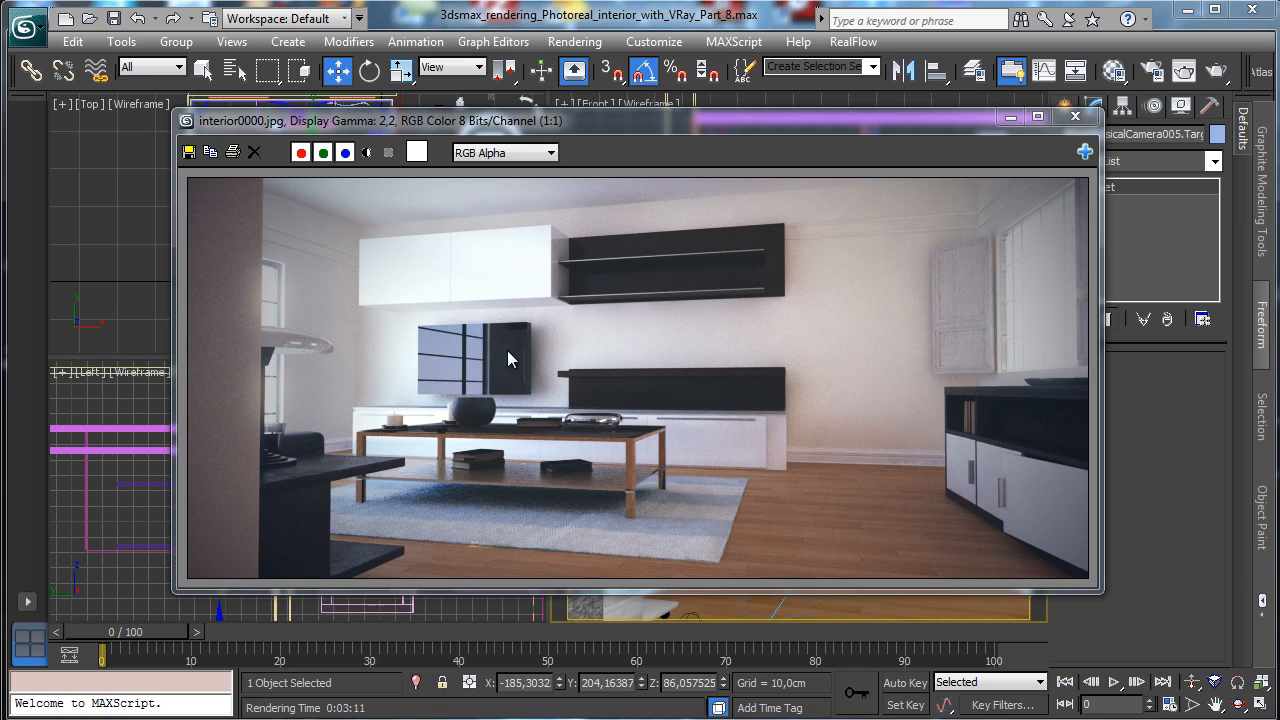
Close the render preview and isolate the TV wall unit's low cabinet parts, wall panels and shelves.
left_click(1075, 116)
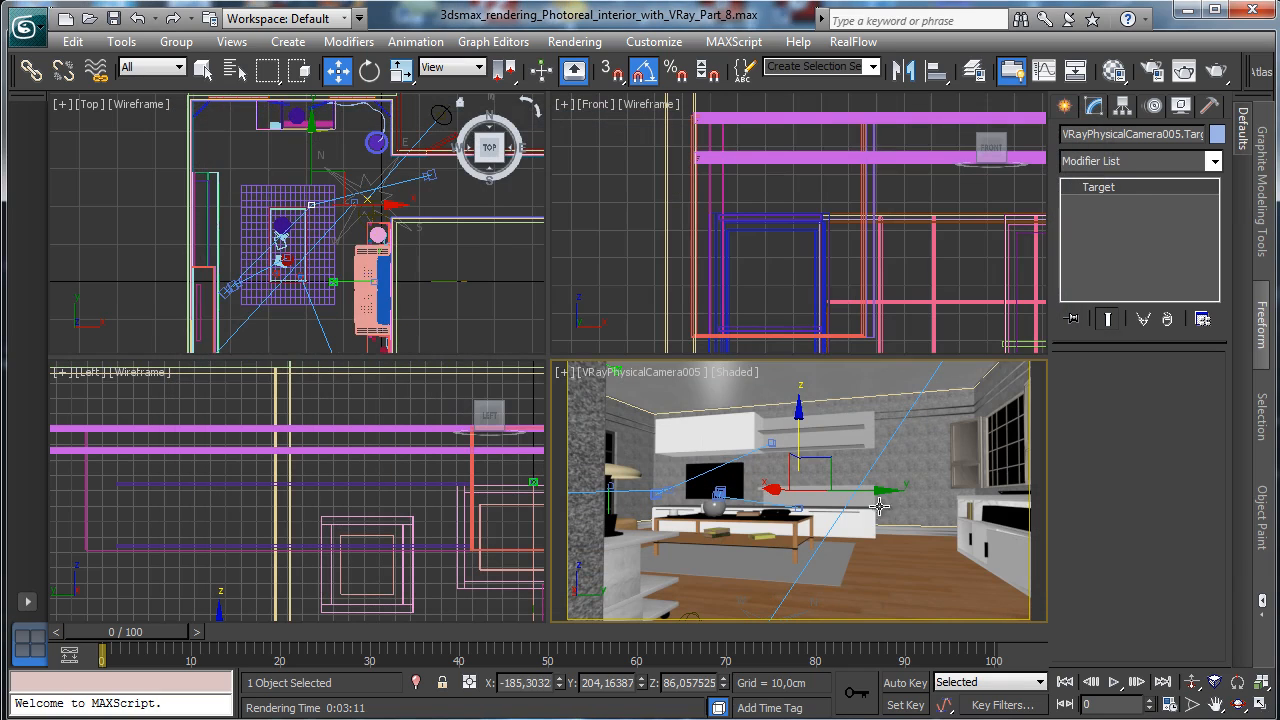
left_click(866, 520)
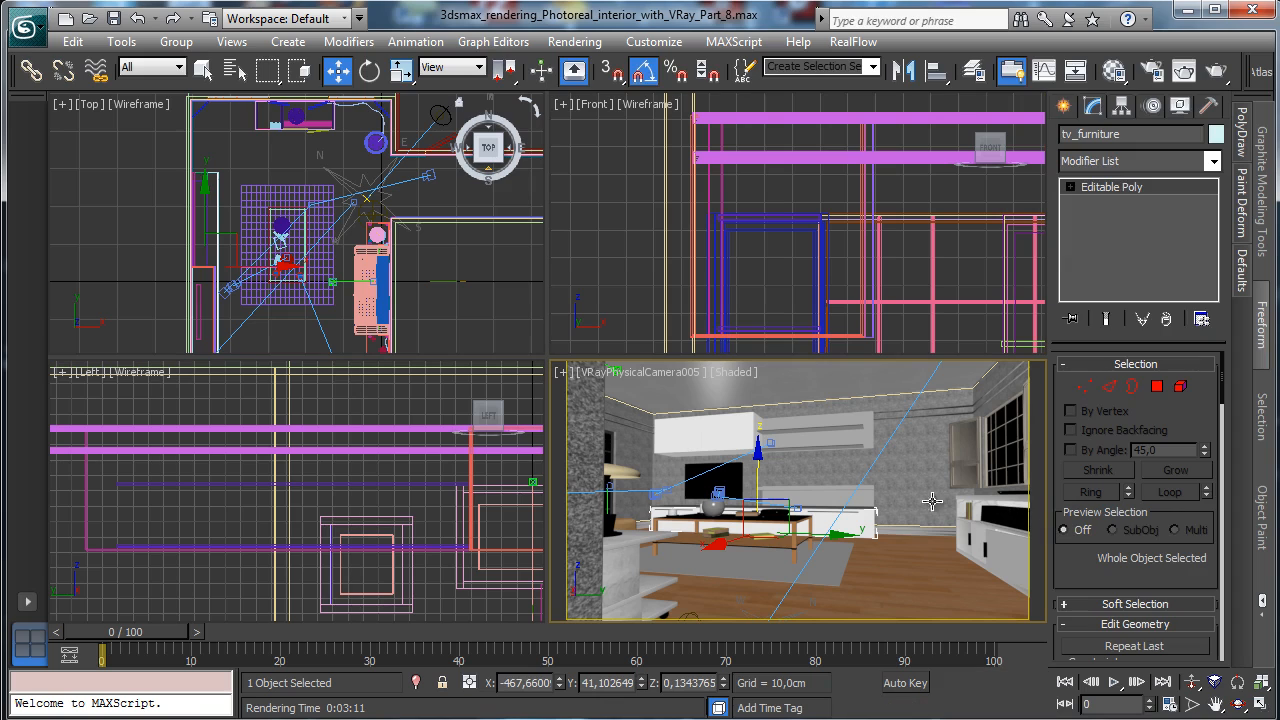
left_click(841, 522, "ctrl")
left_click(1261, 705)
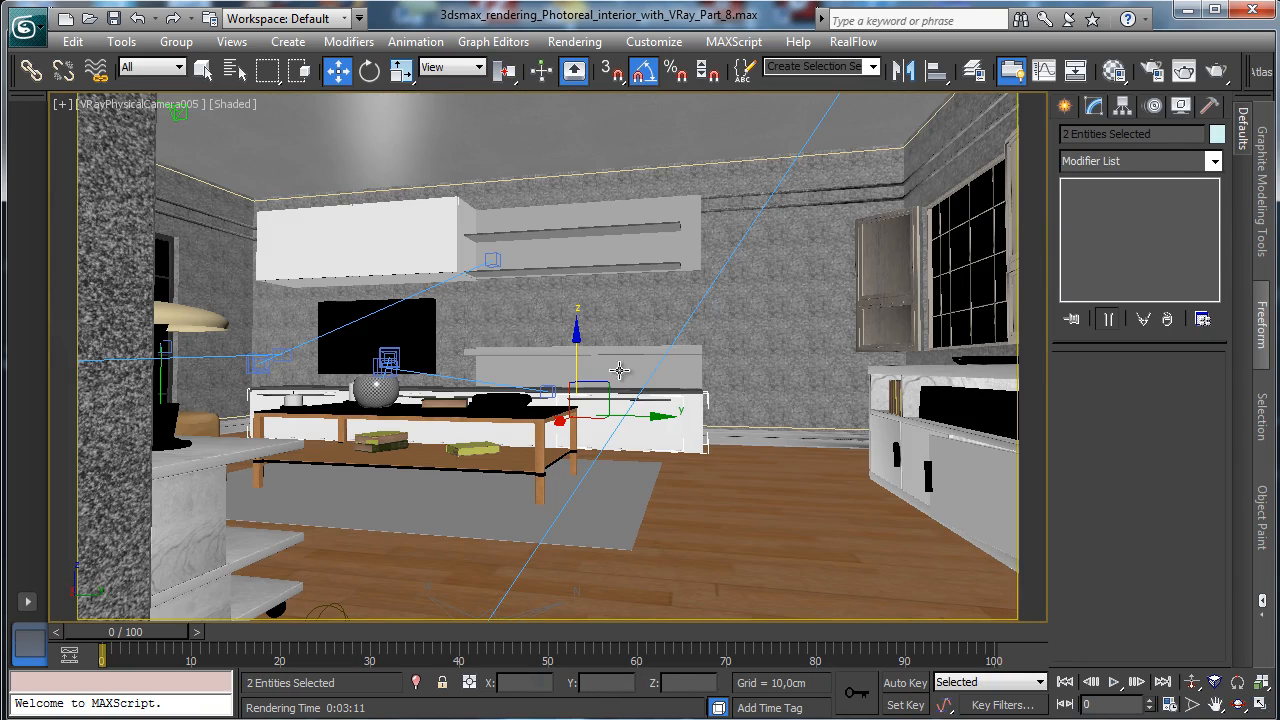
left_click(661, 391, "ctrl")
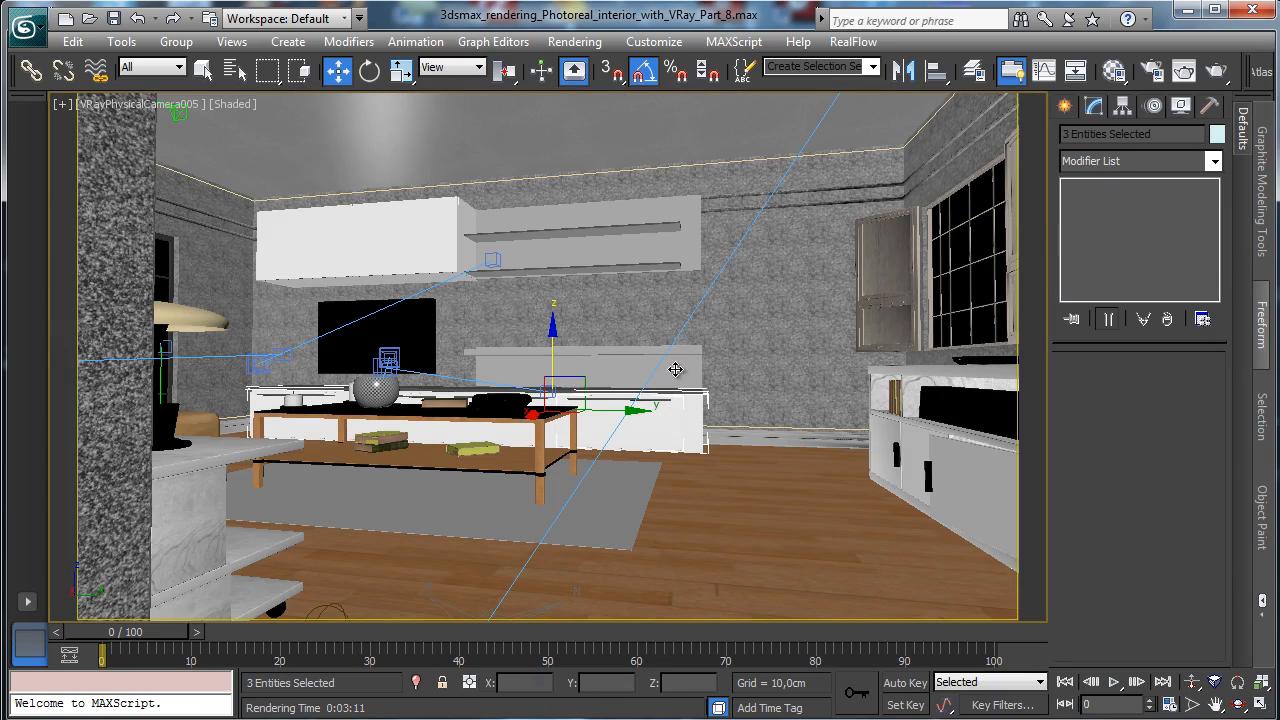
left_click(686, 253, "ctrl")
left_click(634, 226, "ctrl")
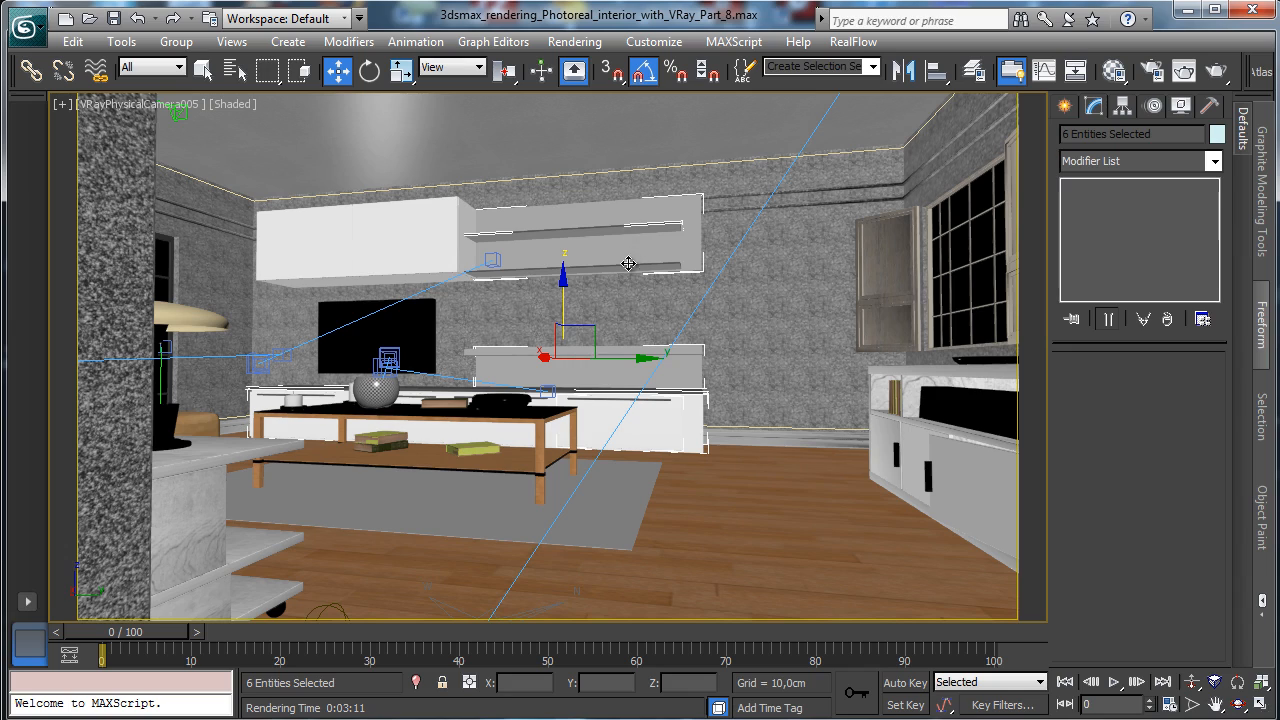
left_click(628, 264, "ctrl")
left_click(676, 354, "ctrl")
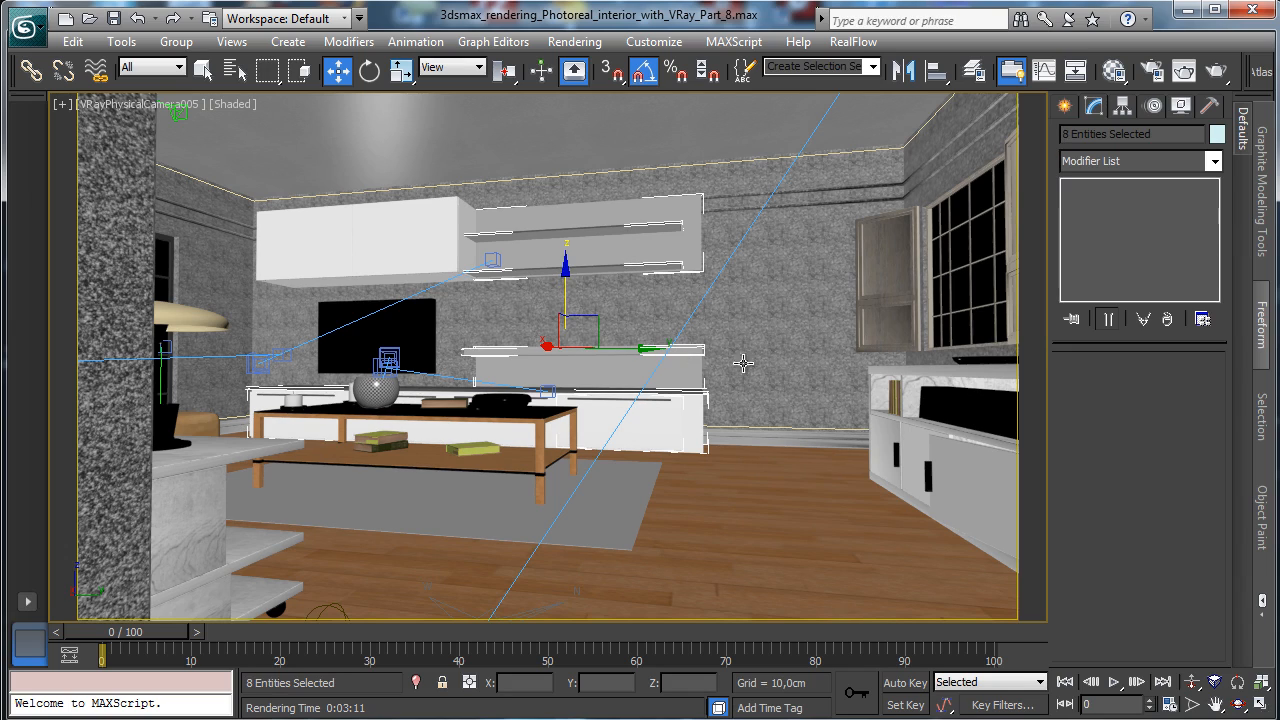
left_click(416, 683)
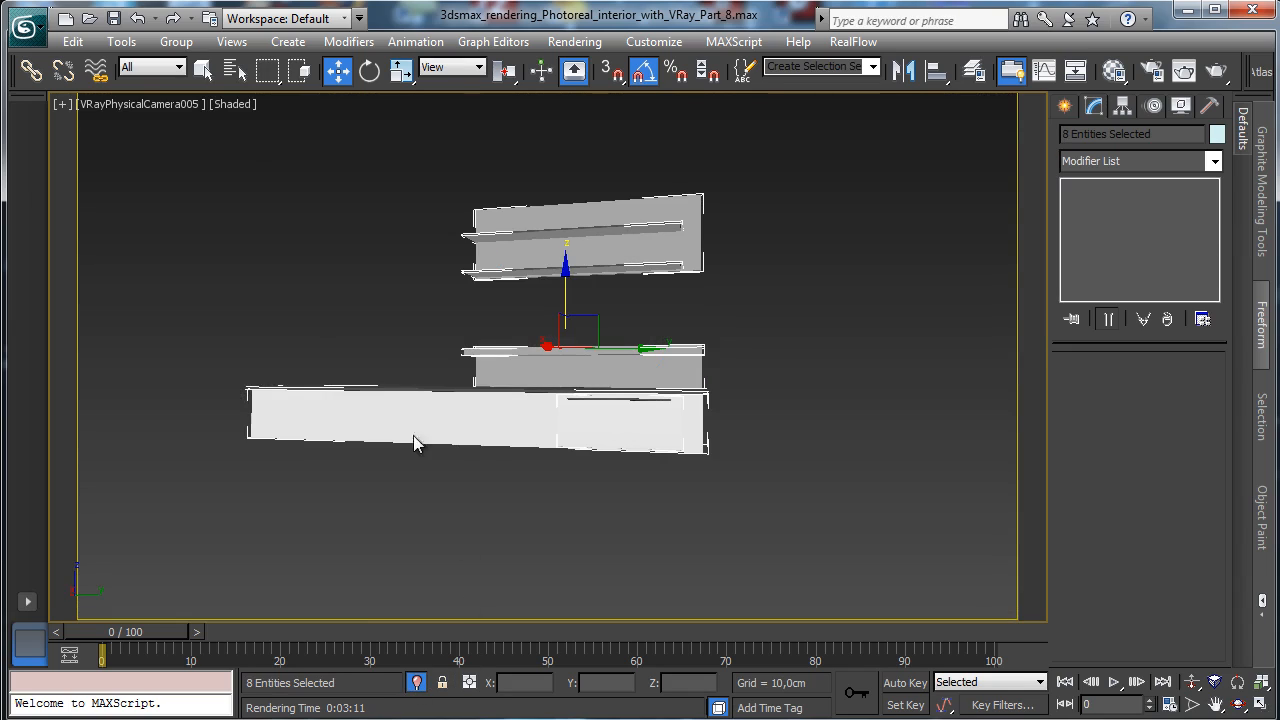
Switch the camera viewport to a perspective view framed closely on the isolated furniture.
left_click(160, 106)
left_click(228, 178)
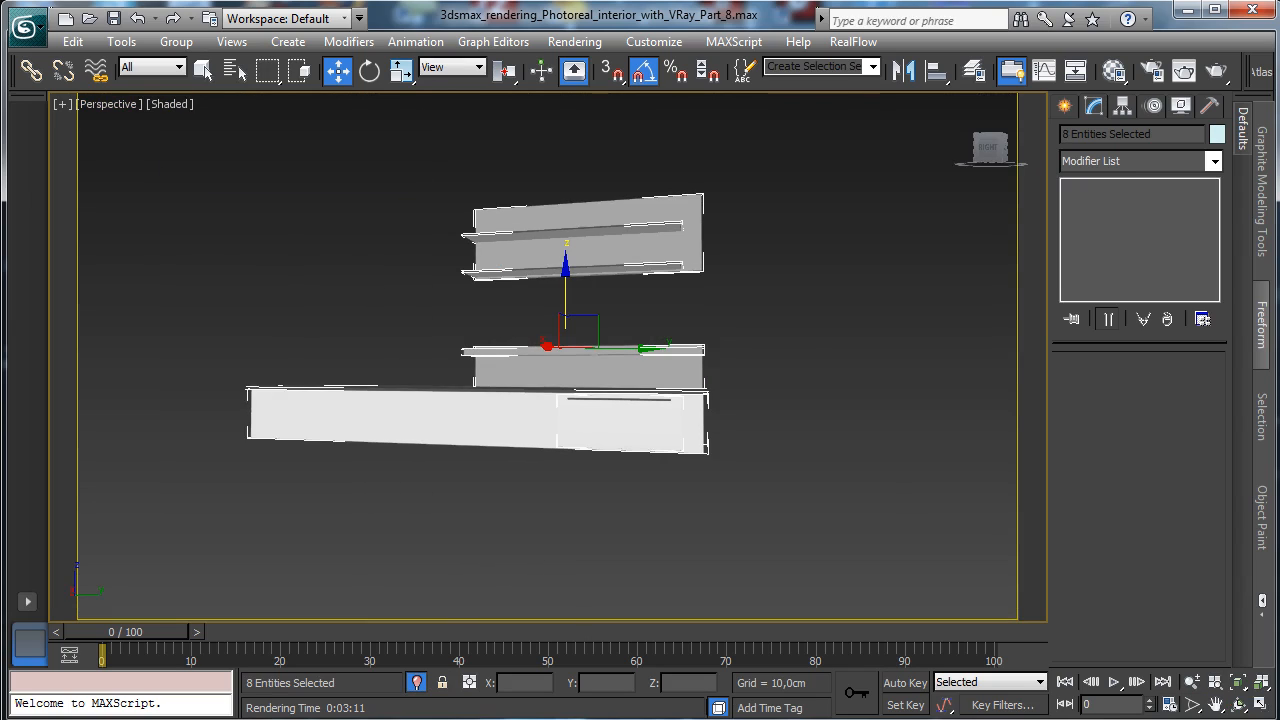
left_click(1237, 683)
left_click(1191, 682)
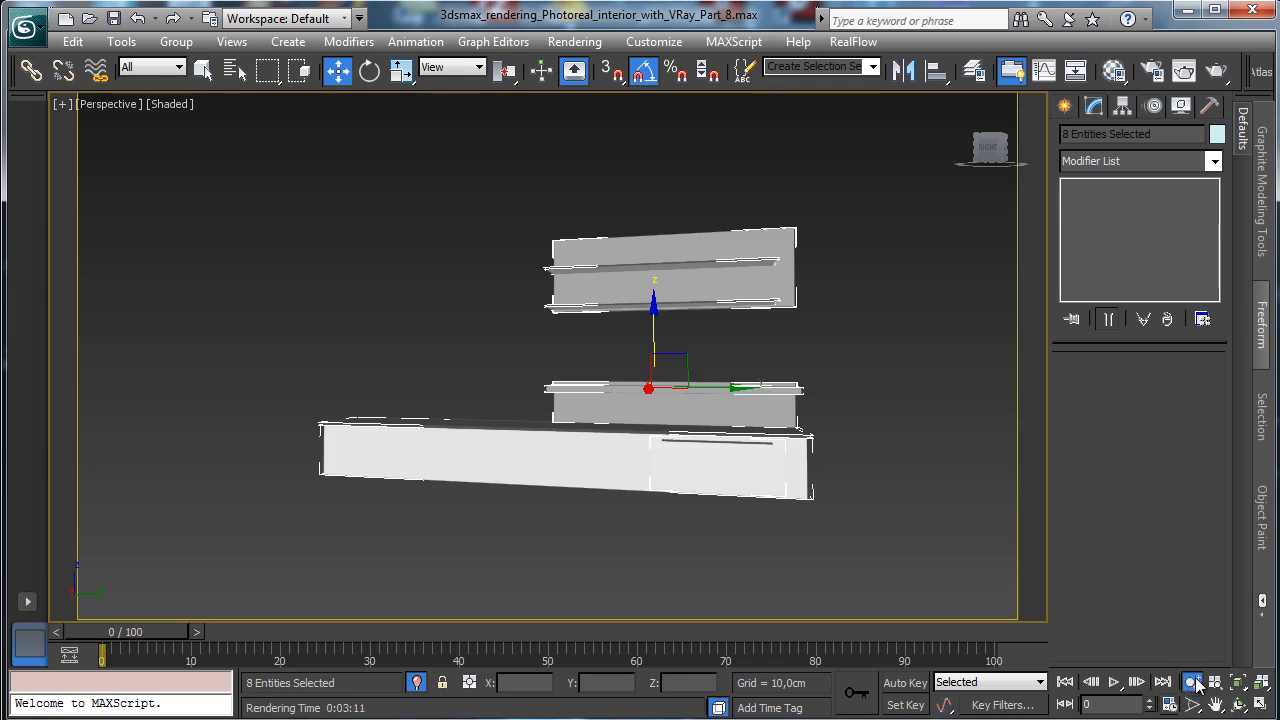
left_click_drag(666, 417, 663, 377)
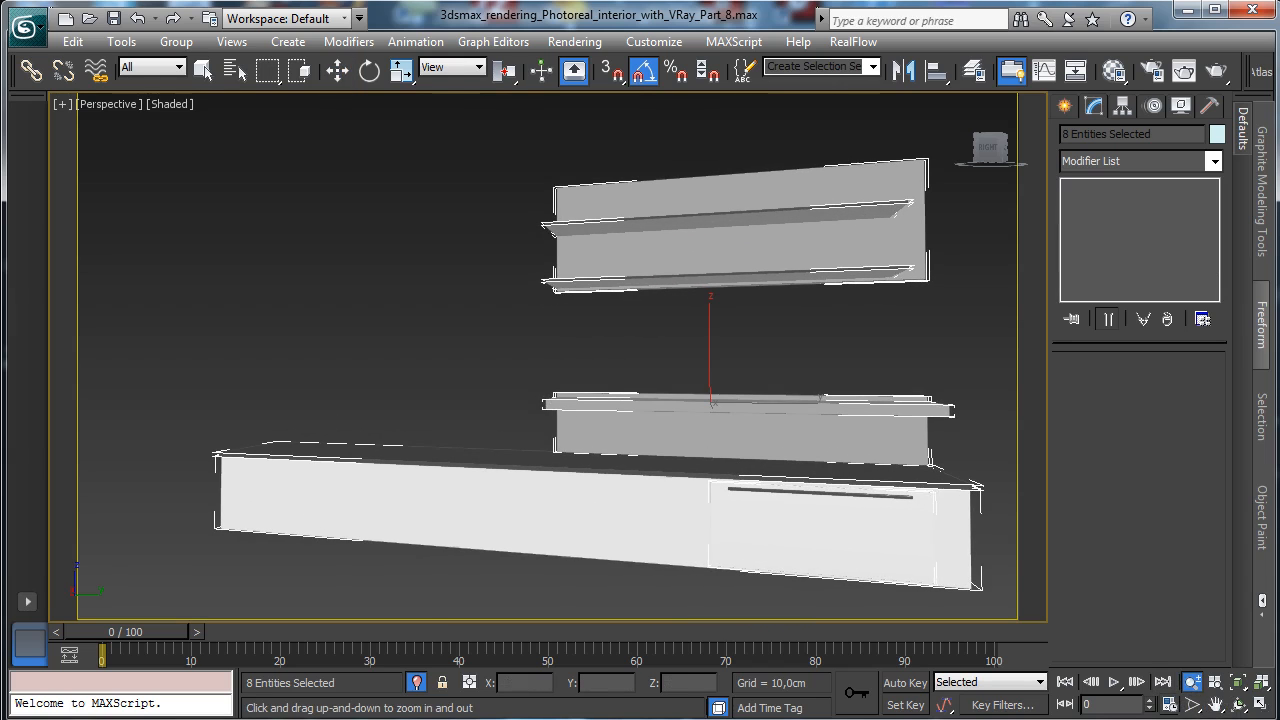
Enter vertex editing on the low TV cabinet body and display edged faces in the perspective view.
left_click(204, 70)
left_click(952, 529)
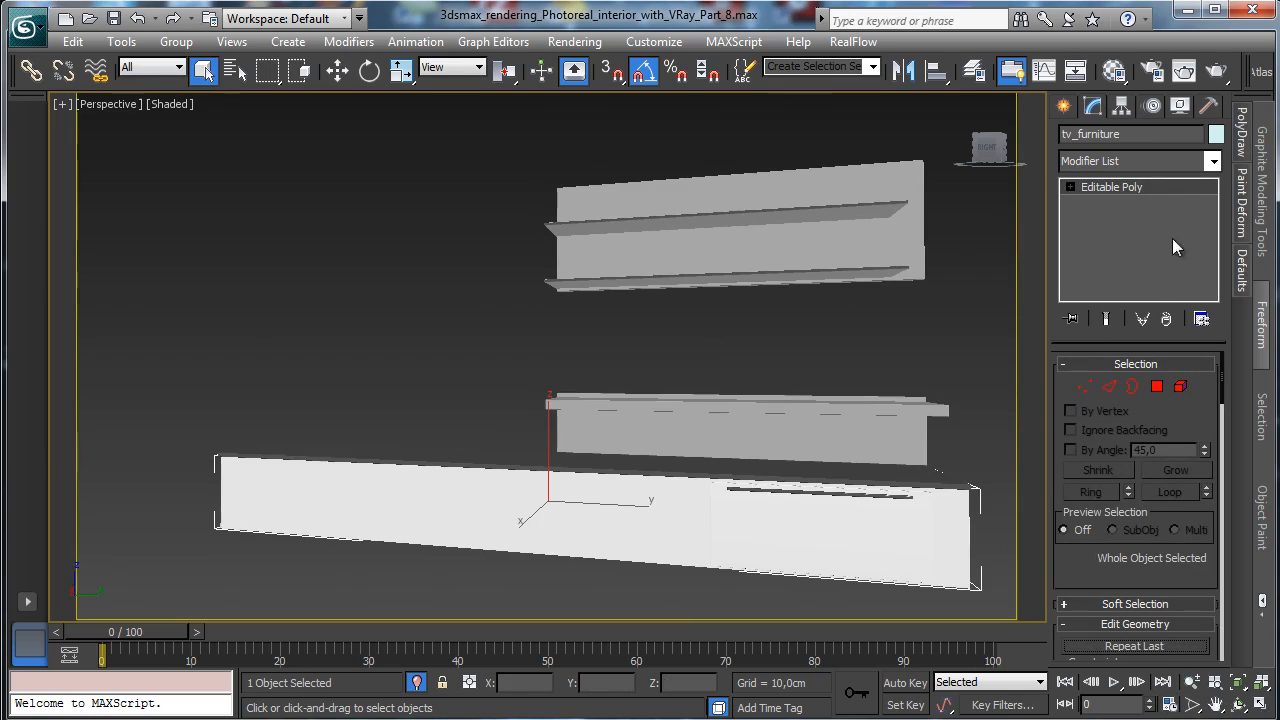
left_click(1085, 388)
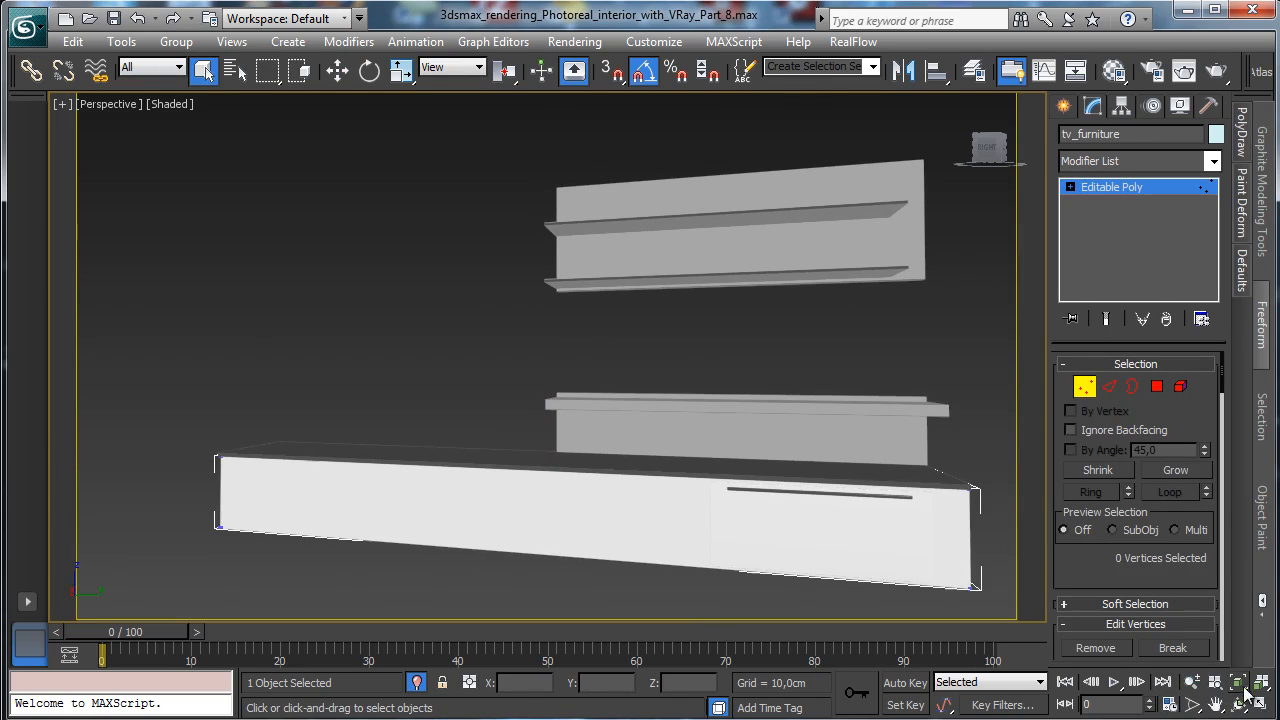
left_click(170, 104)
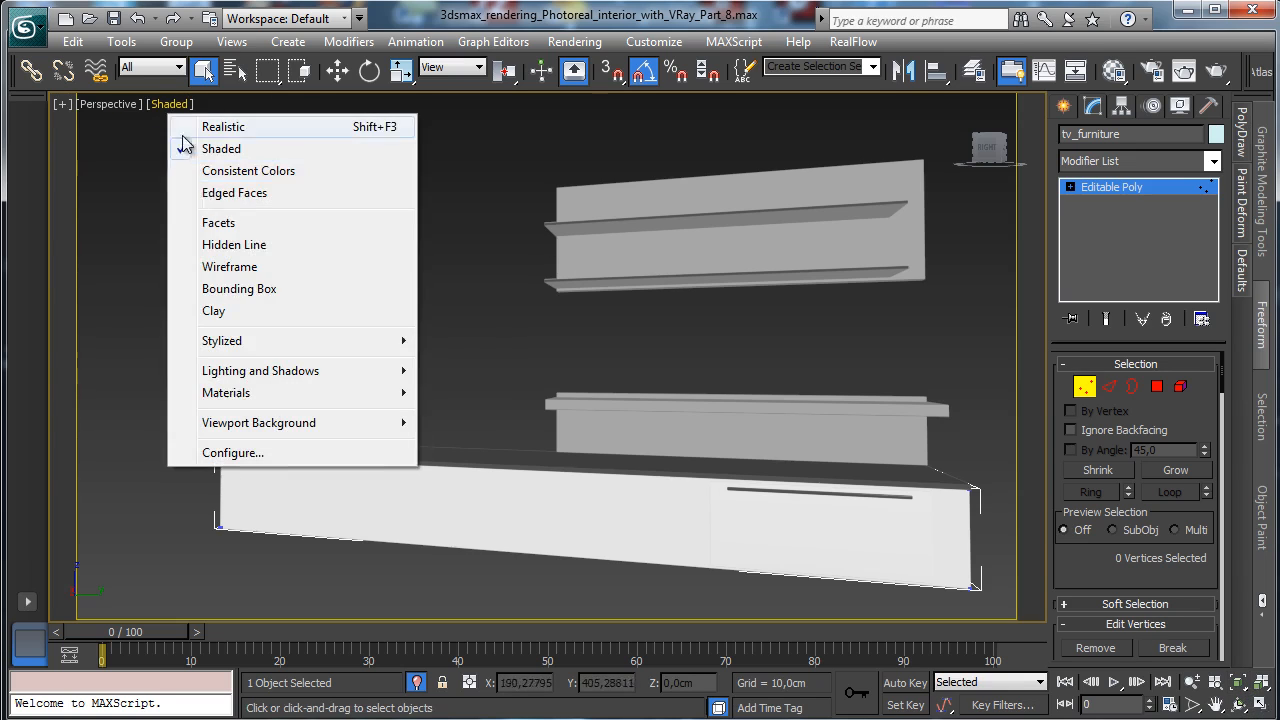
left_click(235, 193)
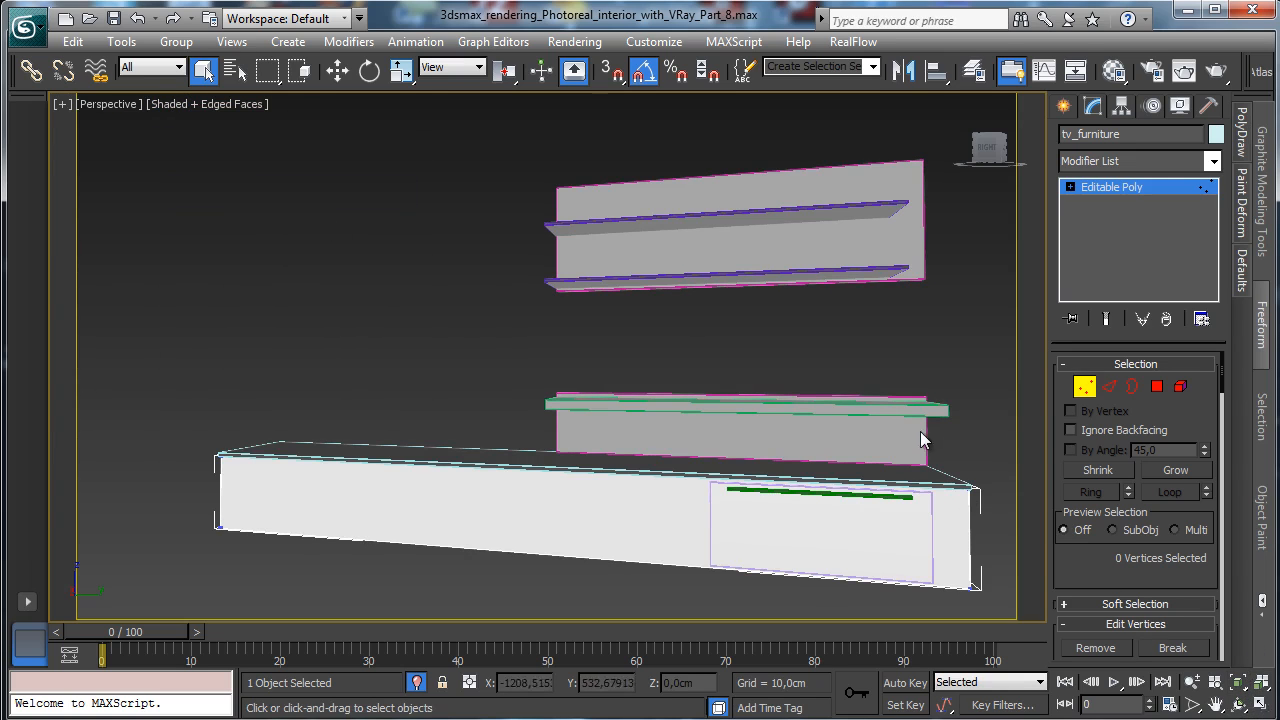
Shorten the low TV cabinet body by moving its eight end vertices inward until flush with the adjoining door front's edge.
left_click_drag(1015, 650, 1015, 648)
left_click(337, 69)
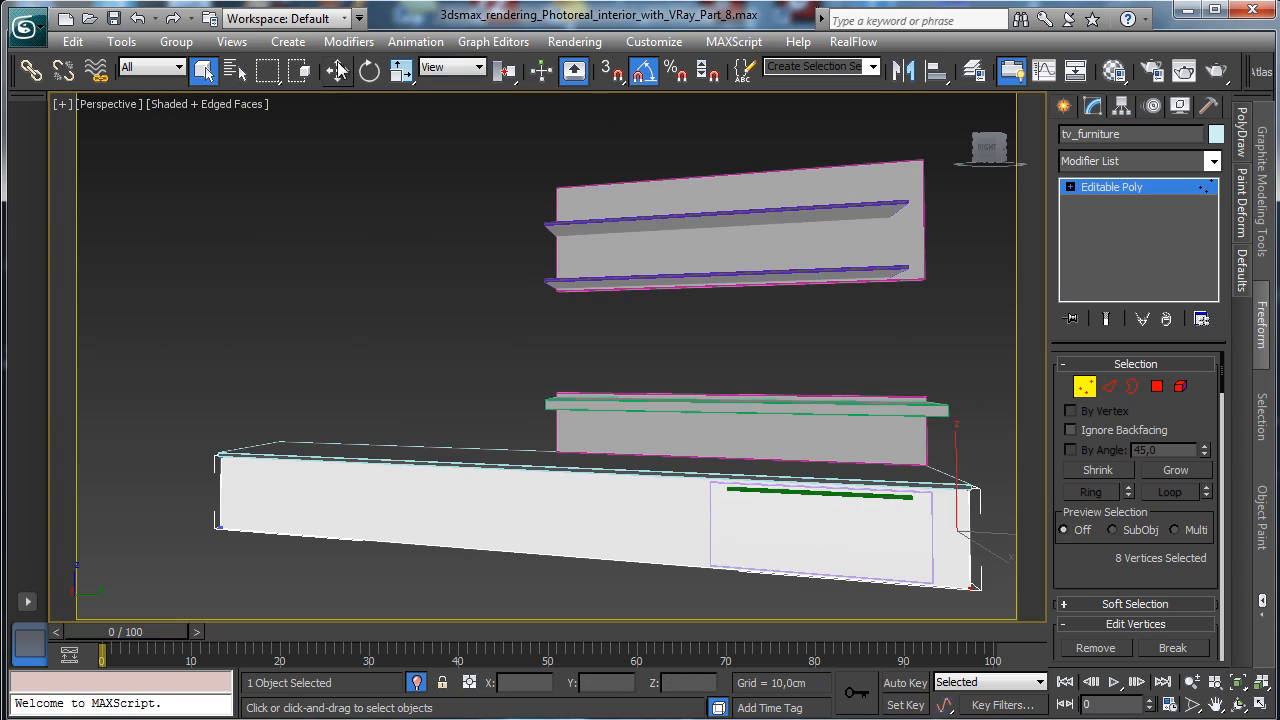
left_click_drag(1007, 534, 975, 528)
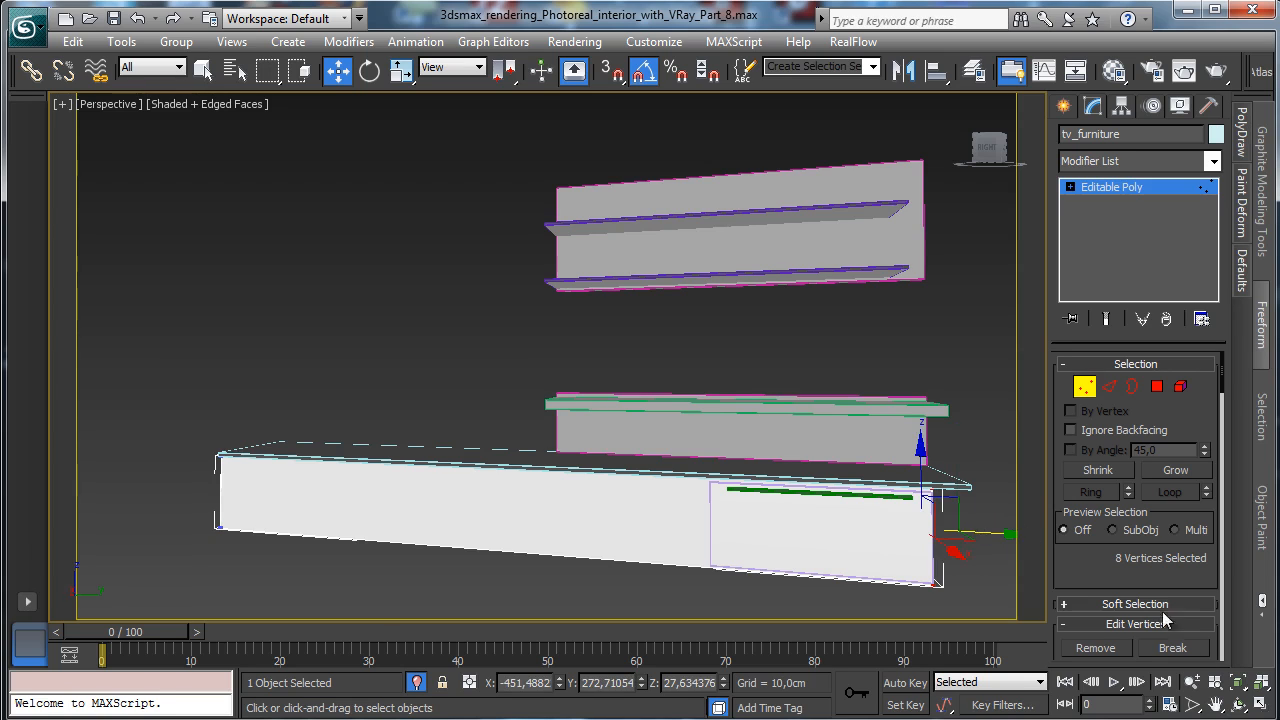
left_click(1264, 706)
right_click(404, 256)
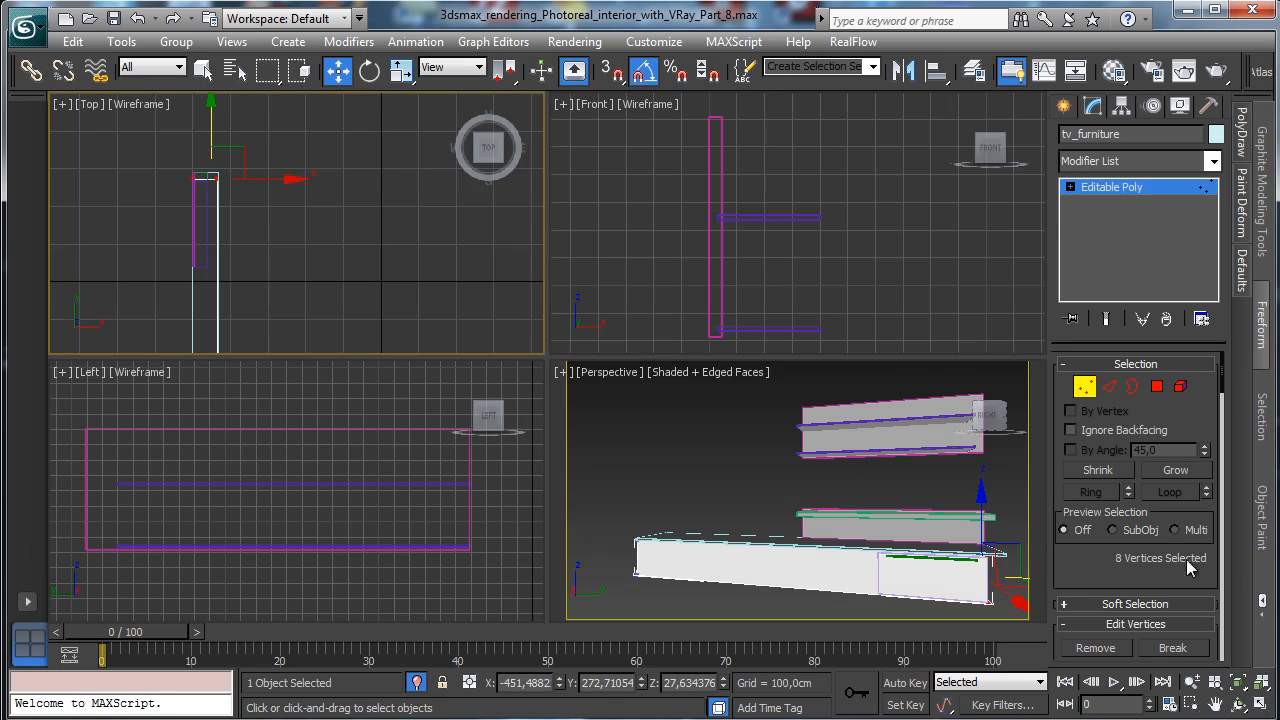
left_click(1238, 682)
left_click(1260, 706)
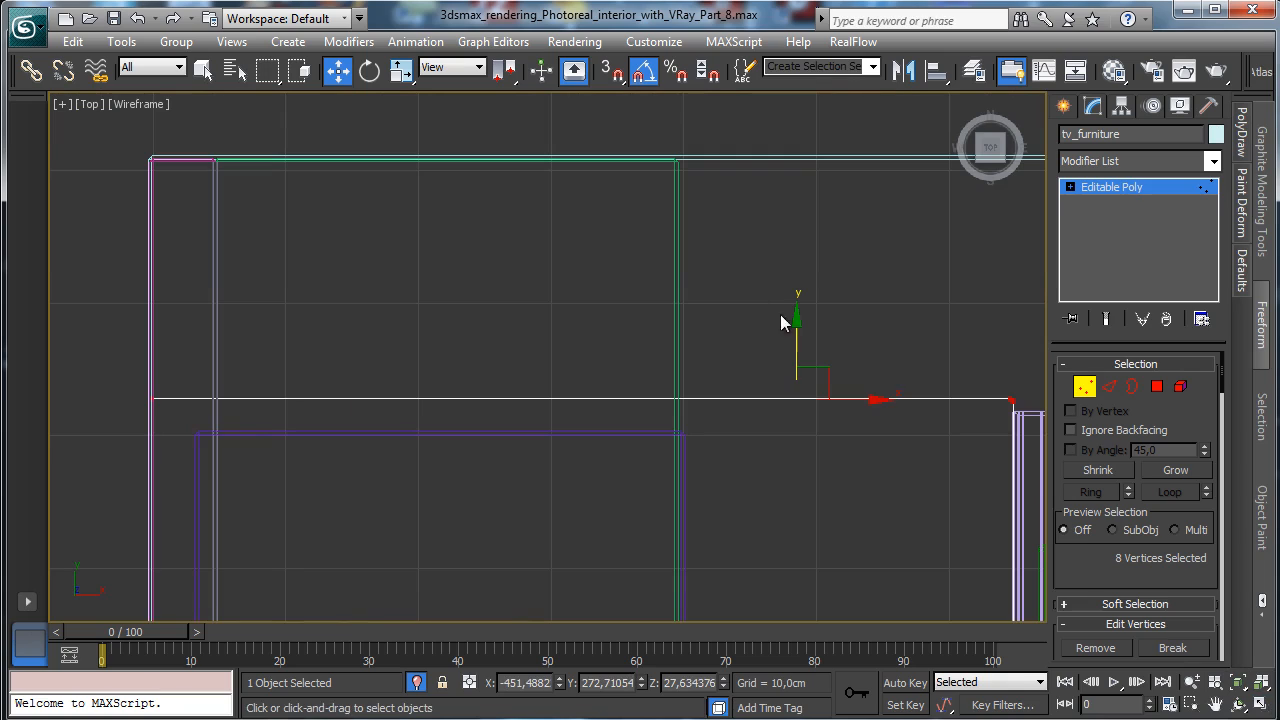
left_click_drag(790, 343, 798, 355)
left_click(1085, 388)
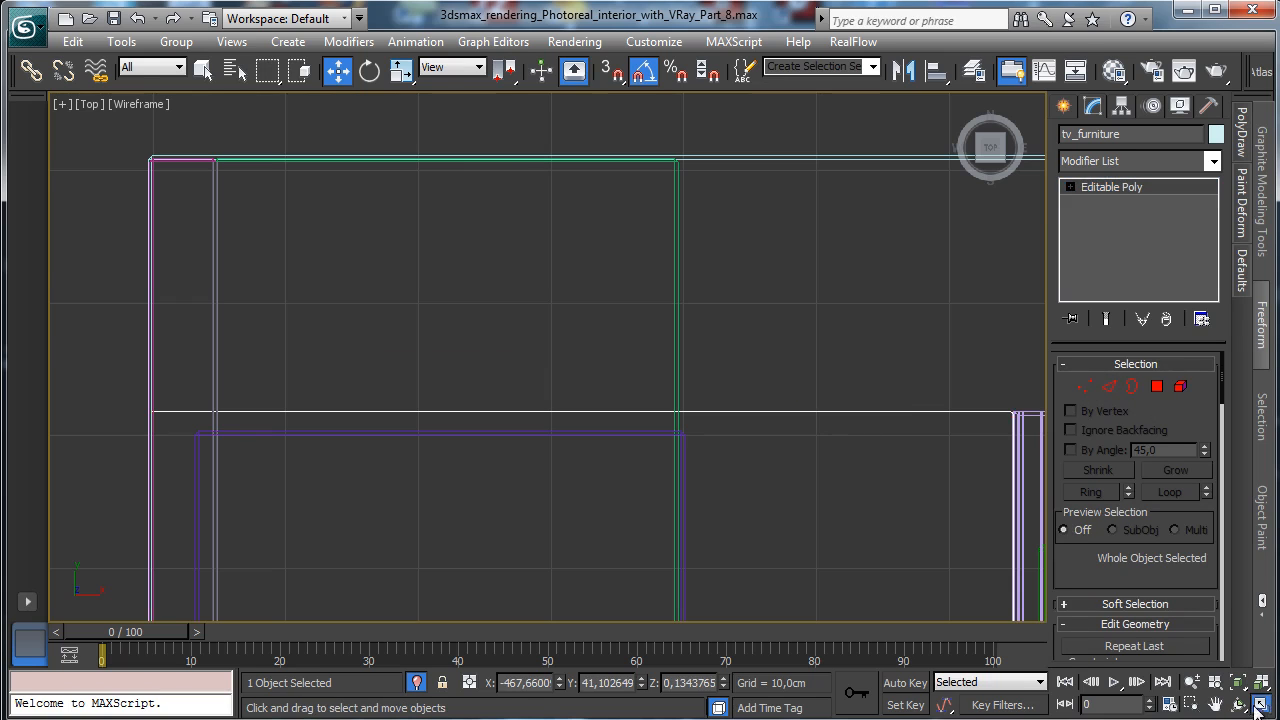
Shorten the cabinet's top slab by moving its end vertices along Y to line up with the shortened cabinet body.
left_click(1261, 706)
left_click_drag(1001, 560, 1003, 553, "shift")
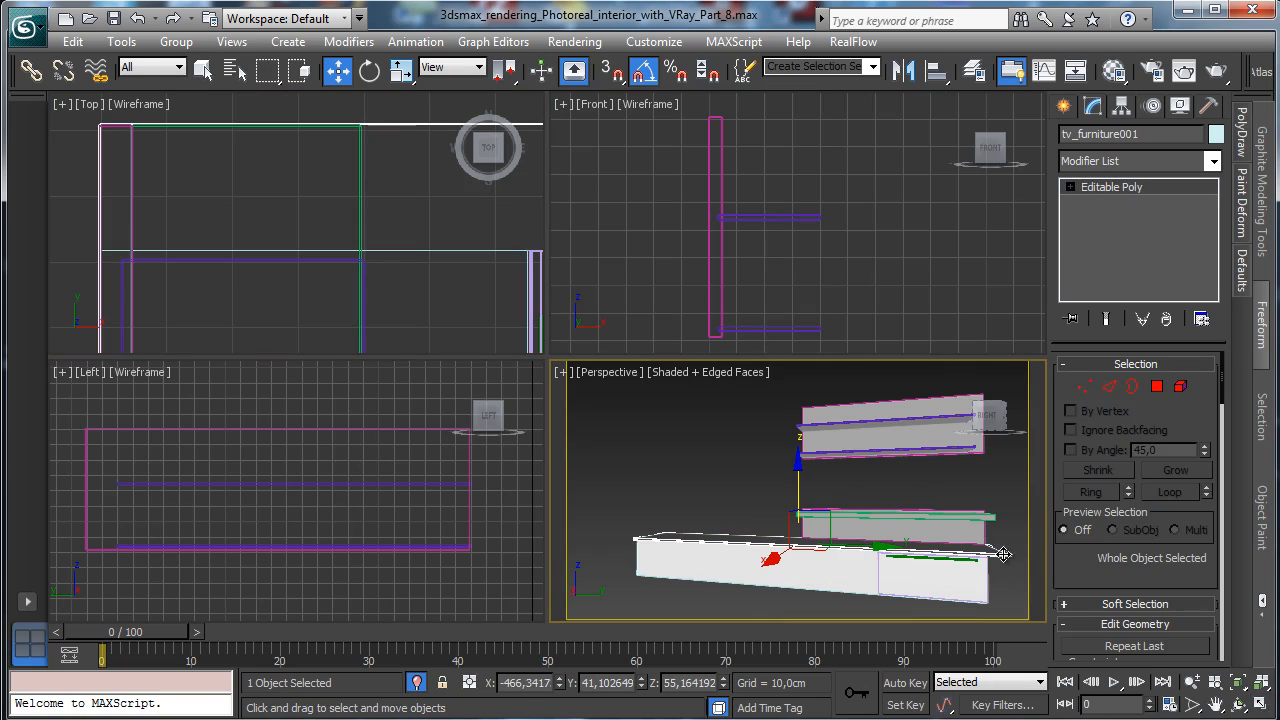
left_click(1087, 388)
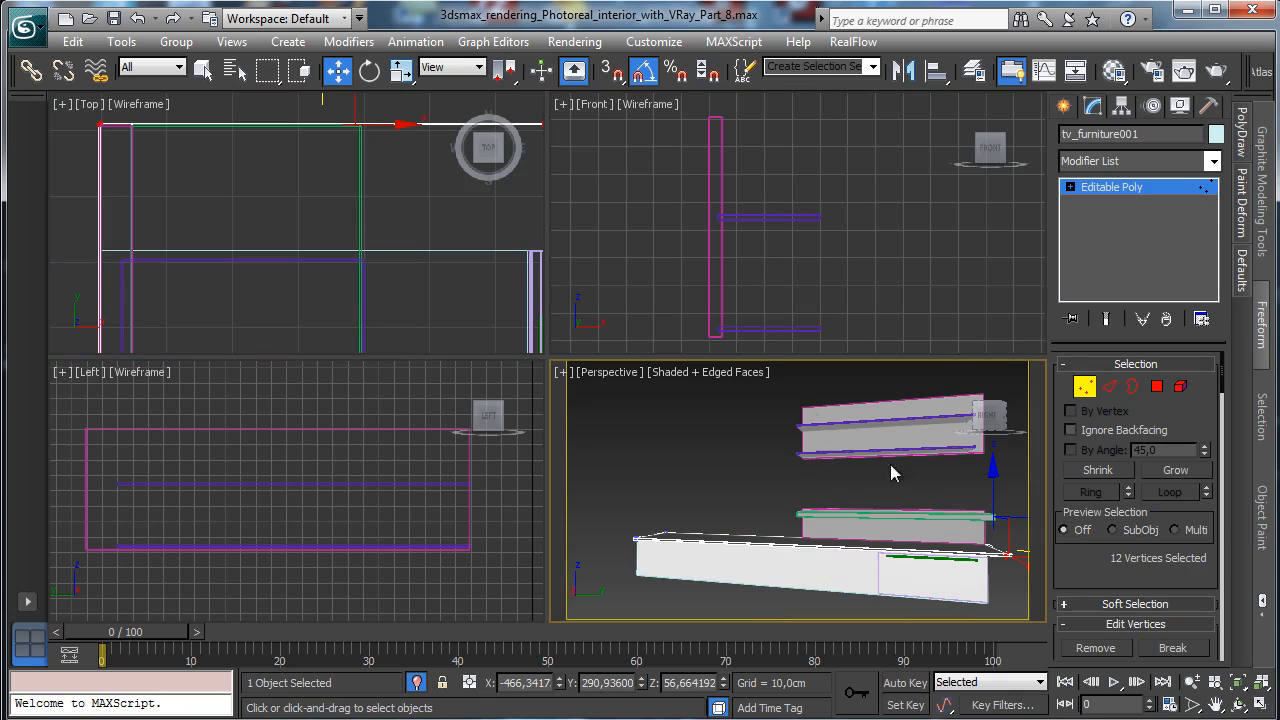
left_click_drag(319, 99, 305, 229)
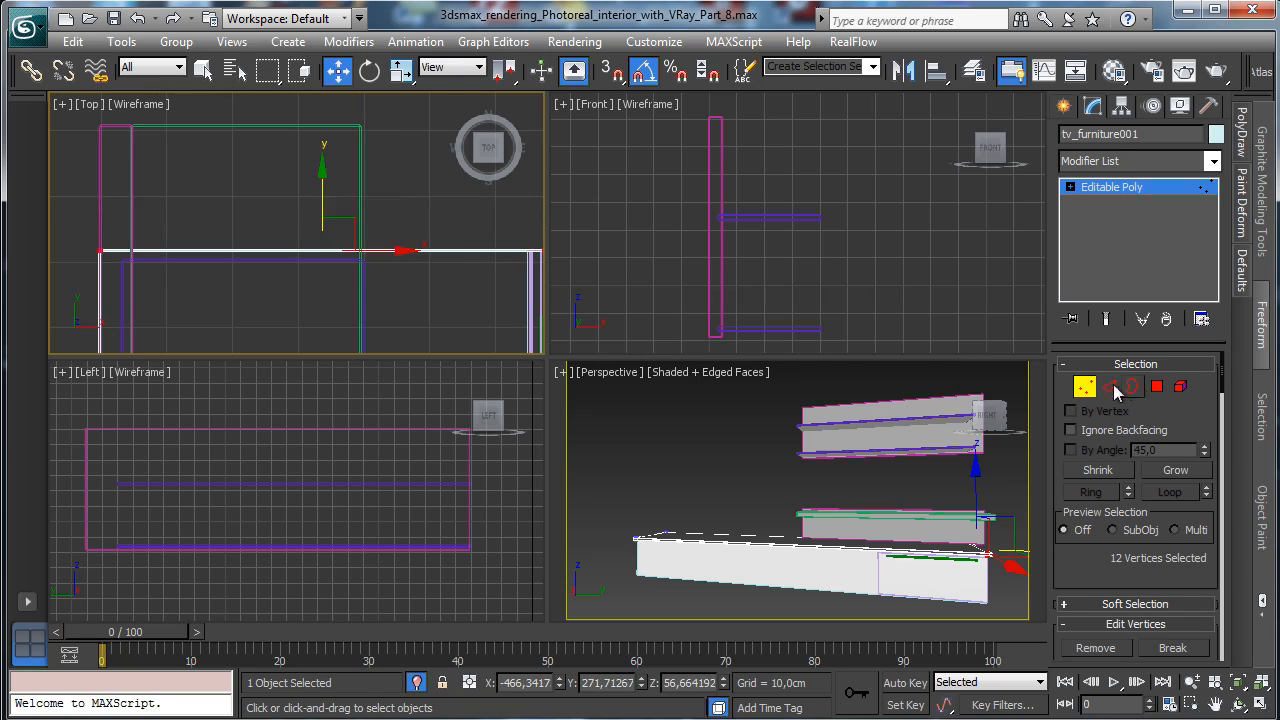
left_click(1085, 386)
Select the end vertices of the lower wall panel and add an Edit Poly modifier to it.
left_click(981, 520)
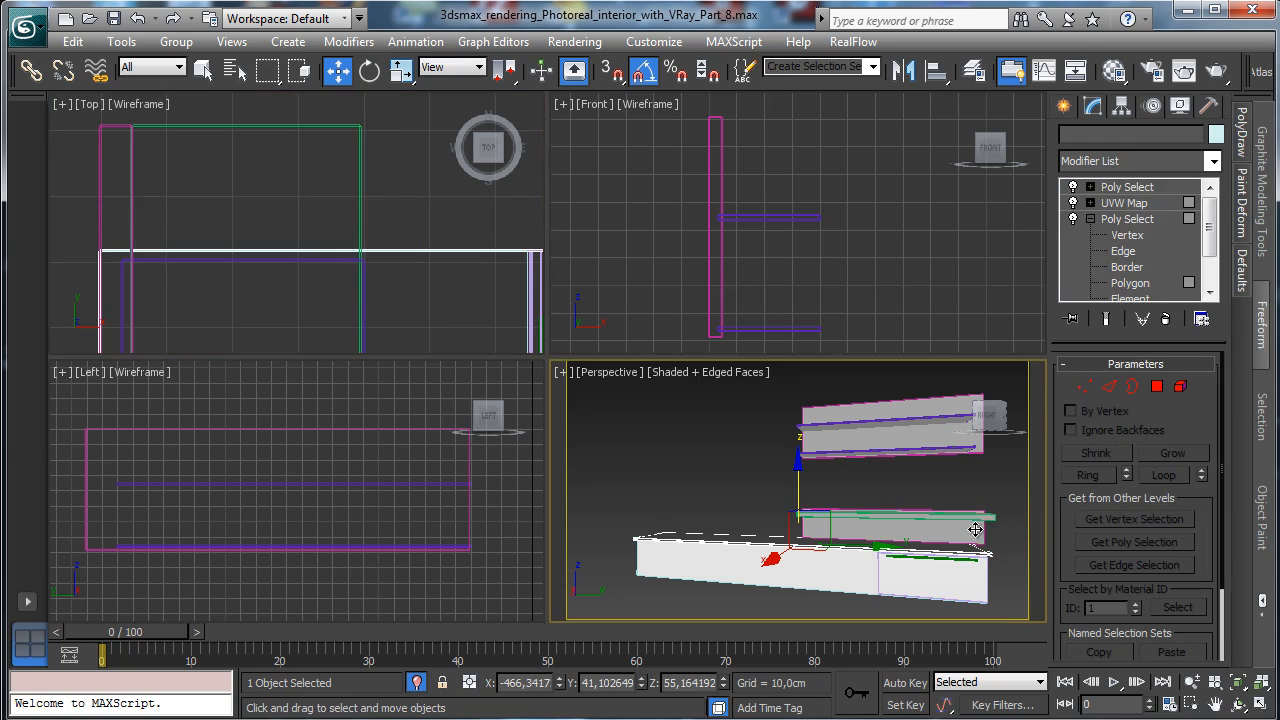
key("1")
key("q")
left_click_drag(66, 109, 408, 150)
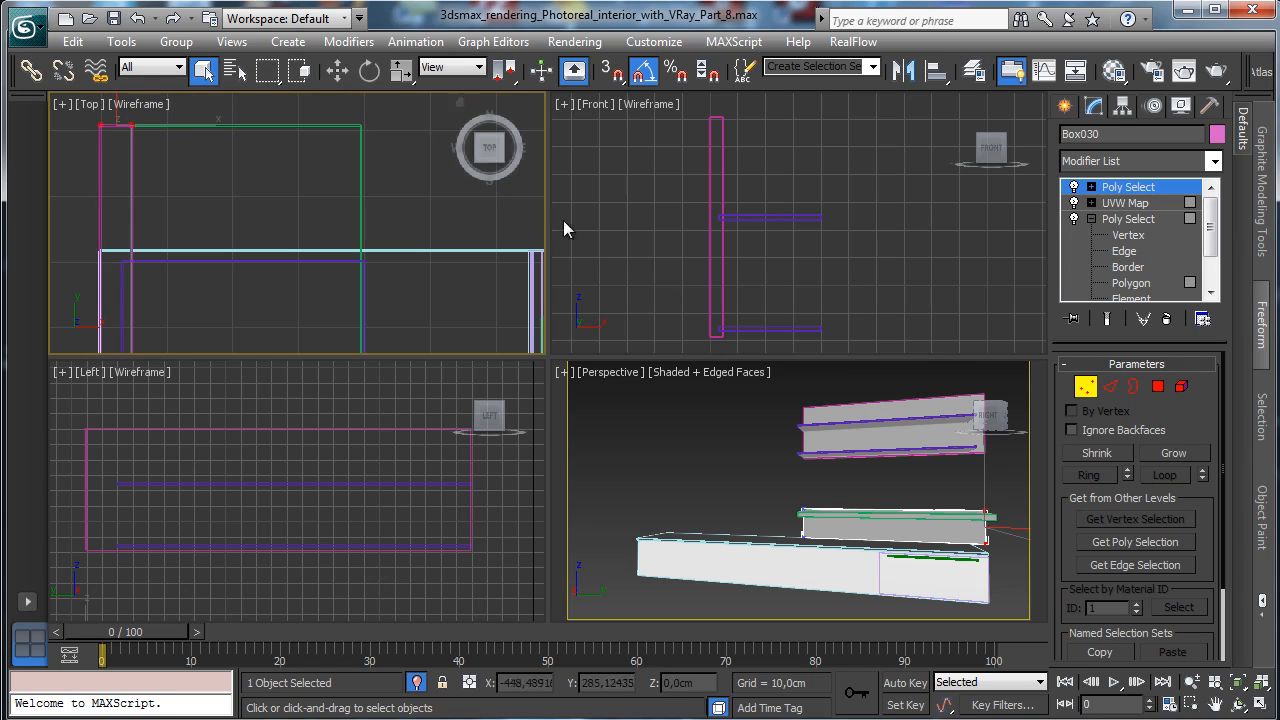
left_click(1086, 386)
left_click(1214, 161)
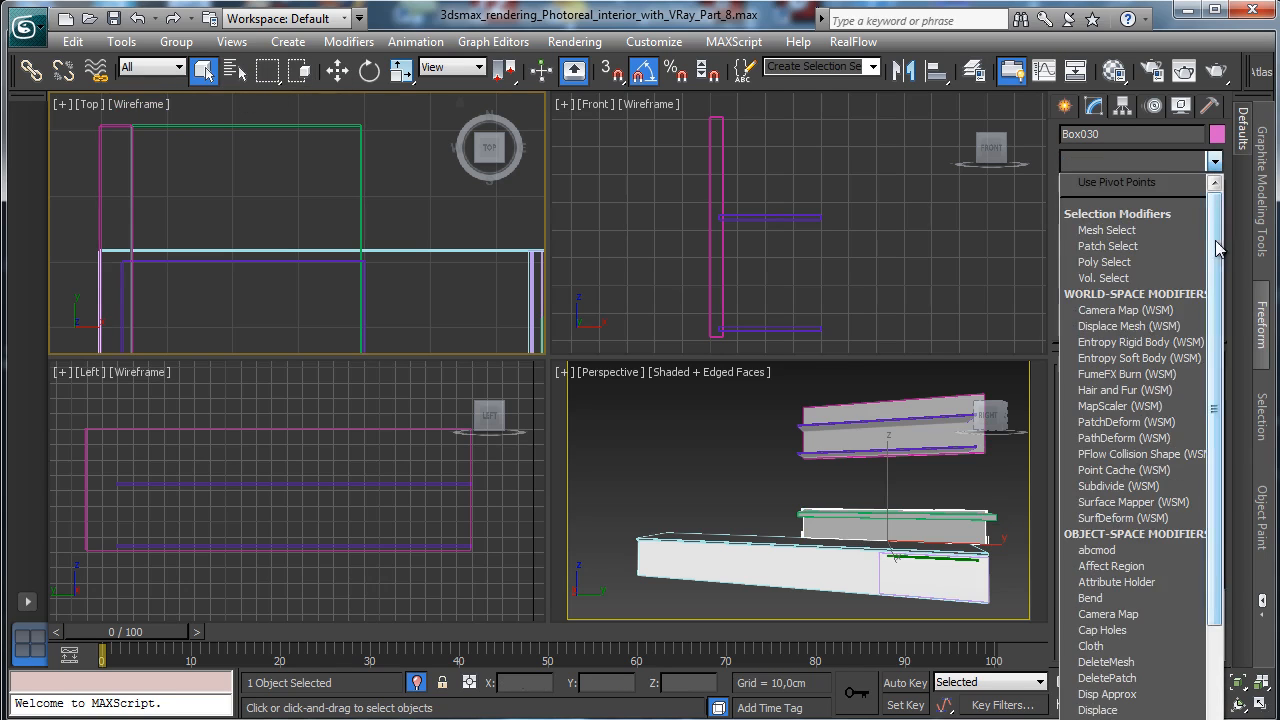
scroll(1146, 539, "down", 5)
left_click(1098, 486)
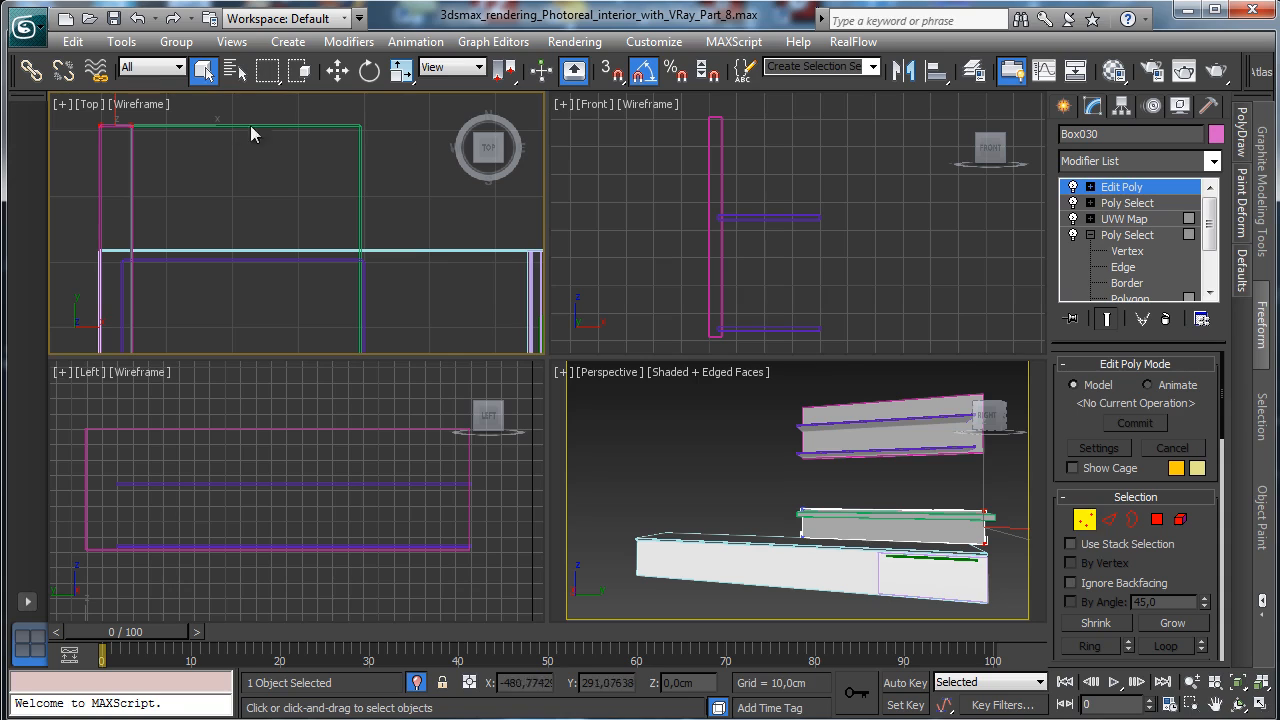
Shorten the lower wall panel by moving its end vertices along Y to line up with the low cabinet's end.
key("w")
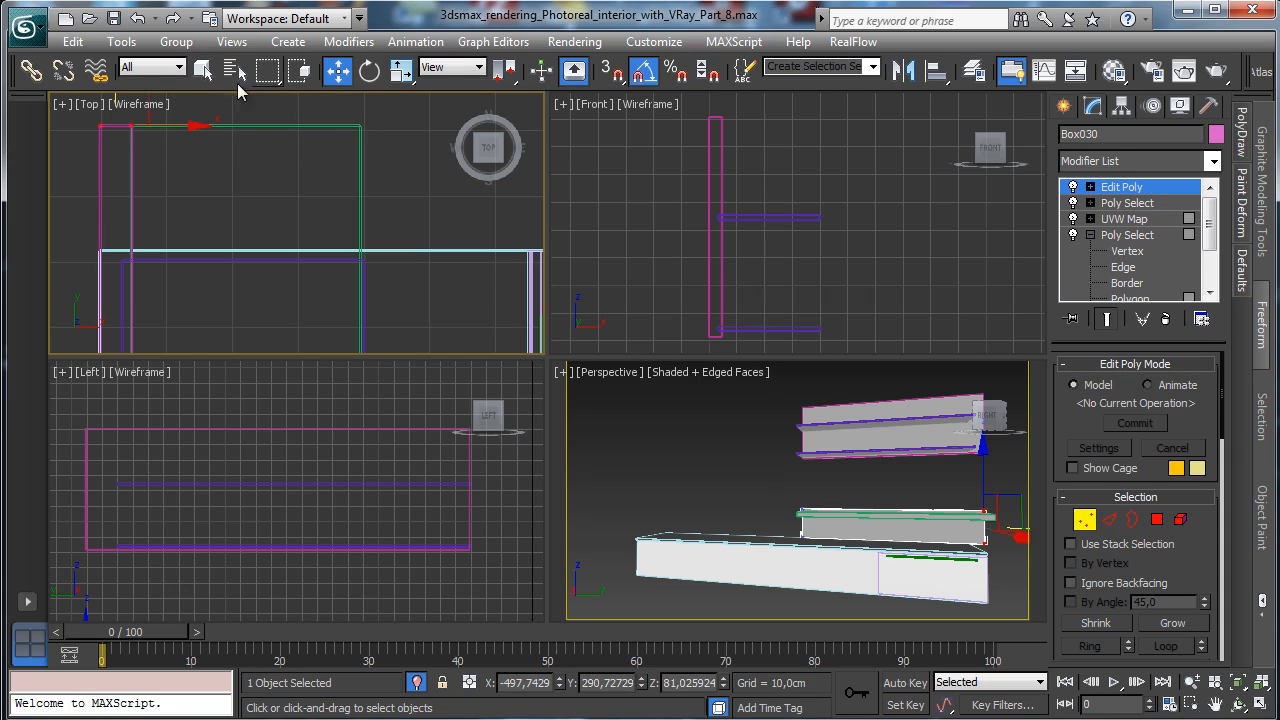
left_click(140, 104)
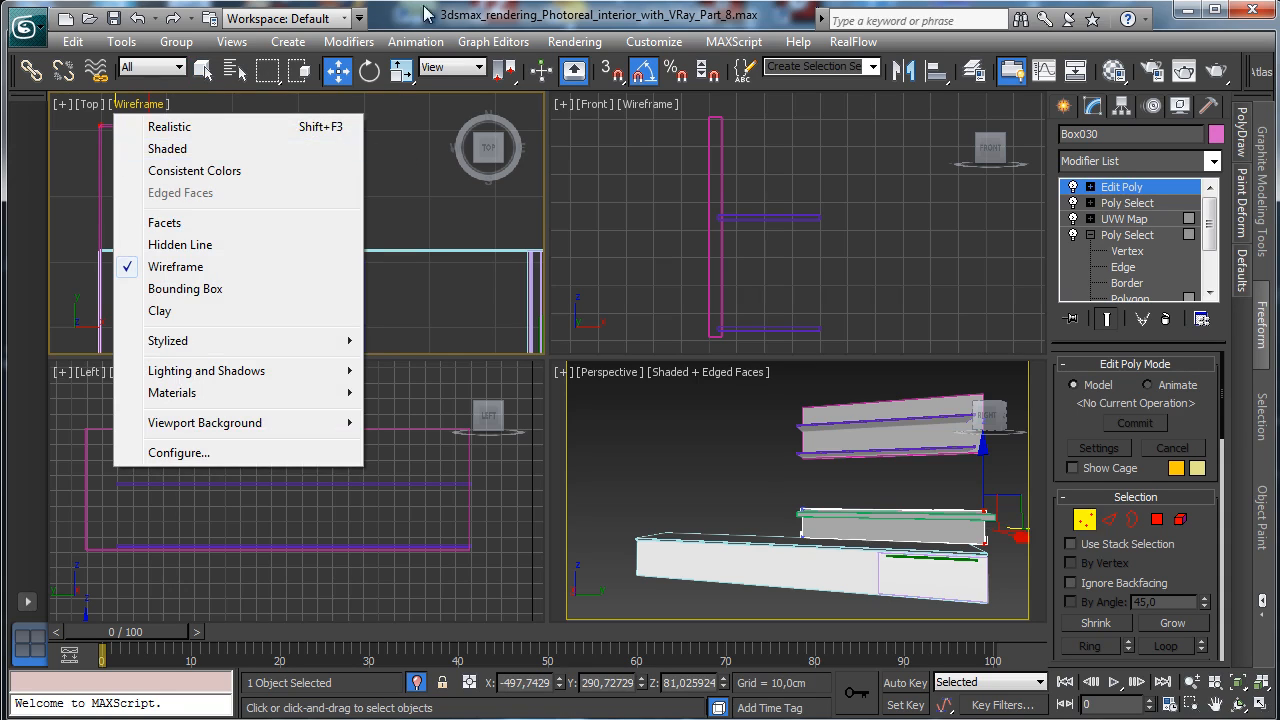
key("Escape")
left_click(1216, 705)
left_click_drag(397, 247, 420, 292)
left_click(337, 69)
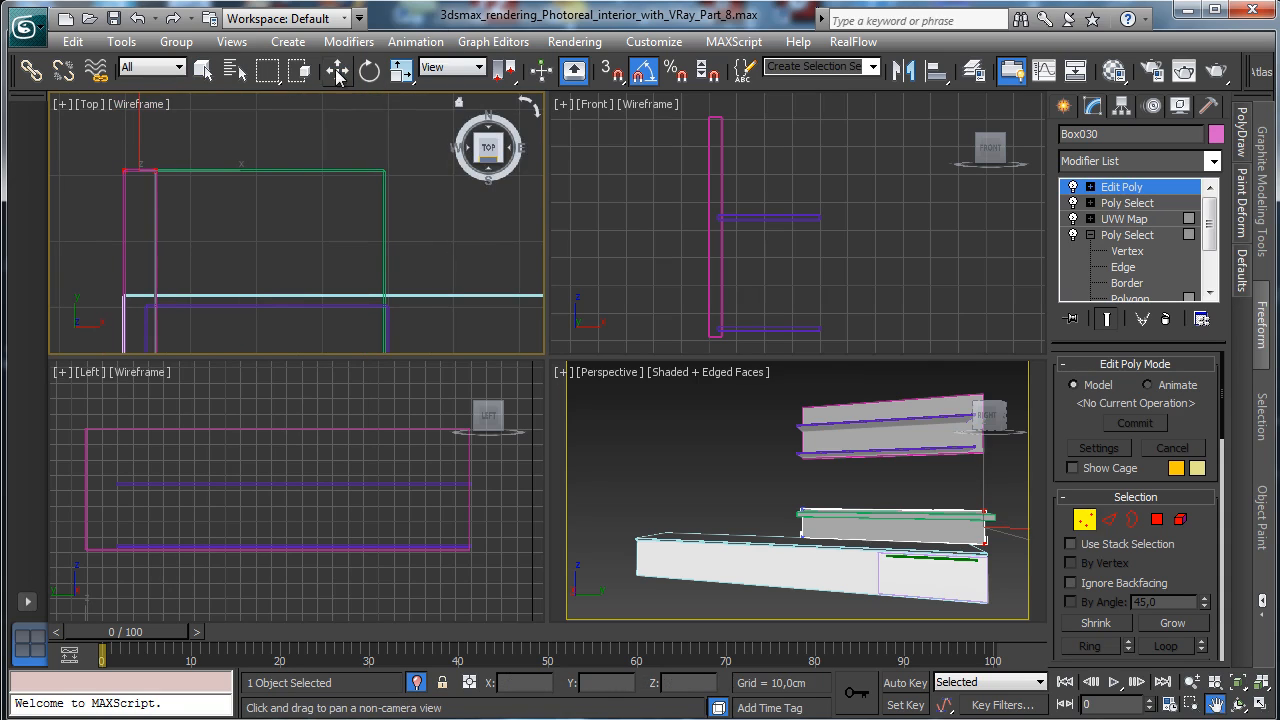
left_click_drag(141, 125, 145, 236)
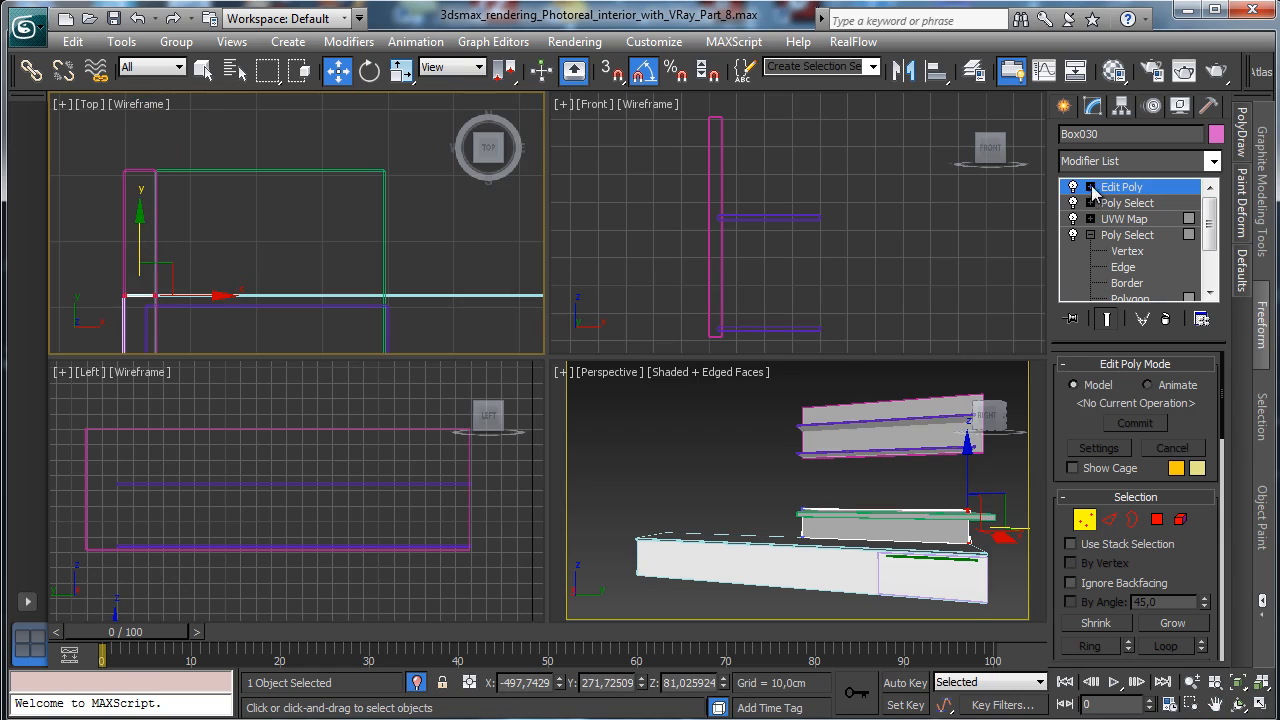
left_click(1085, 519)
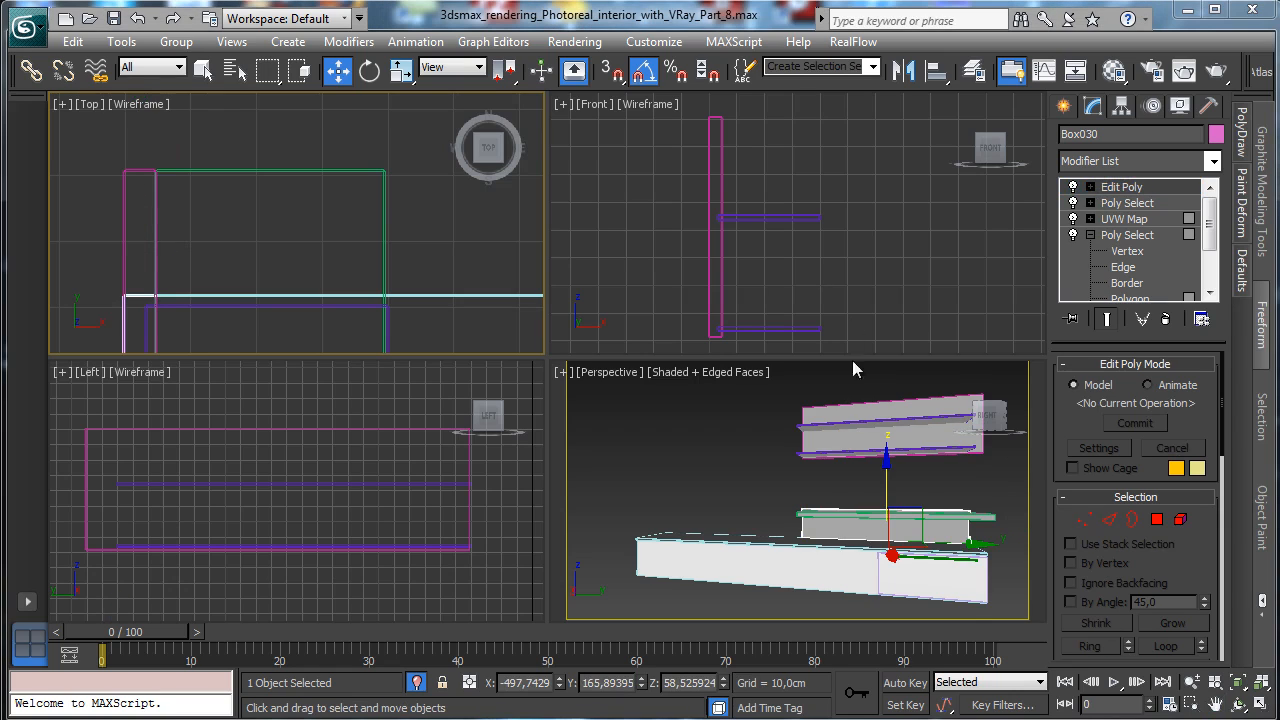
left_click(1084, 522)
left_click(1081, 526)
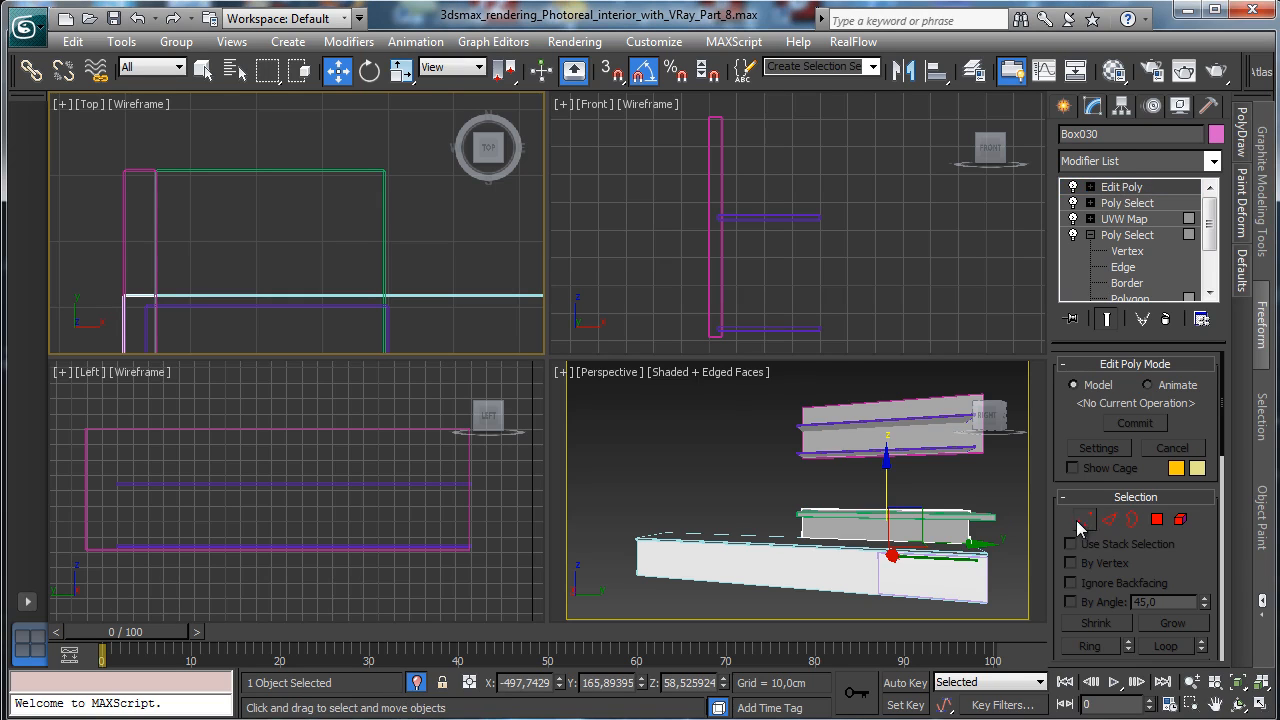
Shorten the upper wall panel by moving its end vertices along Y to line up with the low cabinet's end.
left_click(979, 446)
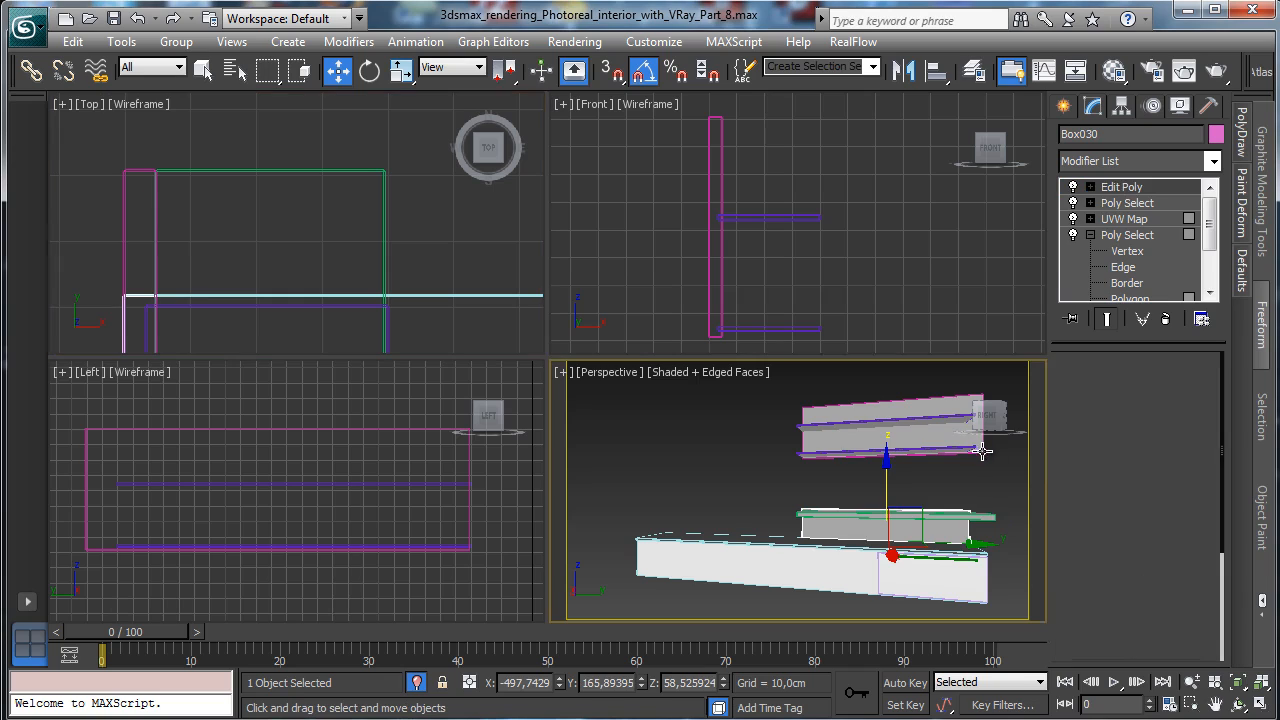
key("1")
left_click_drag(100, 163, 288, 210)
left_click_drag(139, 135, 139, 288)
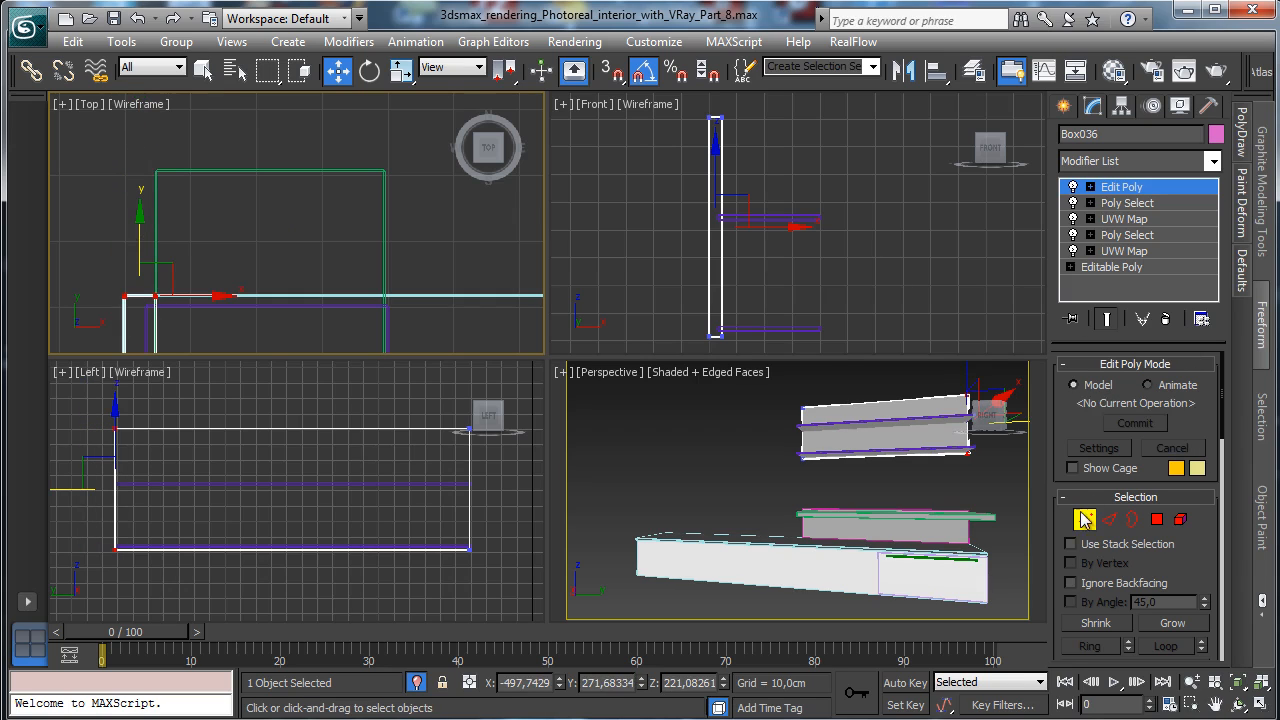
left_click(1085, 519)
Shorten both wall shelves by moving the lower shelf's end vertices along Y, inward from the upper panel's end.
left_click(955, 447)
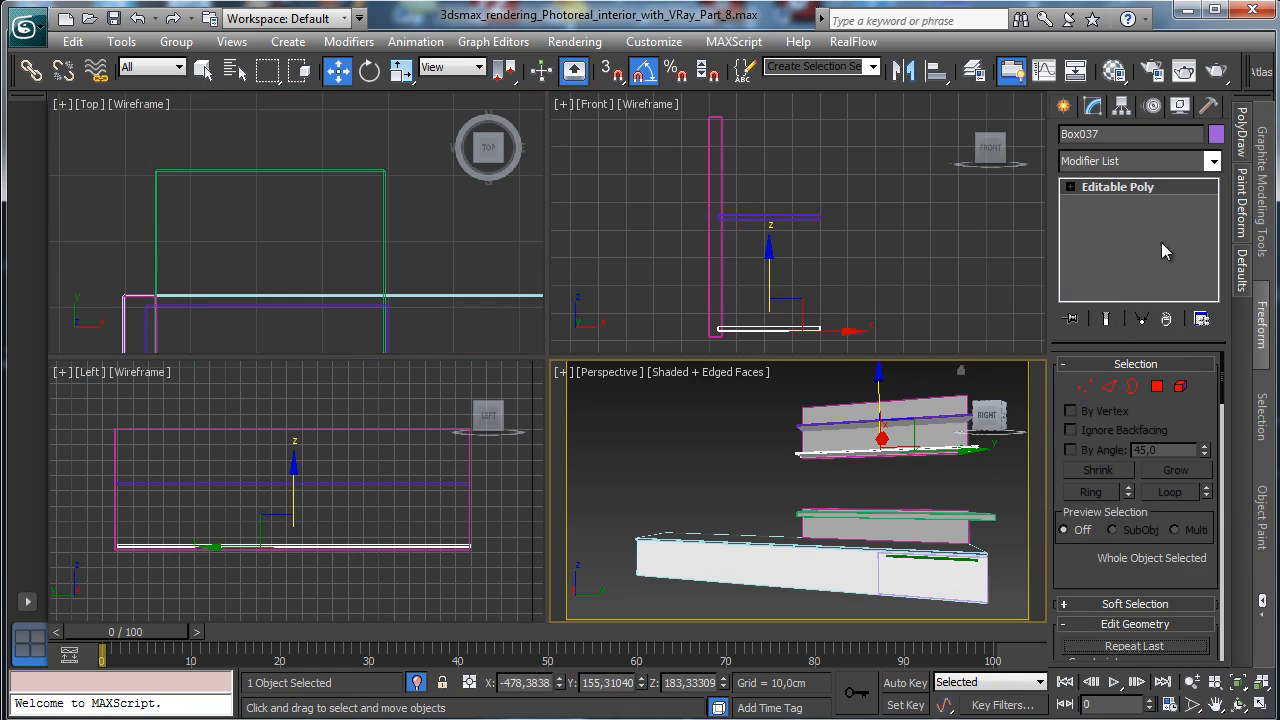
left_click(1080, 385)
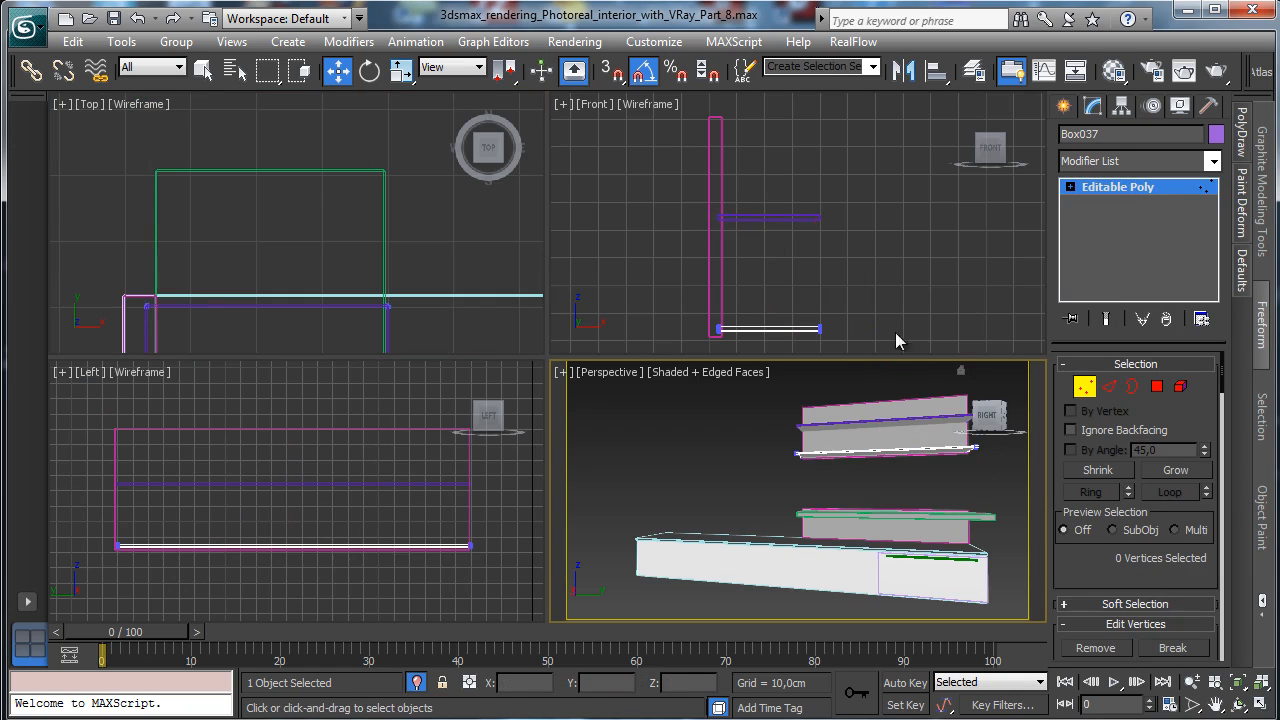
left_click_drag(945, 433, 1005, 476)
right_click(286, 241)
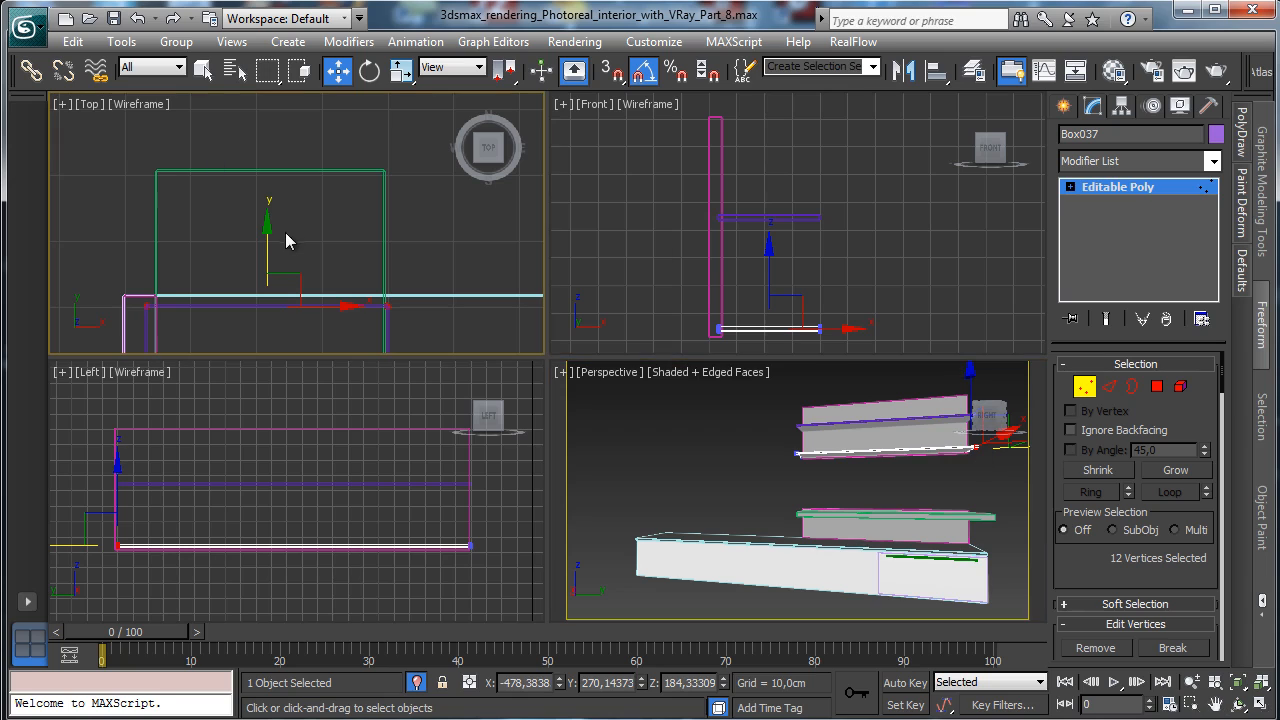
left_click_drag(266, 255, 274, 318)
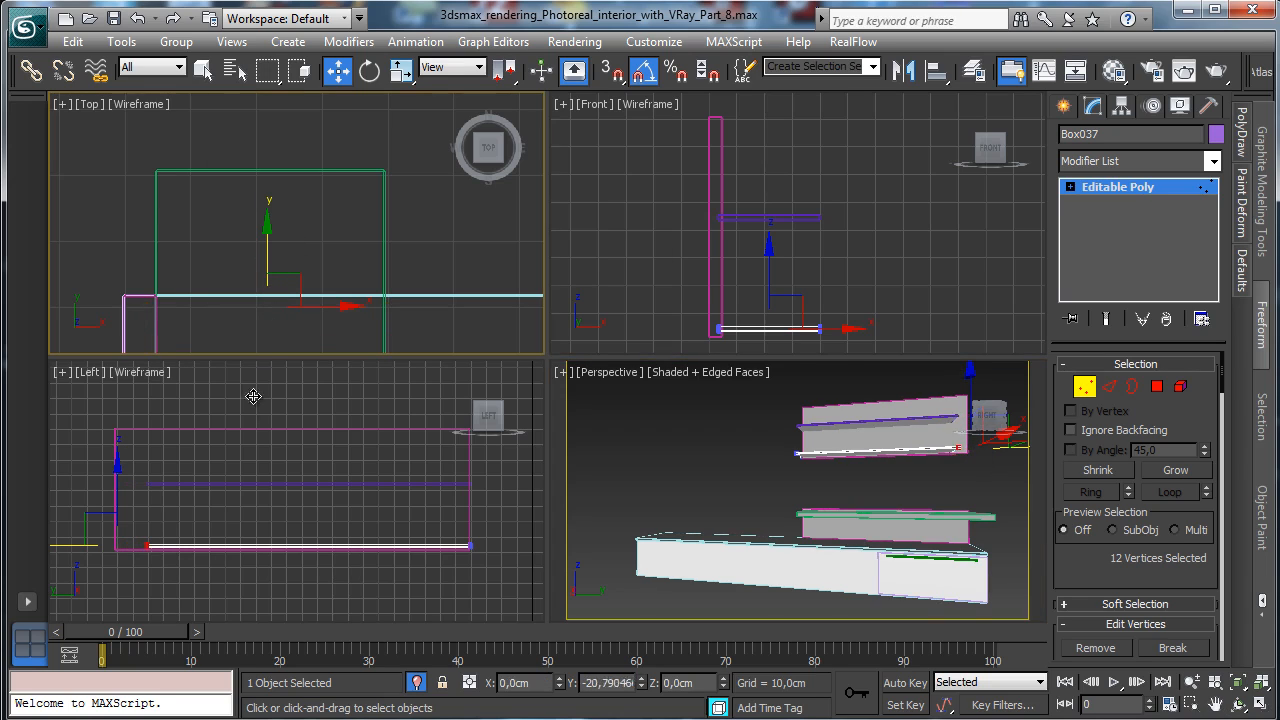
left_click_drag(242, 454, 239, 473)
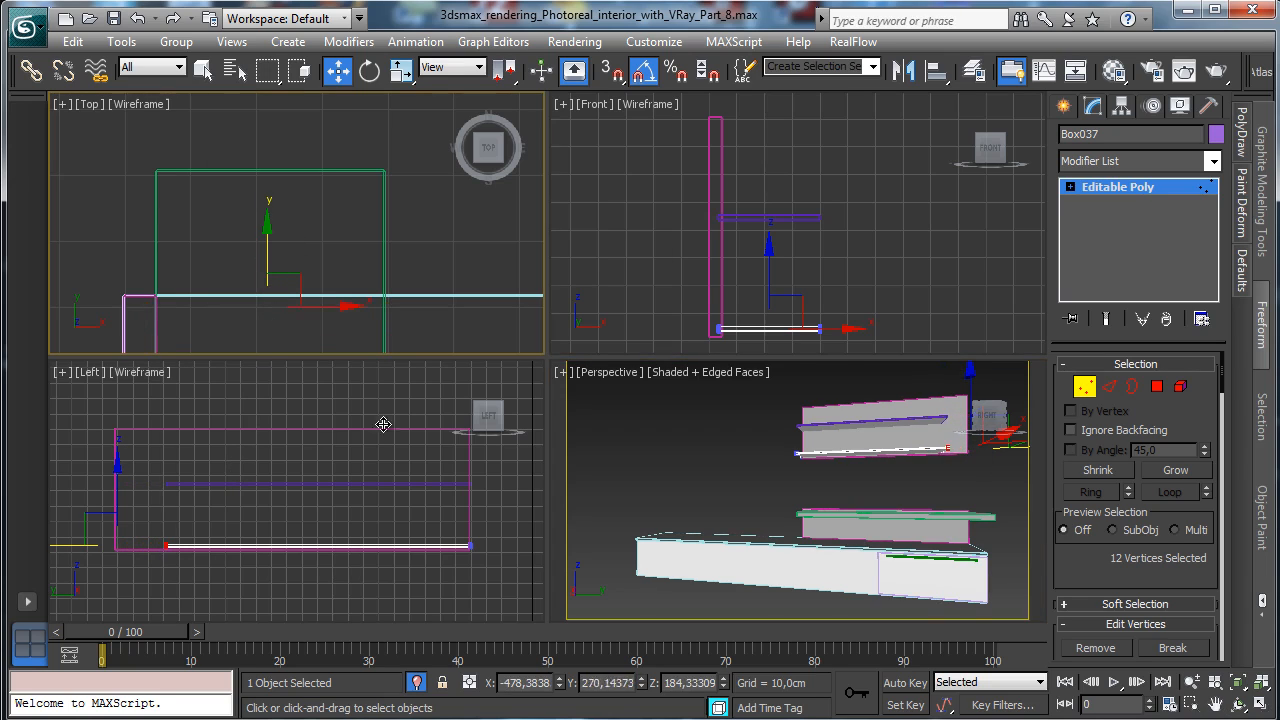
left_click(1085, 386)
right_click(667, 450)
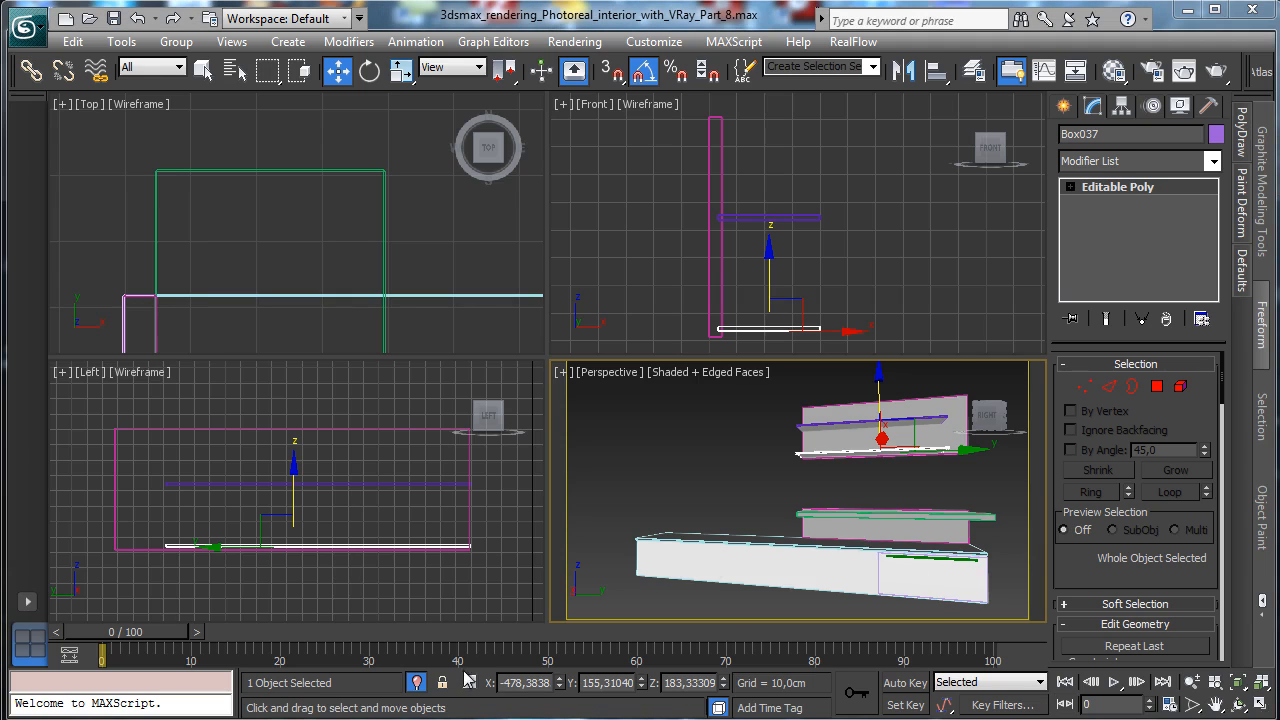
End isolation and isolate only the coffee table book together with the upper wall panel and its two shelves.
left_click(417, 683)
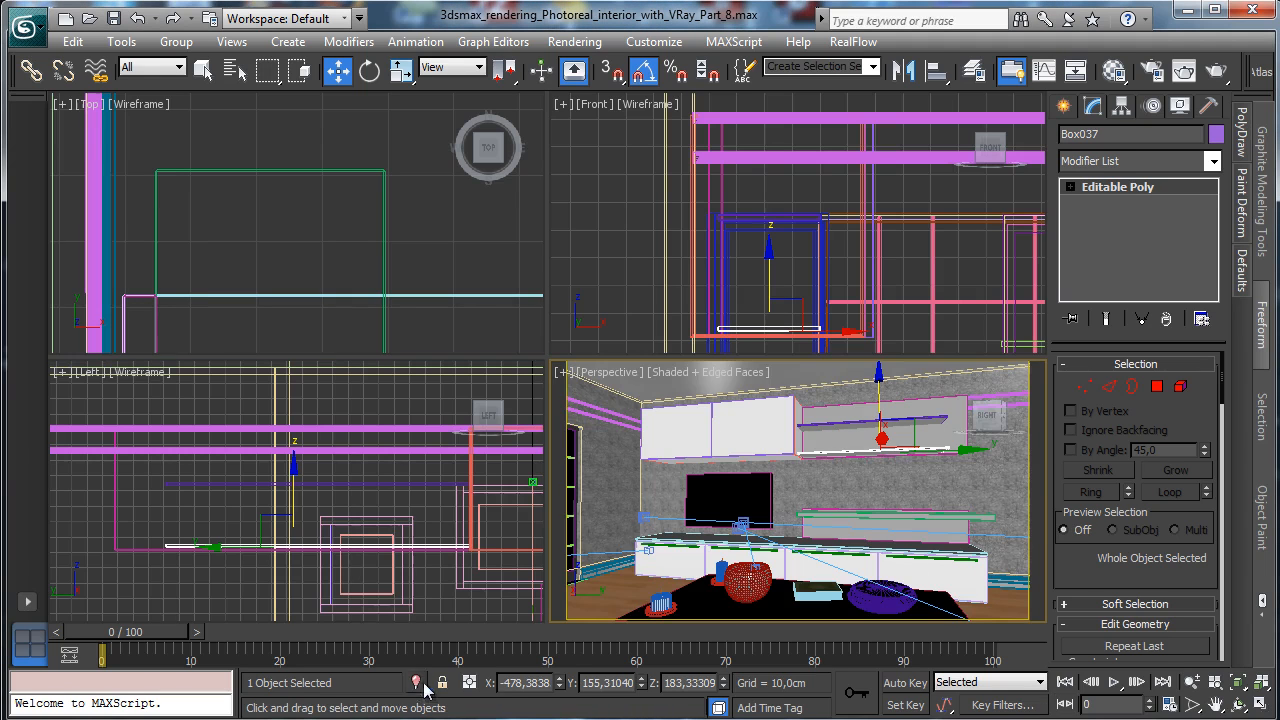
left_click(808, 592)
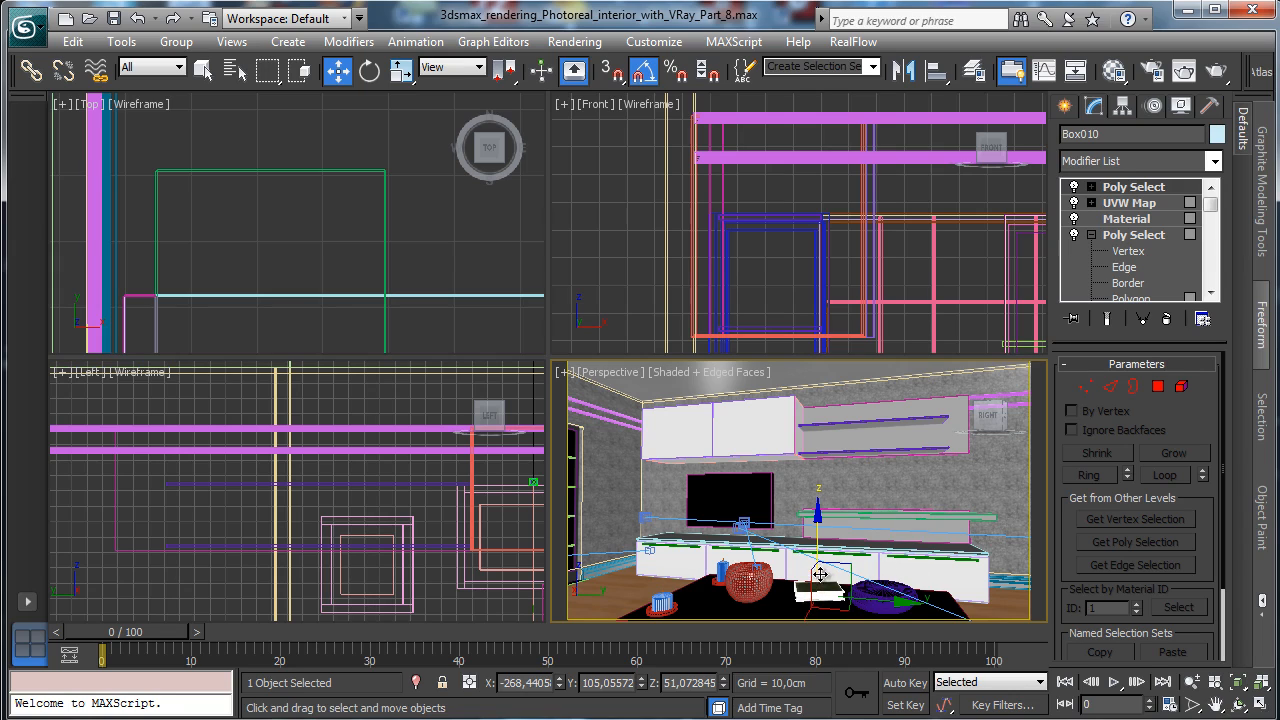
left_click(861, 451)
left_click(888, 425, "ctrl")
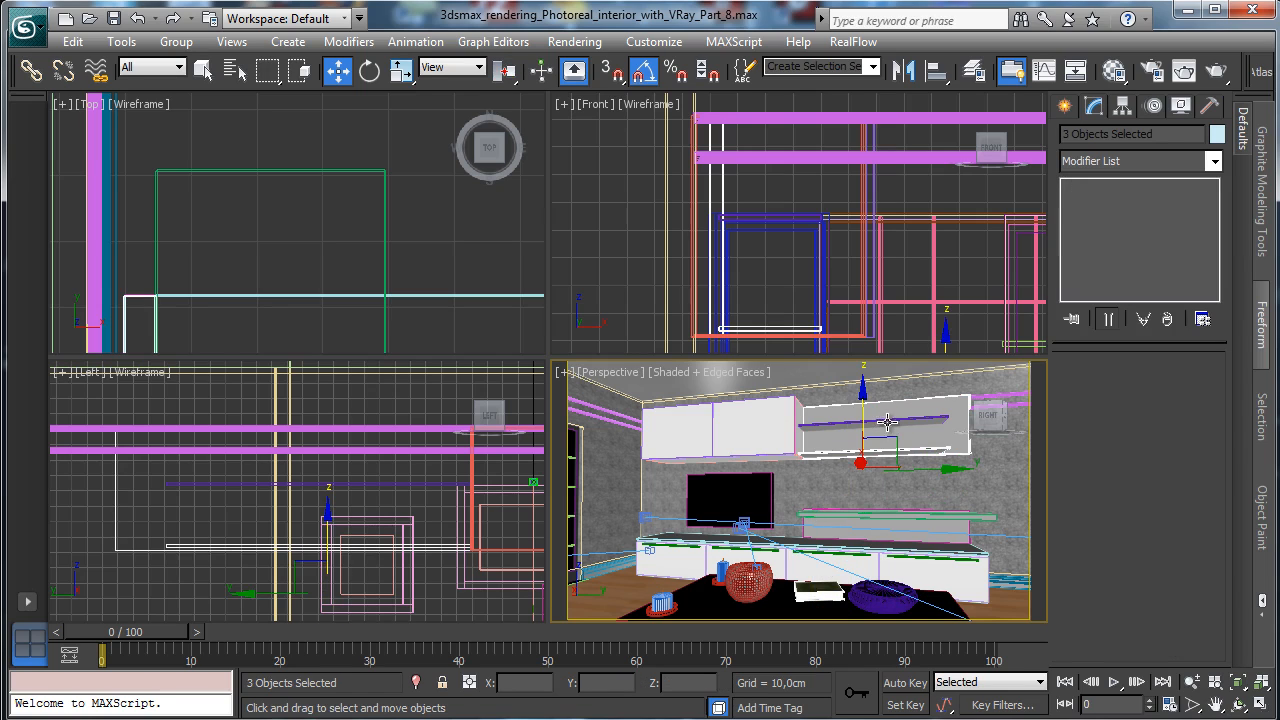
left_click(900, 438, "ctrl")
left_click(415, 683)
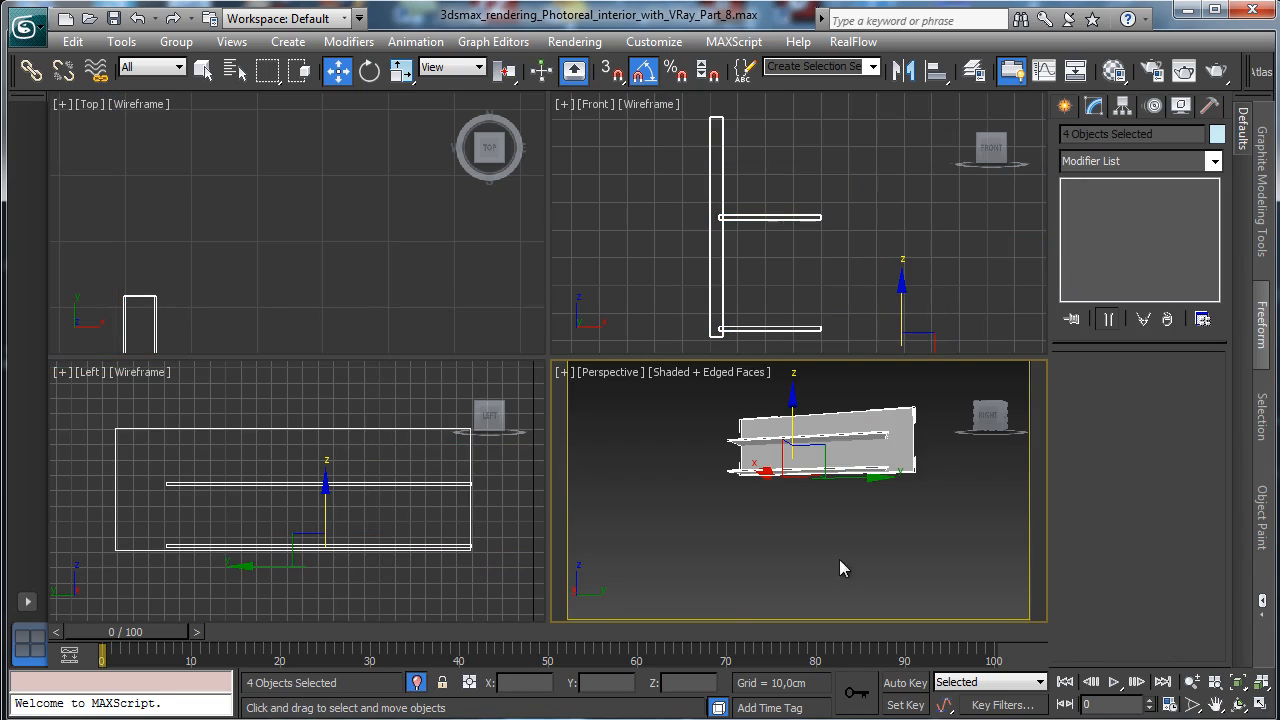
left_click(814, 558)
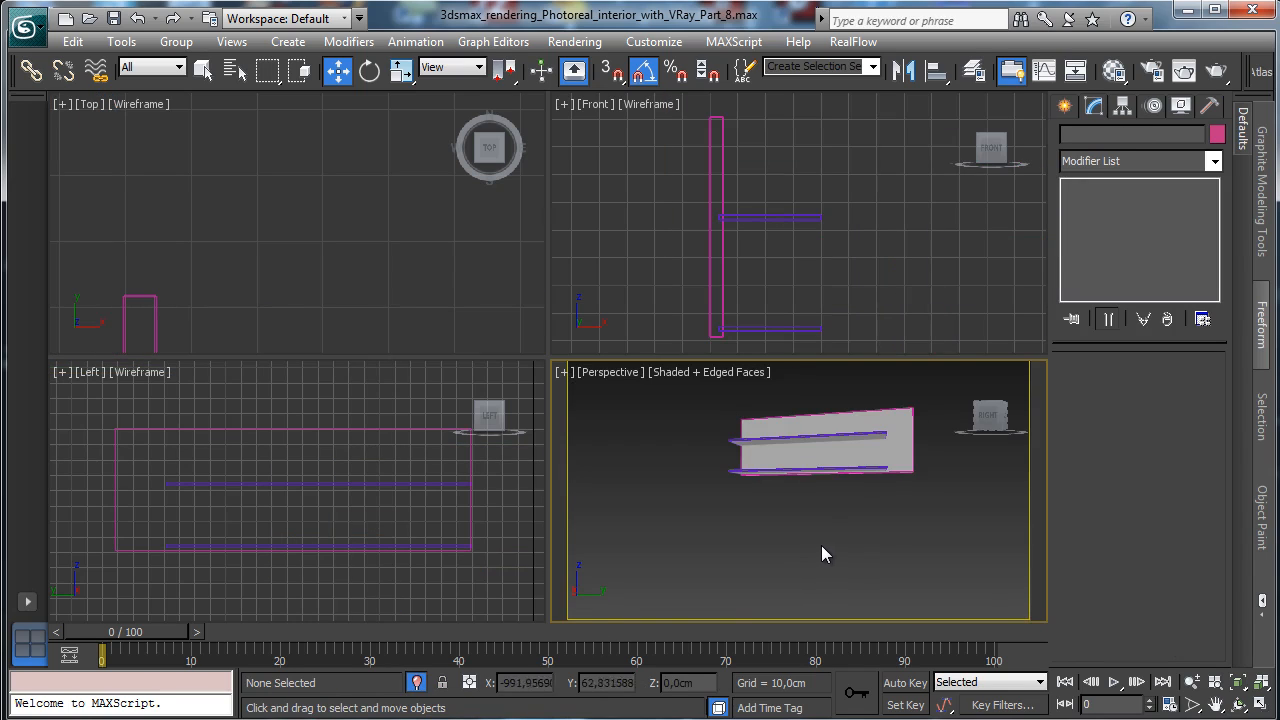
Clone the coffee table book in place.
left_click(1240, 683)
left_click(913, 331)
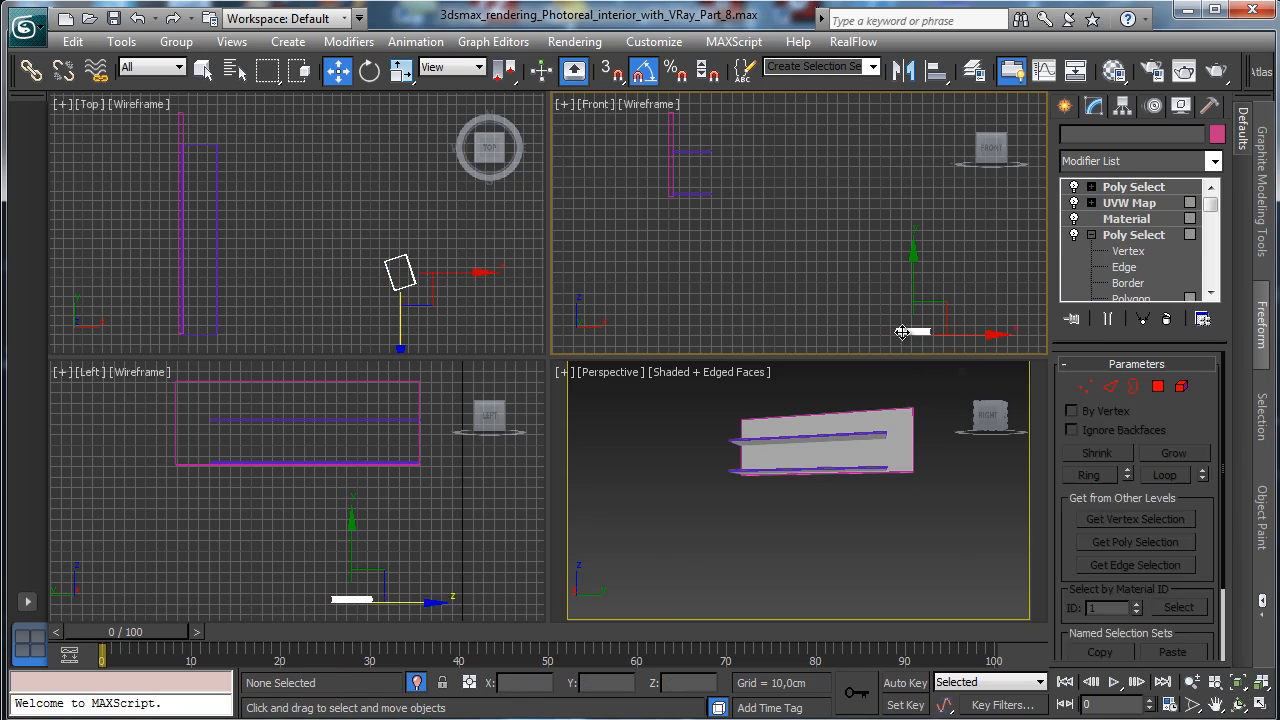
left_click(73, 41)
left_click(110, 191)
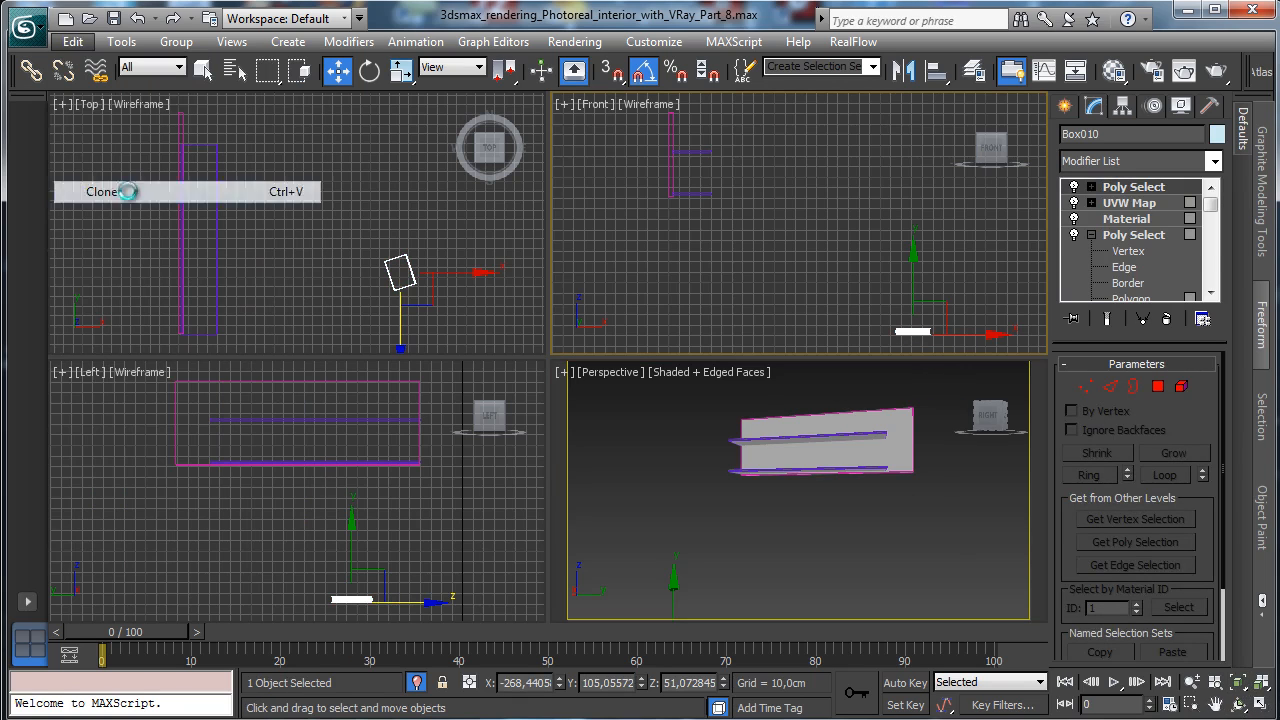
left_click(586, 446)
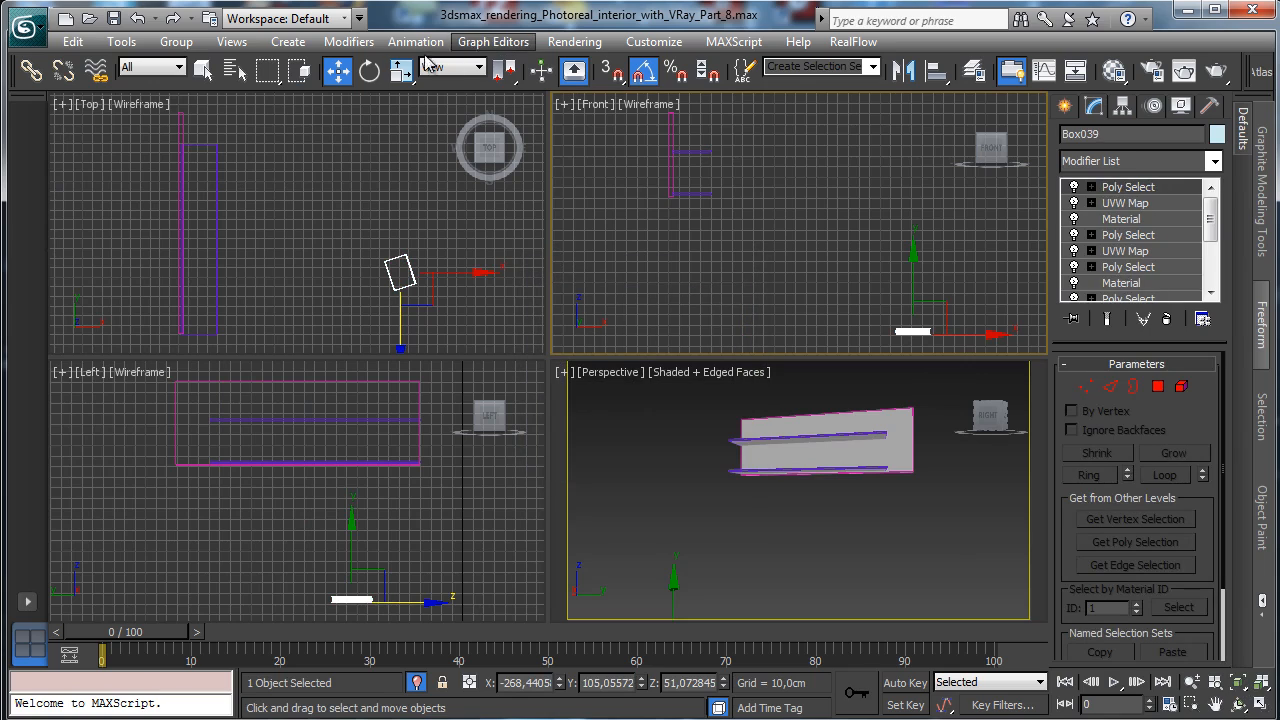
Move the cloned book across to the wall shelves and raise it to just above the lower shelf.
right_click(447, 271)
mouse_move(420, 256)
left_mouse_down()
mouse_move(214, 234)
mouse_move(223, 226)
left_mouse_up()
right_click(918, 430)
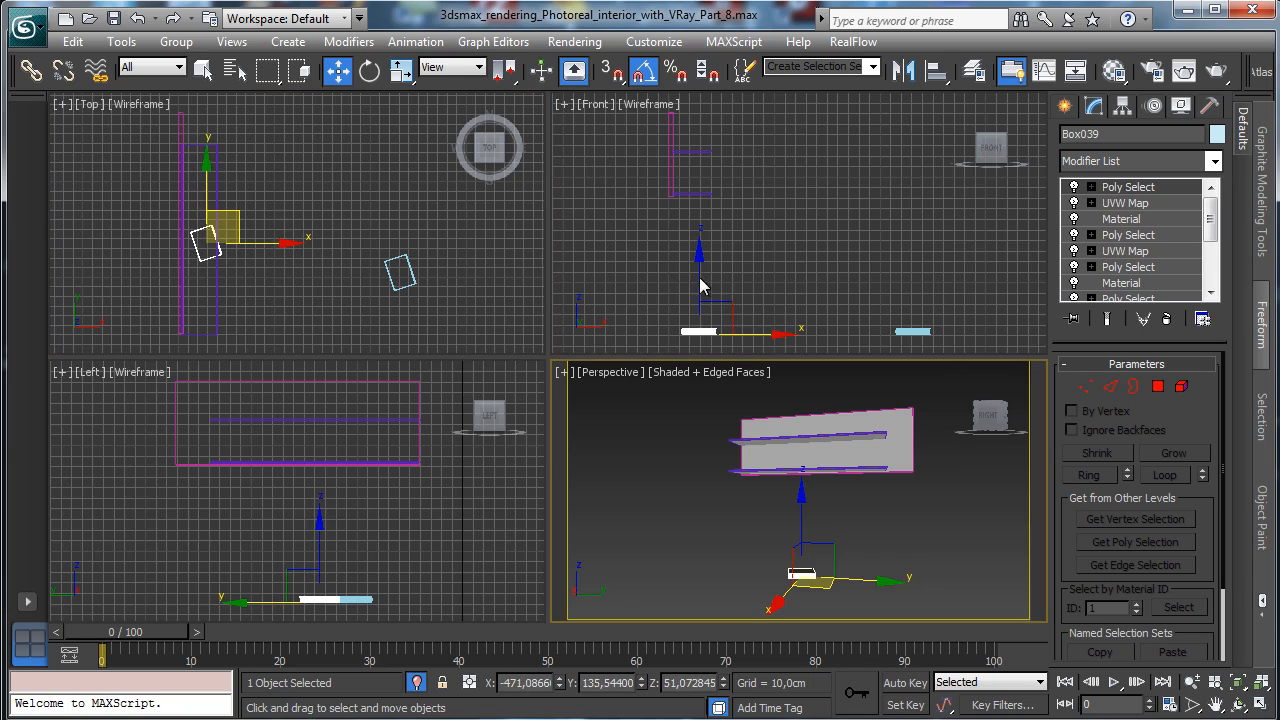
left_click_drag(700, 285, 712, 134)
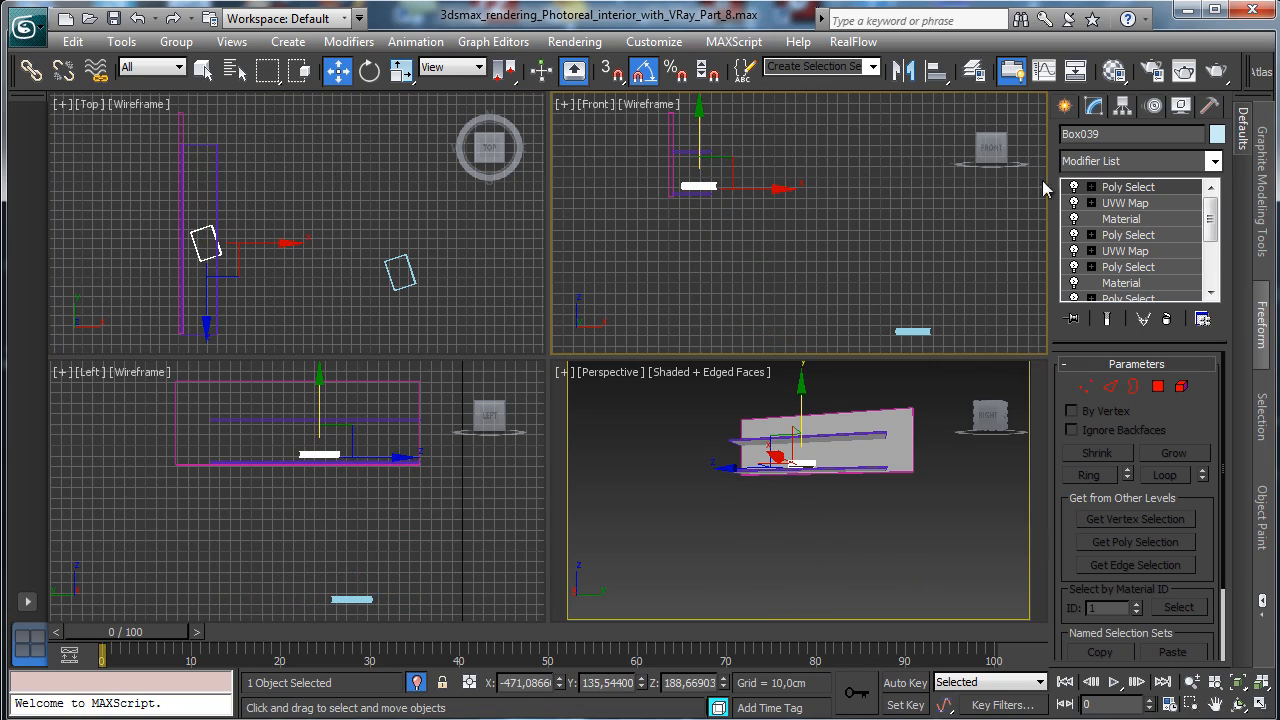
Rotate the cloned book square to the shelf and upright by 90 degrees, with its spine facing outward.
middle_click_drag(808, 578, 871, 591, "alt")
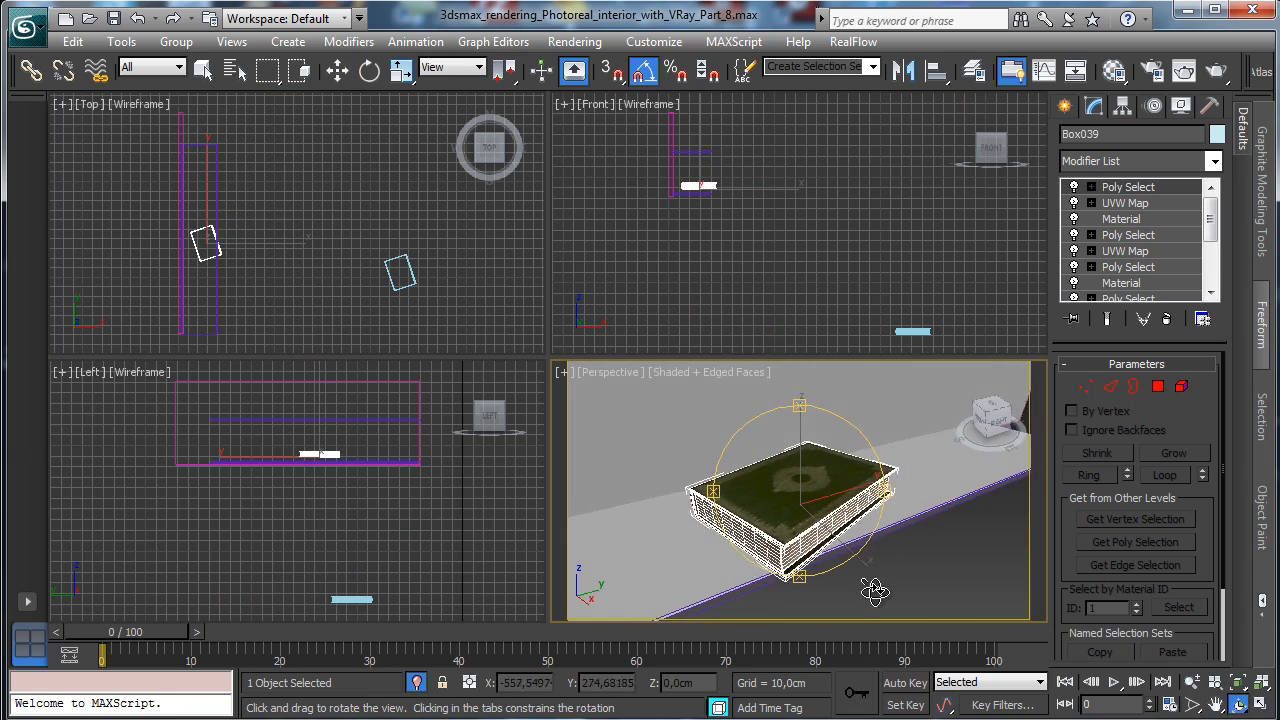
left_click(1262, 704)
key("e")
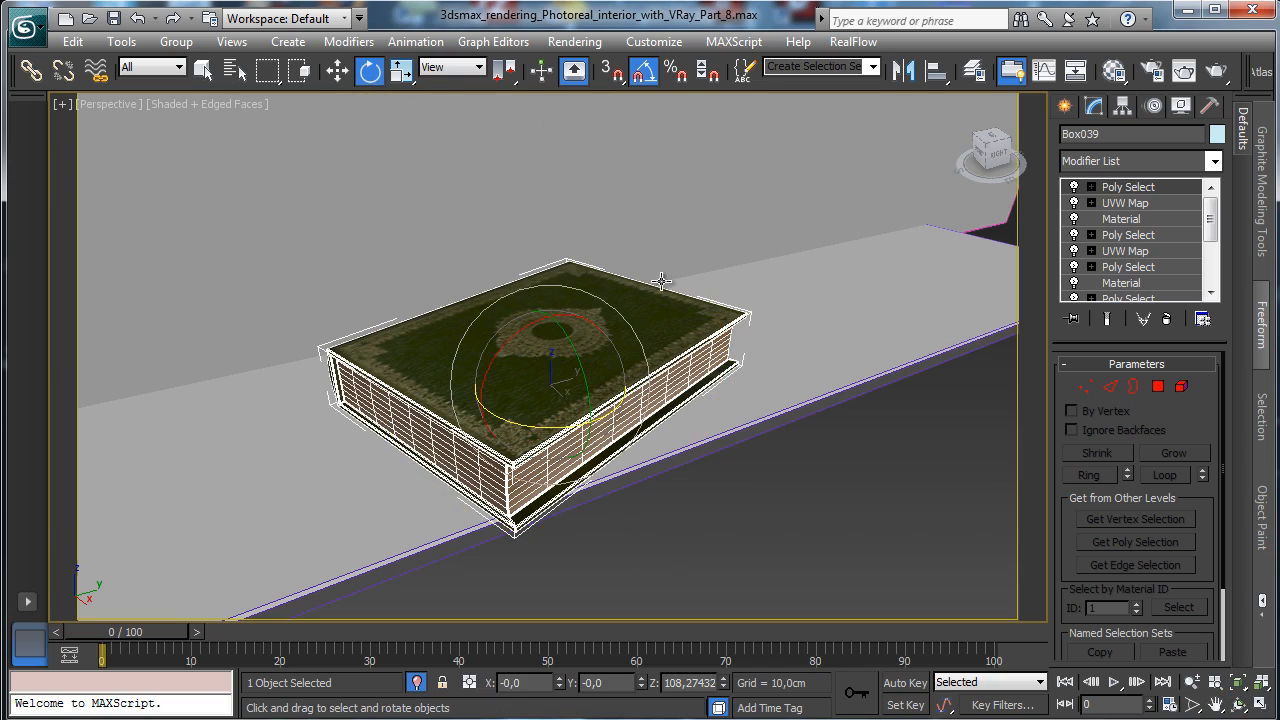
left_click_drag(552, 418, 527, 423)
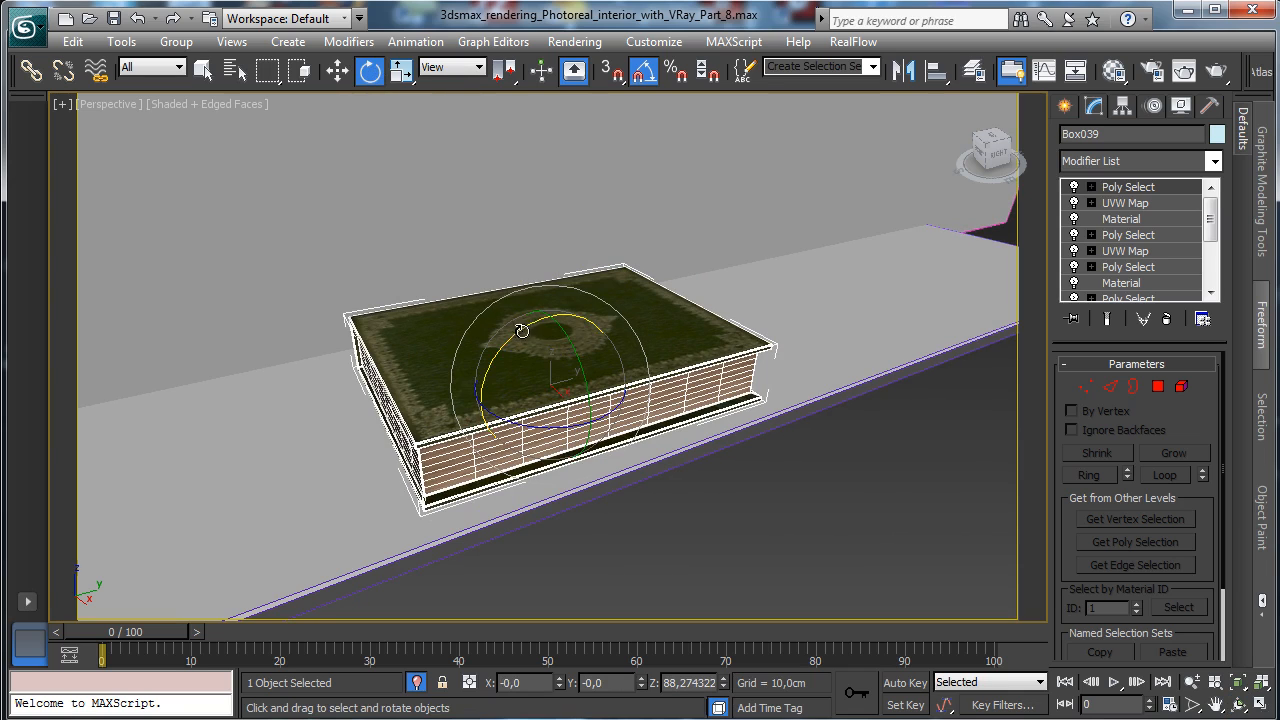
left_click_drag(555, 318, 433, 363)
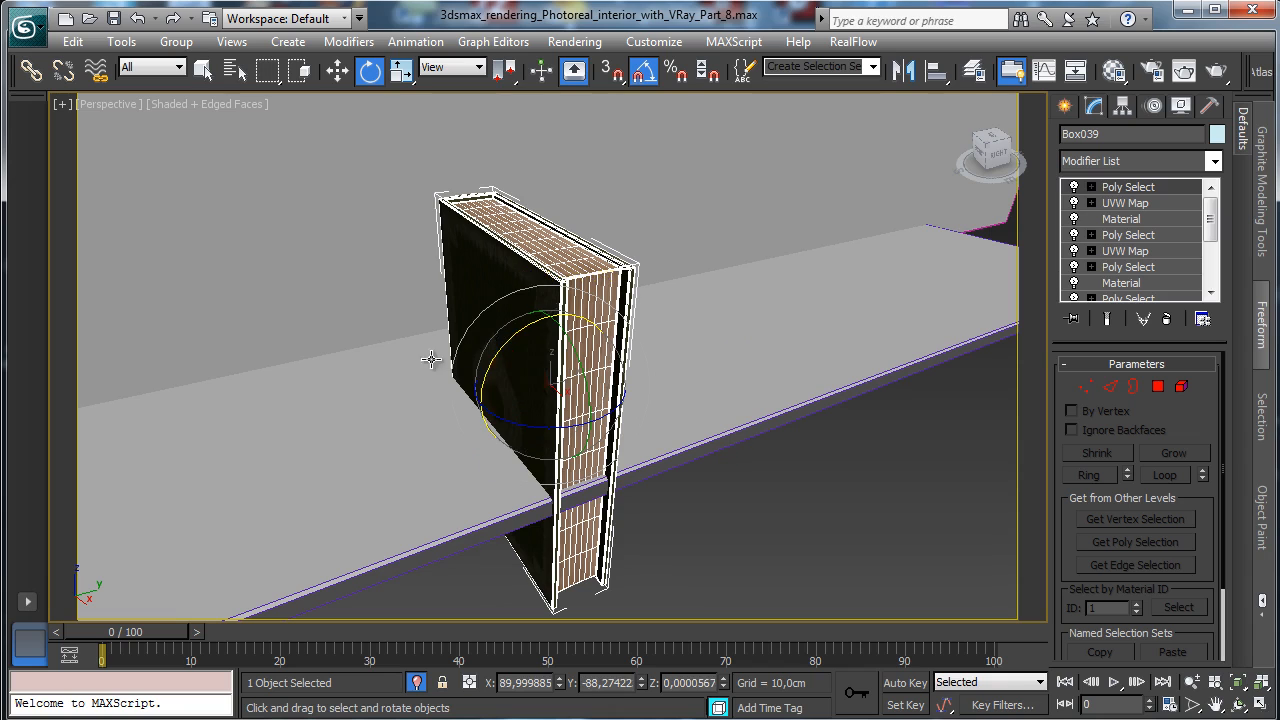
left_click_drag(533, 424, 708, 428)
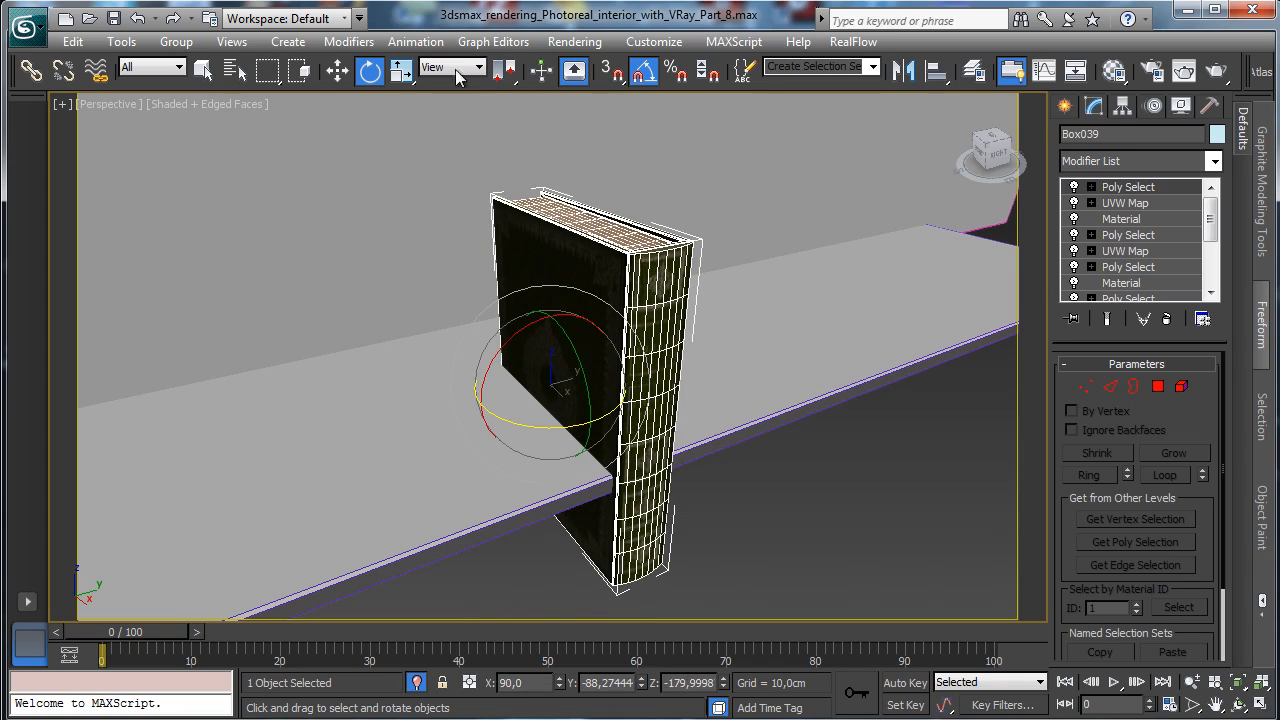
Raise the upright book about 11.5 cm along Z so it stands on the lower shelf.
left_click(337, 70)
left_click_drag(546, 340, 546, 230)
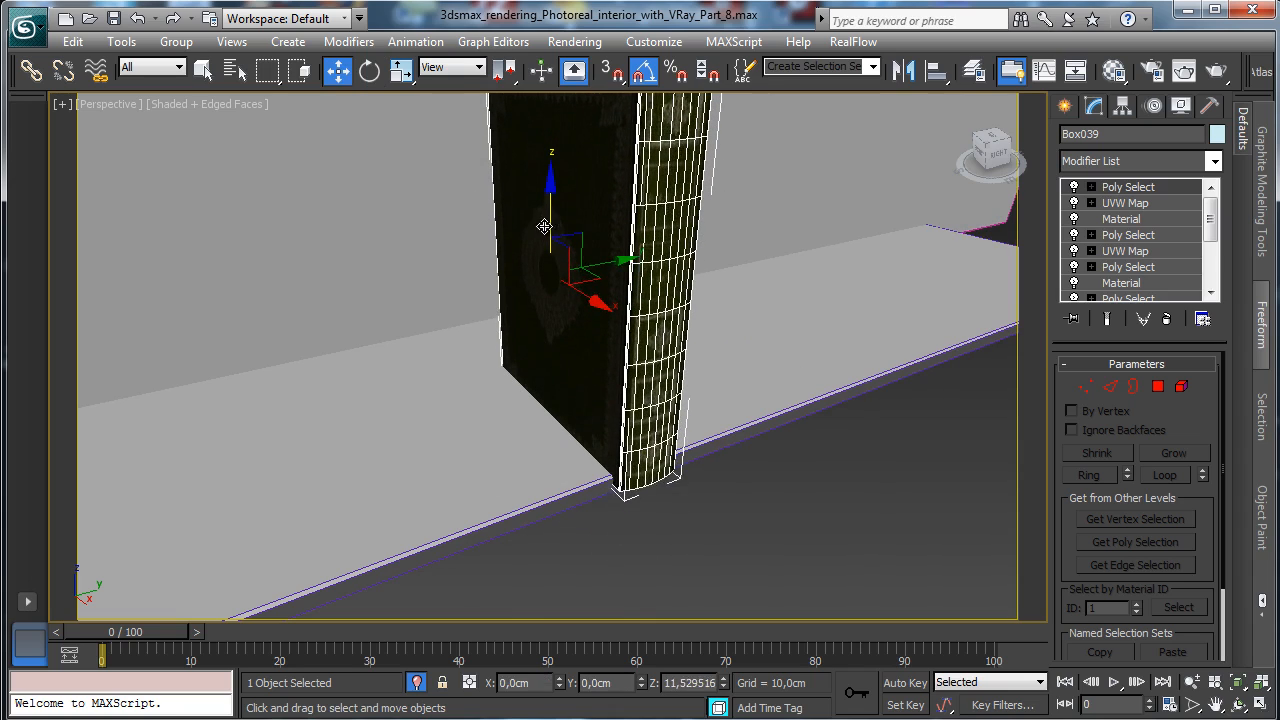
left_click(1191, 682)
left_click_drag(690, 300, 697, 395)
left_click(1238, 704)
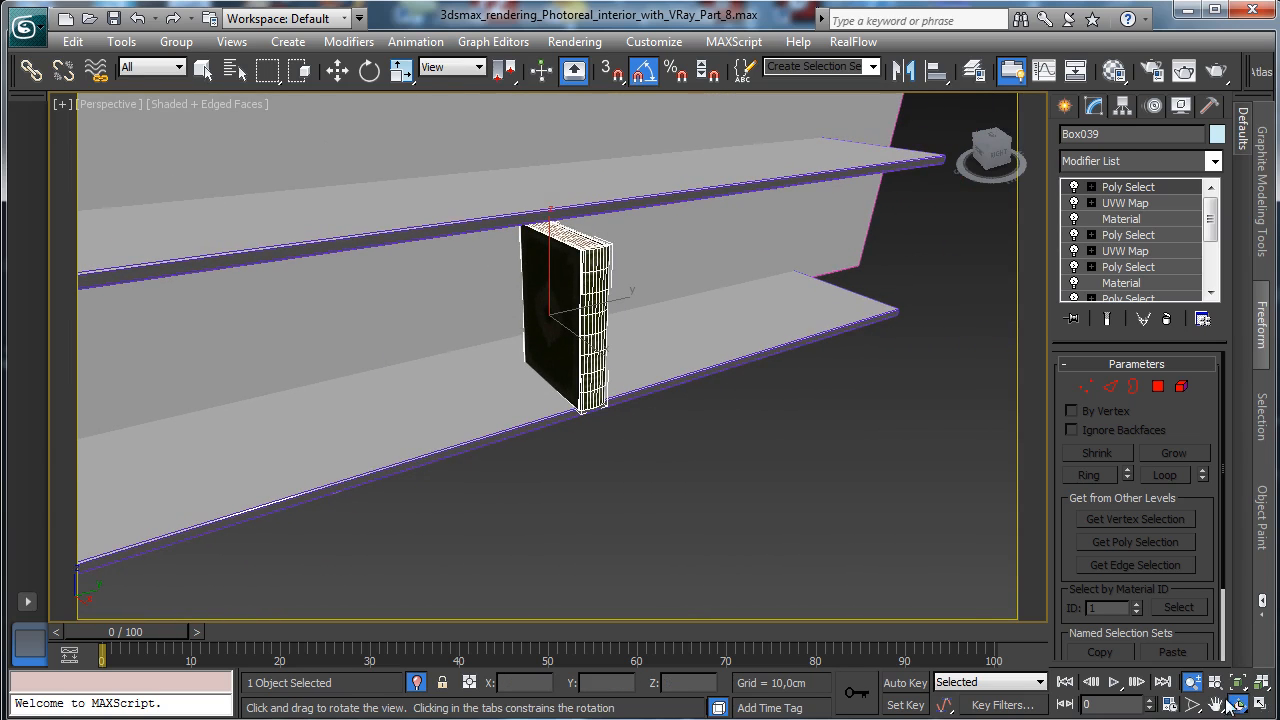
left_click_drag(471, 331, 445, 318)
Adjust the book's placement on the lower shelf and move it along Y to the end beside the wall cabinets.
key("w")
left_click_drag(565, 330, 540, 246)
left_click_drag(585, 294, 152, 334)
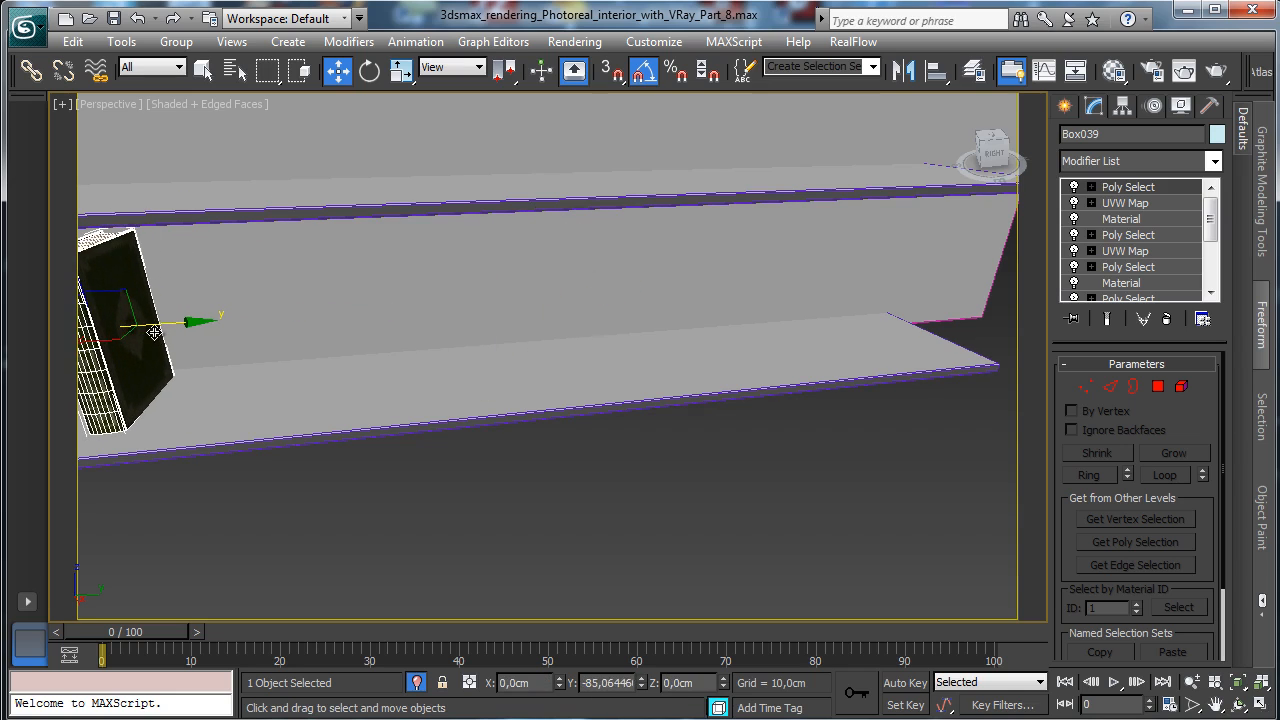
left_click(1216, 705)
left_click_drag(403, 392, 794, 414)
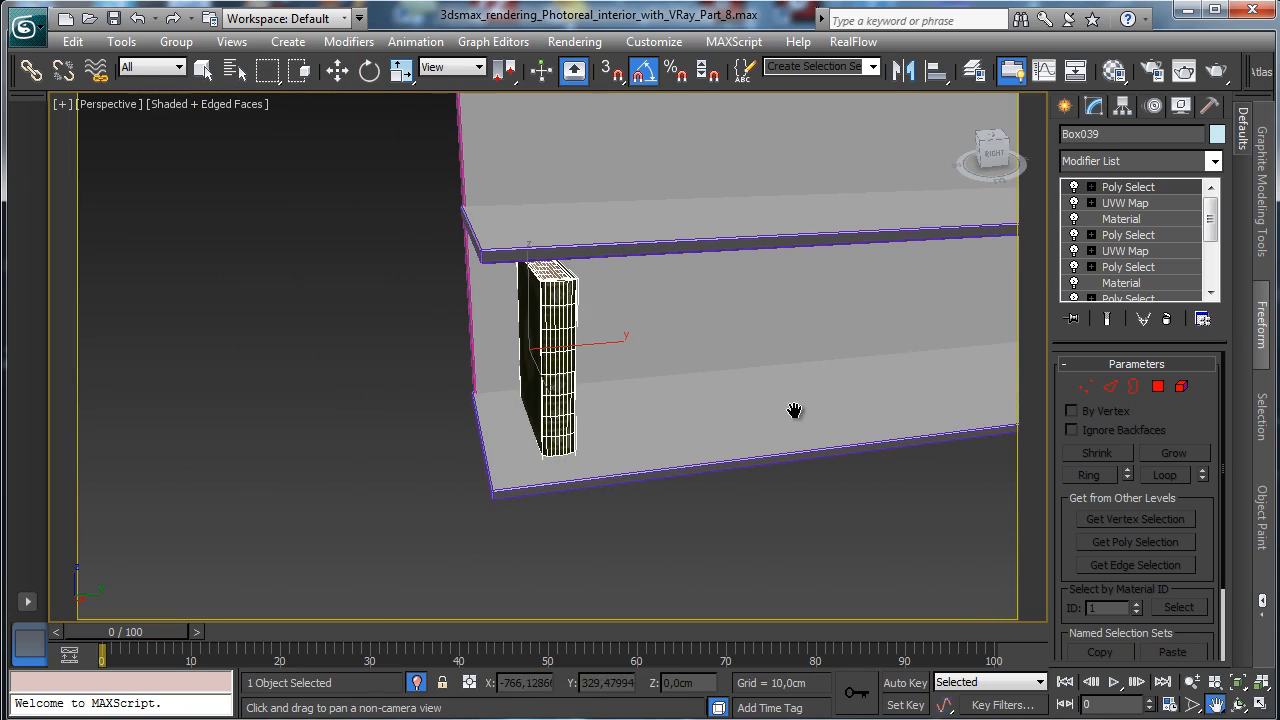
key("w")
left_click_drag(583, 347, 551, 344)
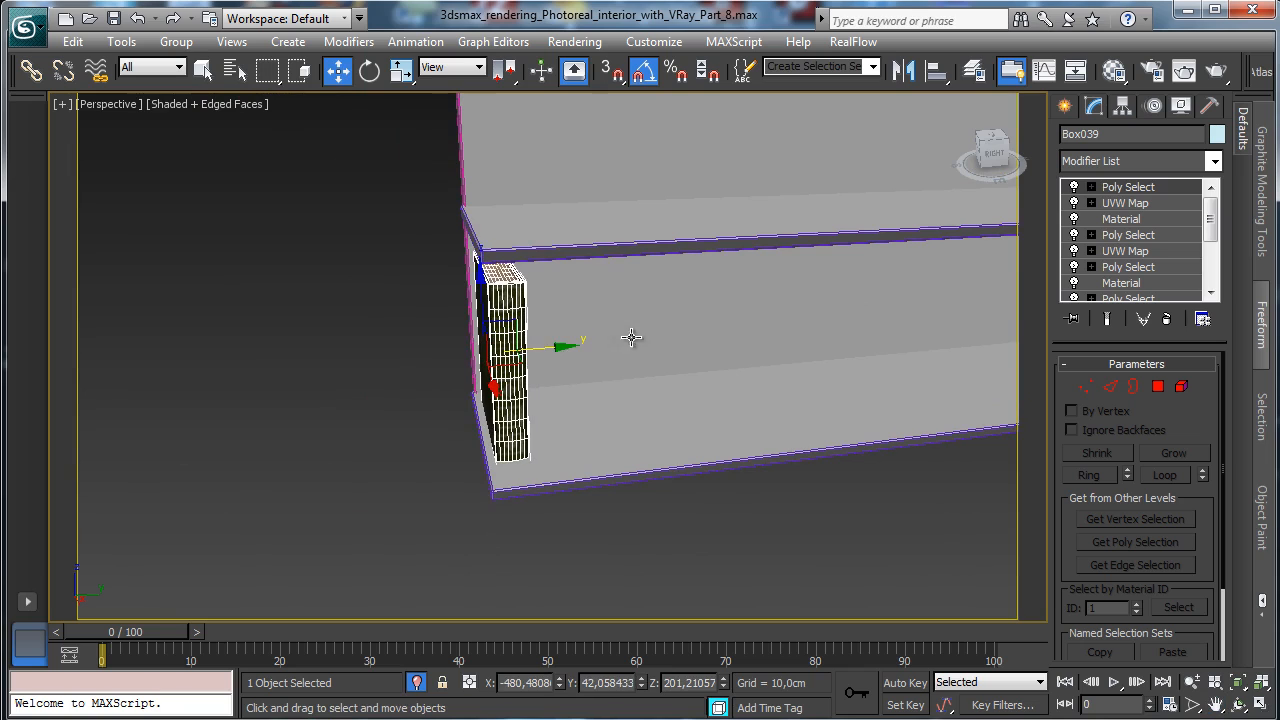
Show the Extras toolbar and open the Array tool for the upright book.
left_click(1259, 705)
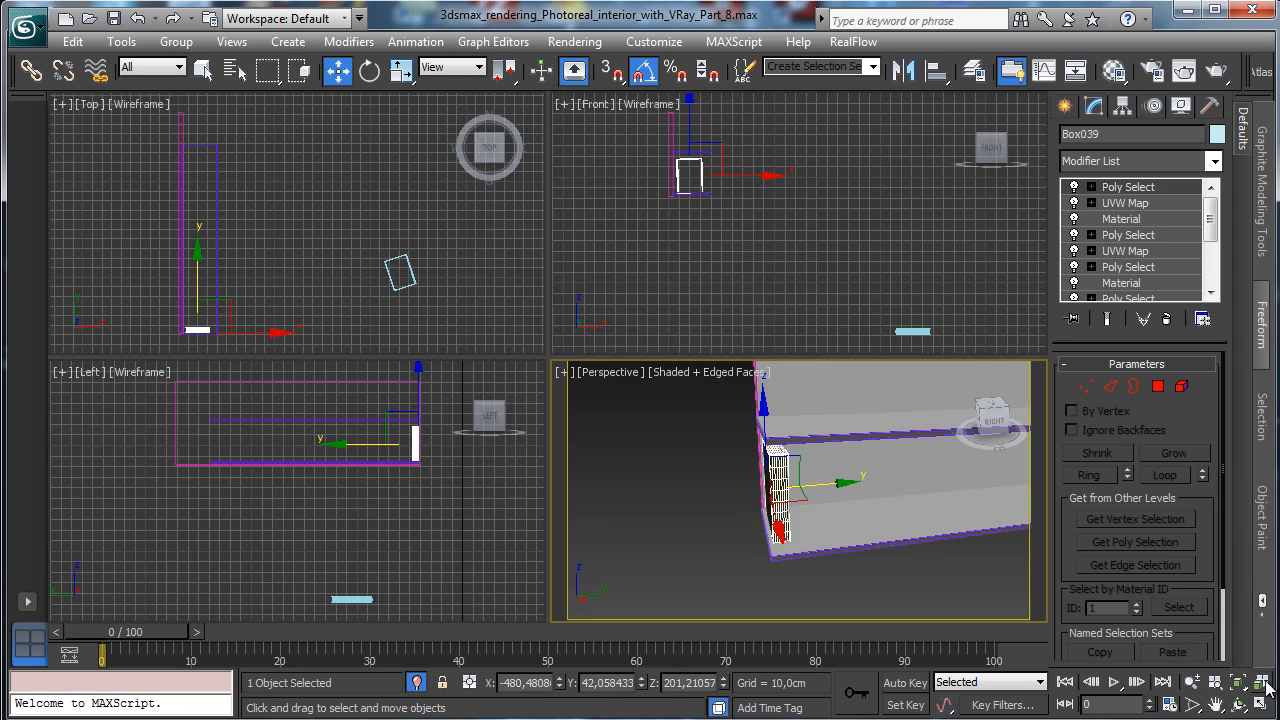
left_click(1259, 705)
left_click(1216, 705)
left_click_drag(540, 330, 443, 426)
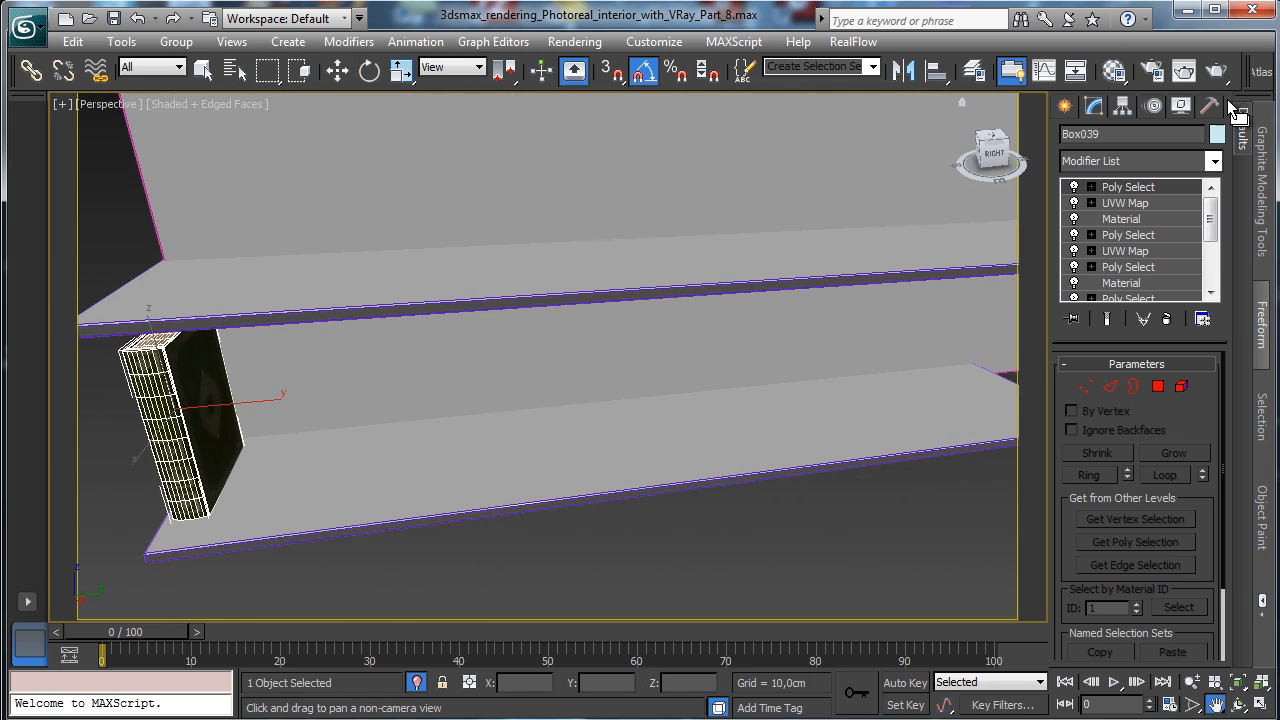
right_click(822, 85)
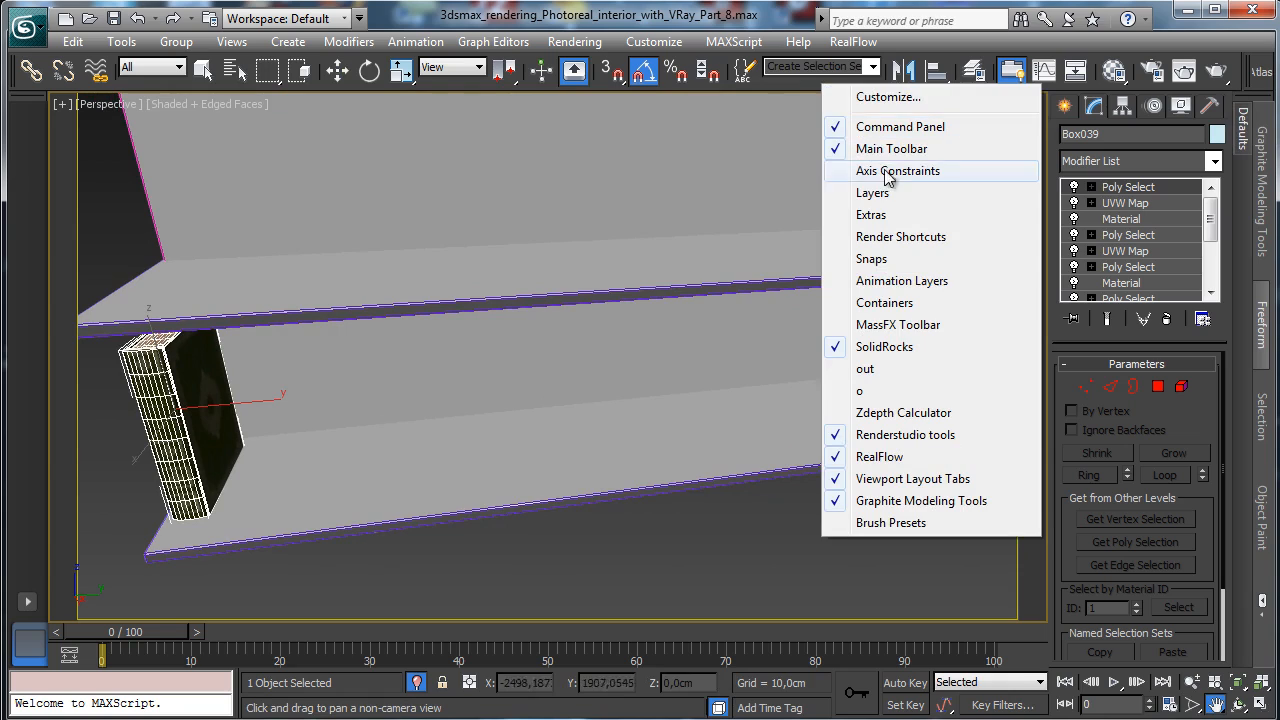
left_click(871, 214)
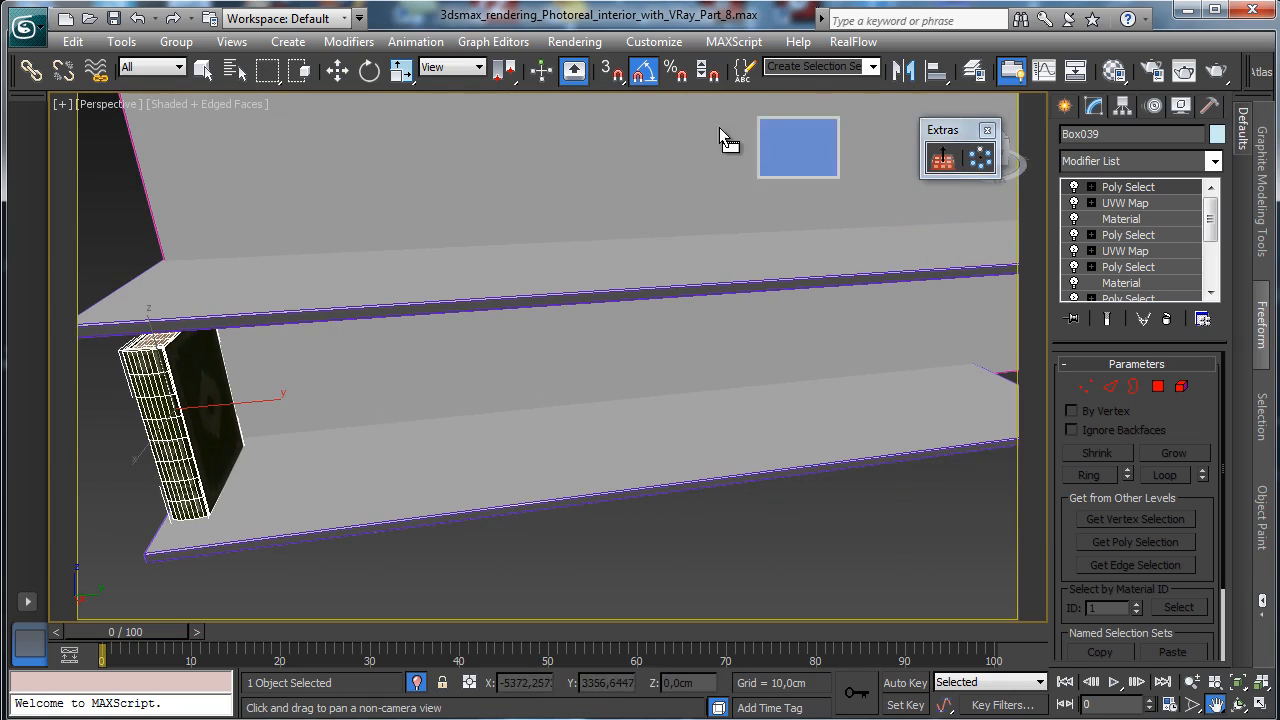
left_click_drag(725, 140, 160, 140)
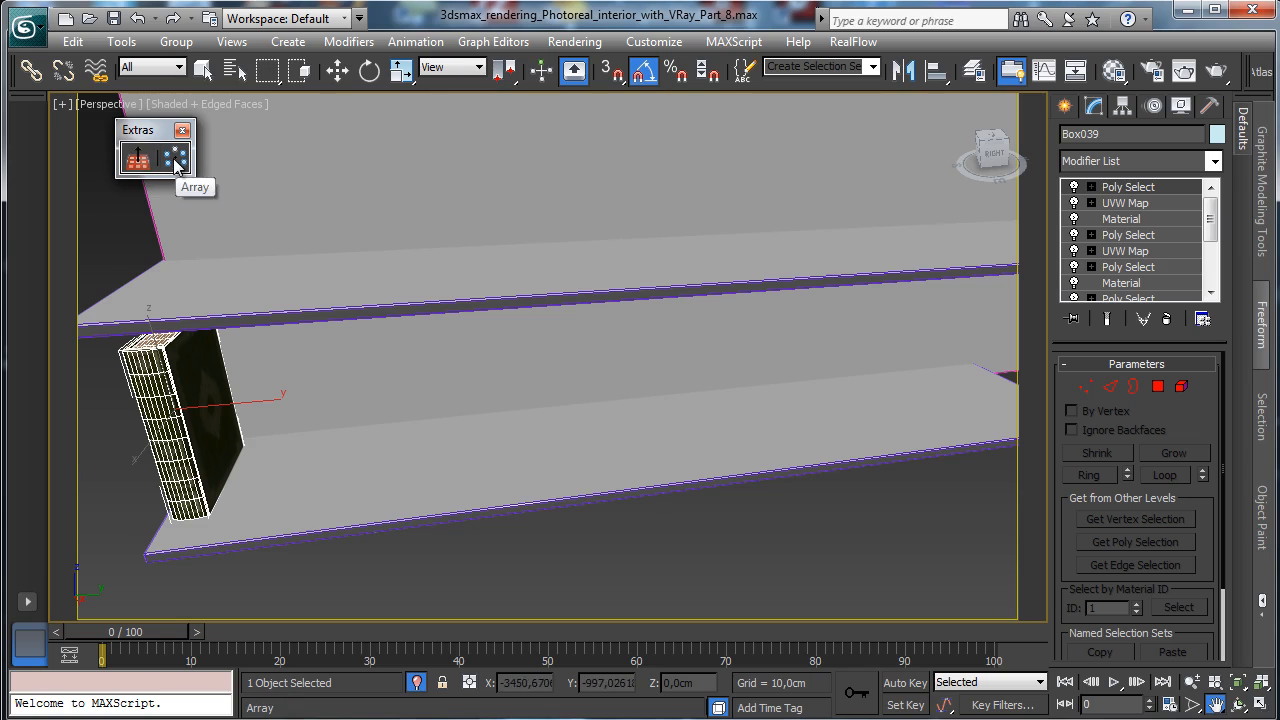
left_click(175, 160)
left_click_drag(564, 200, 831, 404)
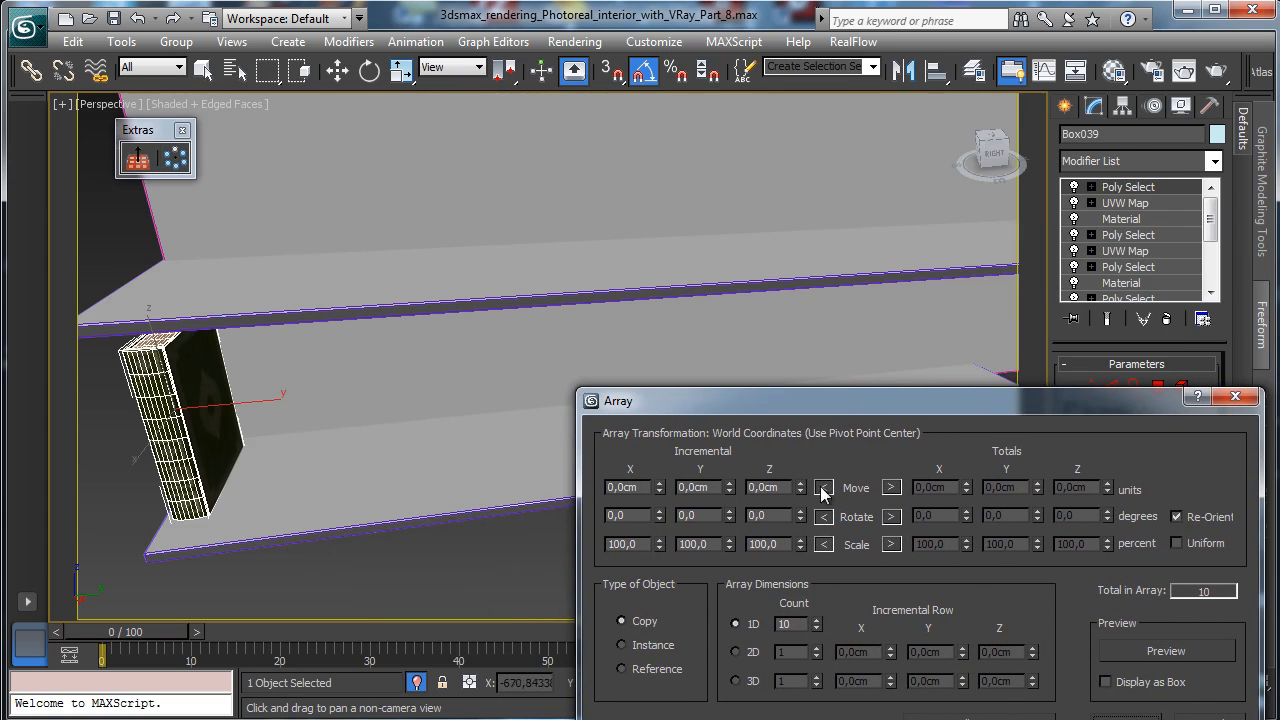
Turn on the array preview, define the Move transformation by totals, and set the total X move to 0 cm.
left_click(1160, 652)
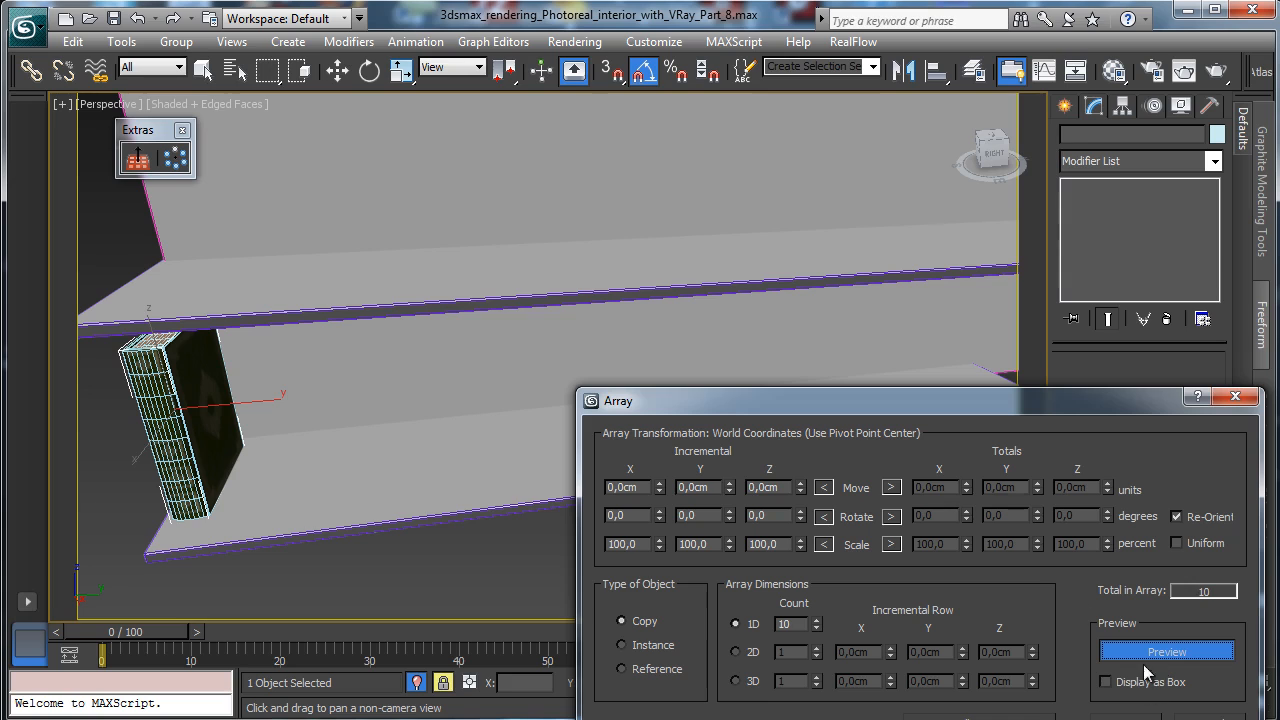
left_click(891, 488)
left_click_drag(966, 487, 969, 461)
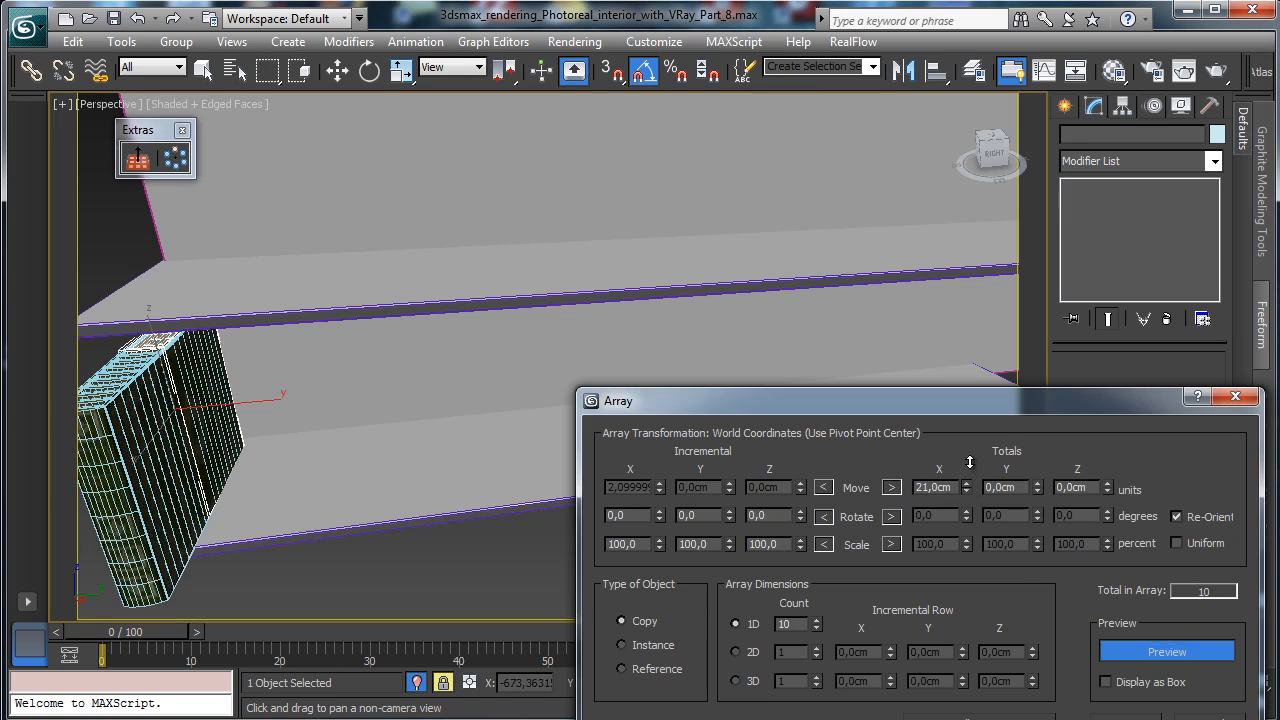
double_click(947, 487)
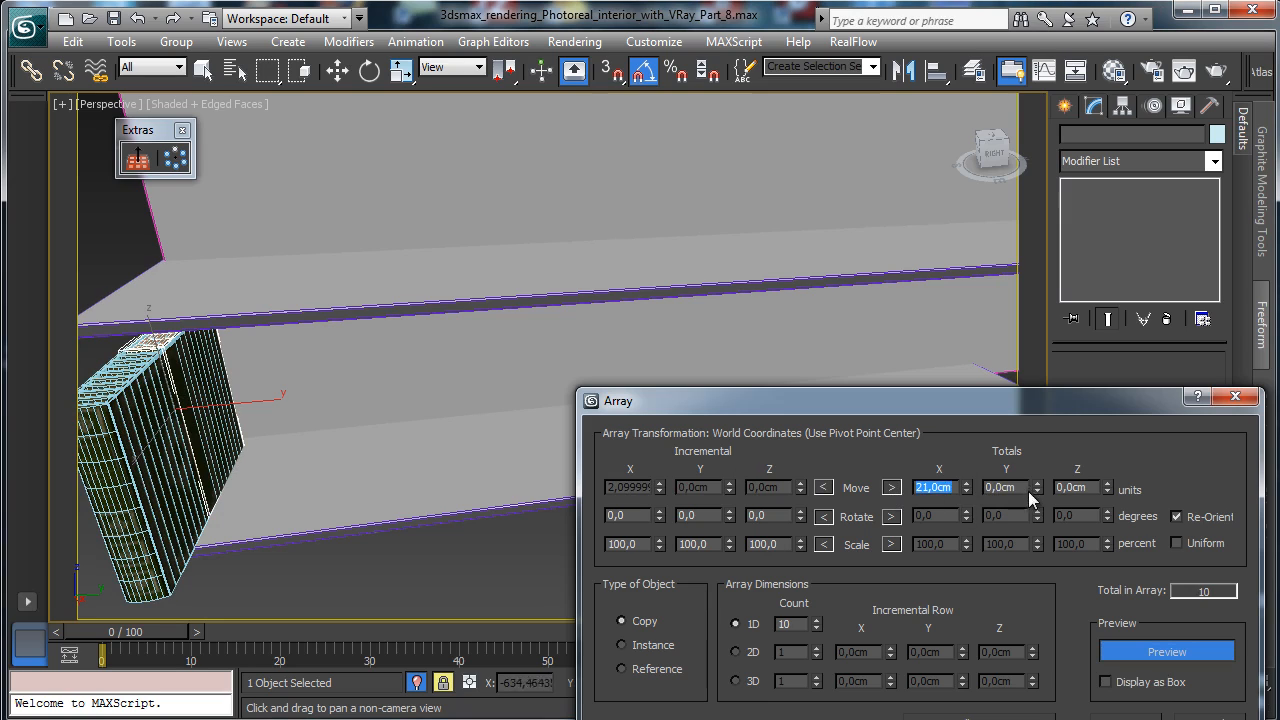
type("0")
key("Return")
Set the 1D array count to 20 and the total Y move to 121 cm so the books stand side by side.
left_click_drag(1037, 487, 1050, 421)
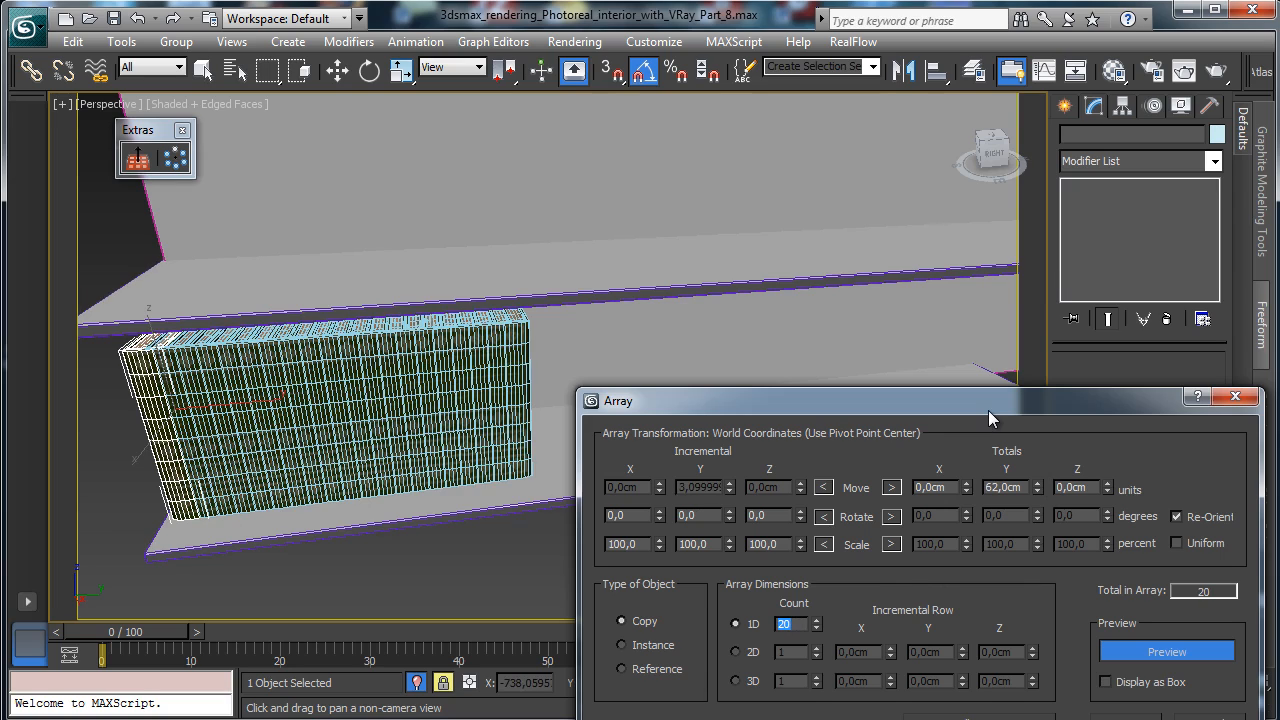
left_click_drag(1037, 485, 1045, 429)
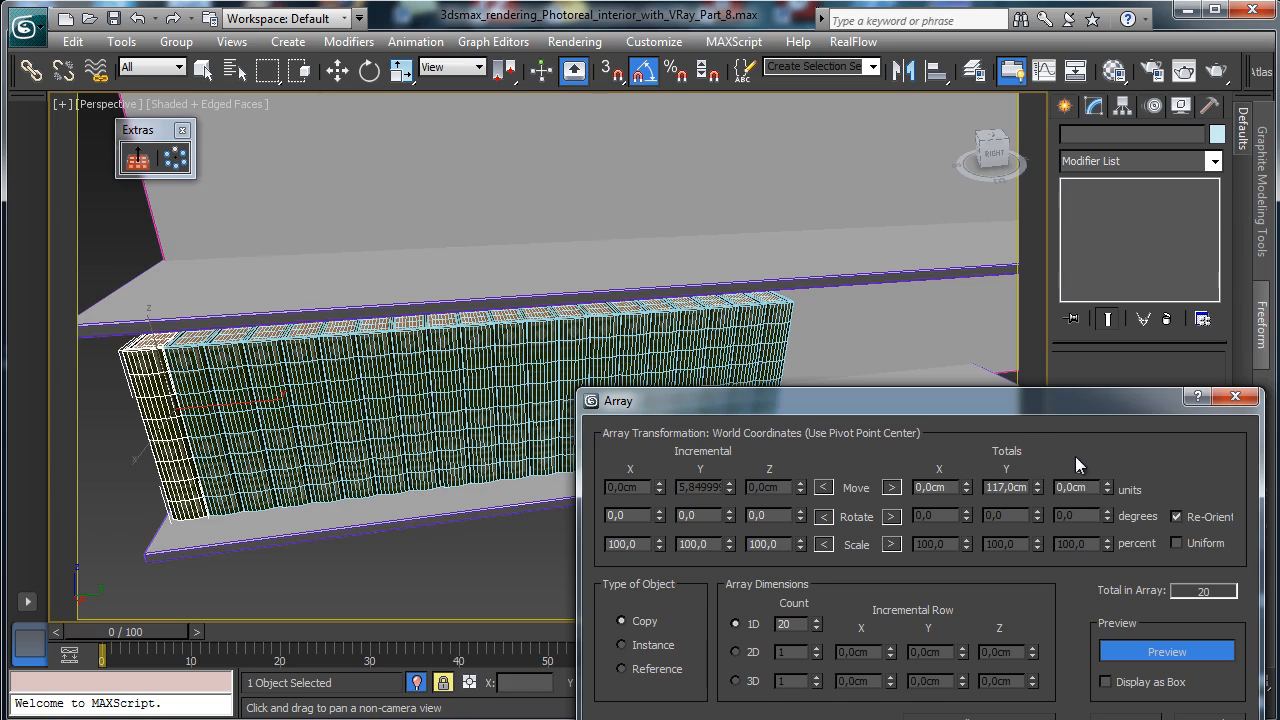
left_click_drag(1038, 488, 1034, 494)
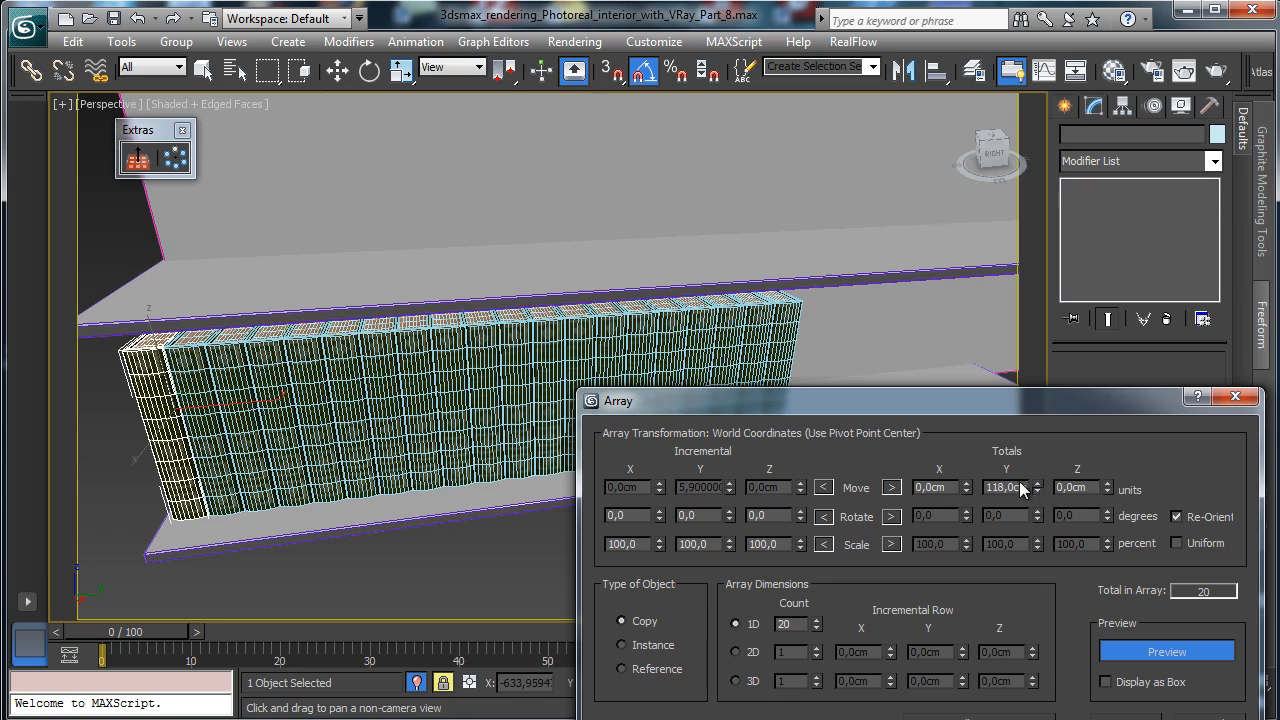
left_click(1037, 483)
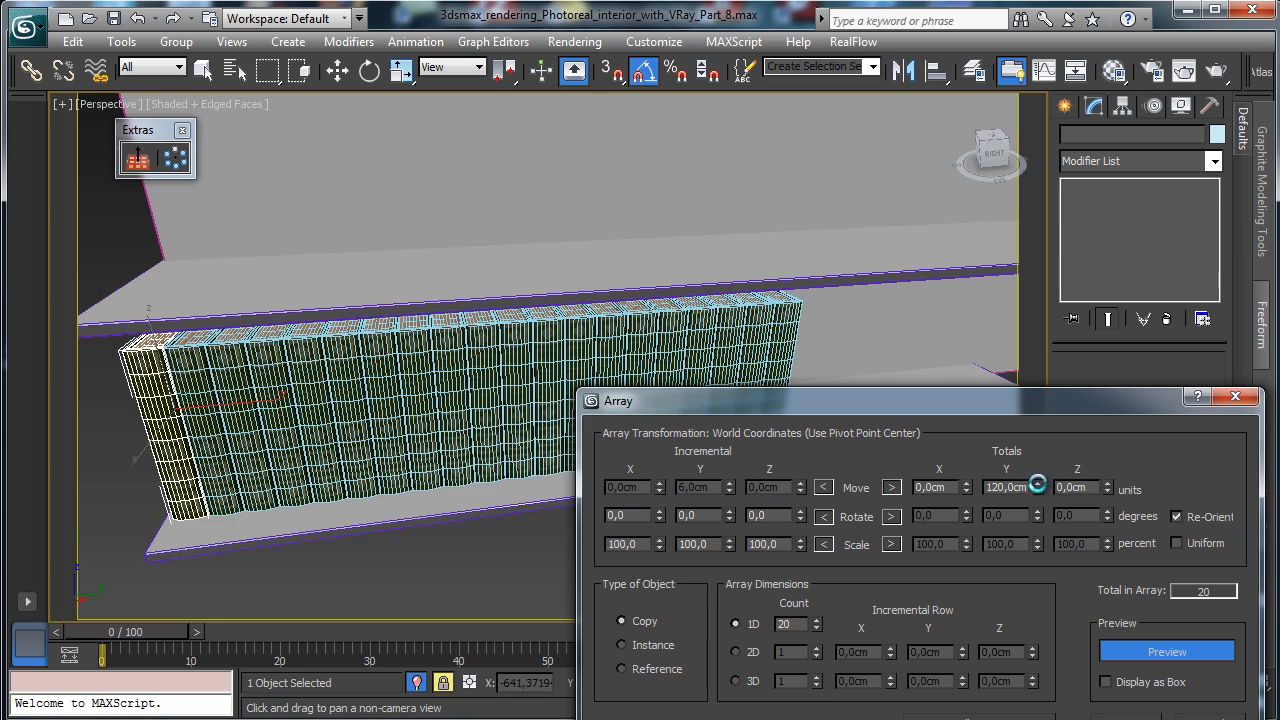
left_click(1037, 483)
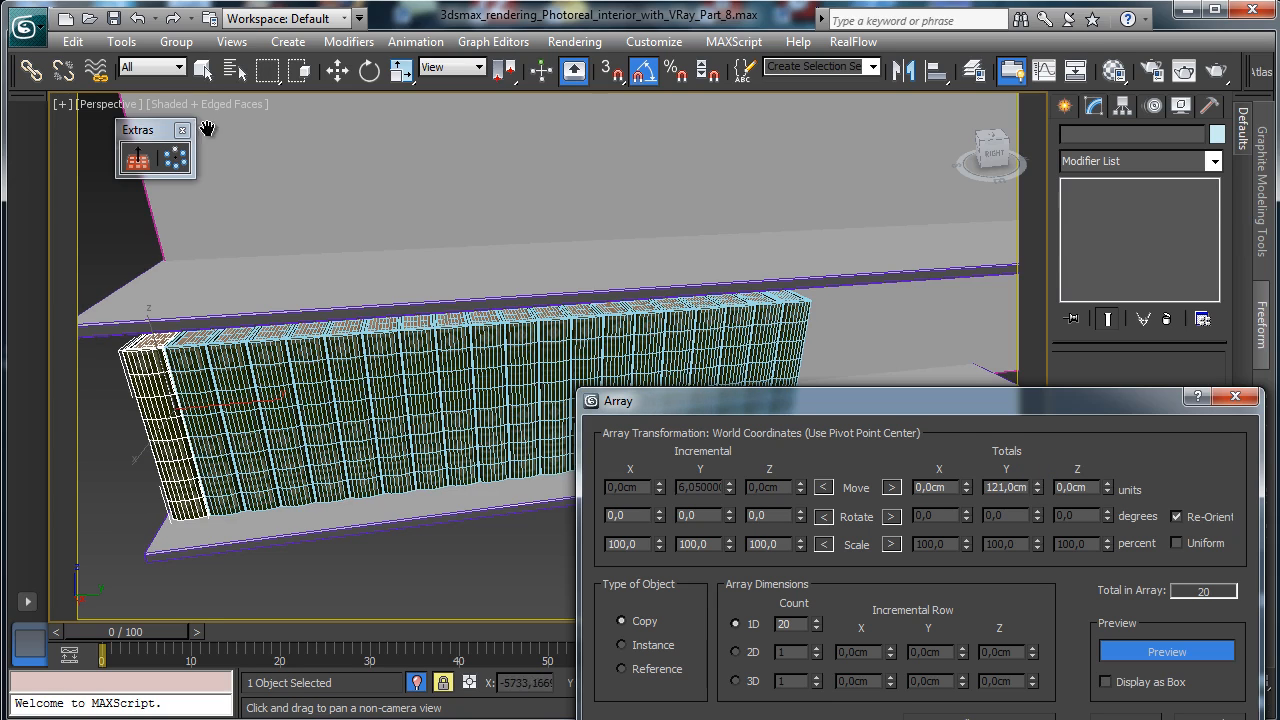
Hide the edged faces in the Perspective view and create the array of books.
left_click(224, 104)
left_click(285, 193)
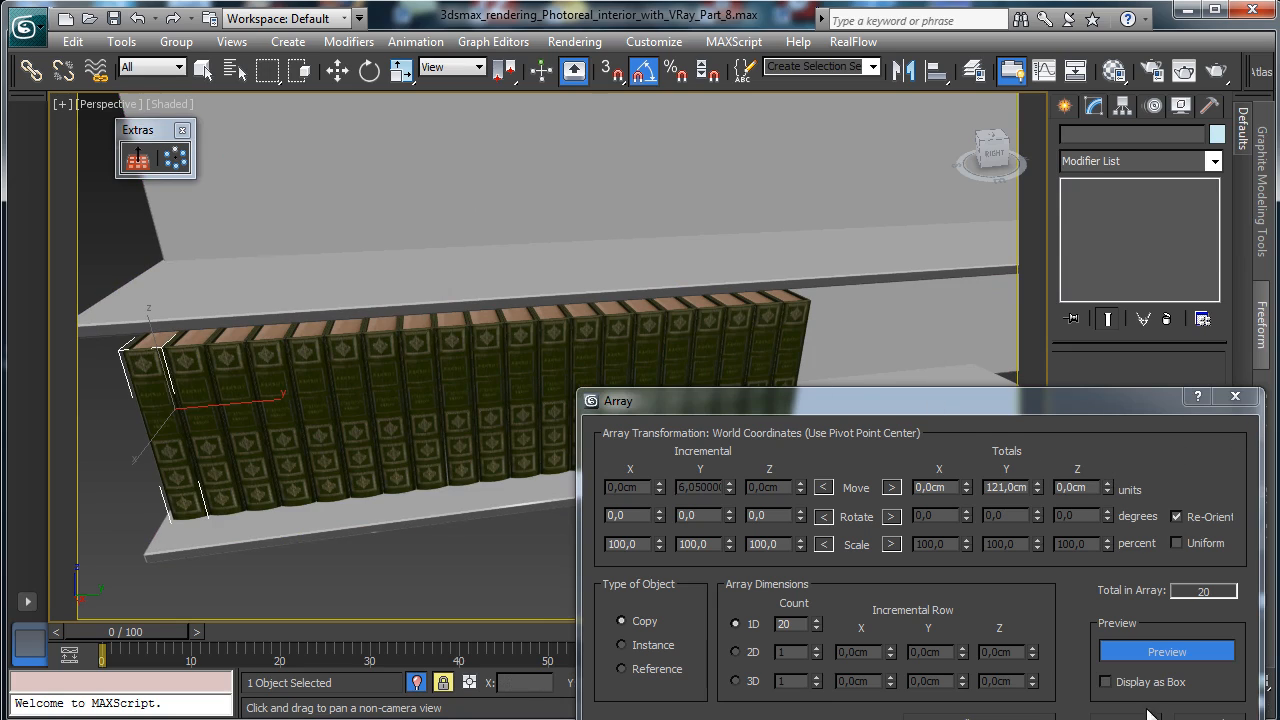
left_click_drag(1066, 406, 1058, 369)
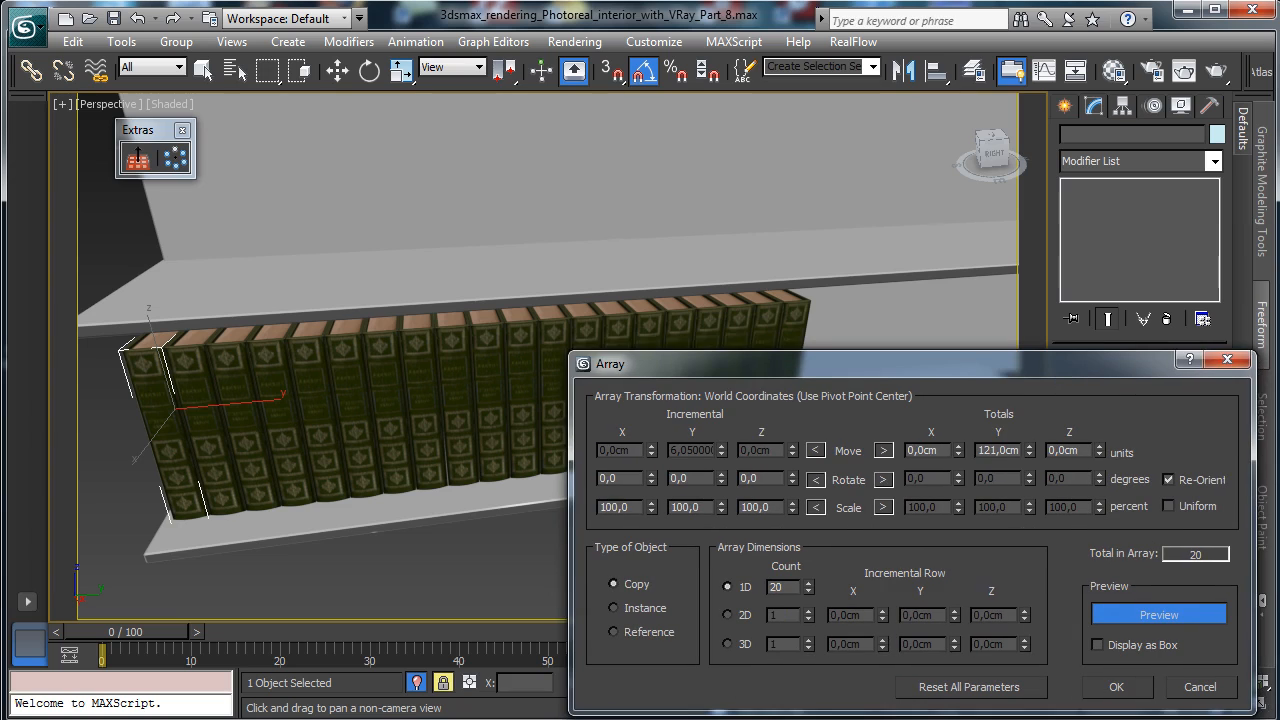
left_click(1116, 687)
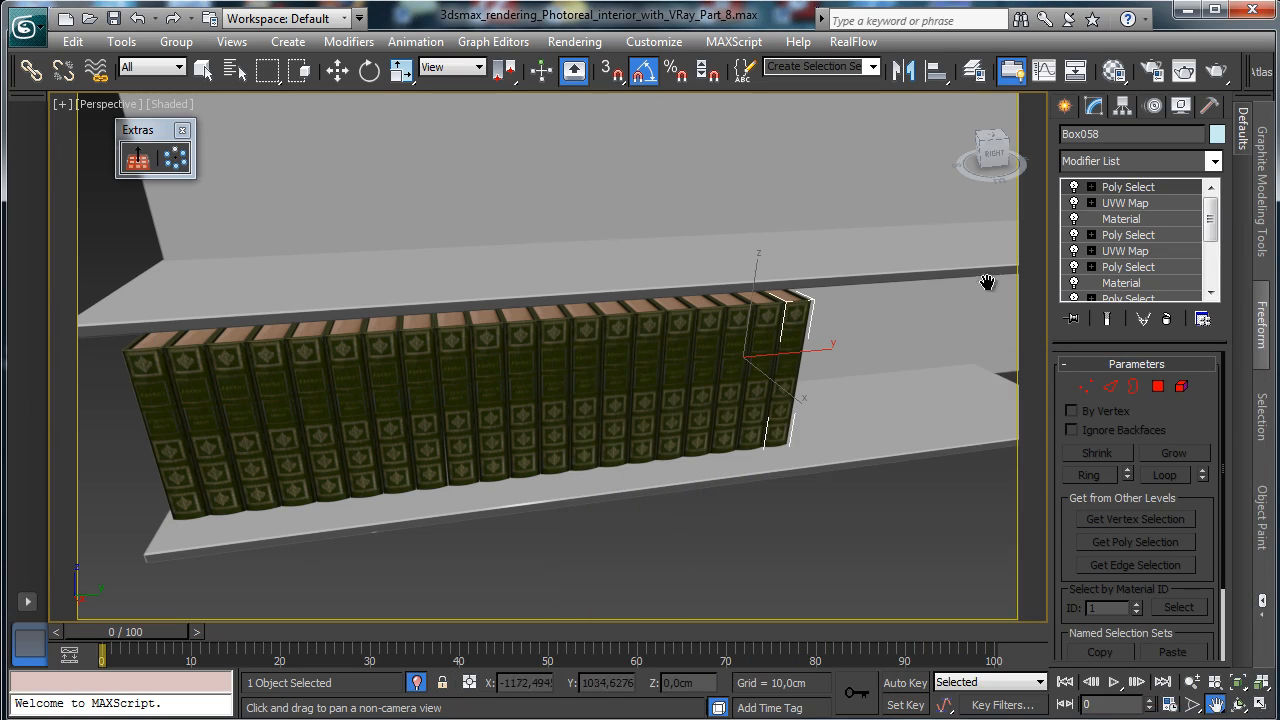
Clone the last book of the row about 11.6 cm along Y as a Copy.
left_click(338, 69)
left_click(158, 363)
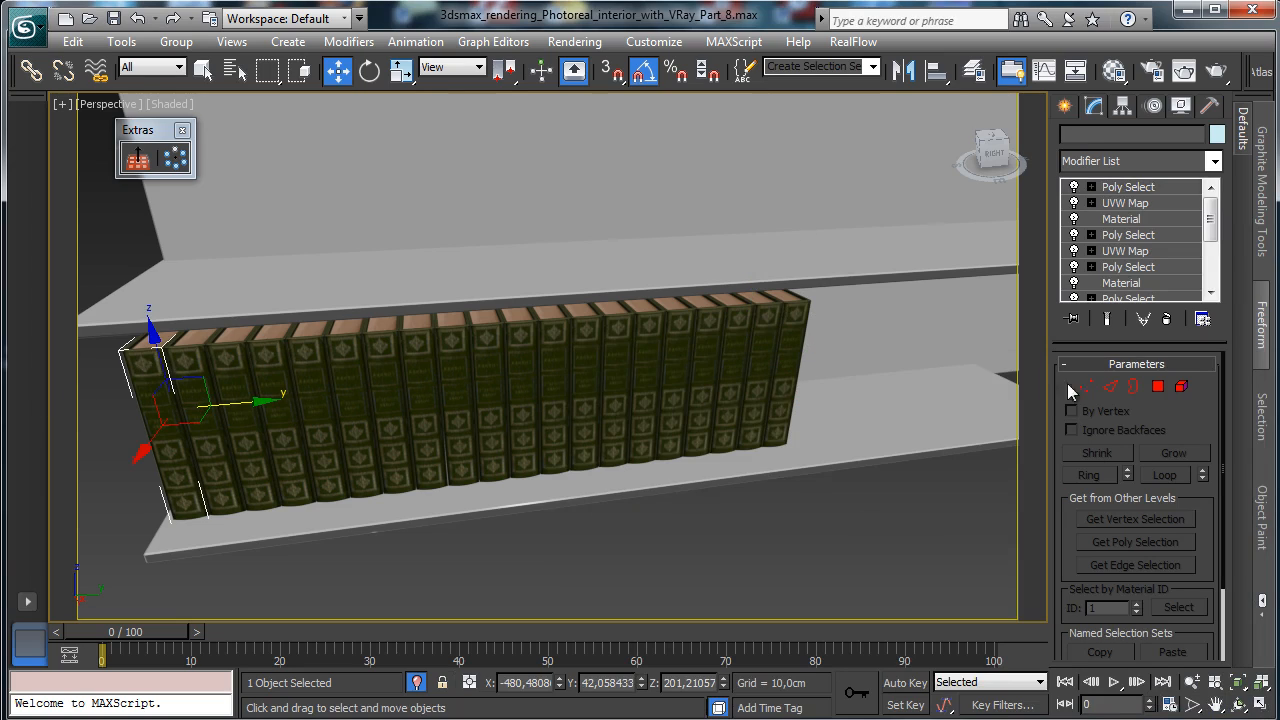
left_click(789, 338)
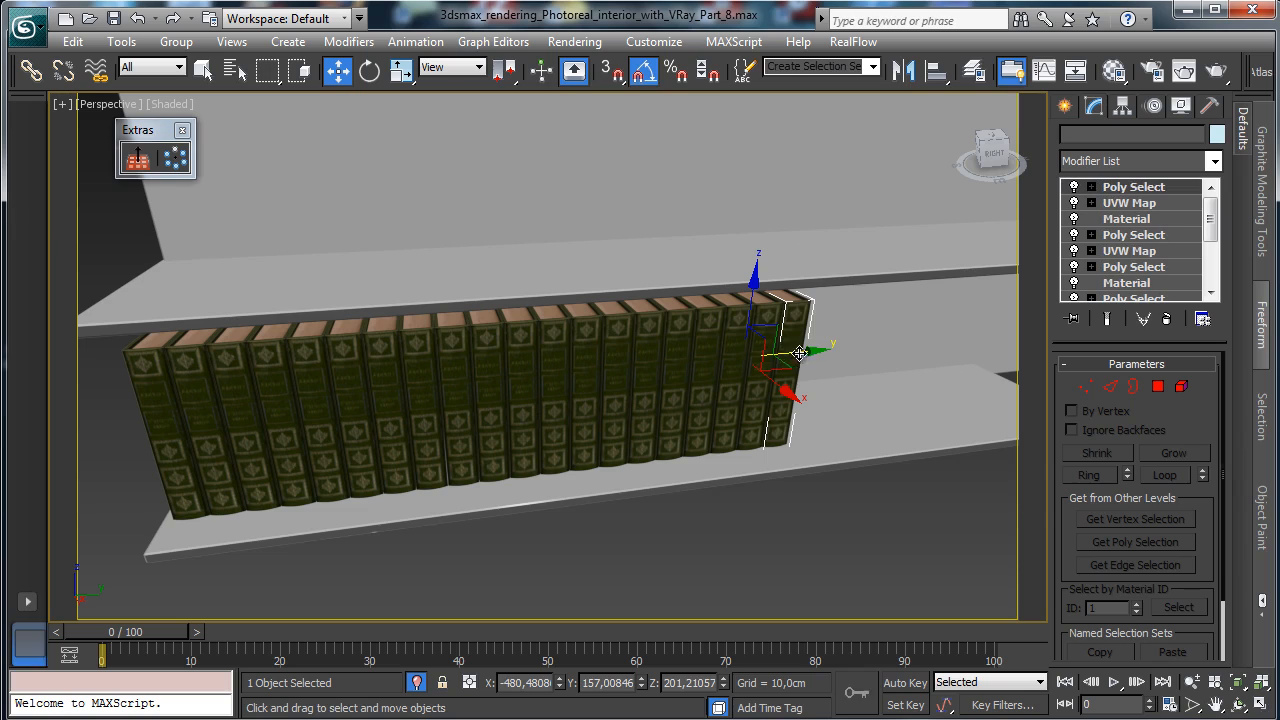
left_click_drag(829, 352, 880, 346, "shift")
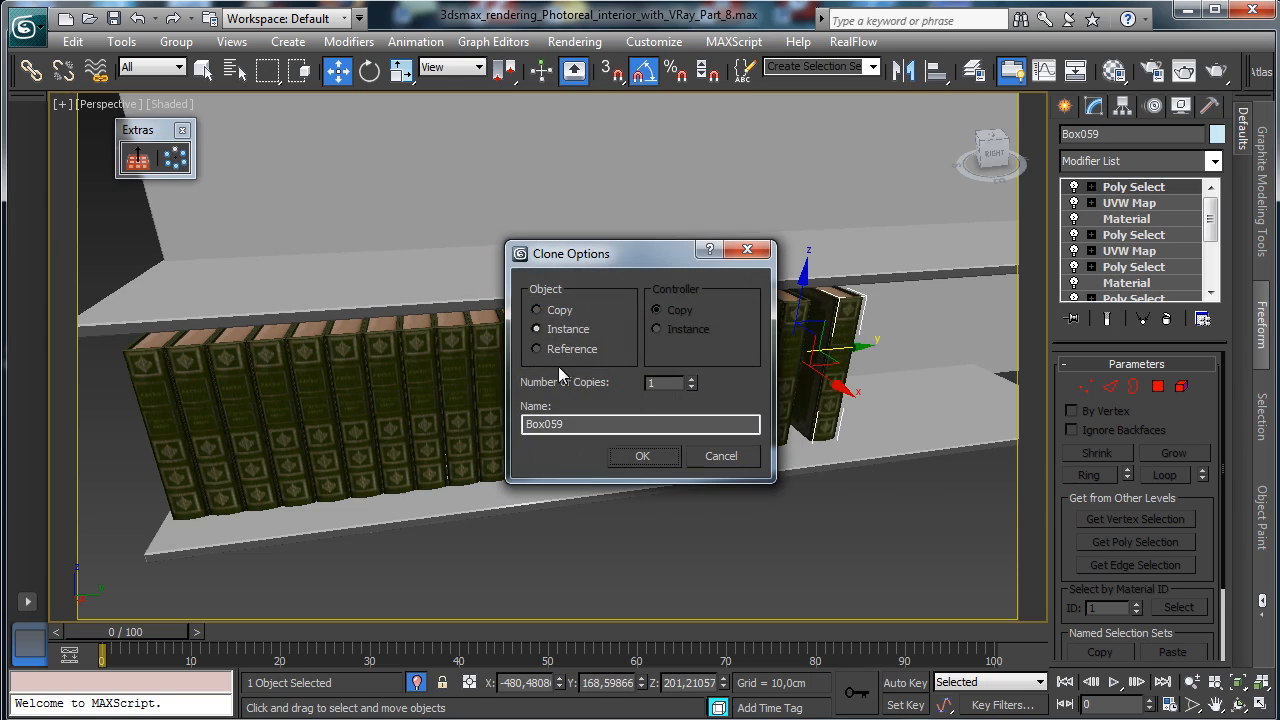
left_click(555, 312)
left_click(645, 455)
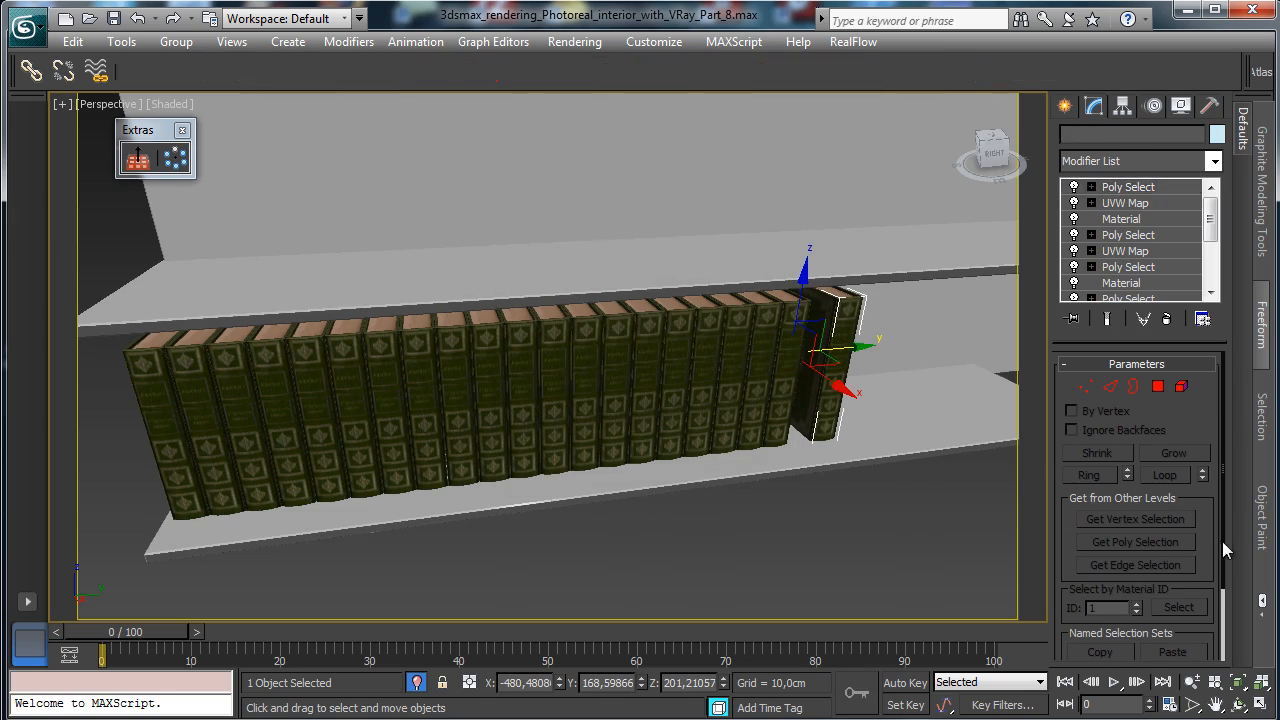
Try to tilt the separate cloned book towards the row around its central pivot.
left_click(1192, 682)
left_click_drag(723, 440, 723, 300)
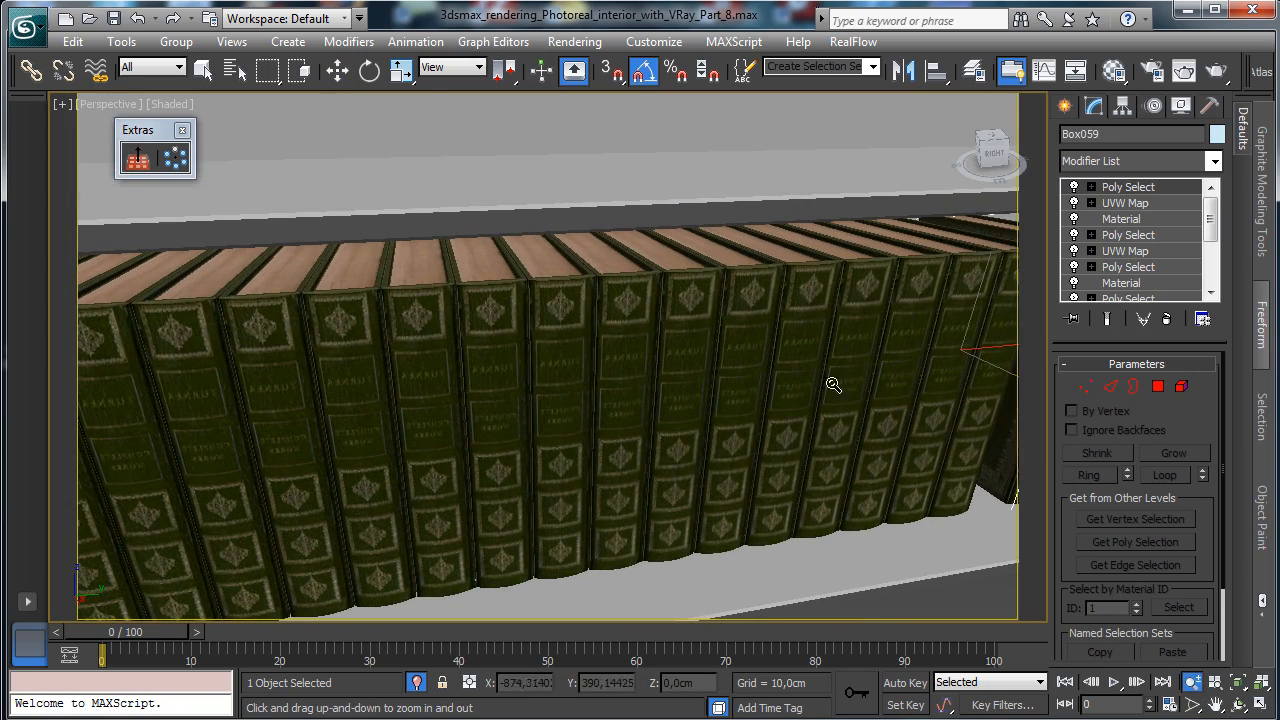
left_click(1216, 704)
mouse_move(777, 403)
left_mouse_down()
mouse_move(354, 420)
mouse_move(314, 434)
left_mouse_up()
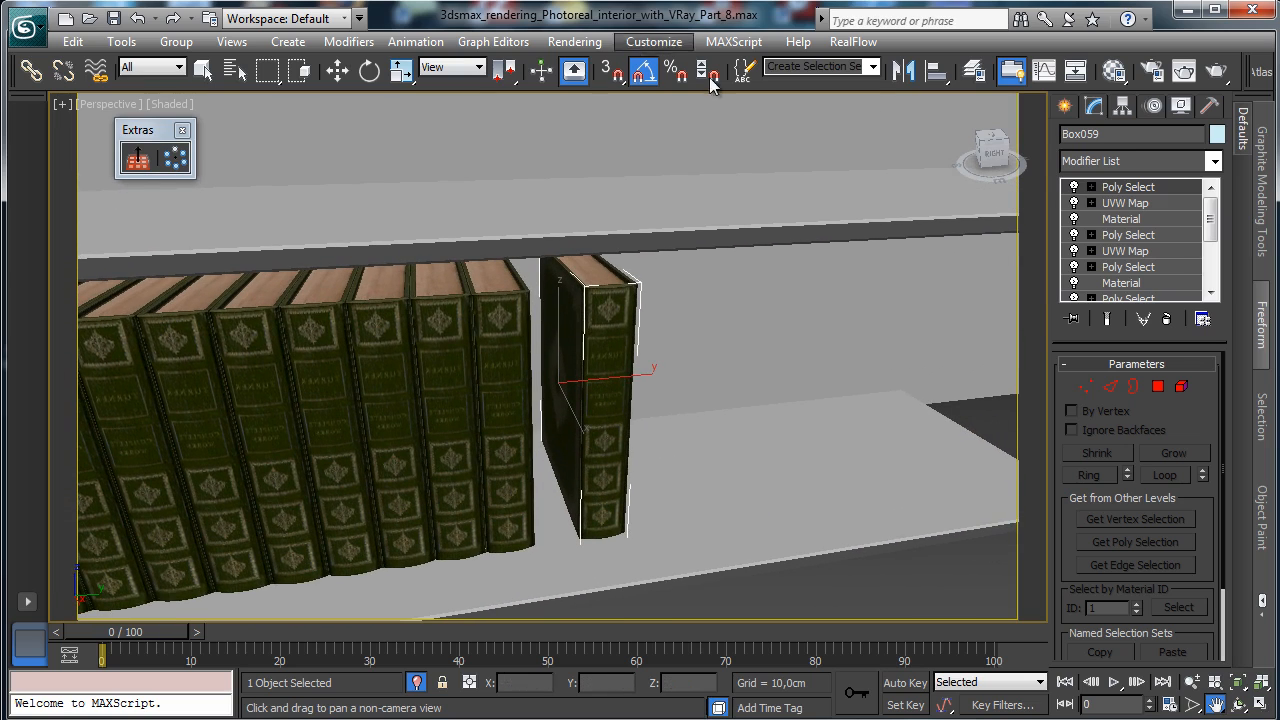
left_click(1238, 704)
left_click_drag(530, 400, 450, 340)
left_click(368, 70)
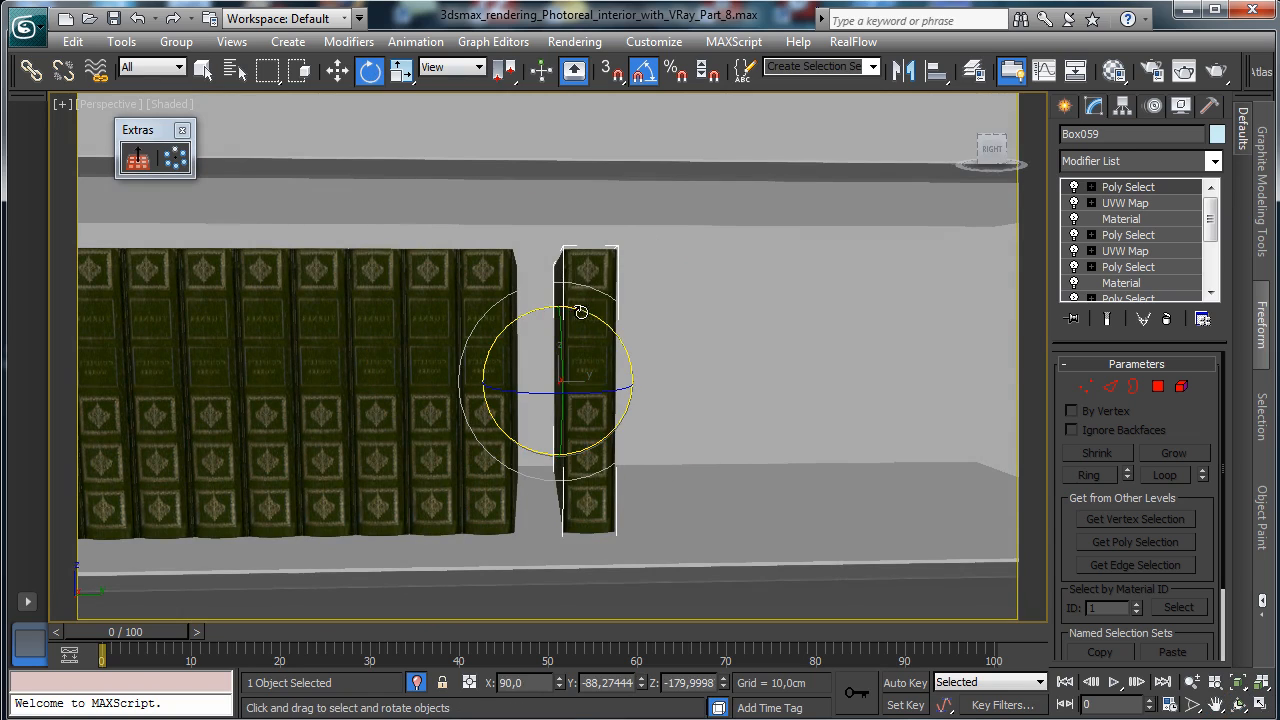
mouse_move(578, 302)
left_mouse_down()
mouse_move(560, 295)
mouse_move(570, 309)
left_mouse_up()
key("ctrl+z")
Move only the cloned book's pivot down to its base corner beside the row, and tilt the book to lean against the row.
left_click(1122, 105)
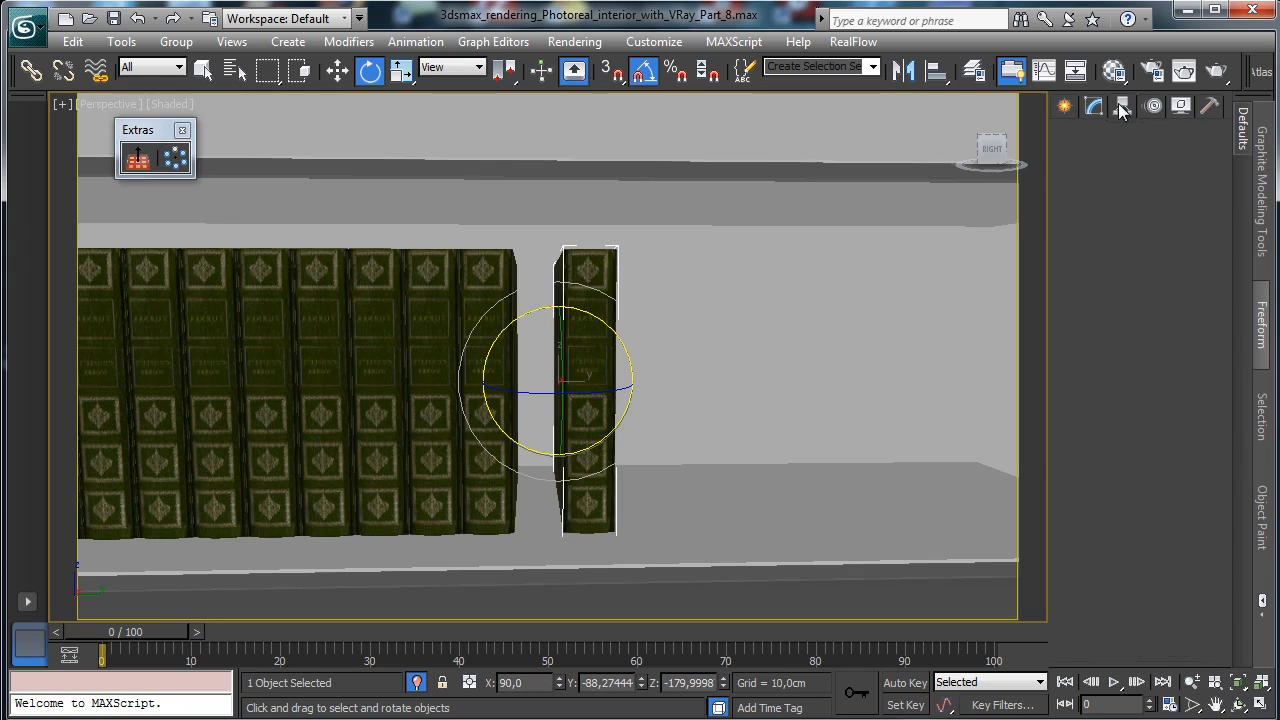
left_click(1133, 233)
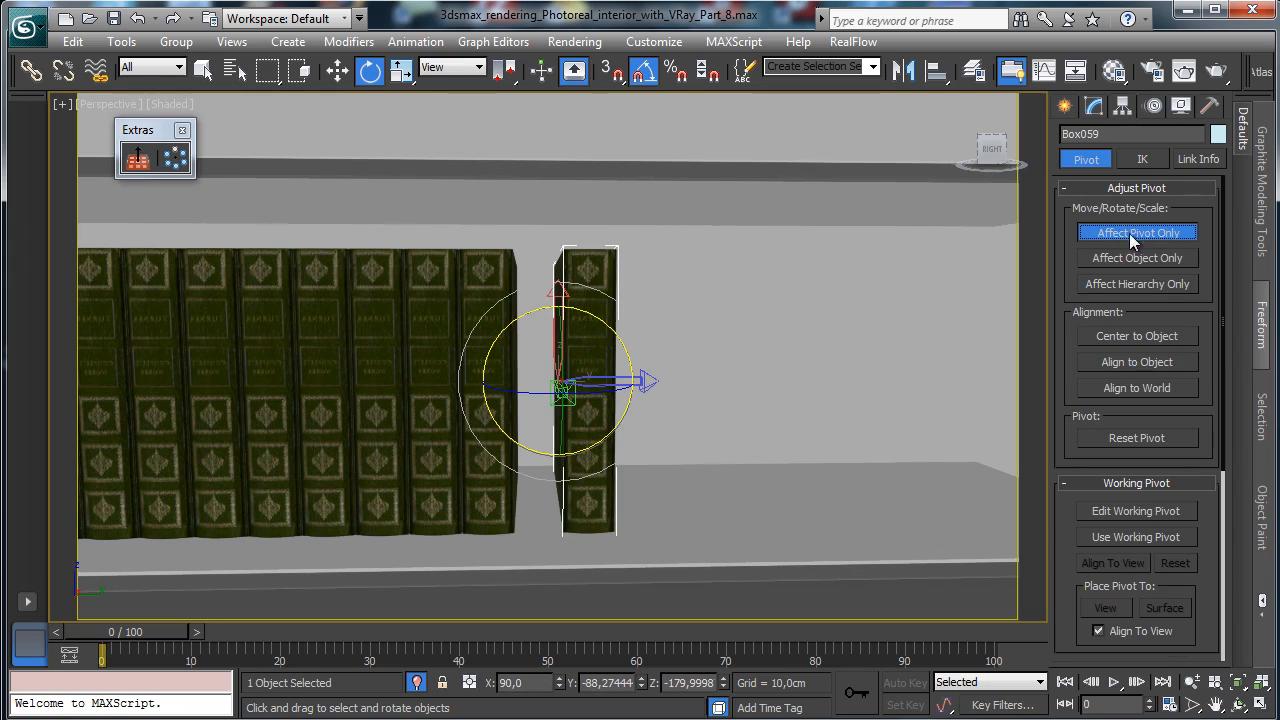
left_click(338, 69)
left_click_drag(558, 335, 541, 445)
left_click(1262, 705)
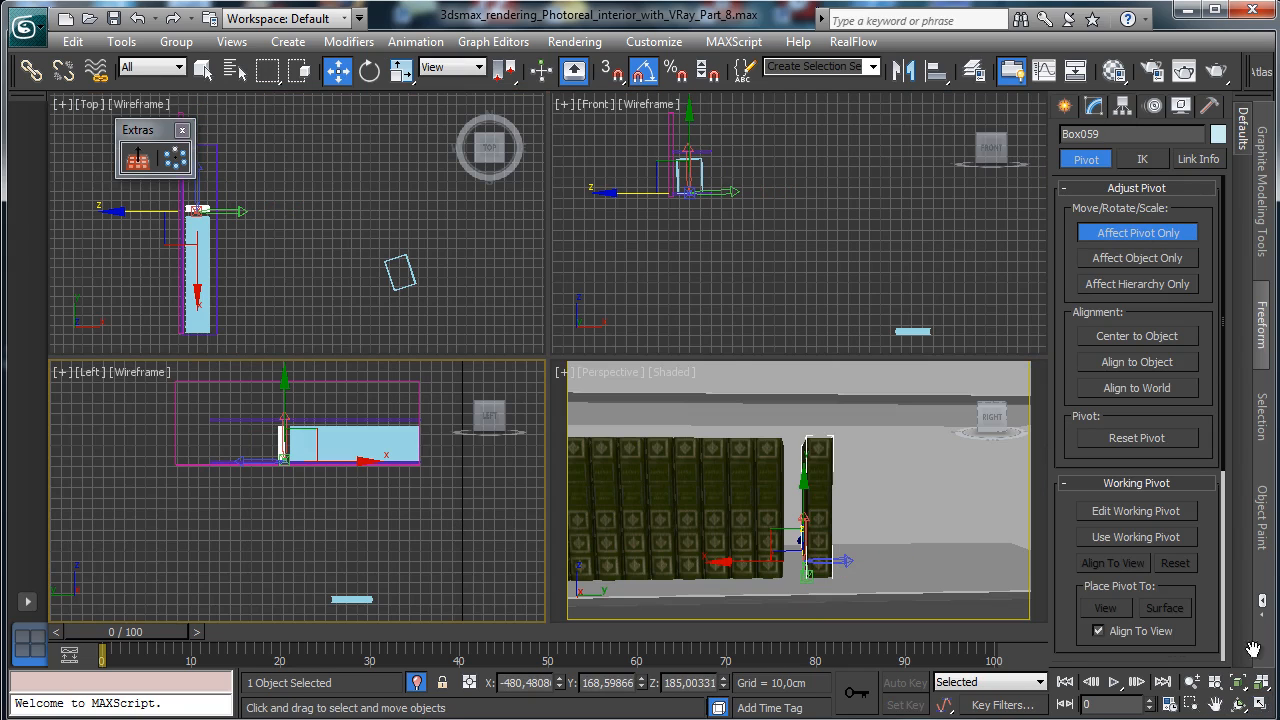
left_click(1240, 686)
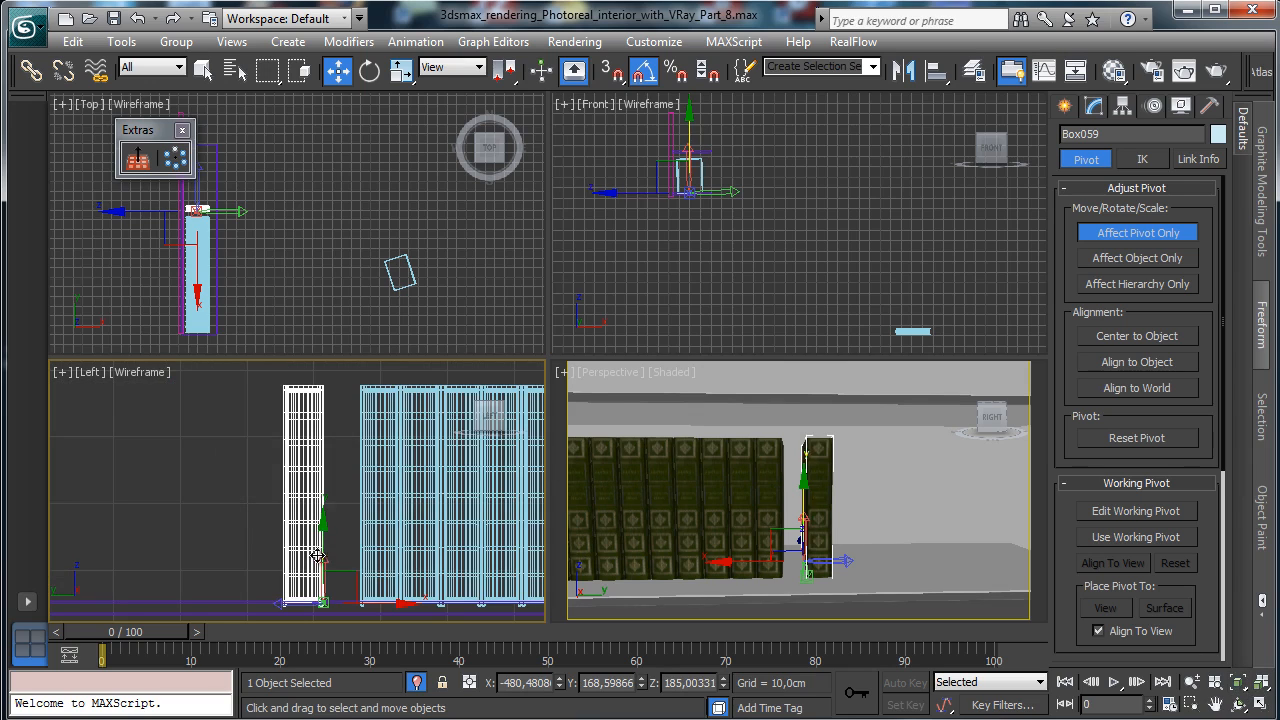
left_click_drag(320, 564, 323, 561)
left_click(1135, 232)
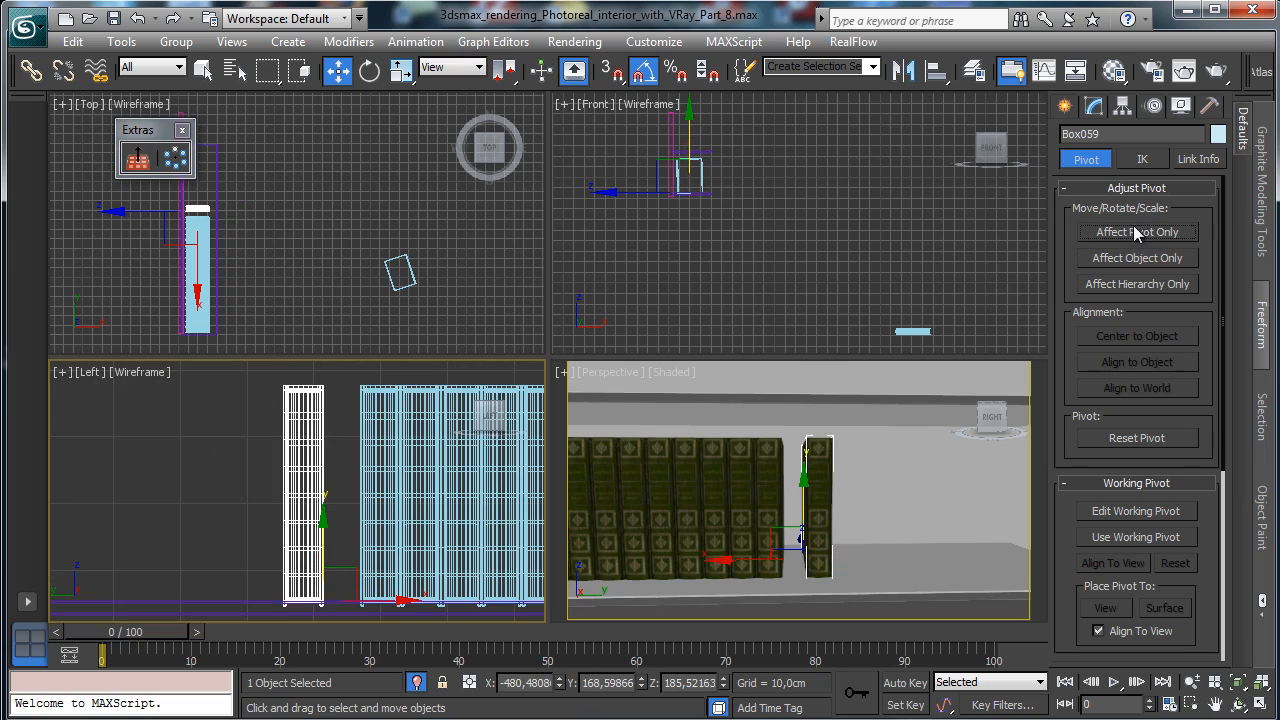
left_click(370, 70)
left_click_drag(348, 526, 358, 532)
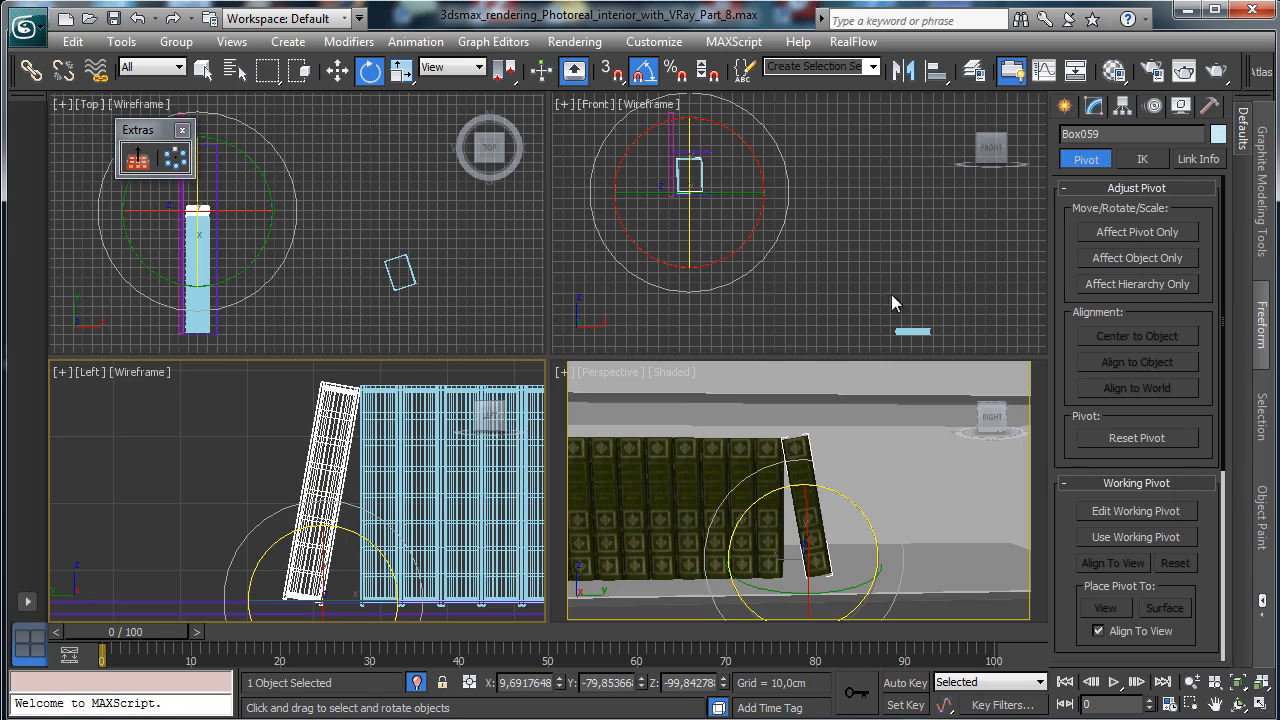
Select all the books, rotate them slightly in the Front view until they are level with the shelf, and raise them to rest on it.
left_click(1196, 700)
left_click_drag(670, 152, 740, 224)
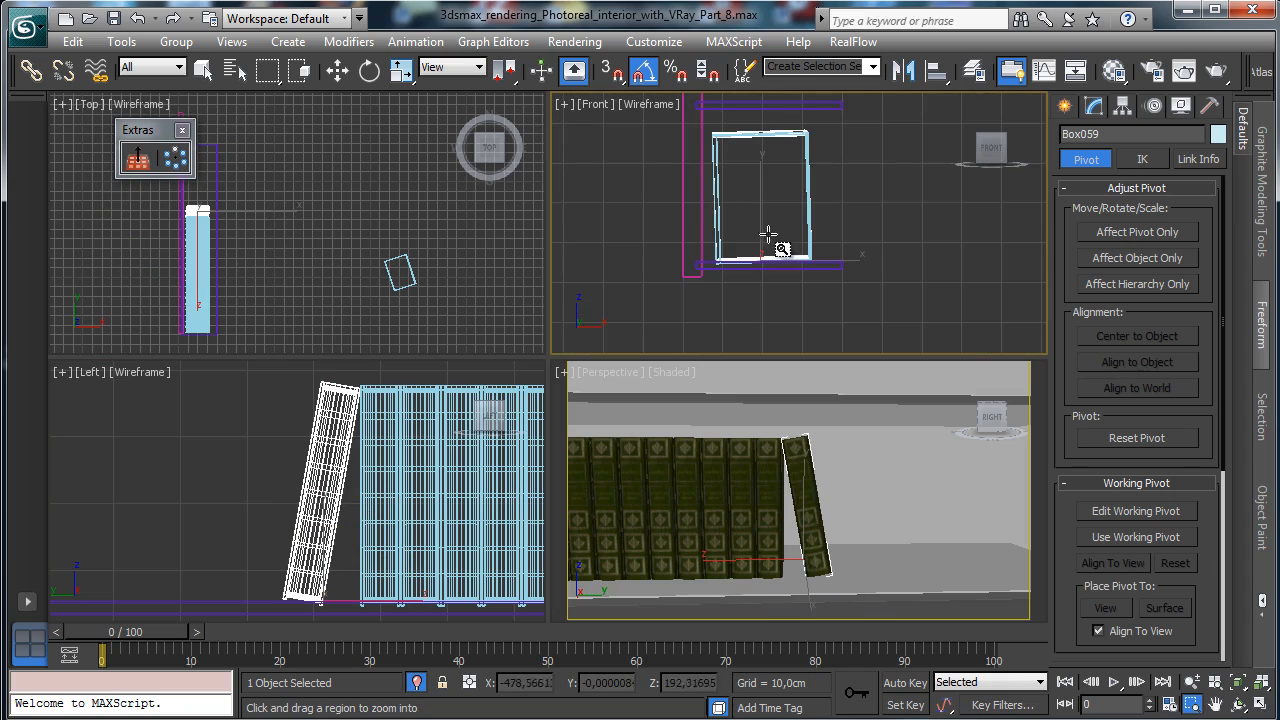
left_click_drag(680, 106, 882, 335)
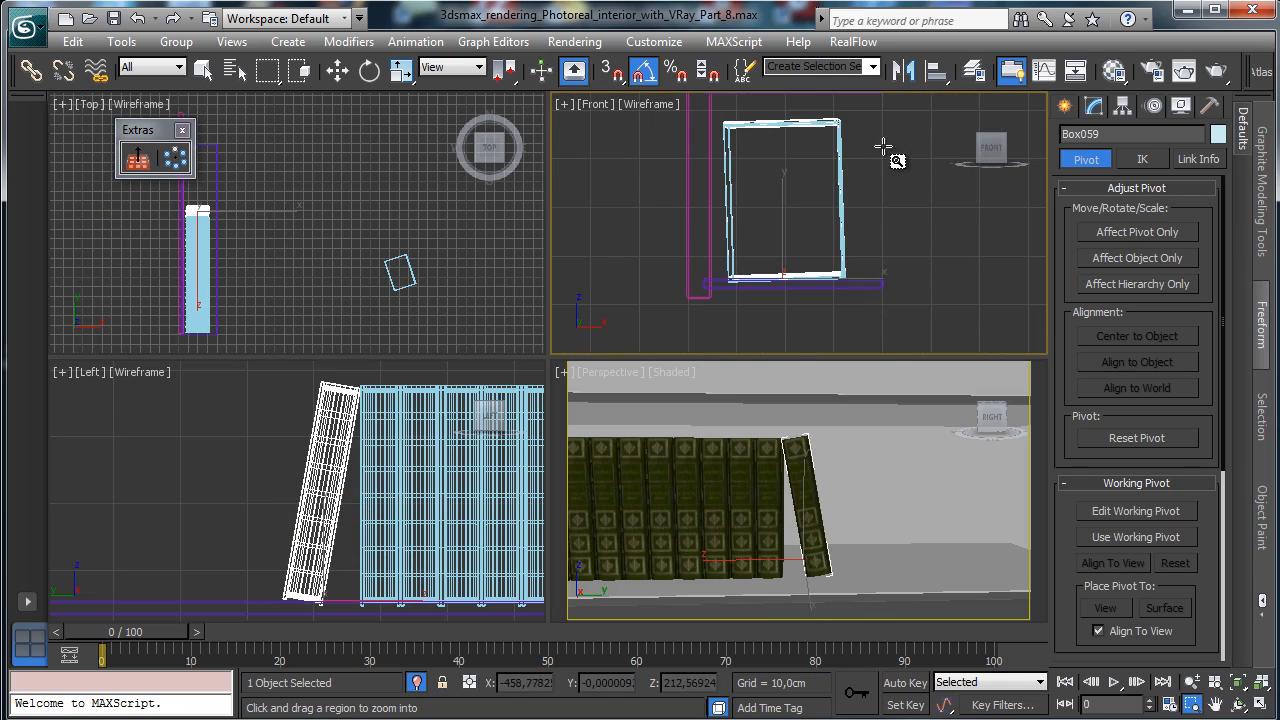
left_click(337, 69)
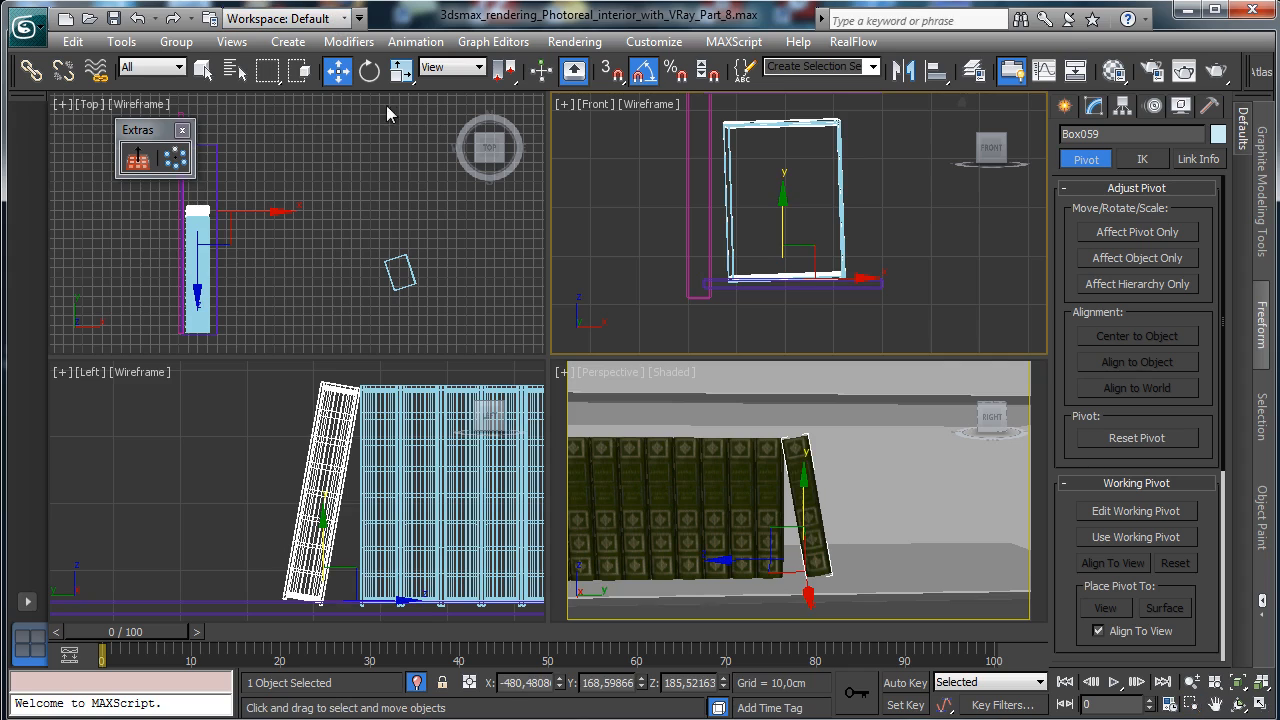
left_click_drag(872, 184, 832, 216)
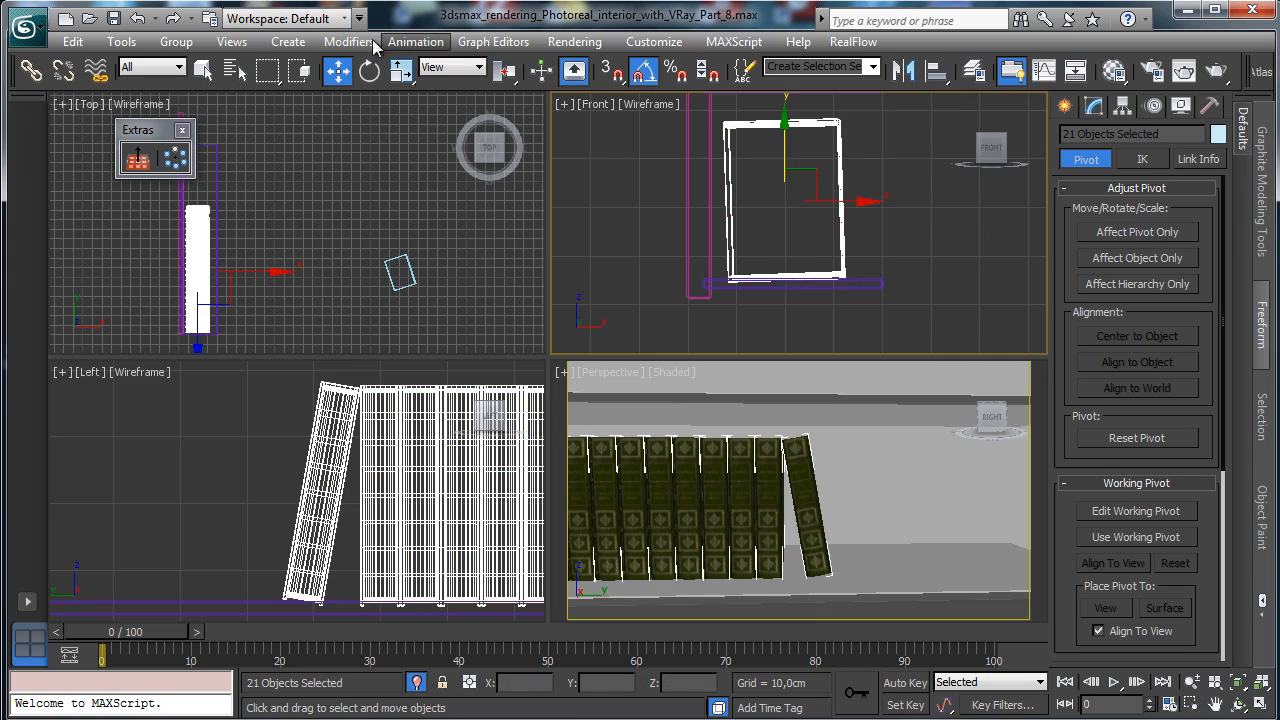
left_click(369, 69)
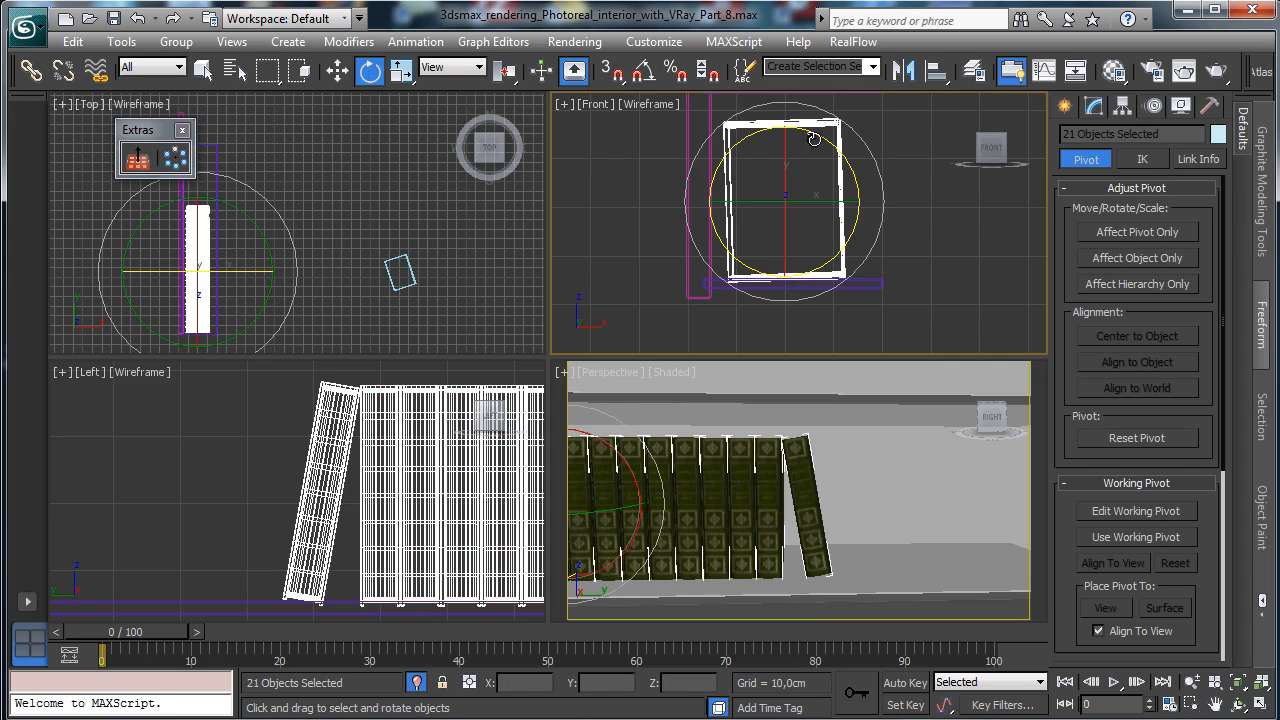
mouse_move(850, 166)
left_mouse_down()
mouse_move(862, 190)
mouse_move(843, 161)
left_mouse_up()
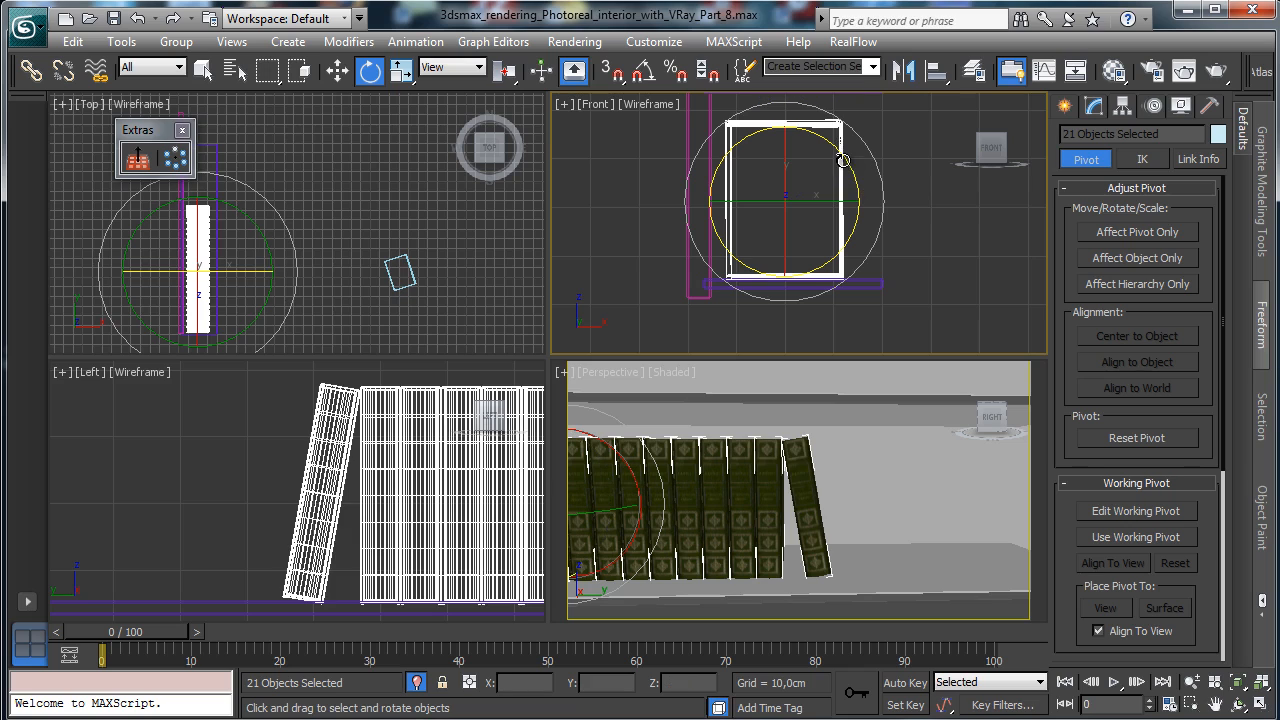
left_click(337, 69)
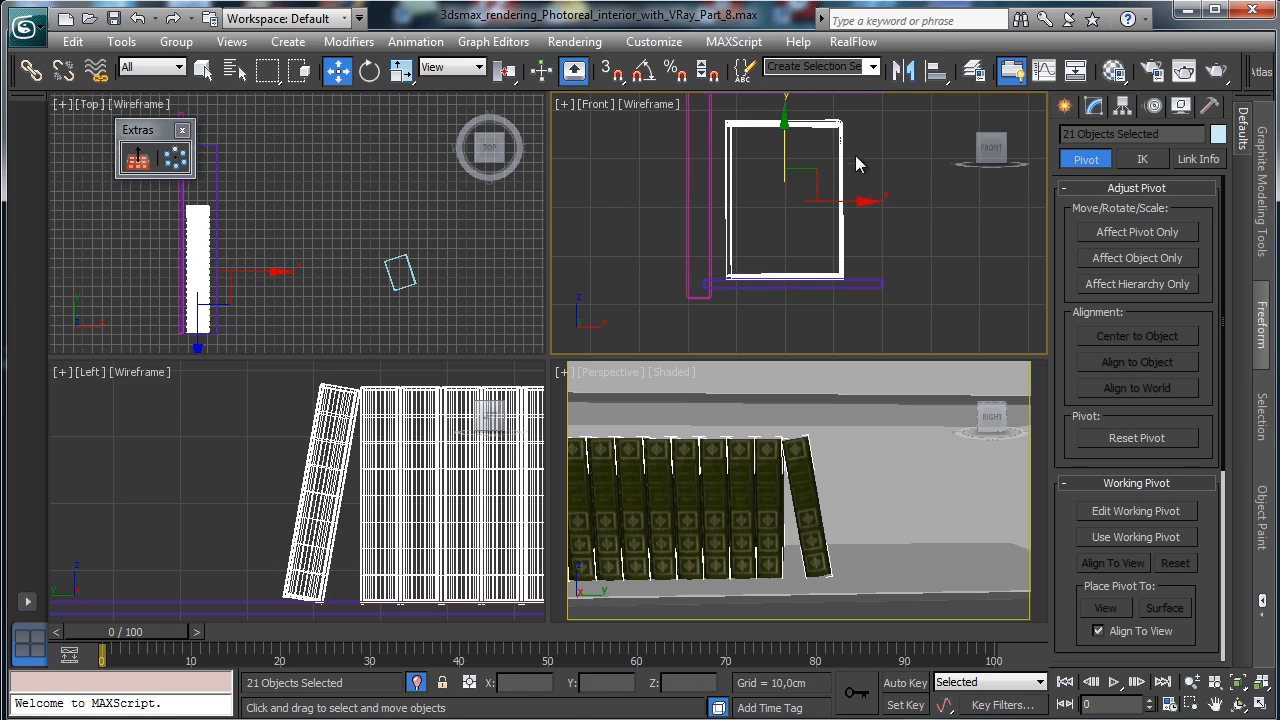
left_click_drag(788, 147, 779, 144)
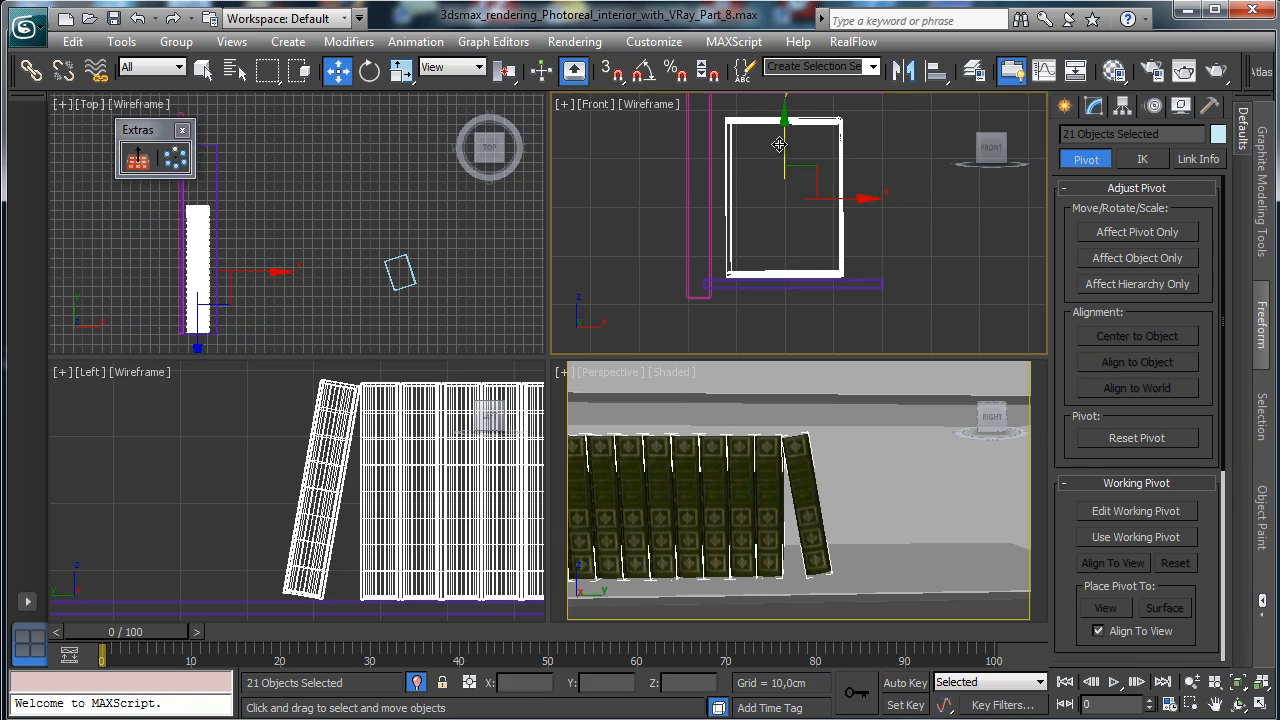
Clone the leaning book about 35 cm along Y, away from the row, as a single Copy.
left_click(1094, 107)
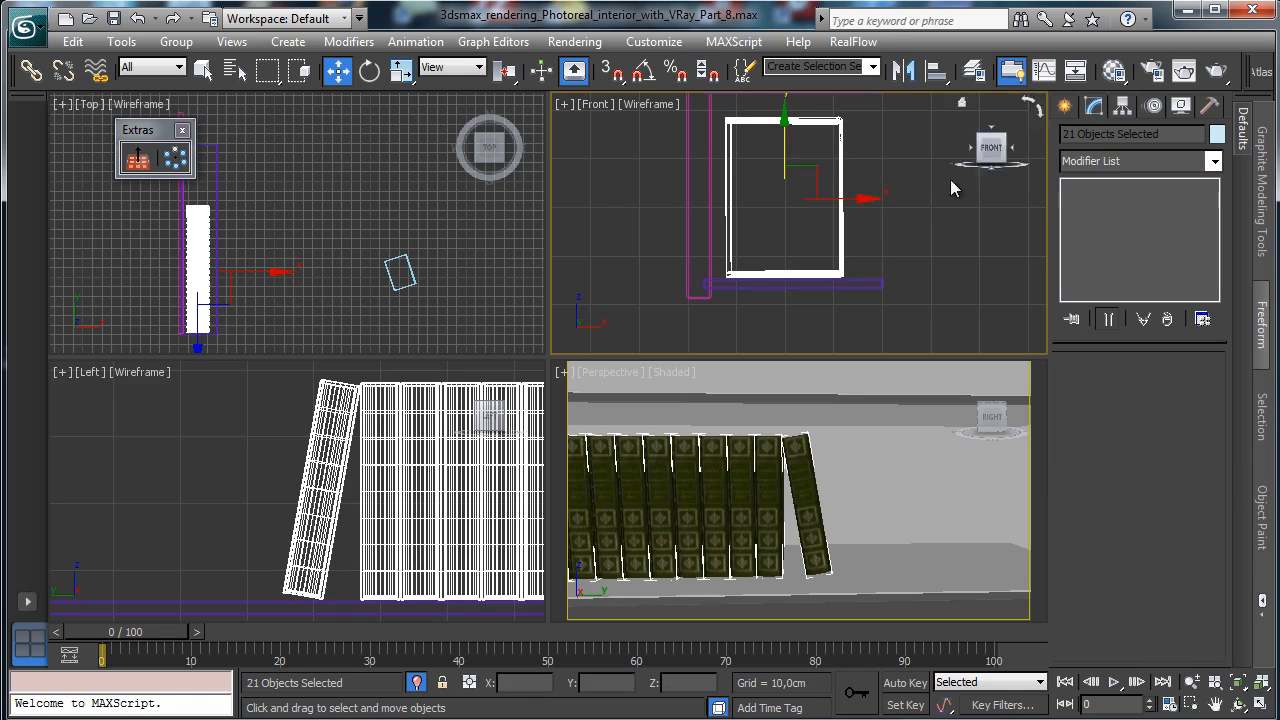
left_click(808, 505)
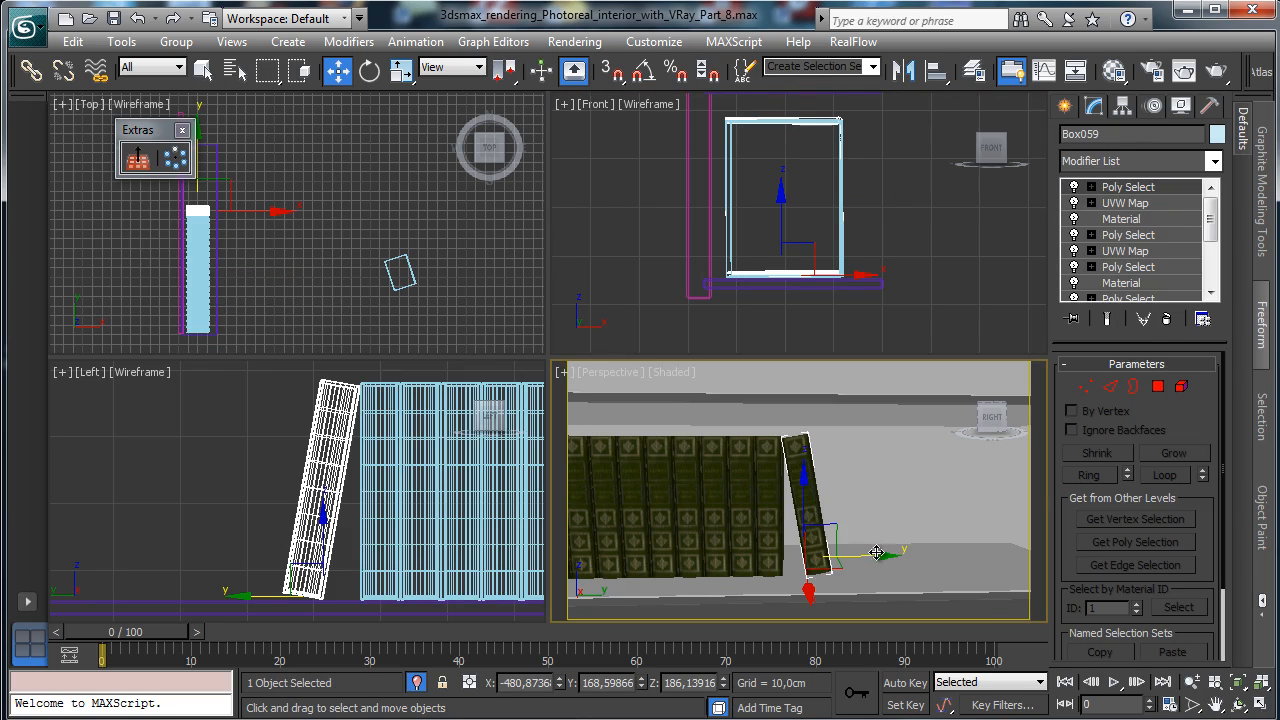
mouse_move(880, 555)
left_mouse_down("shift")
mouse_move(981, 551)
mouse_move(912, 426)
left_mouse_up("shift")
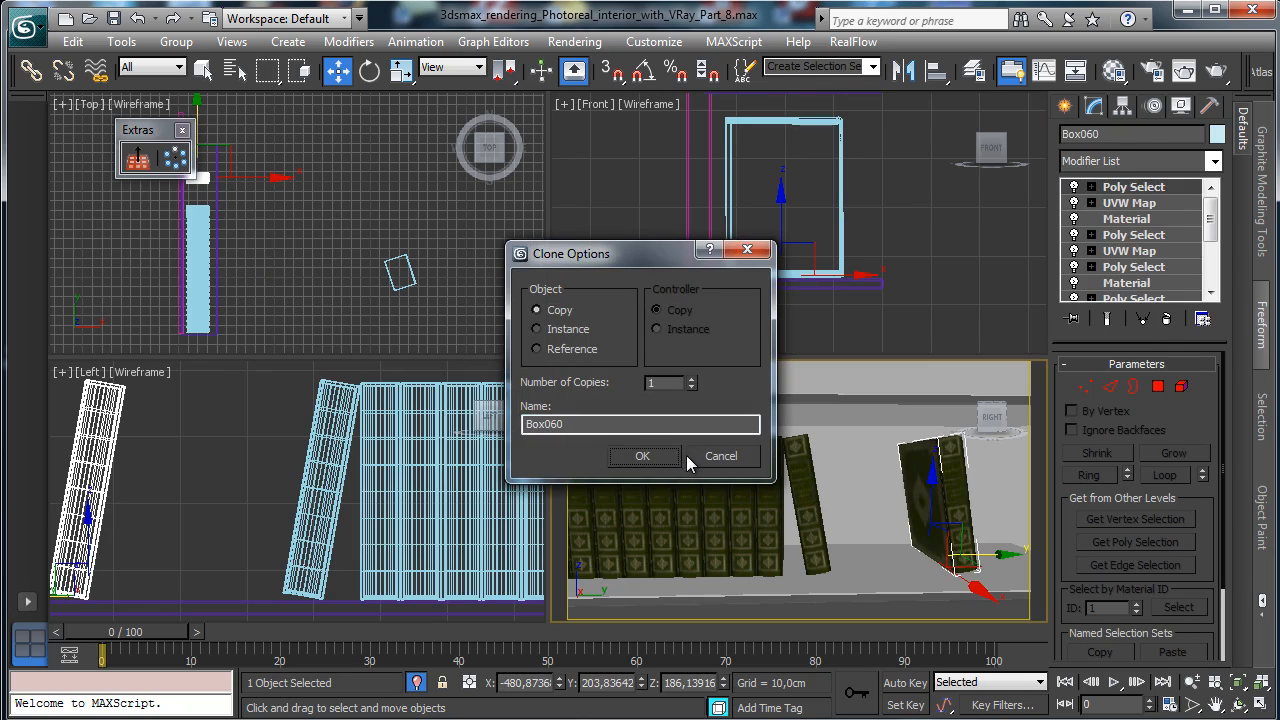
left_click(642, 456)
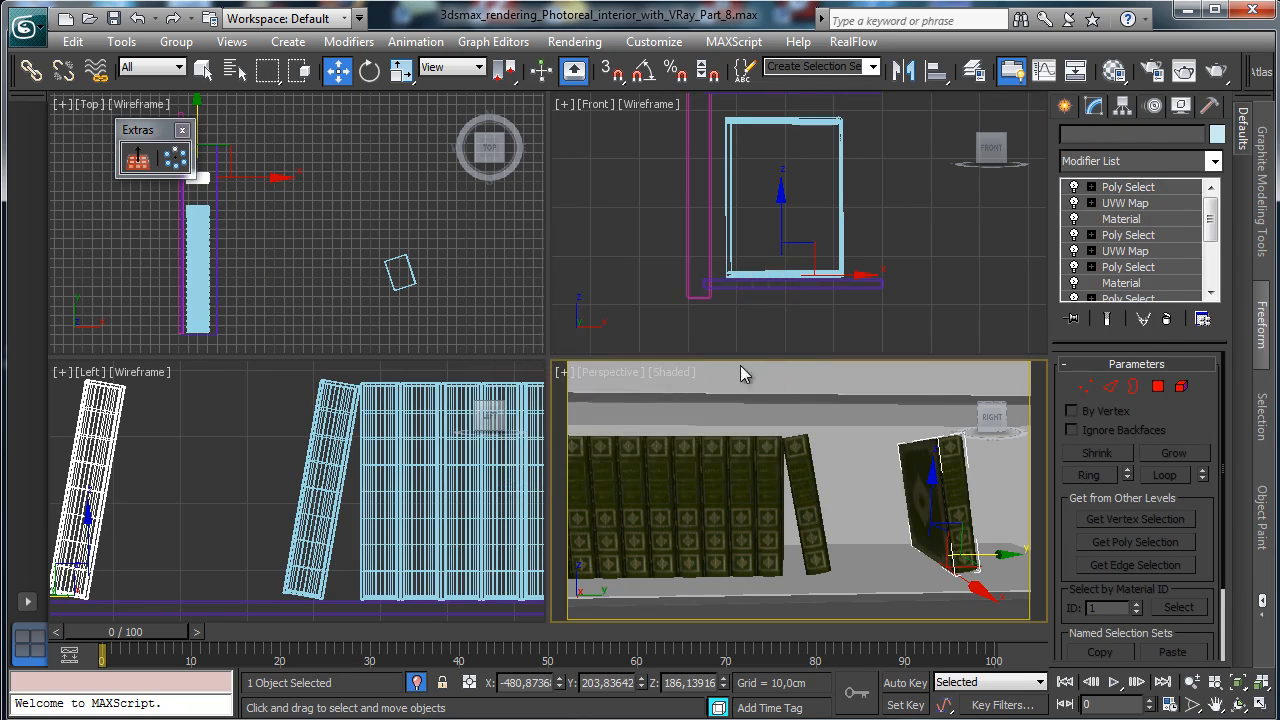
Rotate the new book copy in the Left view until it lies flat, and lower it to rest on the shelf.
key("e")
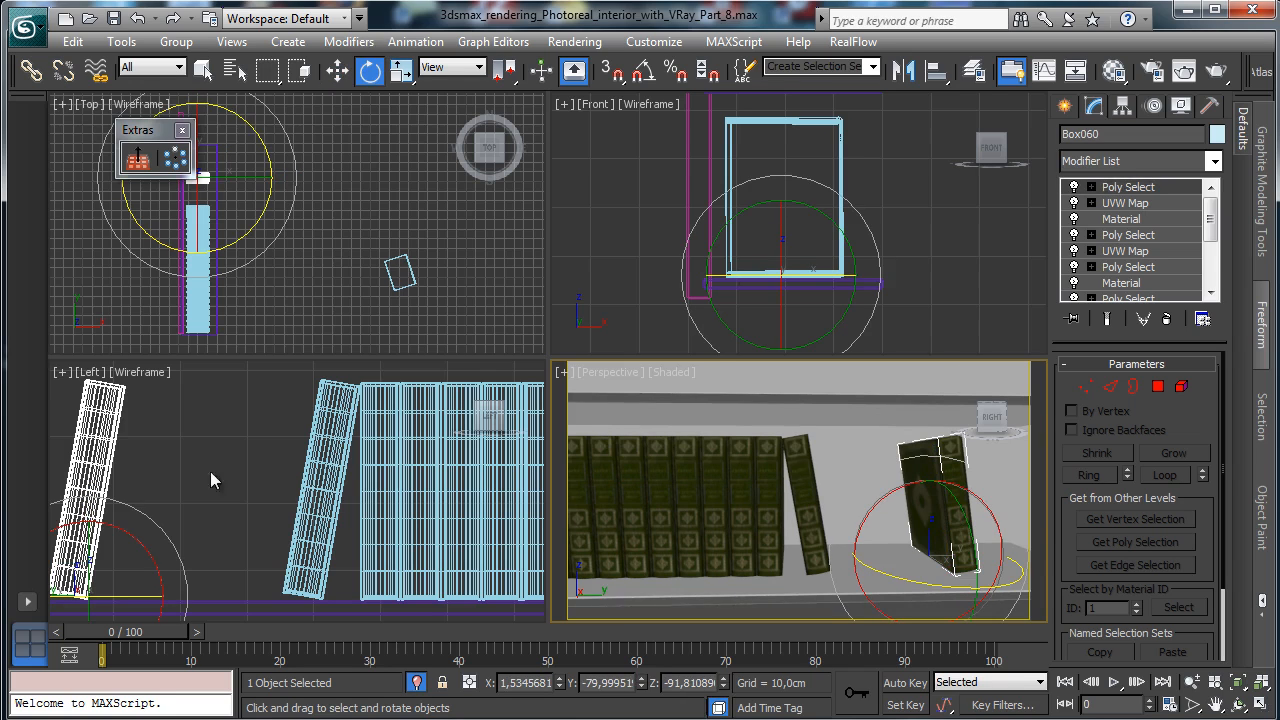
left_click_drag(123, 523, 277, 607)
key("w")
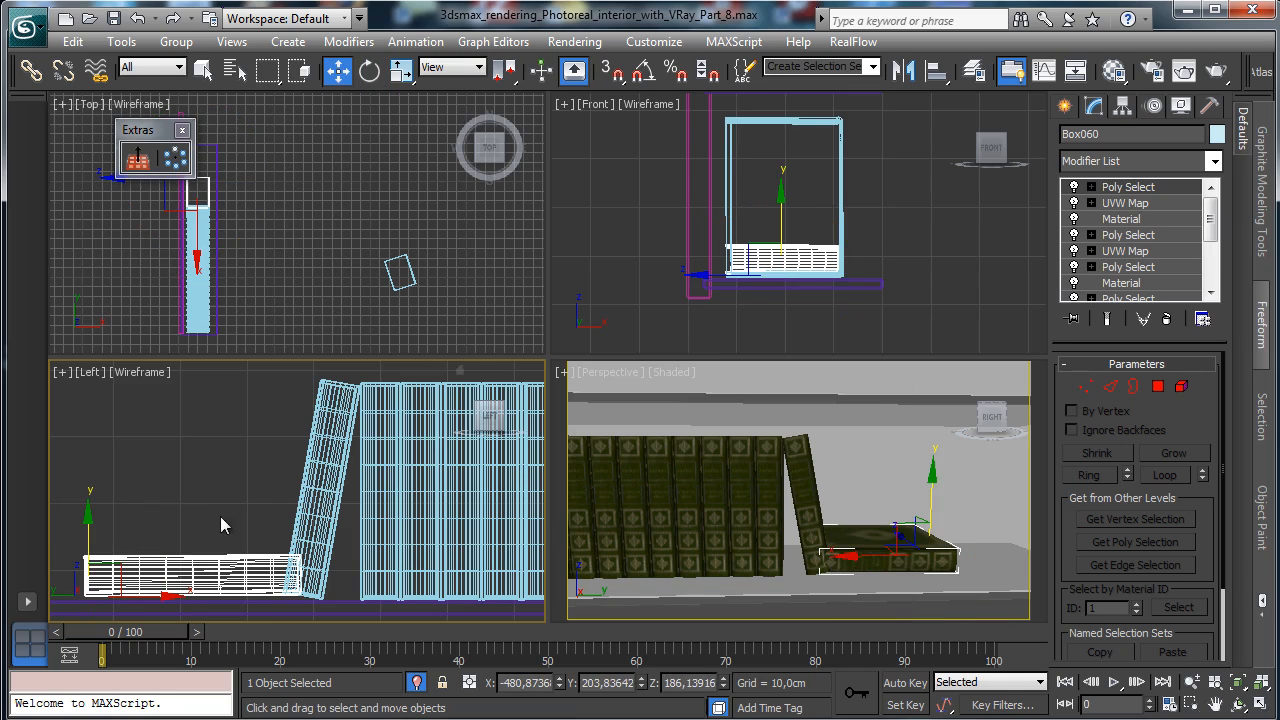
left_click_drag(90, 538, 91, 540)
left_click(864, 545)
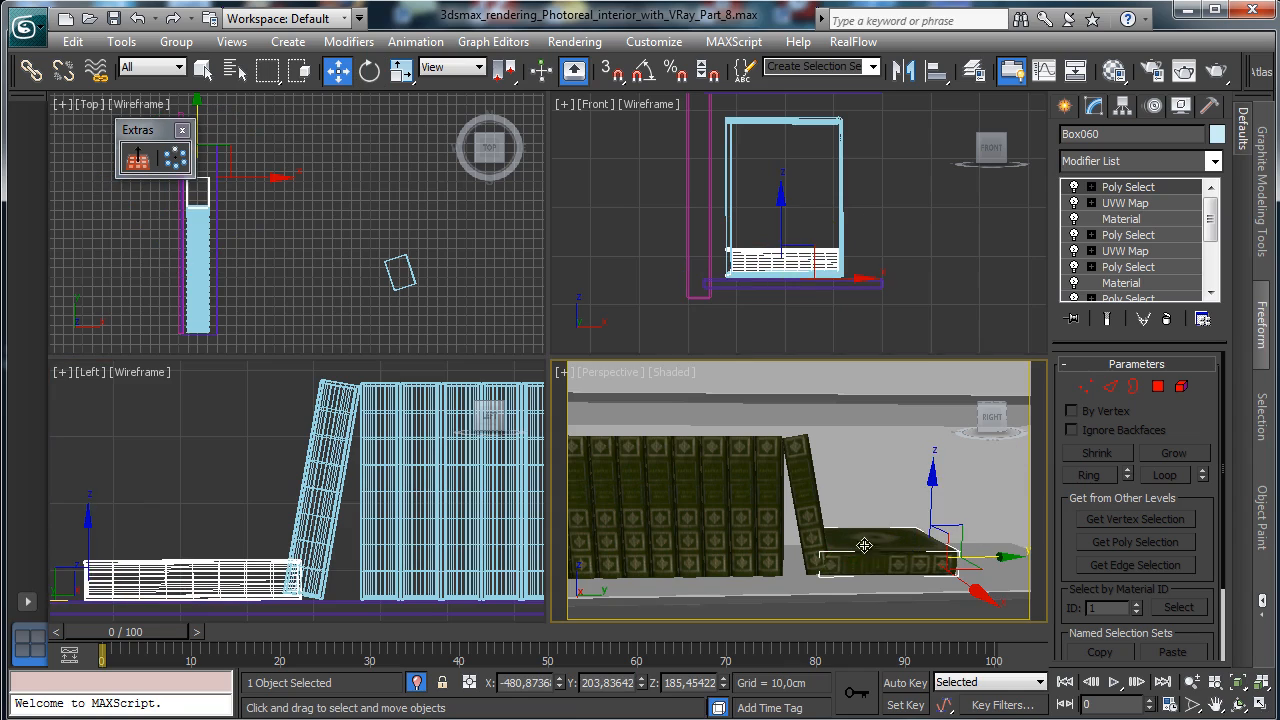
Move the flat book about 17 cm further along Y from the leaning book, and turn it slightly around its vertical axis.
left_click_drag(983, 554, 1046, 556)
left_click(369, 70)
left_click_drag(260, 172, 300, 215)
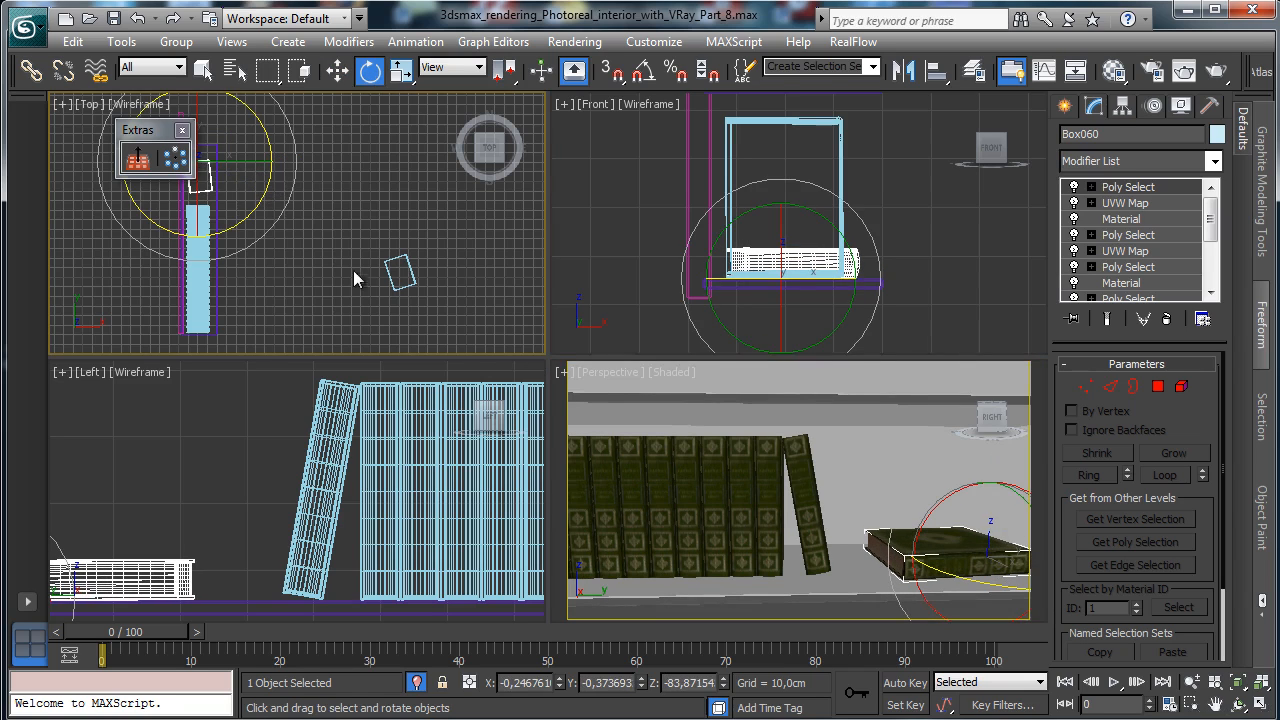
Clone the flat book about 6.2 cm upward as a Copy, stacked on top of the first.
right_click(287, 268)
left_click(1240, 682)
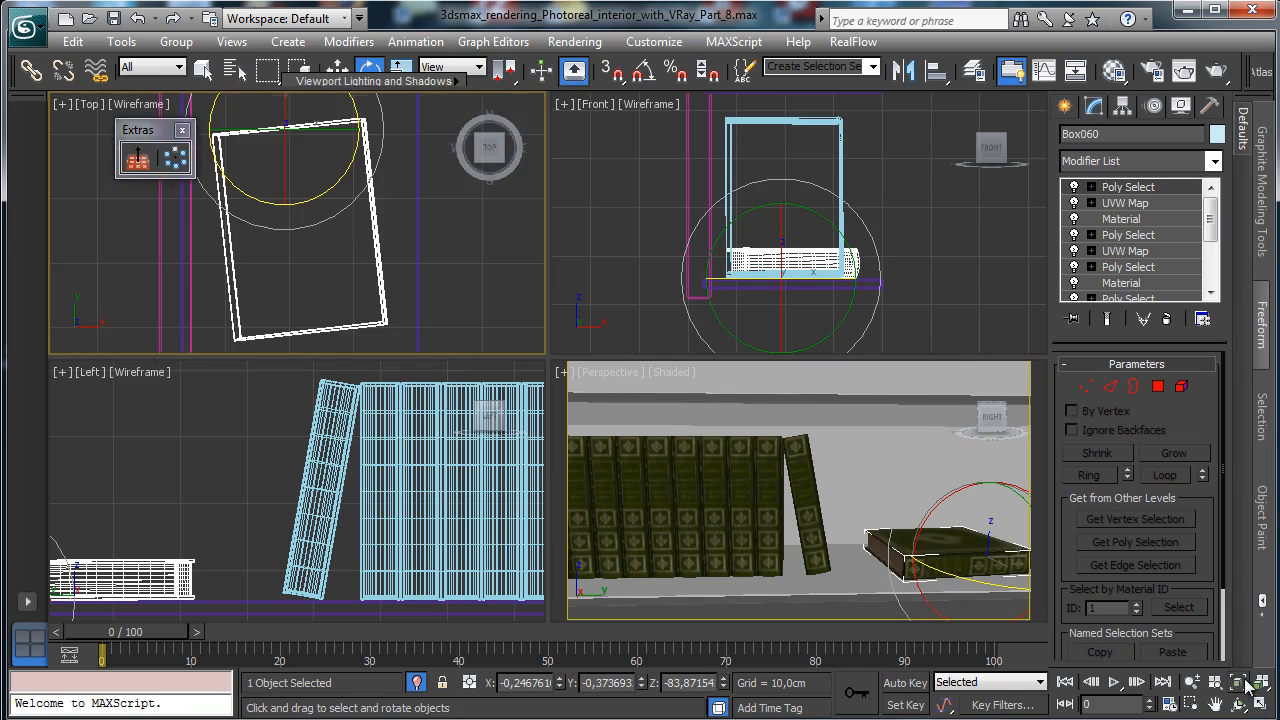
left_click(337, 70)
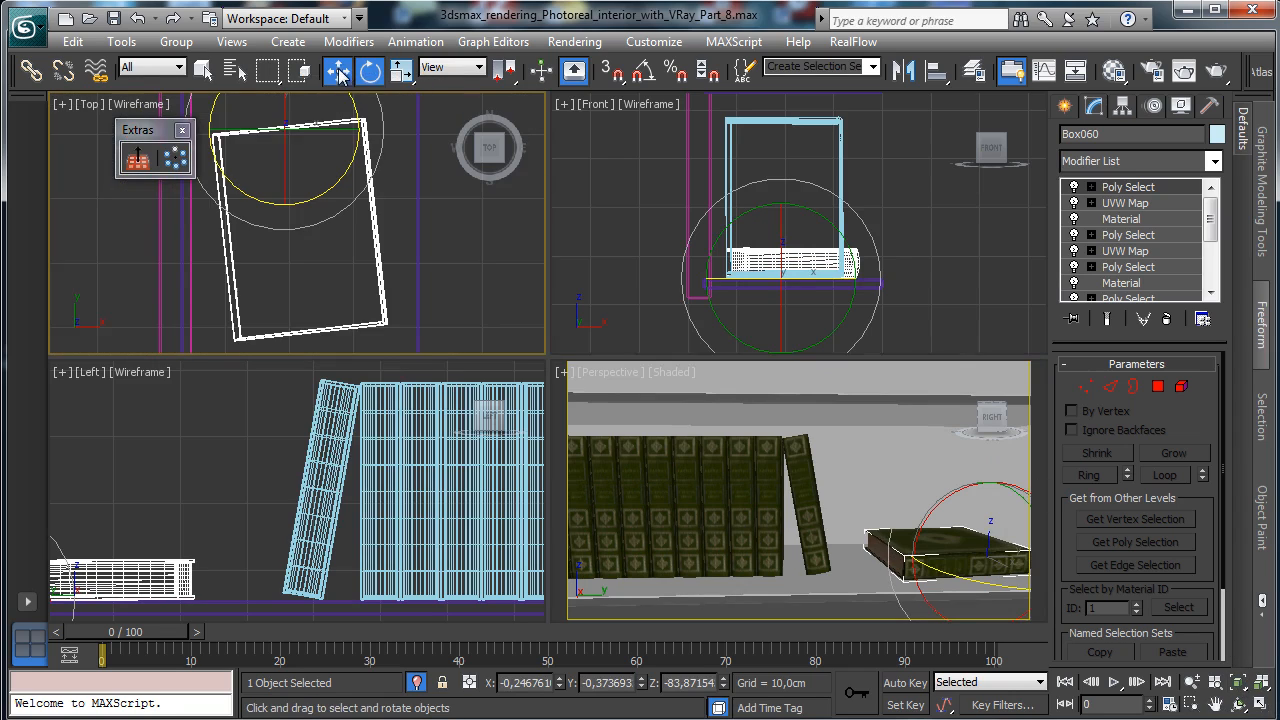
right_click(975, 492)
left_click_drag(991, 506, 994, 484, "shift")
left_click(641, 456)
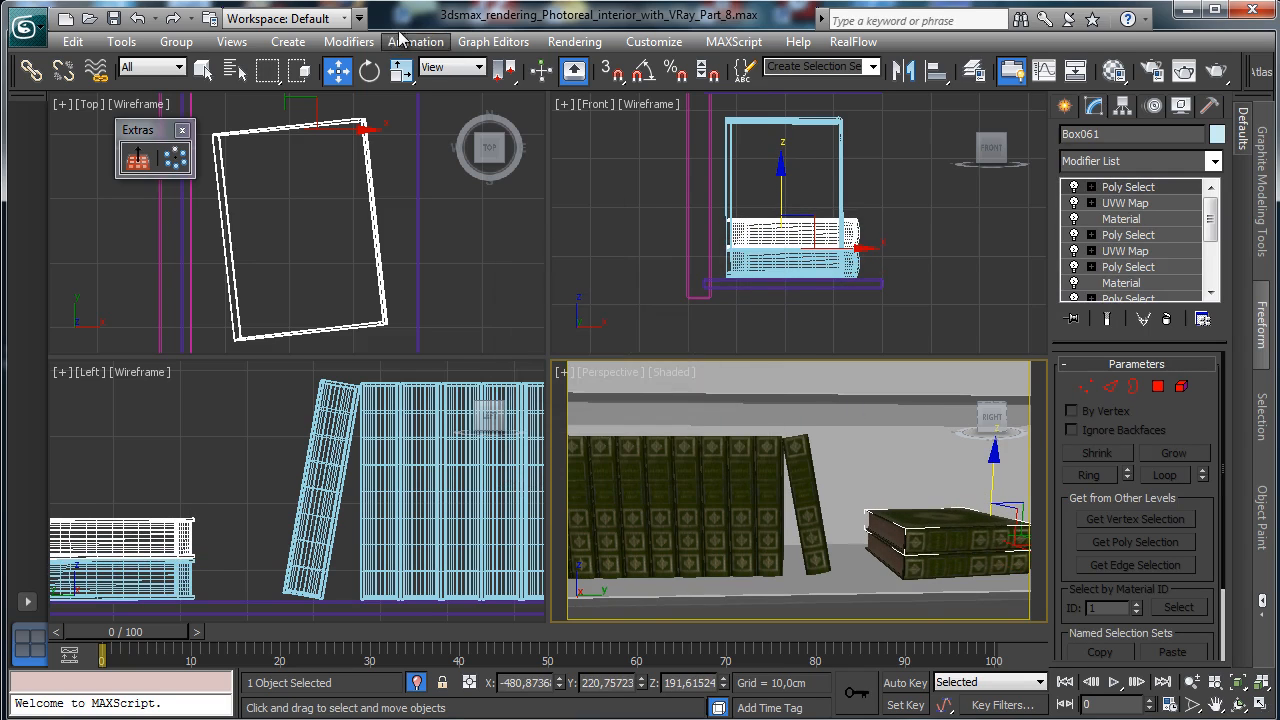
Turn the upper flat book about 29 degrees around its vertical axis, and shift it in the Top view to sit over the lower one.
left_click(370, 72)
mouse_move(955, 563)
left_mouse_down()
mouse_move(1022, 556)
mouse_move(987, 533)
left_mouse_up()
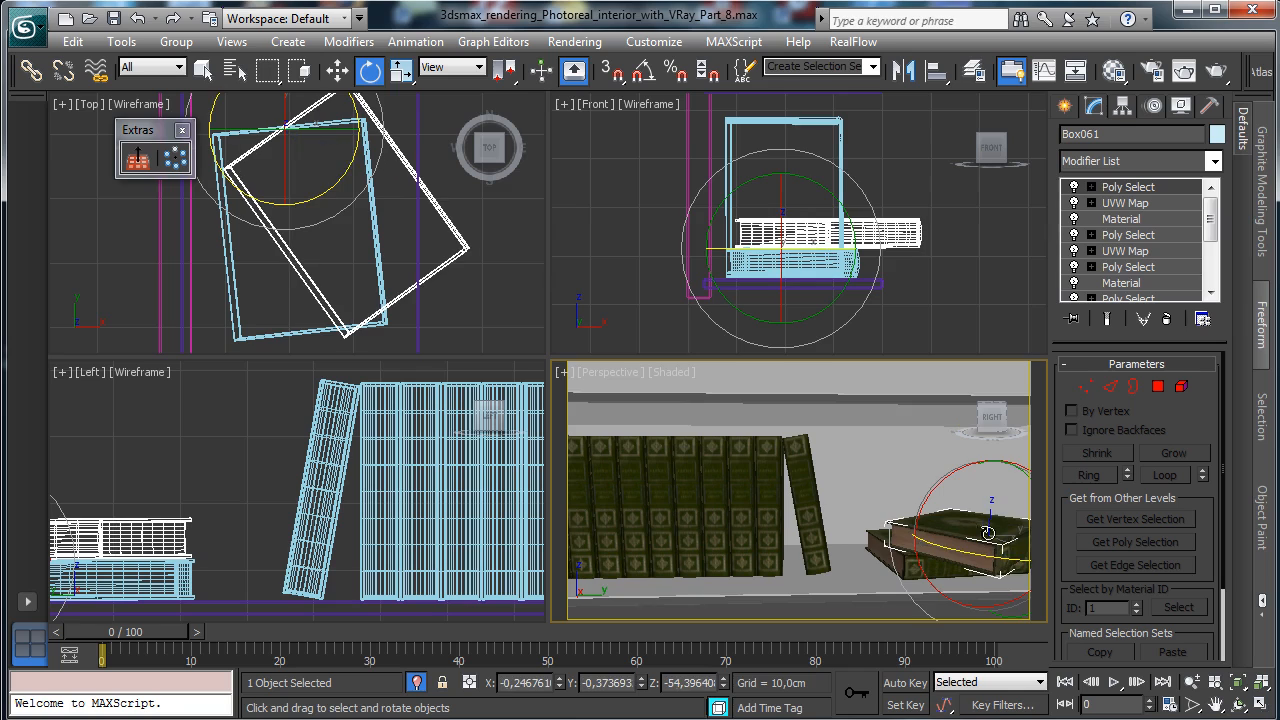
left_click(338, 70)
mouse_move(310, 104)
left_mouse_down()
mouse_move(285, 148)
mouse_move(274, 135)
mouse_move(286, 126)
left_mouse_up()
Lower the upper book slightly in the Left view, to about Z 191.534, to rest on the book beneath.
right_click(248, 523)
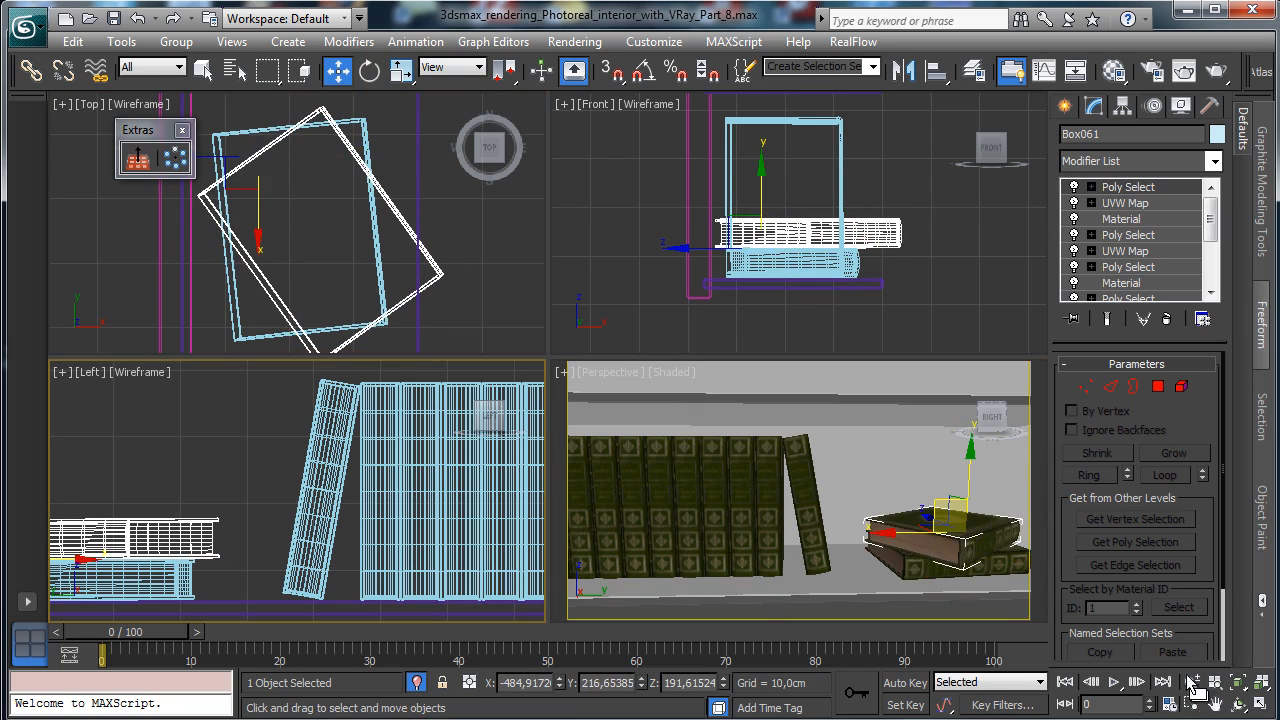
left_click(1238, 682)
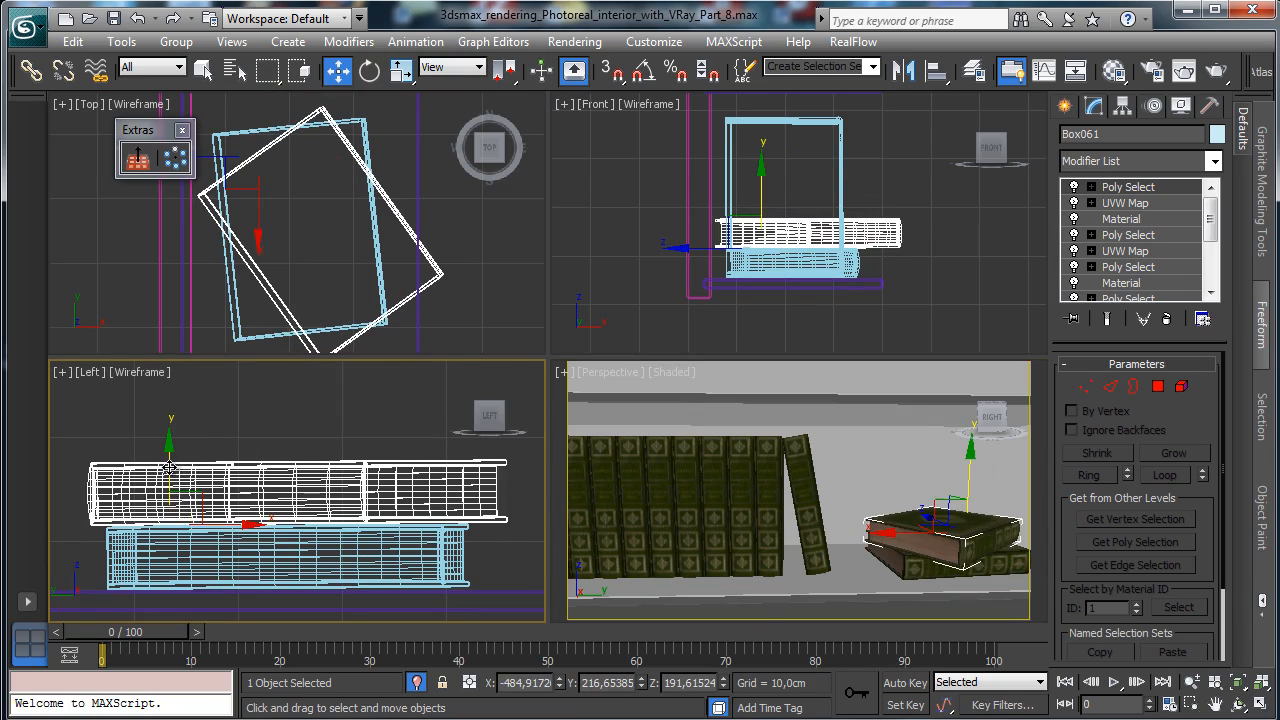
left_click_drag(169, 467, 169, 468)
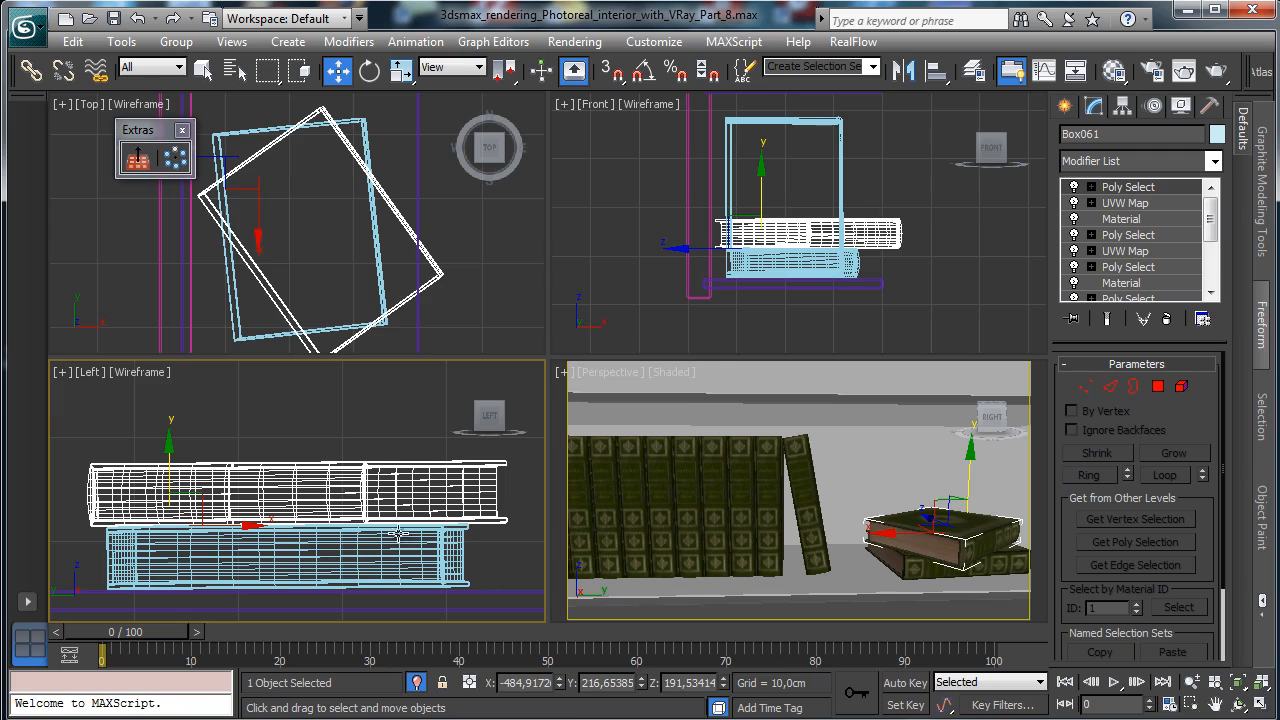
Show the whole room through VRayPhysicalCamera005 with isolation turned off, and save the scene.
right_click(829, 470)
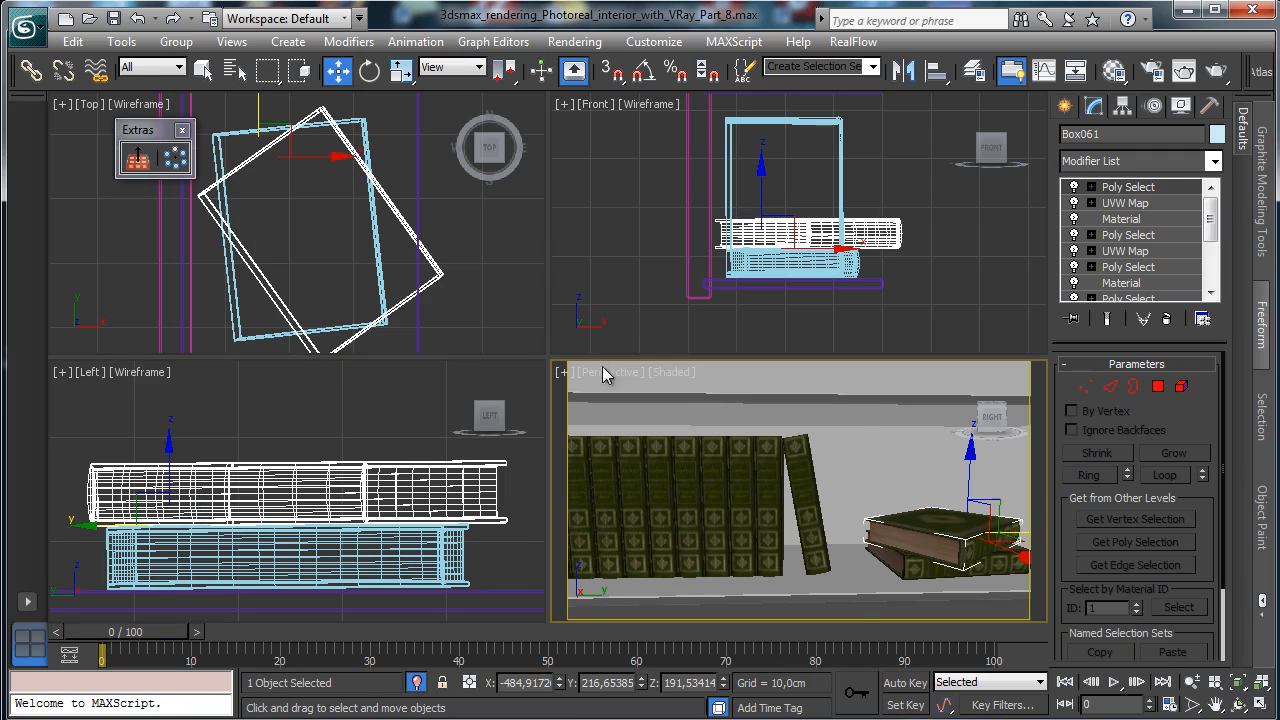
left_click(602, 373)
mouse_move(665, 394)
left_click(950, 483)
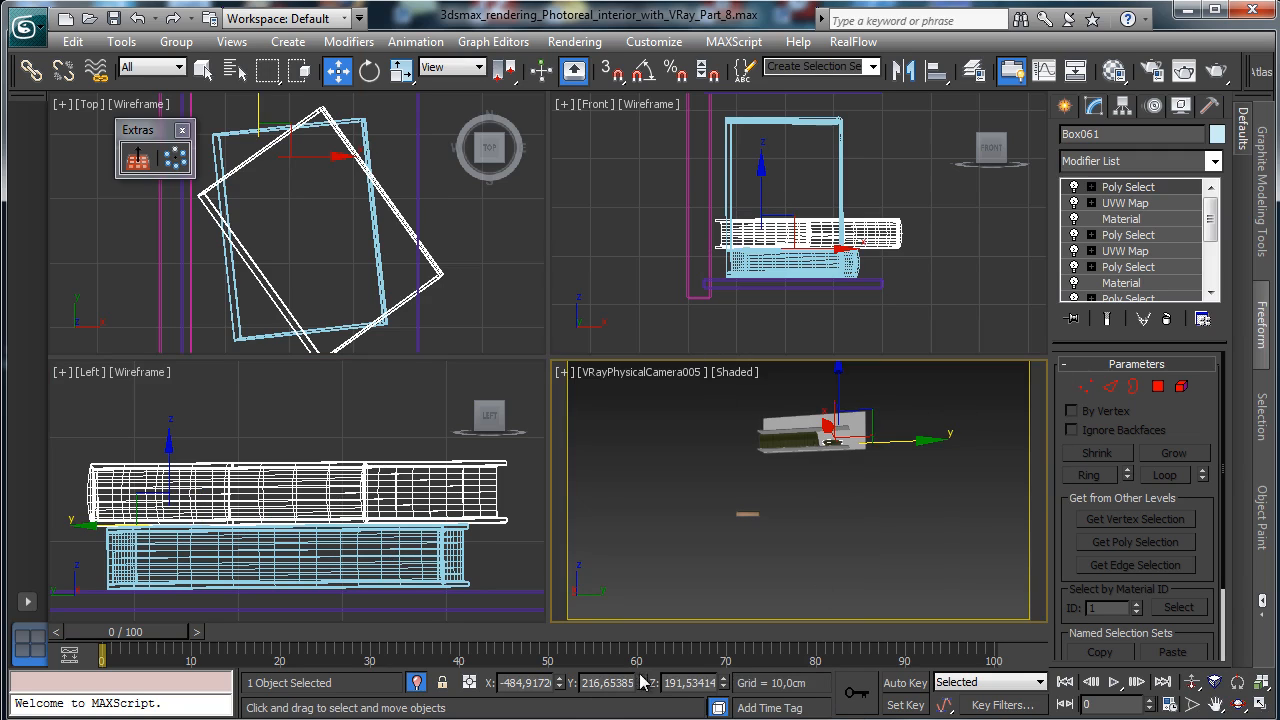
left_click(418, 682)
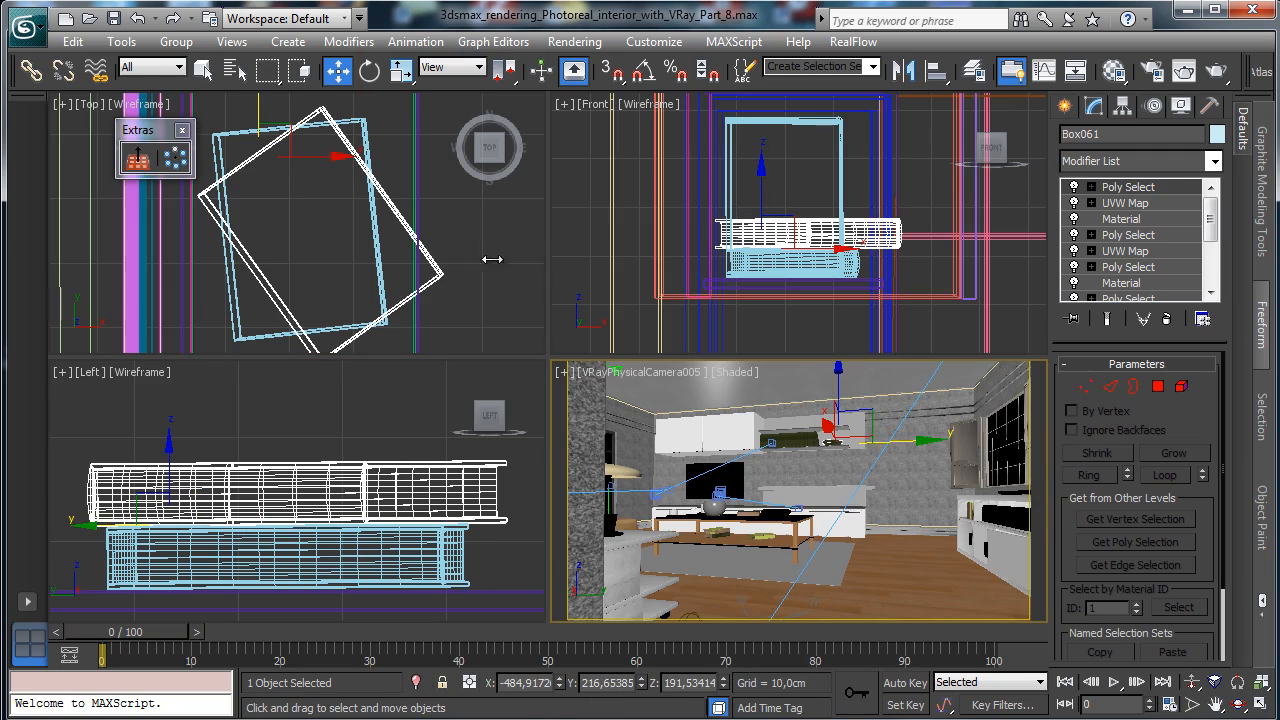
left_click(113, 18)
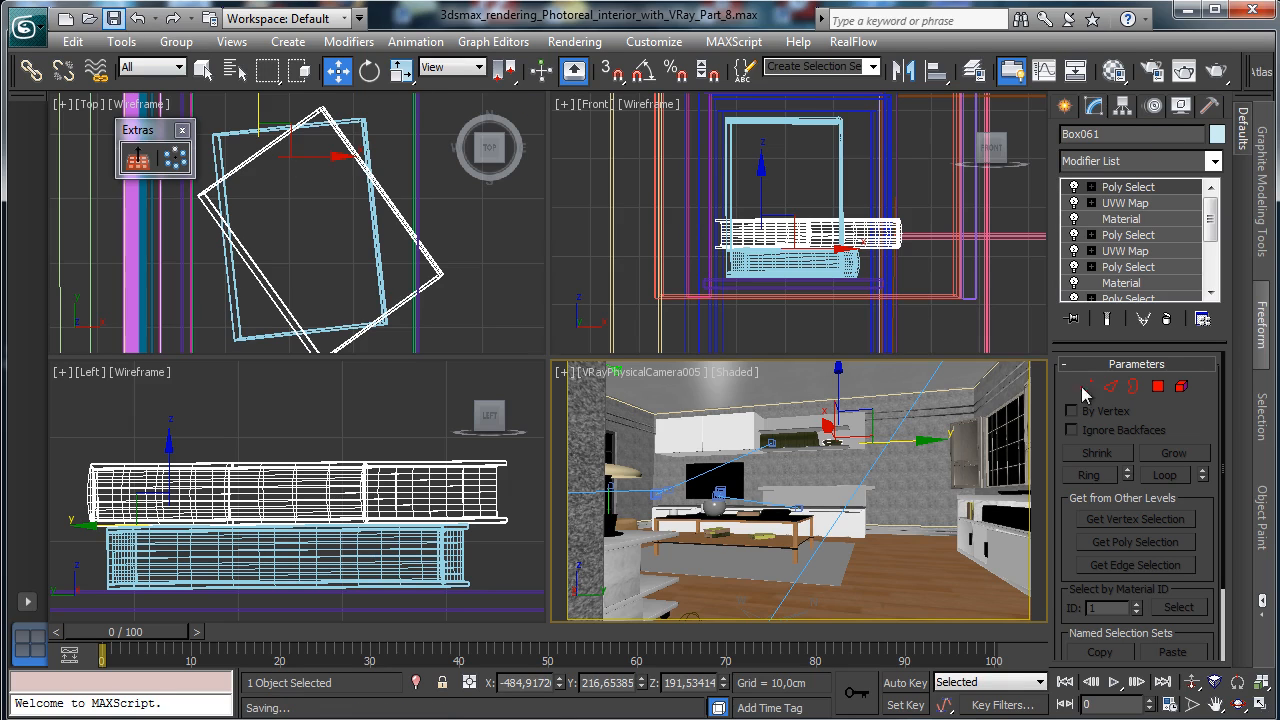
Maximize the camera view and lower the Adaptive DMC image sampler's max subdivs to 5 in the V-Ray render settings.
left_click(1262, 706)
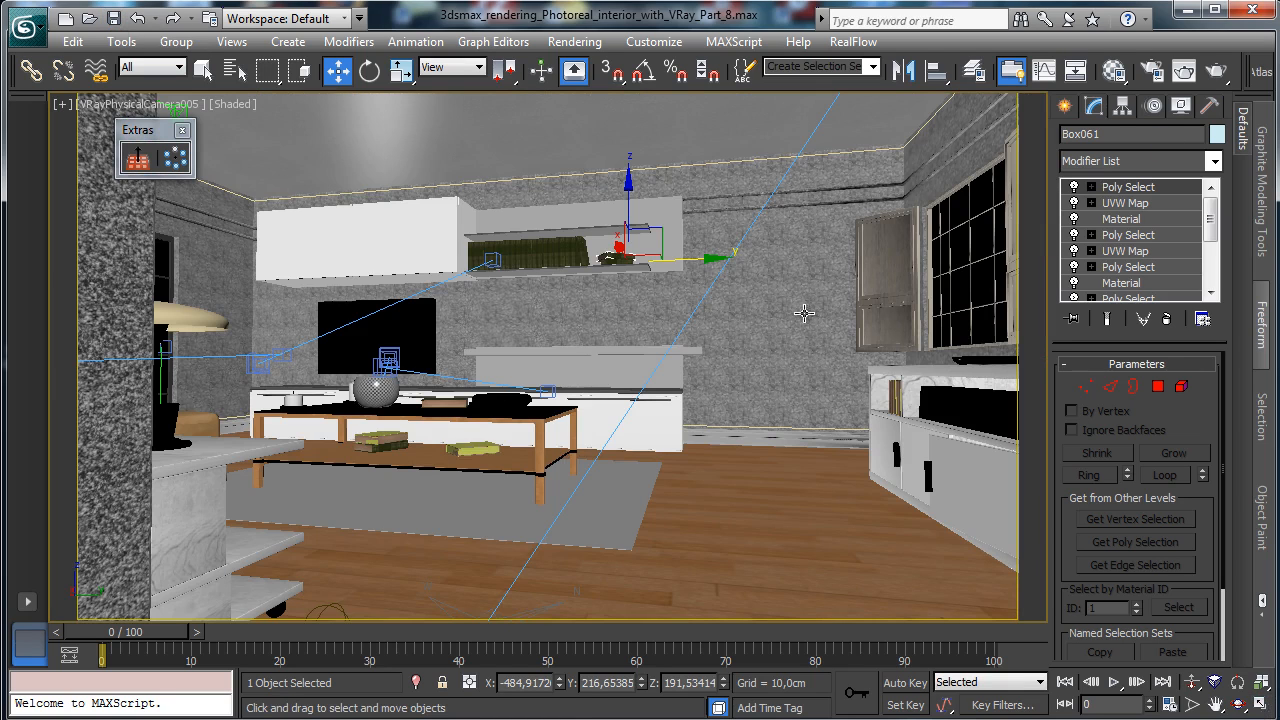
left_click(1151, 70)
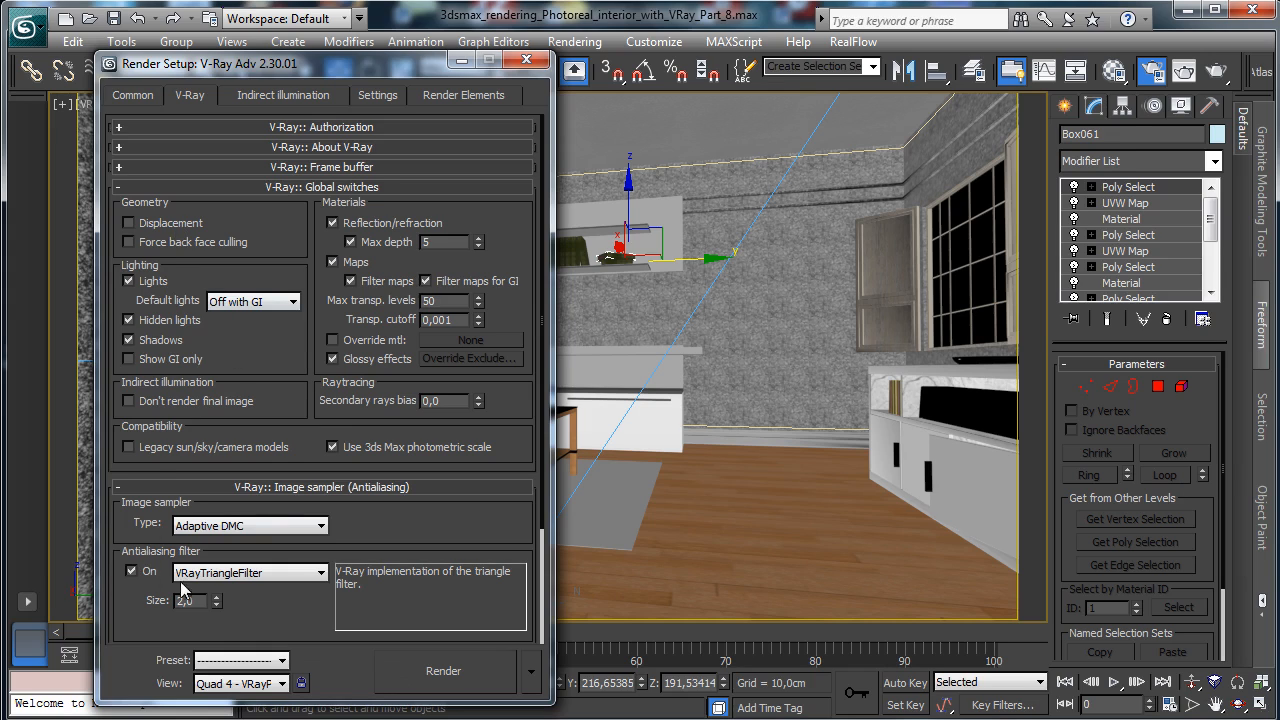
scroll(254, 471, "down", 3)
left_click(244, 565)
left_click(244, 565)
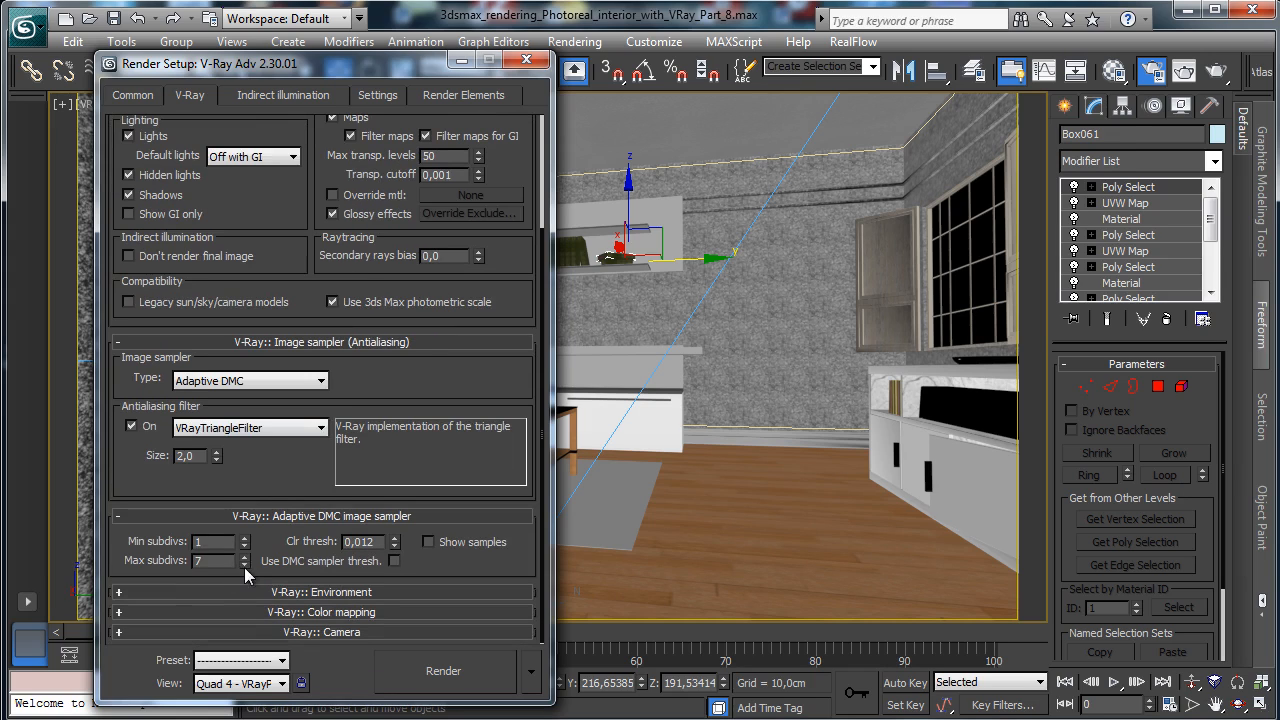
left_click(244, 565)
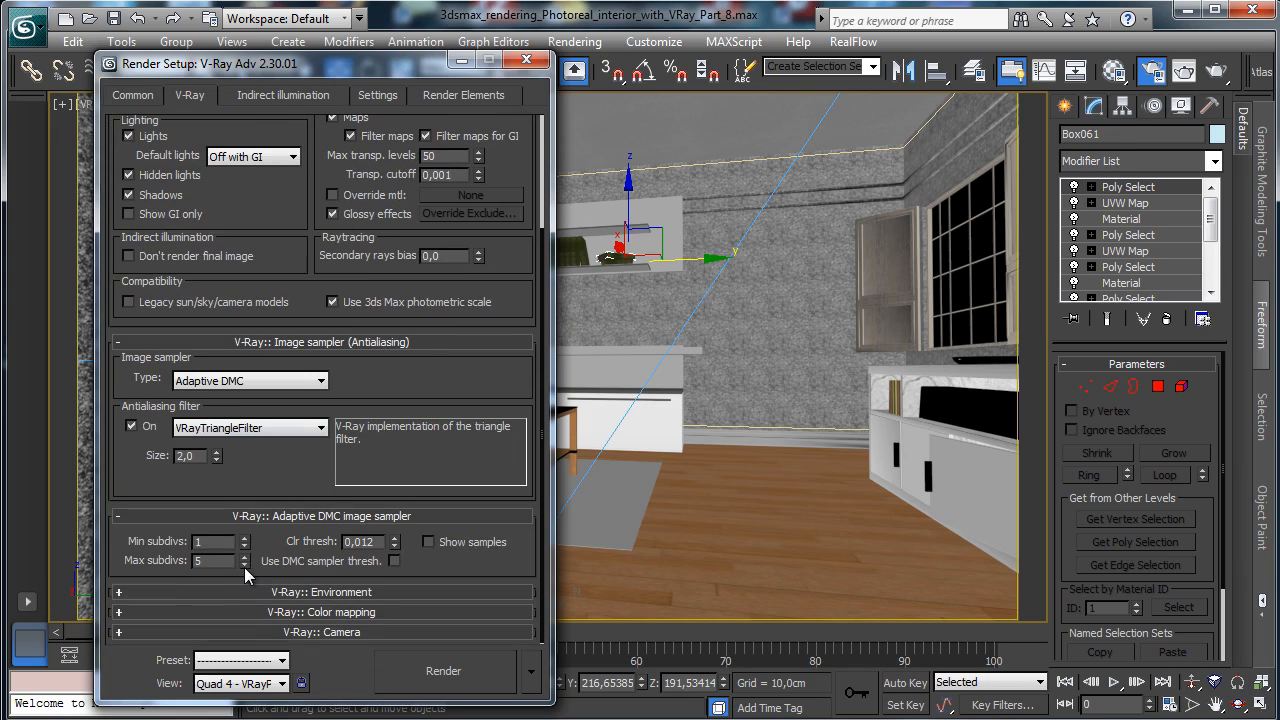
Set the irradiance map's max rate to -3 and turn off its detail enhancement.
left_click(287, 98)
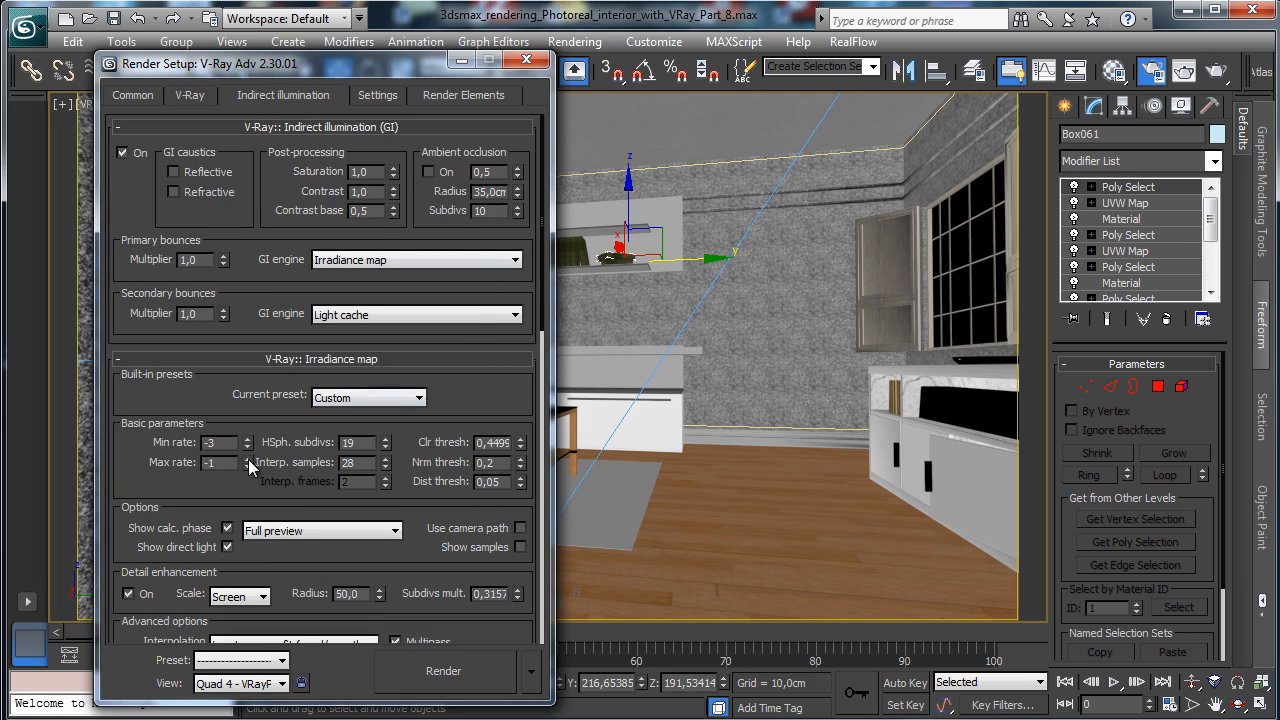
scroll(237, 482, "down", 5)
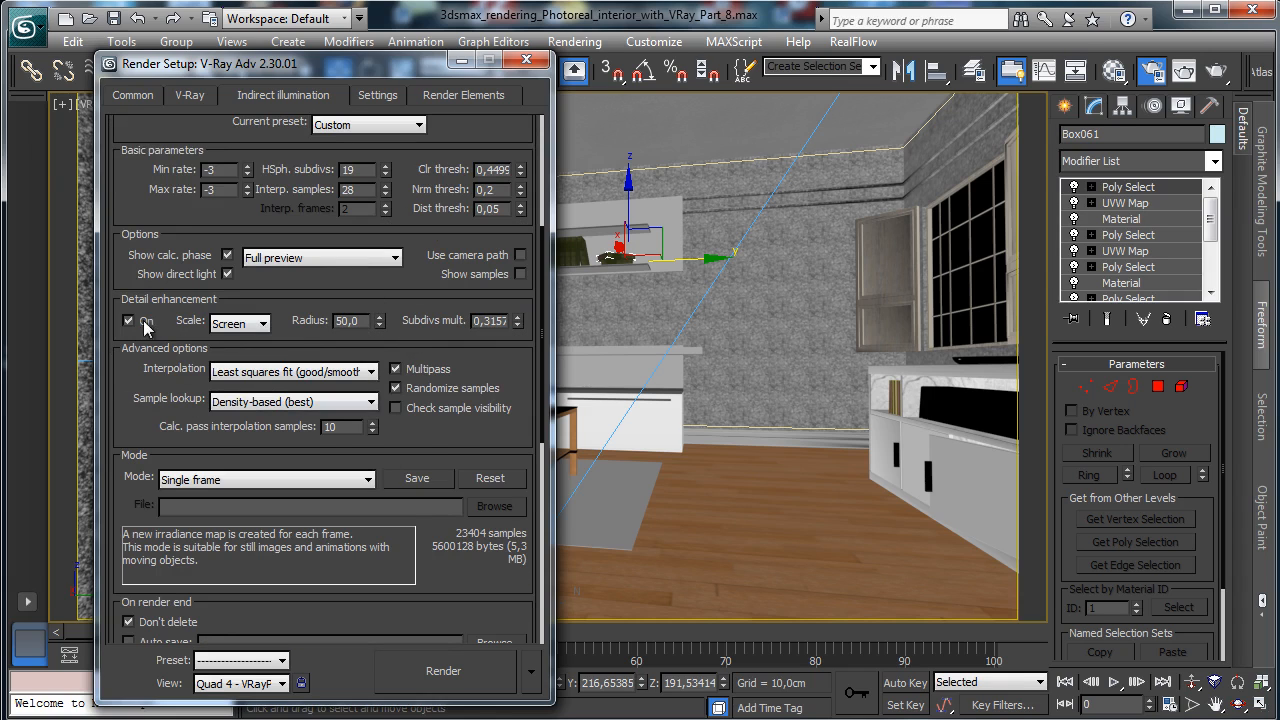
left_click(147, 326)
scroll(252, 518, "down", 4)
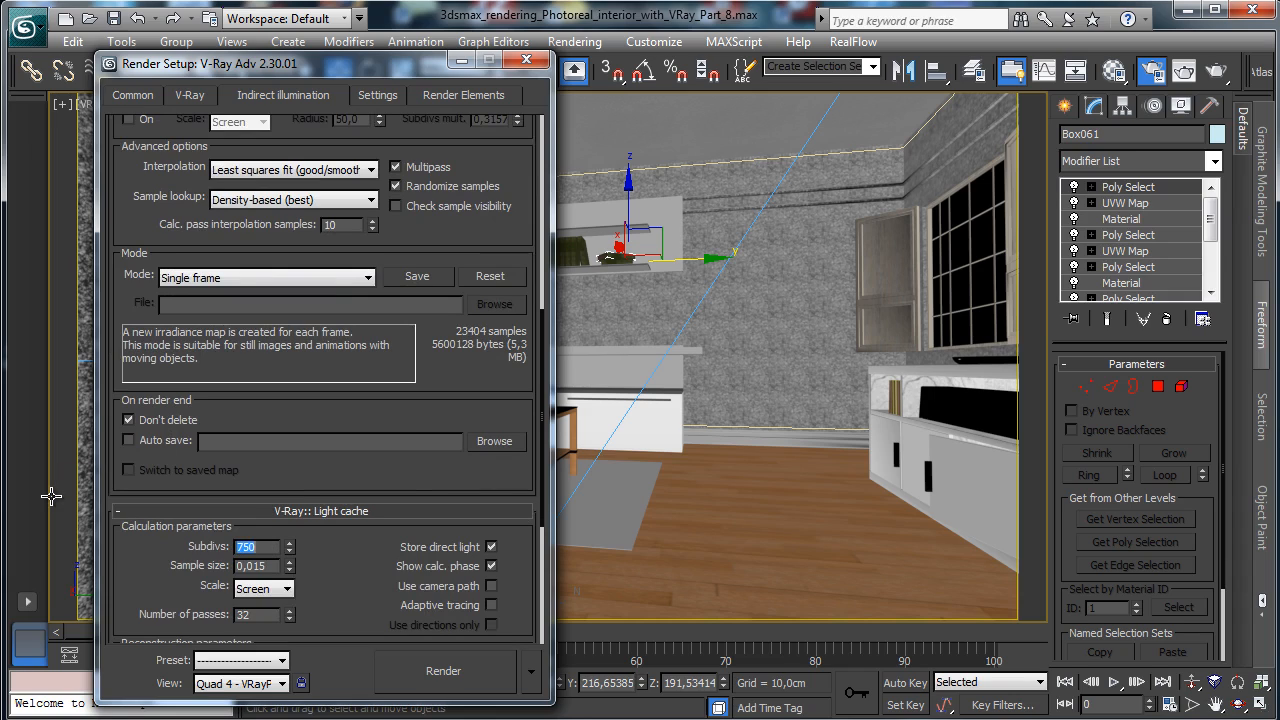
Set the DMC sampler's global subdivs multiplier to 2, and start a full camera test render, cancelling it early.
left_click(385, 97)
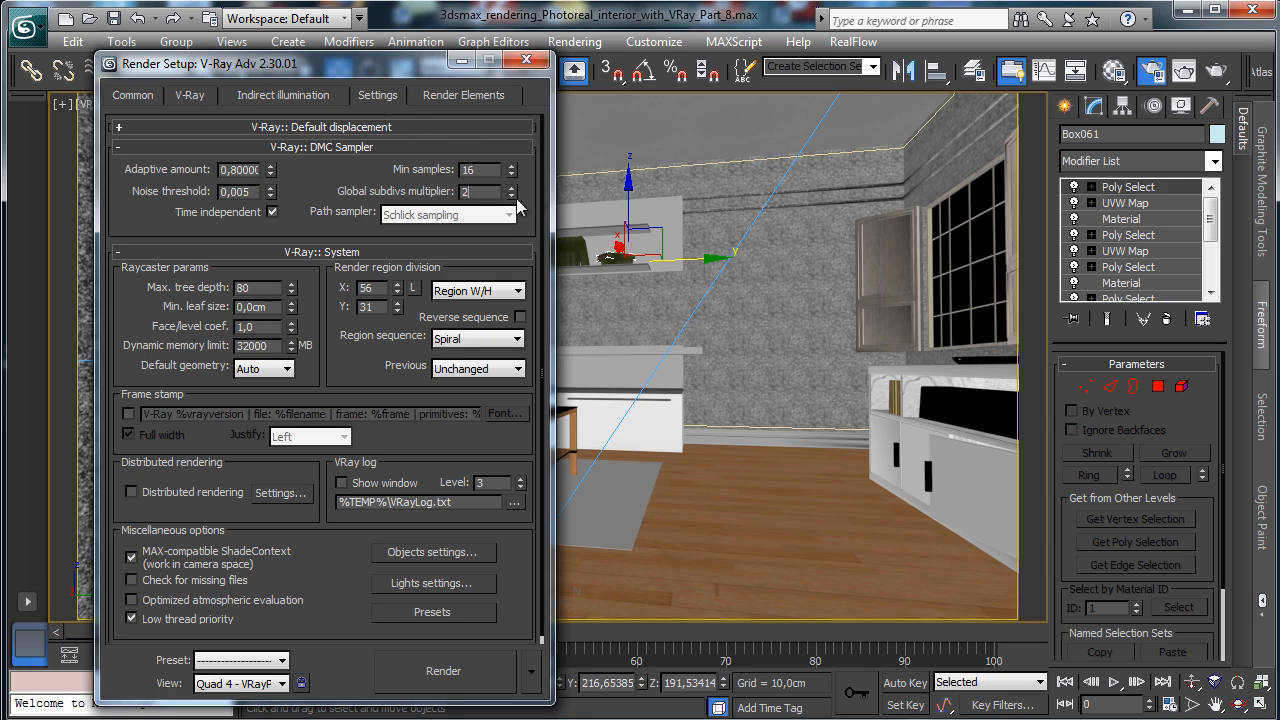
left_click(455, 665)
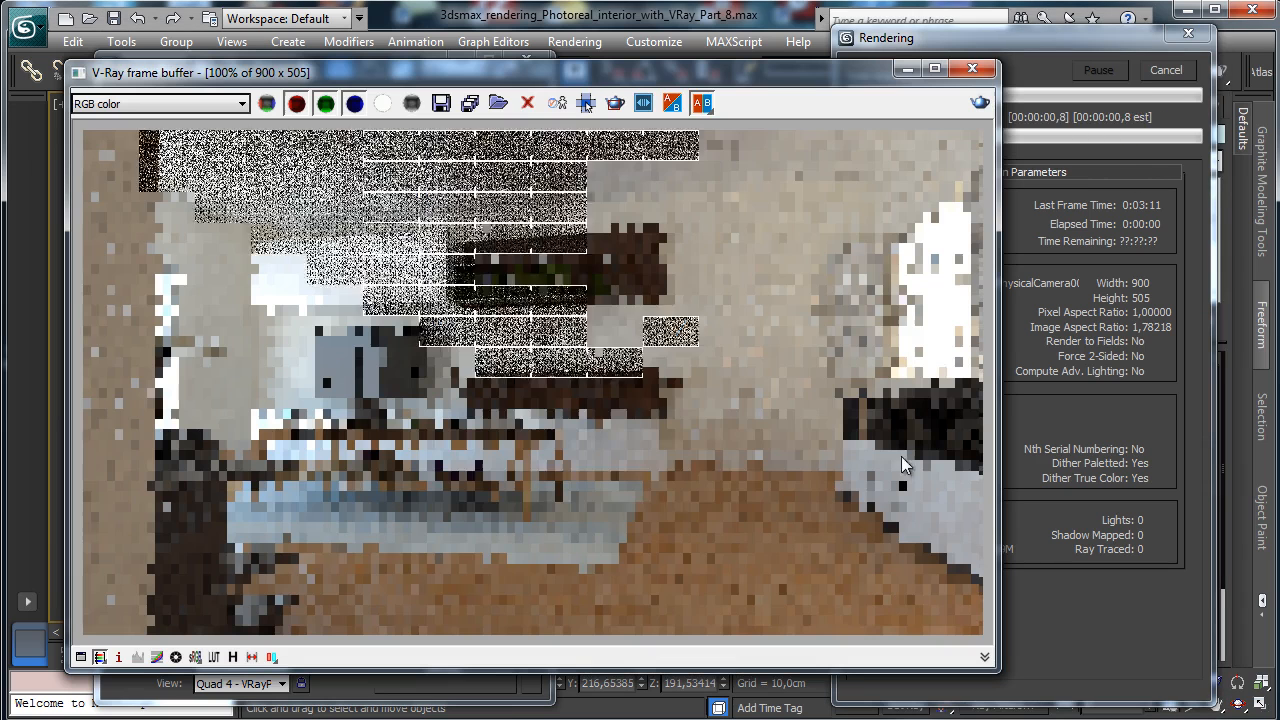
left_click(1163, 70)
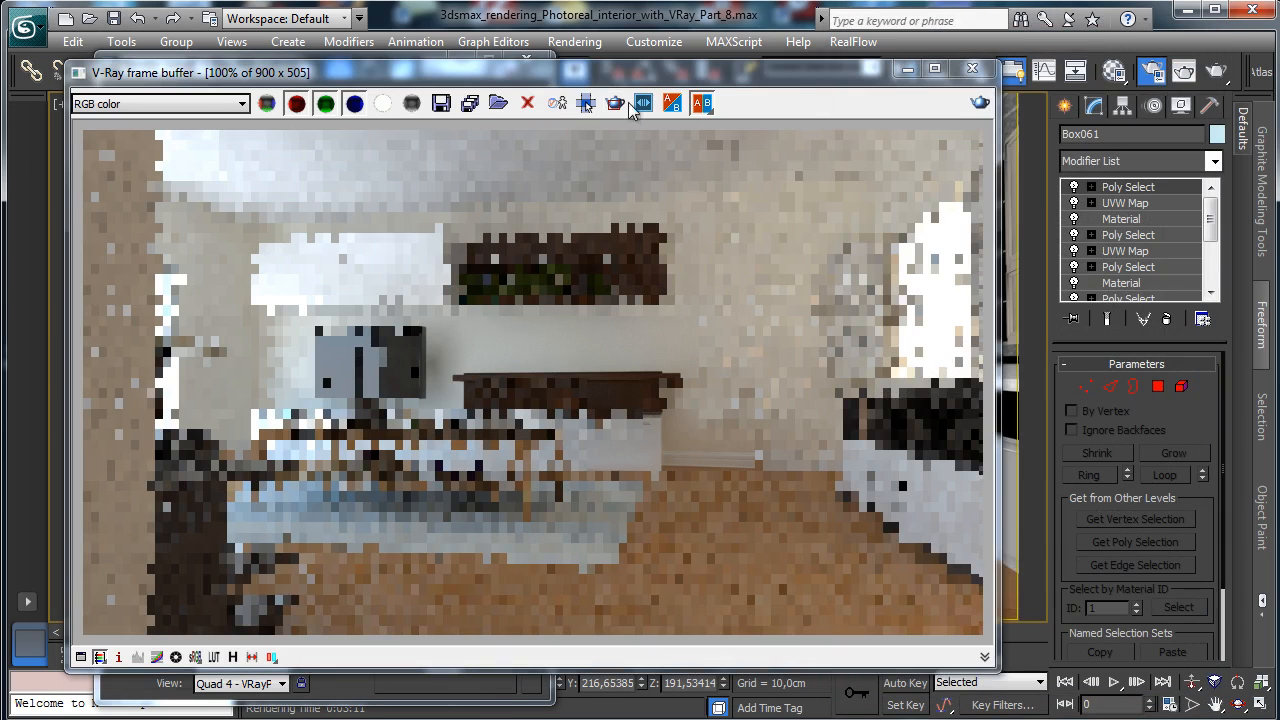
Render only a region around the wall unit's book shelf, and close the frame buffer and render settings.
left_click(616, 103)
left_click_drag(351, 190, 715, 394)
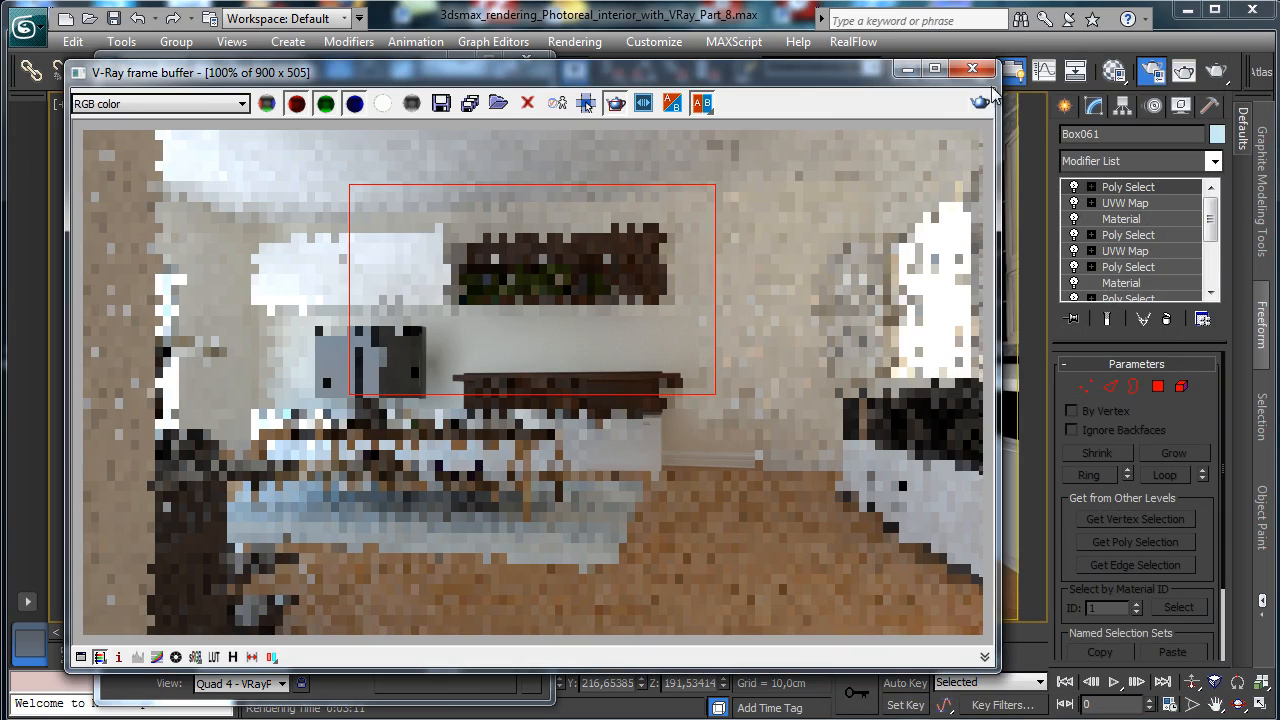
left_click(968, 102)
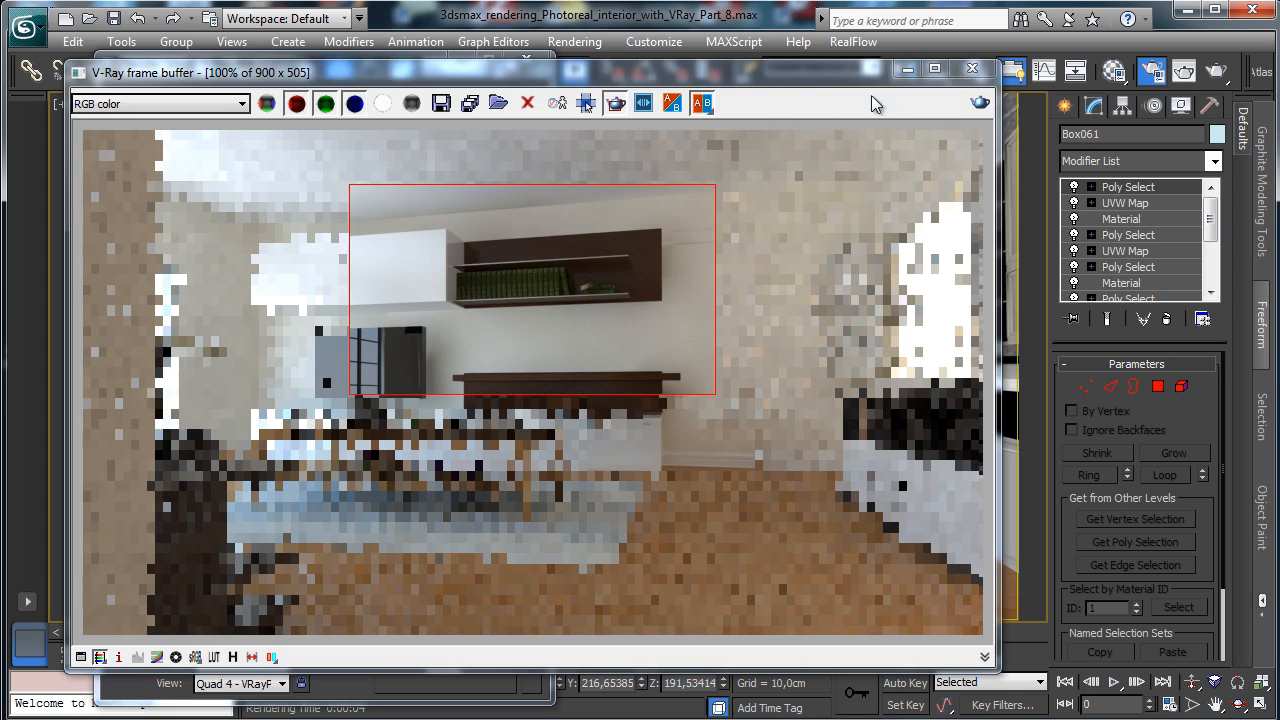
left_click(971, 68)
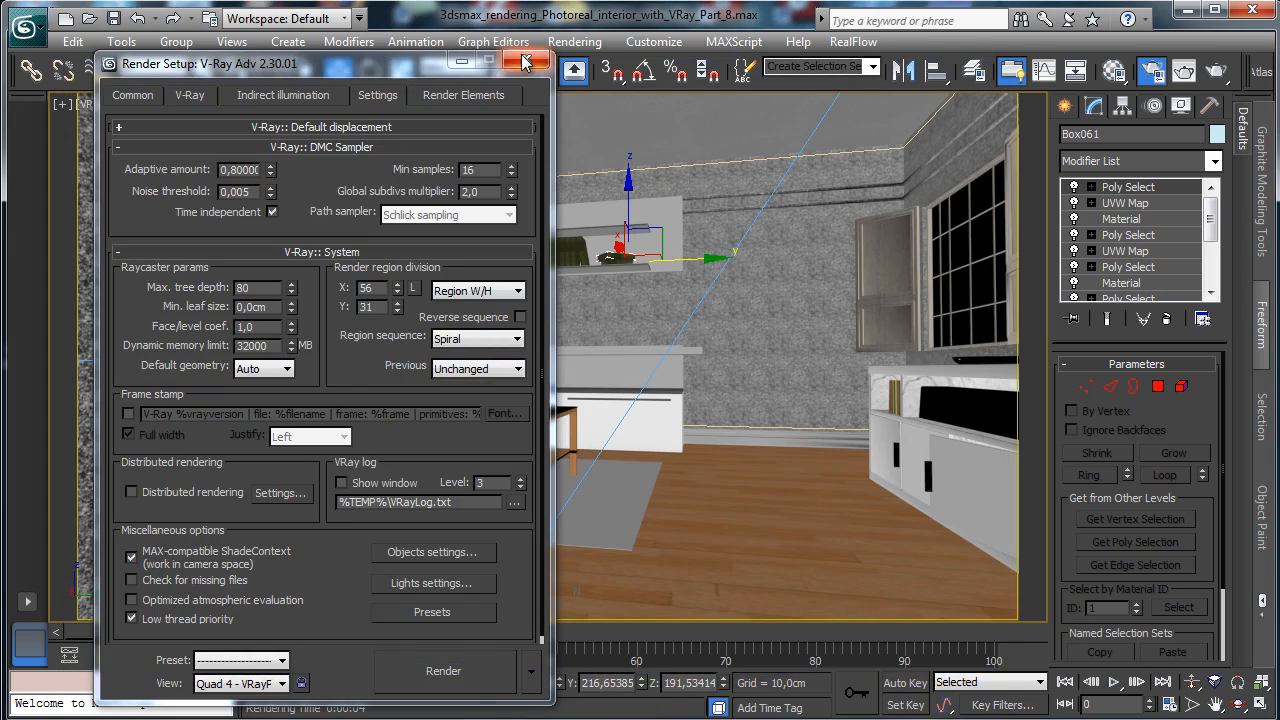
left_click(530, 62)
Select a book at the cabinet end of the row and examine its spine up close in a Perspective view.
left_click(477, 244)
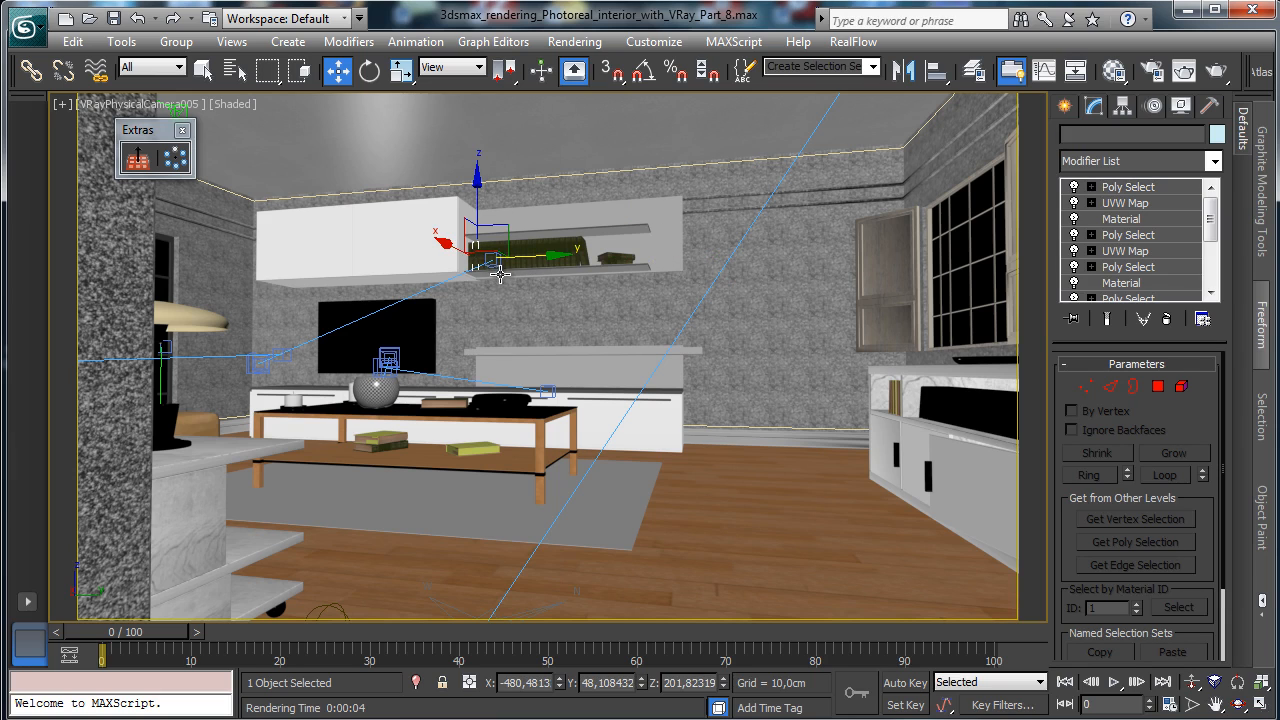
left_click(140, 104)
left_click(165, 177)
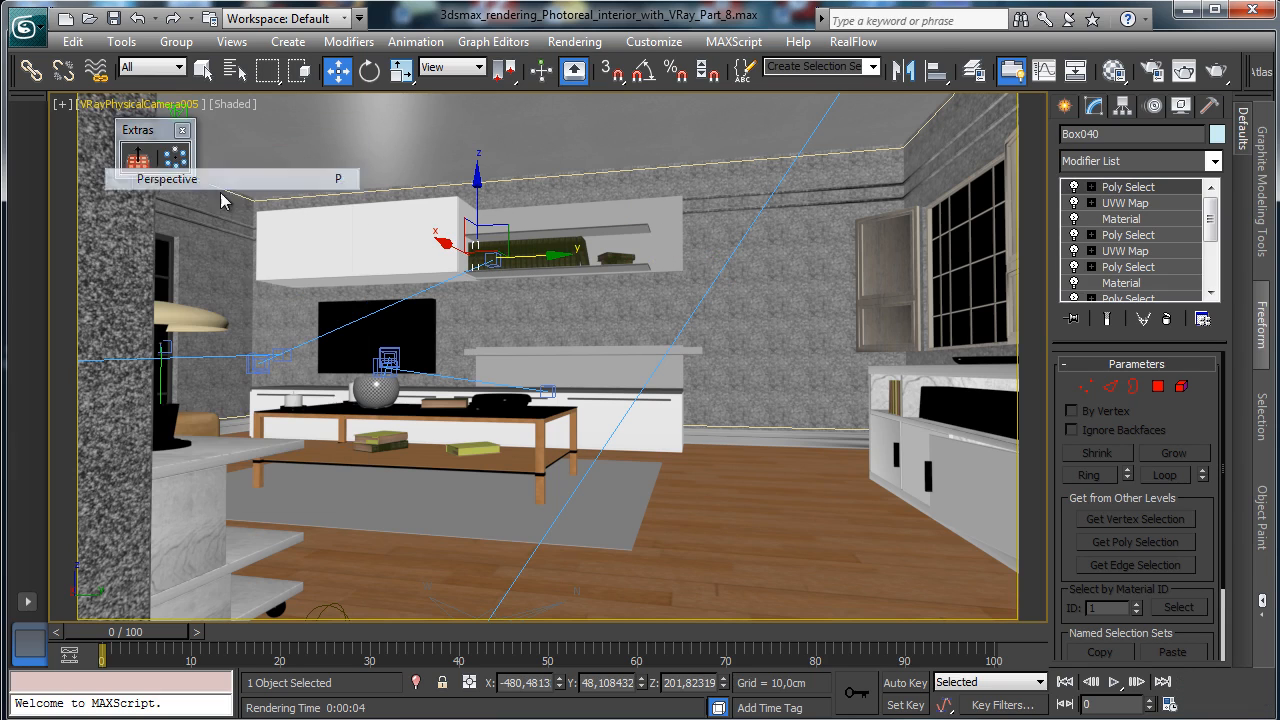
left_click(1238, 683)
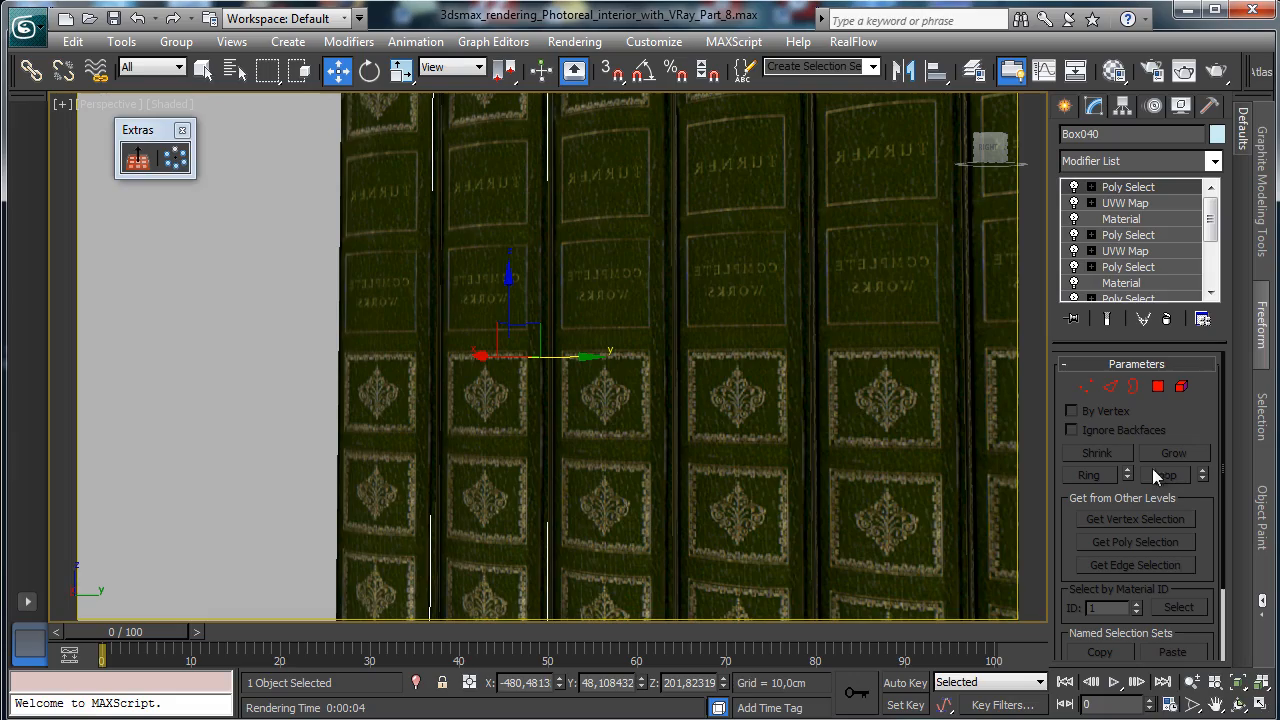
Select the nine books at the cabinet end of the lower row and copy them once up to the upper shelf.
left_click(1193, 683)
left_click_drag(723, 334, 703, 514)
left_click(180, 67)
left_click(201, 74)
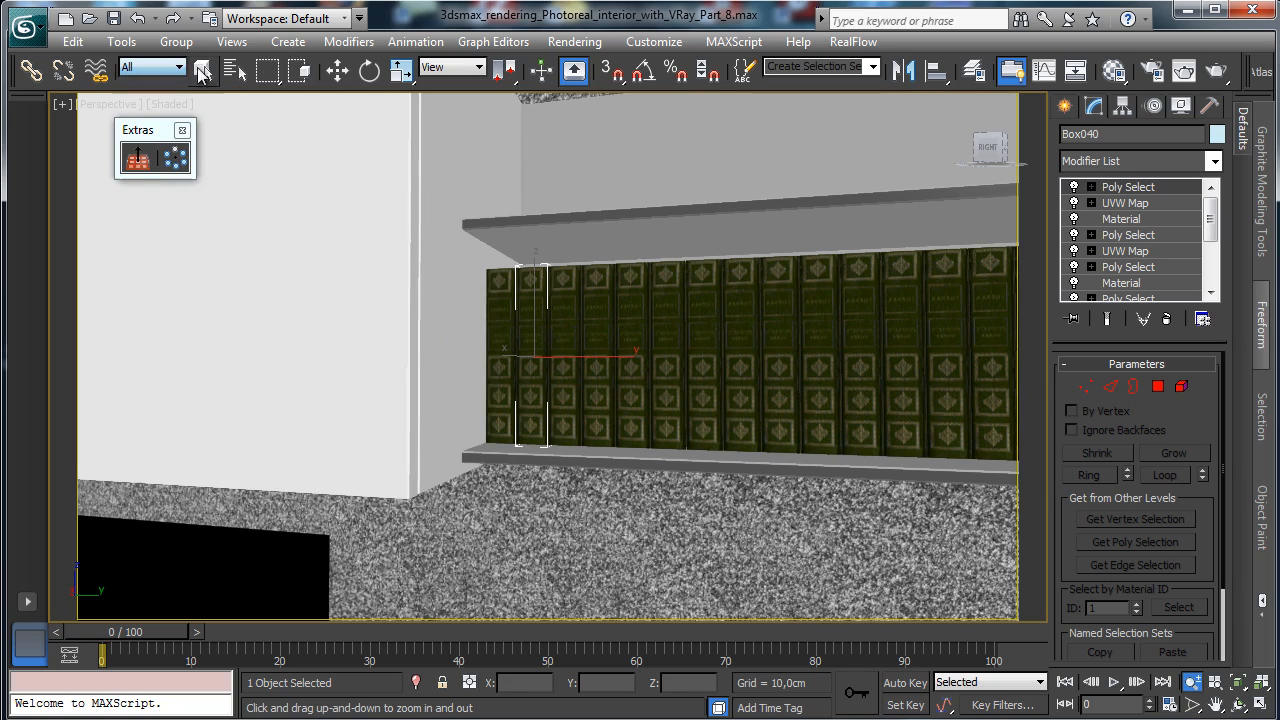
left_click(201, 72)
left_click(494, 300, "ctrl")
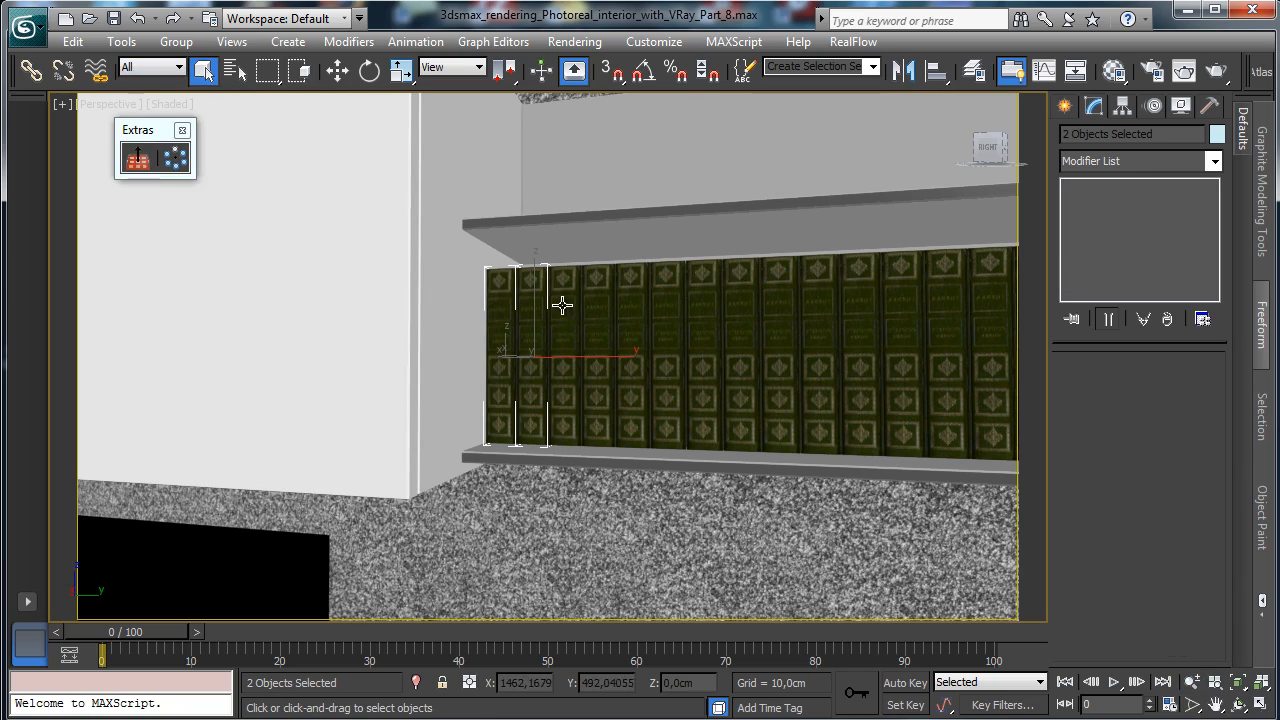
left_click(596, 304, "ctrl")
left_click(631, 302, "ctrl")
left_click(668, 302, "ctrl")
left_click(704, 302, "ctrl")
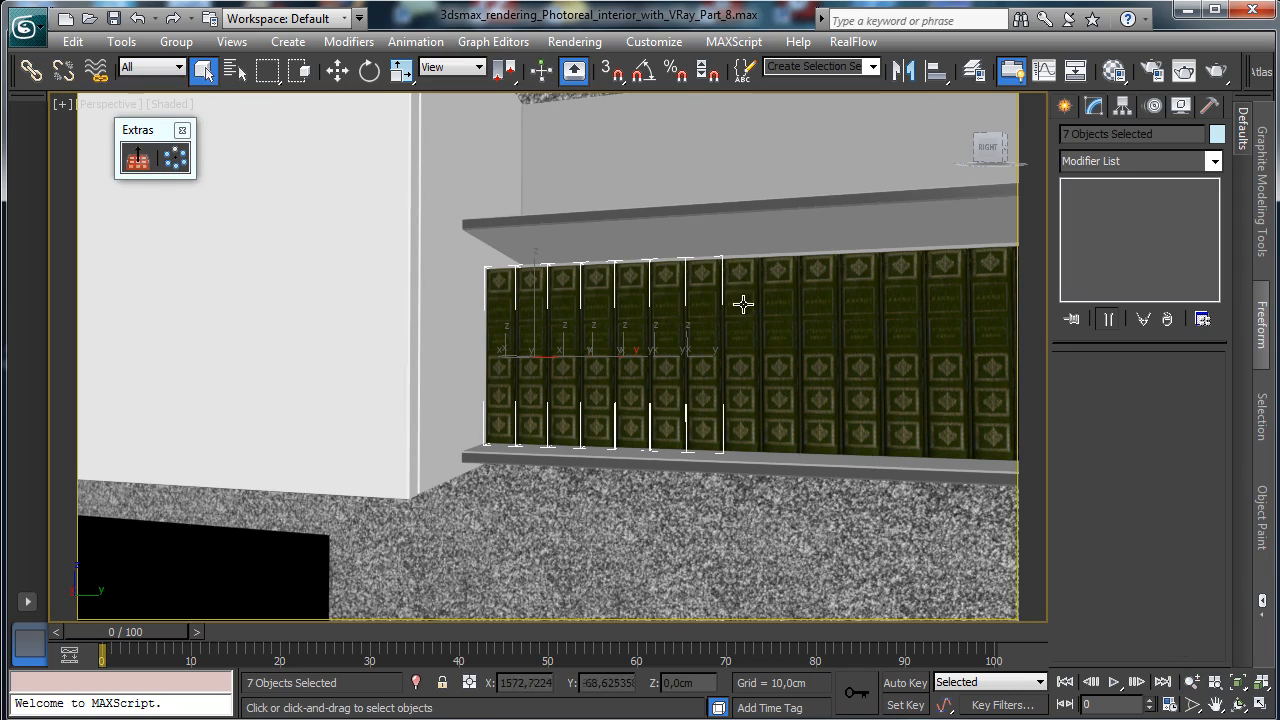
left_click(742, 302, "ctrl")
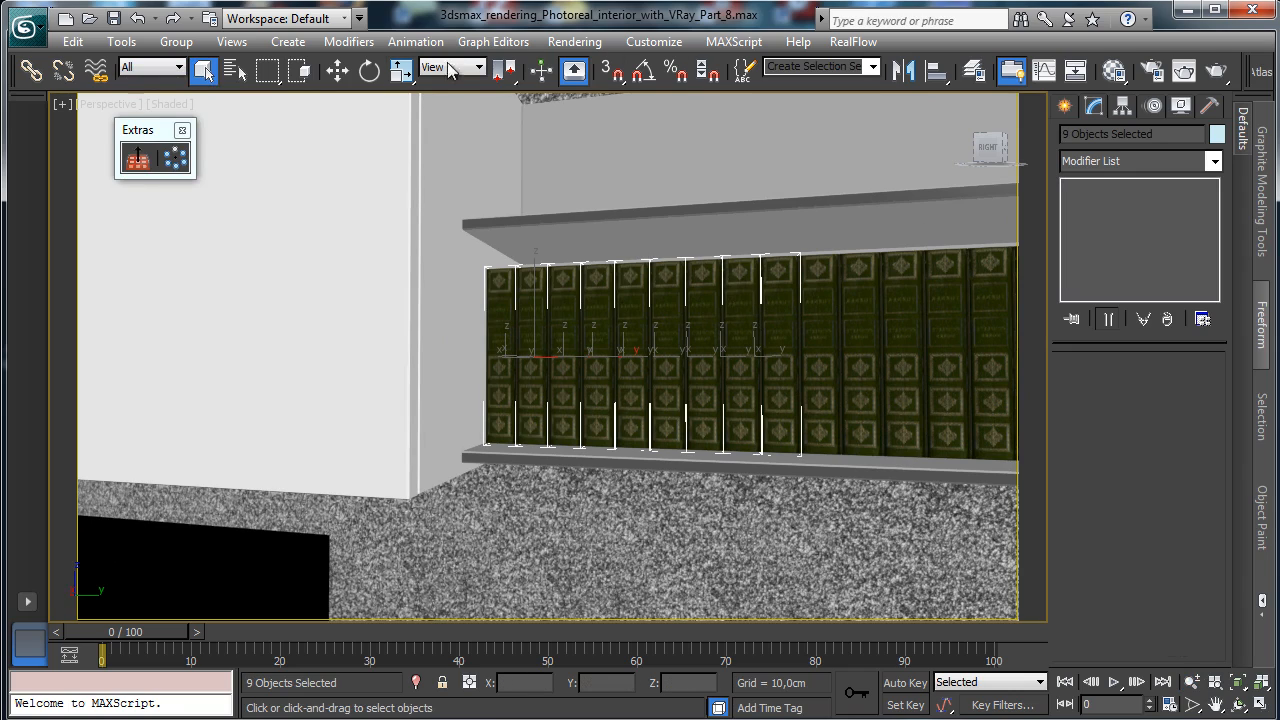
key("w")
left_click_drag(663, 292, 659, 97, "shift")
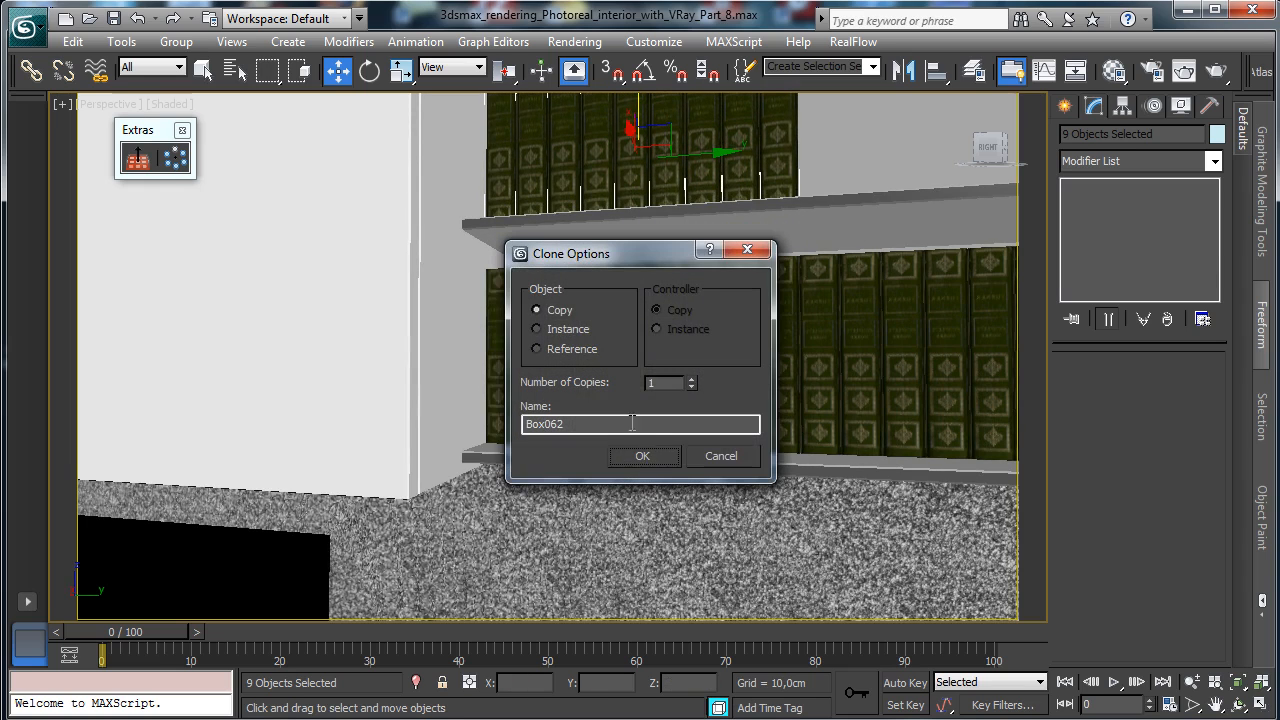
left_click(644, 452)
Raise the nine copied books slightly to seat them on the upper shelf.
left_click(1240, 703)
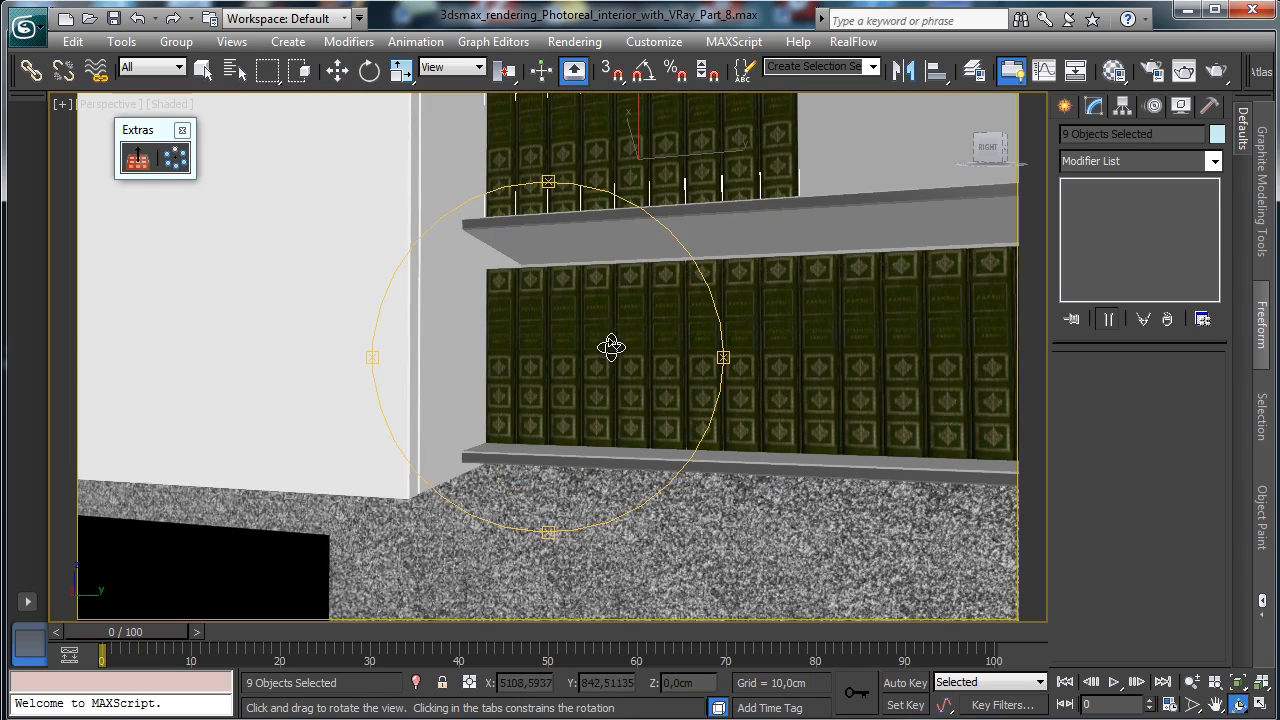
left_click_drag(609, 346, 630, 386)
left_click(1216, 703)
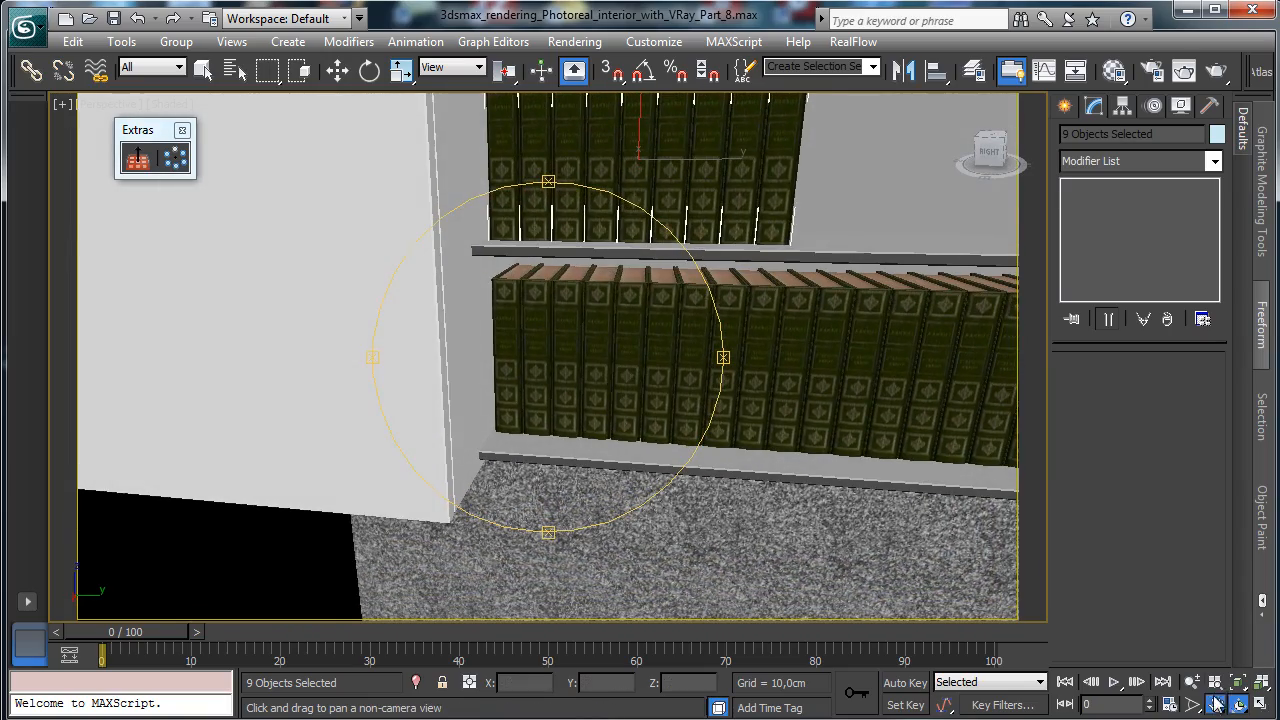
left_click_drag(549, 374, 531, 469)
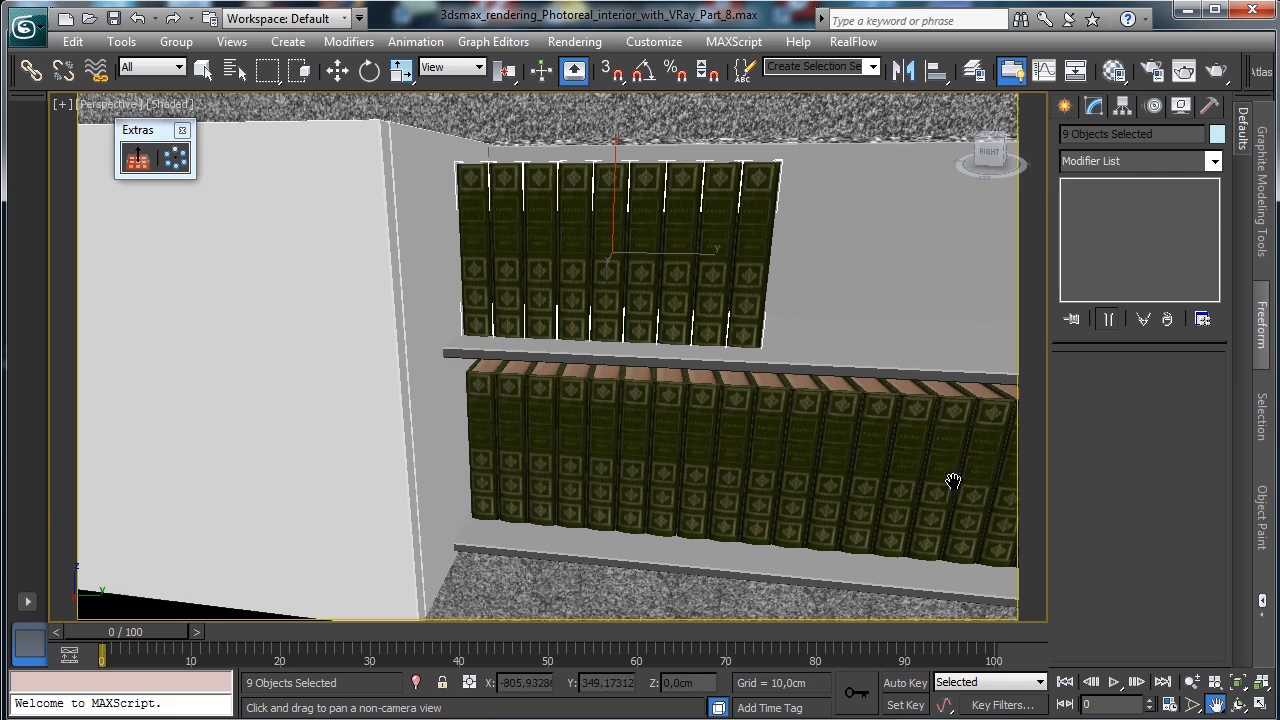
left_click(337, 69)
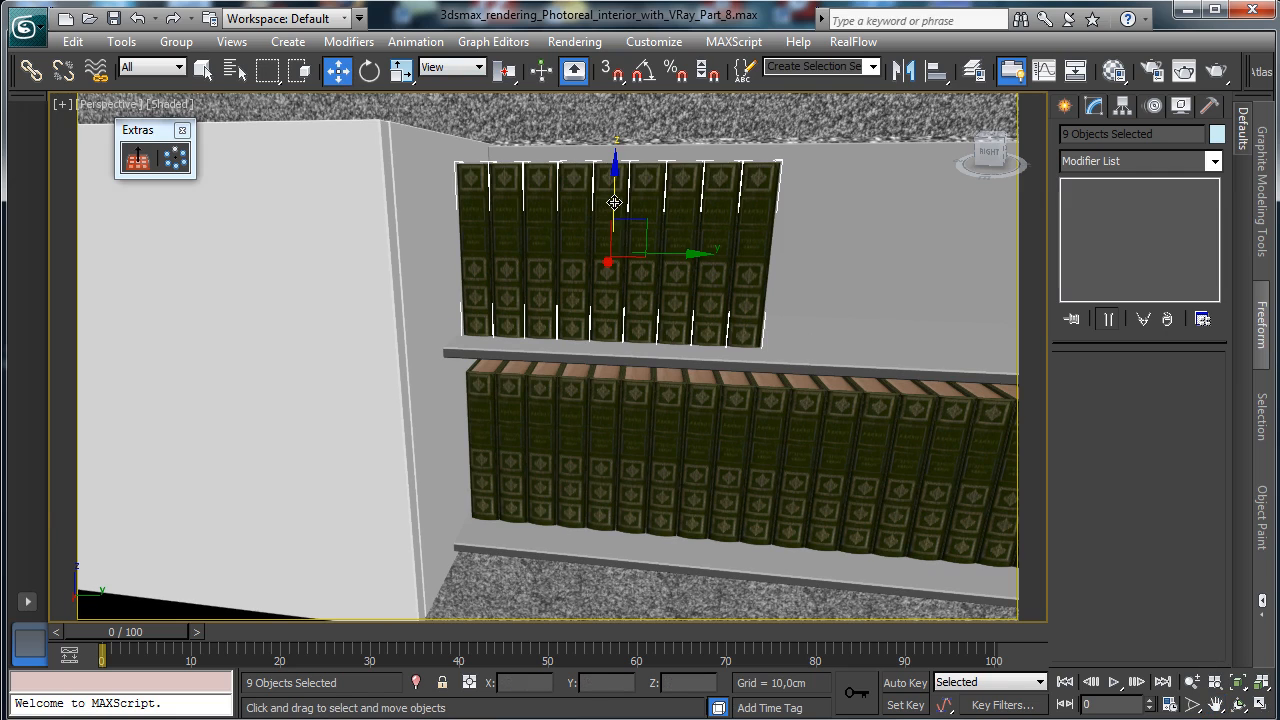
left_click_drag(614, 203, 605, 193)
Copy the last two upright books of the upper row once, placing the pair further along the shelf.
left_click(756, 233)
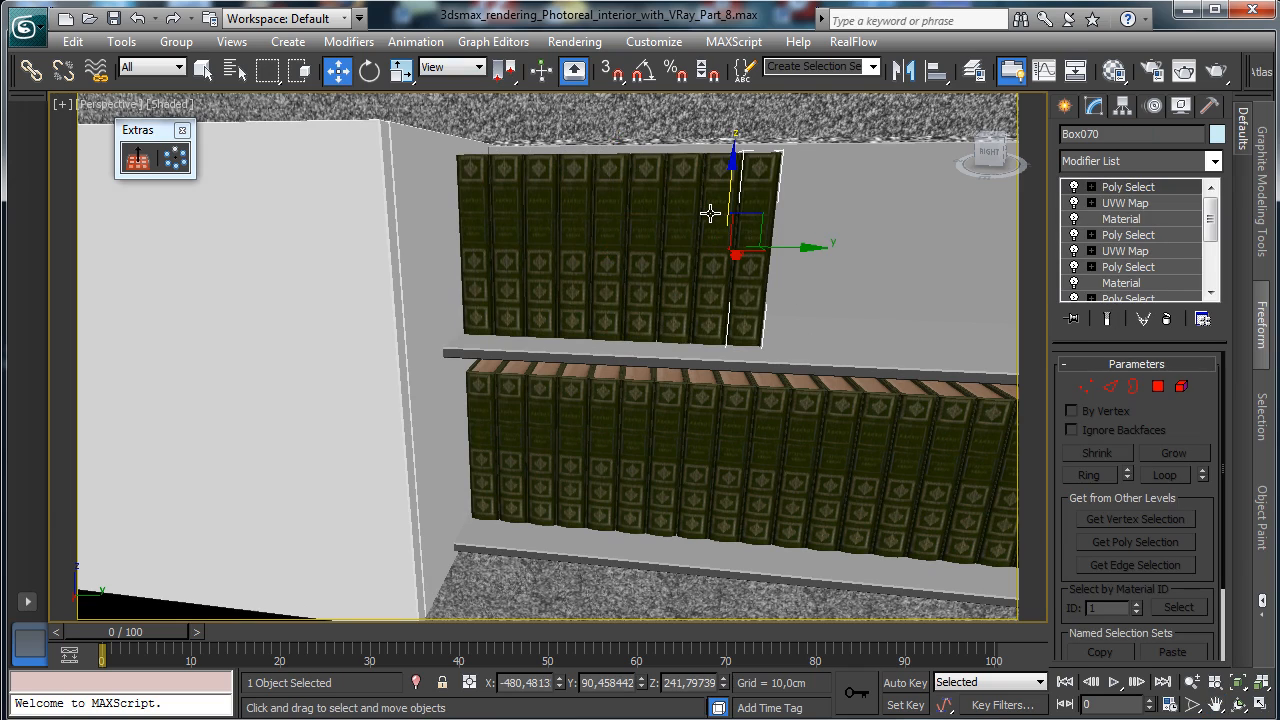
left_click(680, 212, "ctrl")
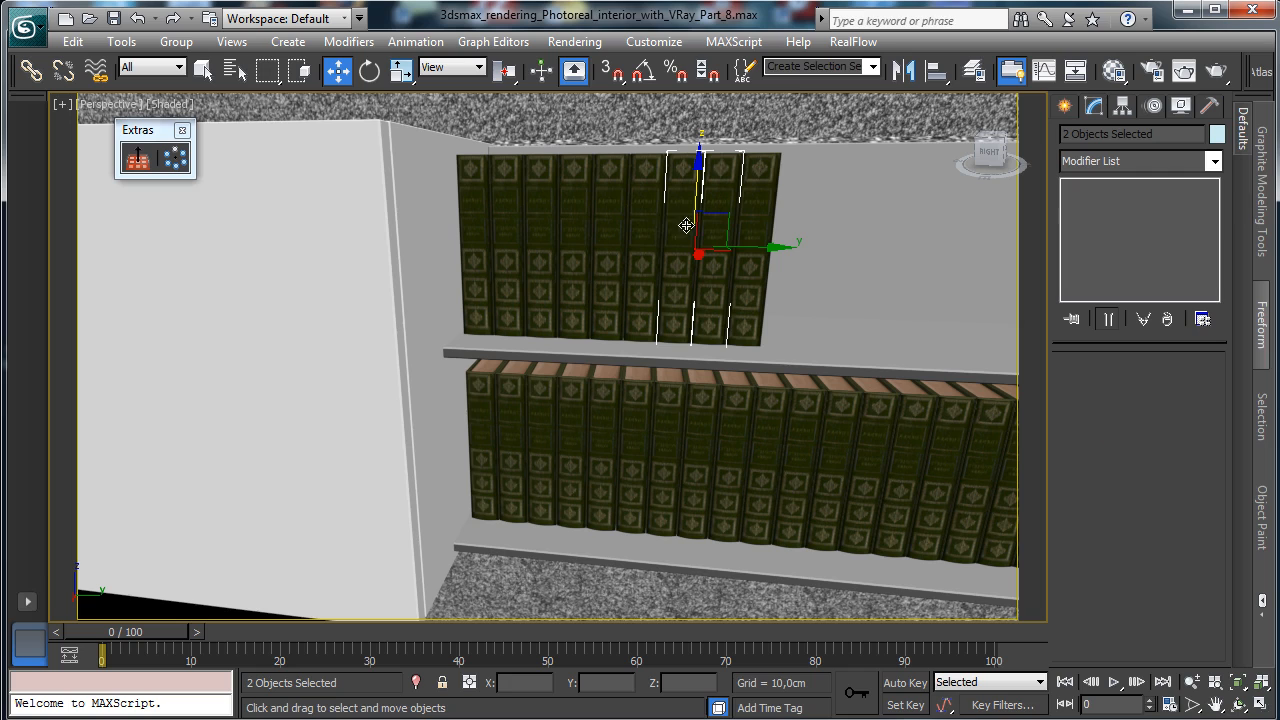
left_click(722, 193)
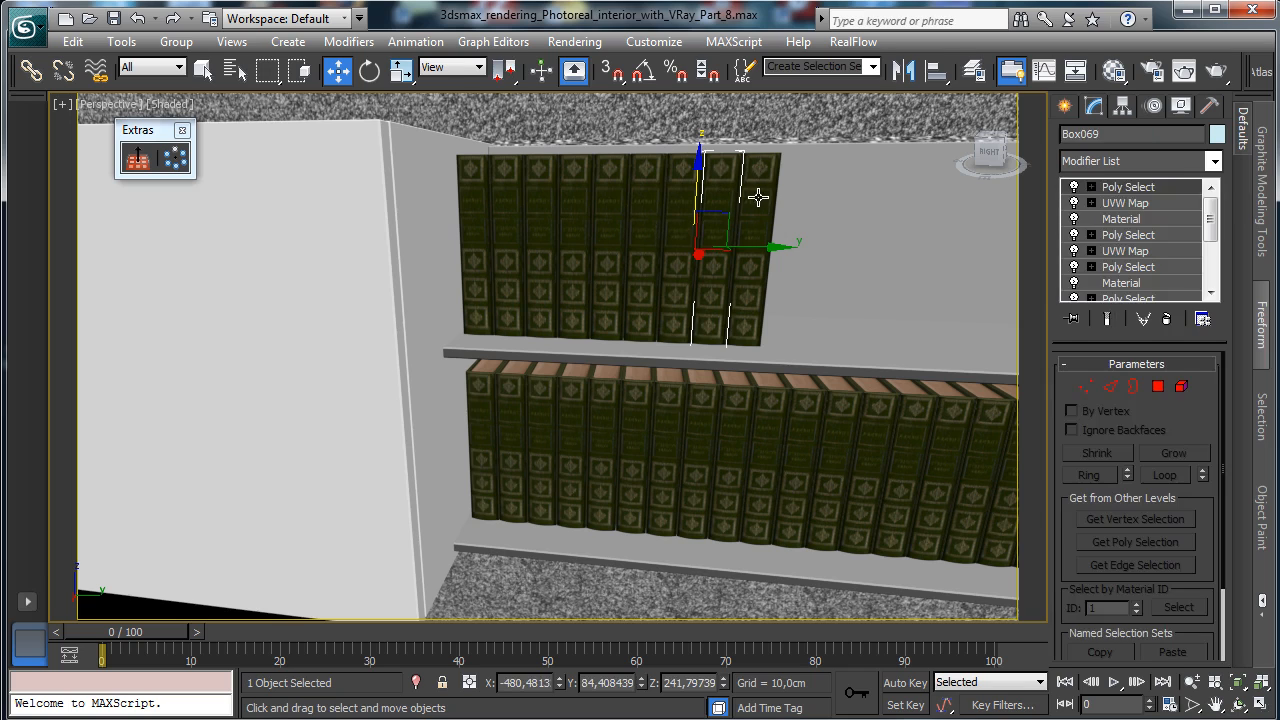
left_click(757, 194, "ctrl")
left_click_drag(773, 247, 890, 250)
key("ctrl+z")
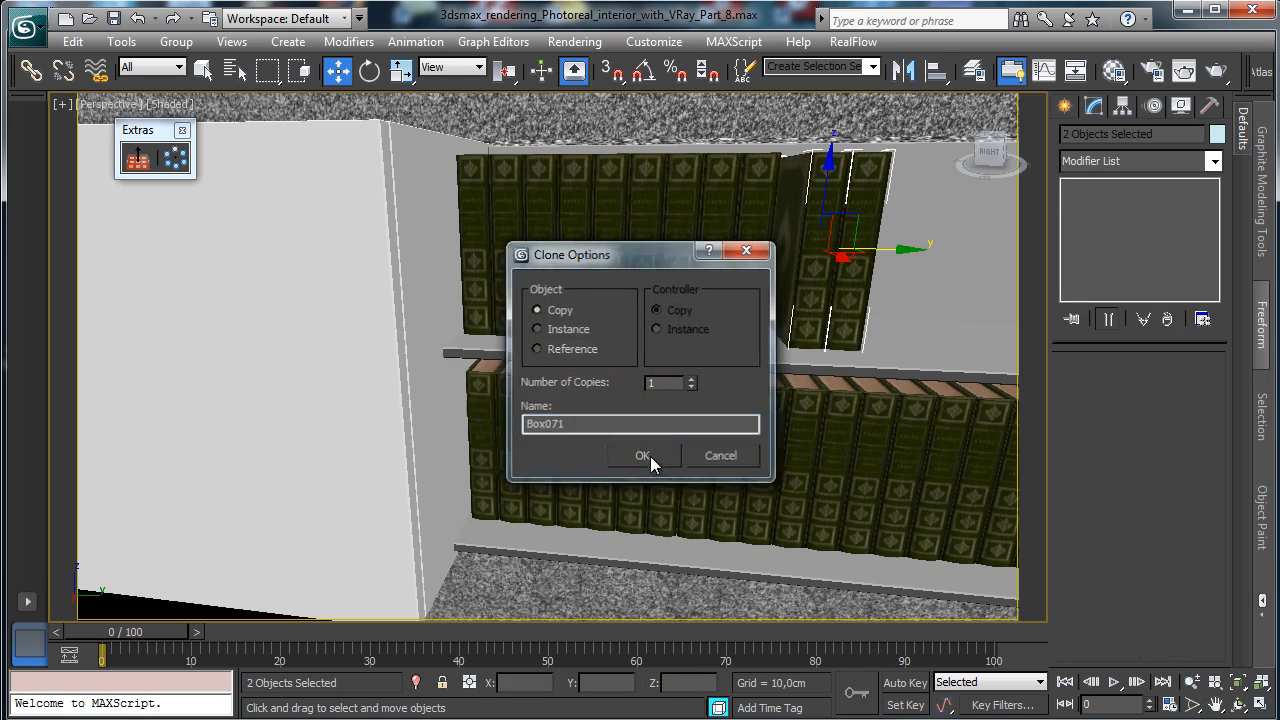
left_click(642, 456)
Tilt the copied pair of books toward the upper row and move it to lean against the last upright book.
left_click(369, 70)
left_click_drag(804, 181, 787, 192)
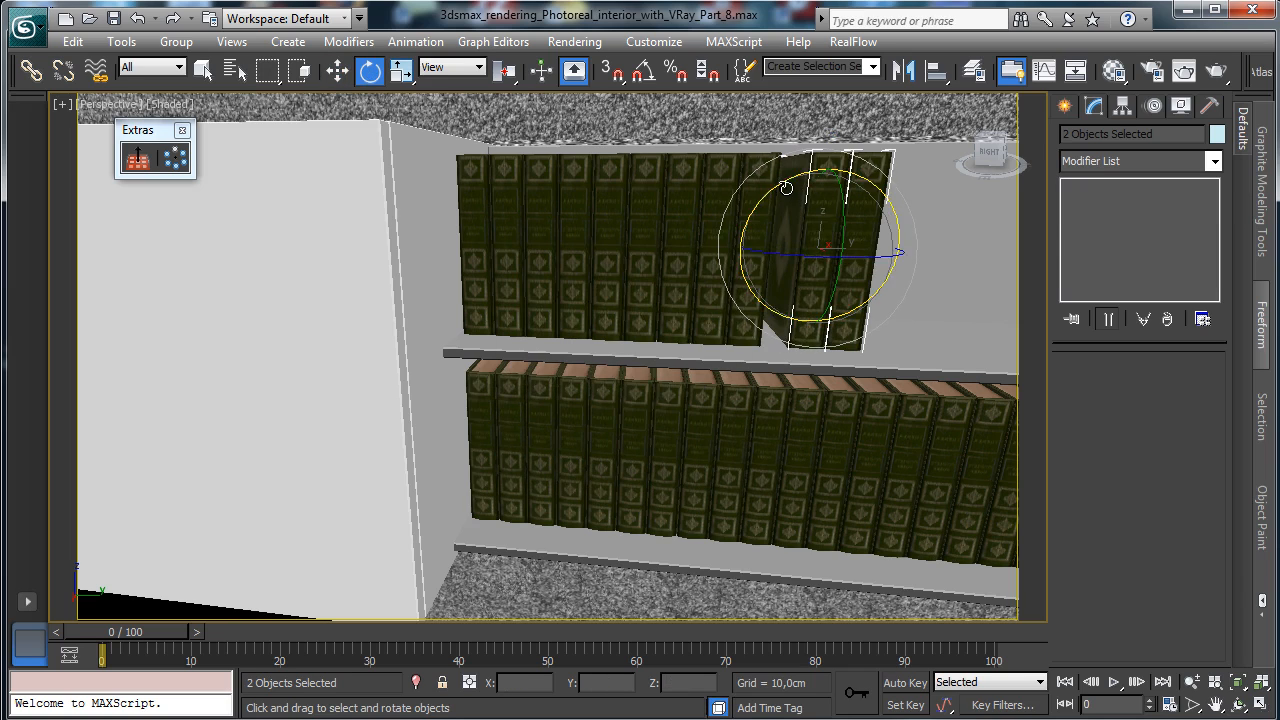
left_click_drag(757, 304, 771, 328)
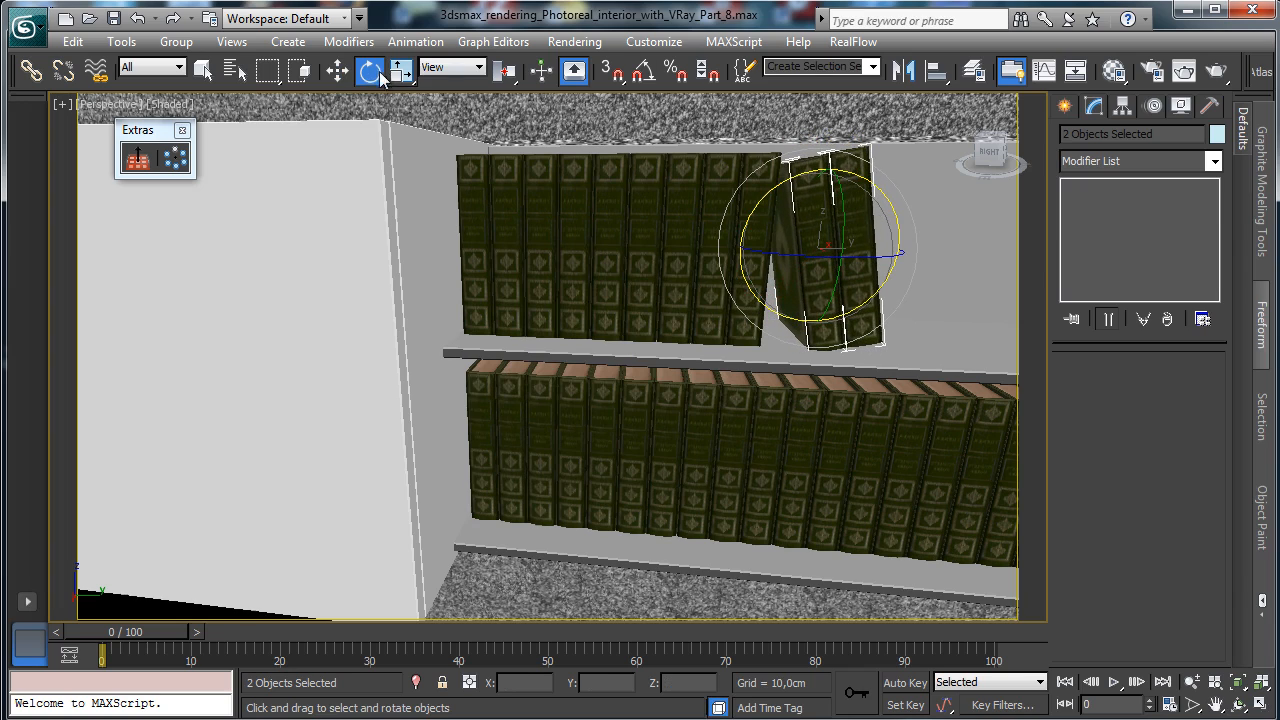
left_click(337, 69)
mouse_move(824, 194)
left_mouse_down()
mouse_move(828, 179)
mouse_move(829, 191)
left_mouse_up()
left_click_drag(880, 238, 870, 239)
Lower the outer leaning book on the upper shelf to rest on the shelf board beside the inner one.
left_click(1238, 682)
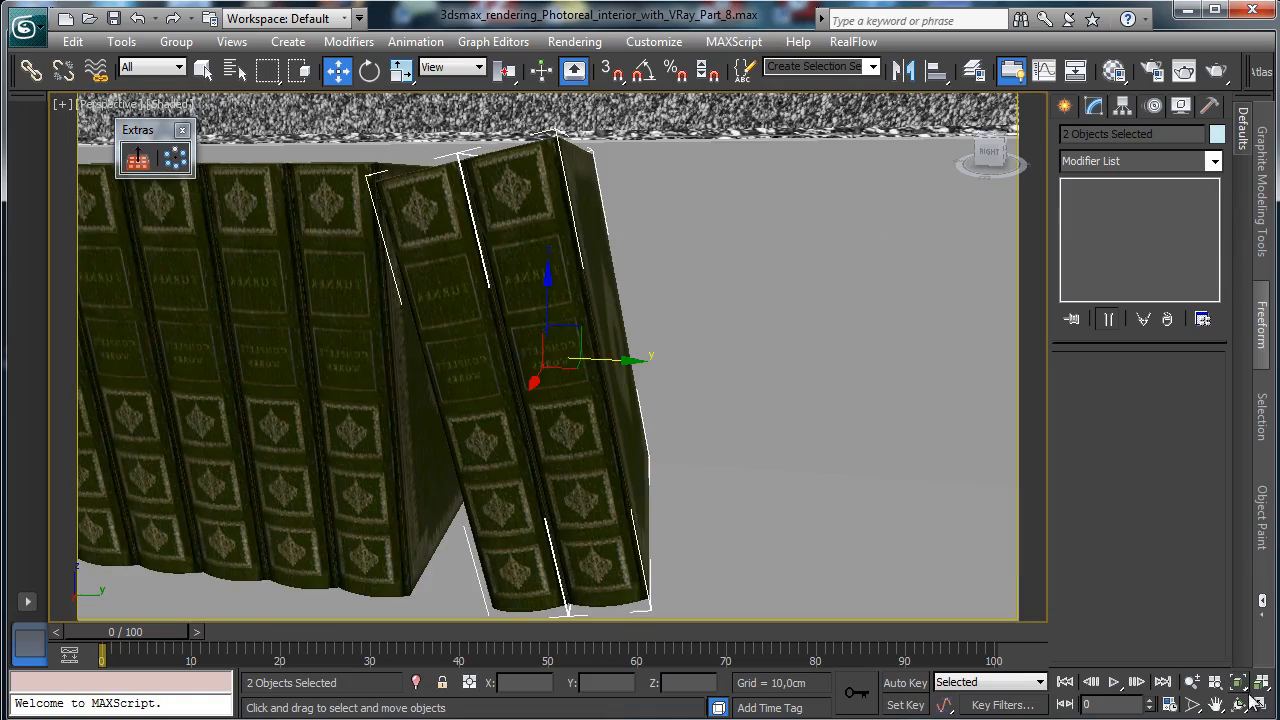
left_click(1238, 704)
left_click_drag(520, 357, 595, 287)
key("w")
left_click(649, 325)
left_click(1238, 700)
key("w")
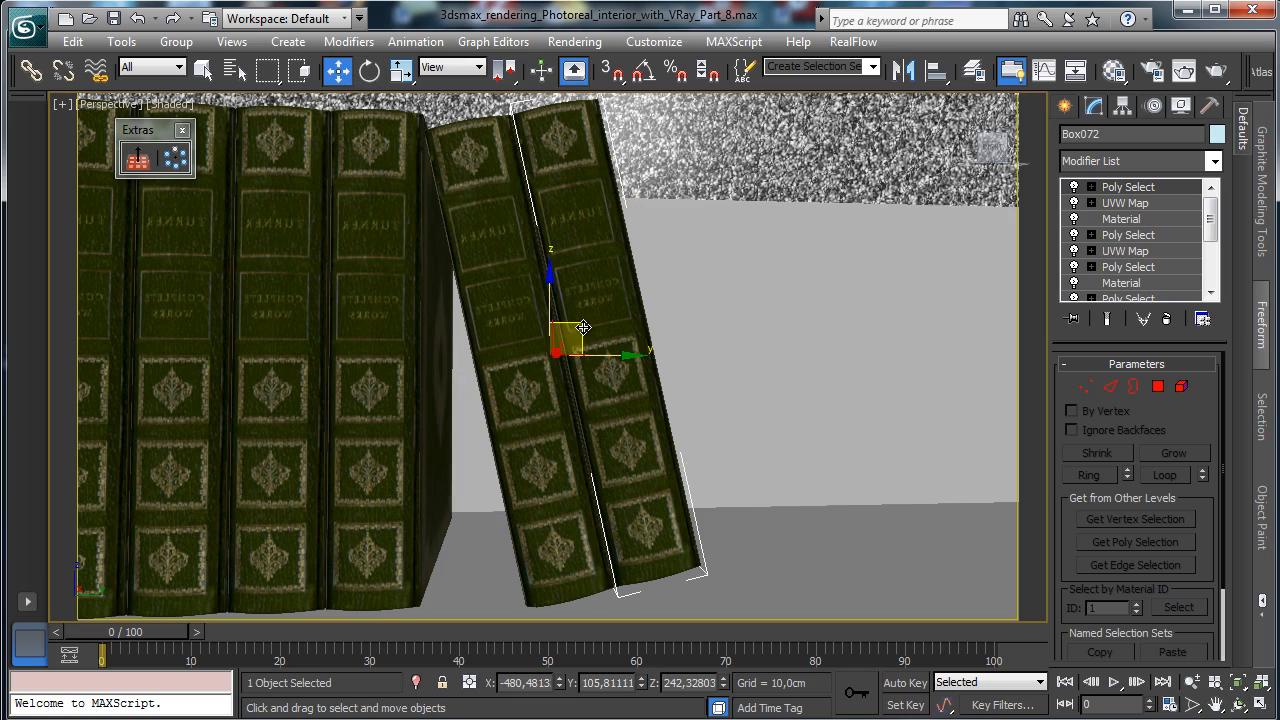
left_click_drag(589, 336, 586, 342)
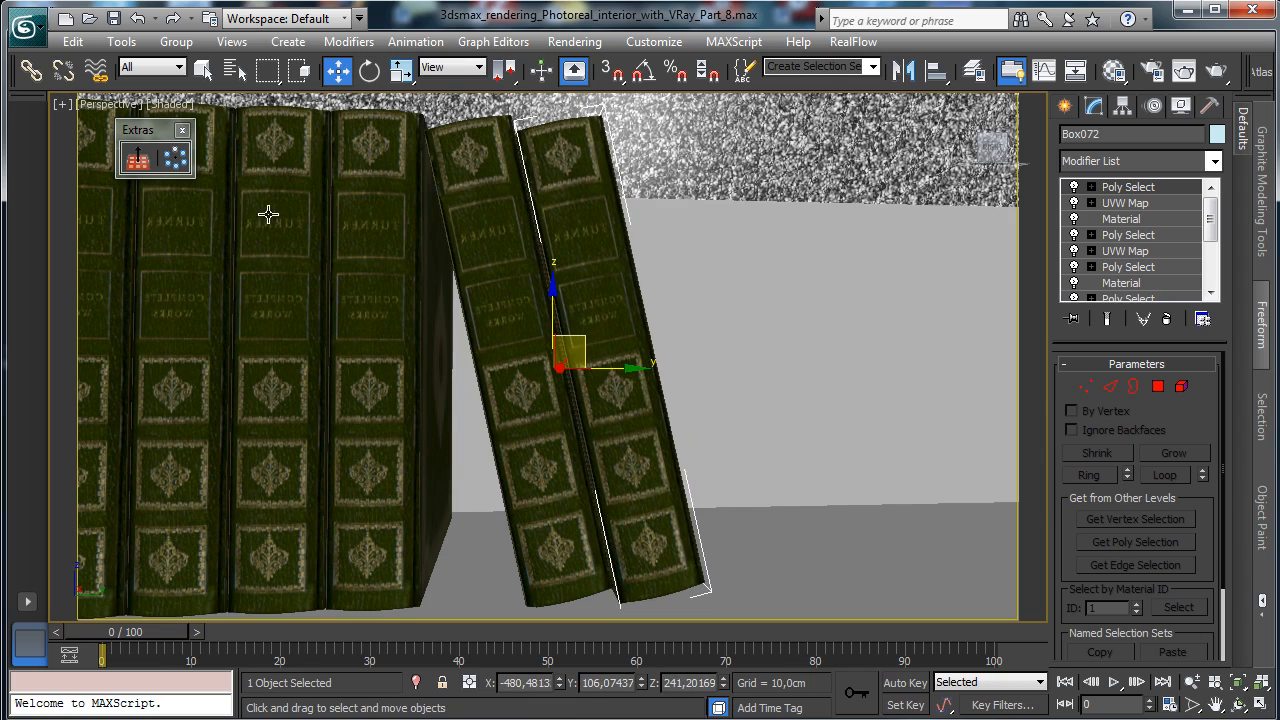
Review the book arrangement on both wall unit shelves from a wider view.
left_click(115, 112)
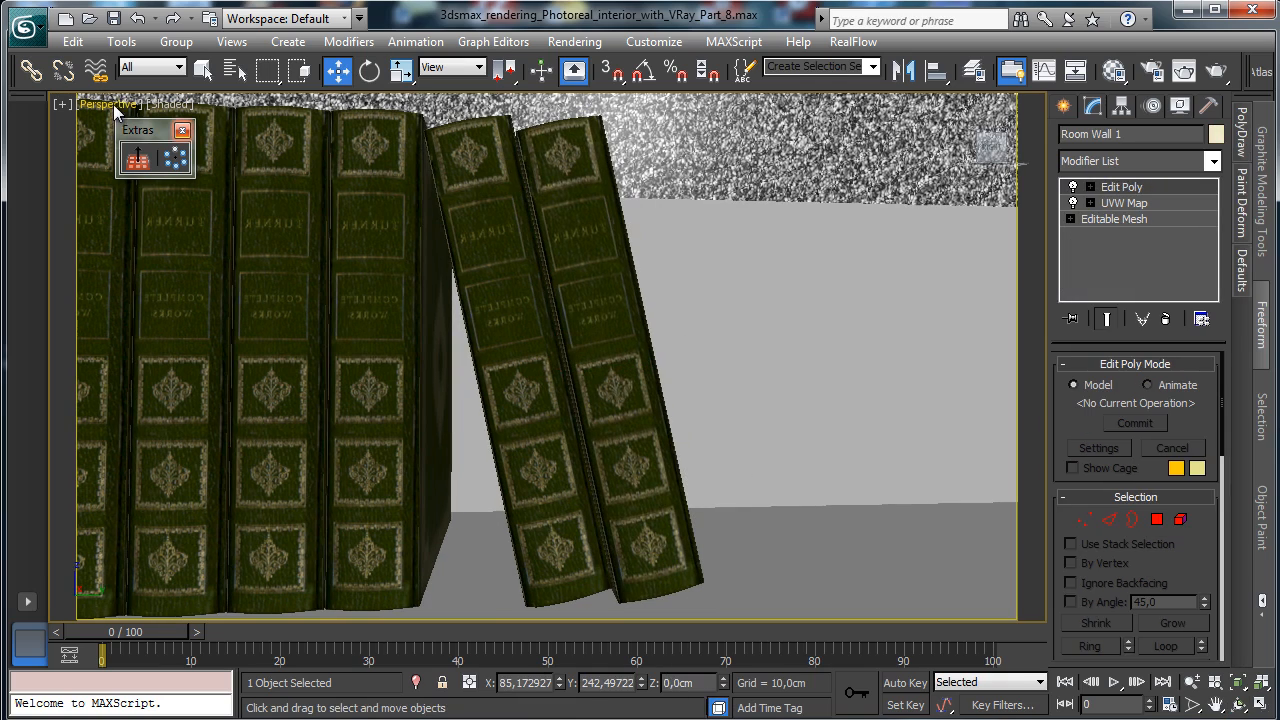
left_click(1192, 682)
left_click_drag(672, 300, 680, 545)
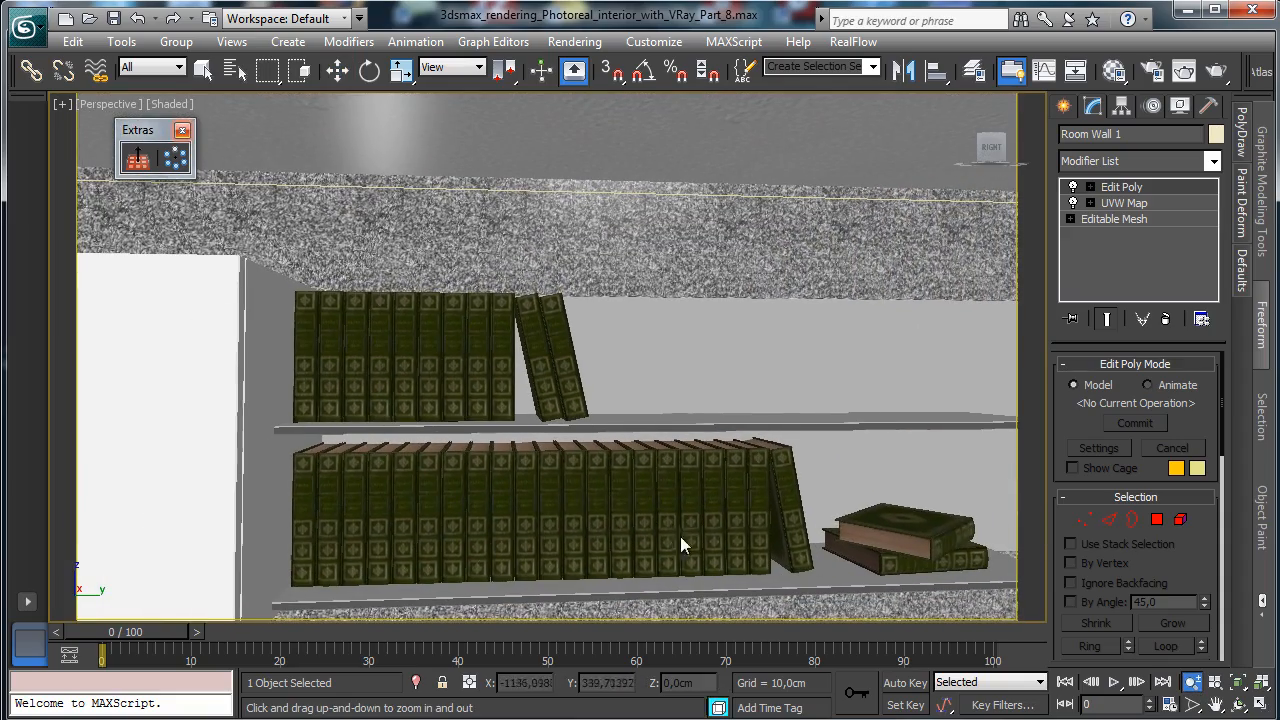
left_click(1236, 704)
left_click_drag(524, 441, 546, 423)
left_click(203, 69)
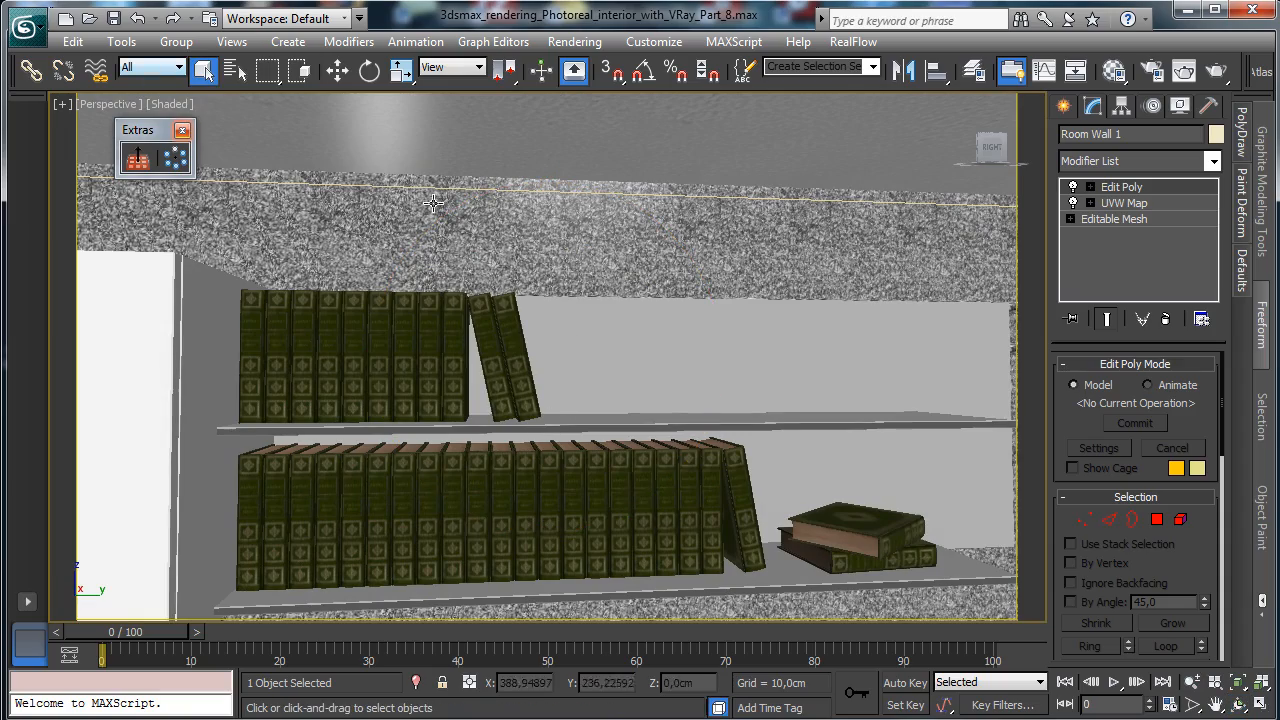
left_click(1191, 681)
left_click_drag(689, 398, 1050, 544)
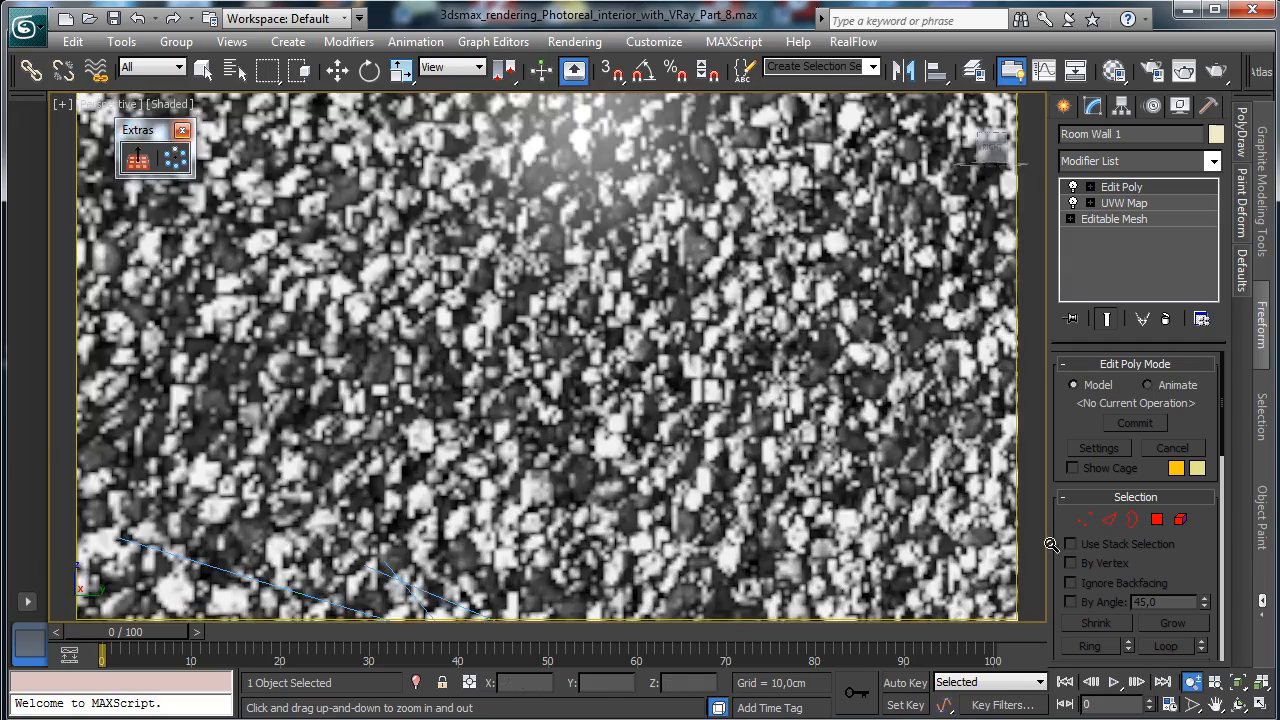
left_click_drag(750, 429, 730, 372)
left_click(1238, 707)
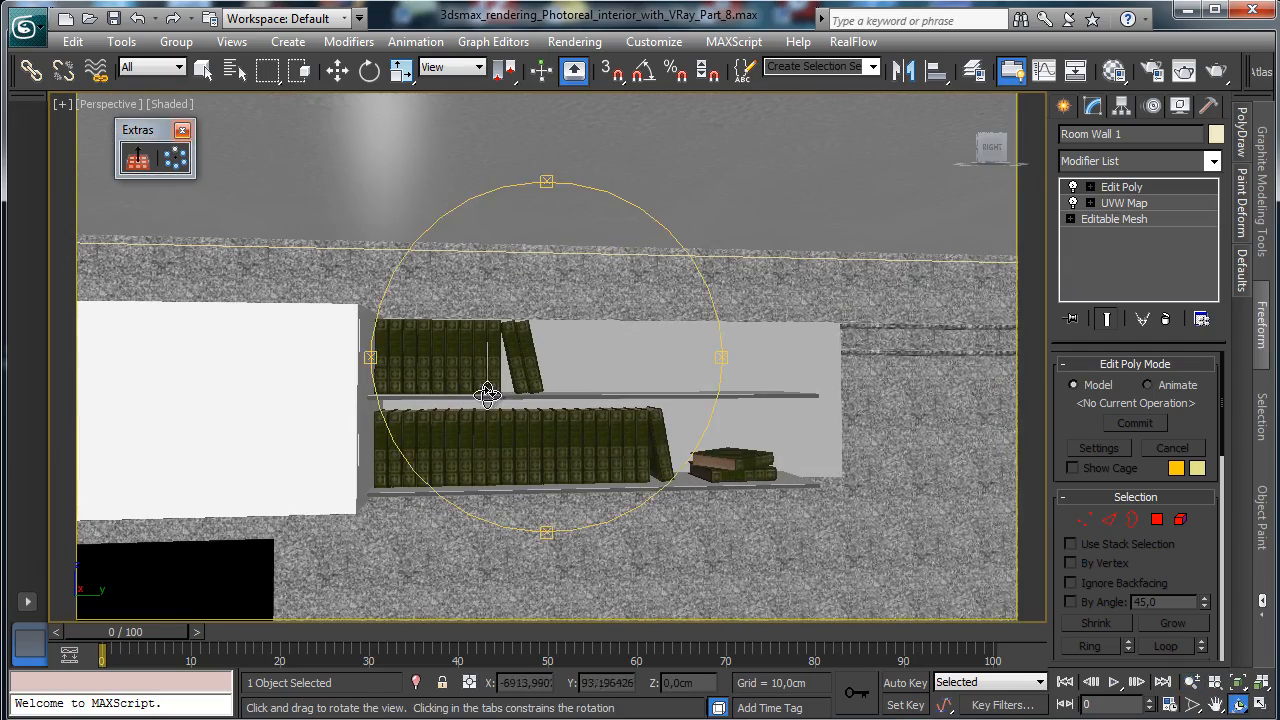
left_click_drag(490, 390, 478, 461)
Look through VRayPhysicalCamera001, 002, 003 and 004 in turn to check how the room is framed.
left_click(100, 105)
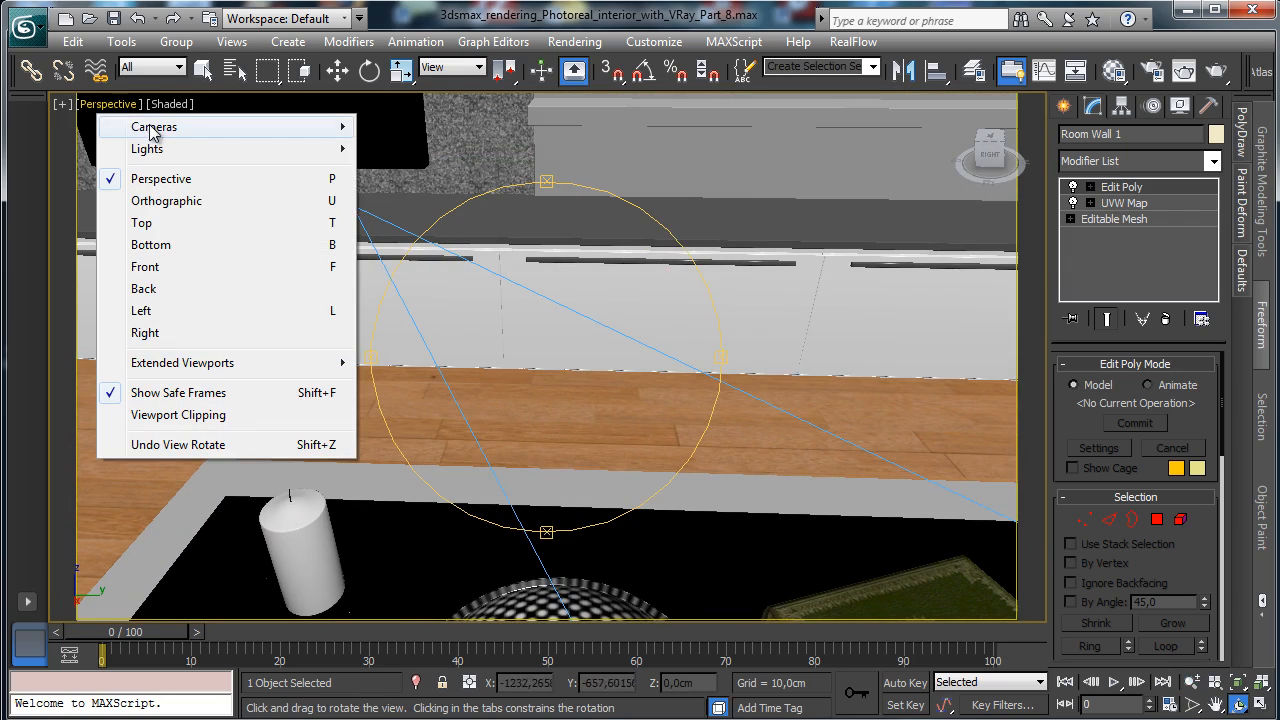
mouse_move(200, 126)
left_click(470, 127)
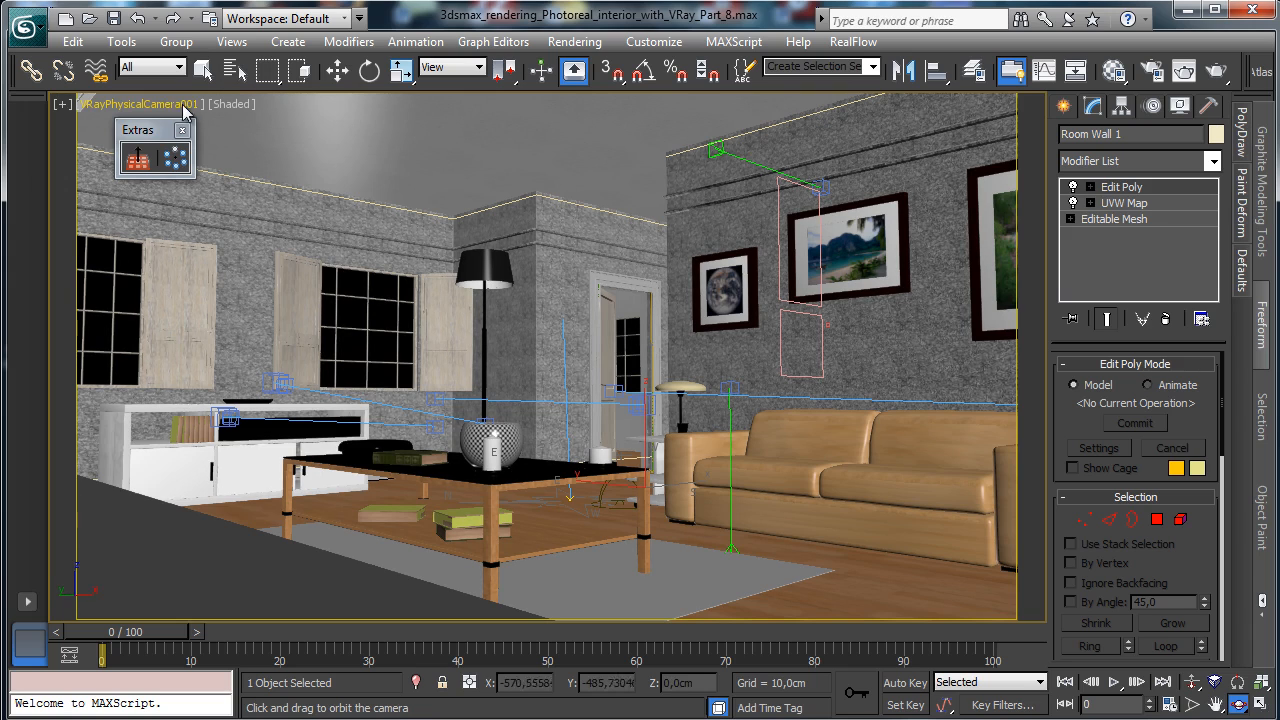
left_click(184, 107)
mouse_move(286, 126)
left_click(457, 143)
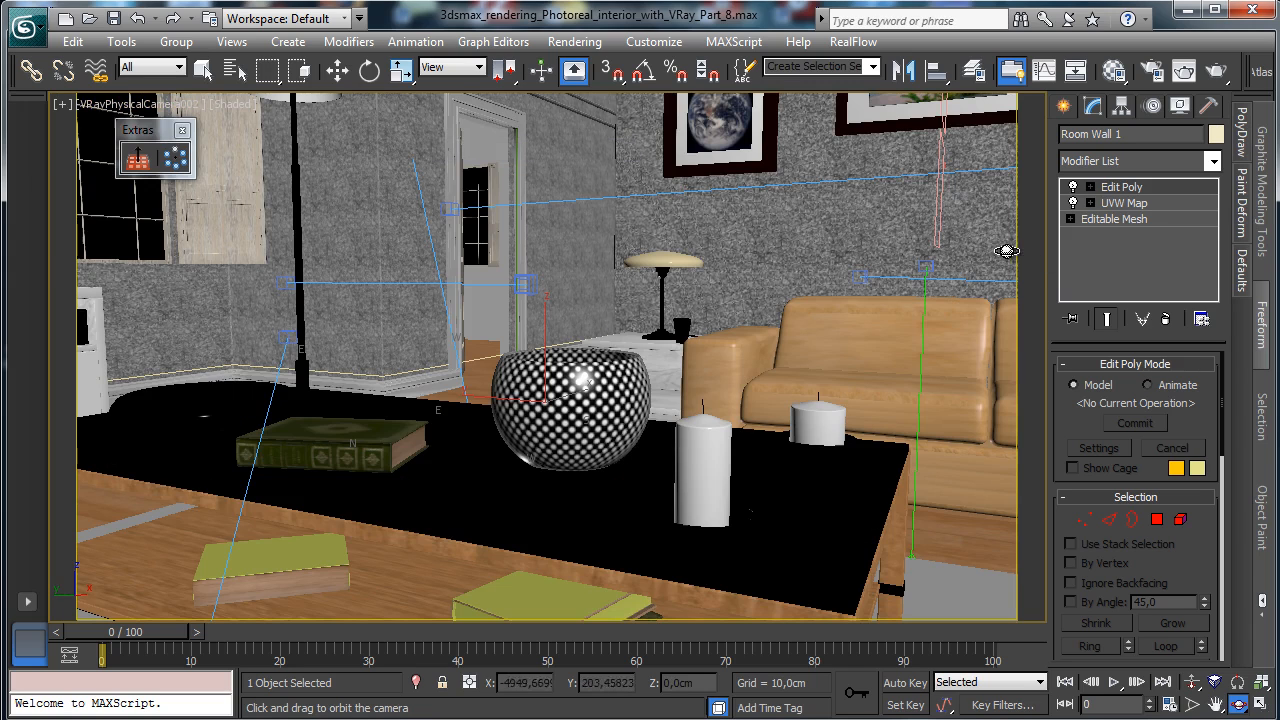
left_click(110, 104)
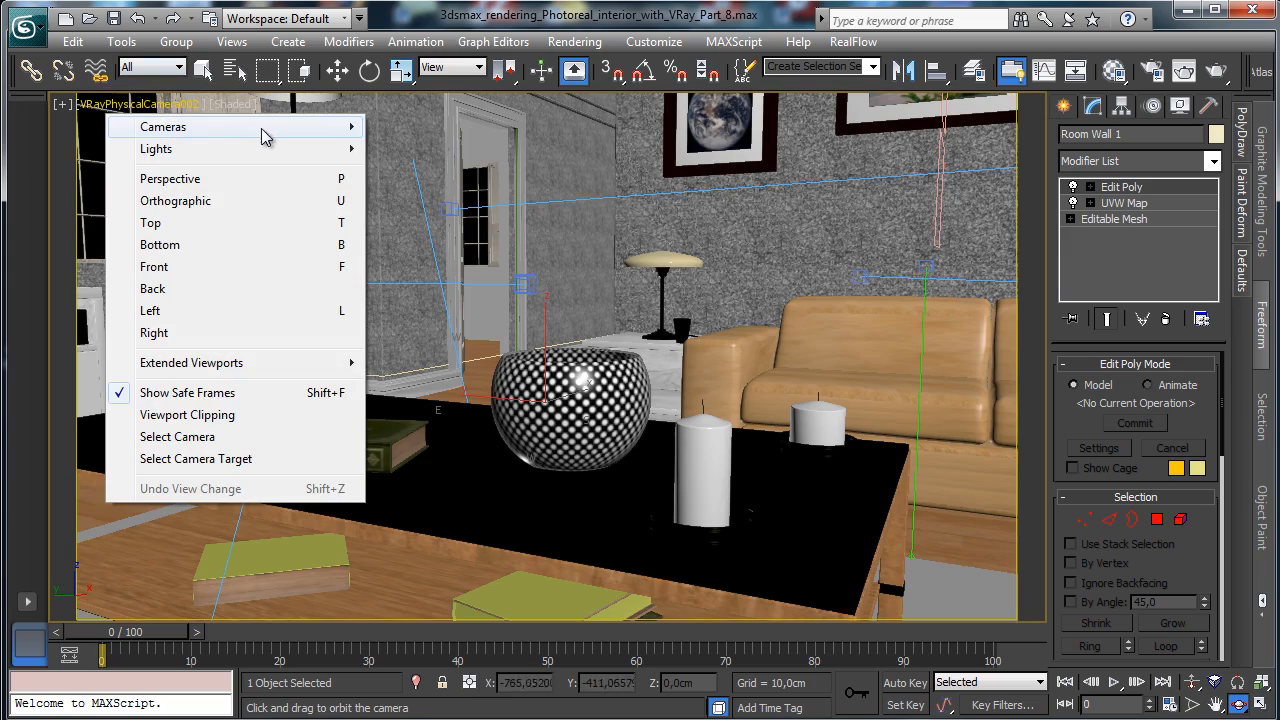
mouse_move(260, 129)
left_click(466, 170)
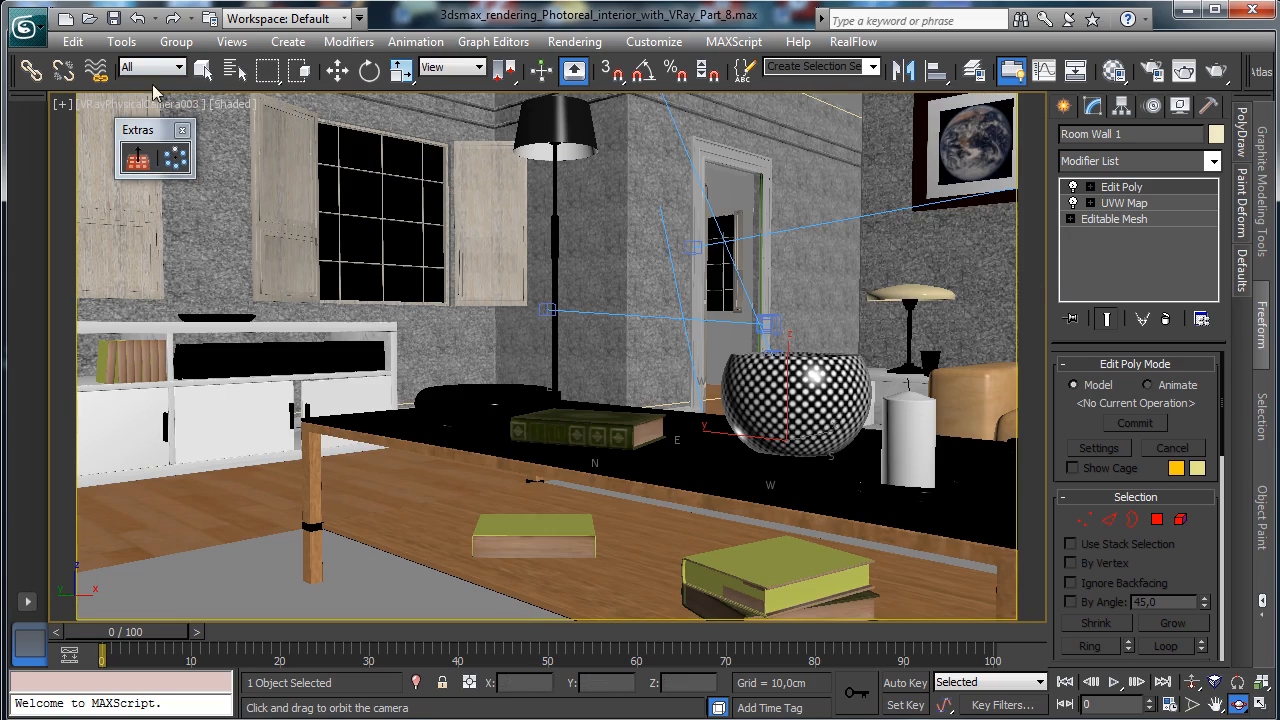
left_click(127, 107)
mouse_move(268, 130)
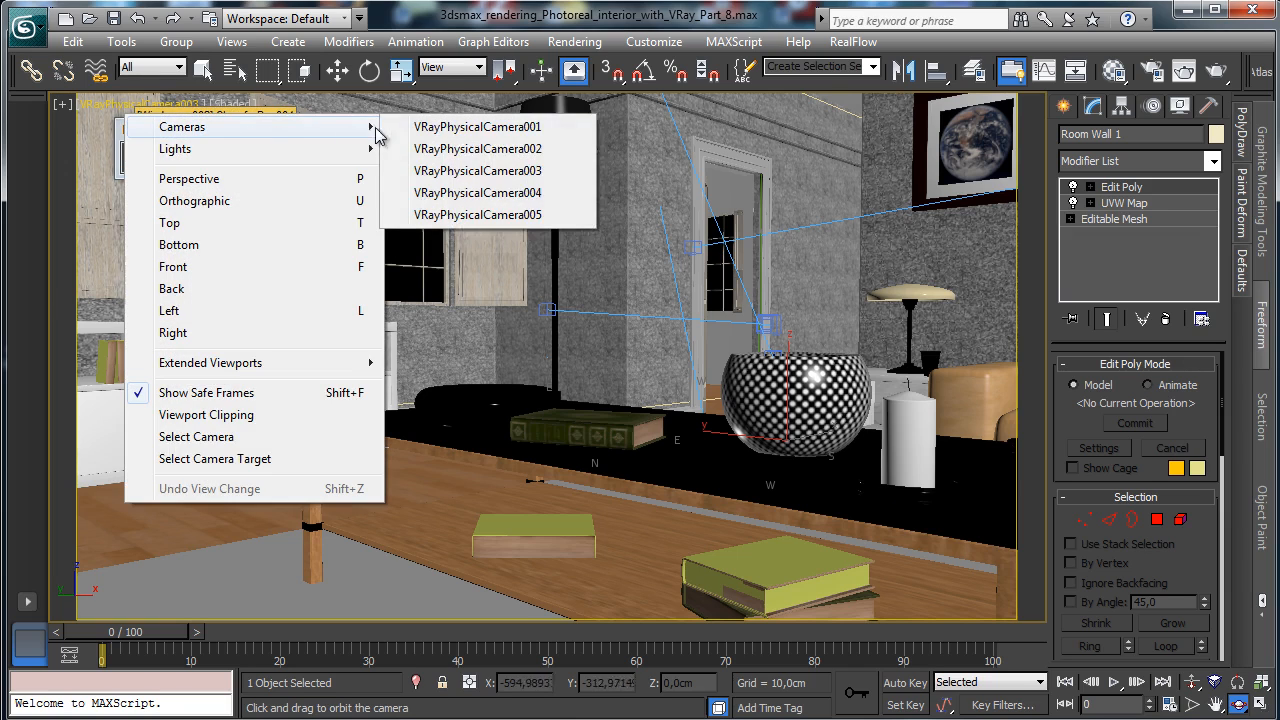
left_click(516, 193)
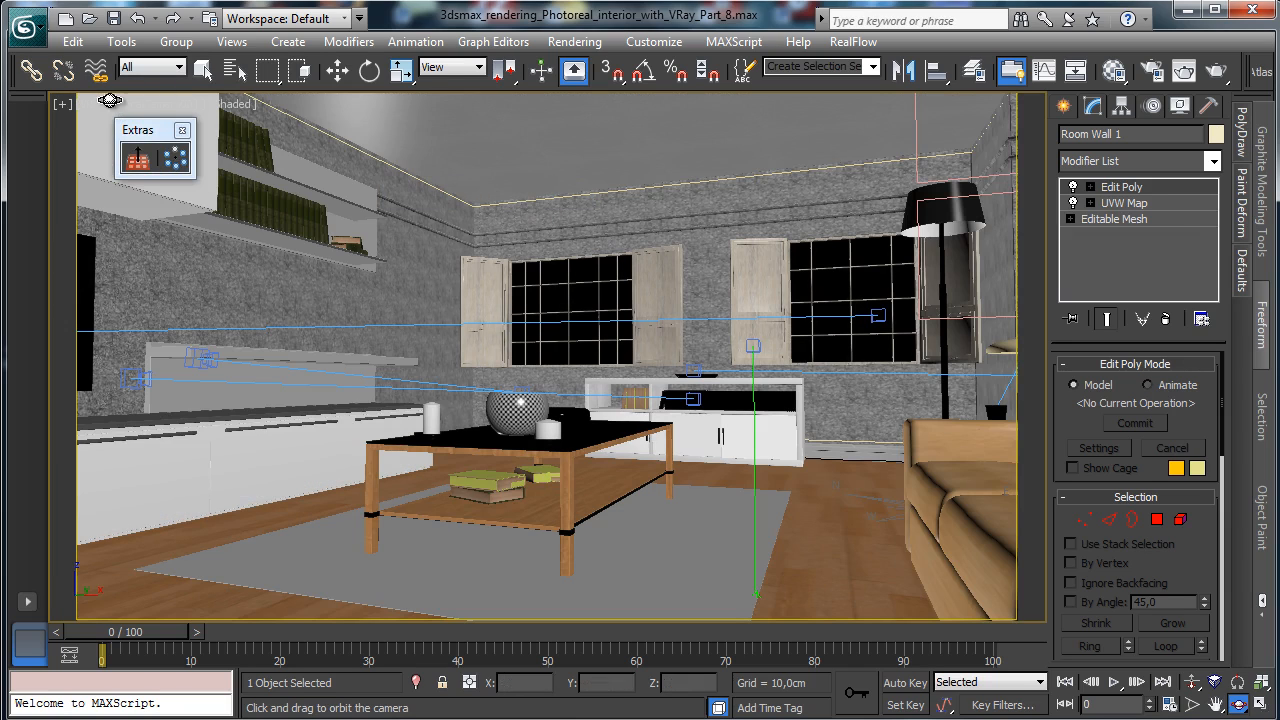
Return to a Perspective view, orbit around the coffee table and select the white vase beside the sofa.
left_click(112, 103)
left_click(180, 181)
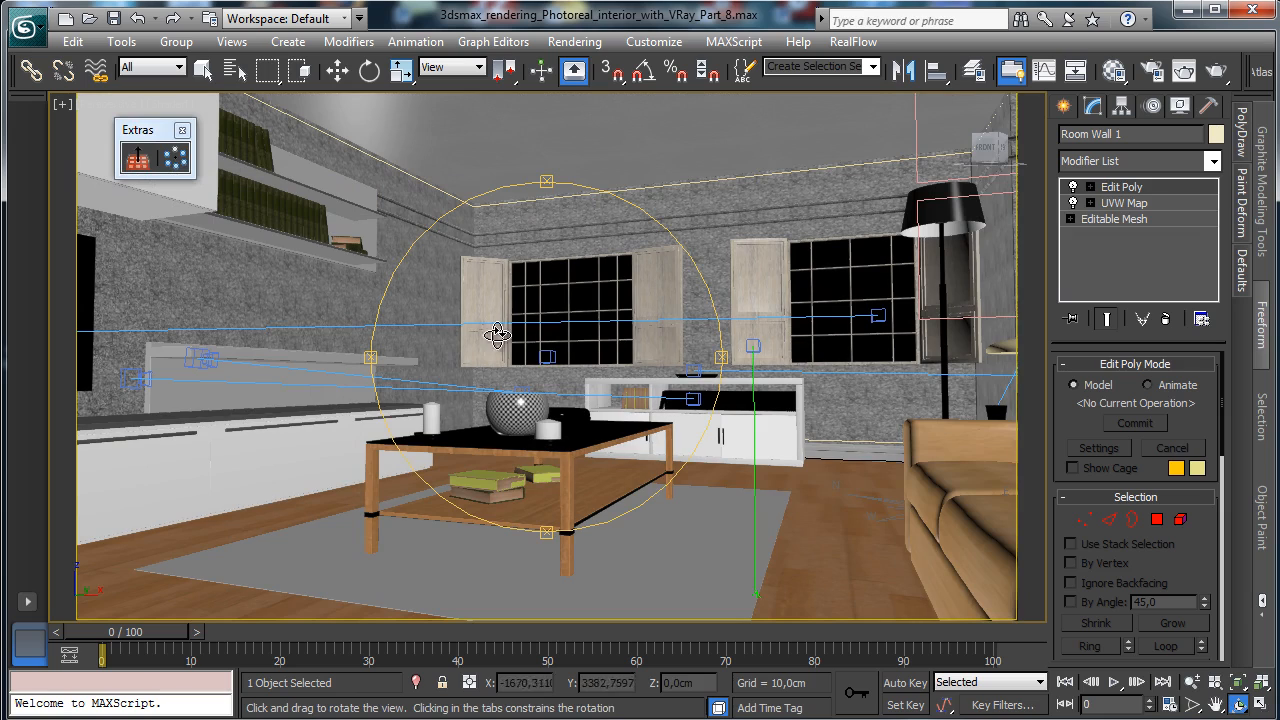
left_click(203, 69)
left_click(485, 441)
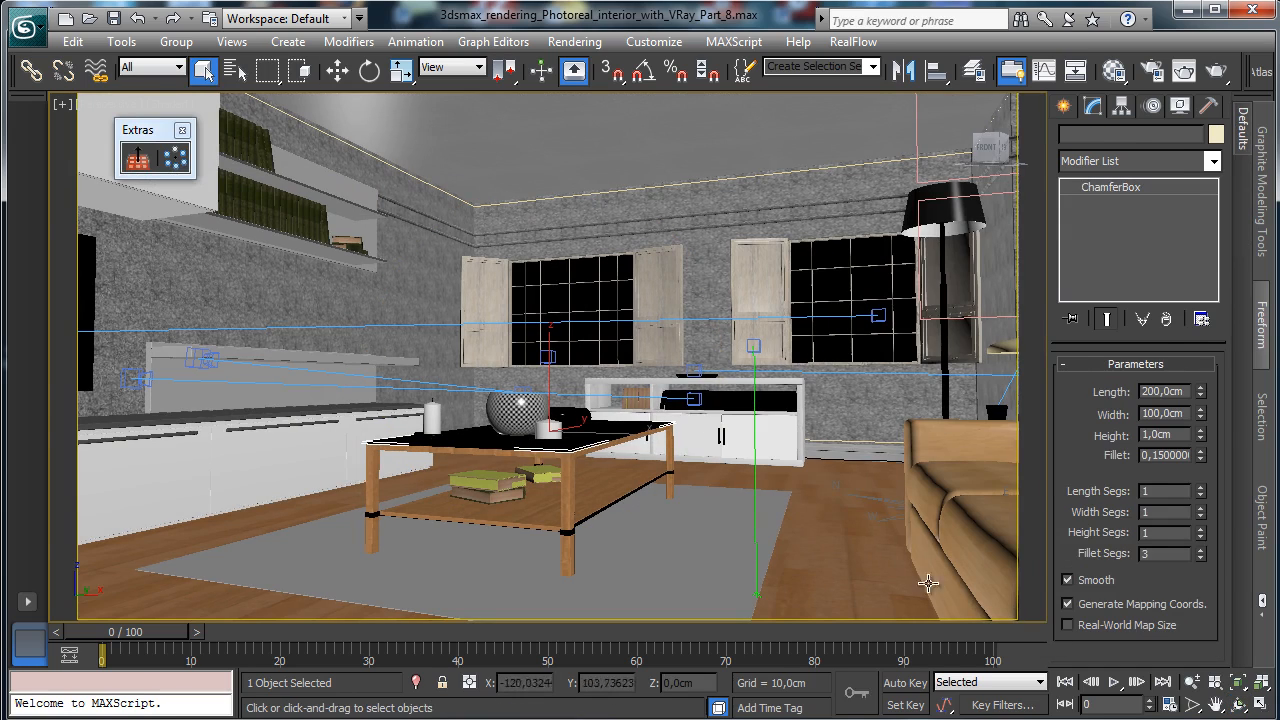
left_click(1239, 705)
mouse_move(596, 411)
left_mouse_down()
mouse_move(729, 446)
mouse_move(930, 455)
left_mouse_up()
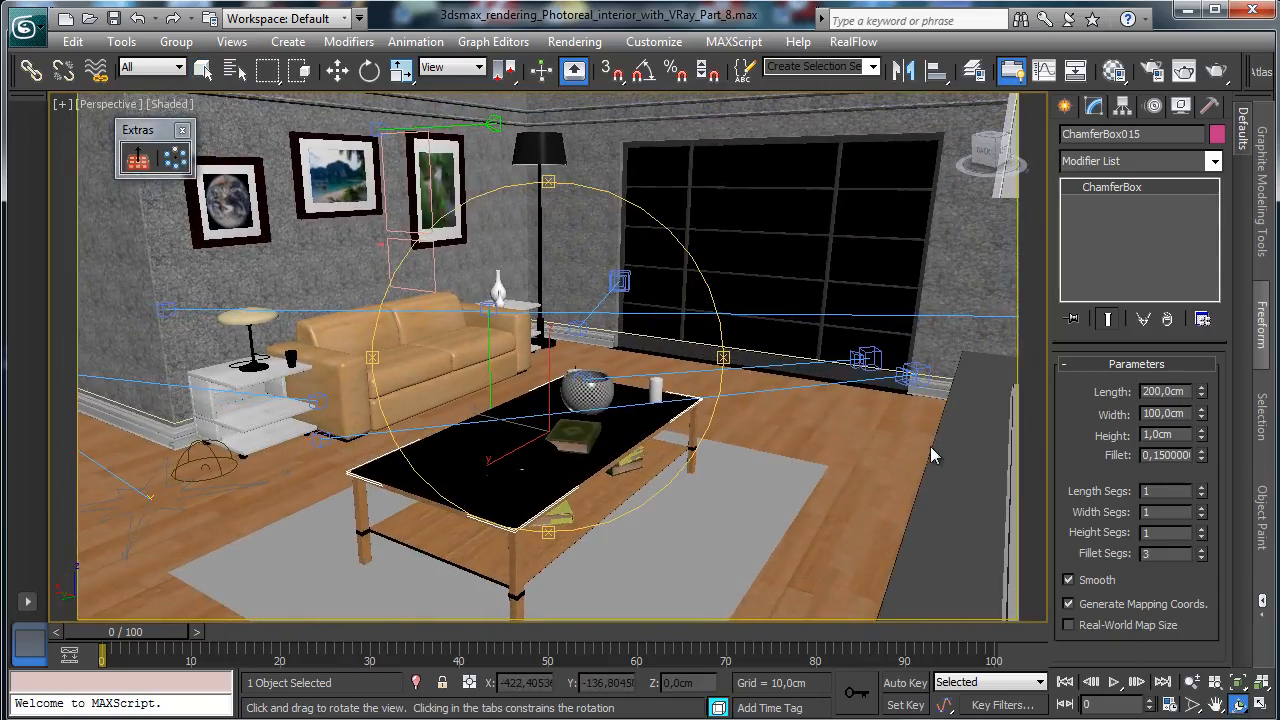
left_click(205, 68)
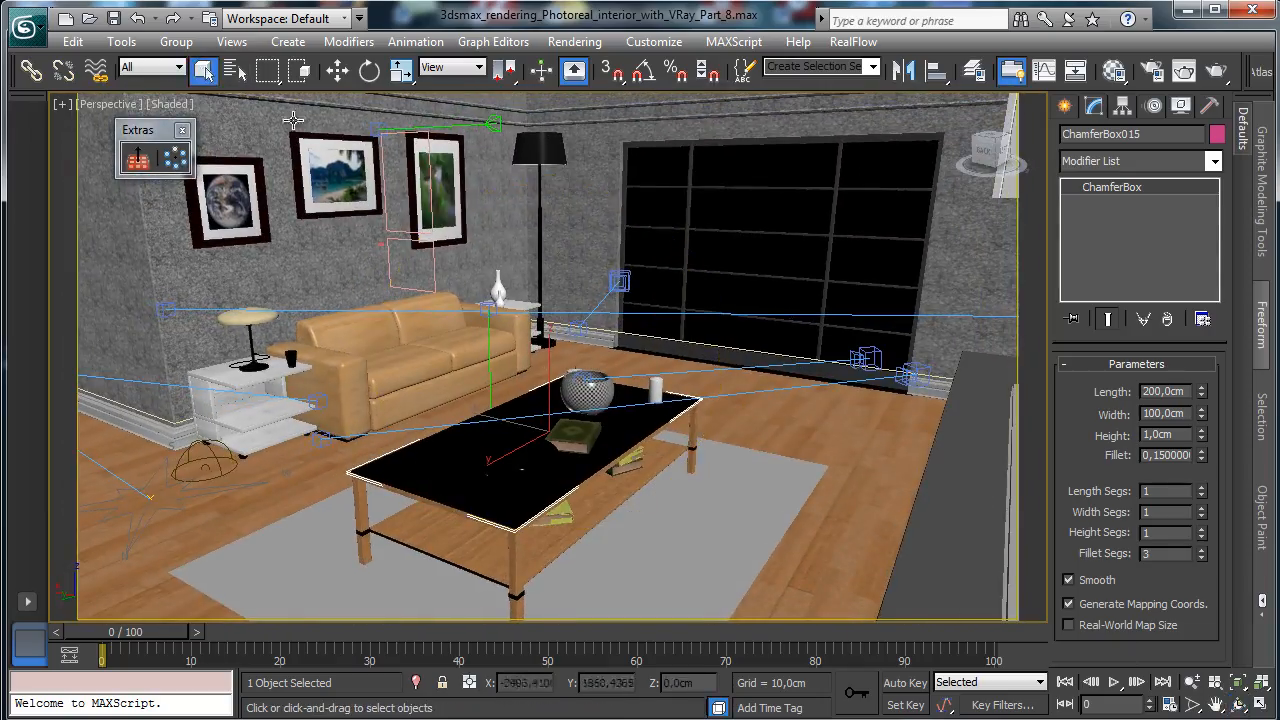
left_click(497, 281)
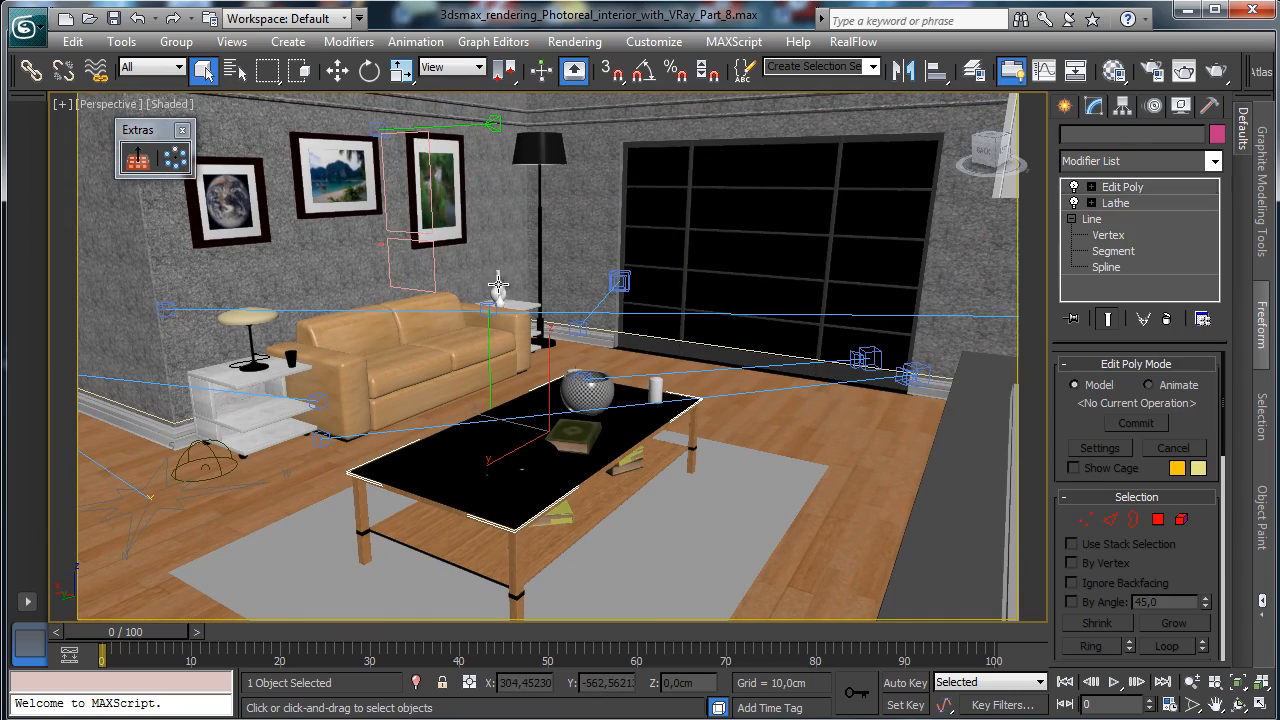
Clone the white vase as a Copy and move the copy across the room to beside the coffee table.
left_click(73, 41)
left_click(108, 192)
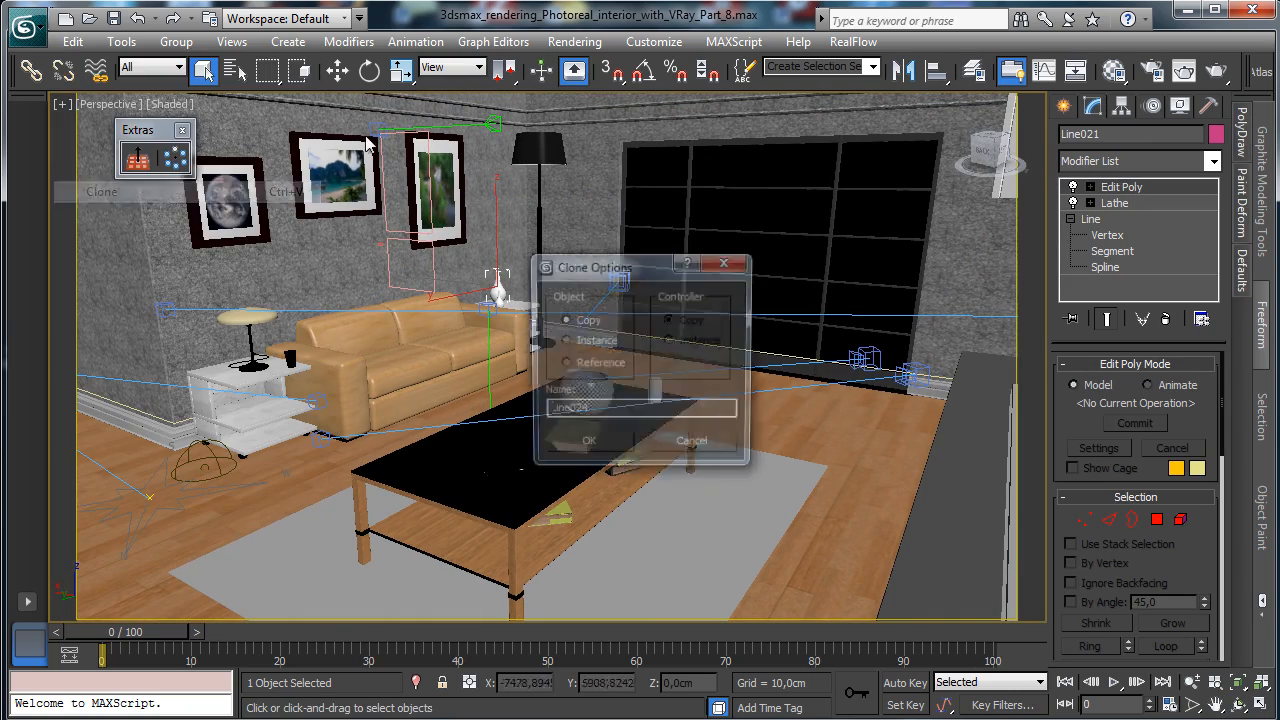
left_click(588, 447)
key("w")
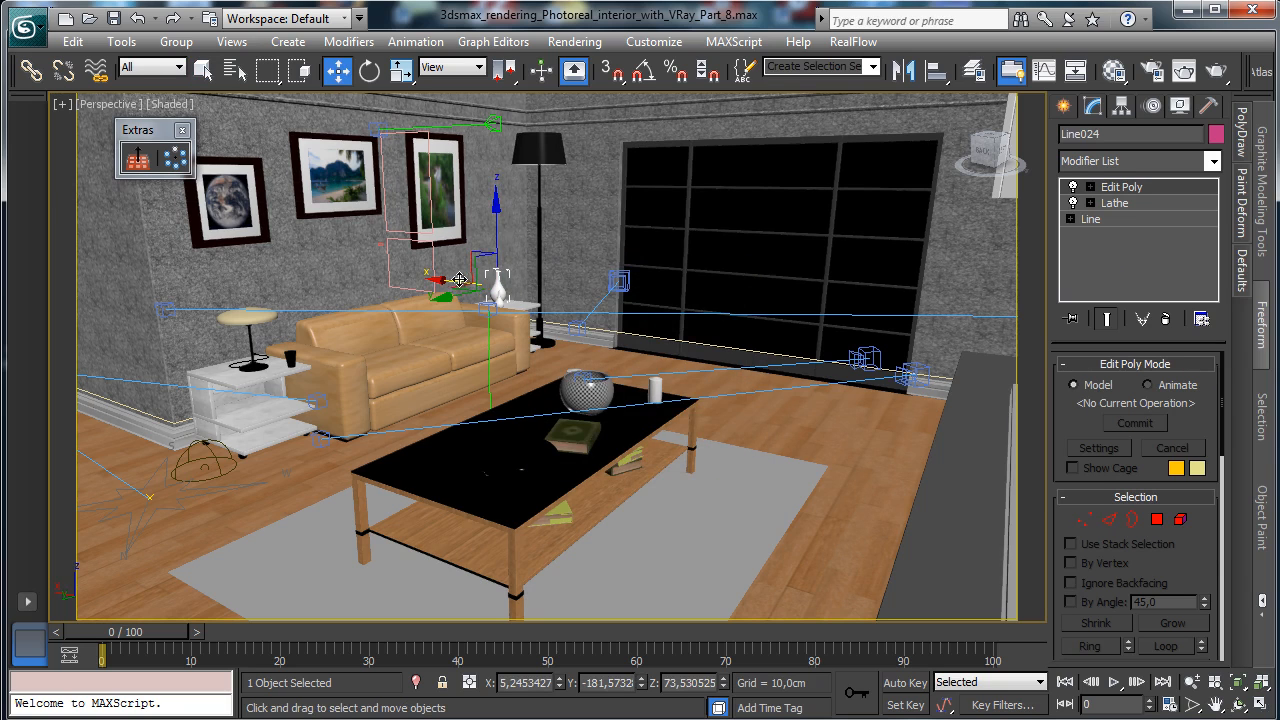
mouse_move(458, 280)
left_mouse_down()
mouse_move(875, 345)
mouse_move(897, 375)
mouse_move(768, 518)
left_mouse_up()
Use the VRayPhysicalCamera005 viewpoint for the Perspective view and raise the vase copy about 148 cm to the upper shelf level.
left_click(105, 104)
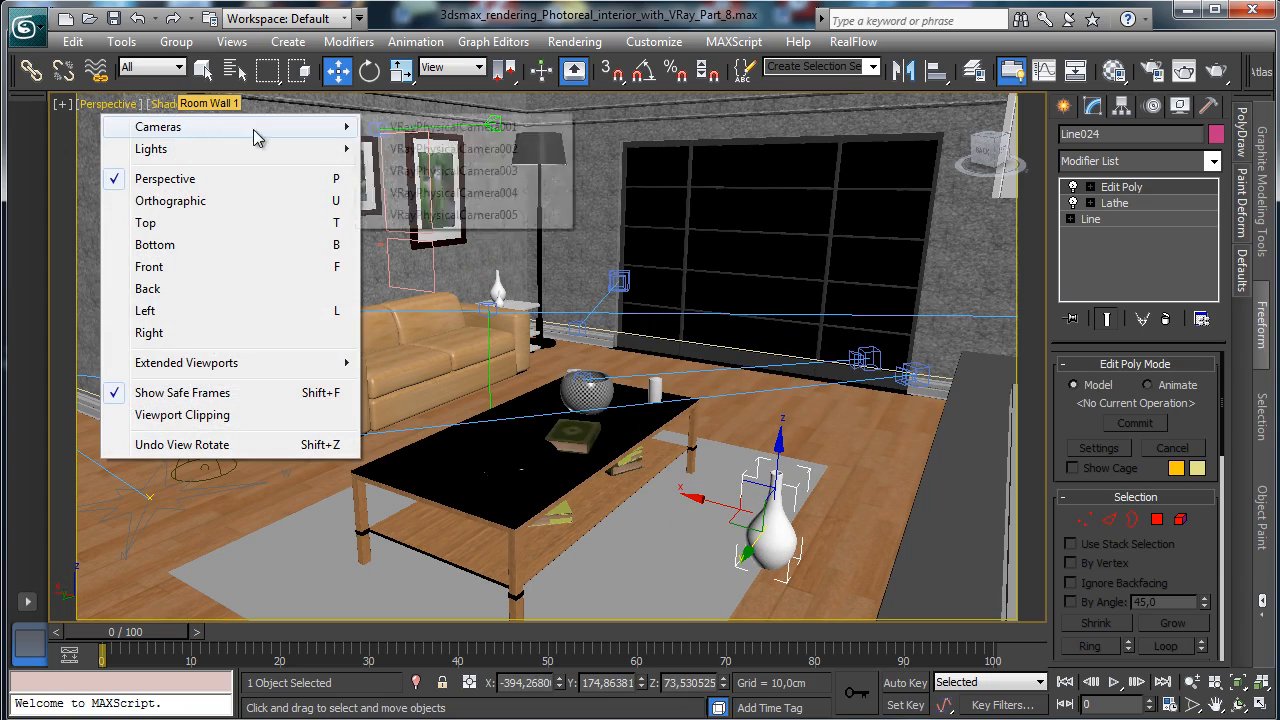
mouse_move(251, 129)
left_click(500, 214)
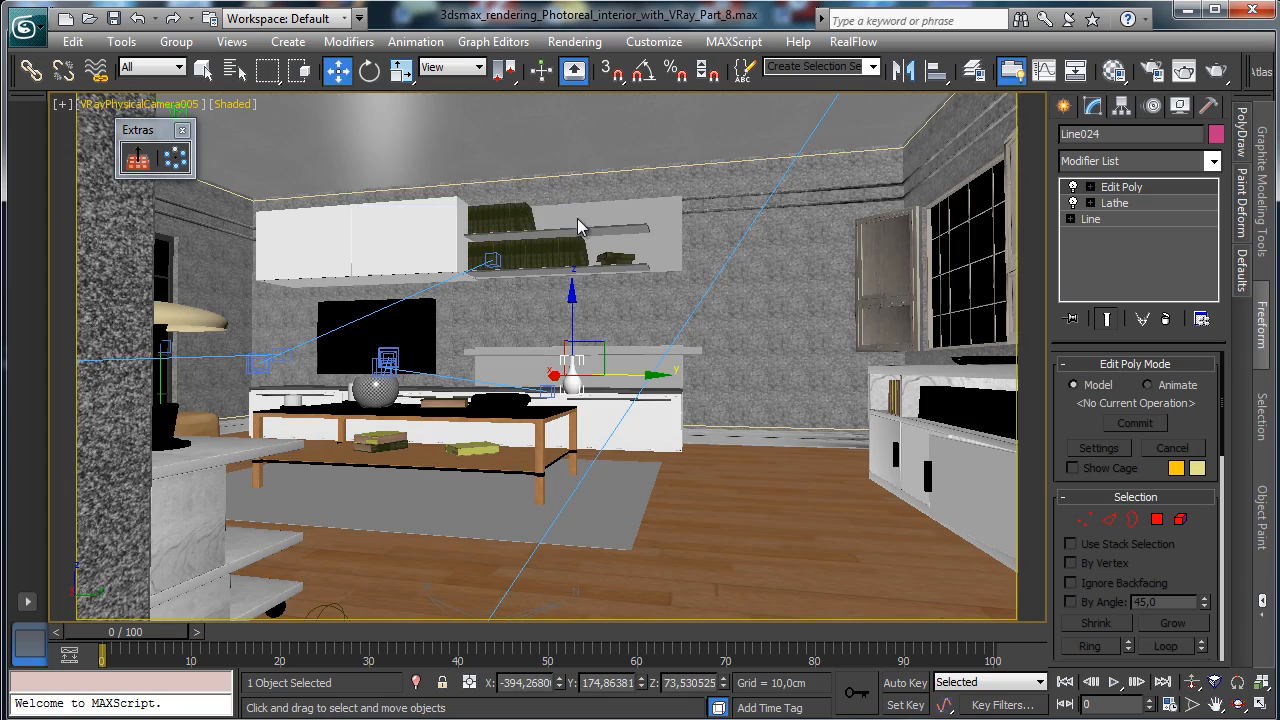
left_click(135, 105)
left_click(212, 178)
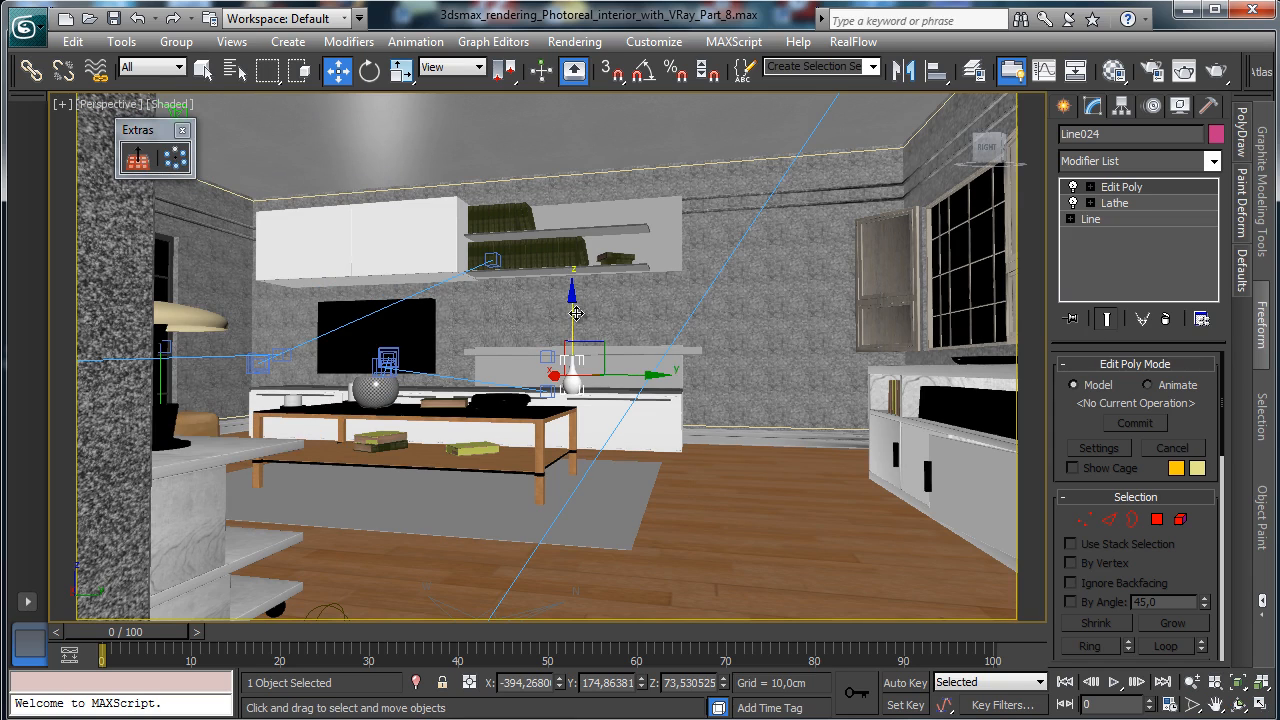
left_click_drag(576, 313, 655, 254)
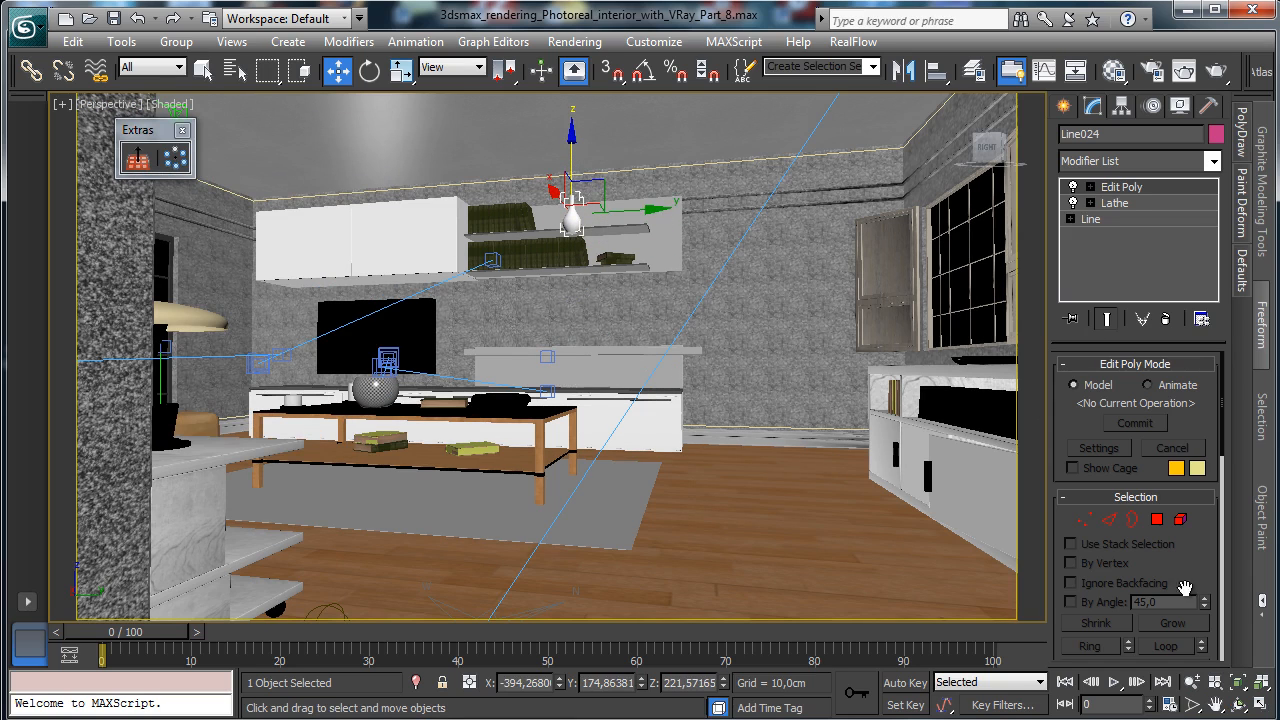
Push the vase copy back toward the wall so it sits within the shelf unit's depth.
left_click(1238, 683)
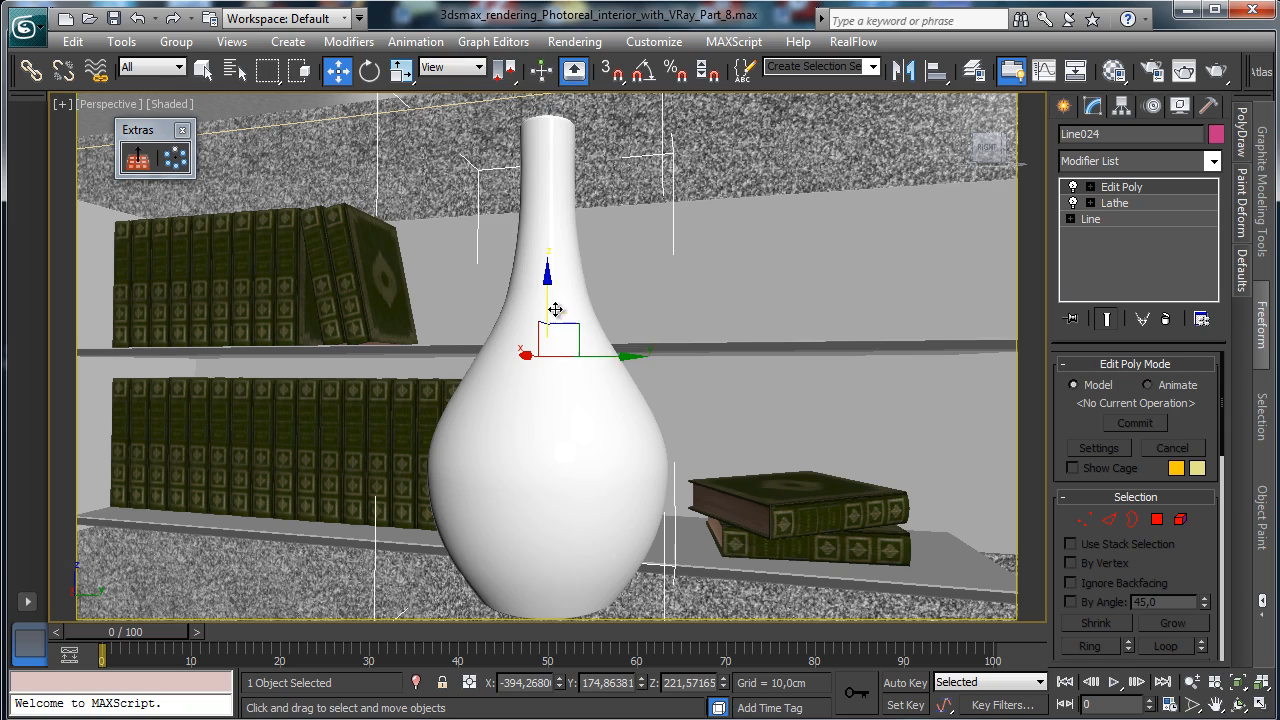
left_click_drag(555, 310, 675, 301)
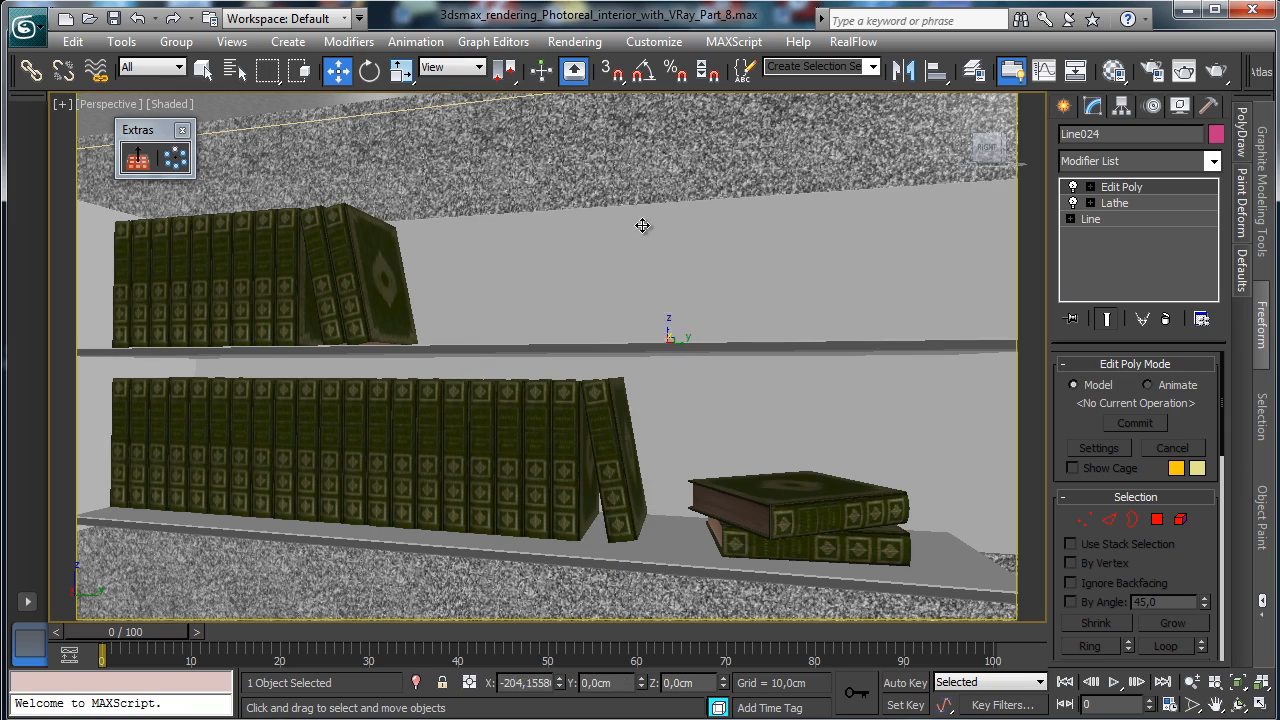
right_click(625, 186)
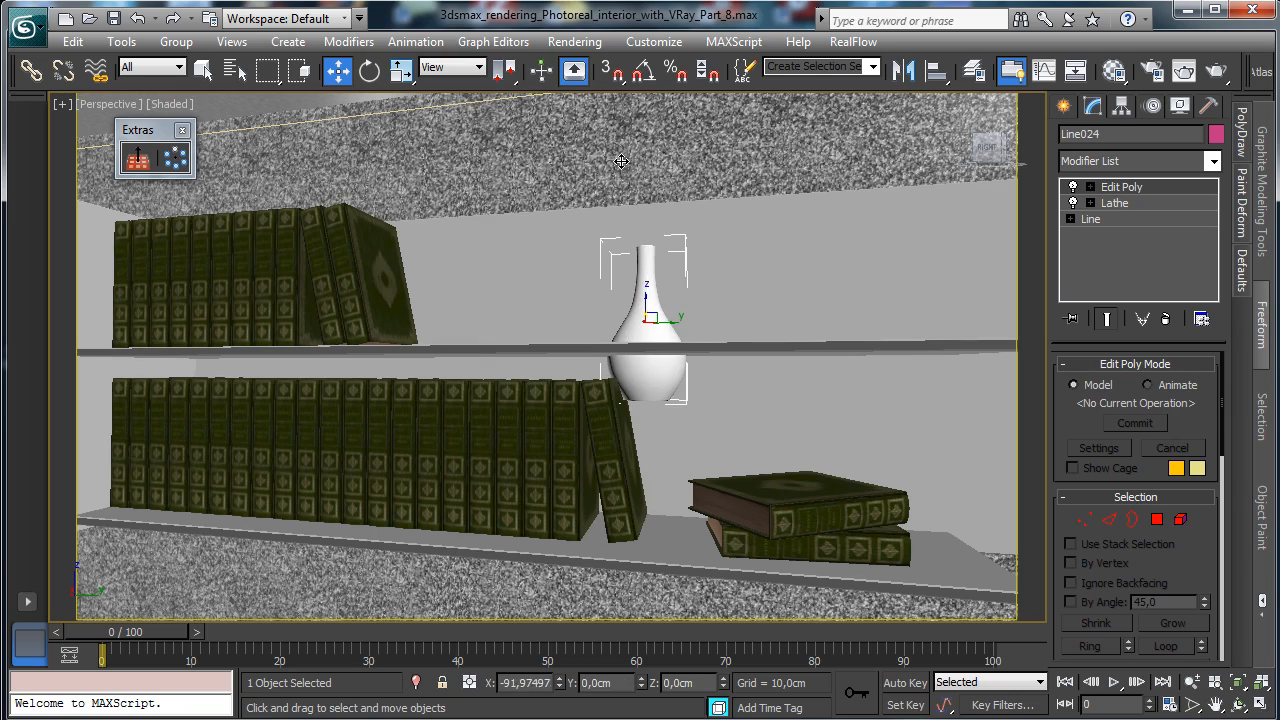
Raise the vase copy about 22 cm so its base stands on the upper shelf board.
left_click(1237, 682)
left_click(1238, 705)
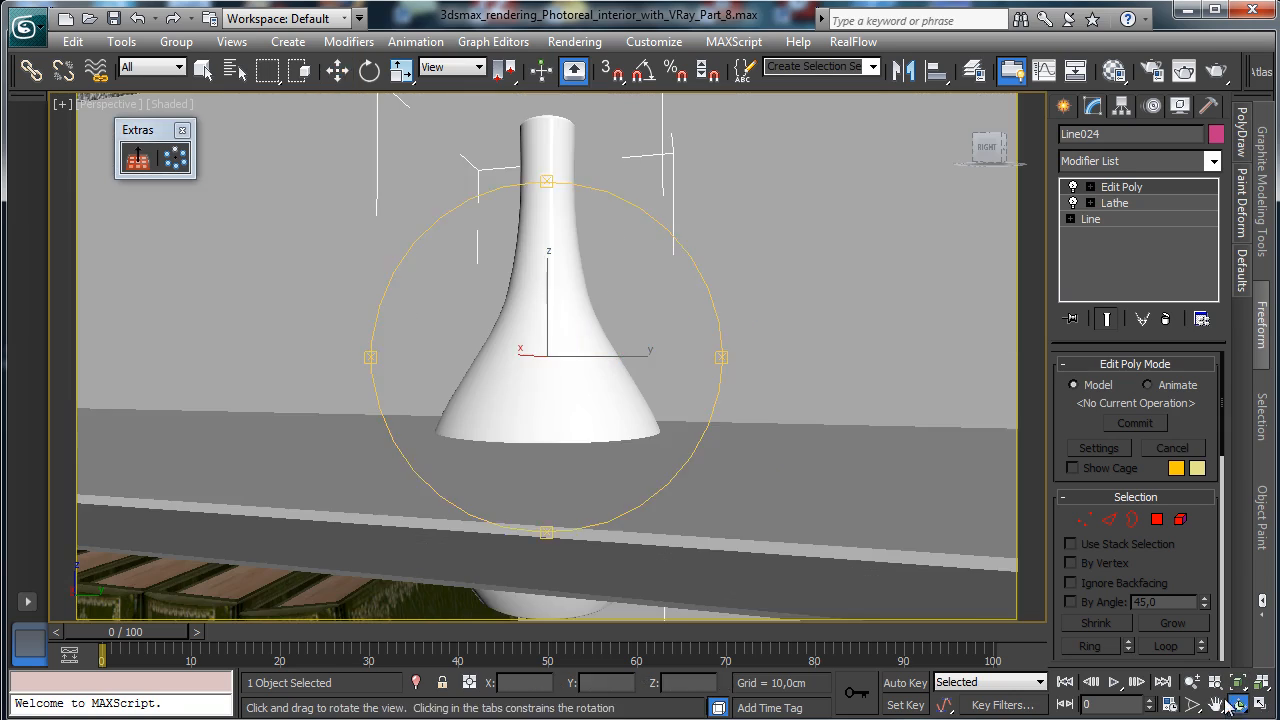
left_click_drag(540, 450, 640, 455)
left_click(337, 69)
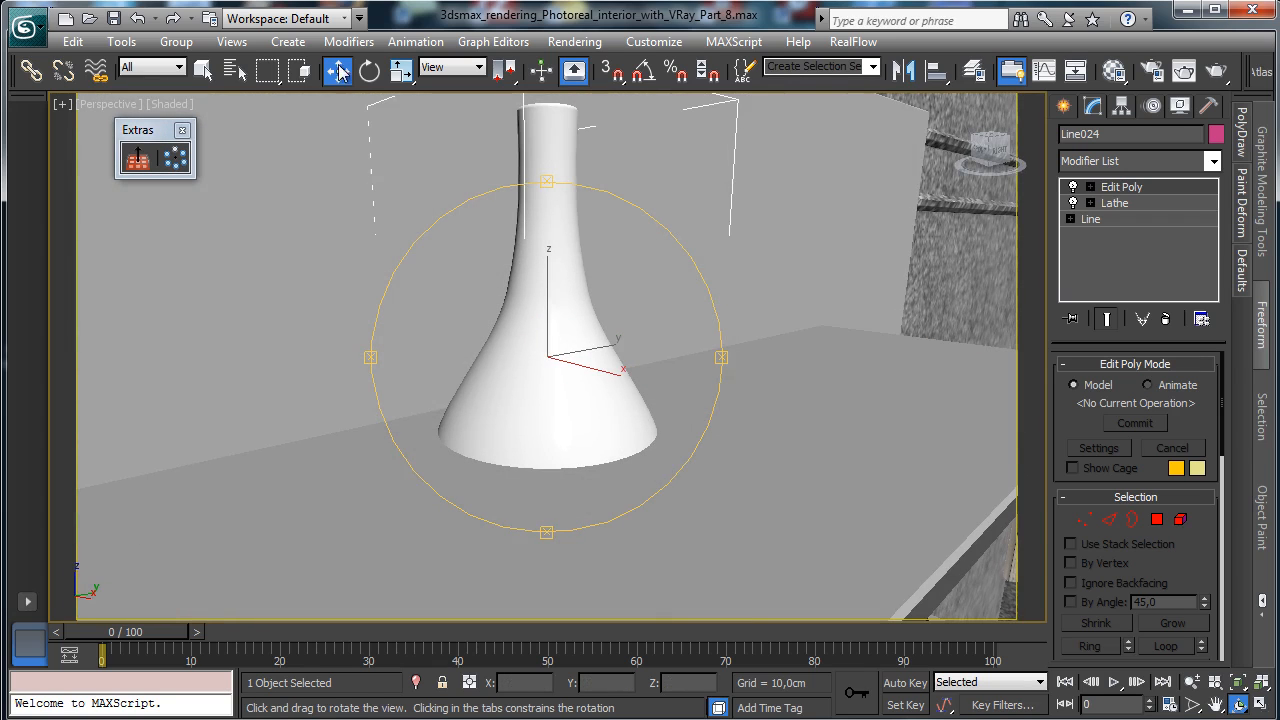
left_click_drag(603, 370, 711, 418)
left_click_drag(665, 318, 686, 114)
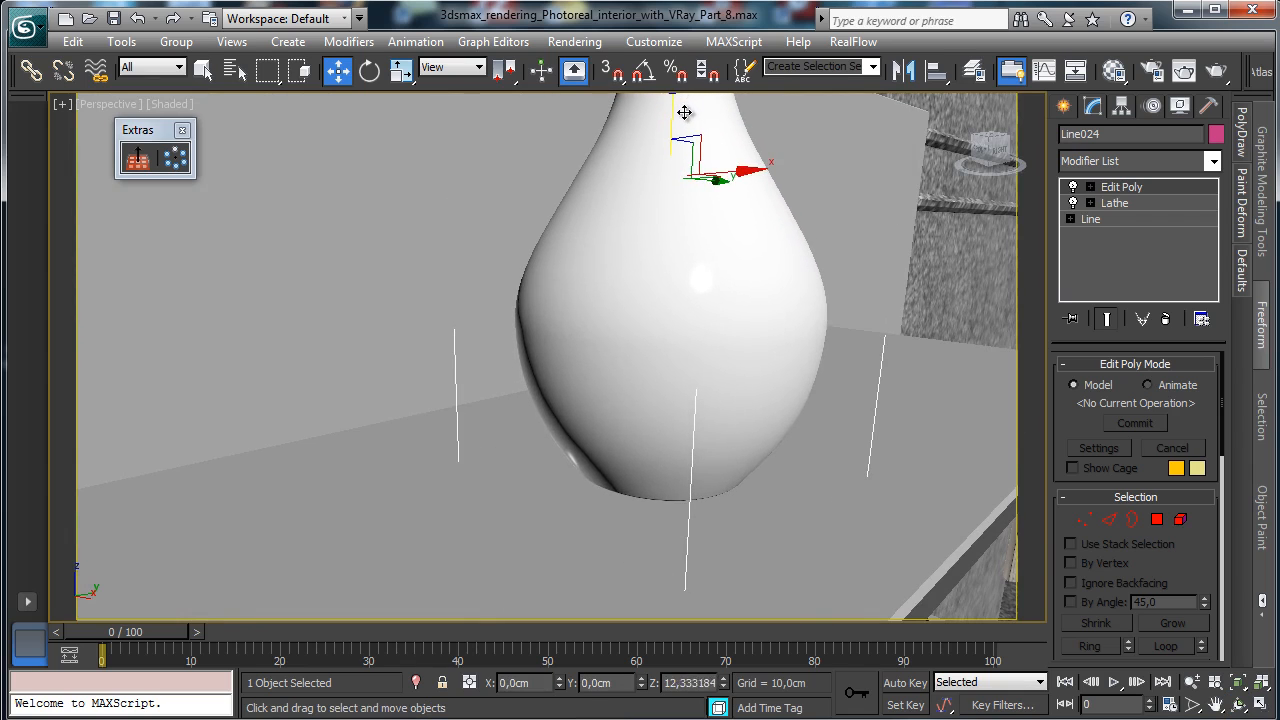
Slide the vase about 46 cm along the upper shelf, away from the books toward the open end.
left_click(1191, 681)
left_click_drag(738, 388, 762, 538)
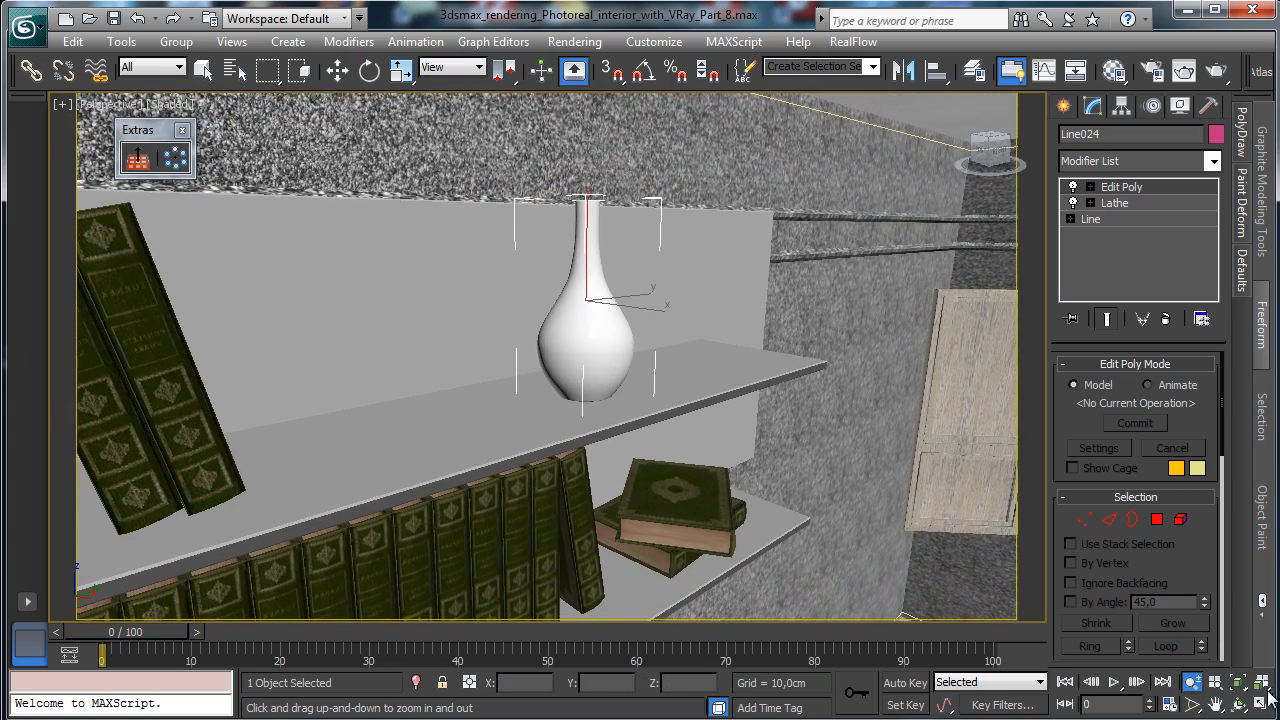
left_click(1238, 704)
left_click_drag(484, 362, 500, 297)
key("w")
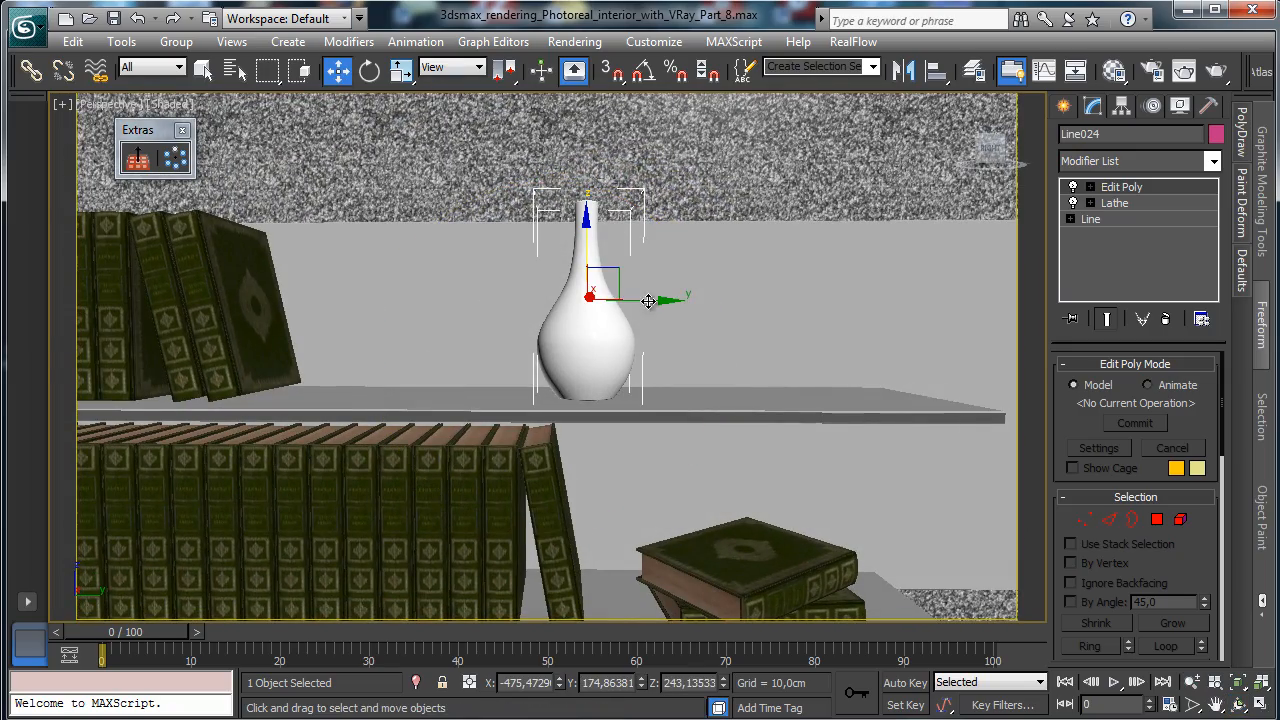
left_click_drag(648, 301, 907, 300)
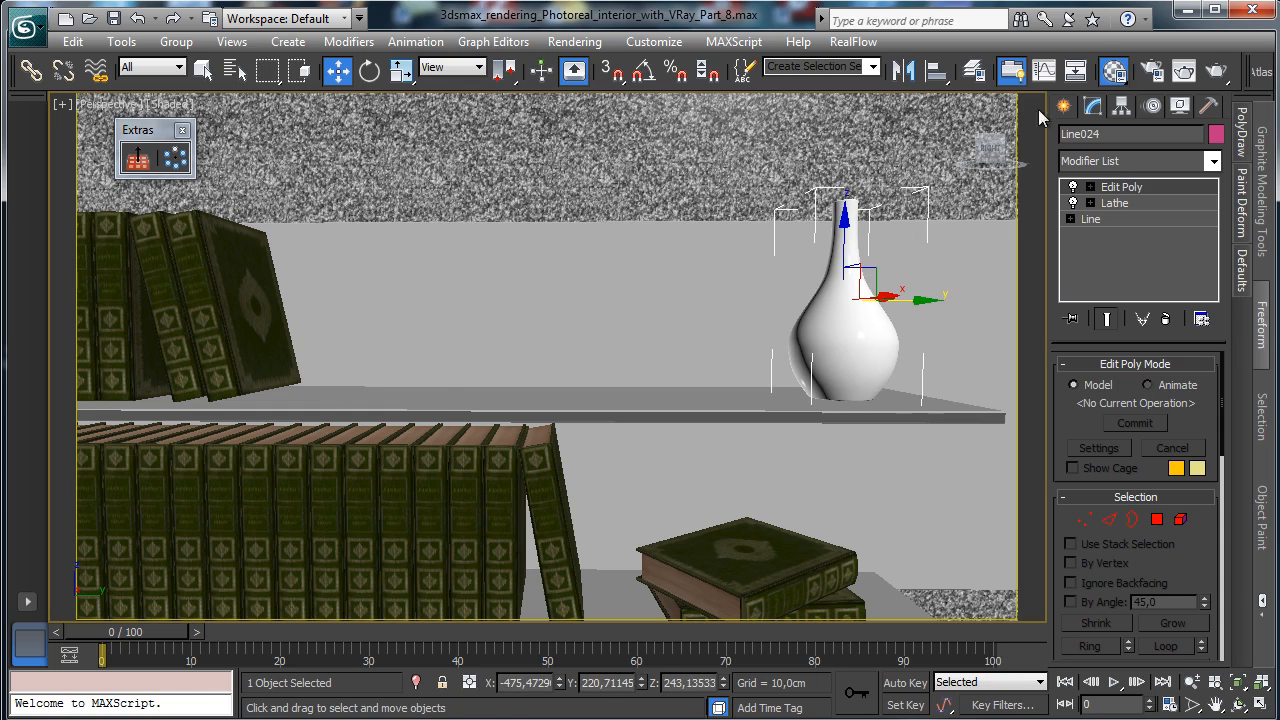
Pick the shelf vase's White vase material into the 09 - Default material slot and minimize the Material Editor.
key("m")
left_click(345, 285)
key("q")
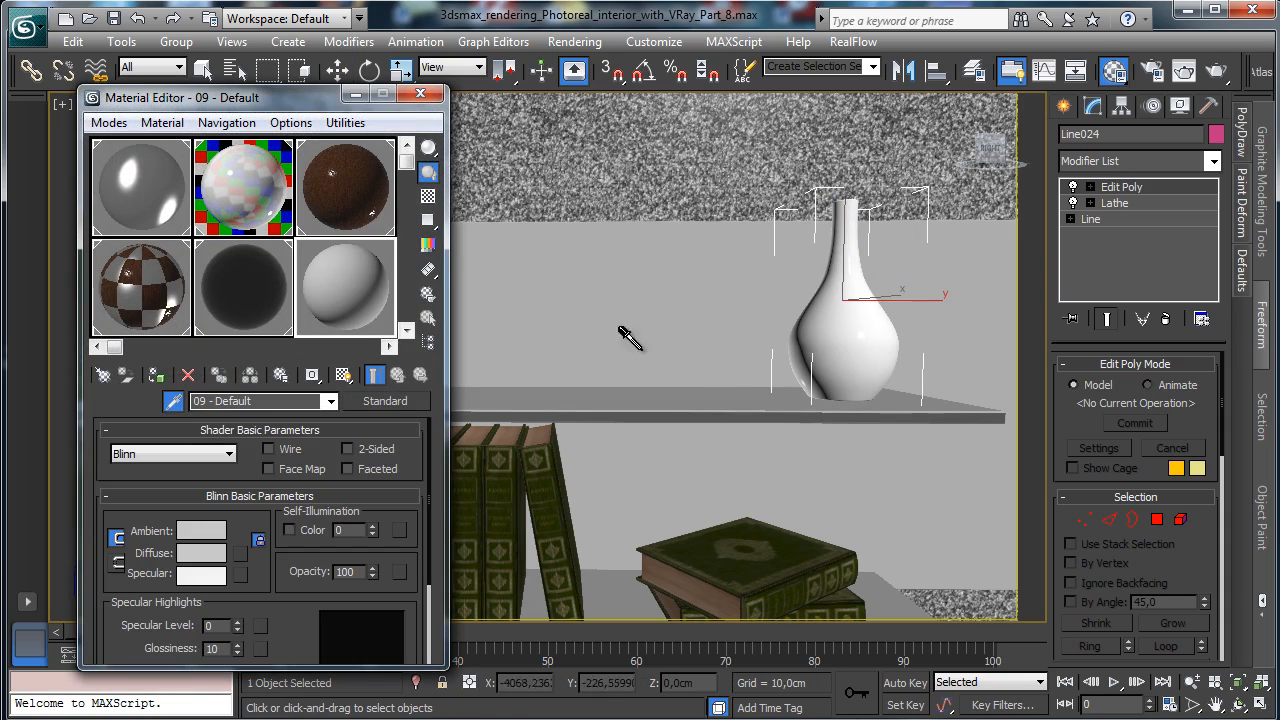
left_click(850, 320)
key("w")
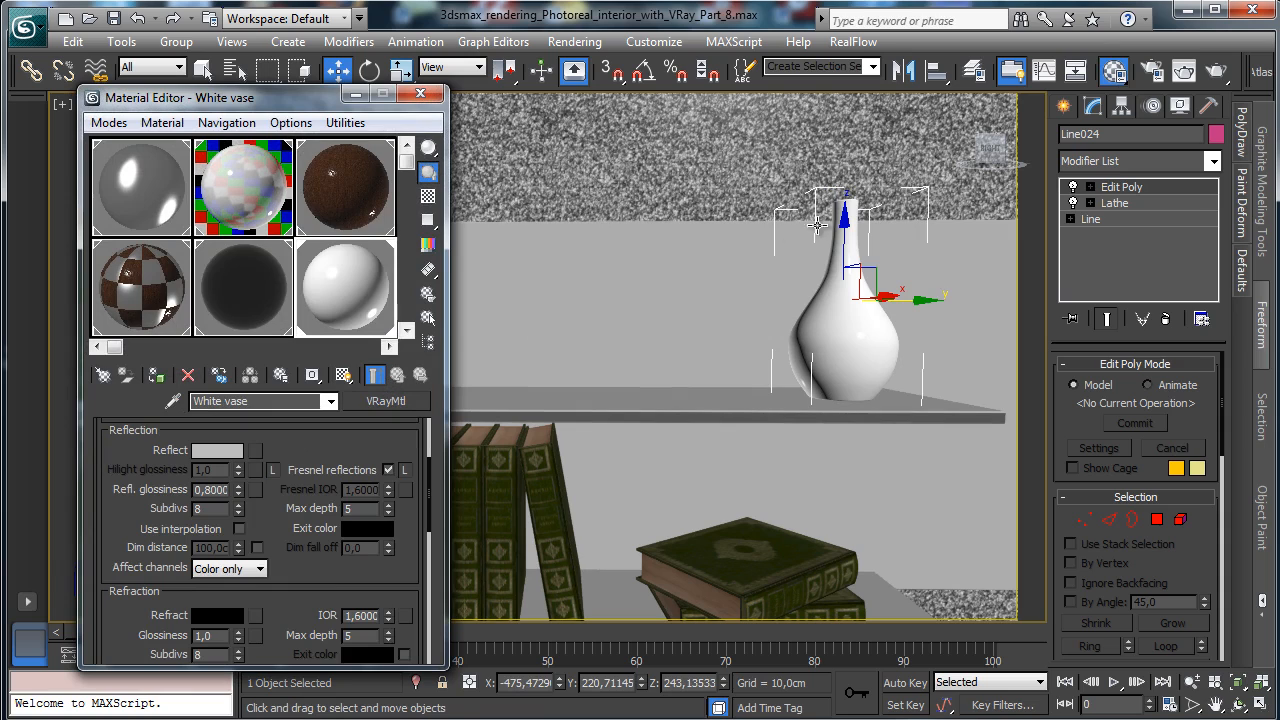
left_click(356, 94)
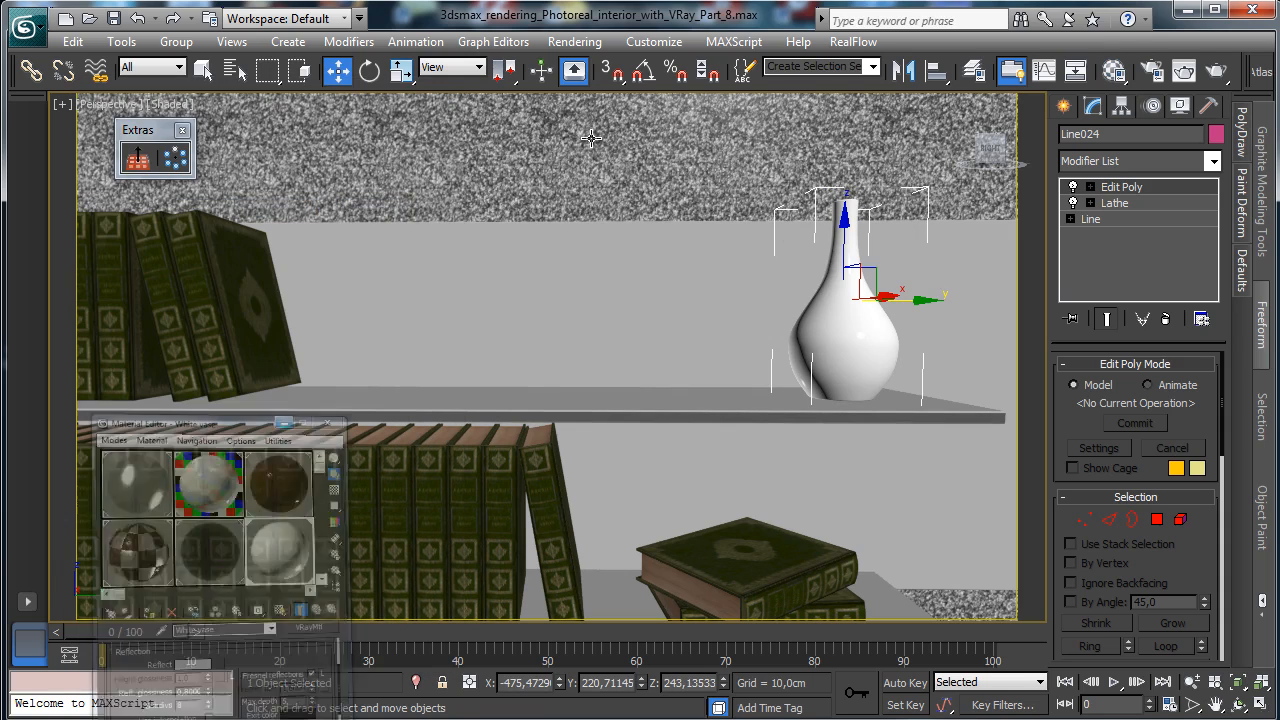
Copy the vase about 23 cm toward the books and open the copy's profile line for vertex editing.
left_click_drag(910, 297, 789, 302, "shift")
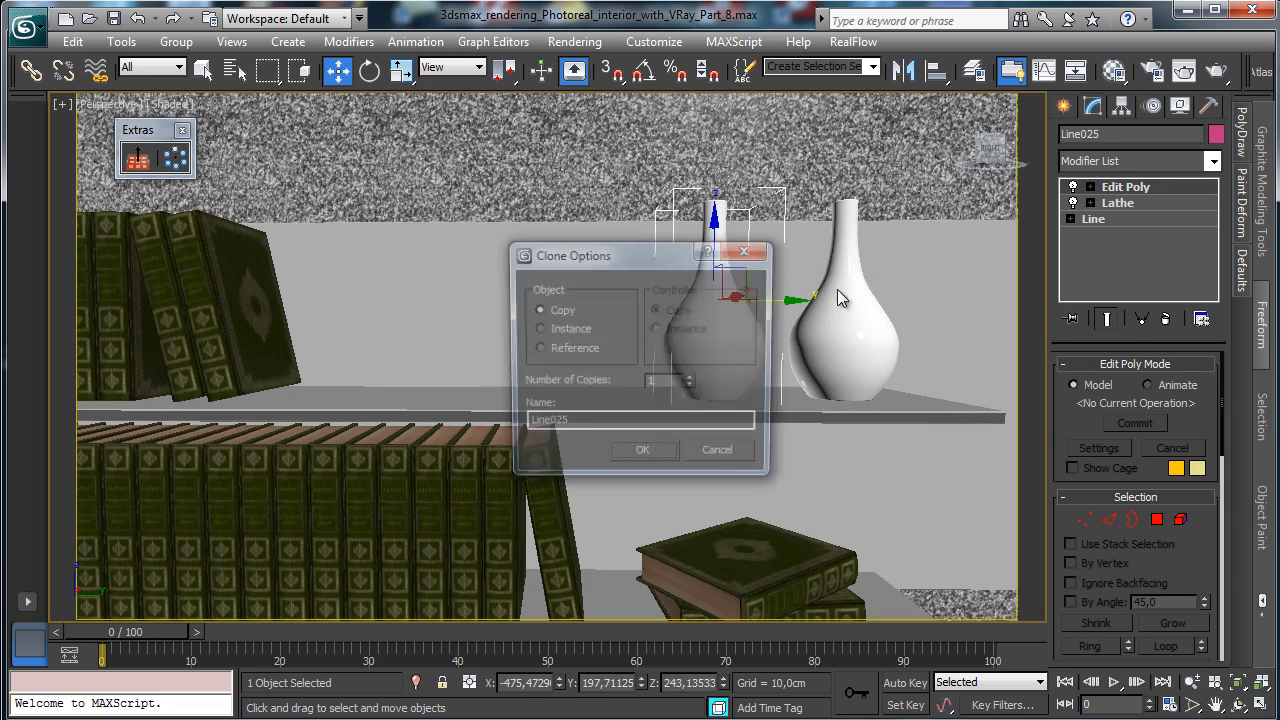
left_click(642, 456)
left_click(1107, 235)
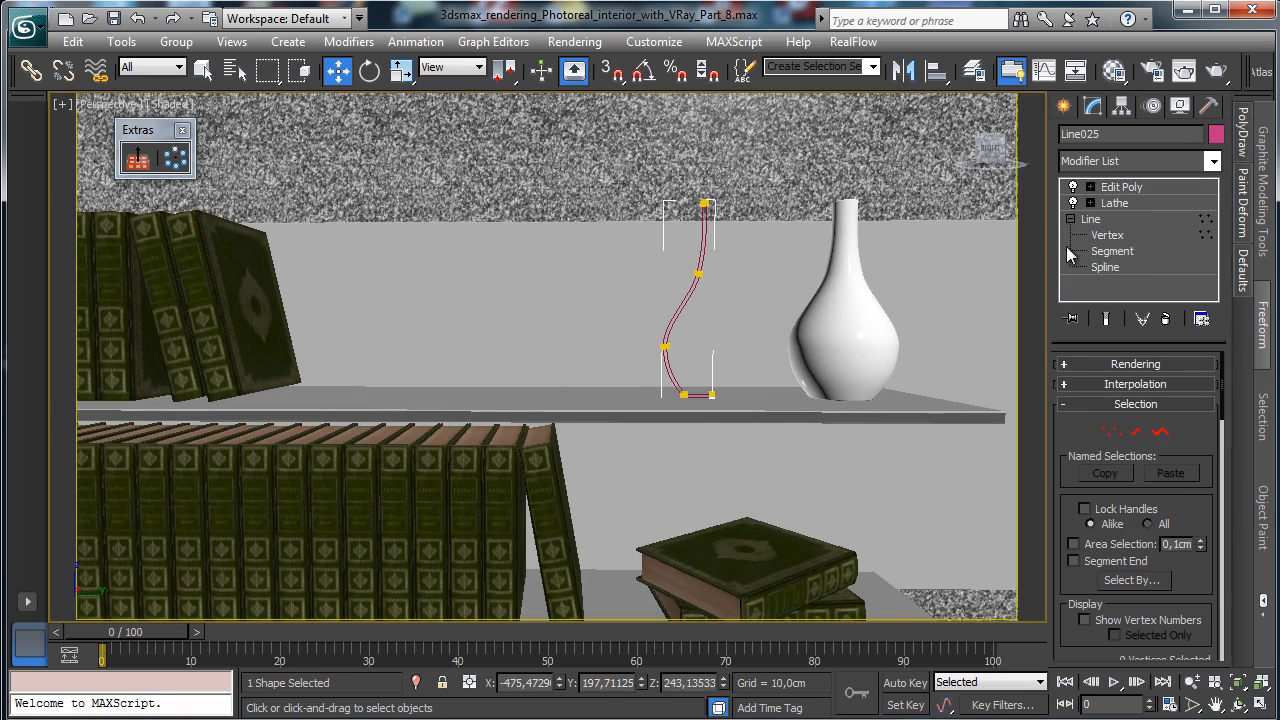
Widen and lower the copied vase's belly by moving its profile vertices while showing the end result.
left_click_drag(648, 242, 757, 298)
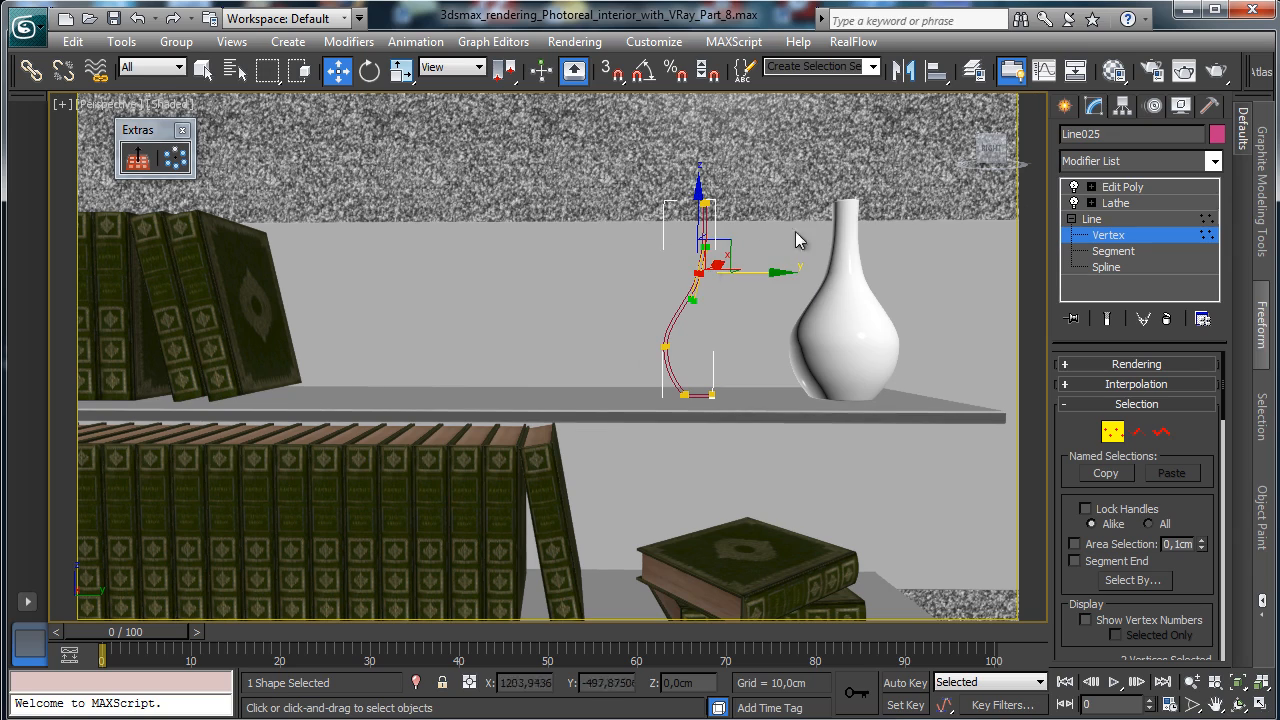
left_click_drag(688, 367, 688, 367)
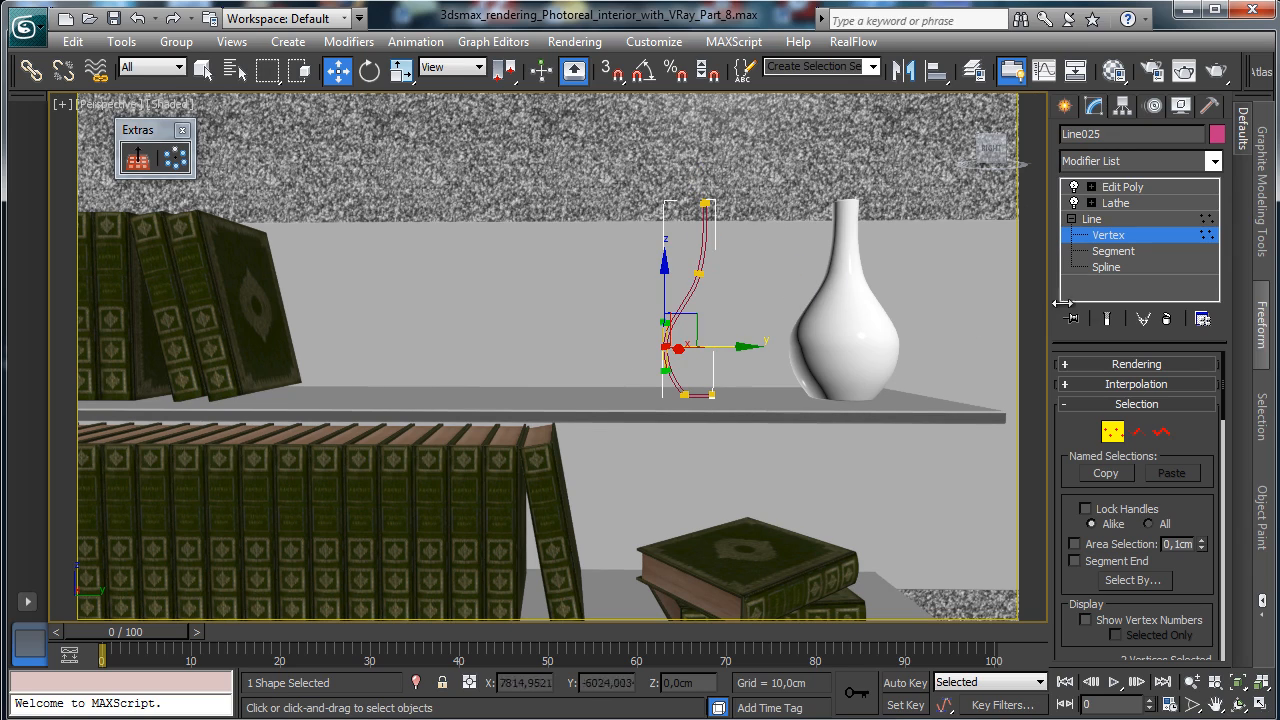
left_click(1107, 318)
left_click_drag(729, 347, 717, 347)
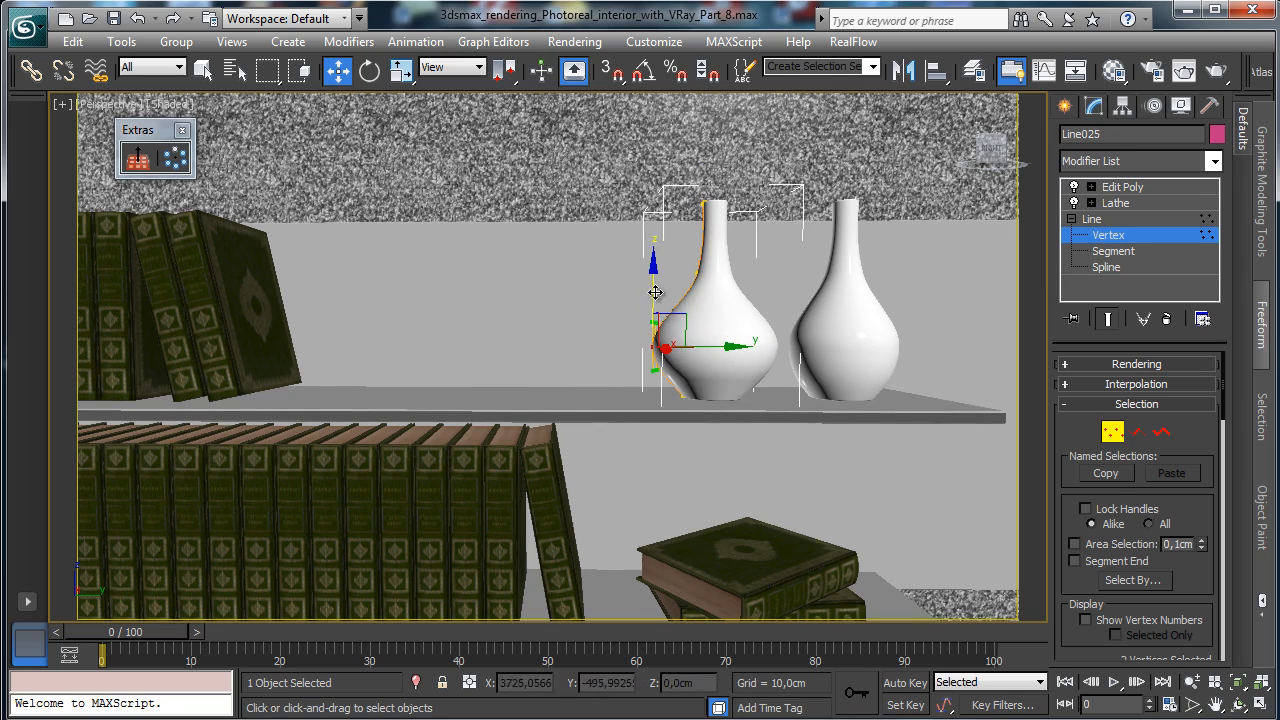
left_click_drag(655, 292, 718, 278)
Shorten the copied vase and flare its neck base by moving the neck and rim vertices, and leave vertex editing.
left_click_drag(694, 222, 692, 248)
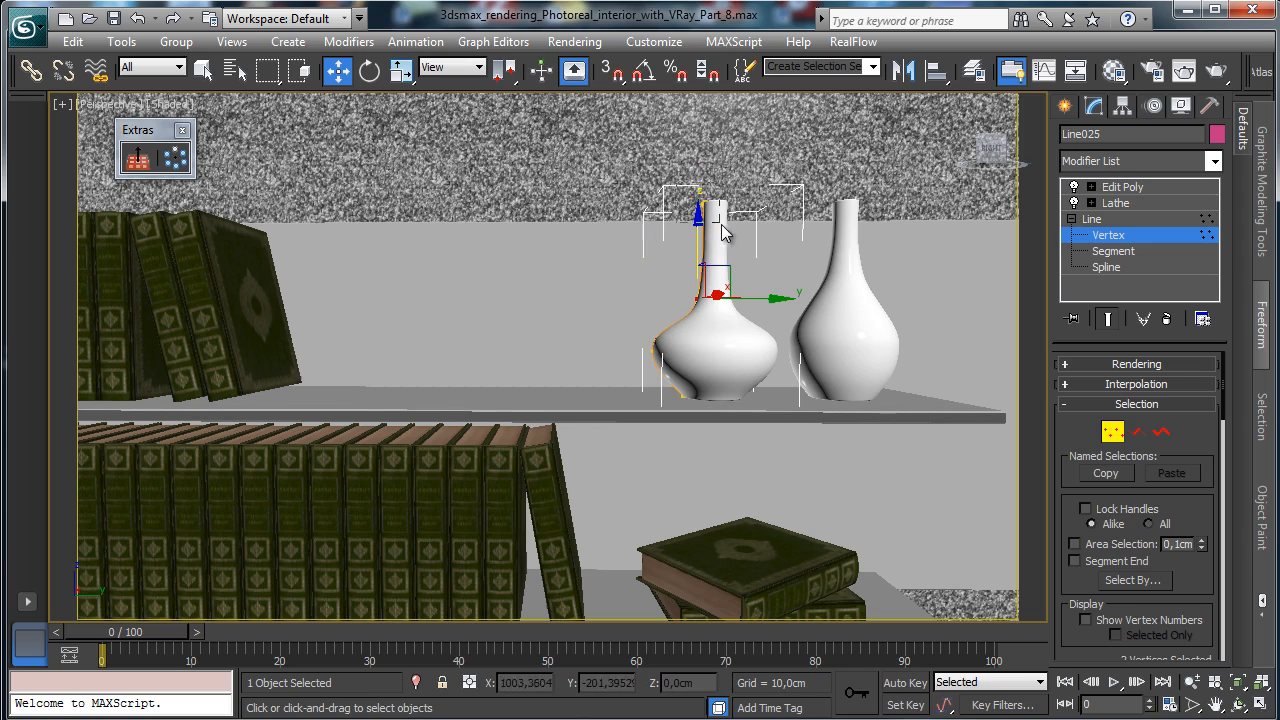
left_click_drag(703, 152, 701, 198)
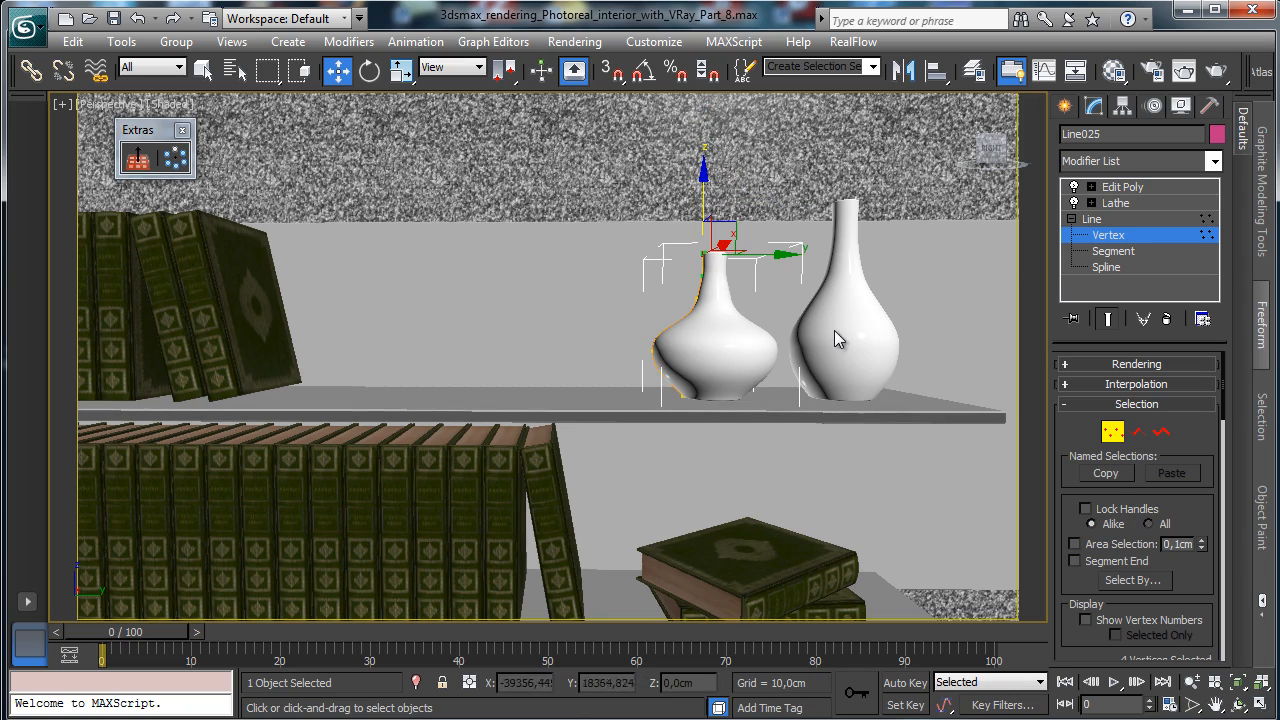
left_click_drag(704, 206, 704, 184)
left_click_drag(712, 316, 715, 317)
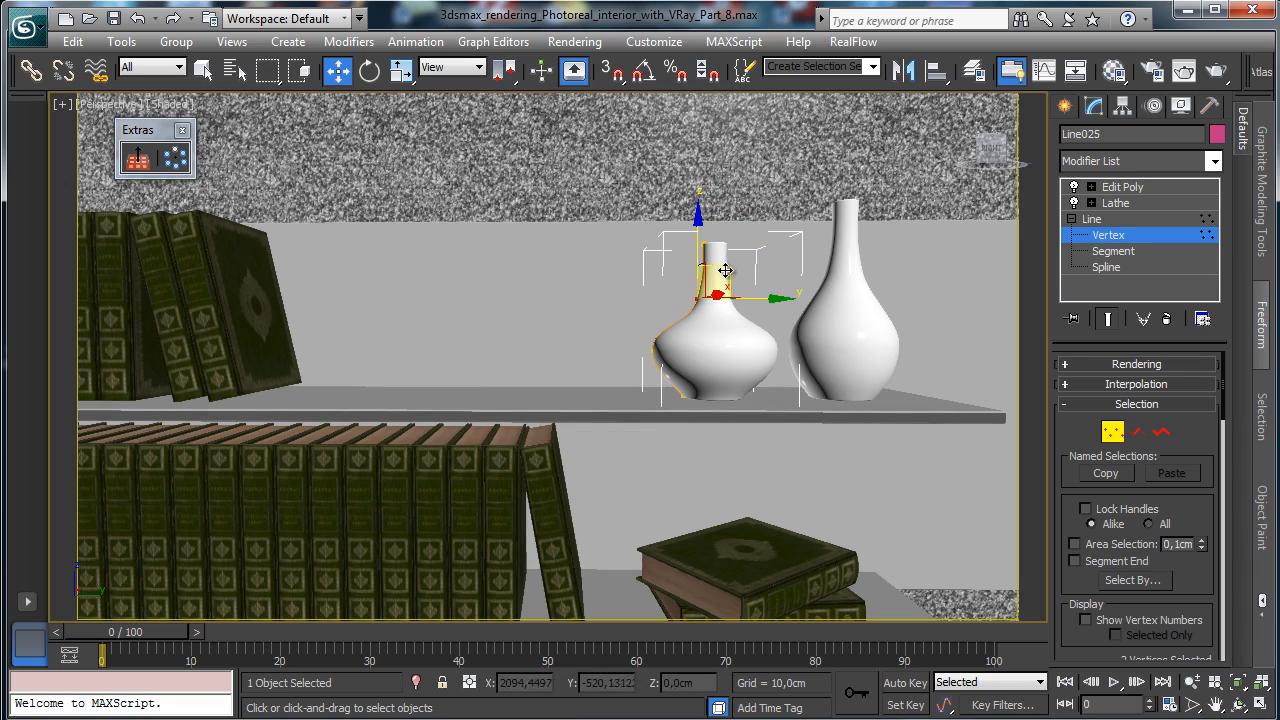
left_click_drag(725, 270, 713, 283)
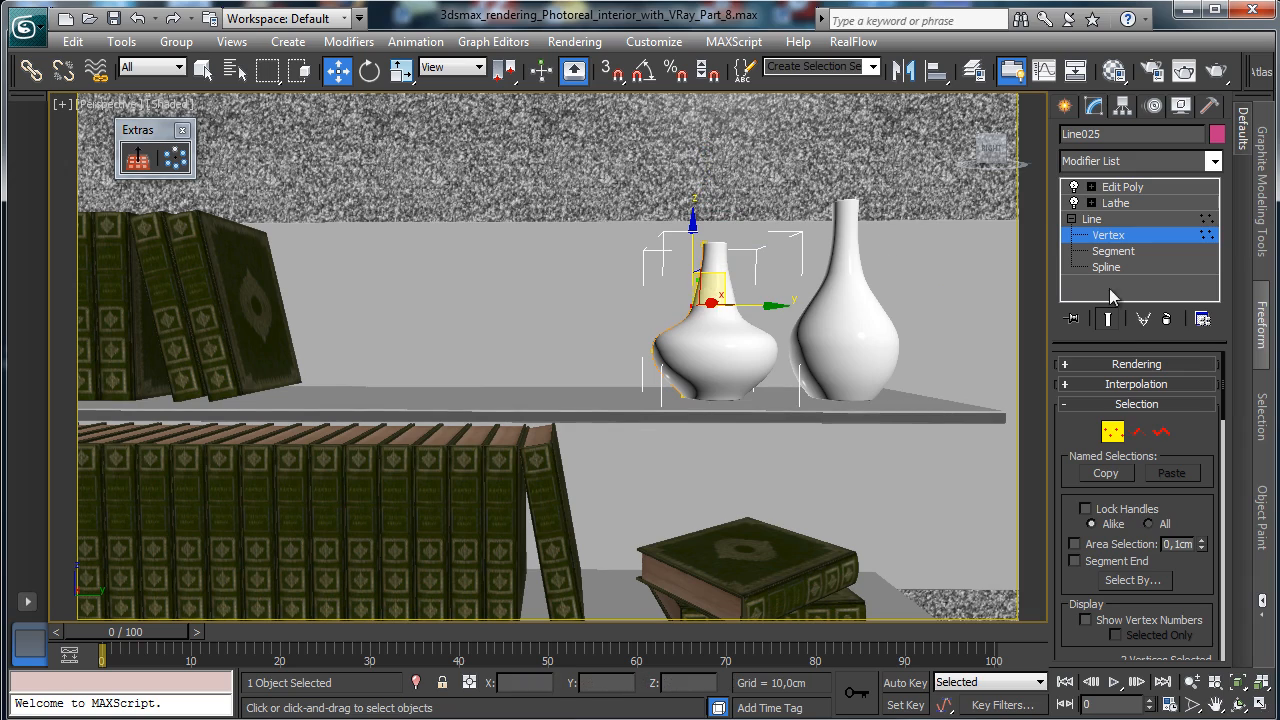
left_click(1113, 432)
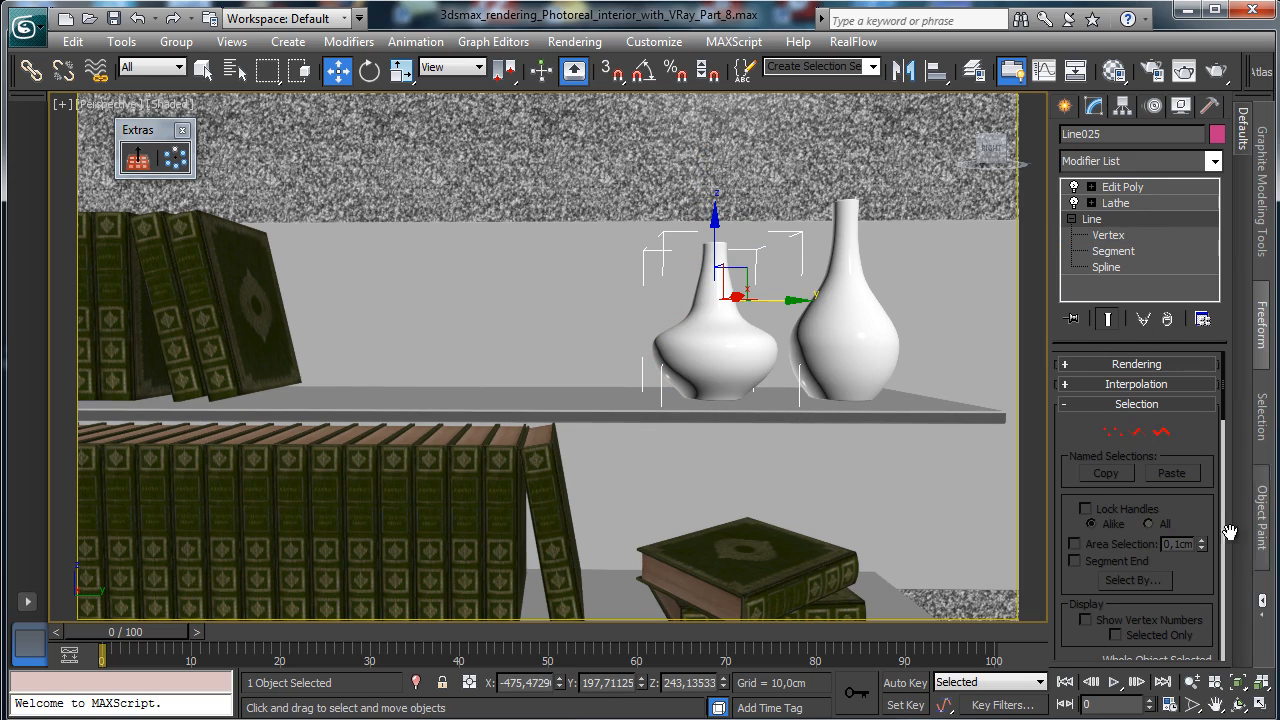
Move the short vase about 3 cm back toward the wall on the upper shelf.
left_click(1237, 704)
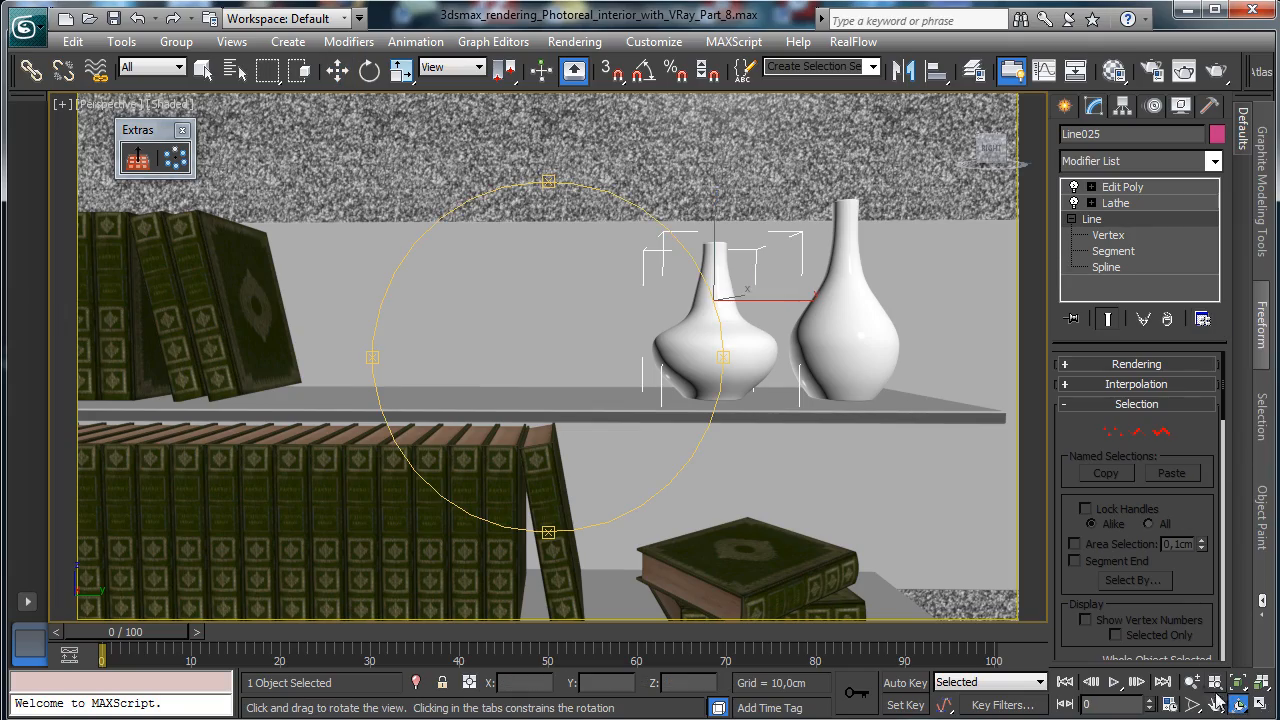
left_click_drag(548, 398, 533, 463)
left_click(337, 70)
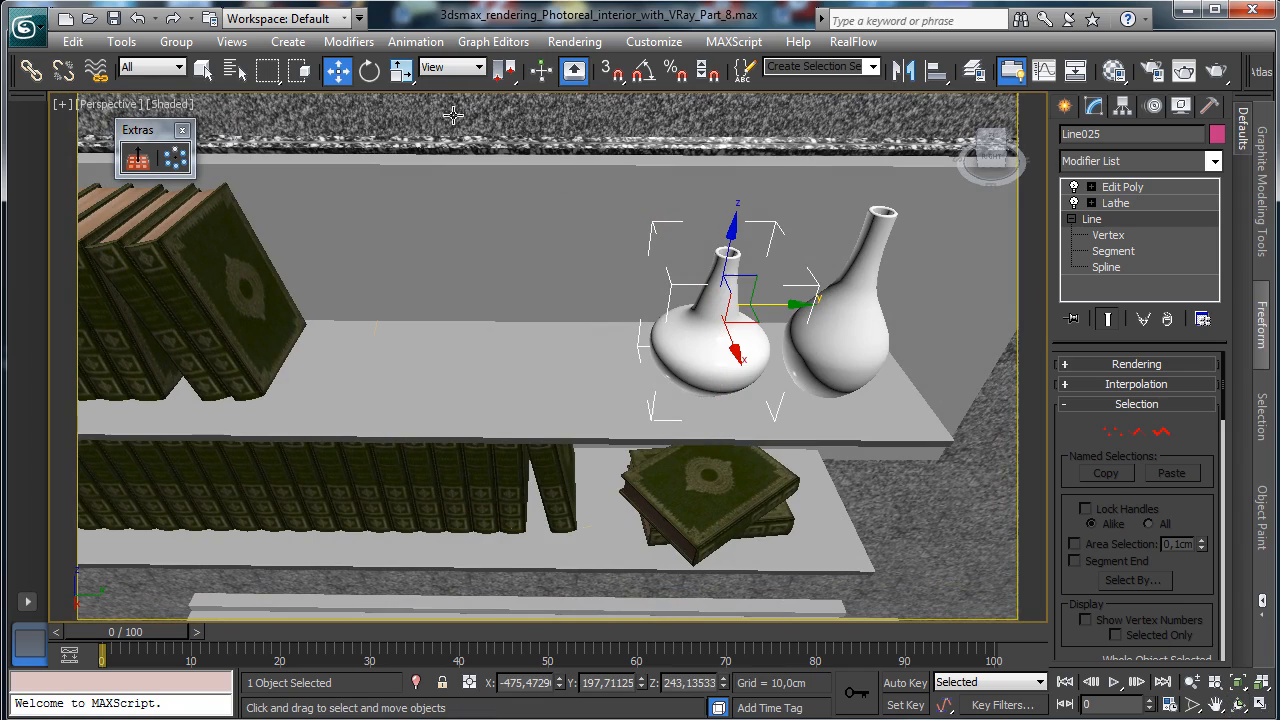
left_click_drag(735, 357, 732, 349)
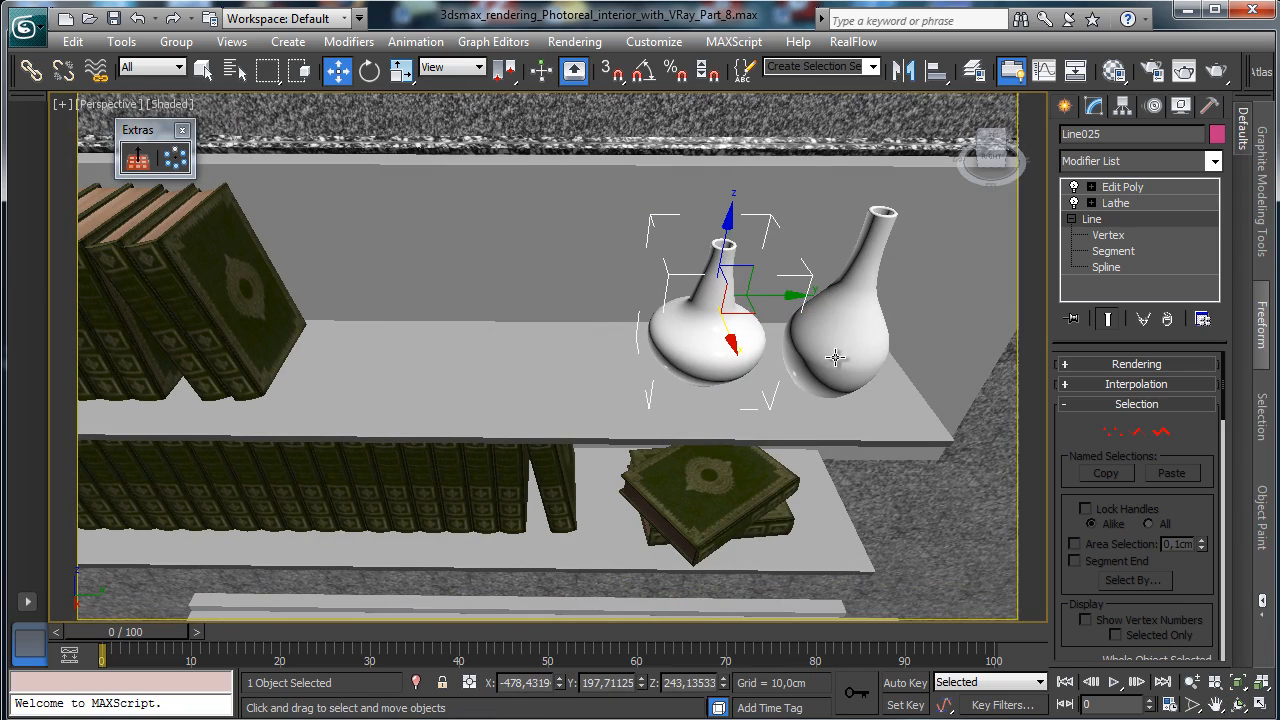
Select the upper shelf board together with the short vase and isolate both objects.
left_click(1238, 703)
left_click_drag(549, 360, 512, 322)
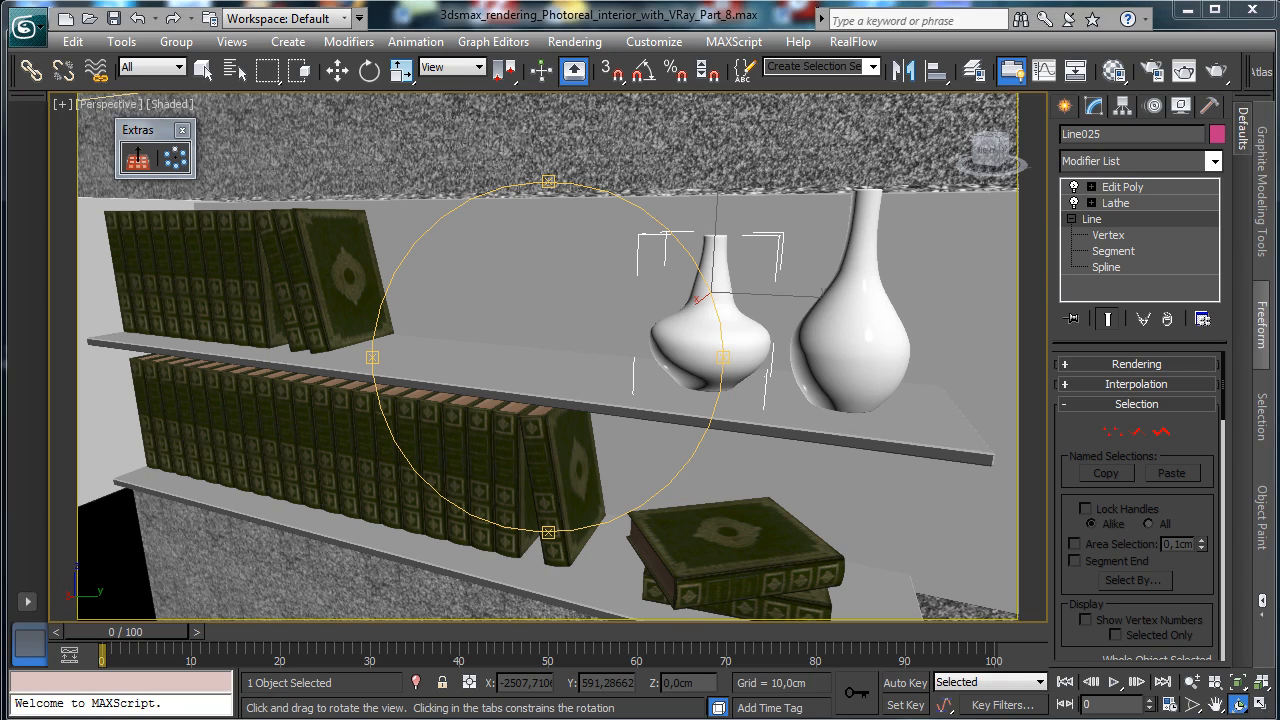
key("w")
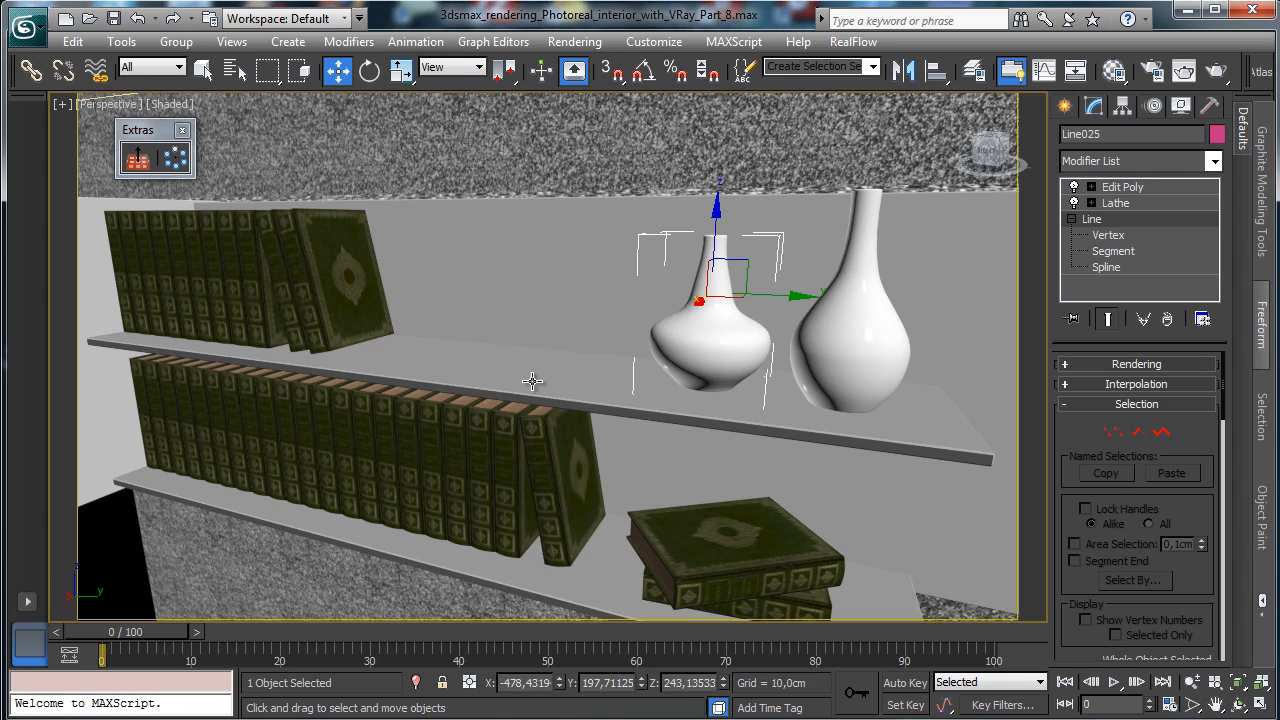
left_click(540, 387, "ctrl")
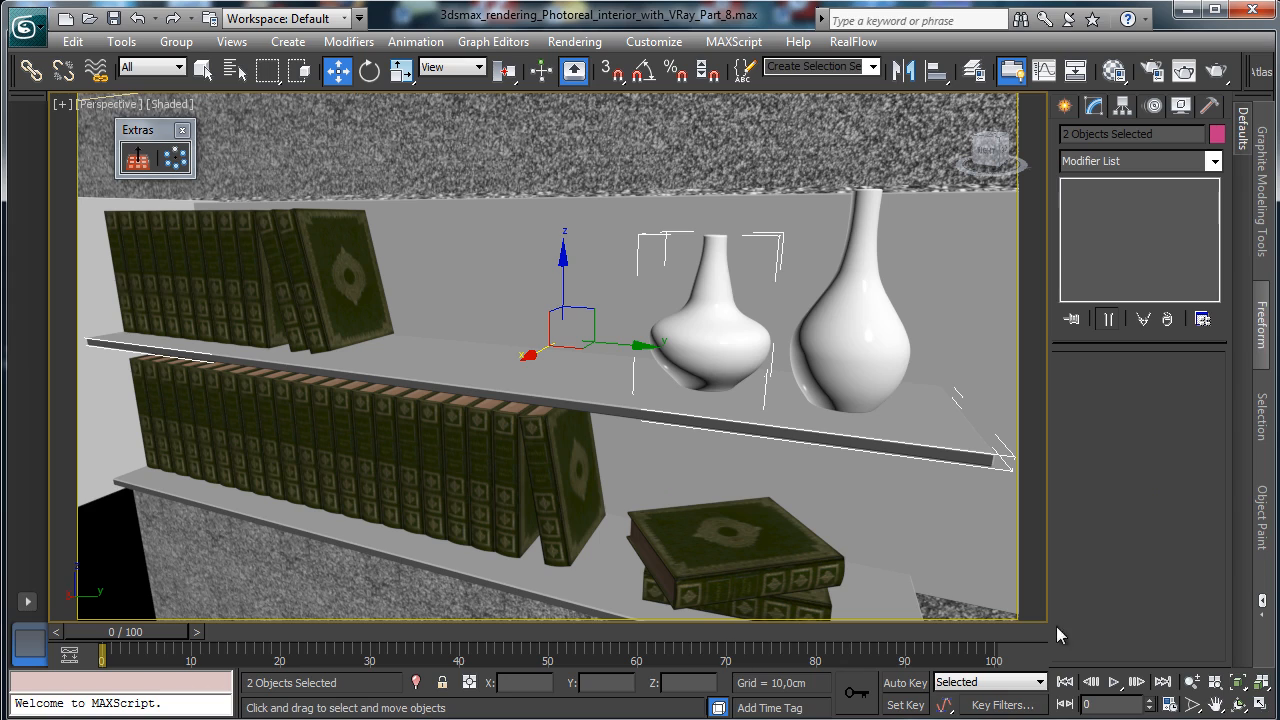
left_click(415, 682)
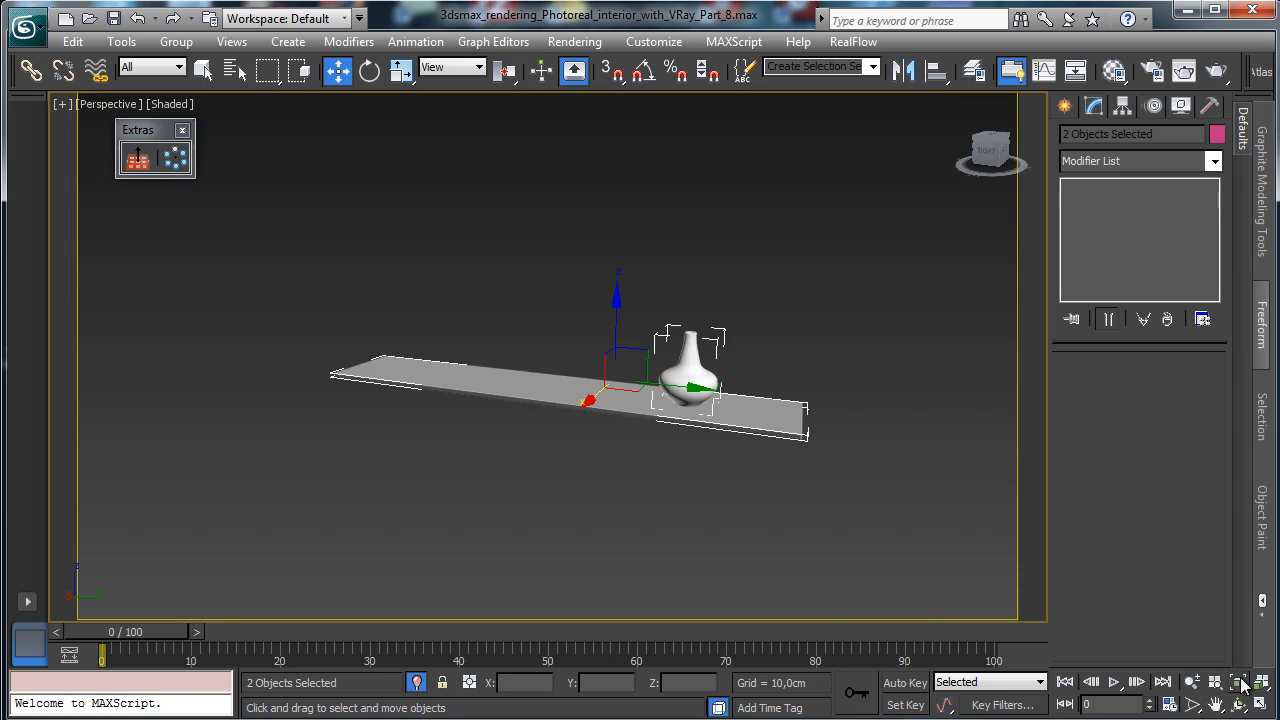
Start a line profile in the Left view with a horizontal base segment about 8 cm long just above the shelf beside the vase.
left_click(1262, 708)
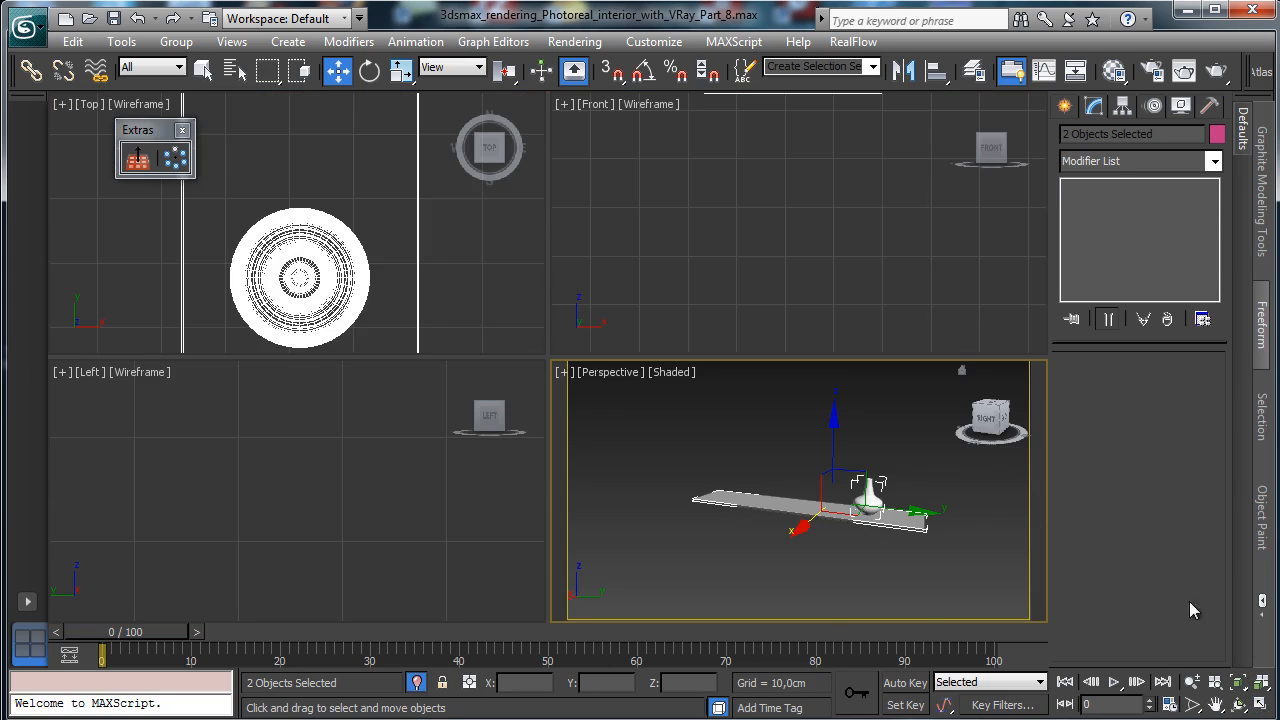
left_click(1262, 682)
right_click(299, 518)
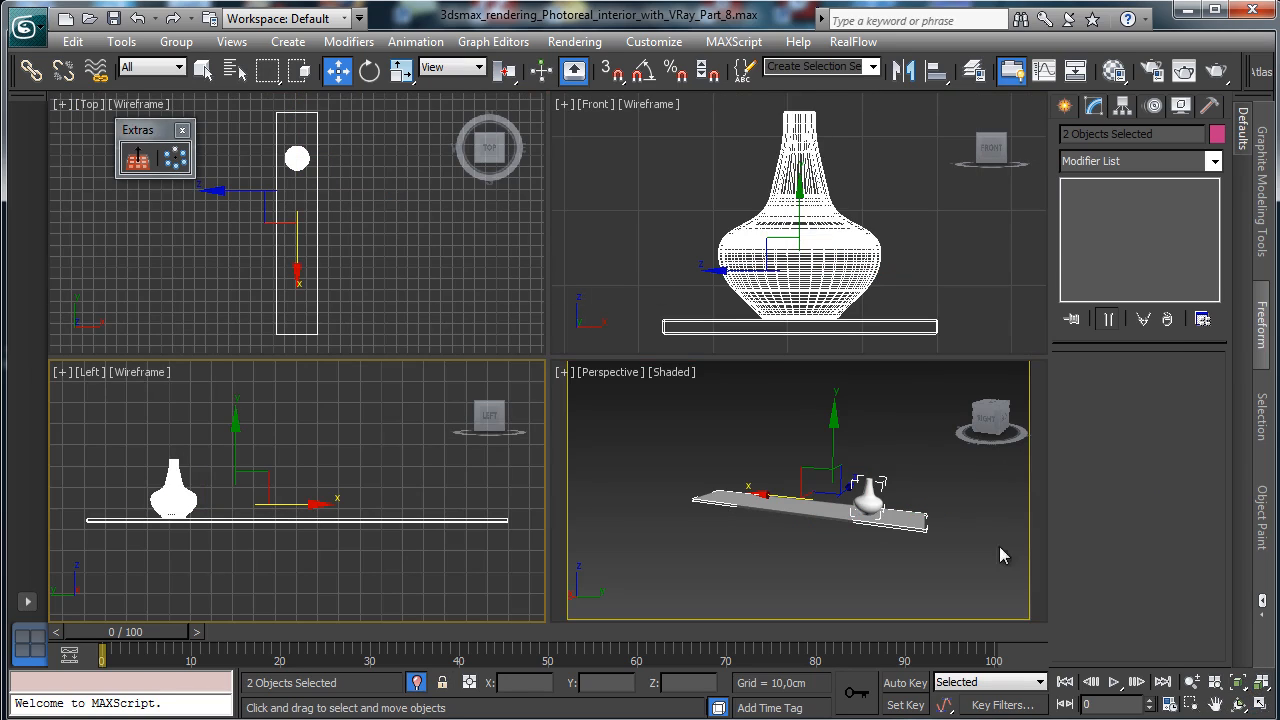
left_click(1190, 704)
left_click_drag(172, 474, 386, 560)
left_click(1065, 106)
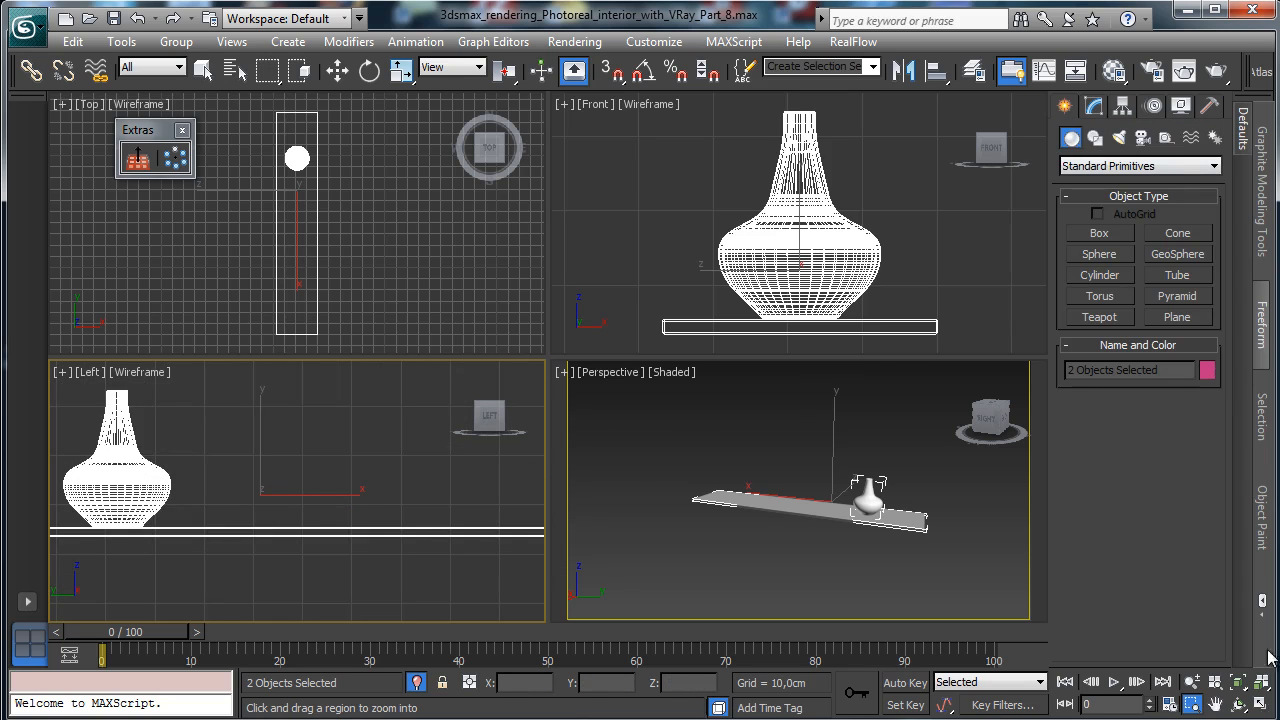
key("alt+w")
left_click(1116, 139)
left_click(1095, 138)
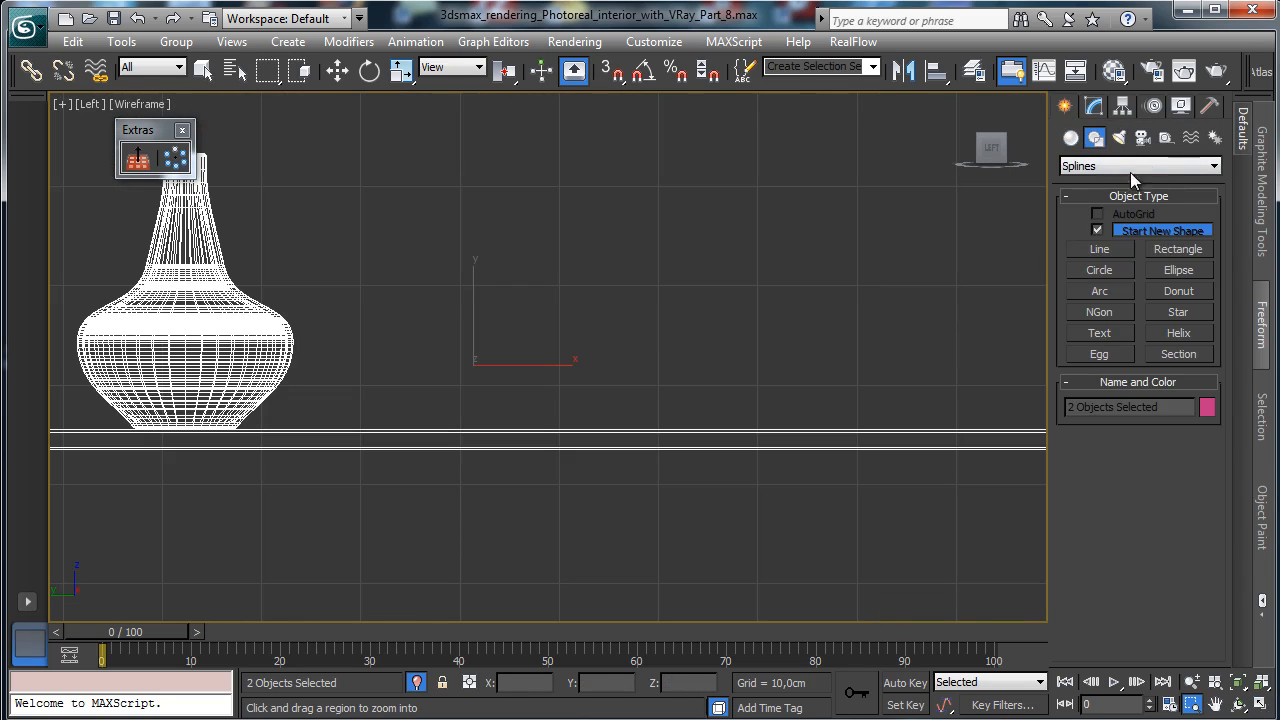
left_click(1100, 249)
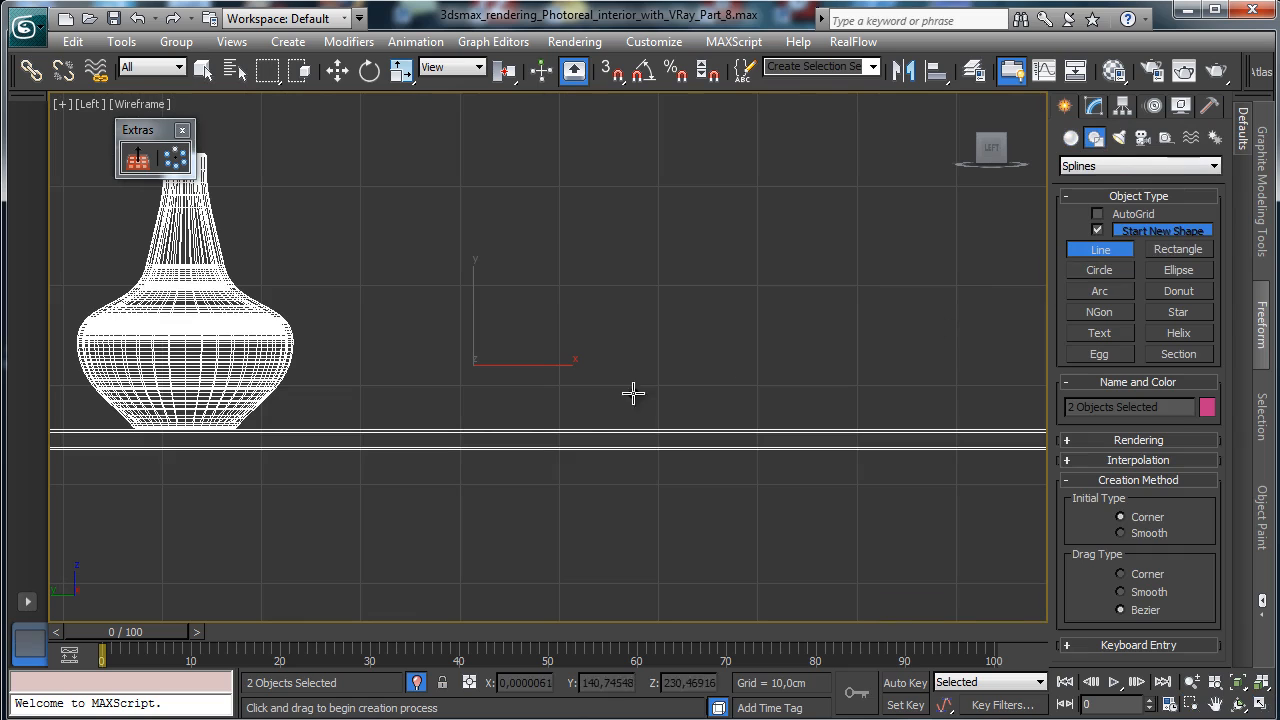
left_click(560, 431)
right_click(696, 398)
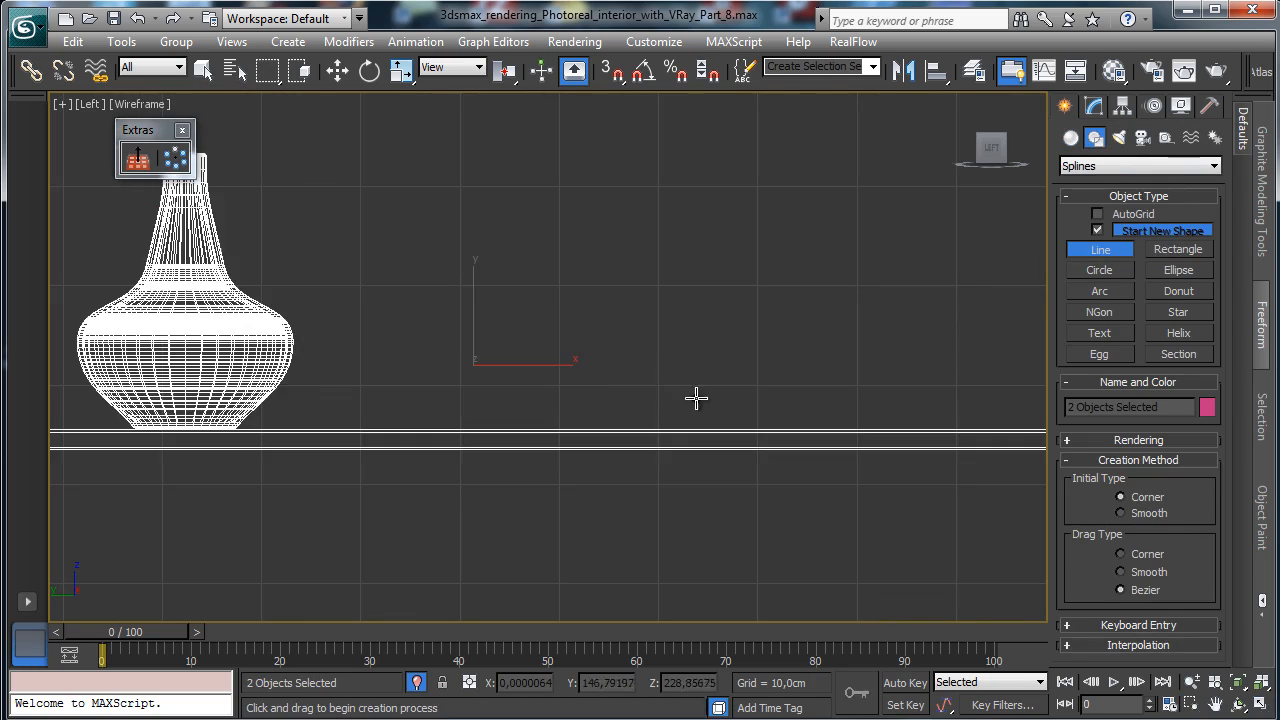
left_click(516, 422)
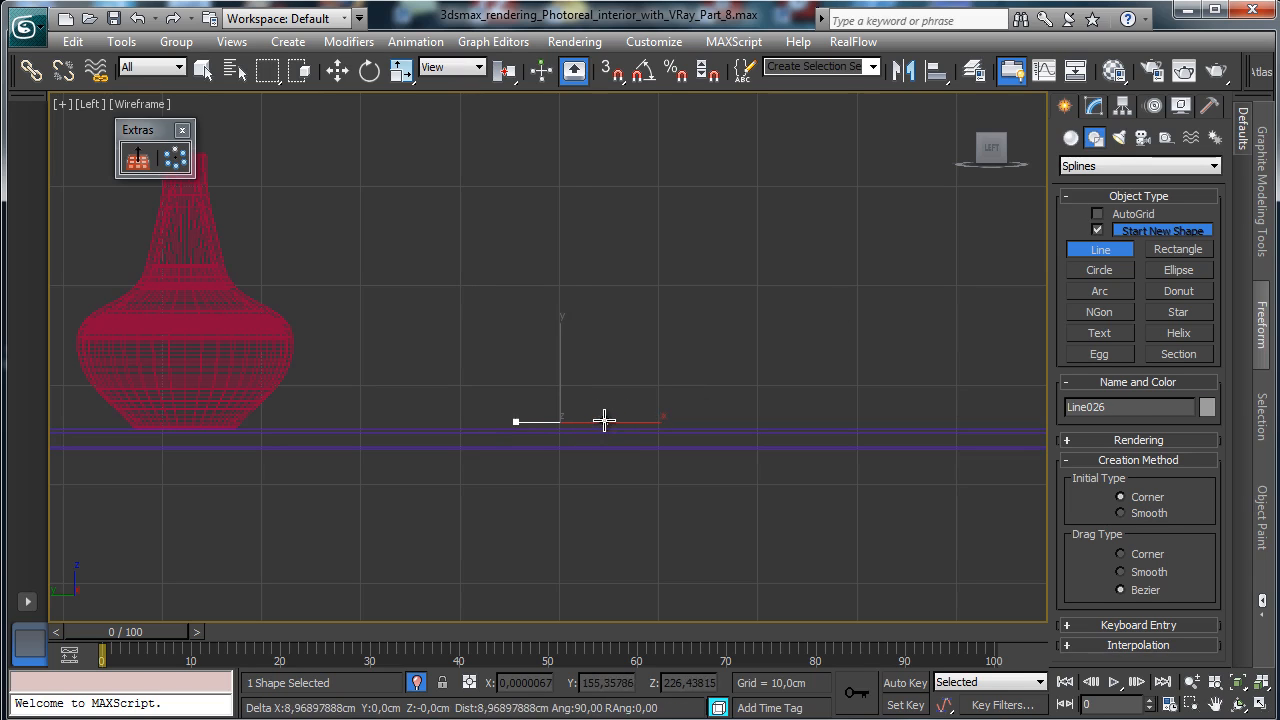
left_click(596, 421)
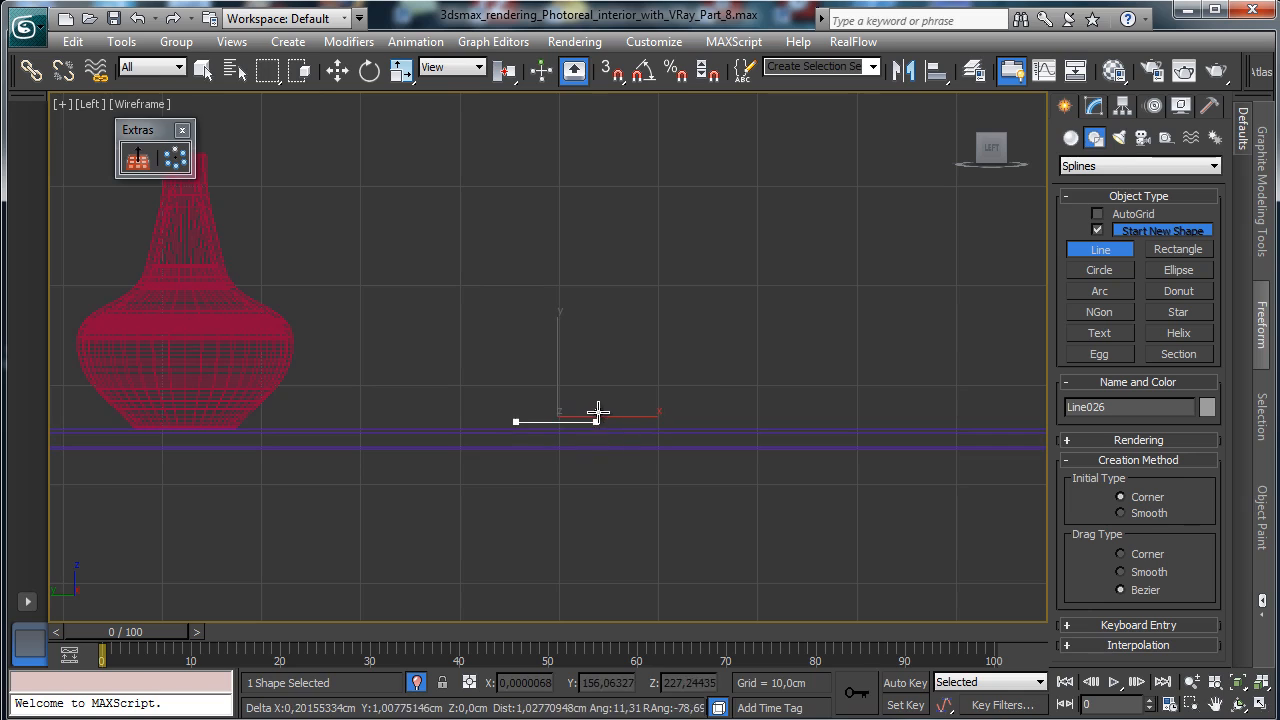
Continue the bowl profile with a short rise of about 1 cm and a curved wall flaring outward and upward, and finish the line.
left_click(599, 414)
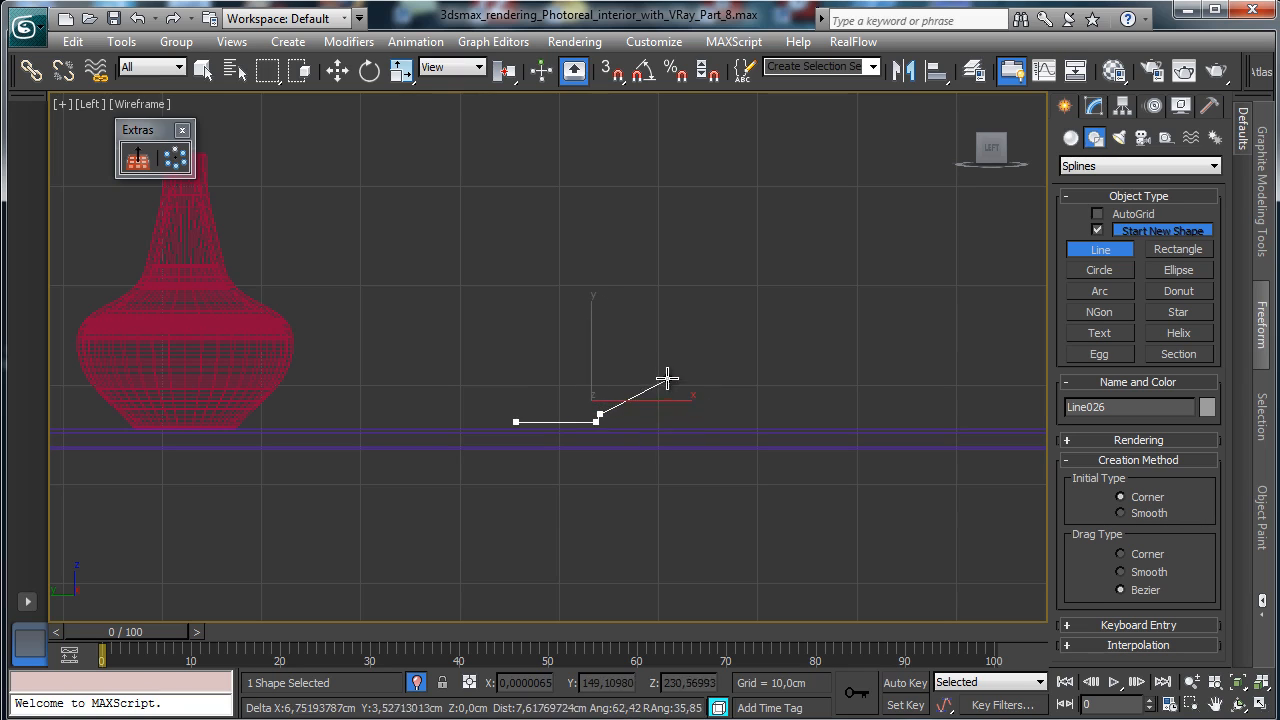
left_click_drag(668, 375, 681, 357)
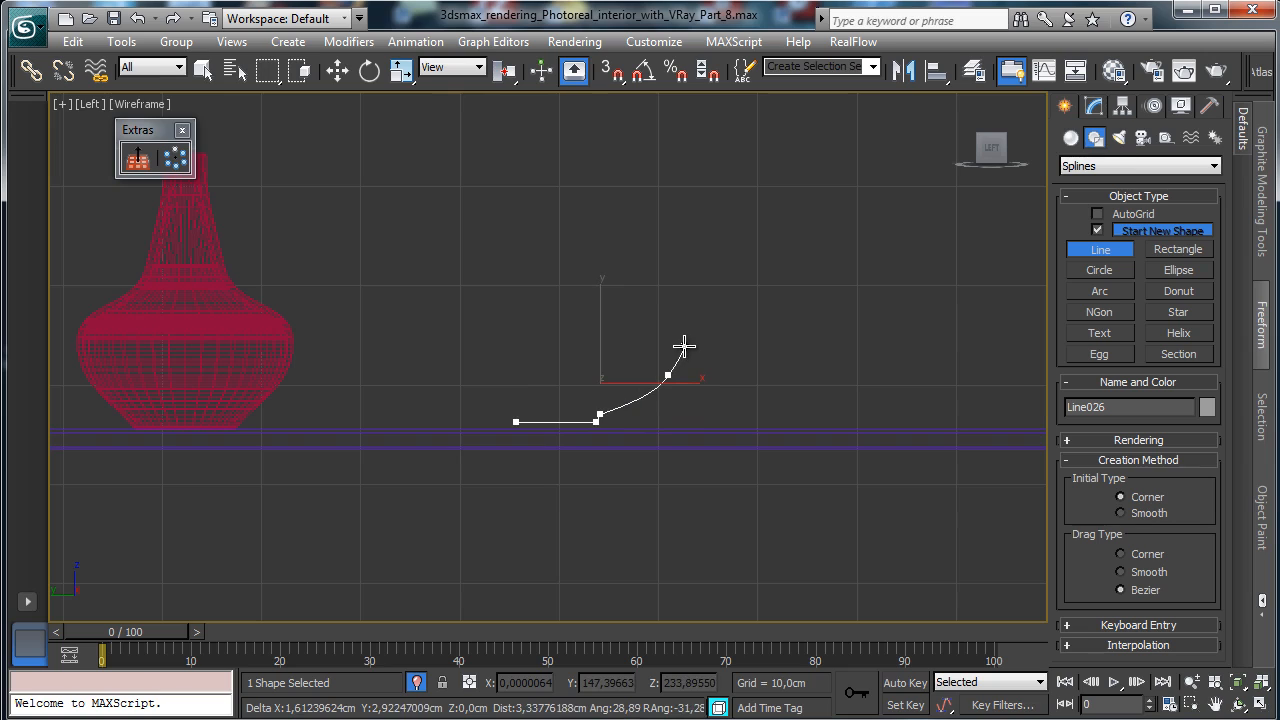
left_click(684, 348)
right_click(828, 319)
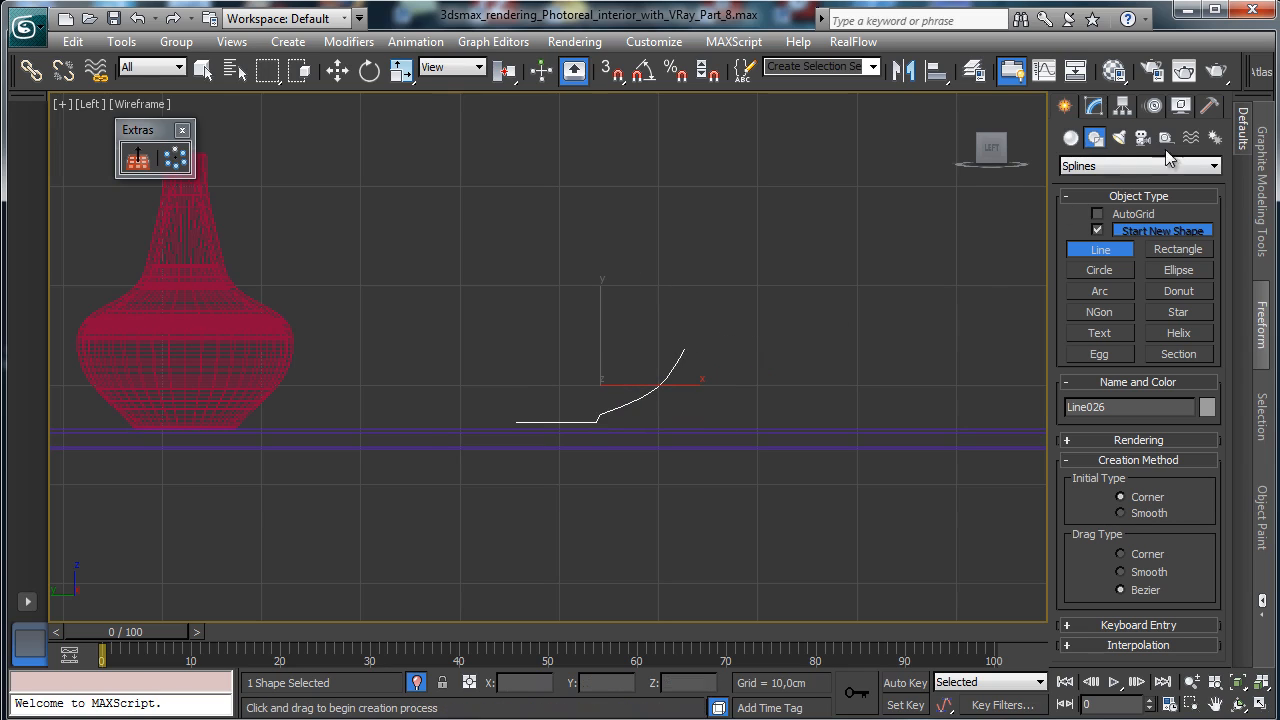
Outline the bowl profile spline toward its inner side to give it a thin wall thickness.
left_click(1094, 106)
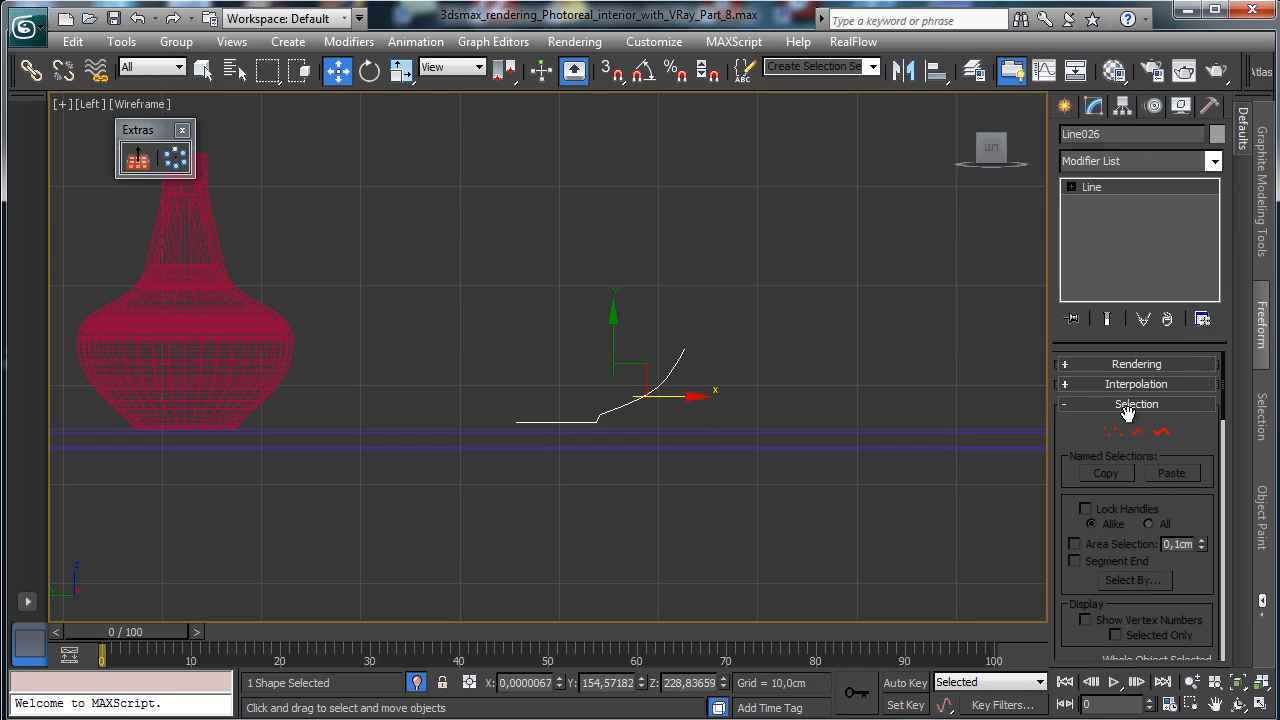
left_click(1161, 431)
left_click(615, 410)
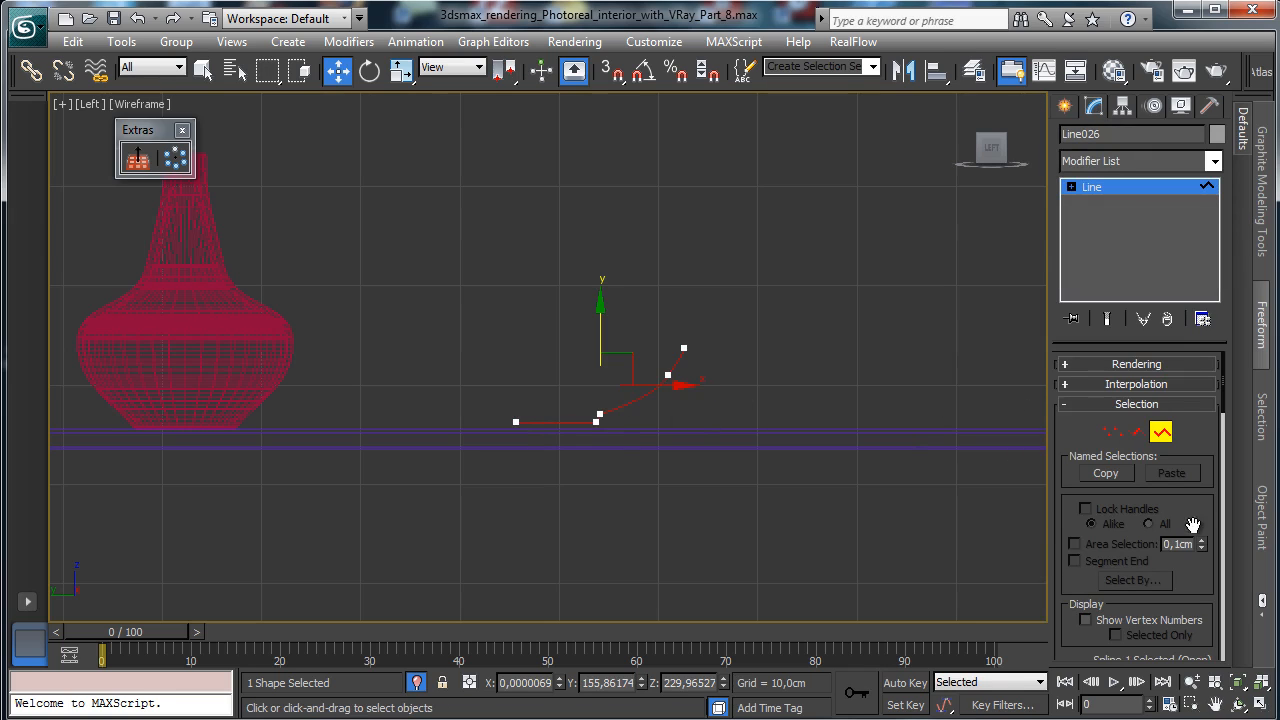
scroll(1193, 524, "down", 4)
left_click(1238, 678)
left_click_drag(1136, 617, 1183, 289)
scroll(1150, 585, "down", 4)
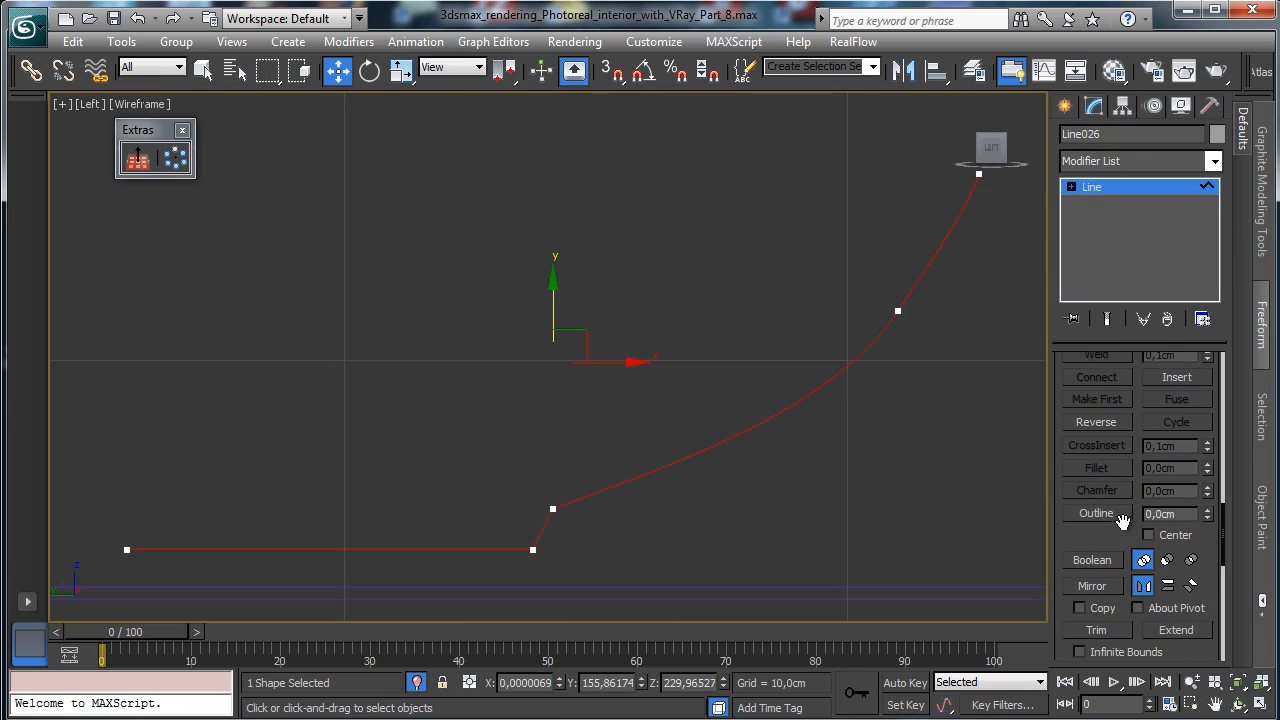
left_click(1097, 513)
left_click_drag(645, 477, 637, 459)
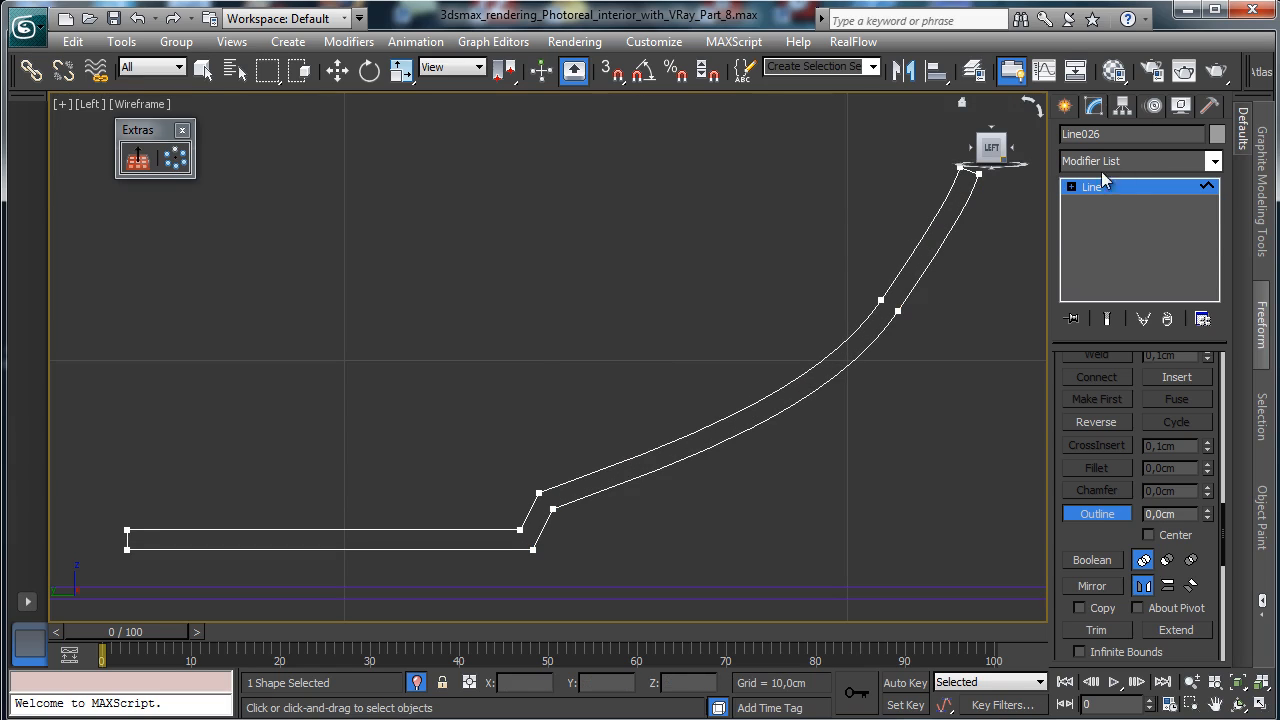
Fillet the two rim vertices and the two outer foot vertices of the bowl profile, and leave vertex editing.
key("1")
left_click_drag(918, 130, 1020, 212)
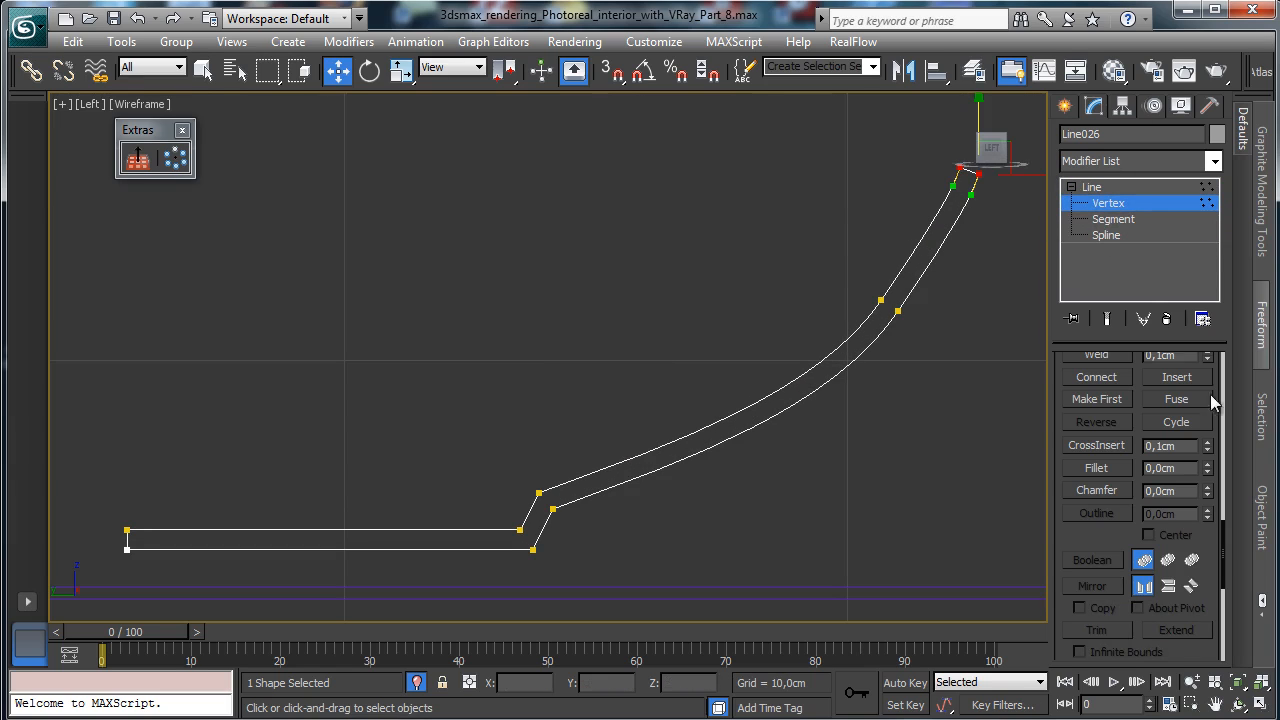
left_click(1097, 468)
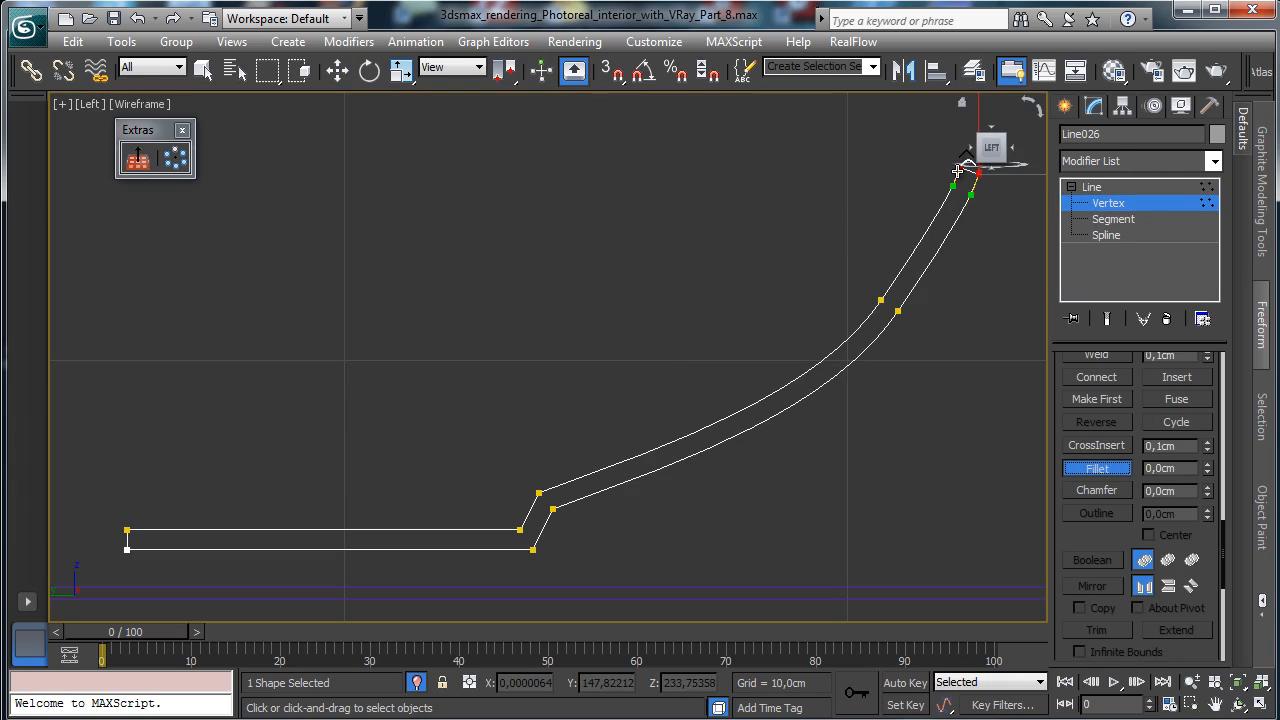
left_click_drag(958, 170, 957, 162)
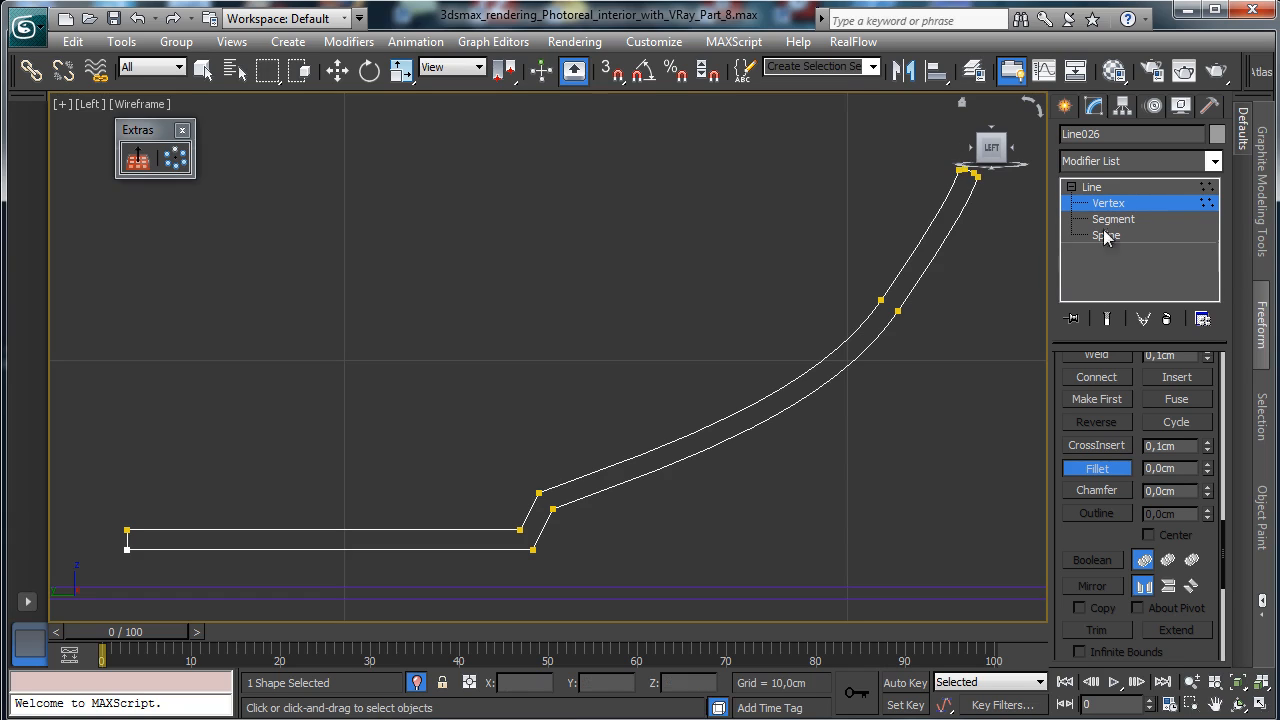
left_click(553, 509)
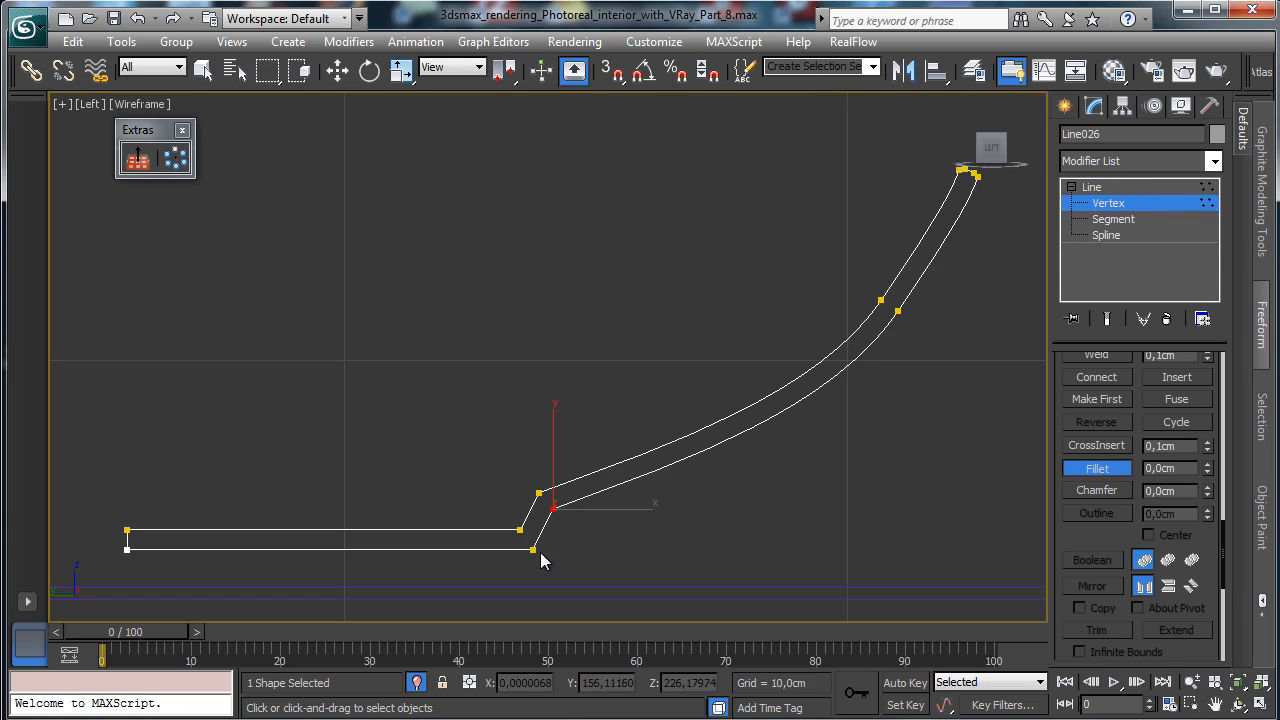
left_click_drag(533, 548, 549, 498)
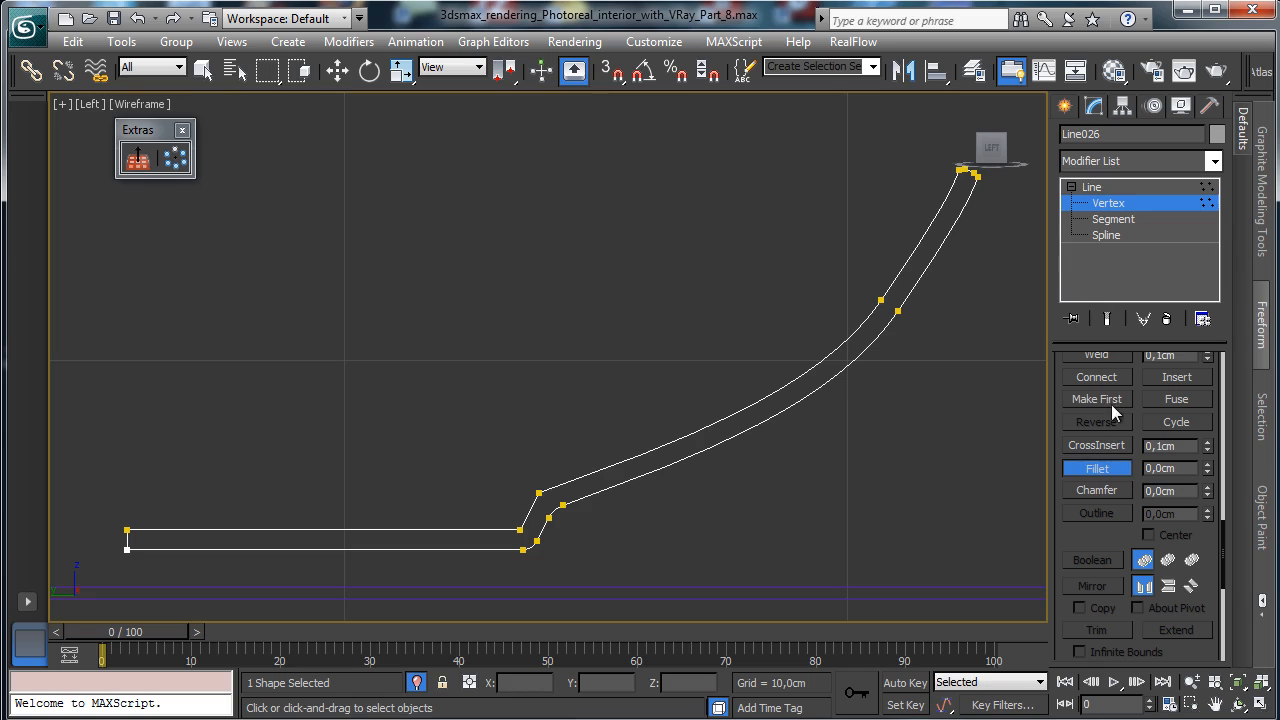
left_click(1108, 465)
left_click(1127, 203)
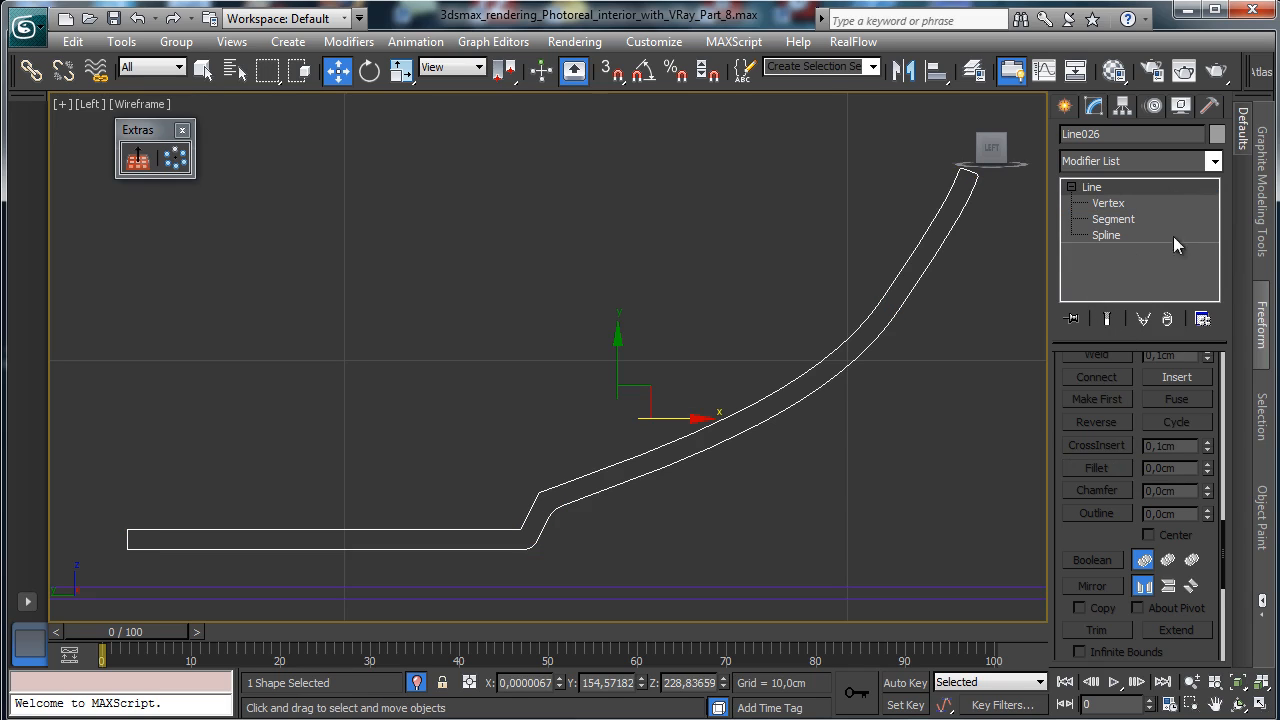
Lathe the profile into a bowl with its axis aligned to Min and 40 segments.
left_click(1194, 682)
left_click_drag(800, 477, 740, 580)
left_click(1213, 161)
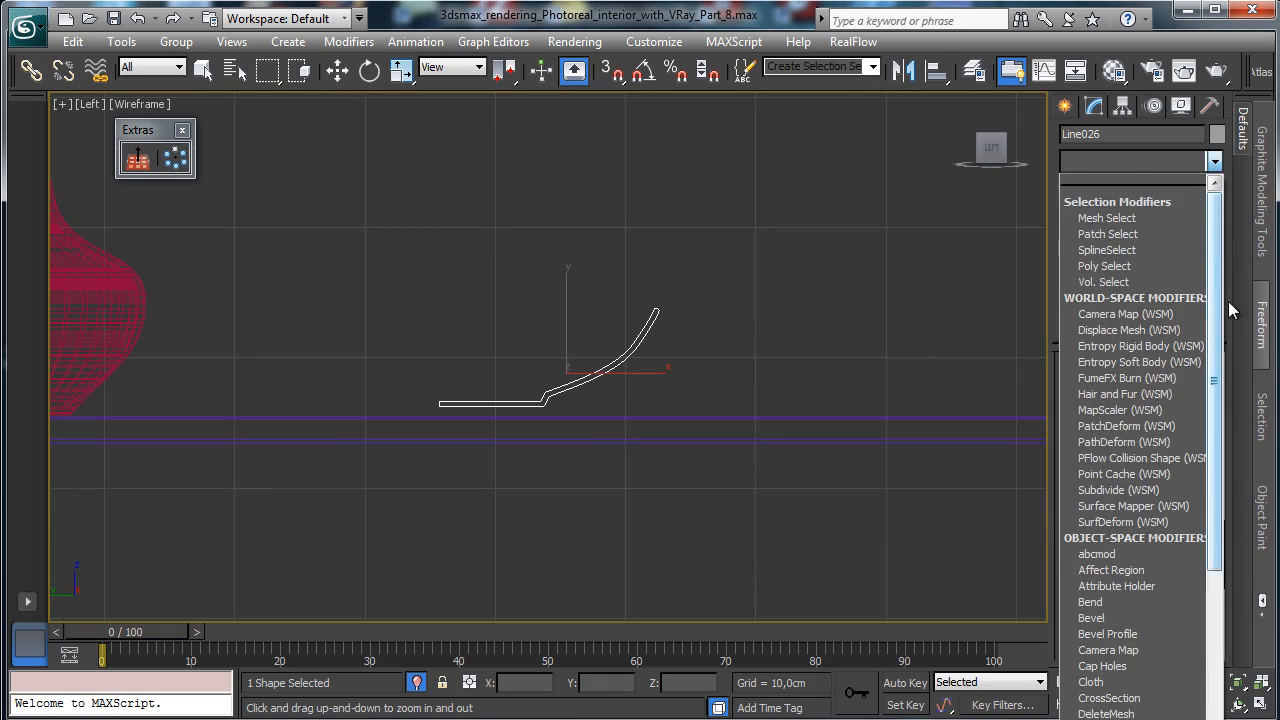
scroll(1100, 500, "down", 10)
left_click(1099, 584)
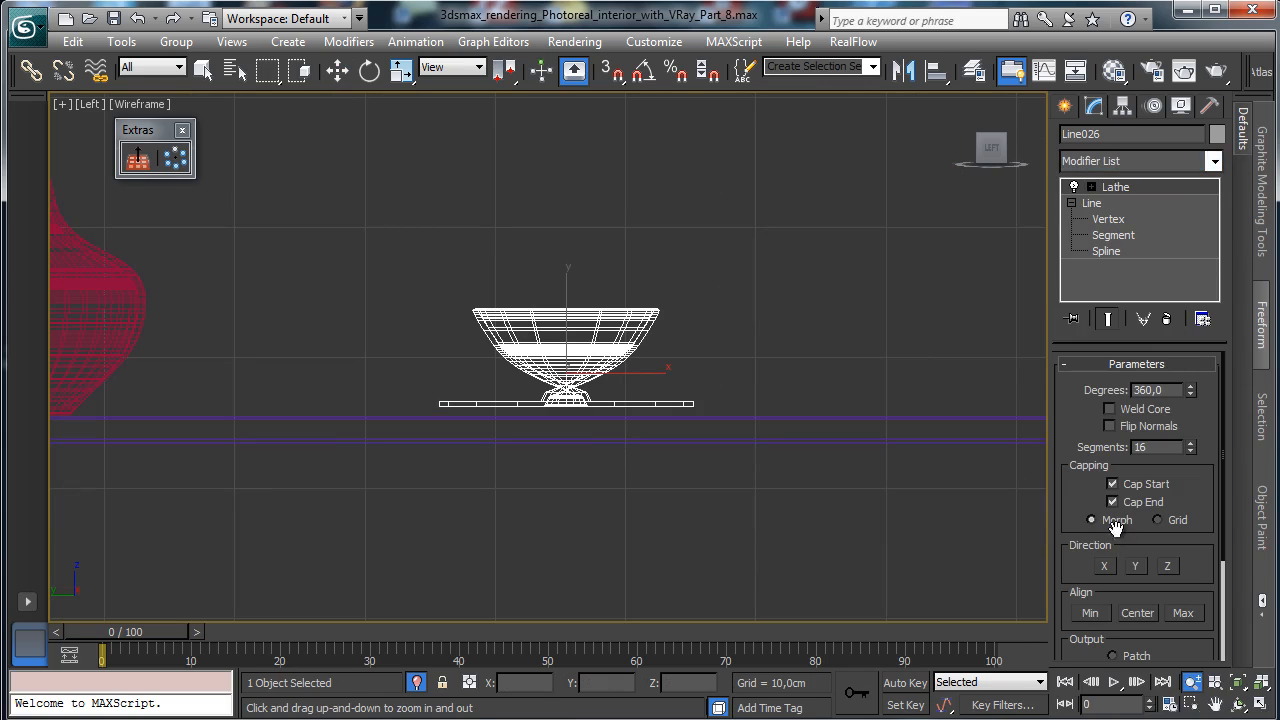
left_click(1088, 613)
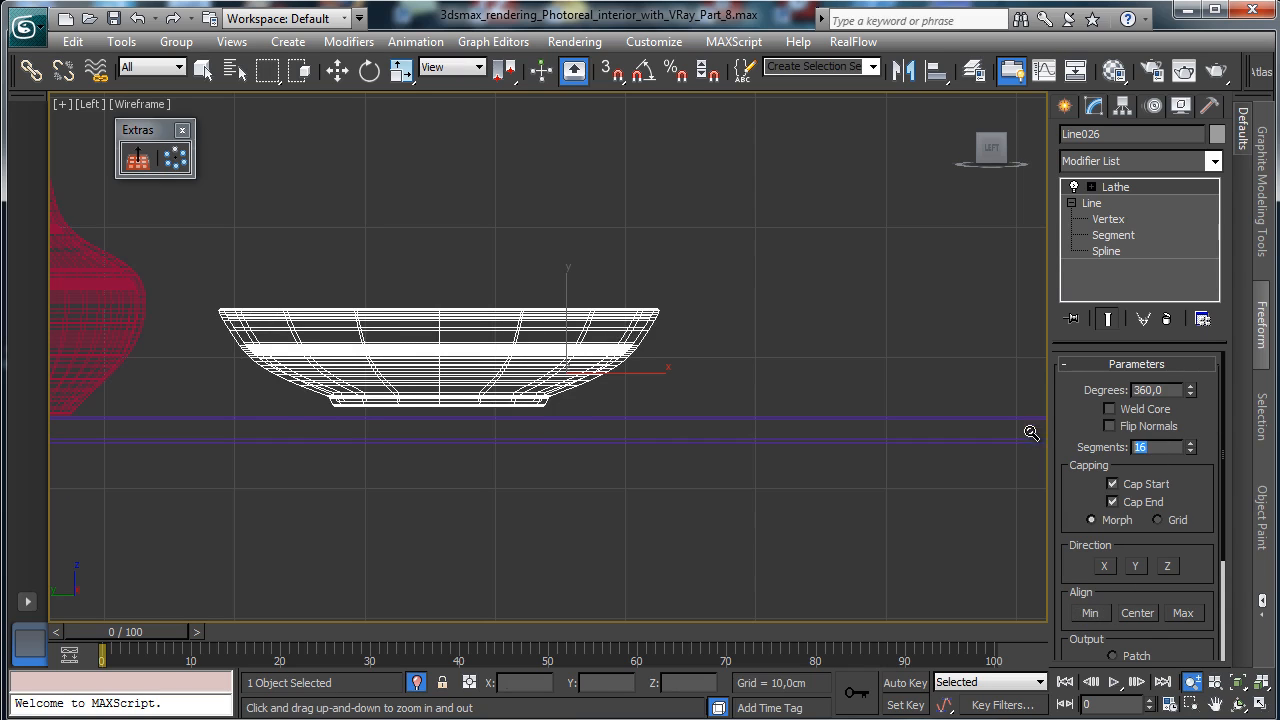
key("Return")
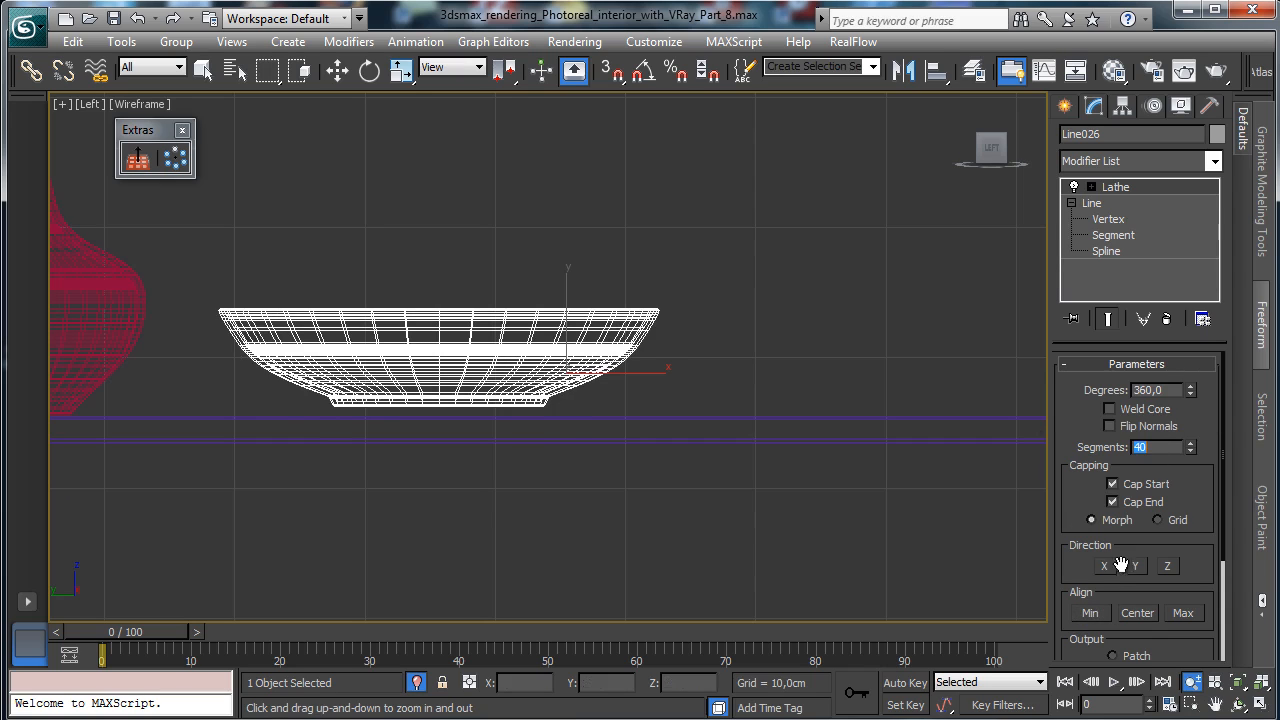
Align the bowl's center to the short vase's center on the X, Y and Z positions.
left_click(1262, 705)
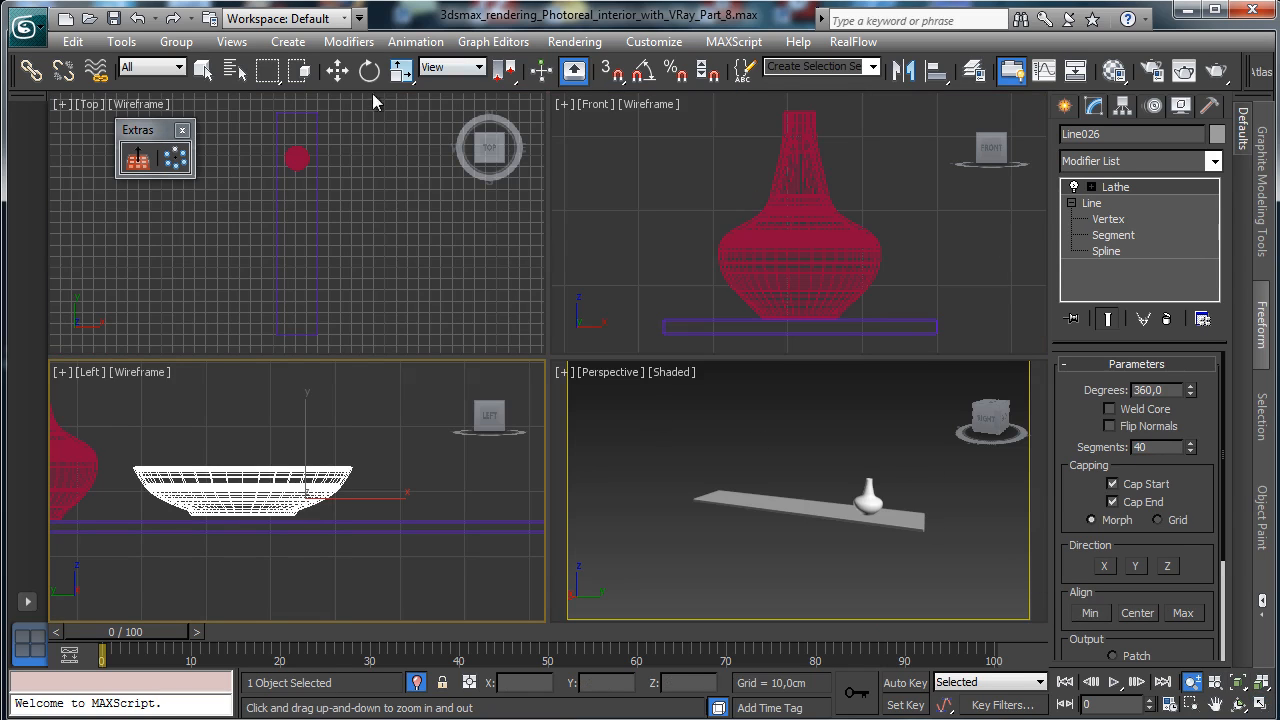
left_click(936, 69)
left_click(297, 157)
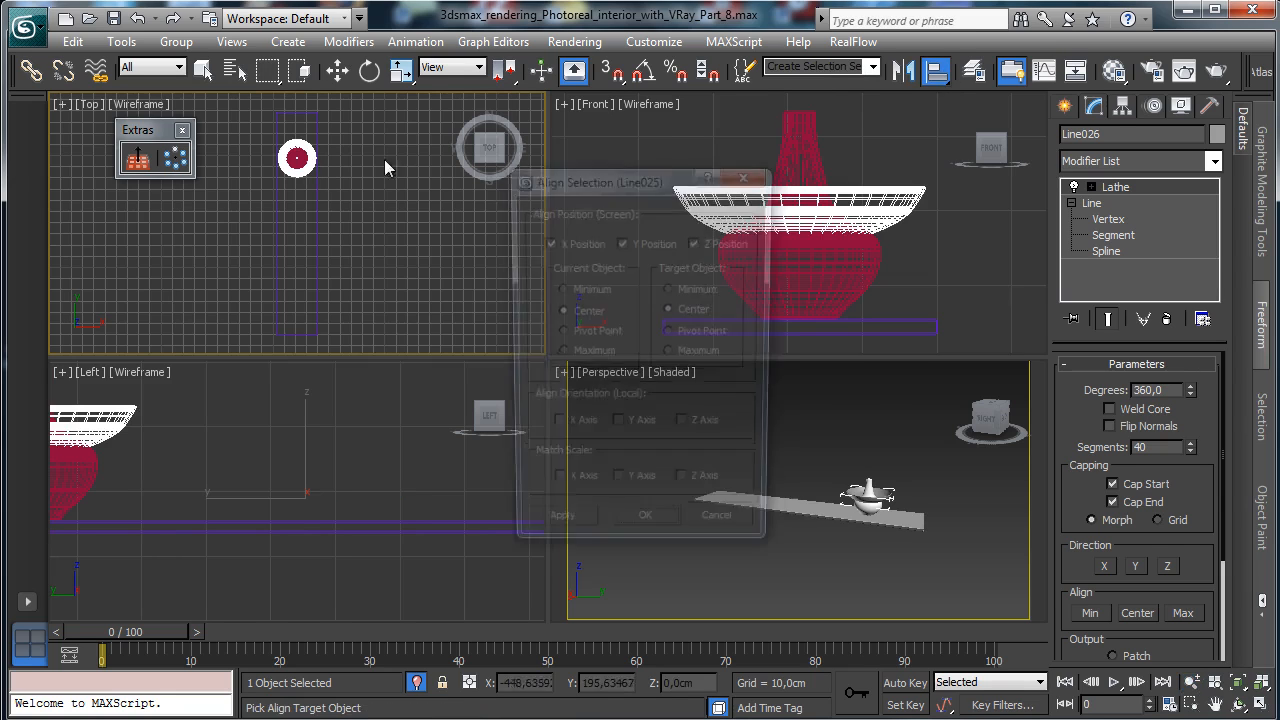
left_click(598, 334)
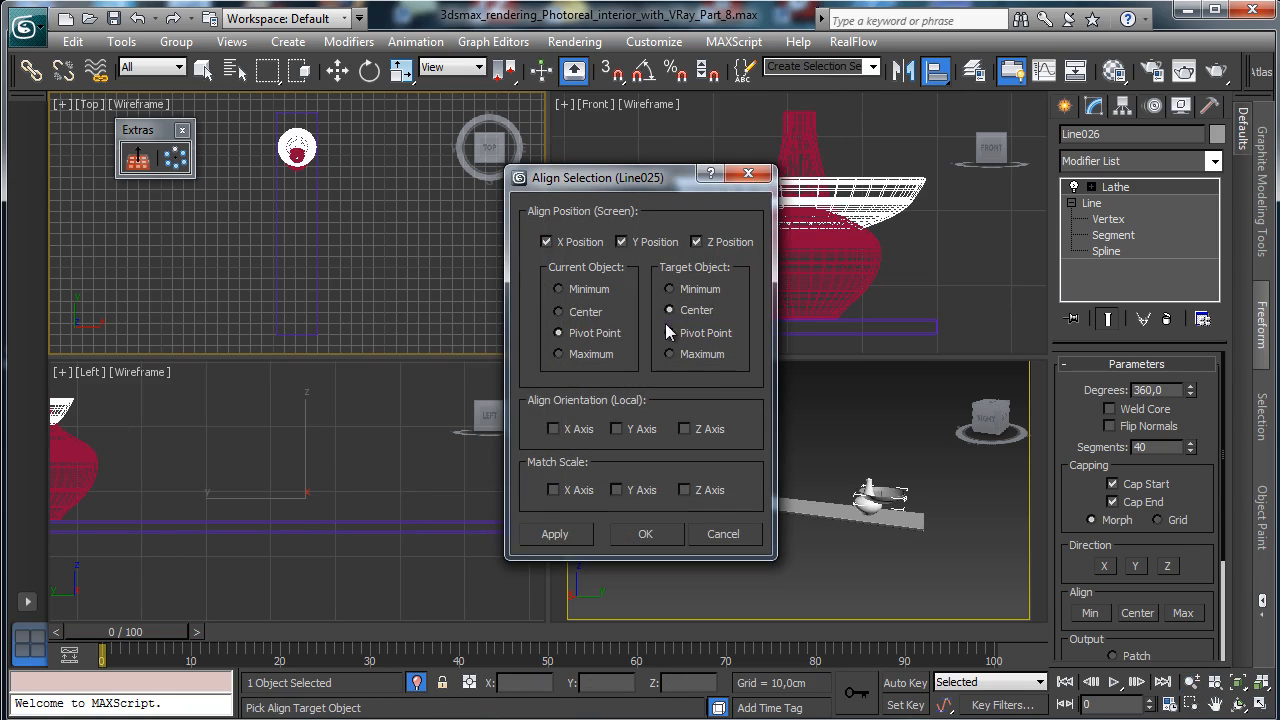
left_click(690, 334)
left_click(584, 311)
left_click(670, 310)
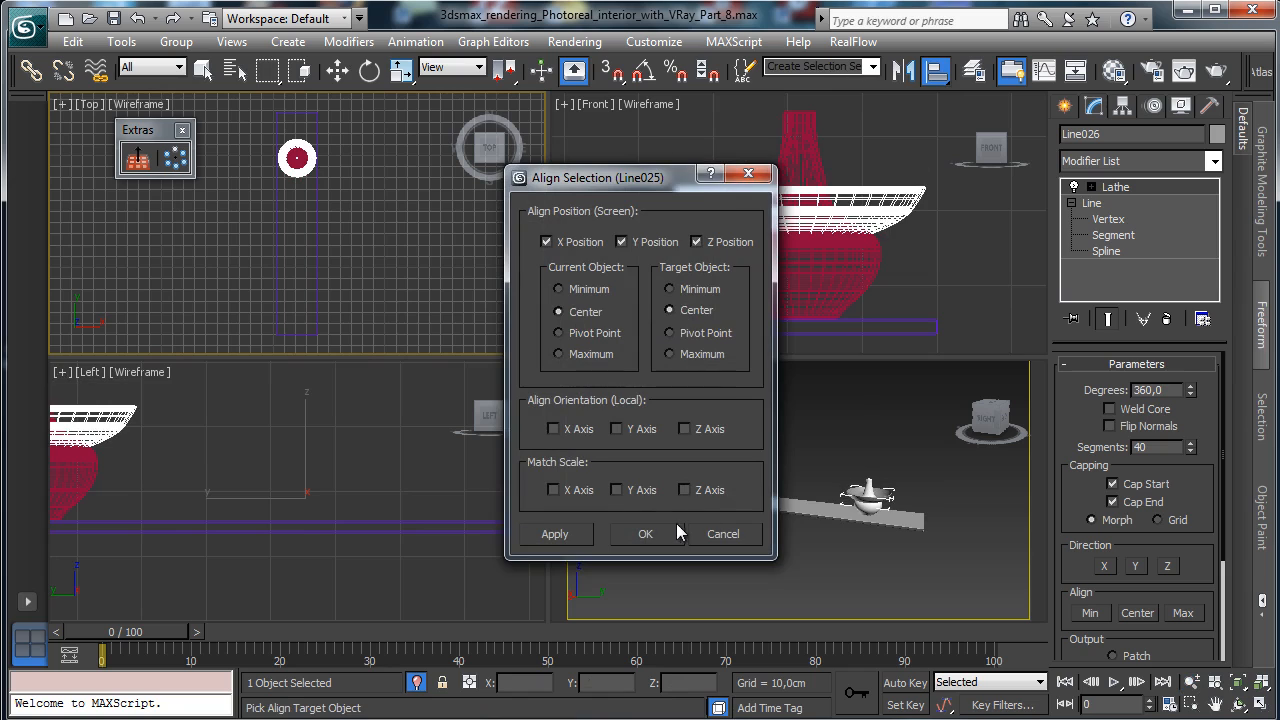
left_click(645, 533)
Lower the bowl to the shelf and slide it about 37 cm along the board away from the vase.
left_click_drag(800, 166, 798, 240)
right_click(394, 228)
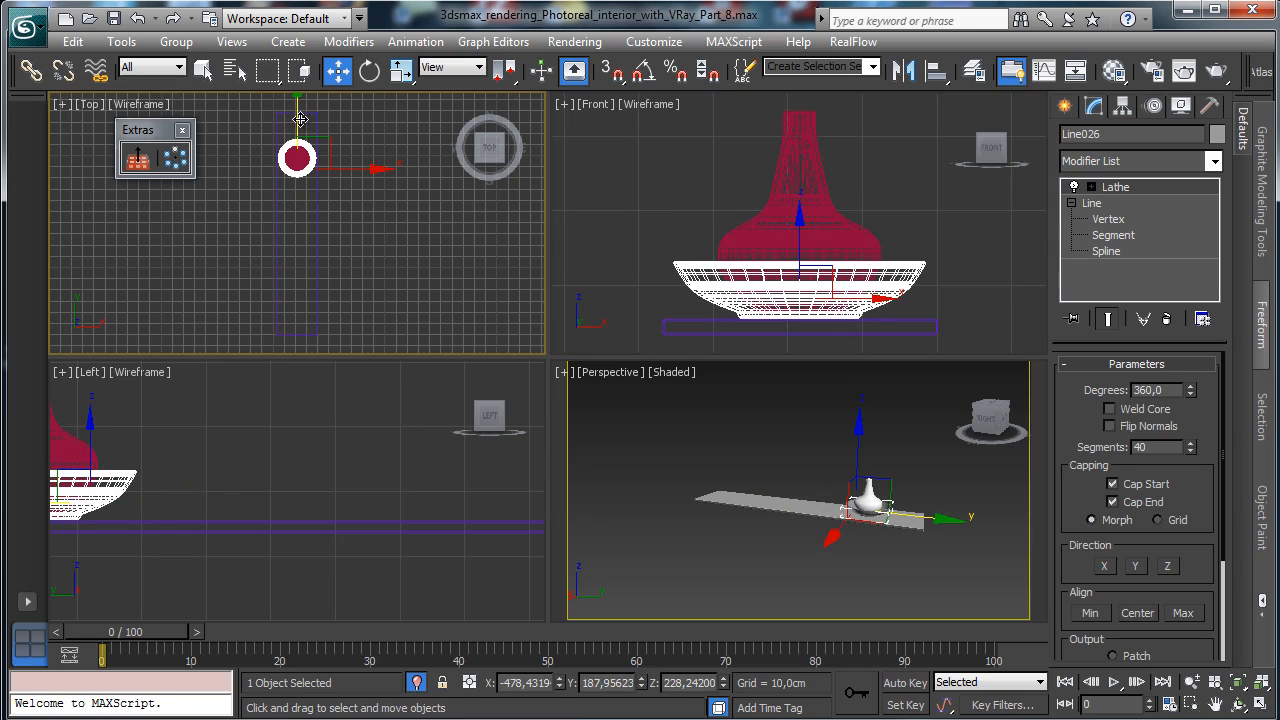
left_click_drag(300, 120, 302, 156)
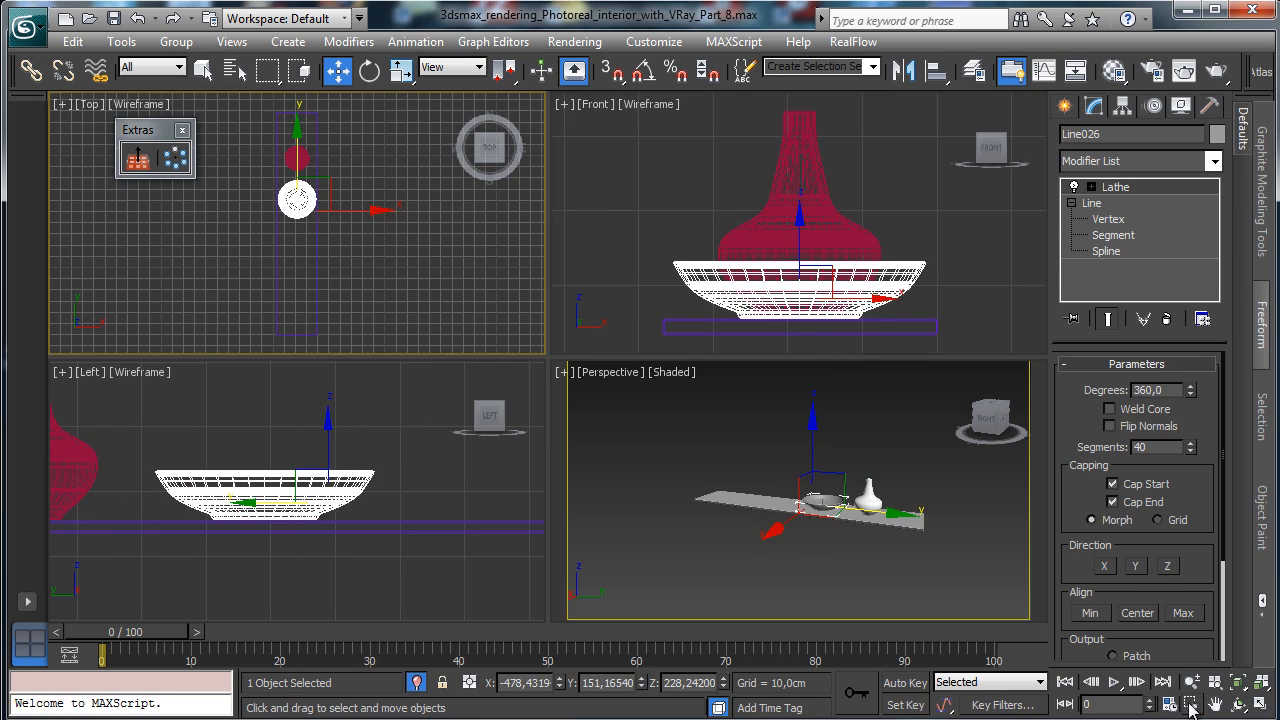
Center the bowl across the shelf board, lower it slightly toward the surface and enable Weld Core on its Lathe.
left_click(1260, 684)
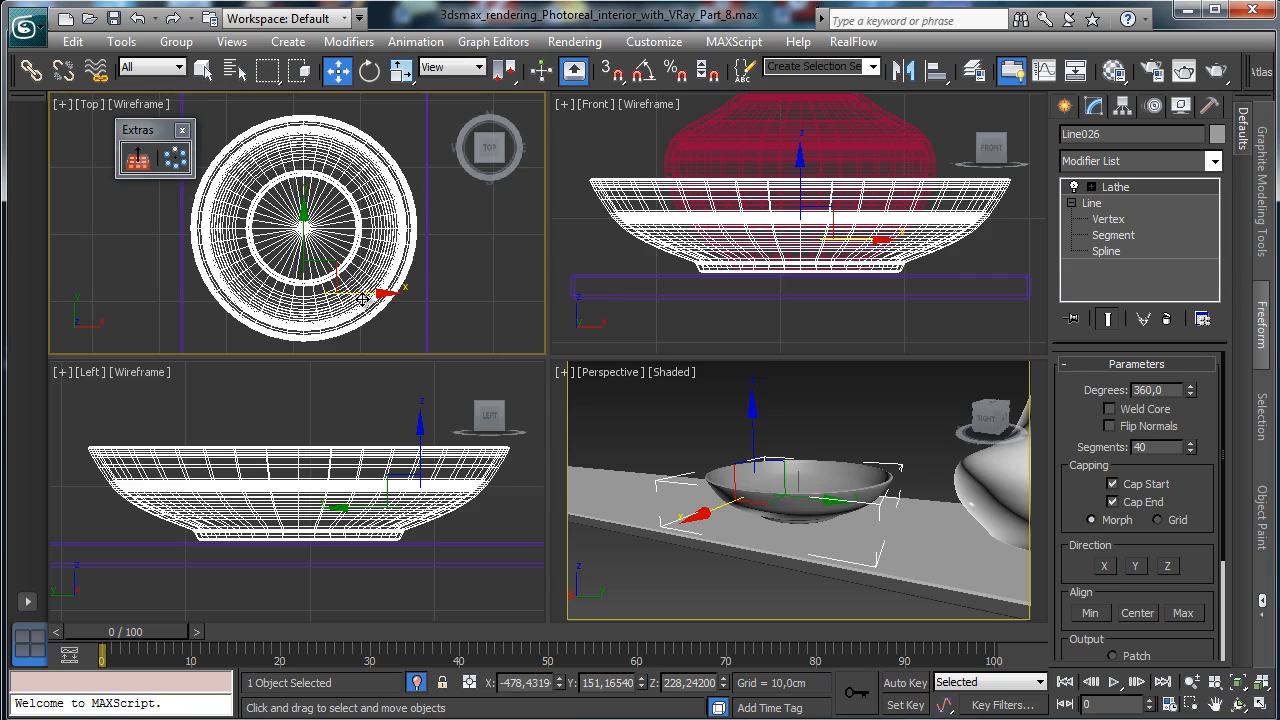
left_click_drag(366, 296, 358, 290)
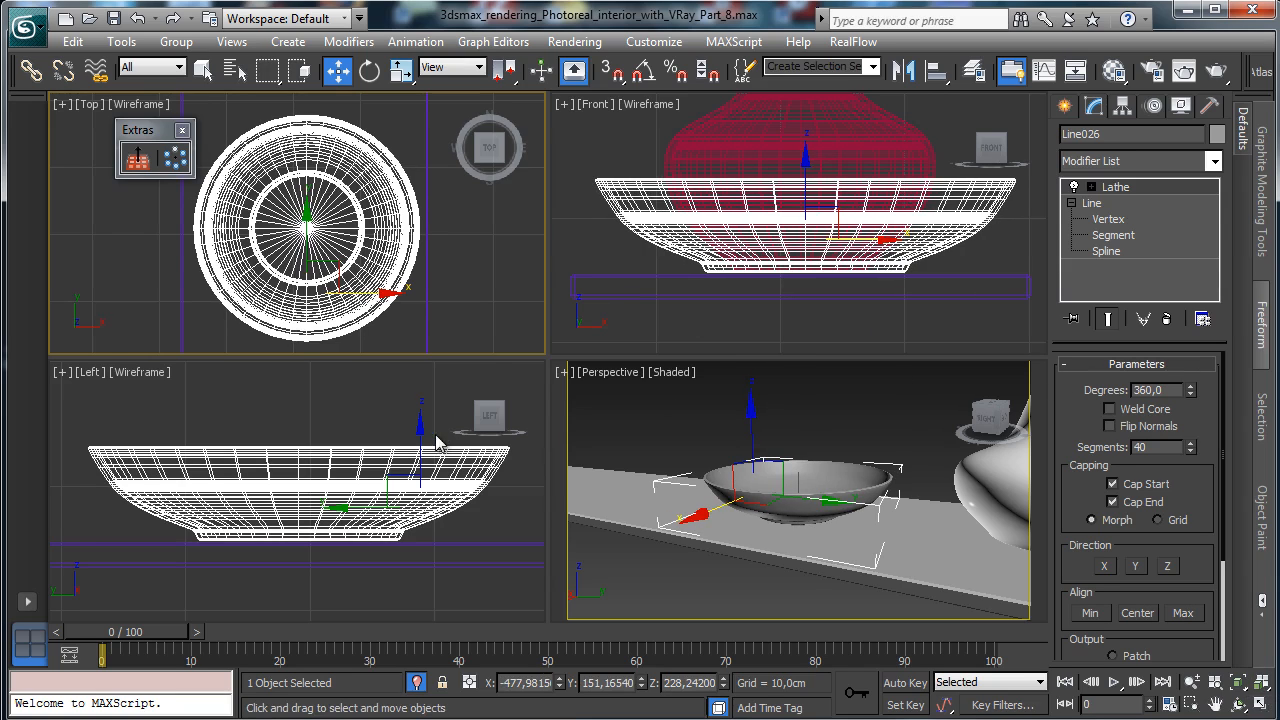
left_click_drag(422, 450, 420, 450)
right_click(552, 375)
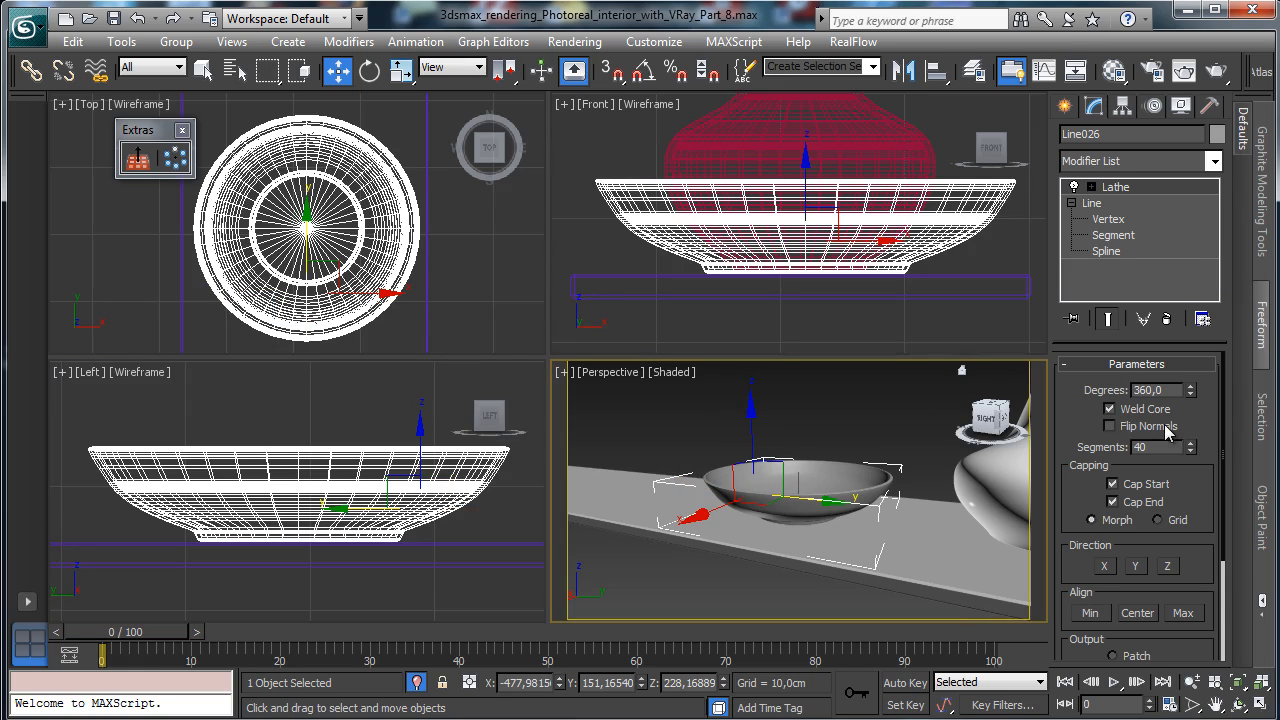
Name an unused material slot "TV vase" in the Material Editor.
left_click(1127, 79)
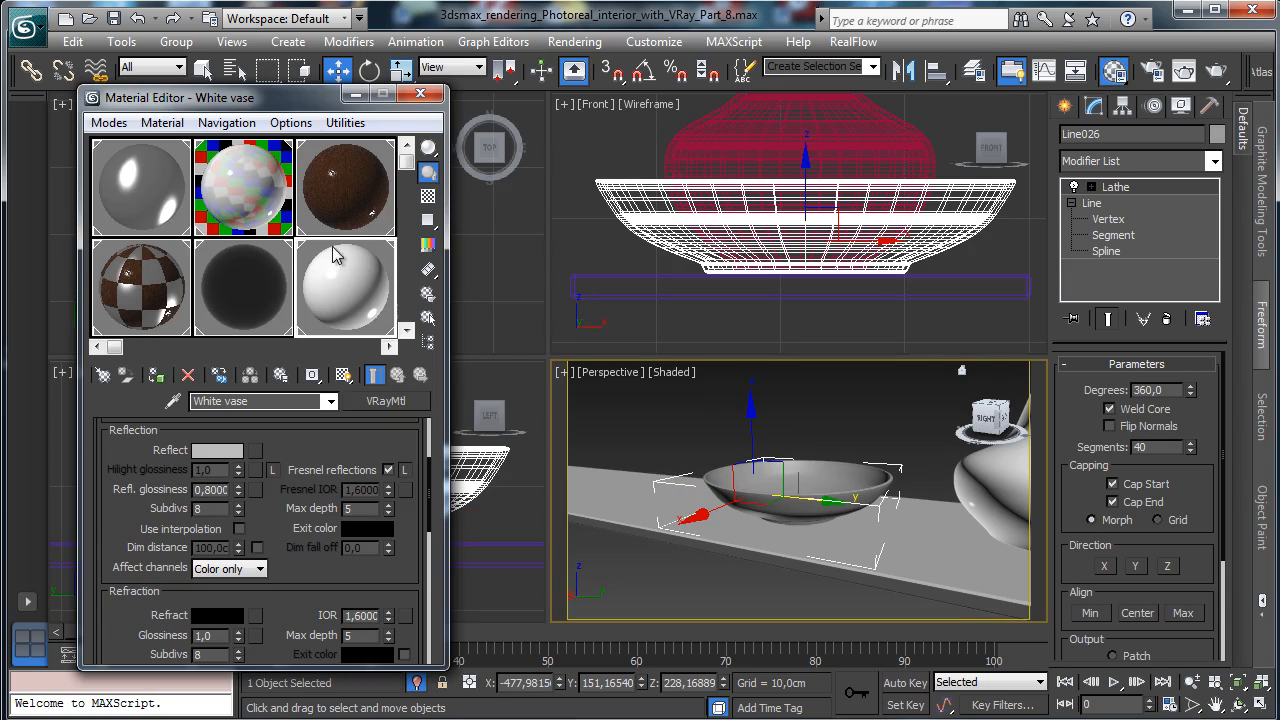
left_click_drag(345, 270, 348, 152)
left_click(130, 280)
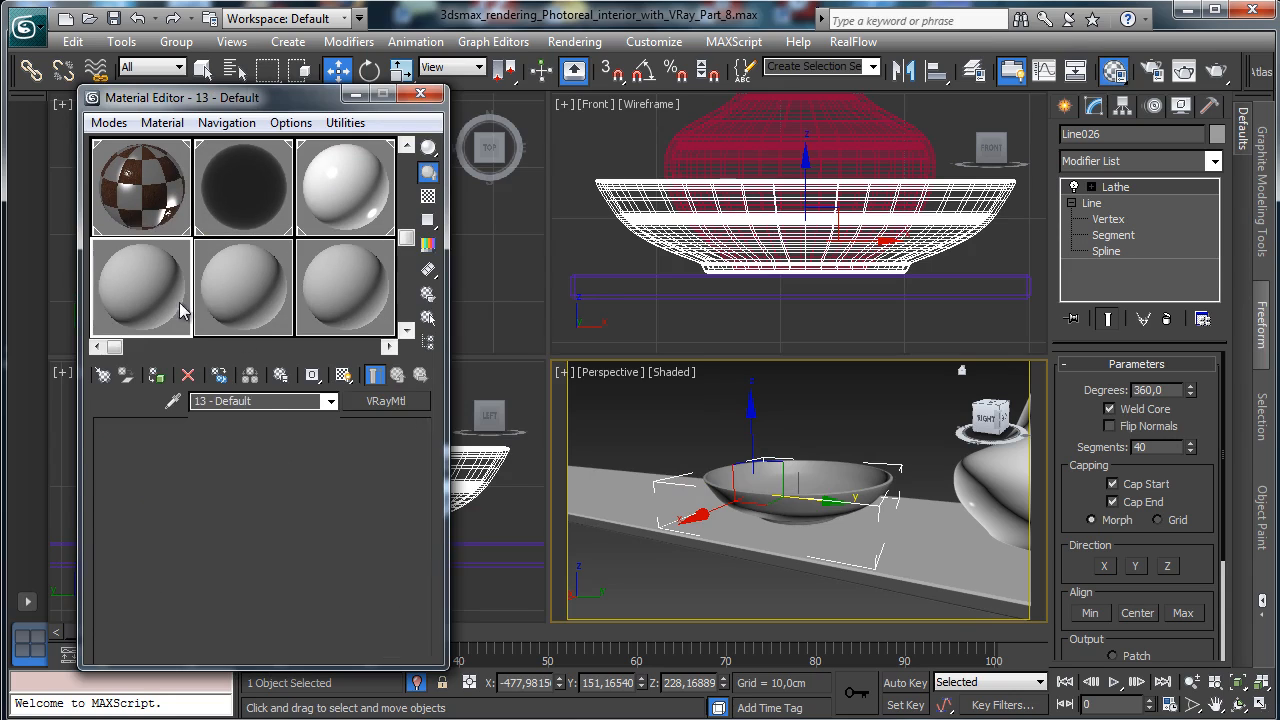
type("TV")
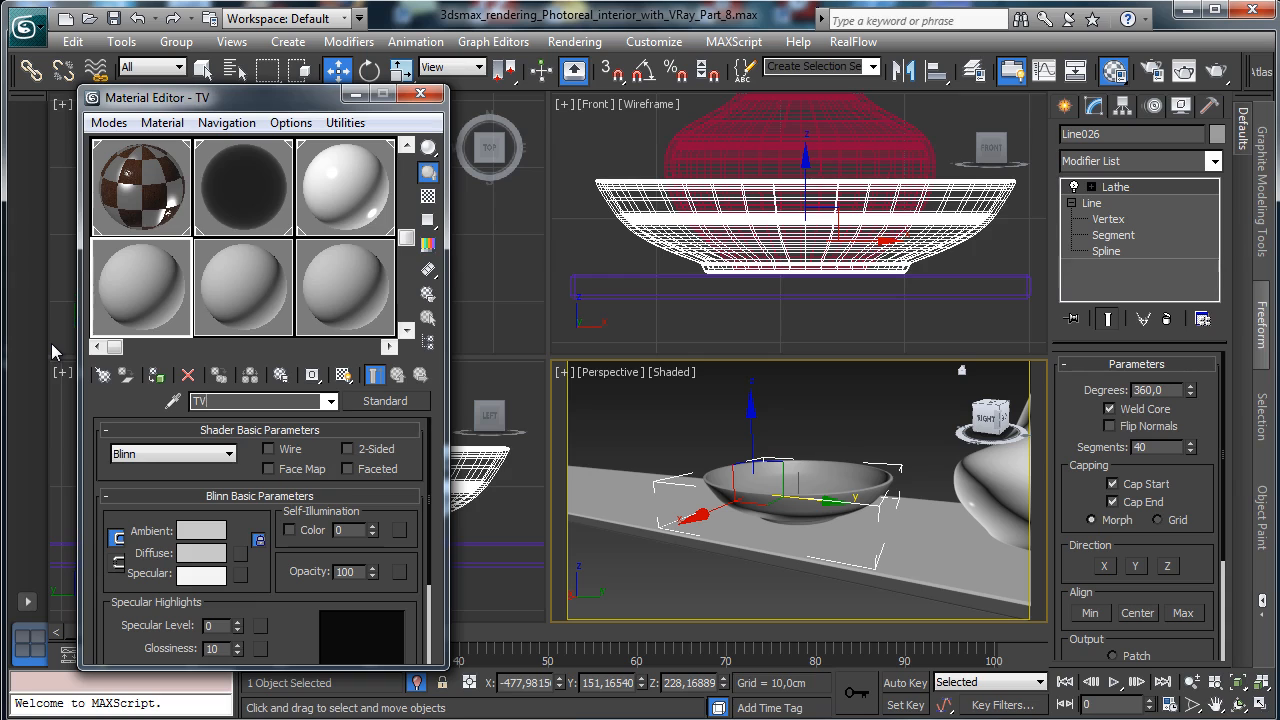
type(" vase")
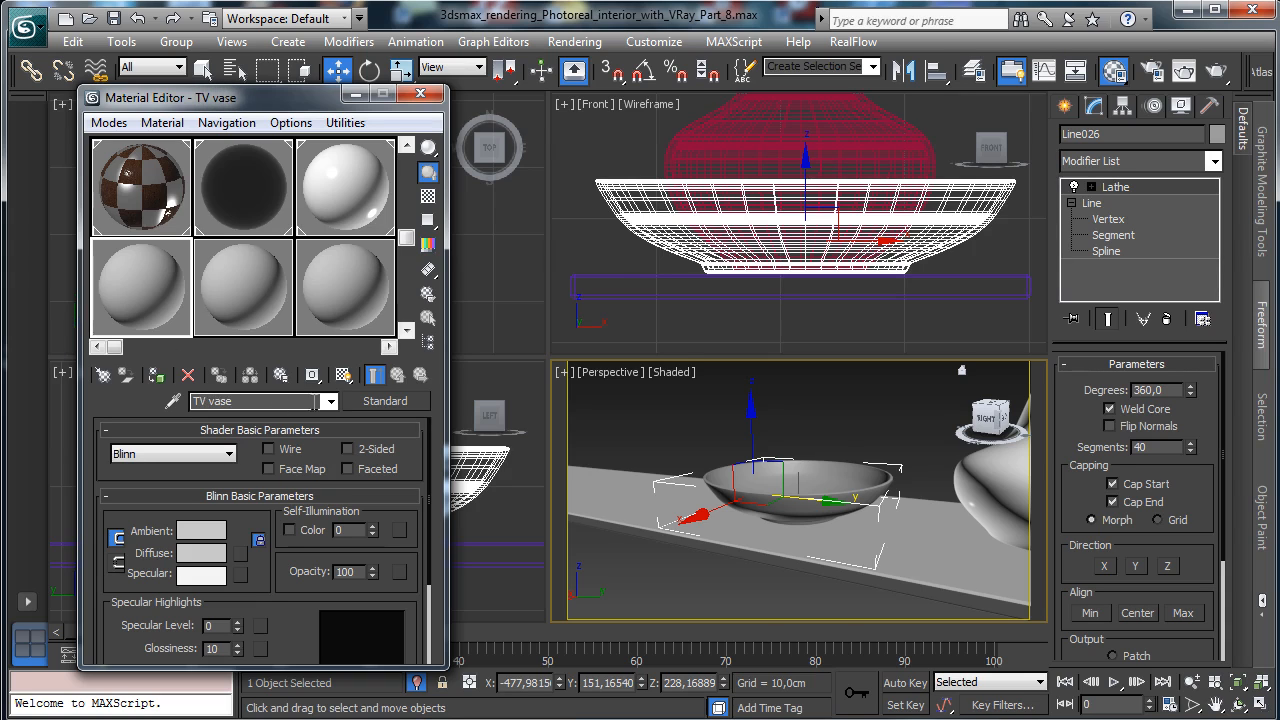
Change the TV vase material's type to VRayMtl, assign it to the bowl and save the scene.
left_click(385, 400)
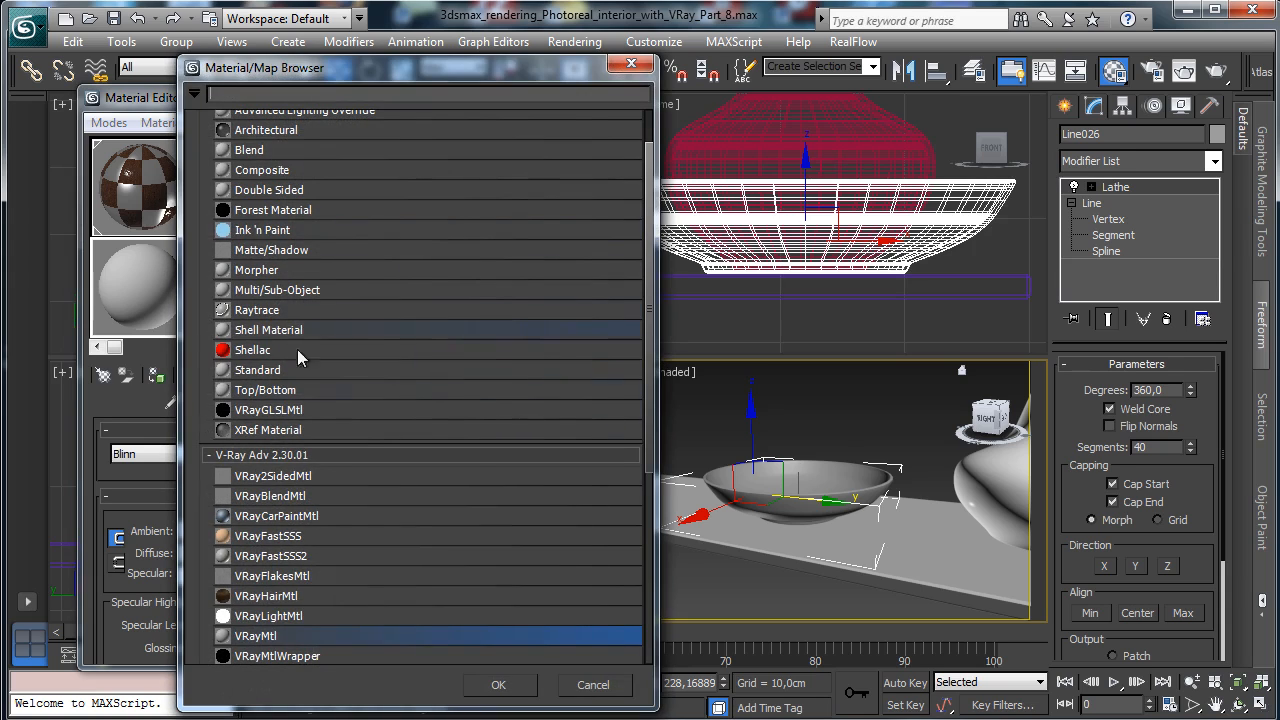
double_click(272, 636)
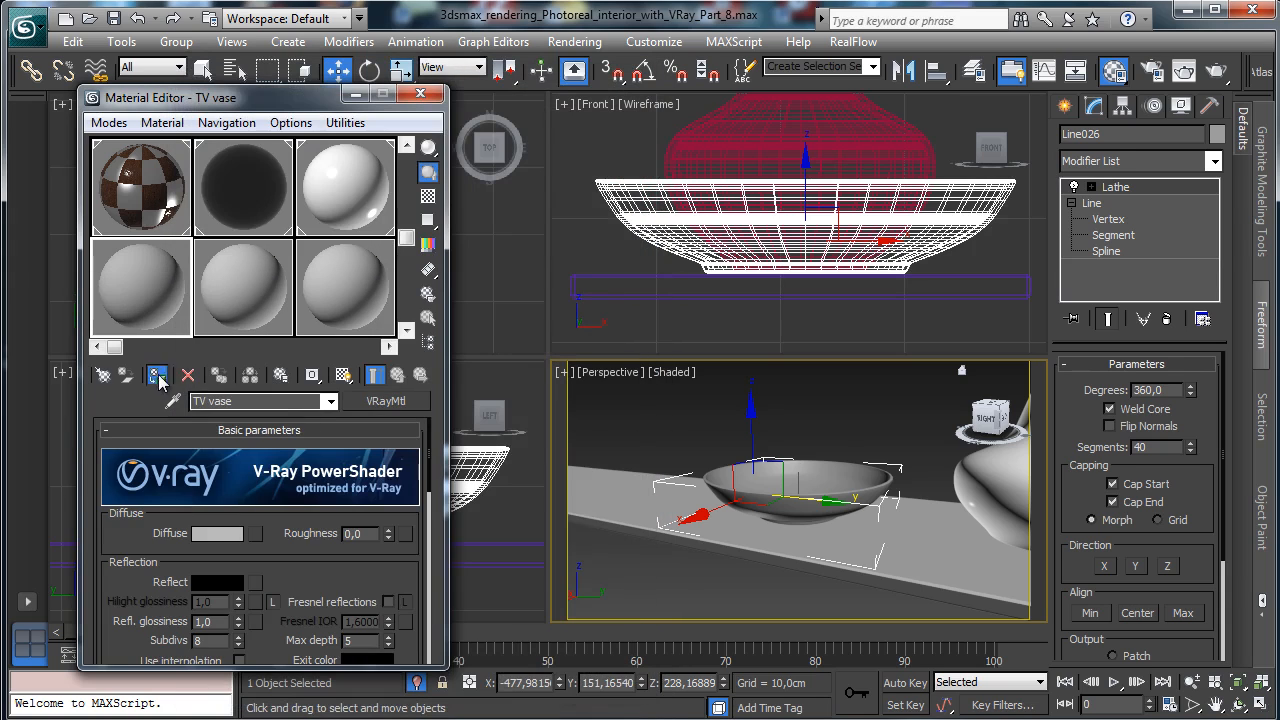
key("ctrl+s")
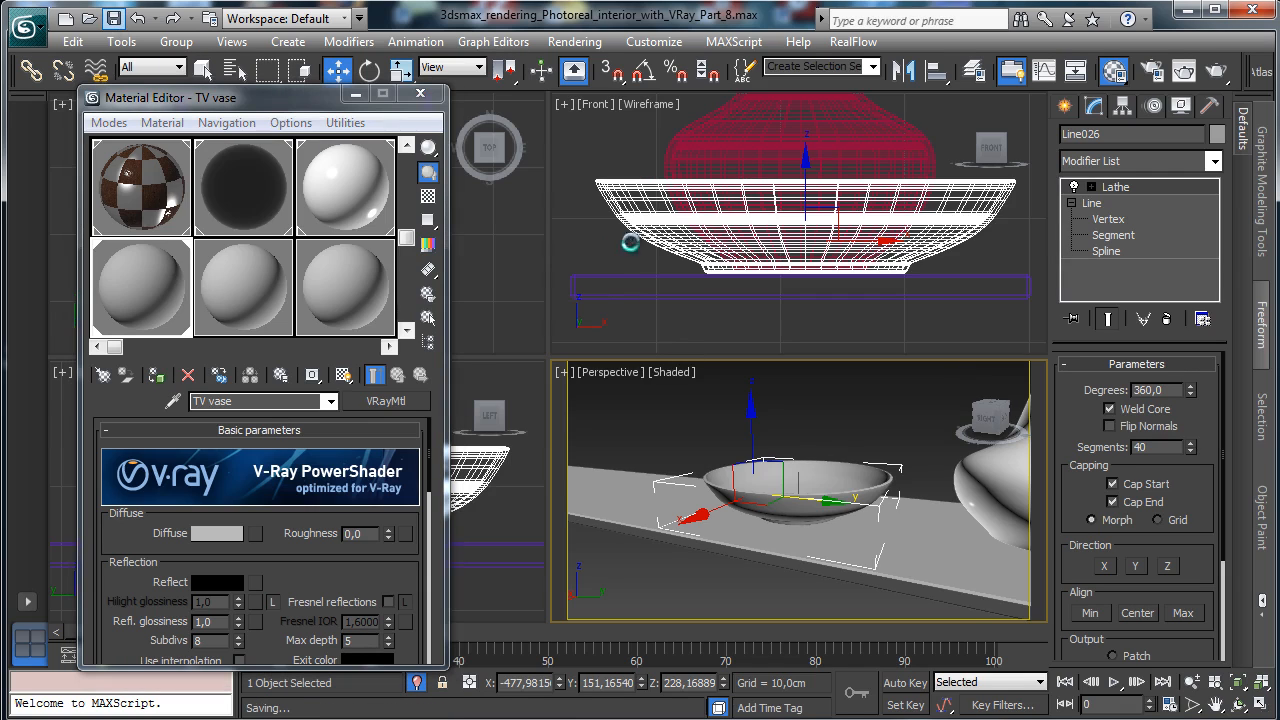
Change the TV vase material's type to VRayFastSSS2 and apply the Marble (white) preset.
scroll(259, 483, "down", 3)
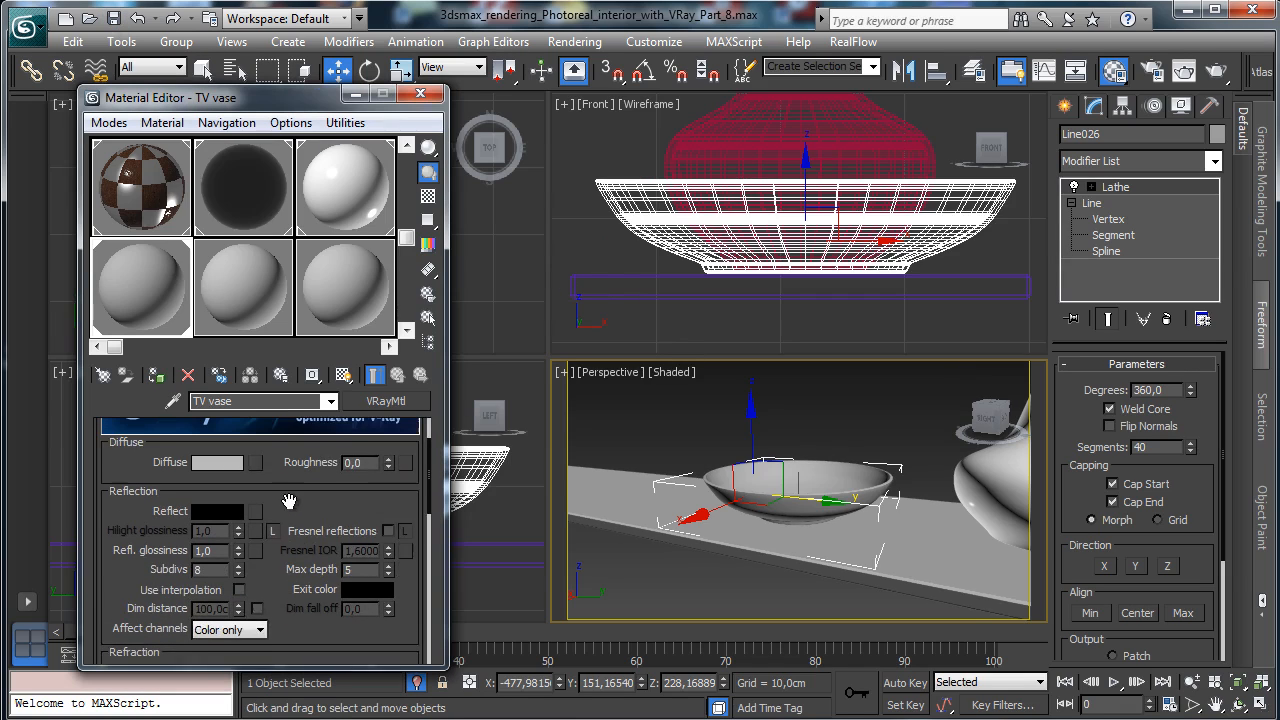
left_click(400, 401)
left_click(294, 555)
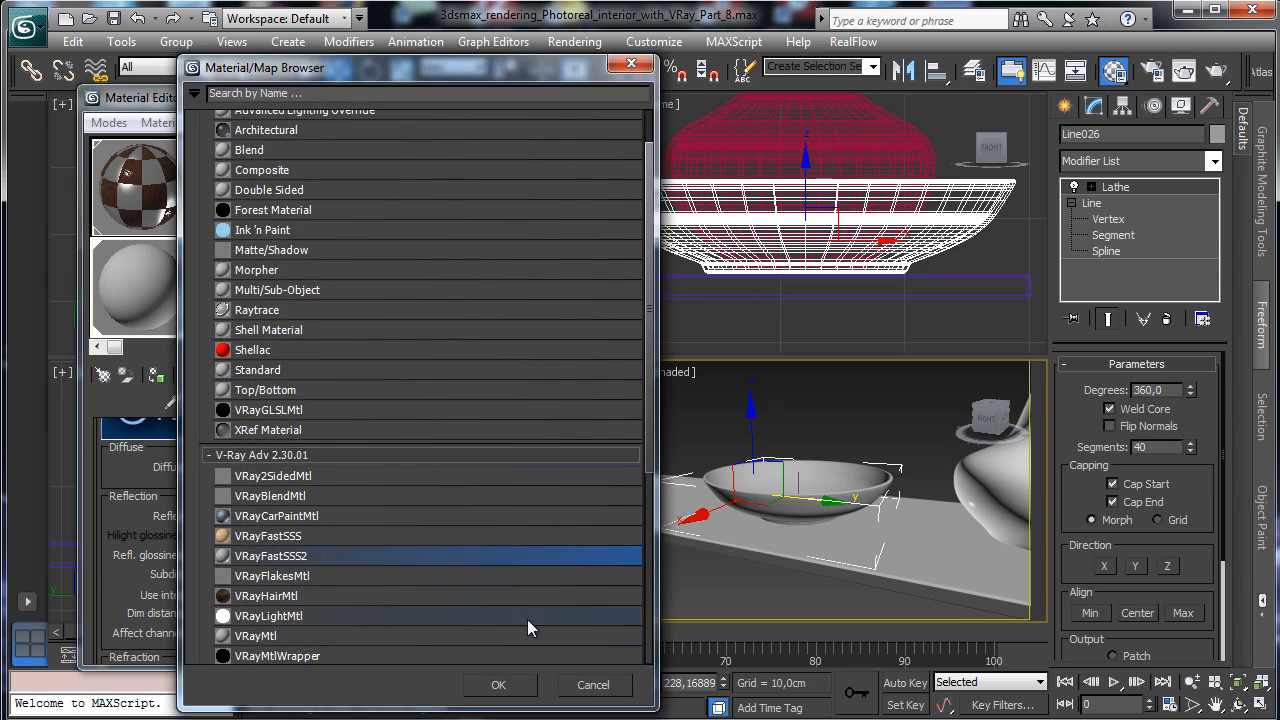
left_click(500, 685)
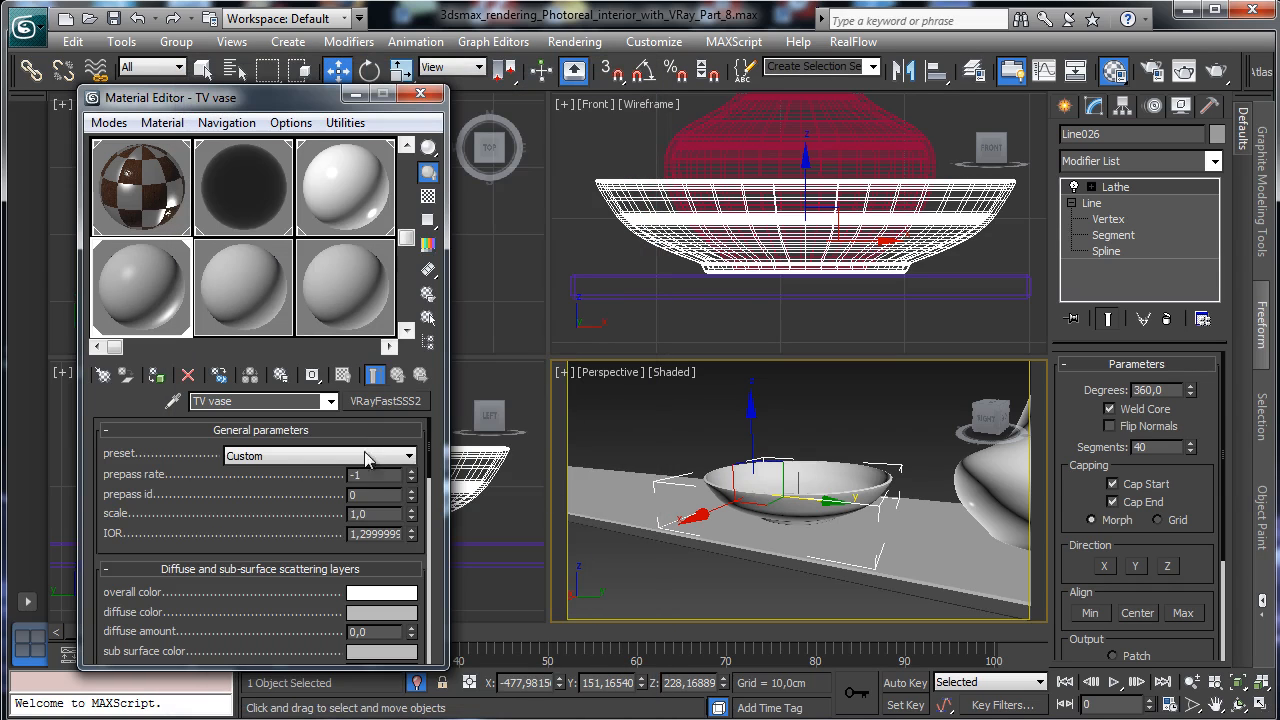
left_click(376, 456)
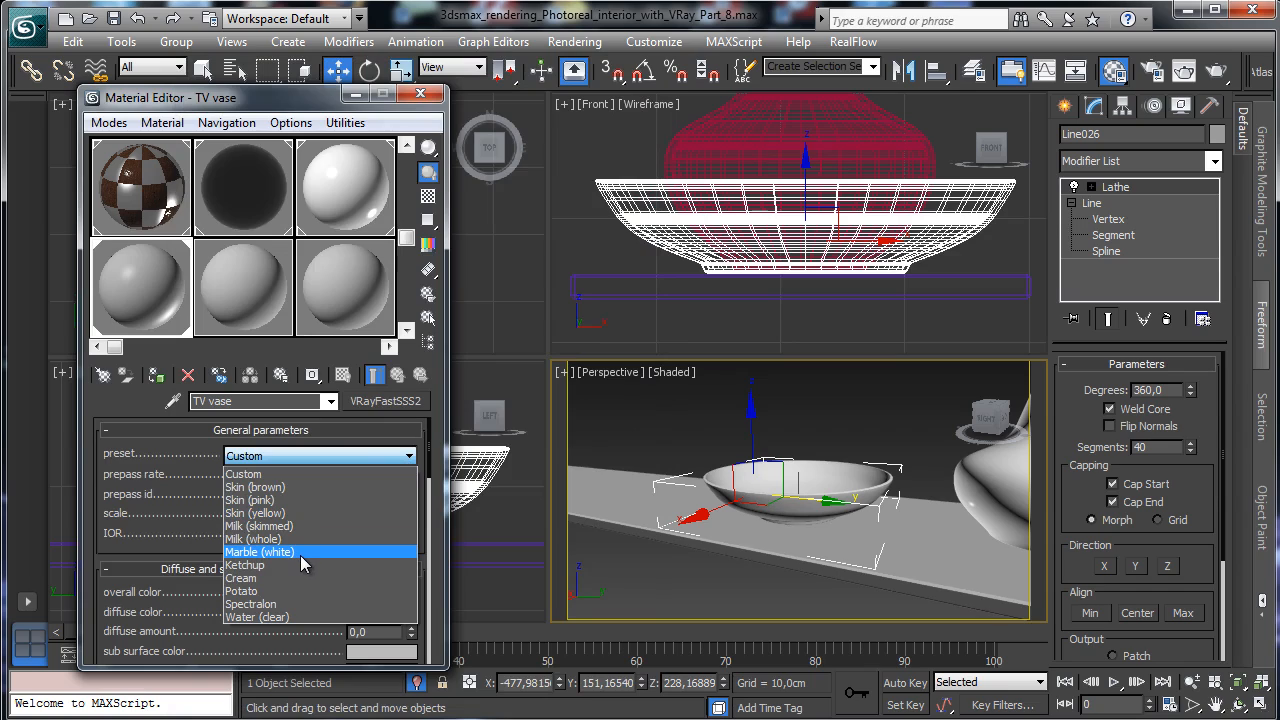
left_click(297, 553)
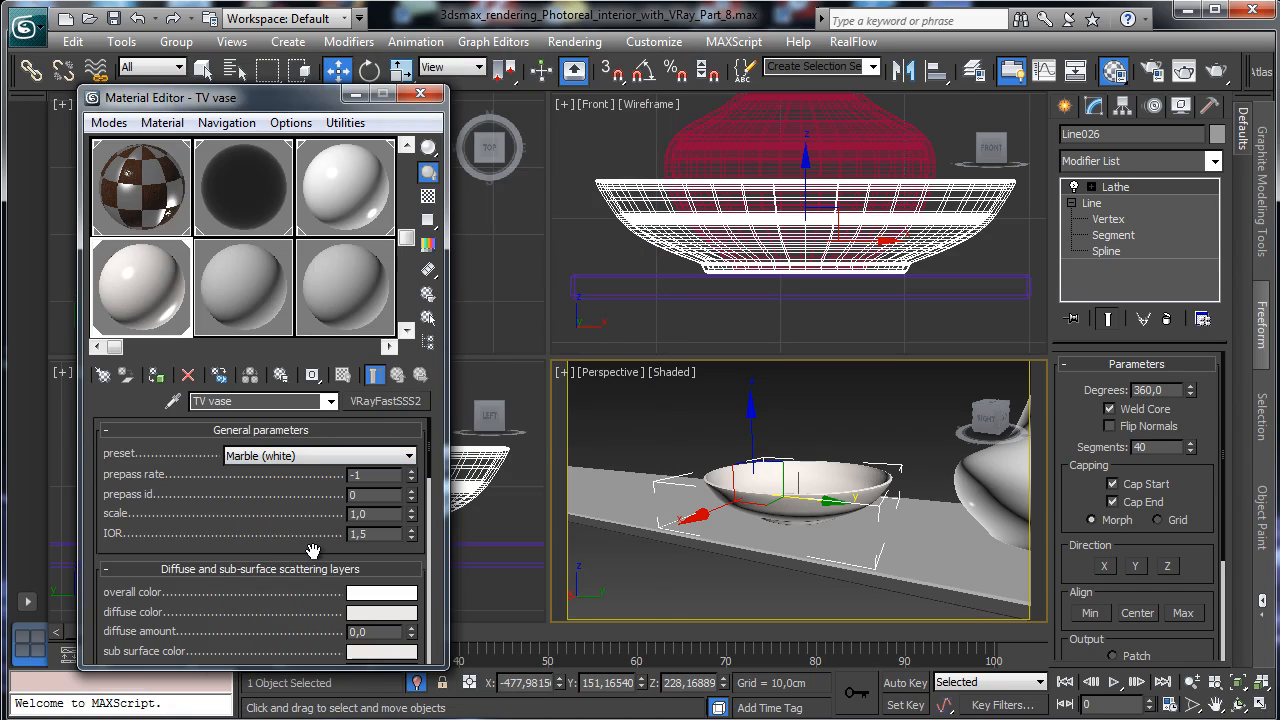
Look through the TV vase material's parameters and add a Bitmap map to its overall color.
left_click_drag(212, 553, 313, 427)
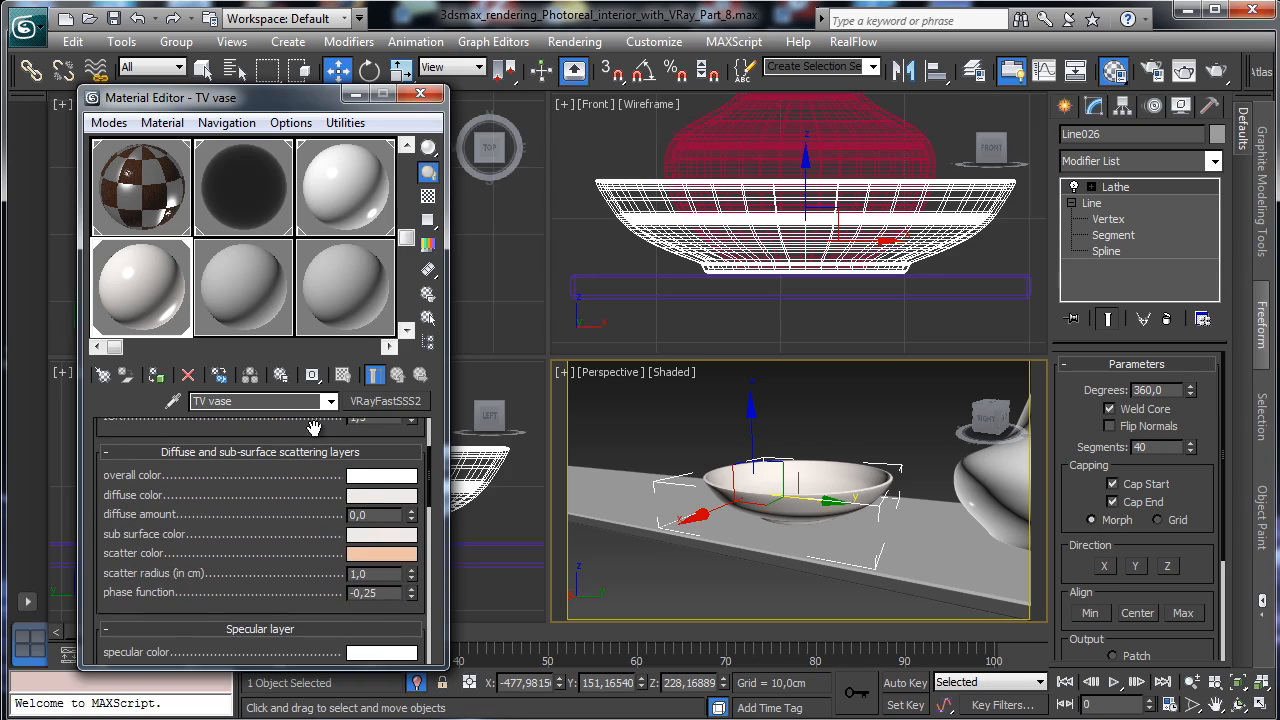
left_click_drag(158, 598, 381, 496)
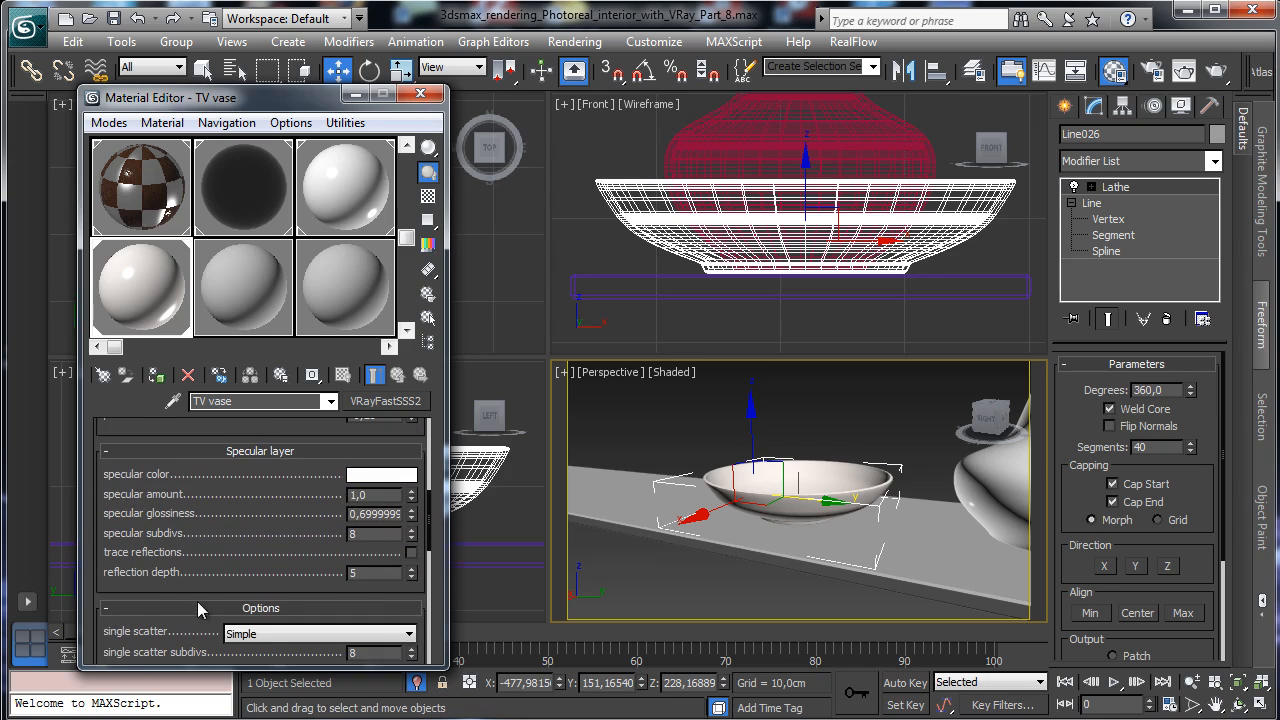
left_click_drag(197, 601, 282, 452)
left_click_drag(171, 619, 266, 423)
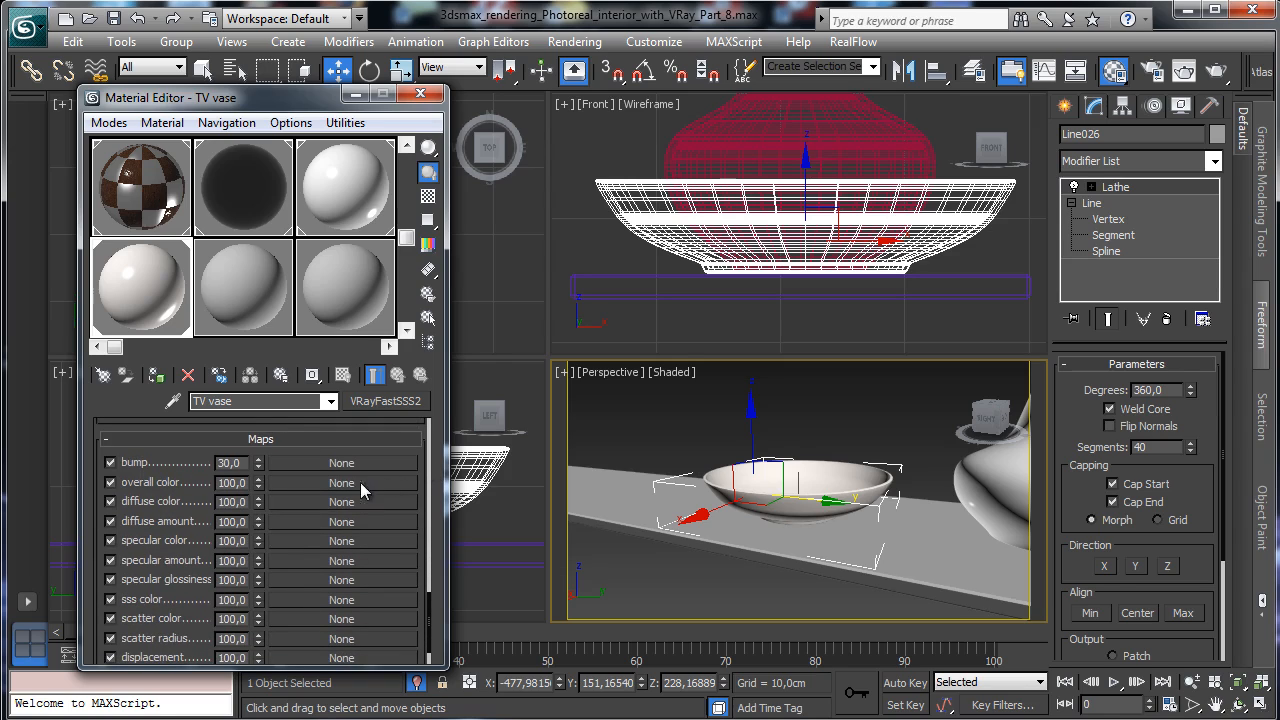
scroll(426, 477, "up", 3)
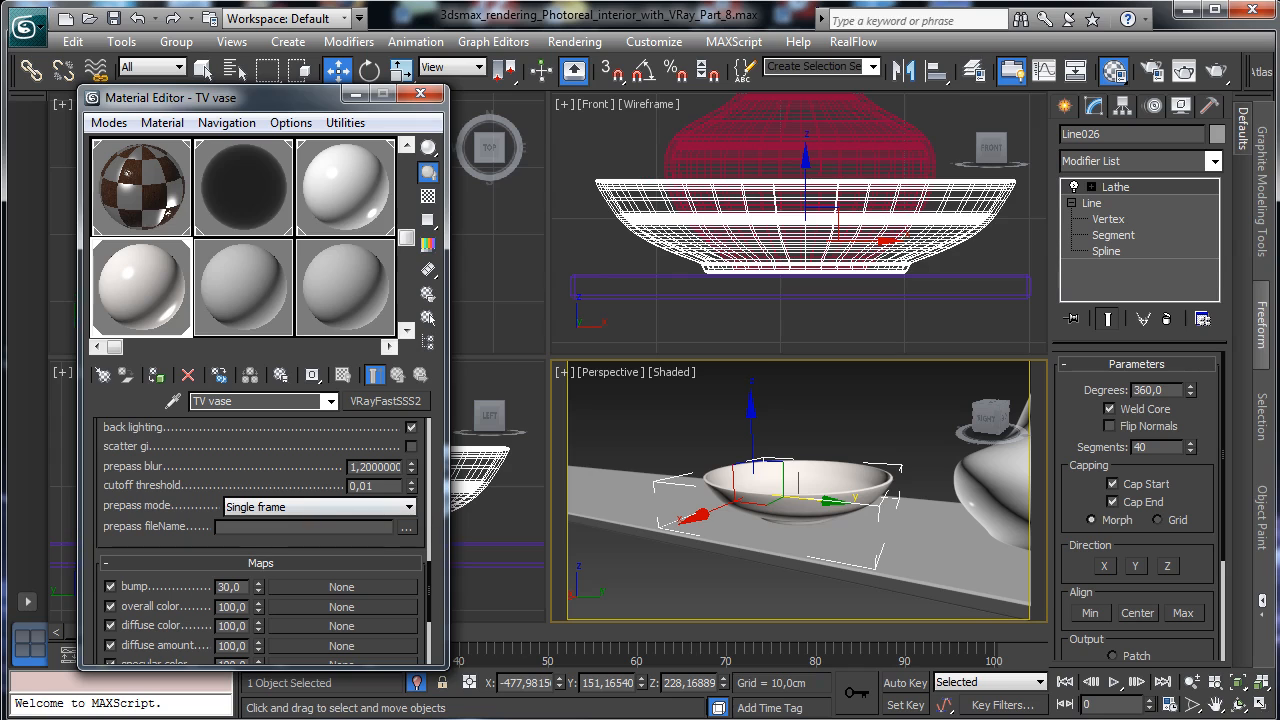
scroll(260, 540, "up", 5)
scroll(157, 517, "down", 8)
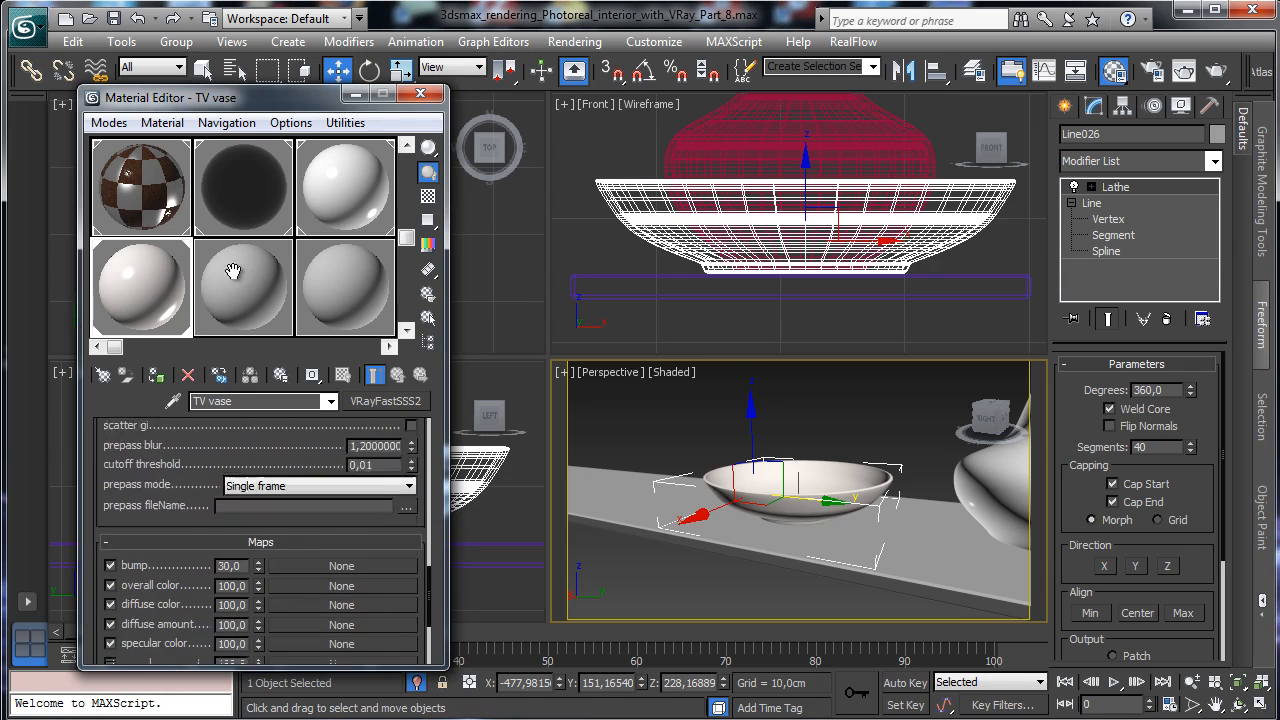
left_click(340, 524)
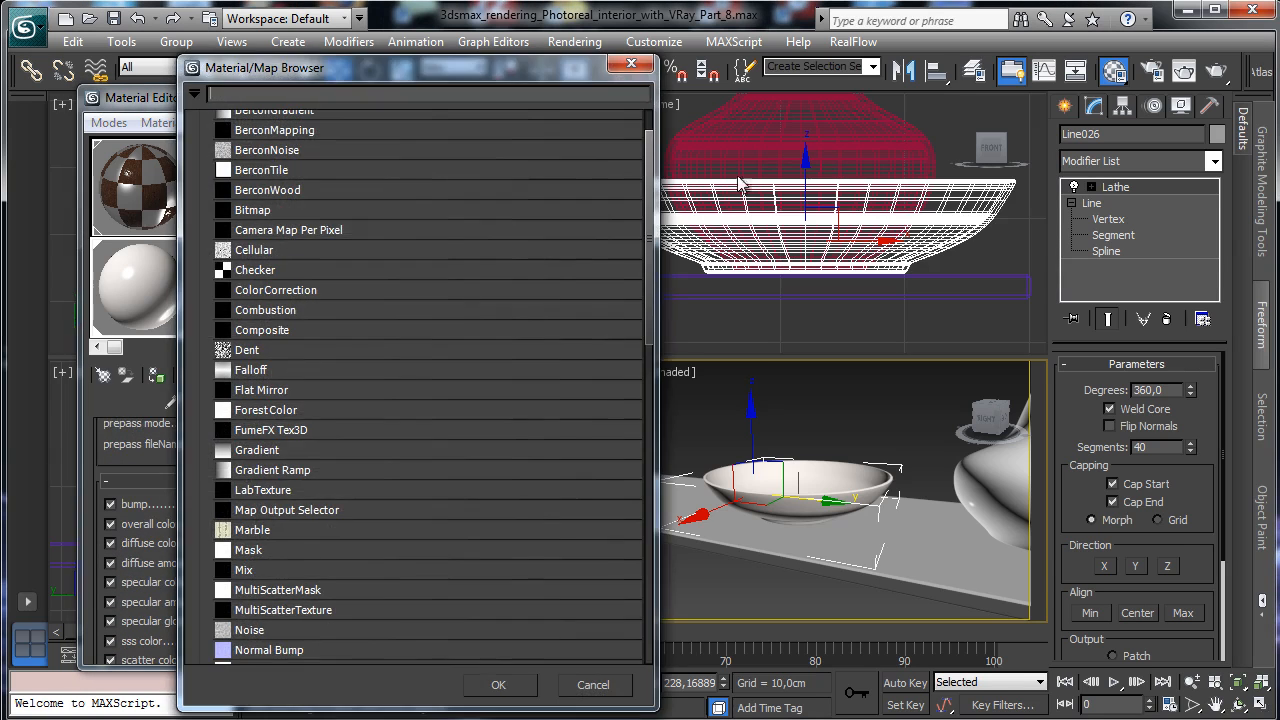
left_click_drag(647, 222, 623, 171)
double_click(250, 265)
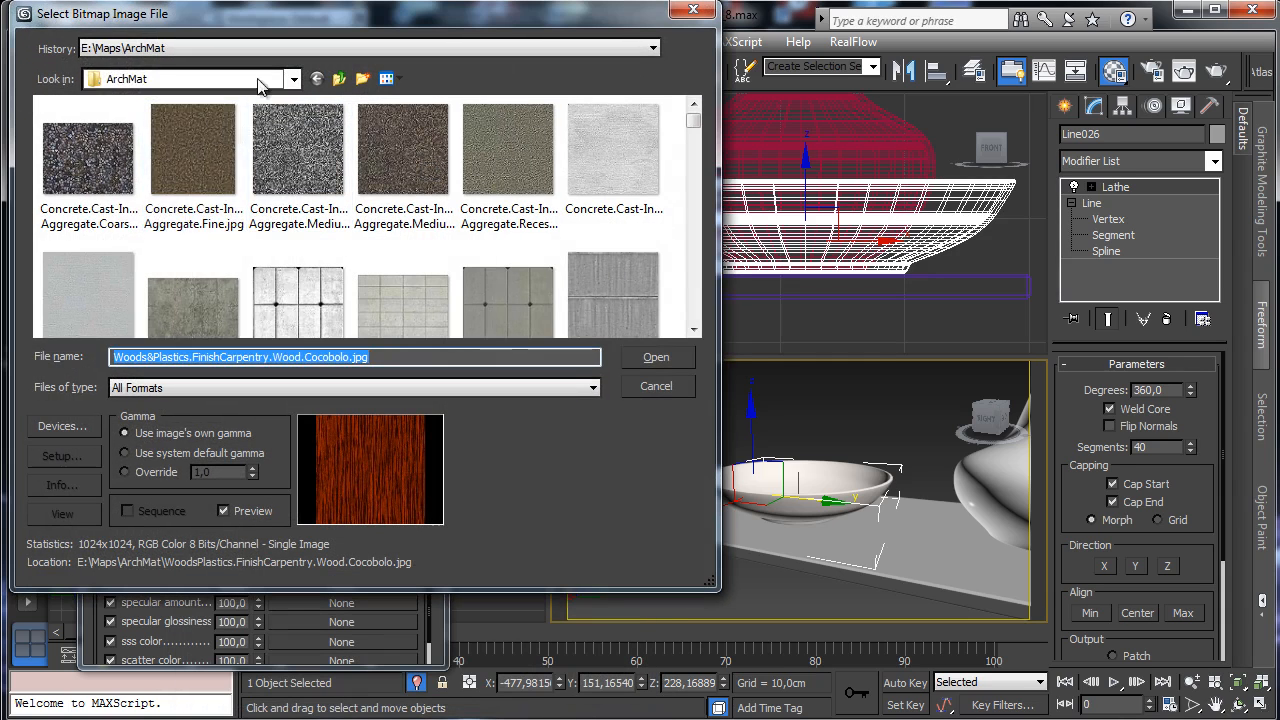
Load GRANITPK.JPG from the Stones folder inside Maps as the overall color bitmap.
left_click(245, 82)
left_click(148, 244)
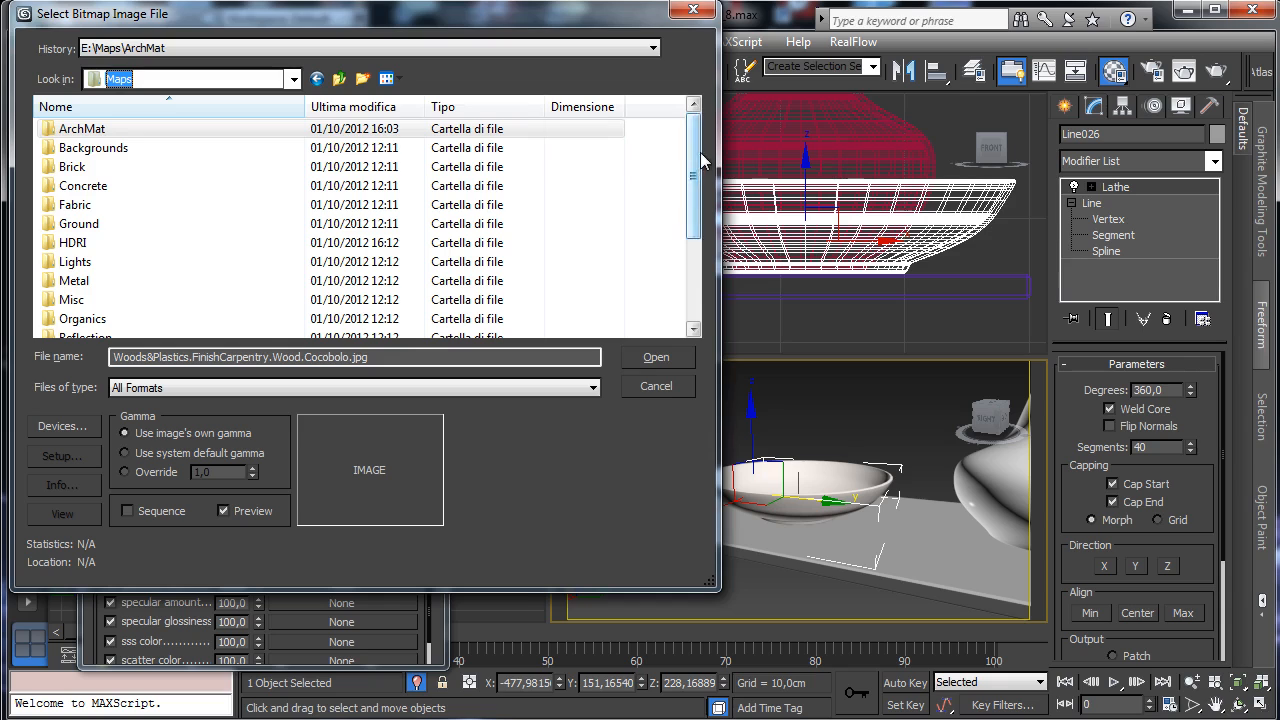
left_click_drag(690, 168, 688, 245)
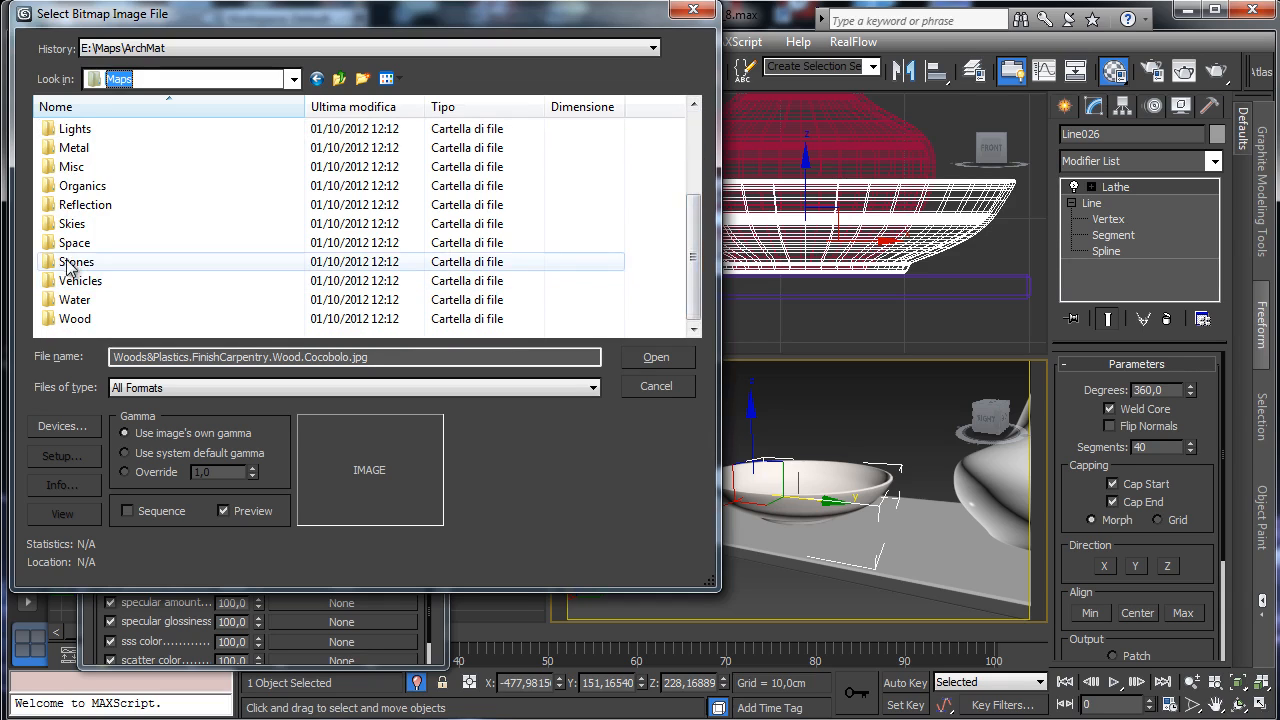
double_click(100, 261)
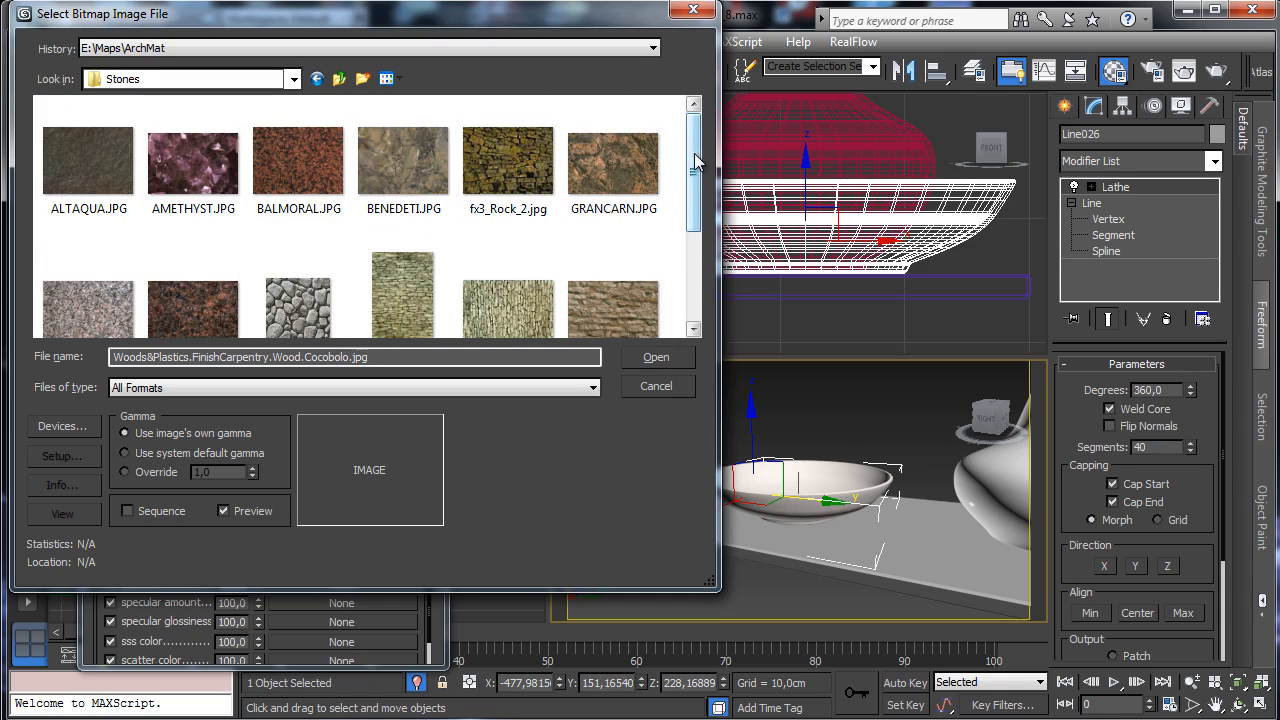
left_click_drag(700, 149, 694, 262)
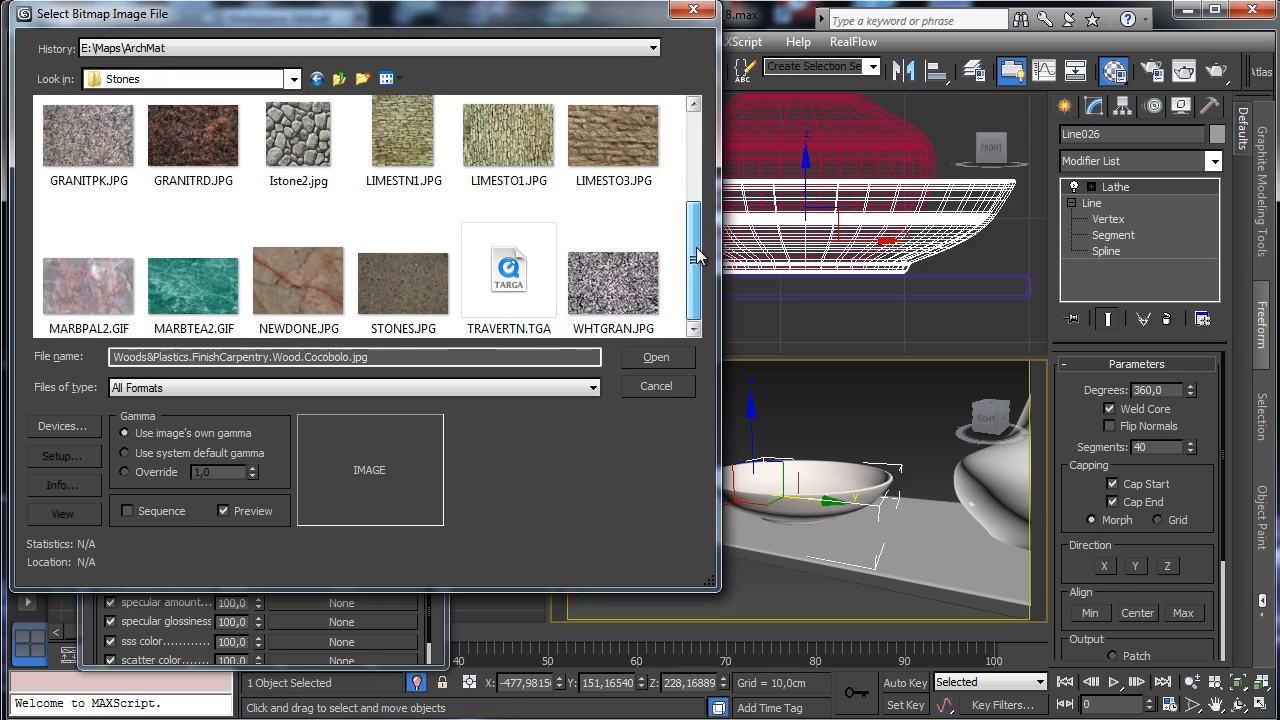
scroll(520, 150, "up", 1)
left_click(88, 170)
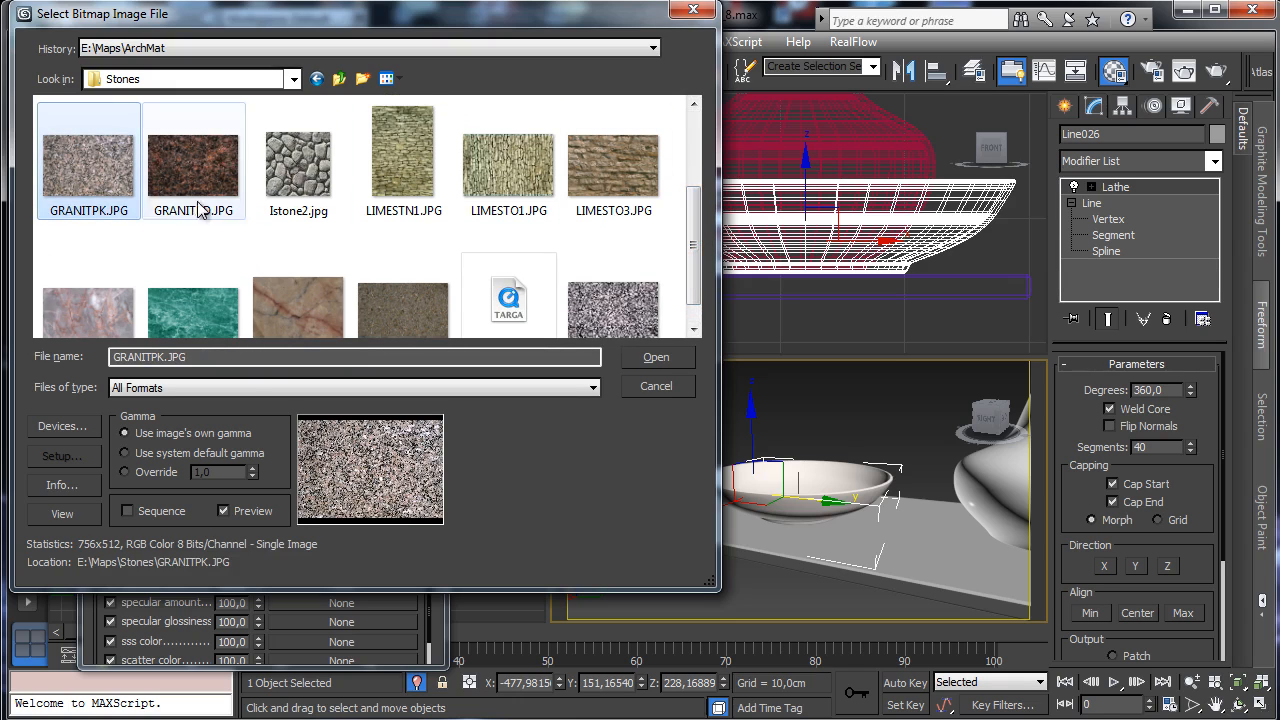
left_click(655, 356)
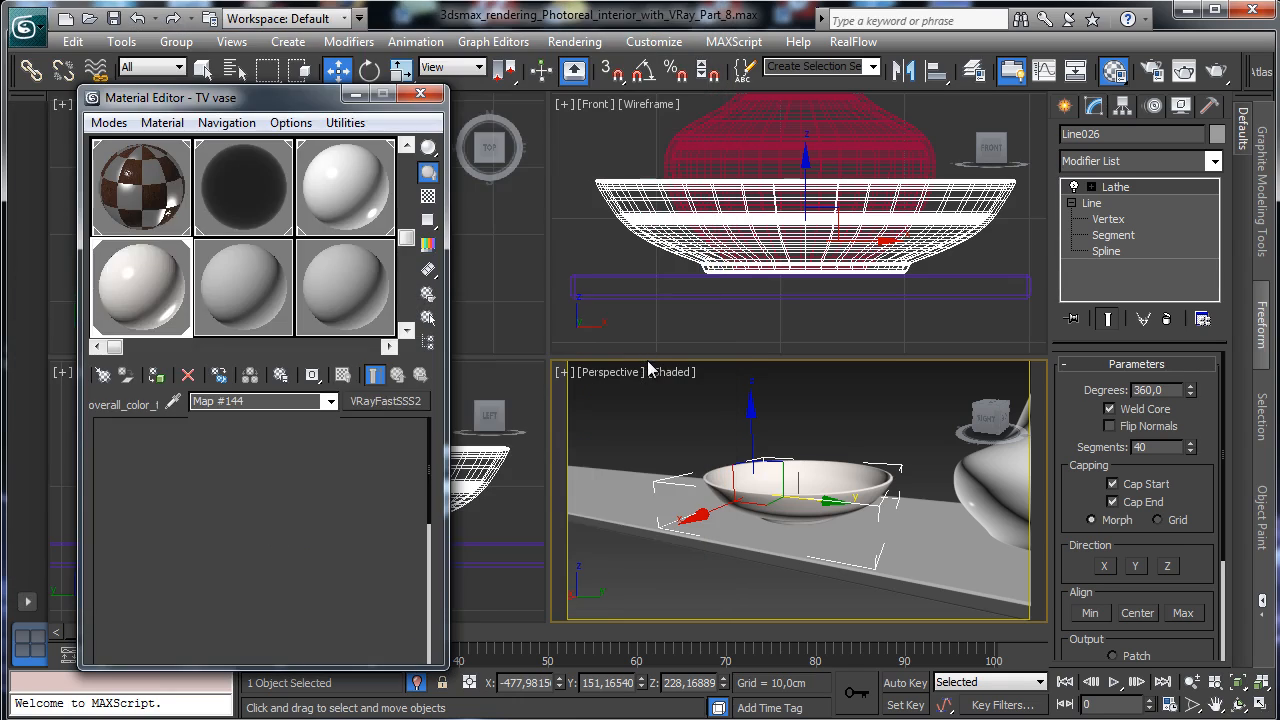
Show the granite map in the viewport and enable Generate Mapping Coords. on the bowl's Lathe.
left_click(343, 375)
left_click_drag(1208, 537, 1176, 268)
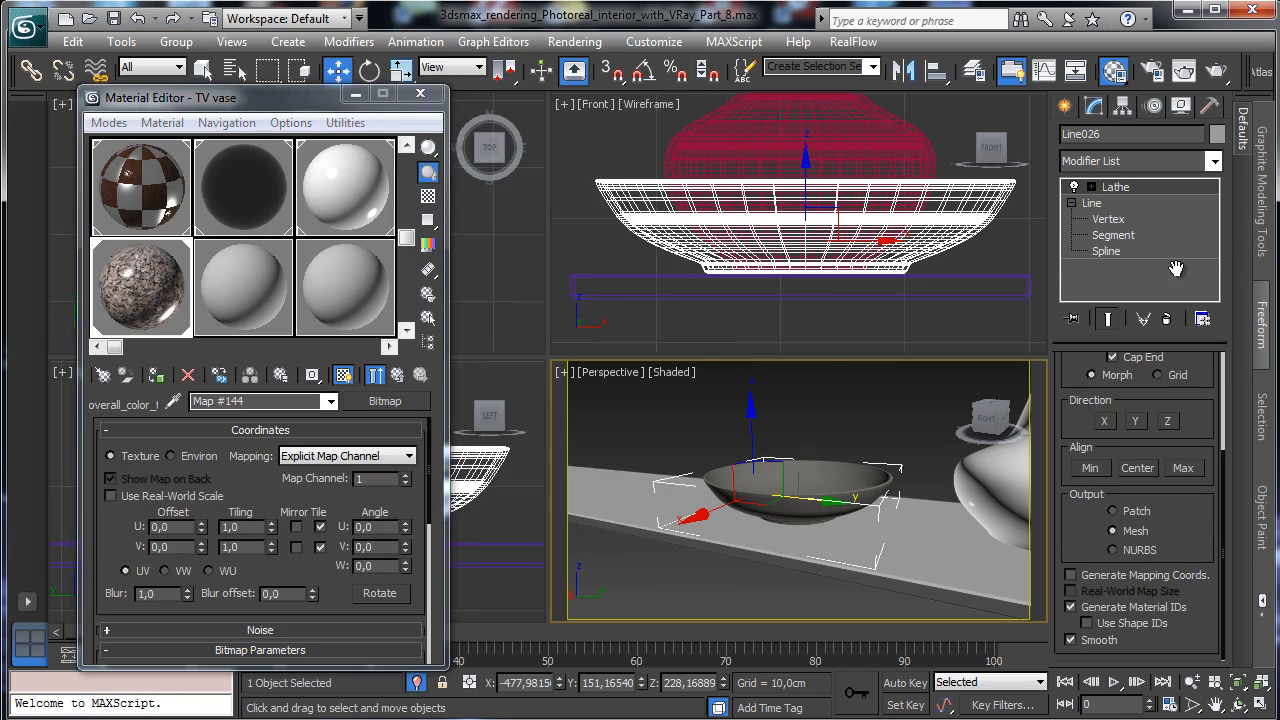
left_click(1100, 576)
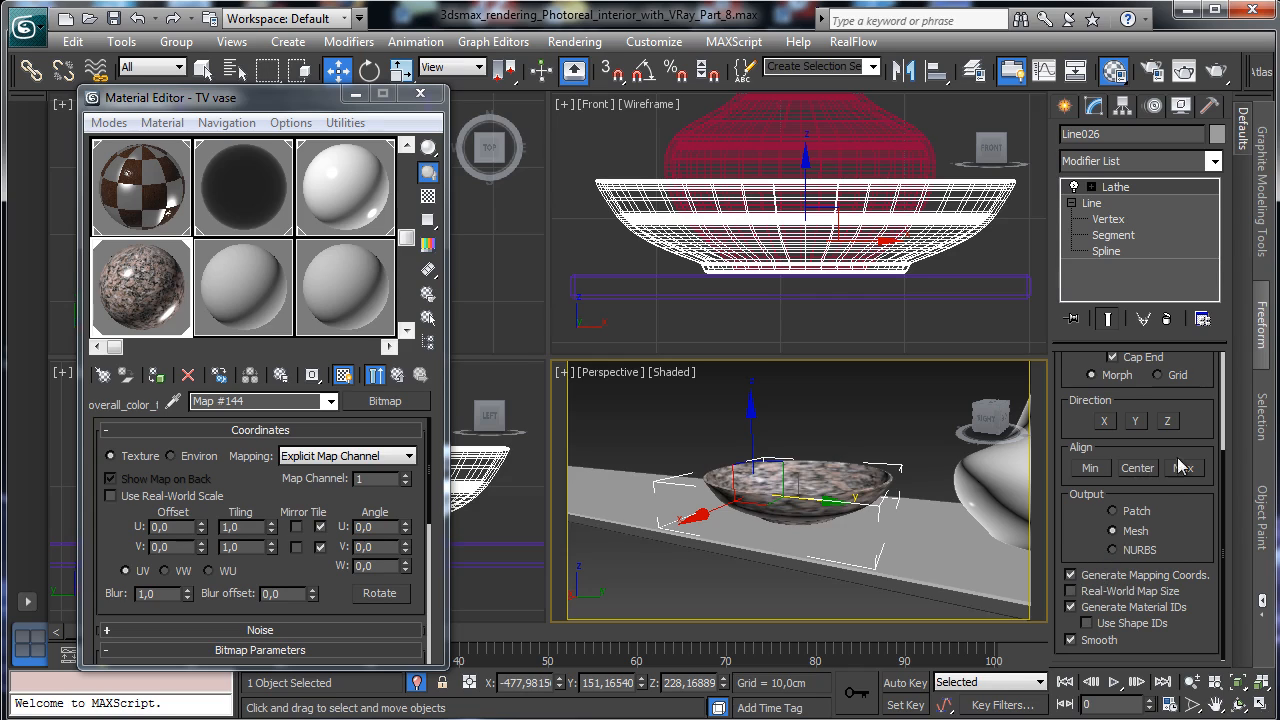
Set the granite map's blur to 0.01, its U tiling to about 2.1 and its V tiling to 8, trying 2, 4 and 6 first.
right_click(185, 597)
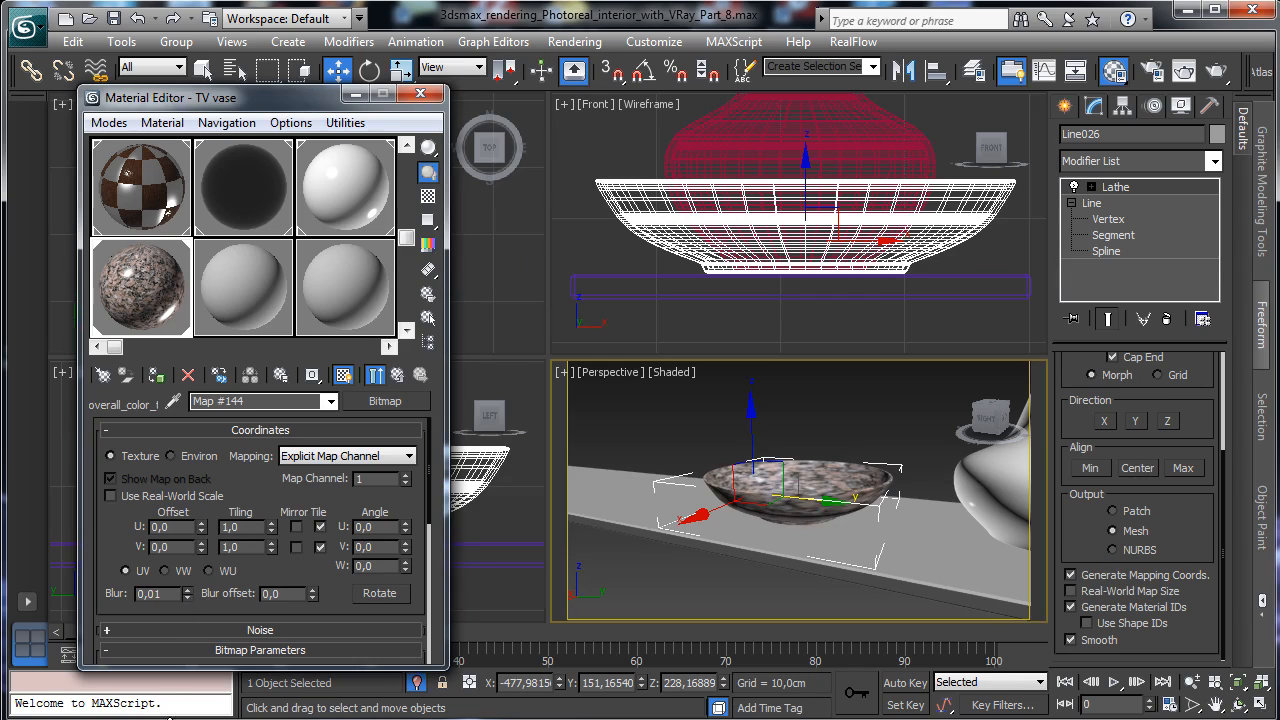
left_click_drag(273, 527, 268, 520)
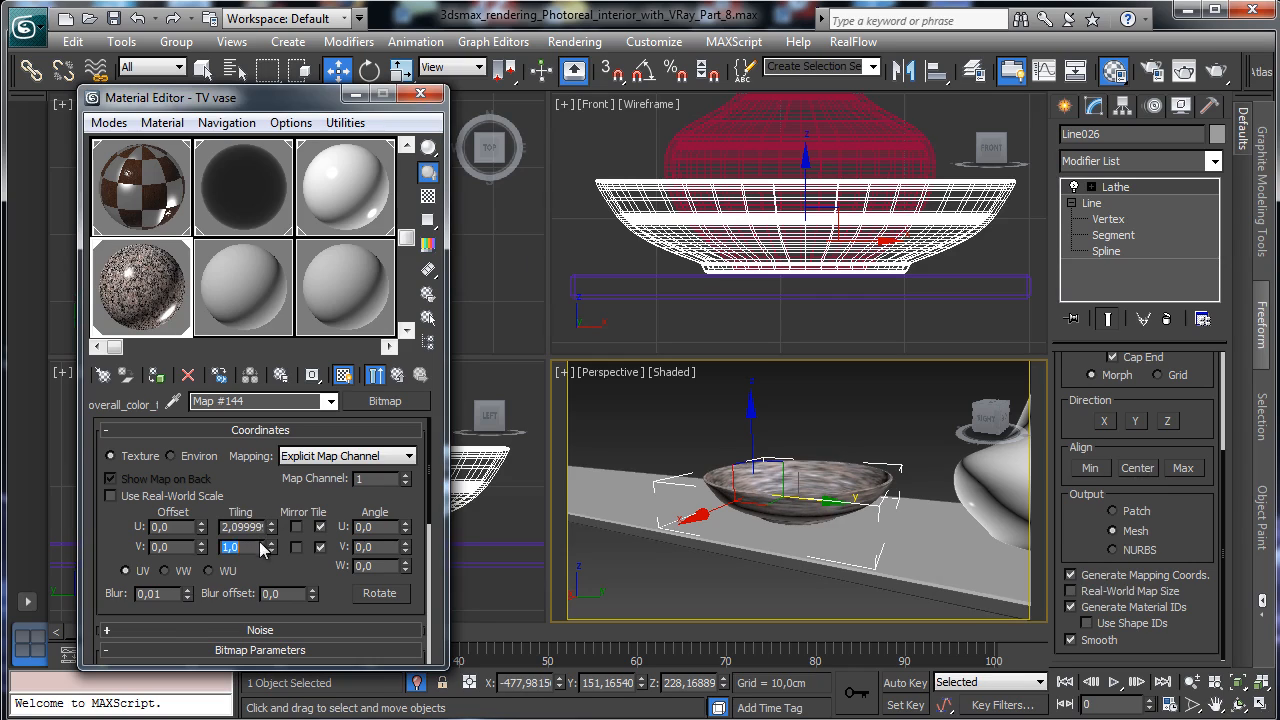
type("2")
key("Return")
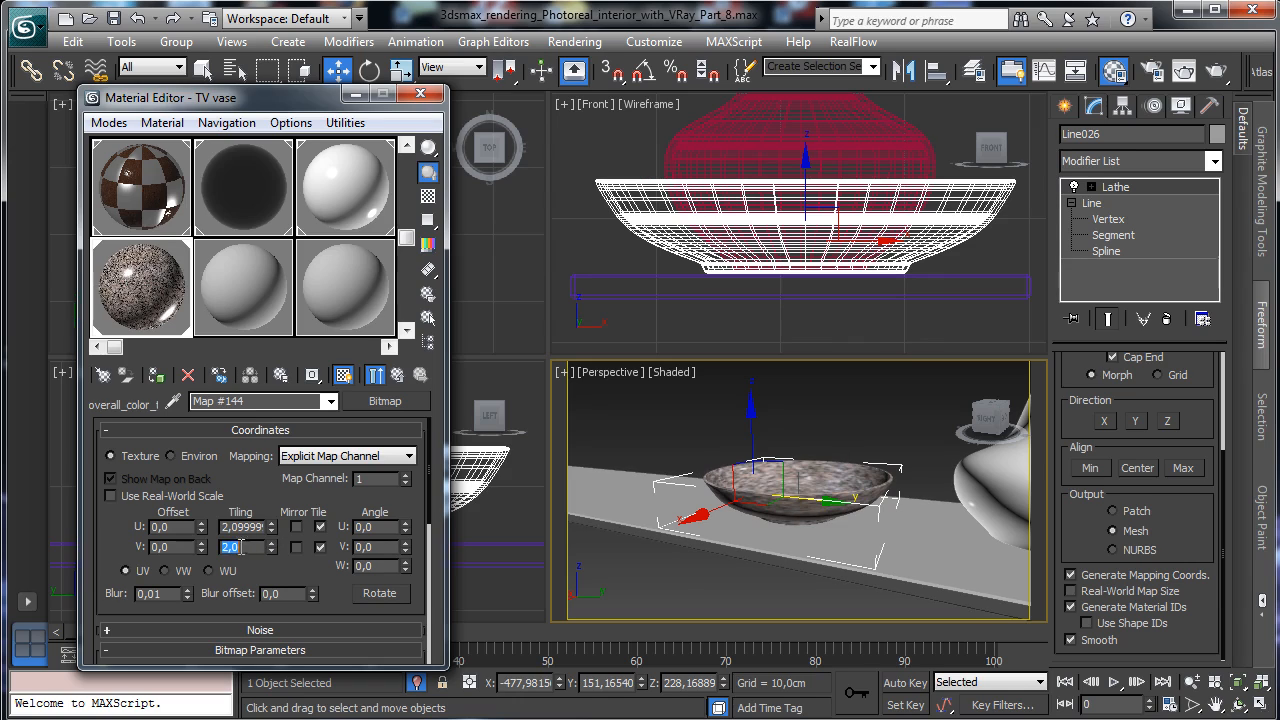
type("4")
key("Return")
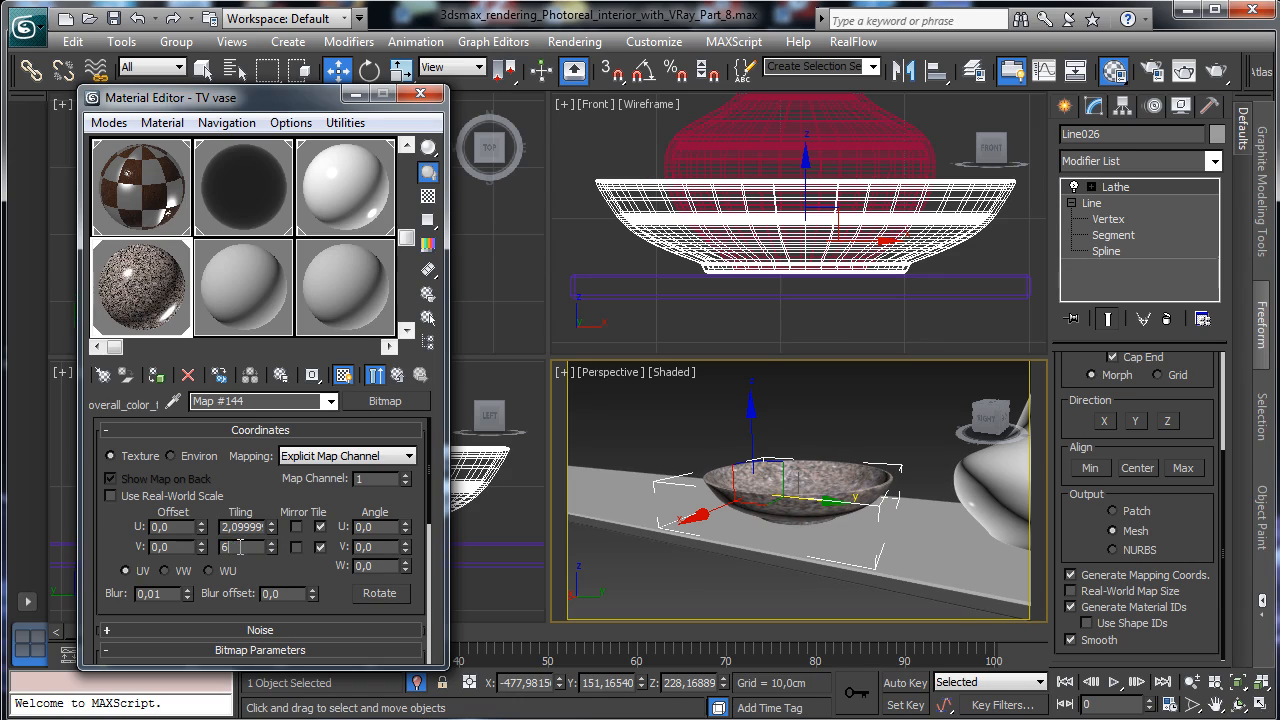
type("6")
key("Return")
type("8")
key("Return")
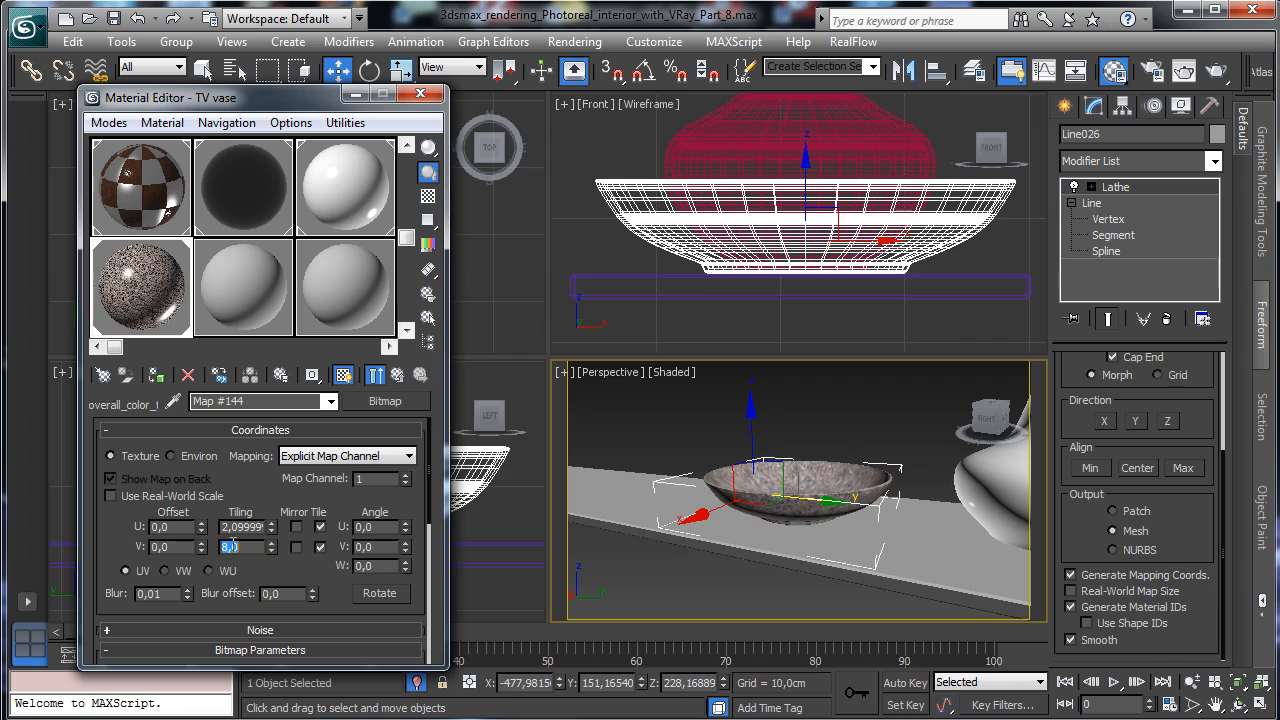
Set the granite map's U tiling to 4 and return to the TV vase material's main level.
double_click(252, 526)
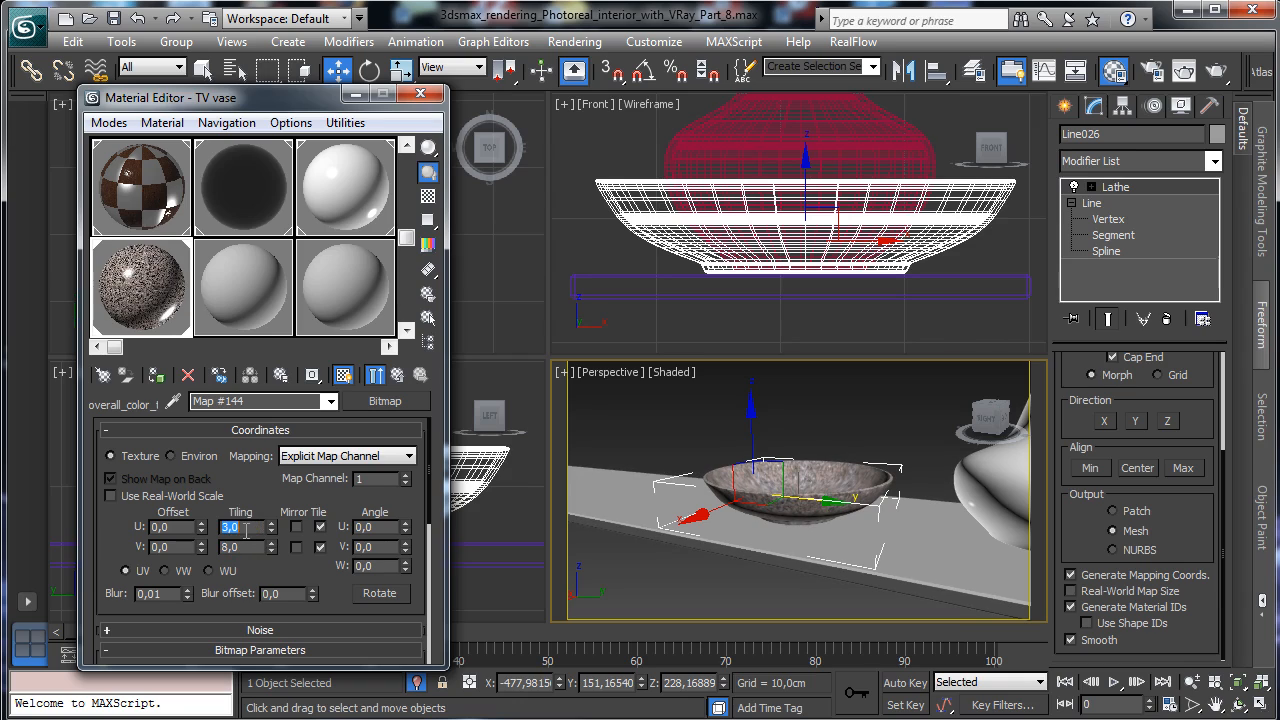
type("4")
key("Return")
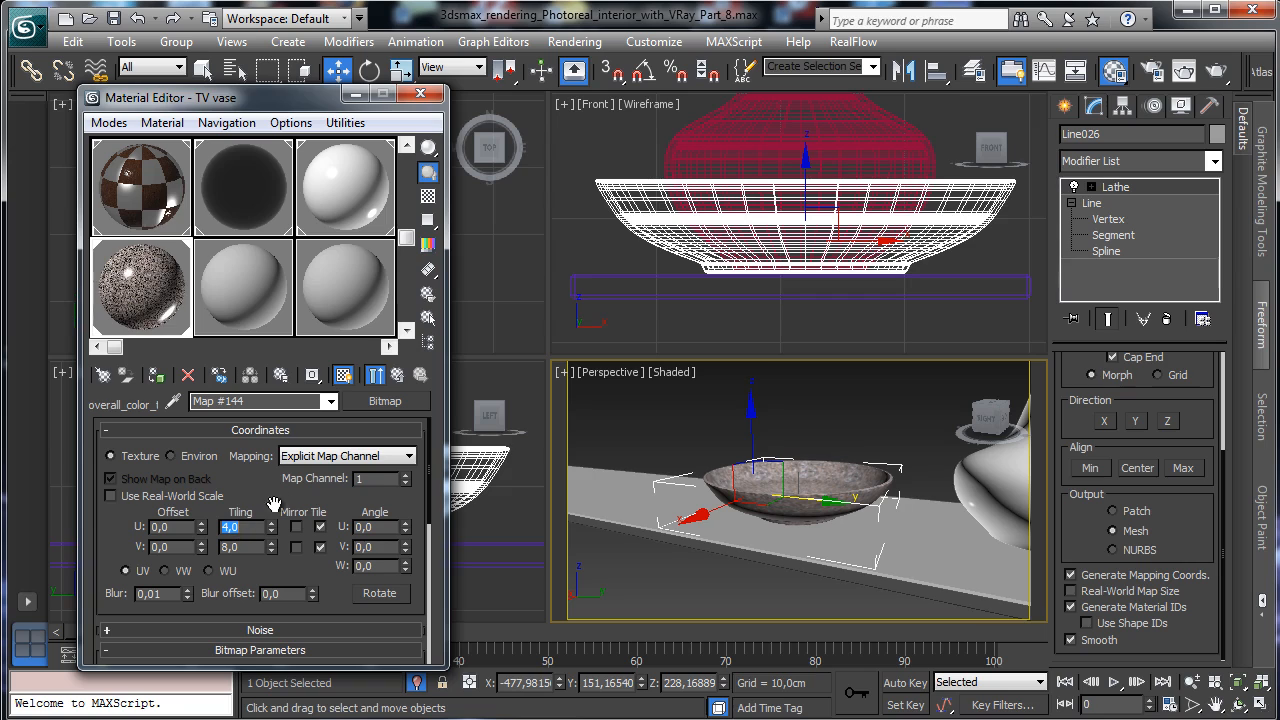
left_click(398, 374)
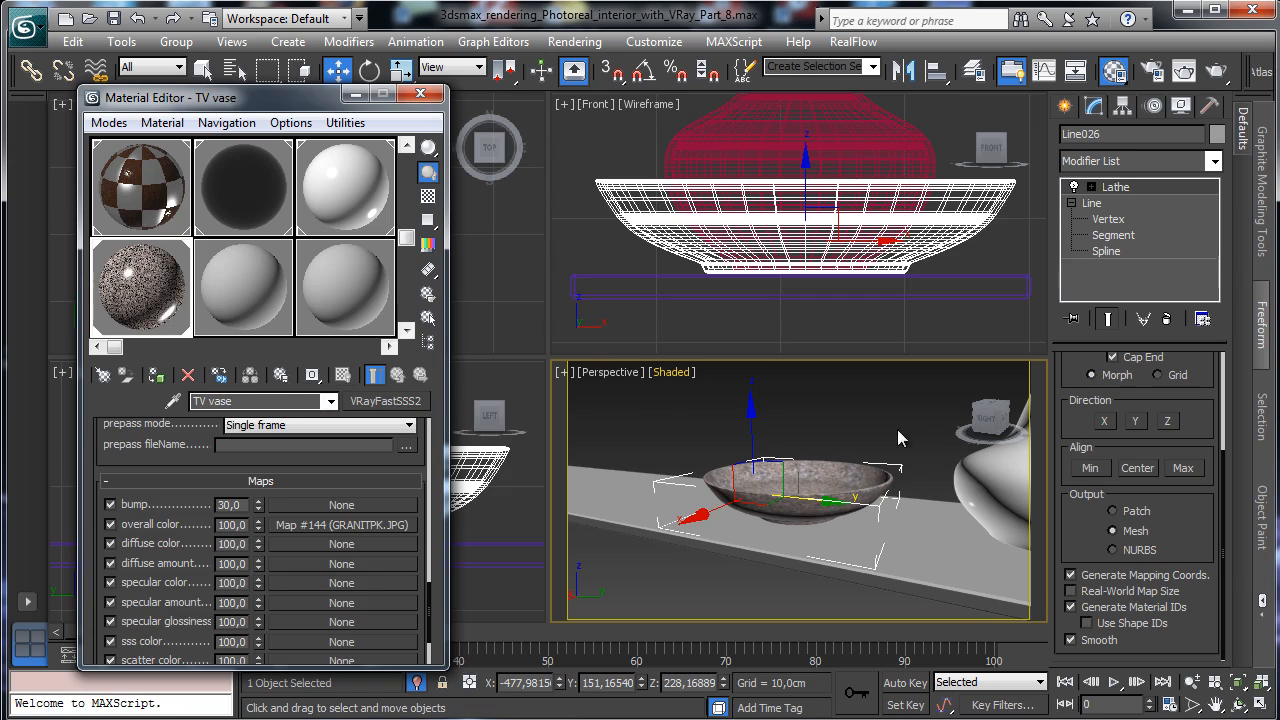
Switch the perspective viewport to VRayPhysicalCamera005 and exit isolation of the bowl to bring back the whole scene.
left_click(616, 374)
mouse_move(655, 391)
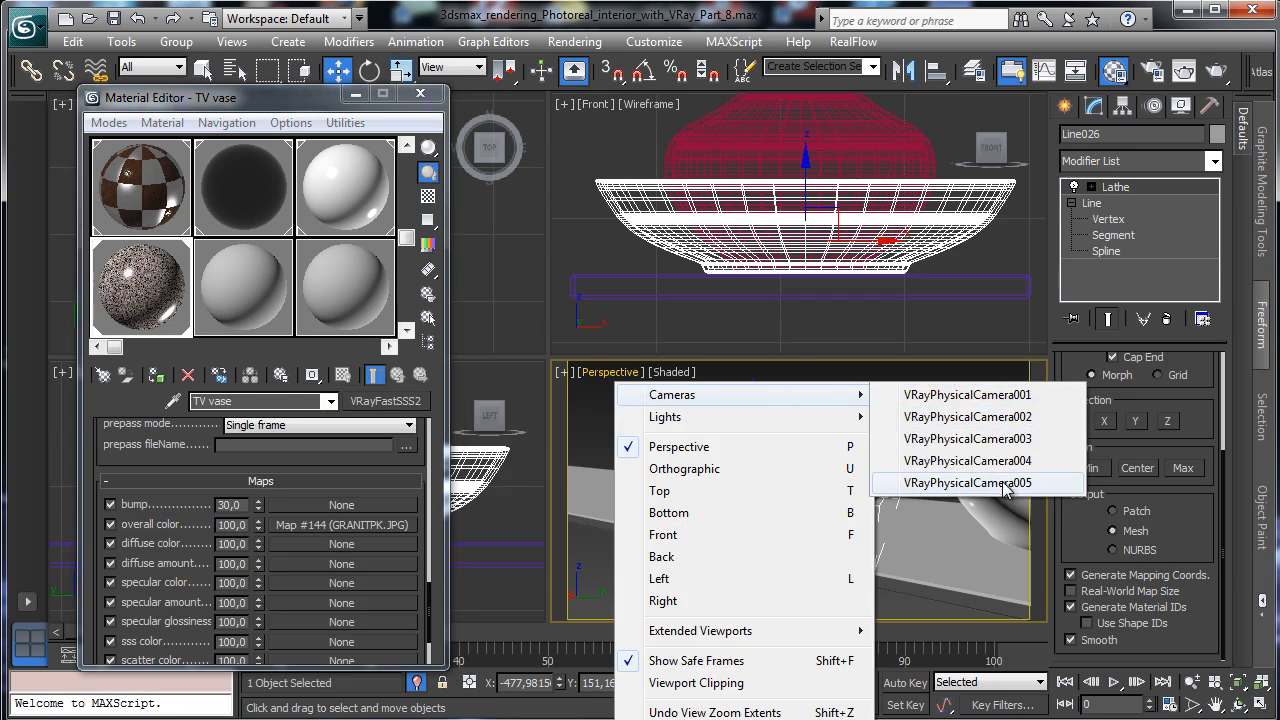
left_click(971, 481)
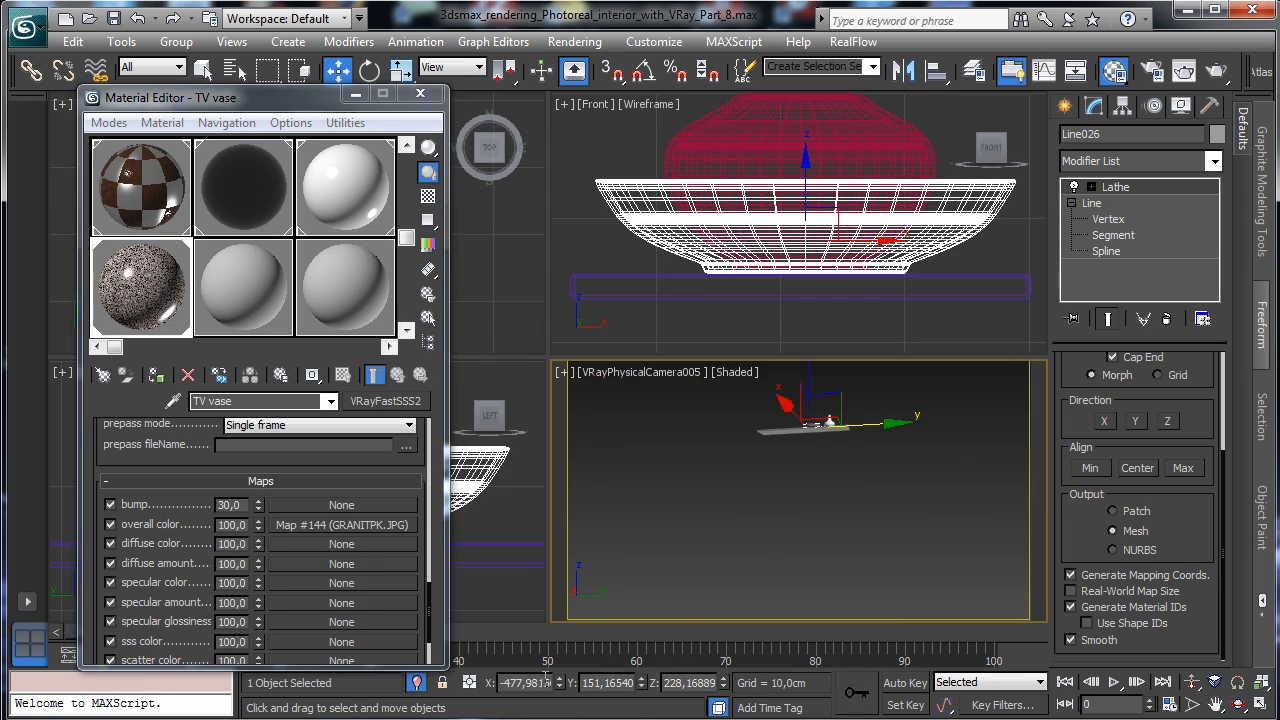
left_click(416, 682)
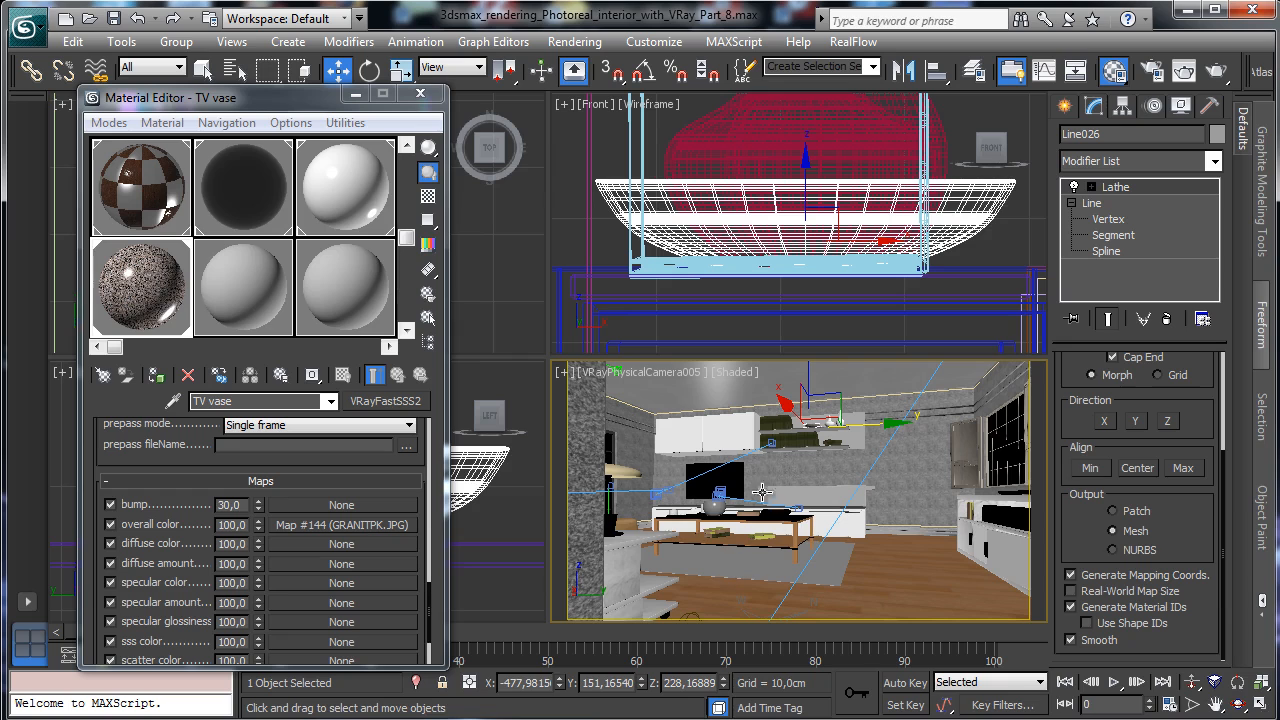
Draw a small render region around the bowl and vases in the V-Ray frame buffer, then minimize the buffer.
left_click(1210, 72)
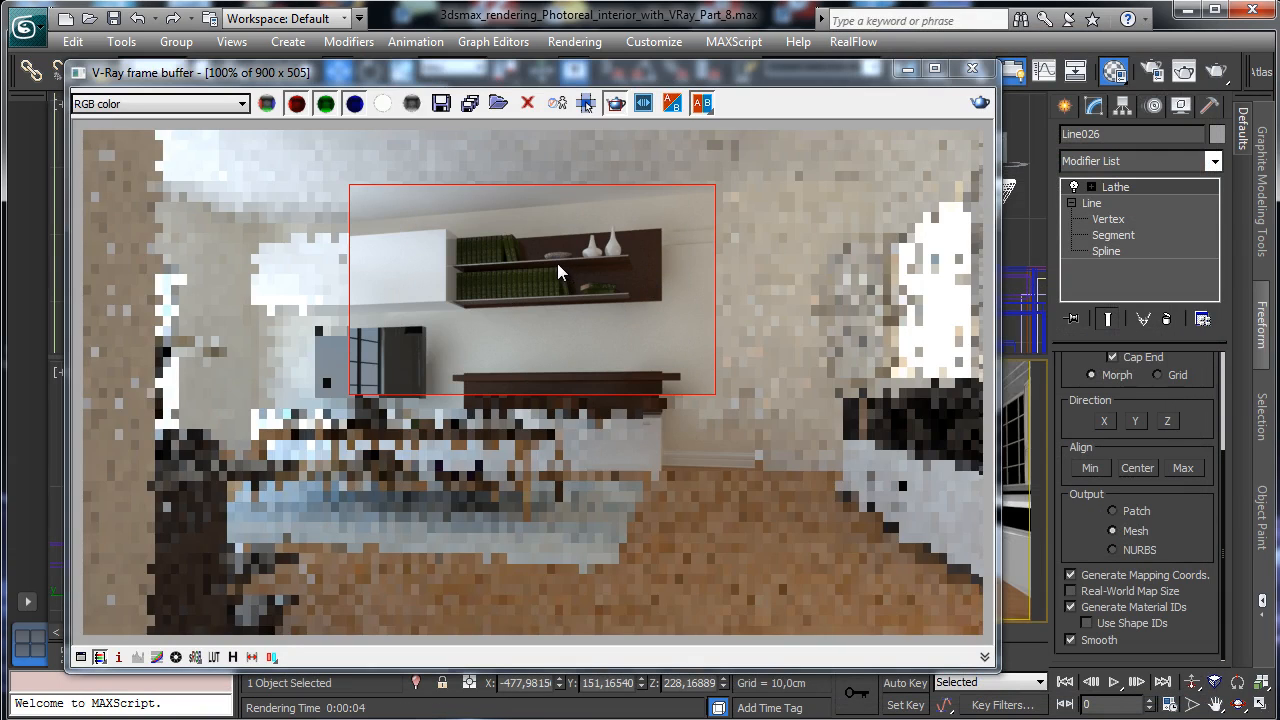
left_click_drag(513, 224, 628, 283)
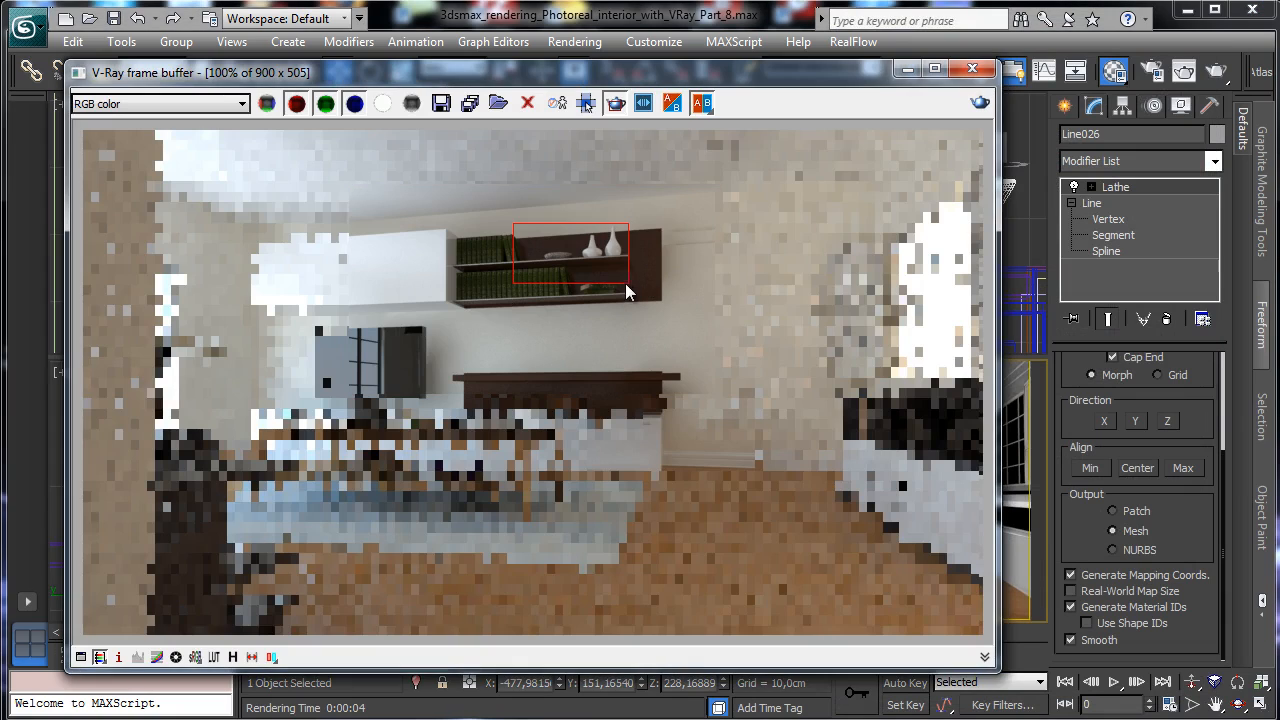
left_click(907, 70)
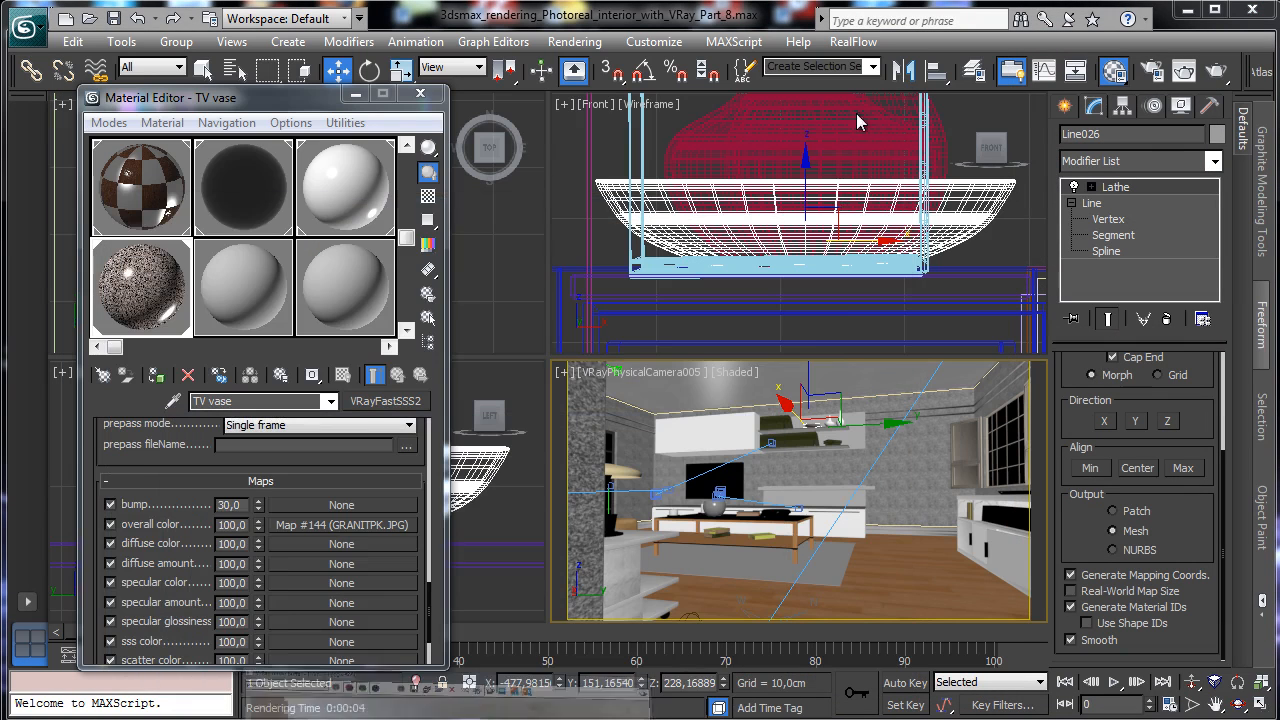
Clone VRayPhysicalCamera005 as a copy named VRayPhysicalCamera006 and look through the new camera in the viewport.
left_click(611, 372)
left_click(672, 704)
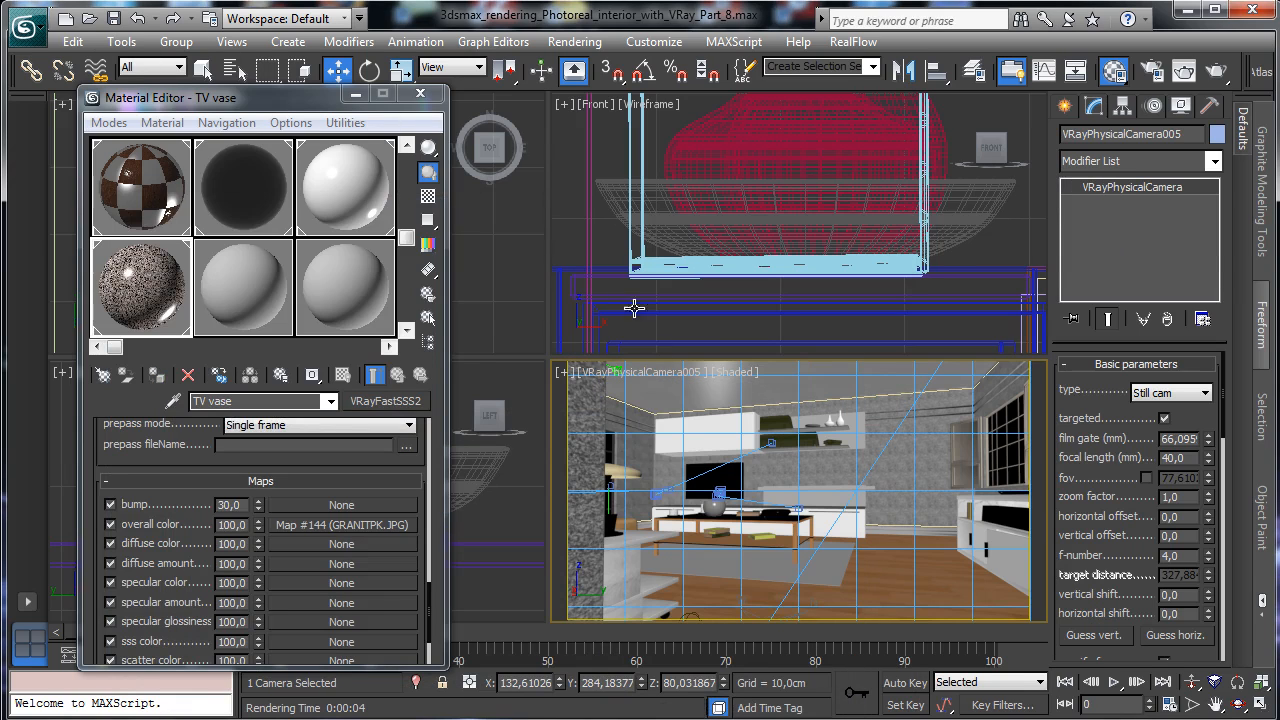
left_click(73, 41)
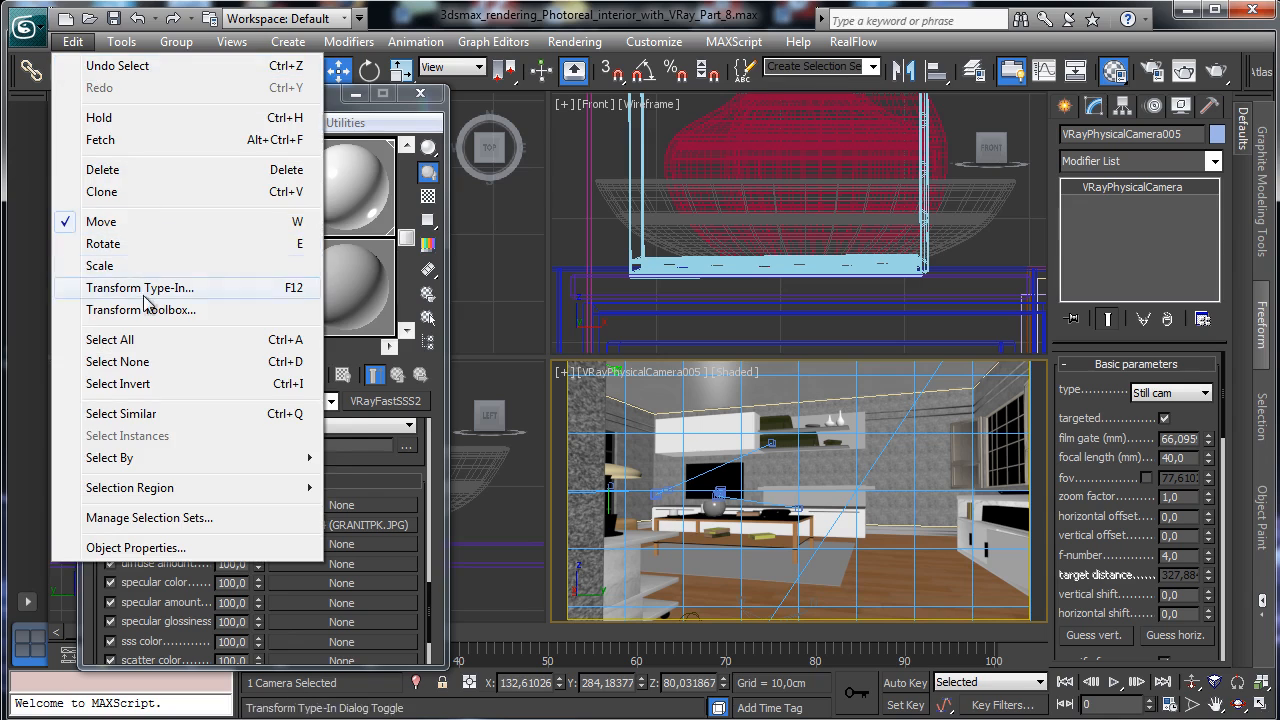
left_click(153, 192)
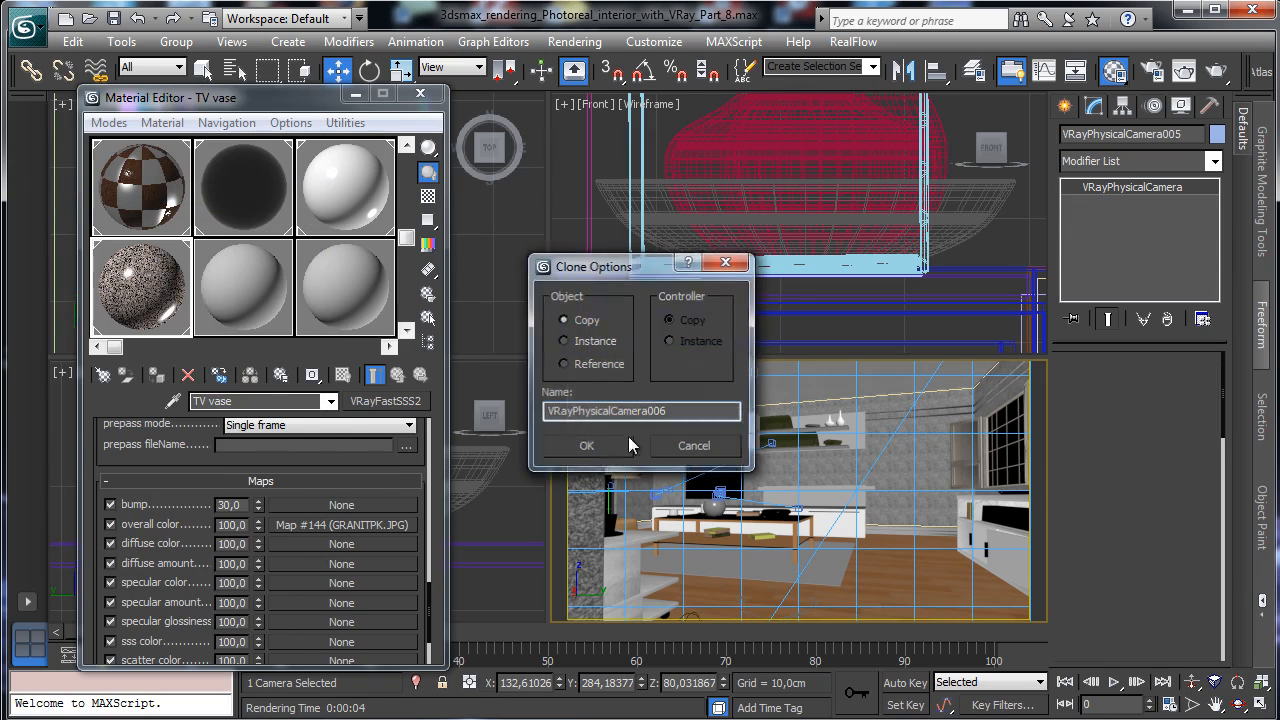
left_click(610, 446)
left_click(650, 372)
mouse_move(868, 404)
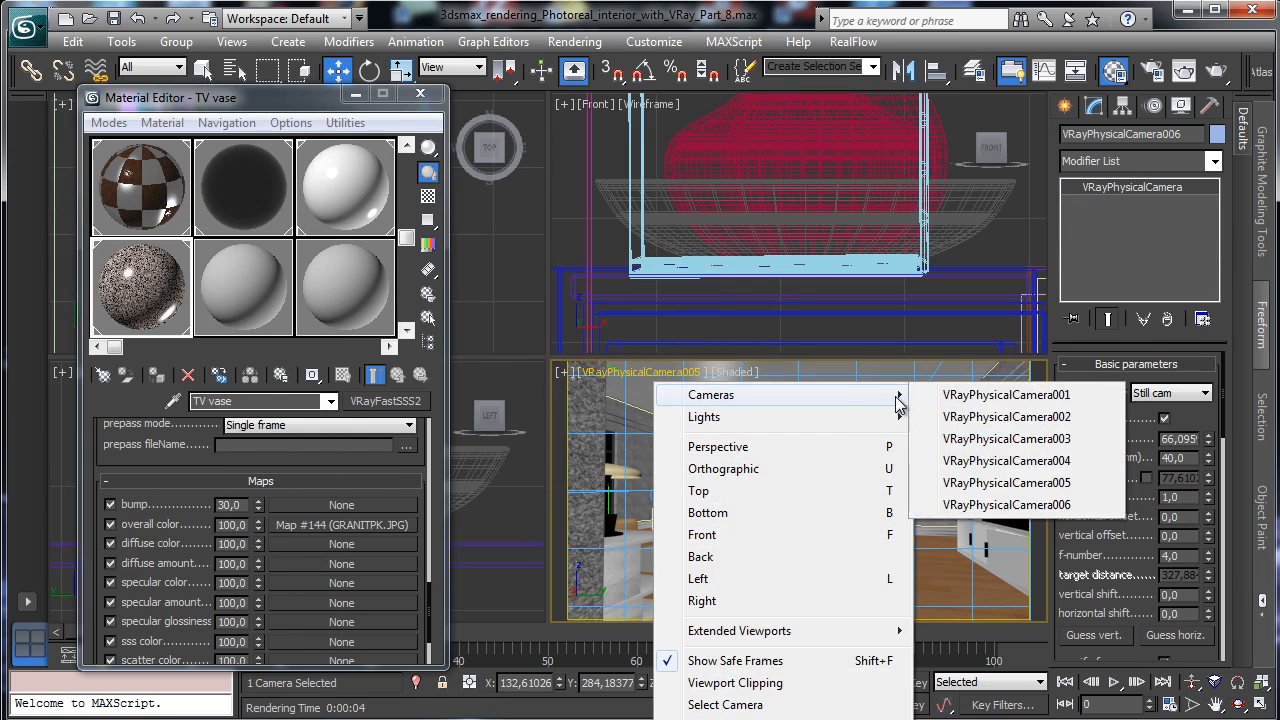
left_click(998, 505)
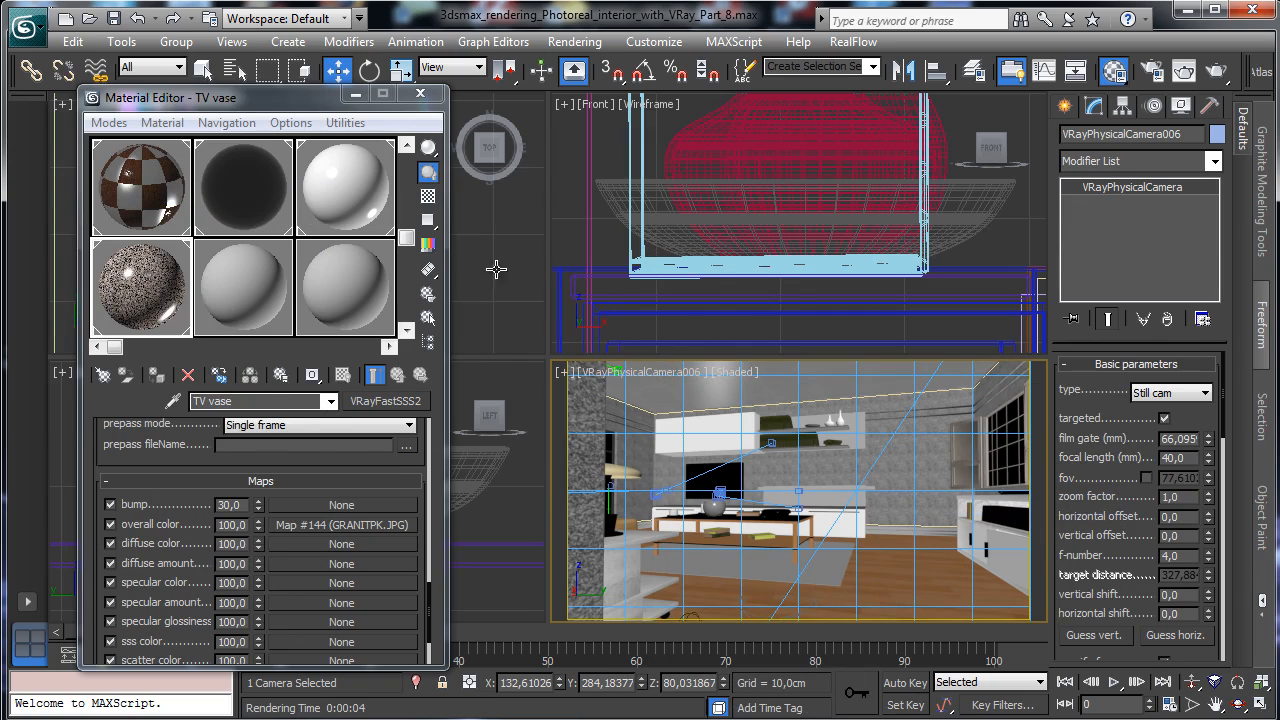
Close the Material Editor and move VRayPhysicalCamera006 in the Top view over the coffee table, to about X -252.6, Y 160.2 cm.
left_click(420, 93)
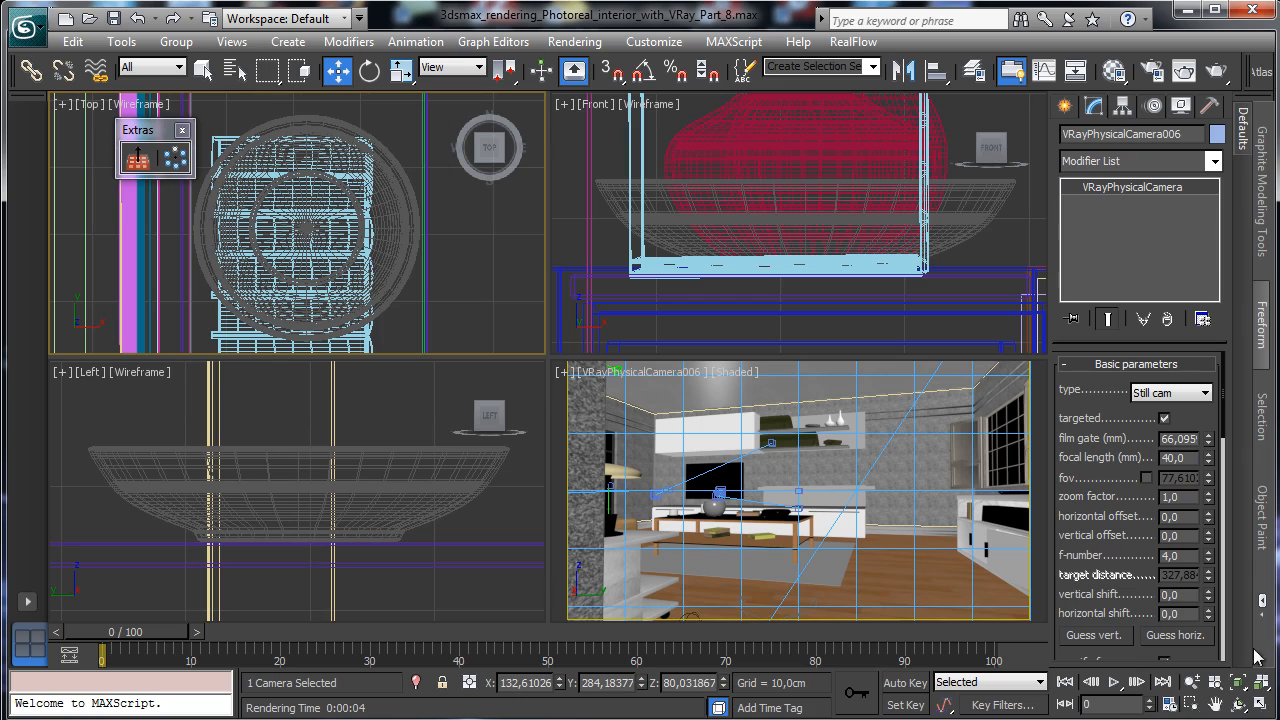
left_click(1192, 683)
left_click_drag(244, 248, 325, 590)
left_click(337, 69)
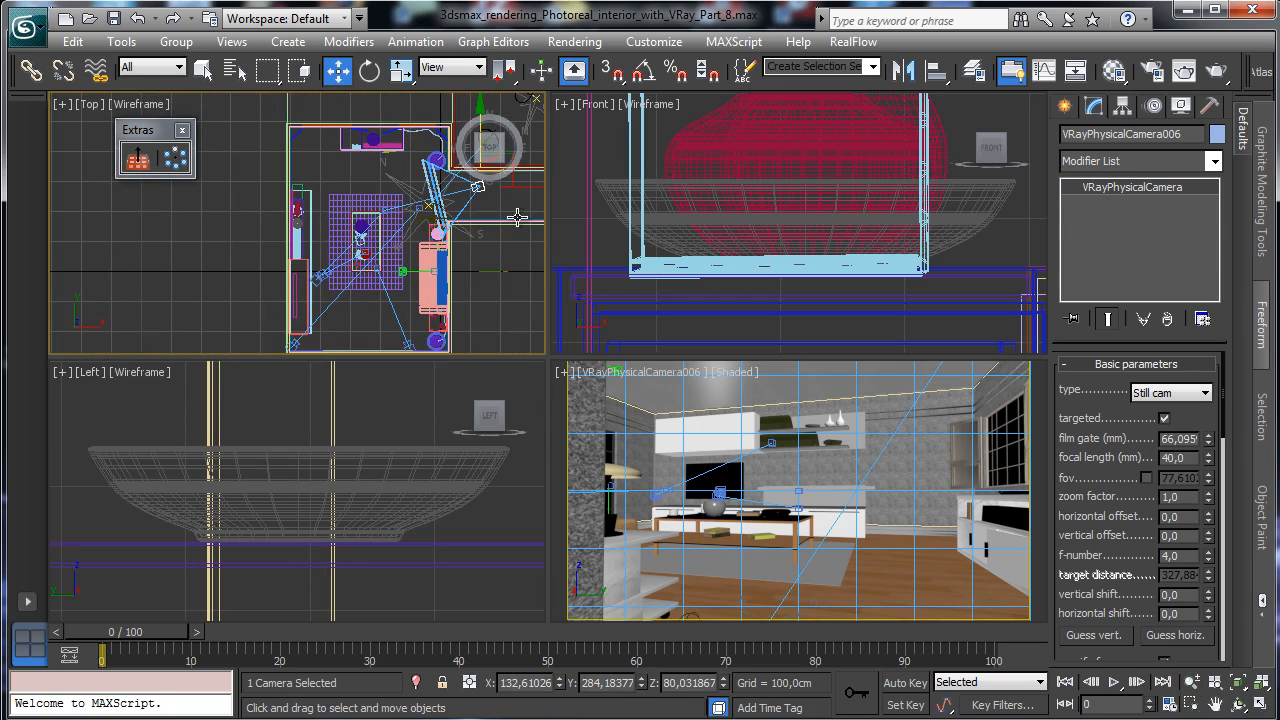
right_click(507, 187)
key("Escape")
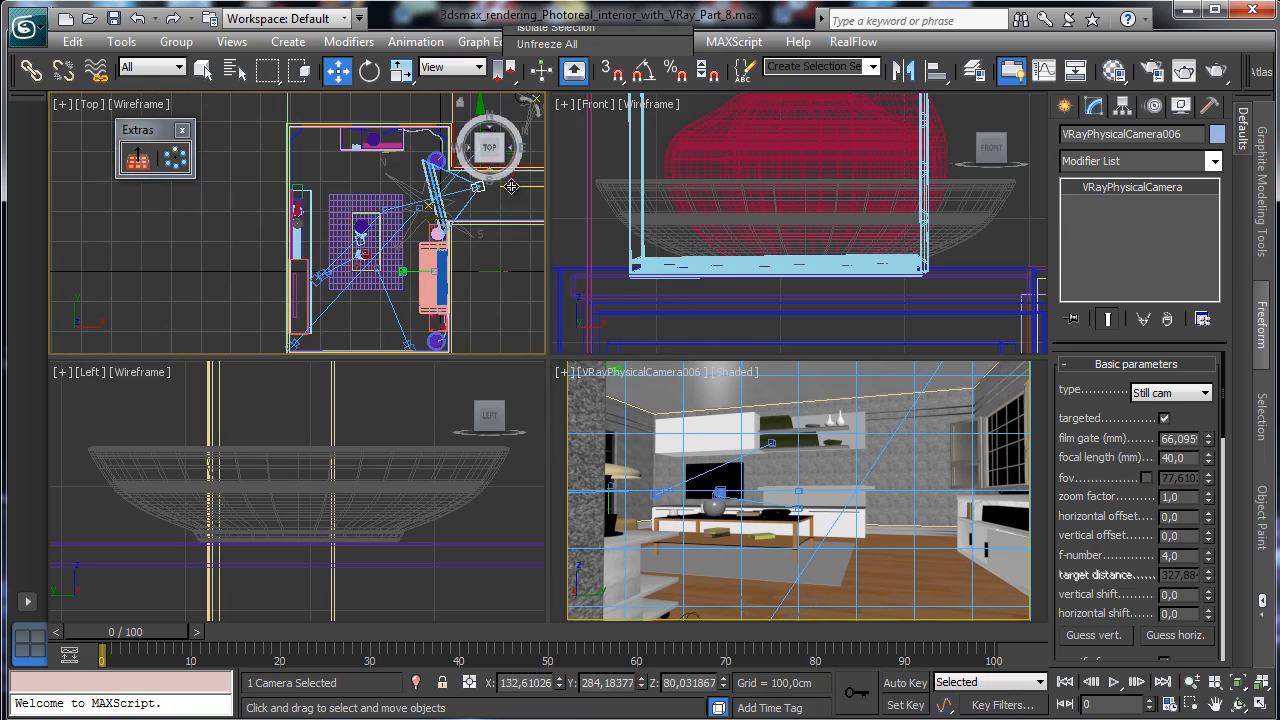
left_click_drag(514, 180, 372, 222)
Move the target of VRayPhysicalCamera006 onto the TV wall and raise it to about X -493, Y 167.3, Z 179.3 cm.
left_click(626, 376)
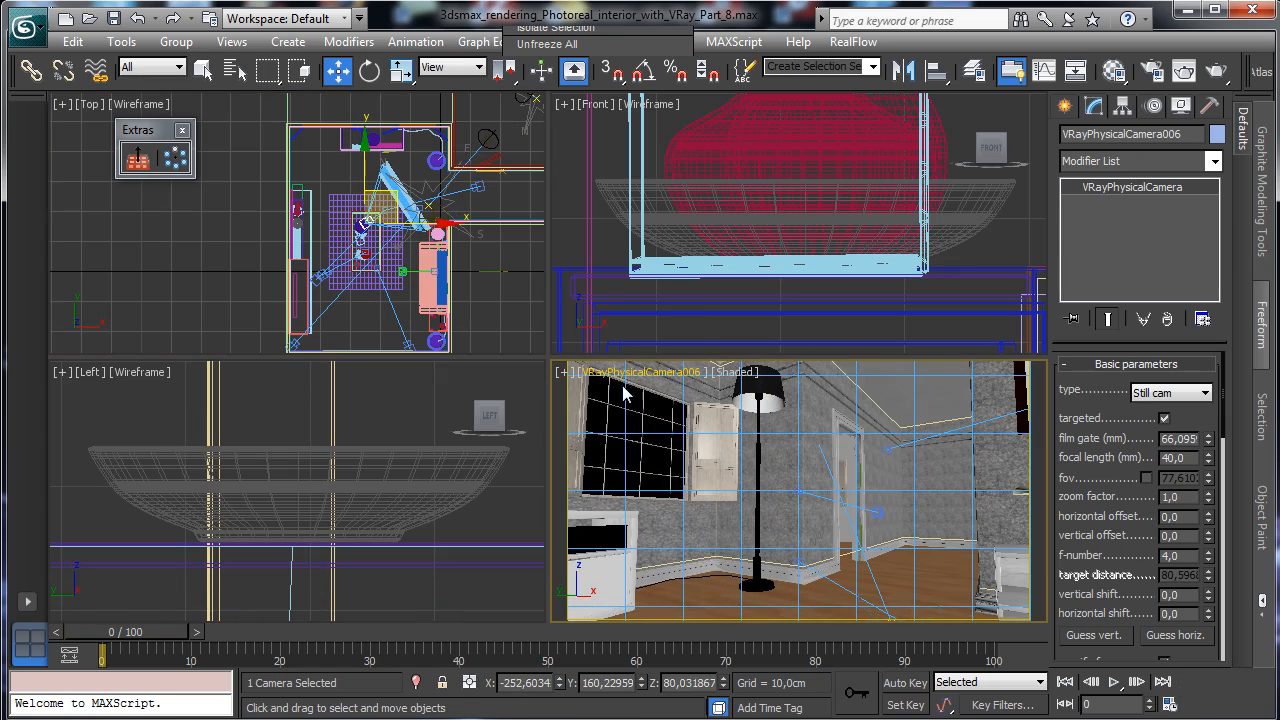
left_click(476, 190)
left_click(476, 190)
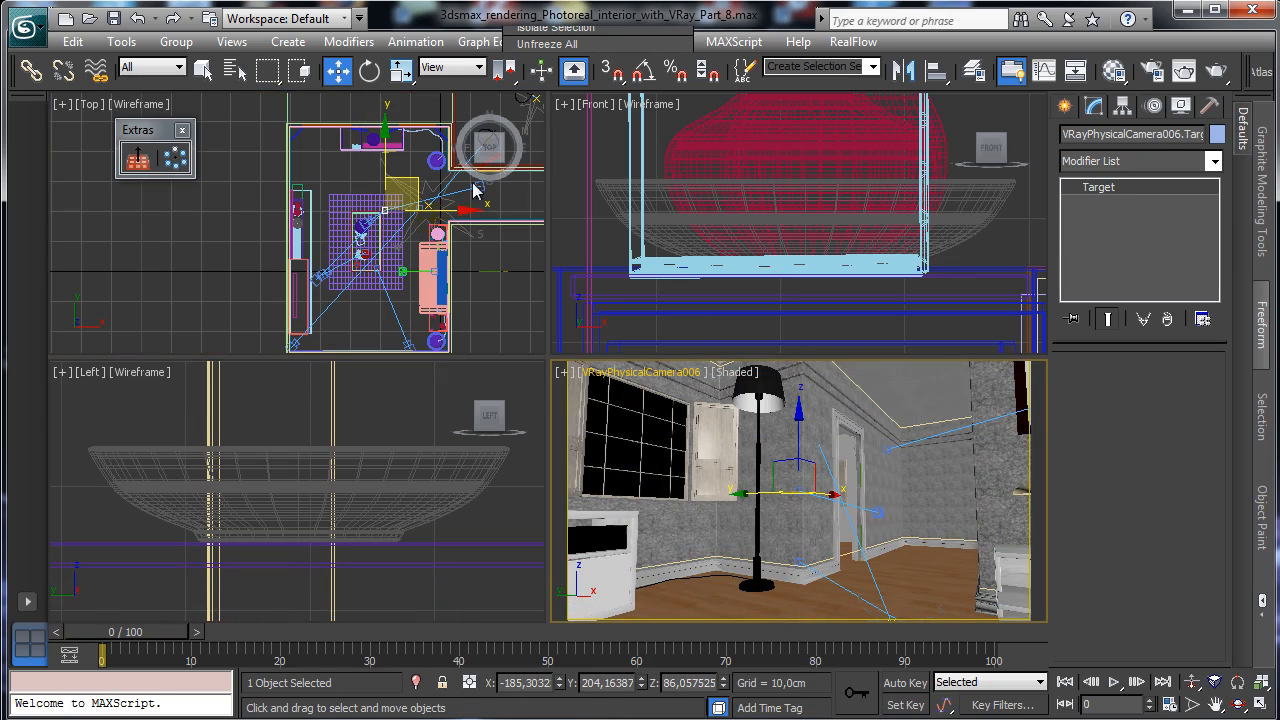
left_click_drag(420, 187, 738, 303)
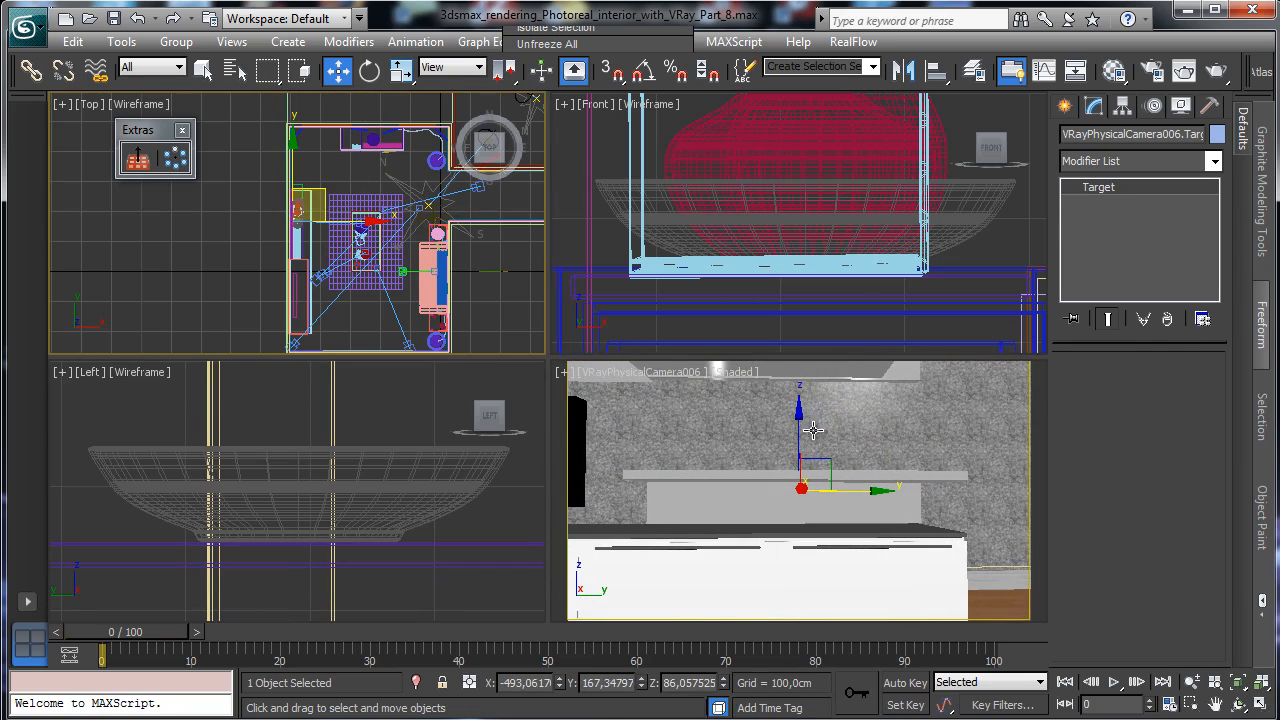
left_click_drag(795, 432, 787, 357)
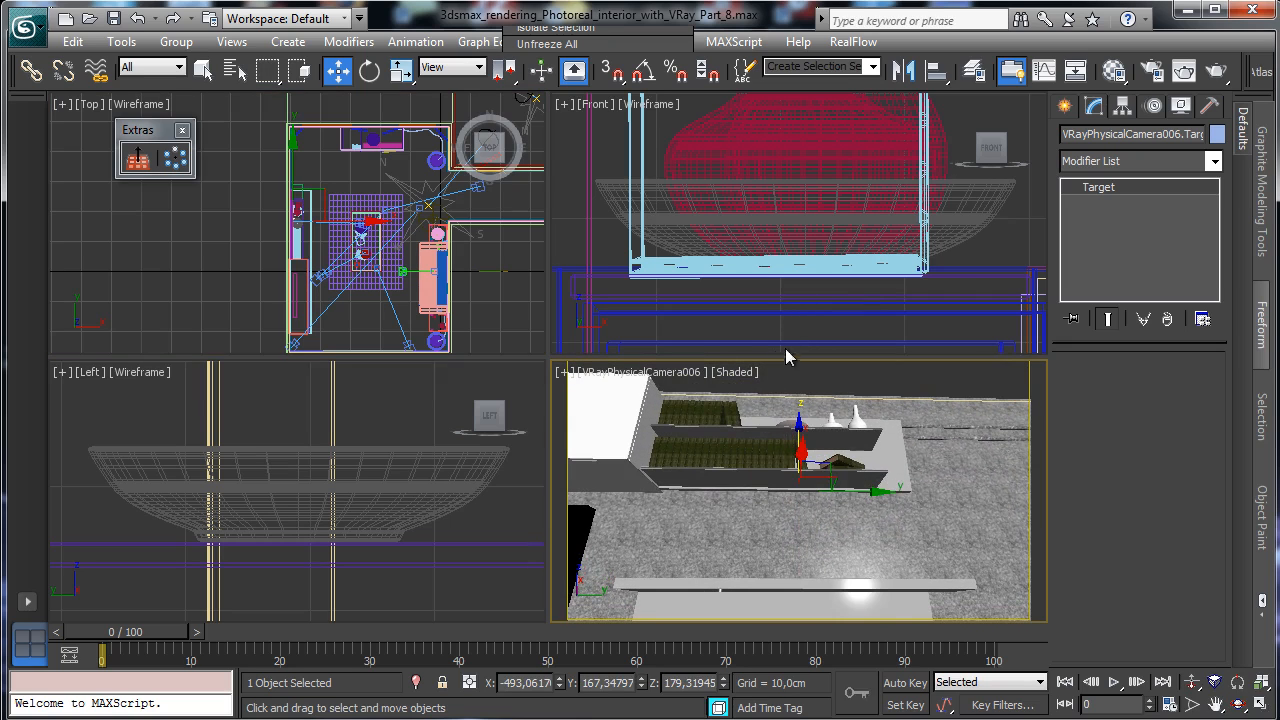
Raise VRayPhysicalCamera006 to about Z 258.8 cm and move it closer to the shelves, to about X -376.5, Y 217.1 cm.
left_click(640, 372)
left_click(690, 686)
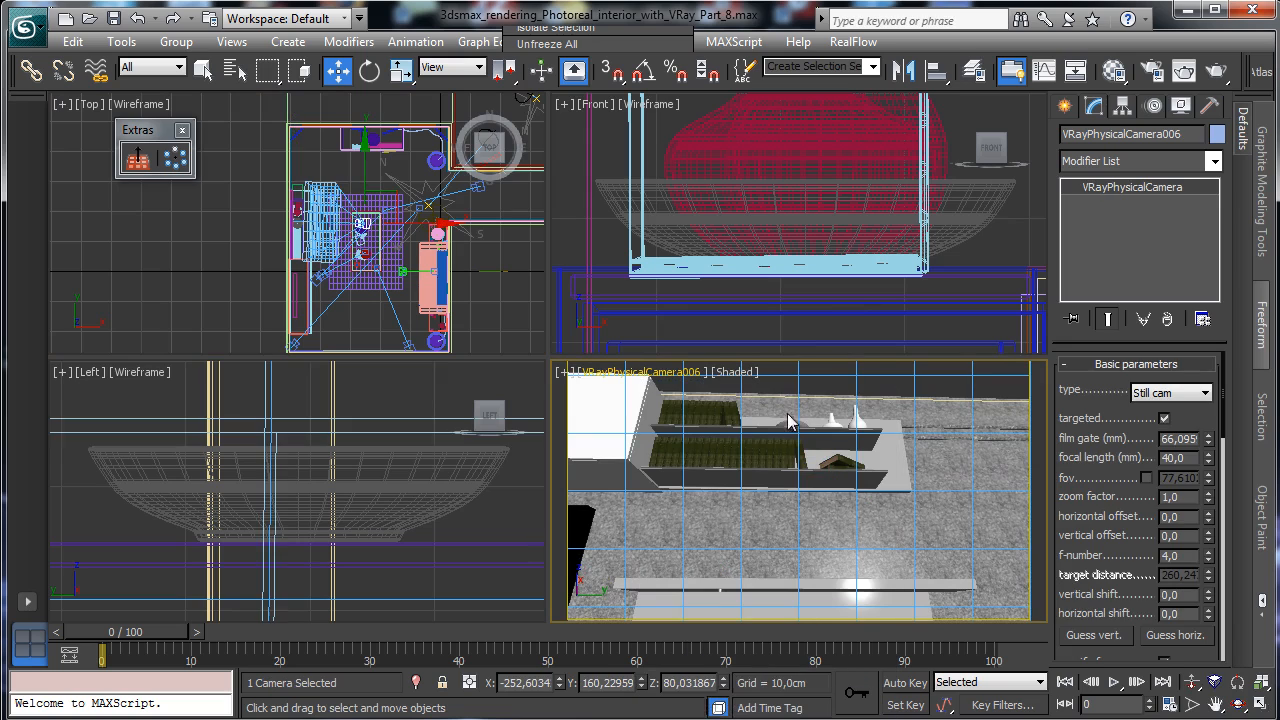
right_click(396, 467)
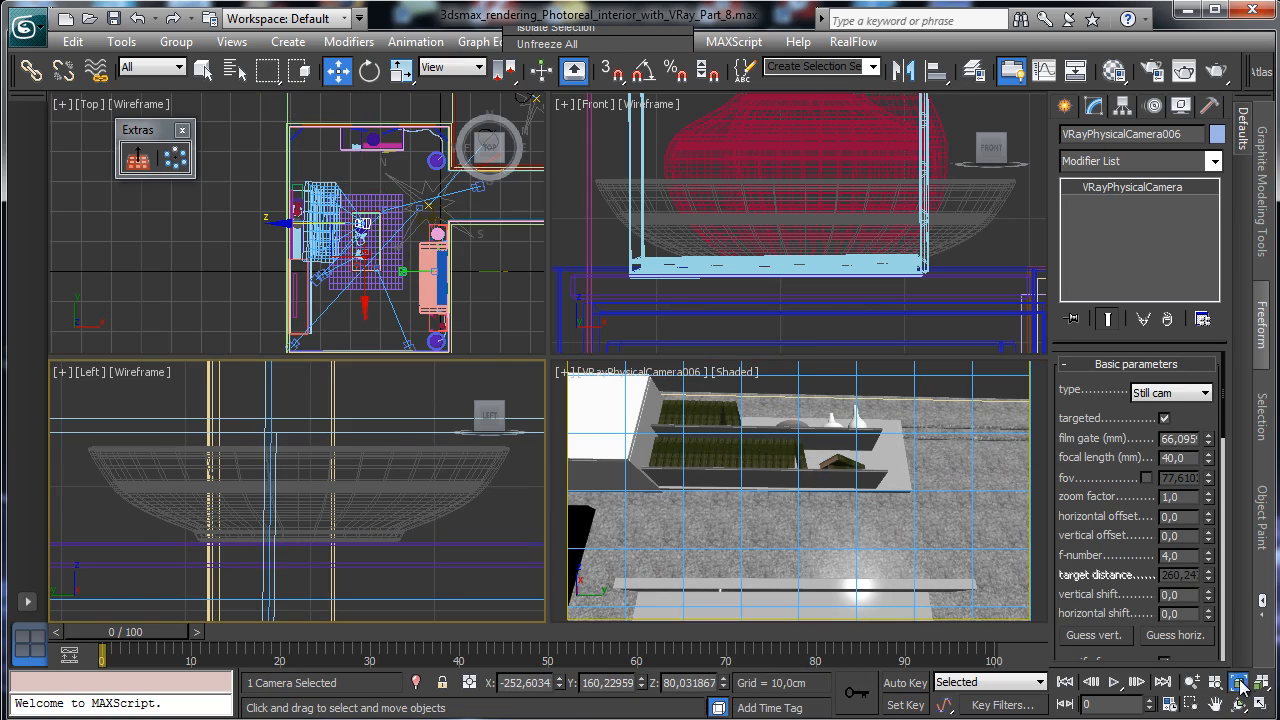
left_click(1239, 683)
left_click_drag(300, 490, 313, 336)
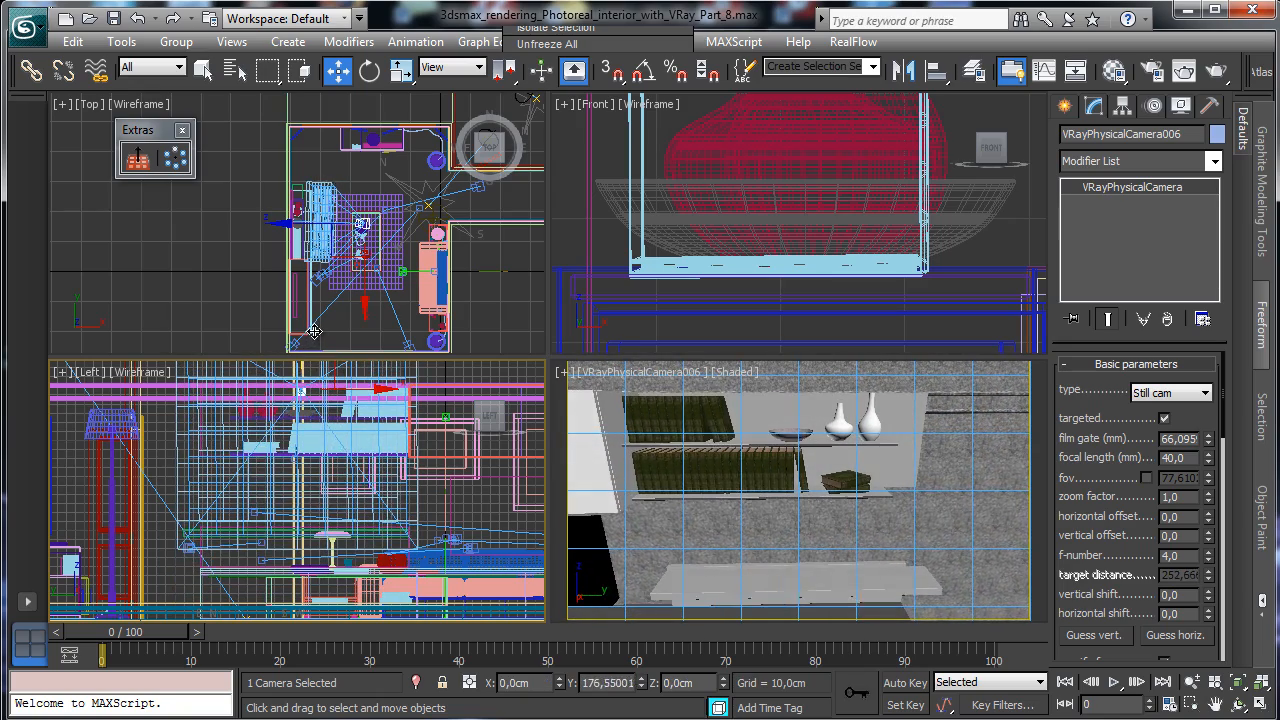
right_click(380, 196)
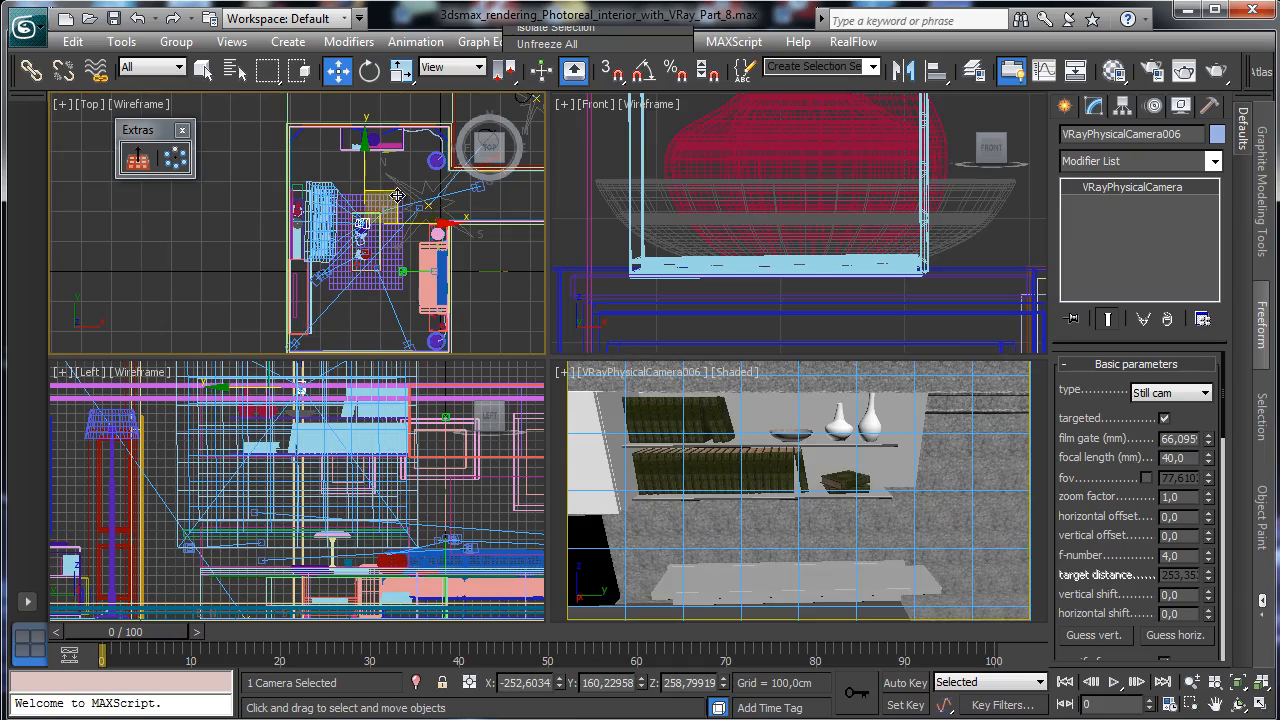
left_click_drag(397, 195, 553, 222)
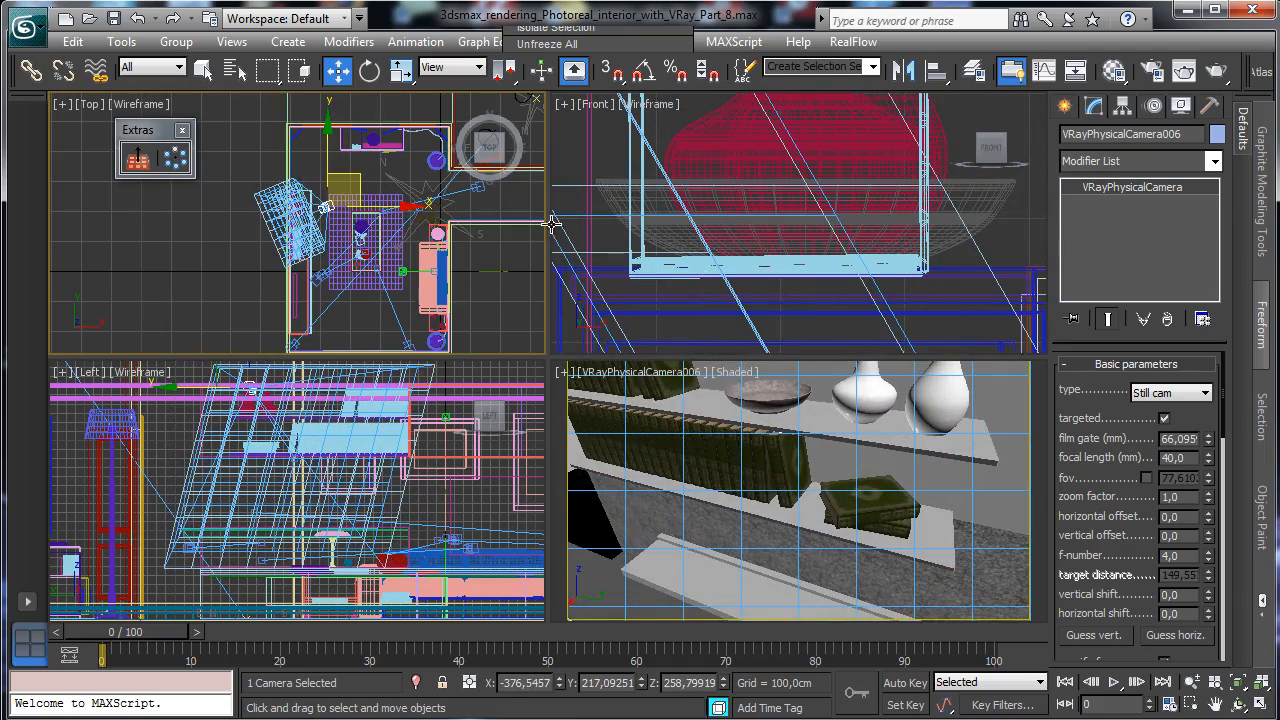
Select the target of VRayPhysicalCamera006 and raise it to about Z 224 cm to frame the shelf decorations.
left_click(637, 366)
left_click(635, 376)
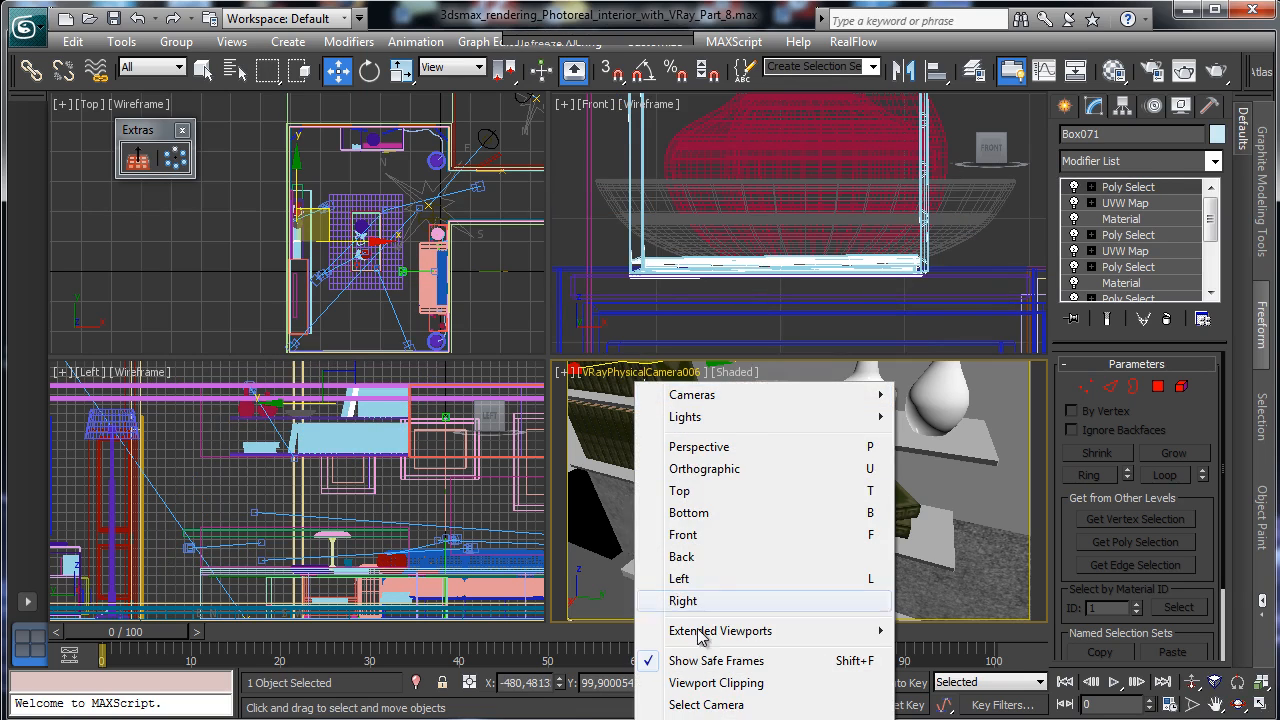
left_click(750, 717)
left_click_drag(800, 445, 884, 341)
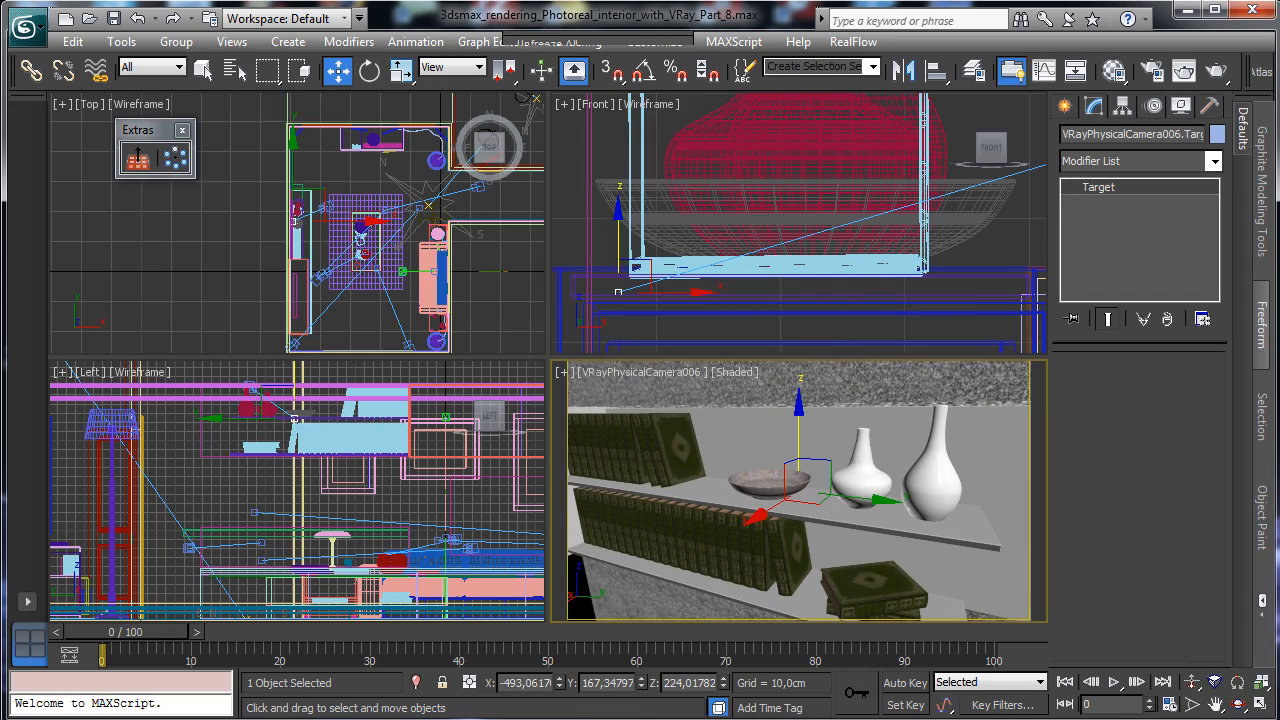
Render the new camera view with a larger region across the middle of the frame for a close-up of the bowl and vases.
key("shift+q")
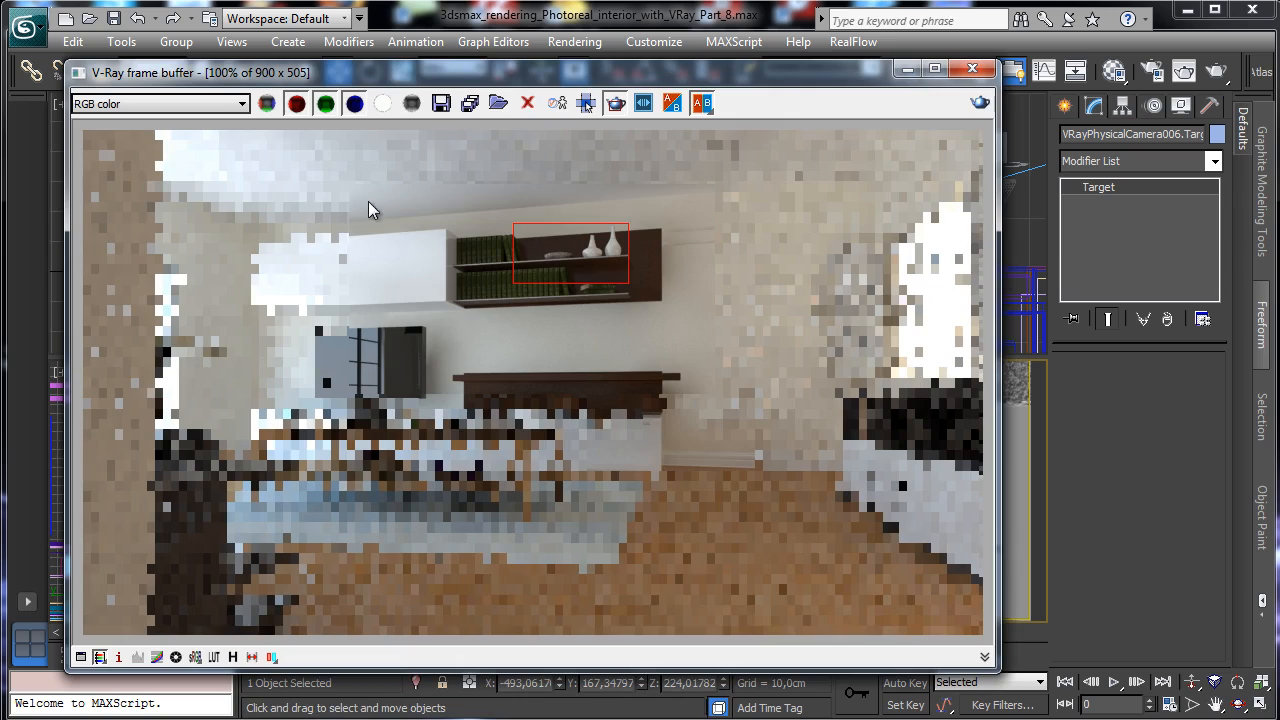
left_click_drag(309, 170, 851, 518)
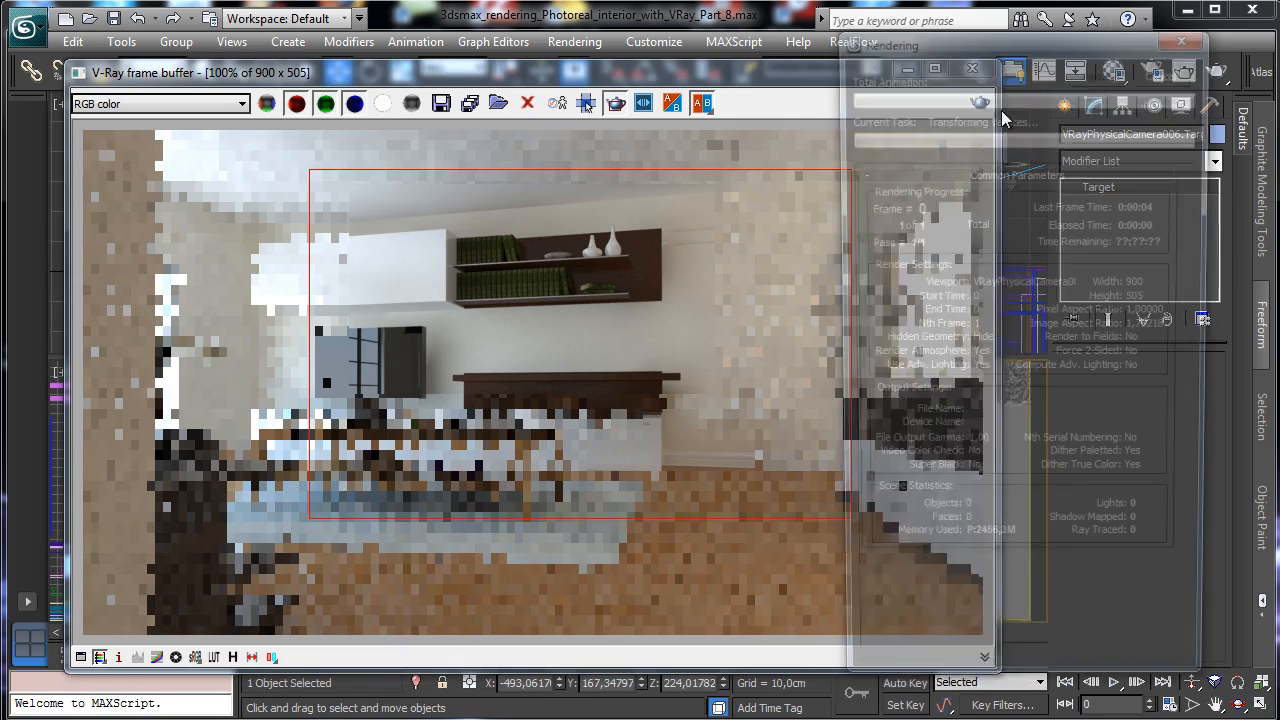
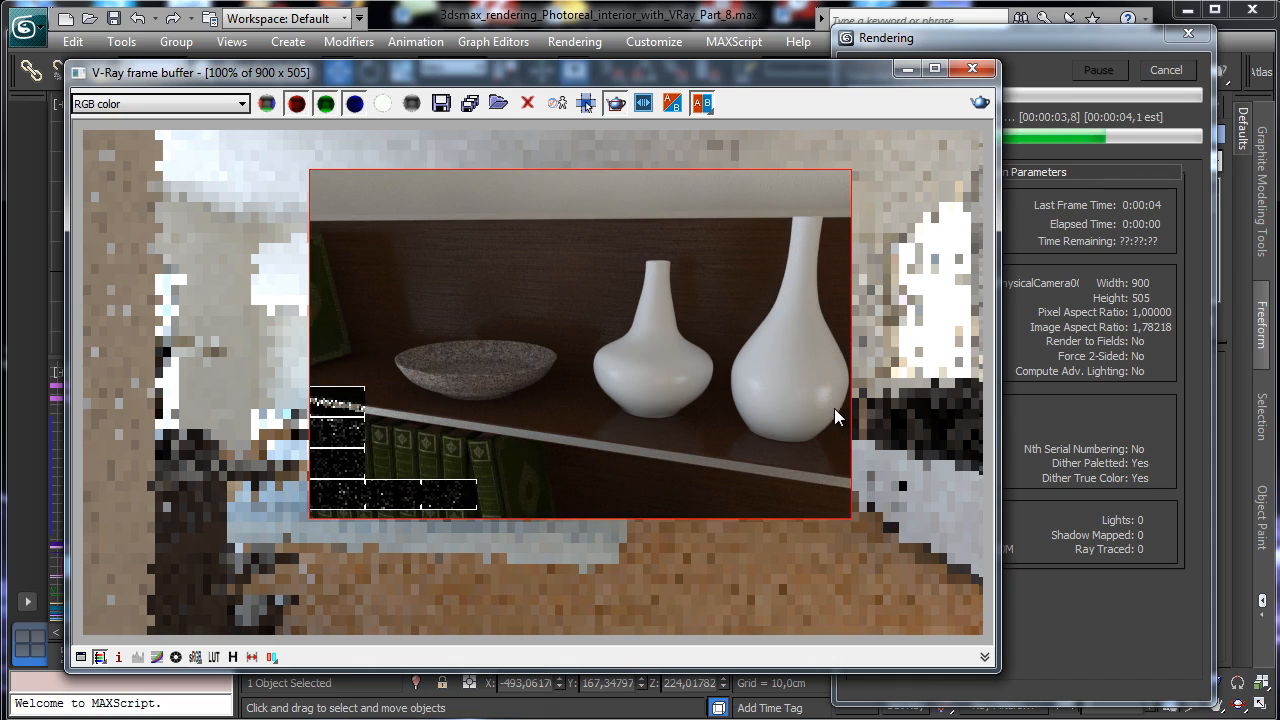
Put an independent copy of the overall color granite map in the TV vase material's bump slot, trying an instance first.
left_click(1114, 71)
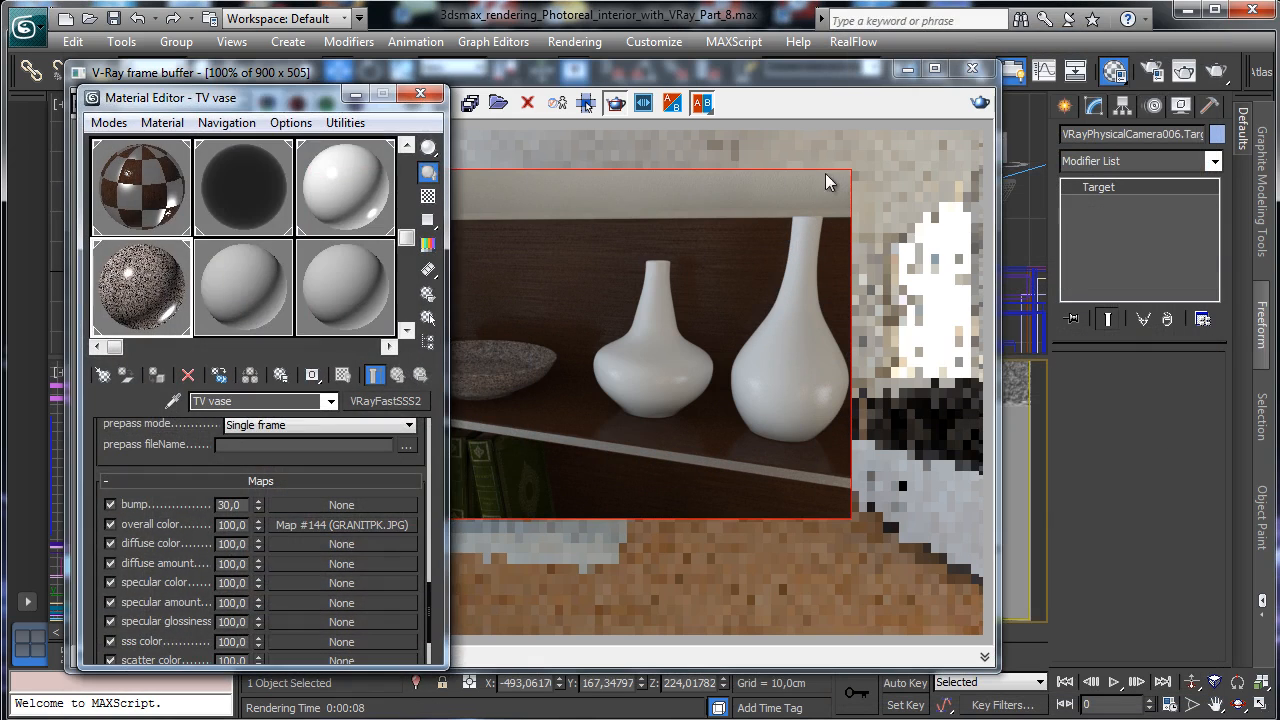
left_click_drag(303, 100, 1013, 82)
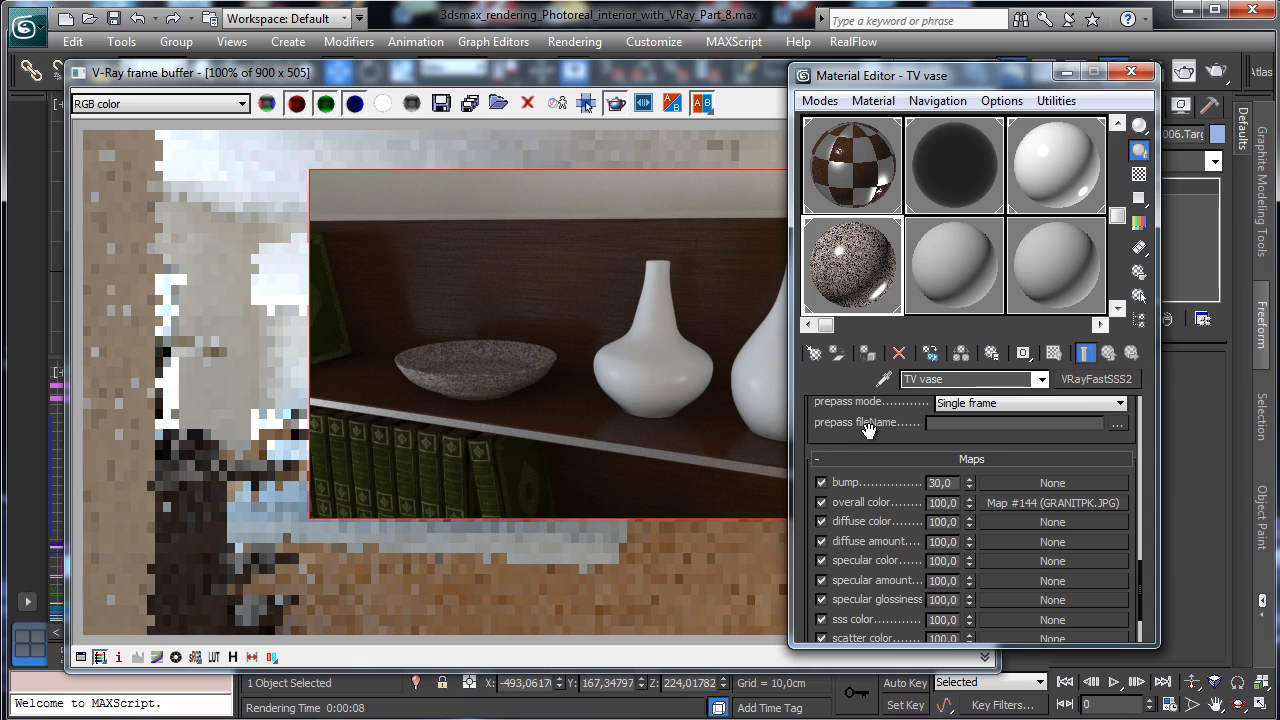
left_click_drag(868, 428, 889, 401)
left_click_drag(997, 449, 1000, 450)
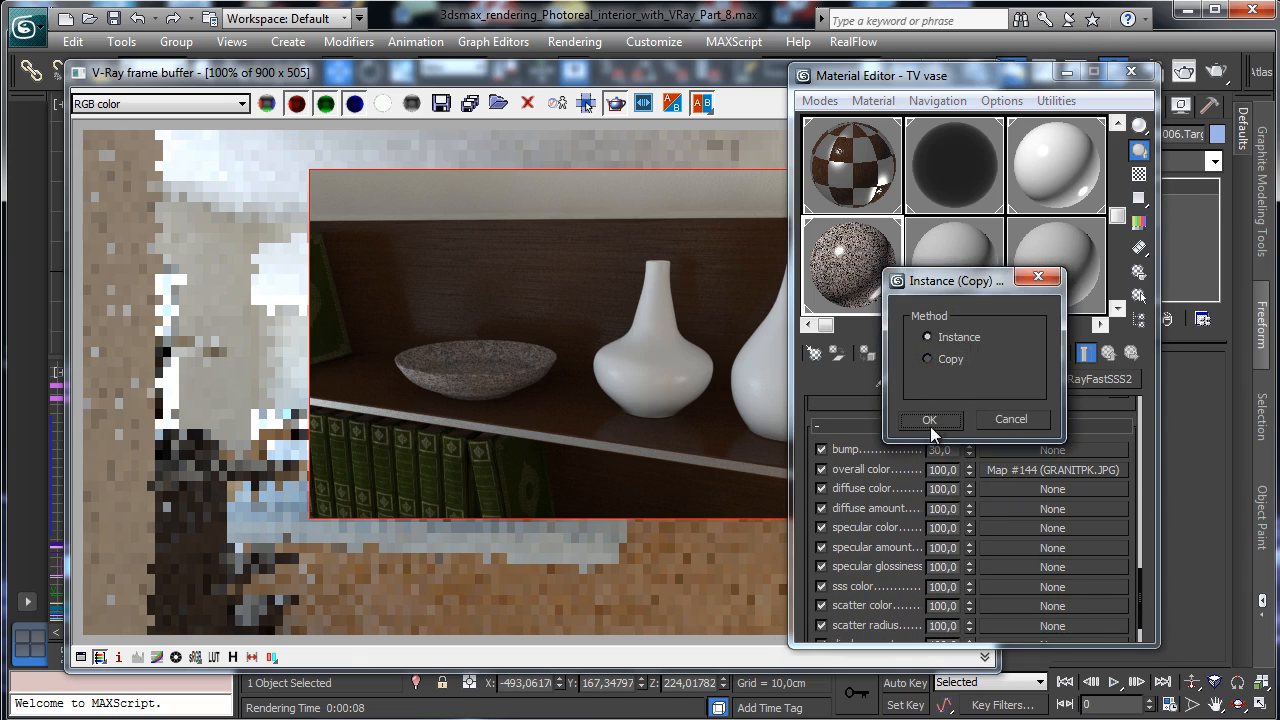
left_click(929, 420)
left_click(1007, 449)
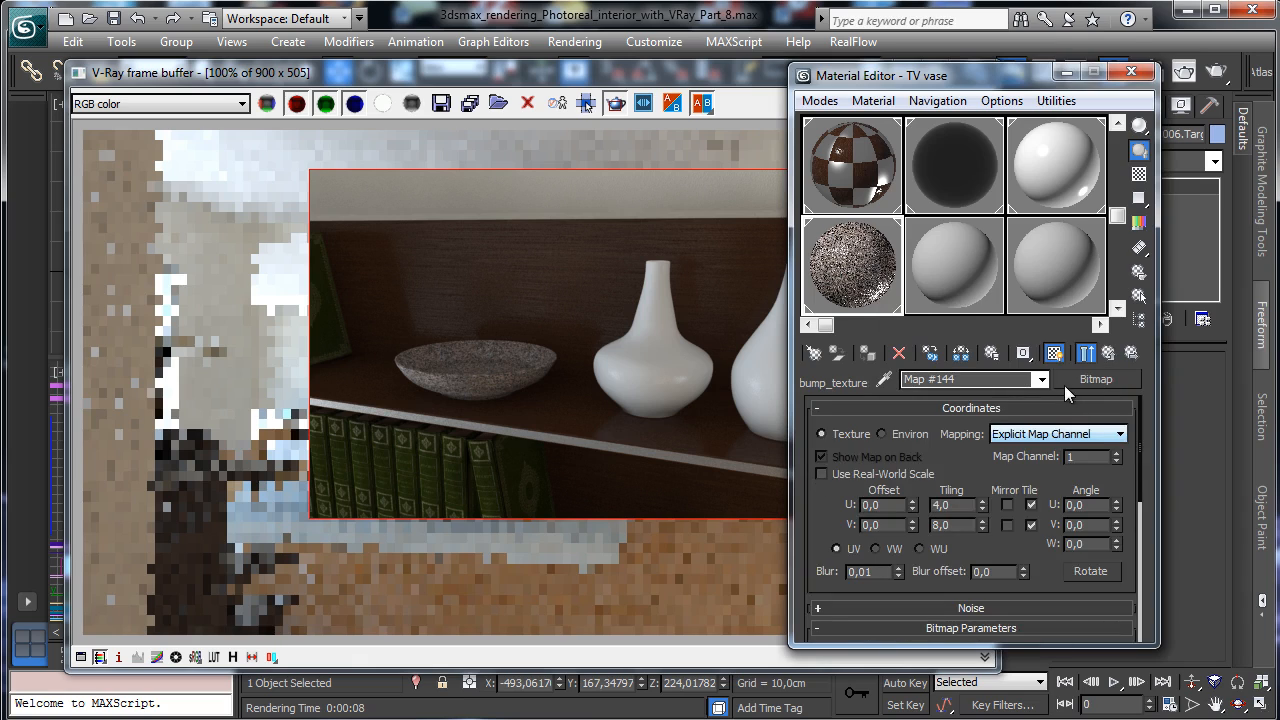
left_click(1105, 354)
left_click_drag(1036, 486, 1030, 450)
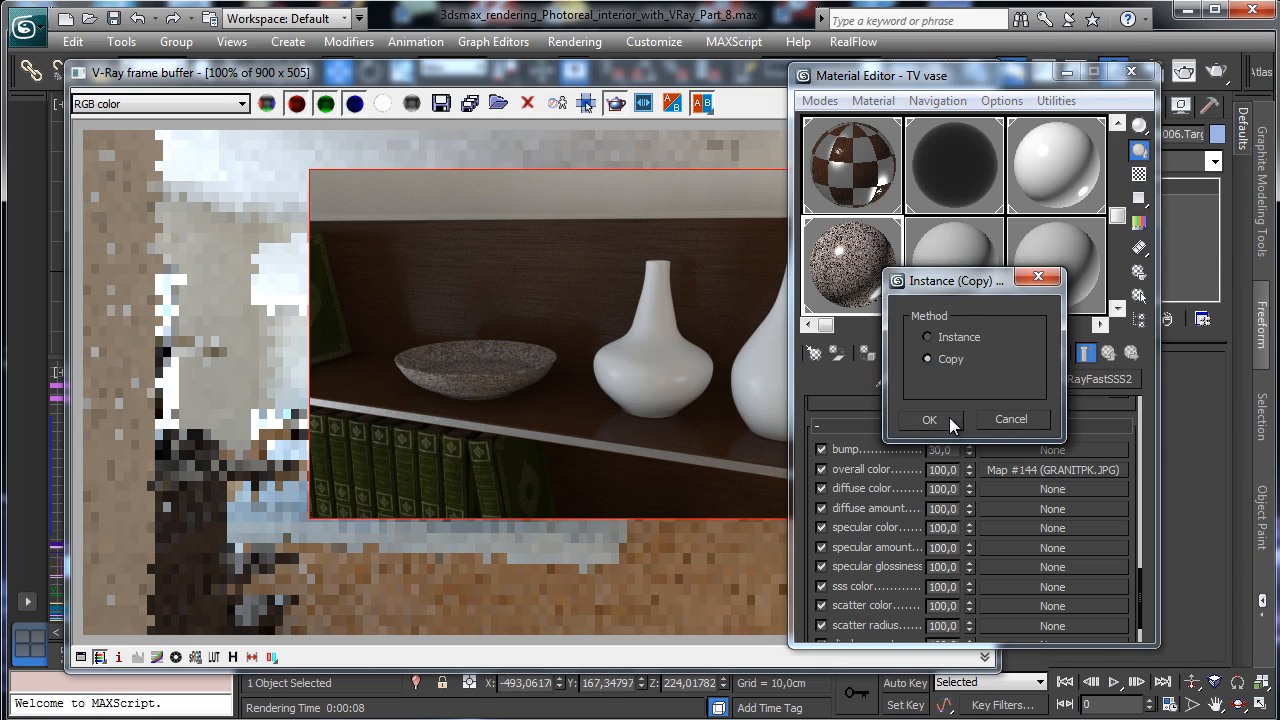
left_click(929, 420)
Wrap the bump slot's granite bitmap in a ColorCorrection map, keeping the old map as sub-map, and set its saturation to -100.
left_click(1008, 449)
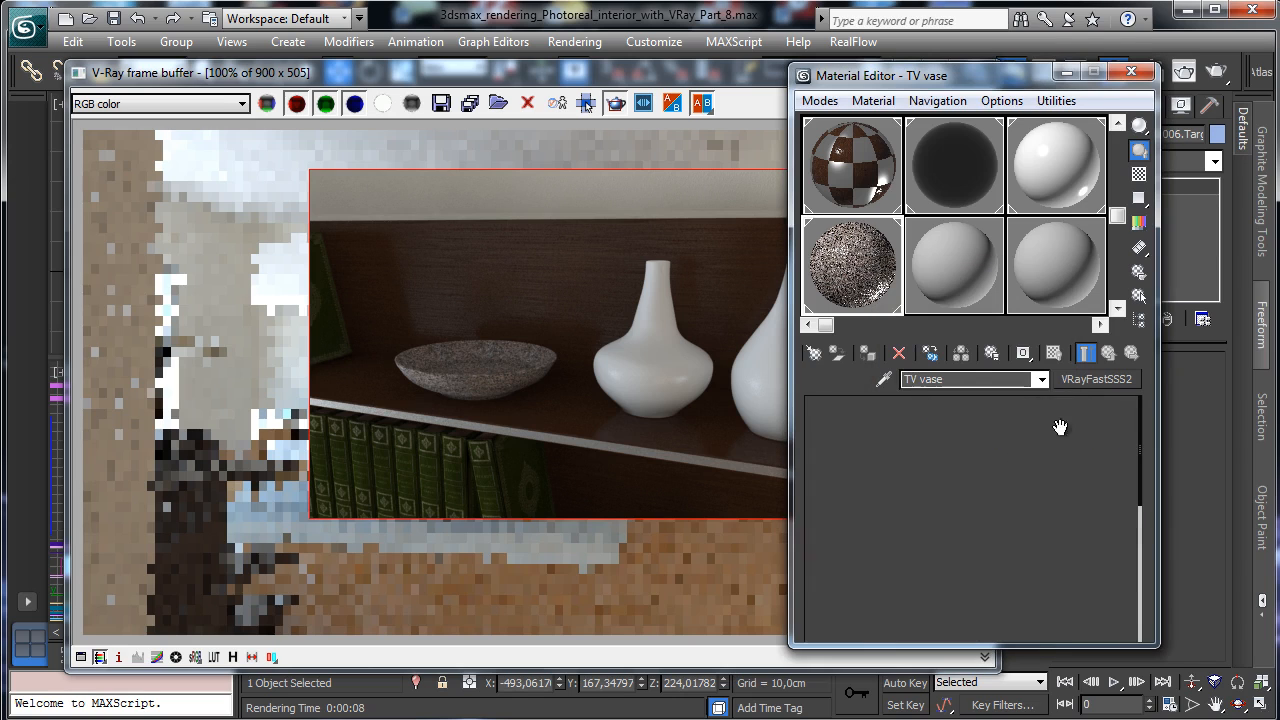
left_click(1100, 378)
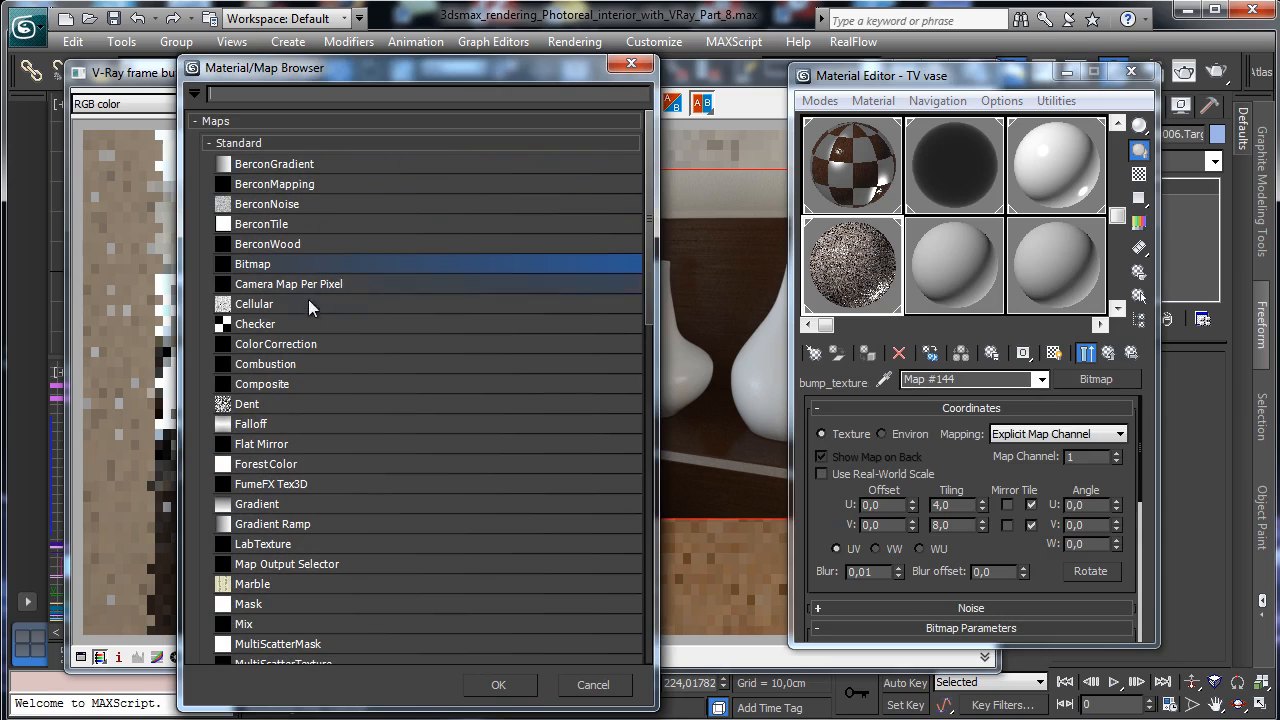
double_click(304, 344)
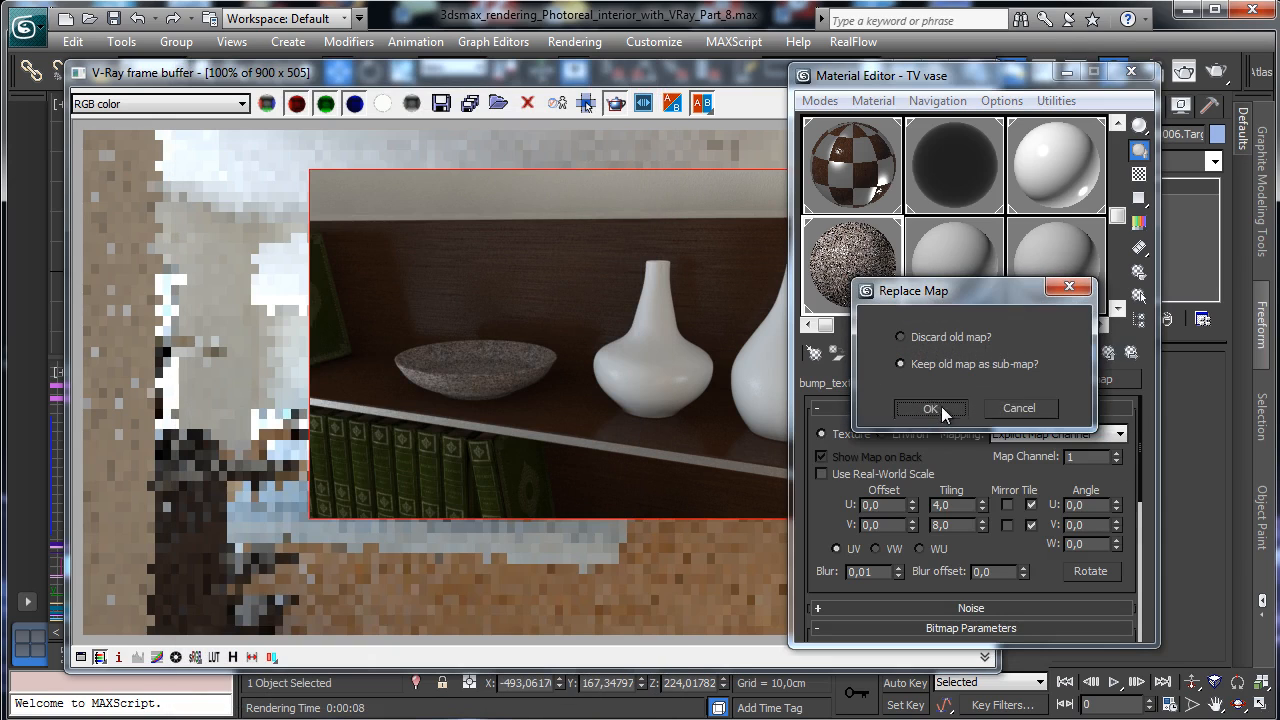
left_click(930, 409)
scroll(931, 511, "down", 3)
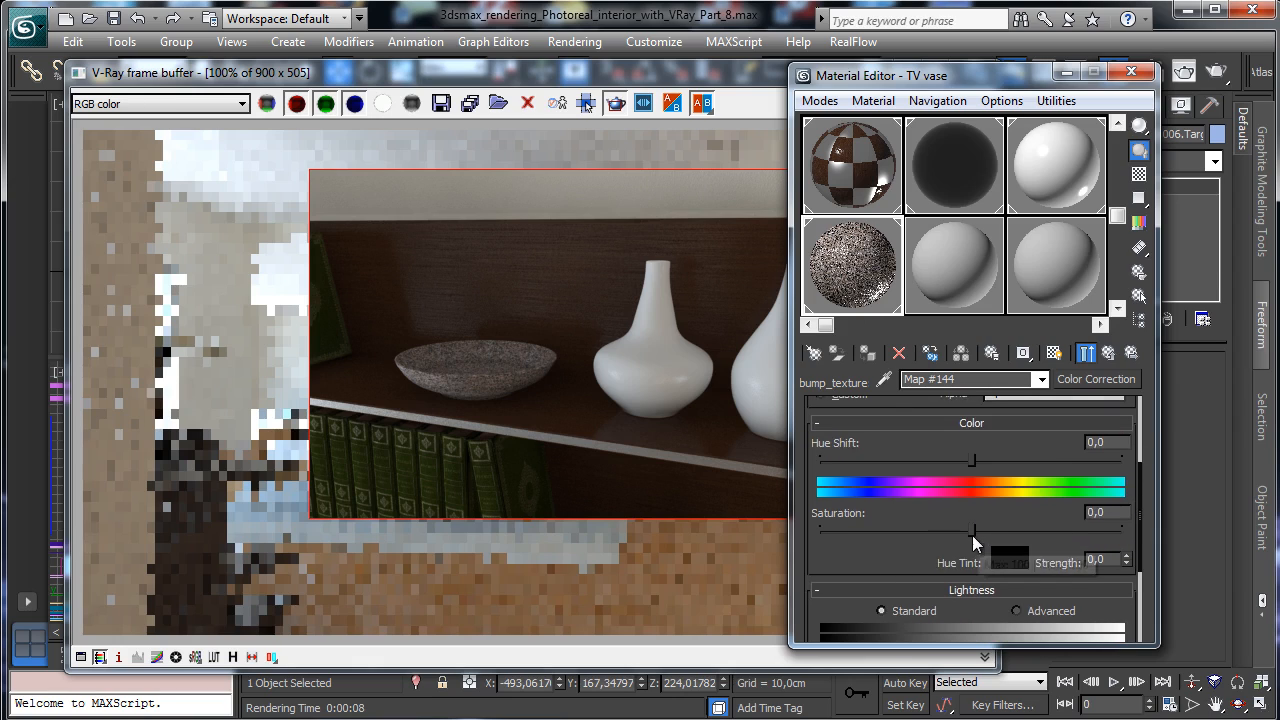
left_click_drag(971, 527, 821, 527)
Set the blur of the granite bitmap inside the bump's color correction to 0.3 and the TV vase material's bump amount to 5.
scroll(1036, 447, "up", 3)
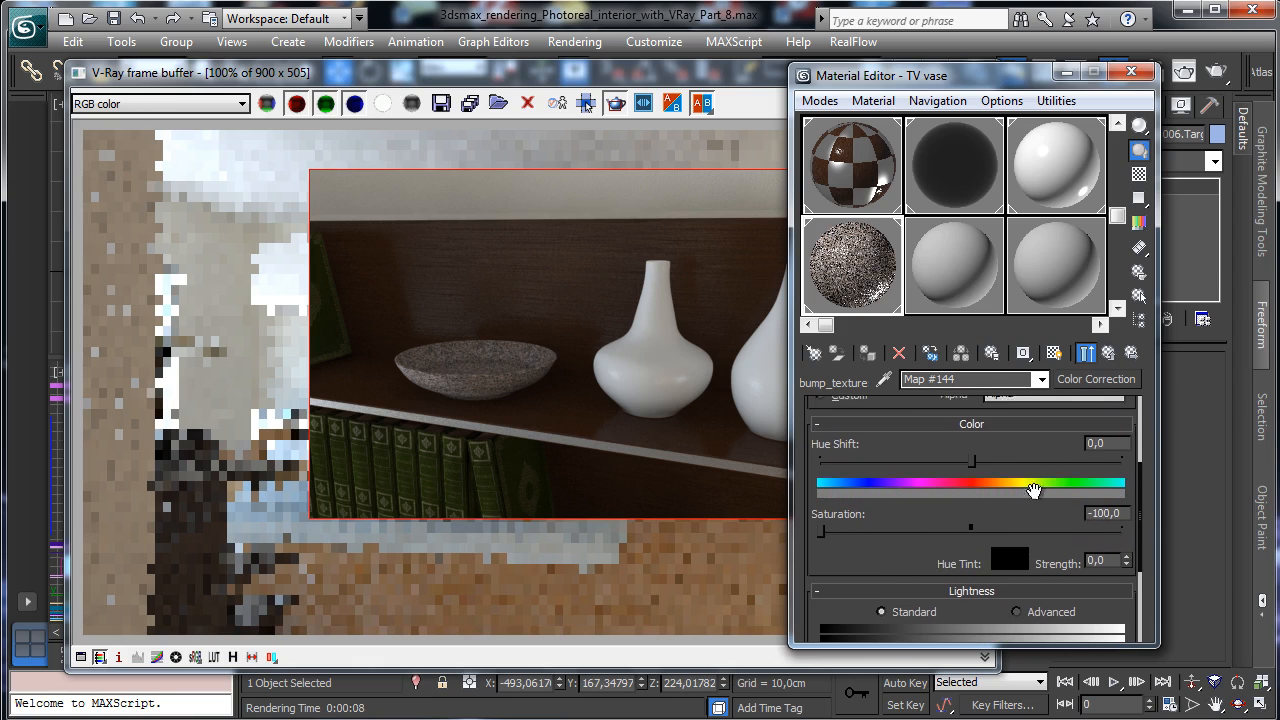
left_click(1003, 436)
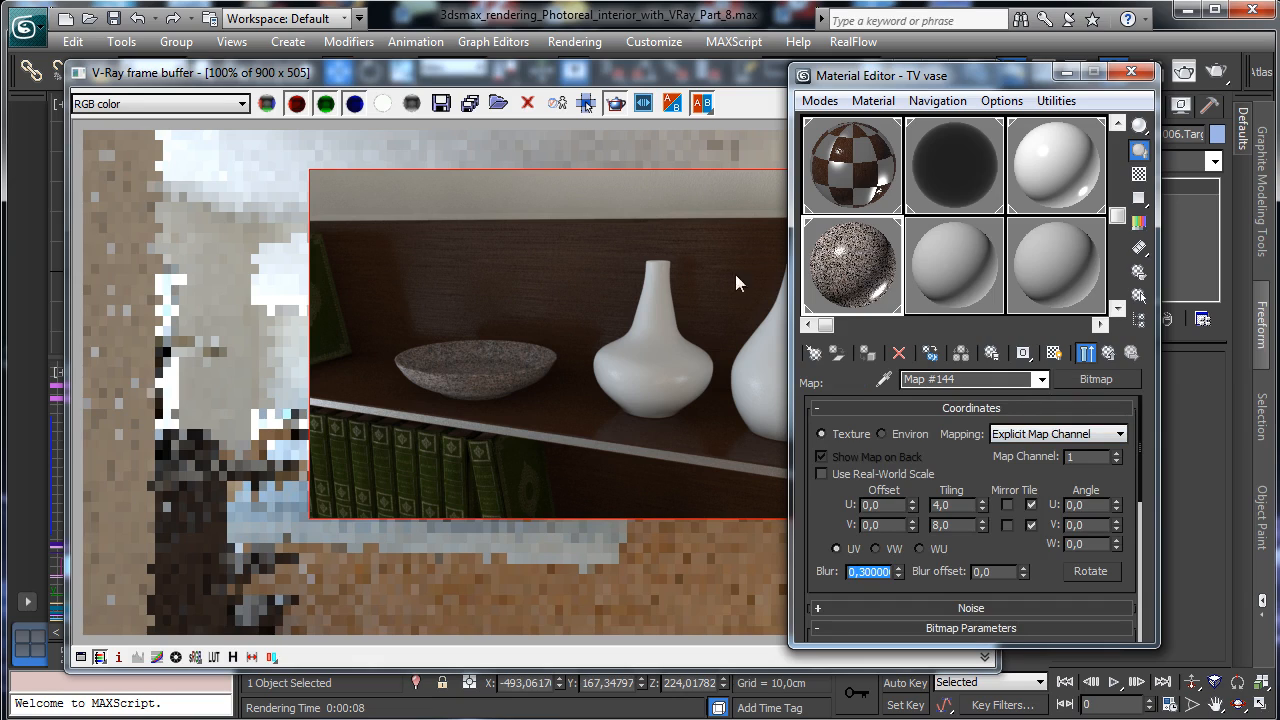
left_click(1112, 353)
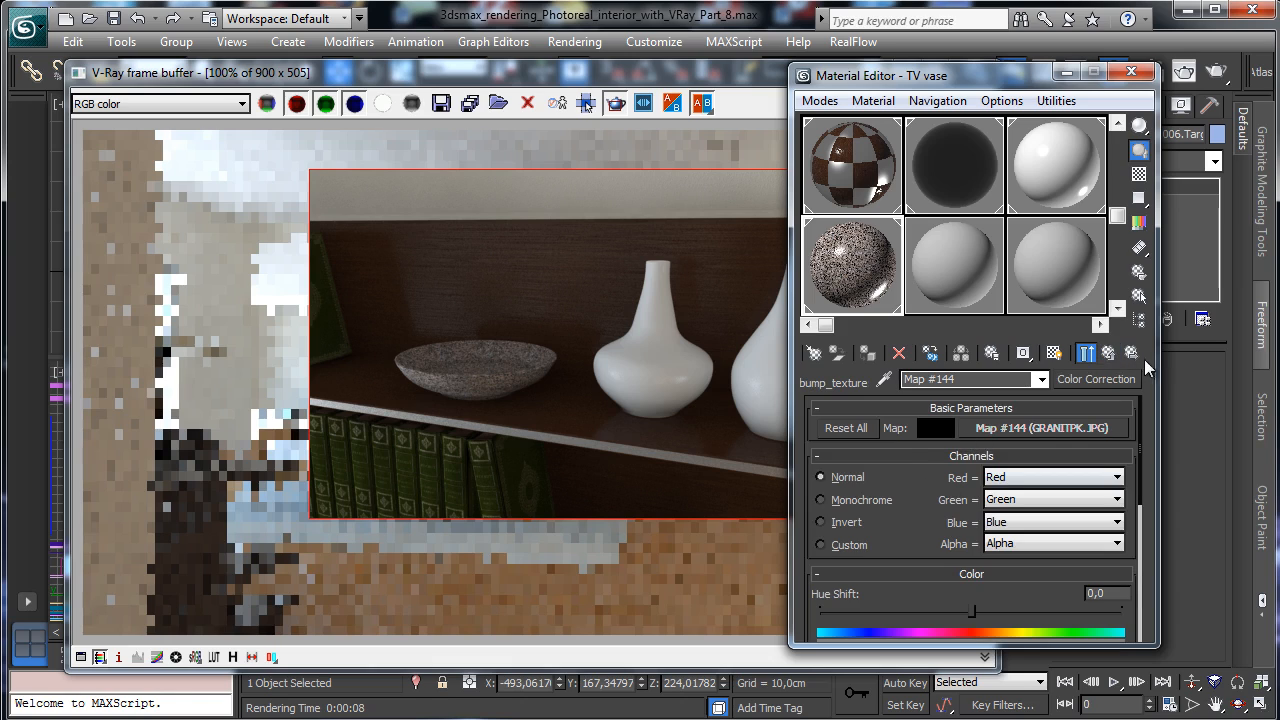
left_click(1108, 353)
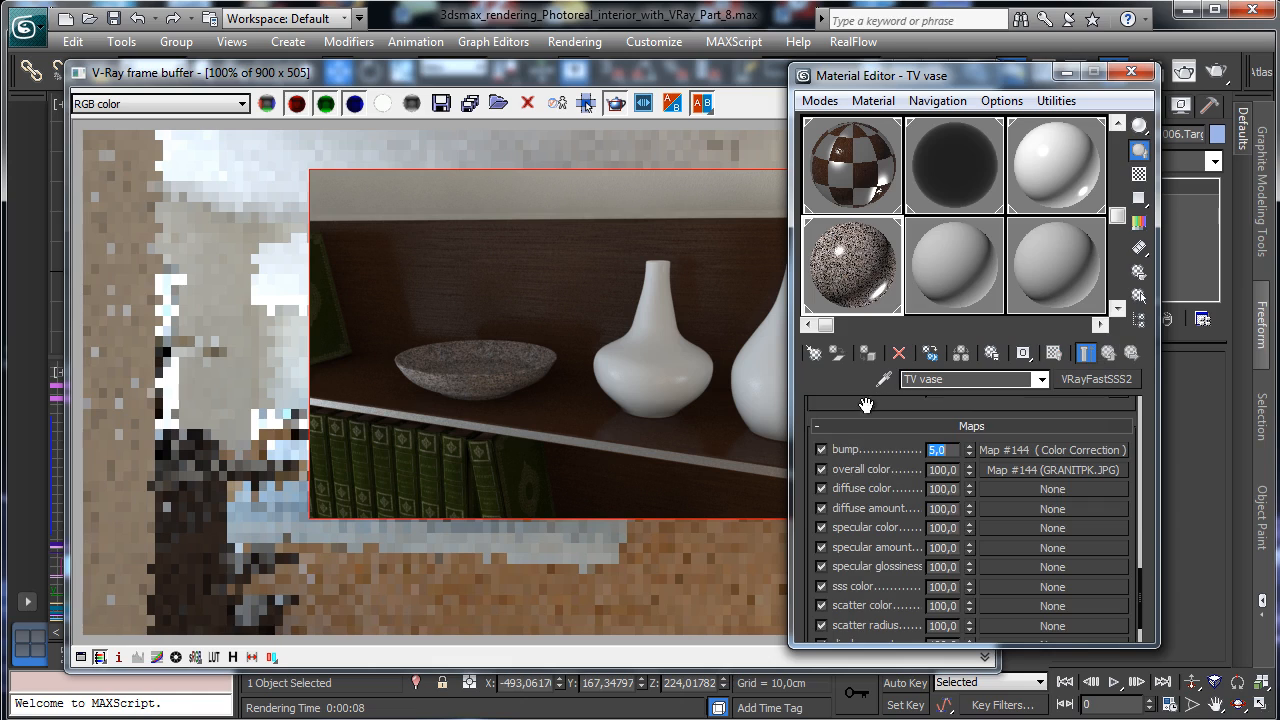
Enable trace reflections in the TV vase material's specular layer and render a new region framing the granite bowl.
scroll(866, 404, "up", 5)
mouse_move(940, 502)
left_mouse_down()
mouse_move(945, 536)
mouse_move(950, 430)
mouse_move(975, 640)
mouse_move(978, 575)
left_mouse_up()
left_click(1122, 540)
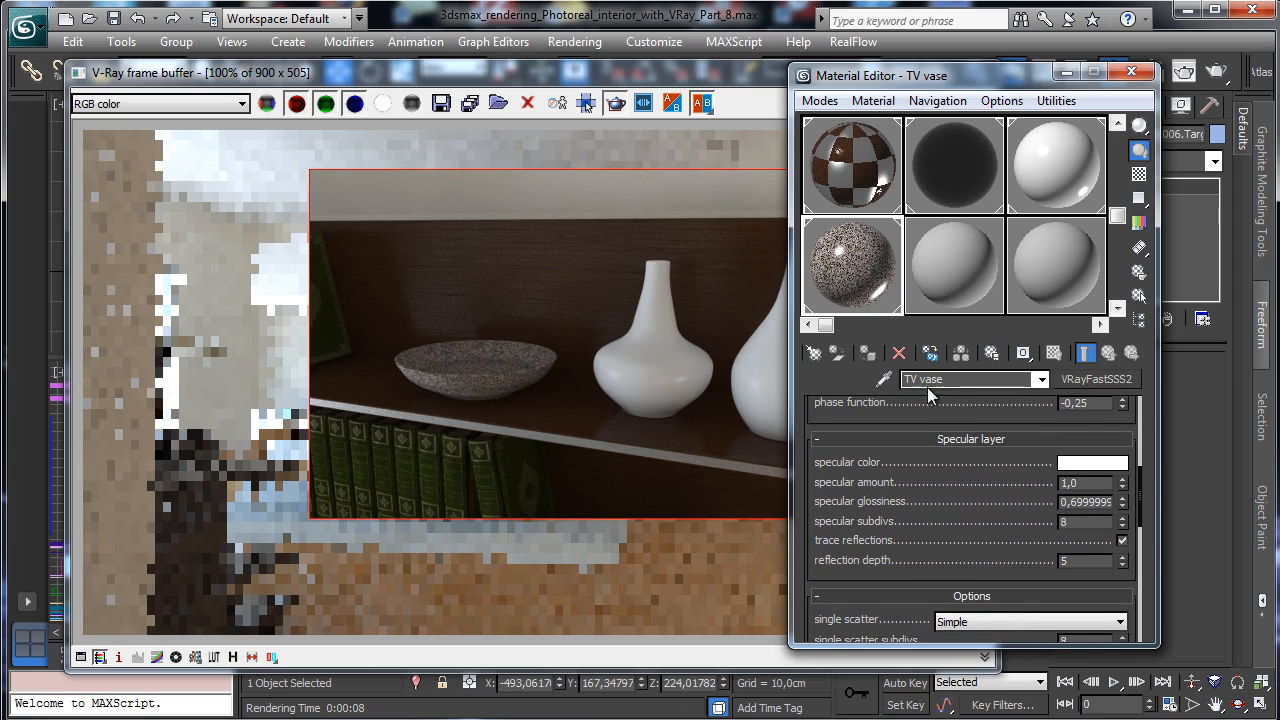
left_click_drag(340, 270, 631, 456)
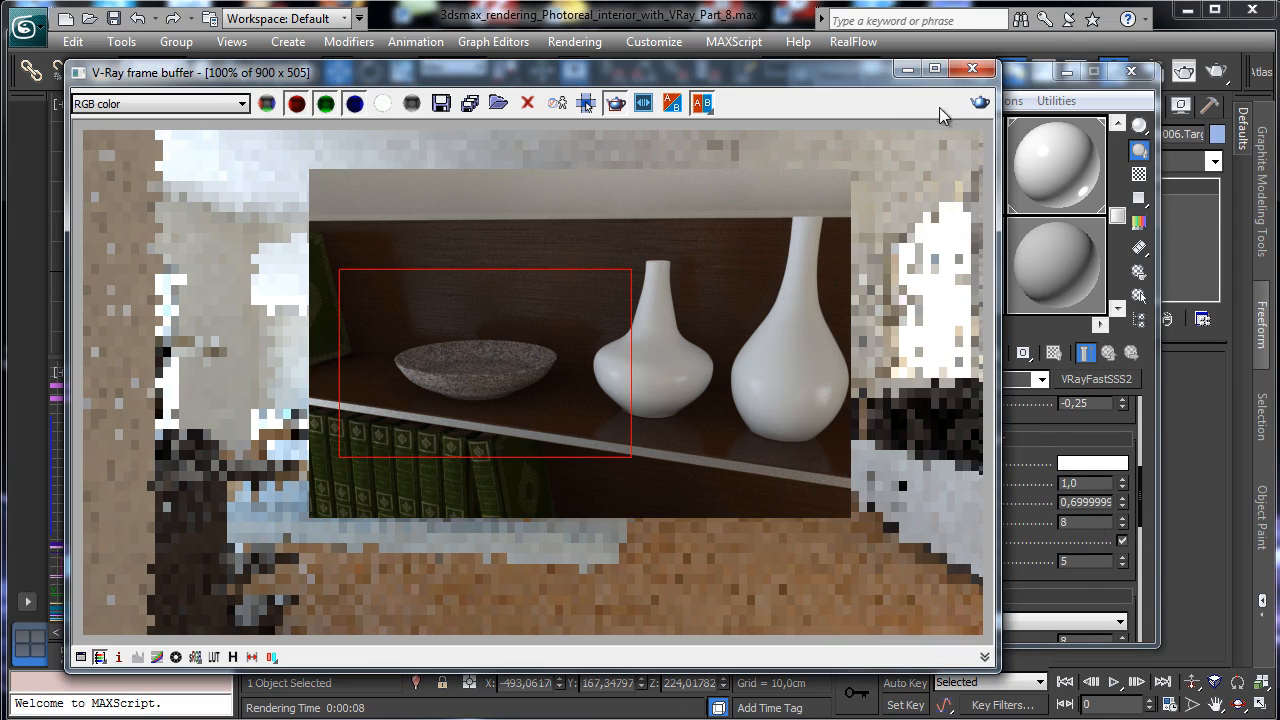
left_click(980, 102)
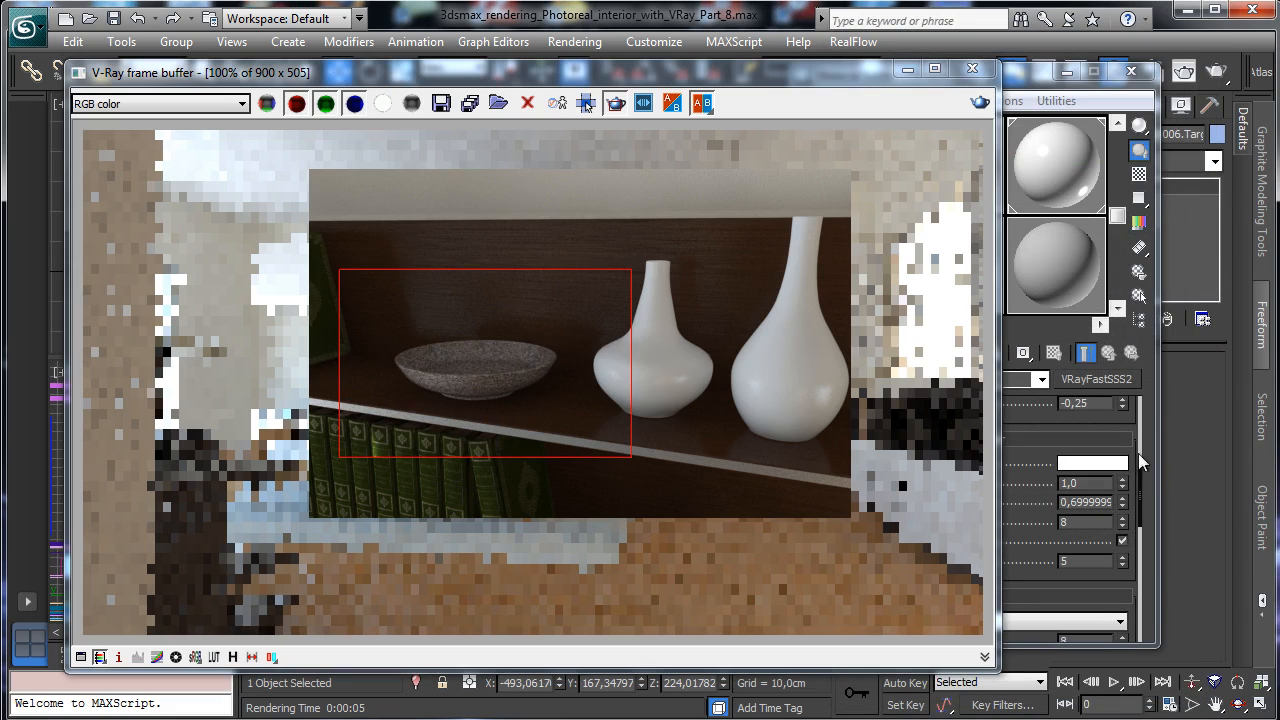
Set the specular glossiness of the TV vase material to 0,8.
left_click(1066, 418)
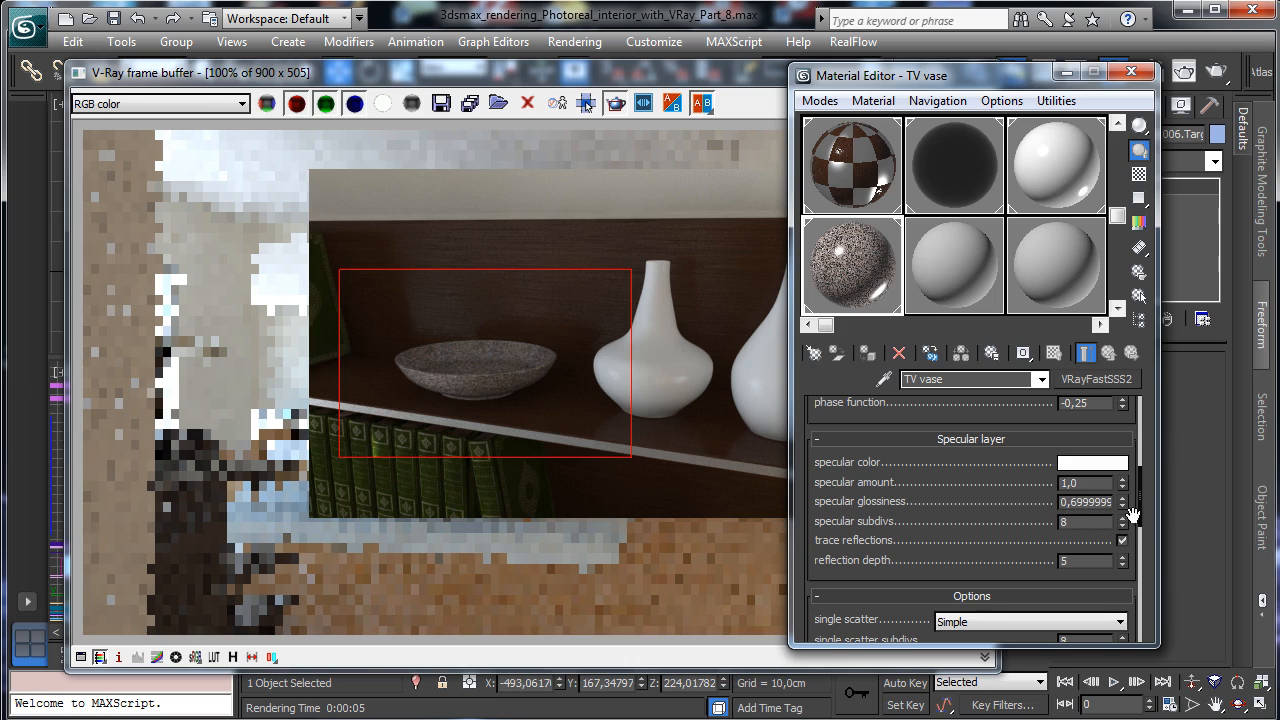
double_click(1072, 501)
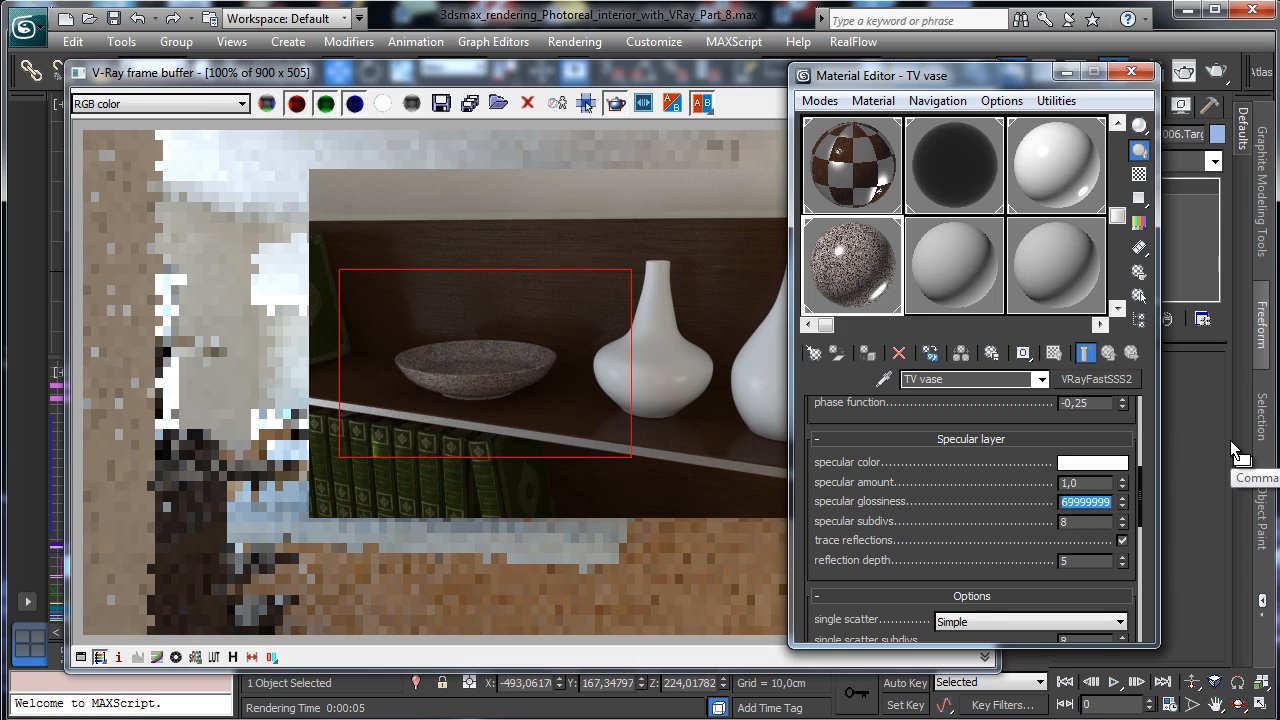
type("0,8")
key("Return")
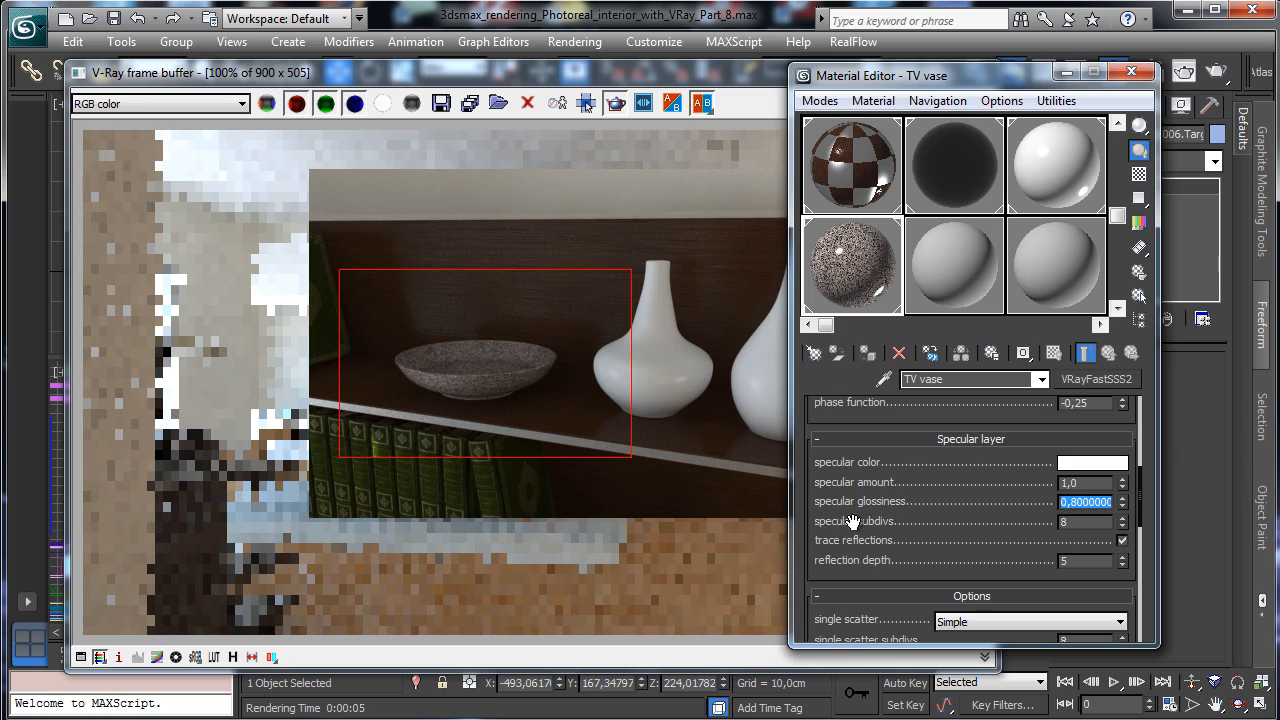
Set the TV vase material's scatter radius to 2 cm and render the bowl region again.
scroll(857, 525, "up", 5)
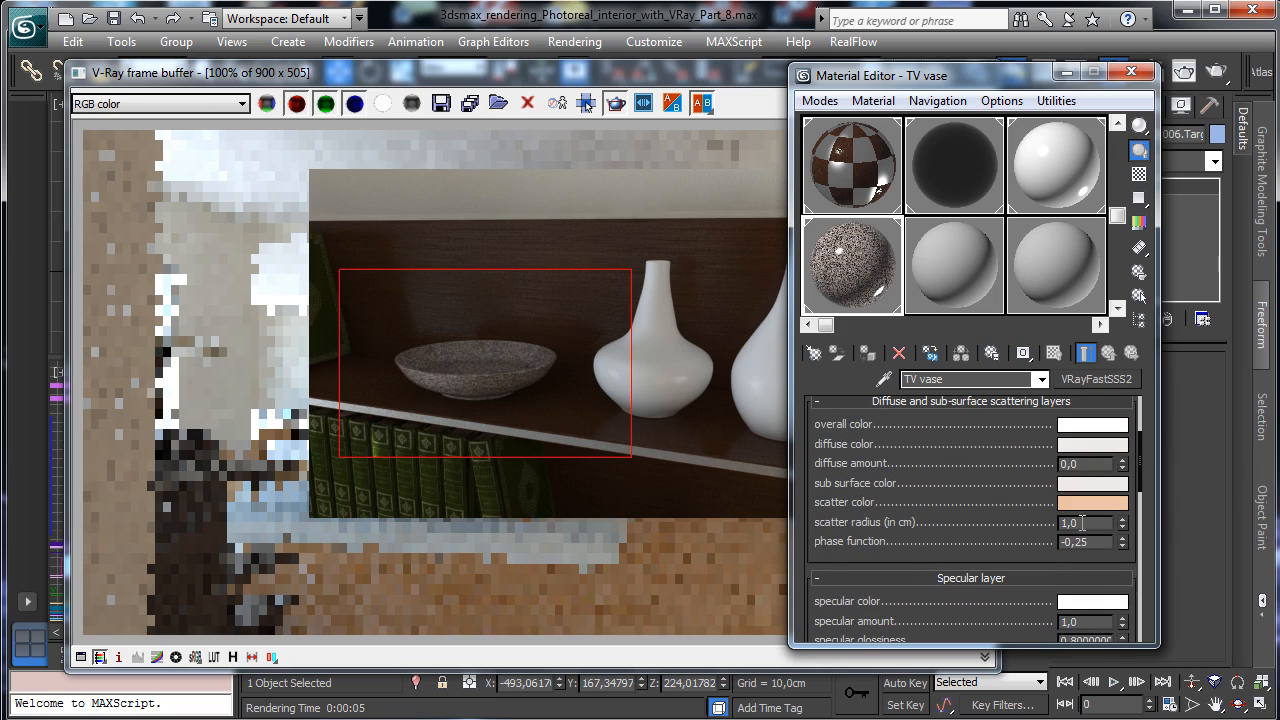
double_click(1094, 526)
type("2")
key("Return")
left_click(742, 69)
left_click(981, 104)
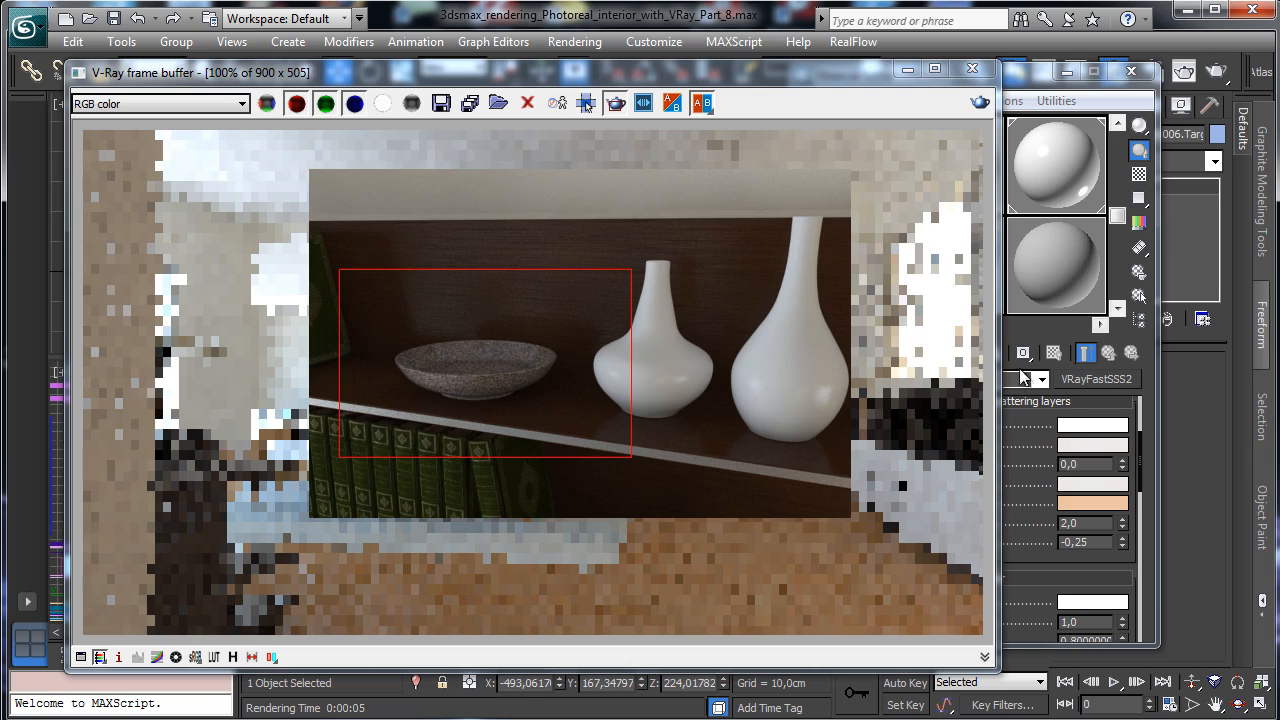
Set the TV vase material's specular glossiness to 0,9 and render the bowl region again.
left_click(1042, 585)
left_click_drag(1010, 592, 1156, 516)
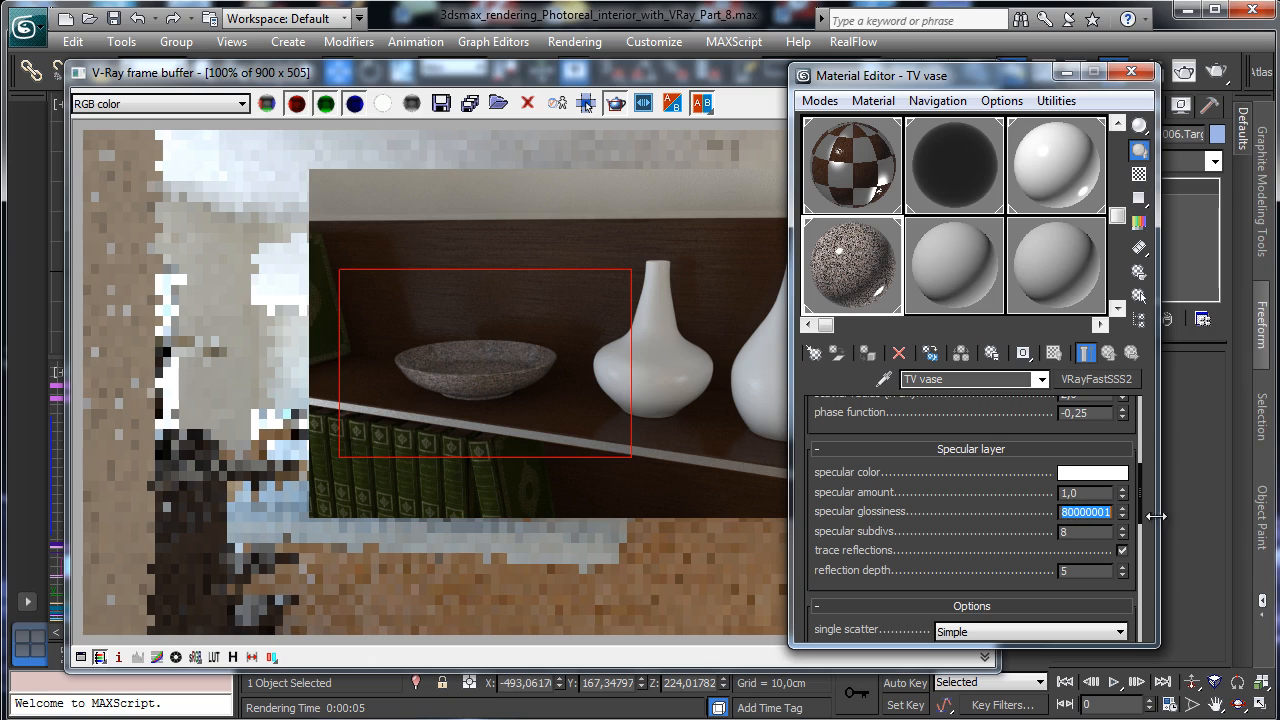
type("9")
key("Return")
left_click(757, 71)
left_click(980, 106)
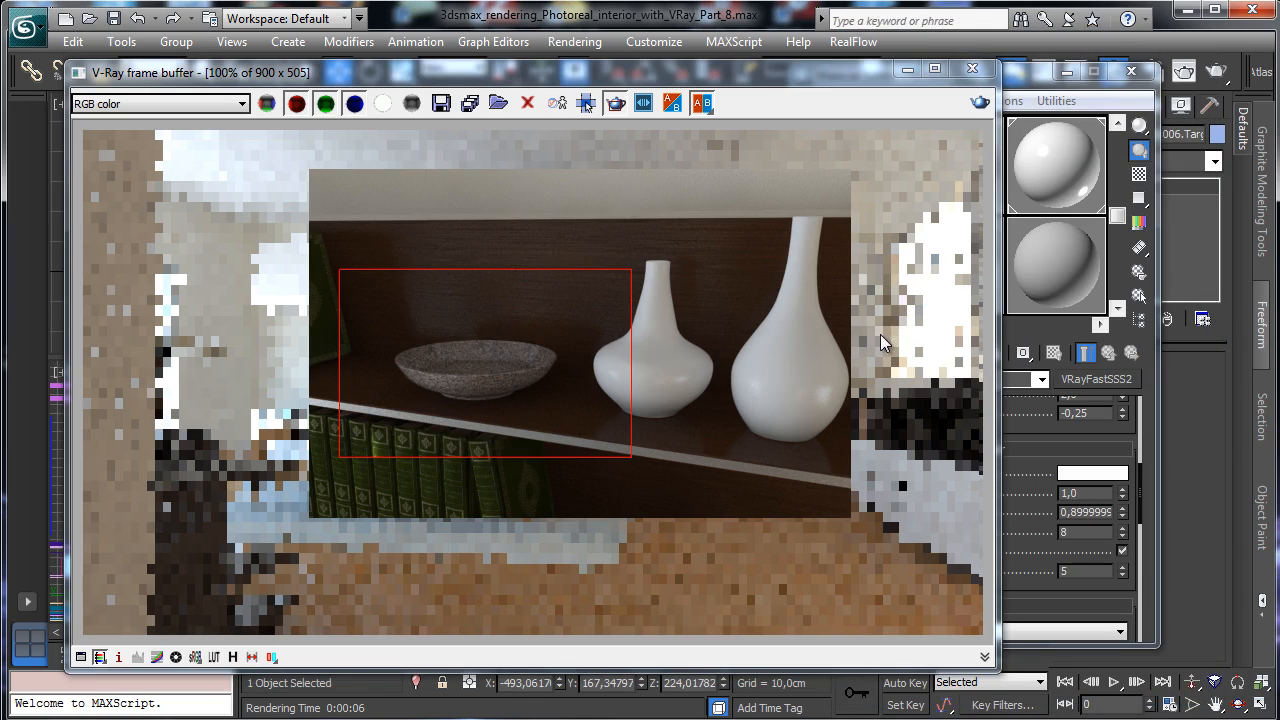
Set the IOR in the TV vase material's general parameters to 1,8 and render the bowl region again.
left_click(1026, 76)
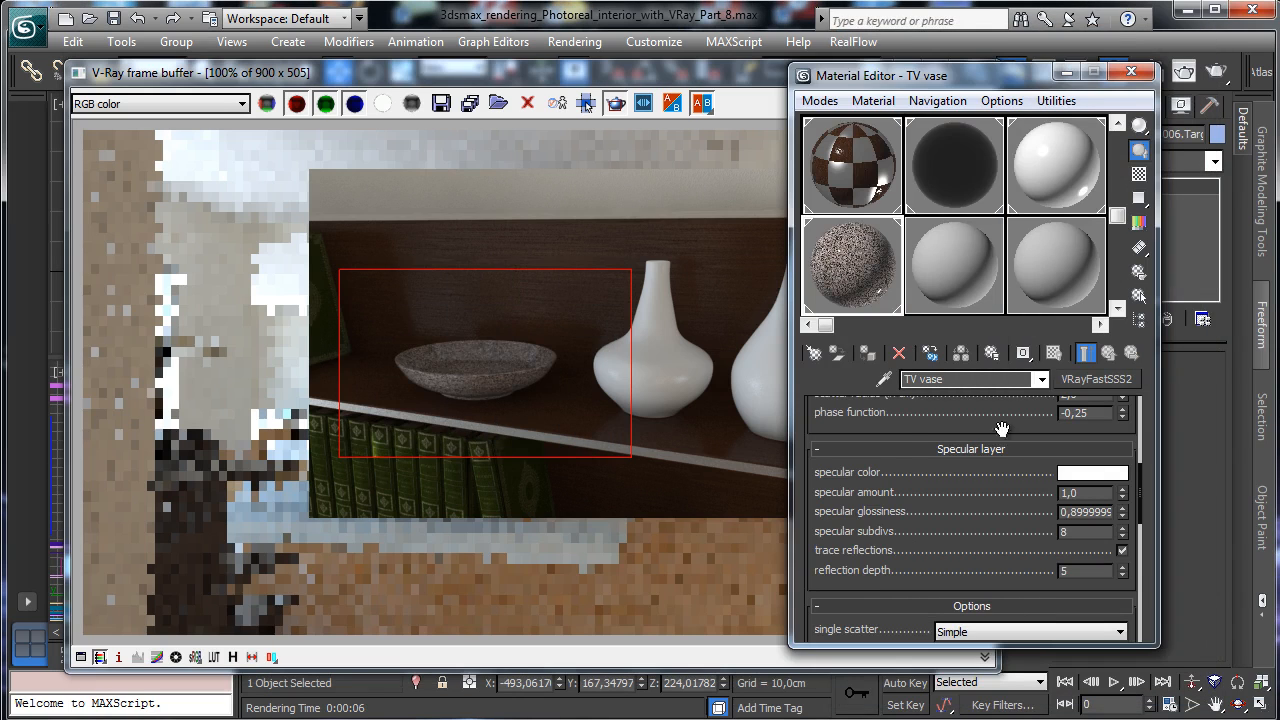
left_click_drag(957, 429, 926, 708)
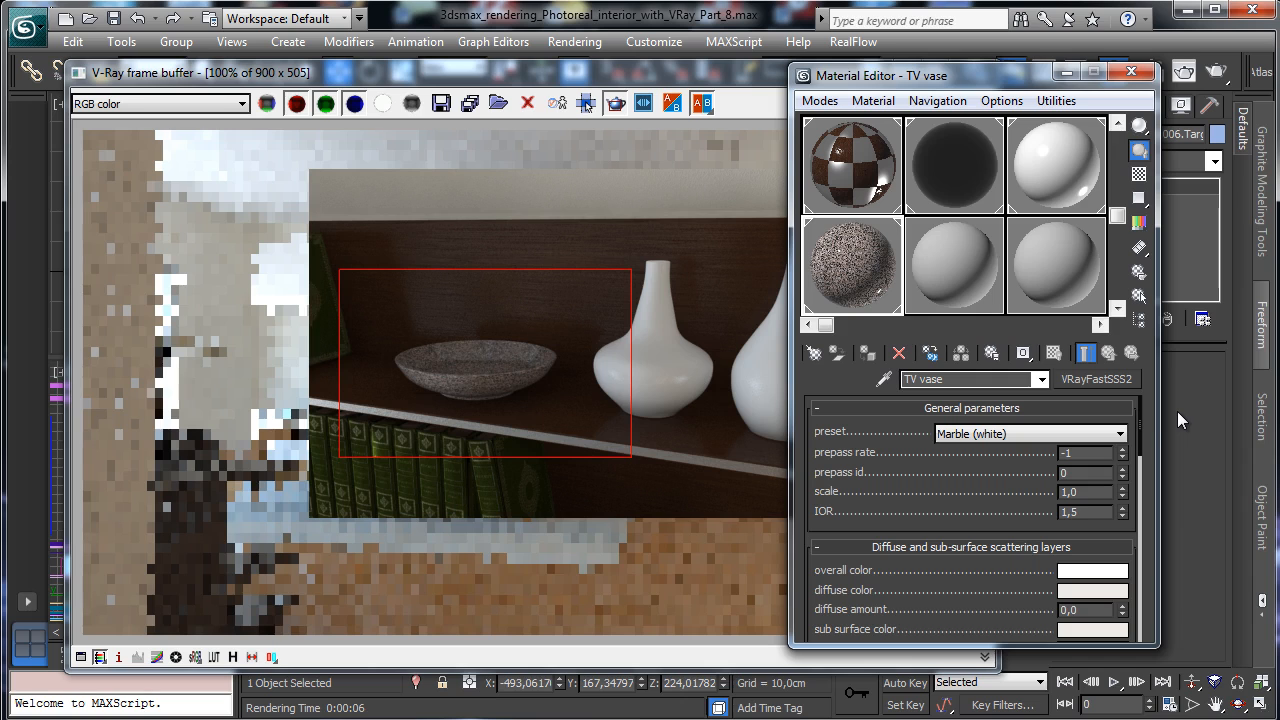
key("BackSpace")
type("8")
key("Return")
left_click(749, 69)
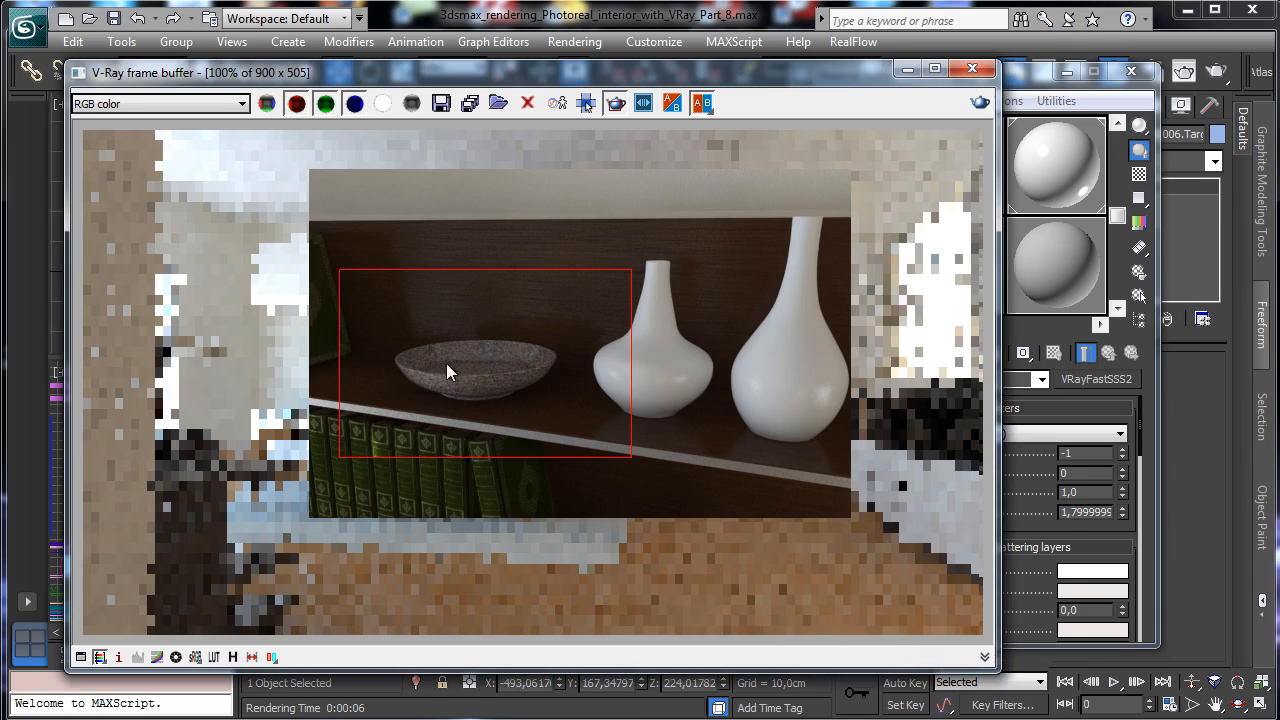
left_click(980, 103)
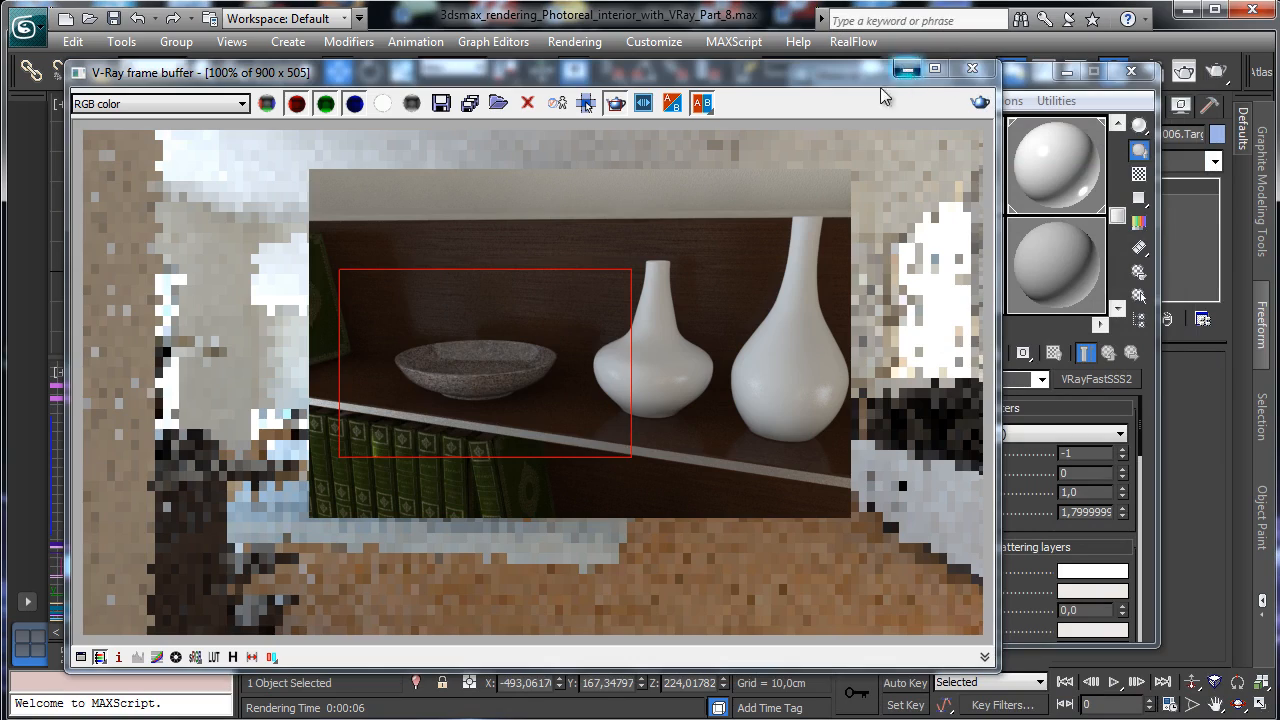
Switch the camera viewport to VRayPhysicalCamera005 and render that view.
left_click(904, 68)
left_click(629, 374)
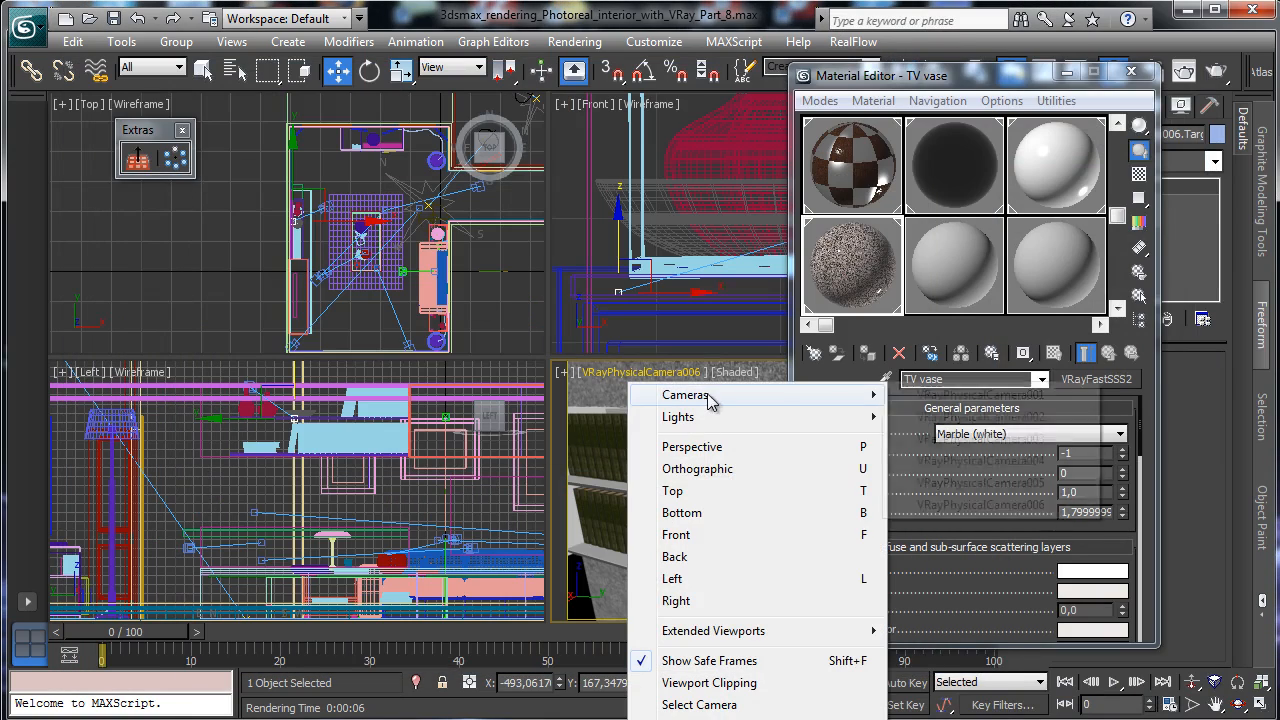
mouse_move(710, 395)
left_click(970, 483)
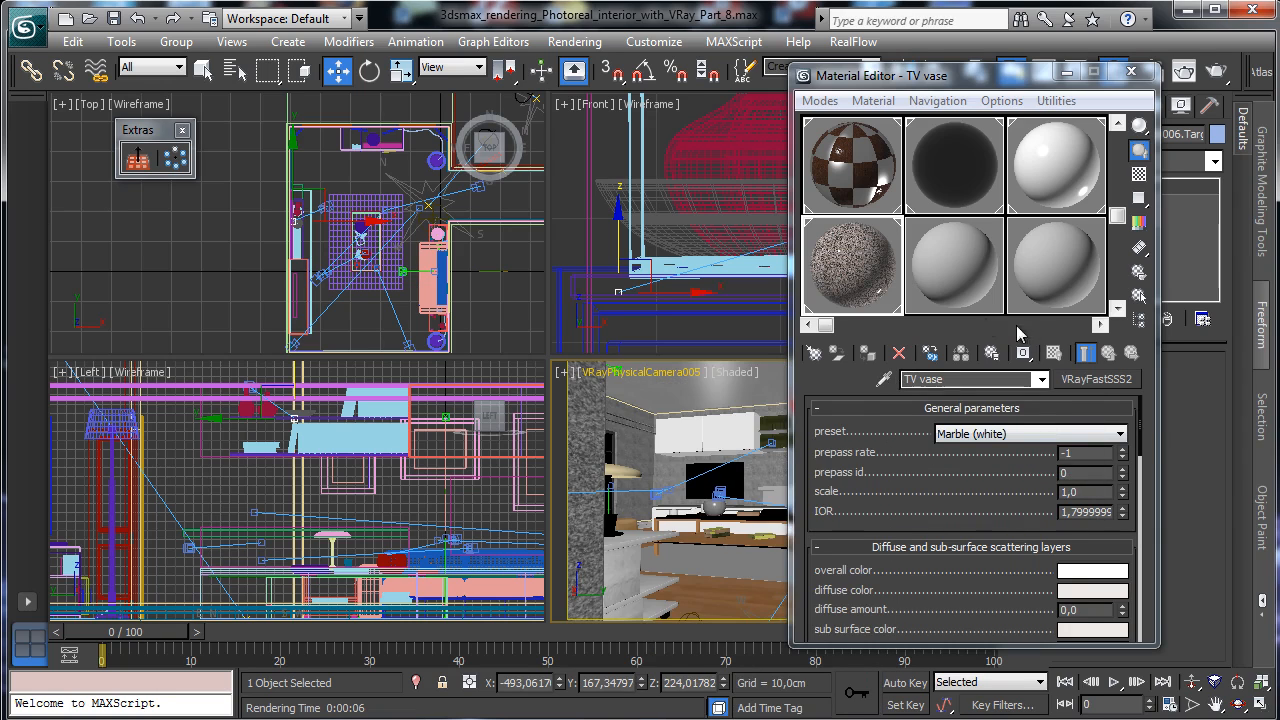
left_click(1216, 71)
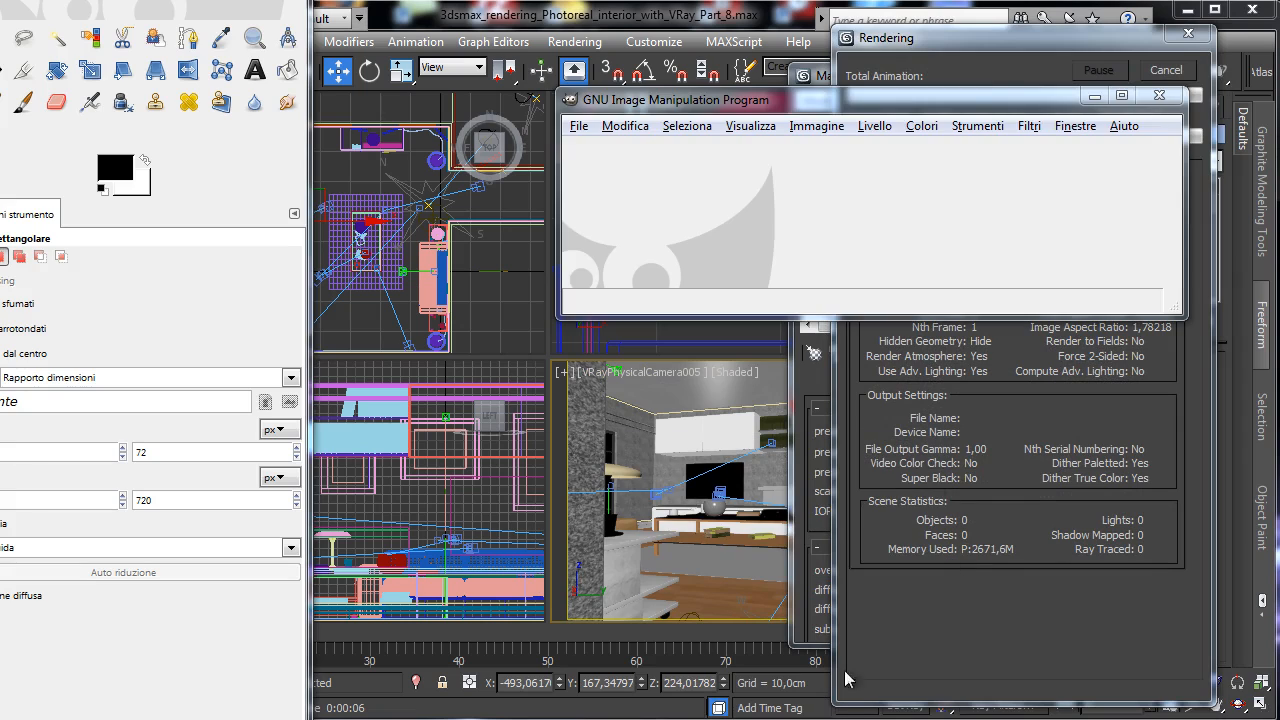
left_click(1090, 96)
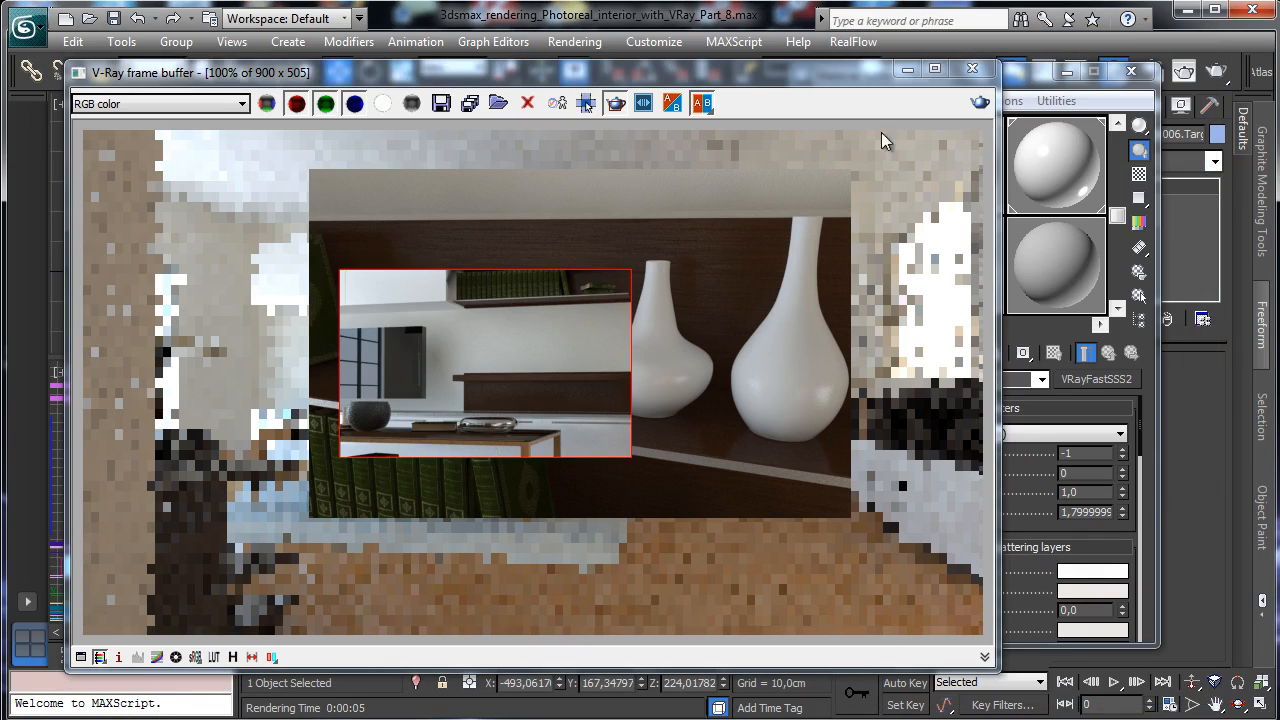
Redraw the render region around the wall-mounted bookshelves and the wall above the TV unit, and render it.
left_click_drag(766, 343, 409, 220)
left_click_drag(436, 138, 772, 346)
left_click(983, 106)
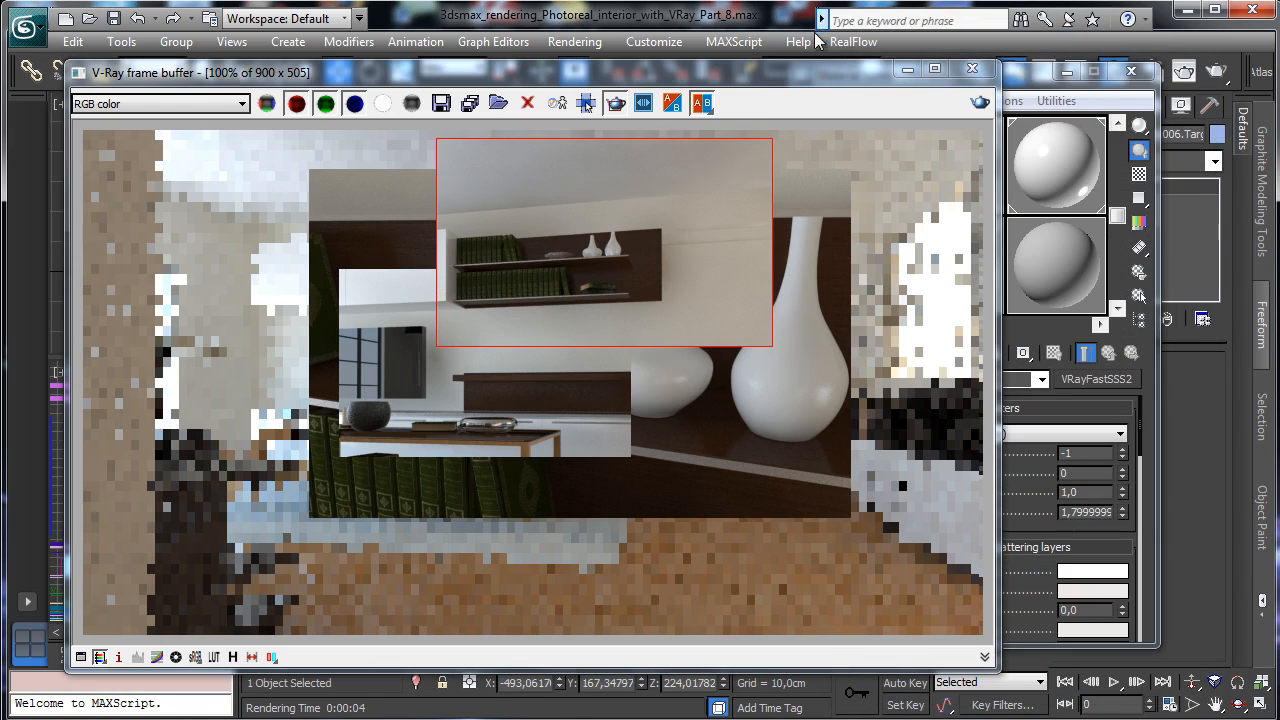
Move the bowl about 13 cm along the Y axis on the upper wall shelf, away from the white vases, in the maximized camera view.
left_click(1066, 72)
left_click(1067, 71)
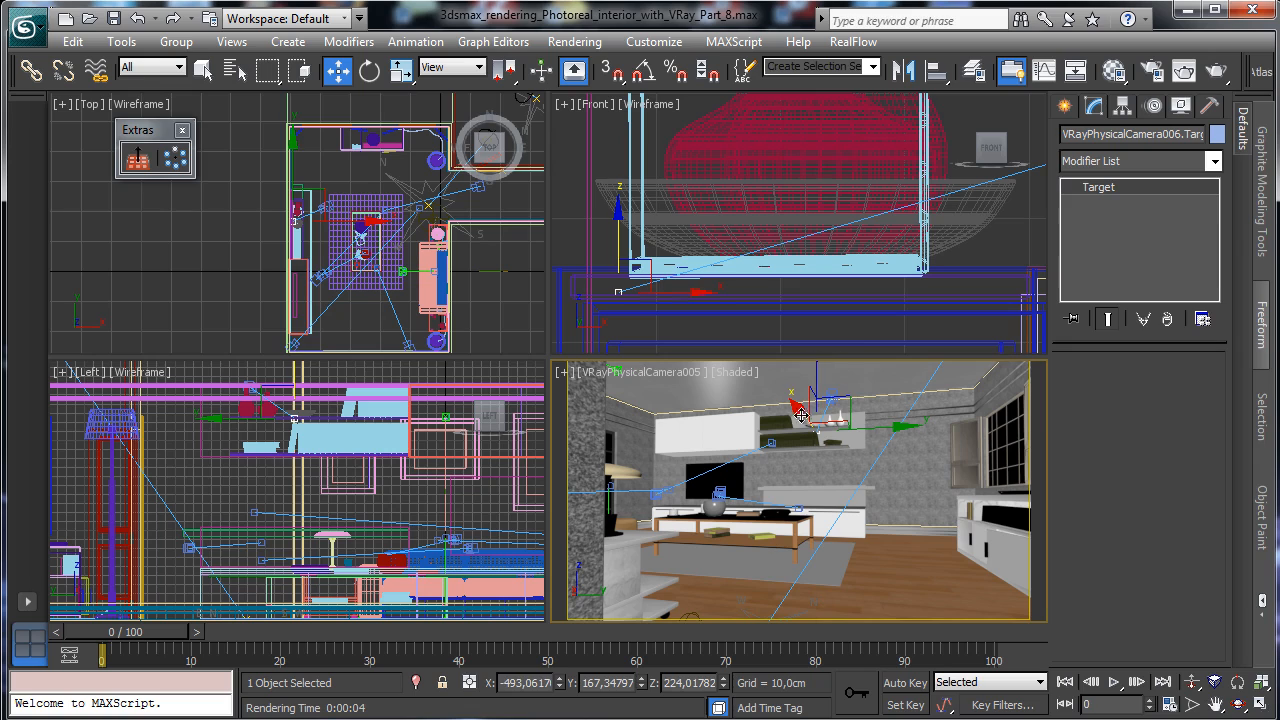
left_click(968, 220)
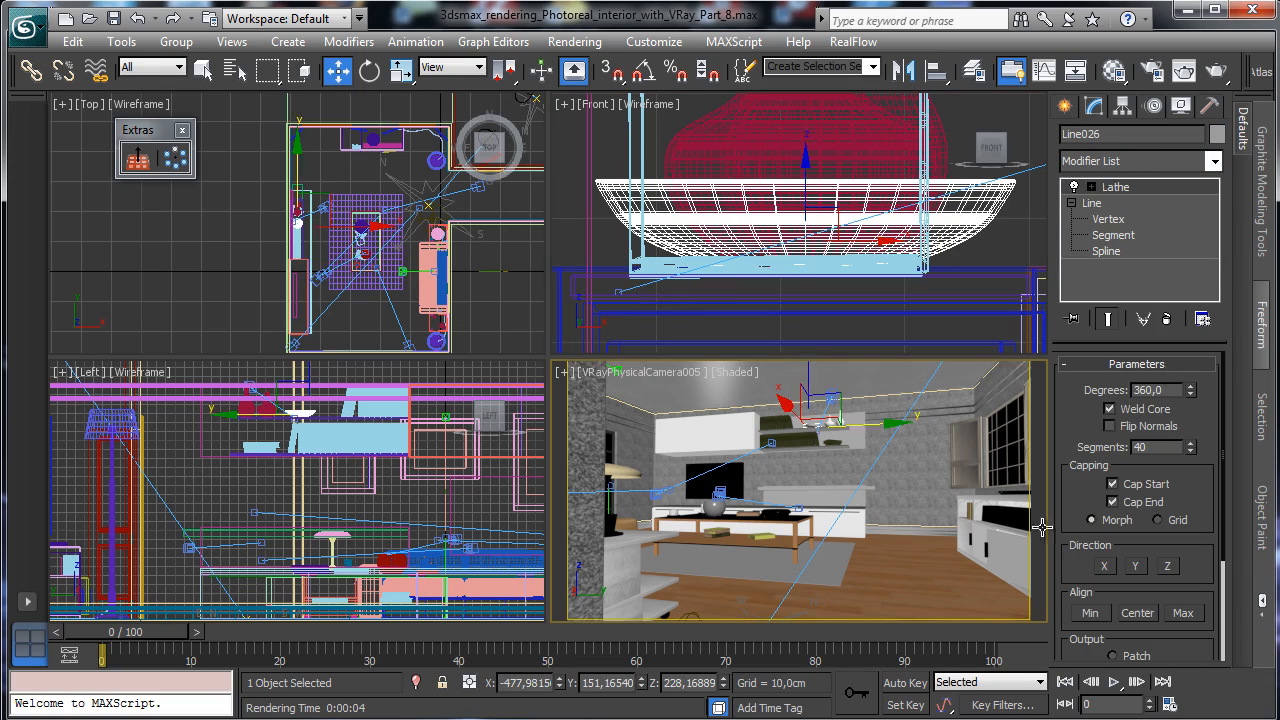
left_click(1262, 704)
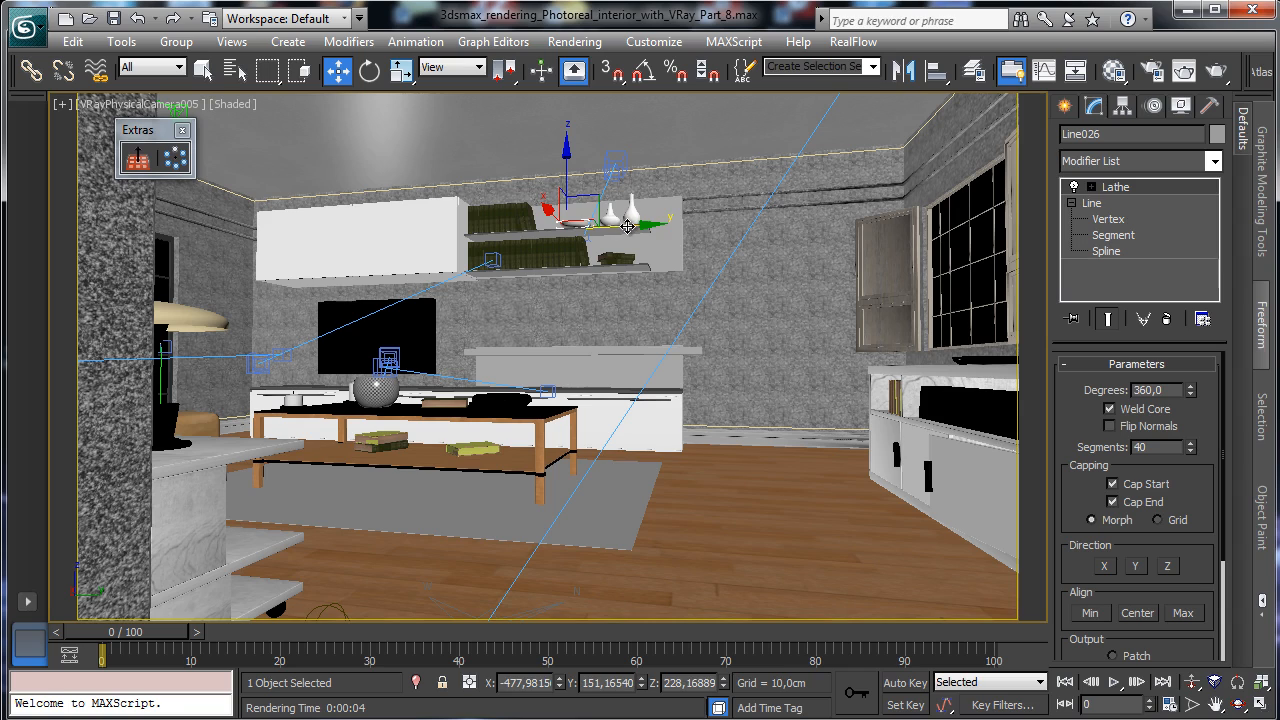
left_click_drag(611, 221, 597, 222)
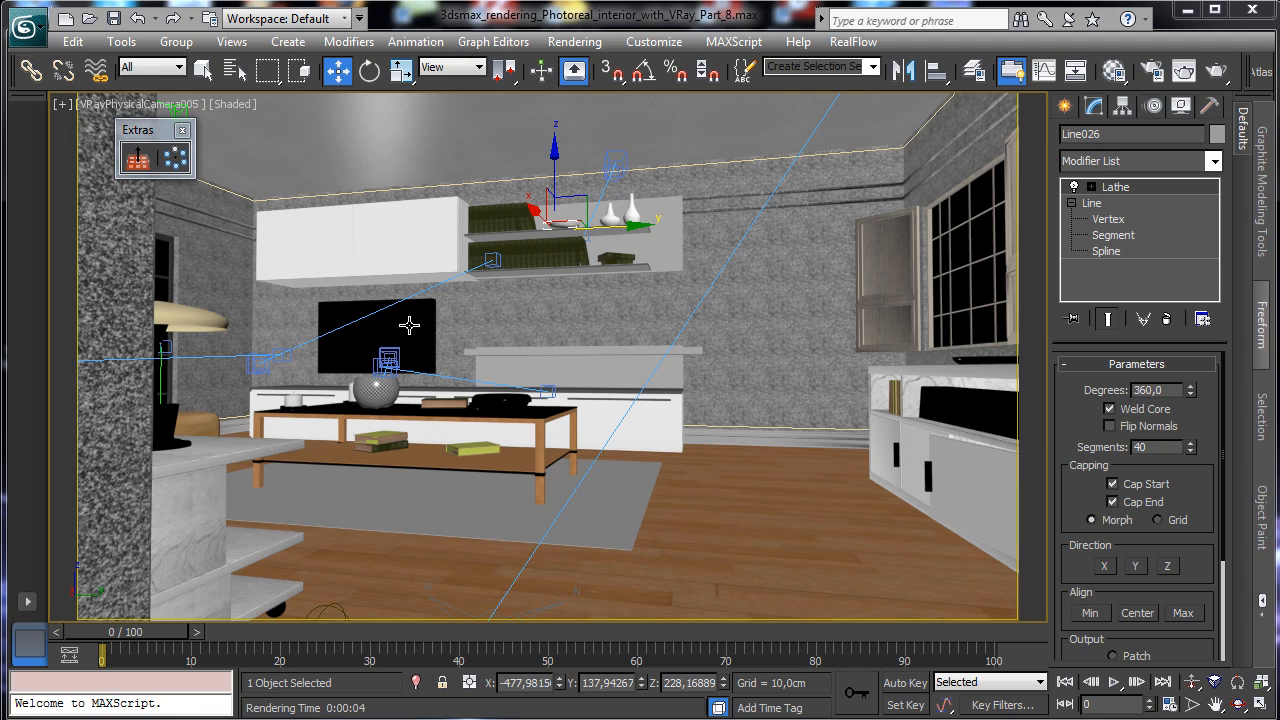
Save the scene and close the floating Extras toolbar.
left_click(113, 18)
left_click(182, 130)
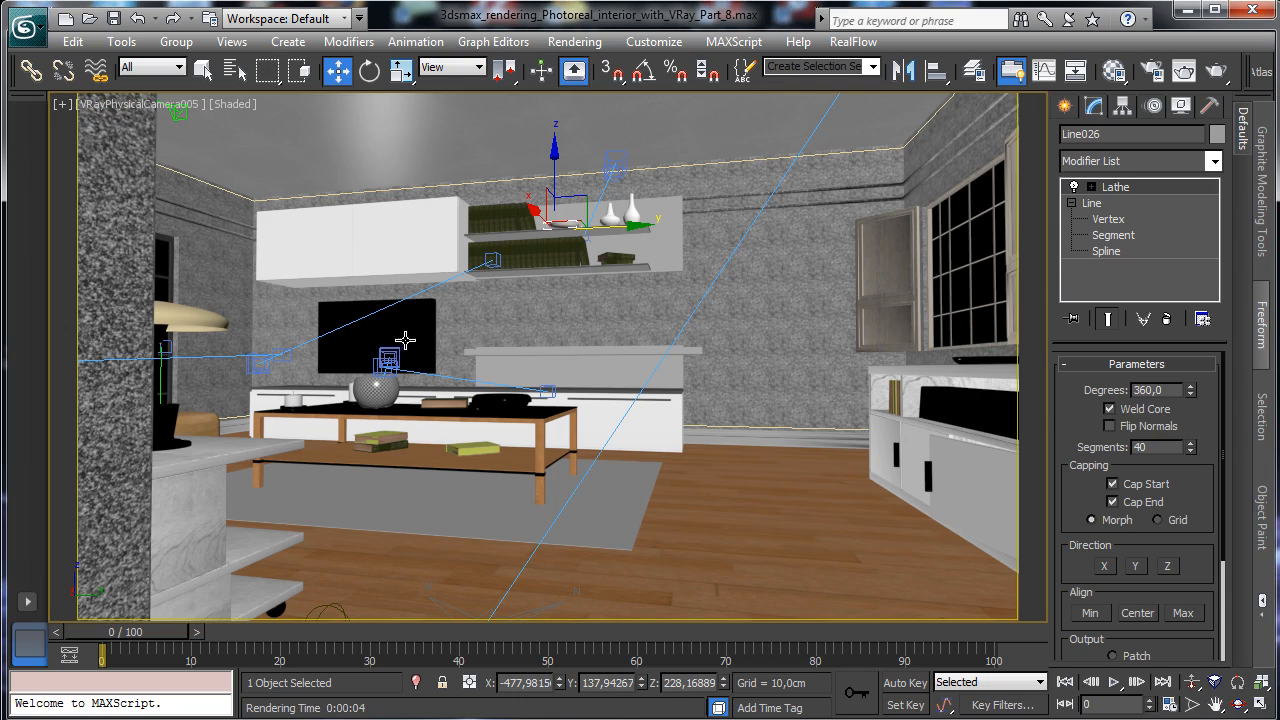
Select the long shelf beside the TV together with the lower board of the bookshelf above it, and isolate both.
left_click(586, 348)
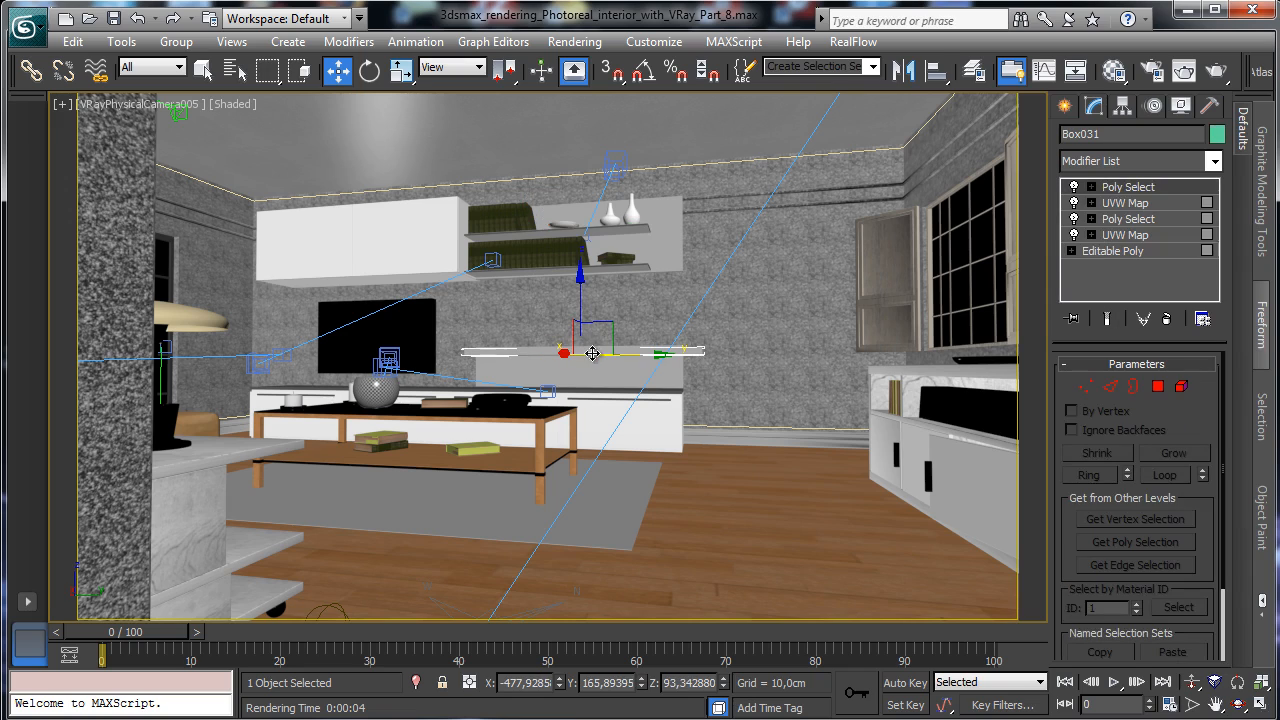
left_click(635, 265, "ctrl")
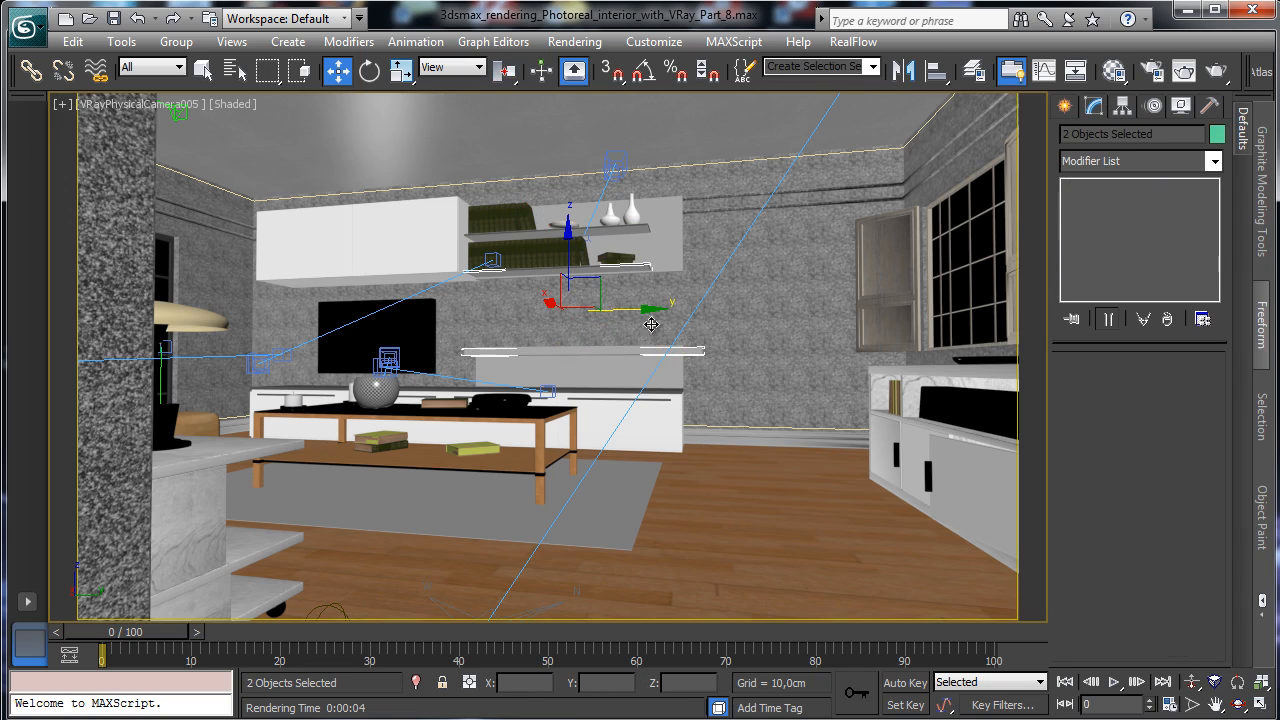
left_click(417, 683)
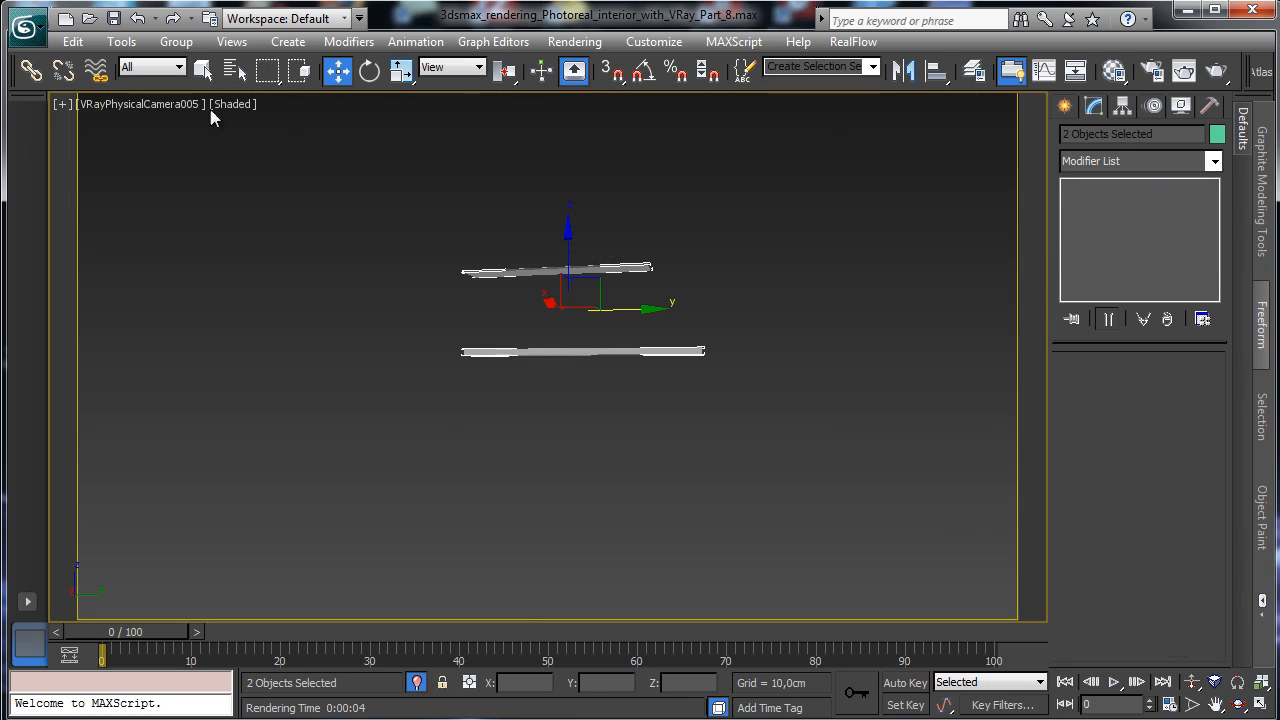
Change the camera viewport to Perspective, fit the isolated shelves in all views and maximize the Left view.
left_click(160, 106)
left_click(206, 182)
left_click(1262, 702)
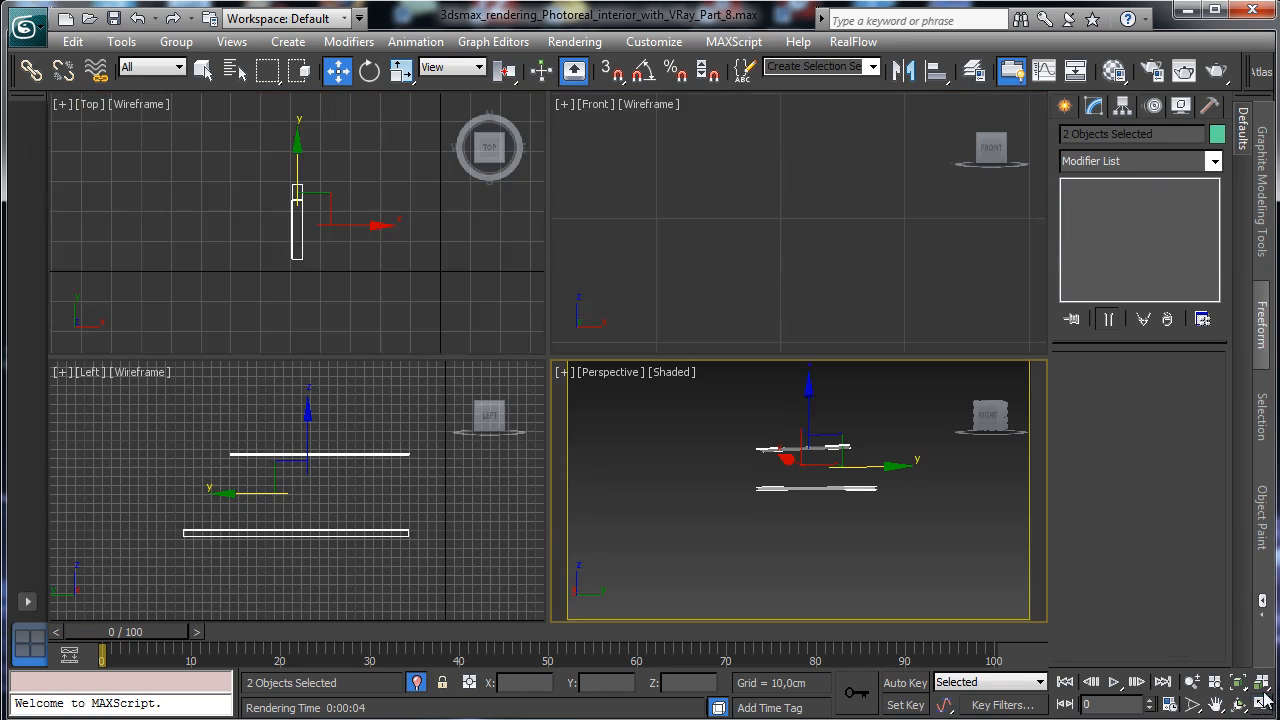
left_click(1262, 683)
right_click(433, 525)
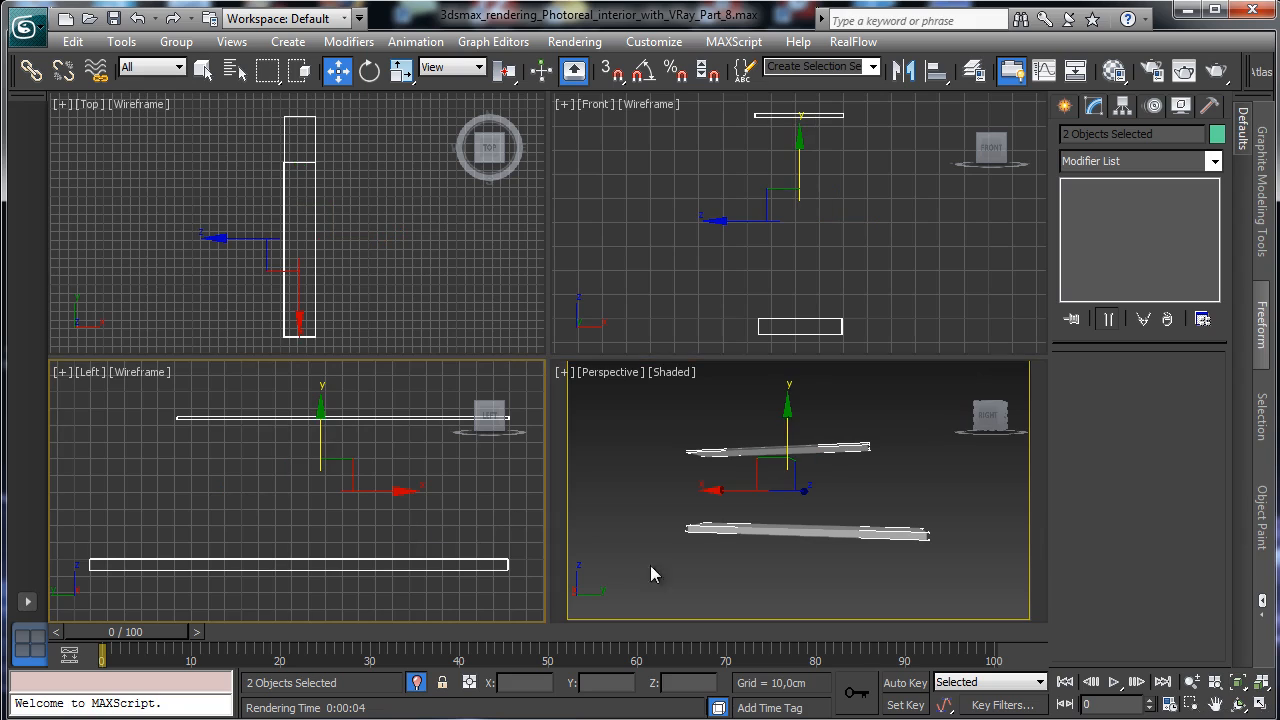
left_click(1262, 702)
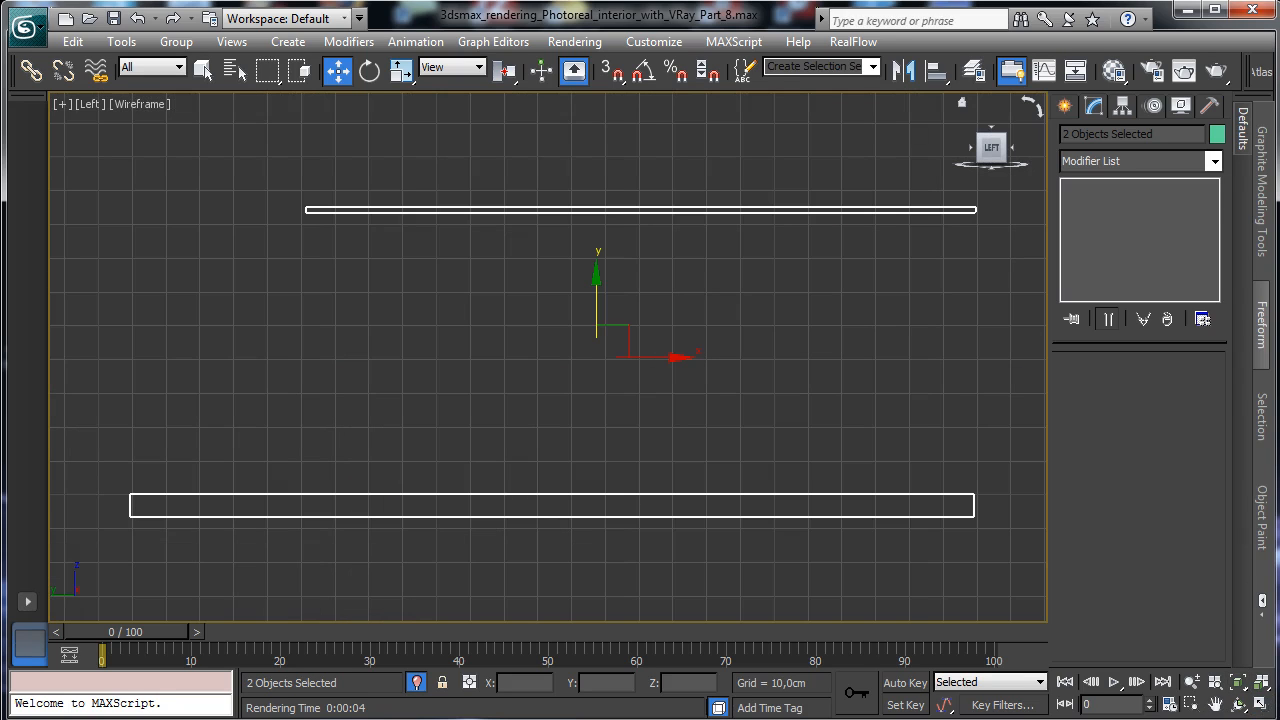
Draw an open eight-point line in the Left view as a vase half-profile about 47 cm tall, standing on the lower shelf.
left_click(1066, 105)
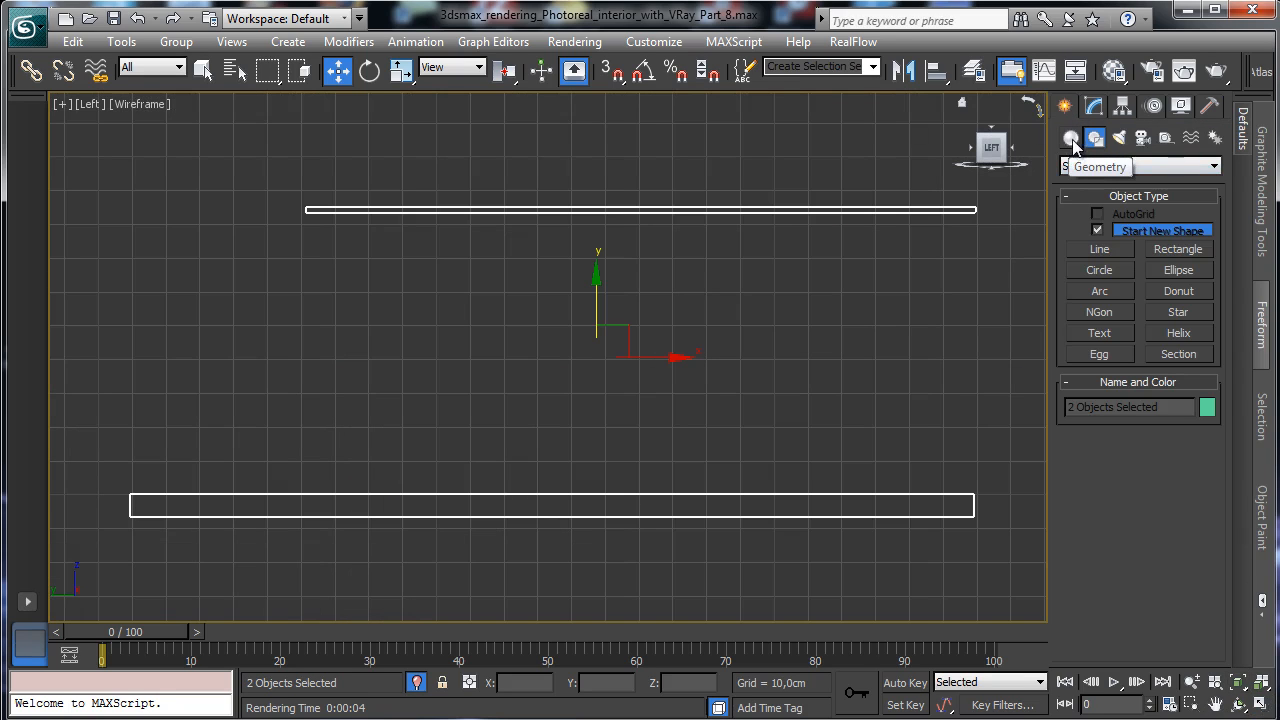
left_click(1099, 249)
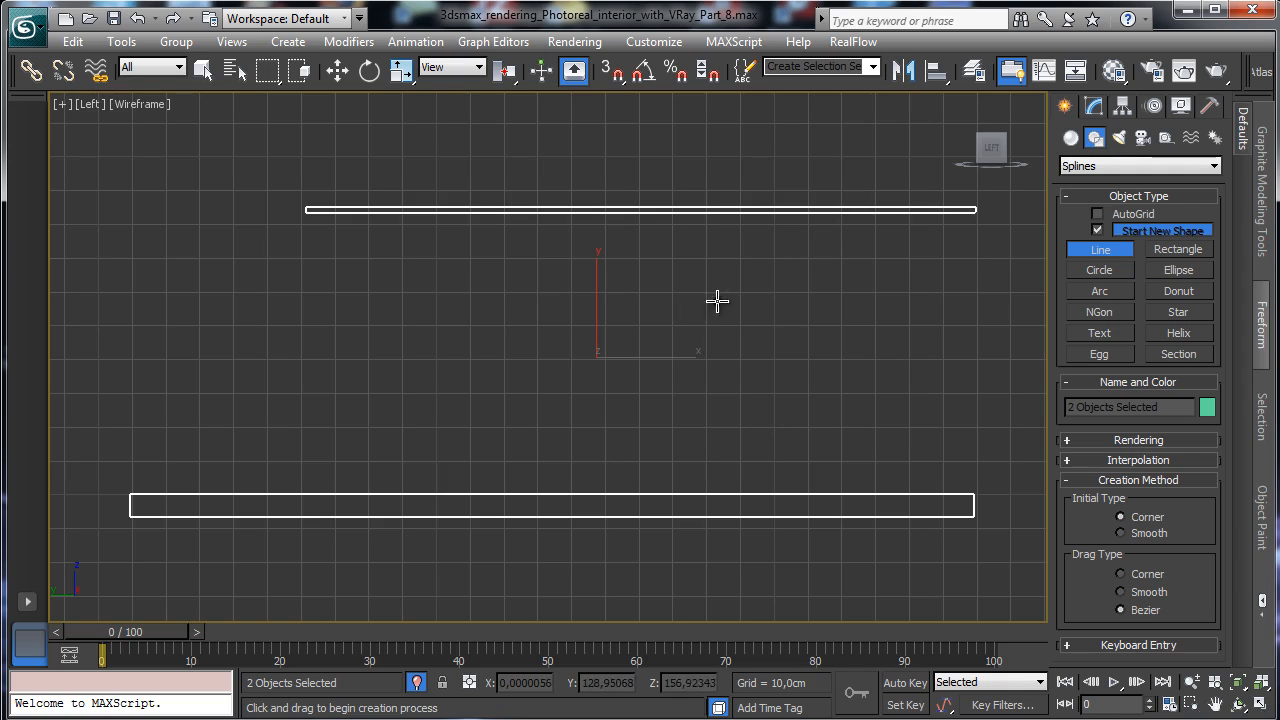
left_click(636, 333)
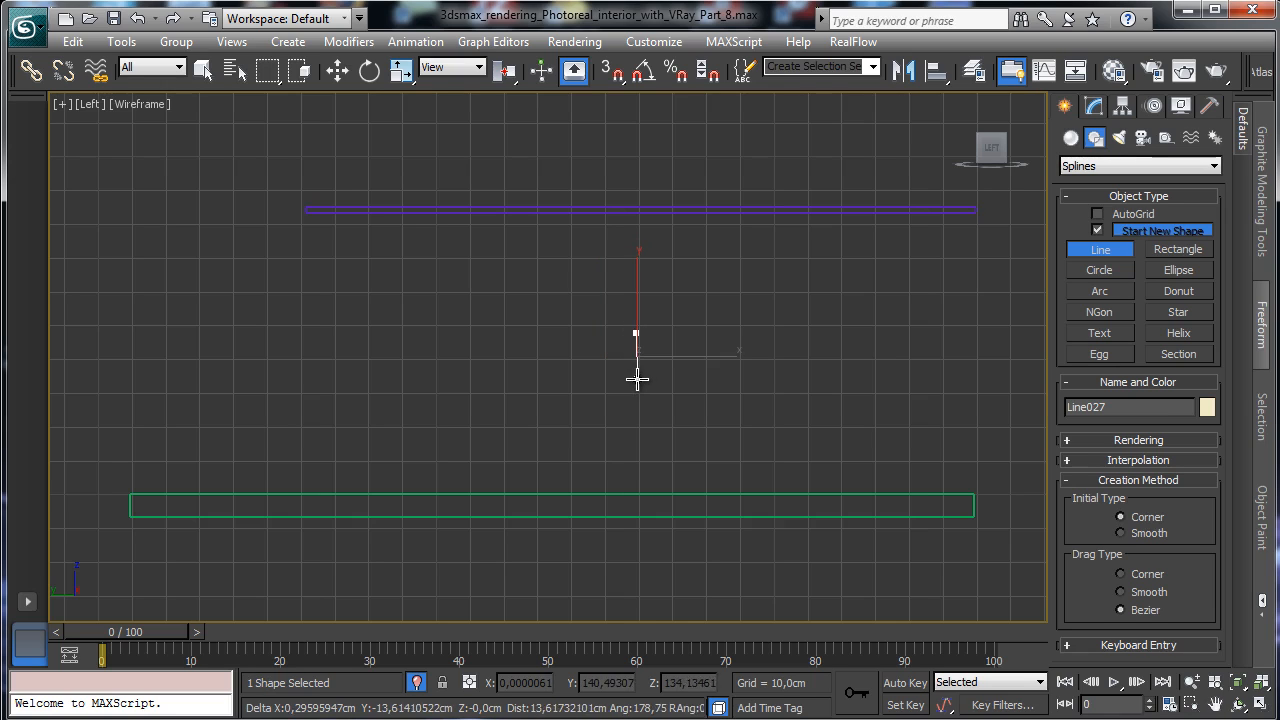
left_click(637, 379)
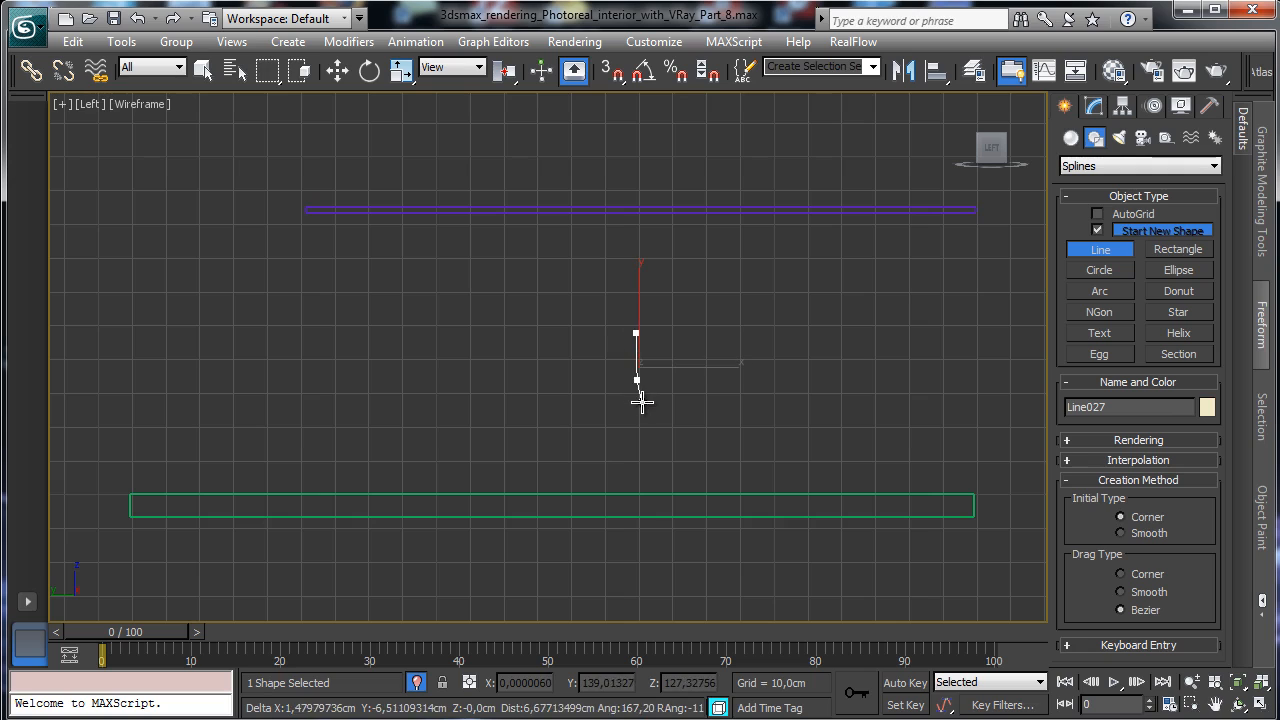
left_click(640, 403)
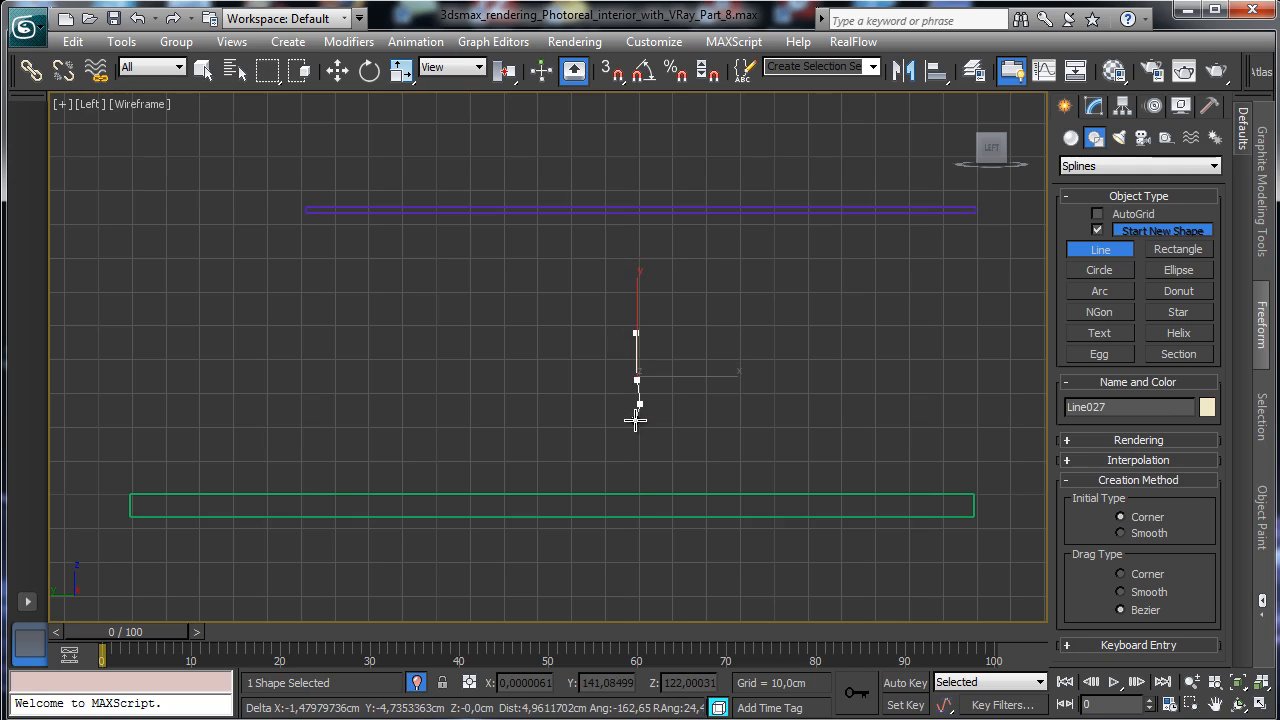
left_click(636, 420)
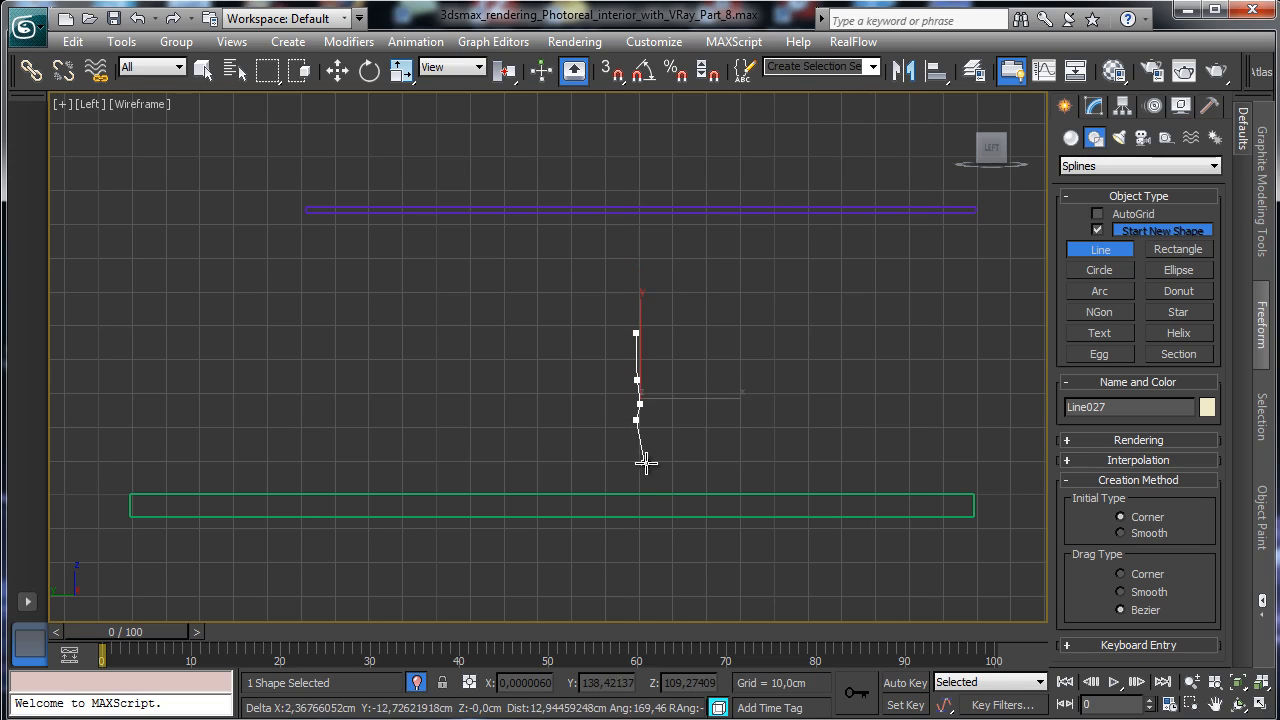
left_click(651, 460)
left_click(646, 478)
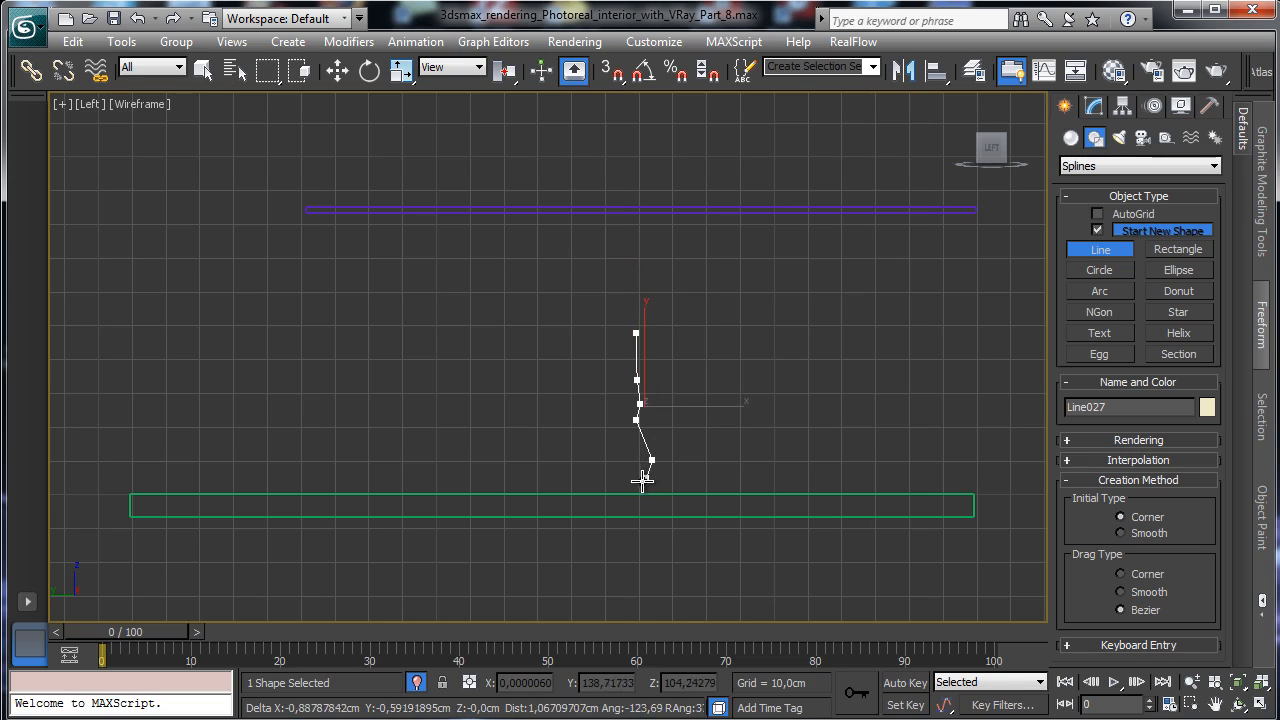
left_click(646, 492)
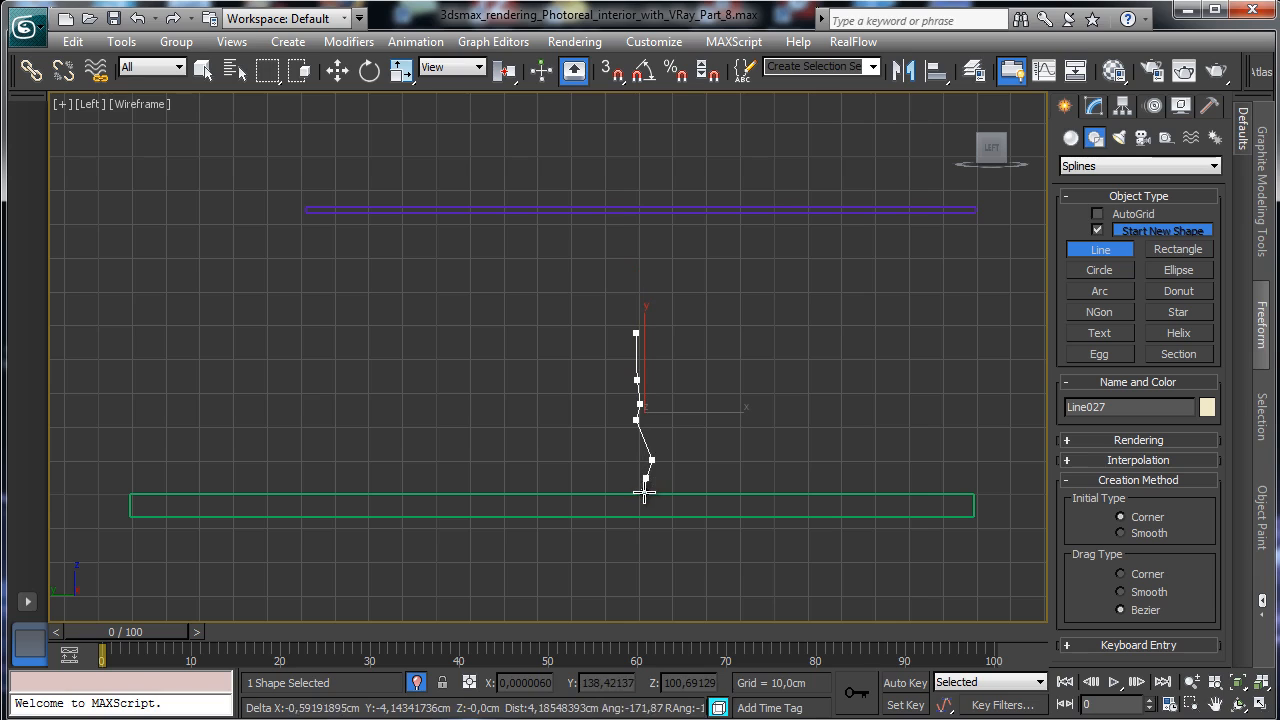
left_click(605, 492)
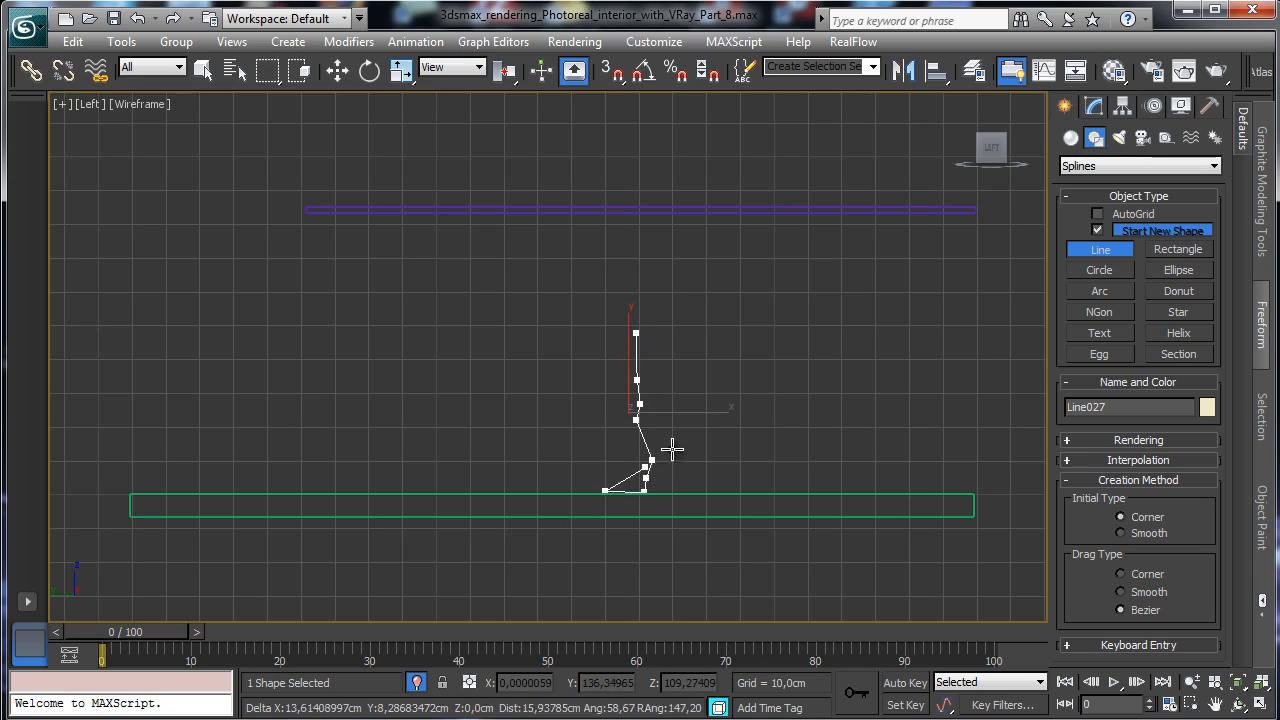
right_click(910, 310)
Level the profile's inner base vertex with the foot corner and align the vertex above the corner vertically with it.
left_click(1238, 683)
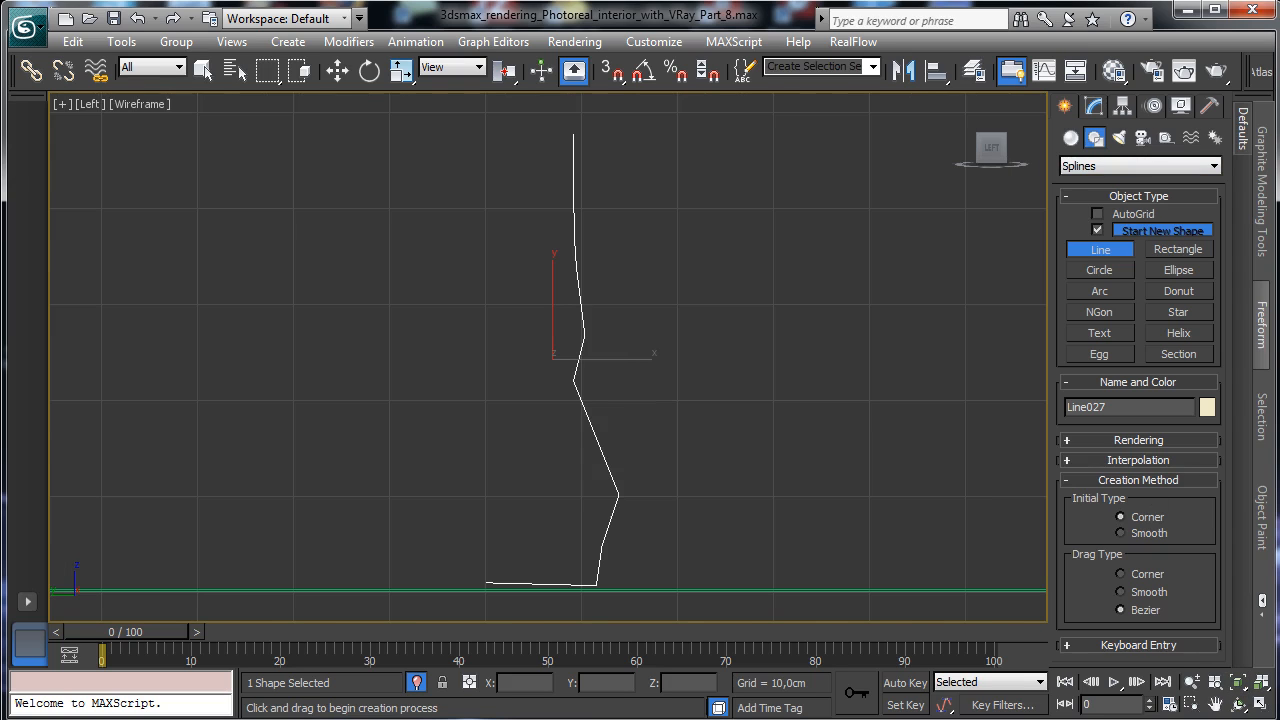
left_click(1094, 106)
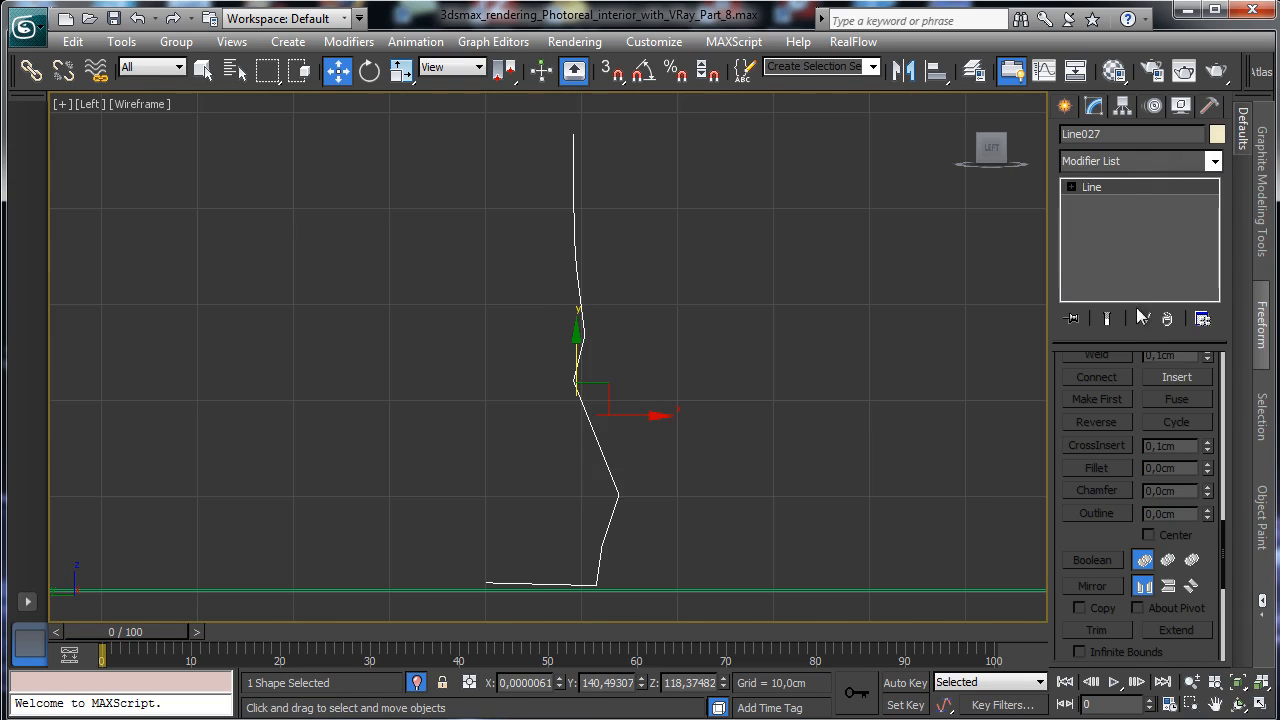
left_click(1070, 187)
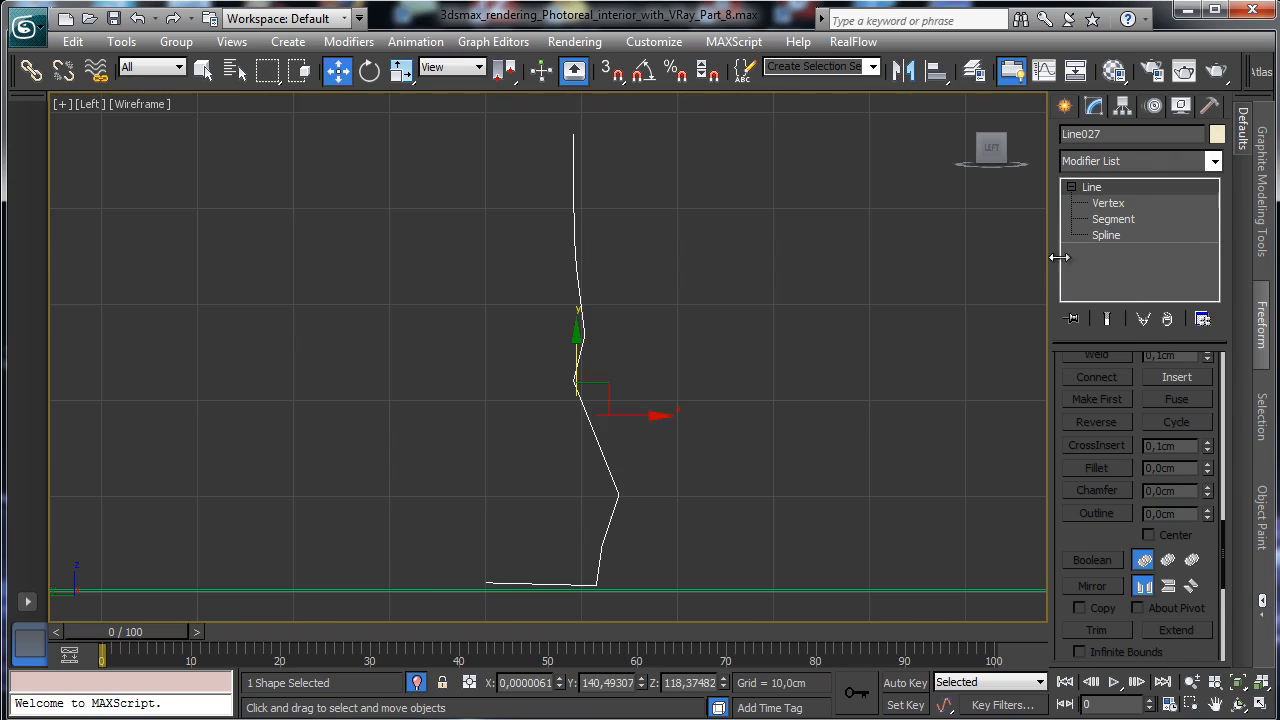
left_click(1102, 205)
left_click(486, 582)
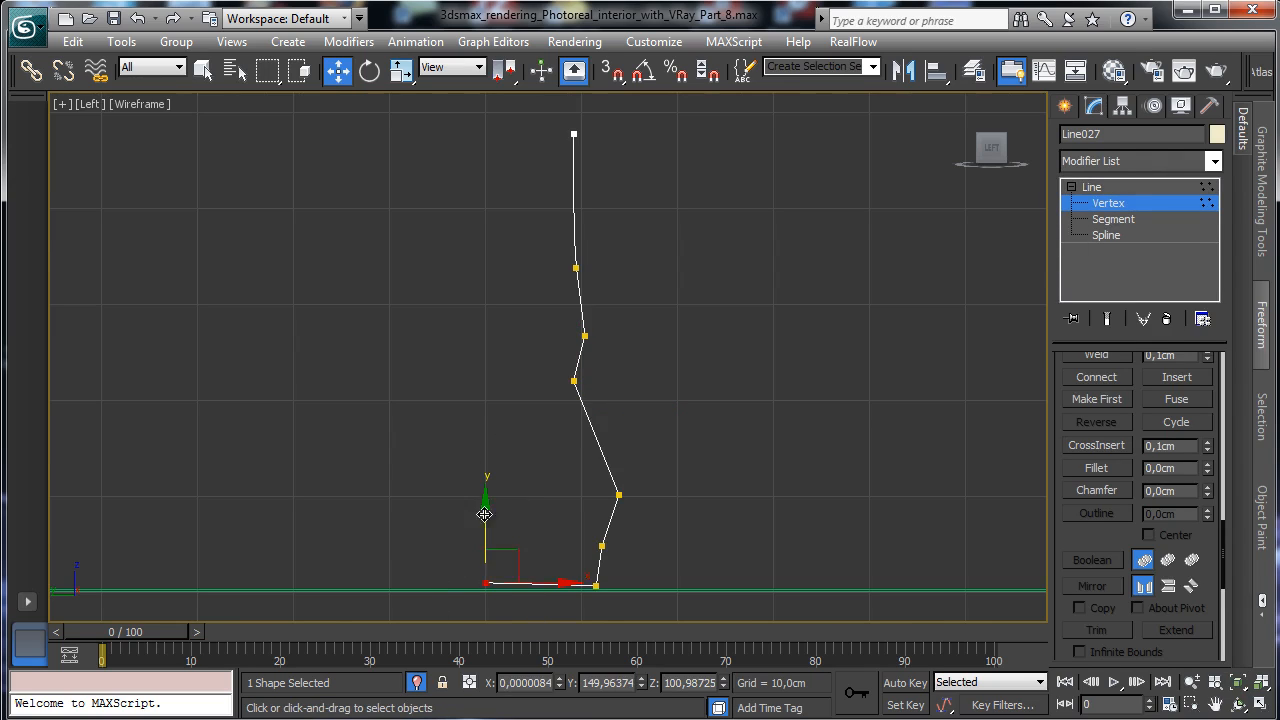
left_click_drag(484, 514, 486, 524)
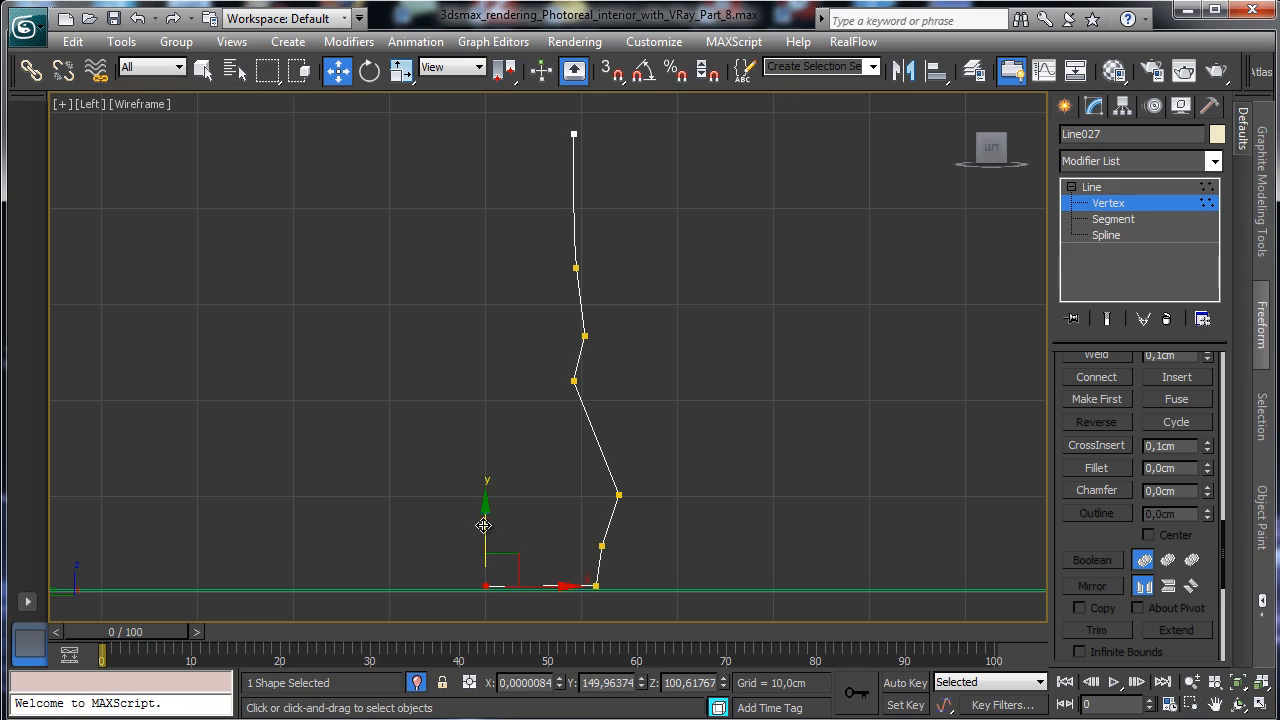
left_click(595, 585)
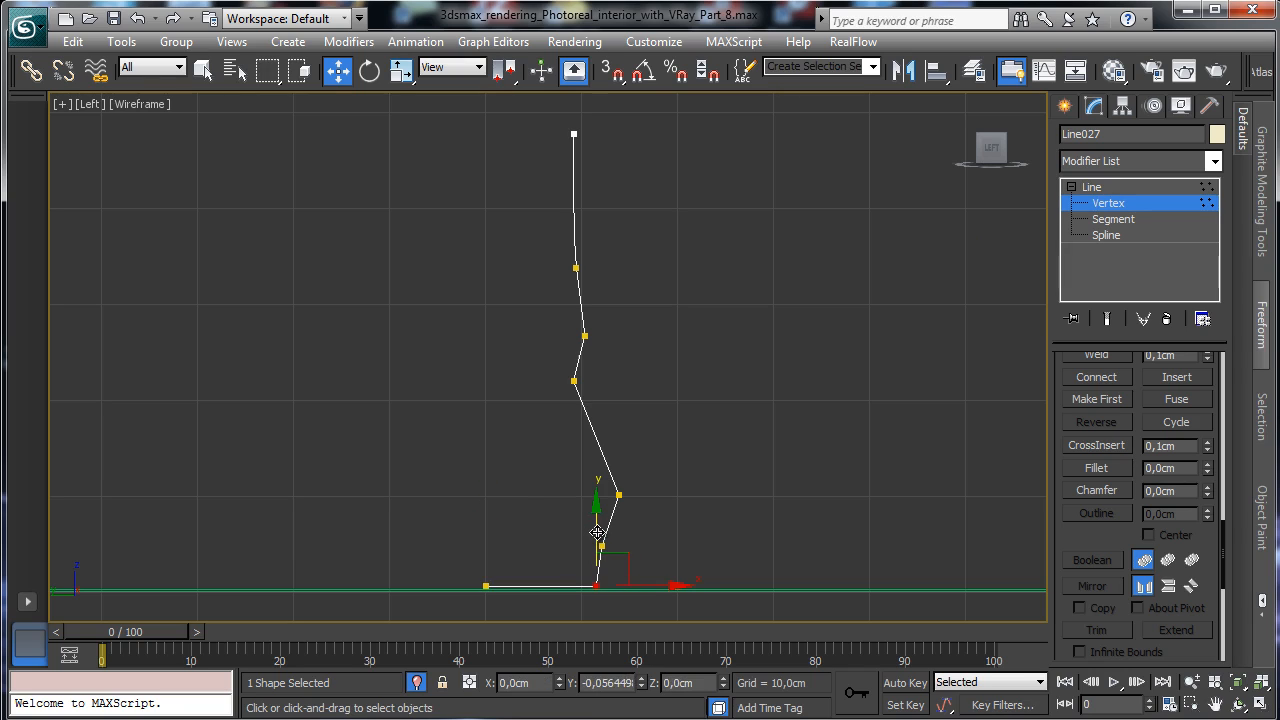
left_click(598, 546)
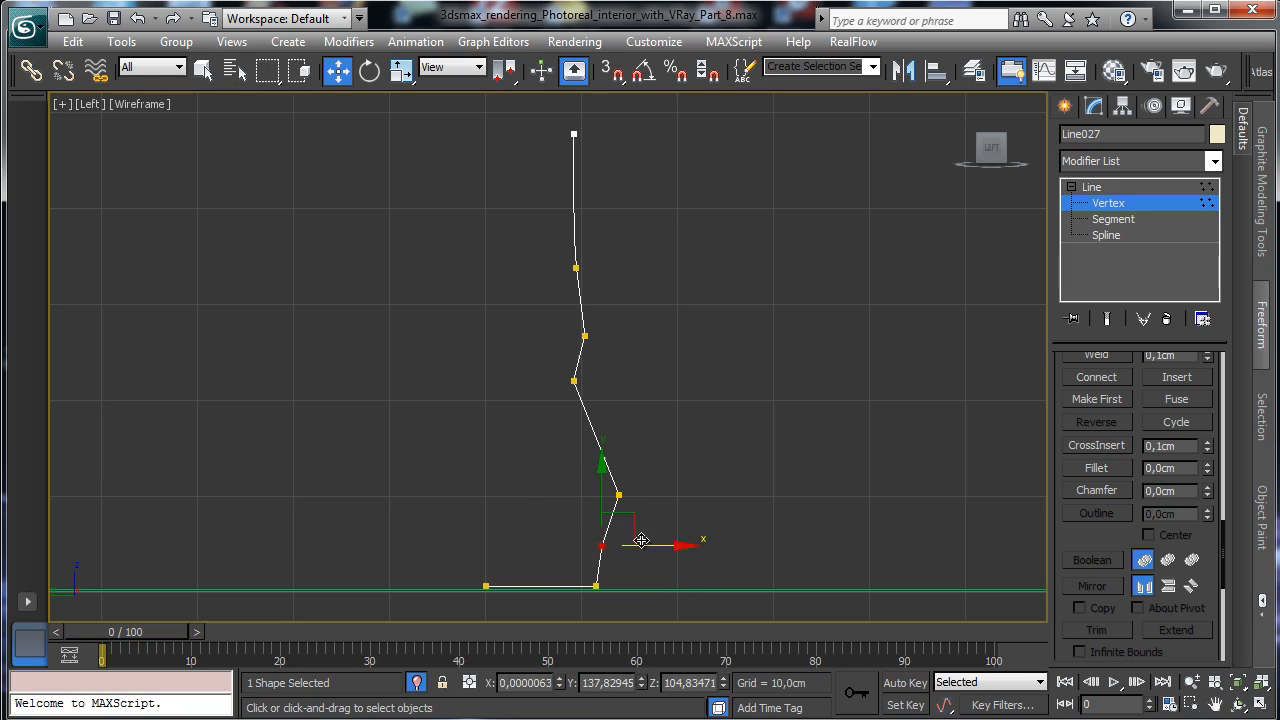
left_click_drag(647, 547, 650, 546)
Move the profile's belly vertex about 1.3 cm outward and slightly down, and shorten the base by moving its inner end about 6 cm.
left_click(618, 494)
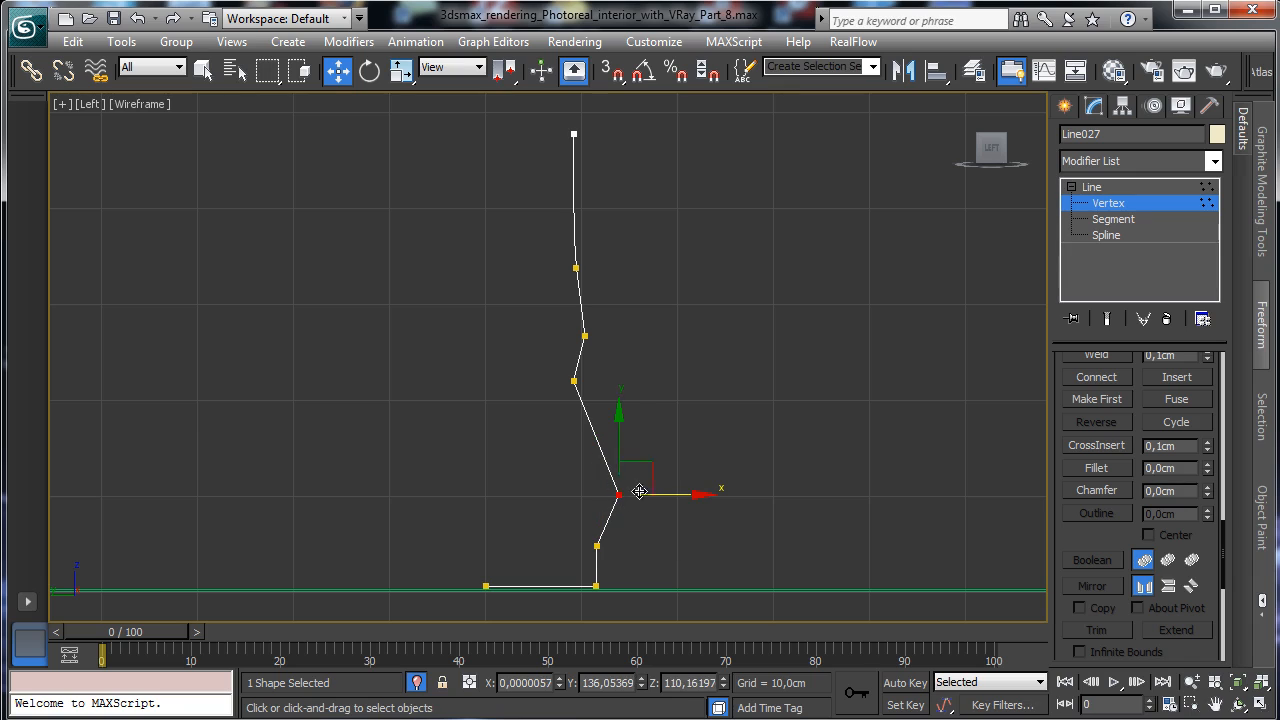
left_click_drag(634, 478, 648, 484)
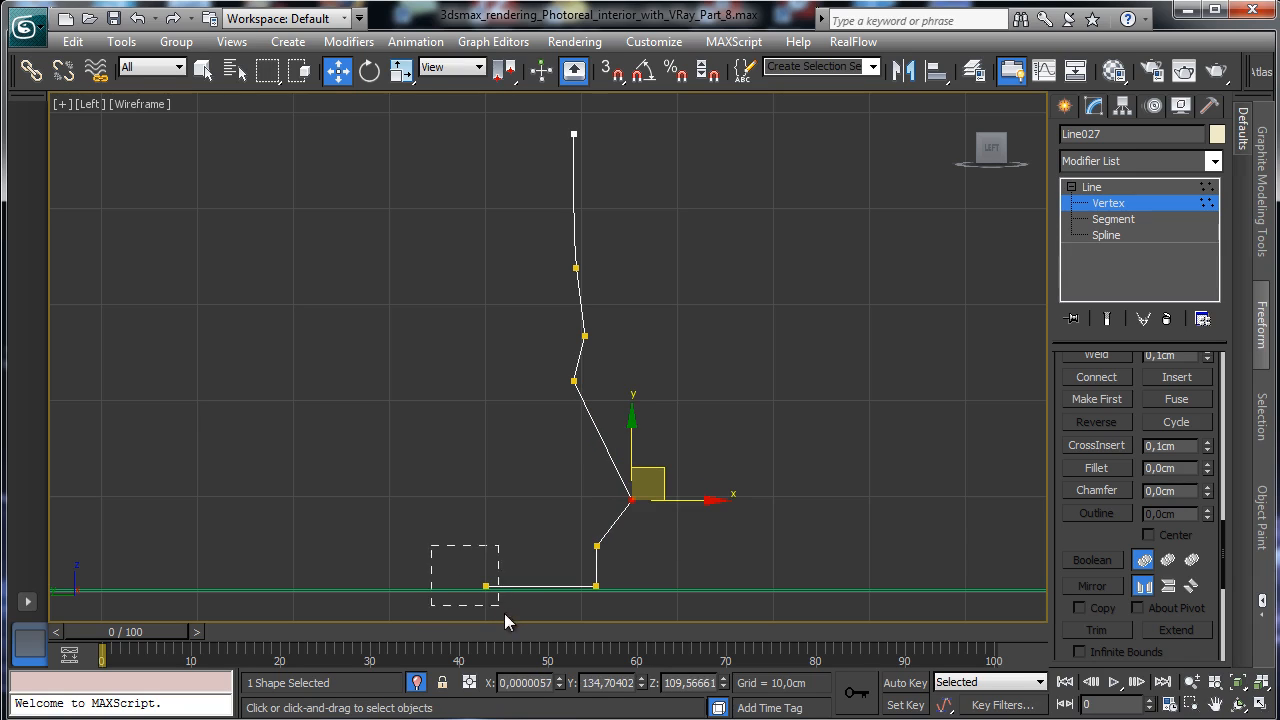
left_click_drag(505, 614, 615, 588)
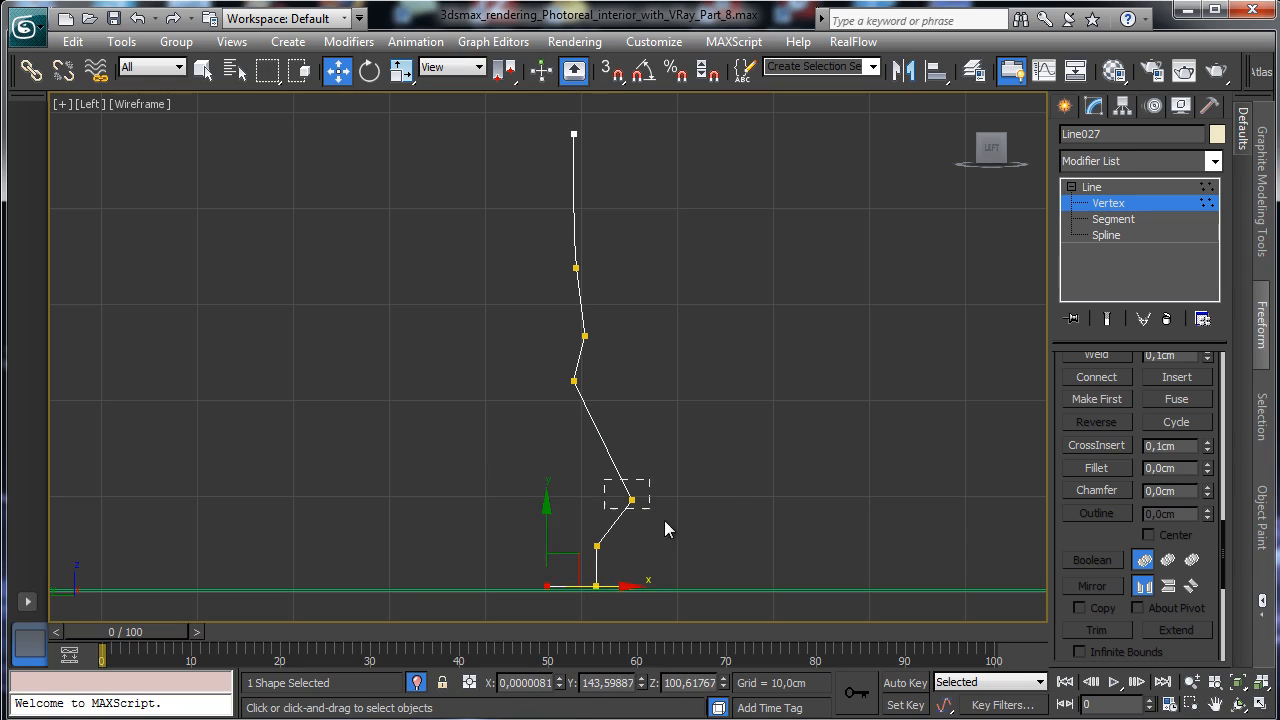
Move the belly vertex and the two foot vertices below it together about 2 cm outward to widen the lower body.
left_click_drag(665, 521, 650, 510)
left_click_drag(710, 588, 710, 588)
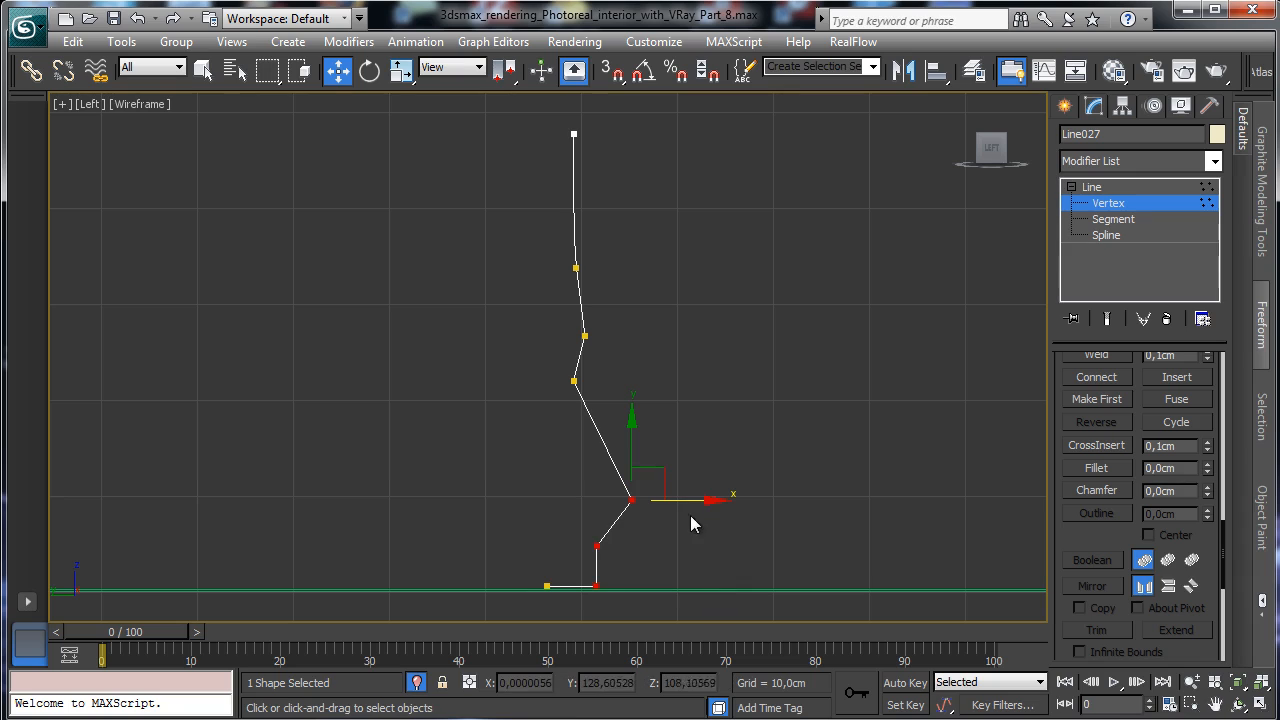
left_click_drag(692, 501, 714, 503)
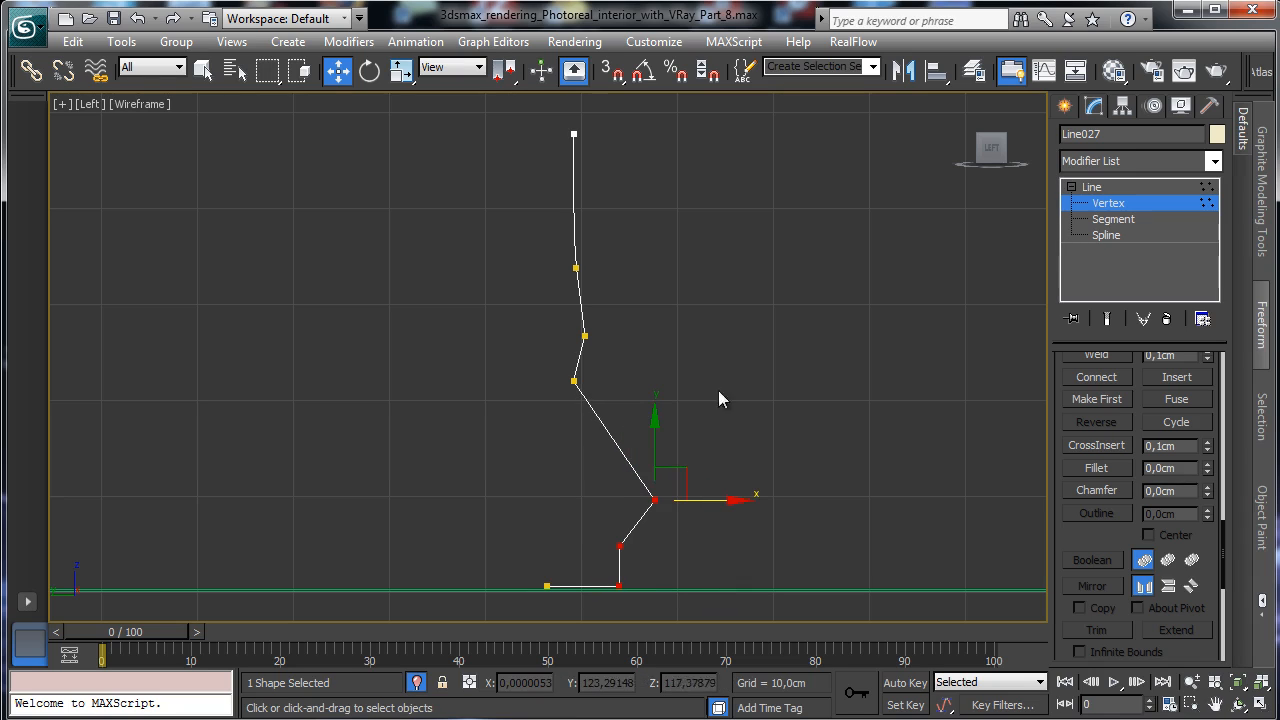
Move the neck ridge vertex just above the waist about 0.8 cm outward, and select the vertex above it.
left_click(575, 266)
left_click(585, 336)
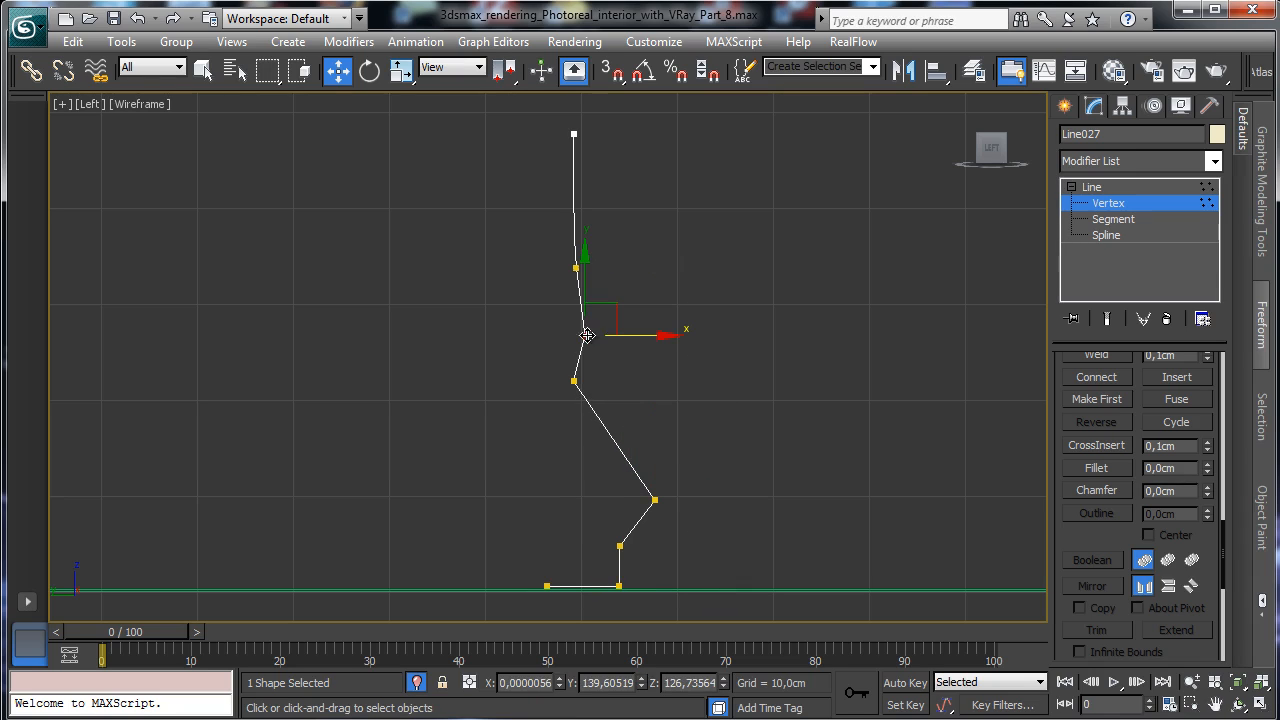
left_click_drag(624, 336, 634, 337)
left_click(575, 267)
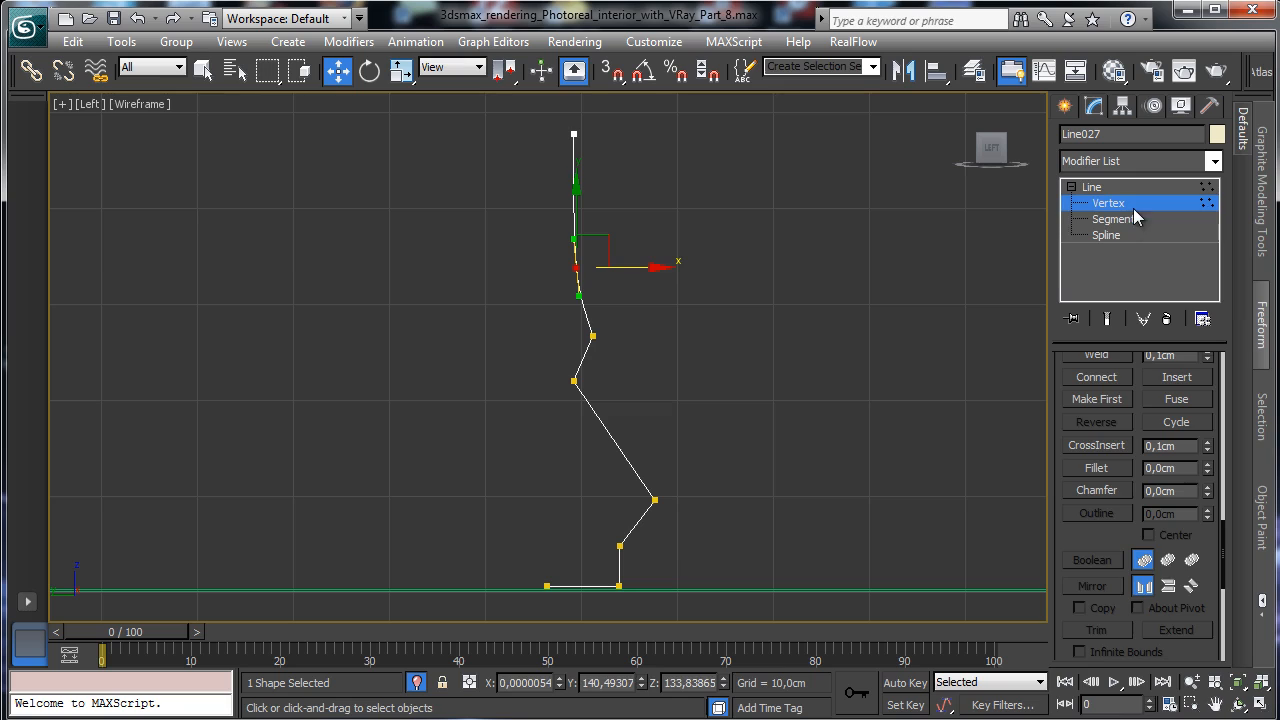
Outline the whole profile spline inward by about 0.3 cm to give the vase a wall thickness.
left_click(1112, 235)
left_click(584, 350)
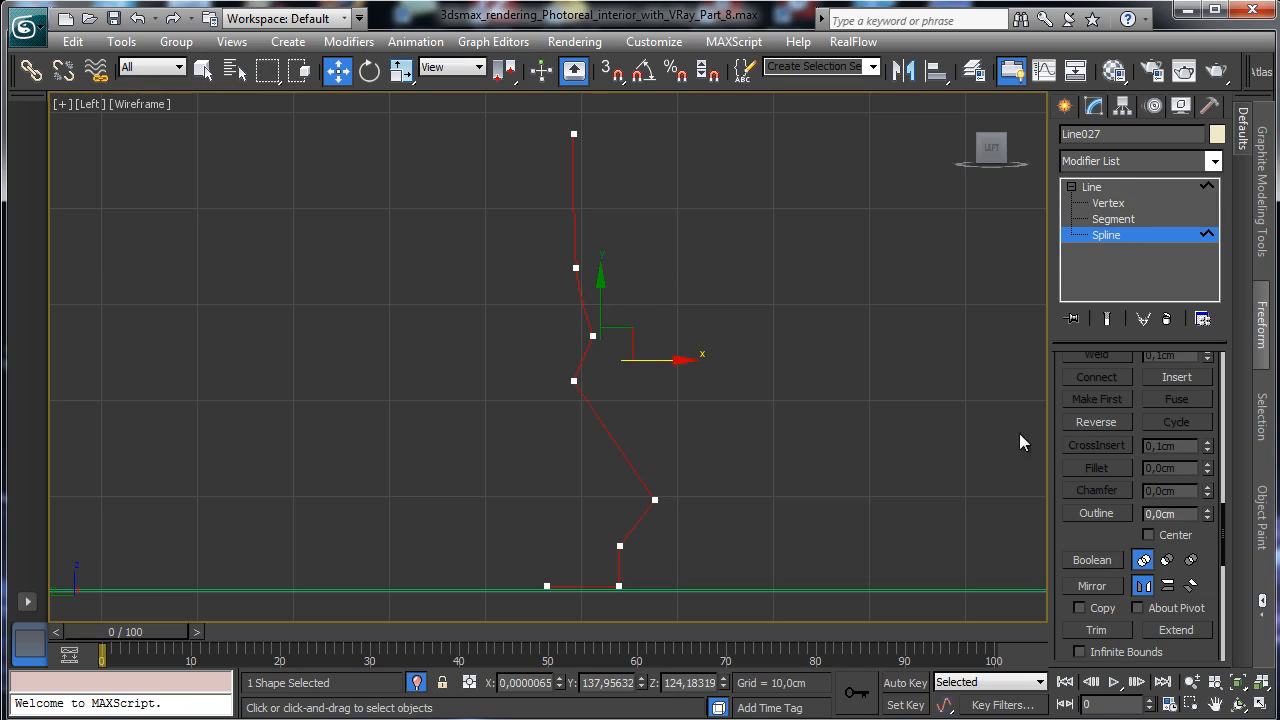
left_click(1115, 513)
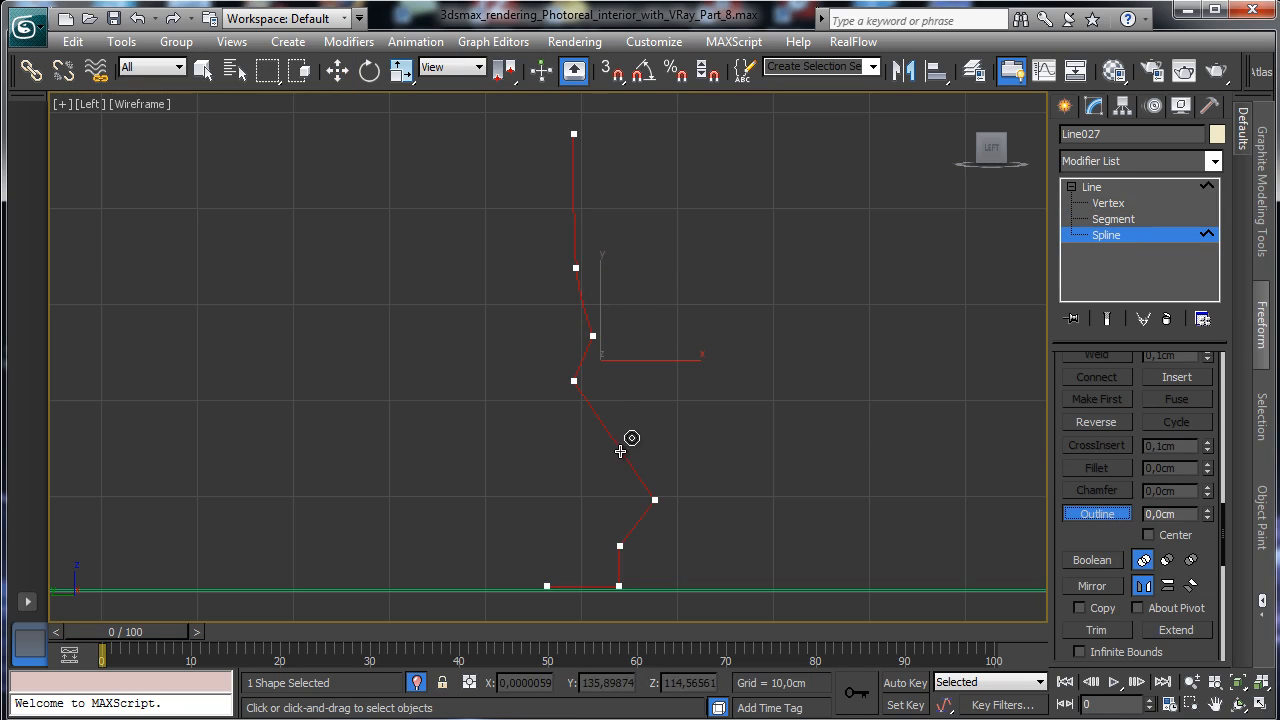
left_click_drag(620, 451, 635, 455)
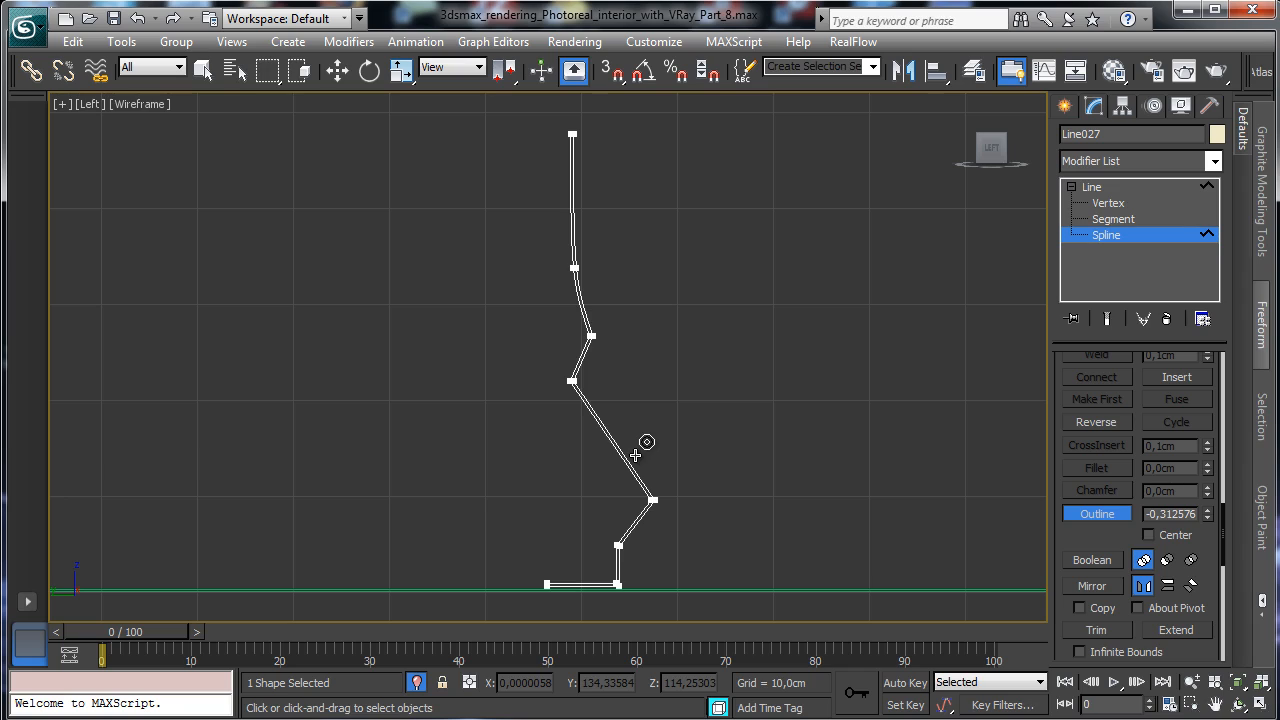
left_click_drag(635, 455, 636, 455)
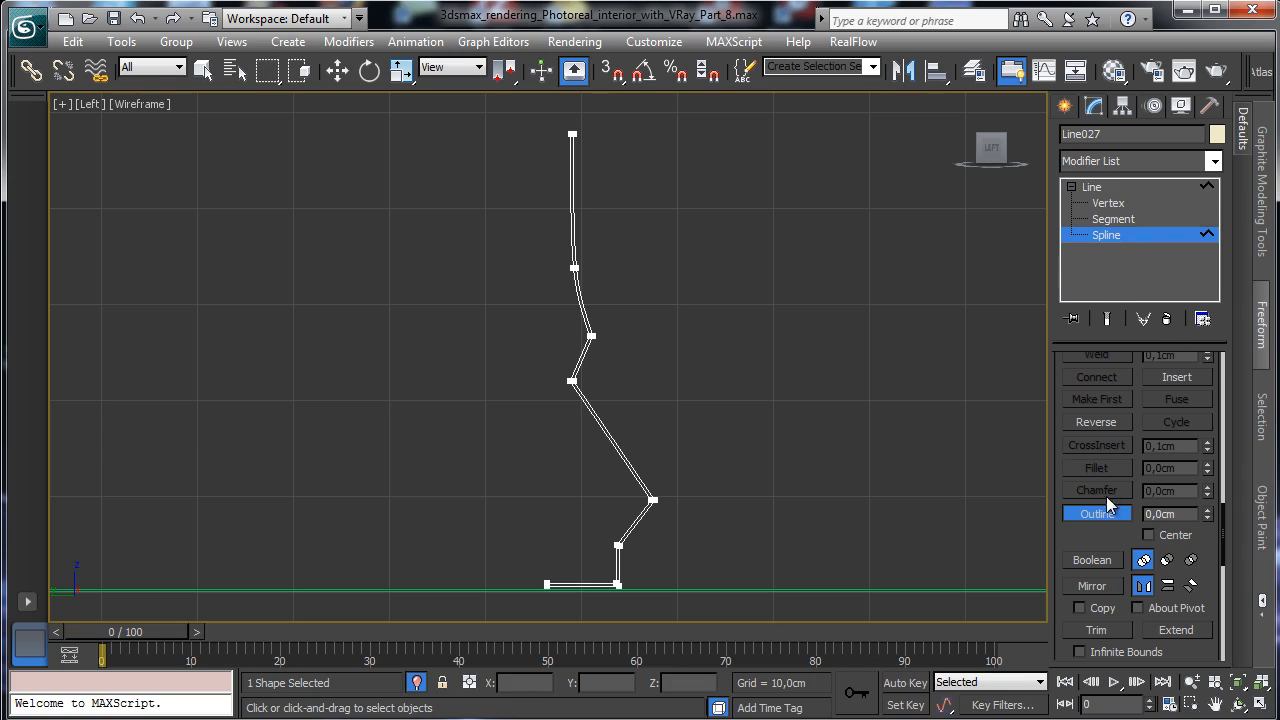
key("w")
Fillet the outer vertices at the profile's base corner, belly and waist by about 0.4 cm.
left_click(1108, 203)
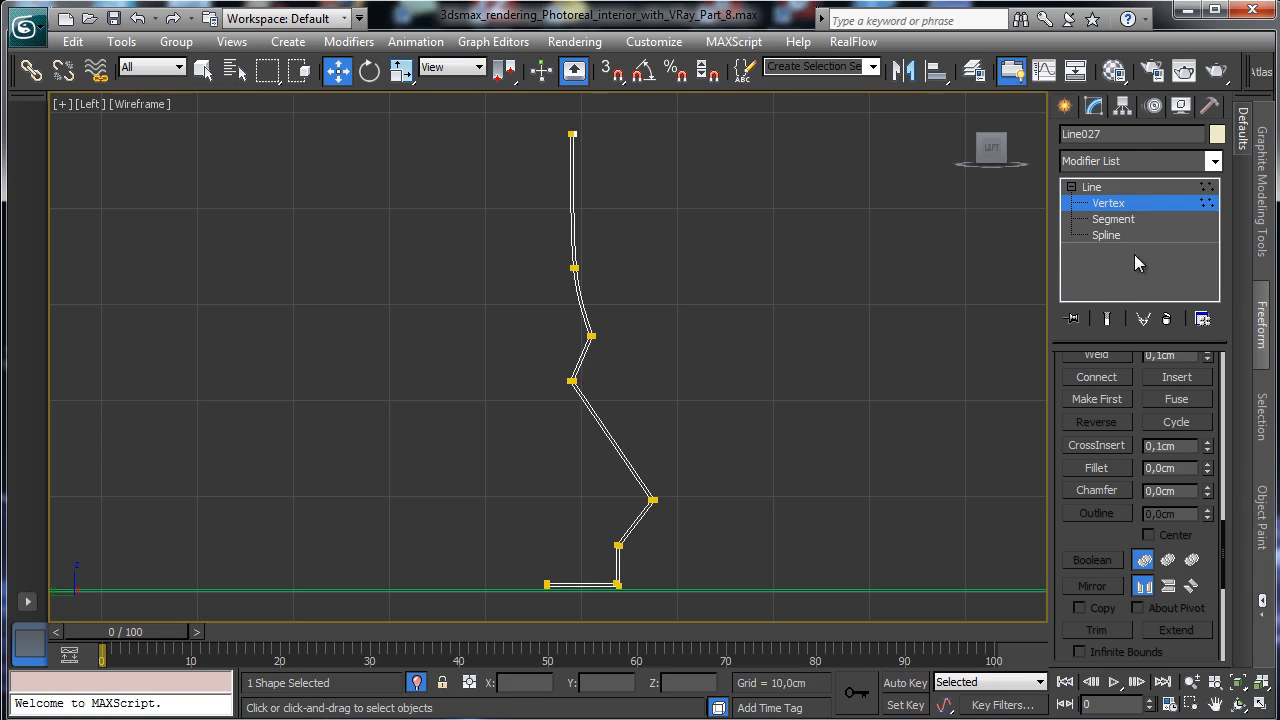
left_click(620, 585)
left_click(619, 588)
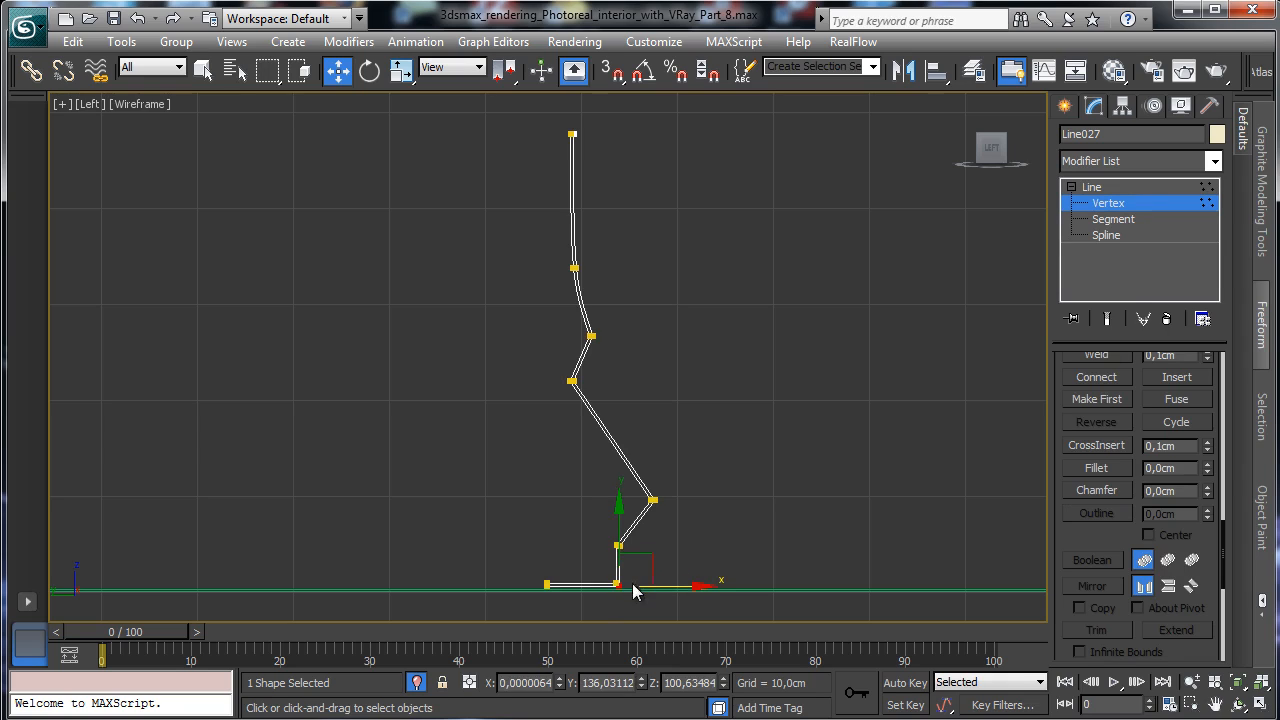
left_click(657, 500)
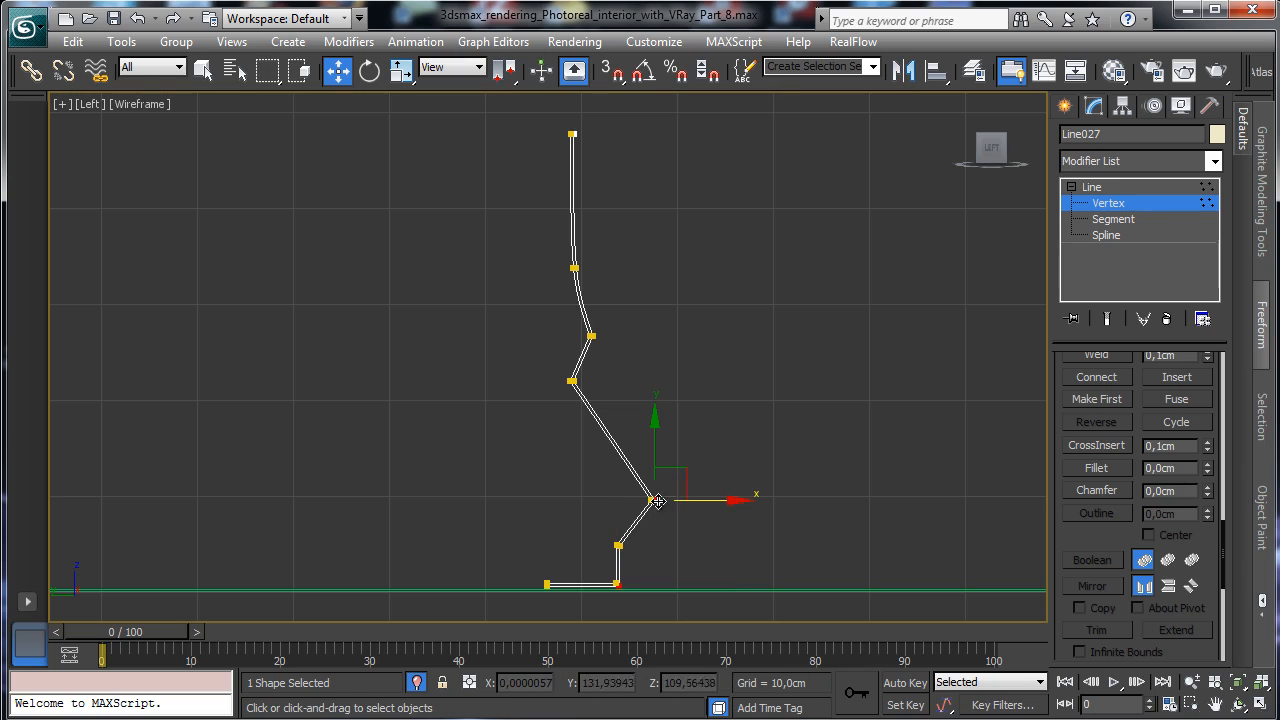
left_click(574, 381)
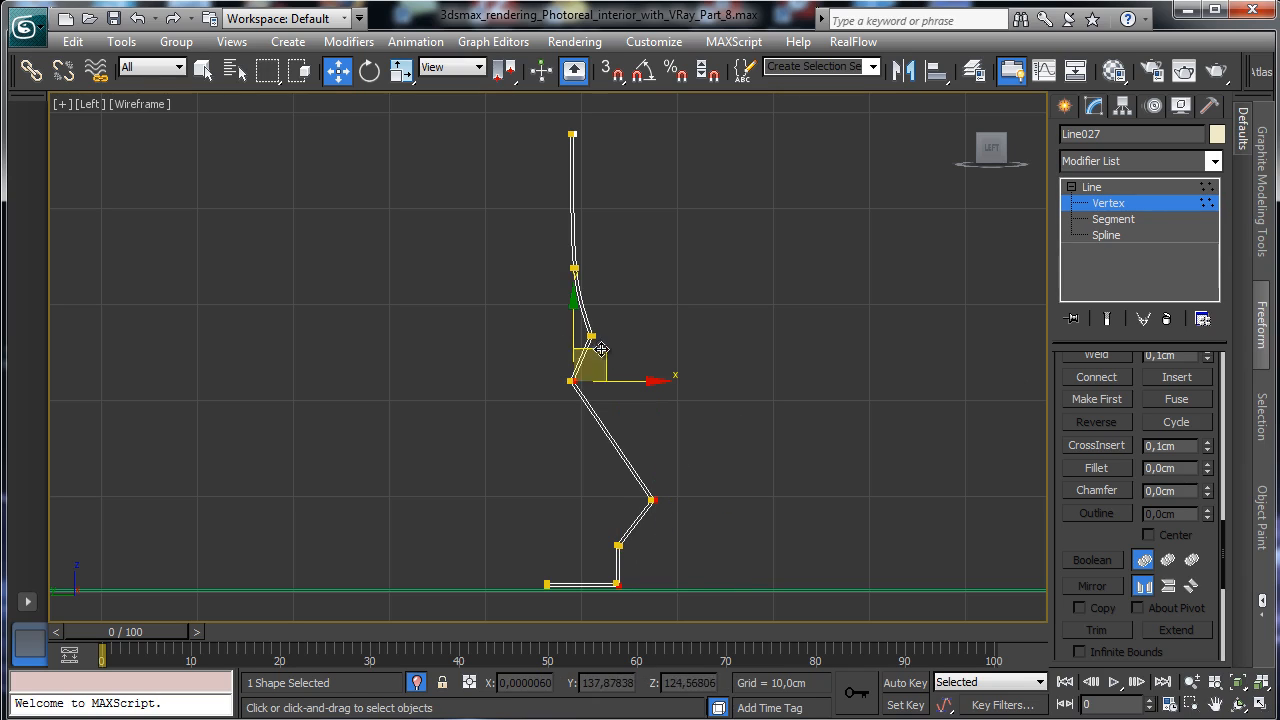
left_click(593, 337)
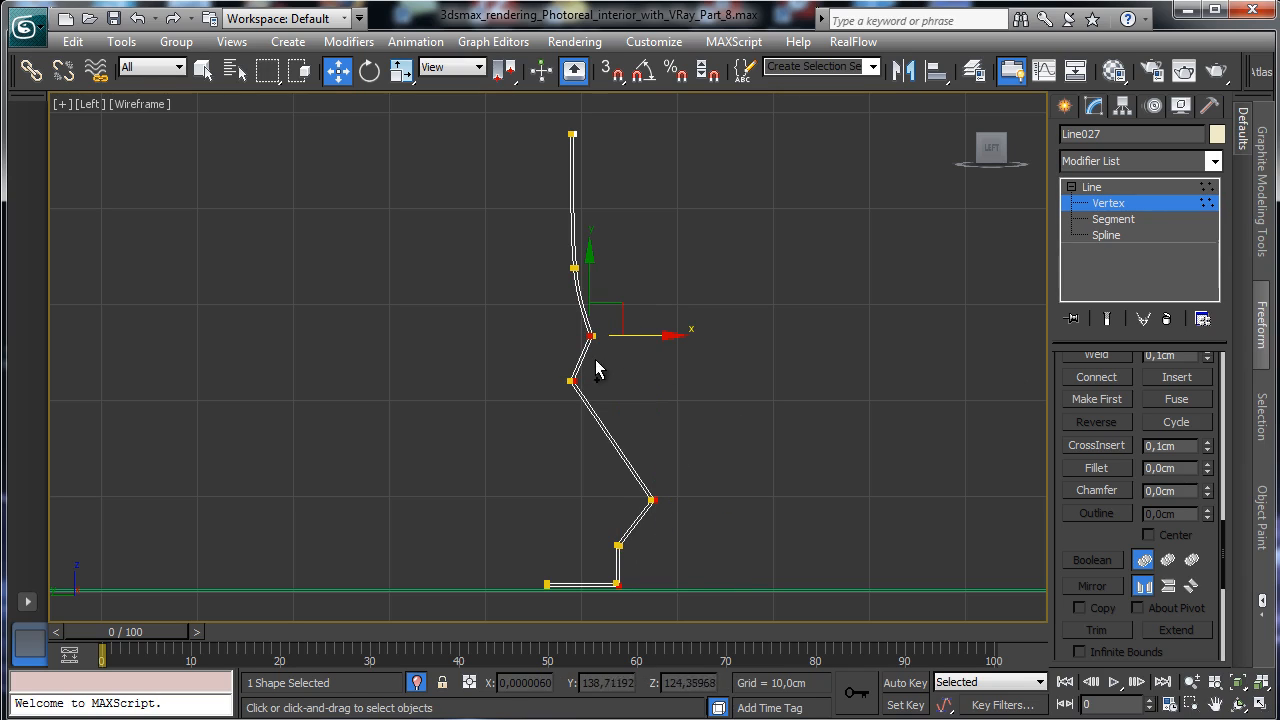
left_click(572, 381)
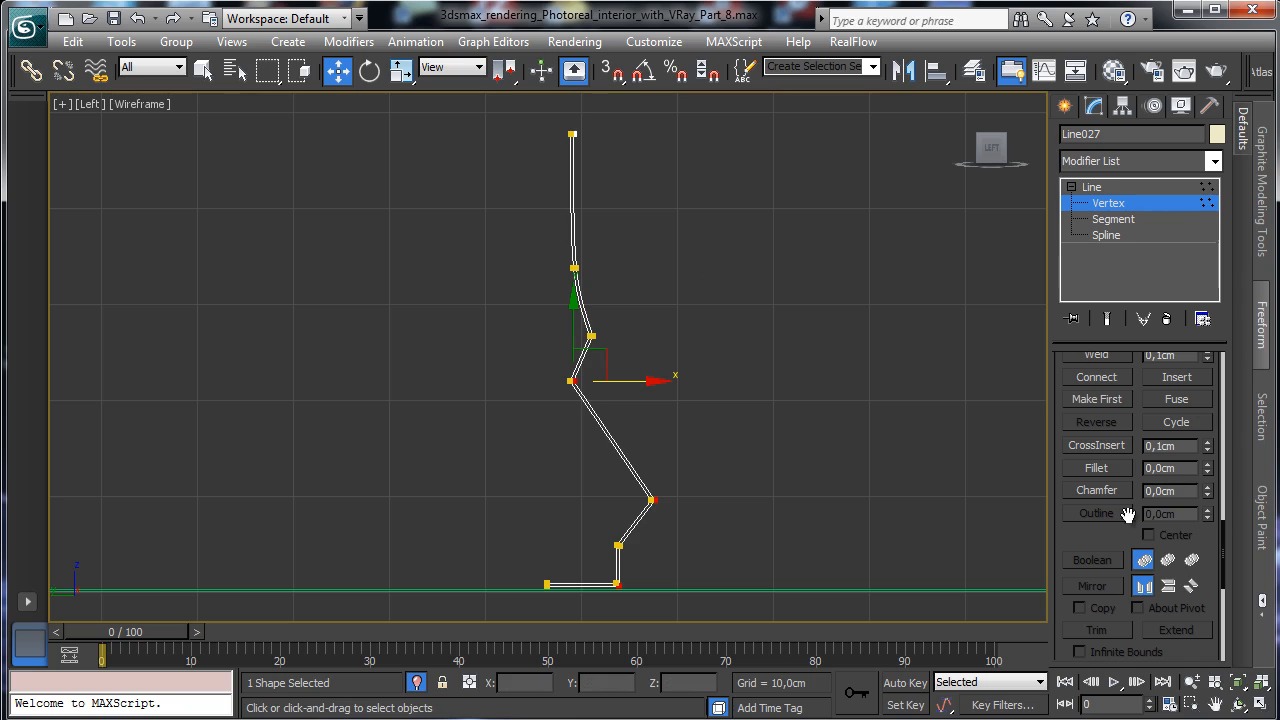
left_click(1193, 704)
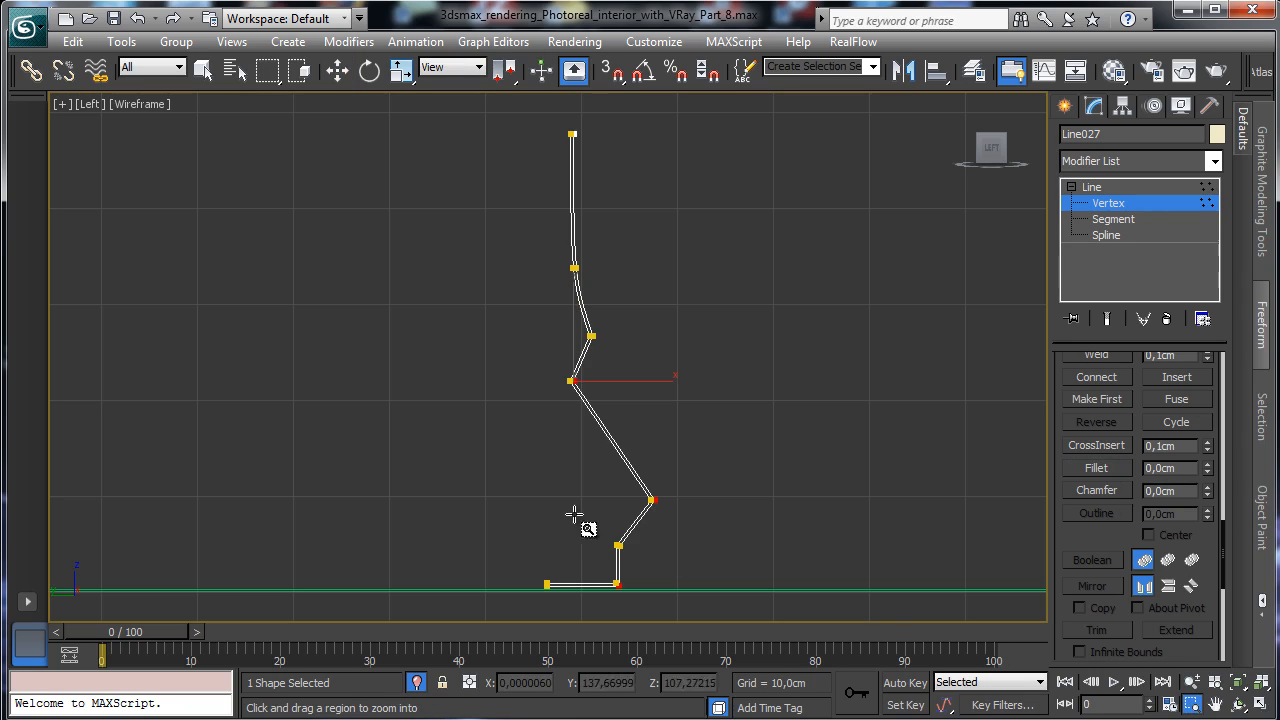
left_click_drag(573, 482, 711, 599)
left_click(1096, 468)
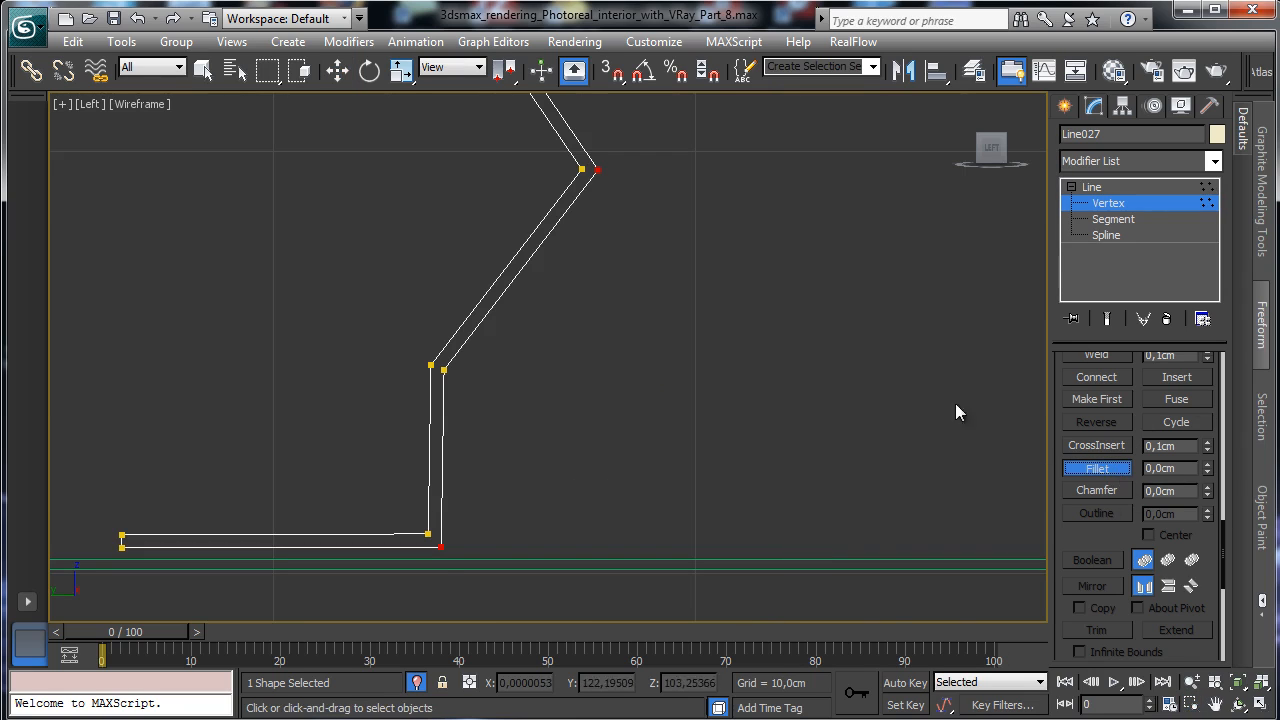
left_click_drag(442, 541, 446, 527)
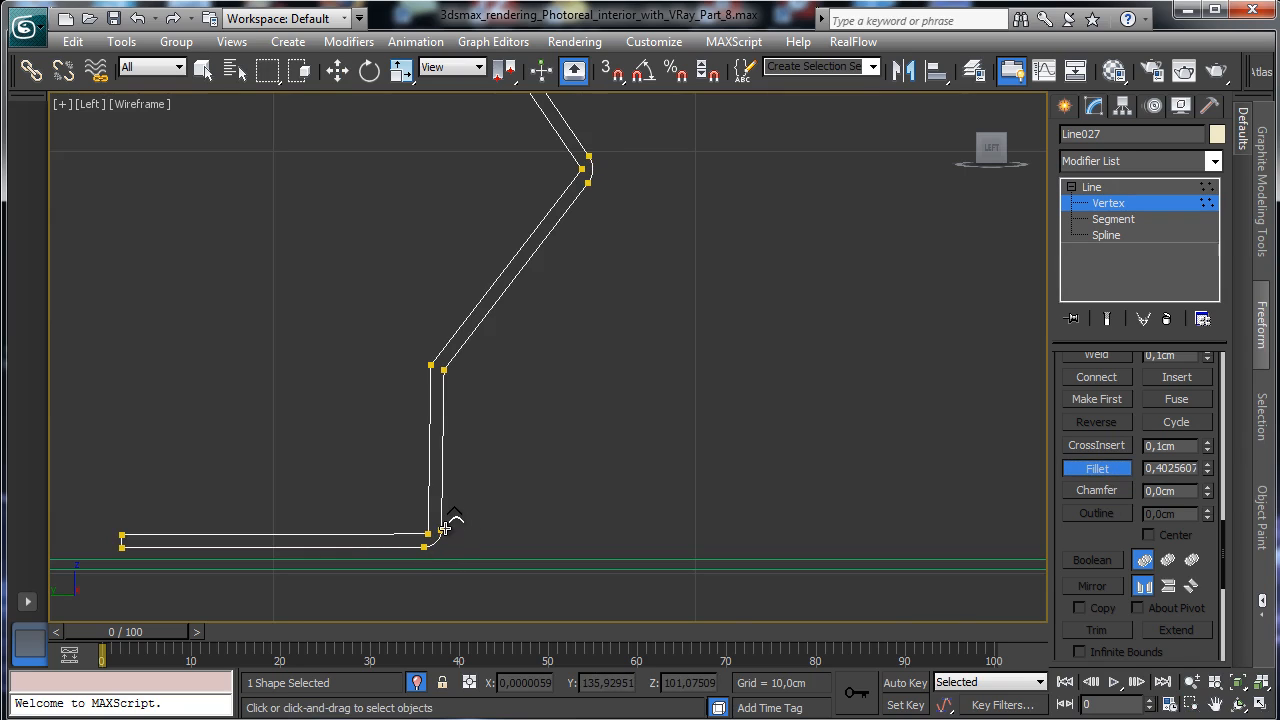
left_click(1108, 203)
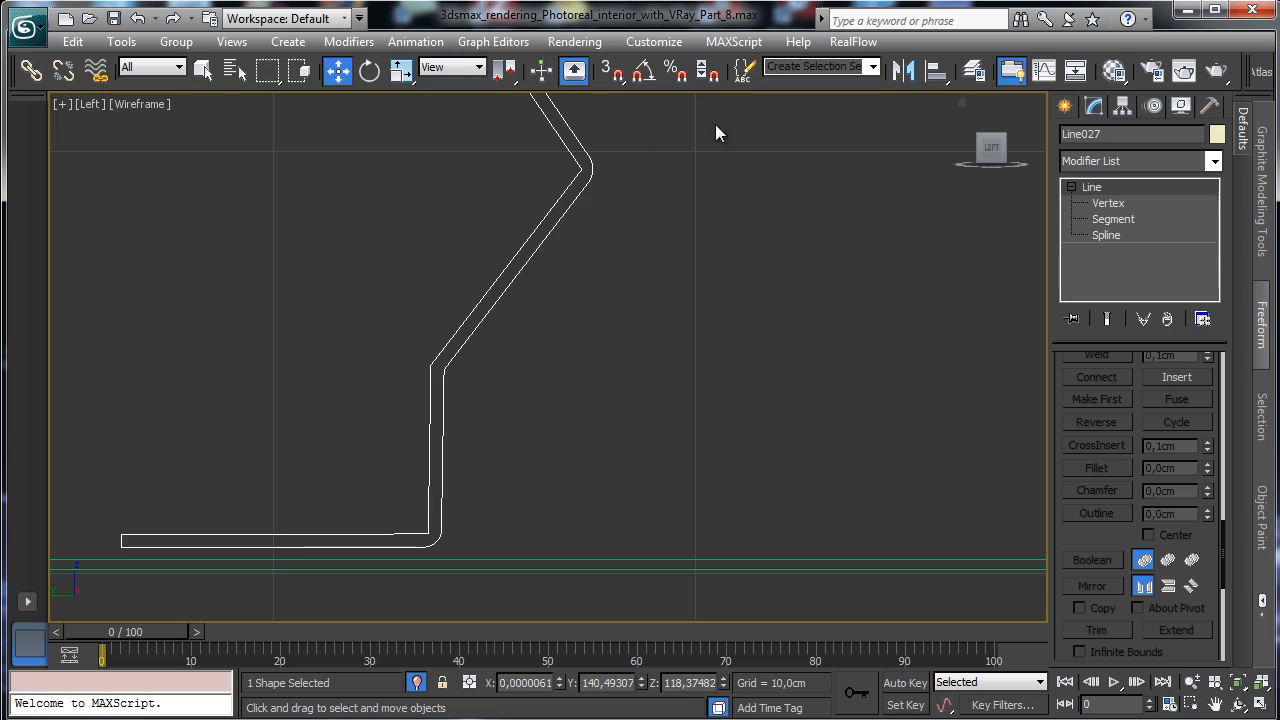
Lower the whole profile onto the shelf surface, setting its absolute world Z to about 118.11 cm.
left_click(338, 70)
right_click(338, 70)
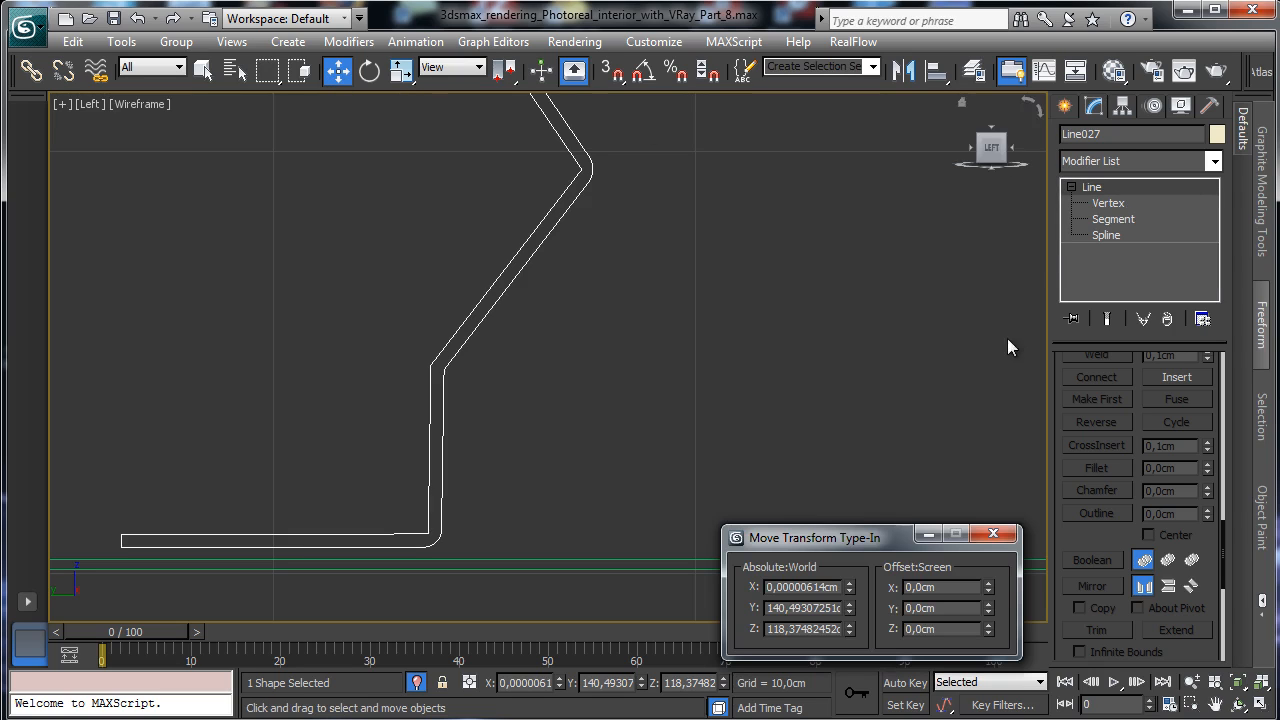
left_click_drag(849, 633, 851, 637)
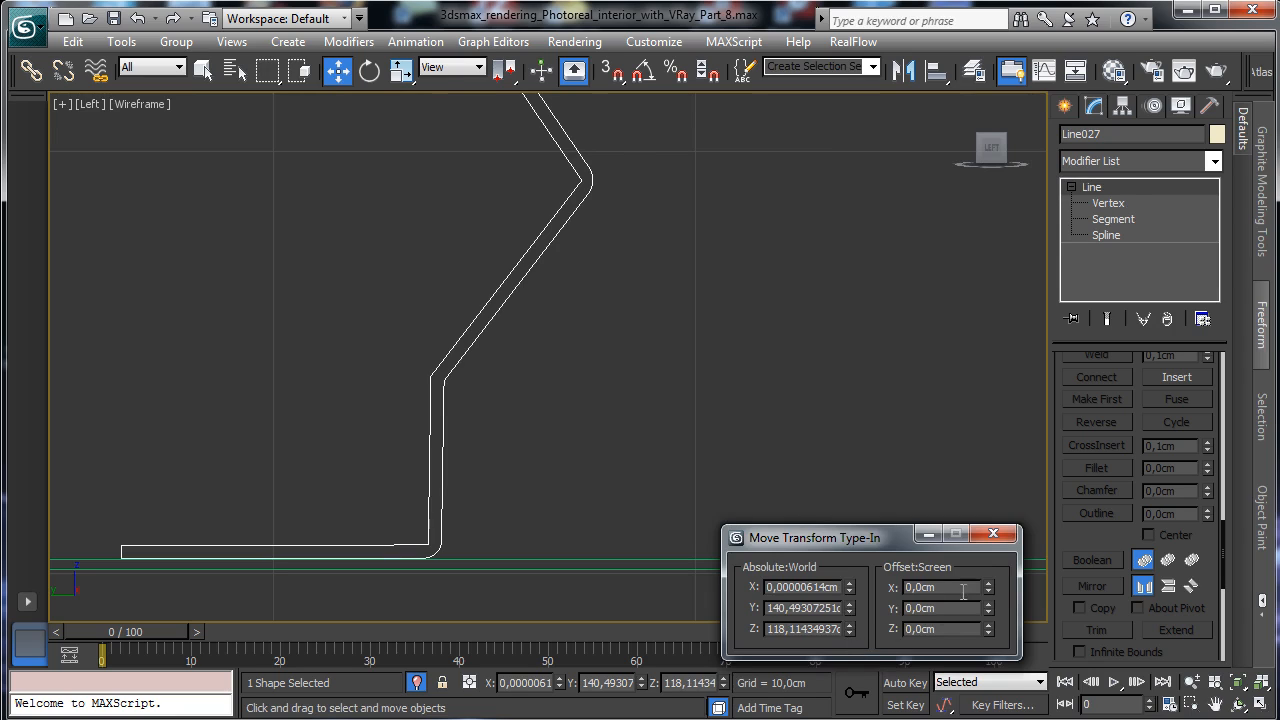
left_click(993, 533)
Apply a Lathe modifier to the profile and align its axis to Min.
left_click(1238, 682)
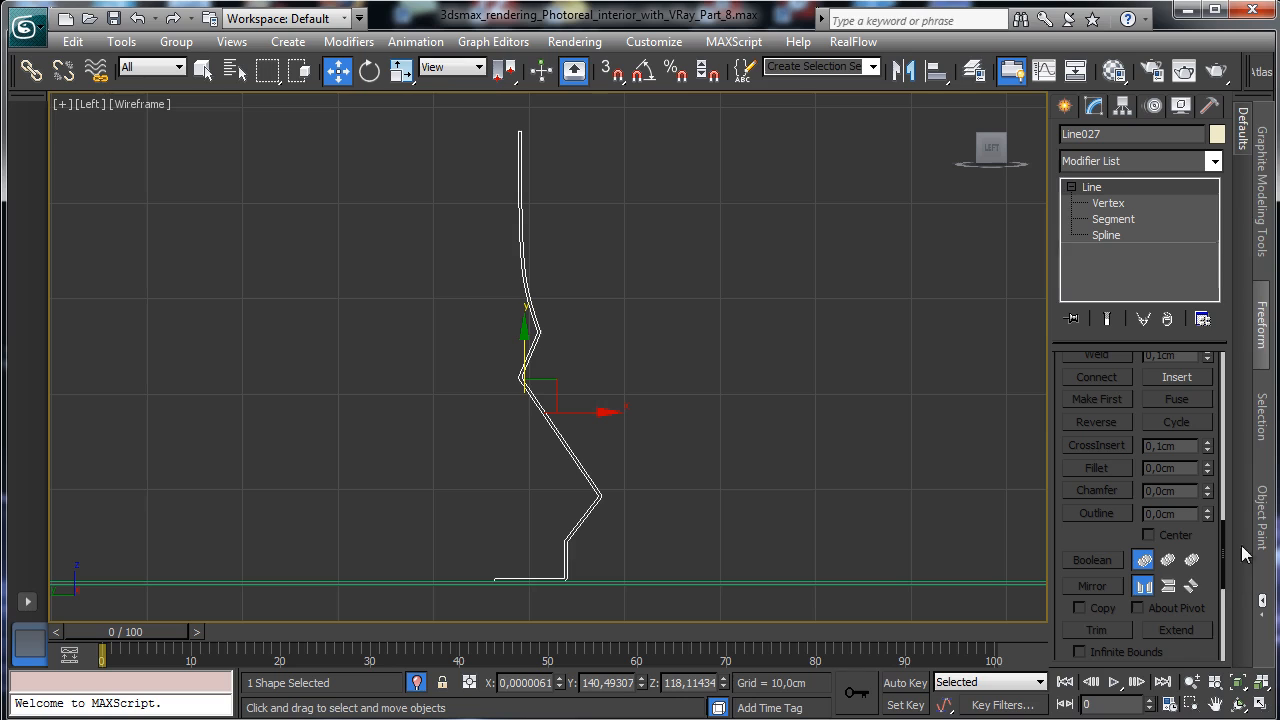
left_click(1213, 161)
scroll(1222, 306, "down", 3)
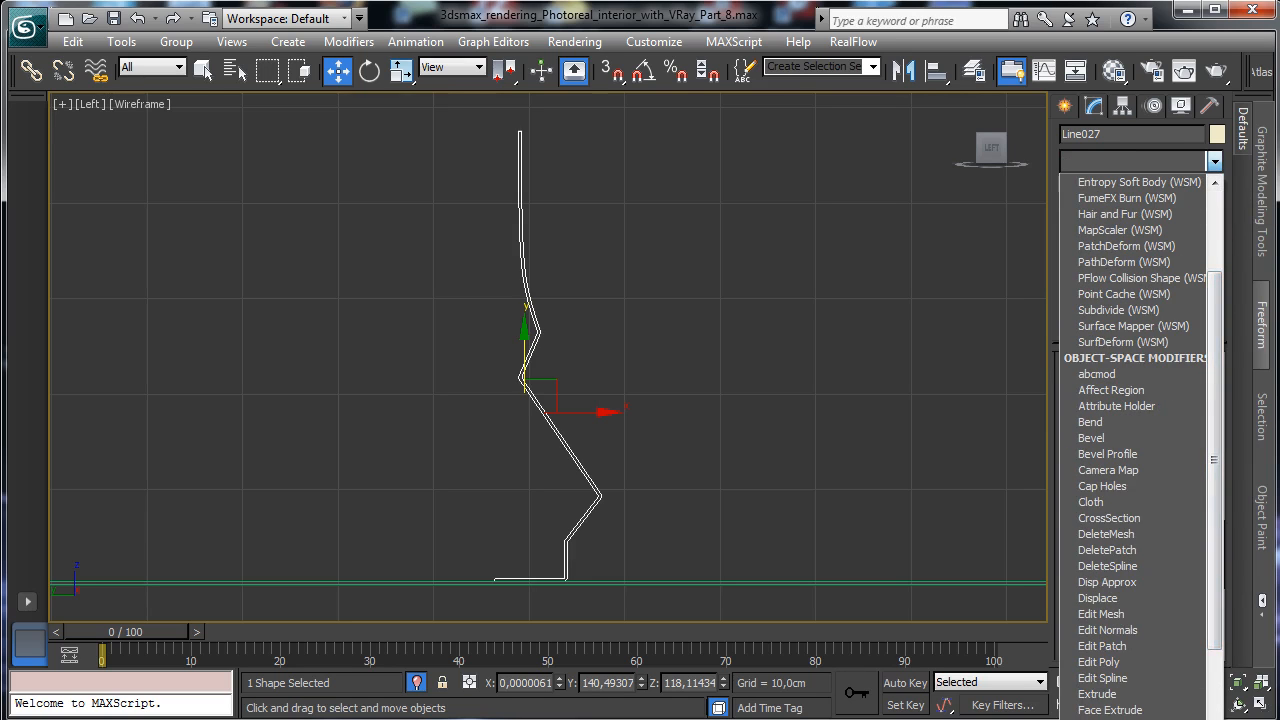
left_click(1097, 718)
left_click(1092, 612)
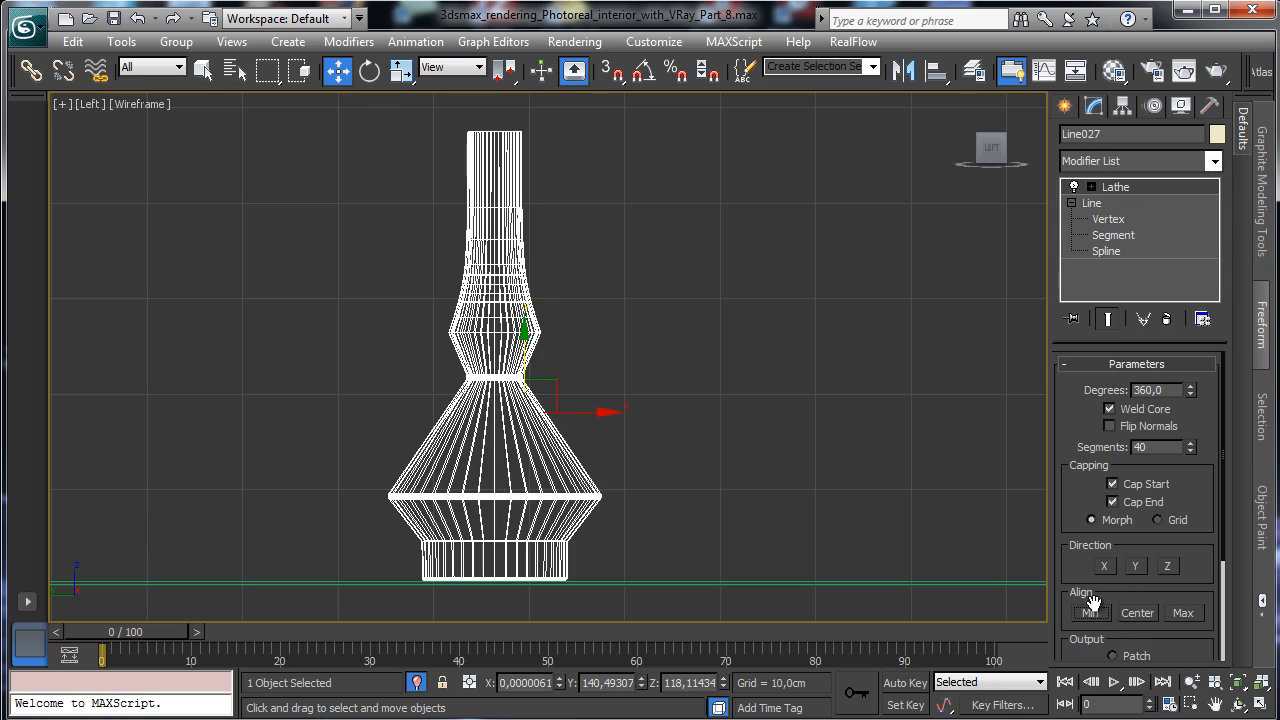
With the end result shown, move the profile vertices from the waist upward about 0.9 cm inward to narrow the neck, and return to the Lathe level.
left_click(1108, 219)
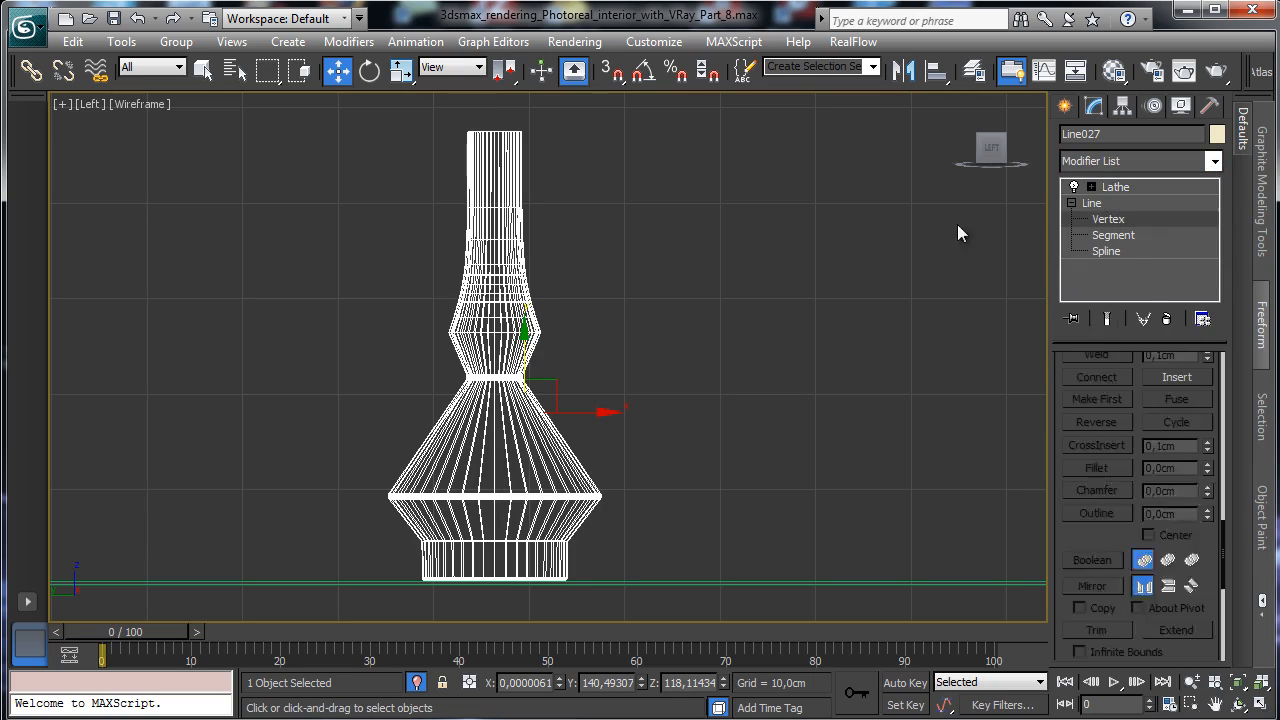
left_click_drag(519, 205, 588, 452)
left_click(1107, 318)
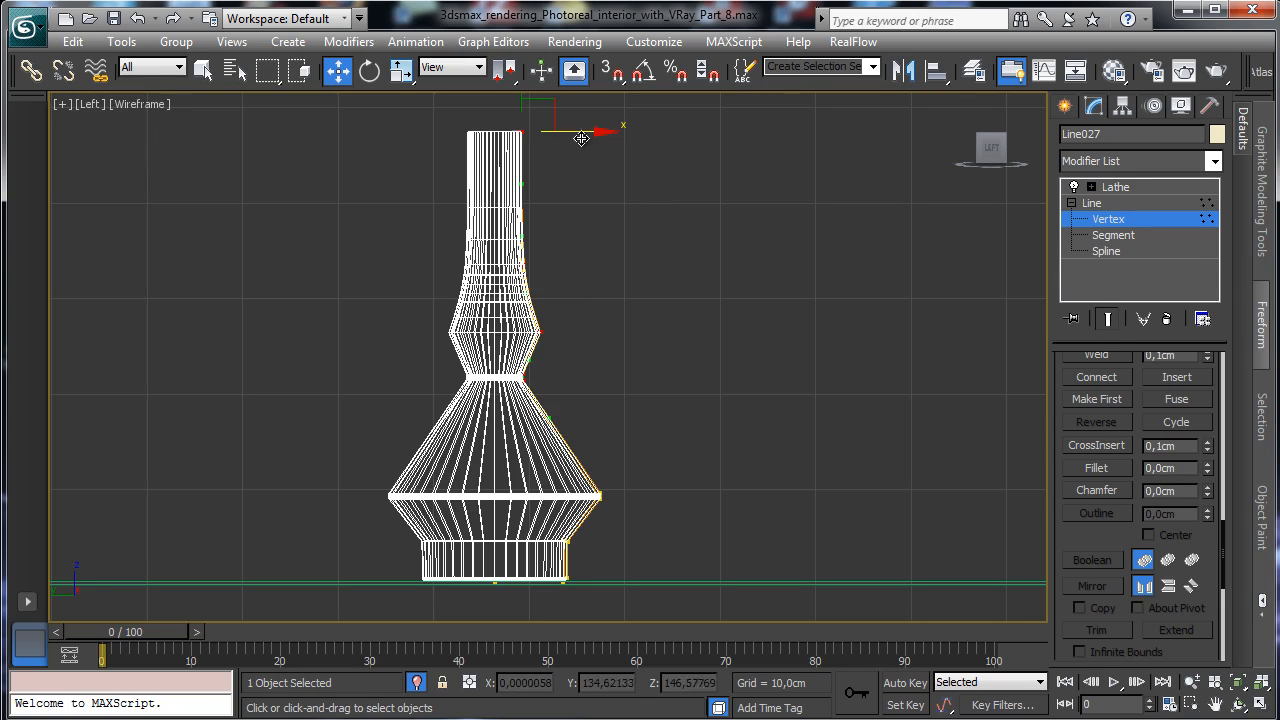
left_click_drag(588, 132, 579, 132)
left_click(623, 332)
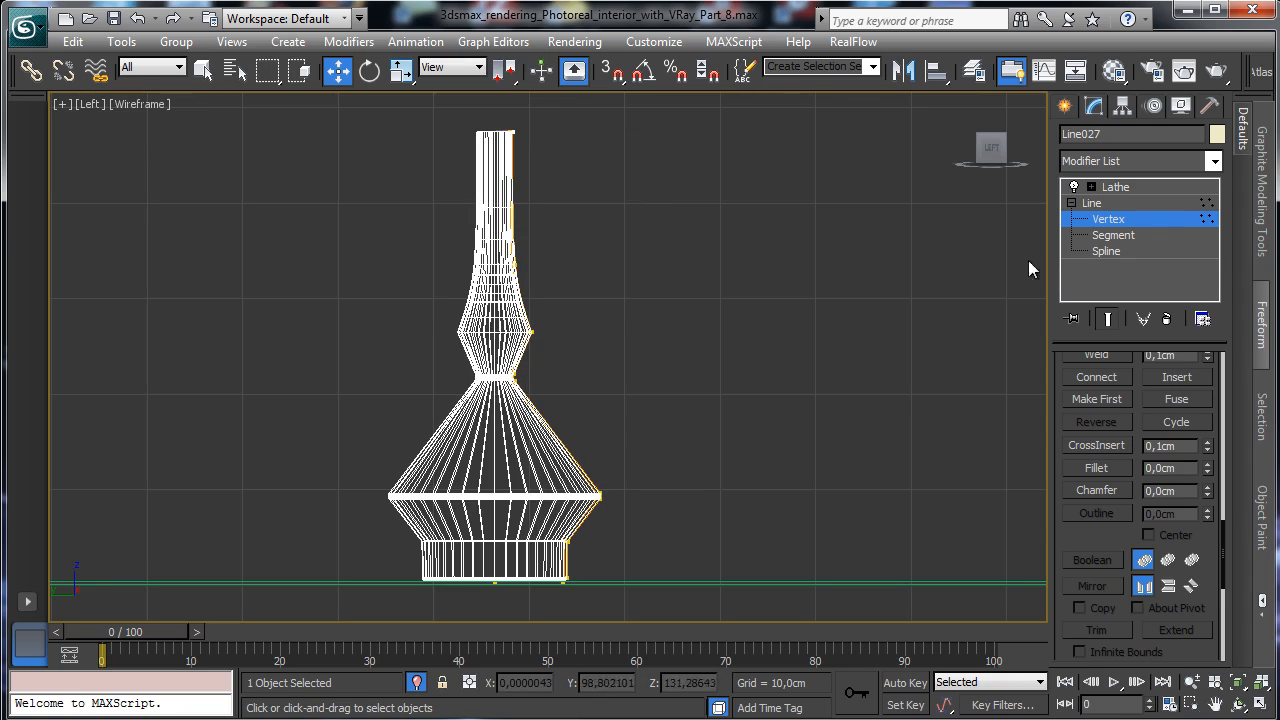
left_click(1155, 219)
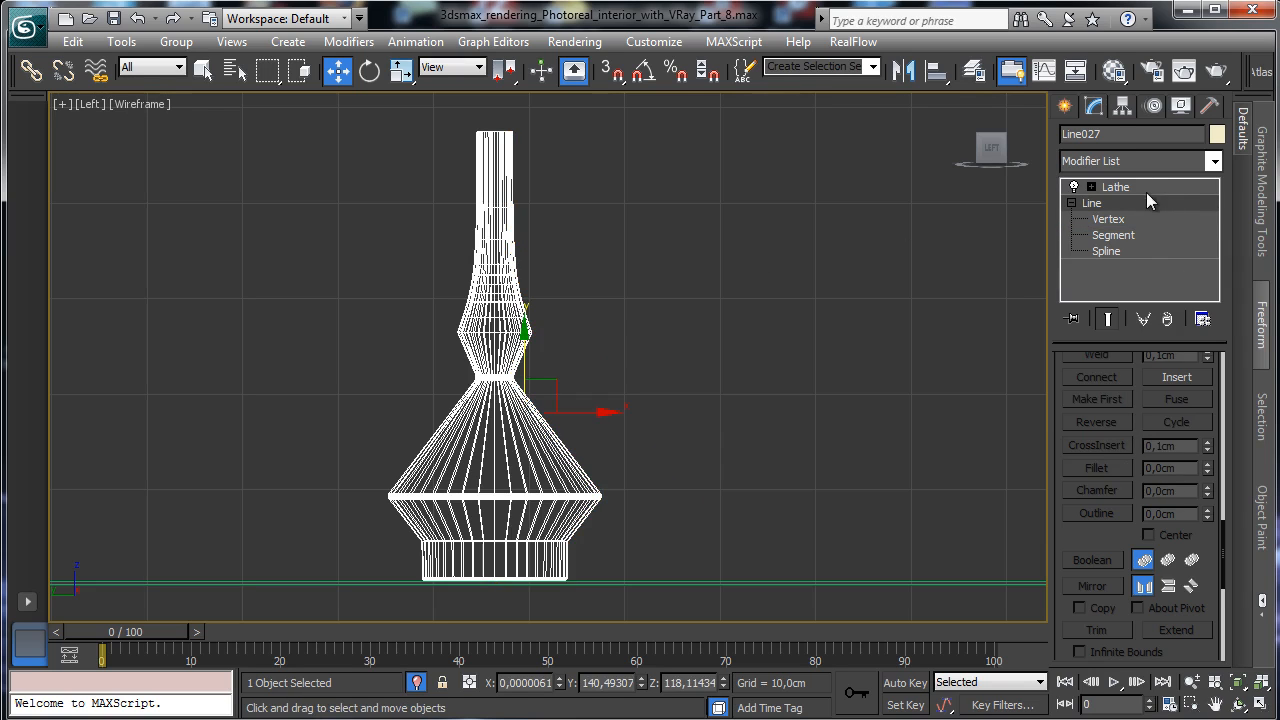
left_click(1143, 189)
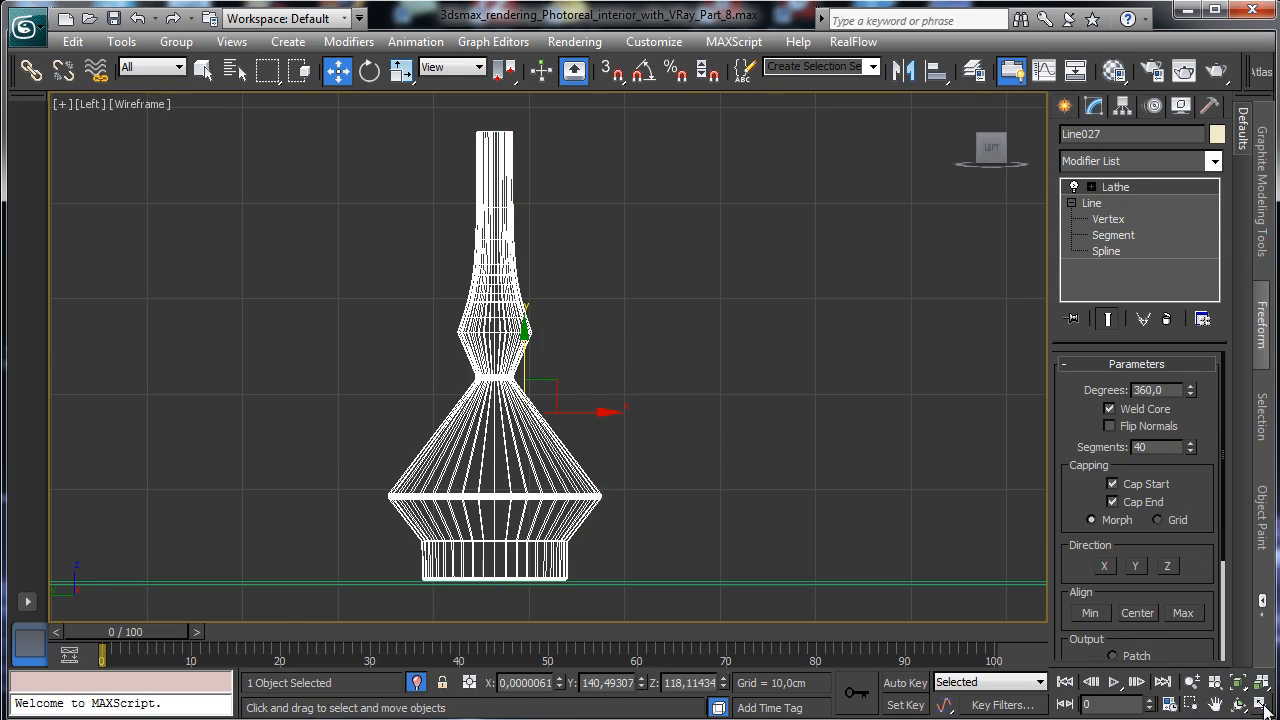
Place the lathed vase on the lower shelf at about X -470.5, Y 202.2 cm, and exit isolation to show the whole room.
key("alt+w")
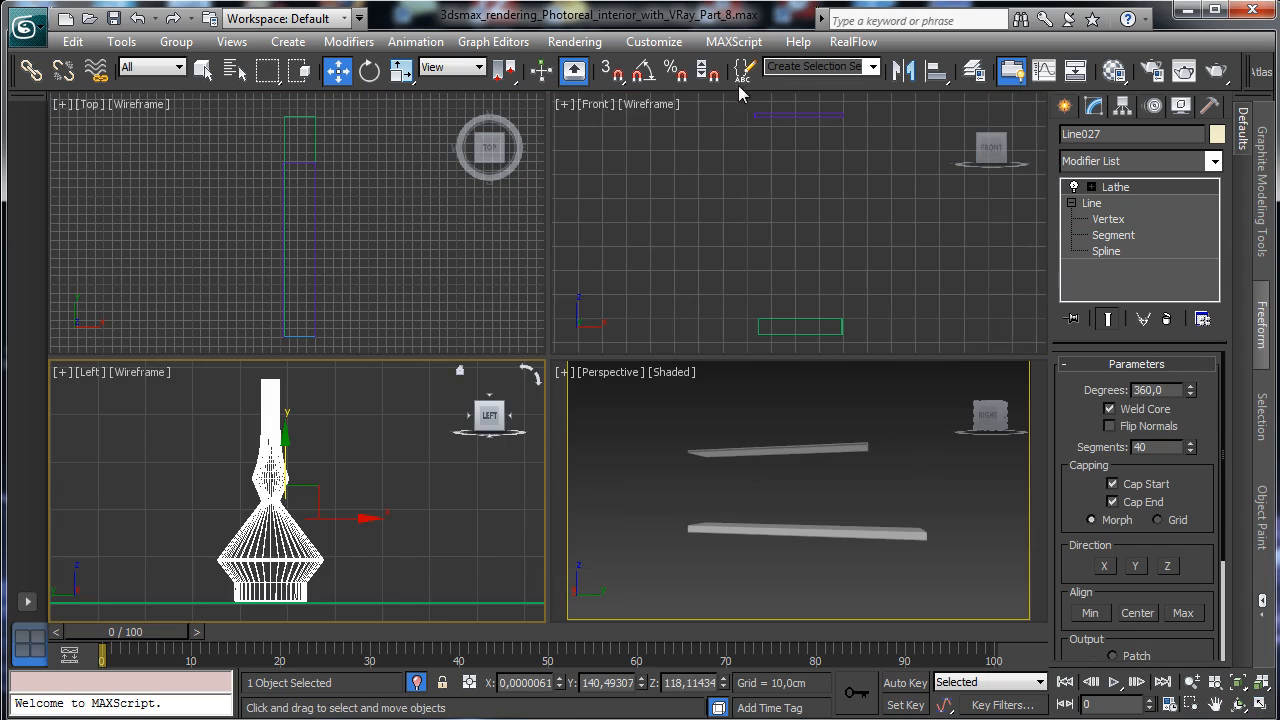
right_click(480, 210)
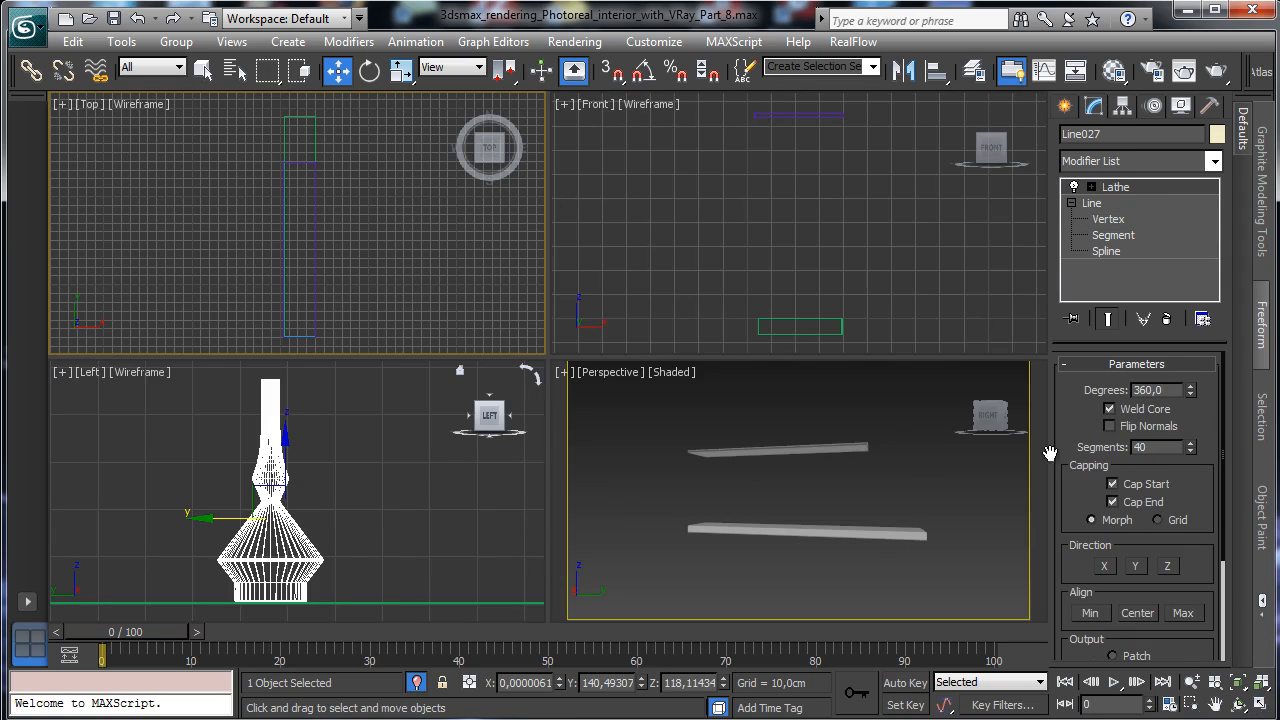
left_click(1192, 682)
left_click_drag(315, 211, 343, 313)
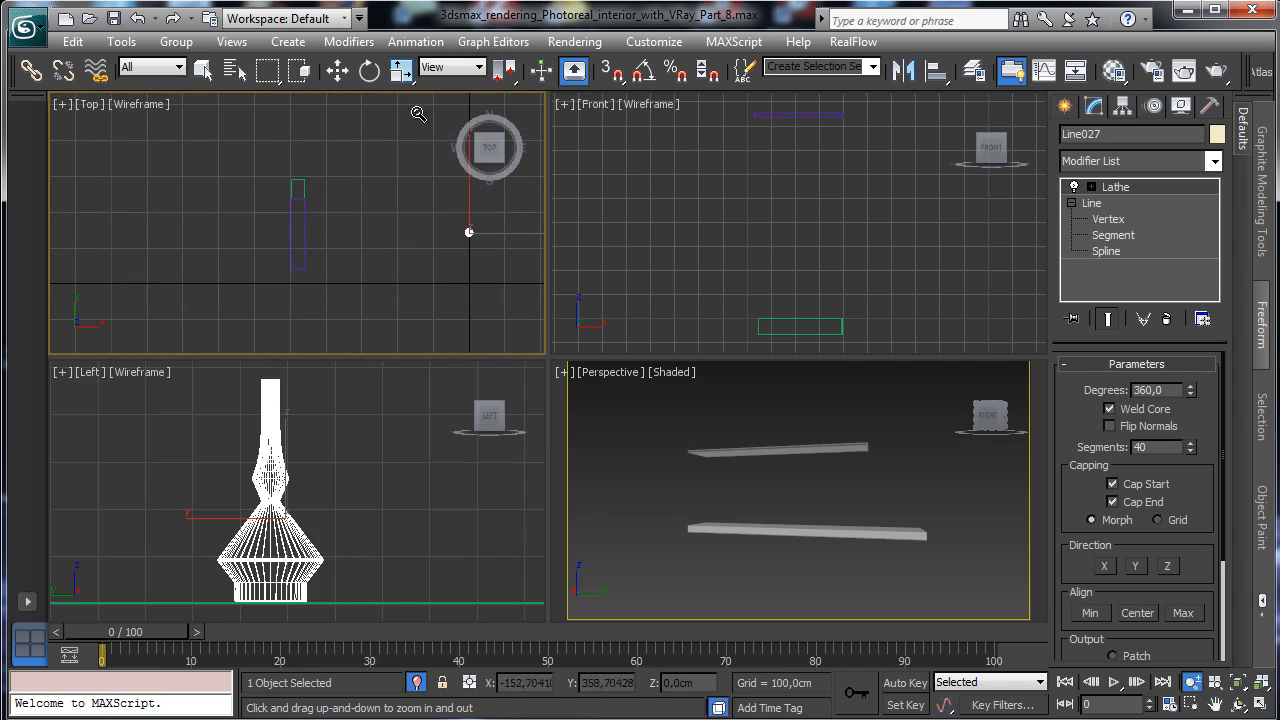
left_click(338, 71)
left_click_drag(509, 231, 350, 219)
right_click(845, 508)
left_click_drag(845, 508, 938, 515)
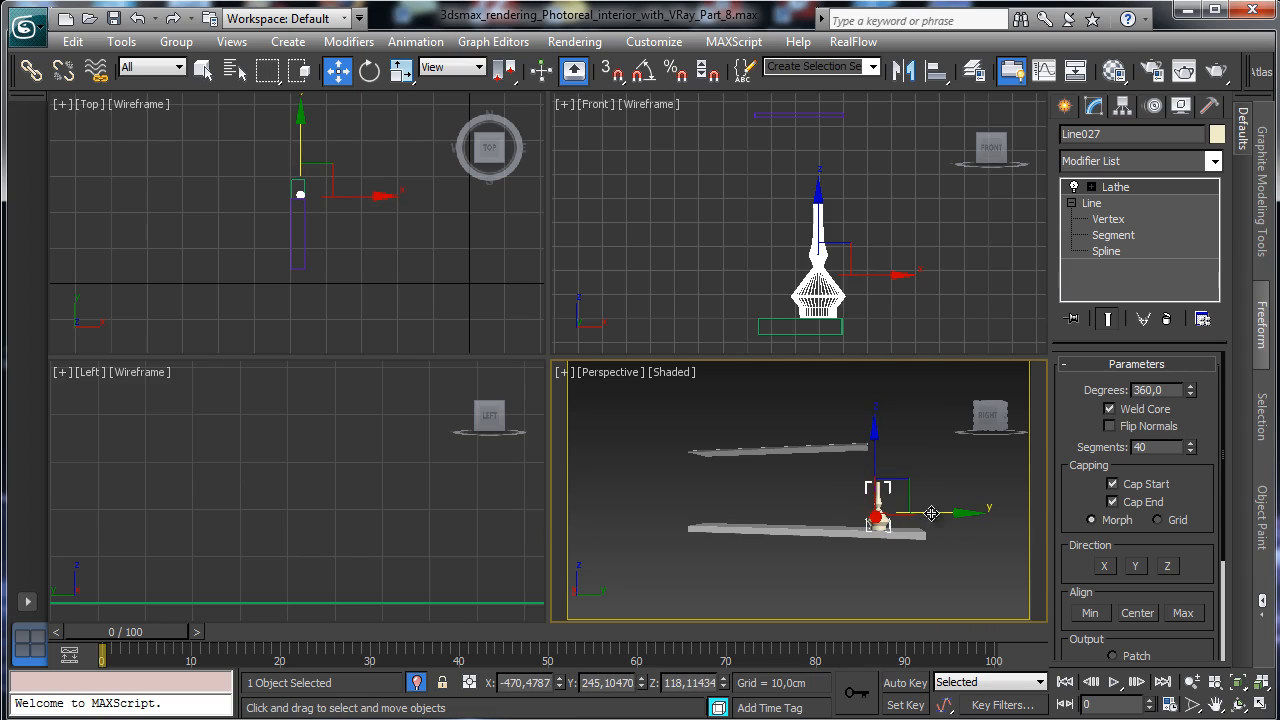
left_click(416, 682)
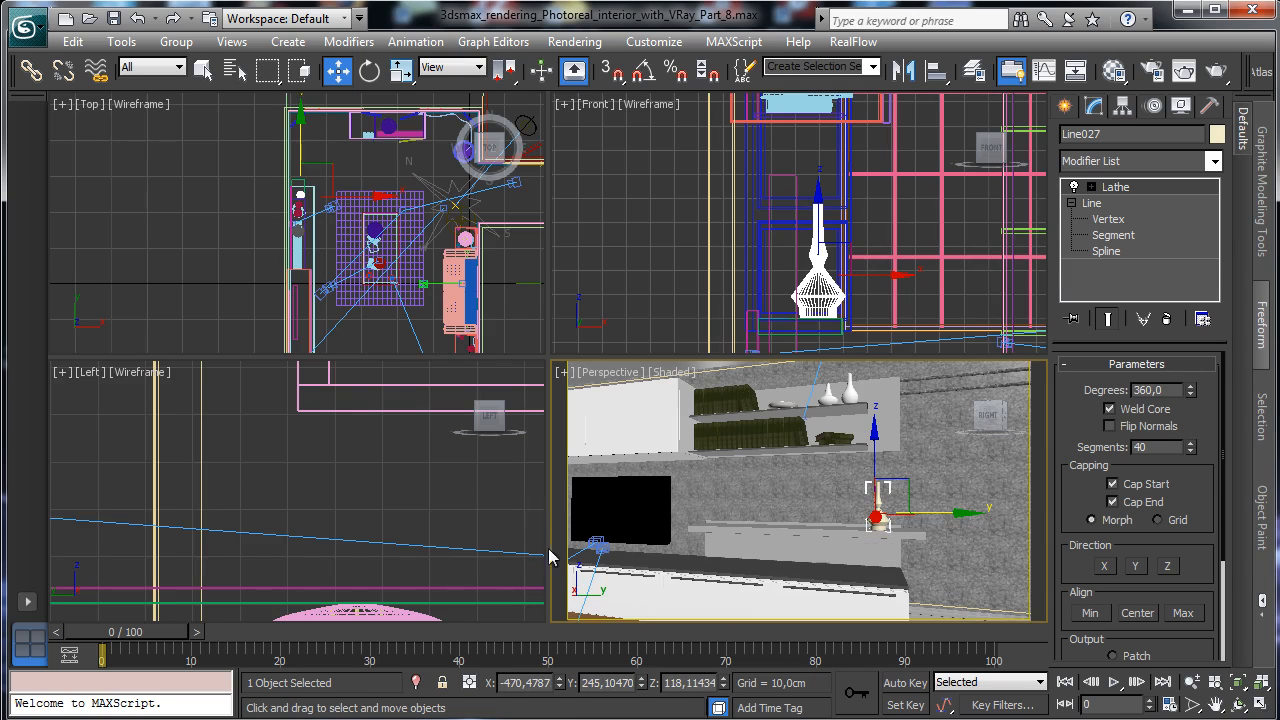
left_click_drag(927, 512, 888, 505)
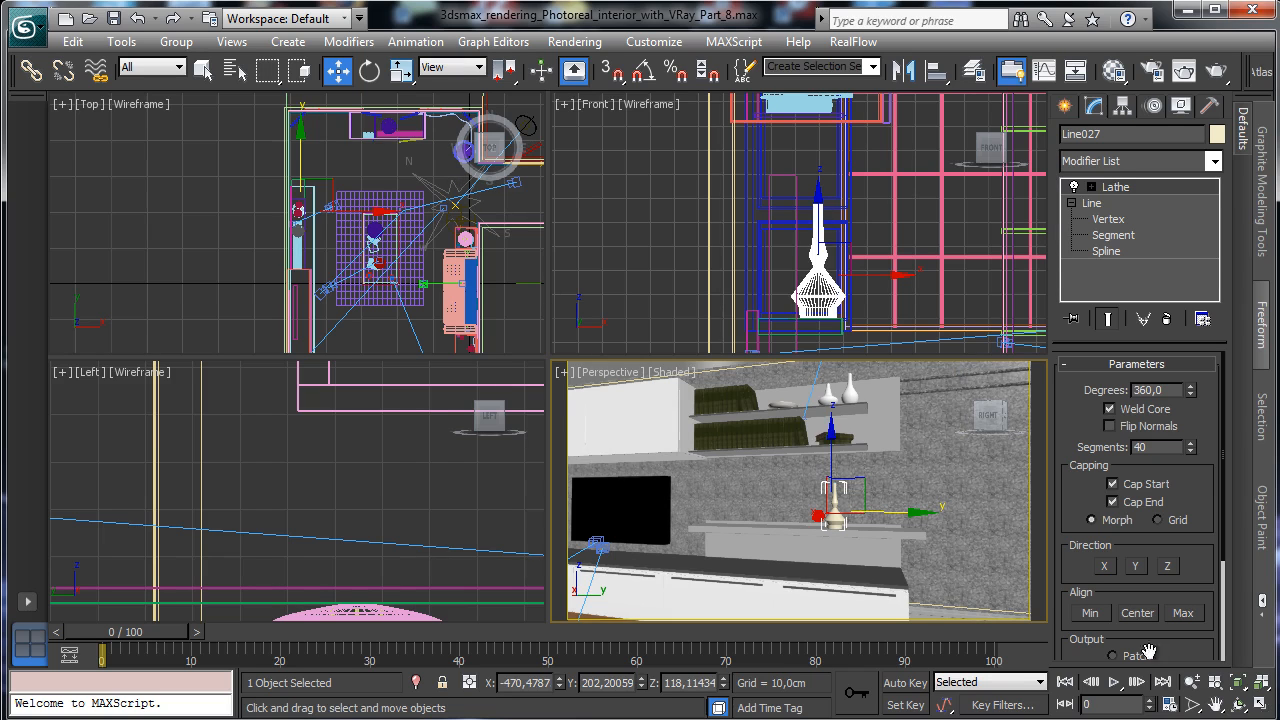
Clone the tapered lampshade in the room's corner and move the copy to the shelf at about X -475.4, Y 149.1 cm.
right_click(499, 264)
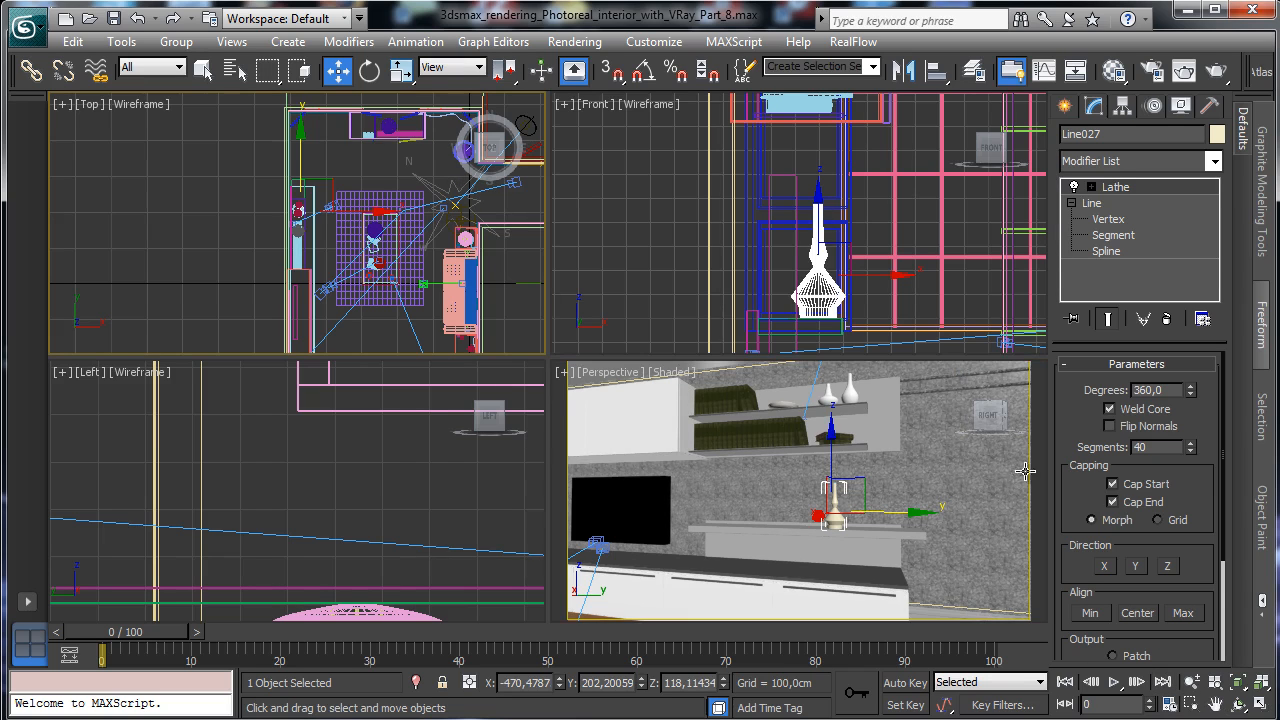
left_click(1262, 704)
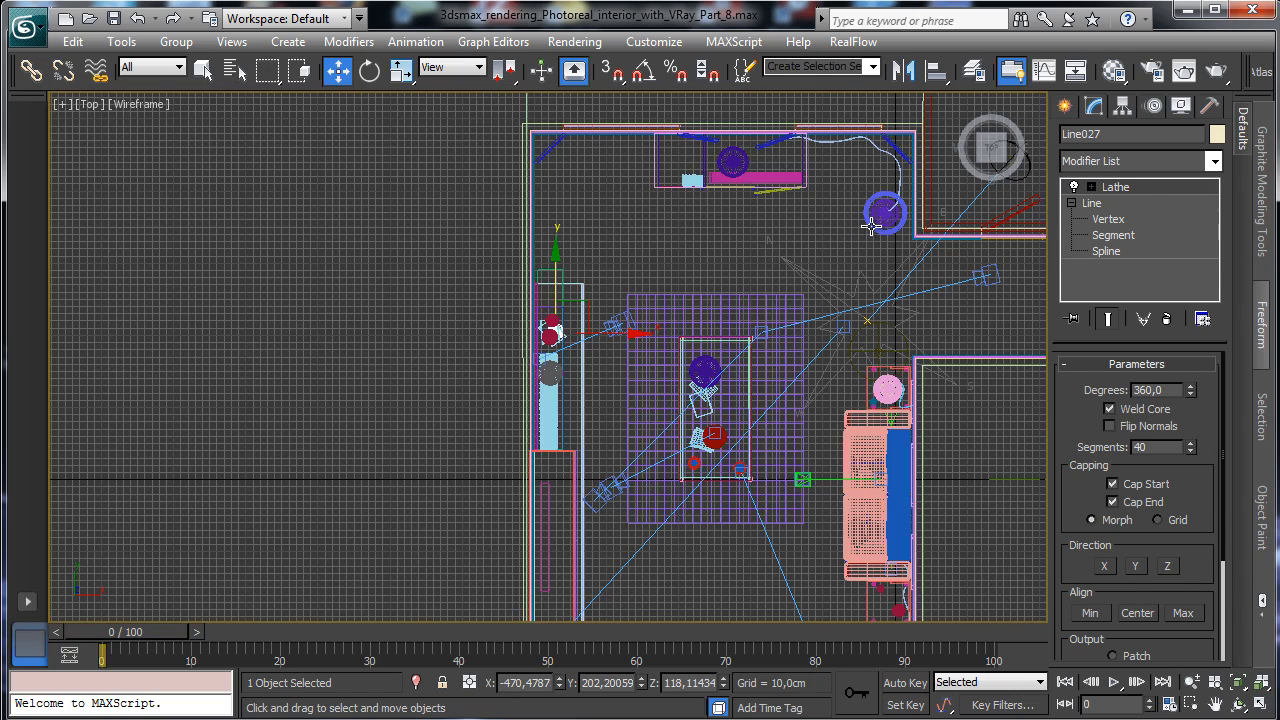
left_click(870, 226)
left_click(73, 41)
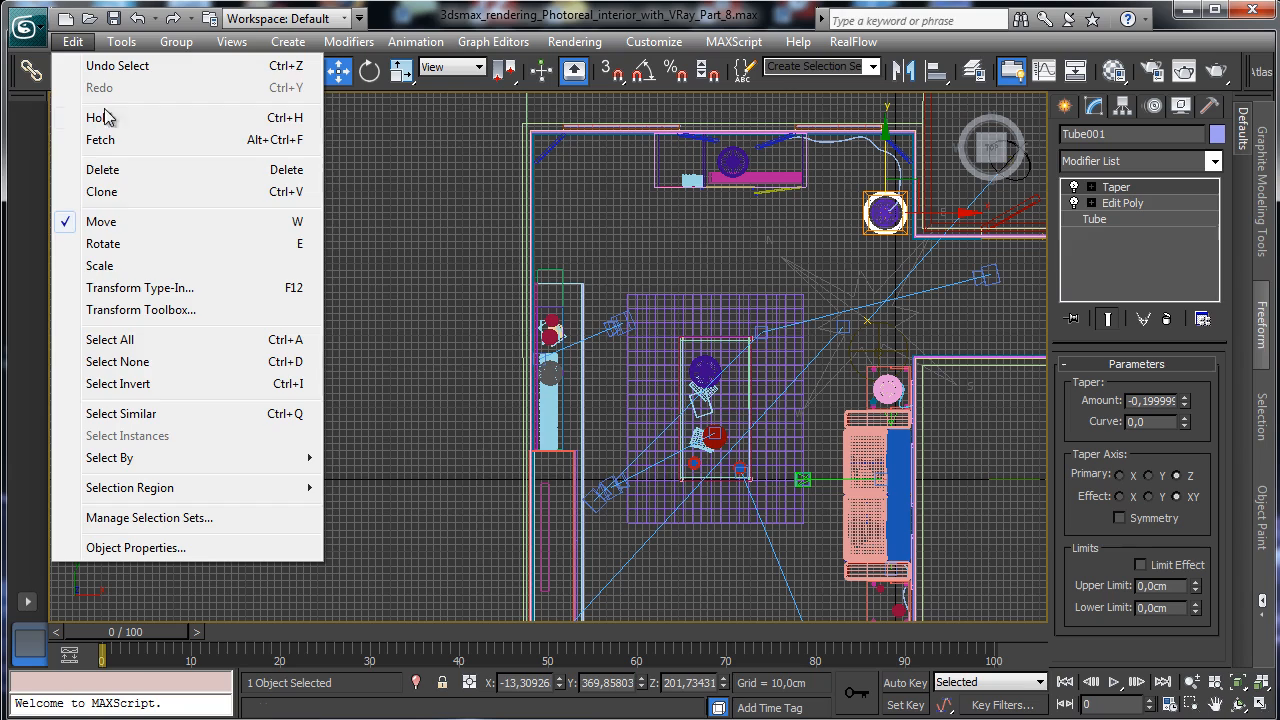
left_click(110, 194)
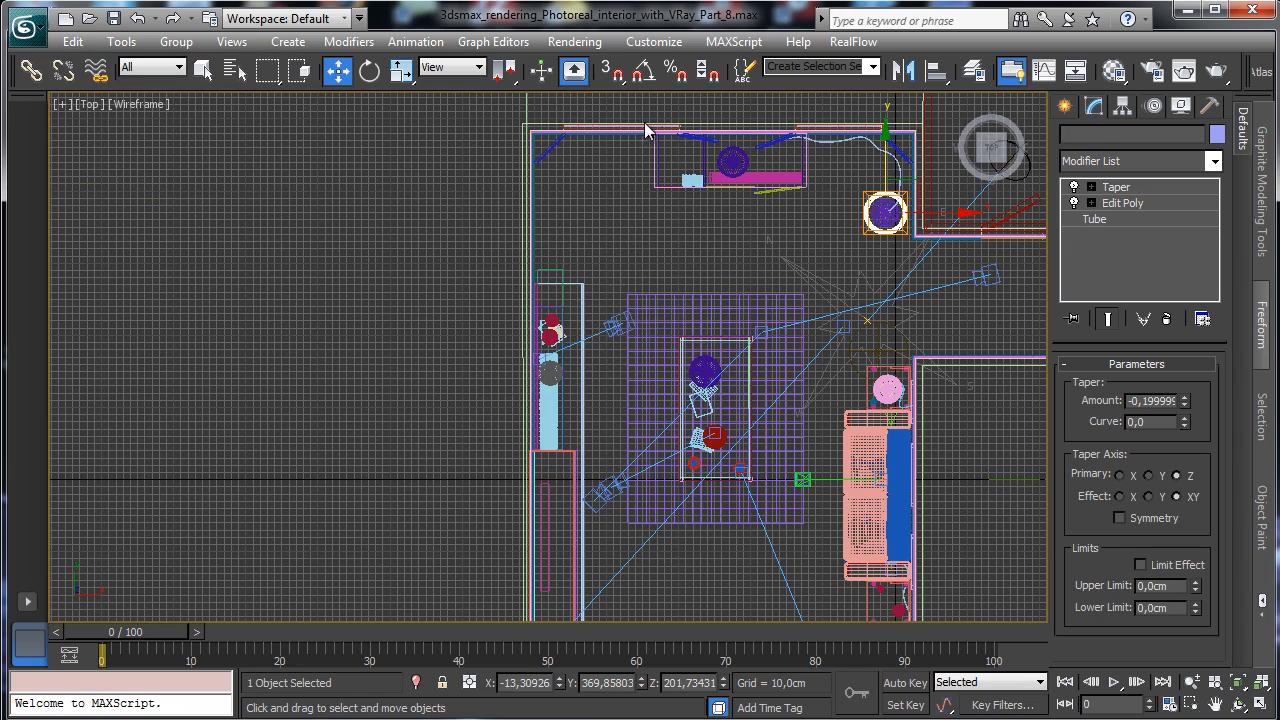
left_click(588, 446)
mouse_move(912, 182)
left_mouse_down()
mouse_move(856, 221)
mouse_move(583, 344)
left_mouse_up()
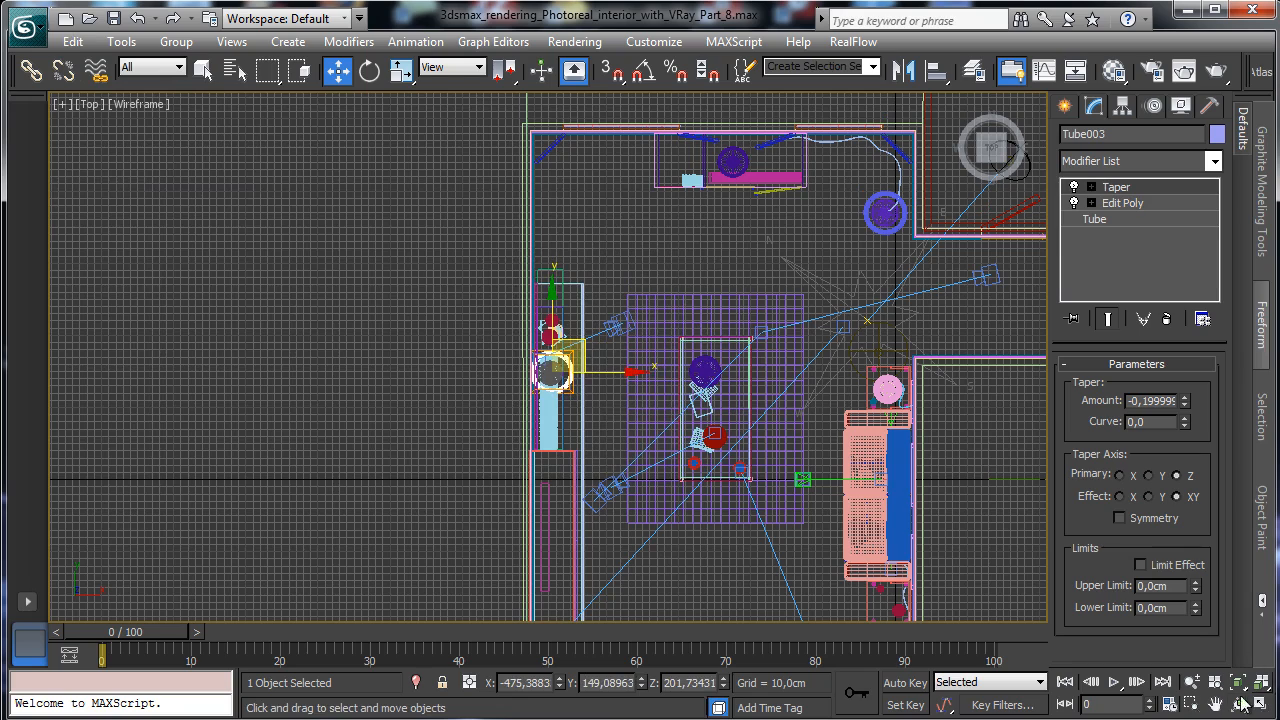
Align the copied lampshade center to center with the vase in X, Y and Z, and raise it to about Z 135.6 cm.
key("alt+w")
right_click(818, 507)
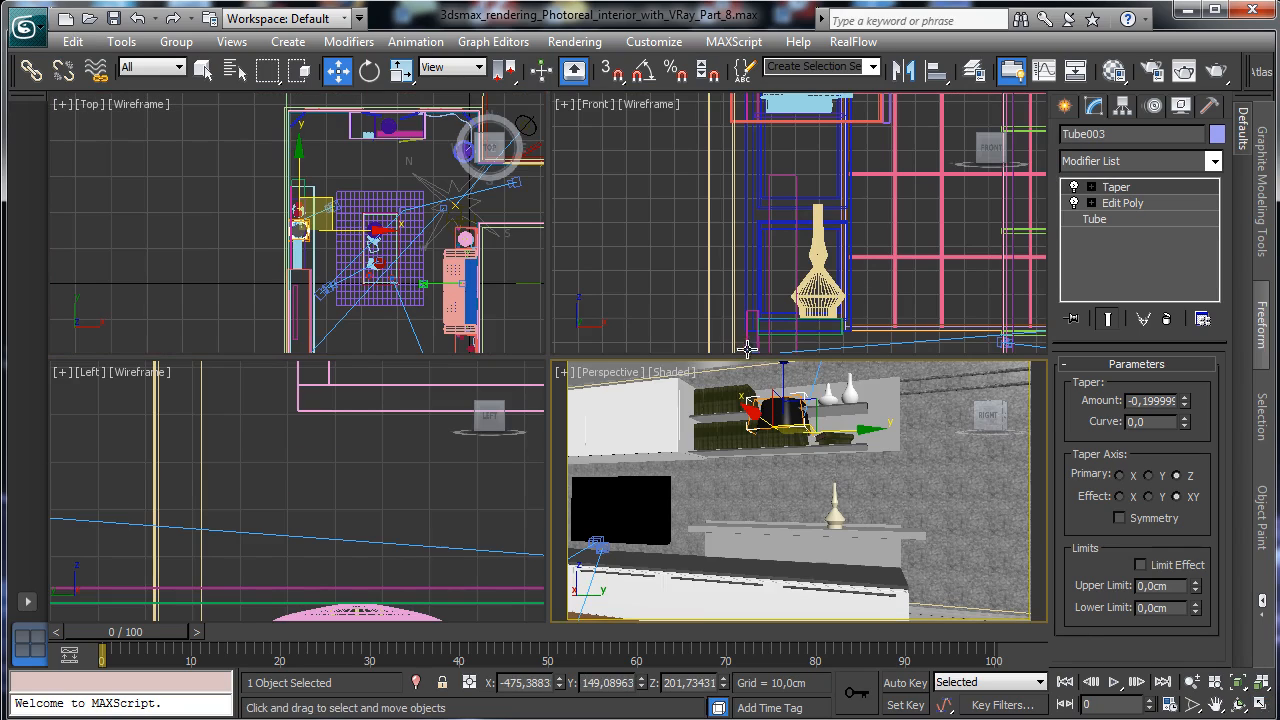
left_click_drag(783, 373, 783, 443)
left_click(933, 72)
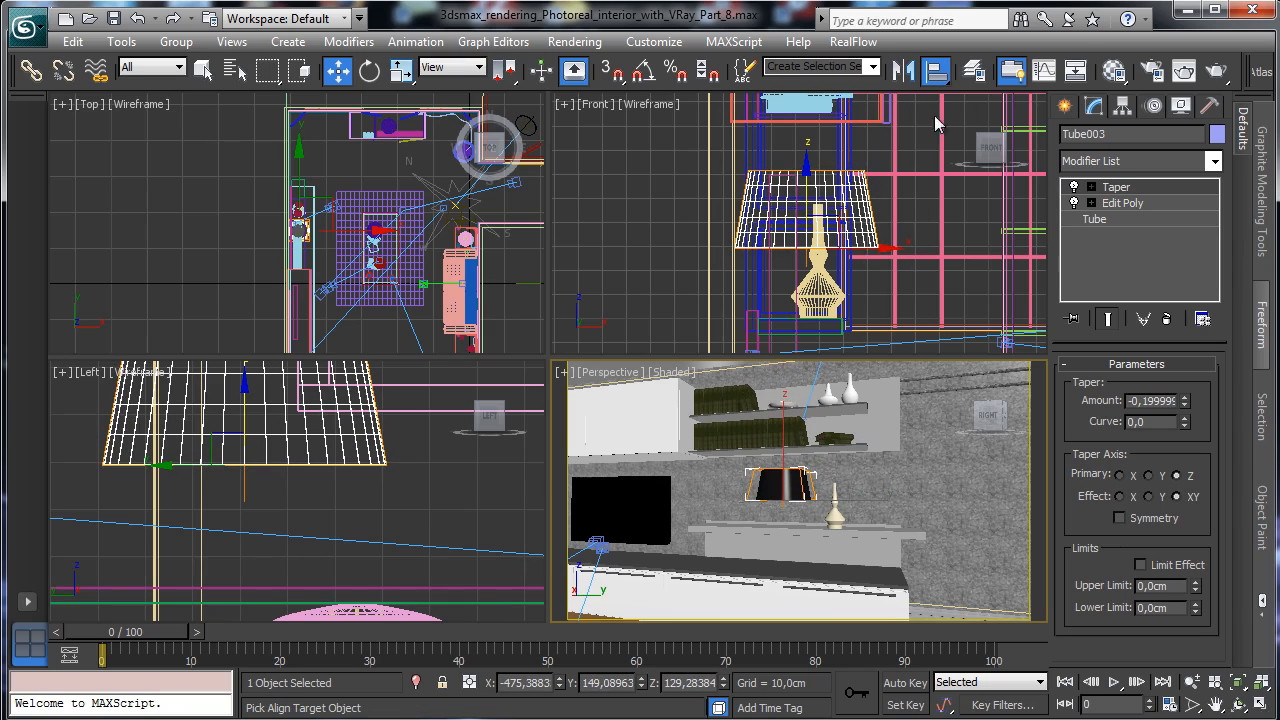
left_click(877, 488)
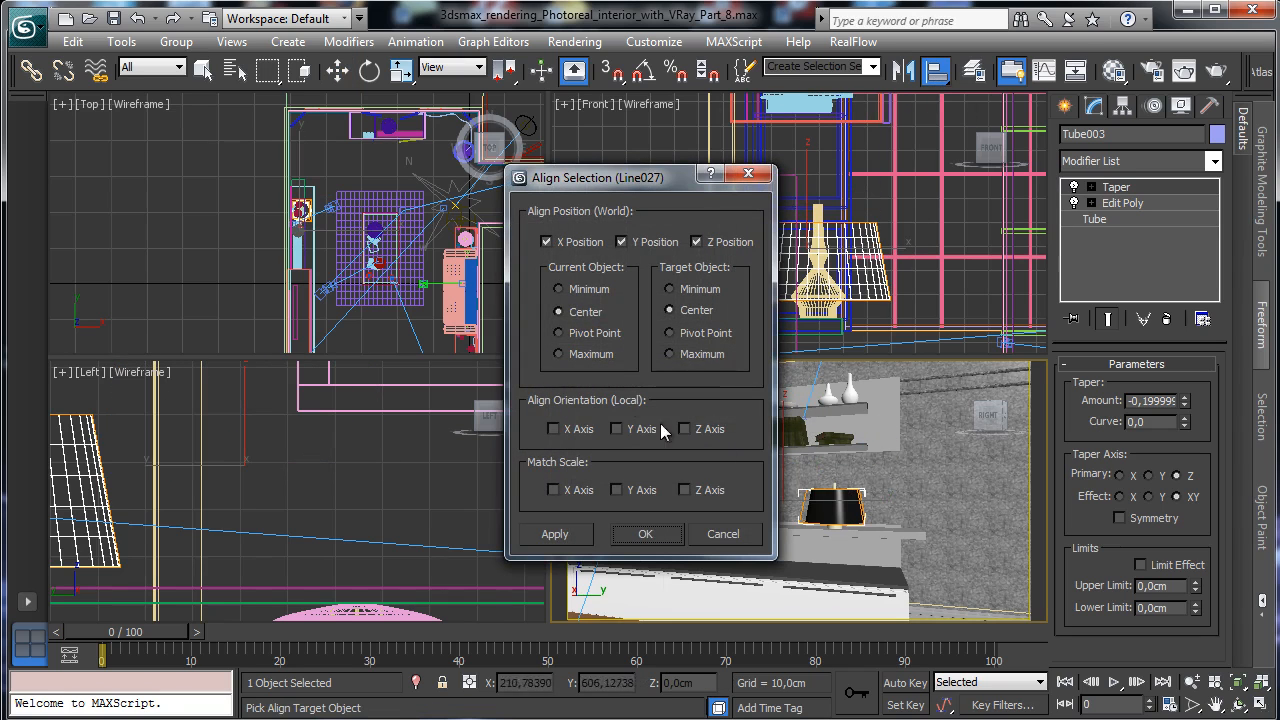
left_click(648, 534)
left_click_drag(830, 466, 830, 438)
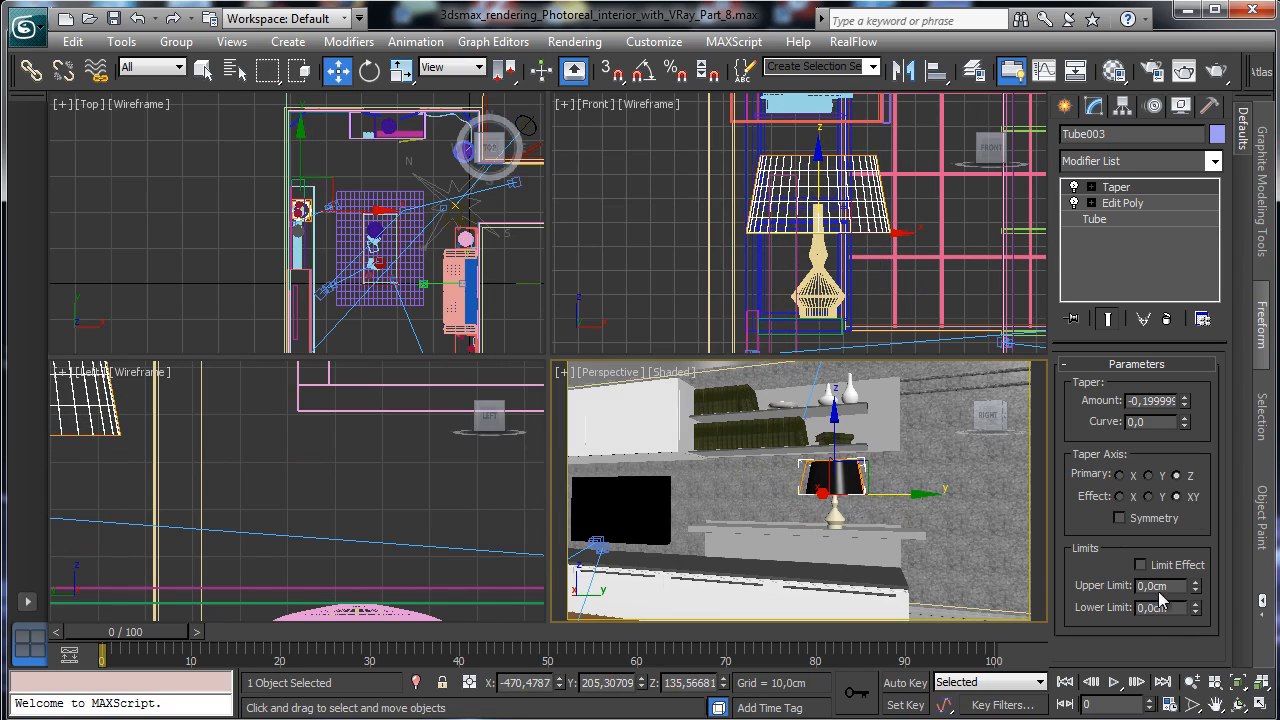
Scale the copied lampshade uniformly to about 63% and raise it along the vase neck to about Z 141.7 cm.
left_click(1238, 681)
left_click(1262, 705)
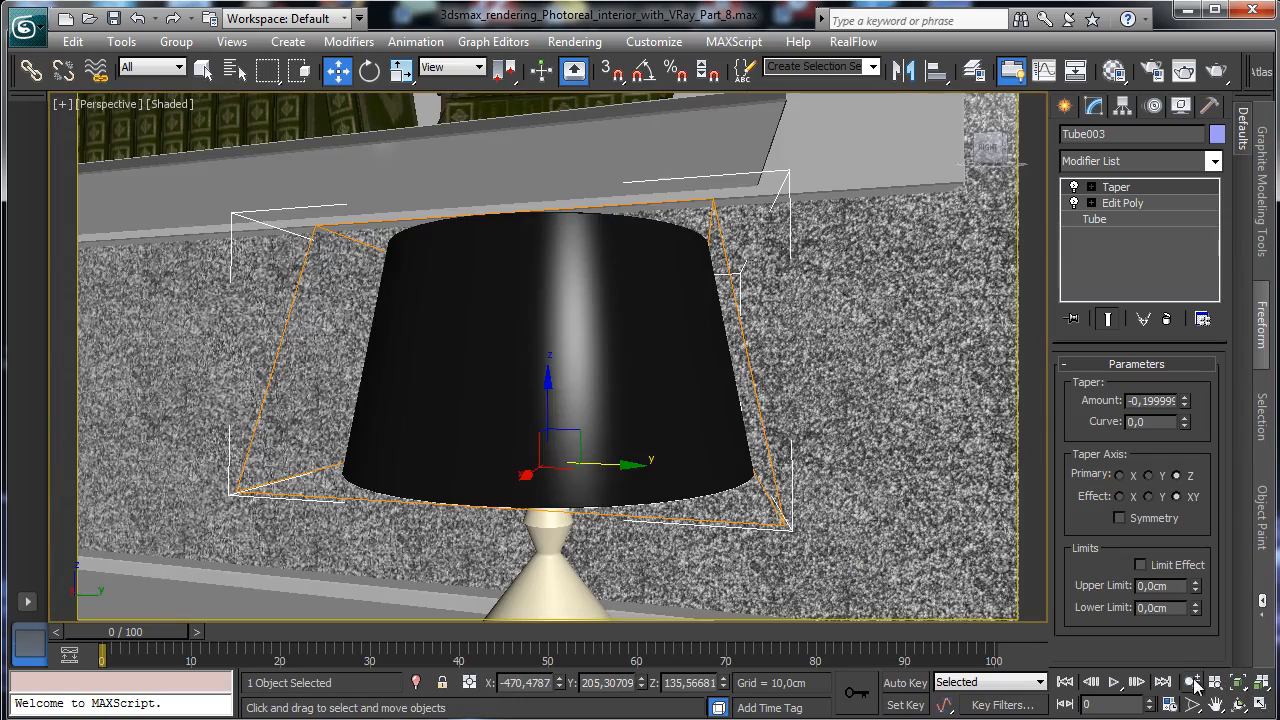
left_click(1191, 681)
left_click_drag(700, 434, 718, 520)
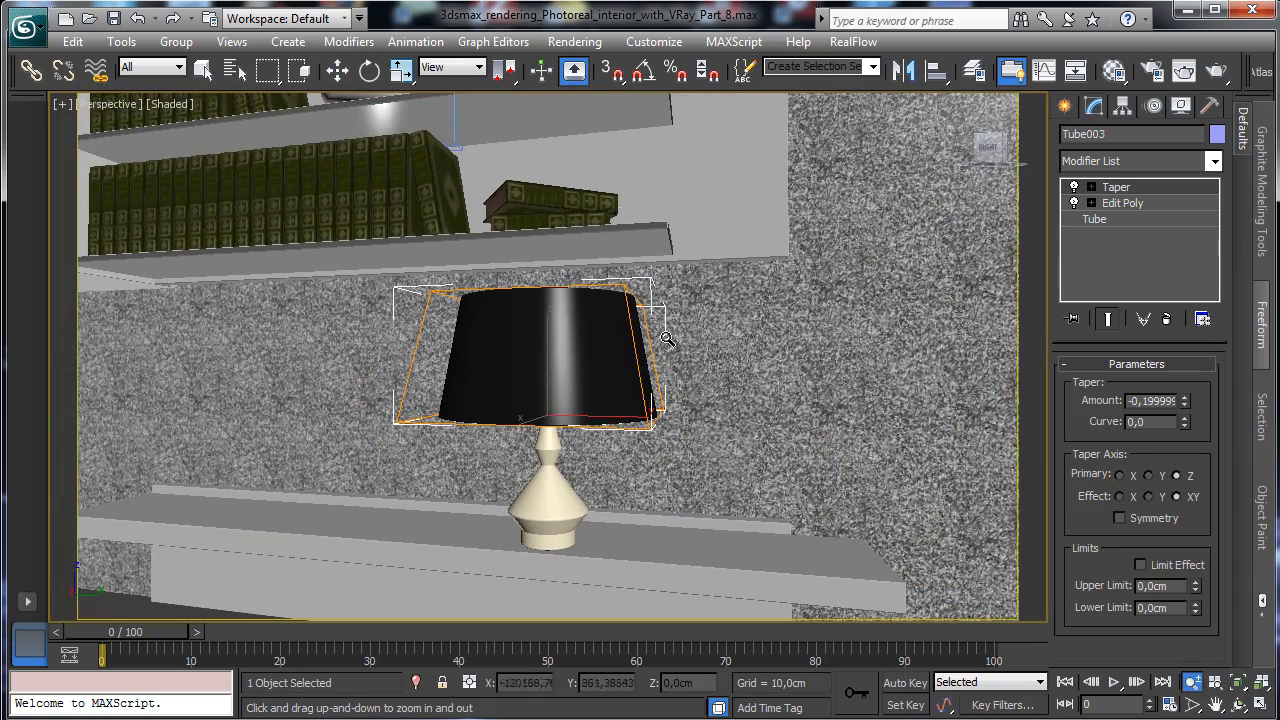
left_click(400, 69)
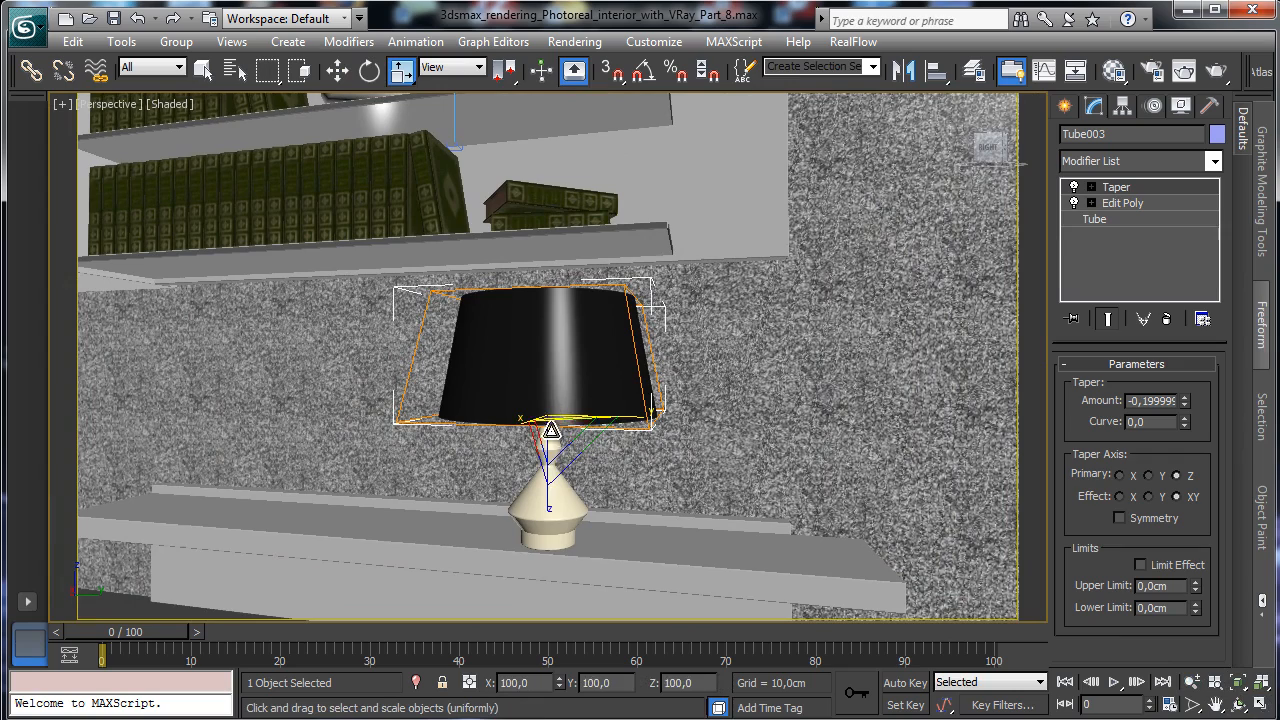
left_click_drag(549, 426, 568, 496)
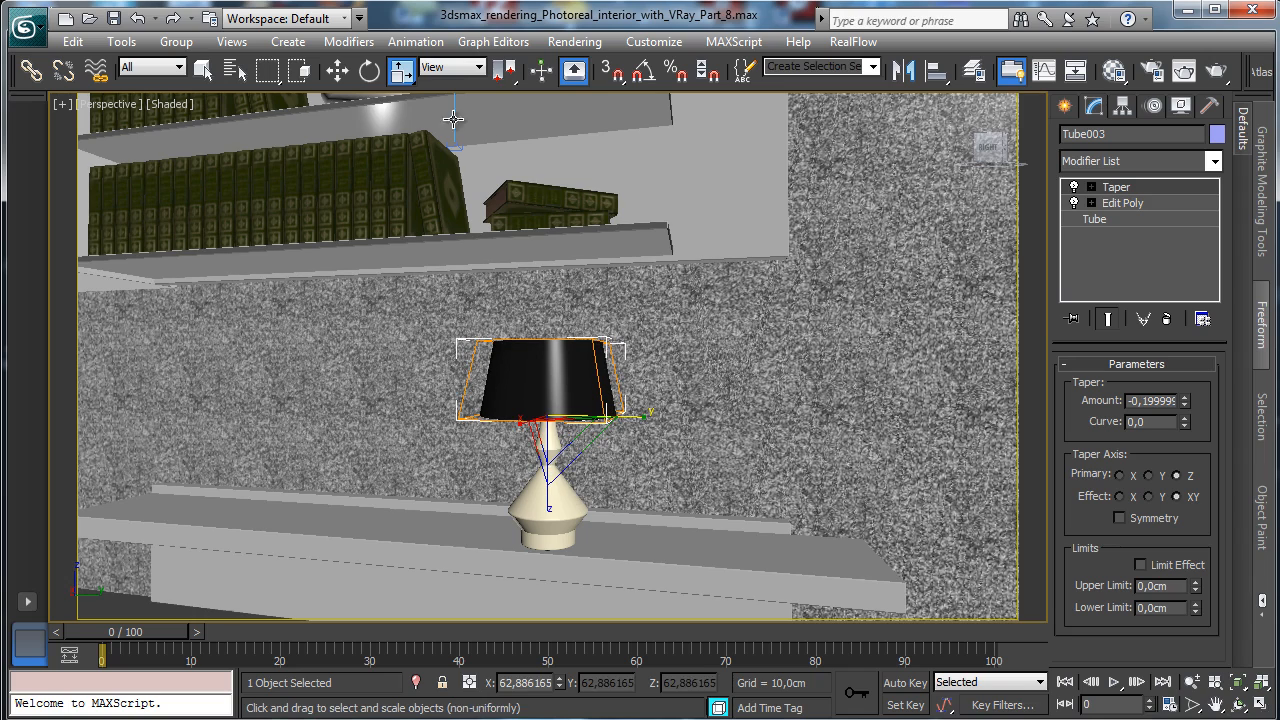
key("w")
mouse_move(541, 355)
left_mouse_down()
mouse_move(547, 300)
mouse_move(549, 333)
left_mouse_up()
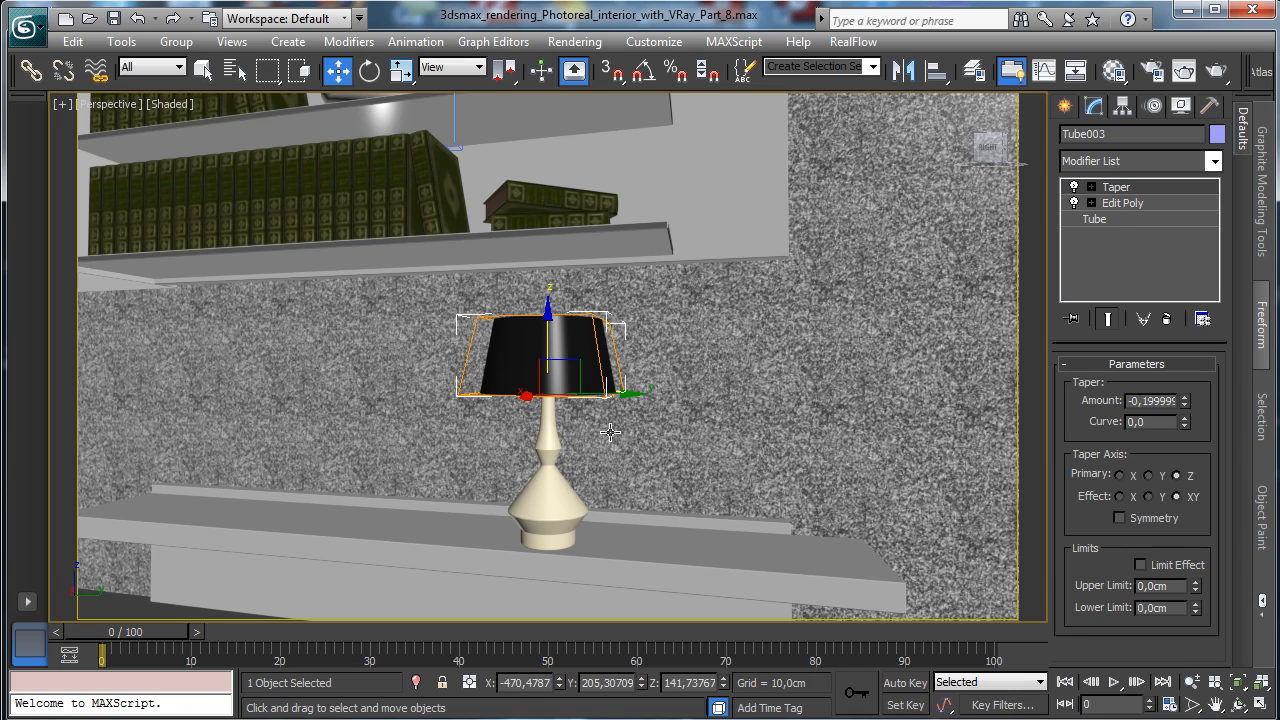
Link the lampshade to the vase as its parent and move the vase back toward the wall to about X -479.5 cm.
left_click(31, 70)
left_click_drag(640, 363, 563, 523)
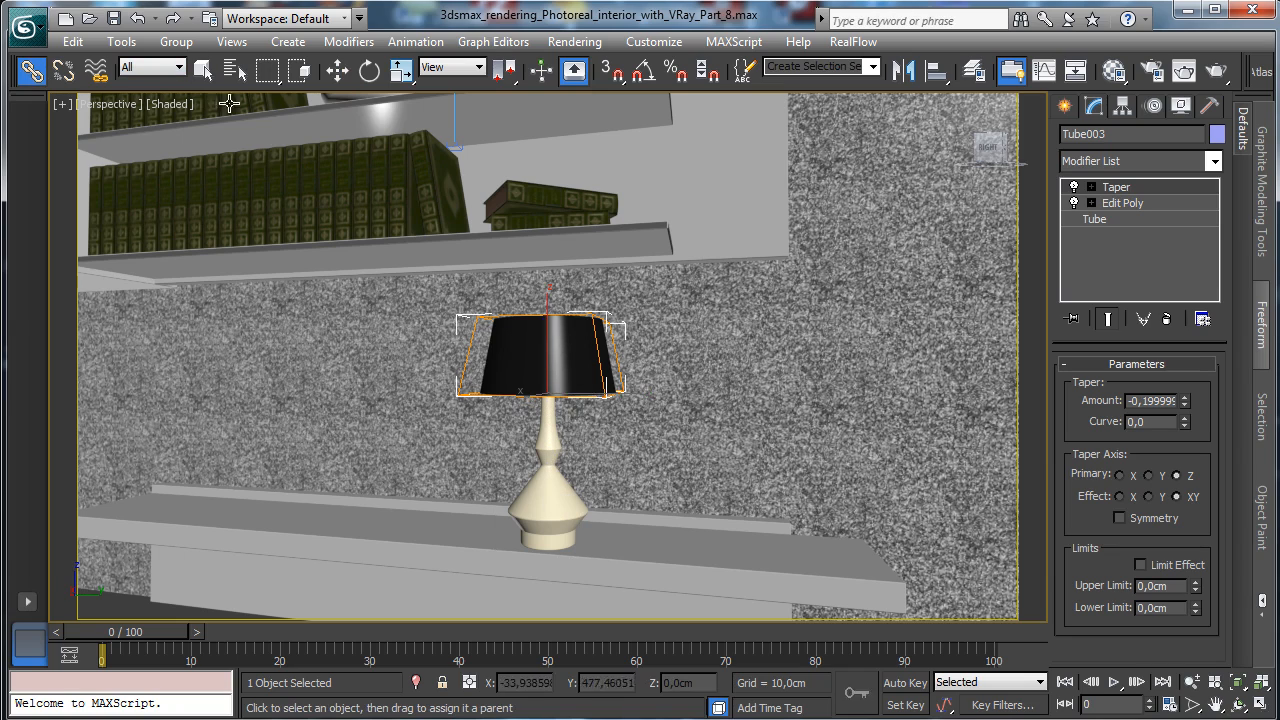
key("q")
left_click(588, 483)
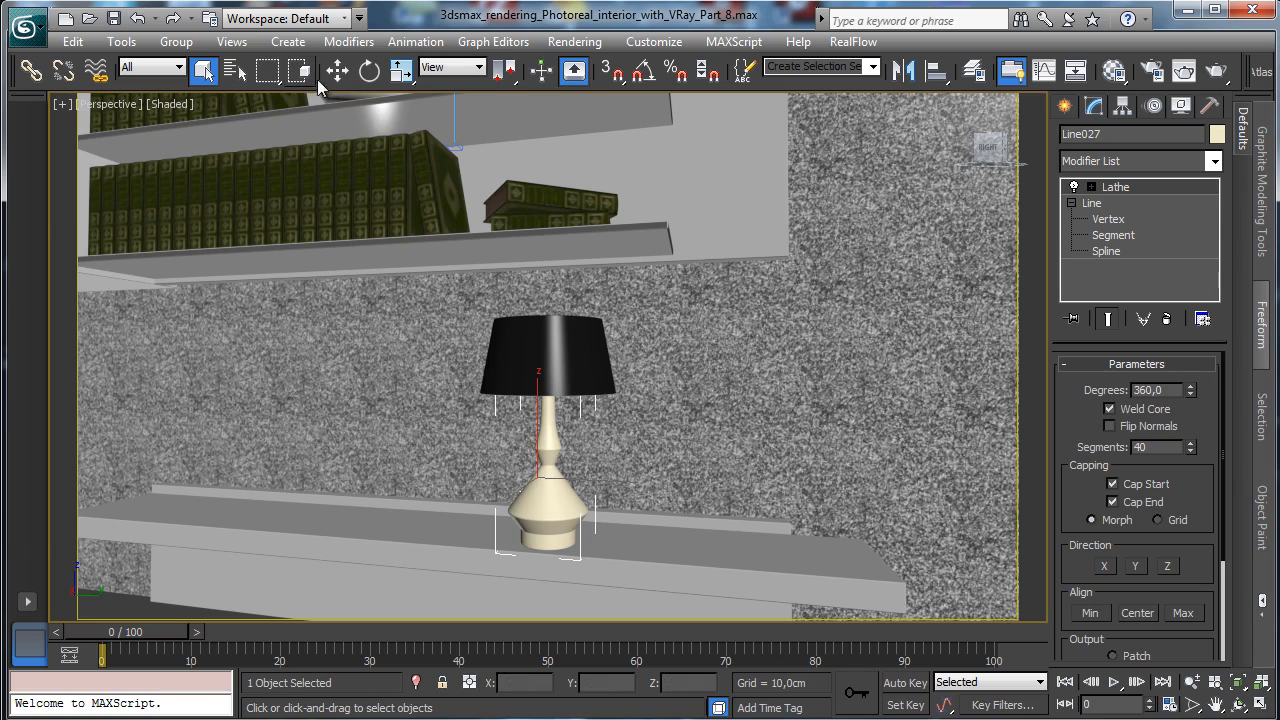
key("w")
left_click_drag(521, 487, 530, 480)
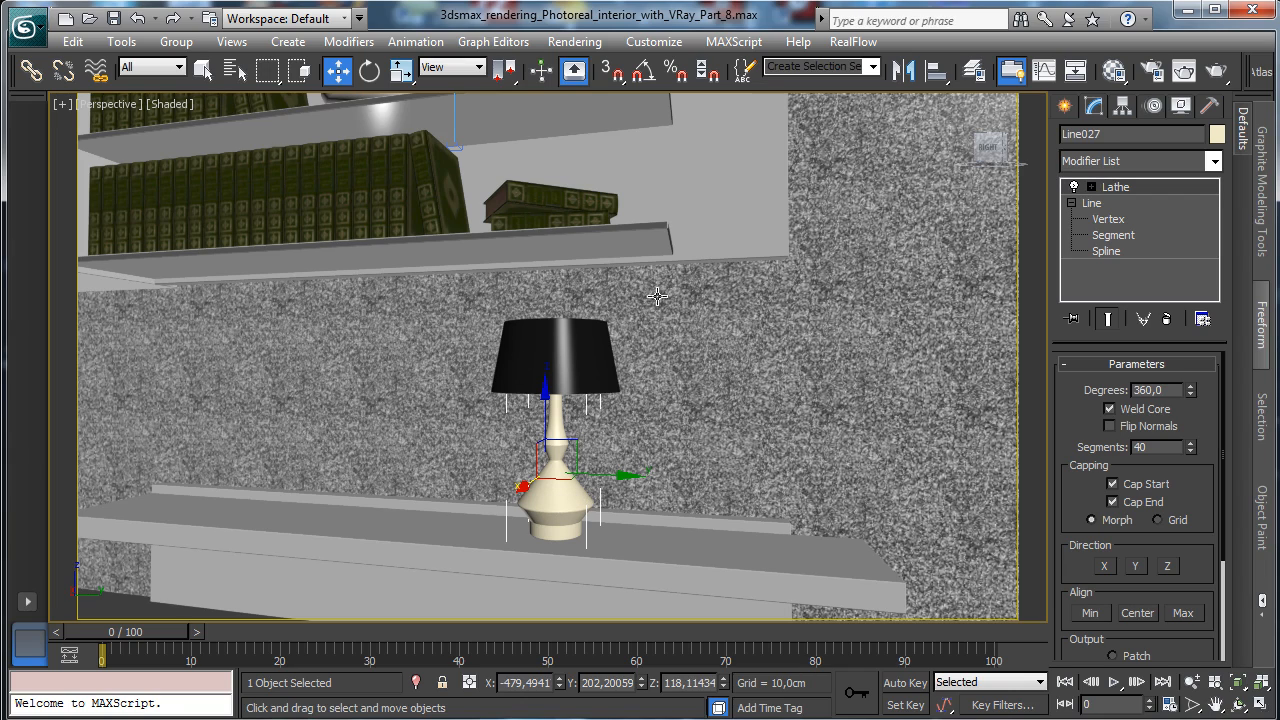
Assign the White vase material to the lathed lamp base and close the material editor.
left_click(1114, 70)
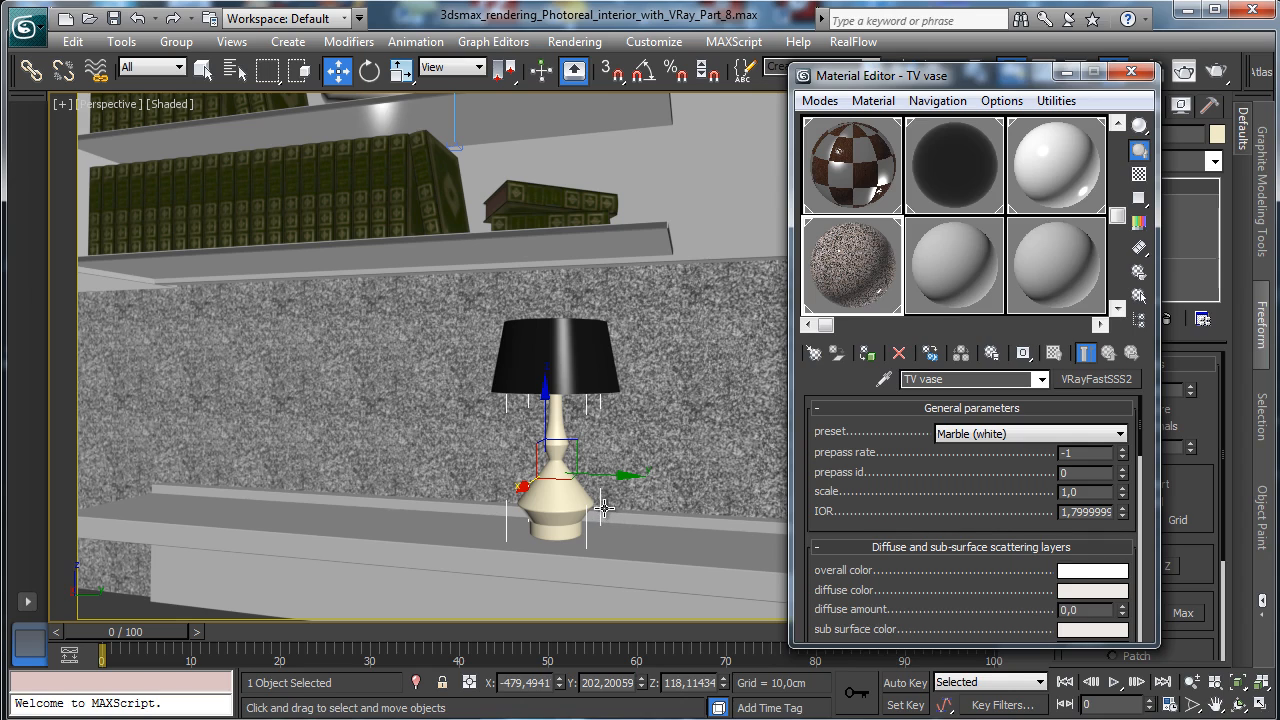
left_click(1056, 165)
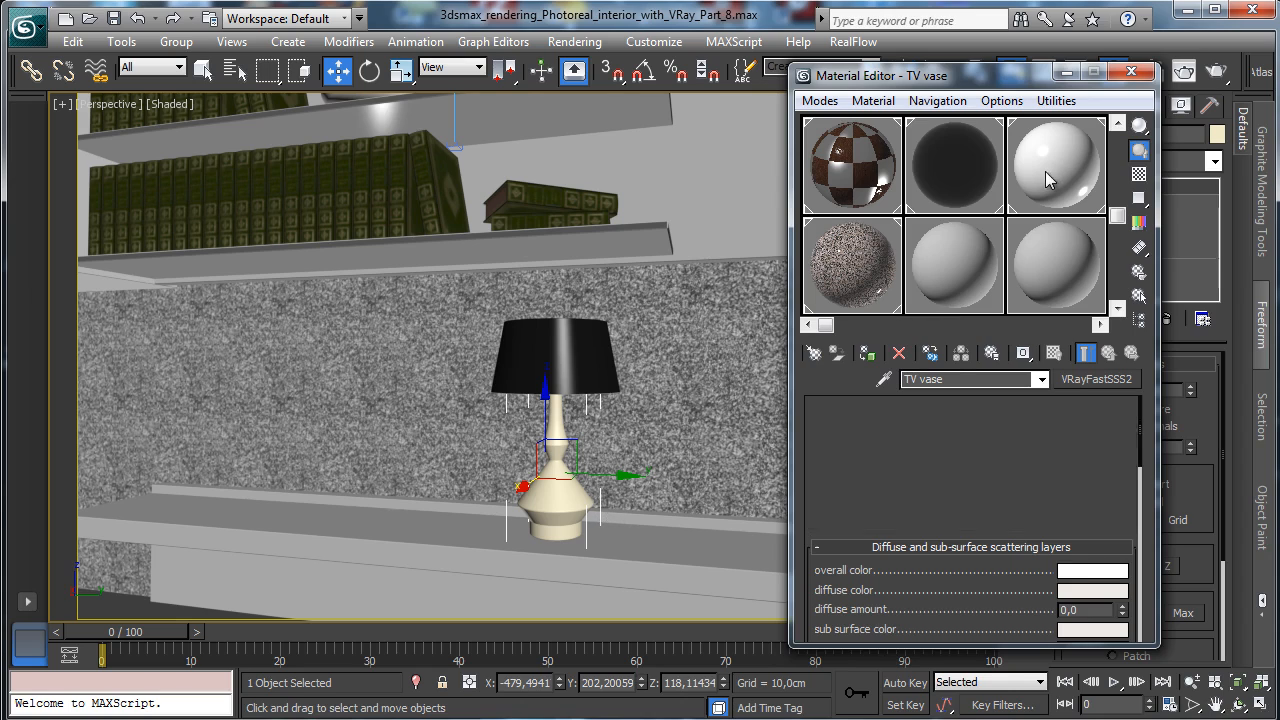
left_click(867, 352)
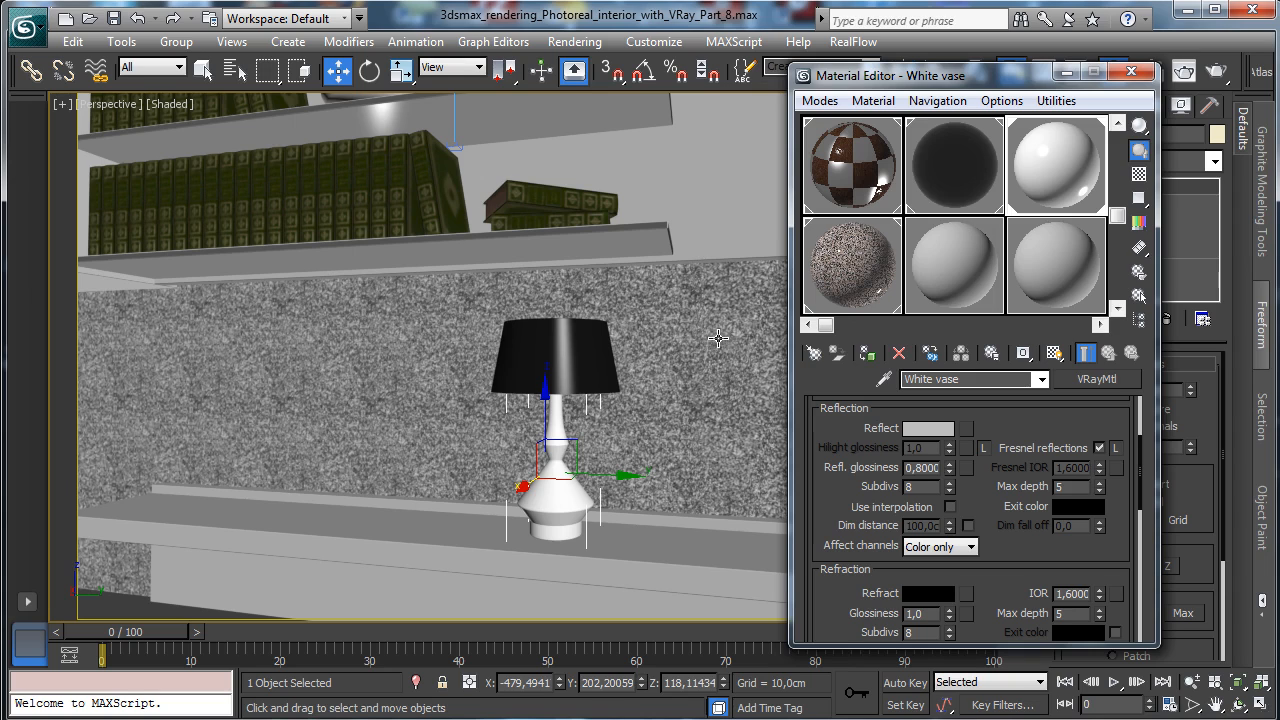
left_click(1131, 72)
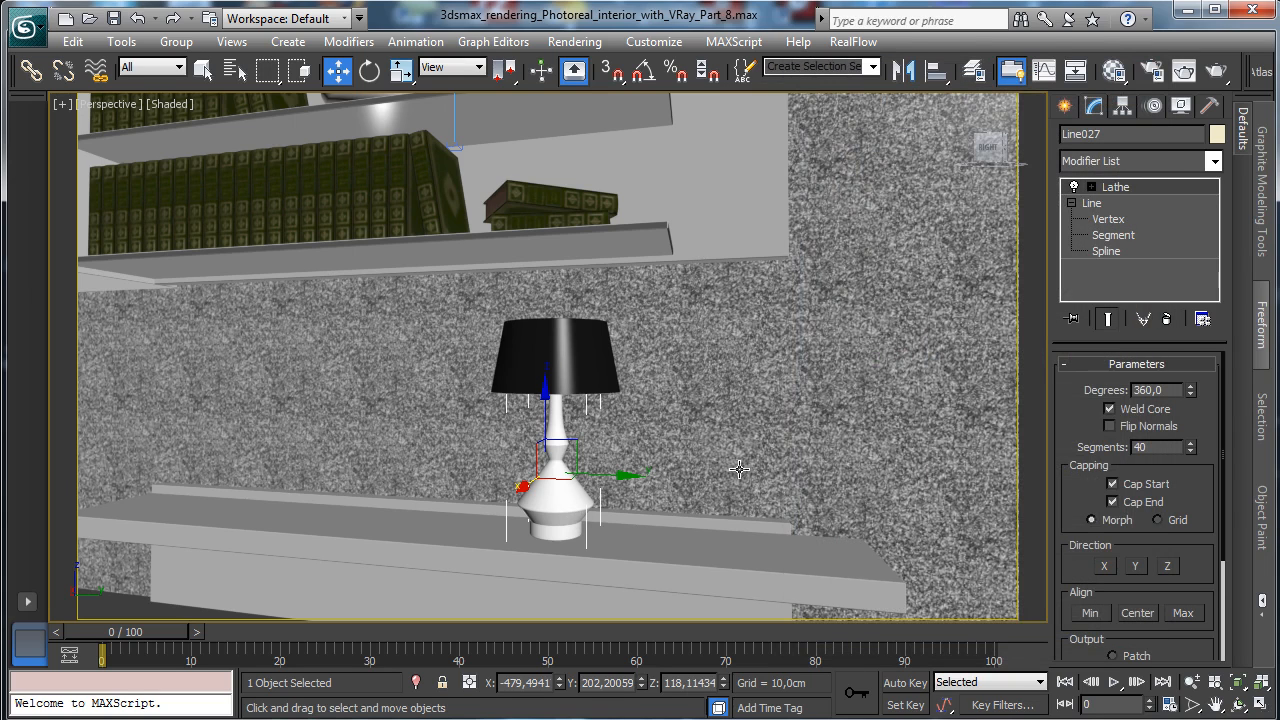
Isolate the lamp base together with the shelf board and the panel behind it.
left_click(617, 541)
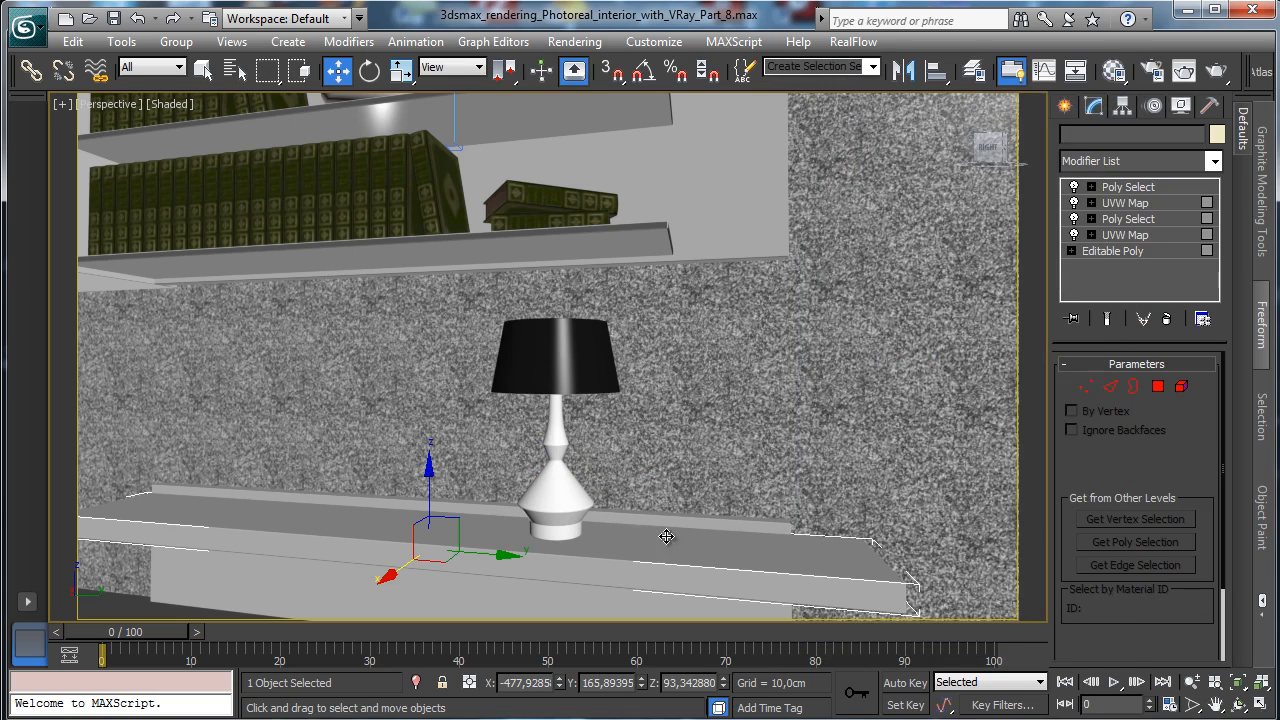
left_click(554, 501, "ctrl")
left_click(704, 522, "ctrl")
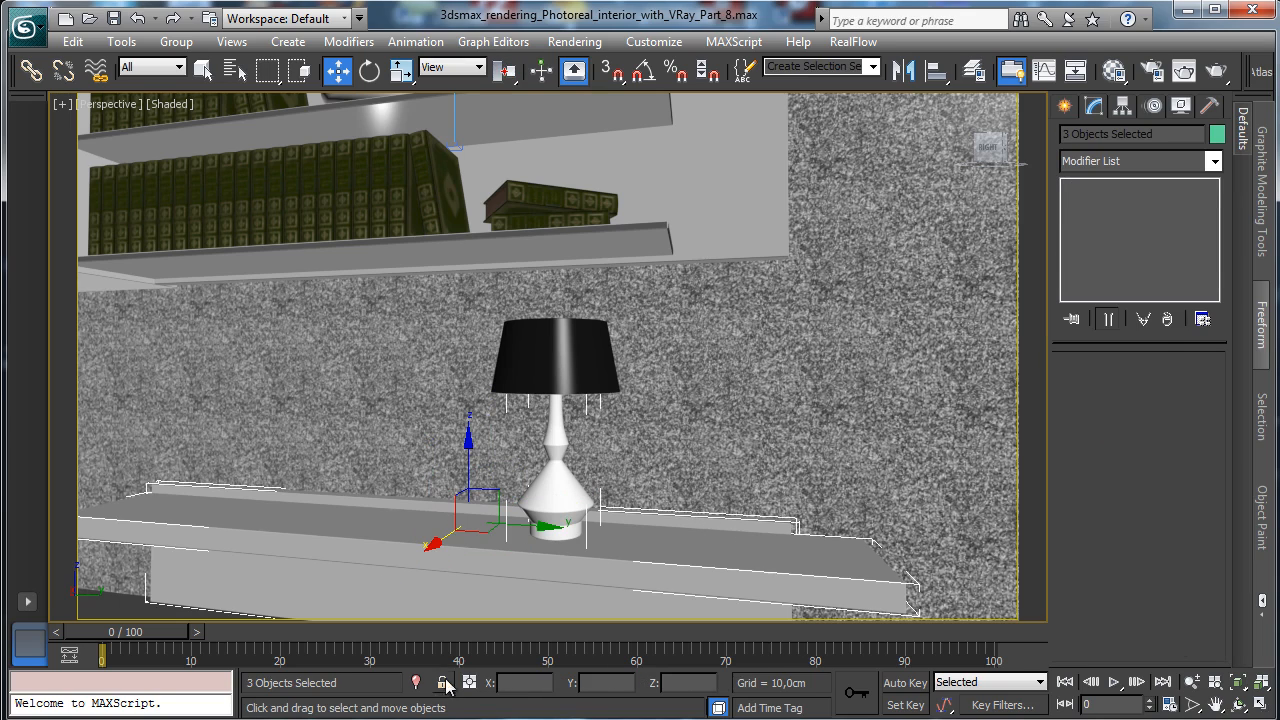
left_click(416, 682)
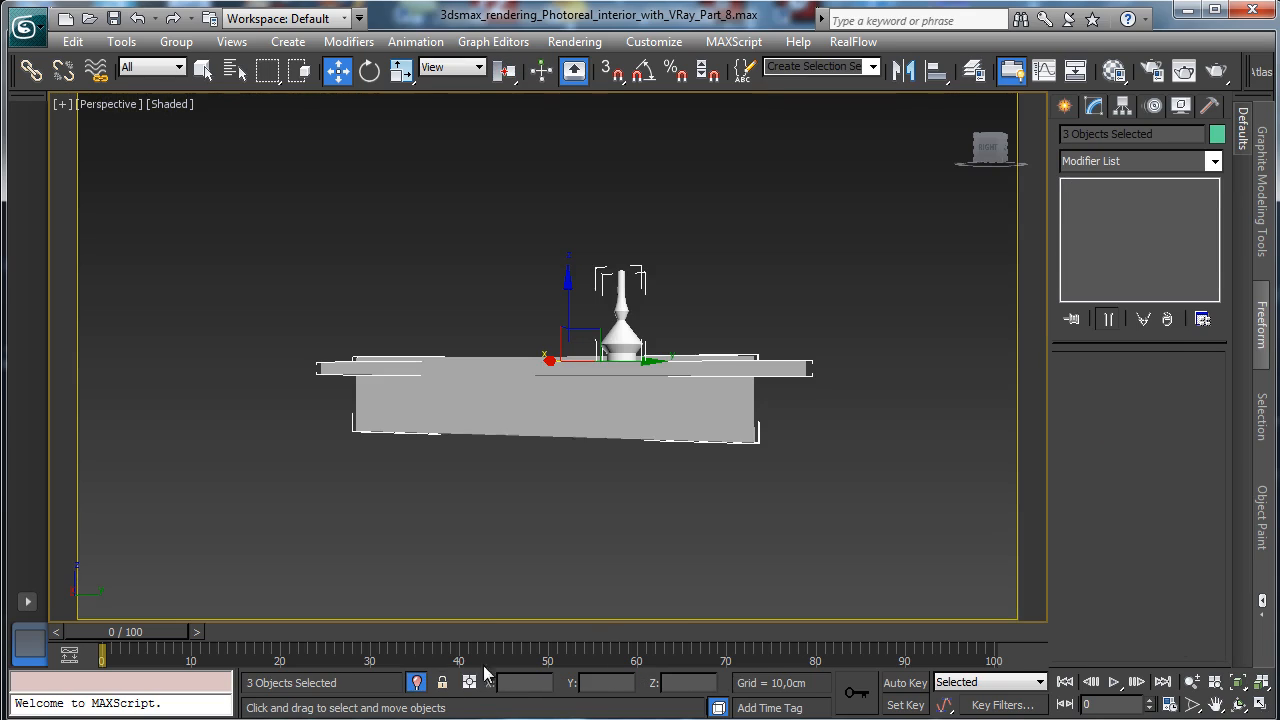
In the Top view, draw a curved open Line from the lamp base along the shelf's wall side and around the back panel's end.
left_click(1264, 704)
left_click(1192, 703)
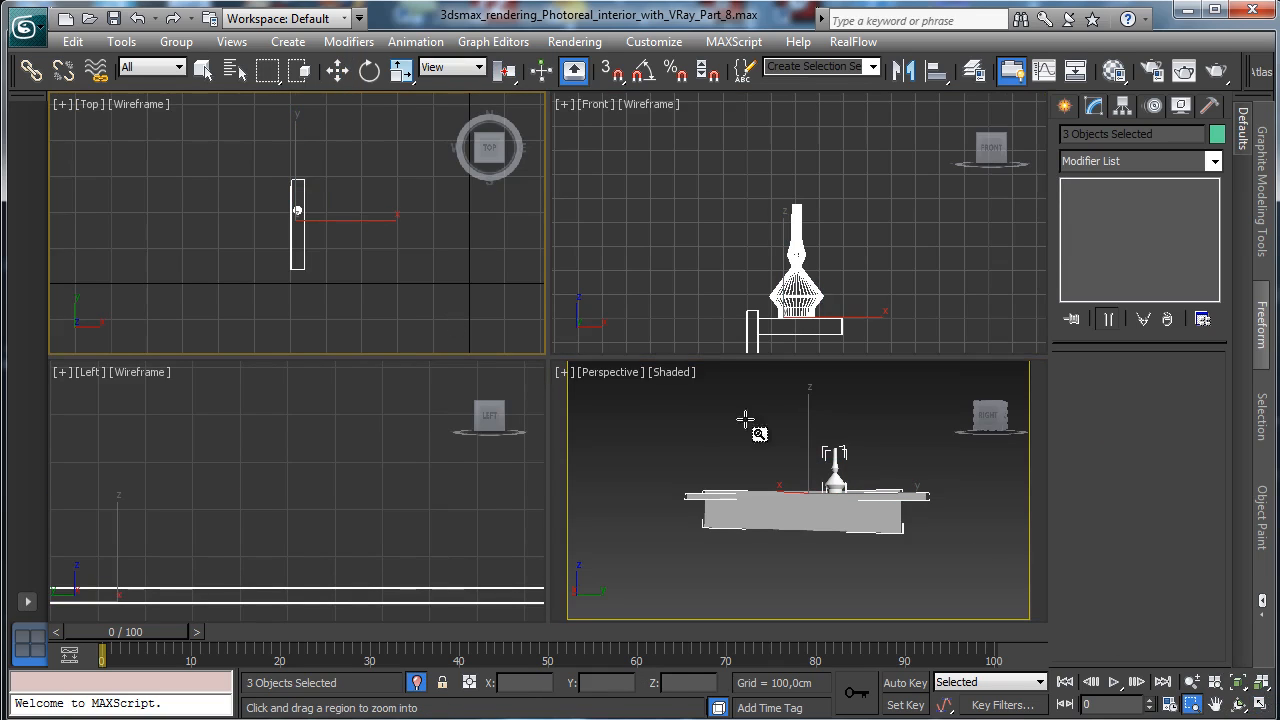
left_click_drag(256, 161, 325, 233)
left_click_drag(258, 140, 352, 302)
left_click(1261, 705)
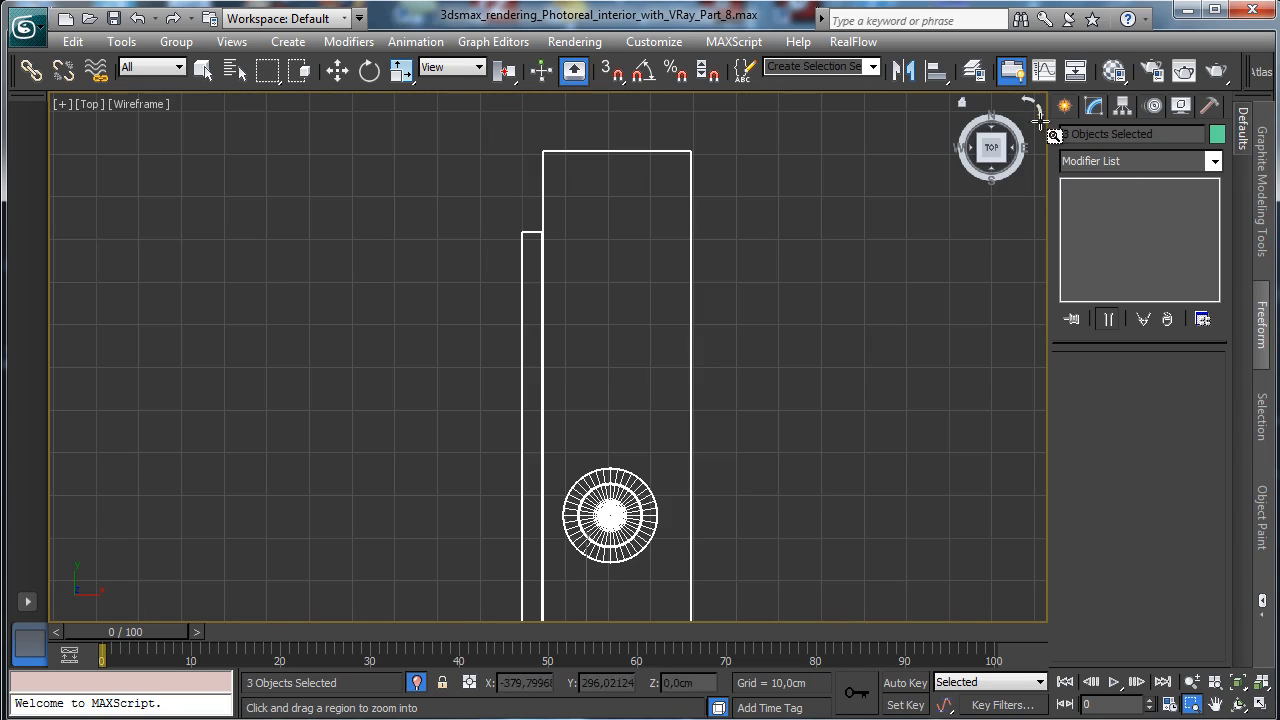
left_click(1064, 106)
left_click(1095, 138)
left_click(1100, 252)
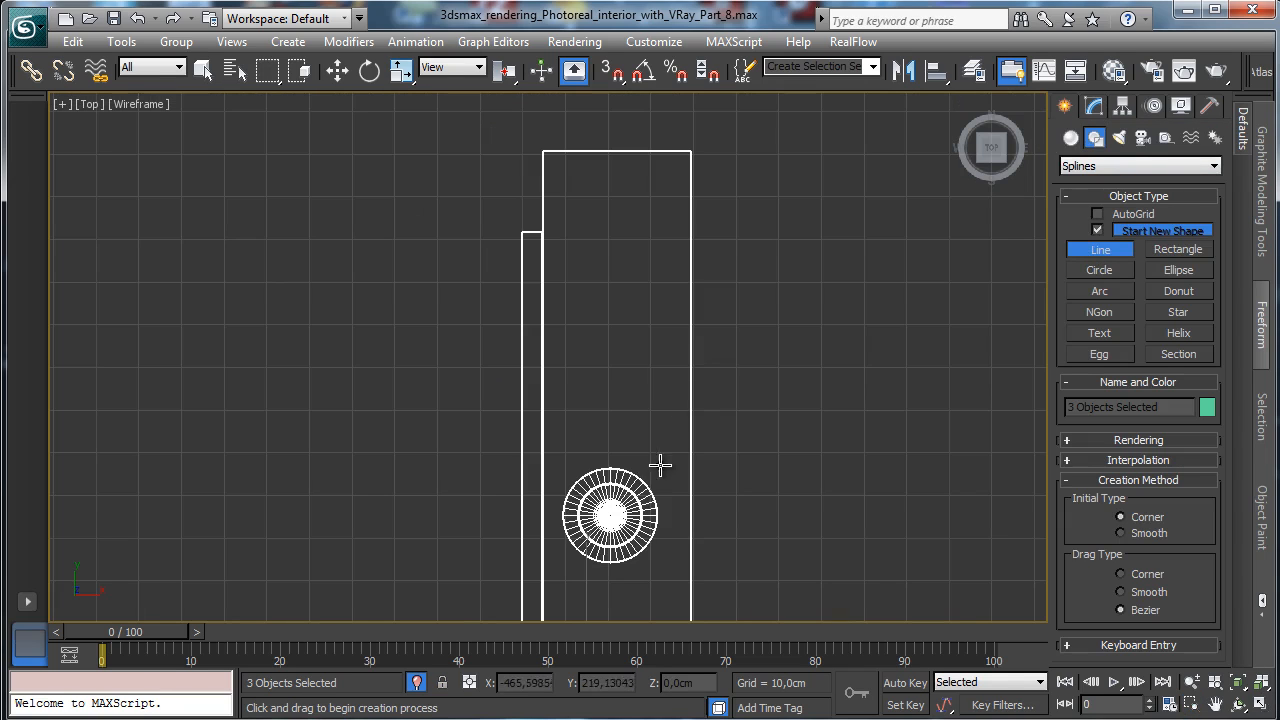
left_click(565, 508)
left_click_drag(548, 495, 558, 470)
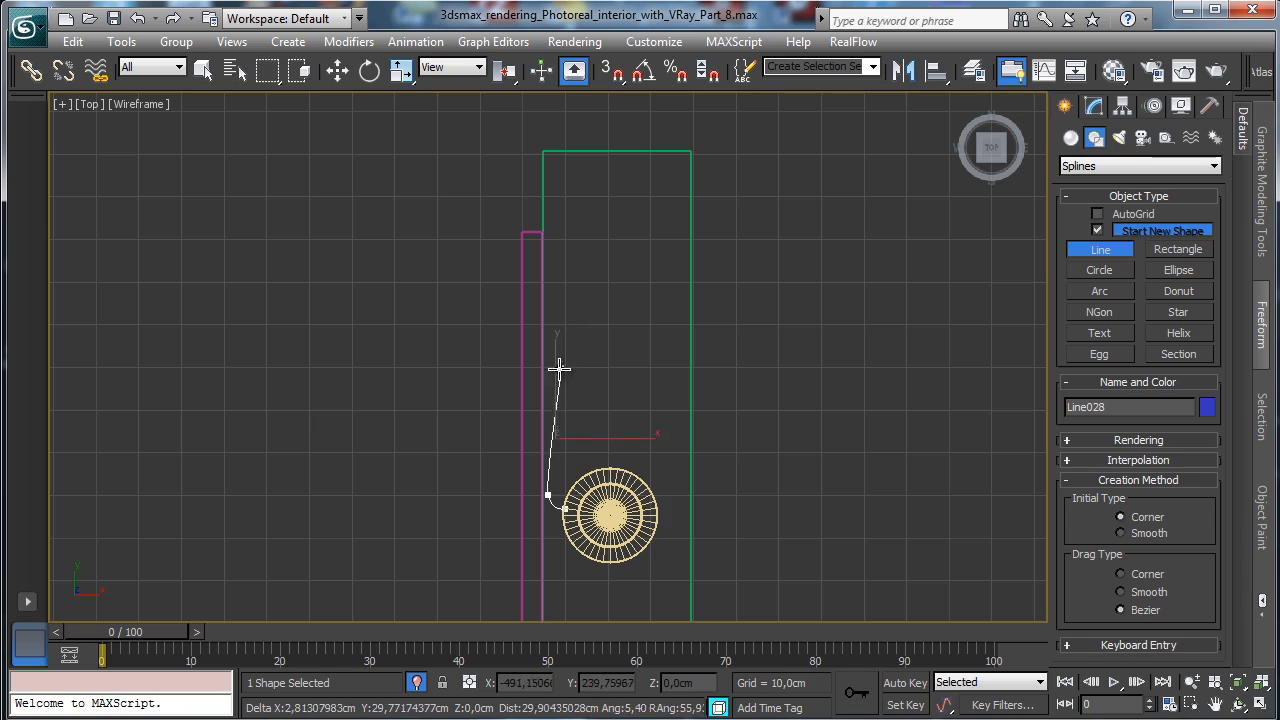
left_click(560, 426)
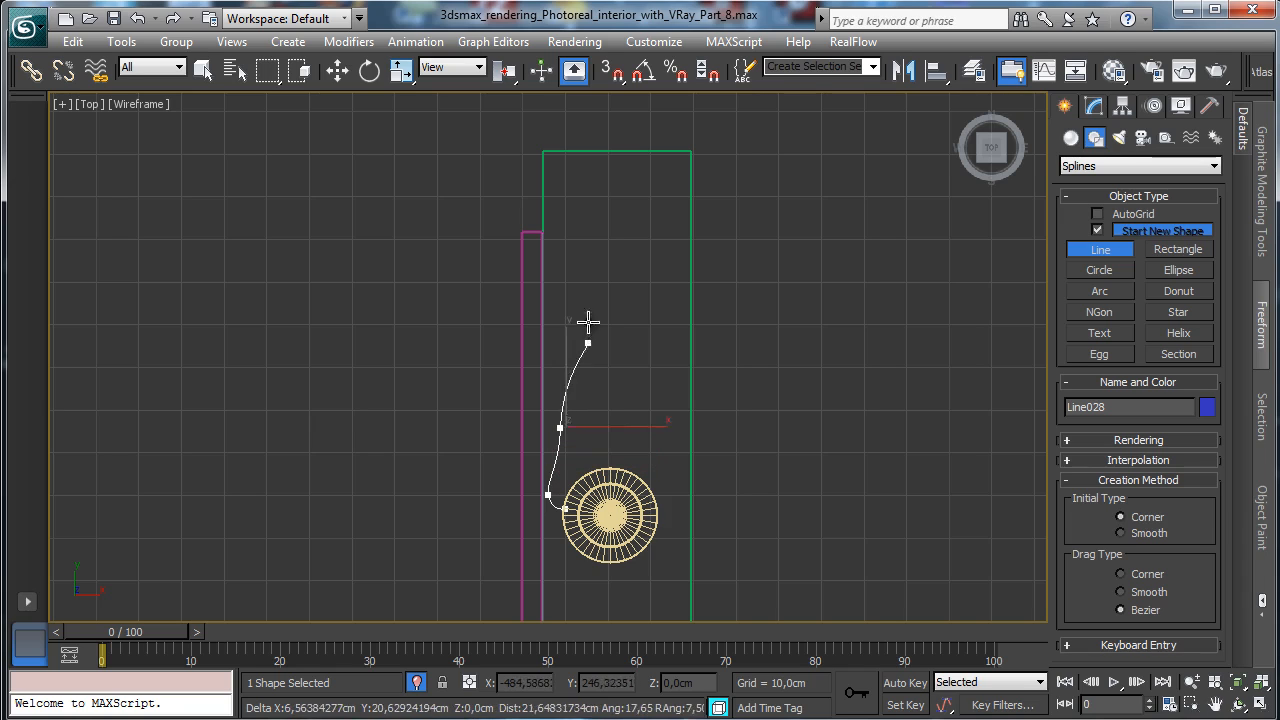
left_click_drag(554, 285, 503, 257)
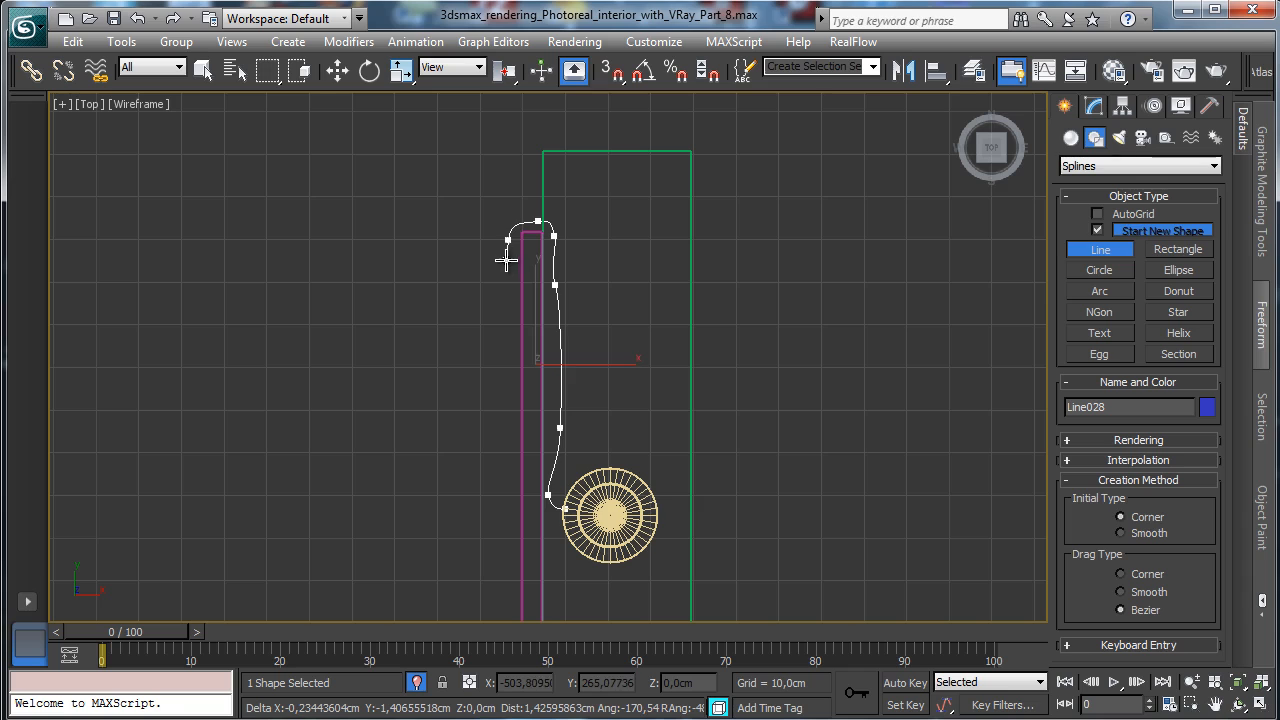
right_click(524, 289)
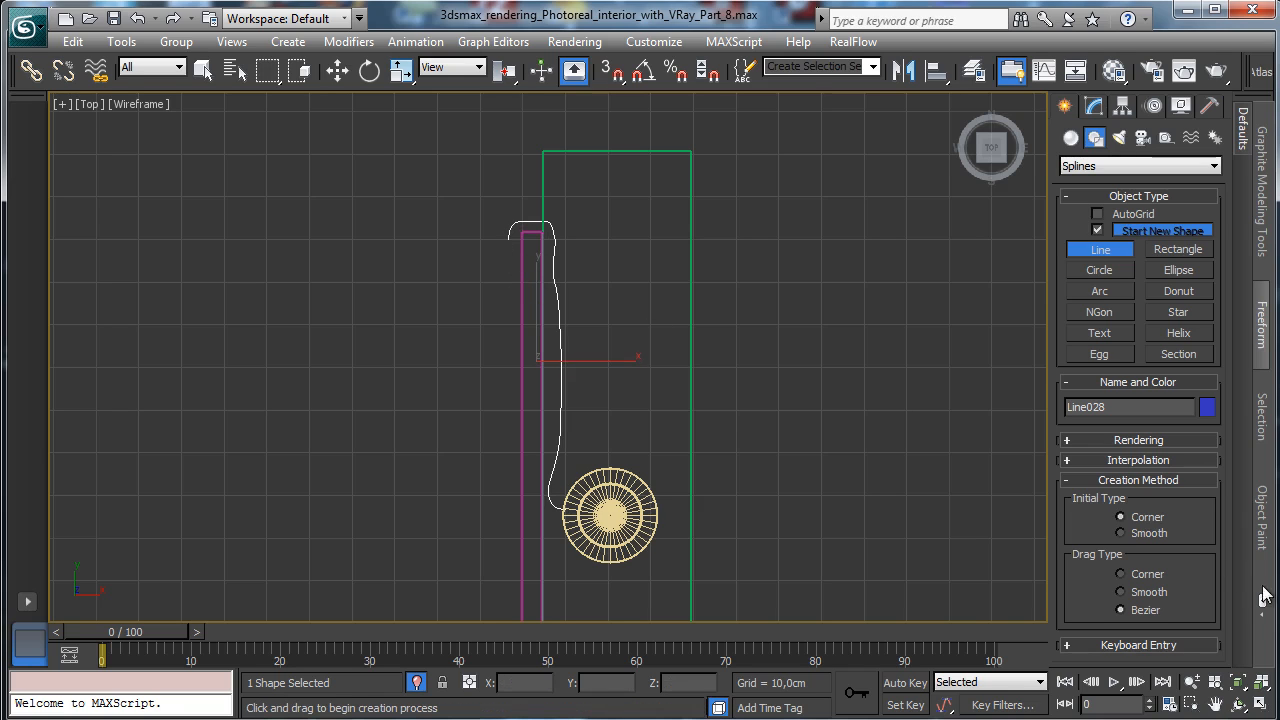
Raise the cable line from the floor to the shelf surface at about Z 102.3 cm.
left_click(1260, 706)
right_click(851, 477)
left_click(337, 70)
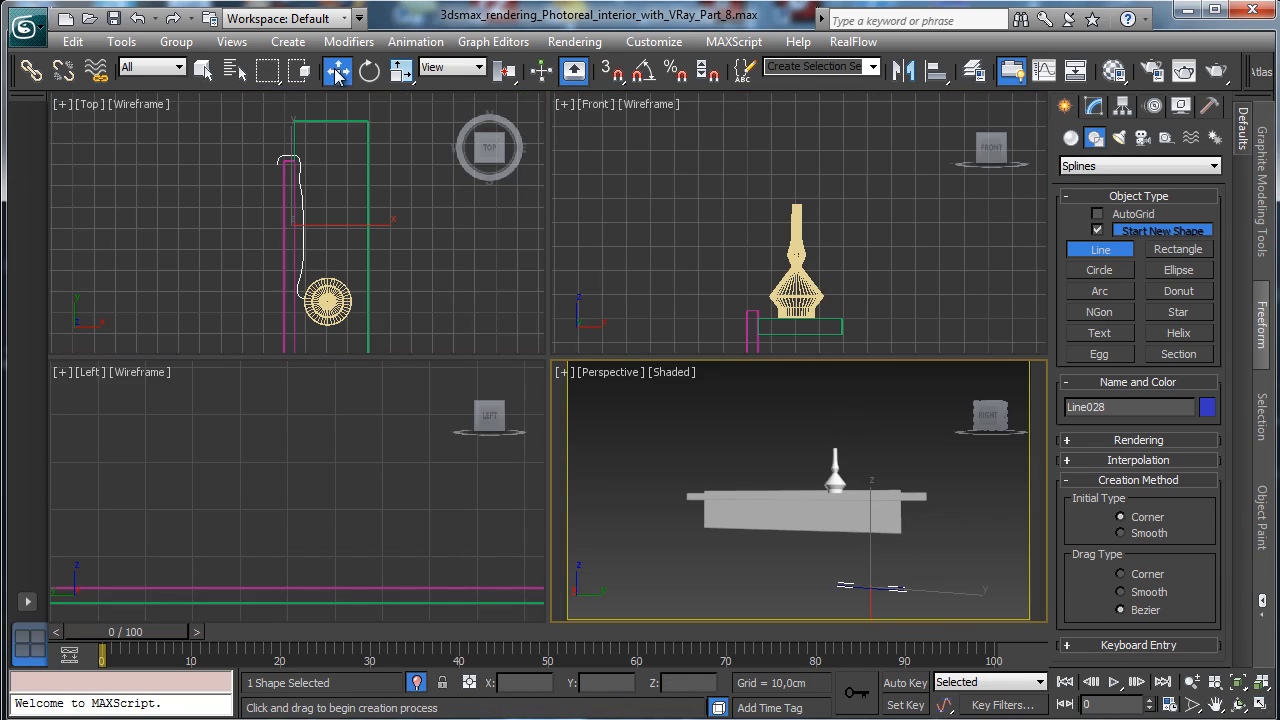
left_click_drag(873, 540, 880, 444)
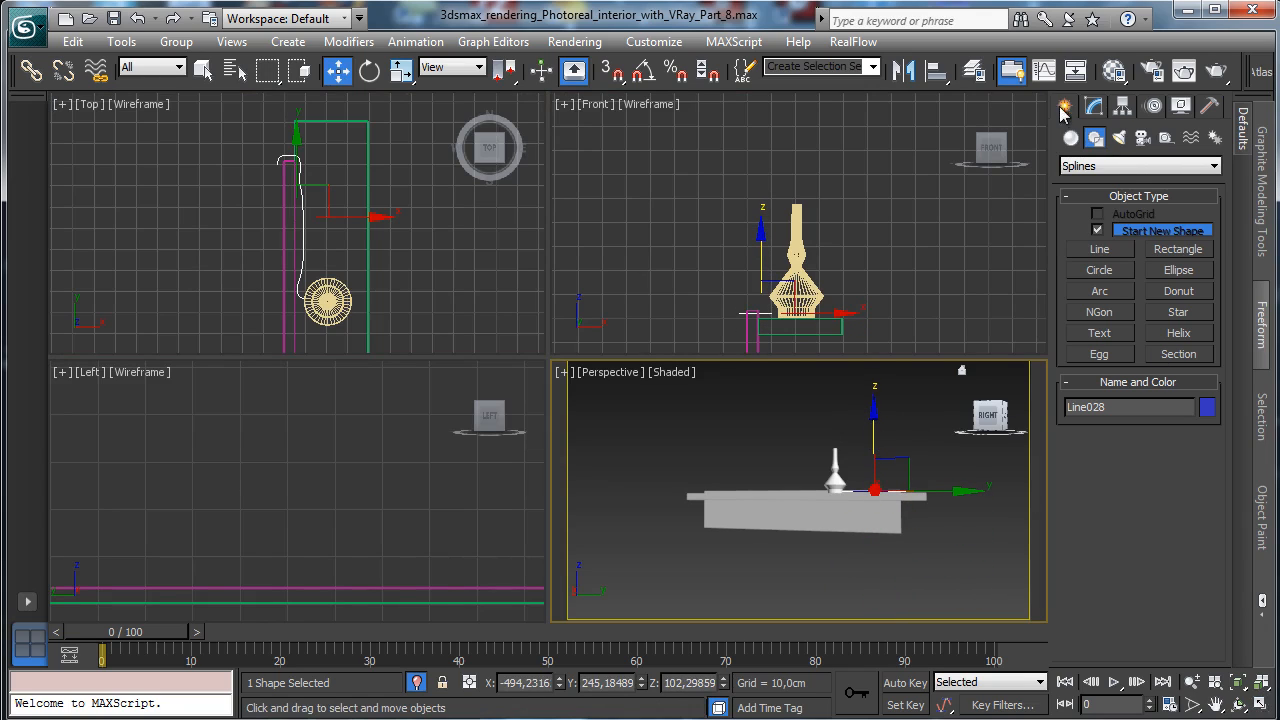
Make the cable line renderable and shown as radial geometry in the viewport, with 1.0 cm thickness and 12 sides.
left_click(1095, 107)
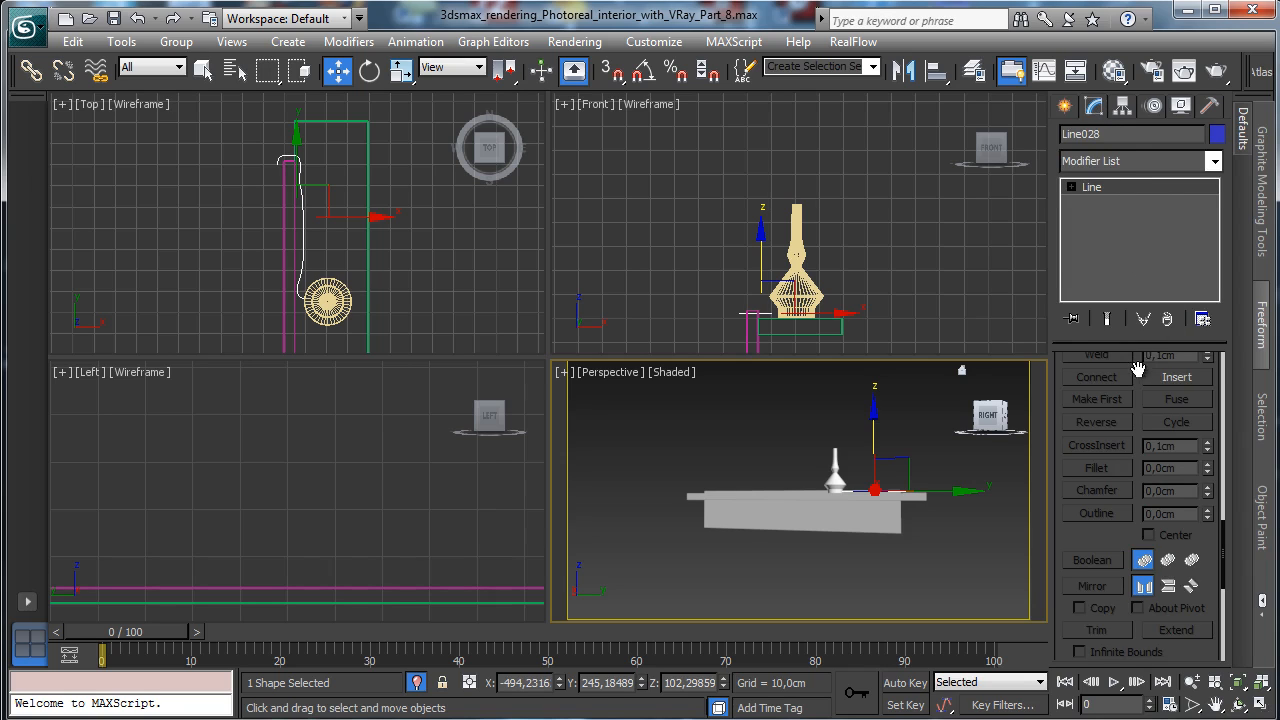
scroll(1137, 370, "up", 5)
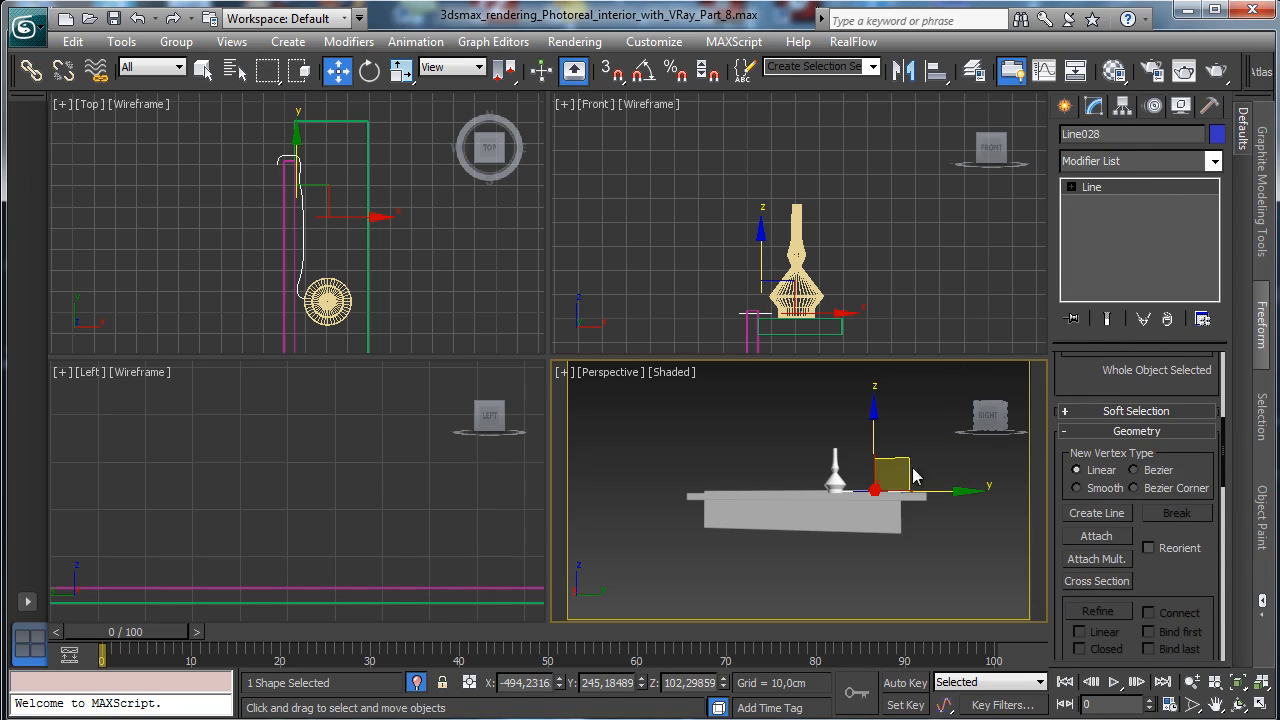
left_click(1262, 705)
left_click(1237, 682)
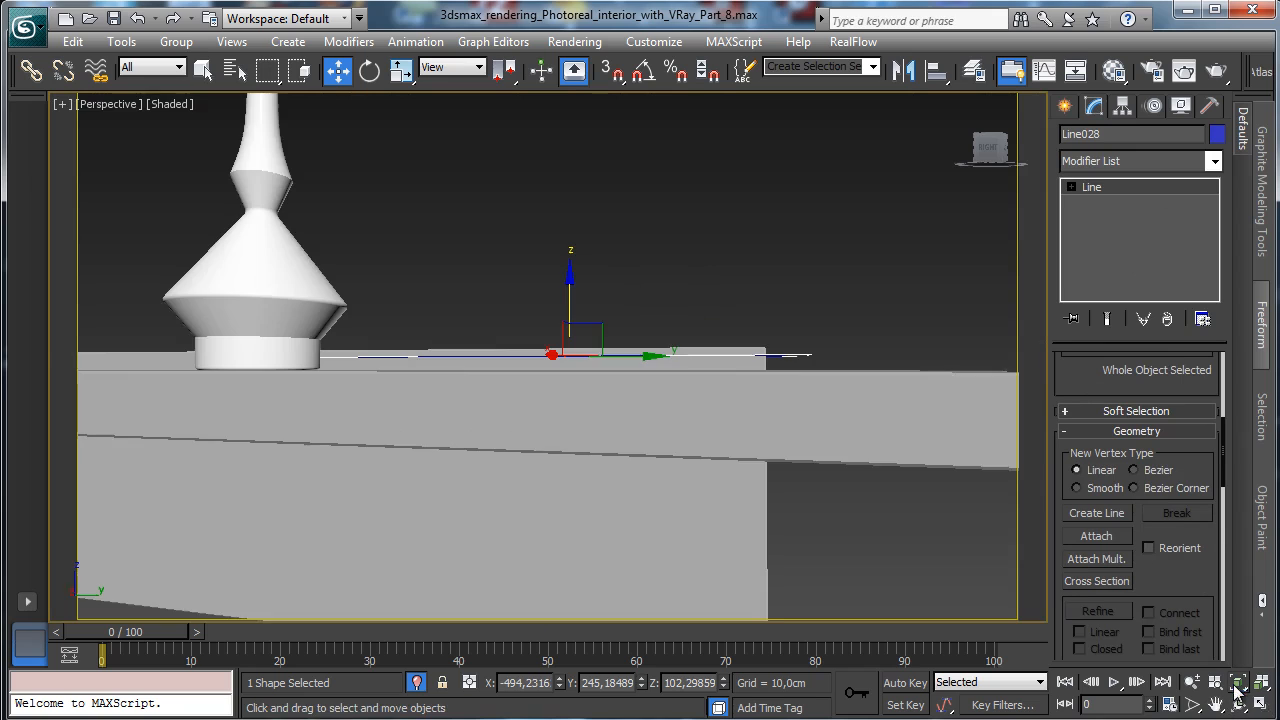
left_click(1238, 705)
left_click_drag(559, 418, 523, 451)
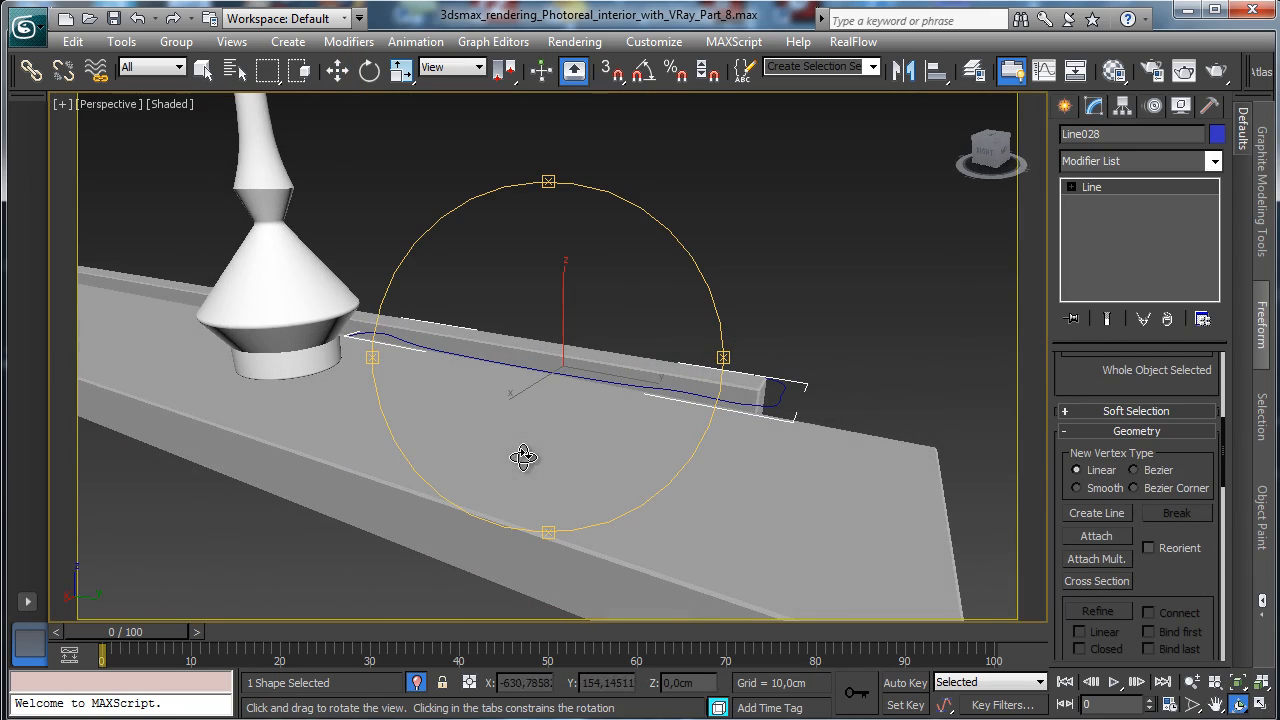
scroll(1110, 415, "up", 5)
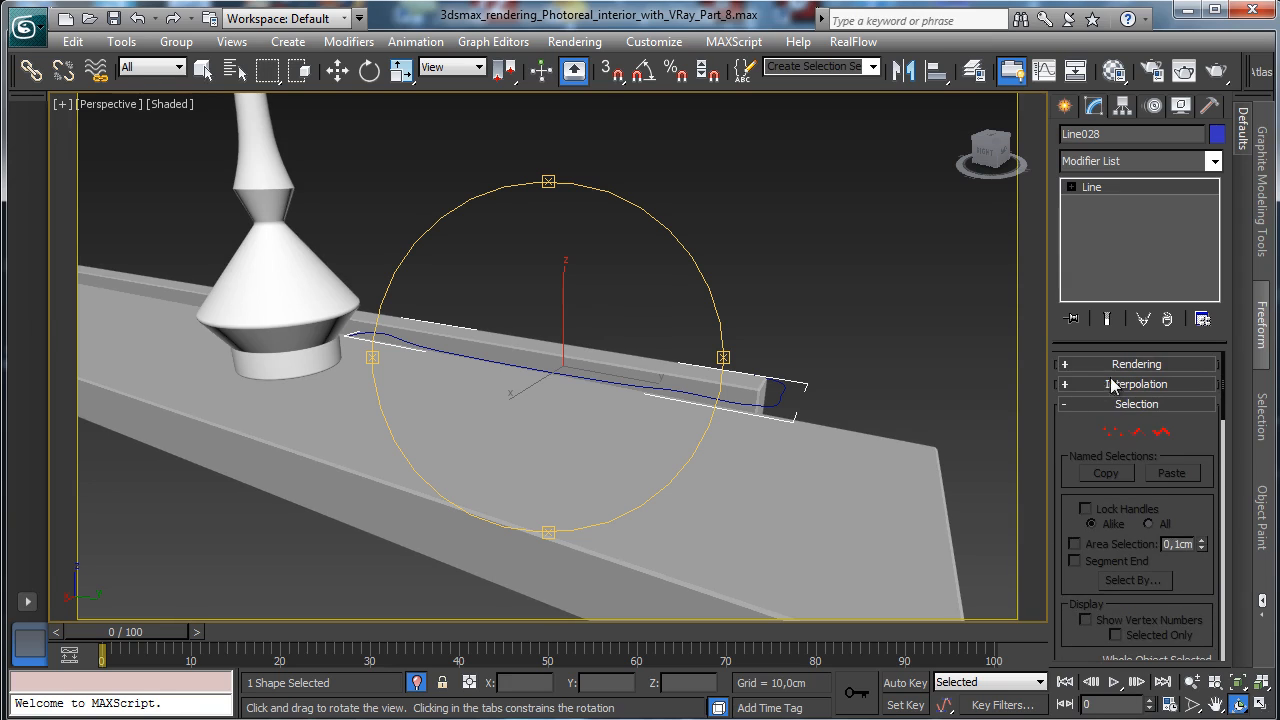
left_click(1132, 364)
left_click(1097, 380)
left_click(1100, 394)
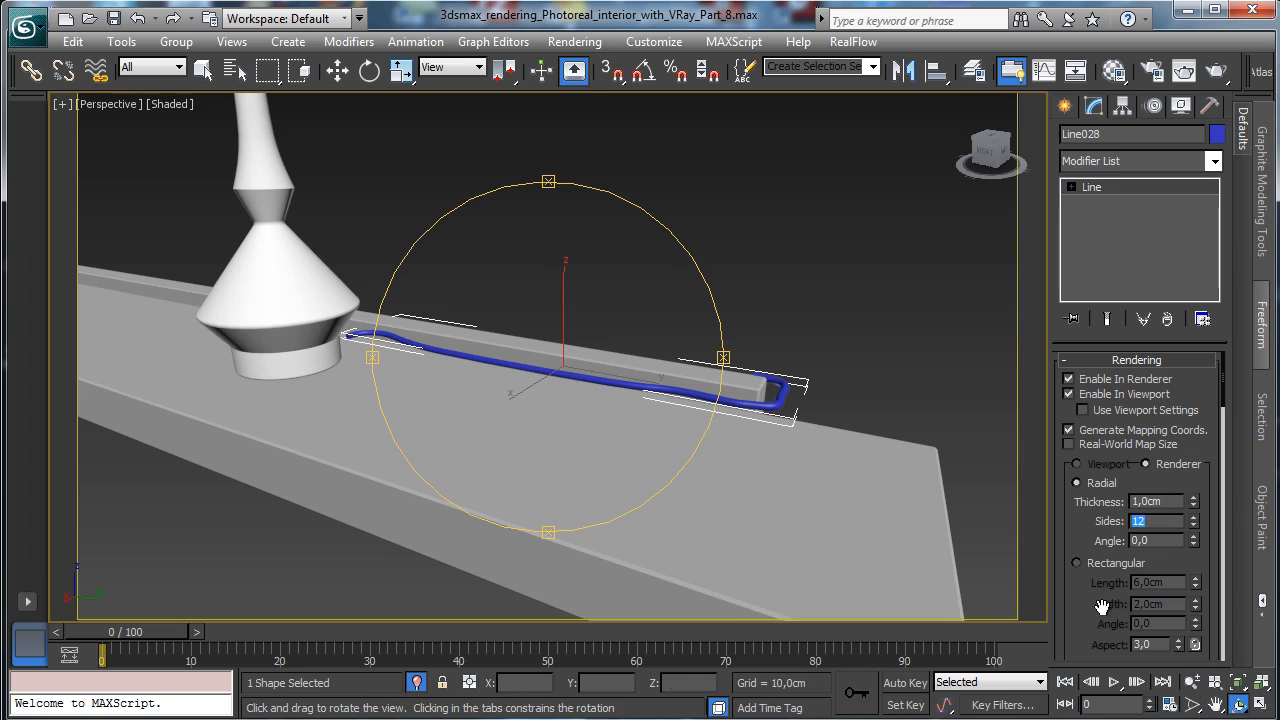
Lower the cable about 1.5 cm so that it rests on the shelf.
left_click(337, 69)
left_click_drag(565, 292, 572, 305)
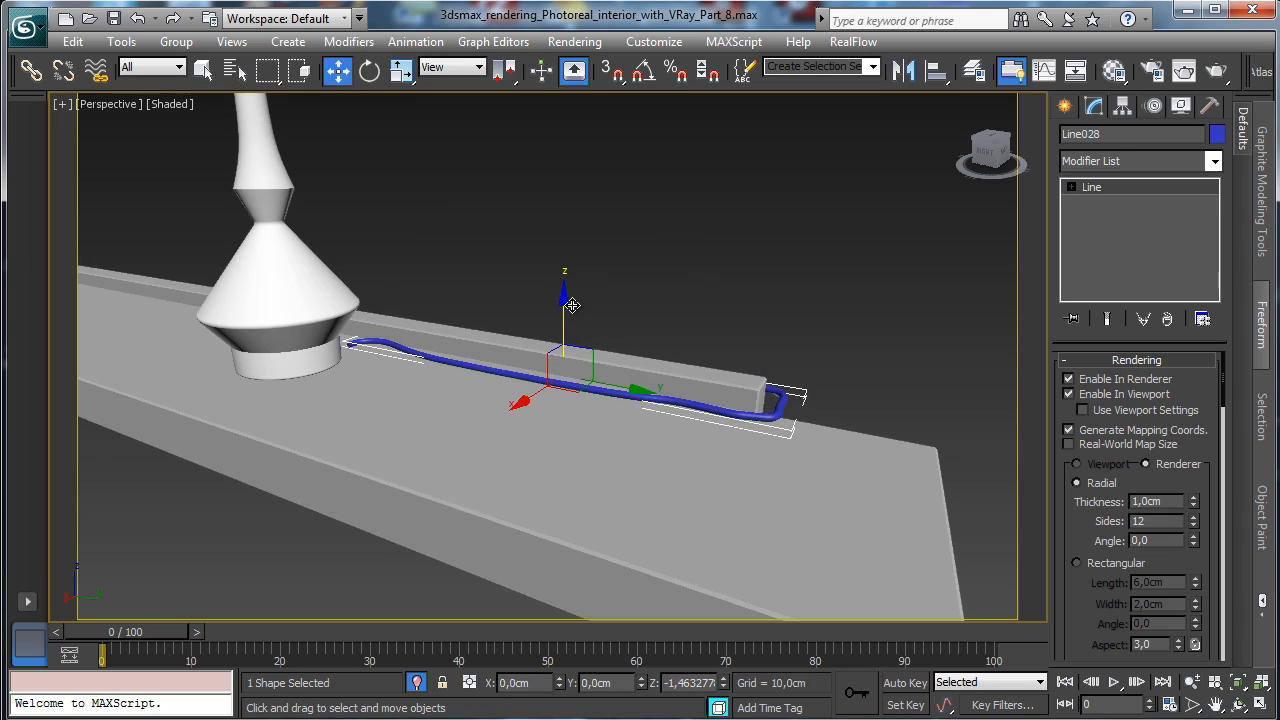
left_click_drag(572, 305, 572, 305)
At Vertex level, move the cable's end vertex forward into the foot of the lamp base.
left_click(1071, 187)
left_click(1108, 203)
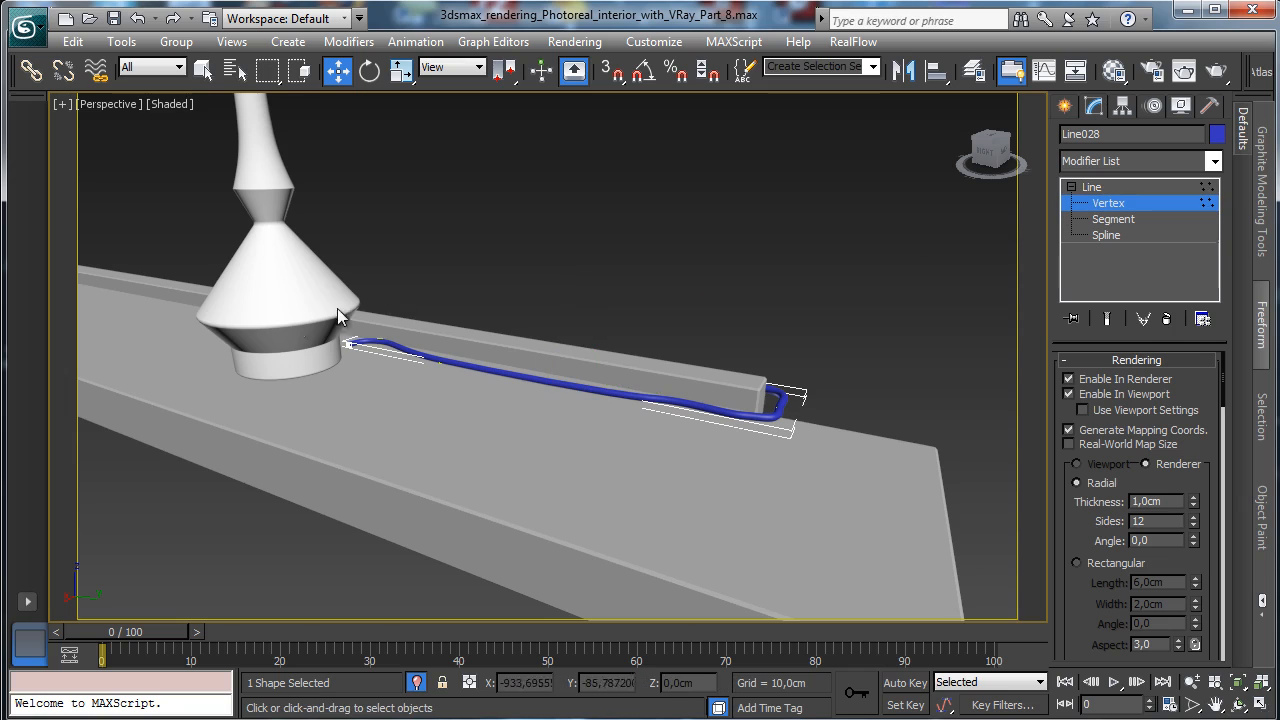
left_click(352, 348)
left_click_drag(304, 368, 285, 374)
Pull the cable's middle vertices away from the wall so it runs across the shelf in an irregular wavy curve.
left_click(382, 343)
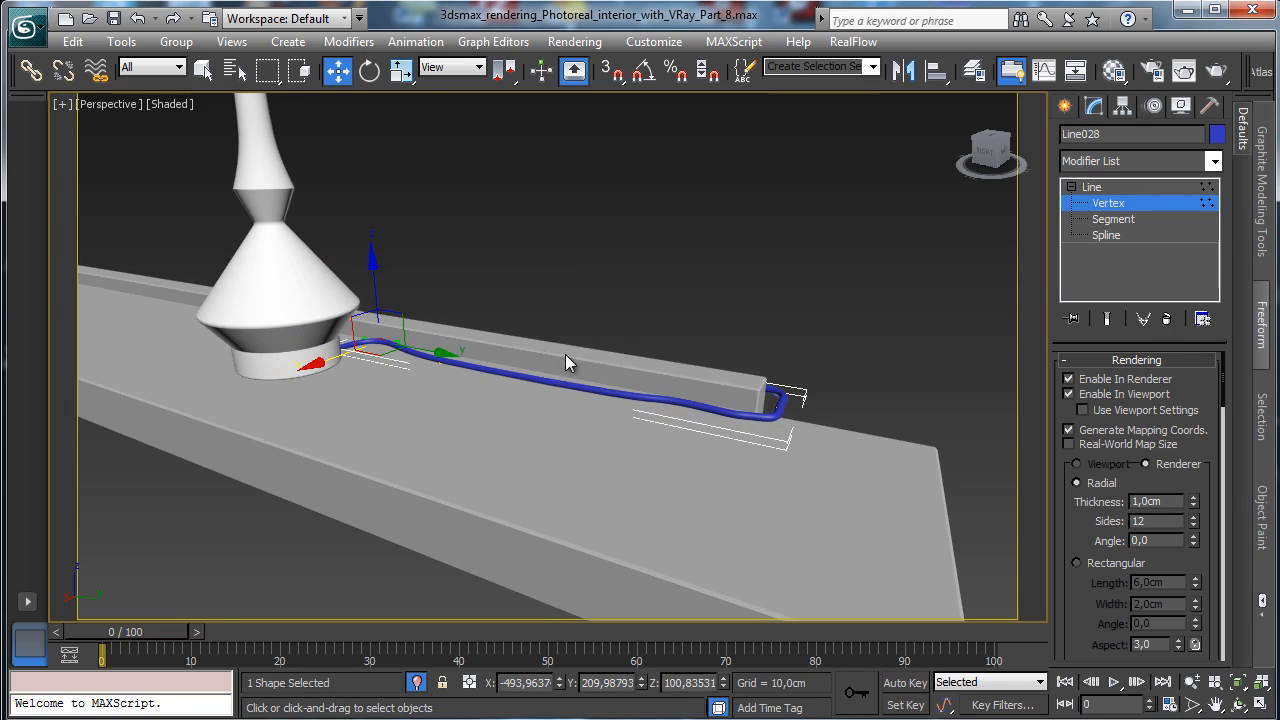
left_click(581, 413)
left_click(655, 399)
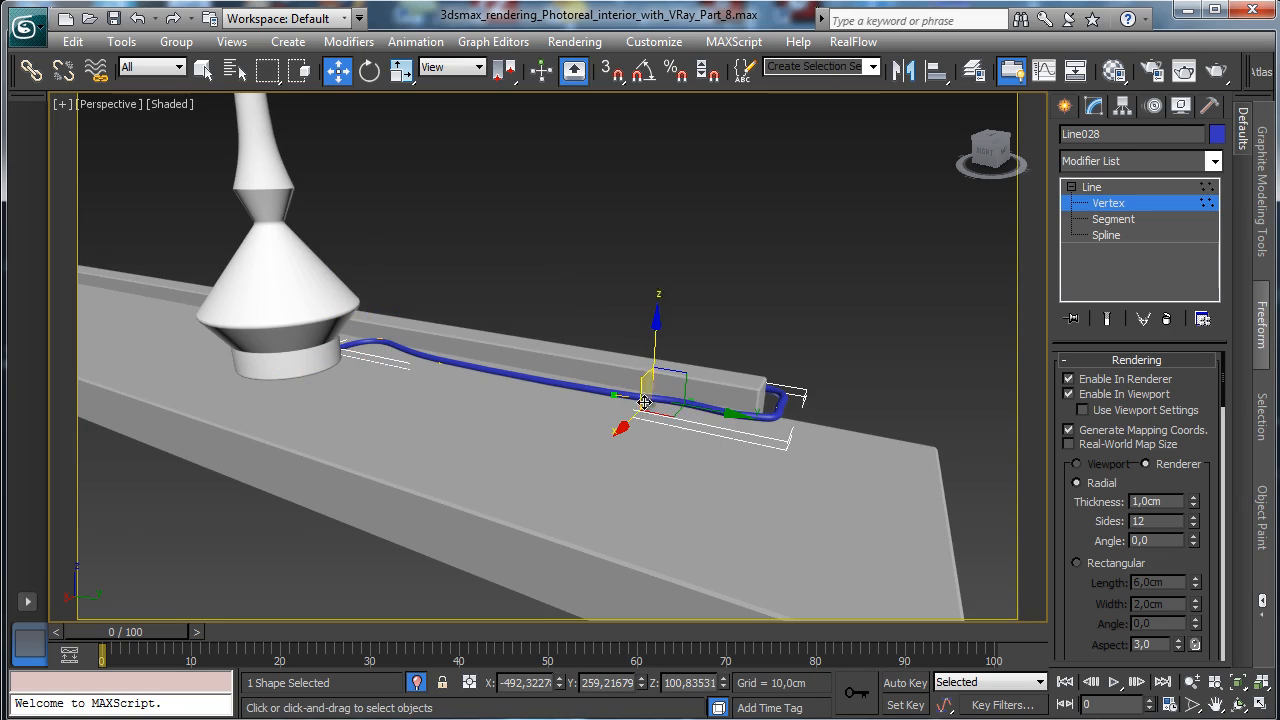
left_click_drag(626, 424, 608, 444)
left_click(450, 373)
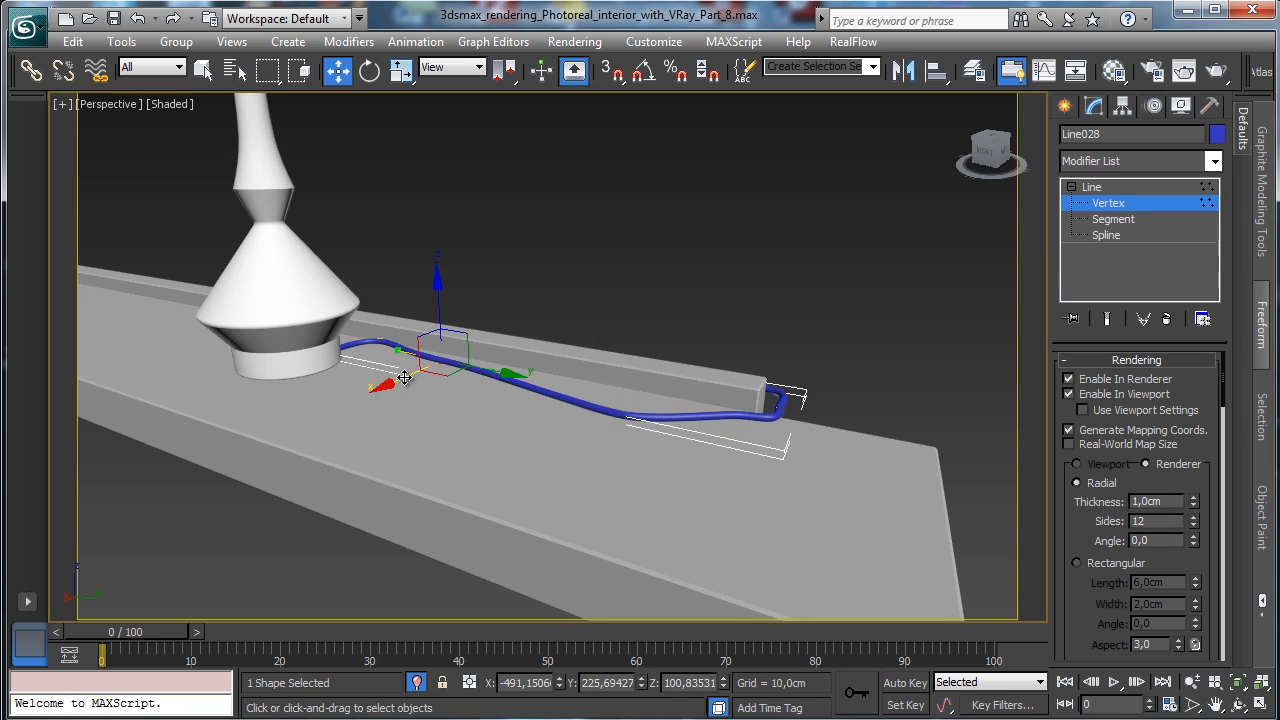
left_click_drag(404, 377, 362, 378)
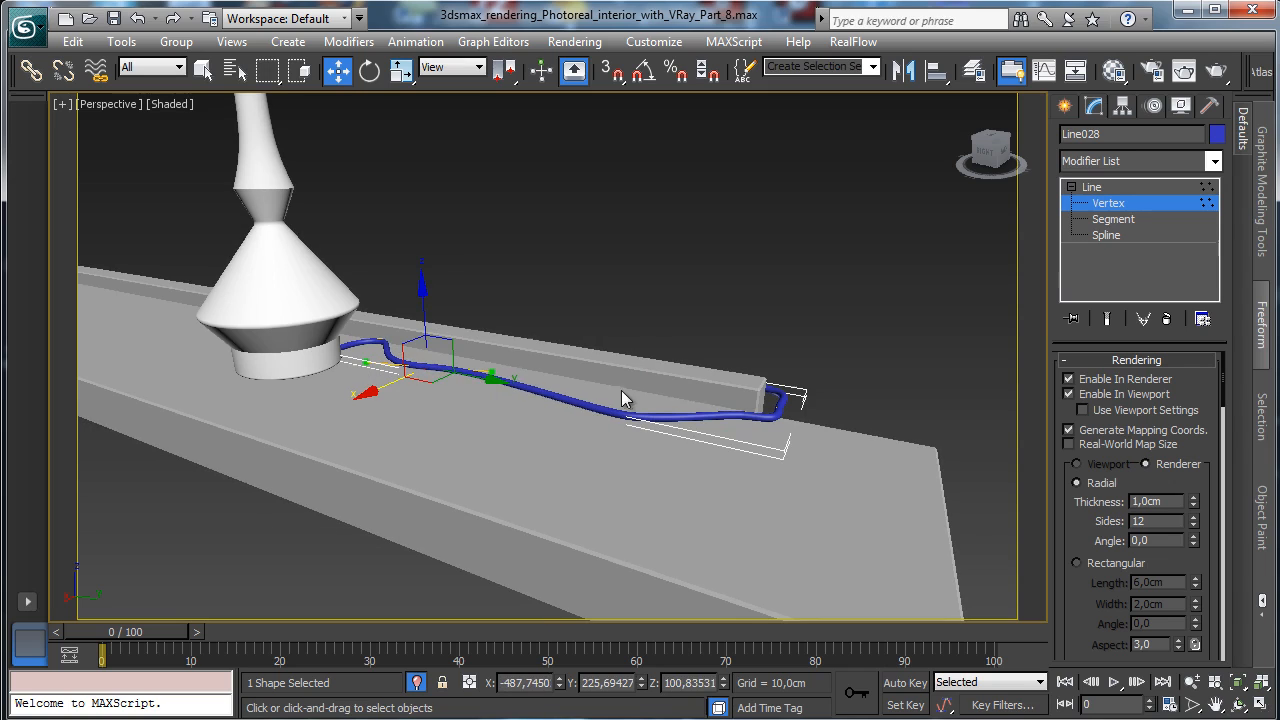
left_click_drag(649, 437, 566, 448)
Lower the vertex at the cable's wall-side end behind the shelf to about Z 92.7 cm.
left_click_drag(778, 399, 826, 418)
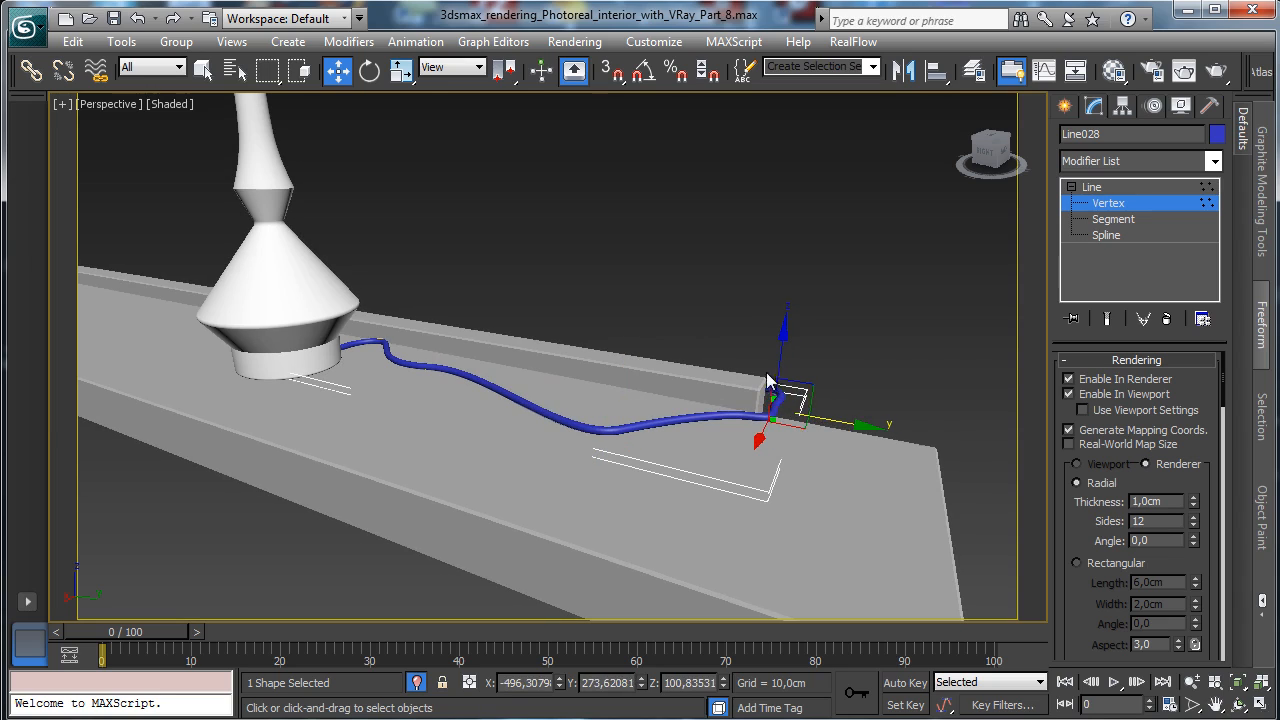
left_click(828, 393)
left_click_drag(743, 359, 789, 398)
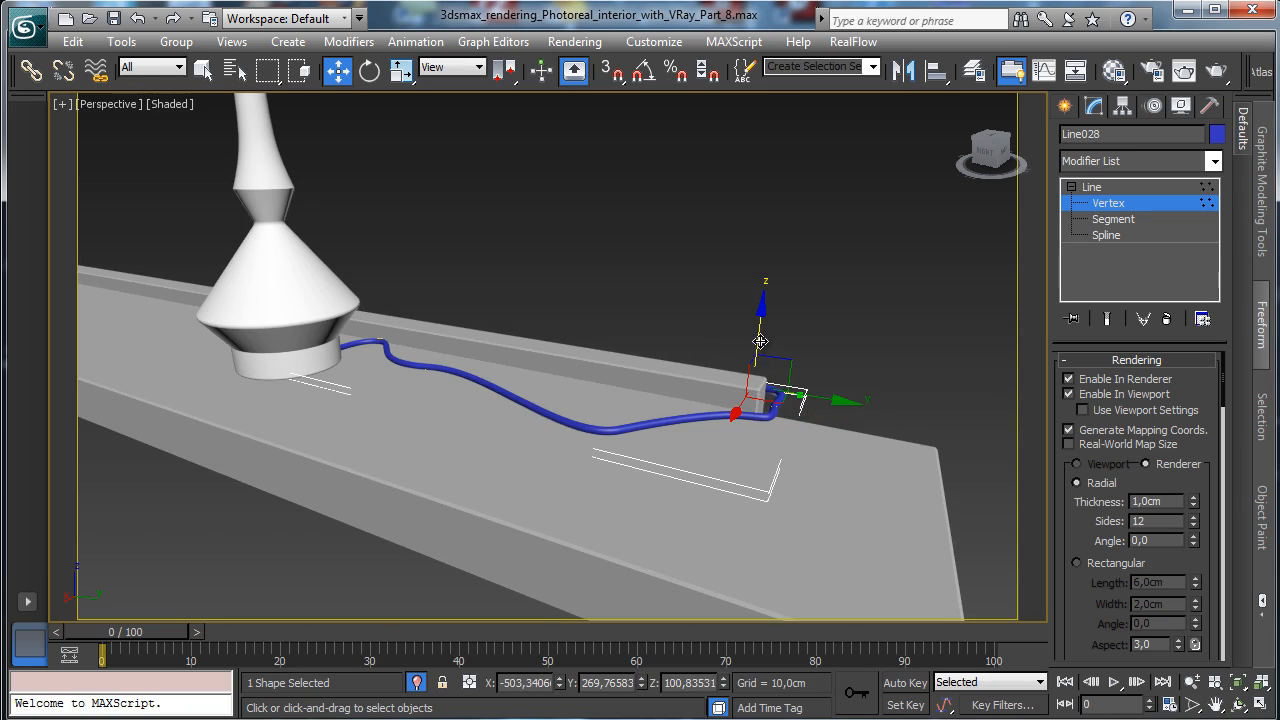
left_click_drag(759, 341, 760, 373)
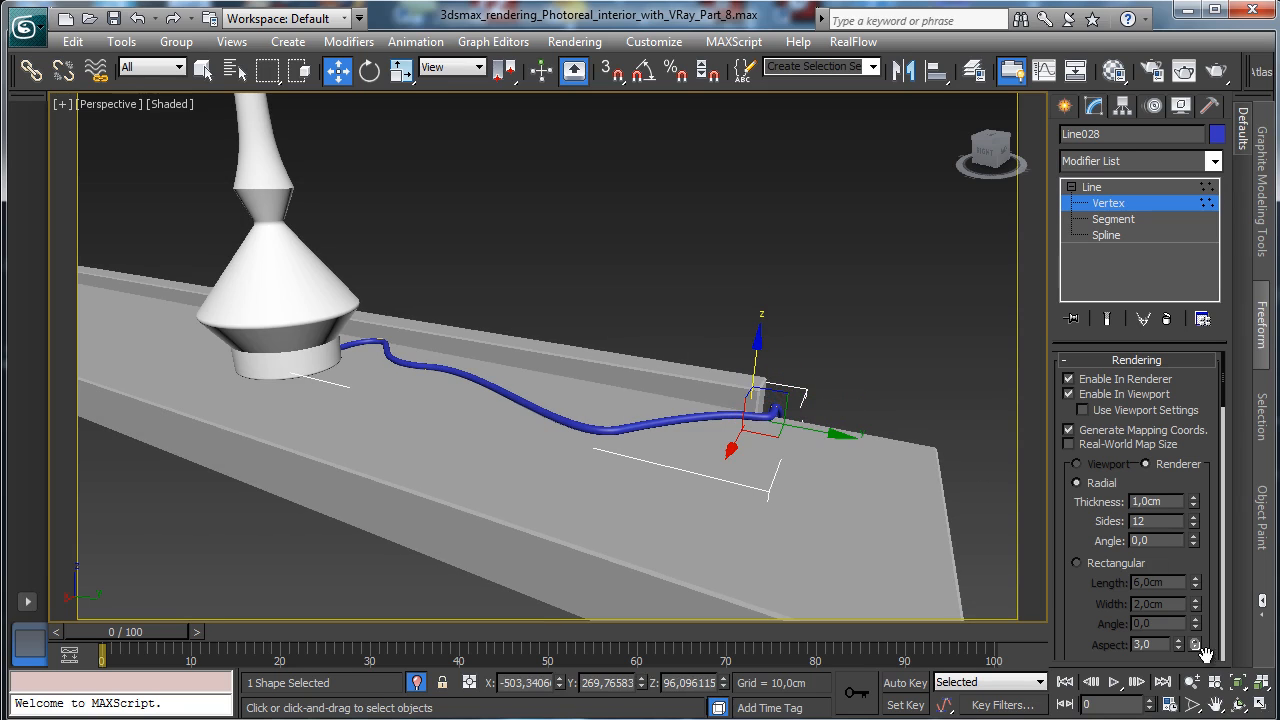
left_click(1238, 704)
left_click_drag(614, 380, 425, 362)
left_click(337, 69)
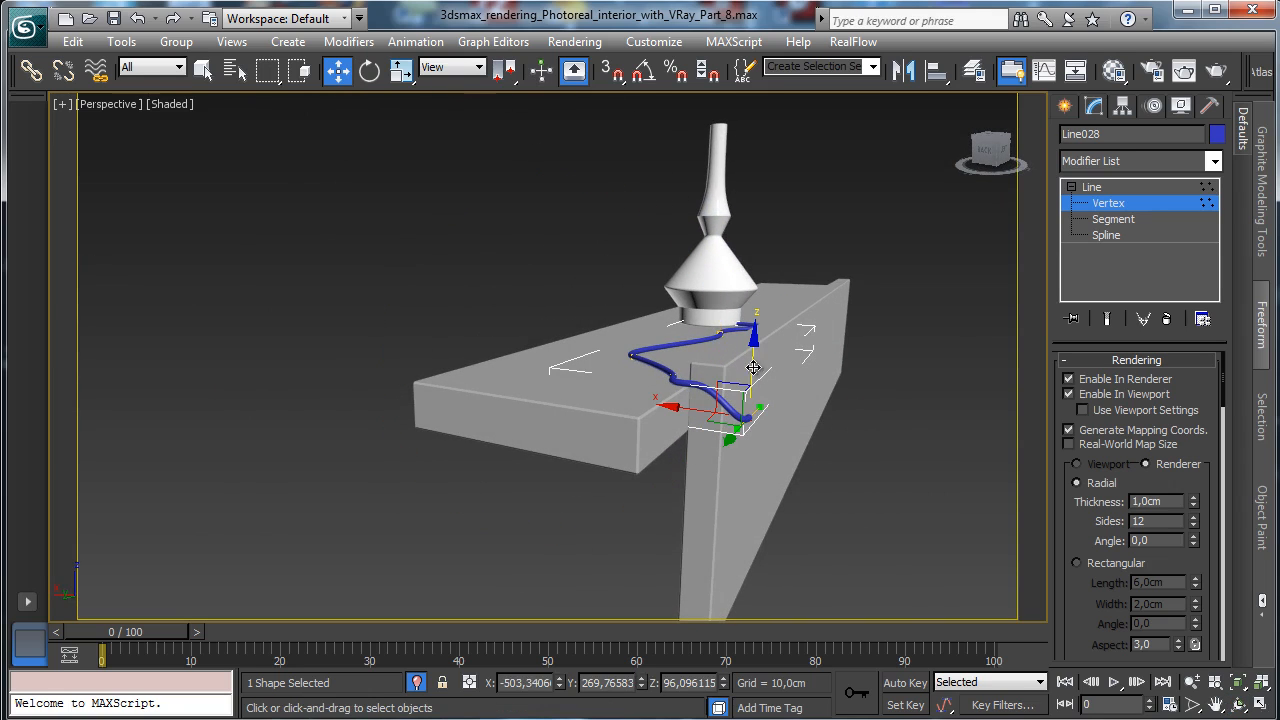
left_click_drag(753, 368, 711, 396)
Lower the cable vertex at the shelf's open end to about Z 99.6 cm and adjust its X position to about -496.6 cm.
left_click(683, 391)
left_click_drag(696, 332, 705, 345)
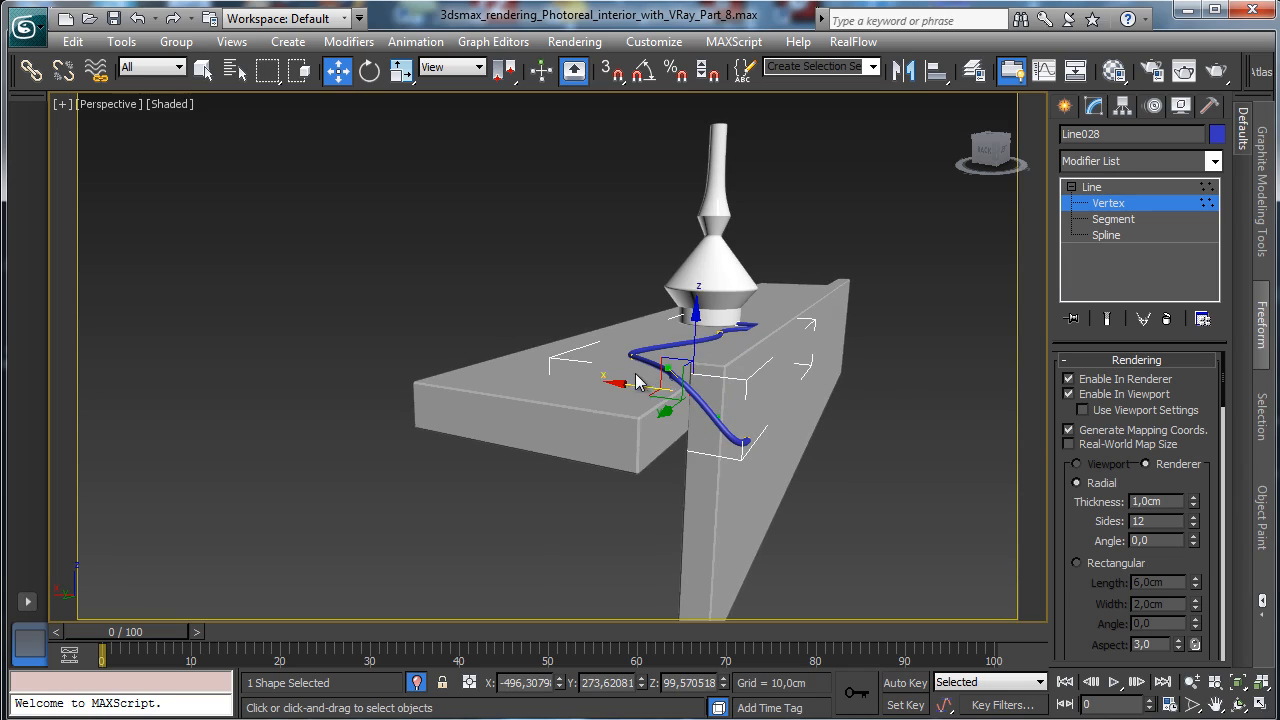
left_click_drag(632, 385, 634, 385)
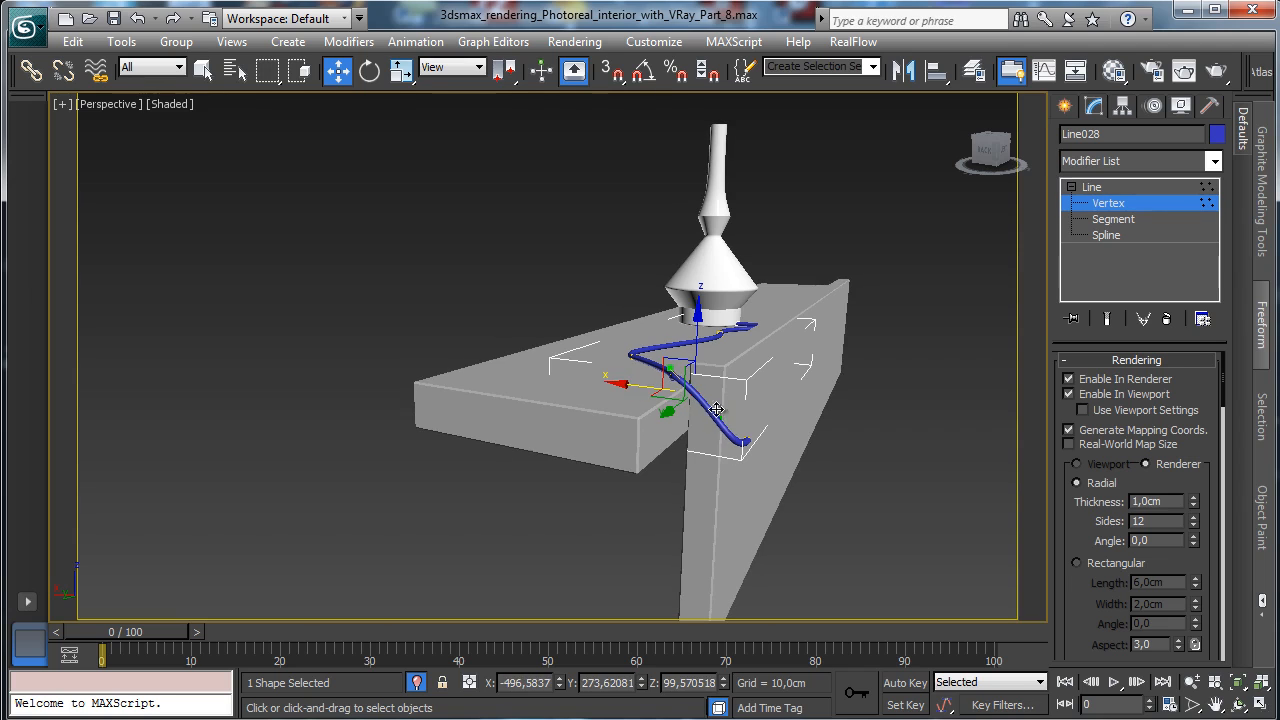
Move the cable's lowered end vertex slightly towards the shelf, to about X -501.3 cm.
left_click(1238, 706)
left_click_drag(546, 362, 615, 308)
left_click(337, 69)
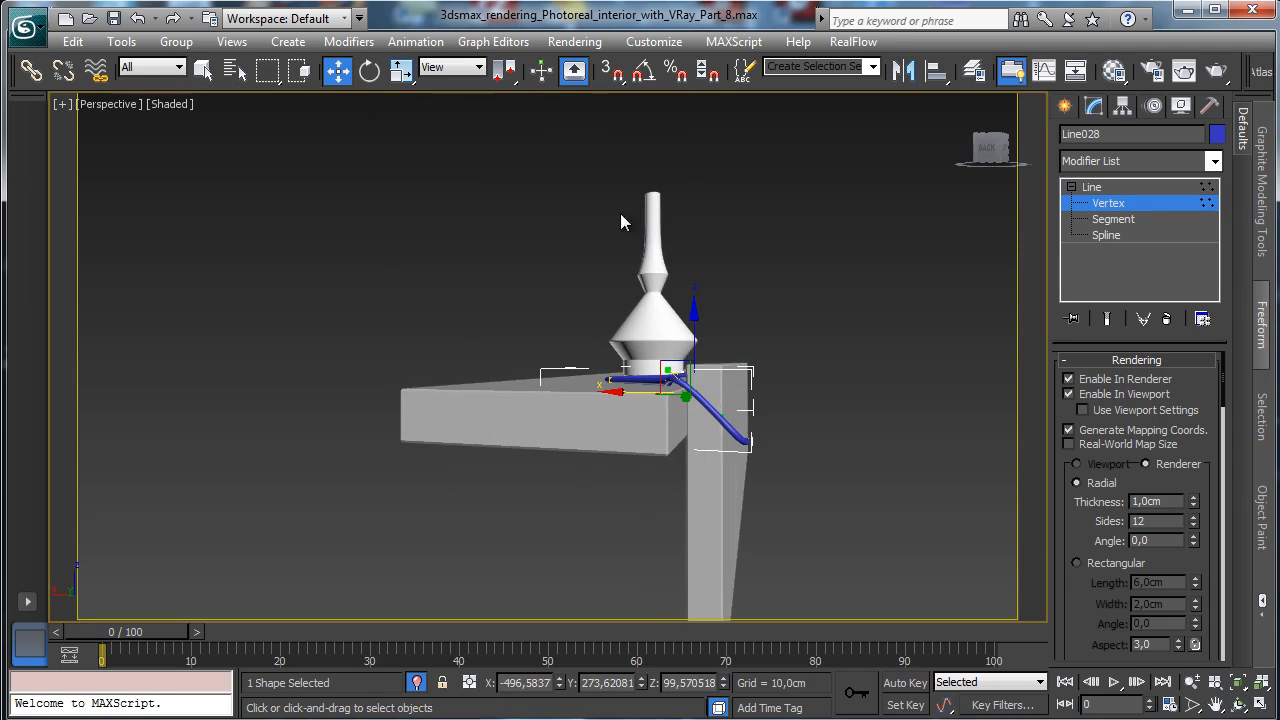
left_click(748, 440)
left_click_drag(687, 438, 672, 437)
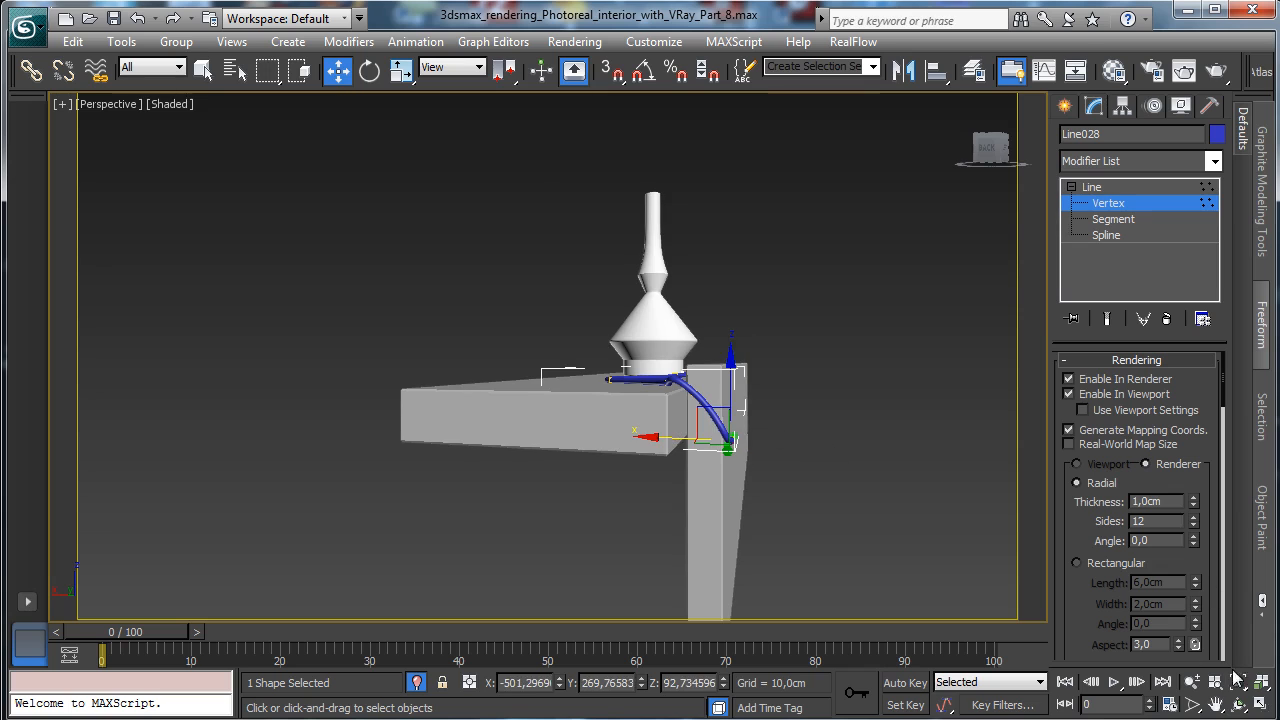
Finish the cable's vertex editing and exit isolation to bring back the full room scene.
left_click(1238, 705)
left_click_drag(450, 339, 283, 369)
left_click(334, 72)
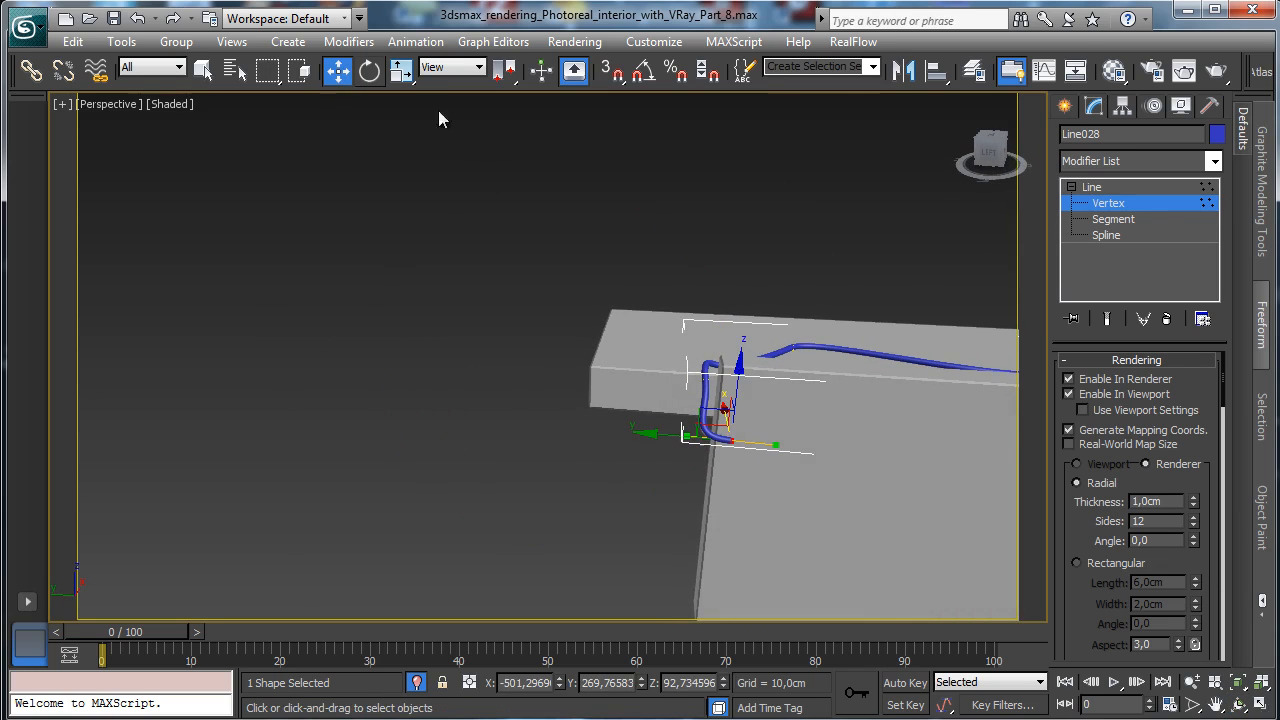
left_click_drag(679, 374, 750, 393)
left_click_drag(654, 383, 574, 260)
left_click(1237, 703)
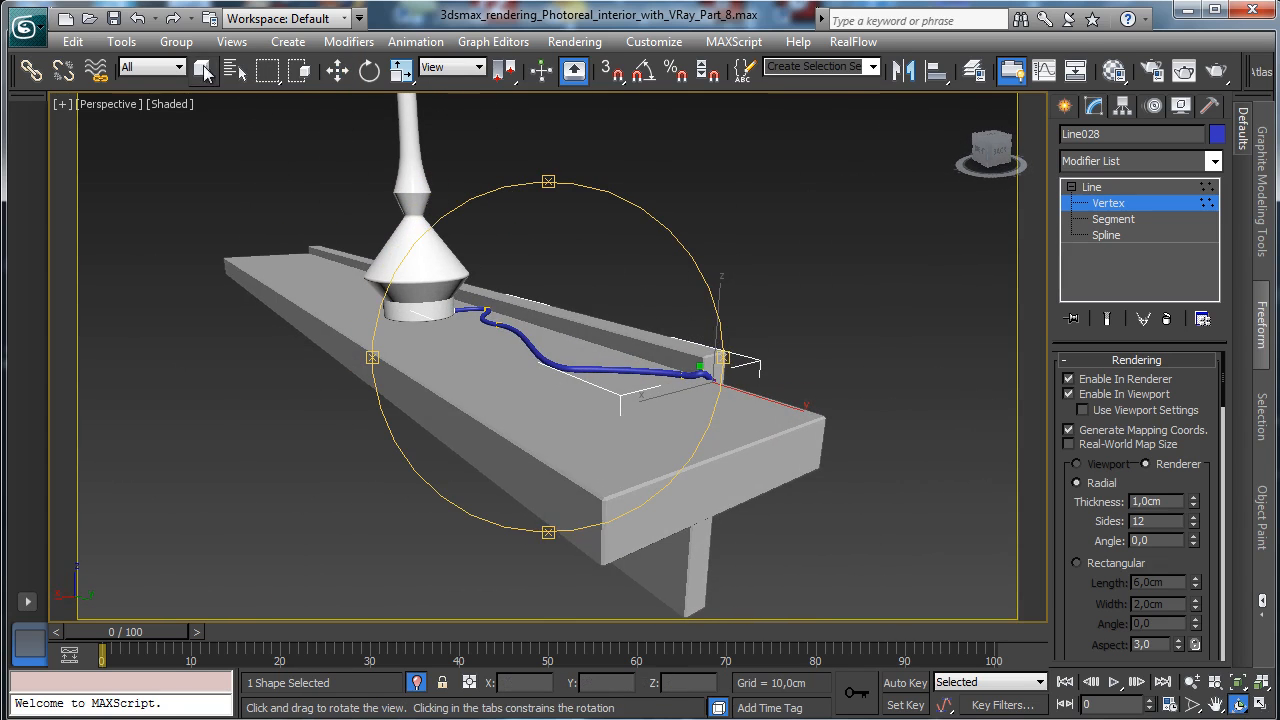
left_click(204, 70)
left_click(1170, 204)
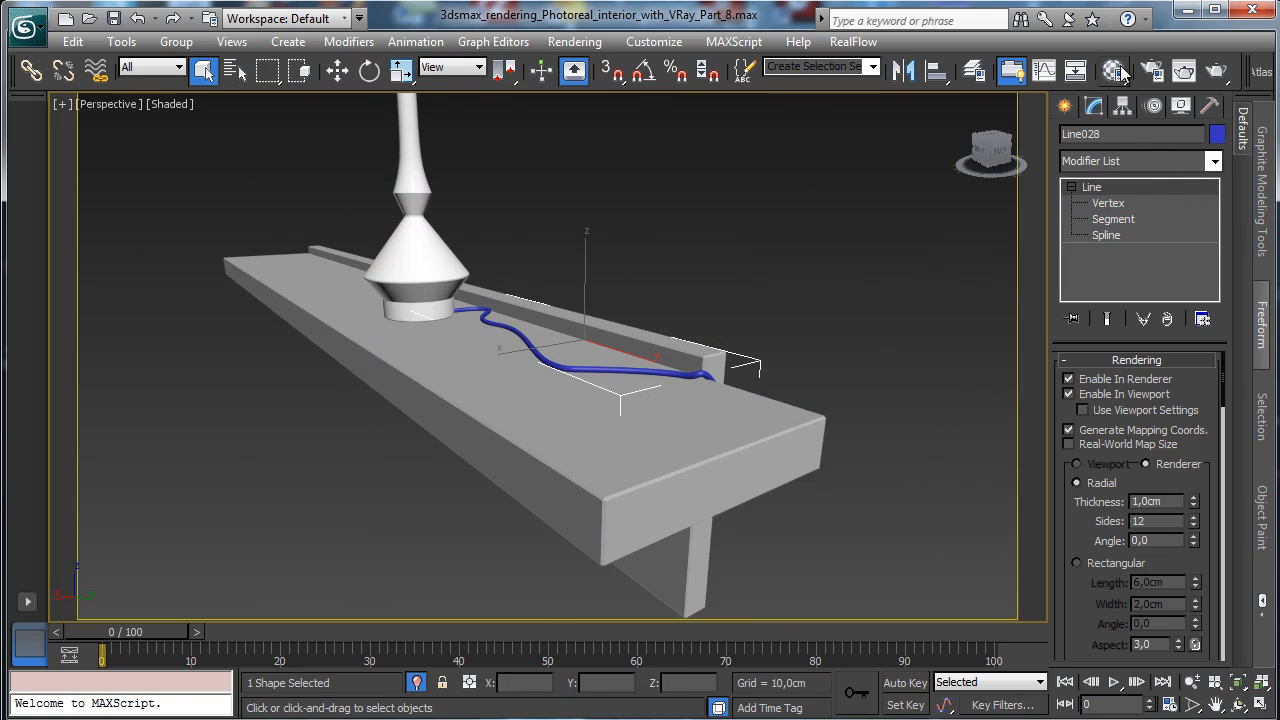
left_click(418, 683)
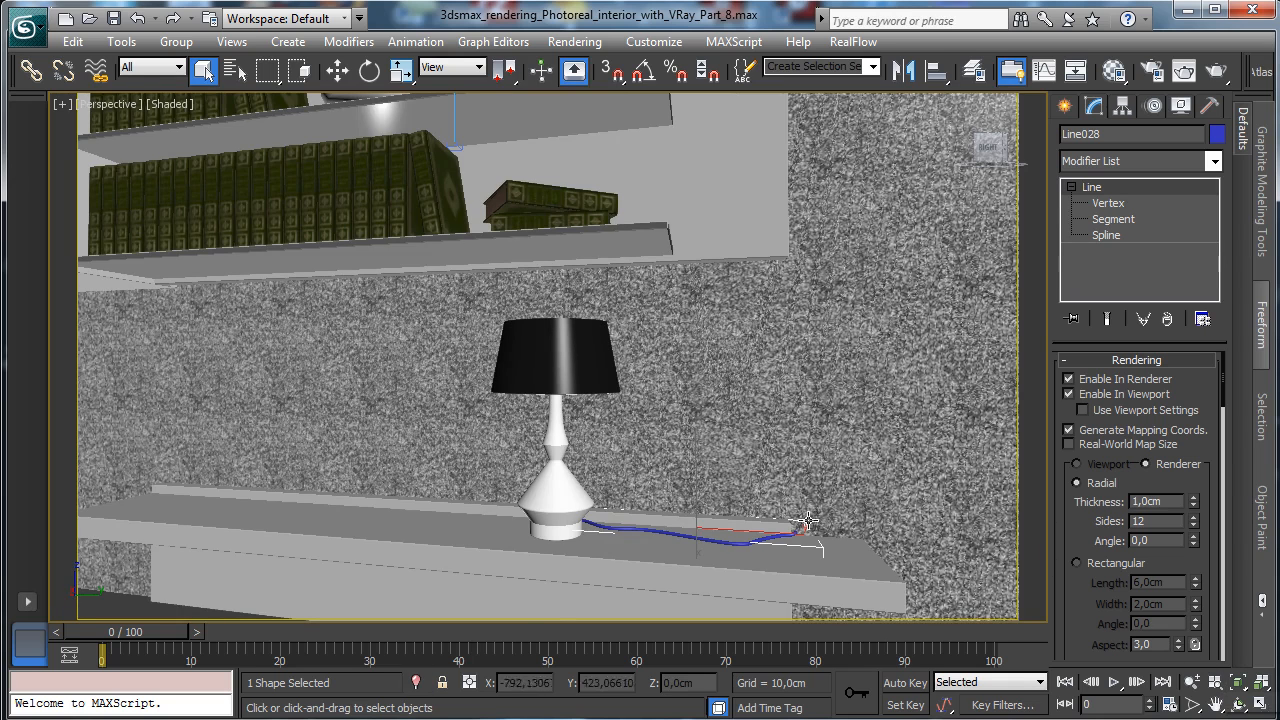
Show all four views, select the existing power cord near the room's corner and frame it in the Top view.
left_click(115, 104)
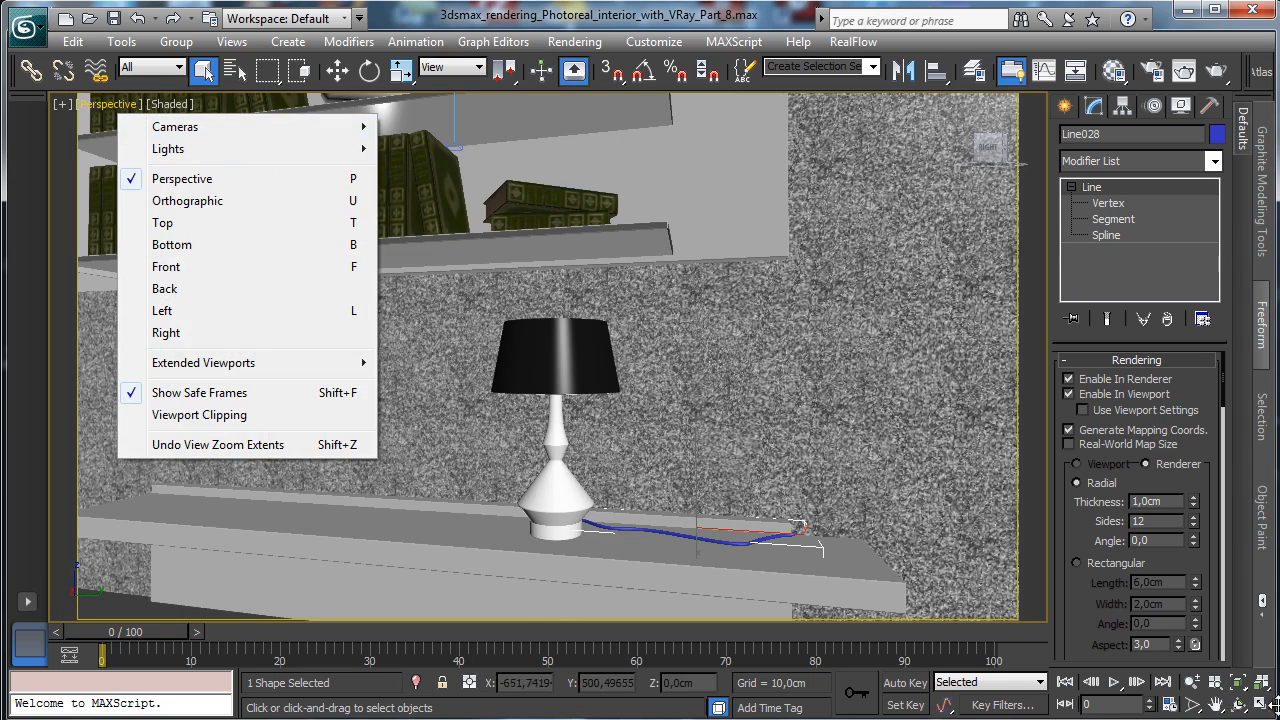
key("alt+w")
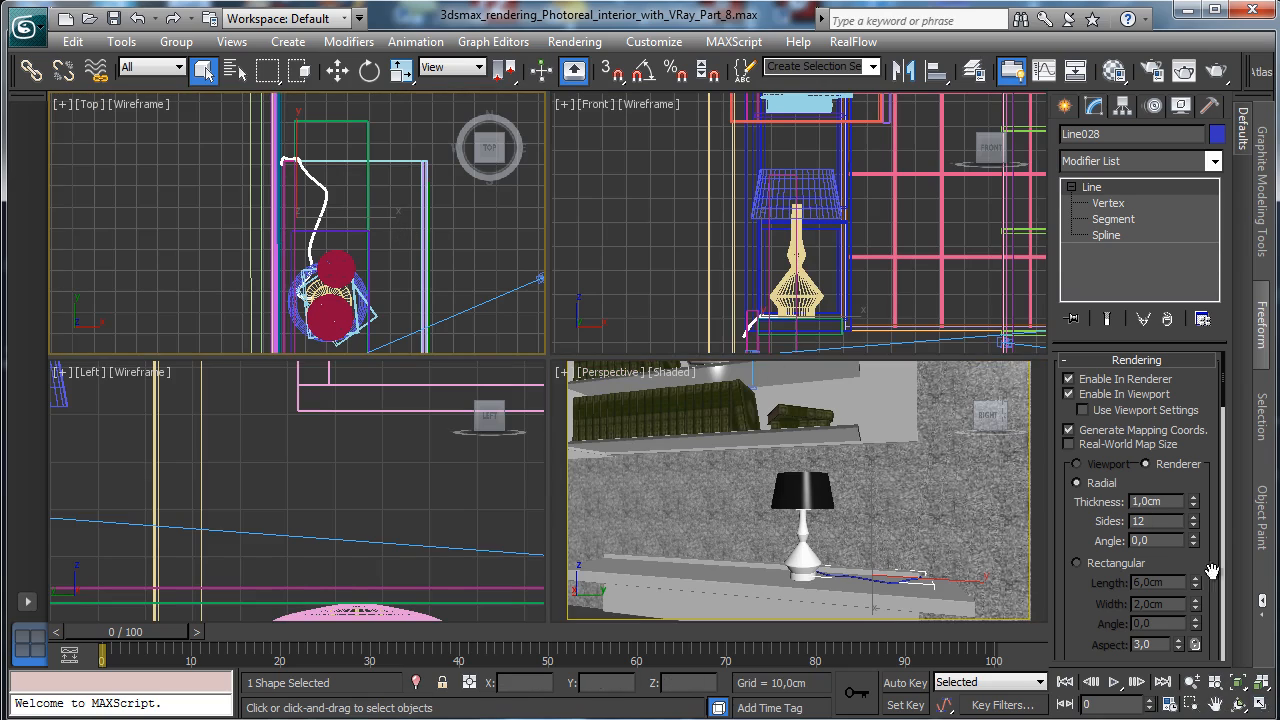
left_click(1240, 682)
left_click(1192, 682)
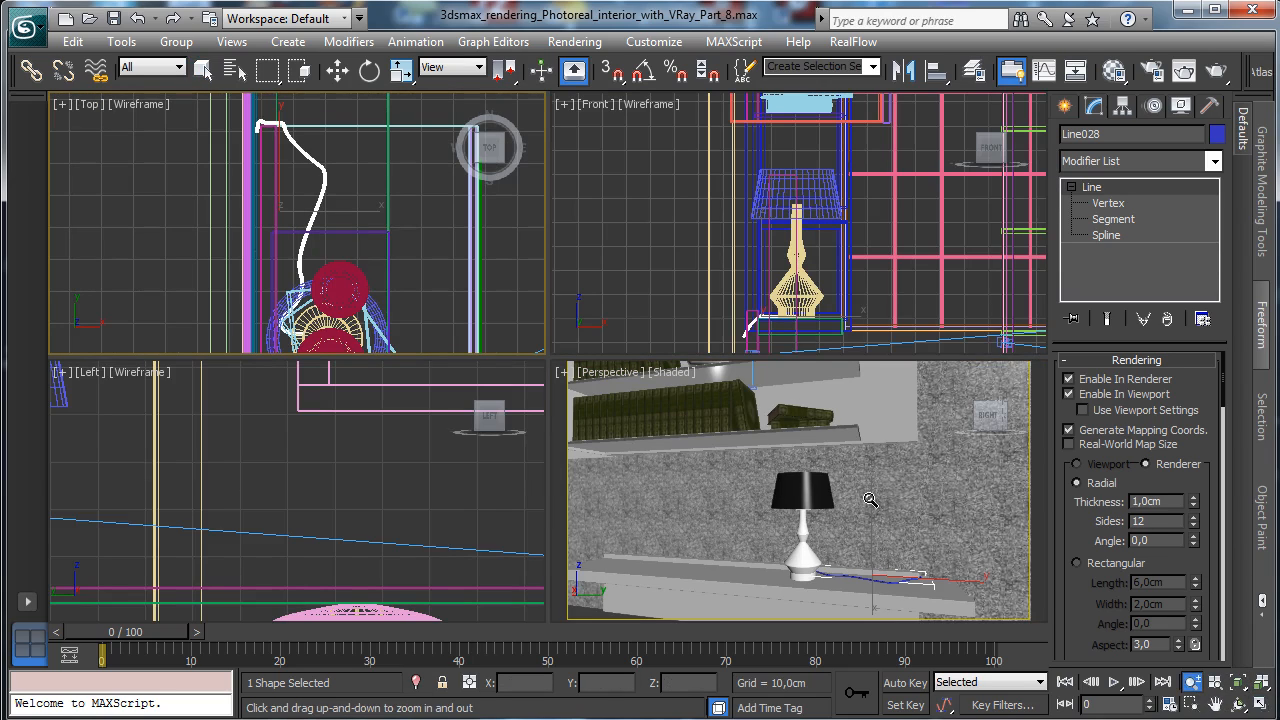
left_click_drag(350, 200, 425, 236)
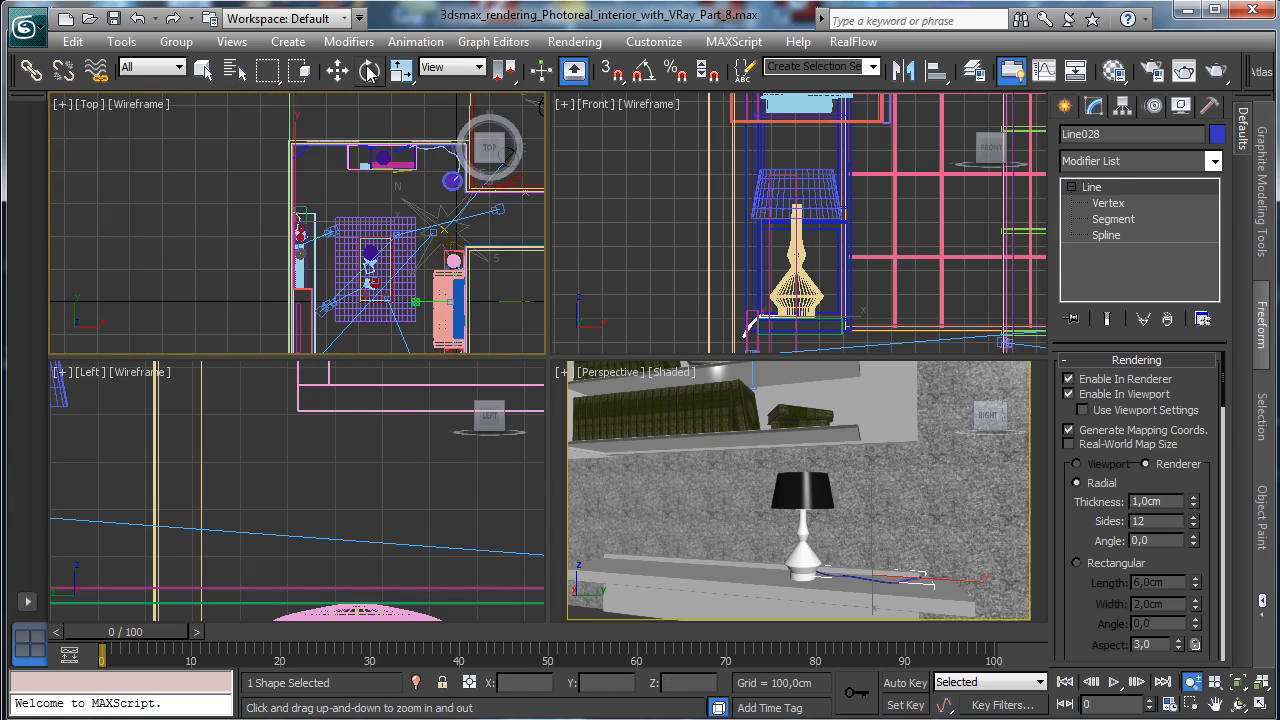
left_click(203, 68)
left_click(432, 150)
left_click(433, 151)
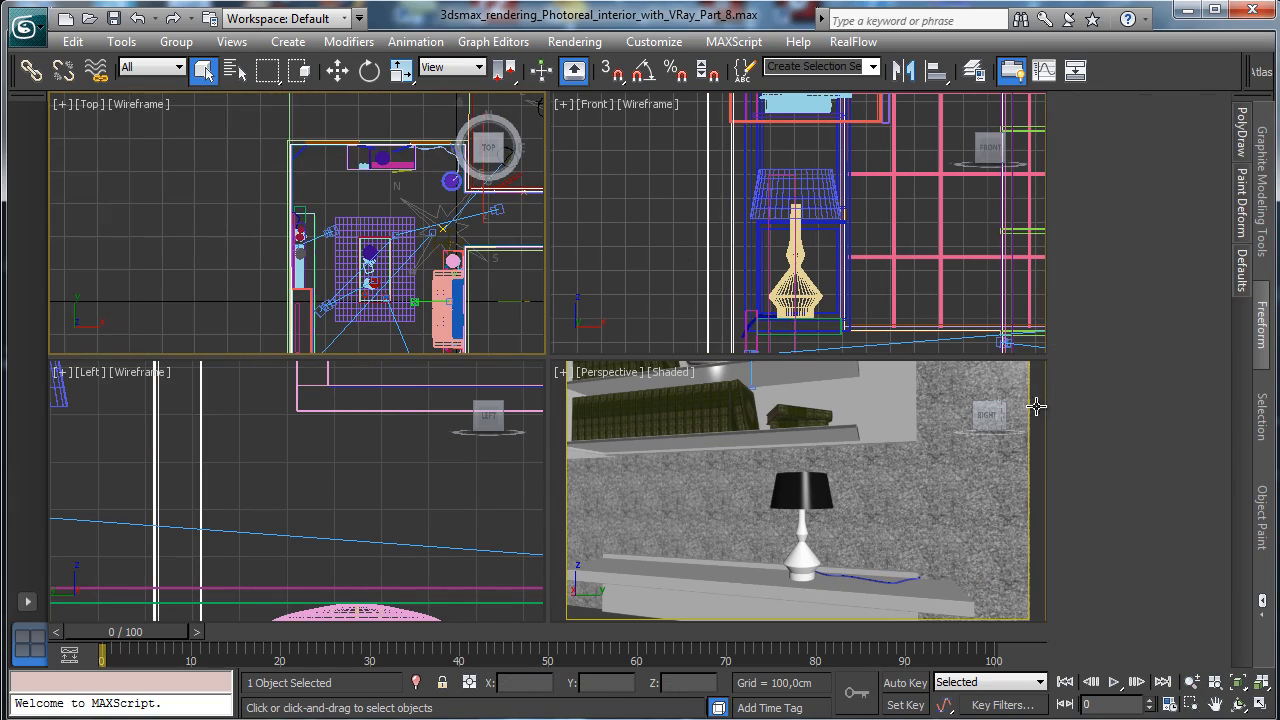
left_click(436, 152)
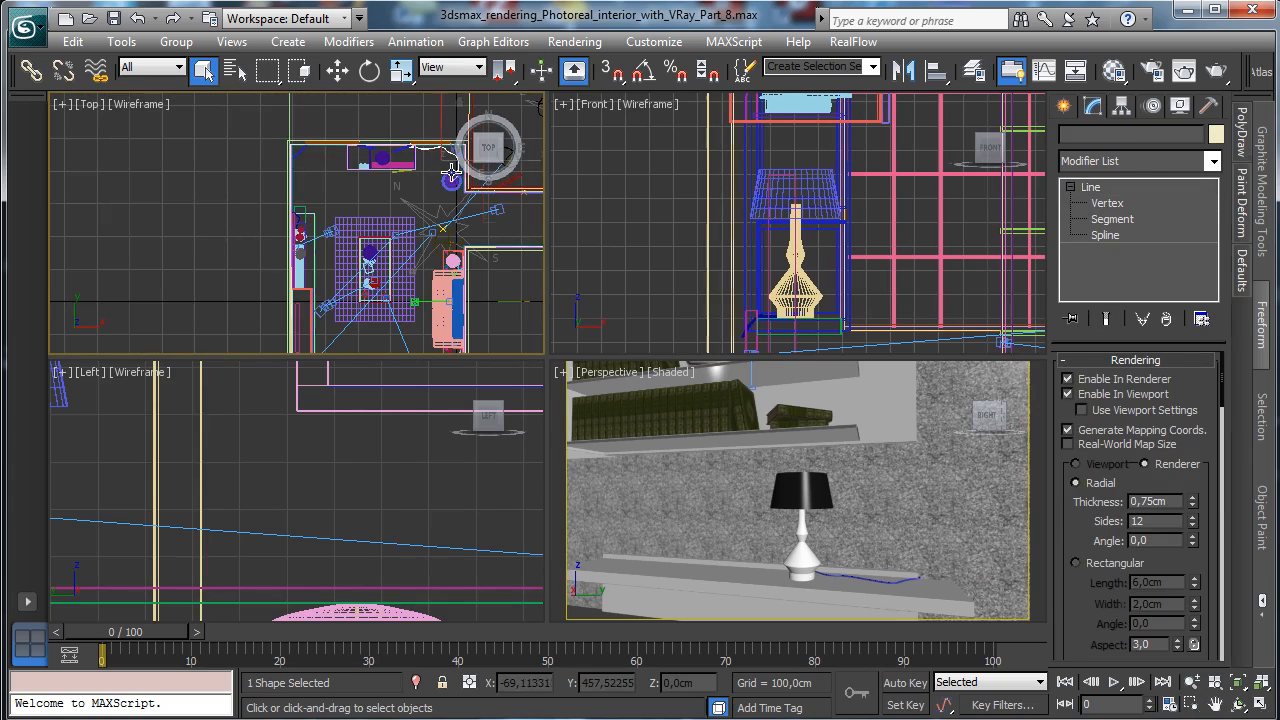
left_click(1237, 682)
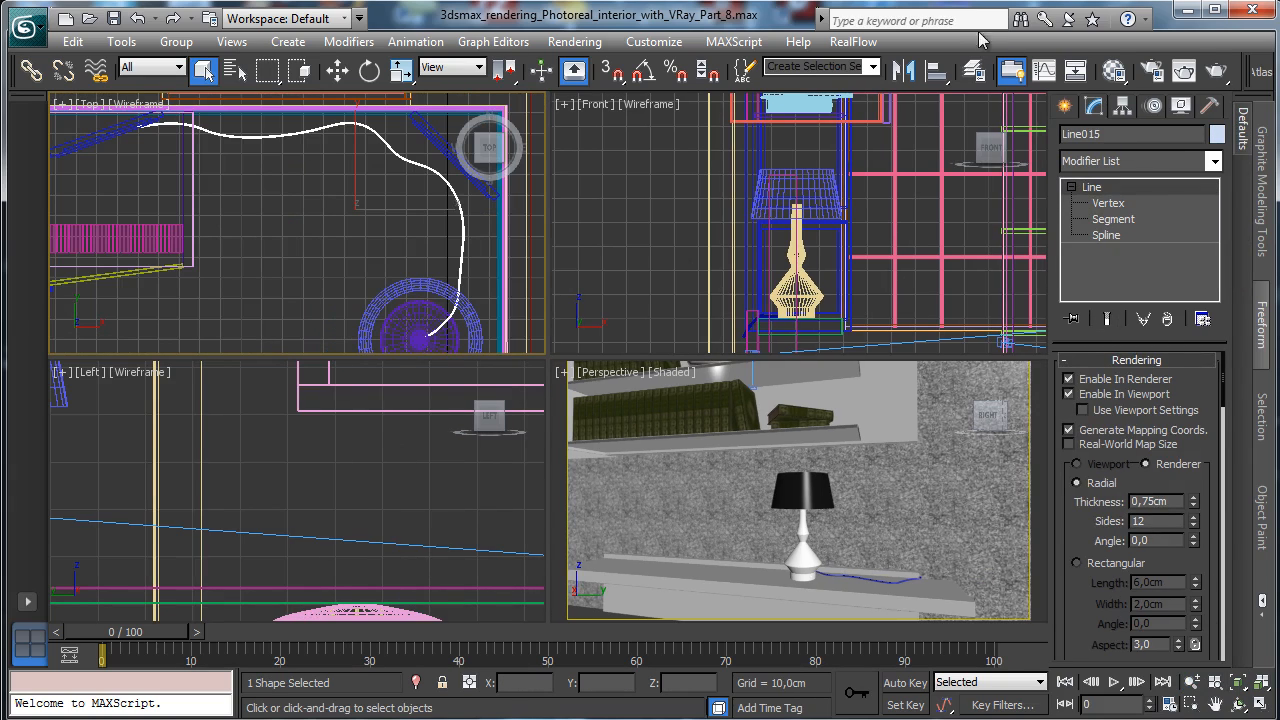
Sample the Power cords material from the existing cord into the unused 14 - Default slot of the Material Editor.
left_click(1116, 71)
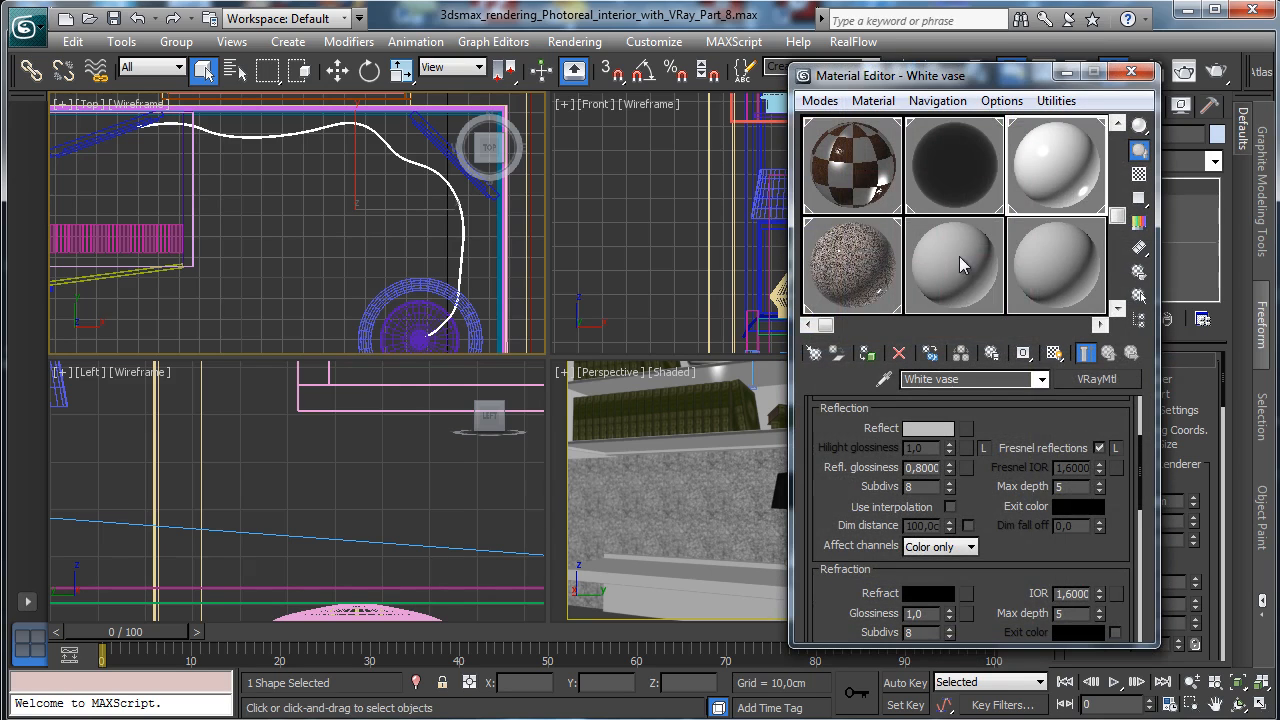
left_click(899, 350)
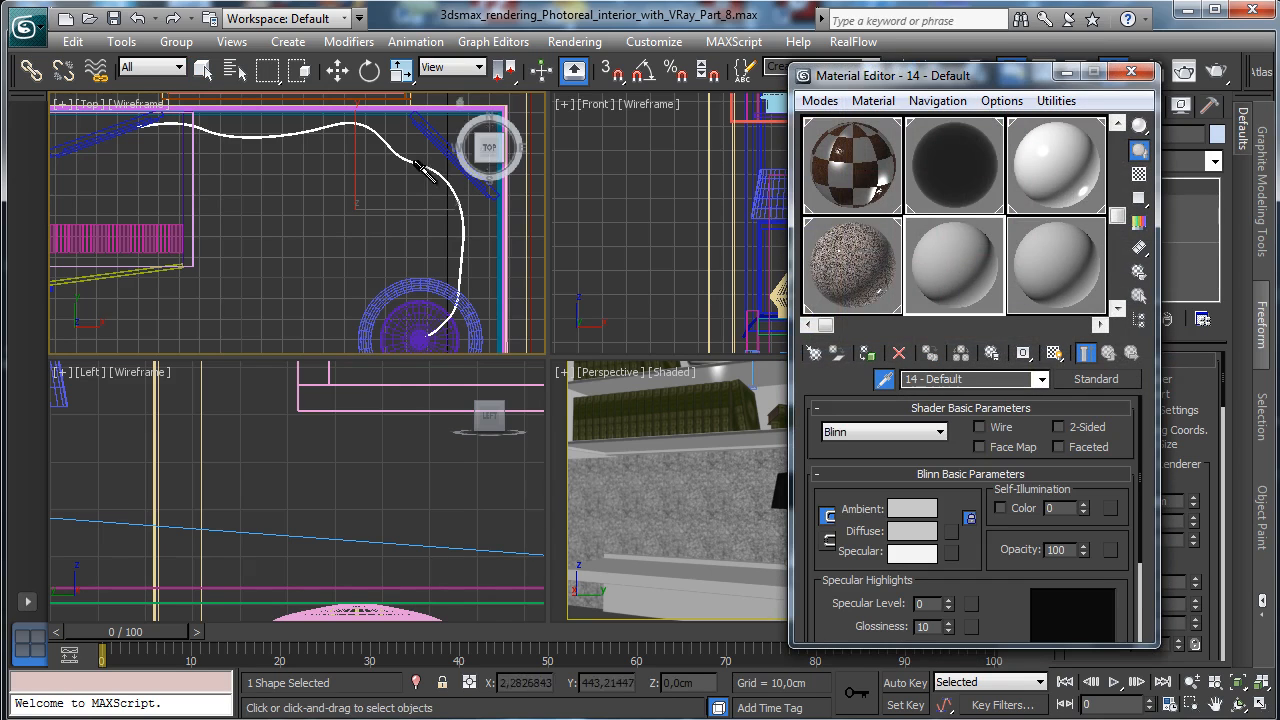
left_click(255, 118)
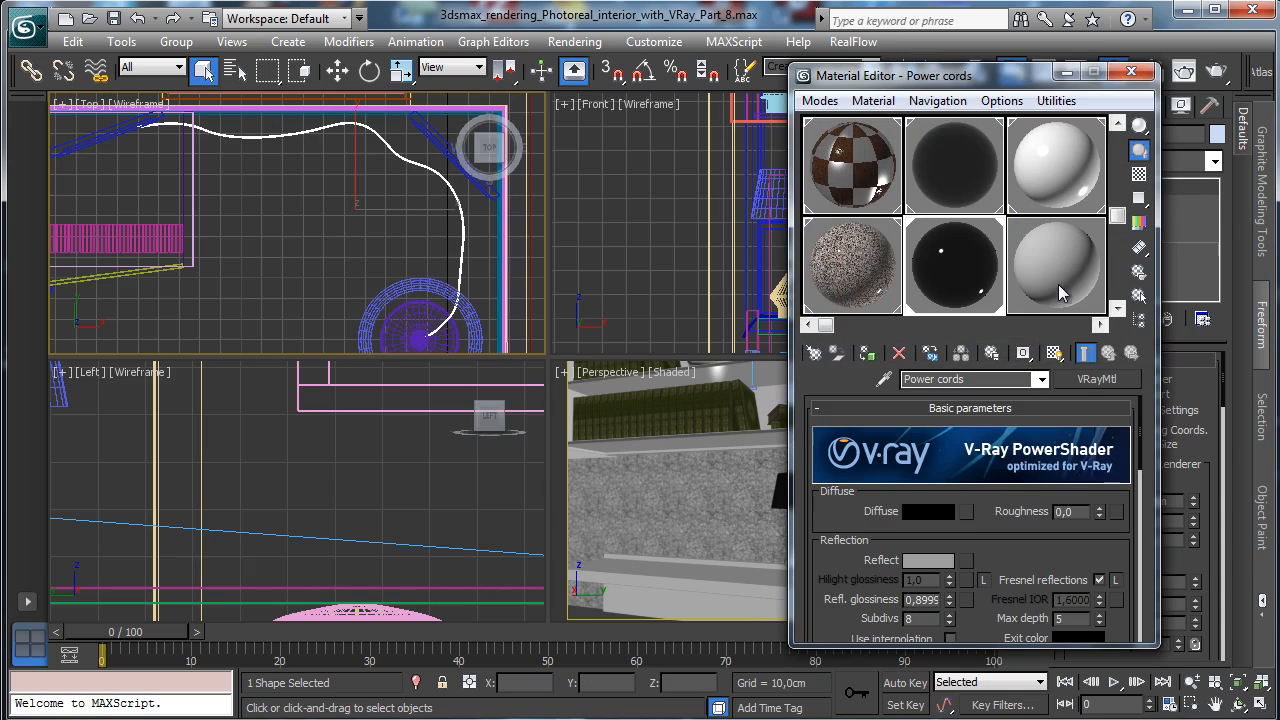
Assign the Power cords material to the table lamp's cable and close the Material Editor.
key("w")
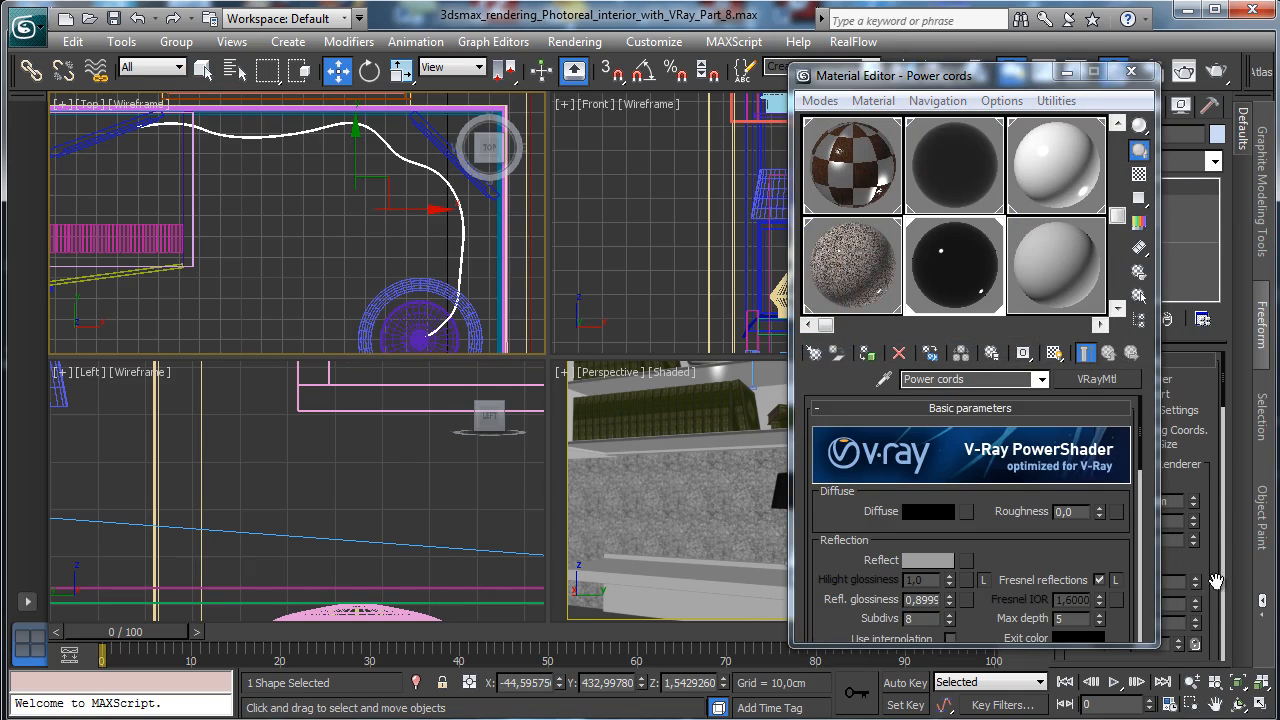
left_click_drag(968, 86, 605, 156)
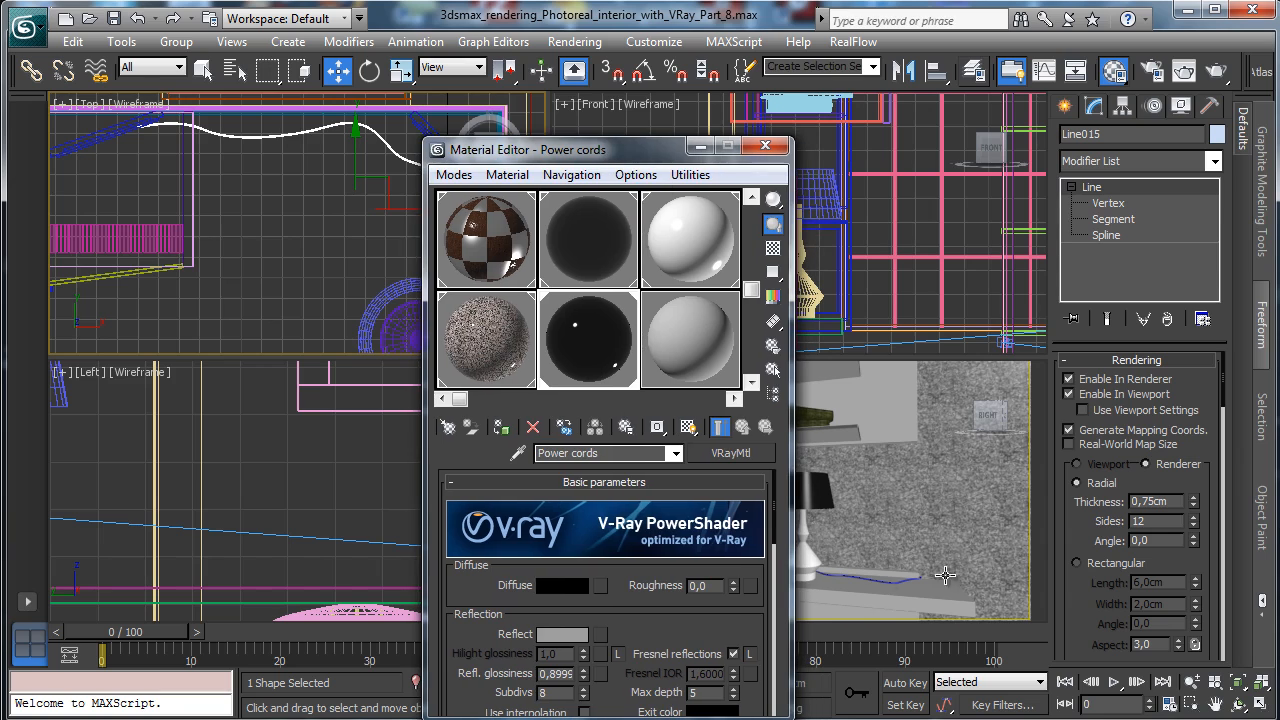
left_click(878, 584)
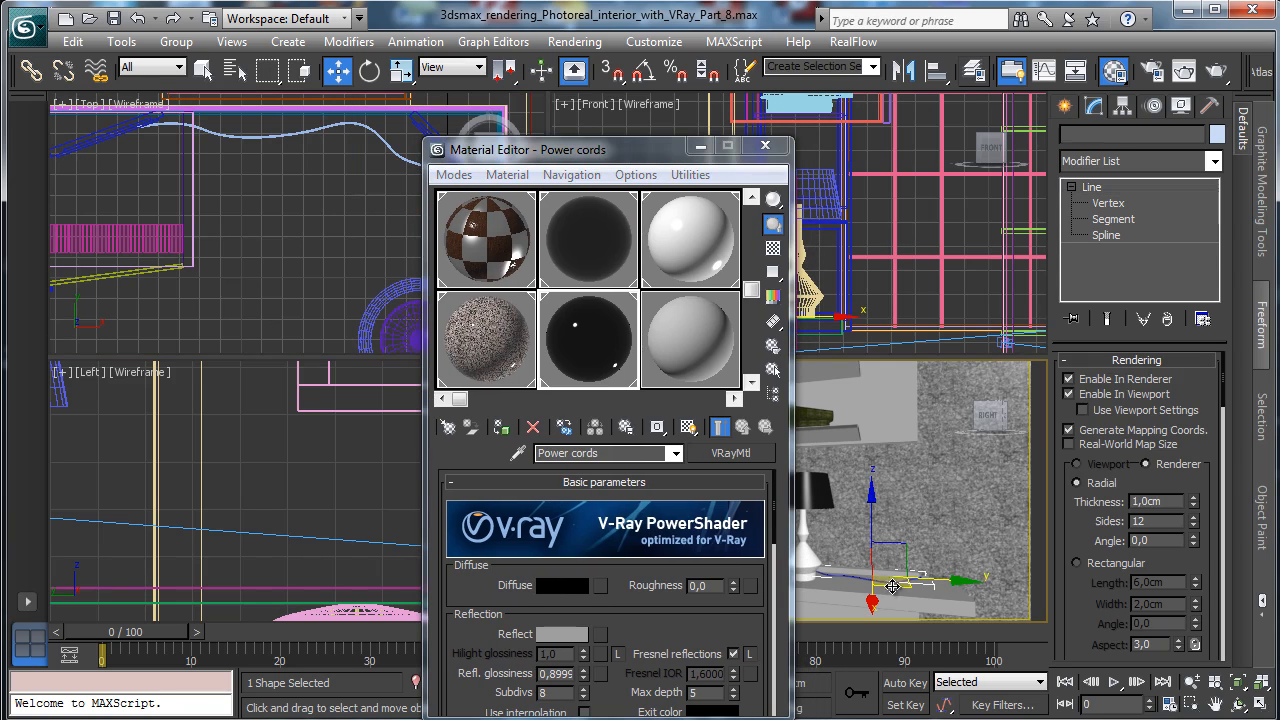
left_click(503, 427)
left_click(765, 146)
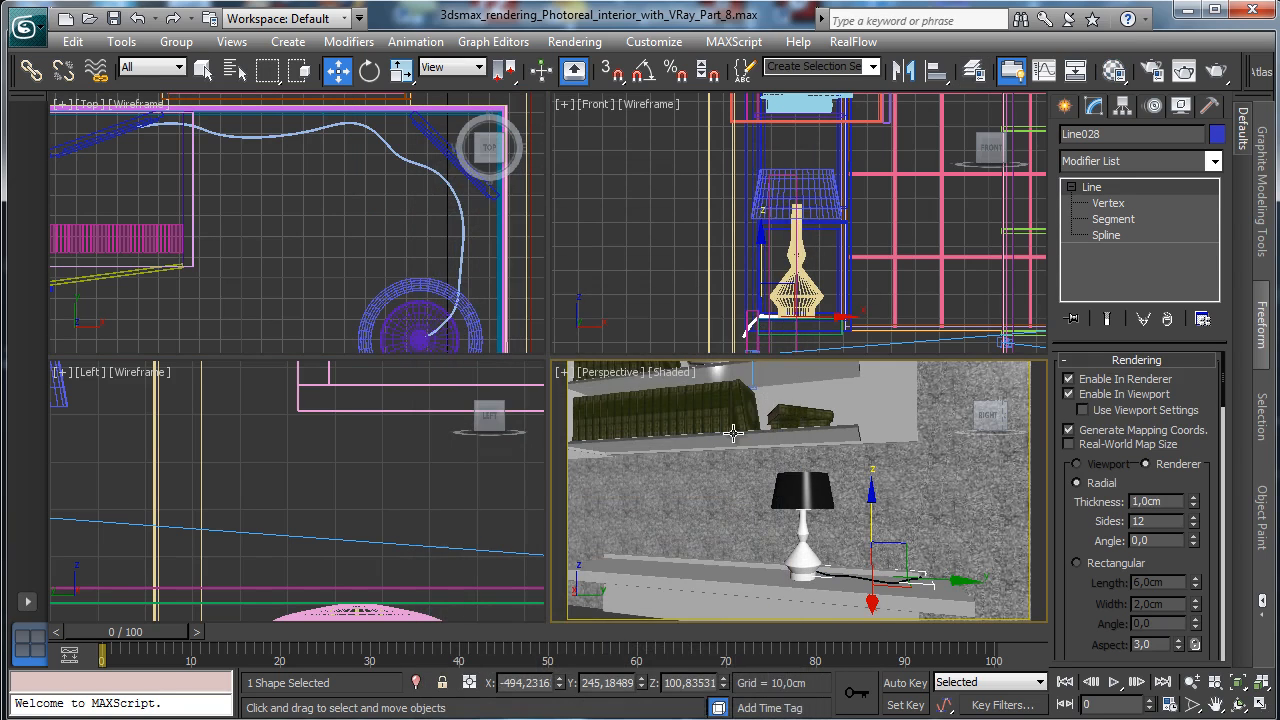
Look through VRayPhysicalCamera006 in the perspective viewport and lower the camera's target to about Z 188.6 cm.
left_click(628, 372)
mouse_move(679, 396)
left_click(980, 505)
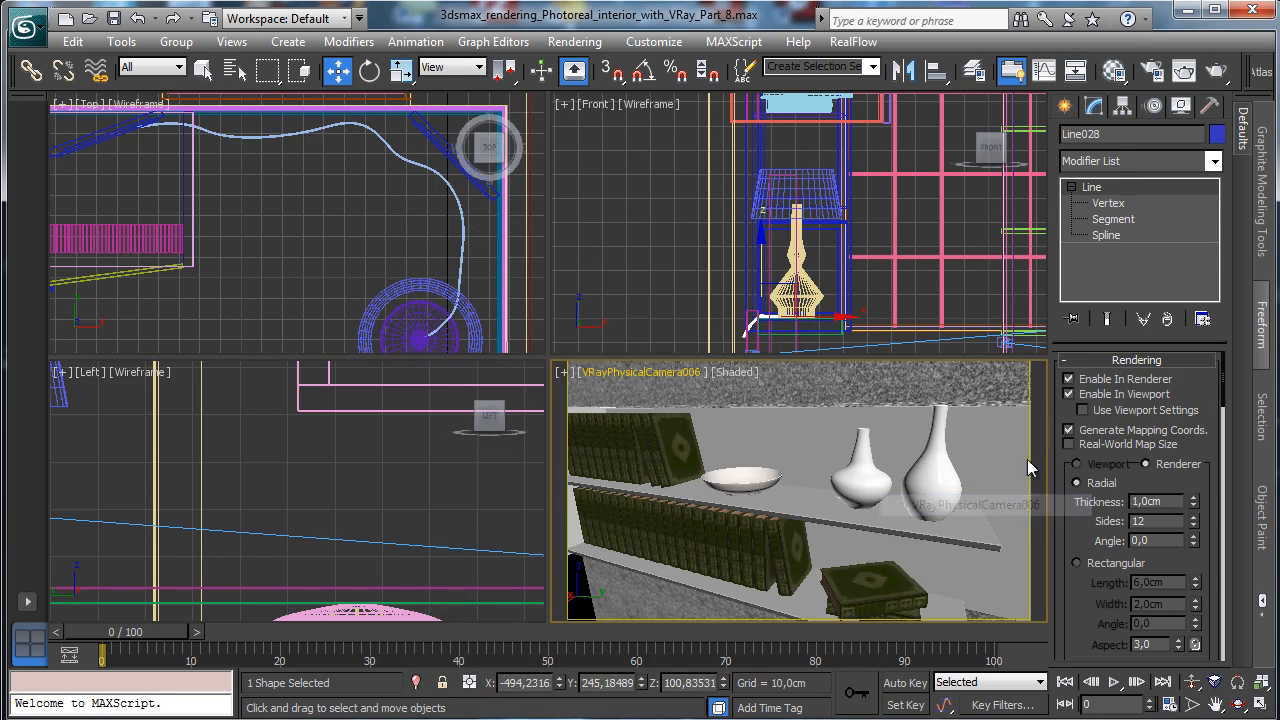
left_click(657, 381)
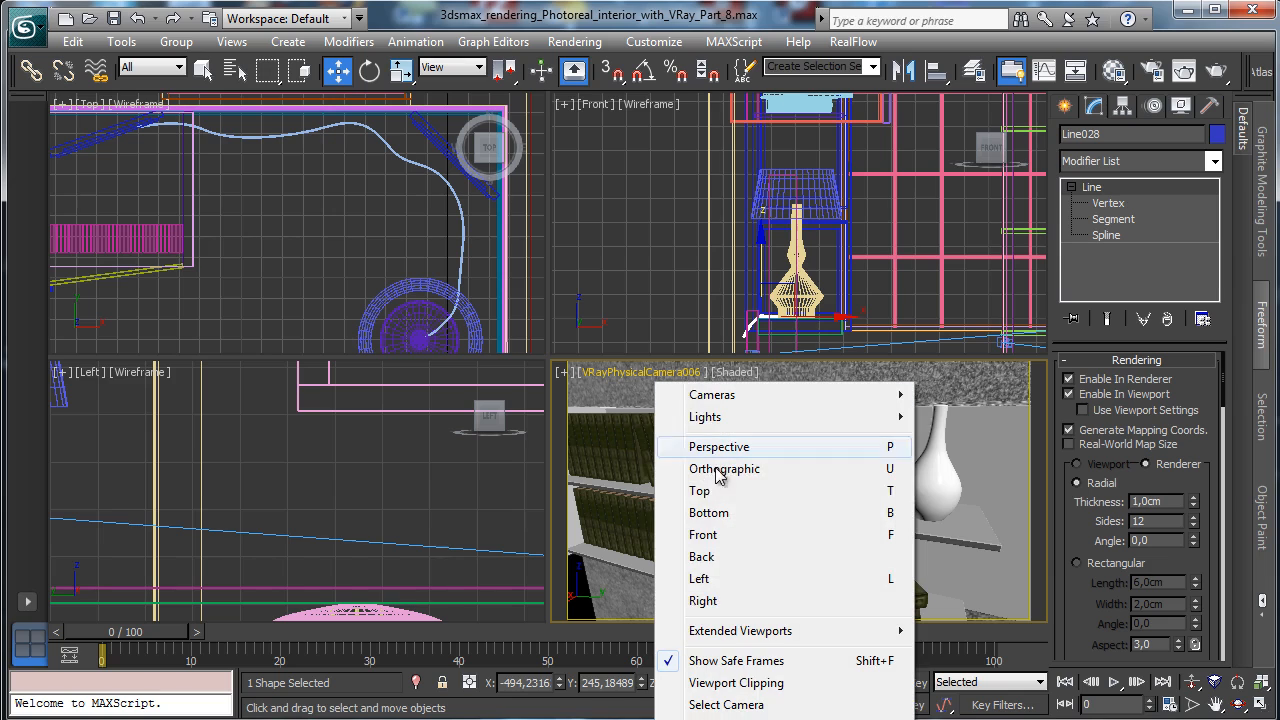
left_click(736, 712)
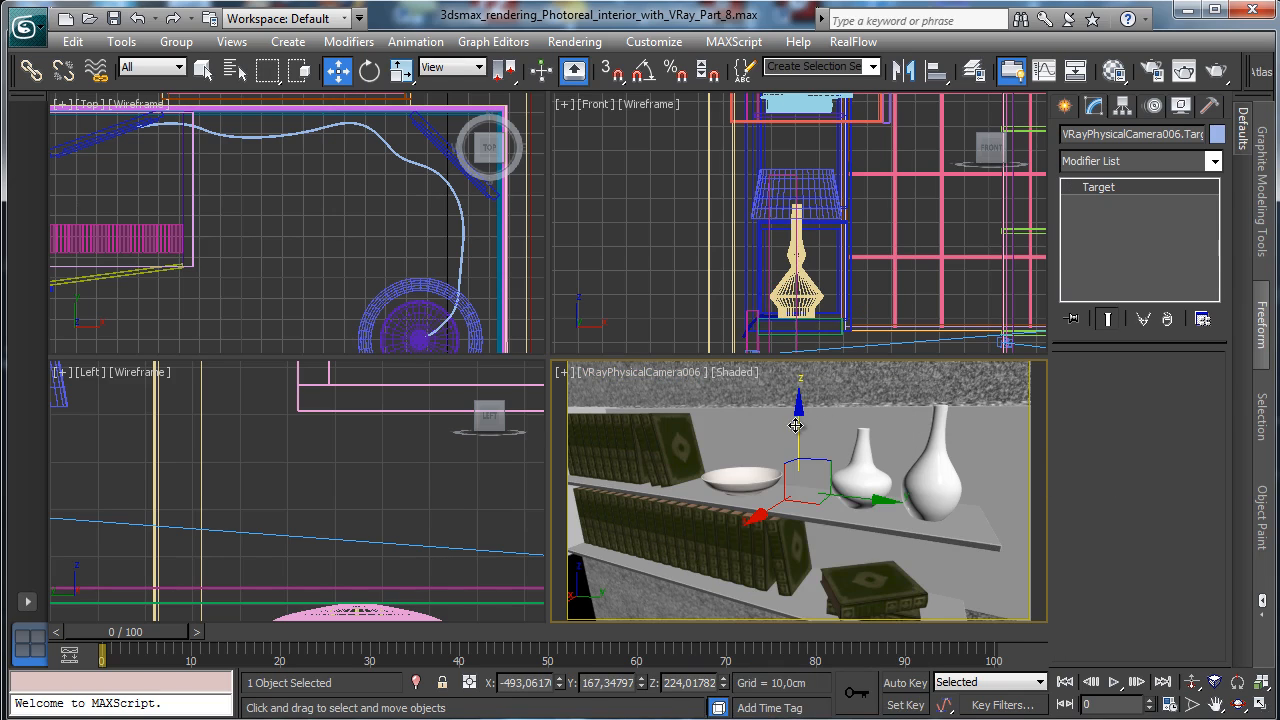
left_click_drag(795, 425, 754, 389)
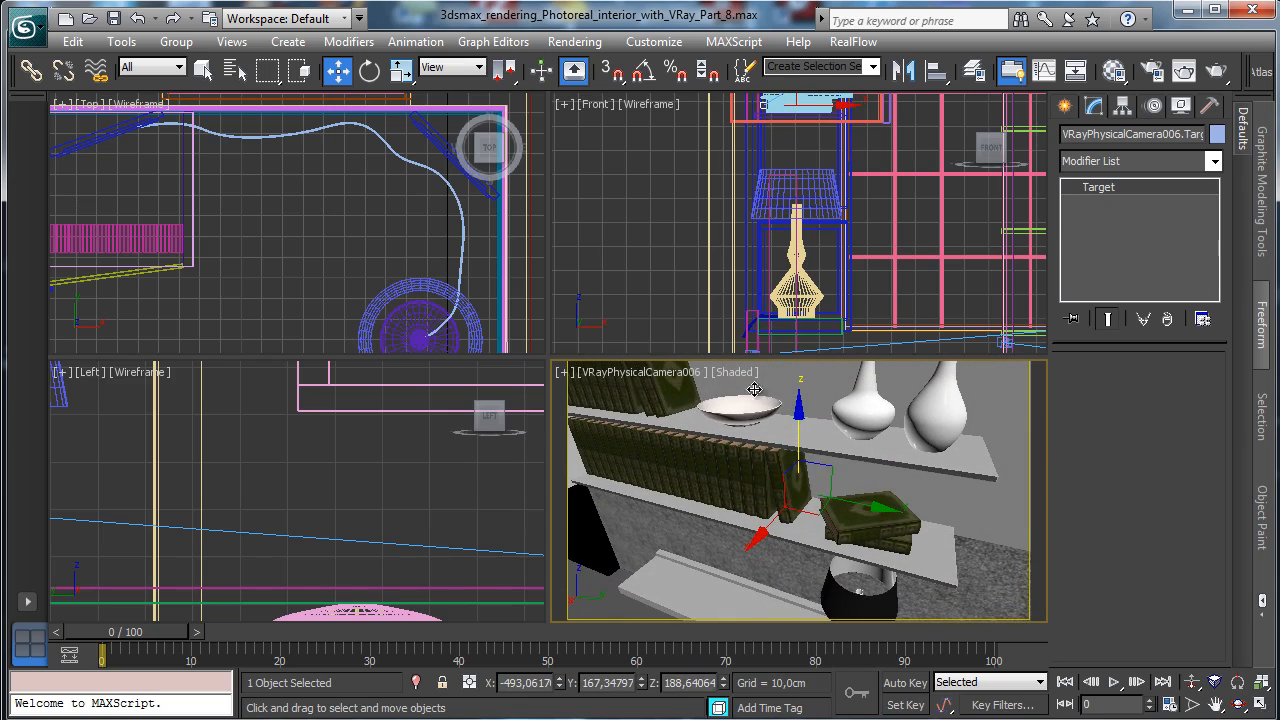
Select VRayPhysicalCamera006 and lower it to about Z 165.0 cm using the Move Transform Type-In.
left_click(617, 378)
left_click(706, 704)
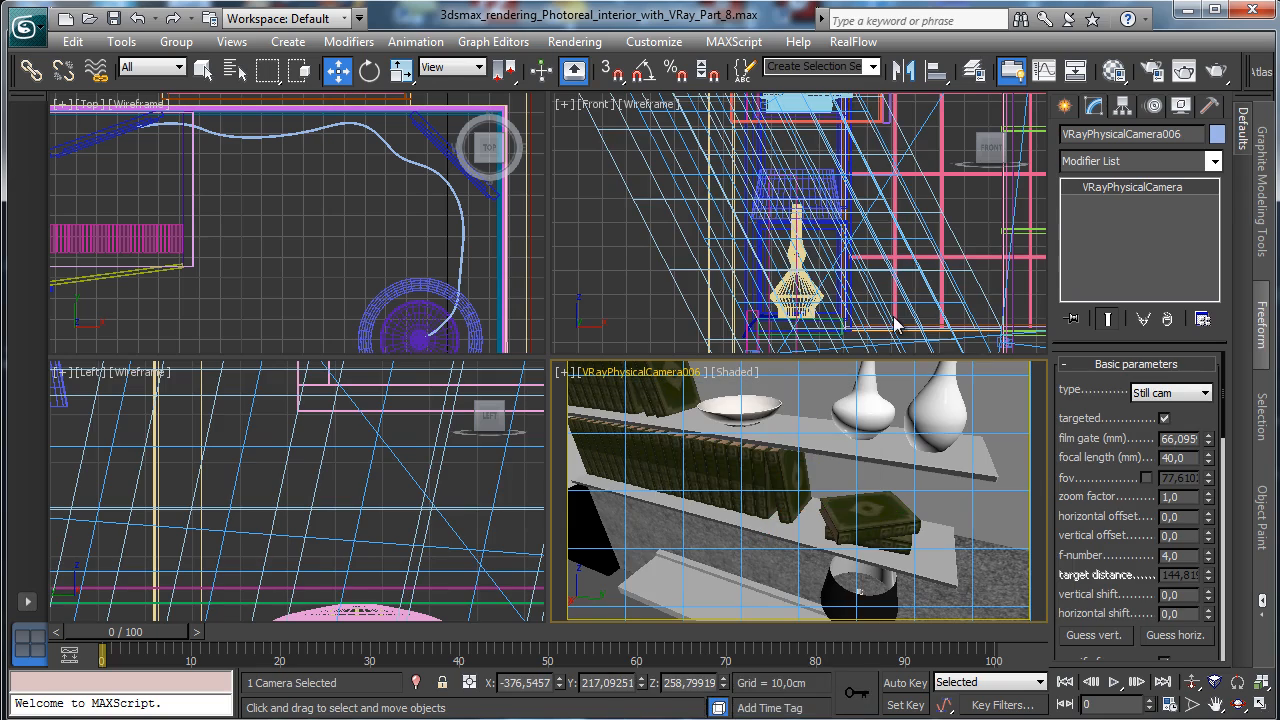
right_click(336, 72)
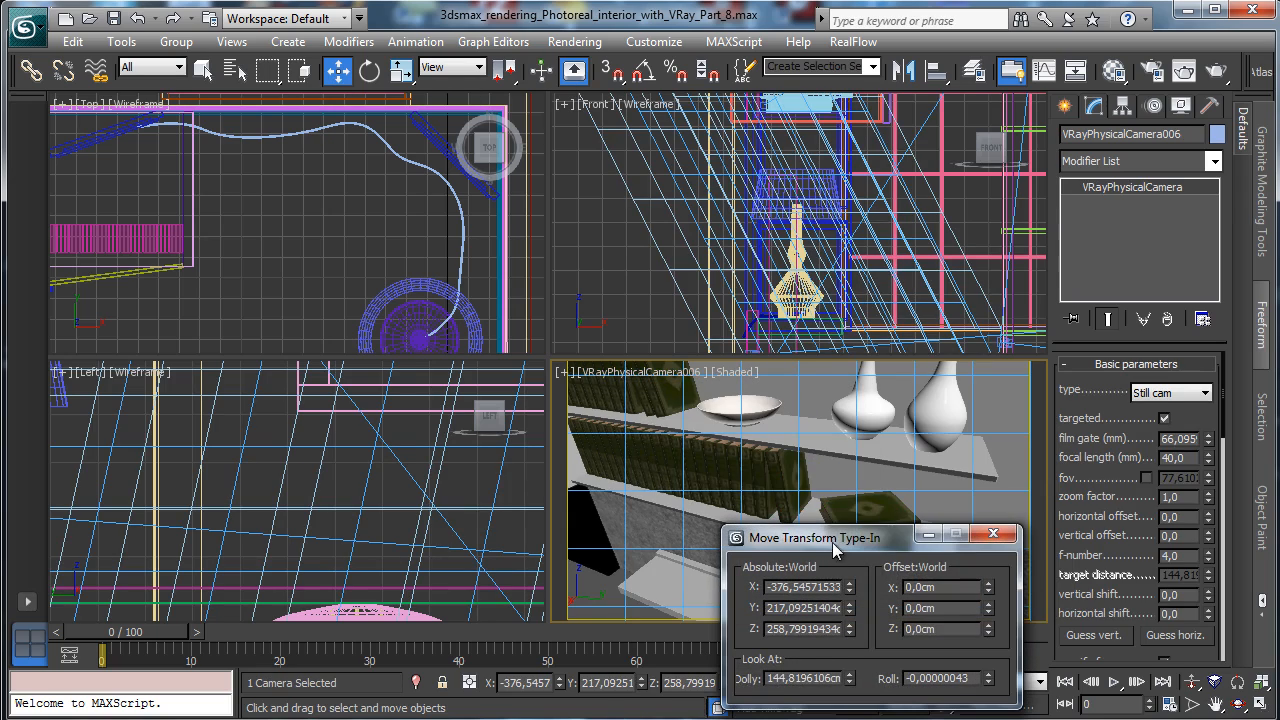
left_click_drag(835, 548, 317, 213)
left_click_drag(329, 296, 344, 715)
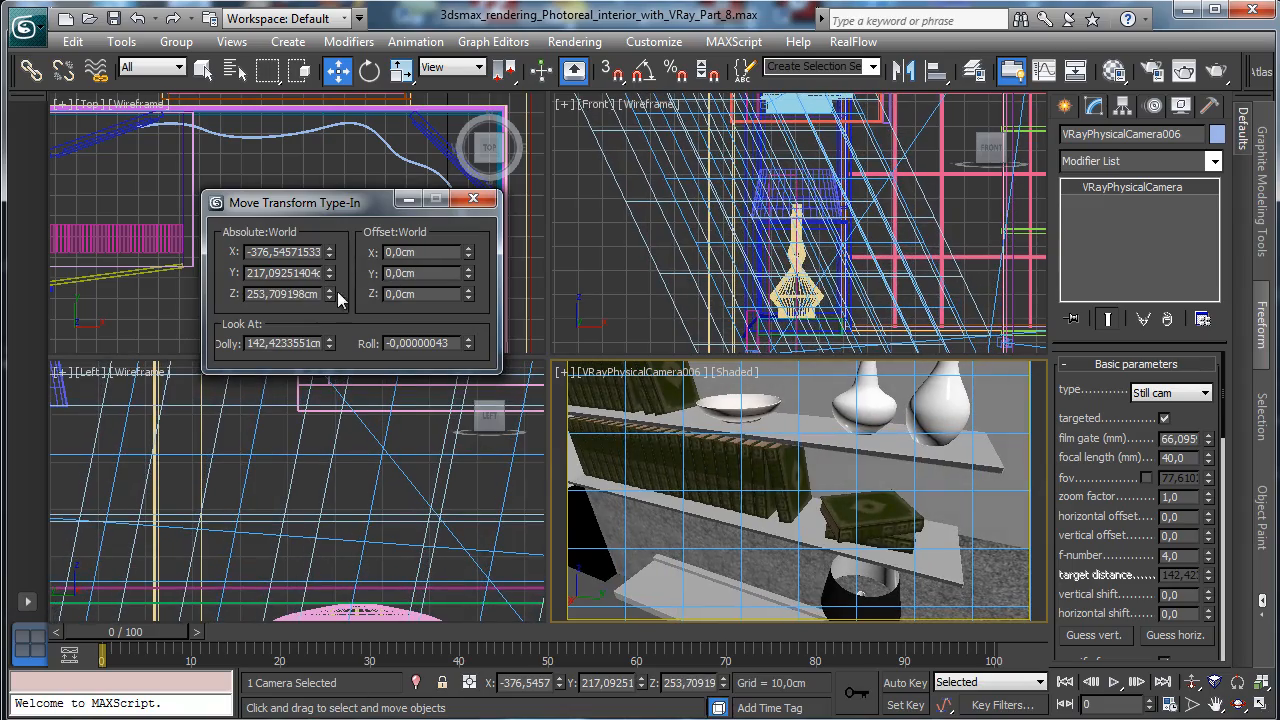
left_click_drag(340, 296, 344, 716)
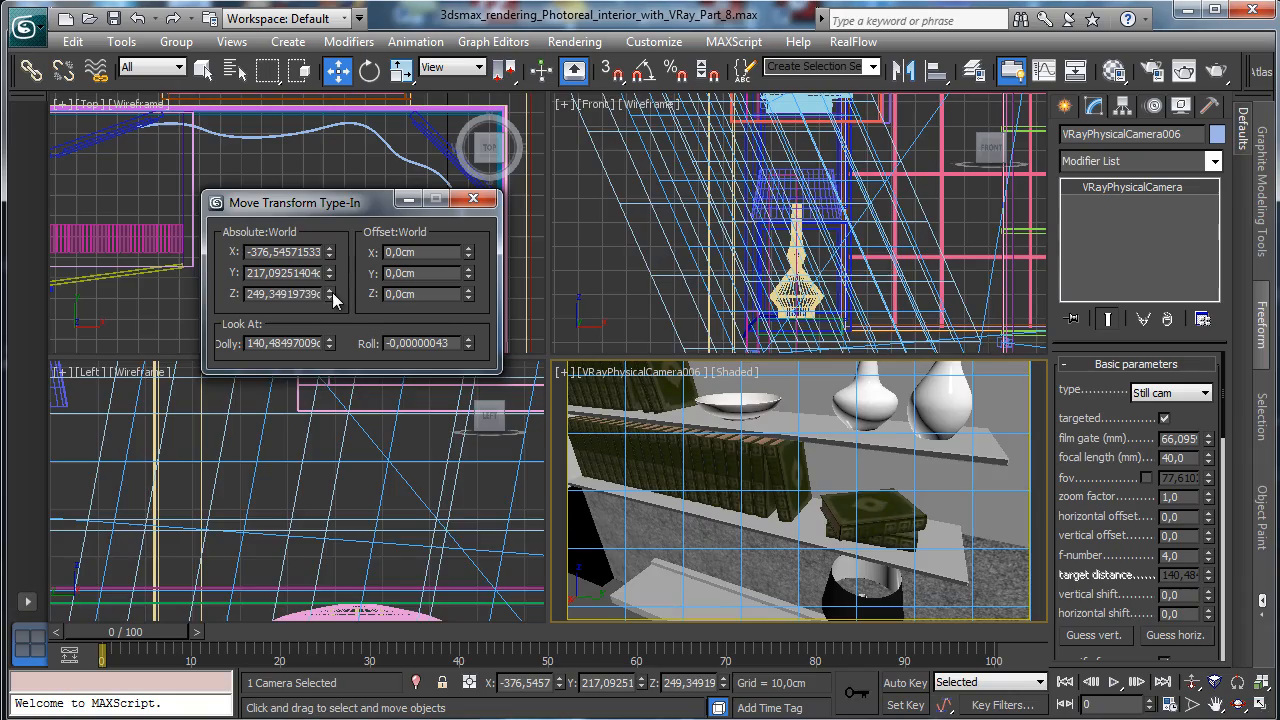
left_click_drag(333, 300, 378, 343)
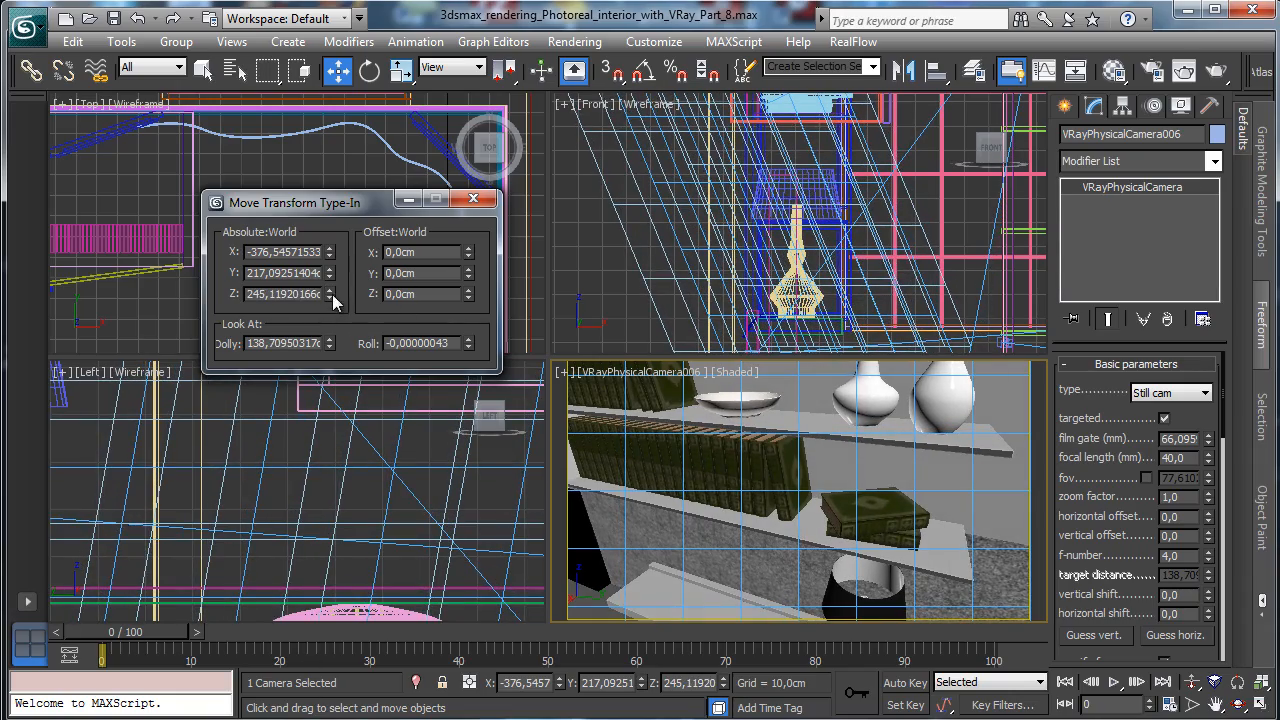
left_click_drag(332, 294, 373, 457)
left_click_drag(327, 293, 463, 427)
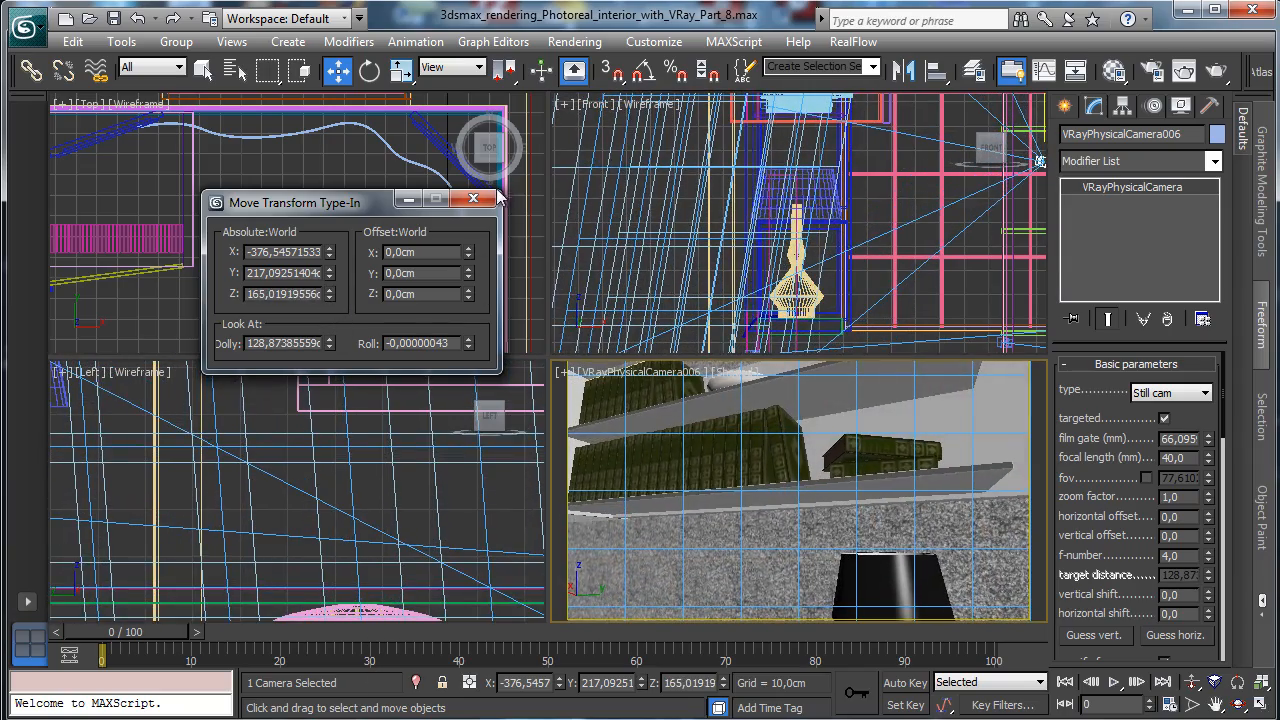
Lower VRayPhysicalCamera006's target to about Z 123.7 cm, dolly the camera back to show the whole lamp, and close the transform dialog.
left_click(626, 370)
left_click(670, 704)
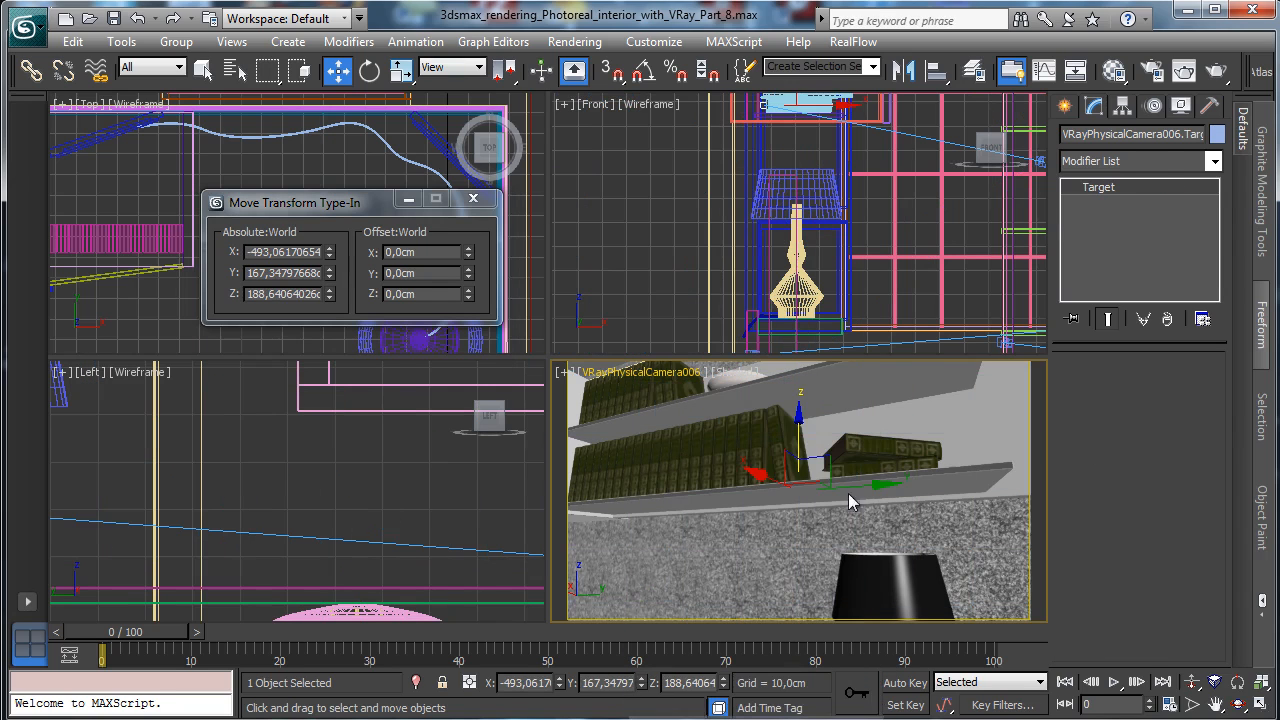
left_click_drag(802, 430, 786, 586)
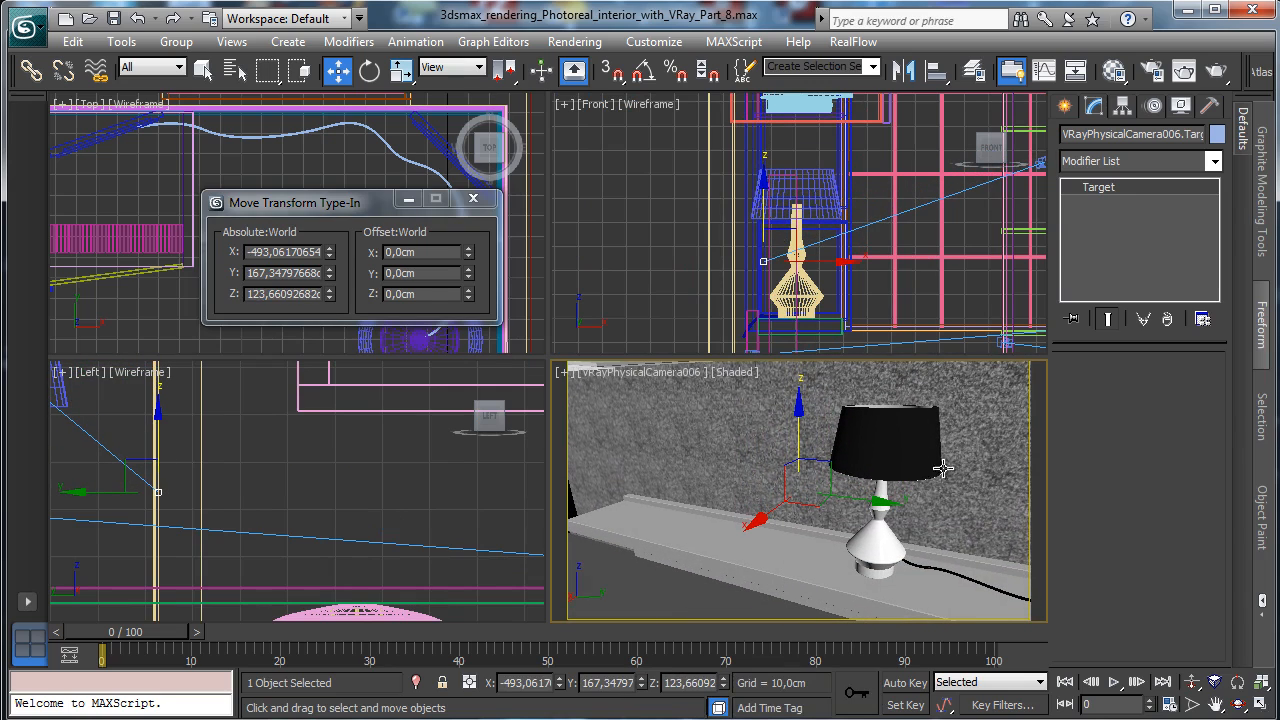
left_click(1191, 682)
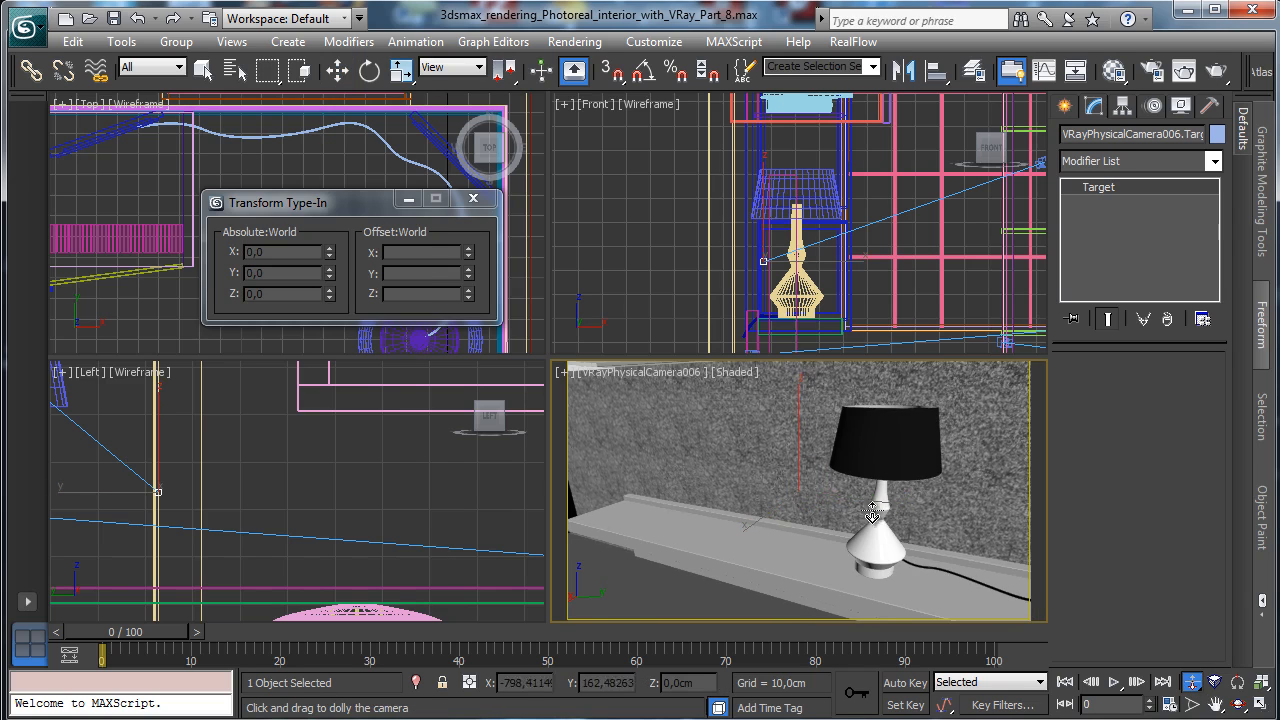
left_click_drag(890, 505, 720, 529)
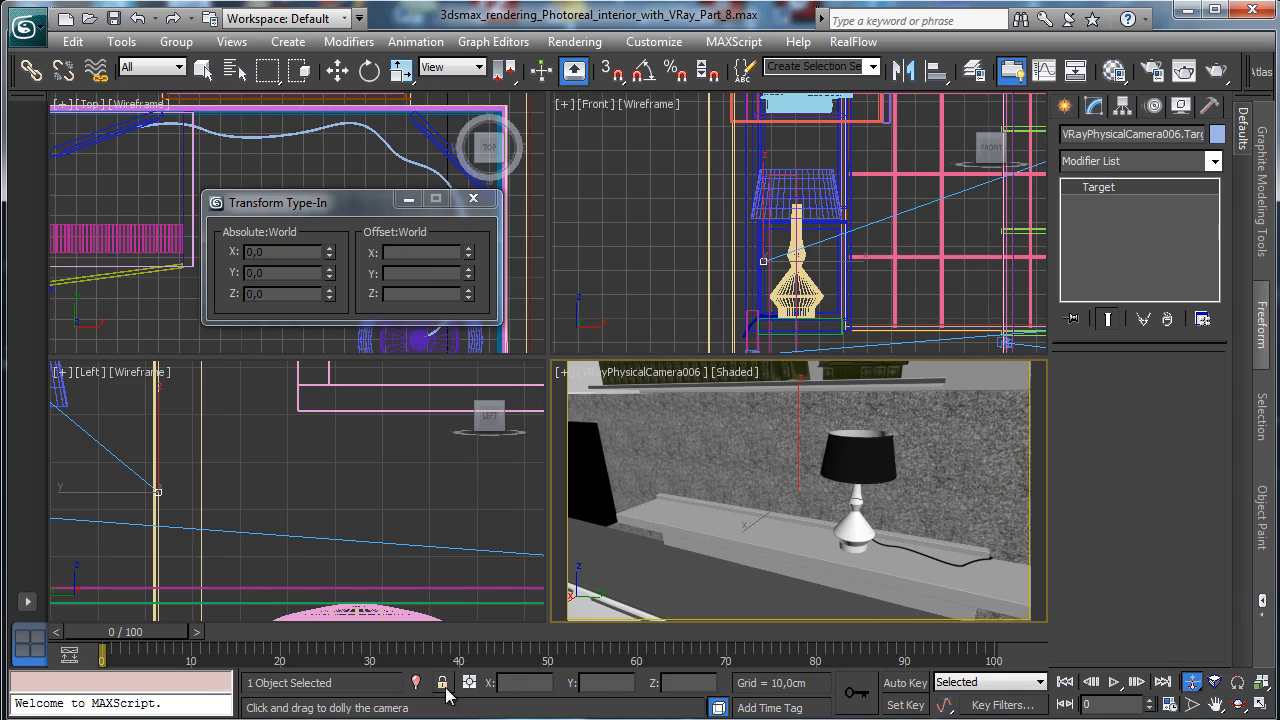
left_click(473, 199)
Save the scene and render the marked region of the table lamp view in the V-Ray frame buffer.
left_click(113, 18)
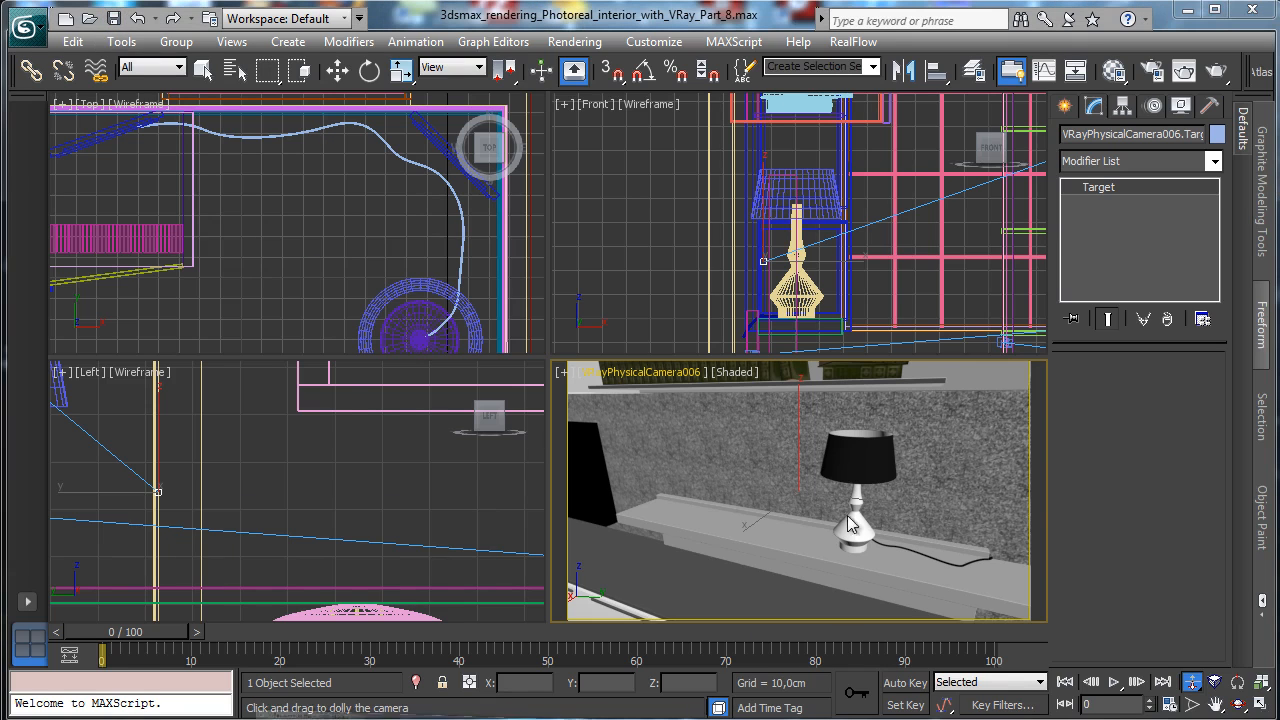
key("shift+q")
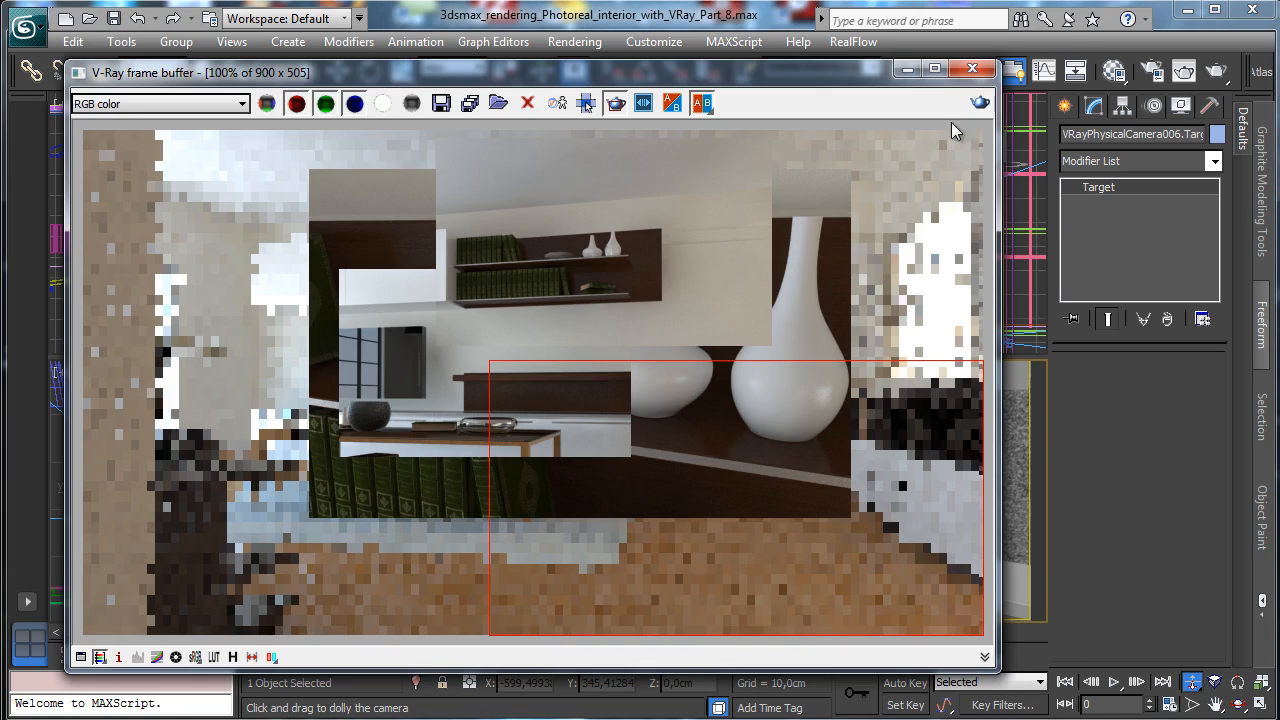
left_click(981, 100)
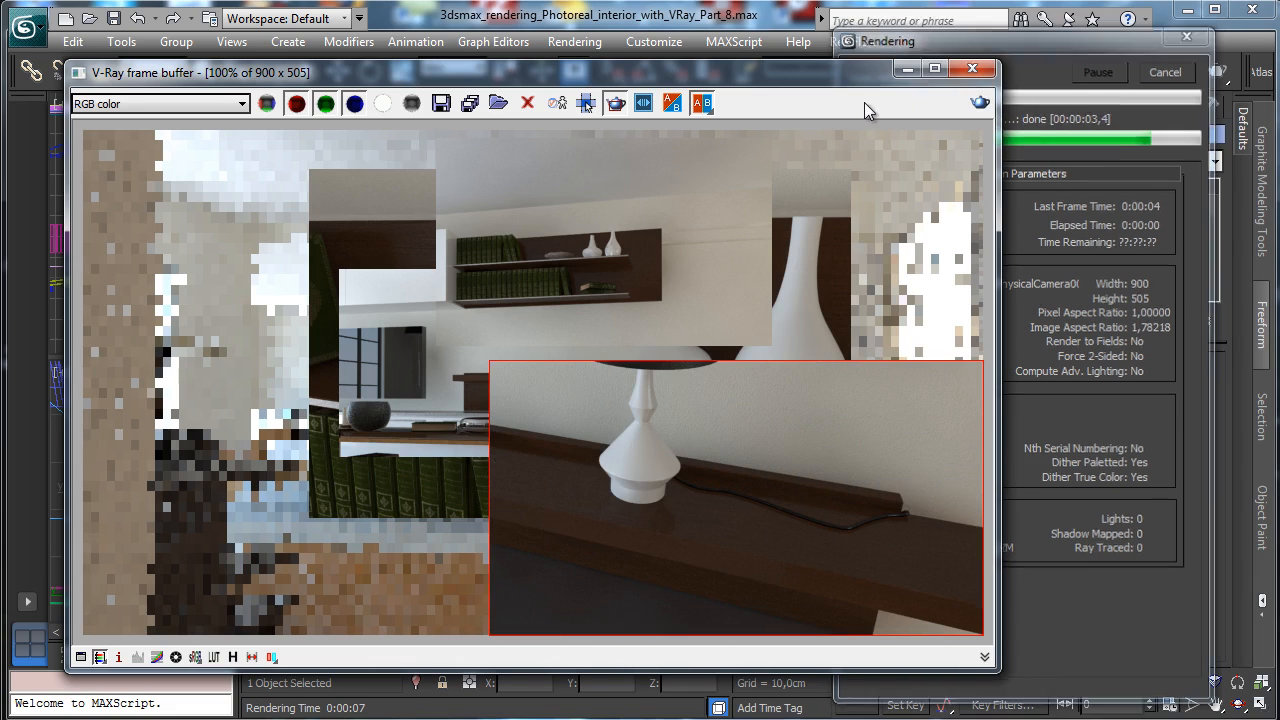
left_click(907, 69)
Look through VRayPhysicalCamera005 and render a region covering the shelves, table lamp and coffee table.
left_click(675, 373)
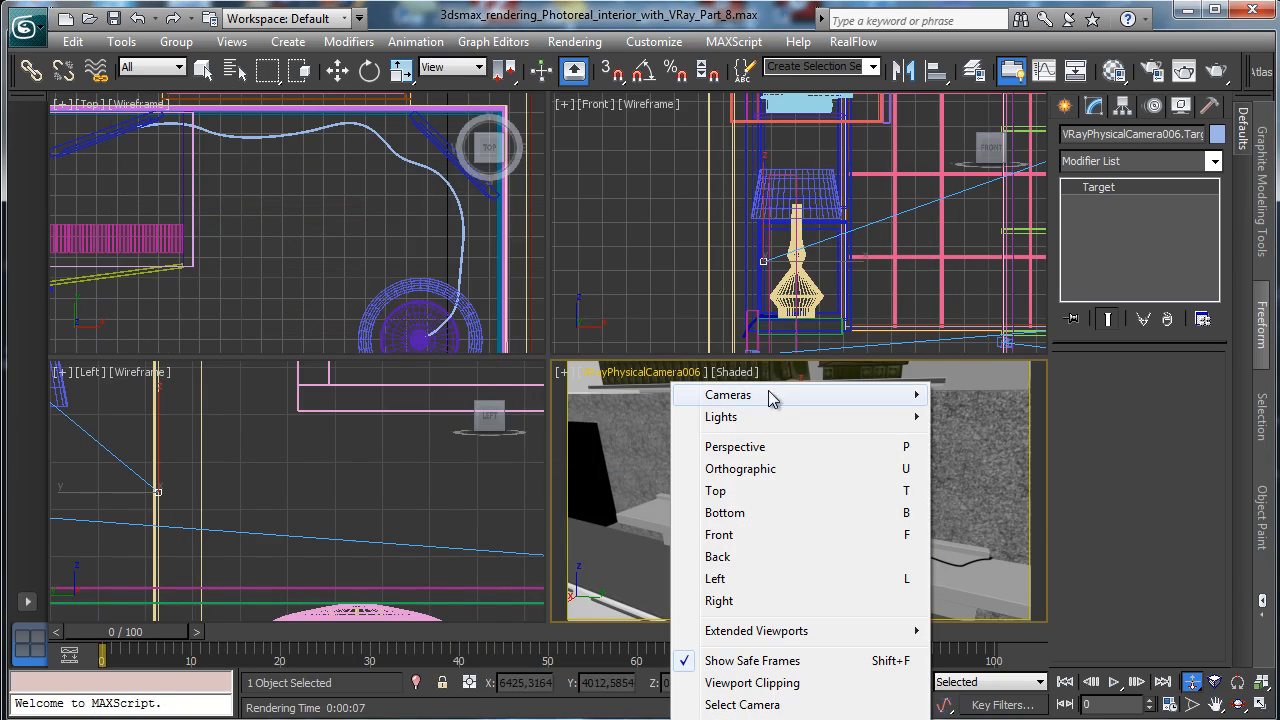
mouse_move(777, 400)
left_click(1010, 477)
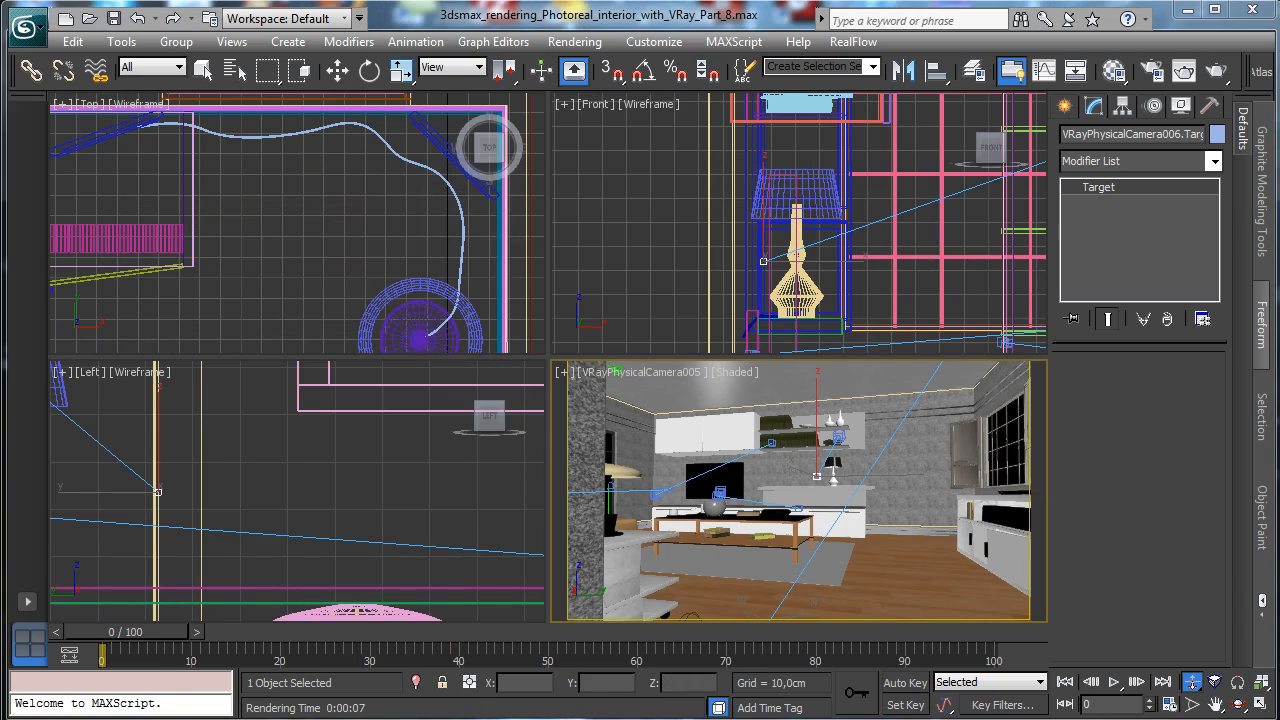
key("shift+q")
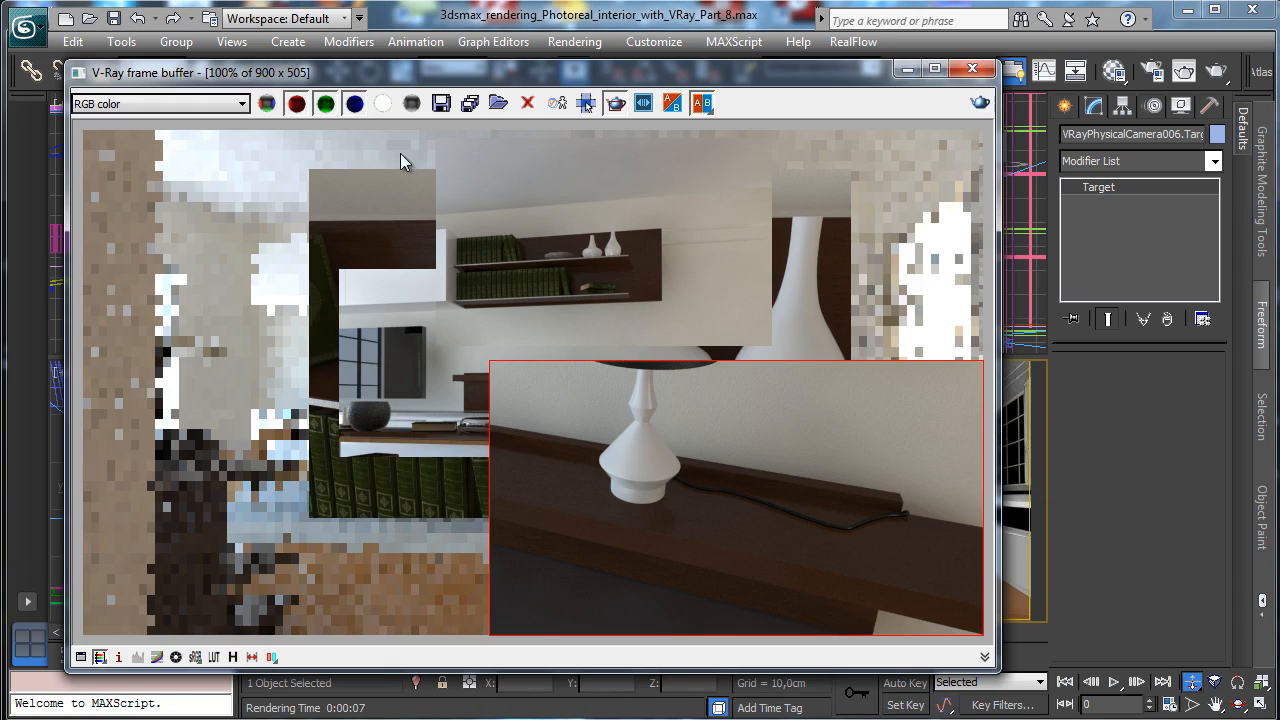
left_click_drag(400, 155, 857, 457)
left_click(980, 105)
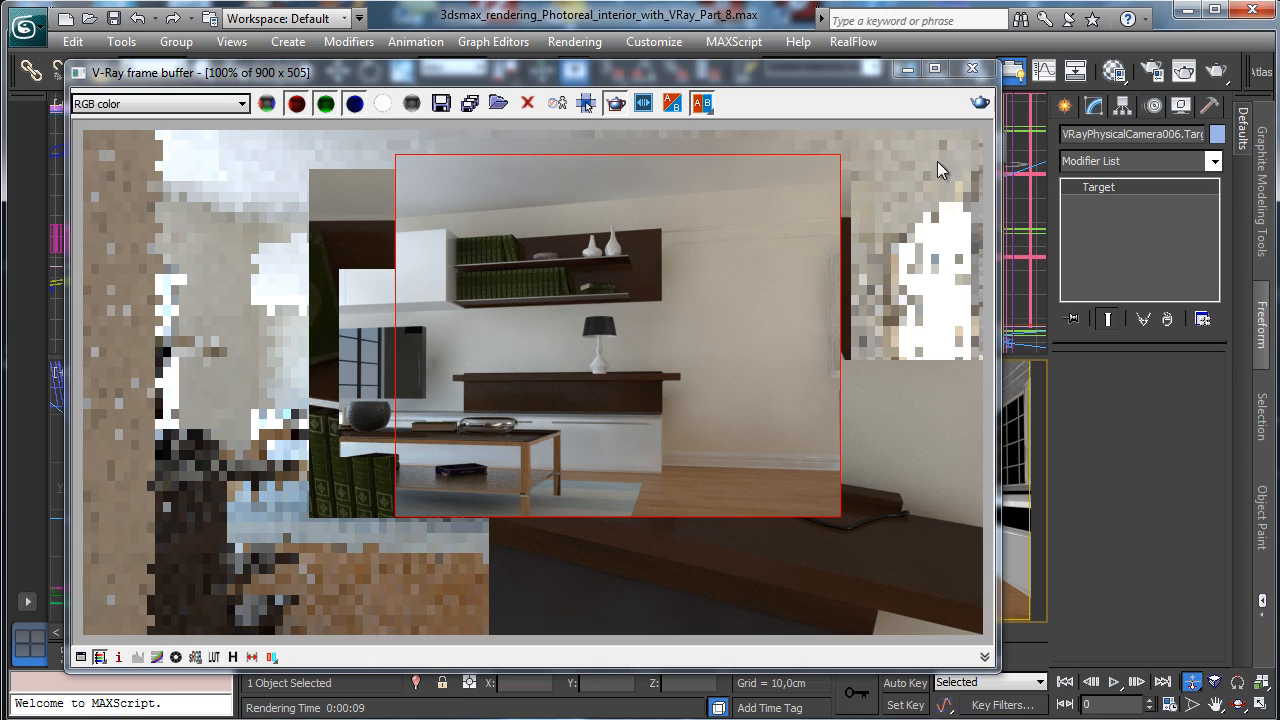
left_click(907, 69)
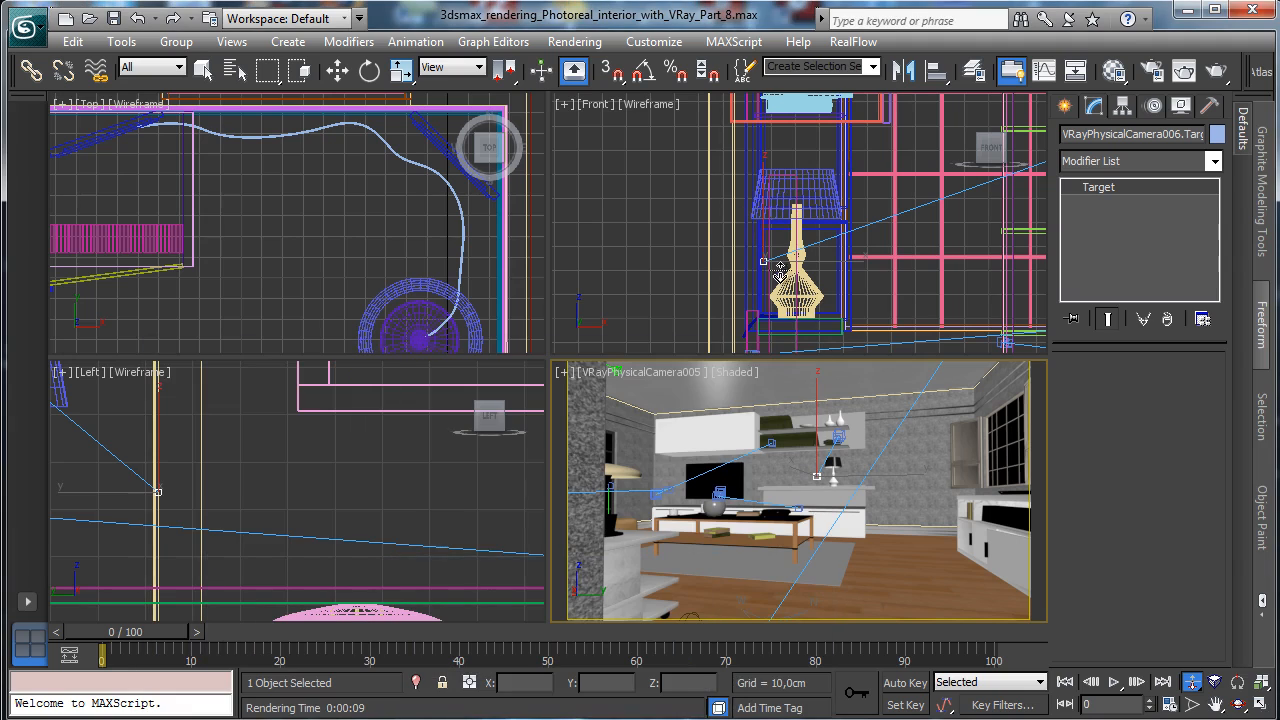
Select the table lamp's base, frame it in the Left view, zoom out to show its surroundings and maximize that view.
right_click(491, 514)
key("w")
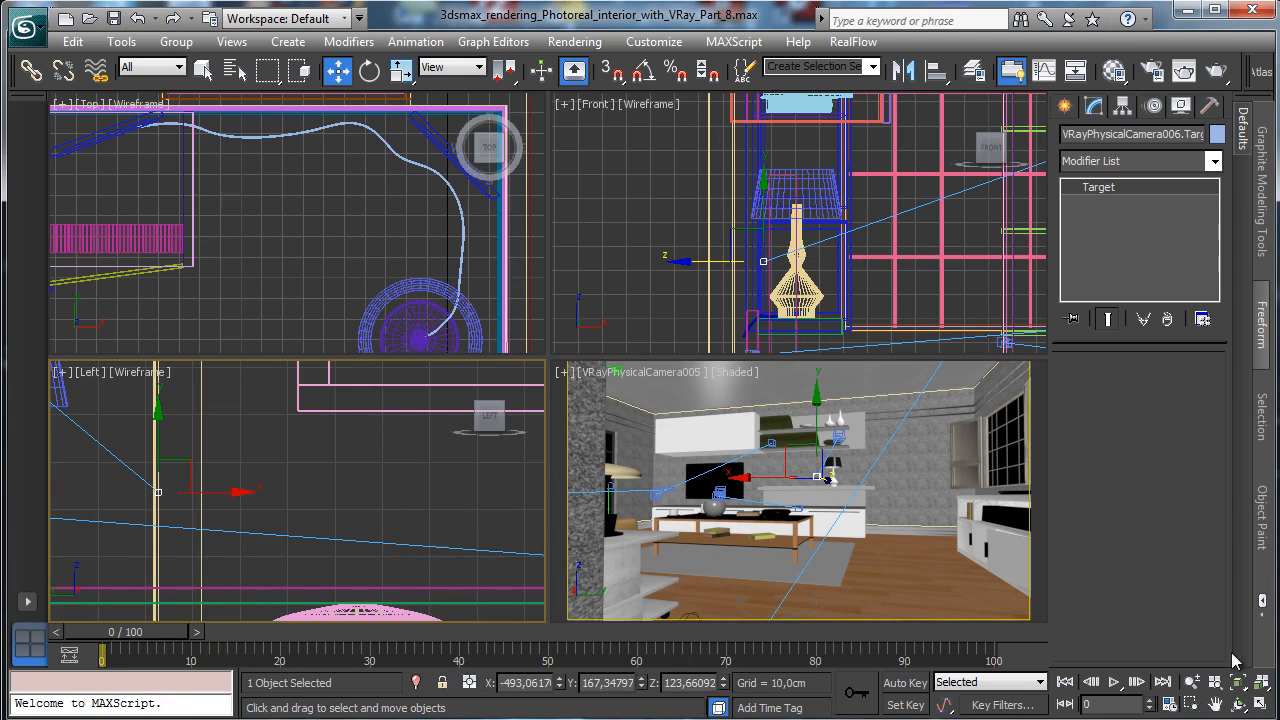
left_click(1237, 681)
left_click(828, 289)
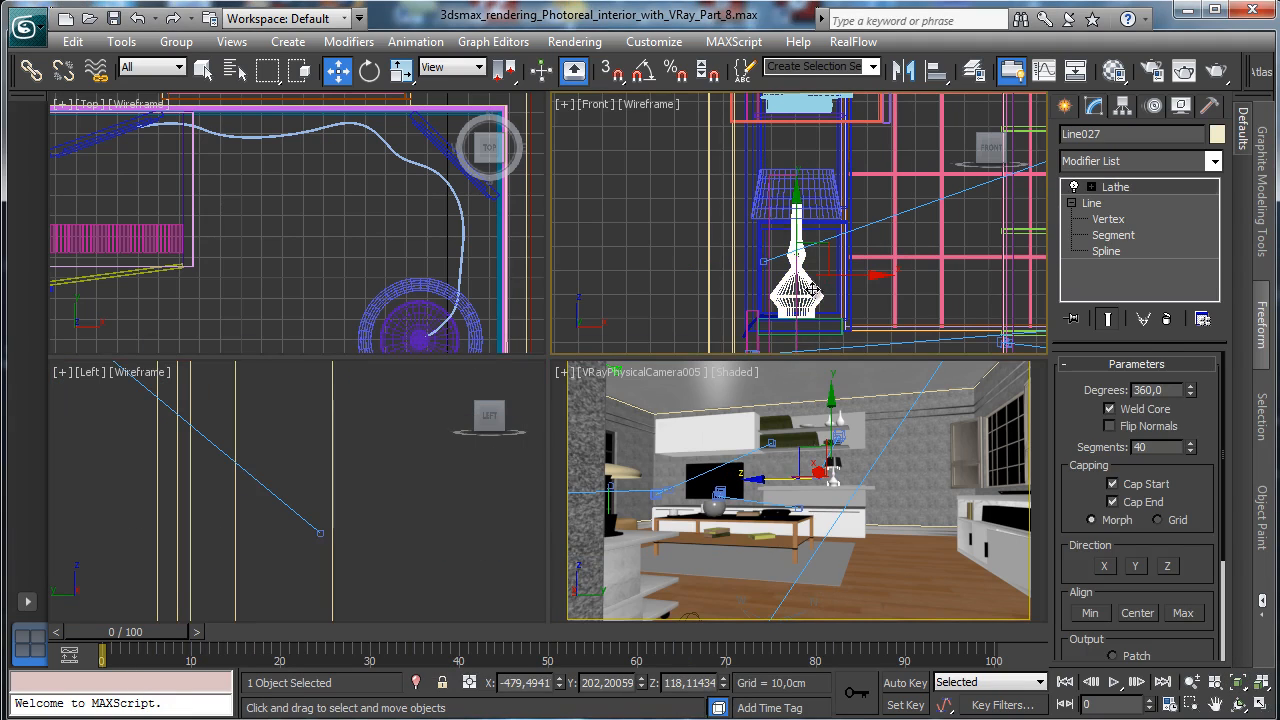
right_click(439, 477)
left_click(1240, 684)
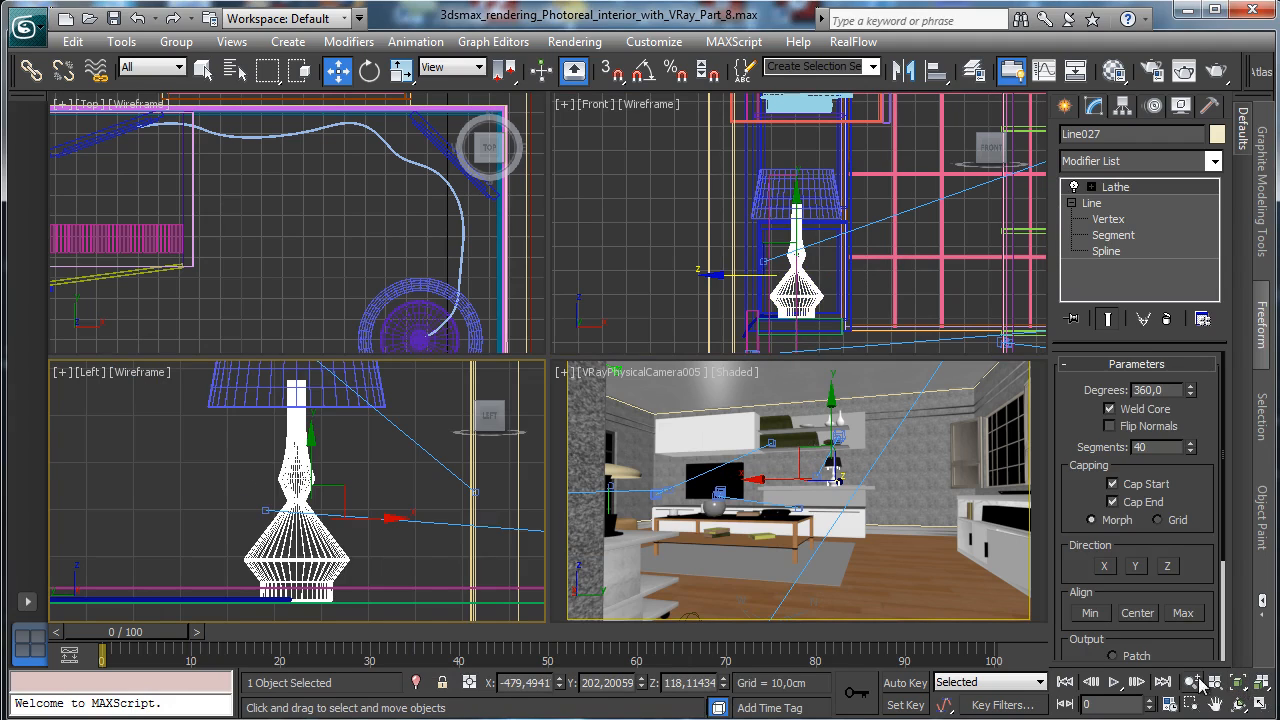
left_click(1192, 682)
left_click_drag(314, 500, 314, 608)
left_click(1264, 702)
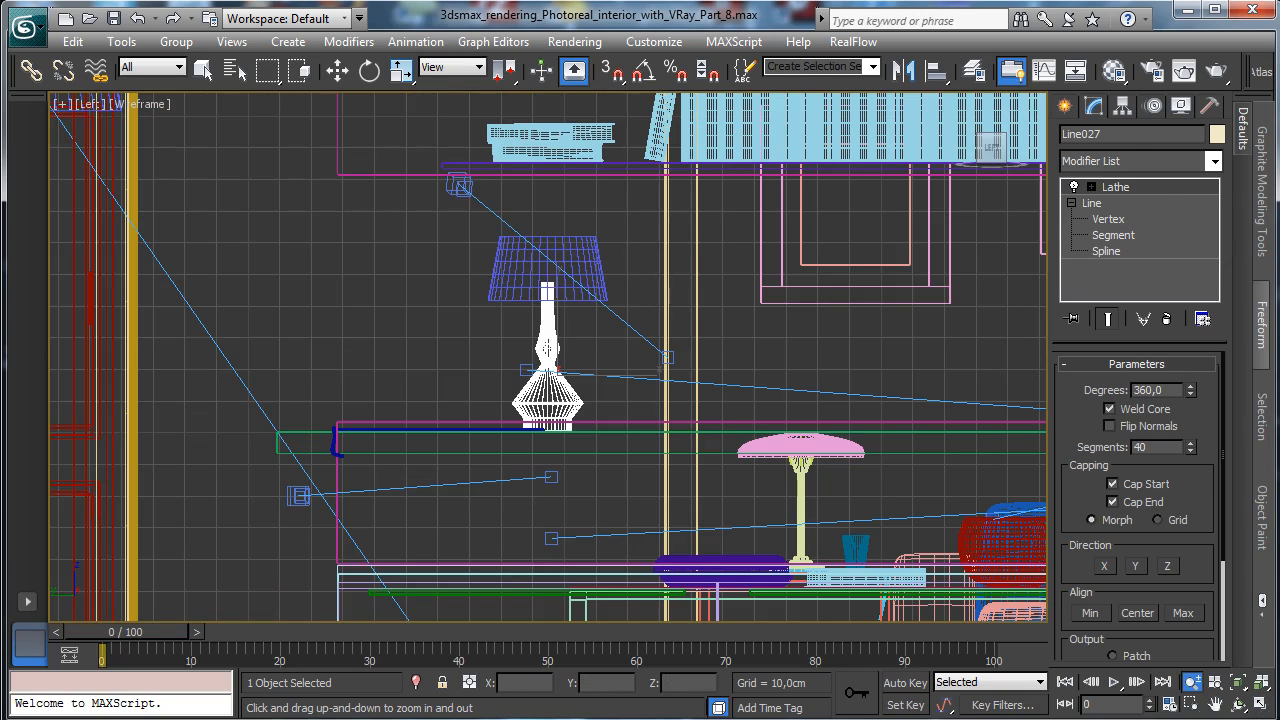
Start the spline Line tool and zoom the Left view in on the table lamp and the wall beside it.
left_click(1064, 106)
left_click(1094, 137)
left_click(1100, 249)
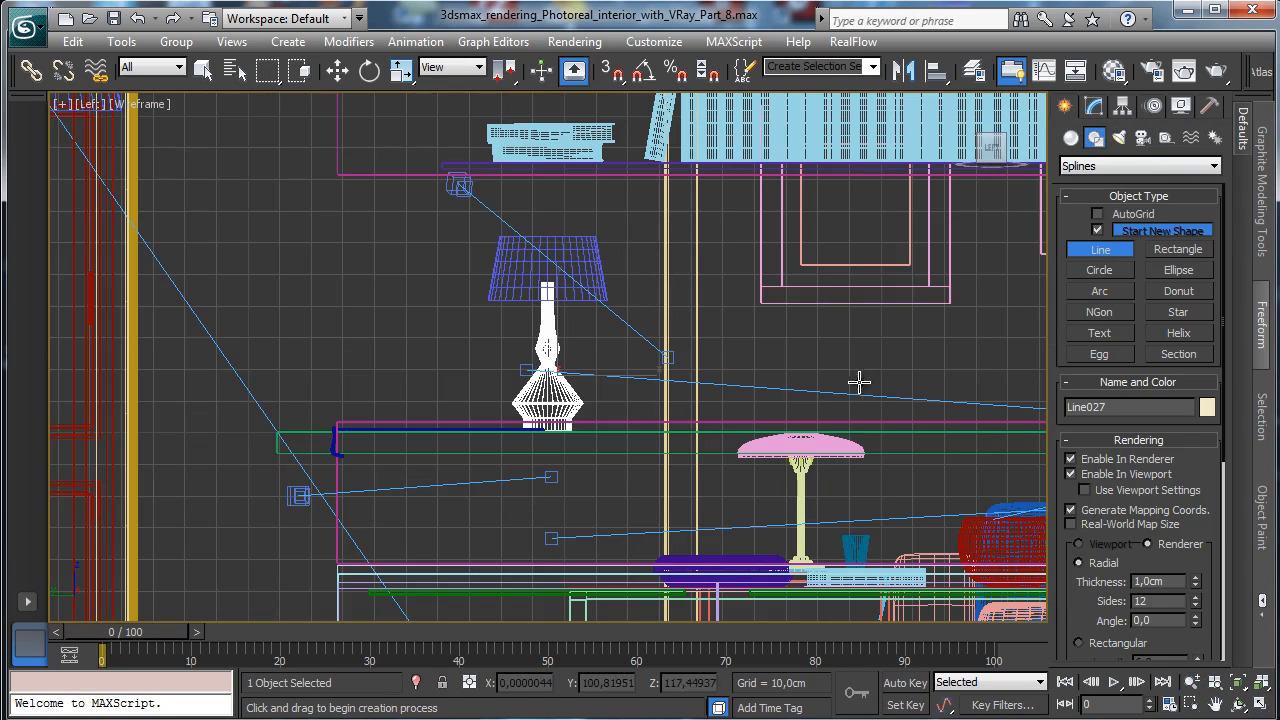
left_click(1192, 706)
left_click_drag(518, 172, 738, 474)
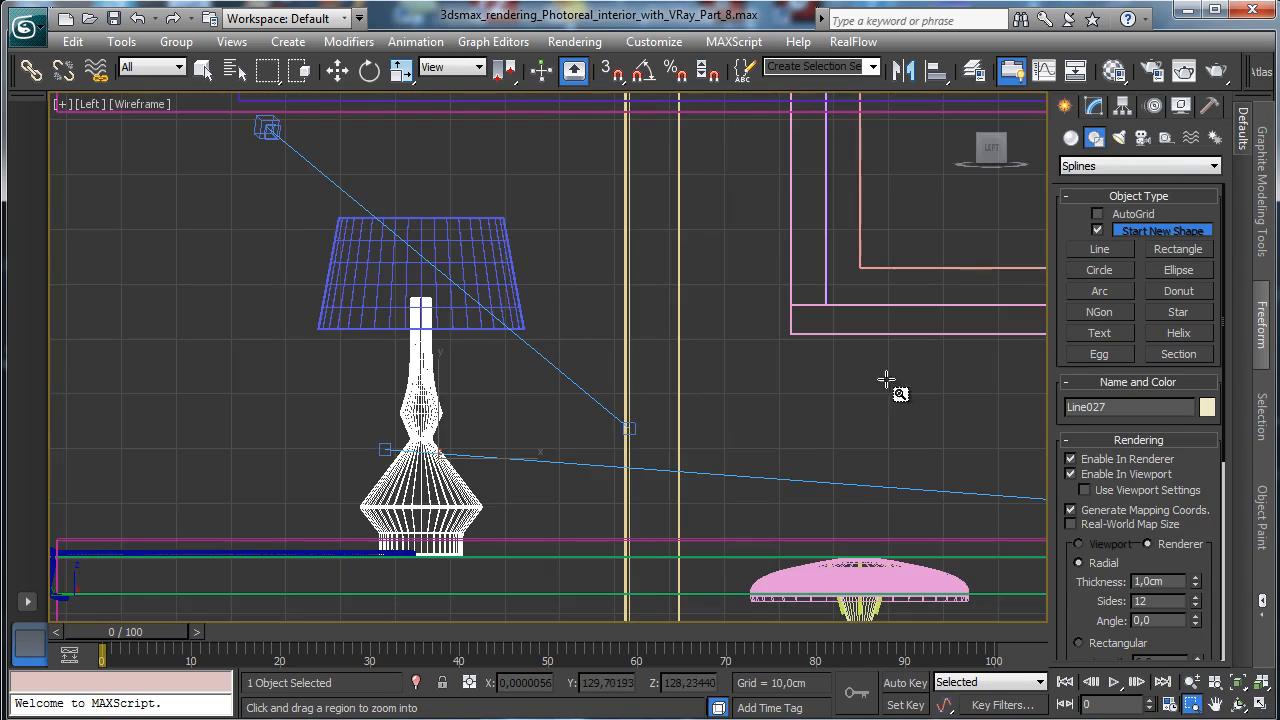
left_click(1106, 252)
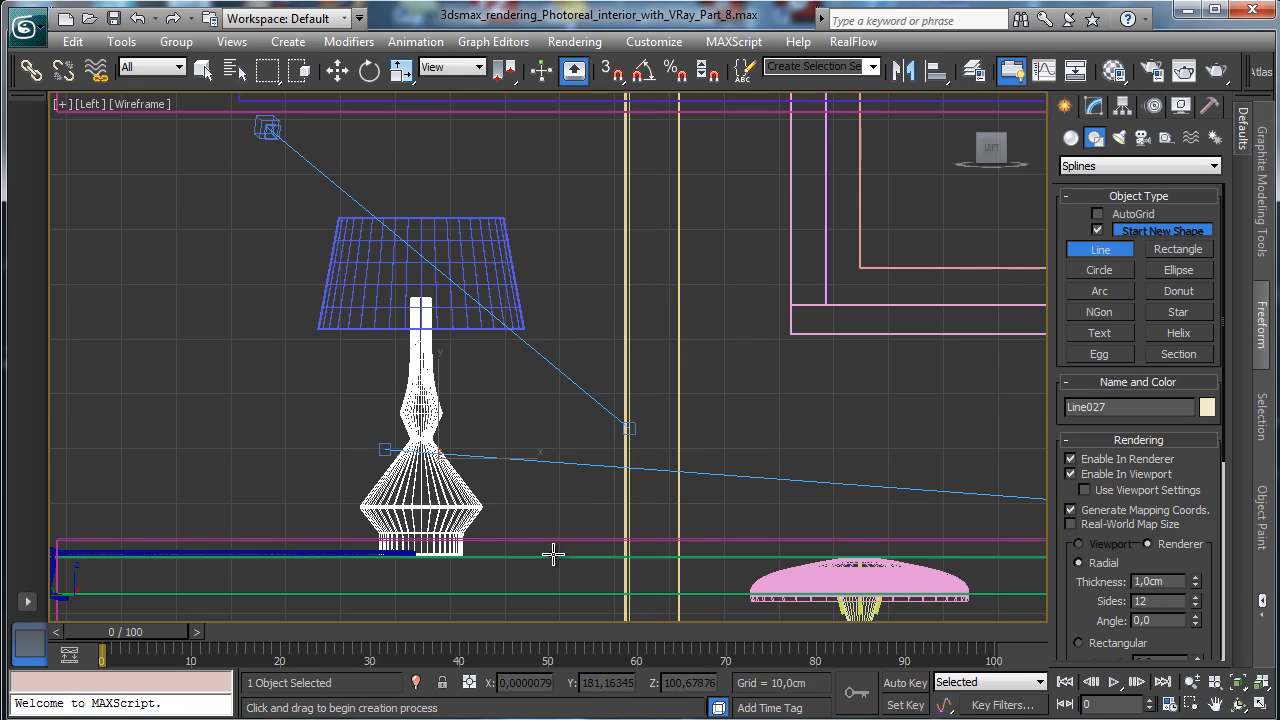
left_click(553, 554)
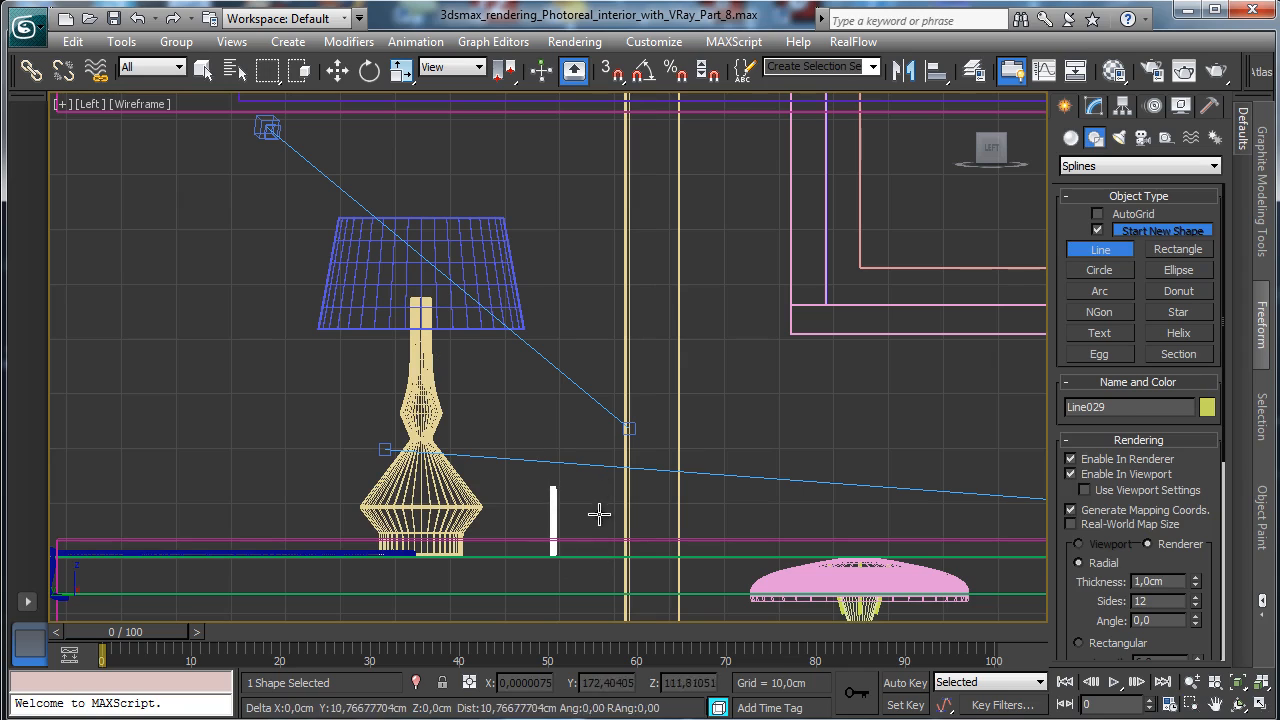
right_click(632, 481)
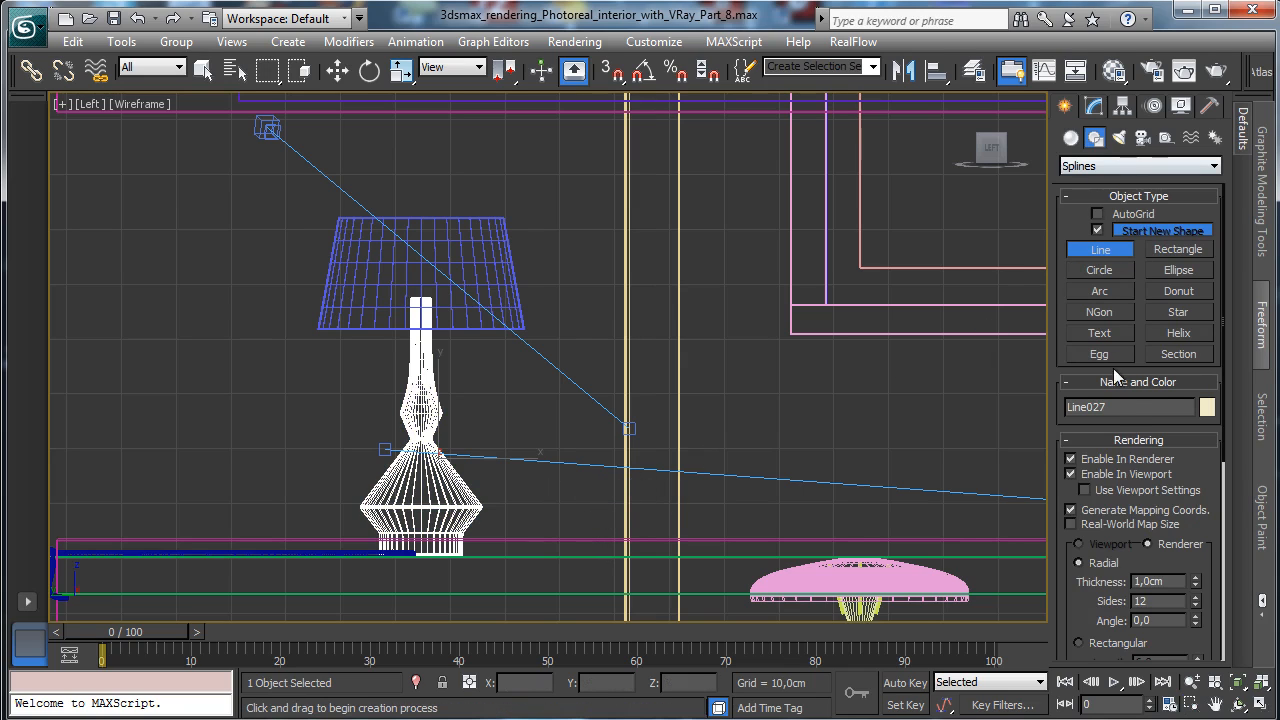
Draw a non-renderable open line beside the lamp: horizontal along the shelf, a short slant, and straight up along the wall.
left_click(548, 554)
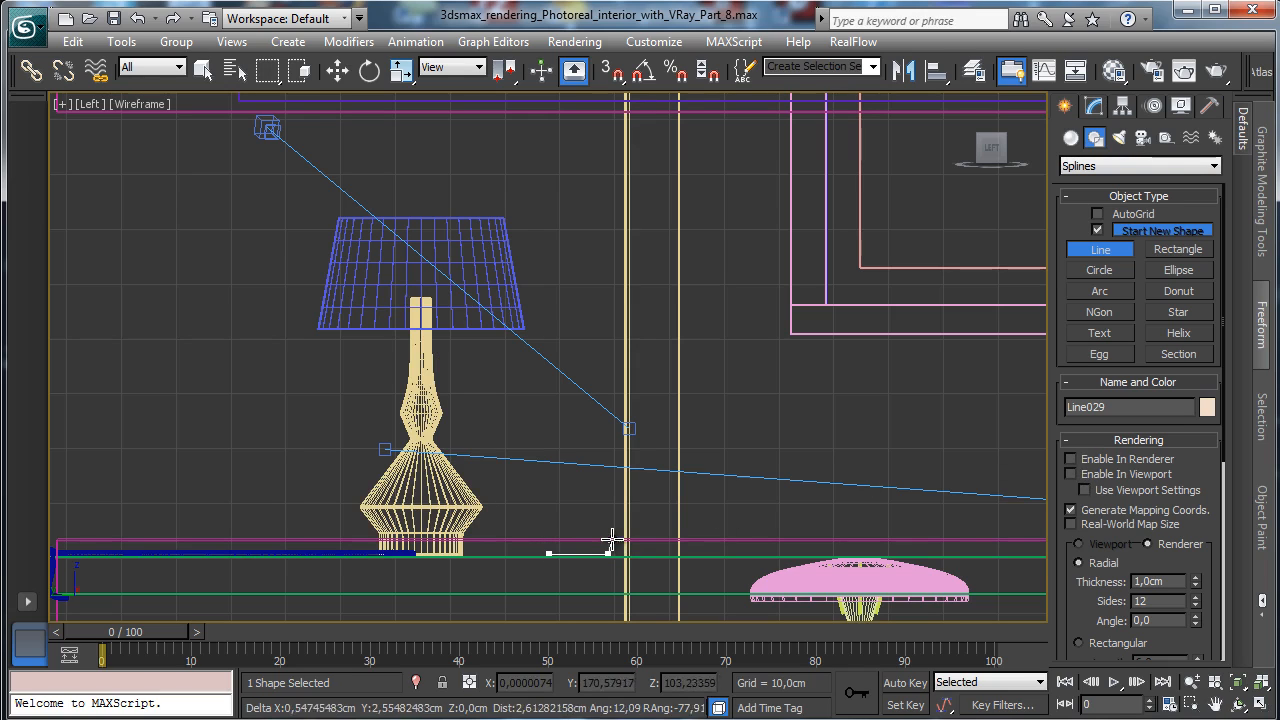
left_click(608, 554)
left_click(621, 544)
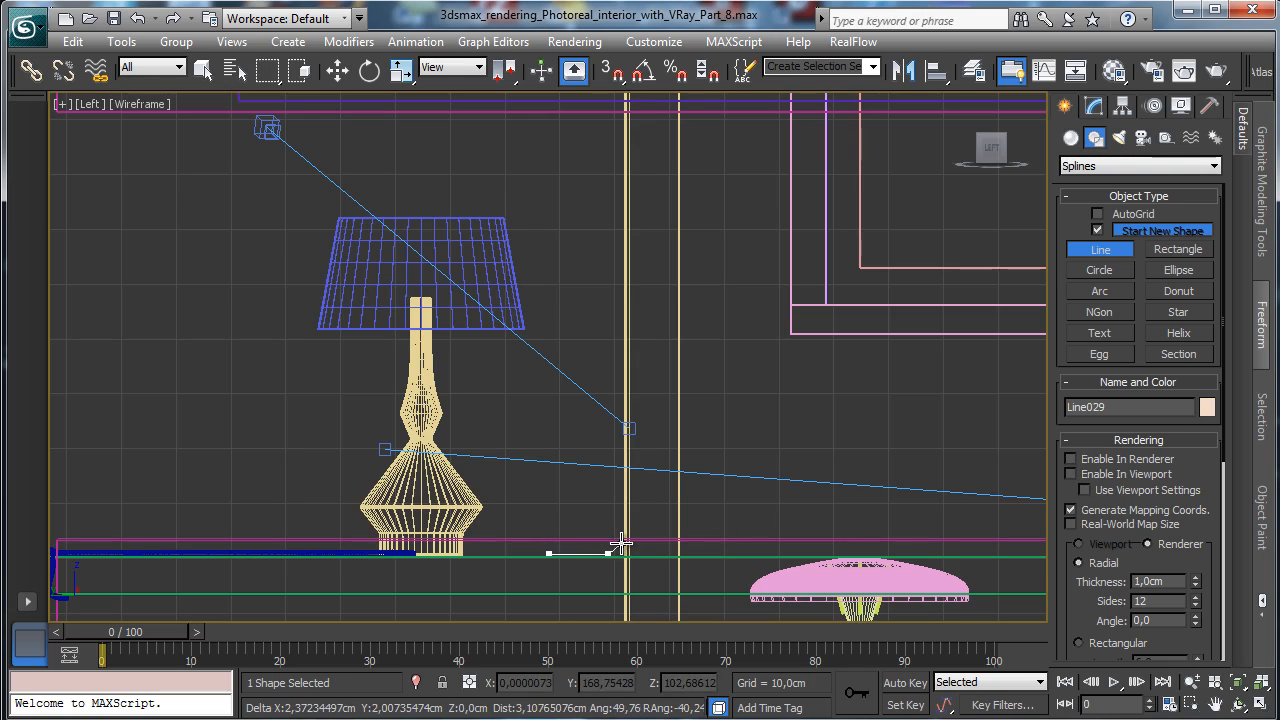
left_click(620, 266)
right_click(825, 280)
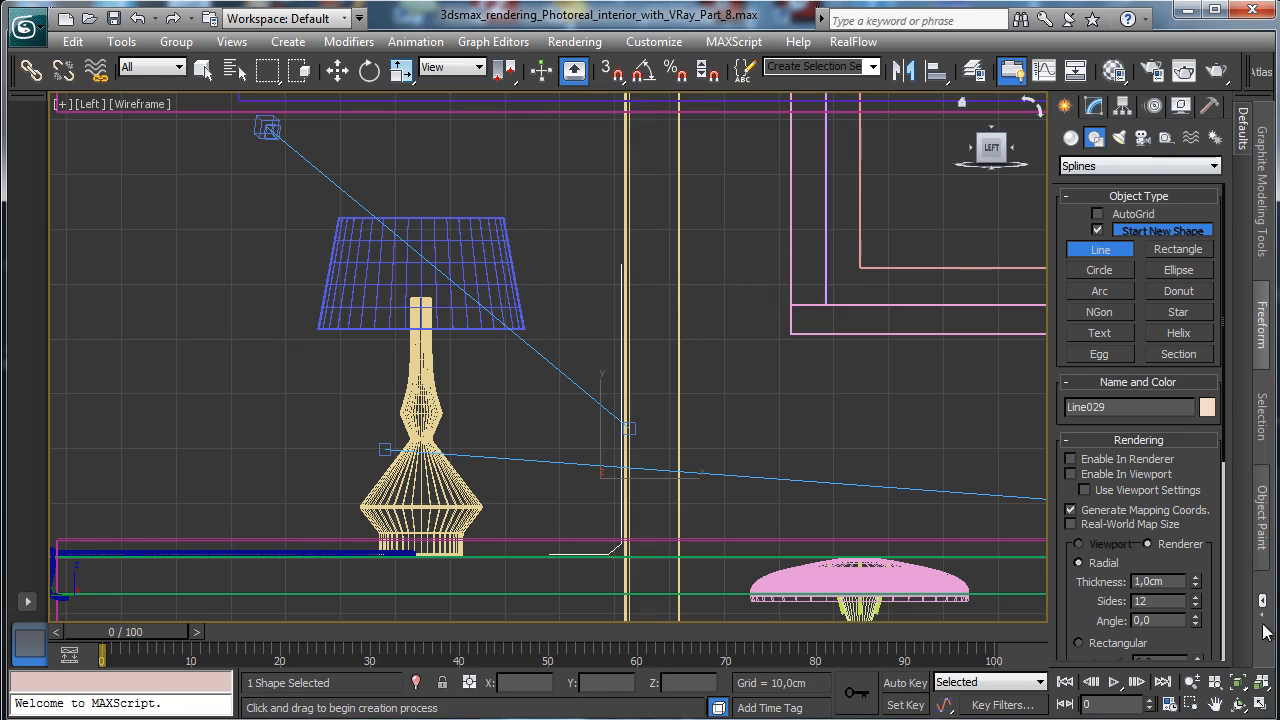
Fillet the two corner vertices at the ends of the line's slanted segment by about 1.06 cm.
left_click(1238, 681)
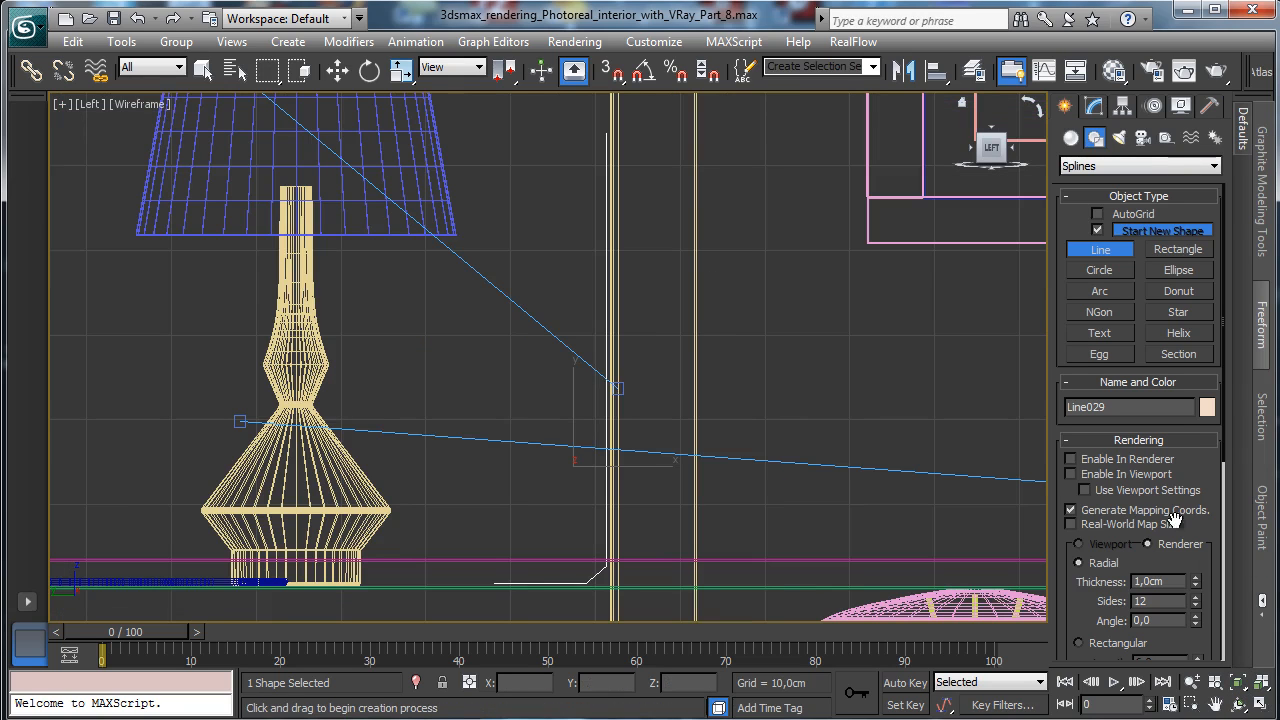
left_click(1094, 106)
left_click(1148, 362)
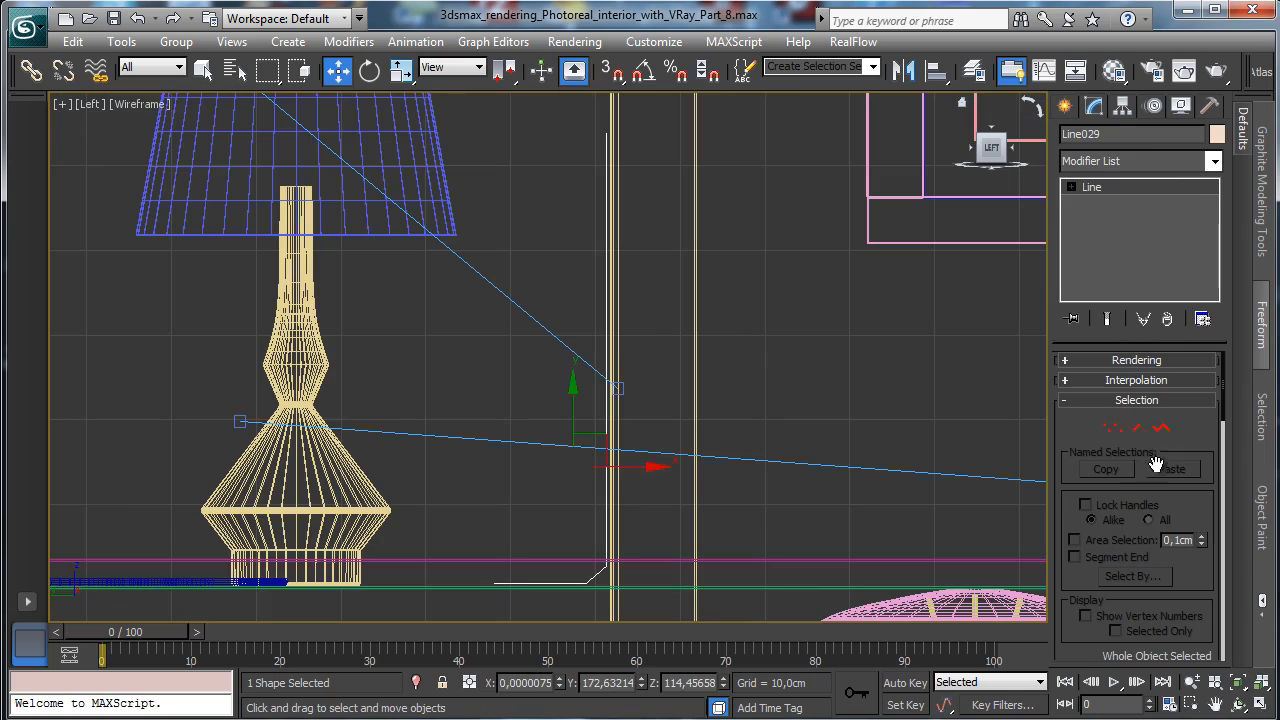
left_click(1160, 428)
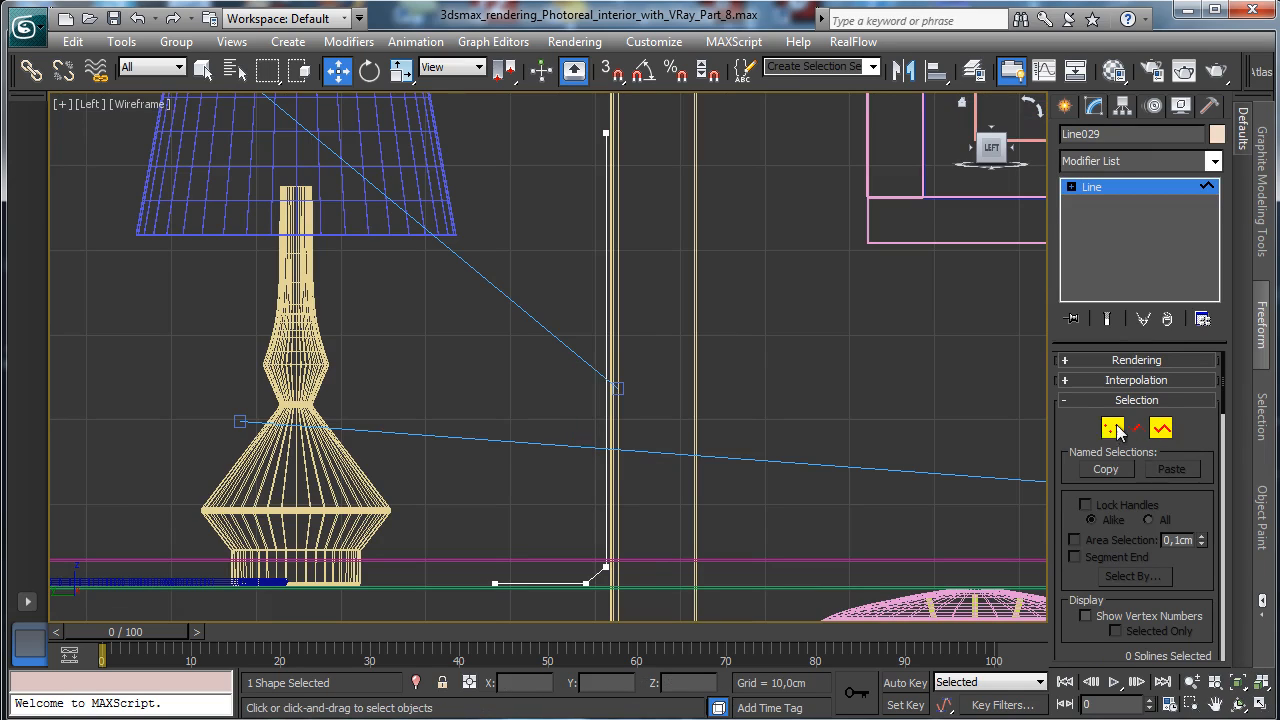
left_click(1114, 428)
left_click_drag(577, 604, 578, 600)
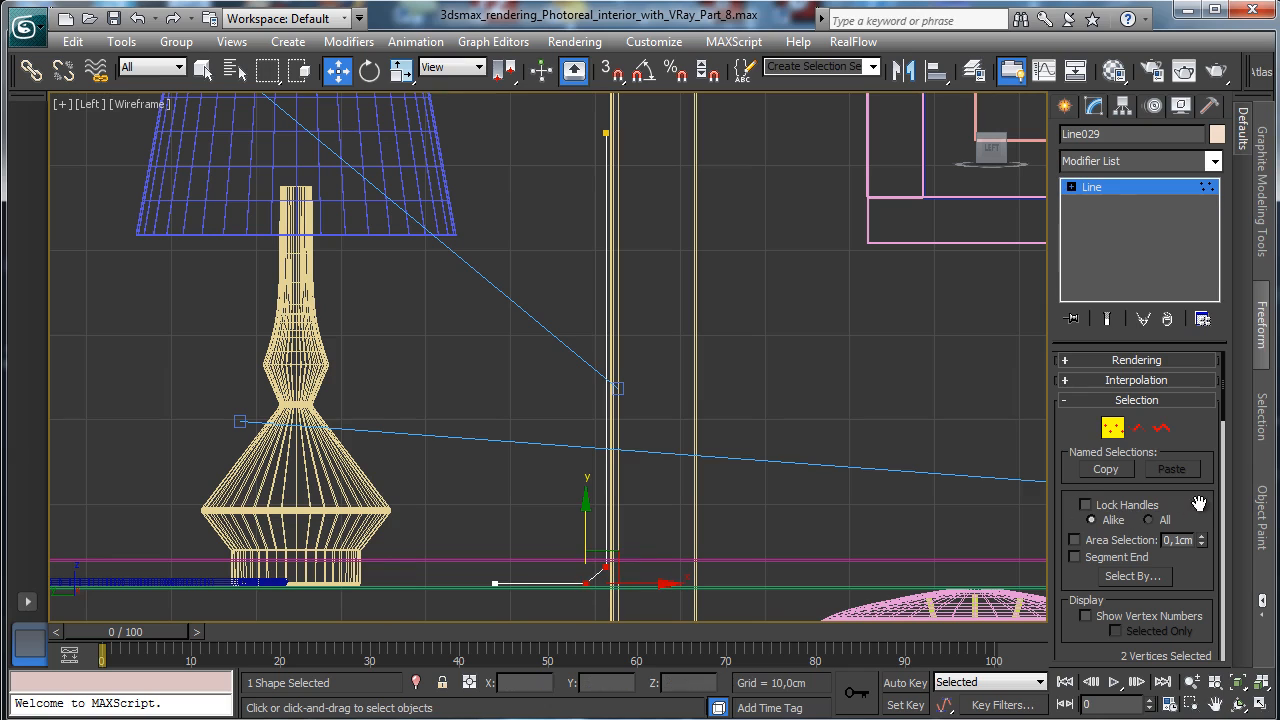
left_click_drag(1200, 503, 1167, 234)
left_click_drag(1161, 597, 1147, 399)
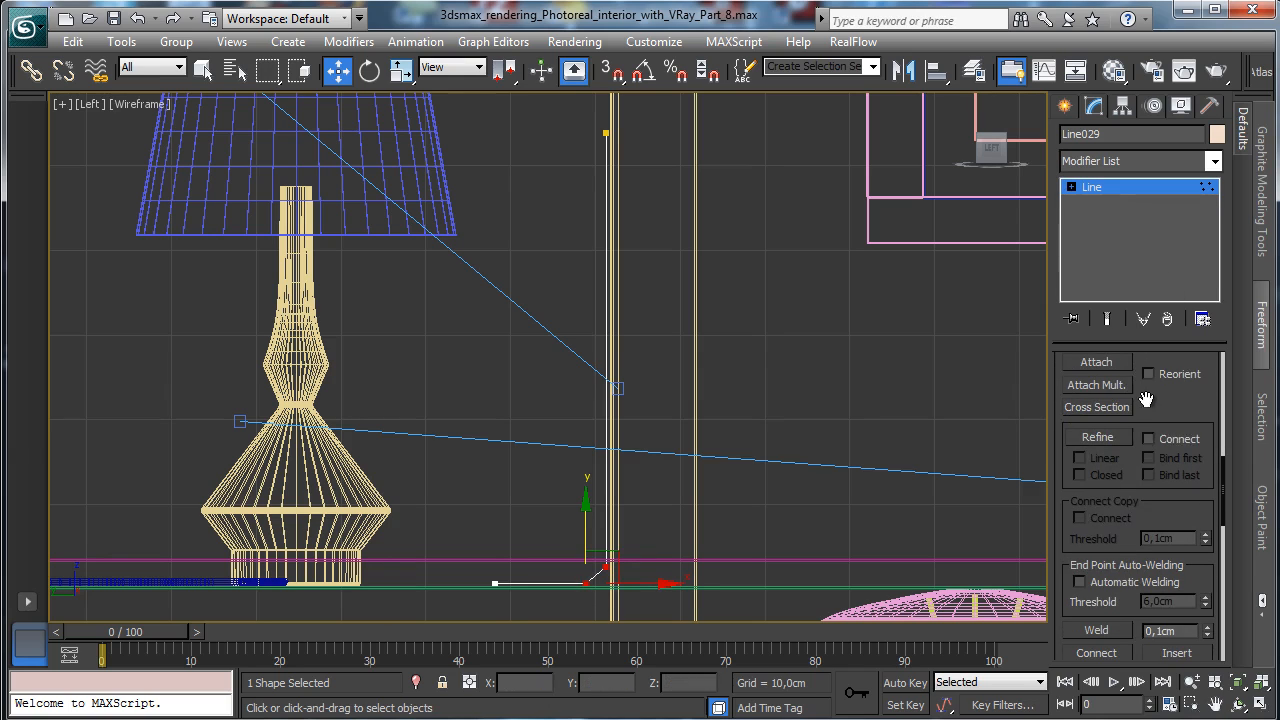
left_click_drag(1153, 513, 1142, 333)
left_click(1097, 553)
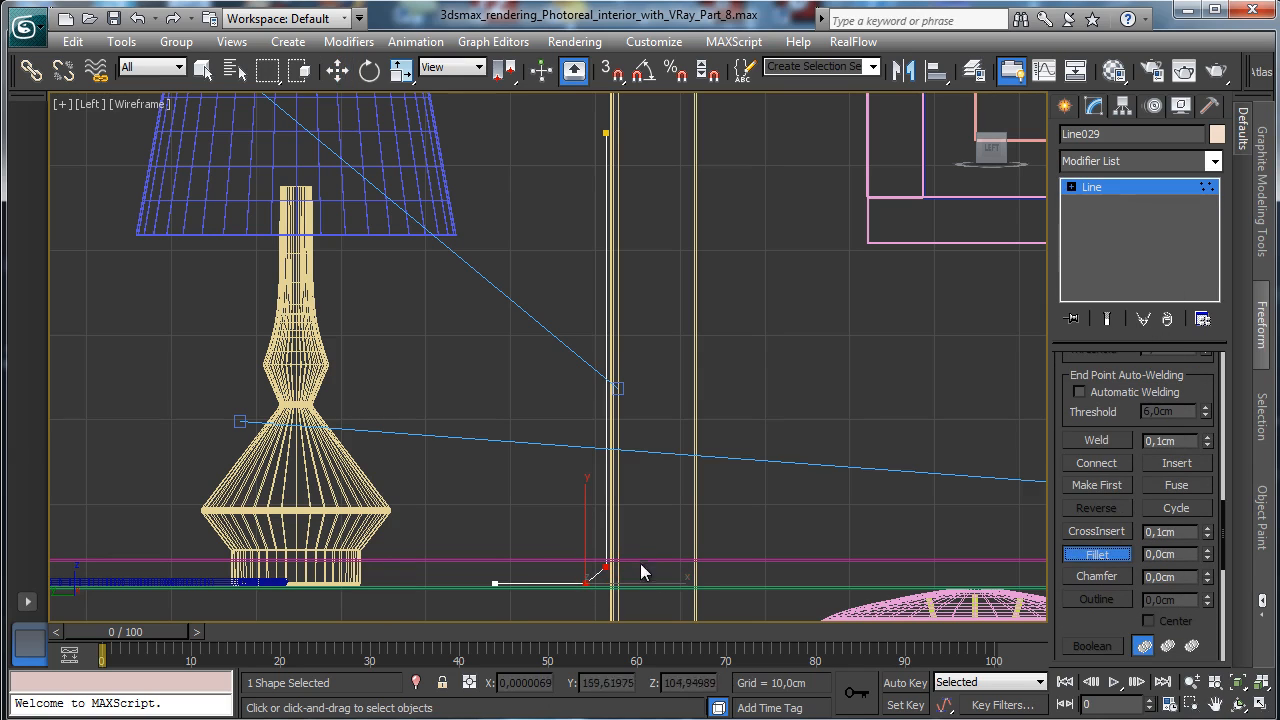
left_click_drag(606, 565, 611, 550)
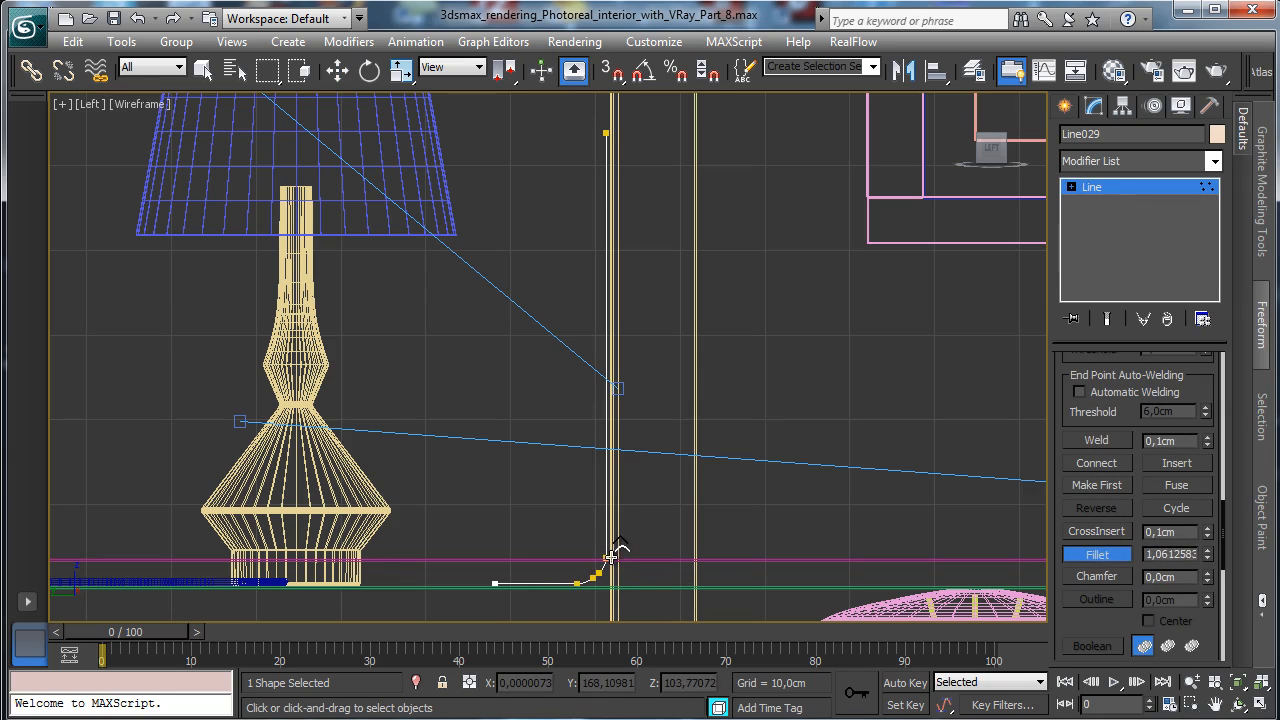
Outline the whole spline by about 0.35 cm, and move the end vertices of its horizontal part toward the wall to shorten it.
left_click(1071, 187)
left_click(1110, 204)
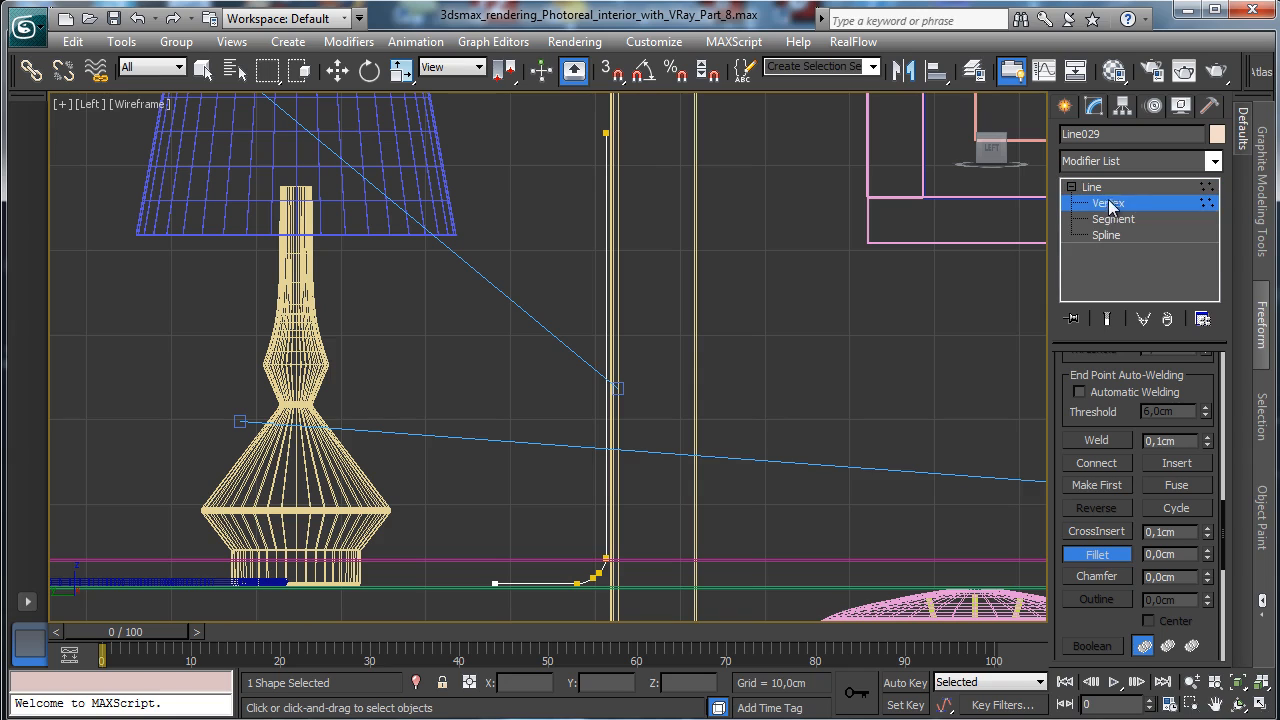
left_click(1120, 235)
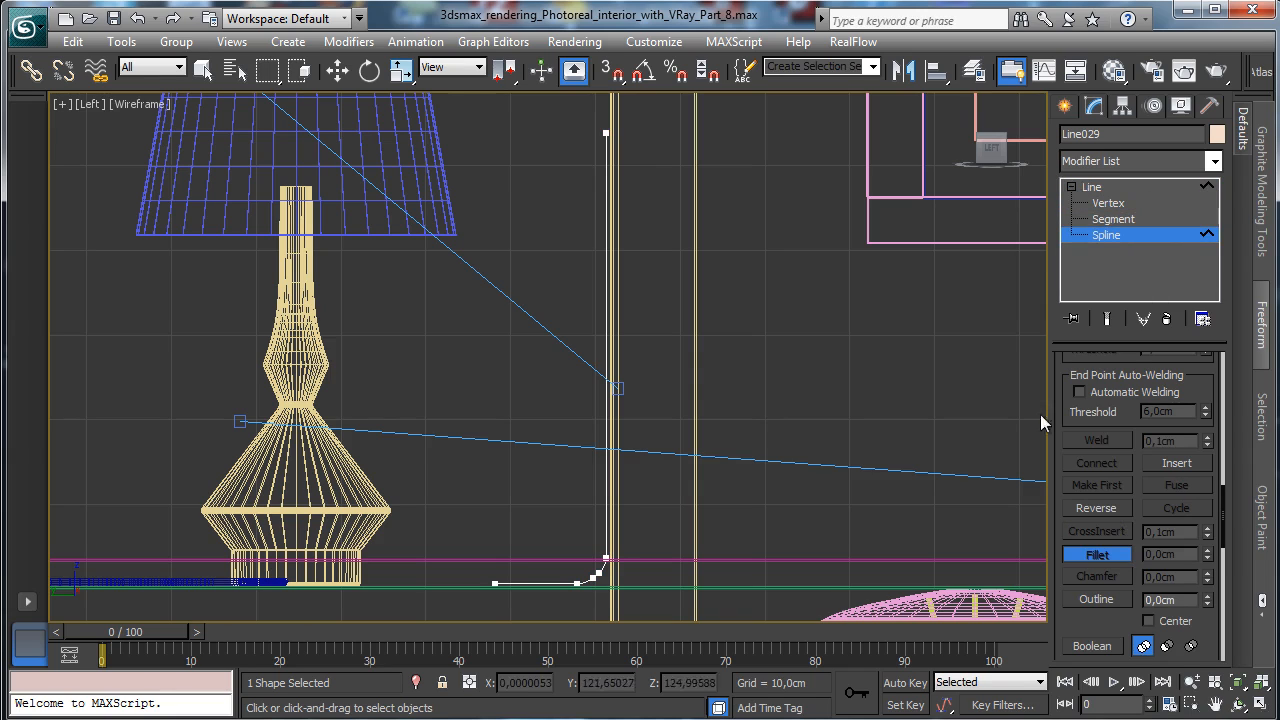
left_click(607, 387)
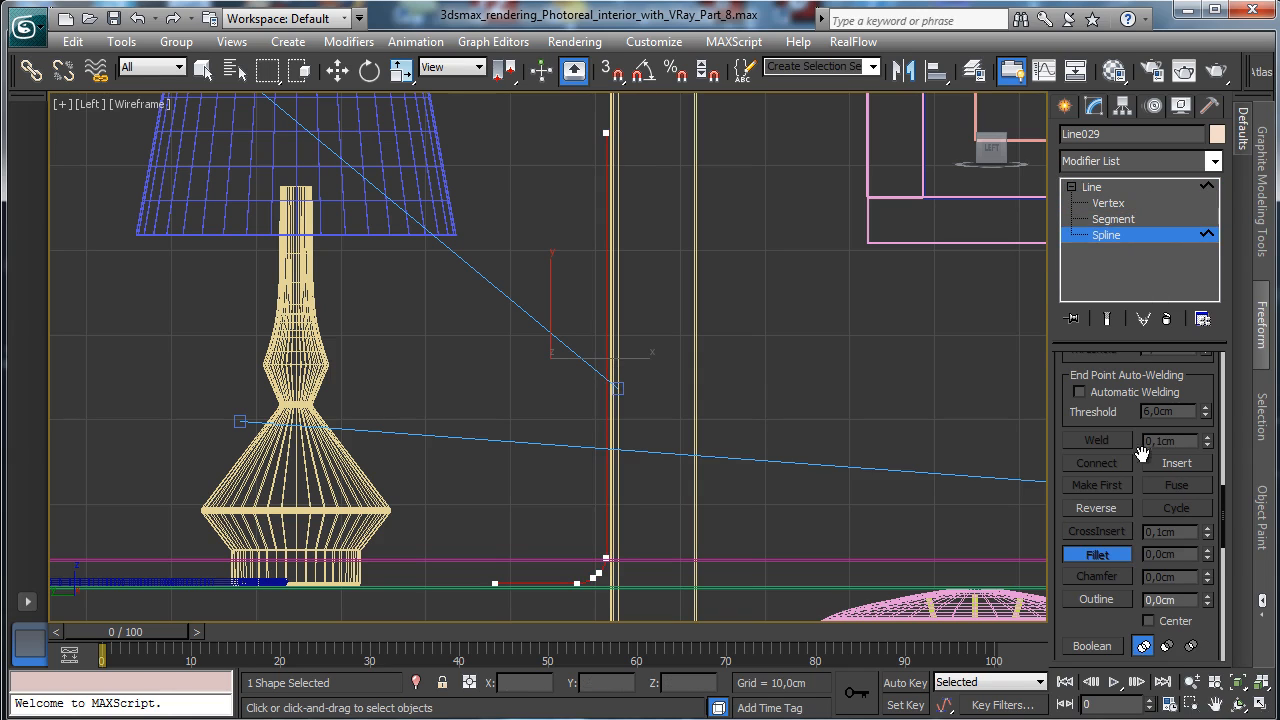
scroll(1116, 413, "down", 5)
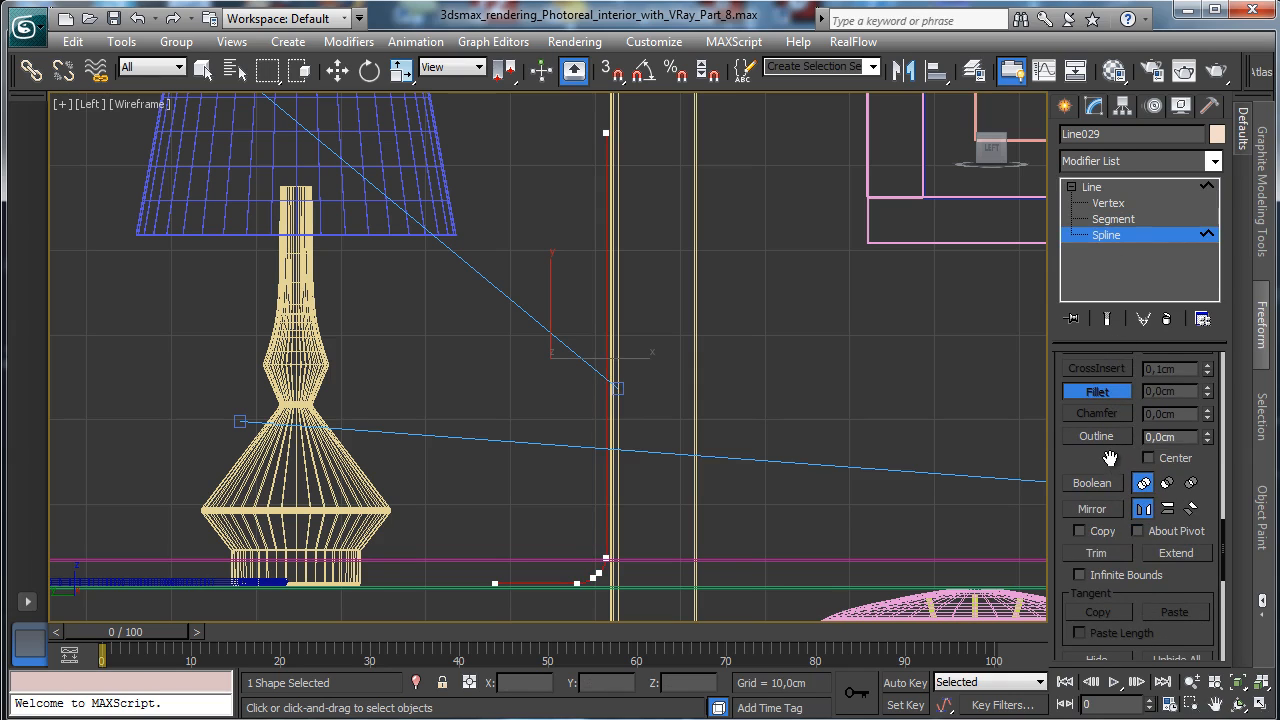
left_click_drag(1110, 458, 1091, 391)
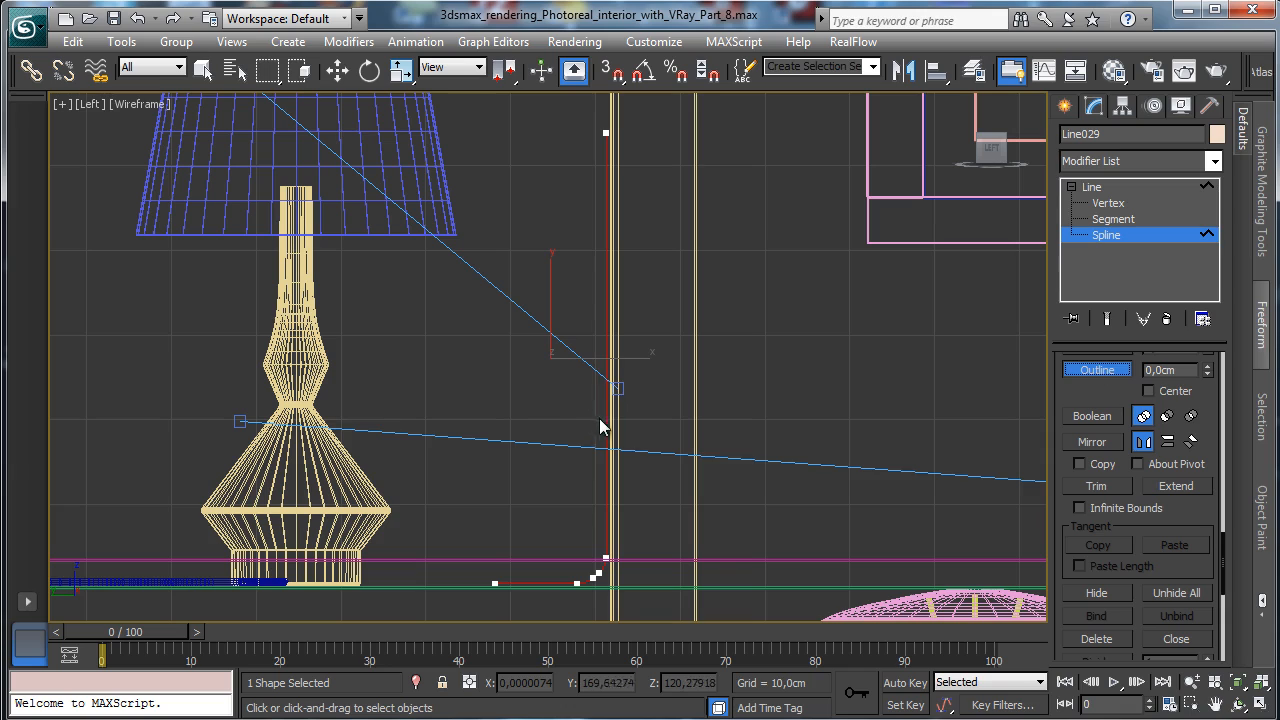
mouse_move(600, 427)
left_mouse_down()
mouse_move(609, 408)
mouse_move(601, 416)
left_mouse_up()
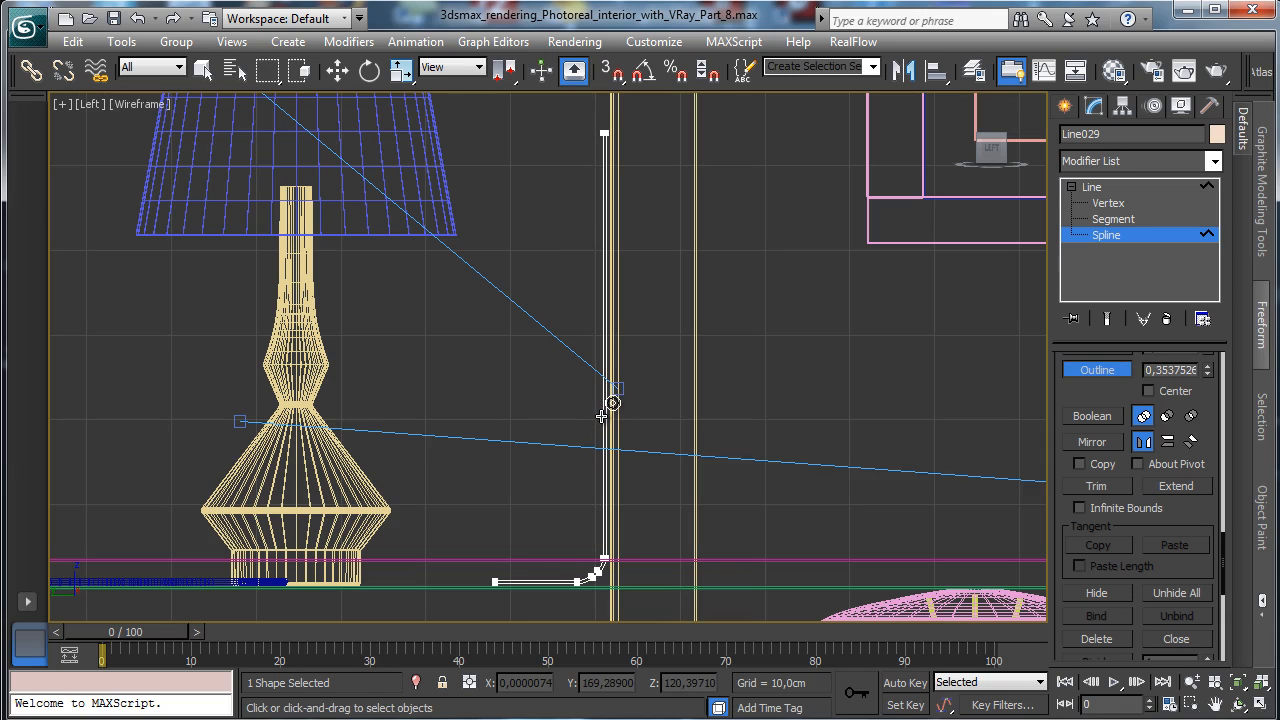
left_click(1106, 203)
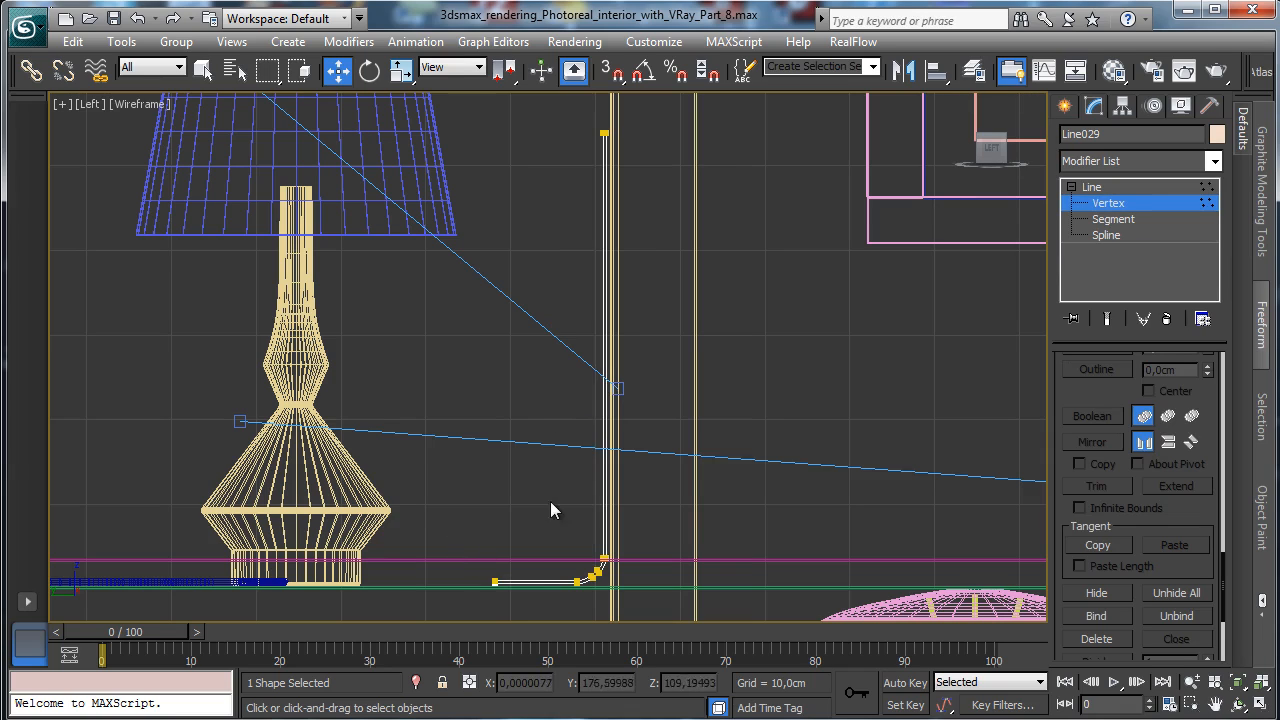
left_click_drag(528, 614, 606, 584)
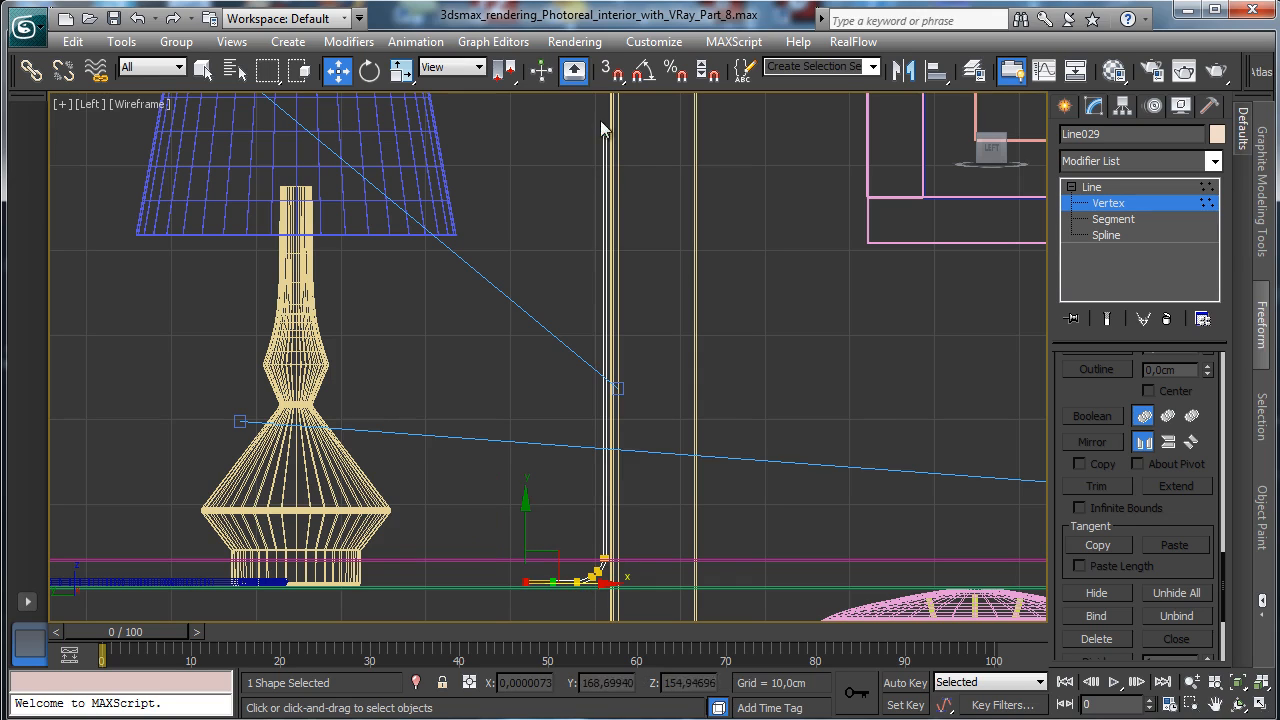
Fillet both vertices at the upper end of the outlined profile to round the rim.
left_click(1238, 683)
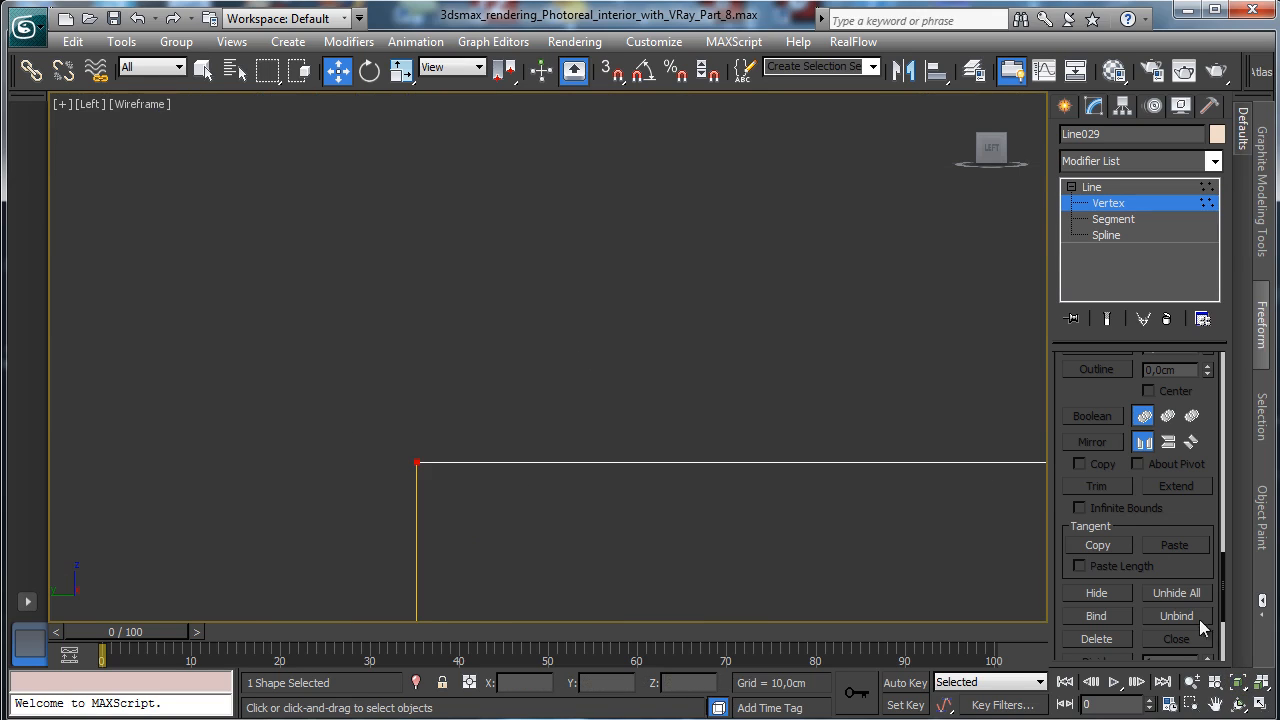
left_click(1191, 681)
left_click_drag(806, 460, 829, 543)
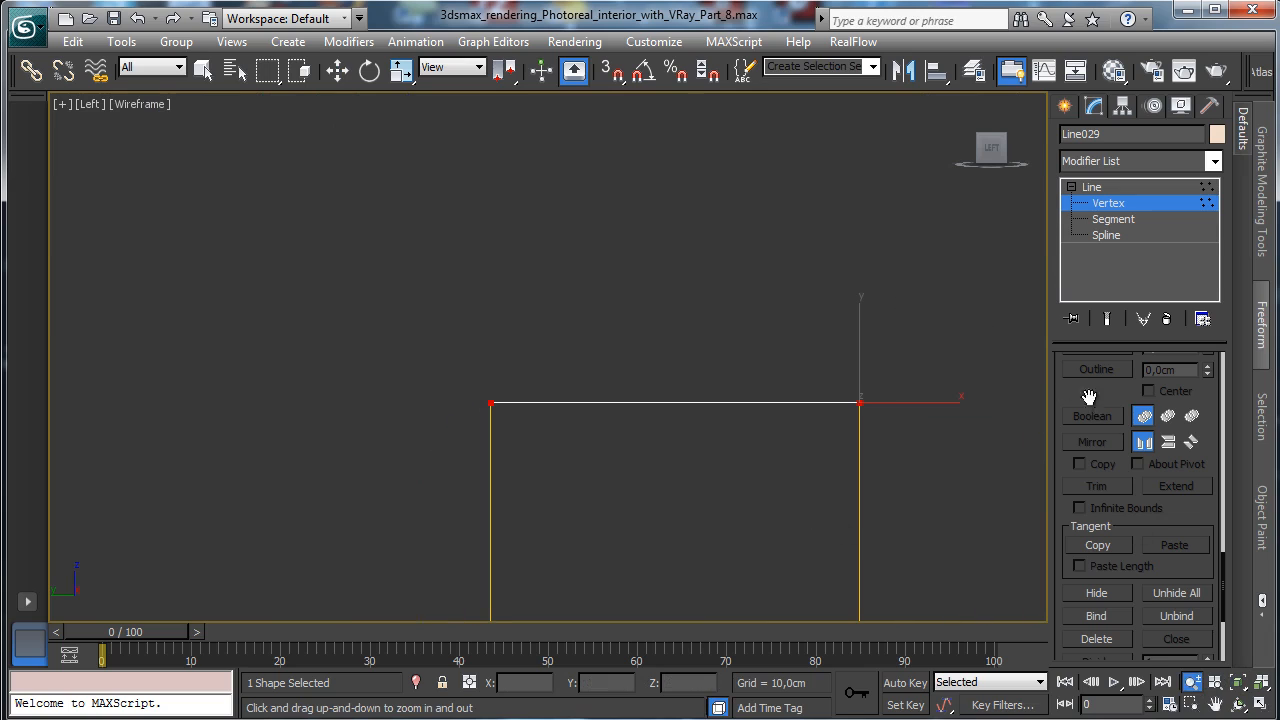
left_click_drag(1138, 521, 1120, 334)
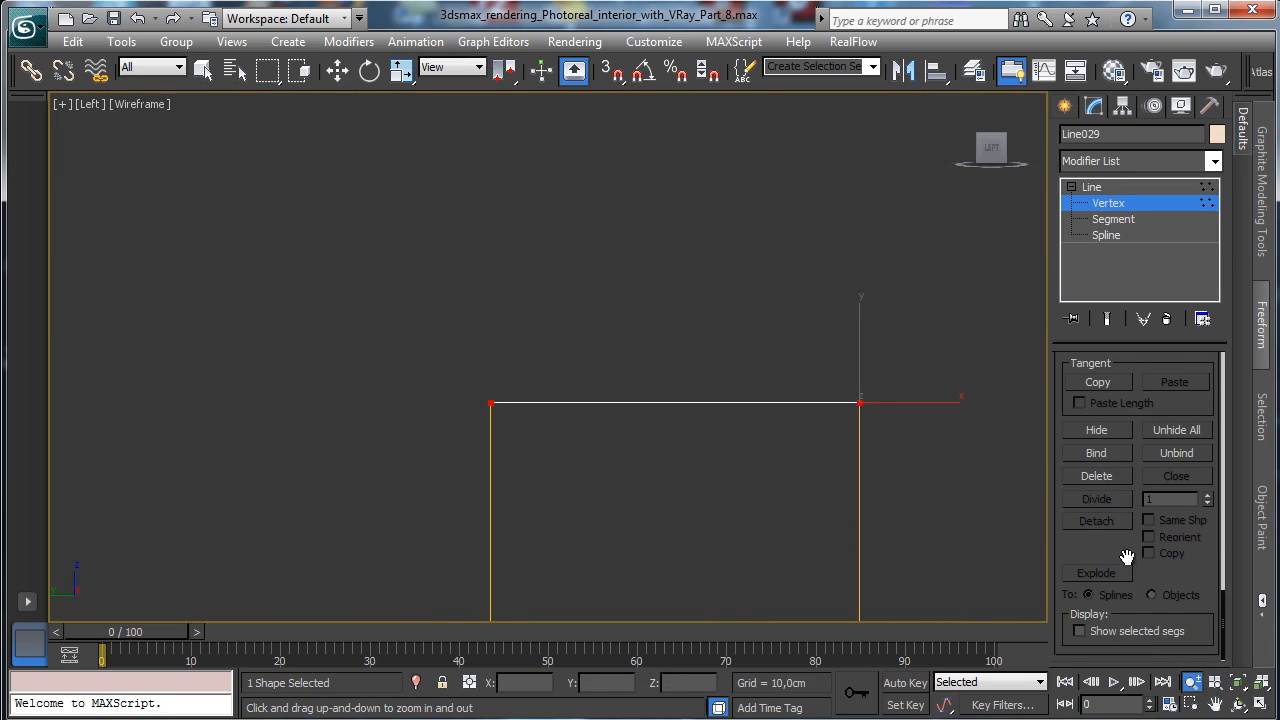
scroll(1136, 498, "up", 5)
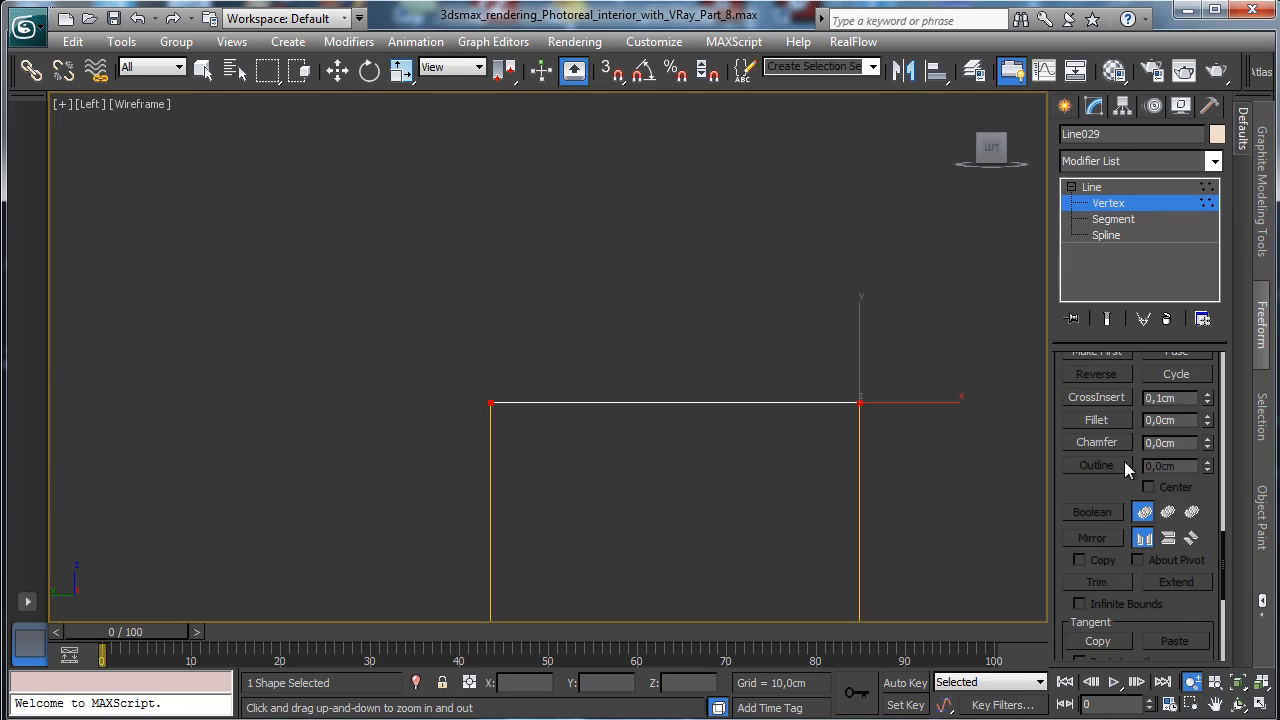
left_click(1097, 420)
left_click_drag(857, 400, 817, 306)
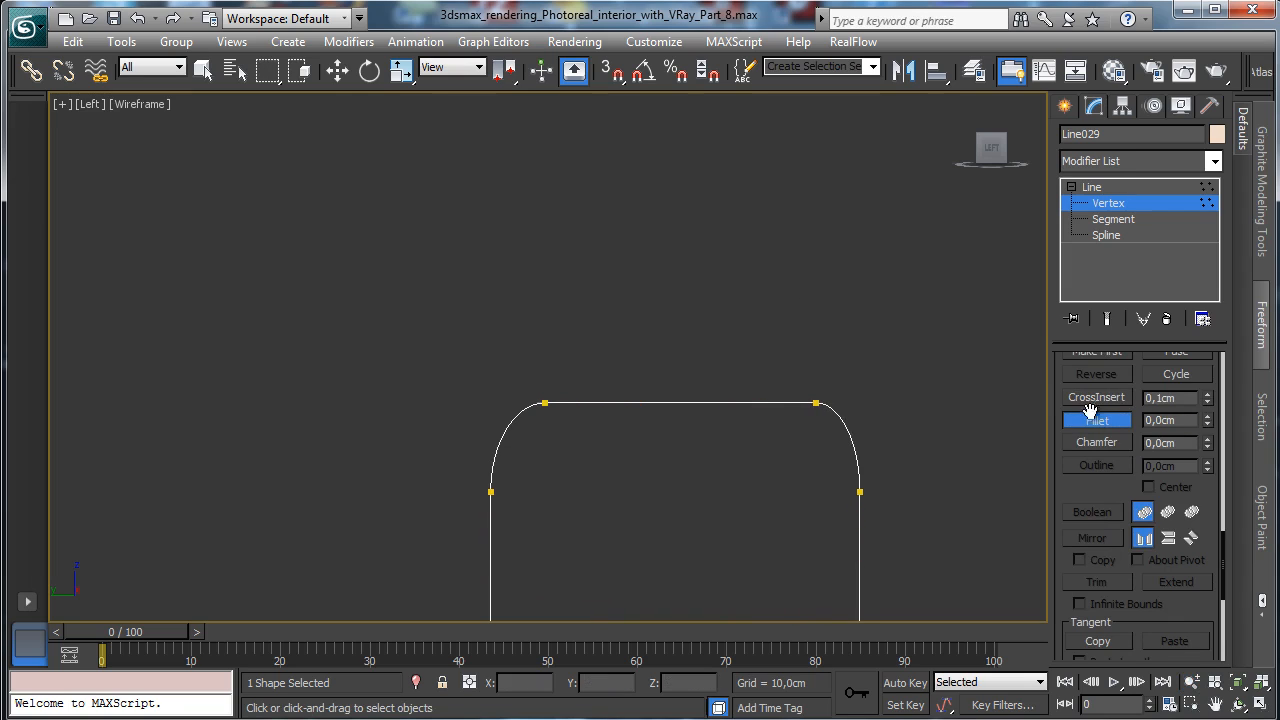
left_click(1236, 682)
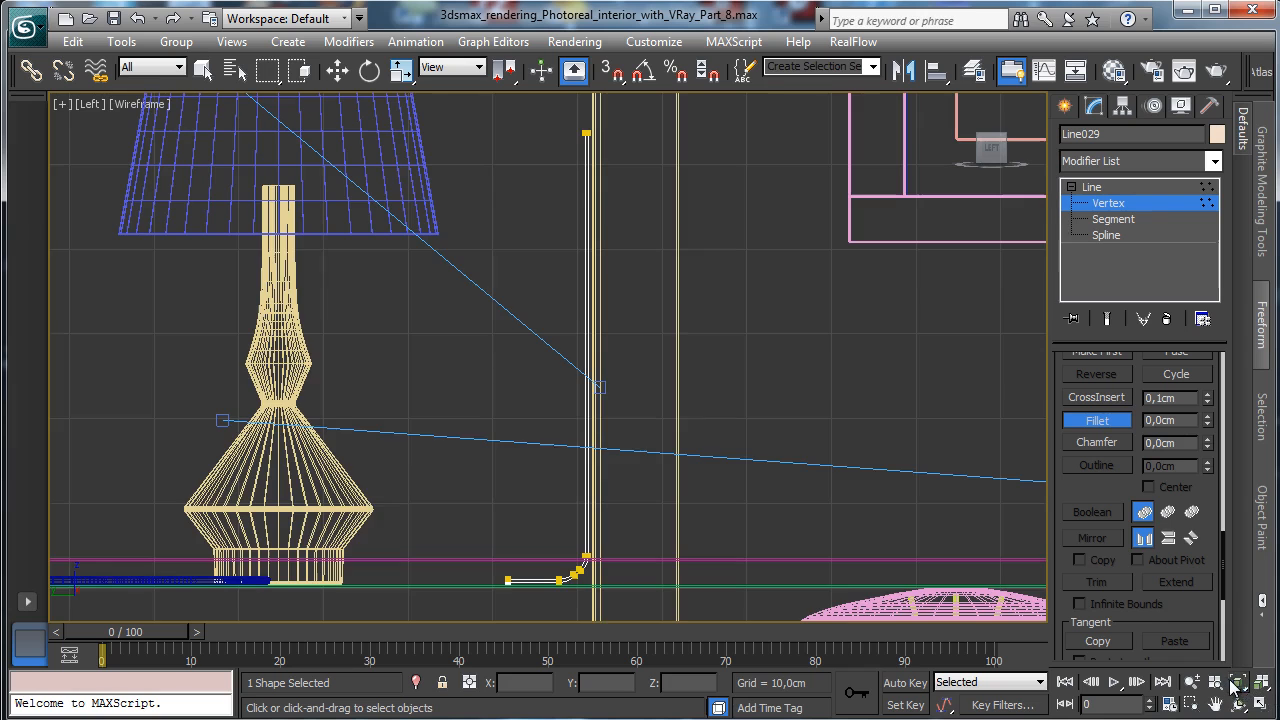
left_click(1113, 421)
Apply a Lathe modifier to the profile and align its axis to Min.
left_click(1152, 202)
left_click(1213, 161)
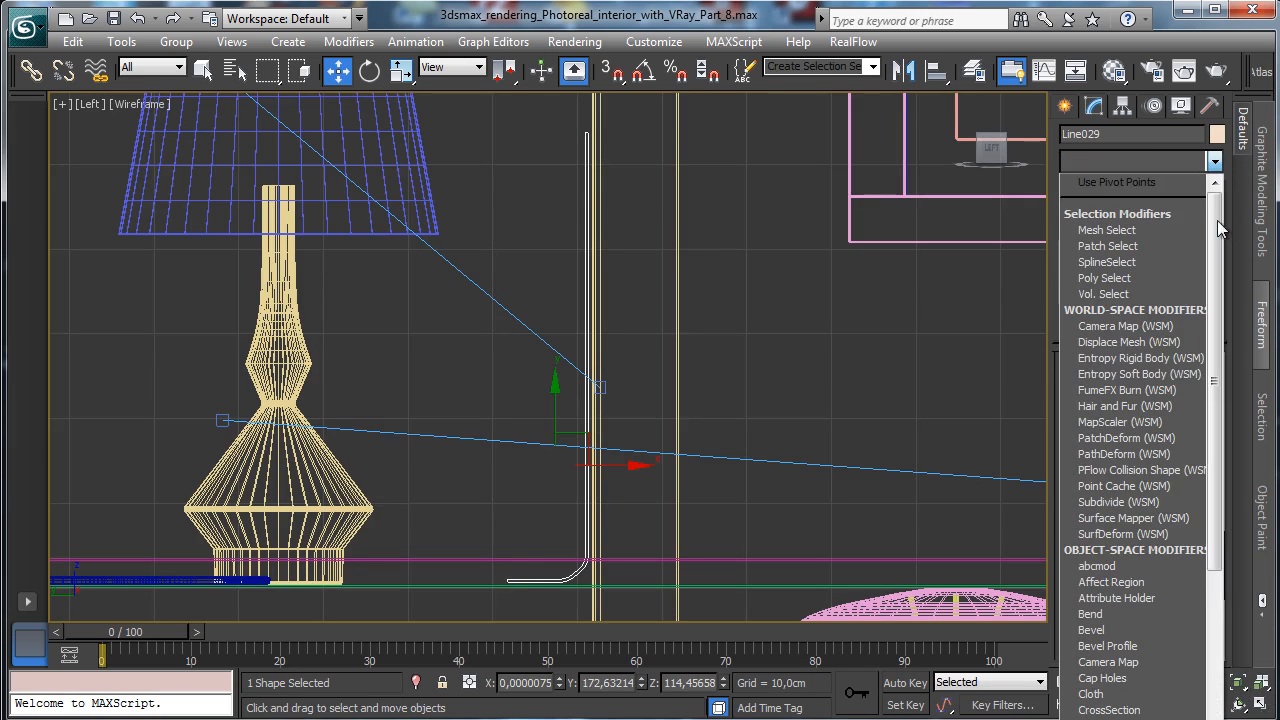
scroll(1130, 450, "down", 15)
scroll(1191, 589, "up", 10)
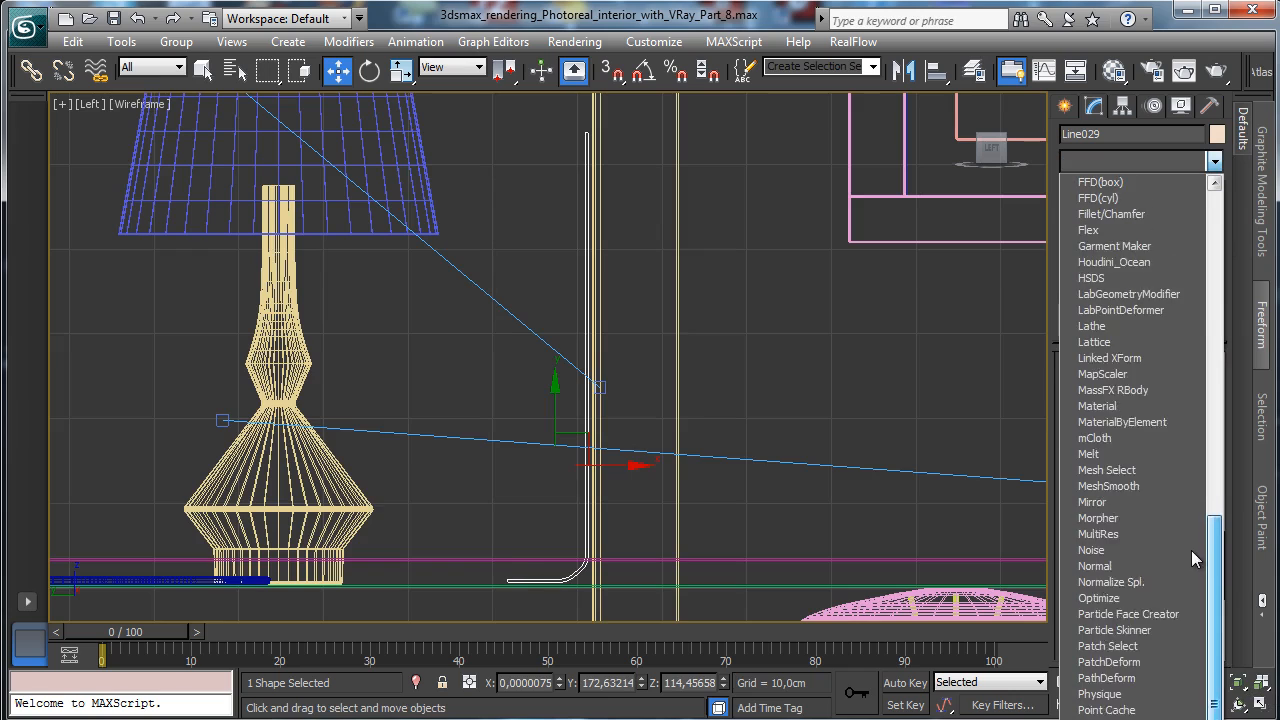
left_click(1100, 374)
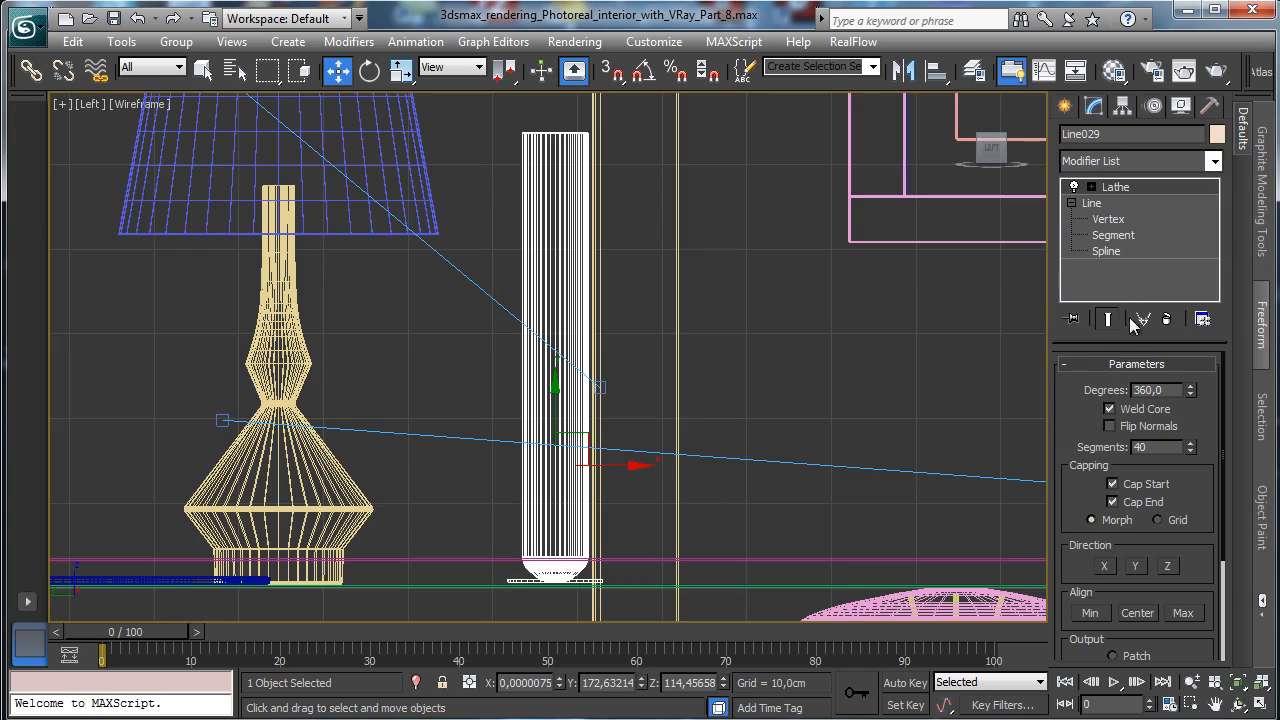
left_click(1090, 614)
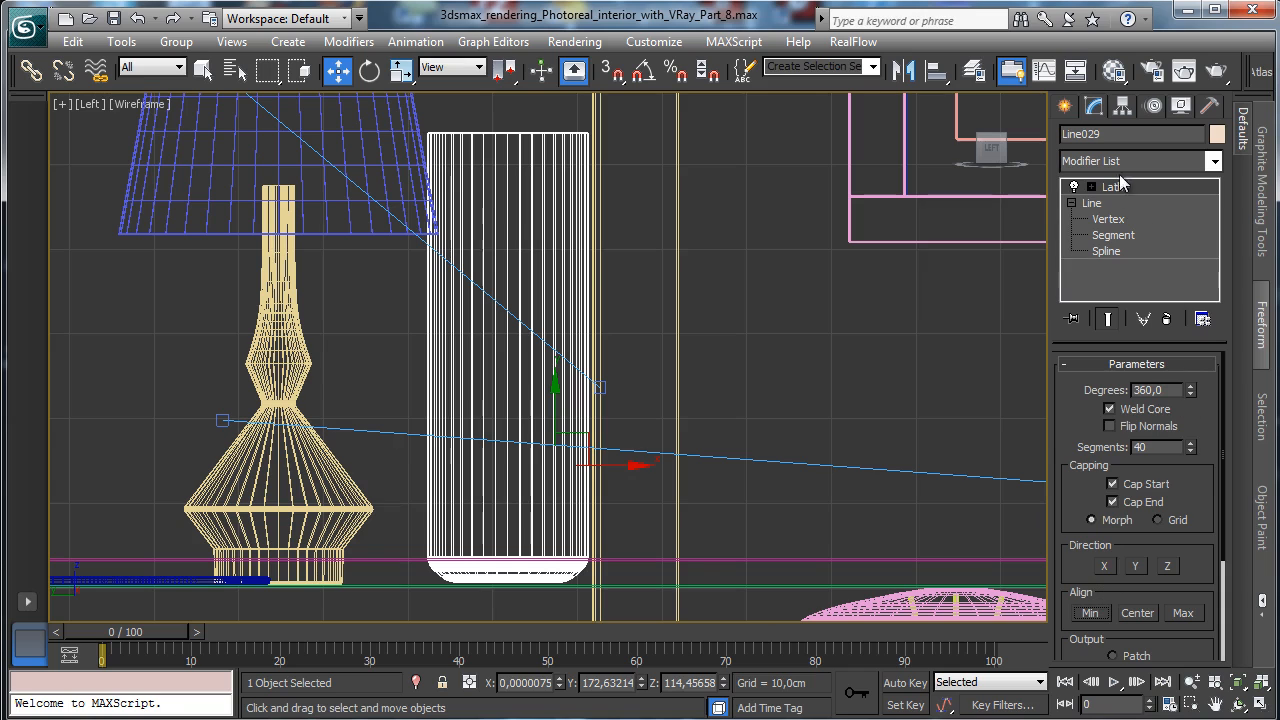
Narrow the lathed cylinder by moving the profile's upright and curved-corner vertices inward toward the axis.
left_click(1108, 219)
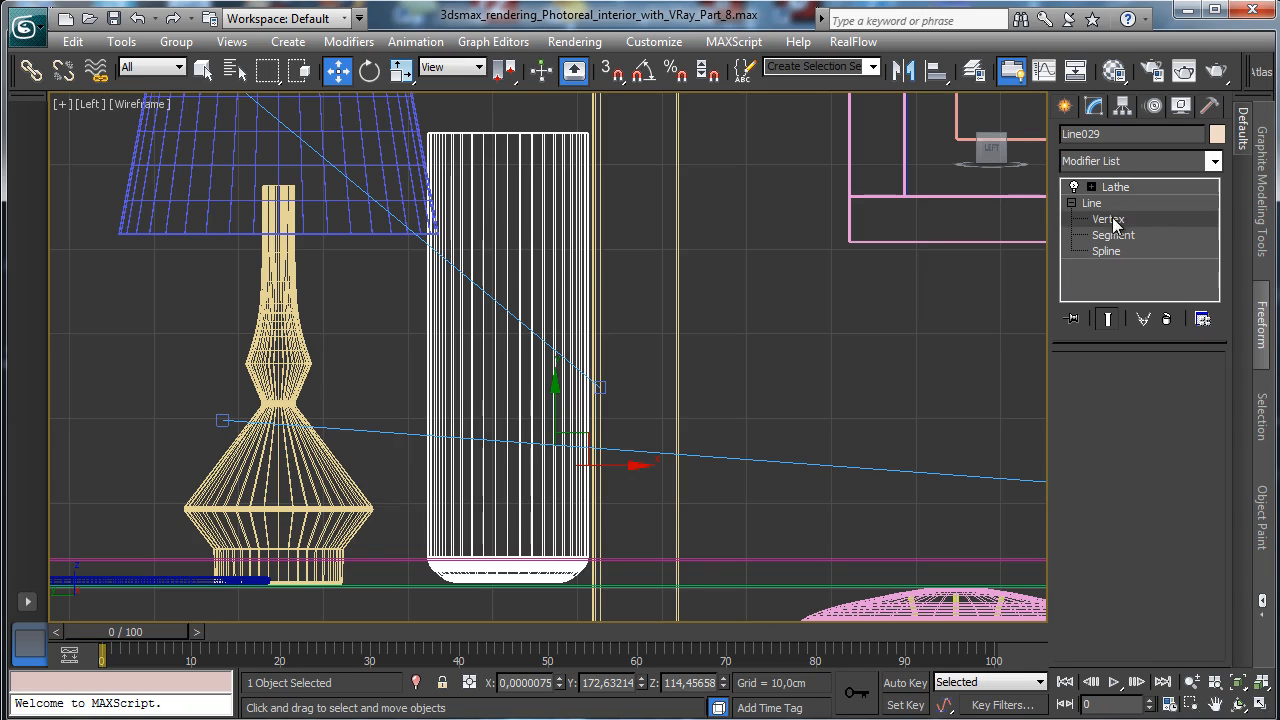
left_click(502, 567)
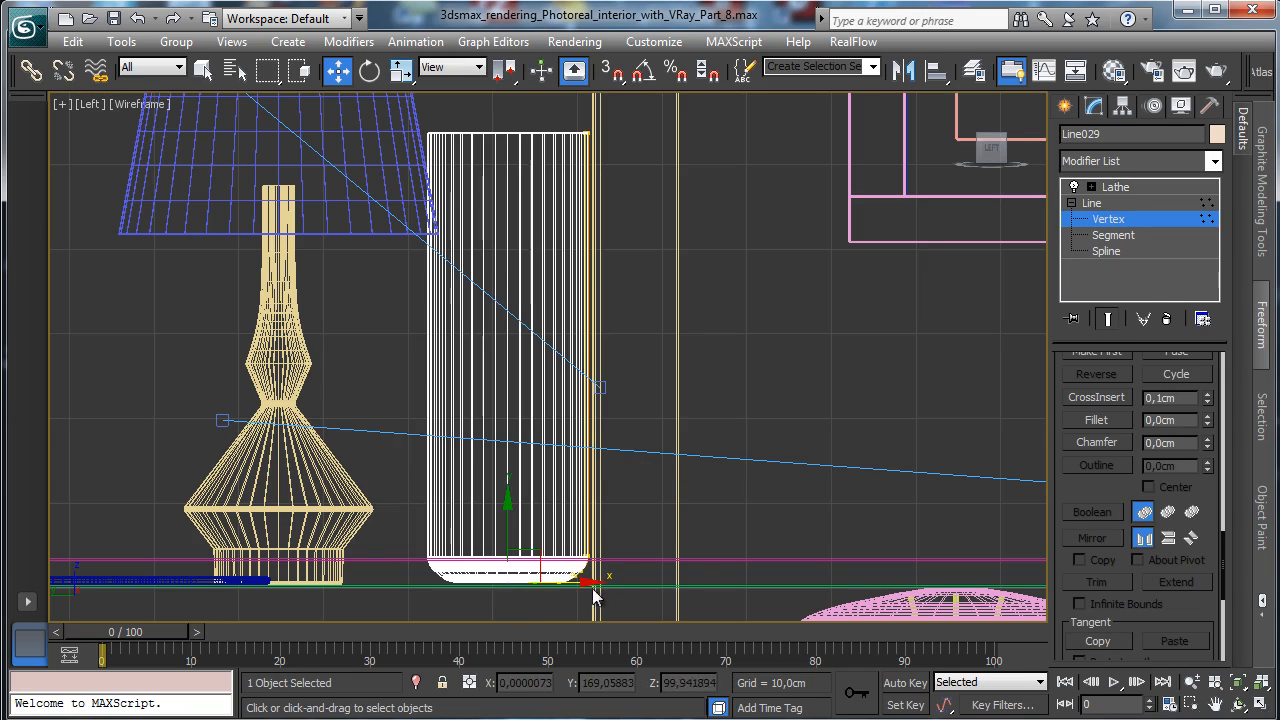
right_click(513, 584)
left_click(481, 472)
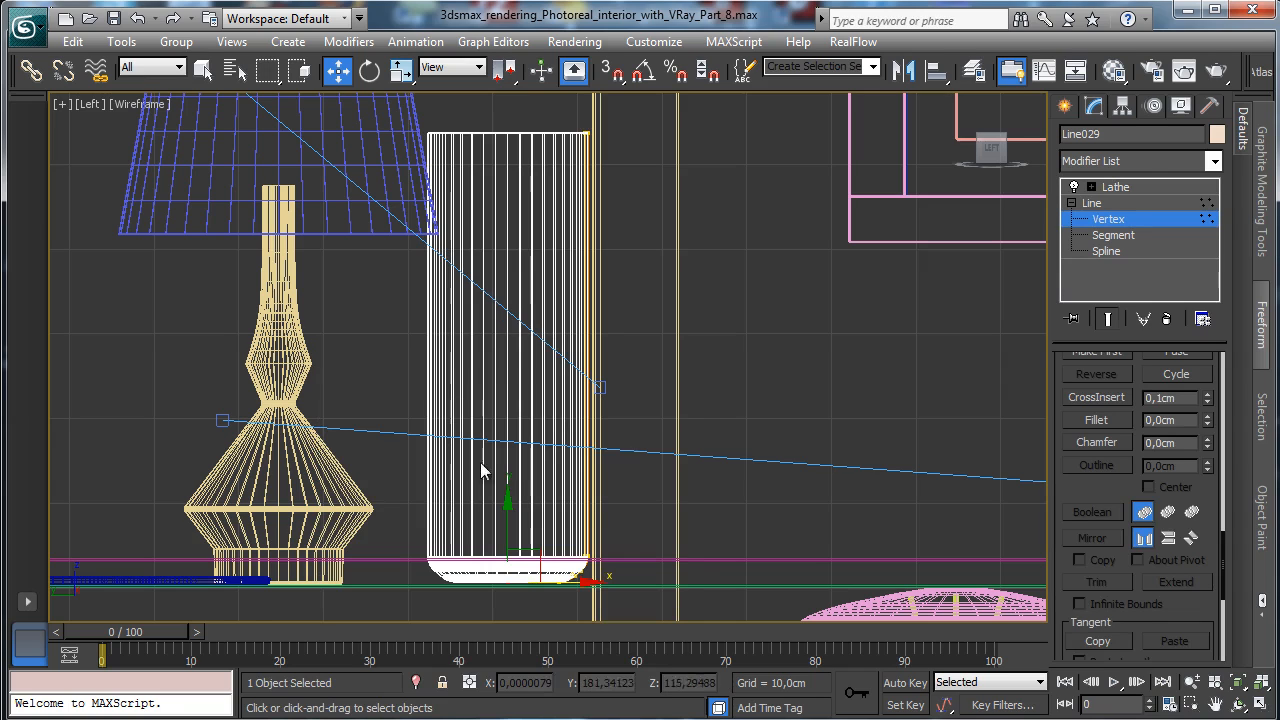
left_click(592, 584)
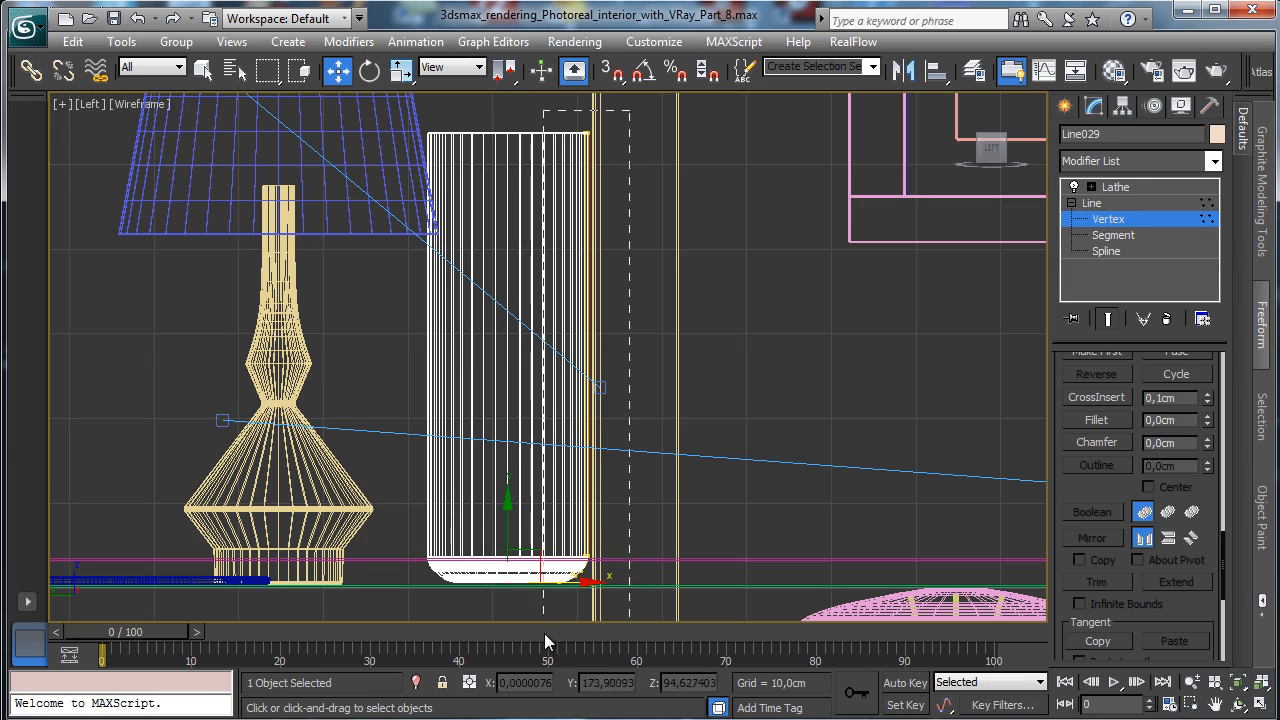
left_click_drag(544, 633, 546, 630)
left_click_drag(627, 584, 599, 577)
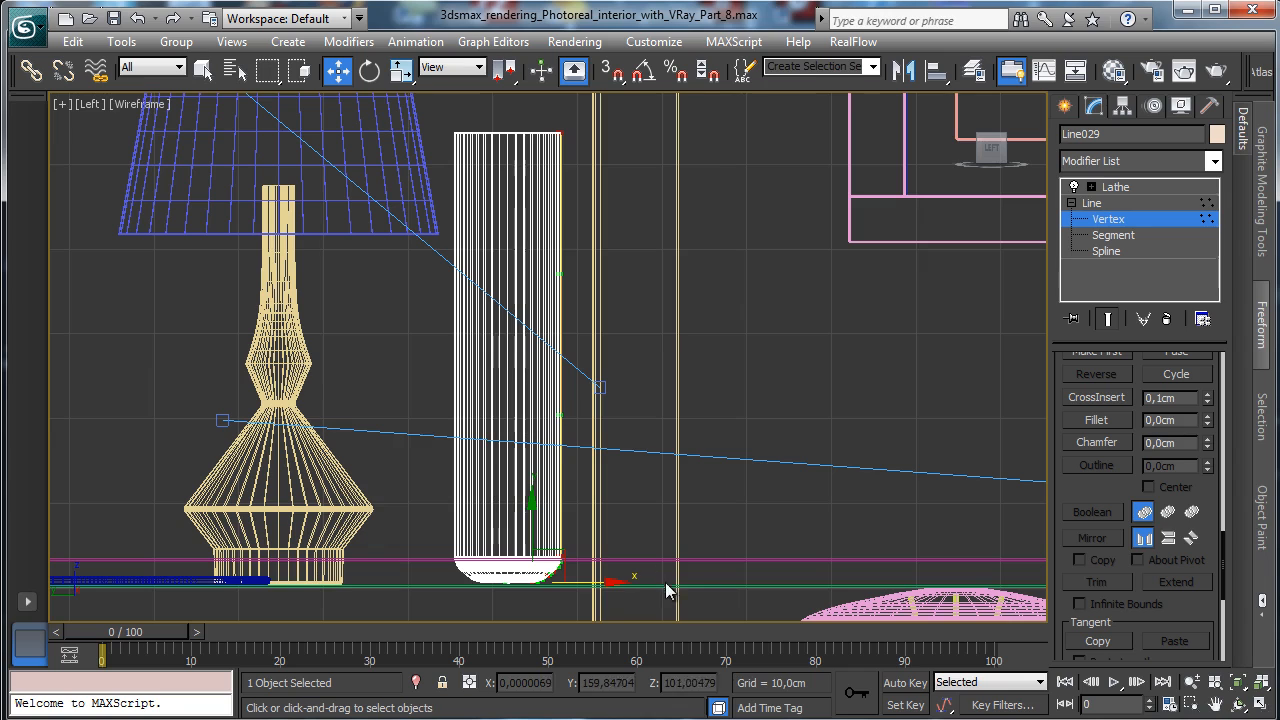
Move the profile's vertices around the rounded lower corner and on the underside outward to widen the vessel's base.
left_click(1234, 685)
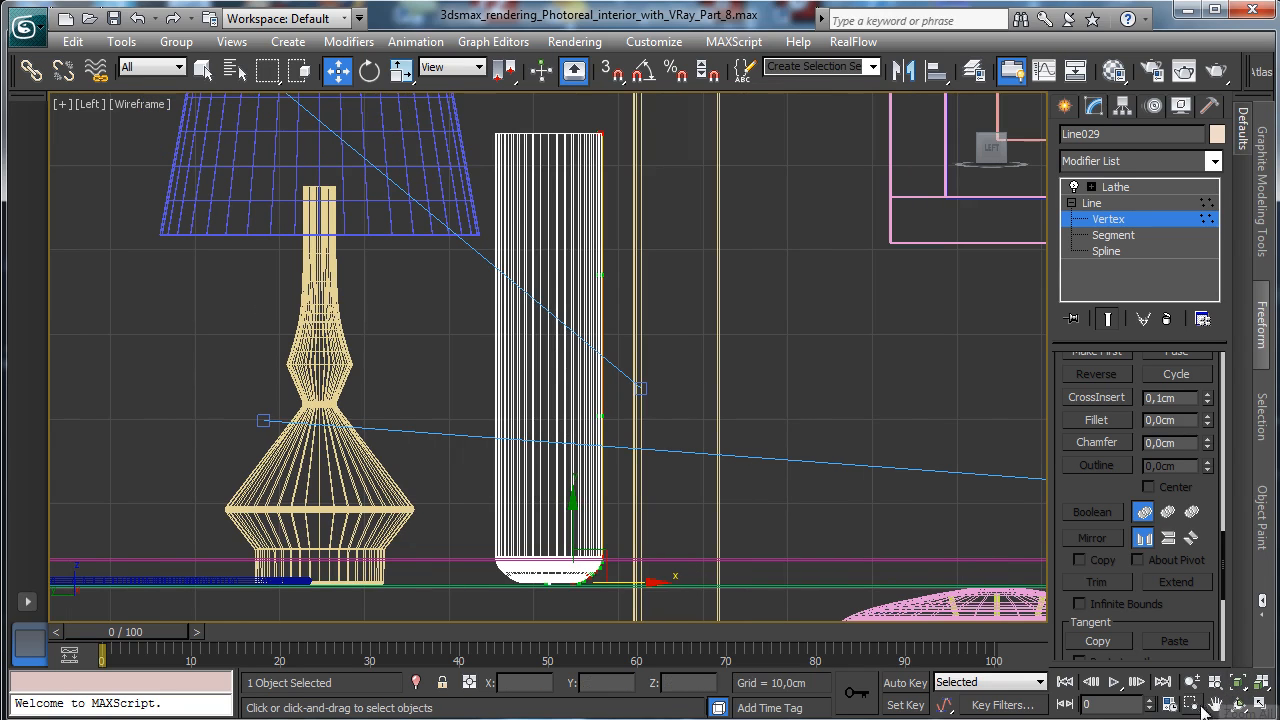
left_click(1190, 703)
left_click_drag(449, 506, 676, 632)
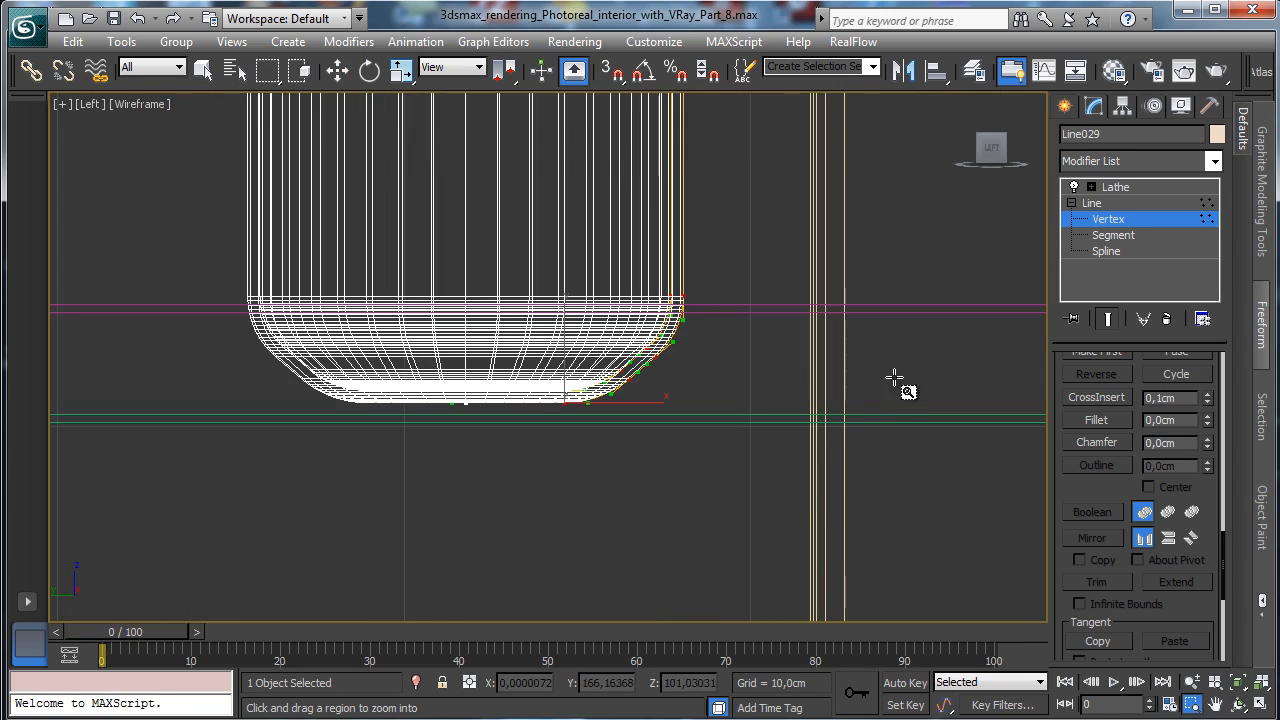
left_click(337, 71)
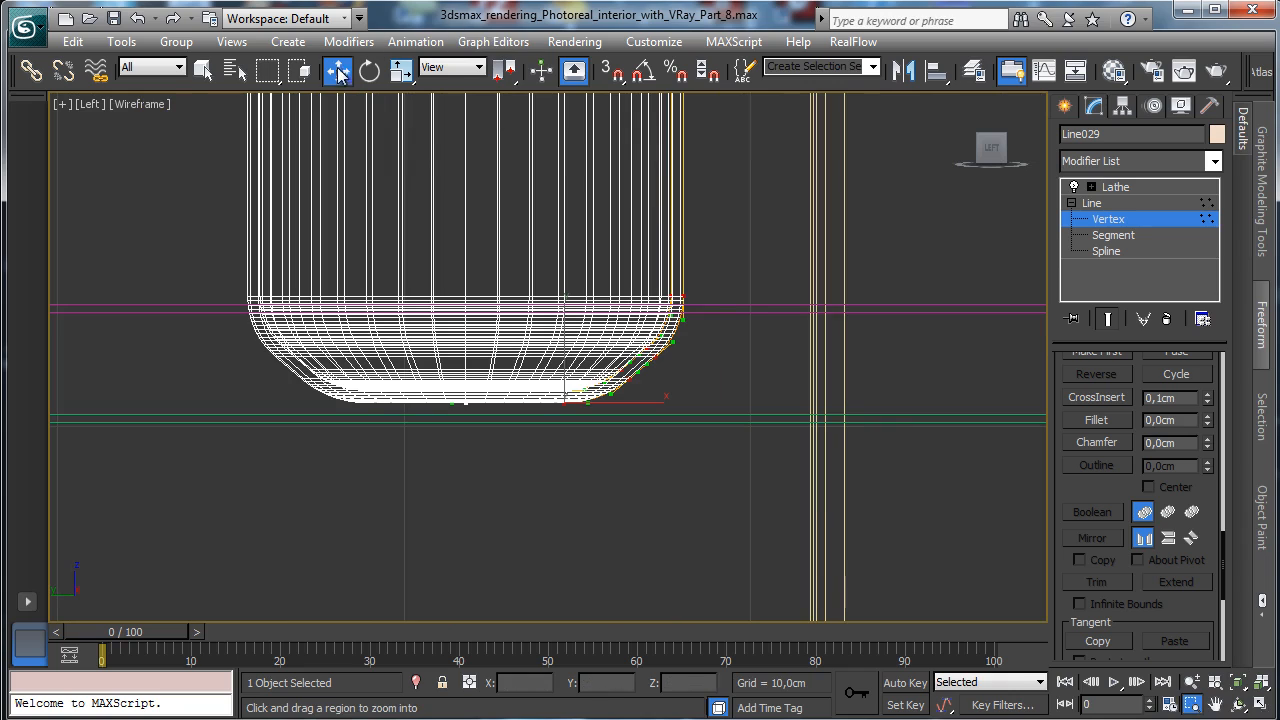
left_click(708, 378)
left_click_drag(672, 388, 709, 373)
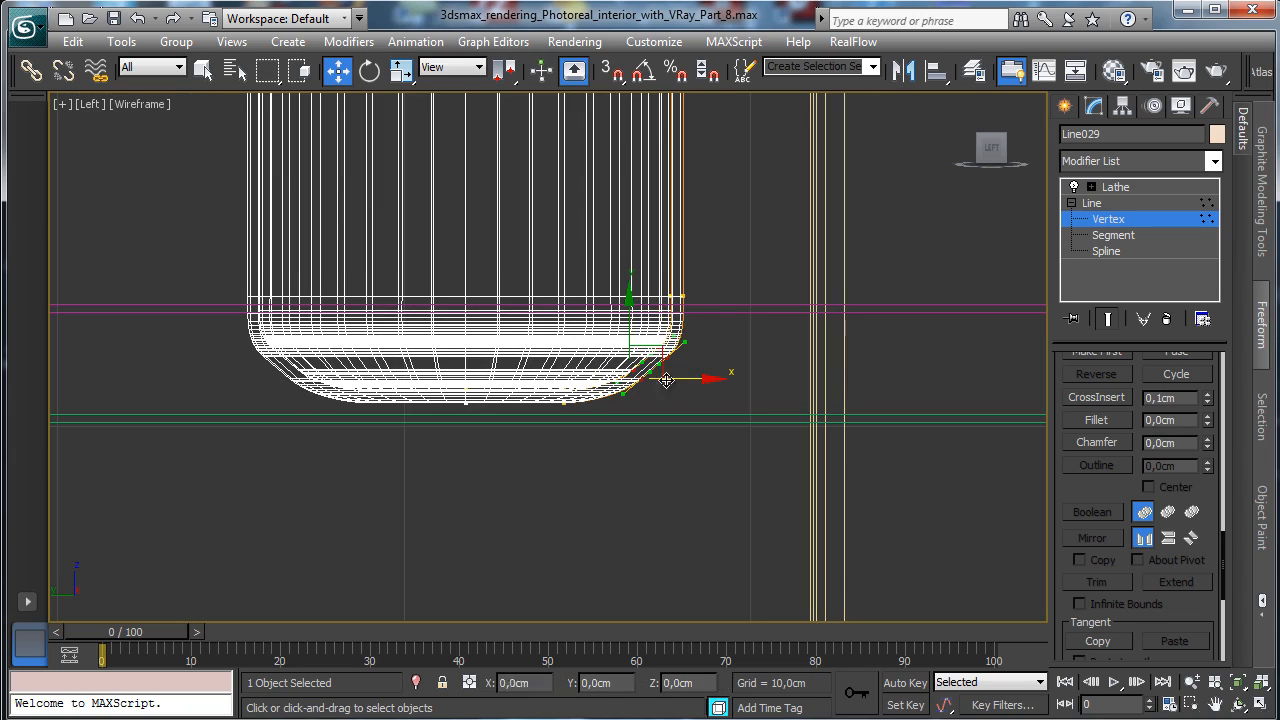
left_click(564, 402)
left_click_drag(607, 400, 662, 393)
Move the middle vertices of the profile's lower curve outward and down to shape a stepped foot.
left_click(667, 356, "ctrl")
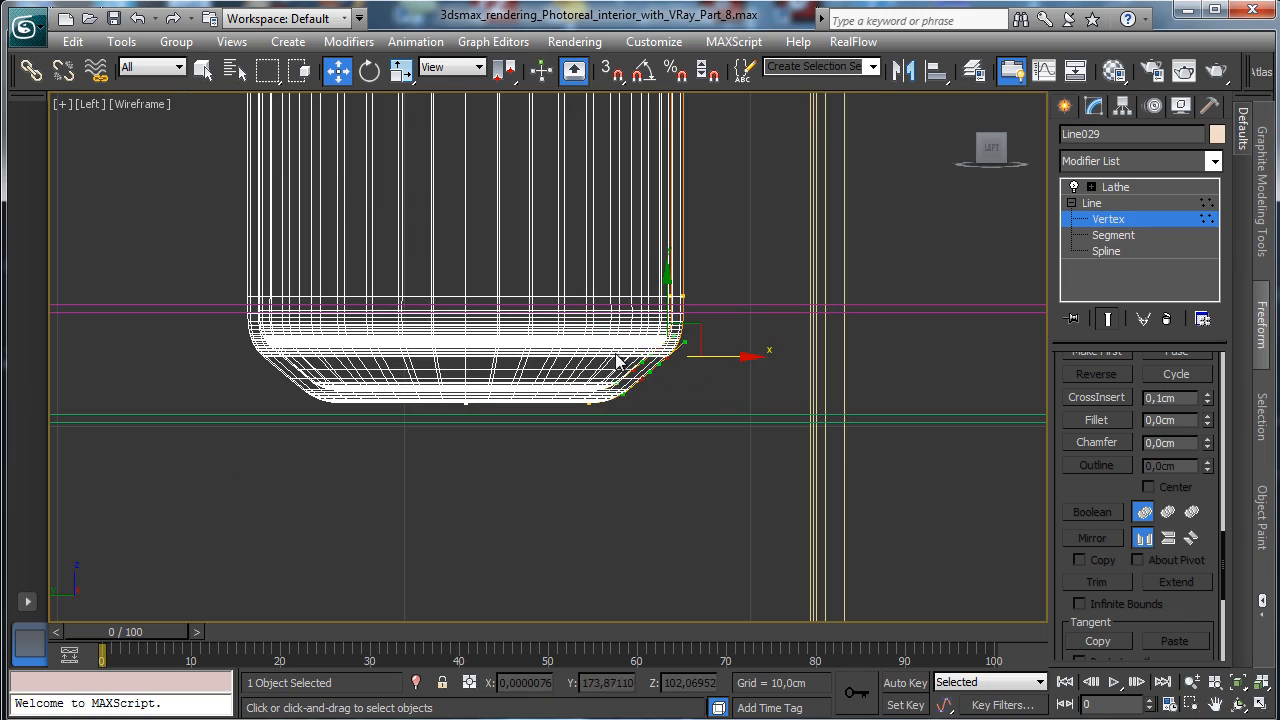
left_click_drag(616, 354, 653, 390)
left_click_drag(654, 334, 666, 341)
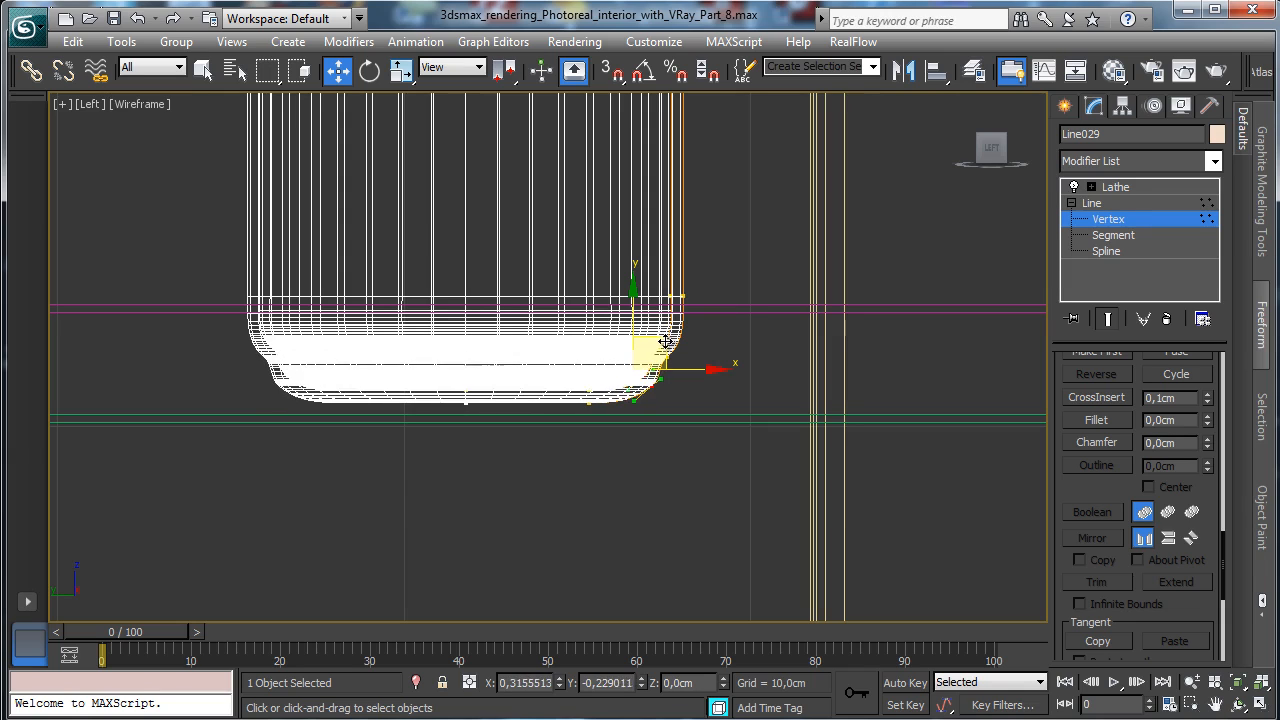
Return from vertex editing to the Lathe level and lower the whole vase to a world Z of about 114.14 cm.
left_click(1110, 222)
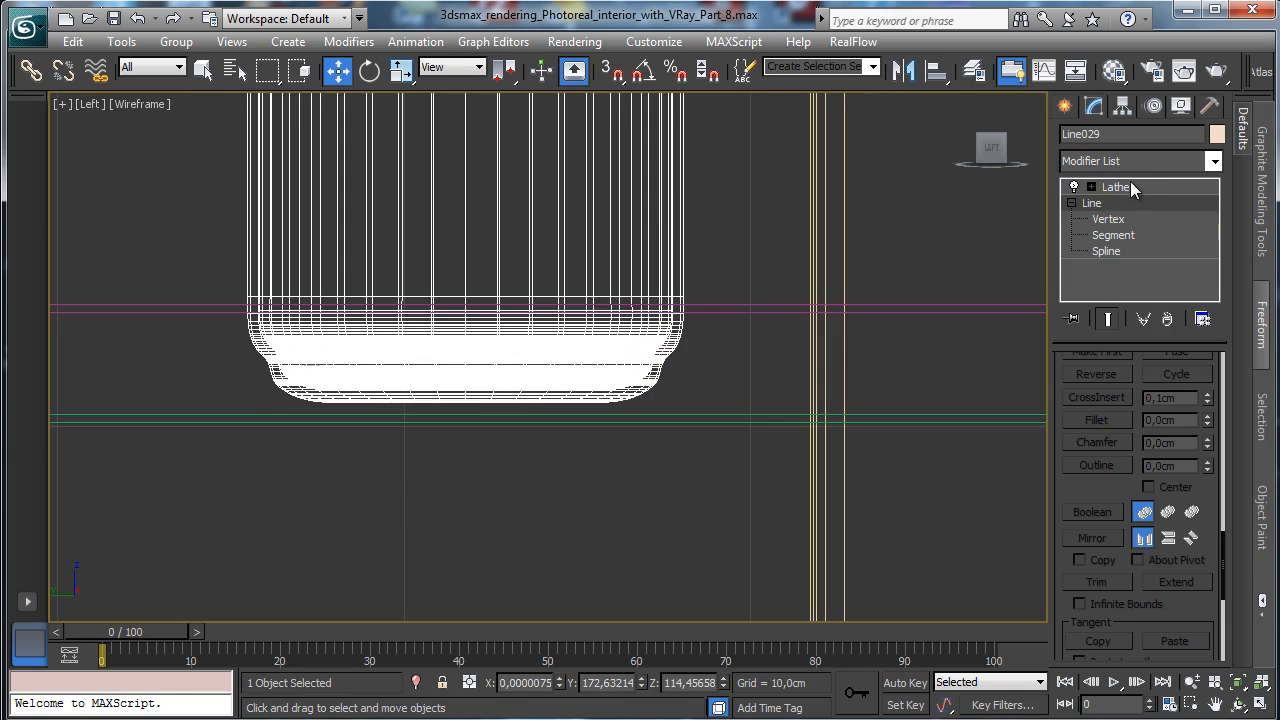
left_click(1118, 187)
right_click(334, 72)
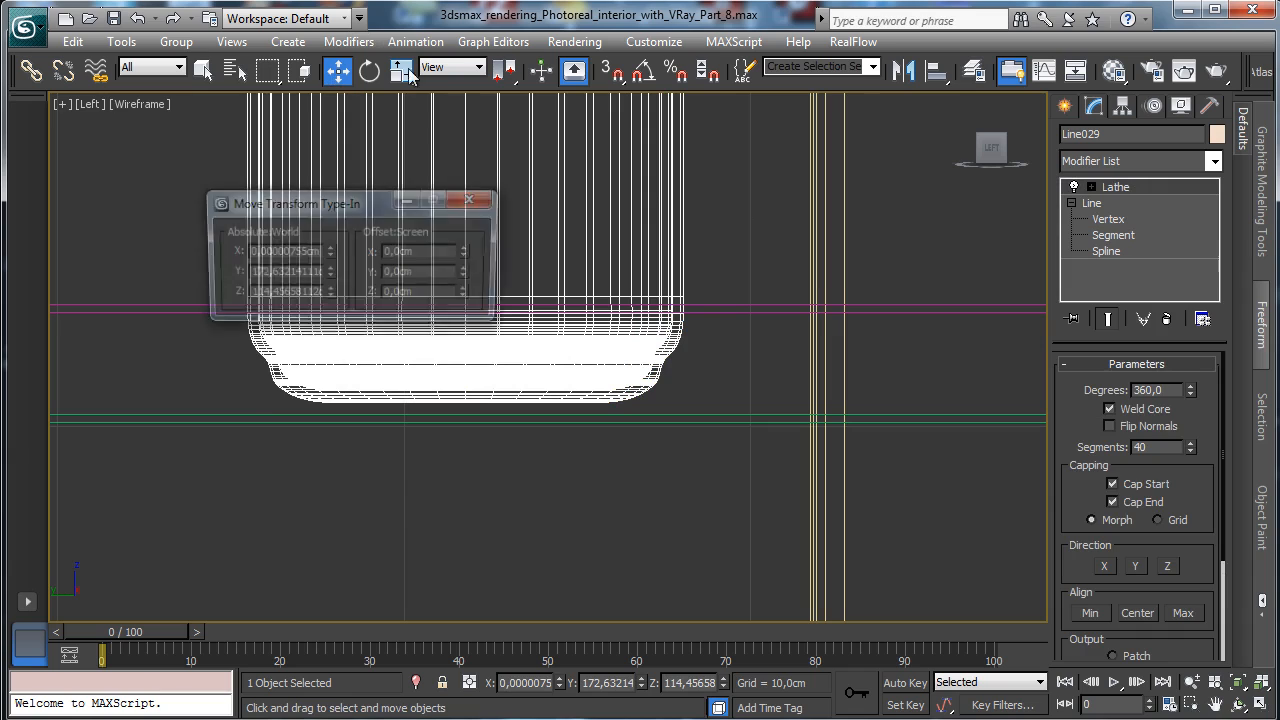
left_click_drag(320, 205, 777, 163)
left_click_drag(784, 241, 792, 253)
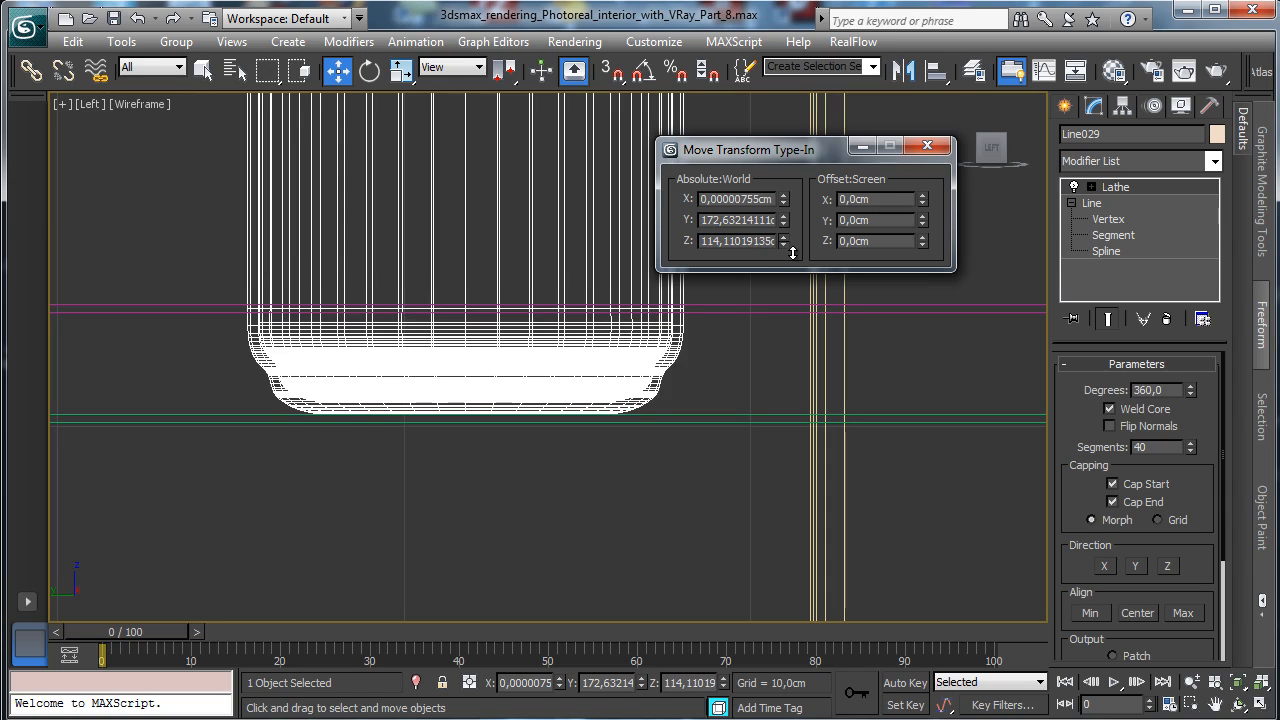
right_click(792, 253)
left_click(927, 145)
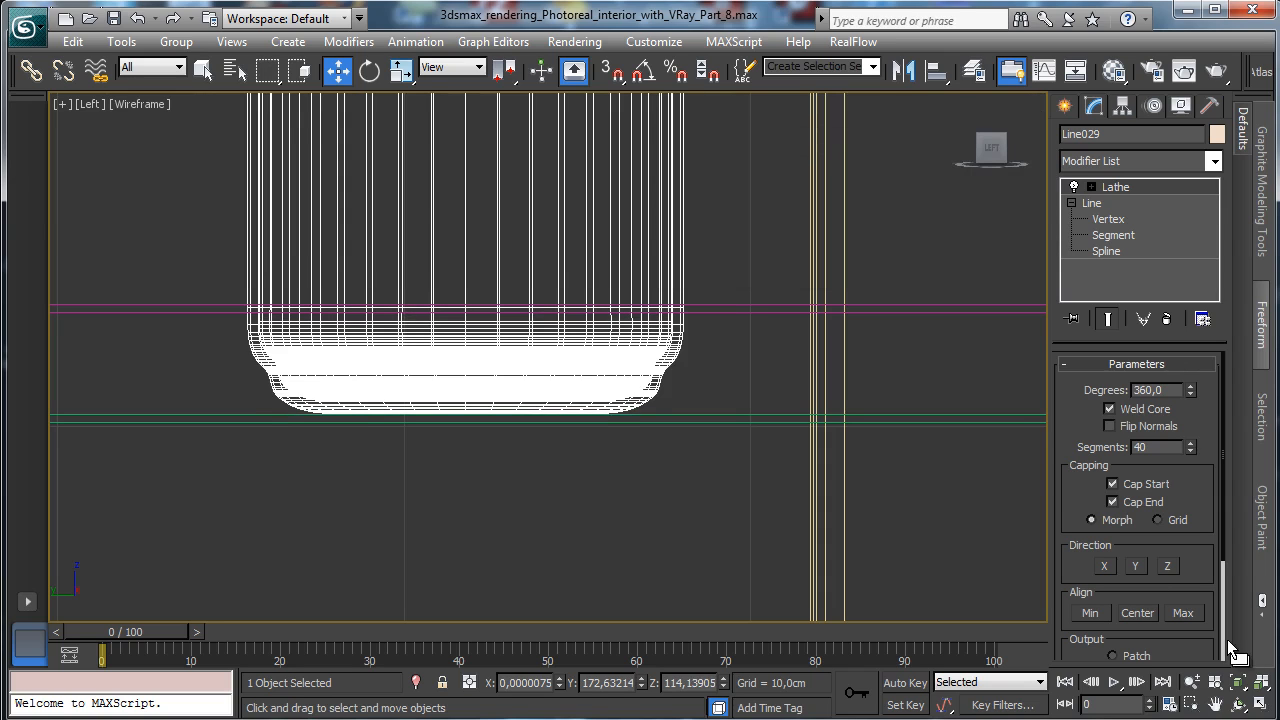
Align the vase centre to centre with the table lamp in screen X and Y only, and slide it beside the lamp to about Y 86.69 cm.
left_click(1260, 704)
right_click(897, 464)
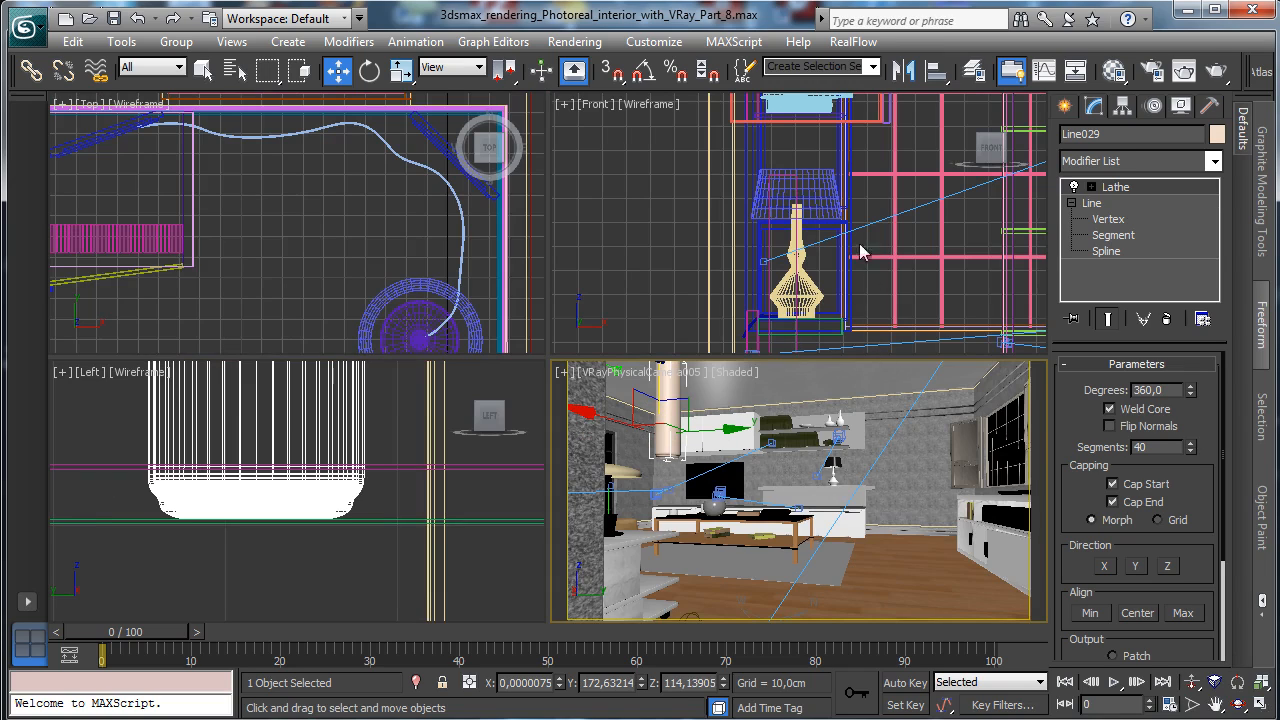
left_click(935, 70)
left_click(838, 285)
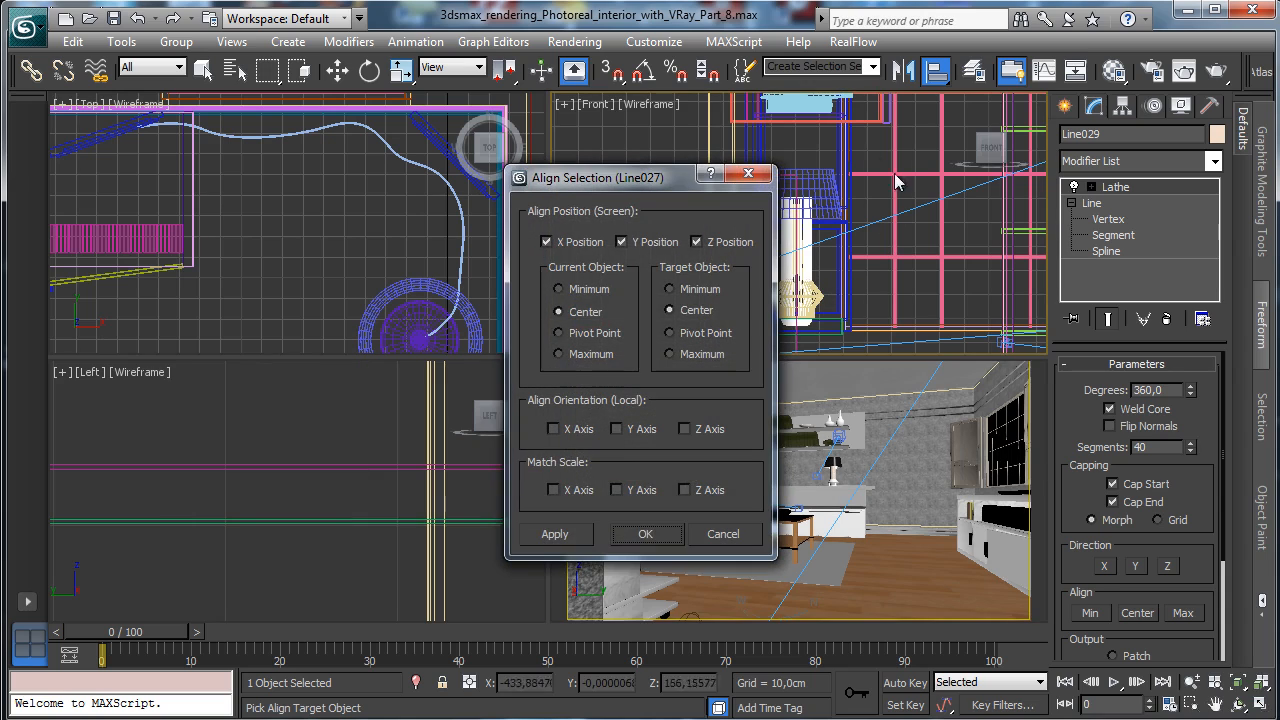
left_click(730, 242)
left_click(649, 532)
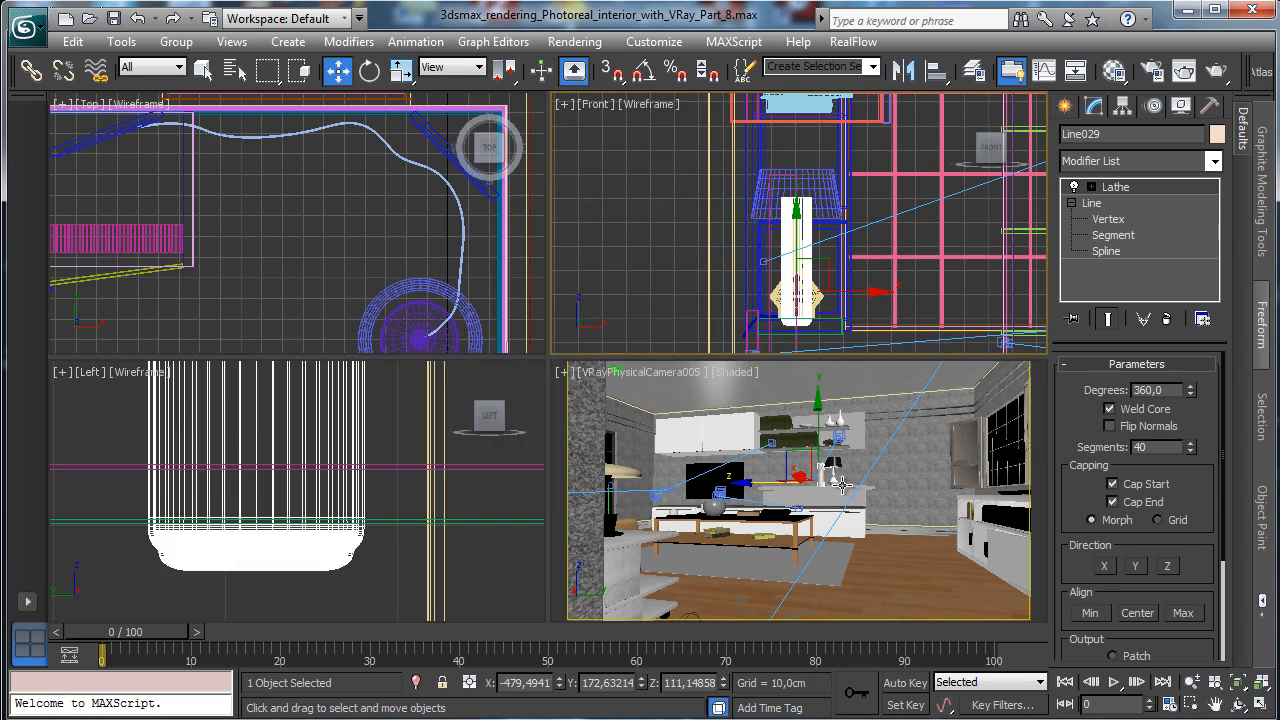
right_click(844, 440)
left_click_drag(874, 483, 839, 483)
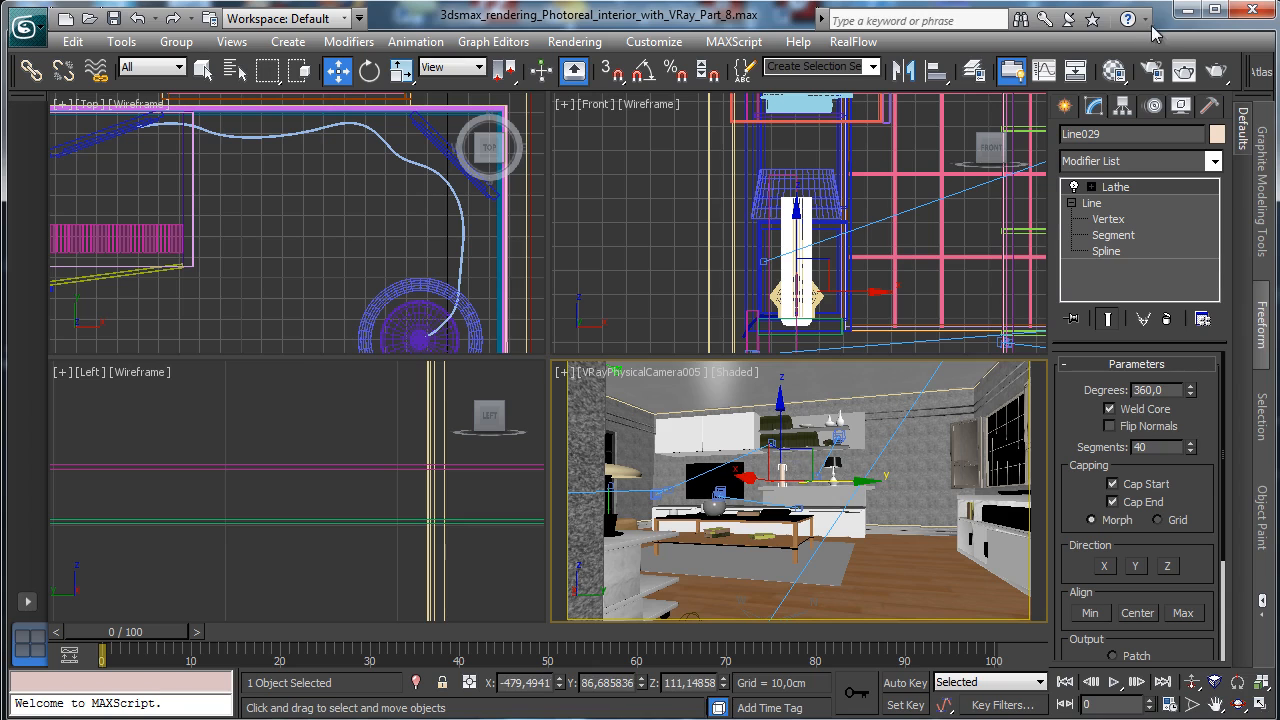
Name an unused material "Glass vase", assign it to the vase, and enlarge the camera view to fill the viewport area.
key("m")
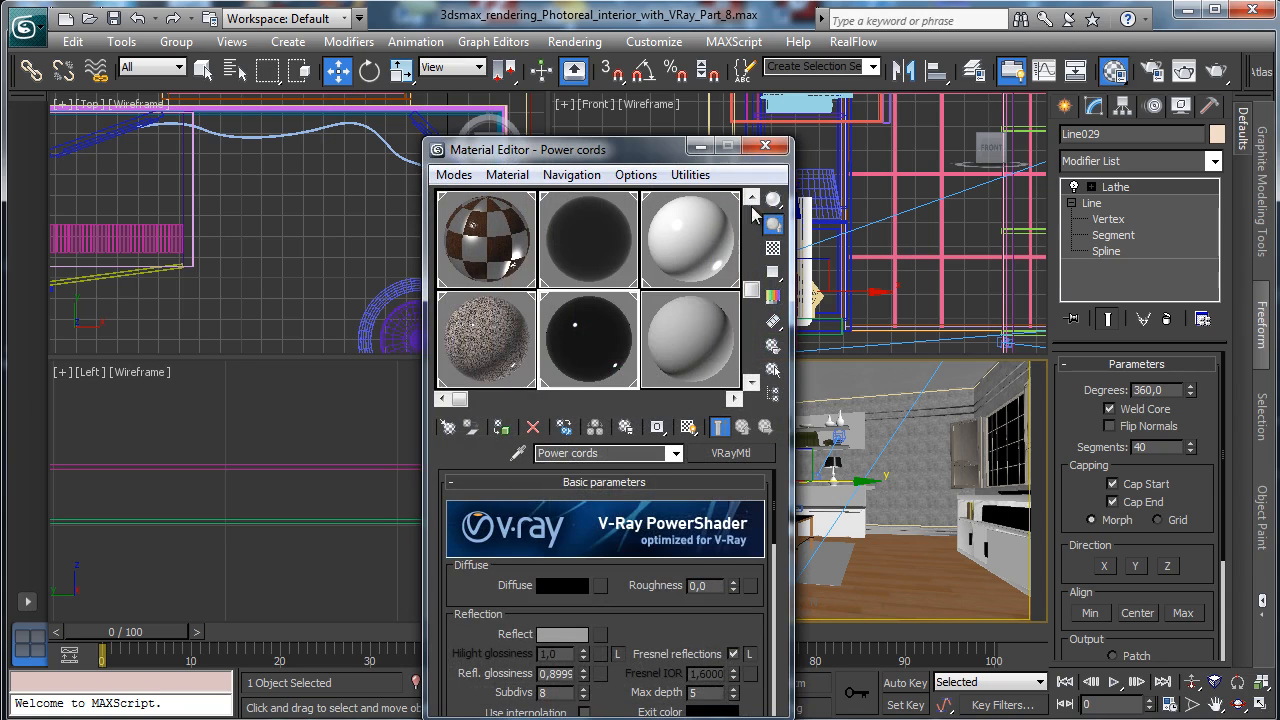
left_click(697, 345)
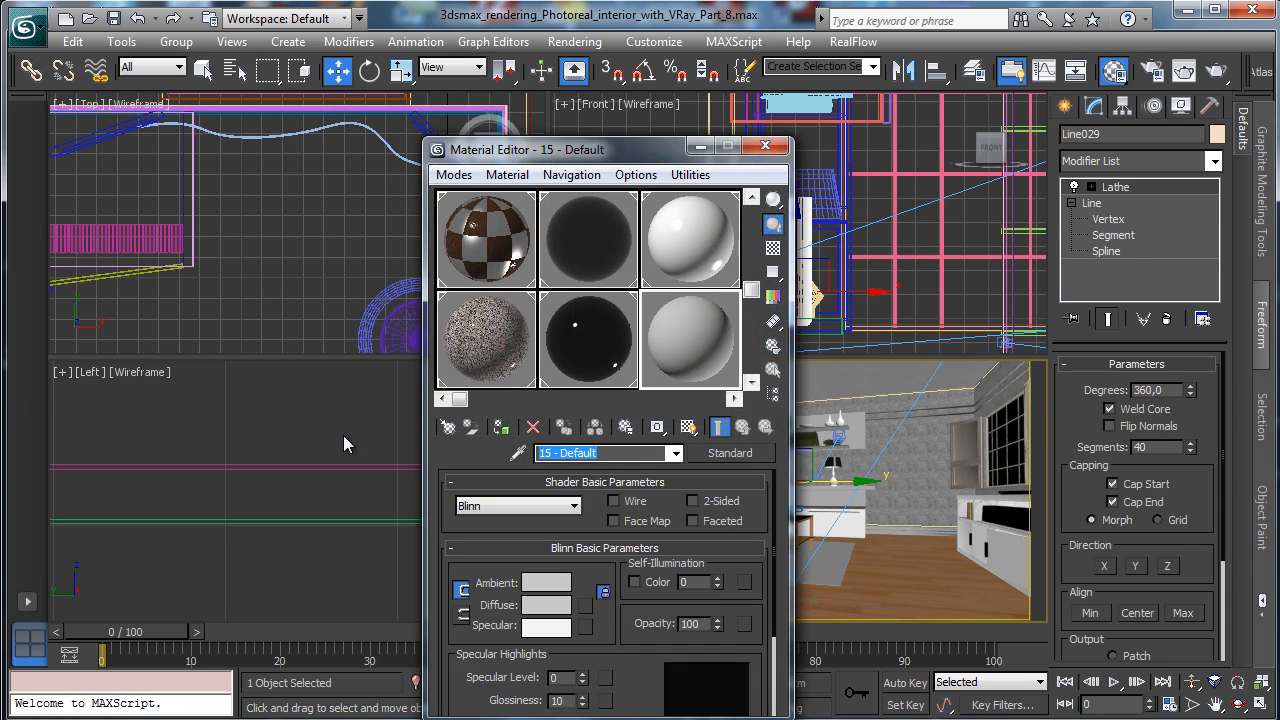
type("Glass vase")
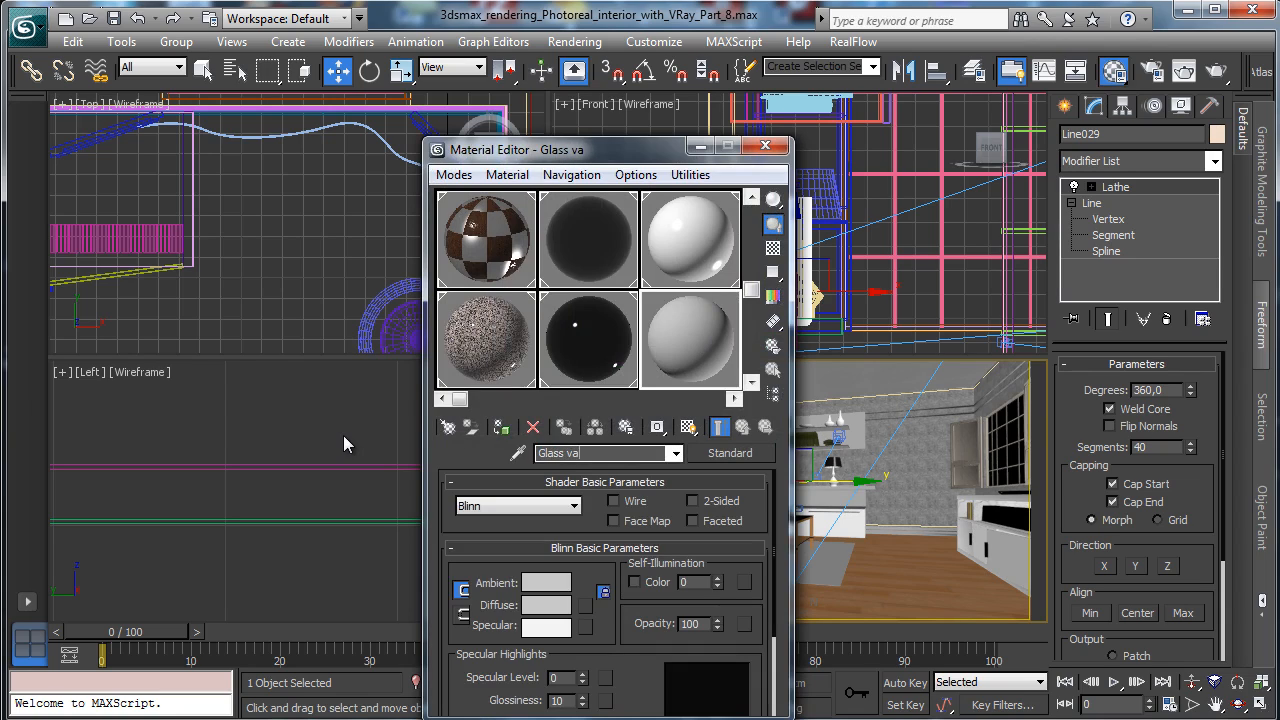
left_click(501, 427)
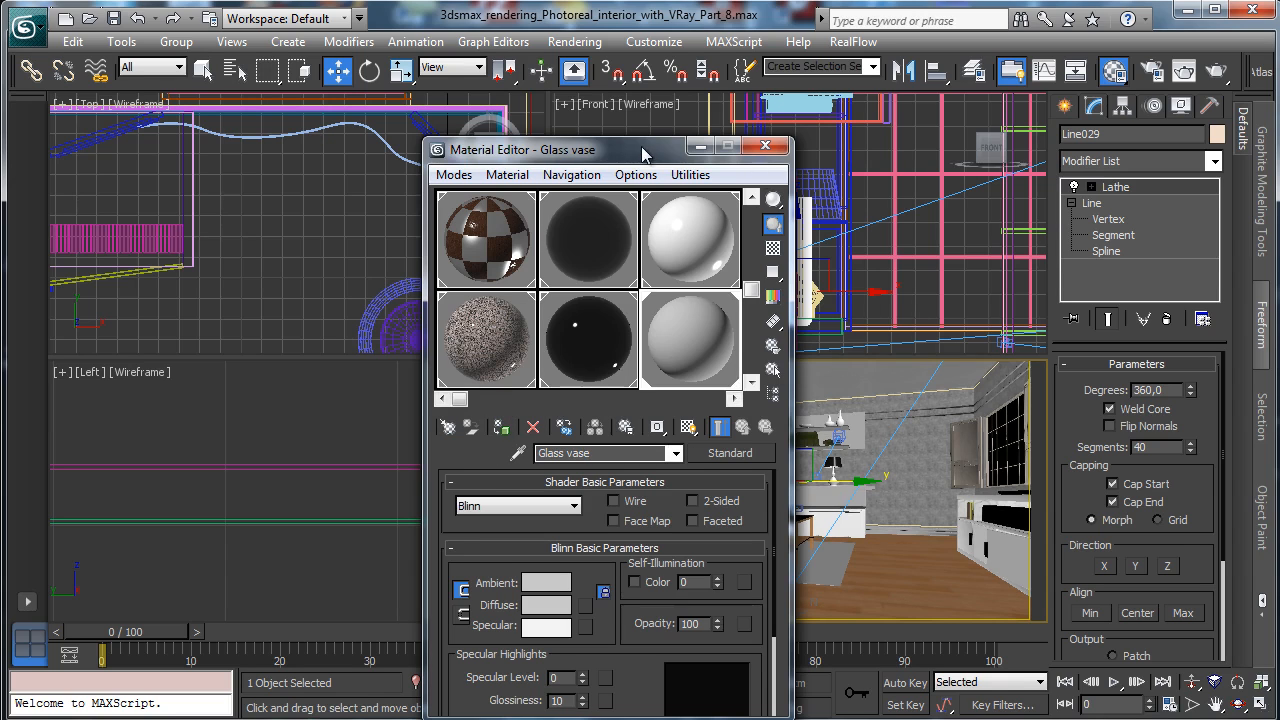
left_click_drag(560, 149, 223, 106)
left_click(1262, 703)
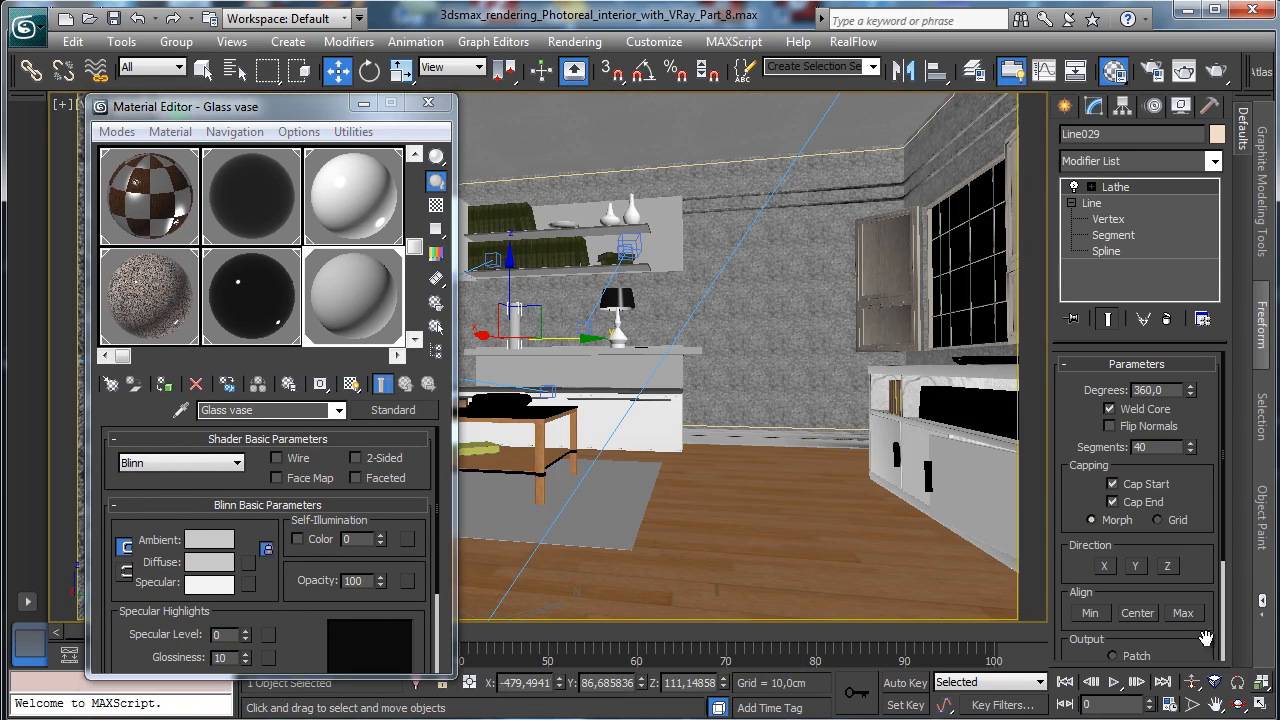
left_click_drag(300, 109, 1010, 83)
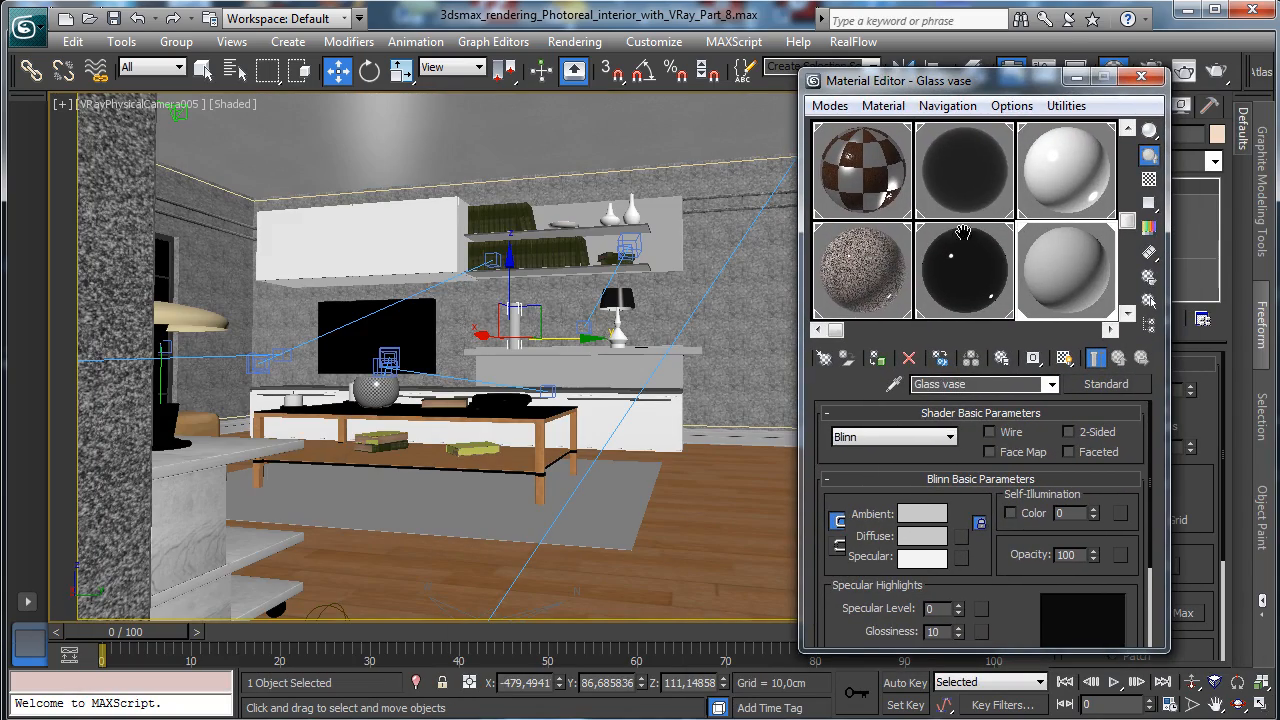
Change the Glass vase material's type to VRayMtl and set its diffuse colour to black.
left_click(1105, 384)
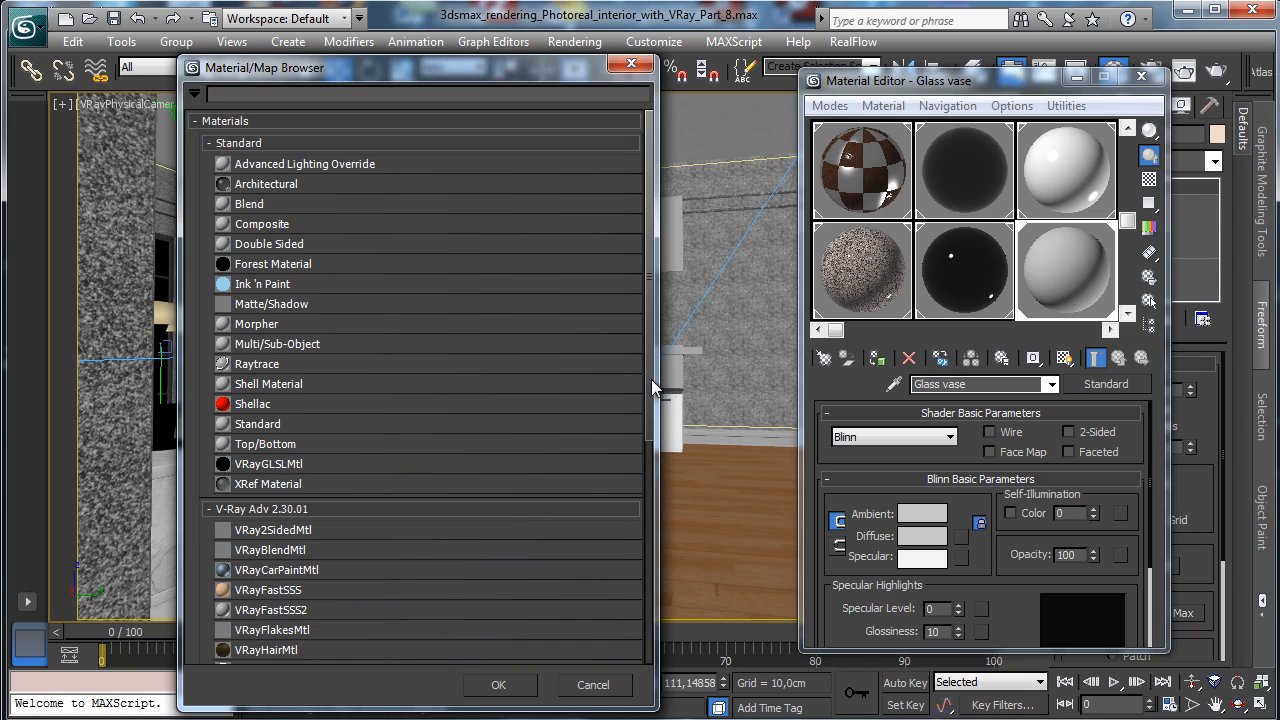
scroll(652, 386, "down", 3)
double_click(258, 597)
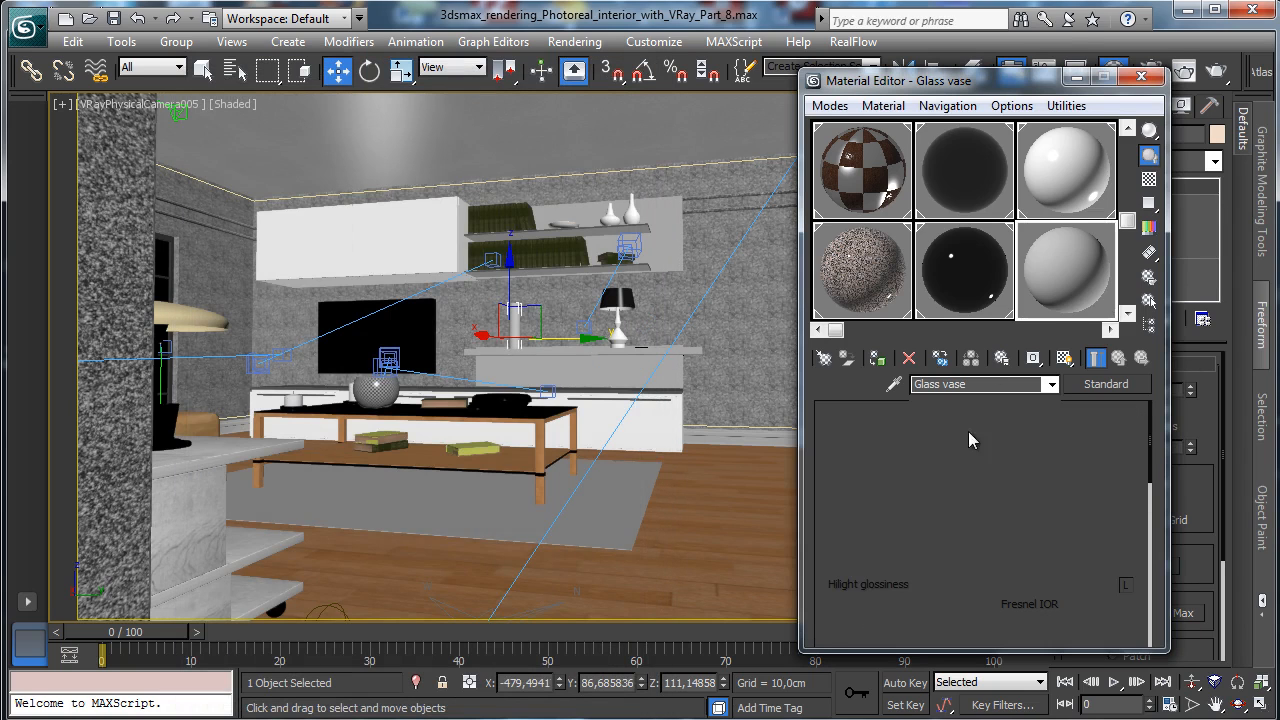
left_click(938, 516)
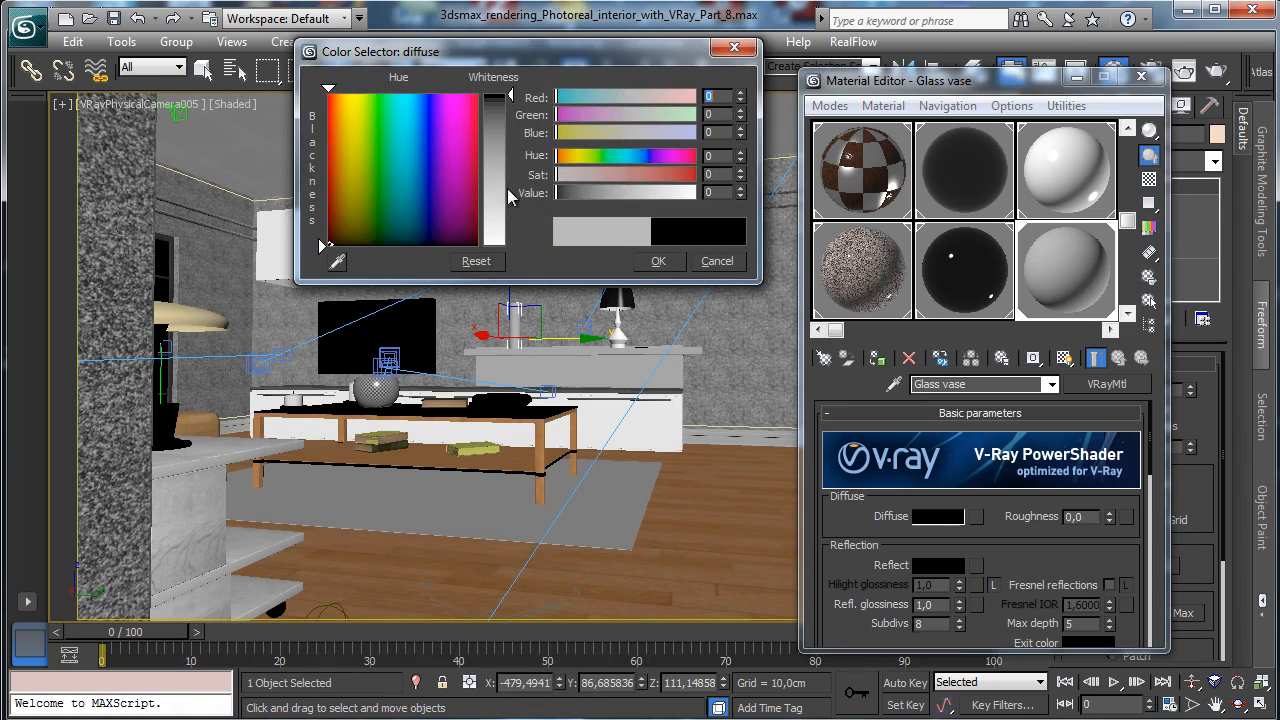
left_click(658, 261)
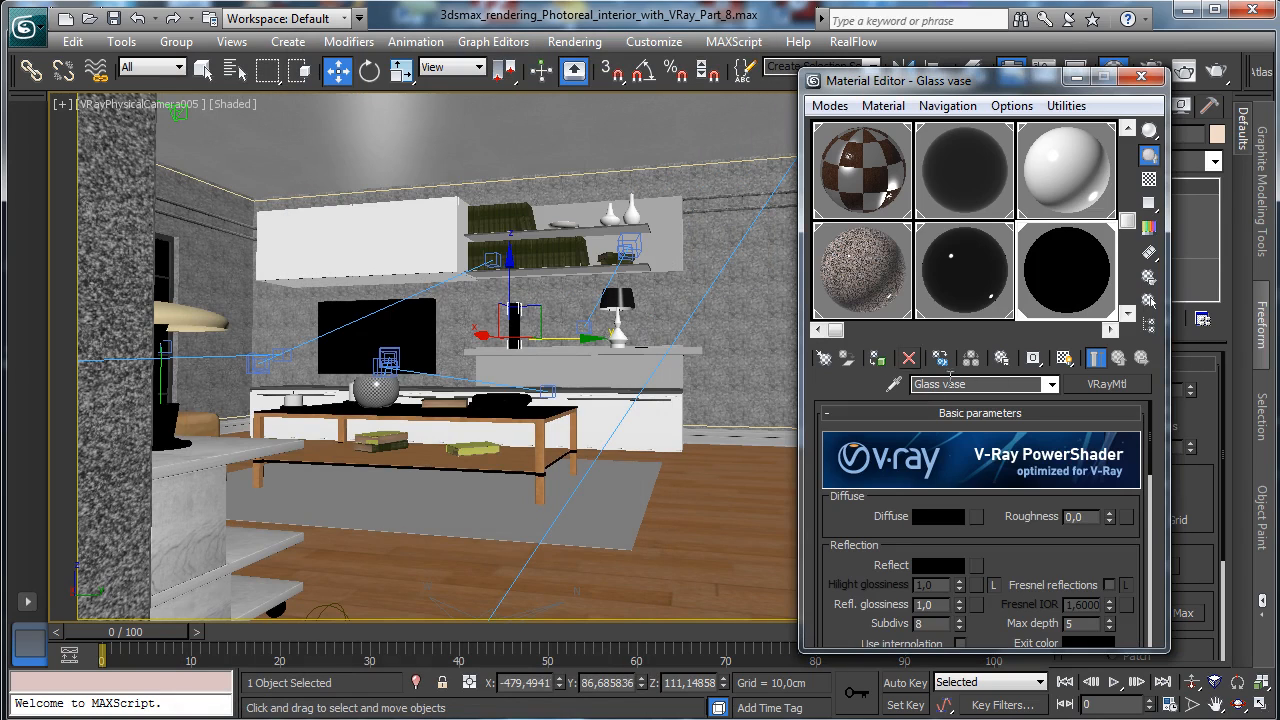
Enable Fresnel reflections on the Glass vase material, unlock the Fresnel IOR and set it to 1.7.
left_click_drag(1020, 557, 1057, 441)
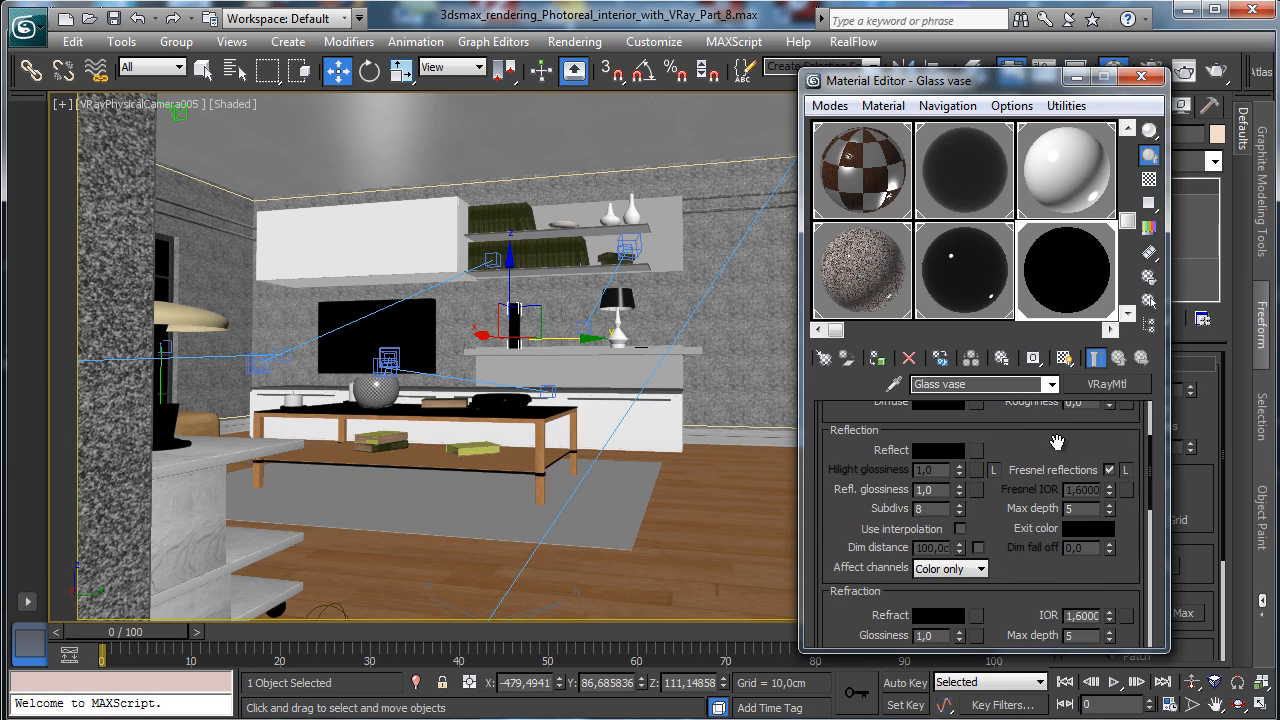
left_click(1127, 470)
left_click_drag(1075, 488, 1177, 484)
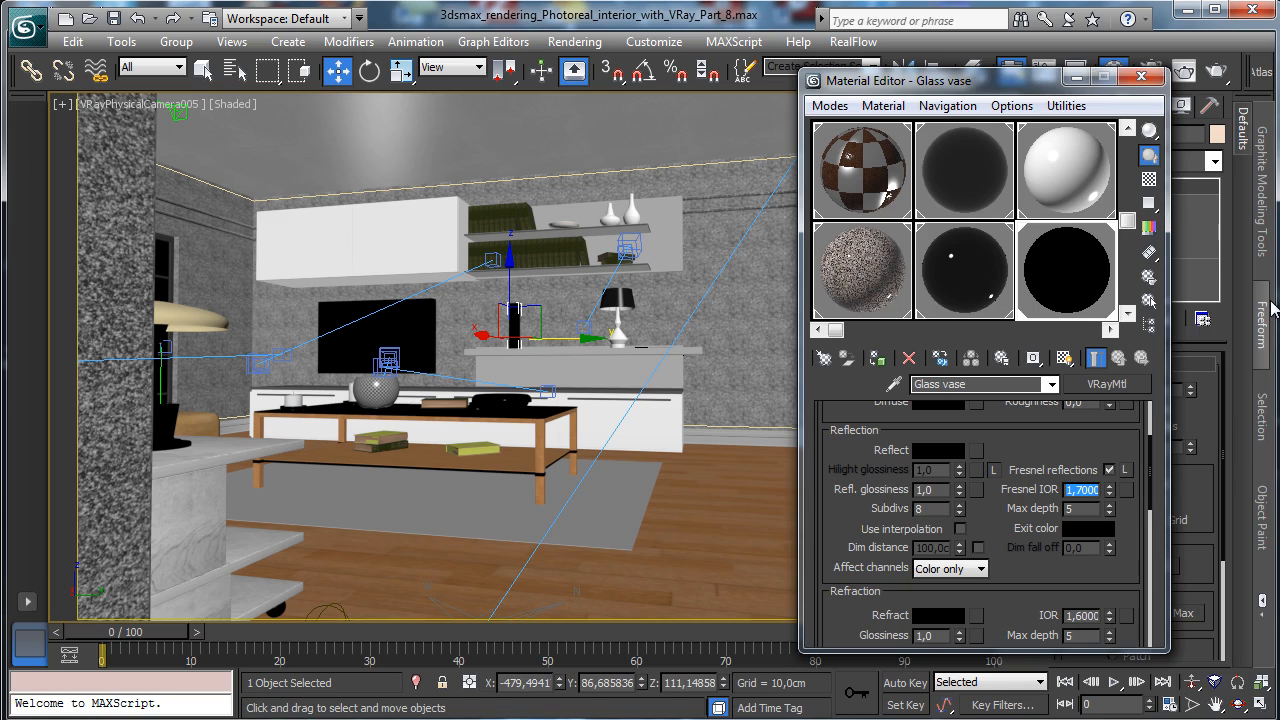
Brighten the Glass vase material's reflection colour toward white and slightly reduce its reflection glossiness.
left_click(938, 452)
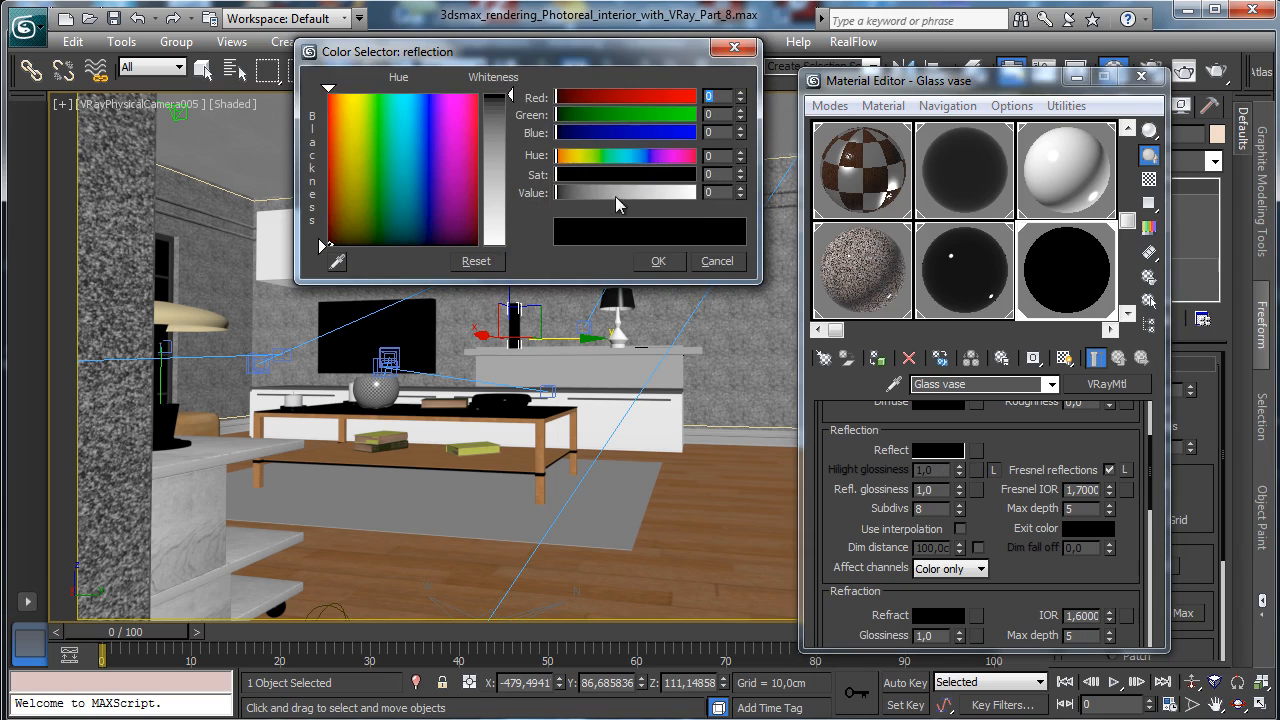
left_click_drag(617, 195, 697, 245)
left_click(660, 260)
scroll(1020, 424, "down", 3)
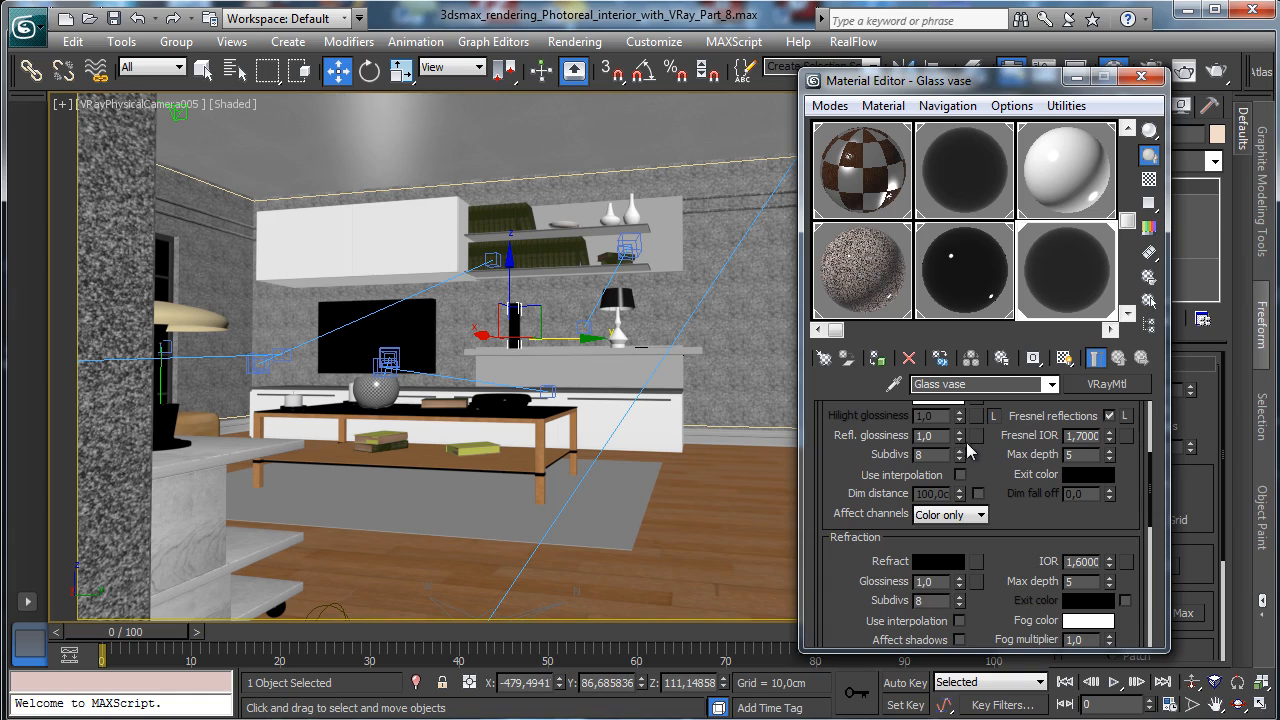
left_click_drag(960, 437, 960, 441)
Set the material's refraction IOR to about 1.4 and its refraction colour value to 210, with Affect shadows turned on.
scroll(1099, 522, "down", 2)
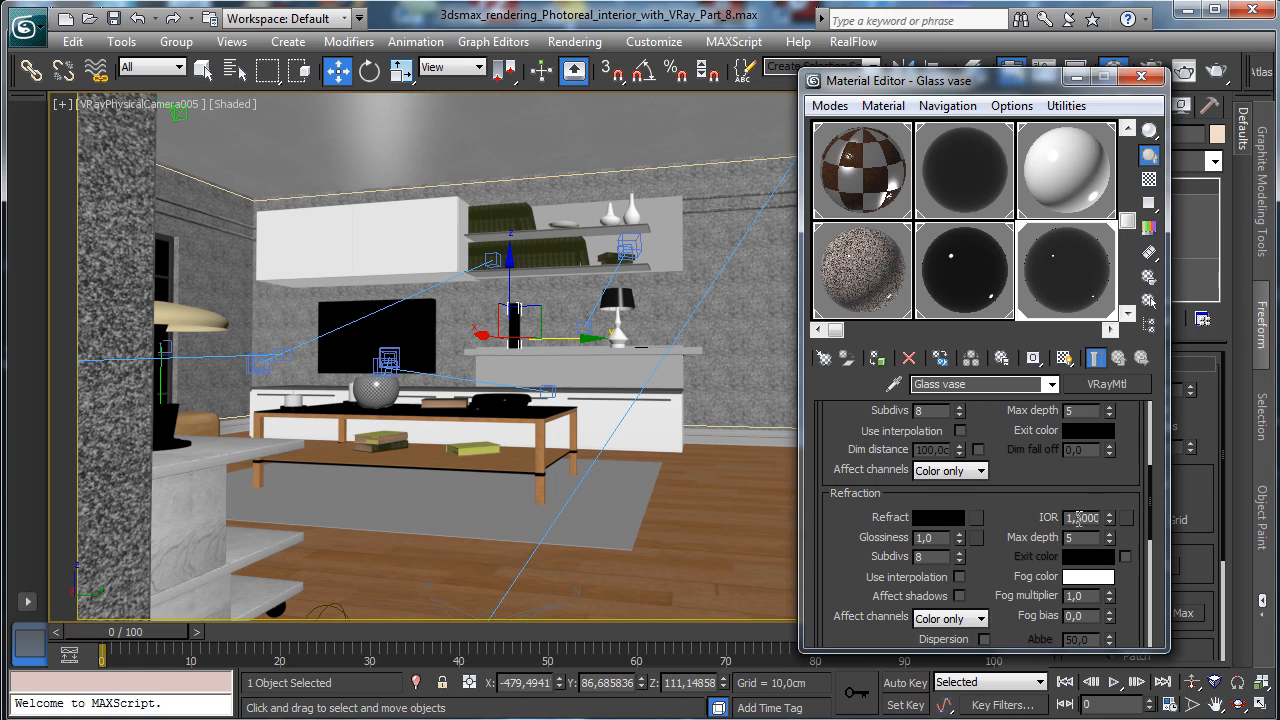
double_click(1080, 517)
left_click(945, 522)
left_click_drag(655, 193, 672, 195)
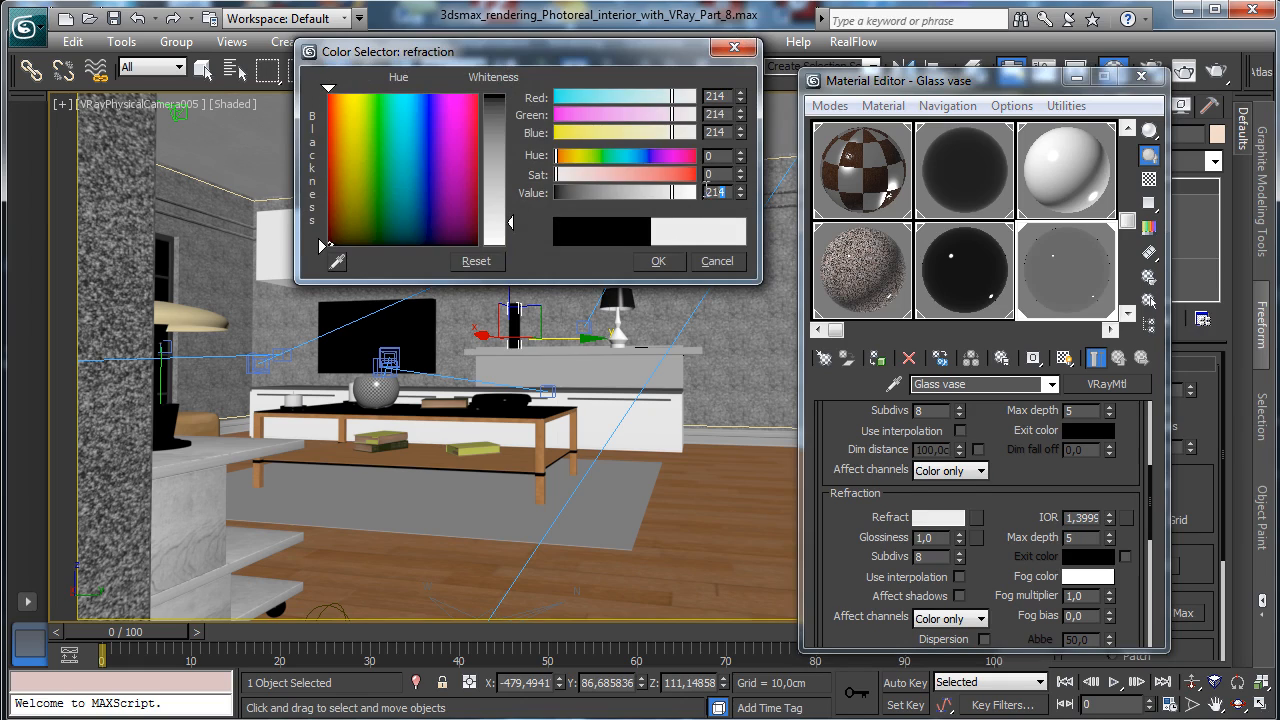
type("210")
key("Return")
left_click(959, 595)
scroll(970, 600, "down", 2)
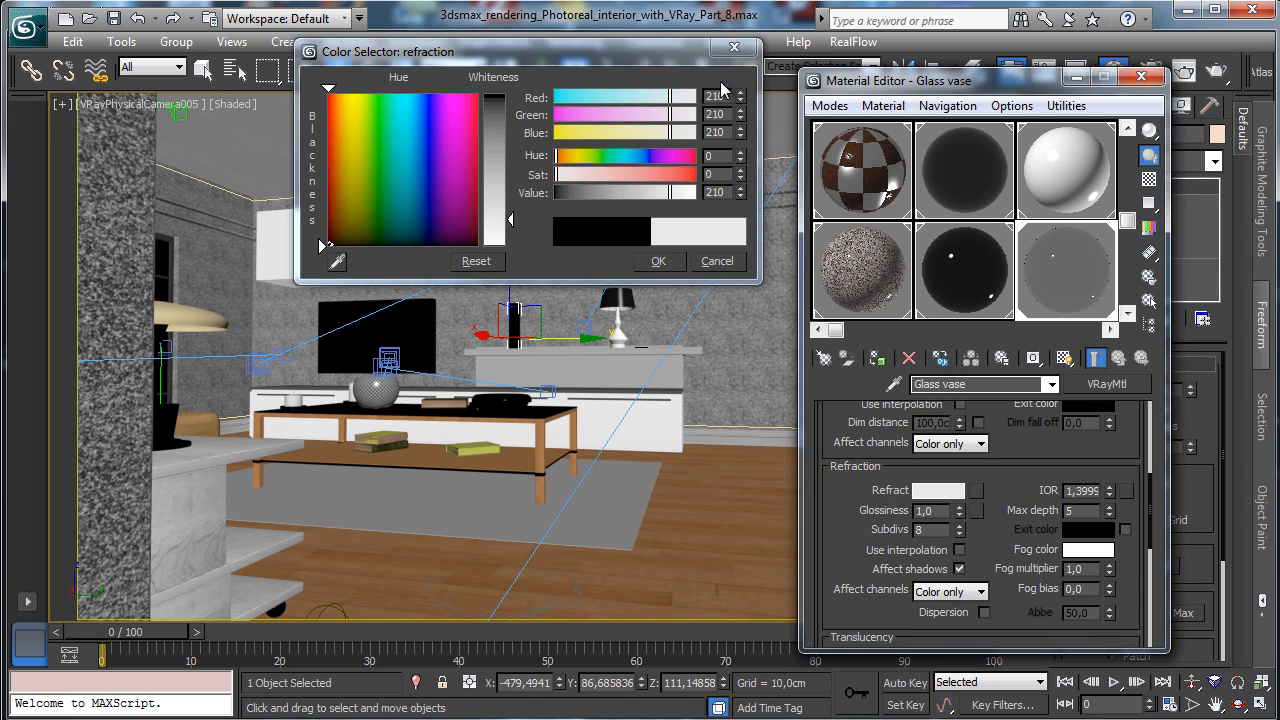
left_click(666, 262)
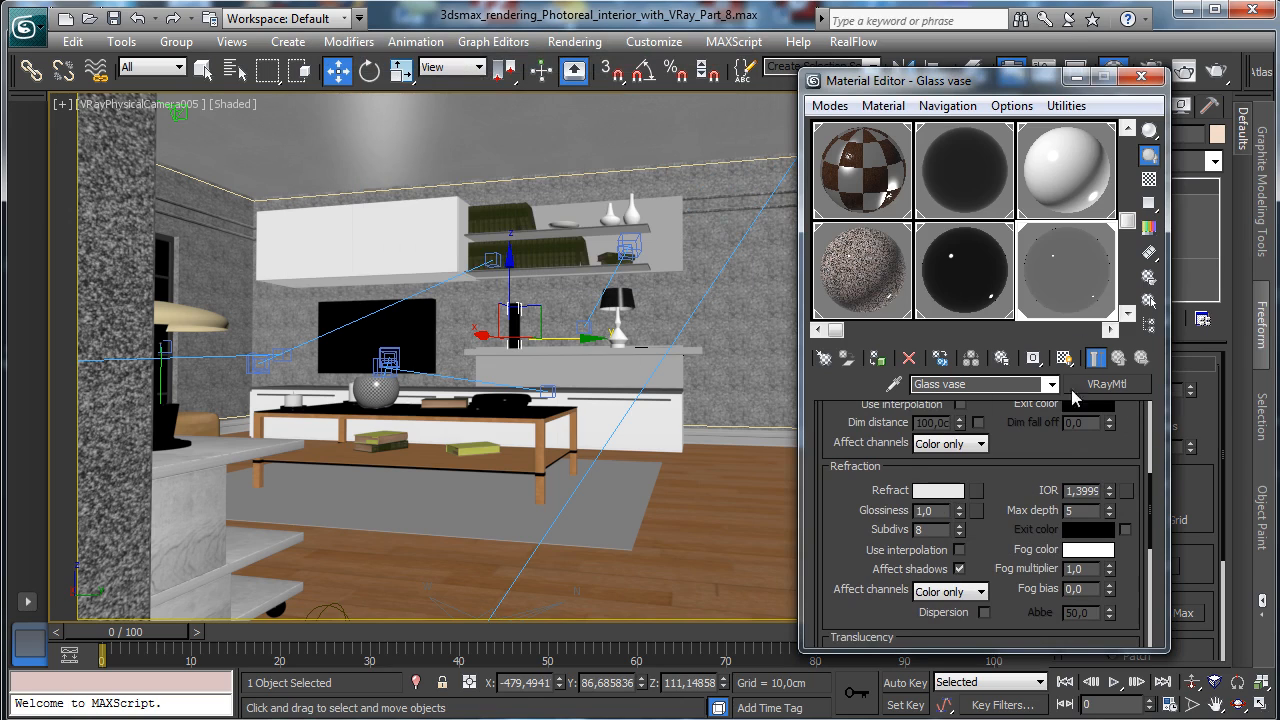
Render the region around the lamp and shelves in the camera view to check the glass vase.
left_click(1215, 70)
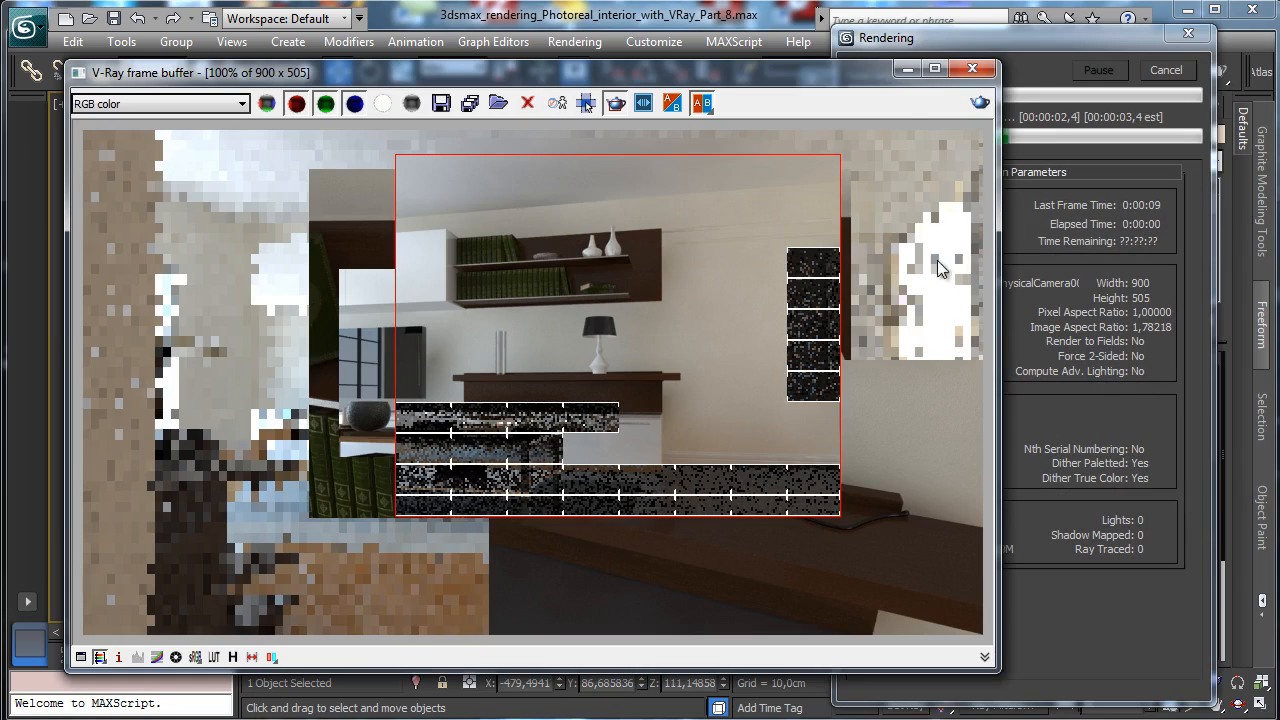
left_click(908, 70)
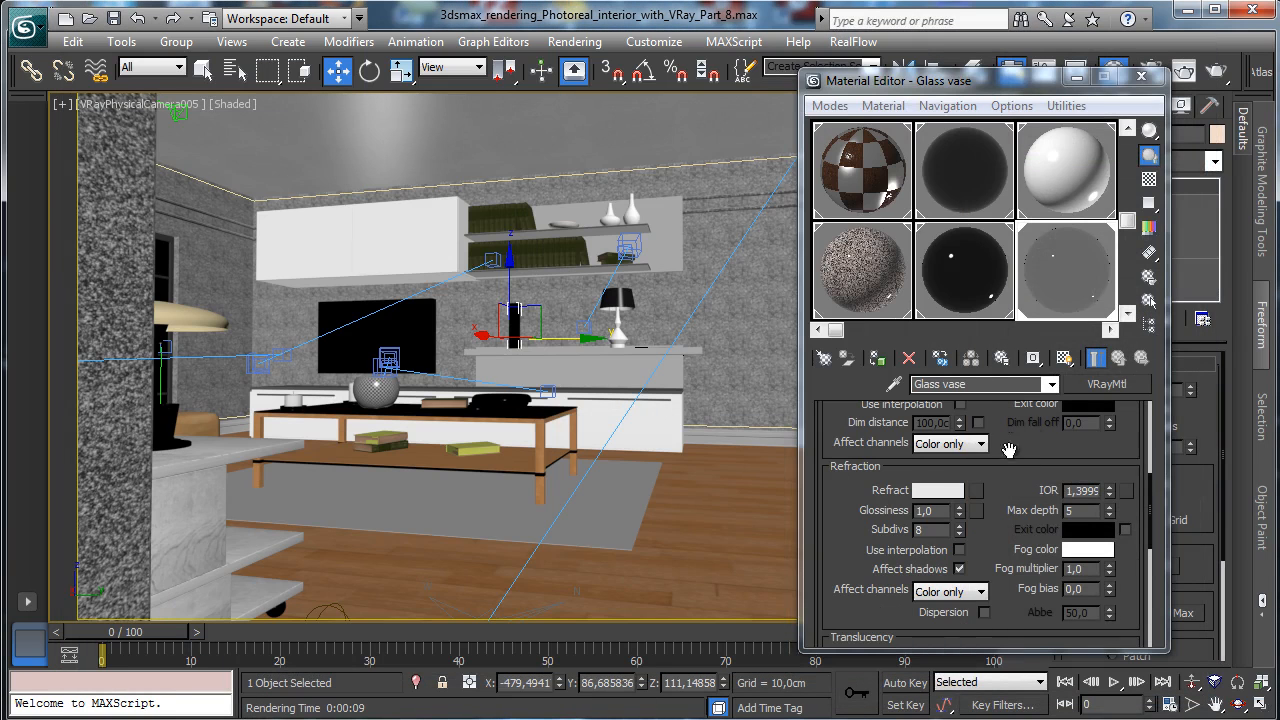
Set the Glass vase material's refraction colour value to 240.
left_click(937, 490)
double_click(716, 192)
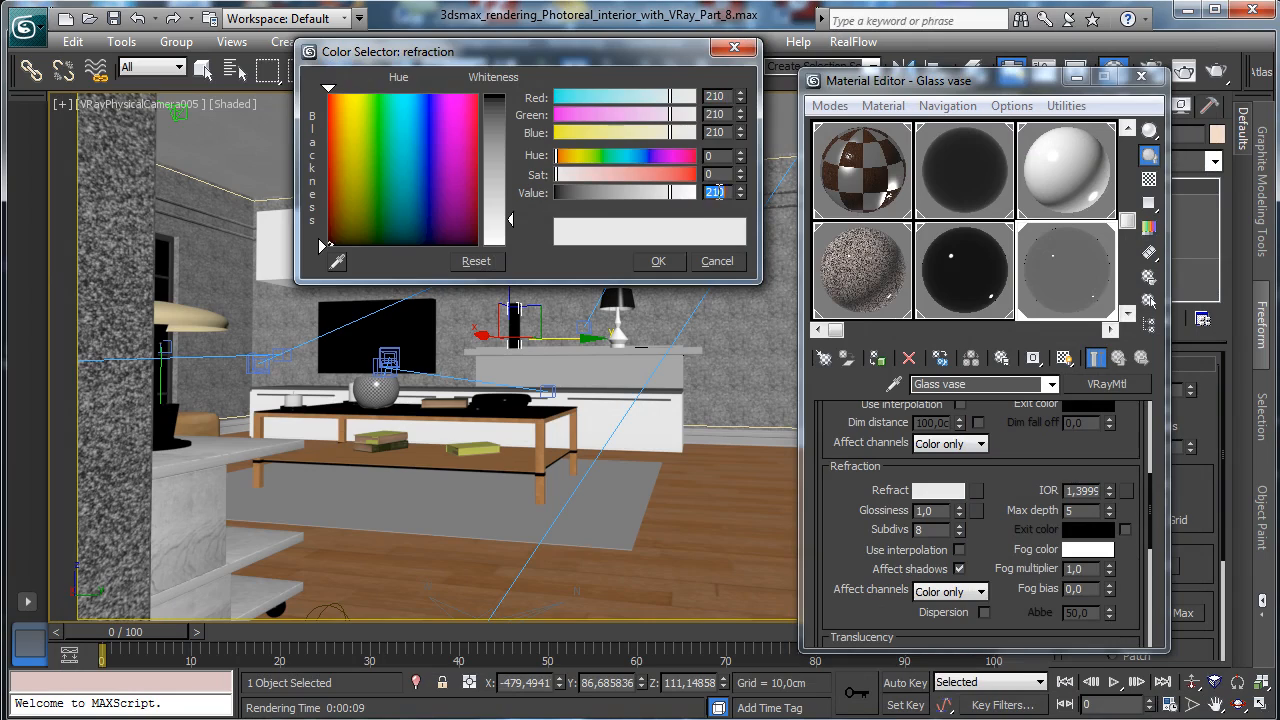
type("240")
key("Return")
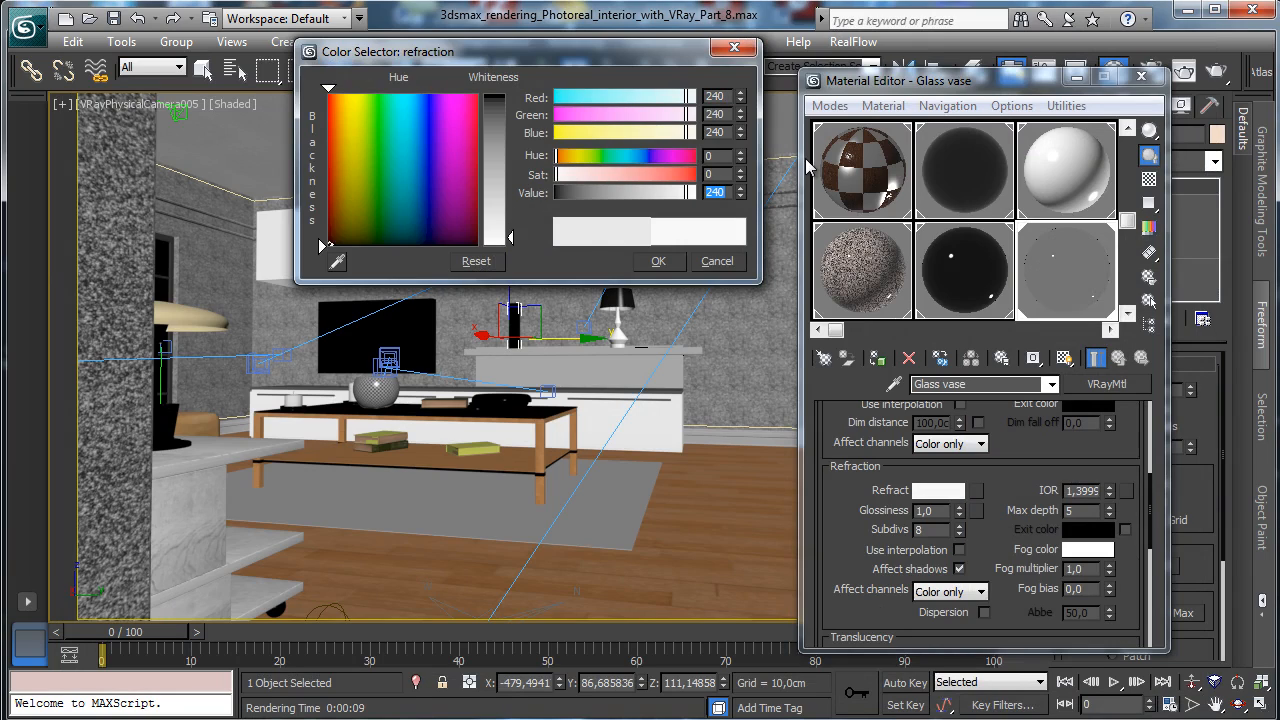
left_click(658, 261)
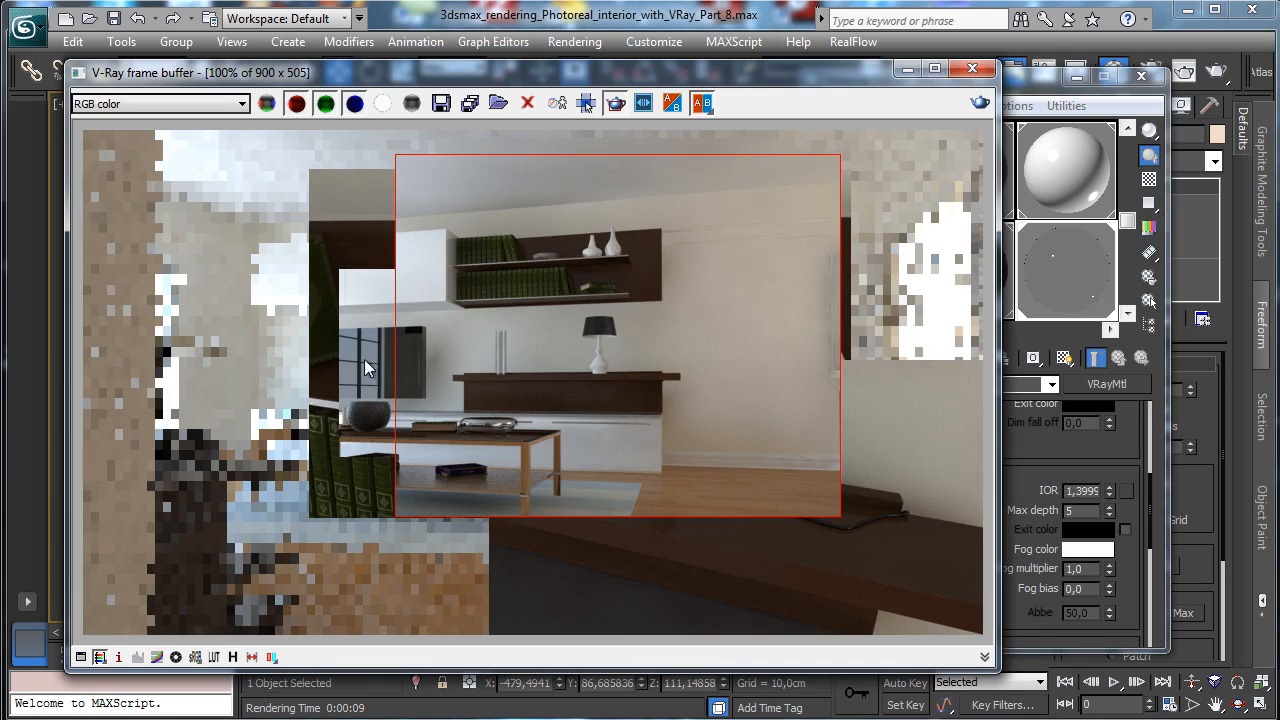
Render a tighter region around the glass vase in the camera view to check the brighter refraction.
left_click_drag(404, 281, 559, 465)
left_click(980, 103)
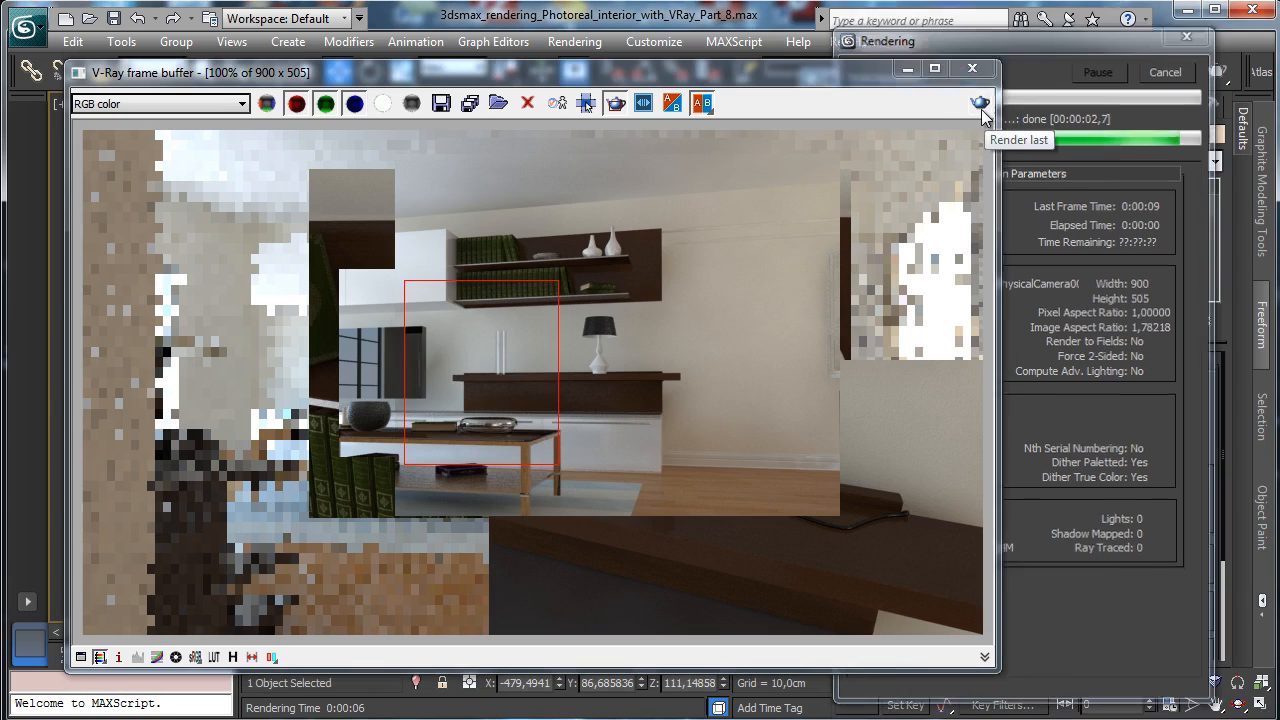
left_click(907, 68)
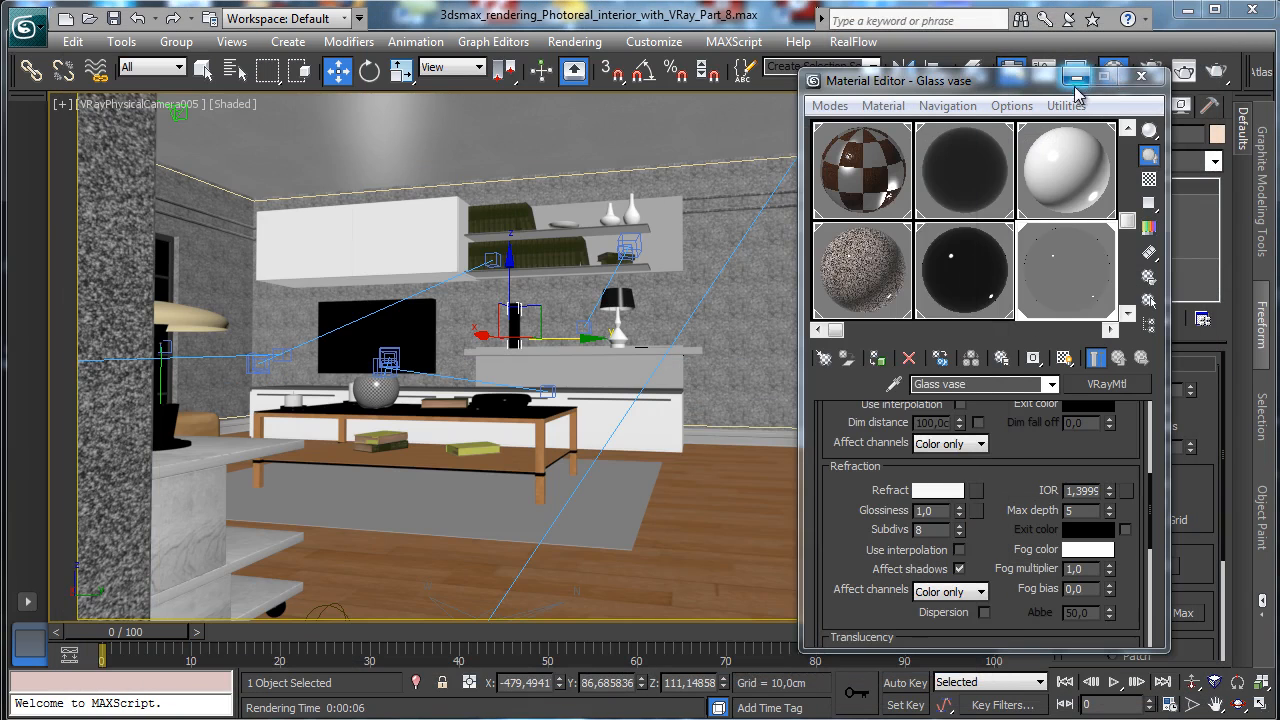
left_click(1077, 77)
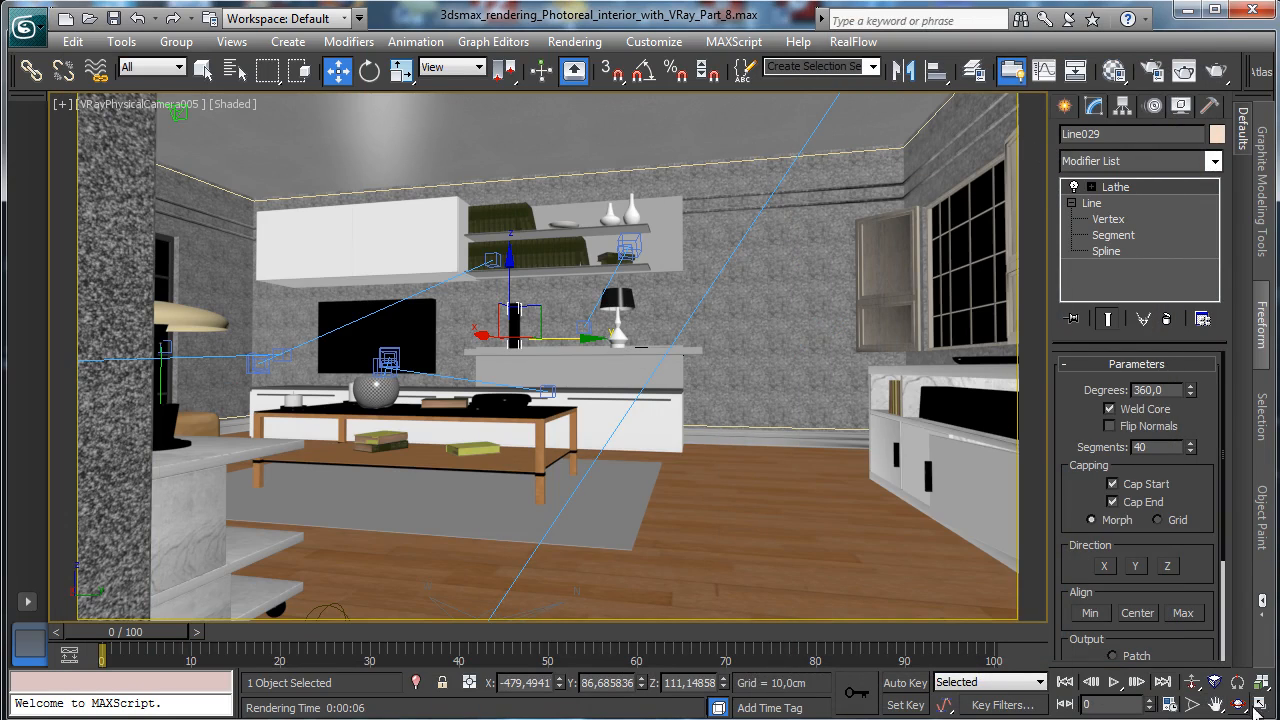
In a close perspective view, raise the glass vase to about Z 114.3 cm so it rests on the shelf.
left_click(115, 106)
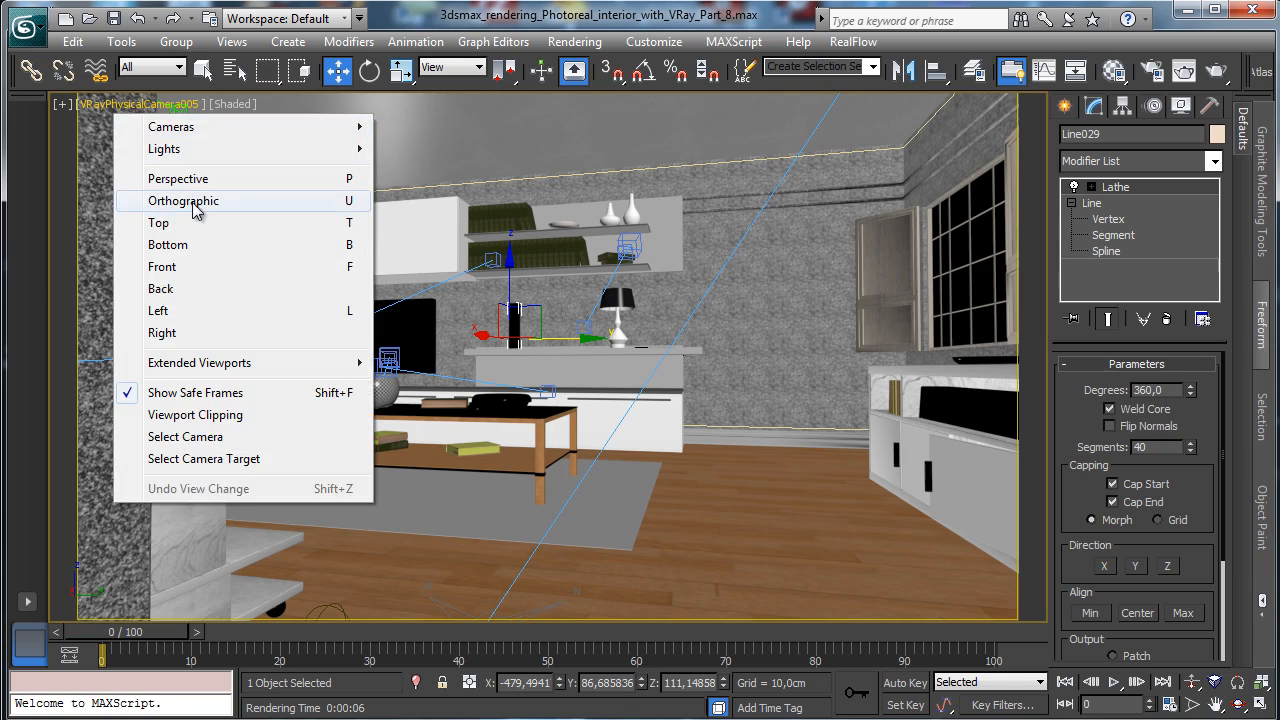
left_click(178, 177)
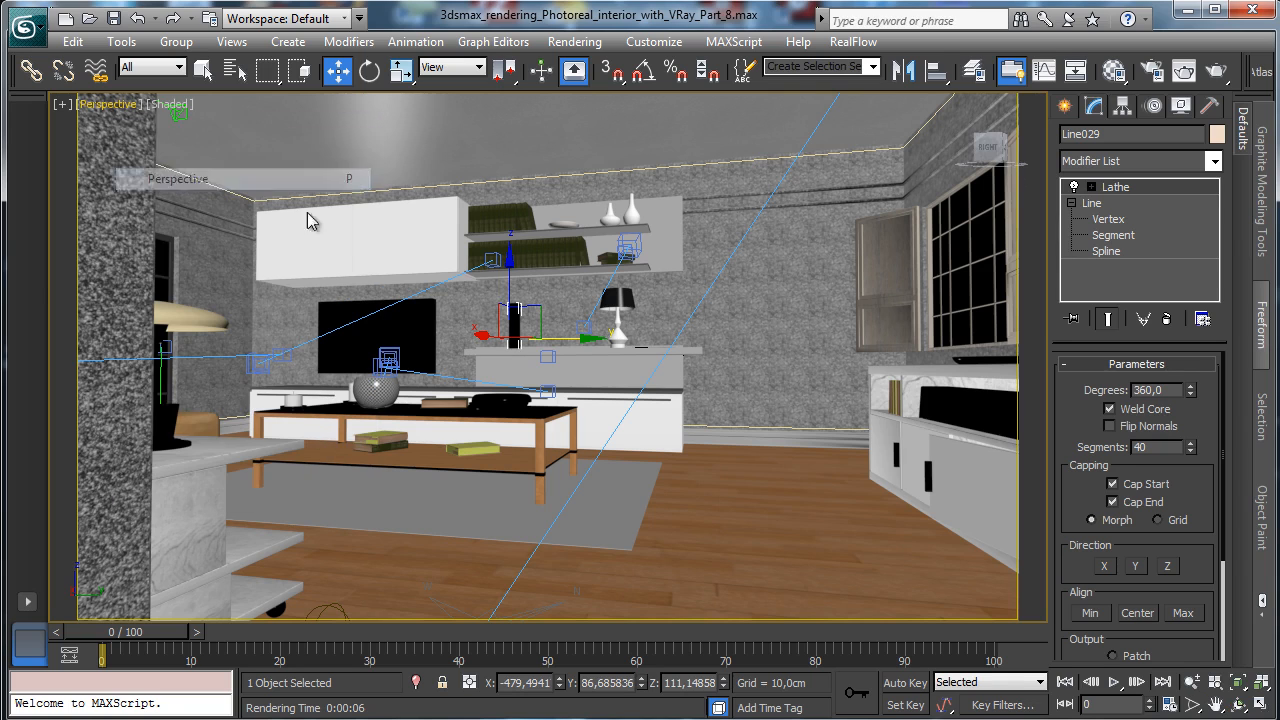
left_click(1240, 686)
left_click(1192, 682)
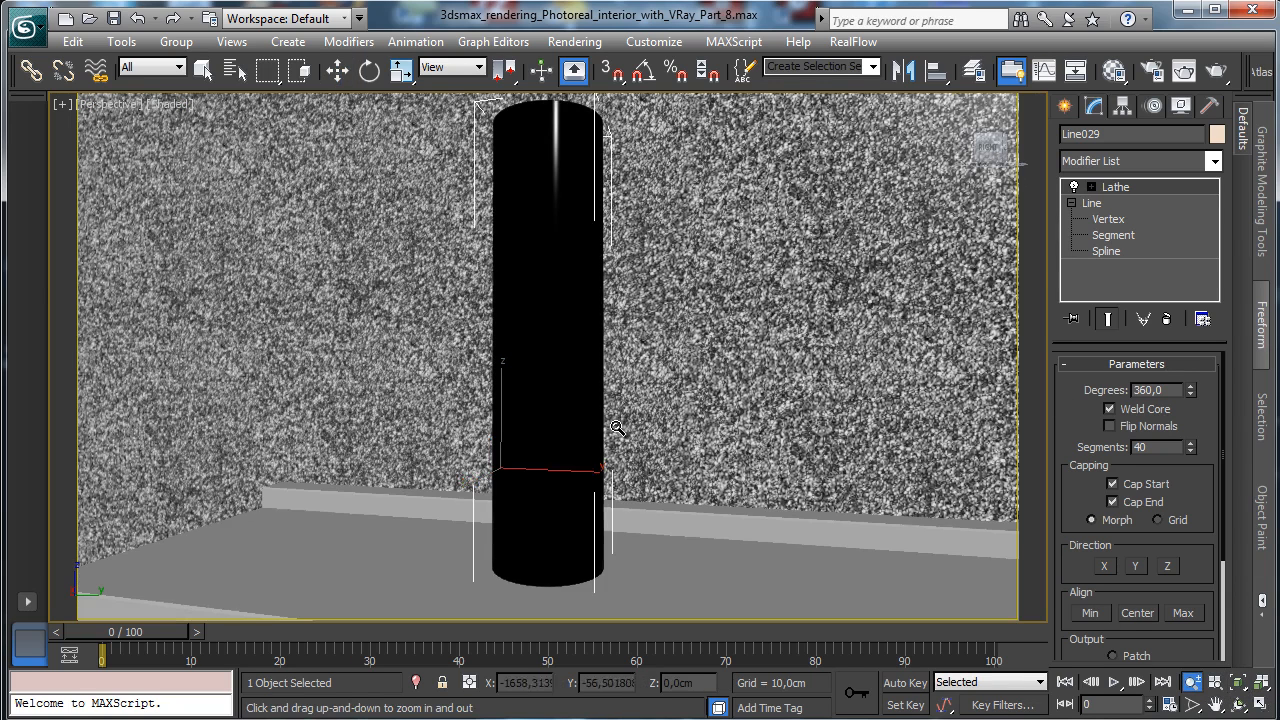
left_click_drag(618, 428, 640, 493)
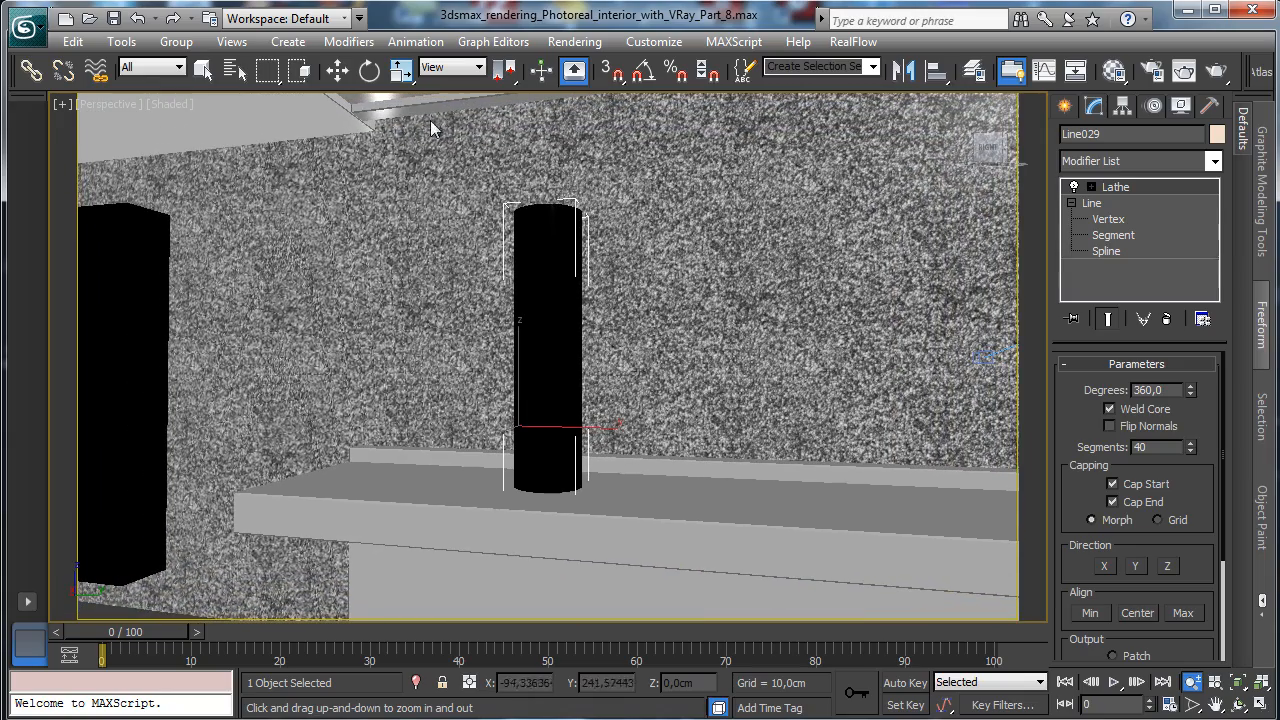
left_click(336, 69)
mouse_move(520, 370)
left_mouse_down()
mouse_move(523, 338)
mouse_move(524, 355)
left_mouse_up()
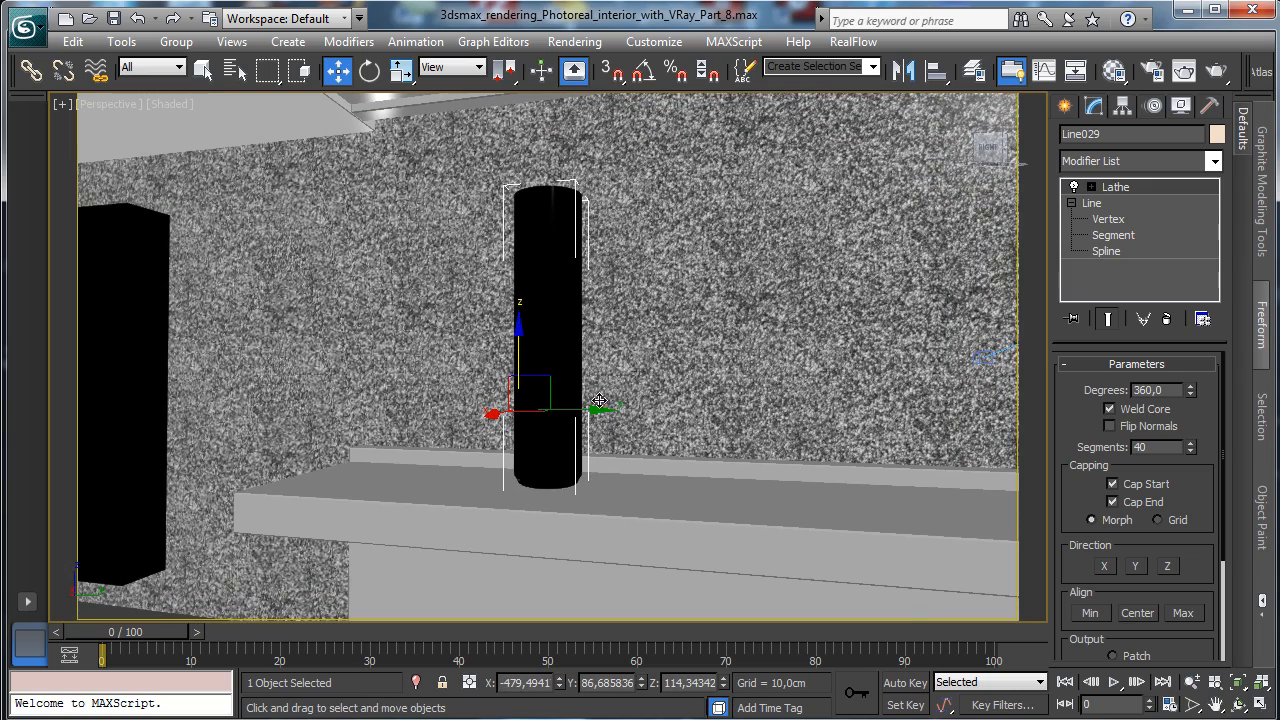
Copy the vase along Y to its lamp side, scale the copy down uniformly and lower it onto the shelf.
mouse_move(576, 411)
left_mouse_down()
mouse_move(553, 410)
mouse_move(669, 411)
left_mouse_up()
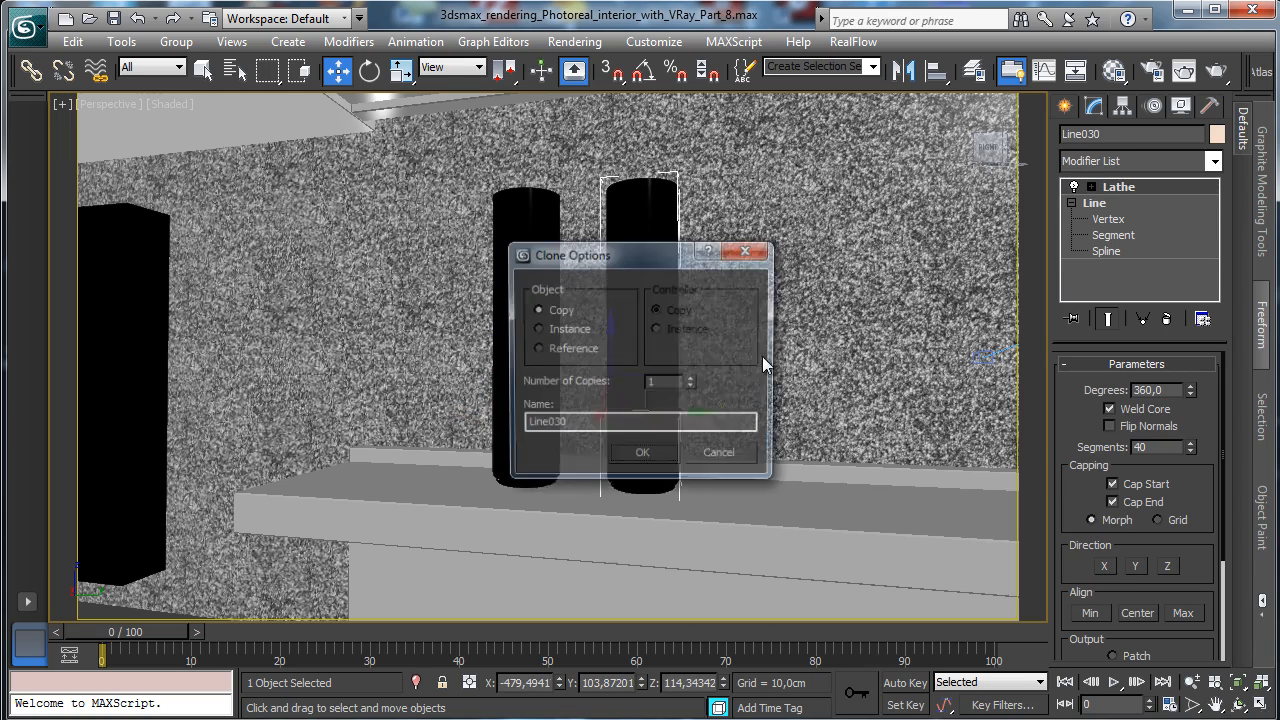
left_click(643, 453)
key("r")
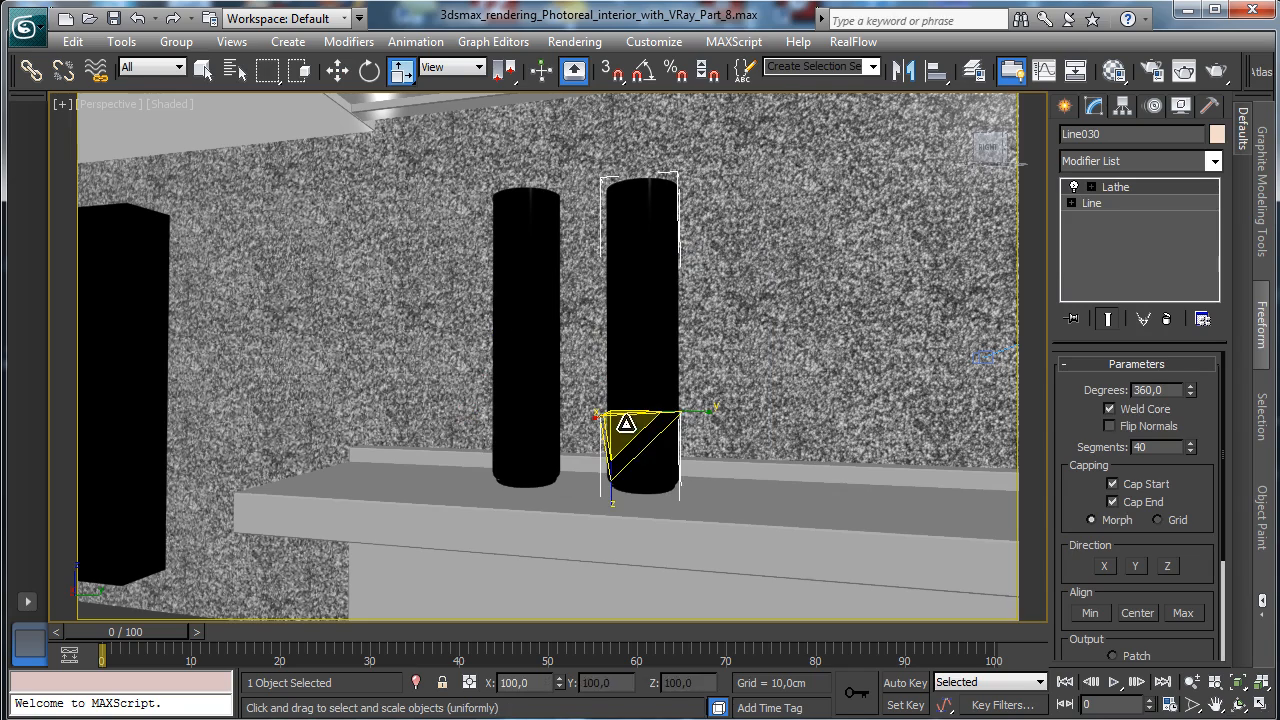
left_click_drag(623, 421, 621, 451)
key("w")
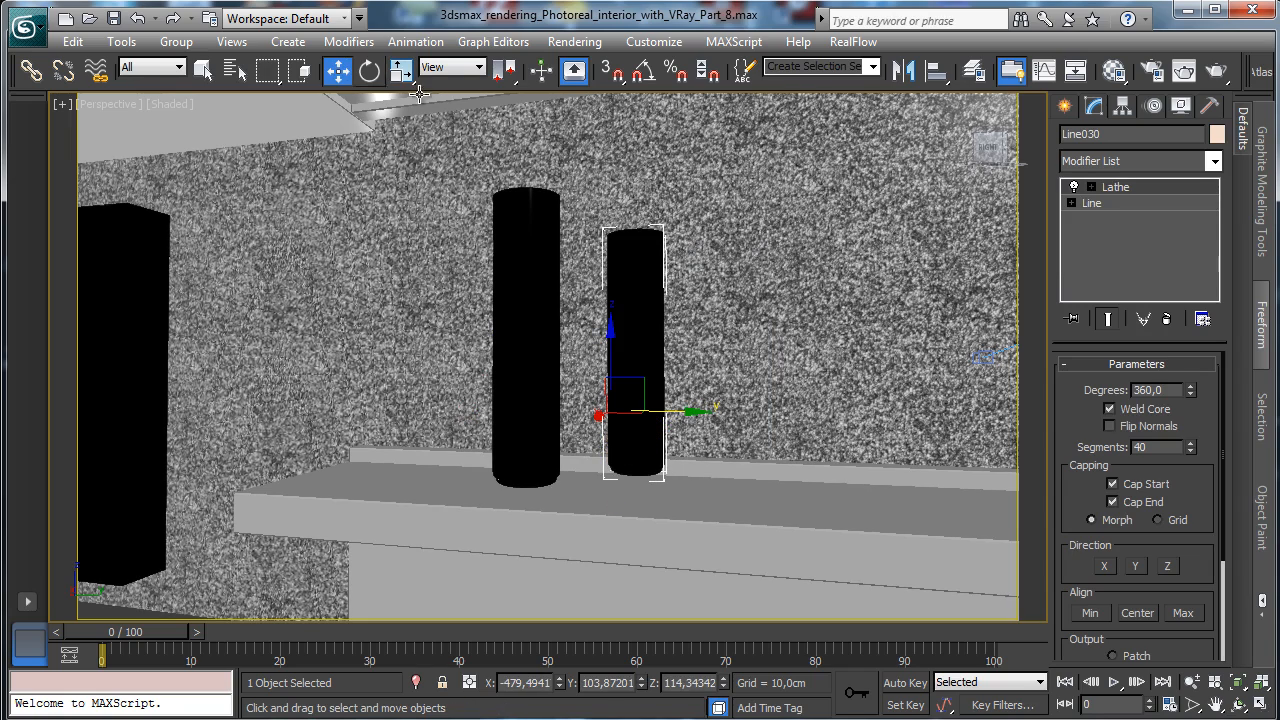
left_click_drag(610, 357, 612, 376)
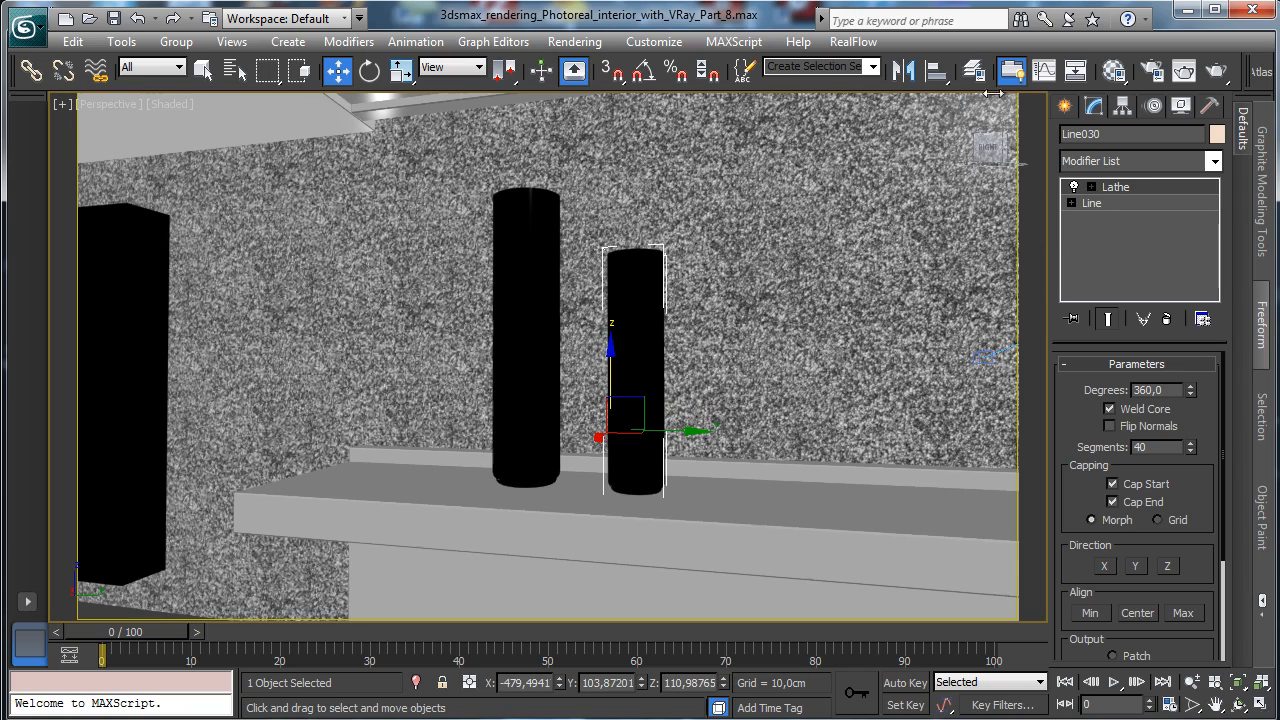
Restore the four-viewport layout and show the two vases through VRayPhysicalCamera005.
left_click(1262, 708)
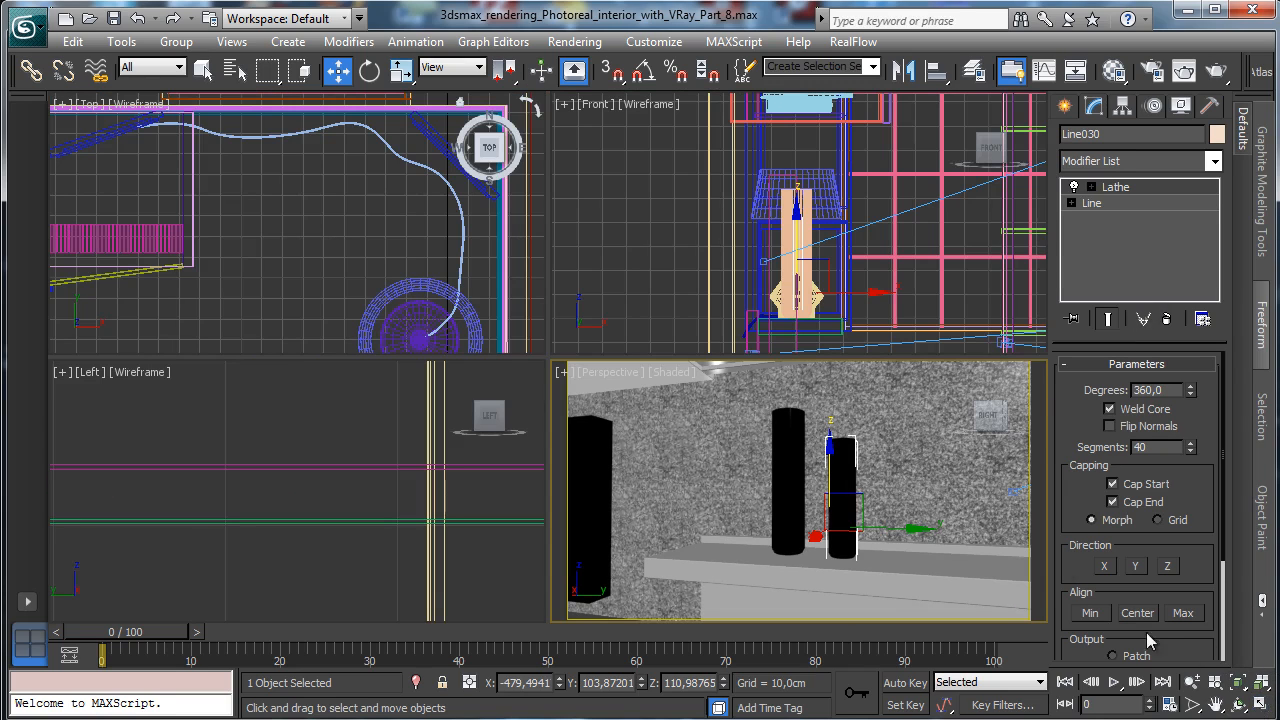
left_click(612, 372)
mouse_move(820, 395)
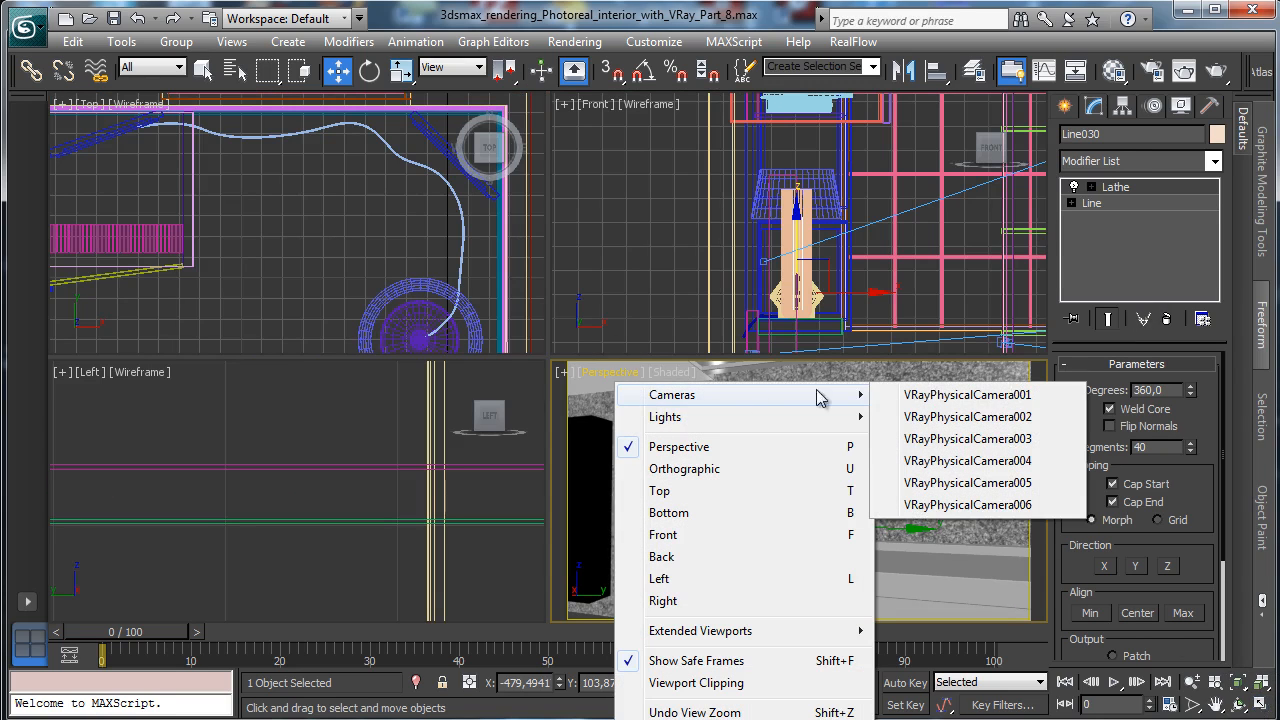
left_click(1008, 484)
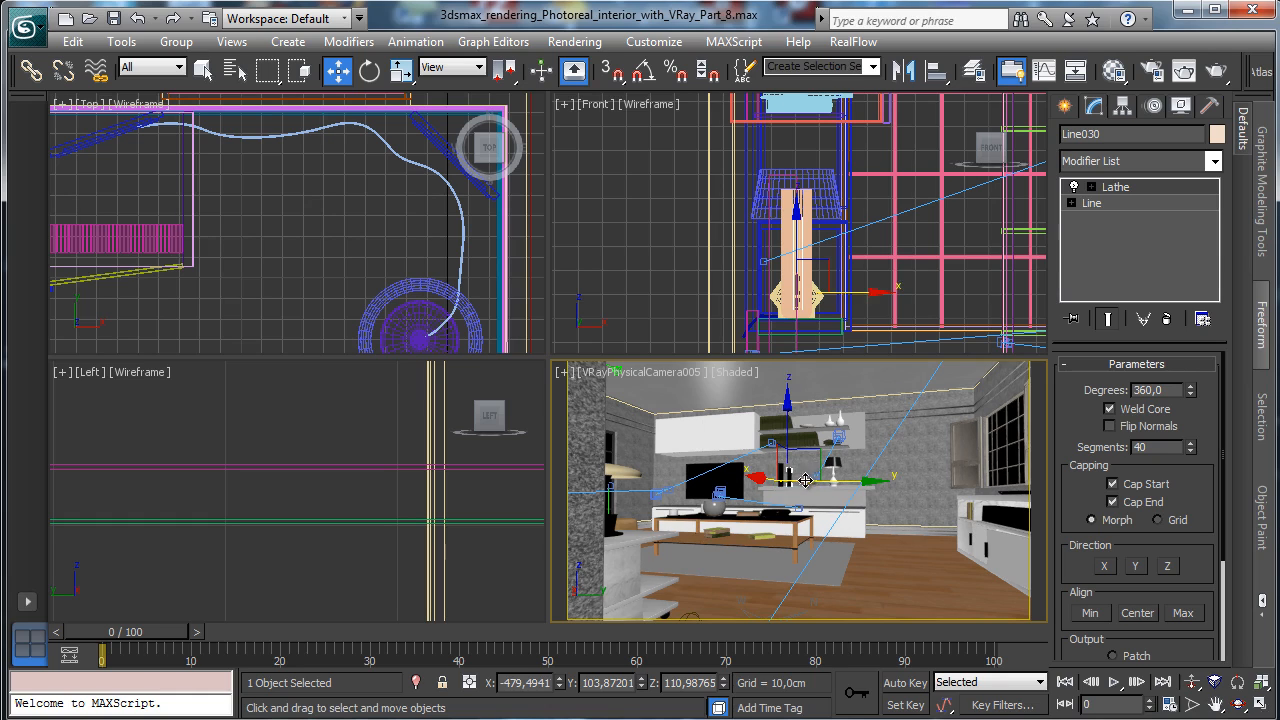
In a perspective view, set the TV box's height to 4 cm and move it along X to sit against the wall.
left_click(721, 490)
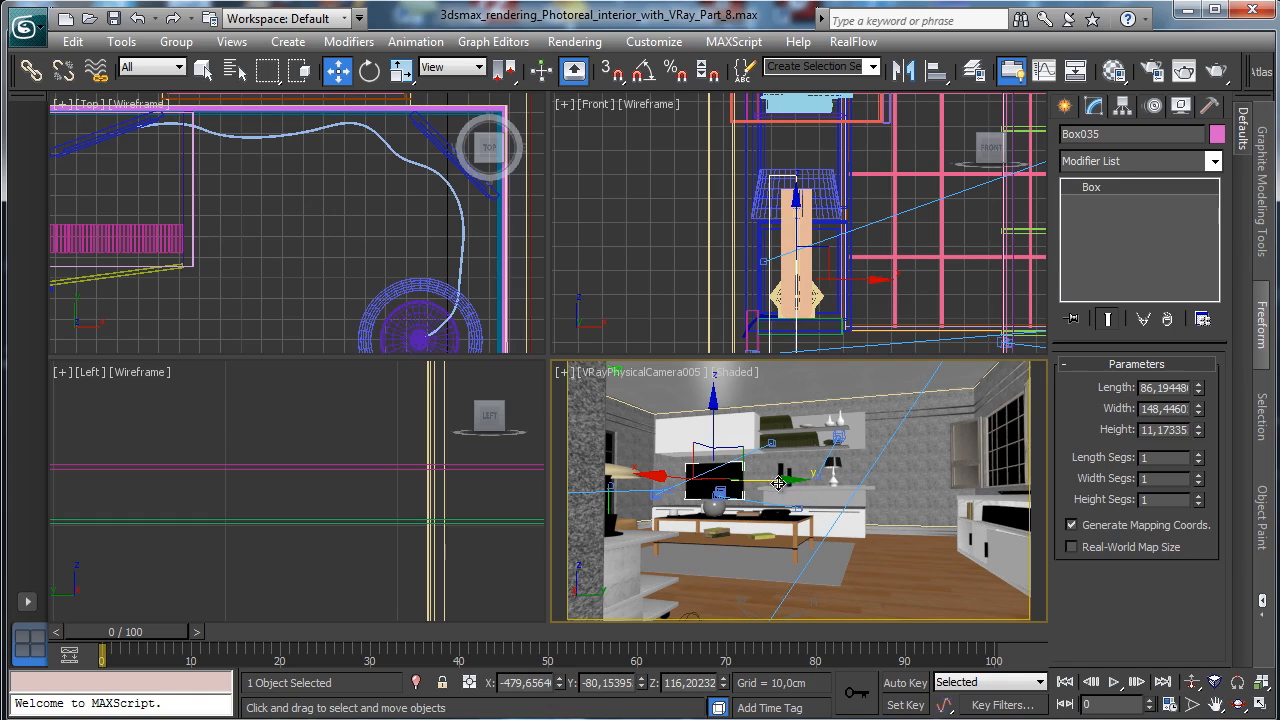
left_click(668, 378)
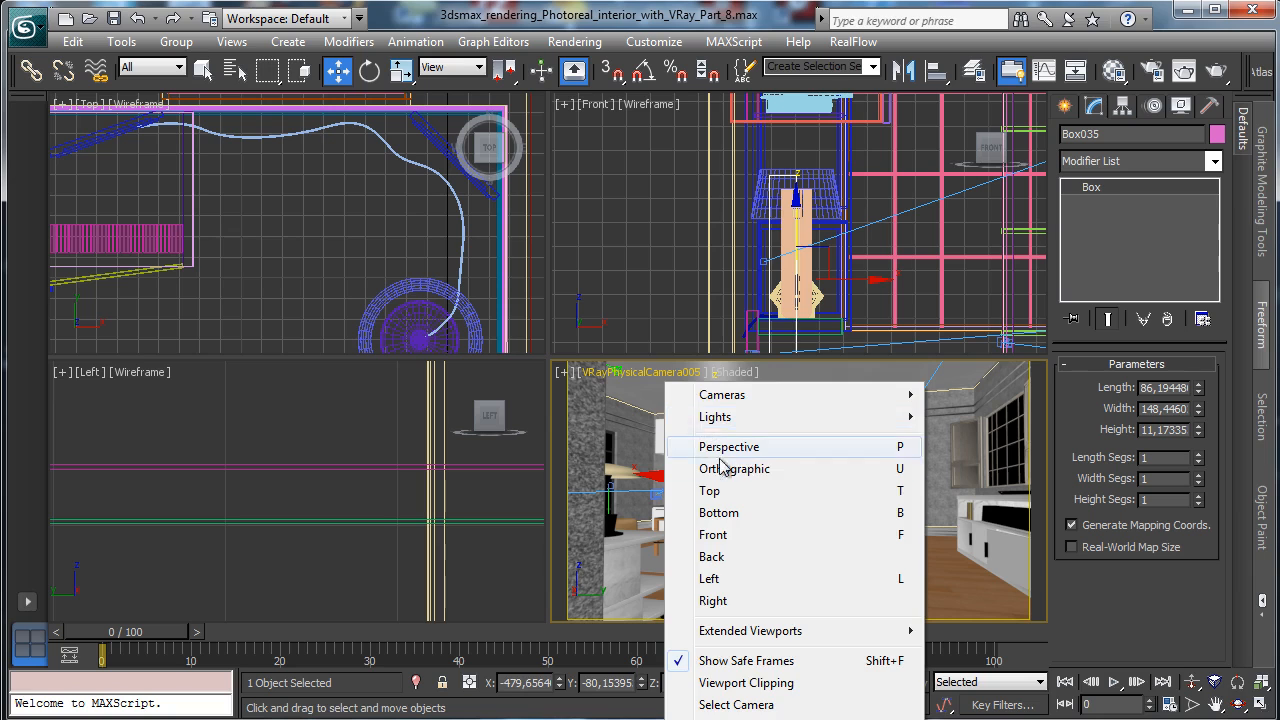
left_click(690, 449)
left_click(1238, 682)
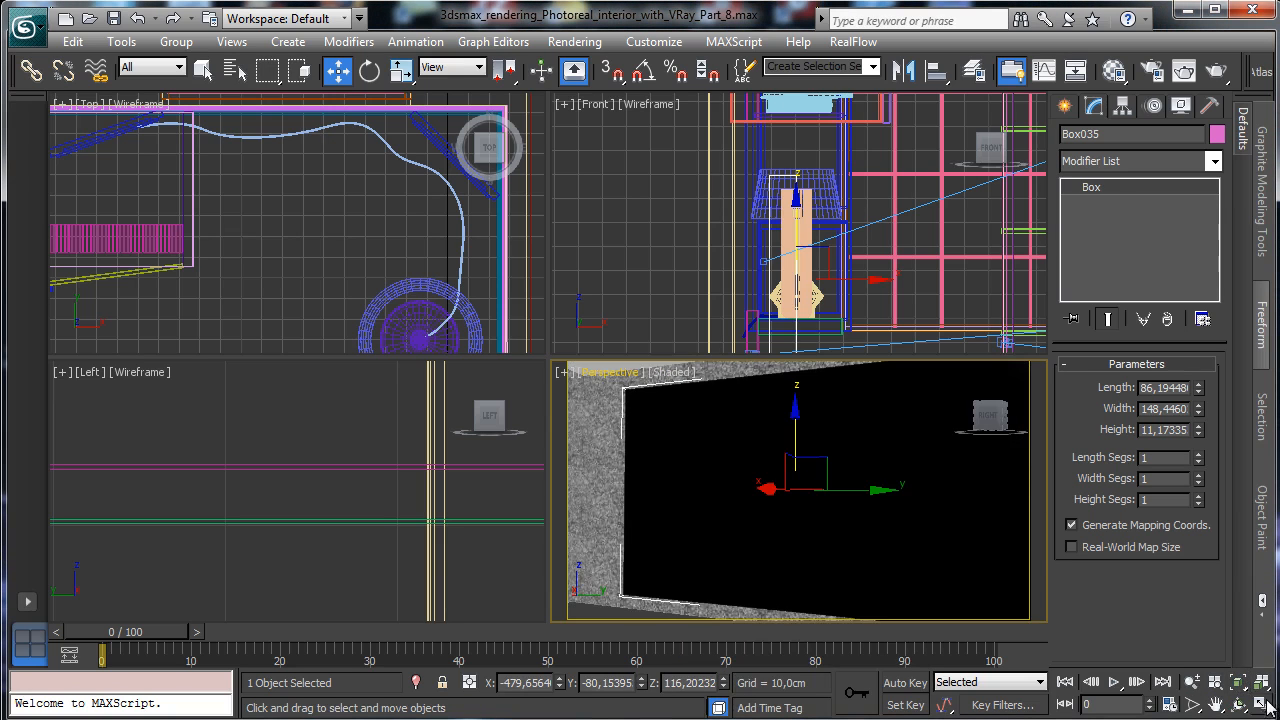
left_click(1262, 704)
left_click(1238, 704)
left_click_drag(600, 447, 636, 441)
left_click(1192, 682)
left_click_drag(560, 425, 590, 505)
left_click(1236, 704)
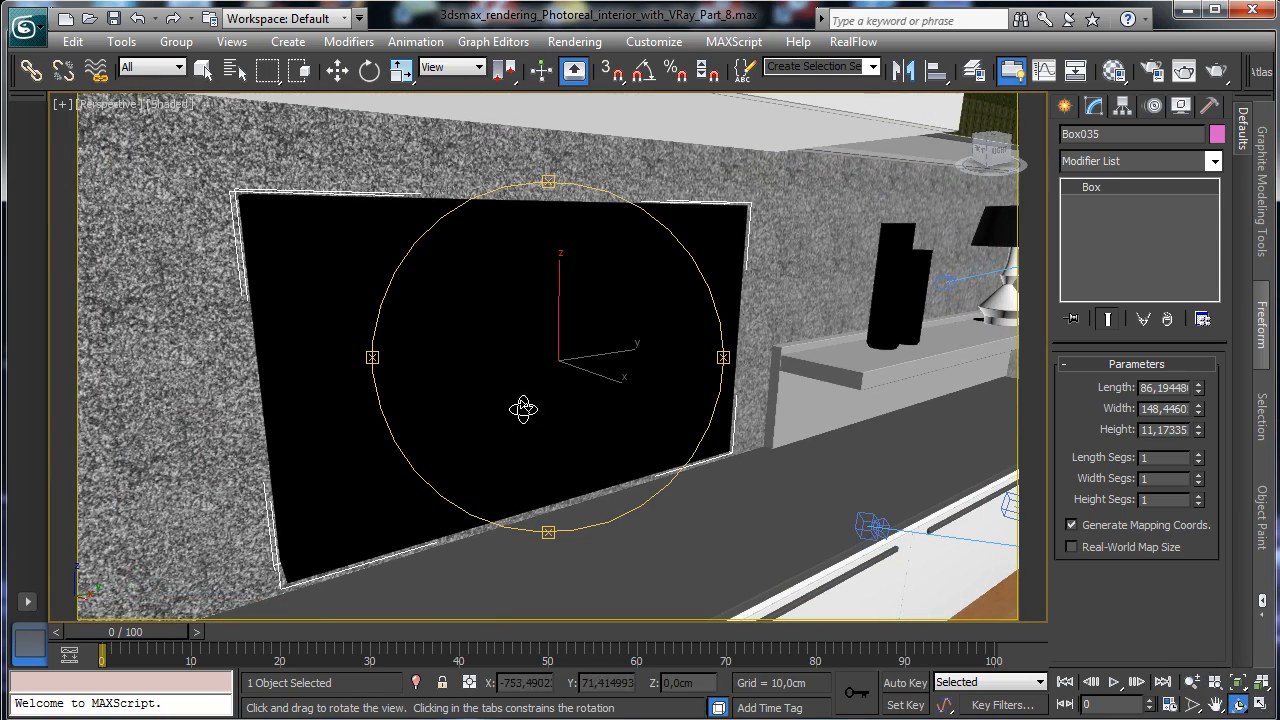
left_click_drag(526, 409, 578, 421)
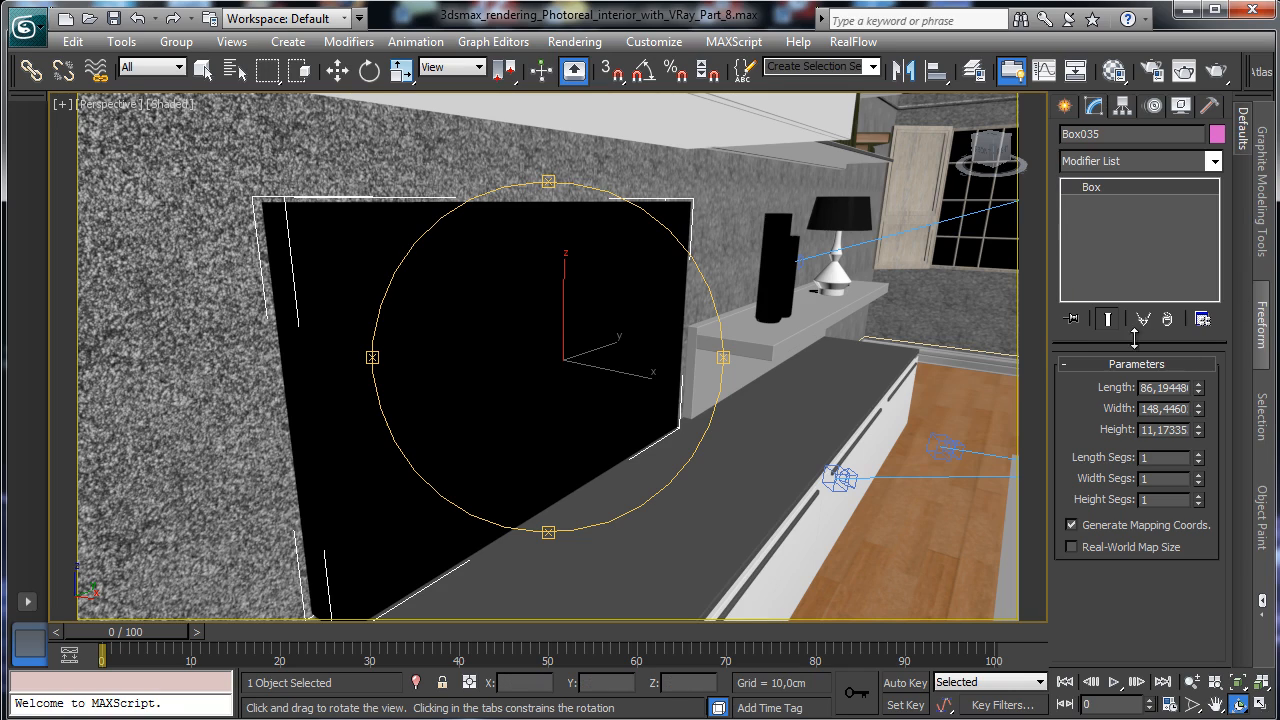
double_click(1173, 429)
type("4")
key("Return")
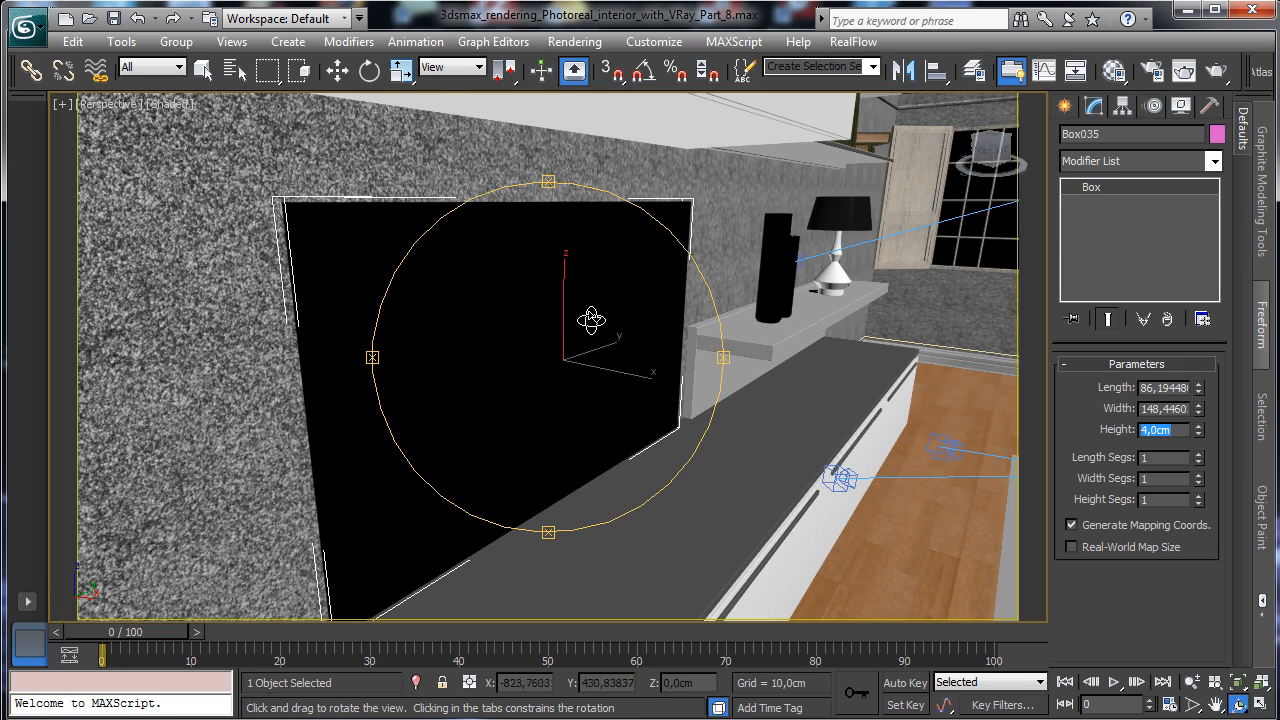
left_click(337, 69)
left_click_drag(615, 367, 566, 365)
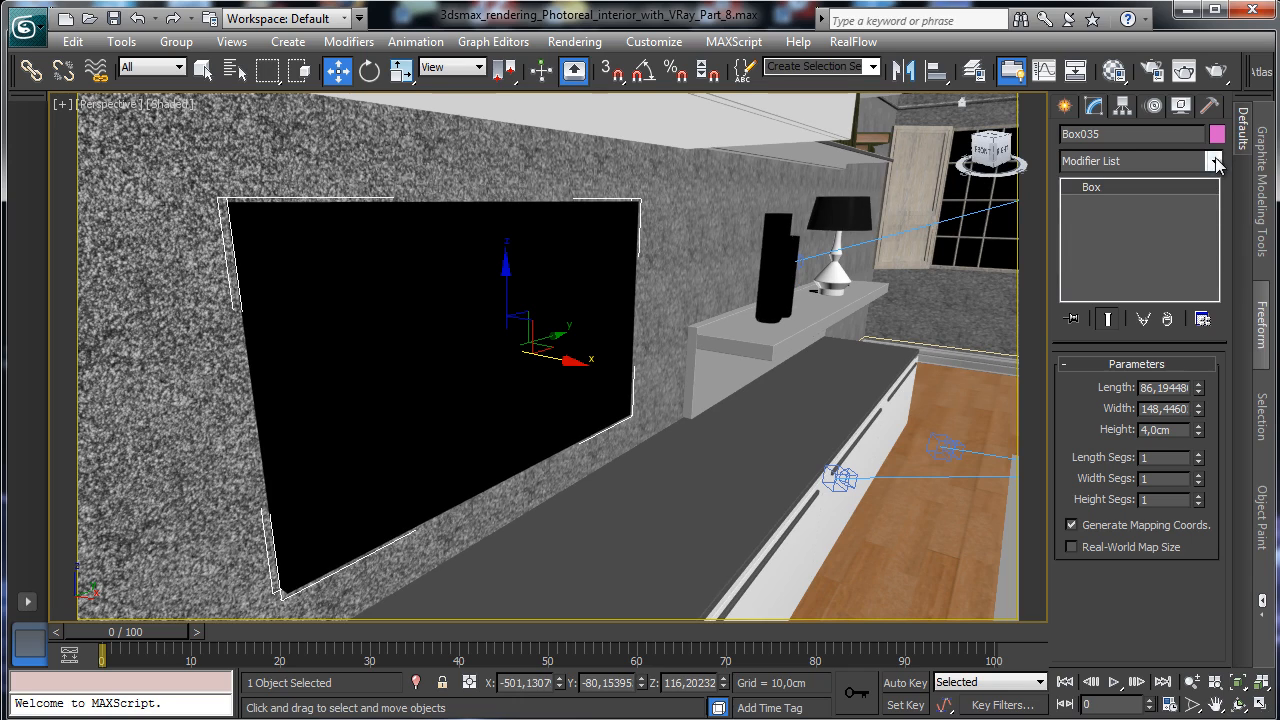
Assign a Gradient Ramp map to the TV temp material's diffuse slot and show it shaded in the viewport.
left_click(1104, 74)
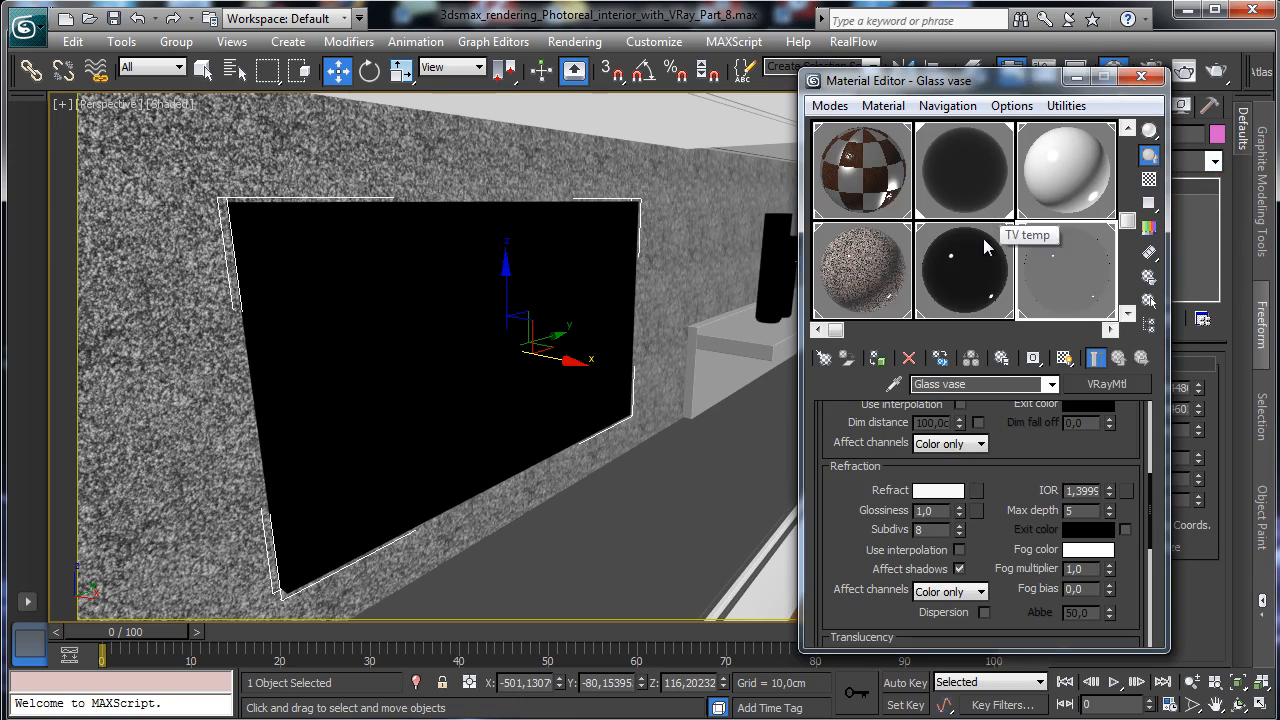
left_click(973, 261)
left_click(1004, 212)
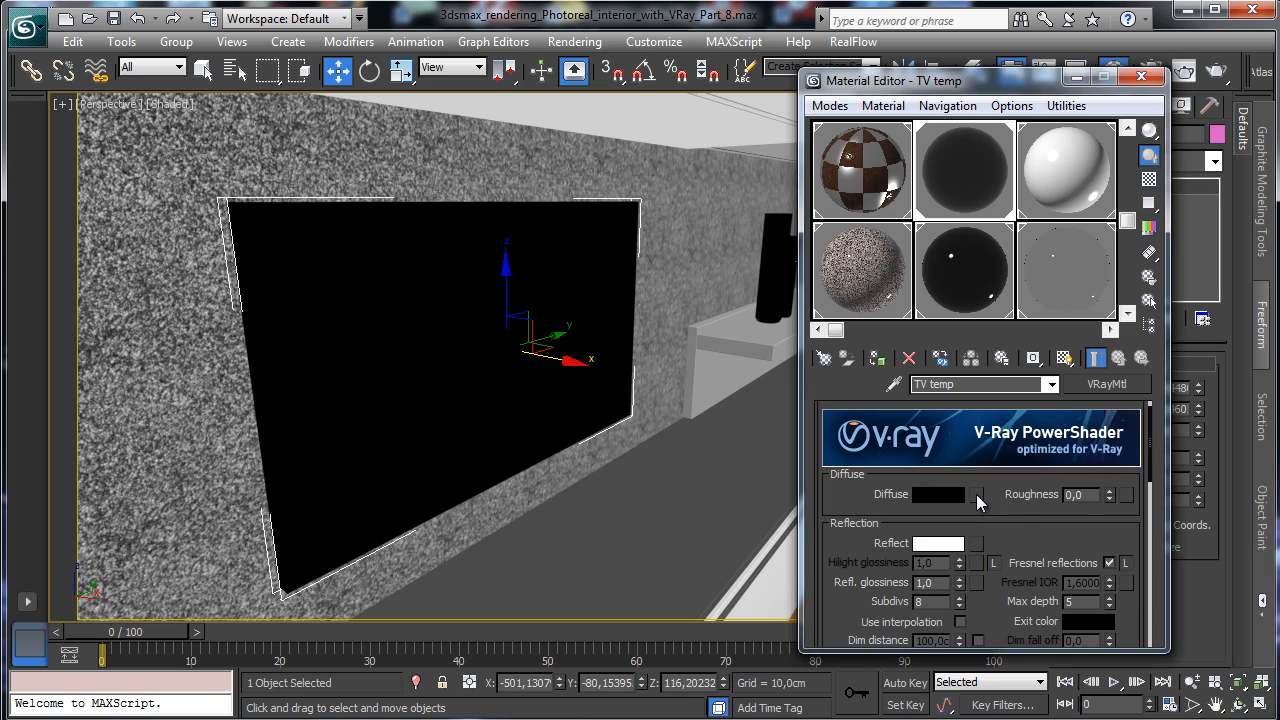
left_click(976, 494)
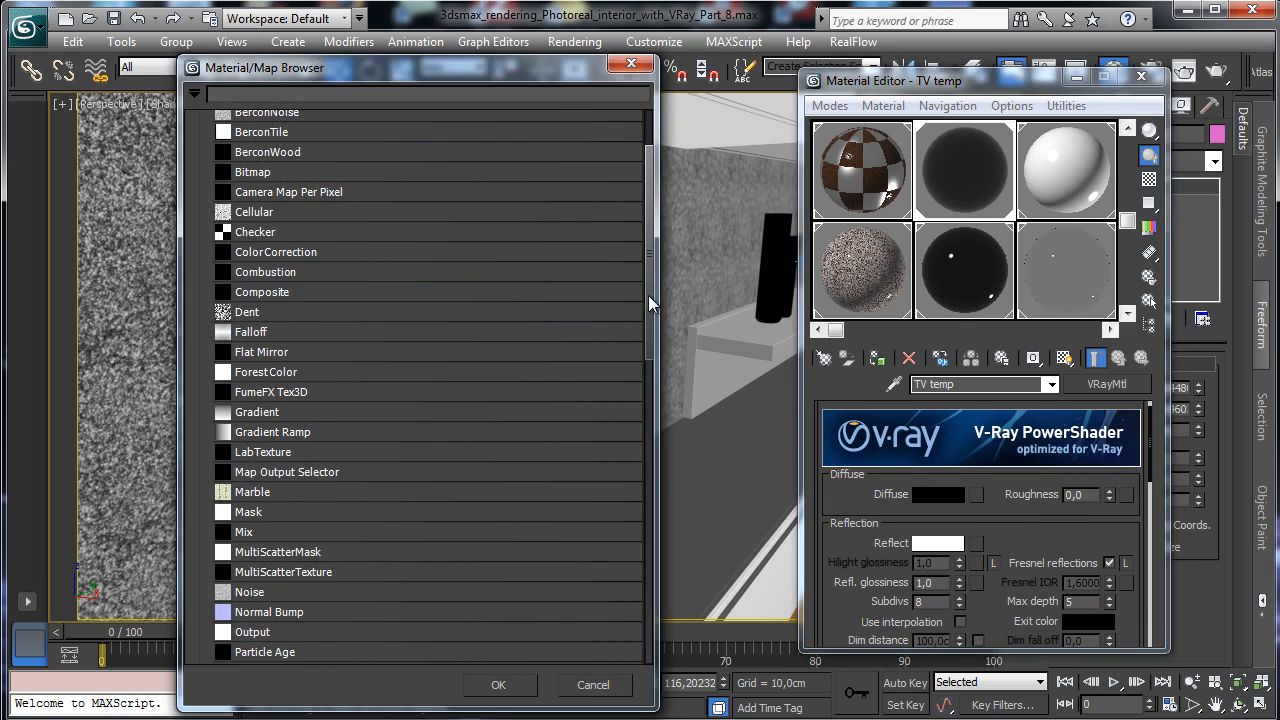
double_click(295, 429)
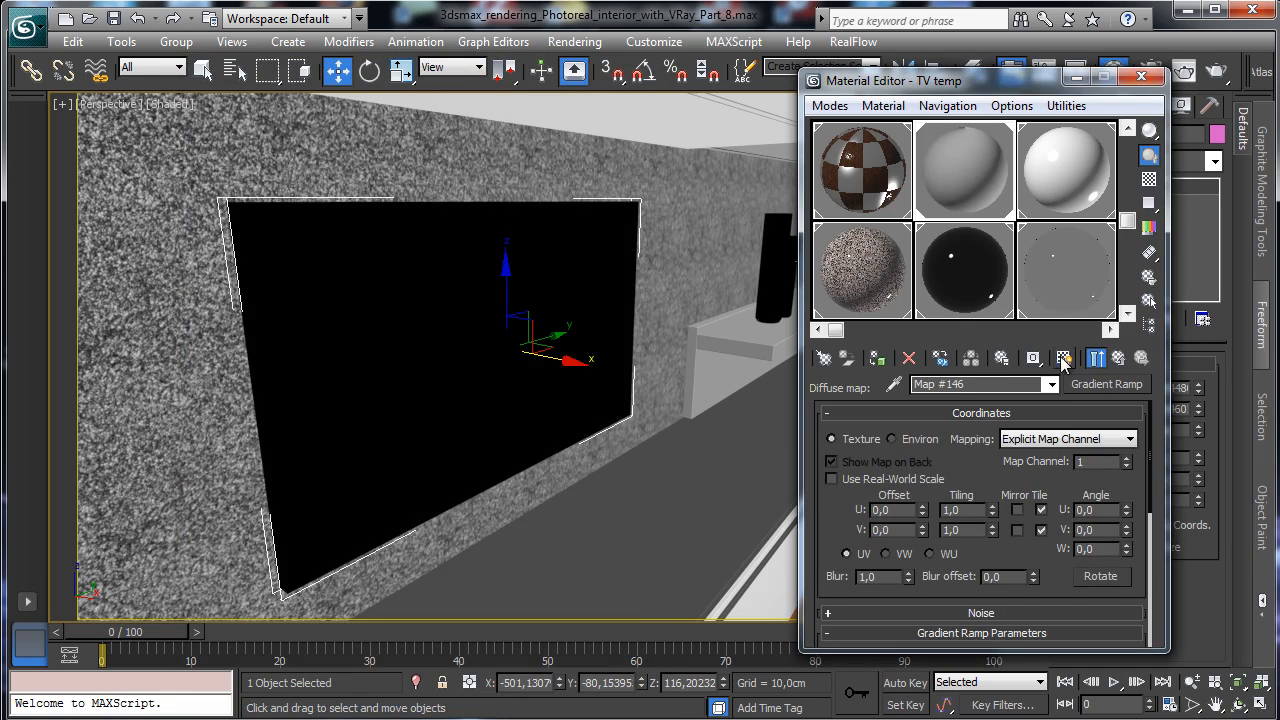
left_click(1064, 359)
Set the TV temp Gradient Ramp's gradient type to Box.
scroll(985, 483, "down", 5)
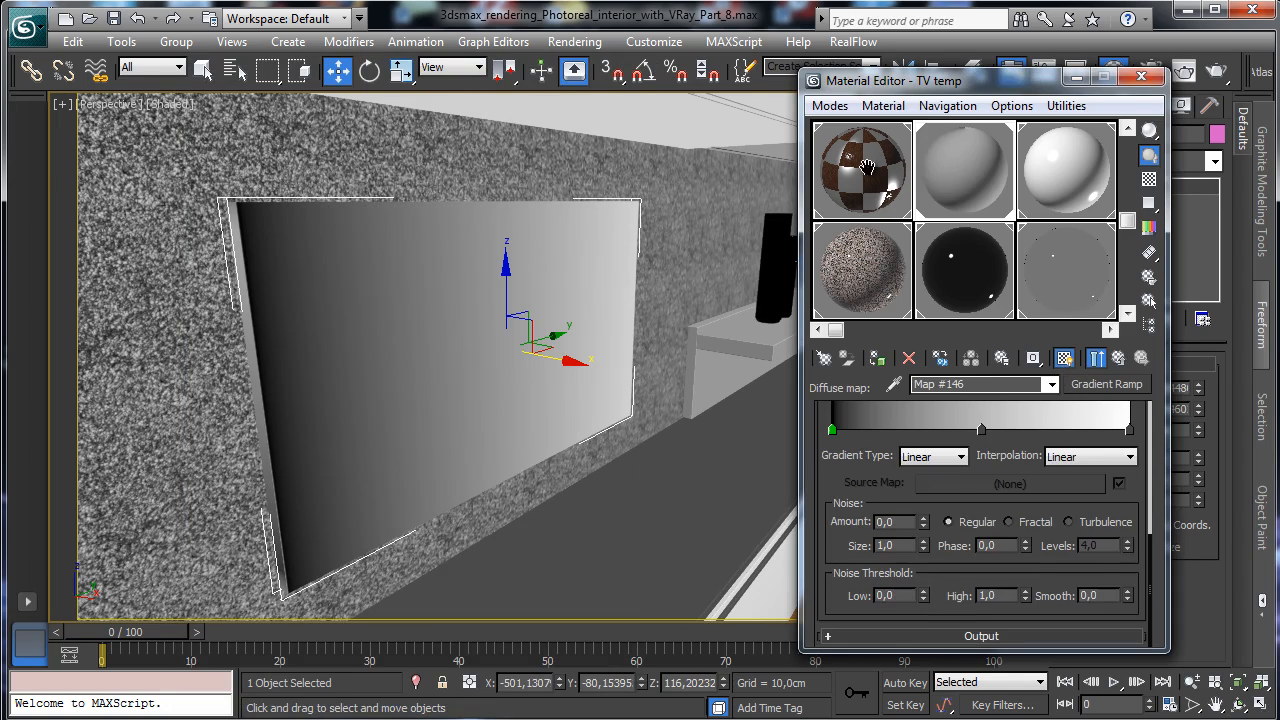
left_click(935, 457)
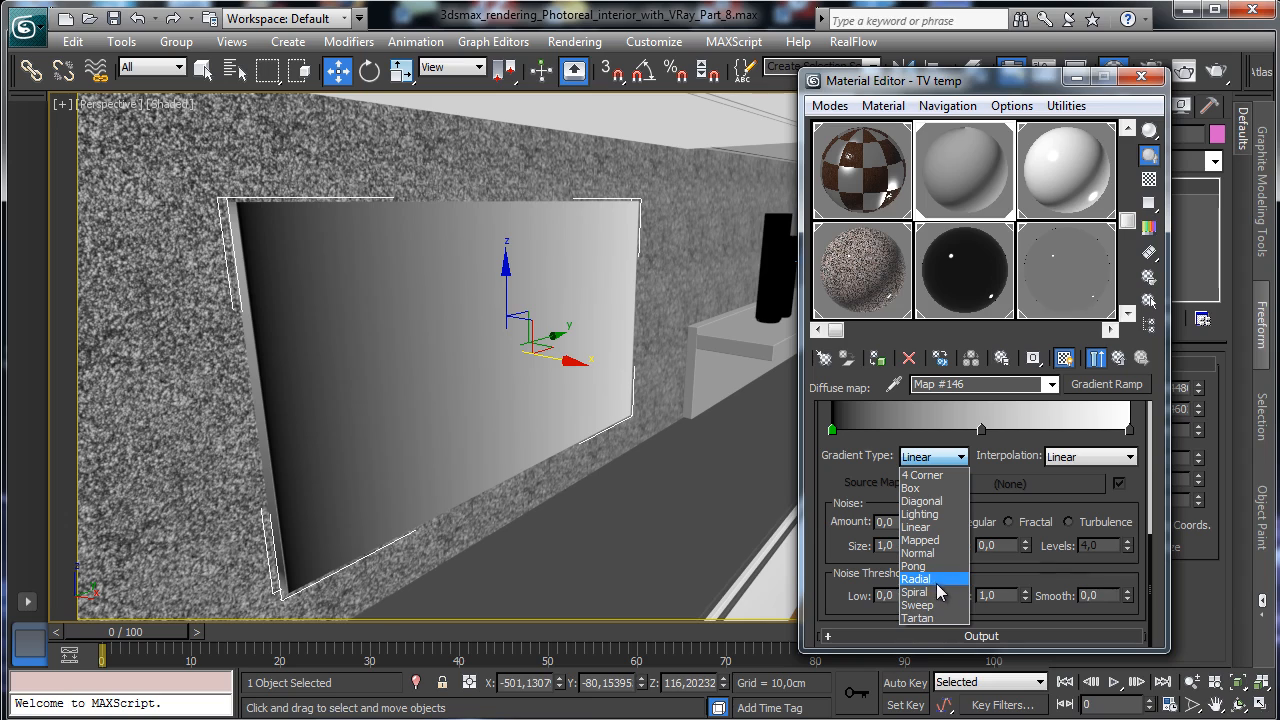
left_click(937, 488)
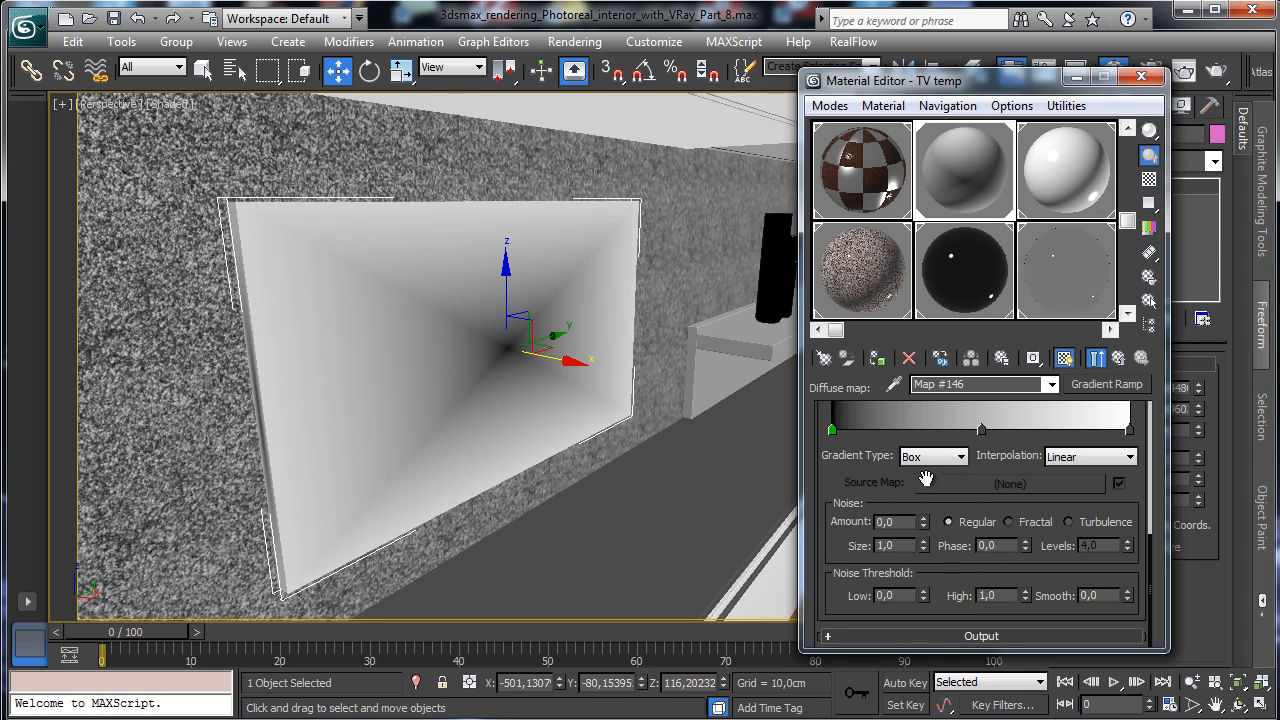
Add a flag near the ramp's white end, move the middle flag close beside it and darken the middle flag to dark grey.
left_click_drag(826, 474, 827, 487)
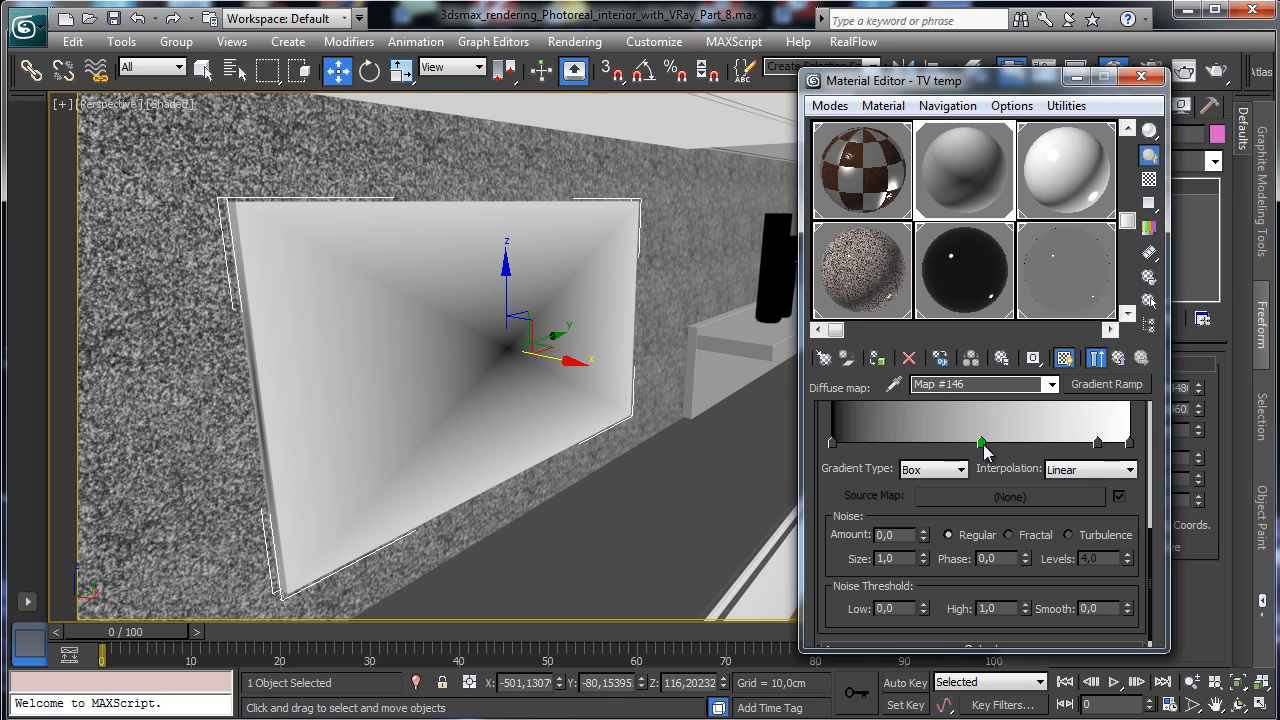
left_click_drag(985, 451, 1086, 448)
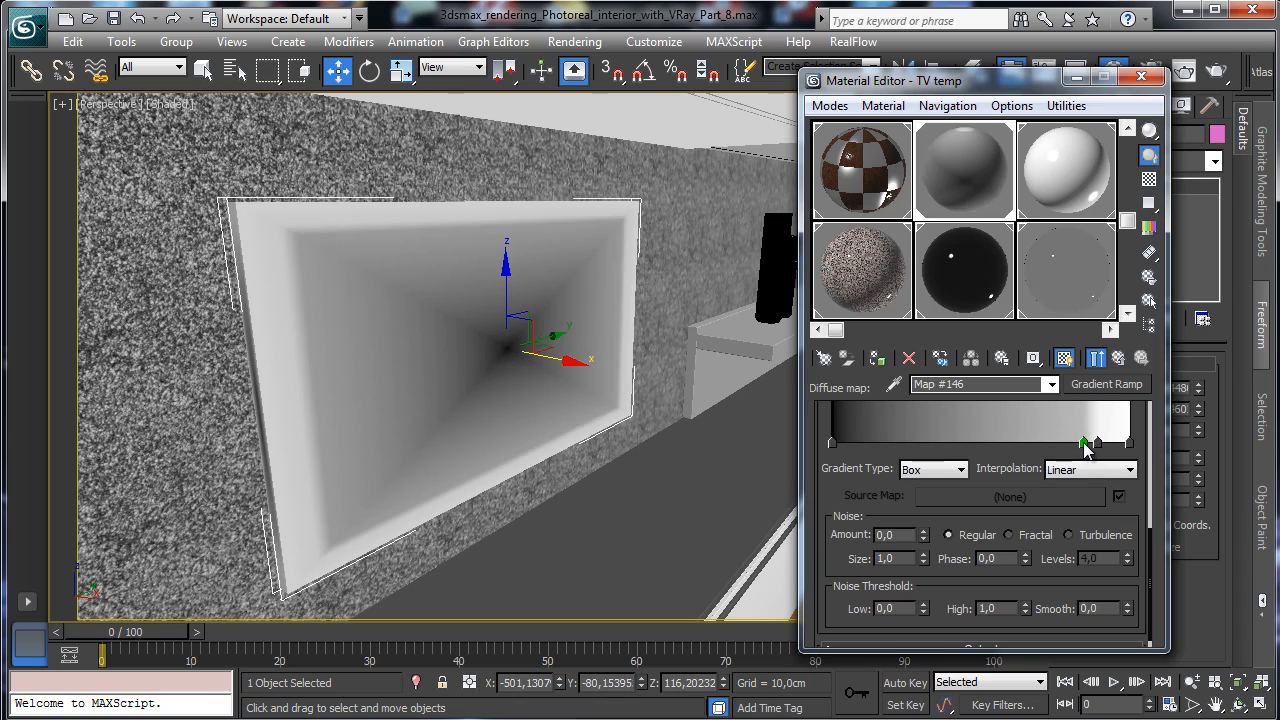
double_click(1086, 445)
left_click_drag(572, 193, 562, 197)
left_click(659, 261)
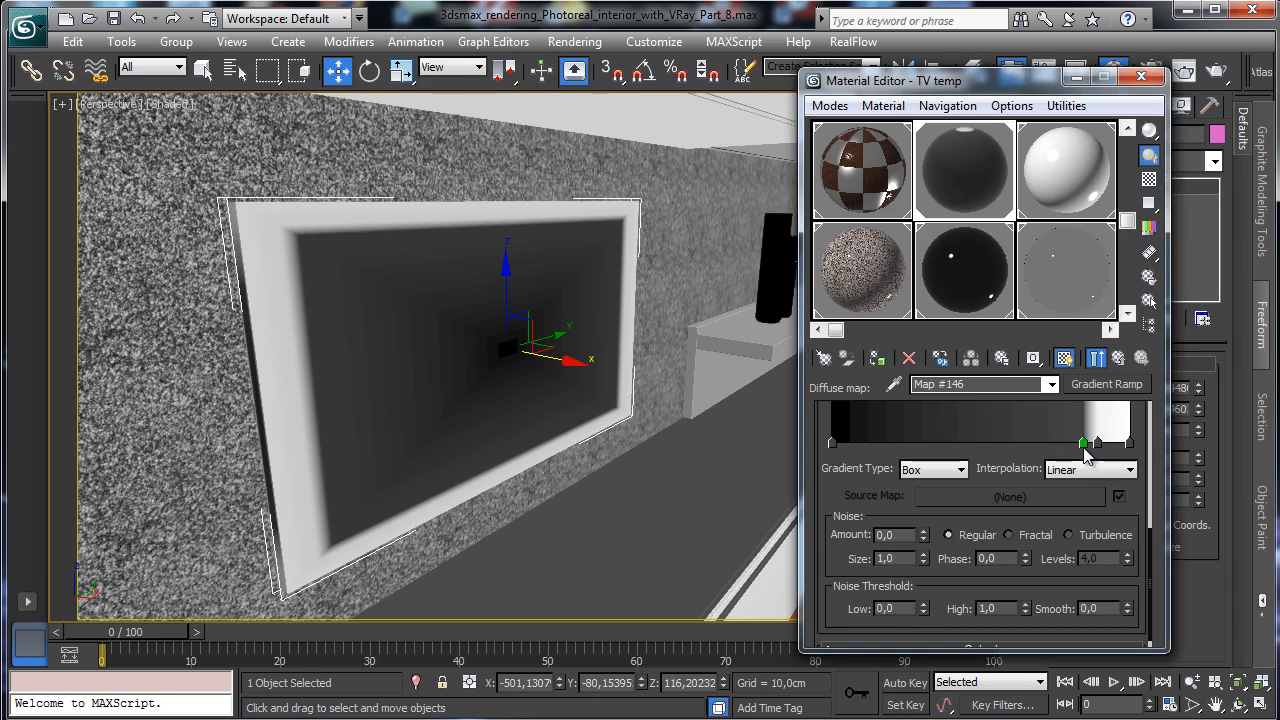
Copy the middle flag's dark grey colour to the start flag of the TV temp Gradient Ramp.
right_click(1086, 448)
left_click(1066, 489)
right_click(835, 447)
left_click(894, 511)
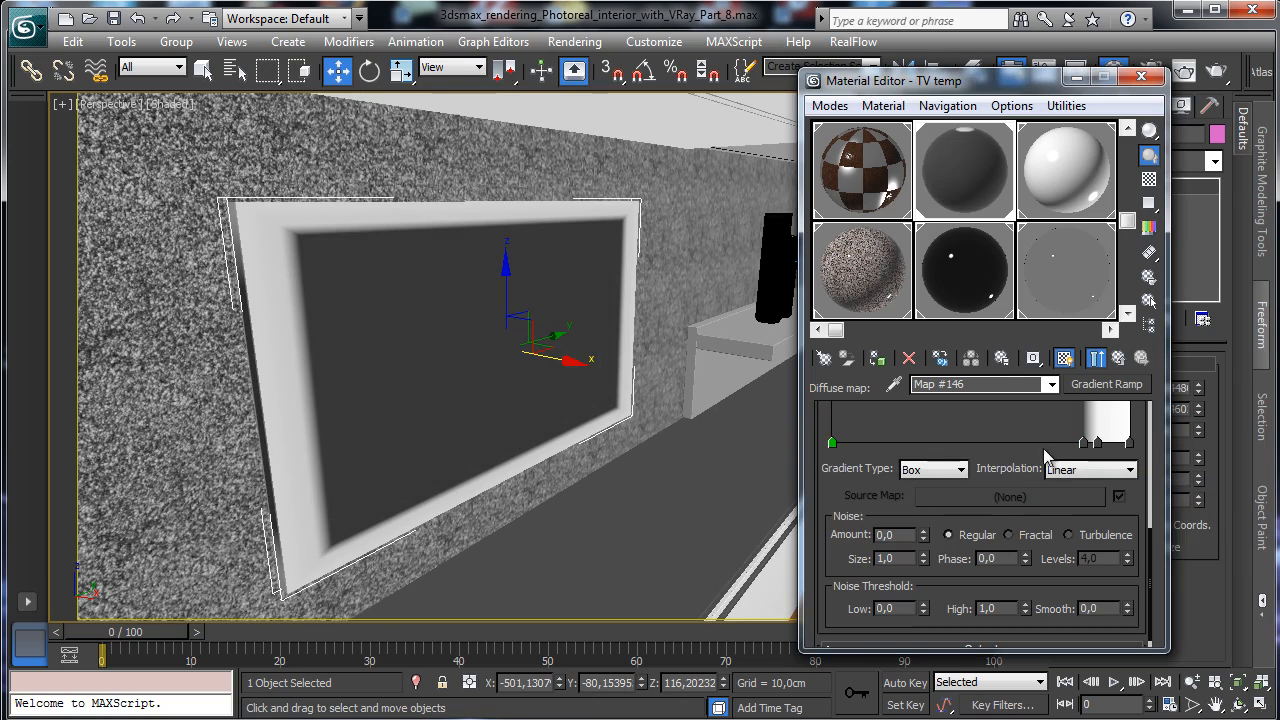
Darken the ramp's last inner flag to near-black and its end flag to black, and move the two inner flags together at position 91.
double_click(1098, 444)
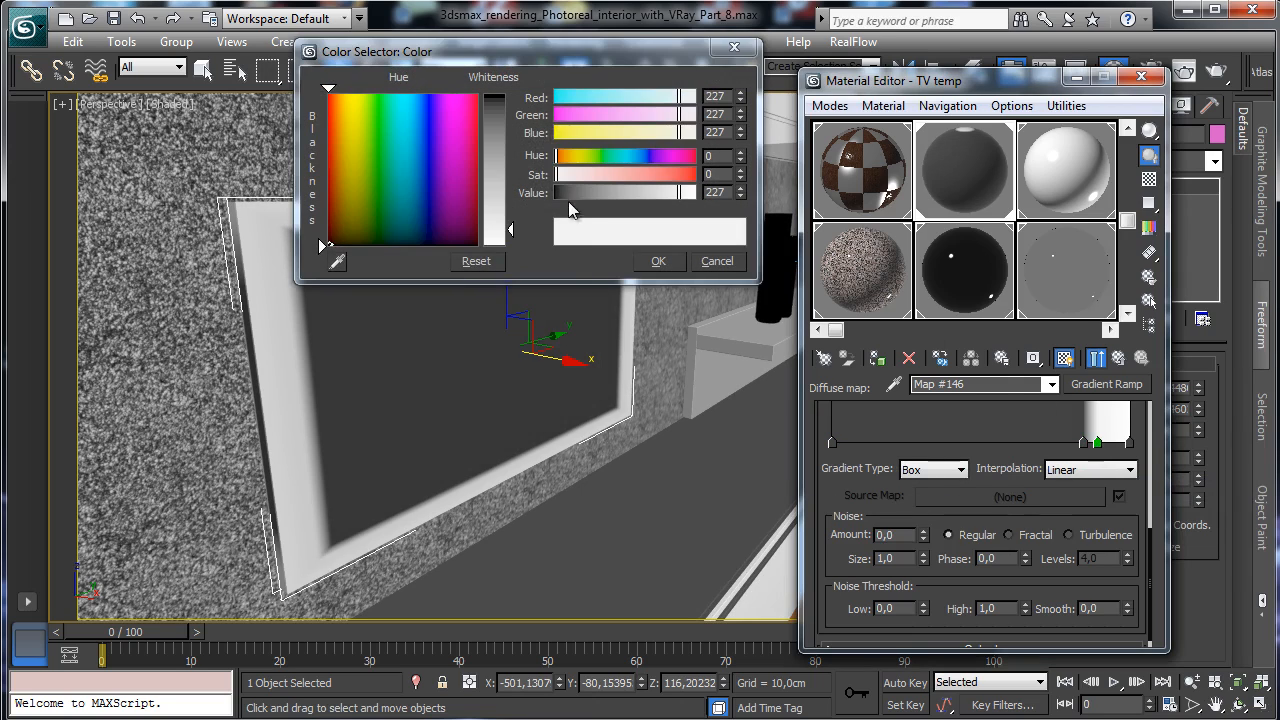
left_click_drag(568, 197, 557, 204)
left_click(664, 260)
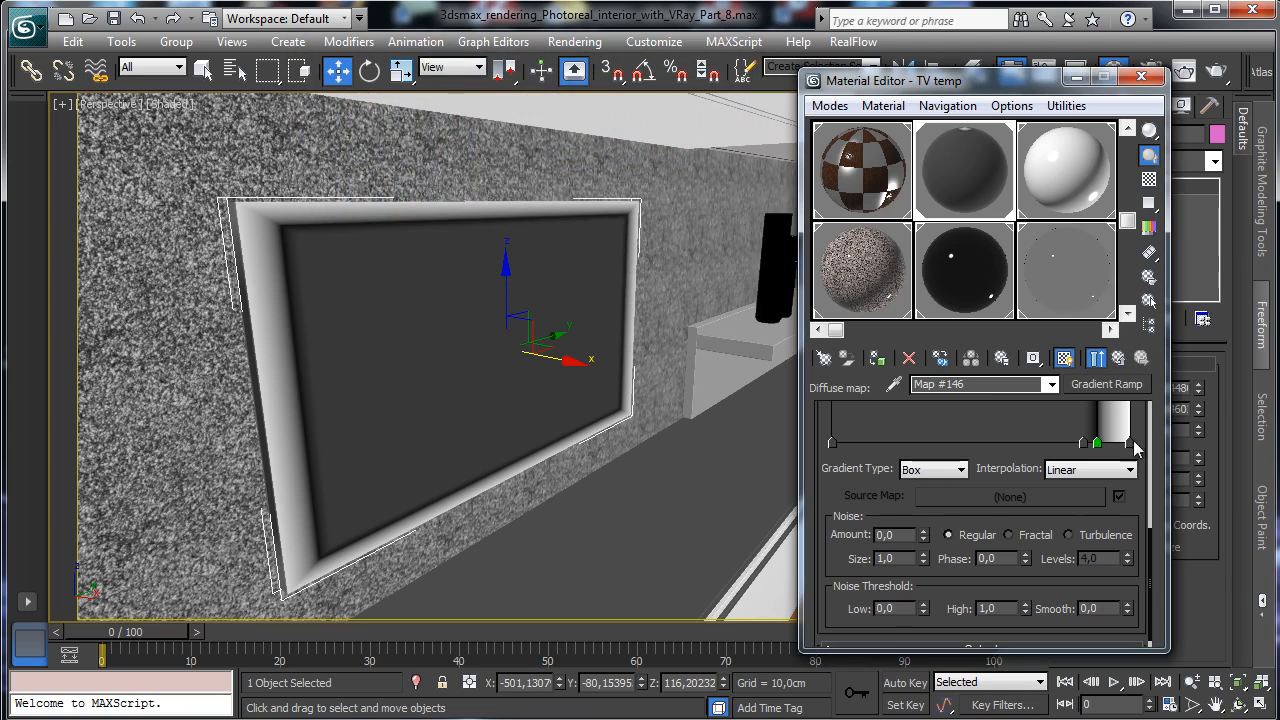
double_click(1129, 444)
left_click_drag(579, 199, 556, 200)
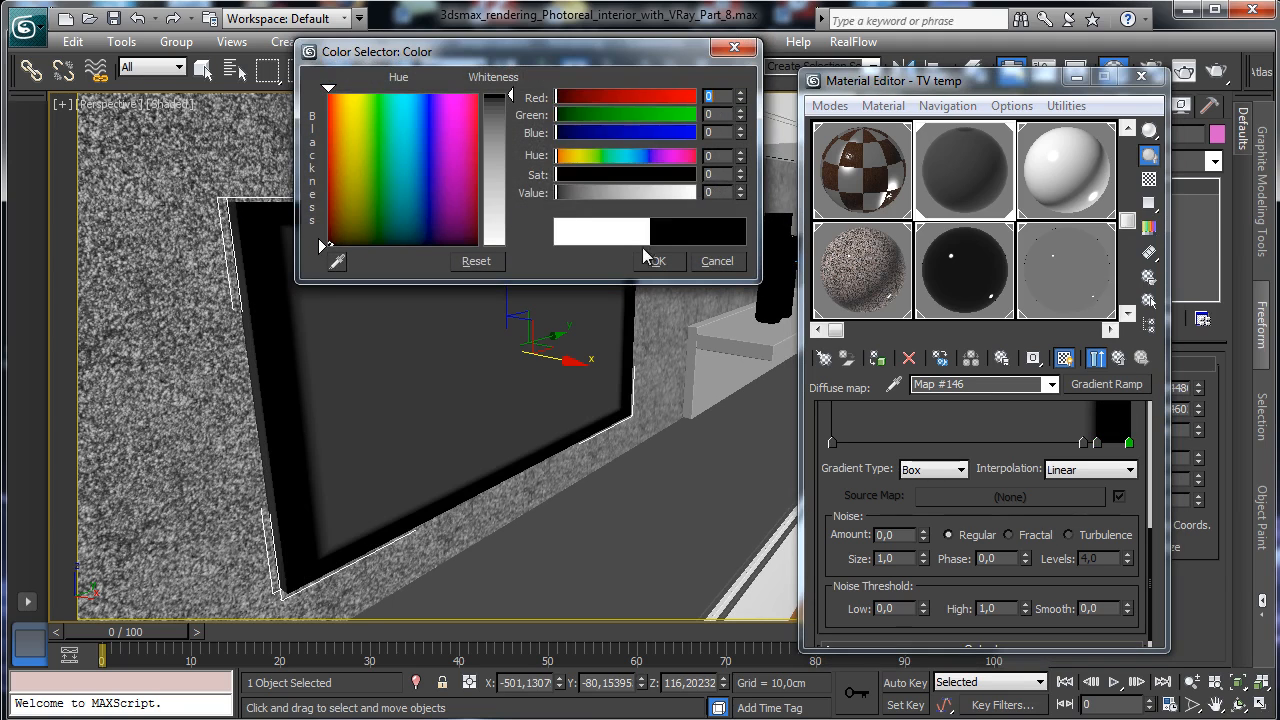
left_click(658, 261)
left_click(1101, 444)
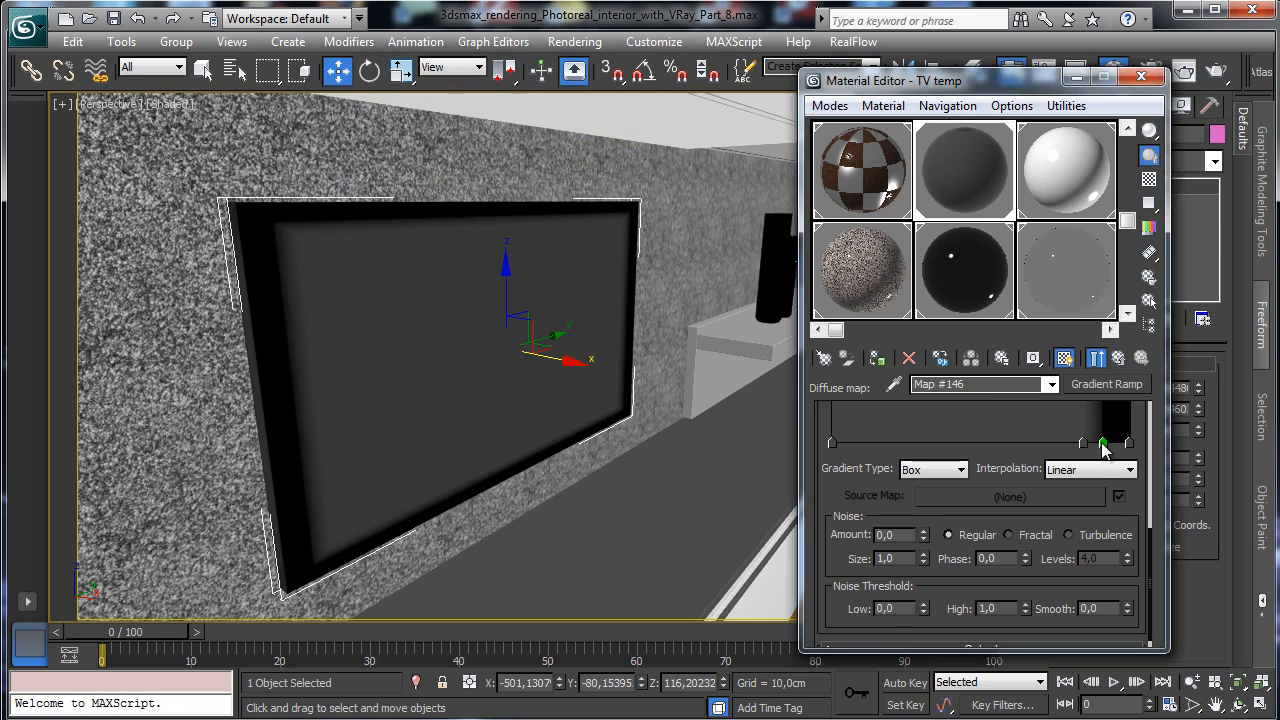
left_click_drag(1102, 444, 1102, 446)
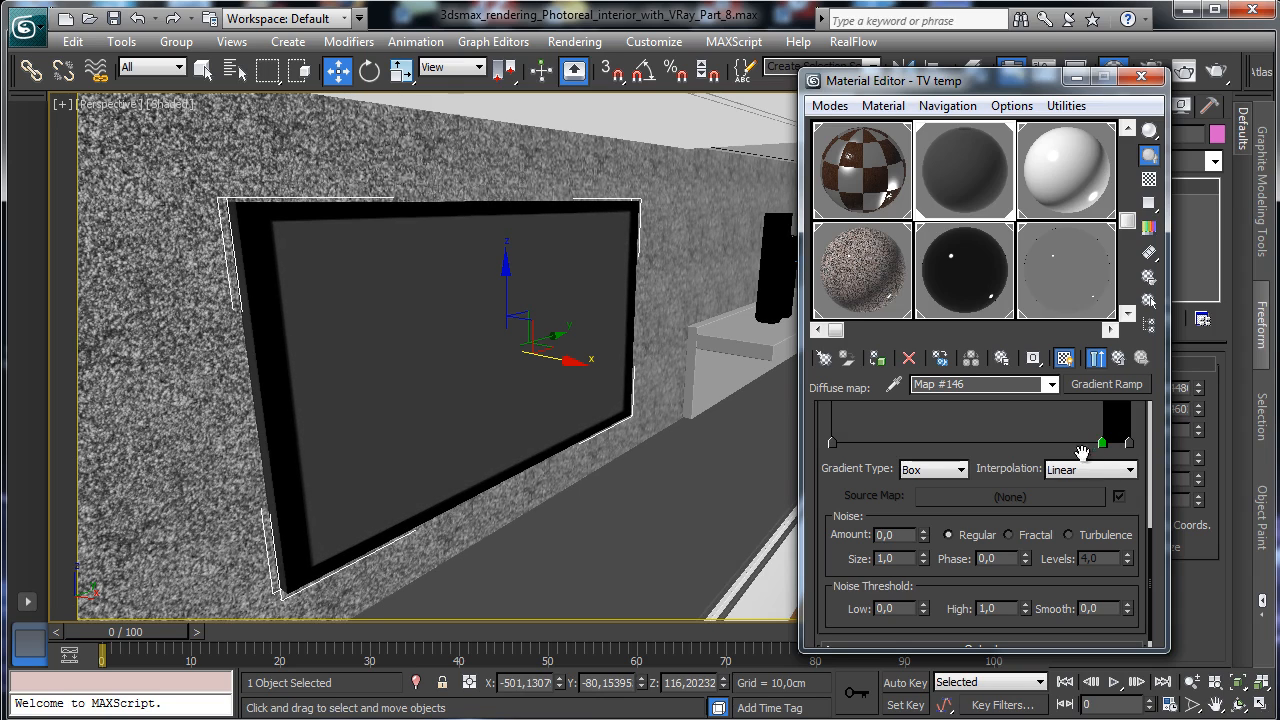
Set the Gradient Ramp's V tiling to 1.1 and its V offset to 0.05.
left_click_drag(960, 501, 962, 505)
scroll(958, 420, "up", 5)
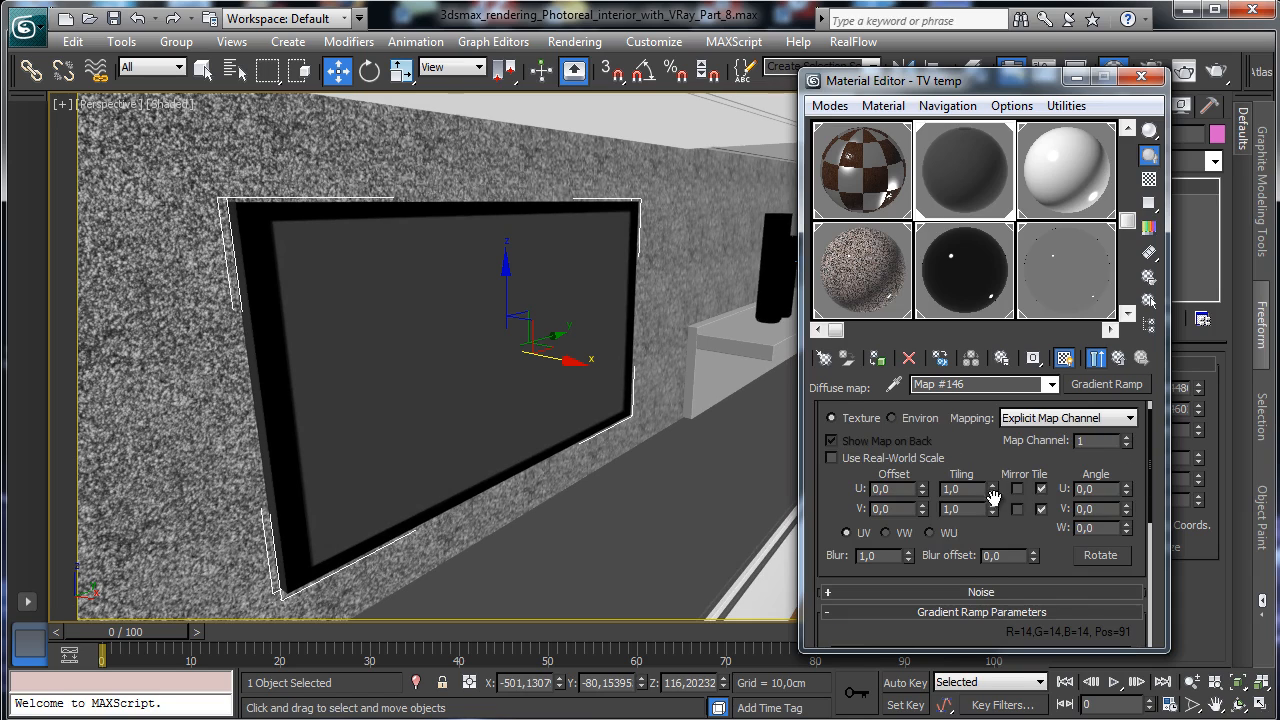
left_click(922, 505)
left_click(922, 505)
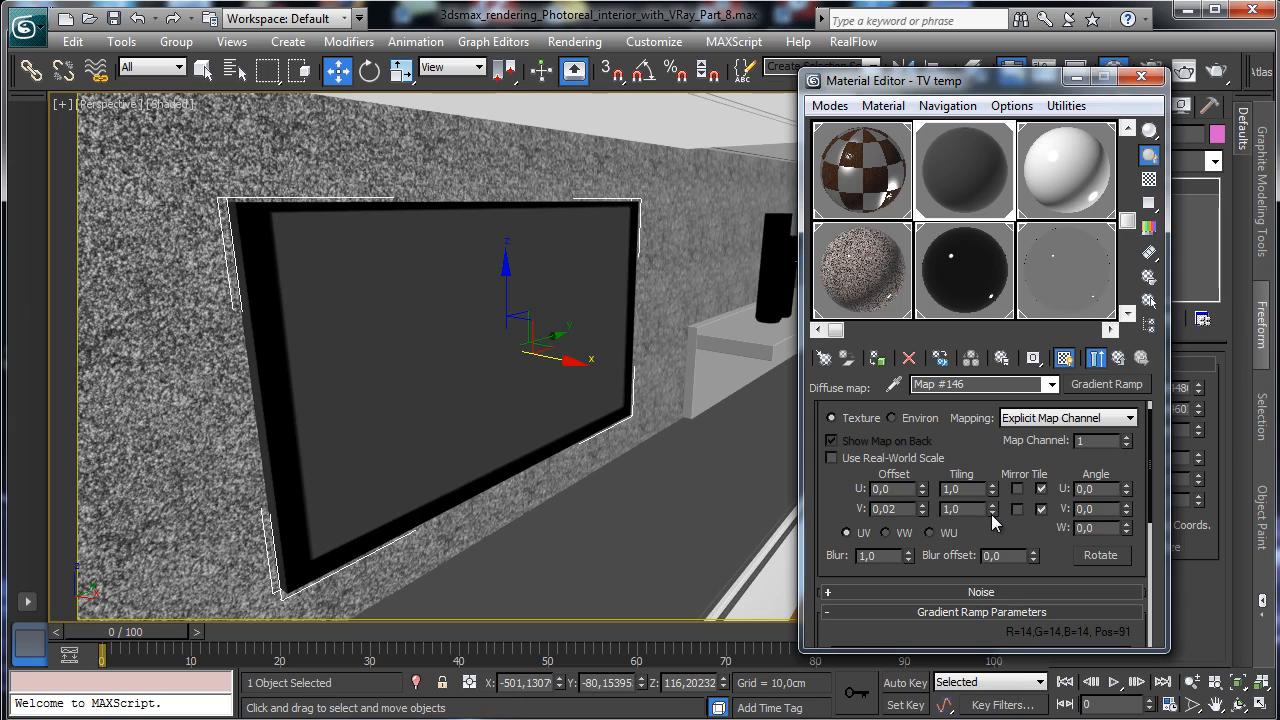
left_click(991, 514)
left_click(991, 505)
left_click(991, 505)
left_click(923, 505)
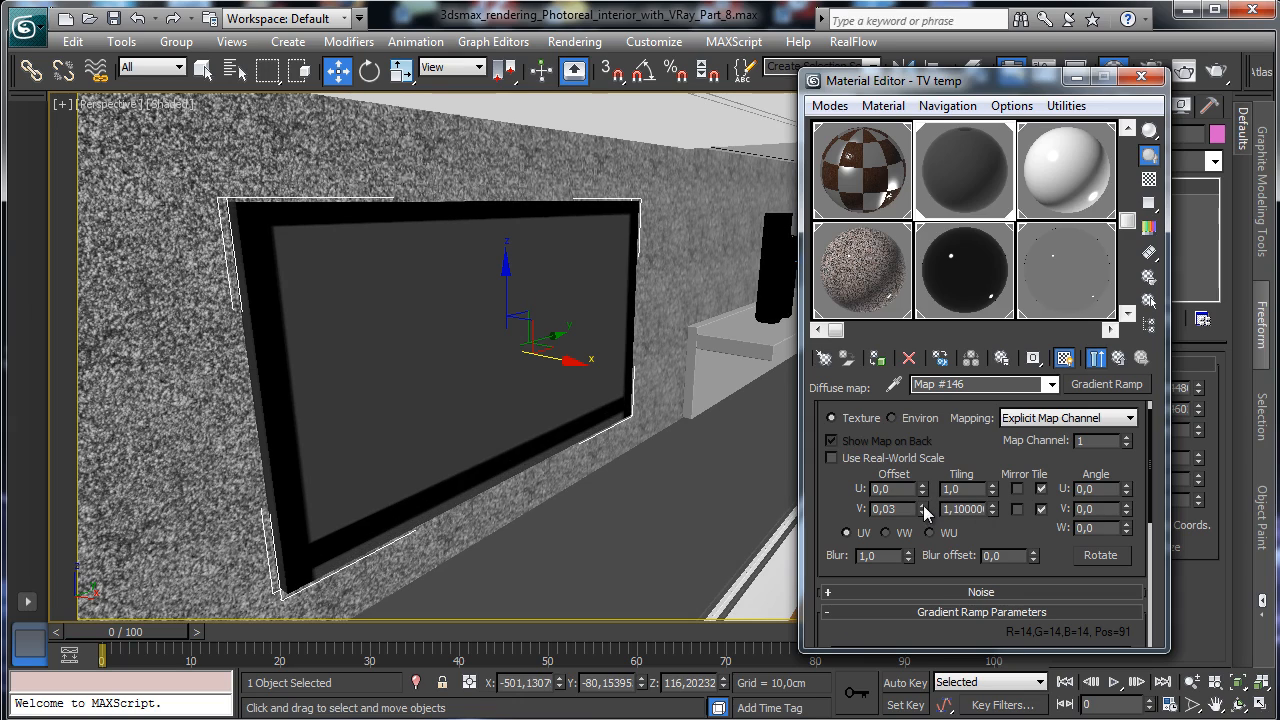
left_click(923, 505)
left_click(923, 505)
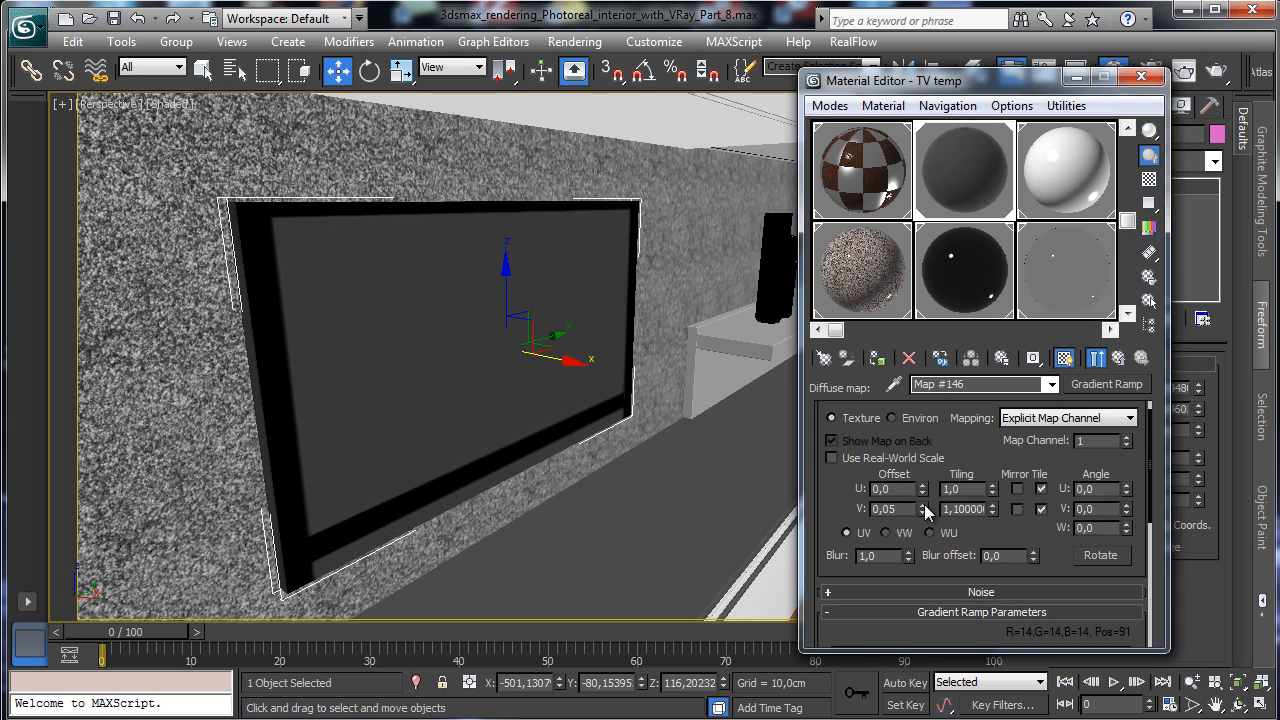
Turn off V tile repetition for the Gradient Ramp and set its V offset to 0.03.
left_click(1040, 509)
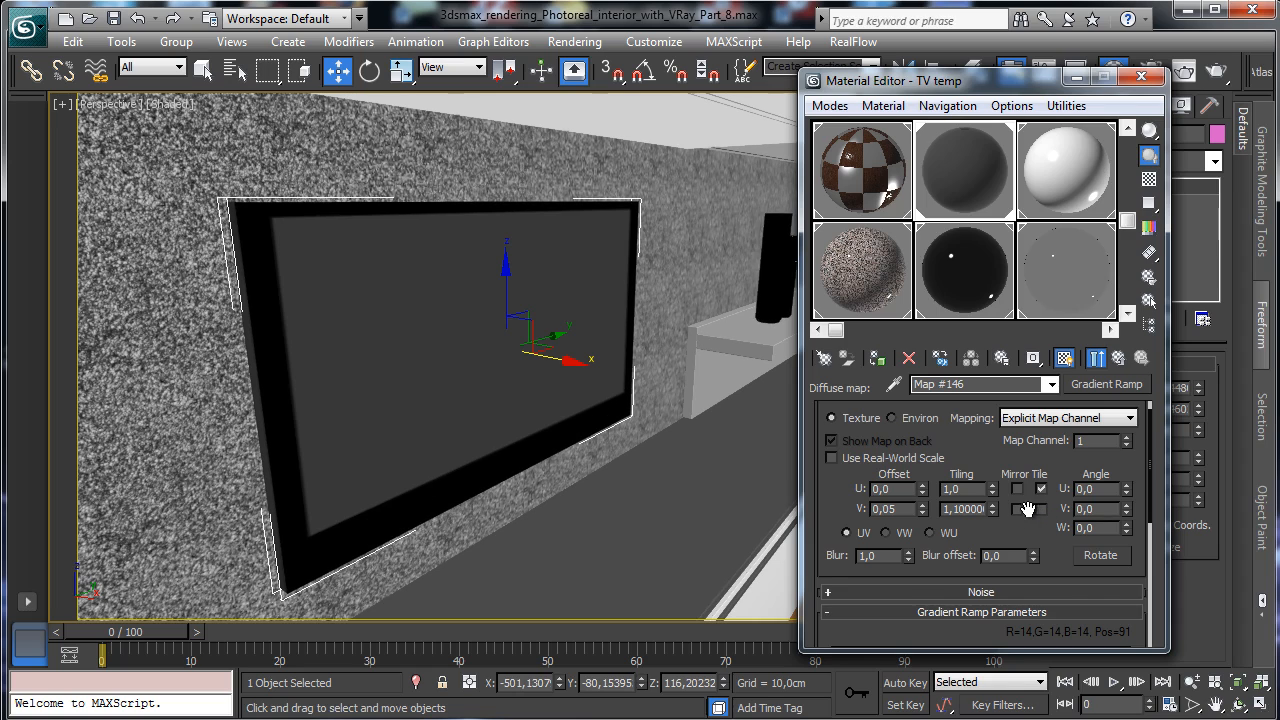
left_click(922, 505)
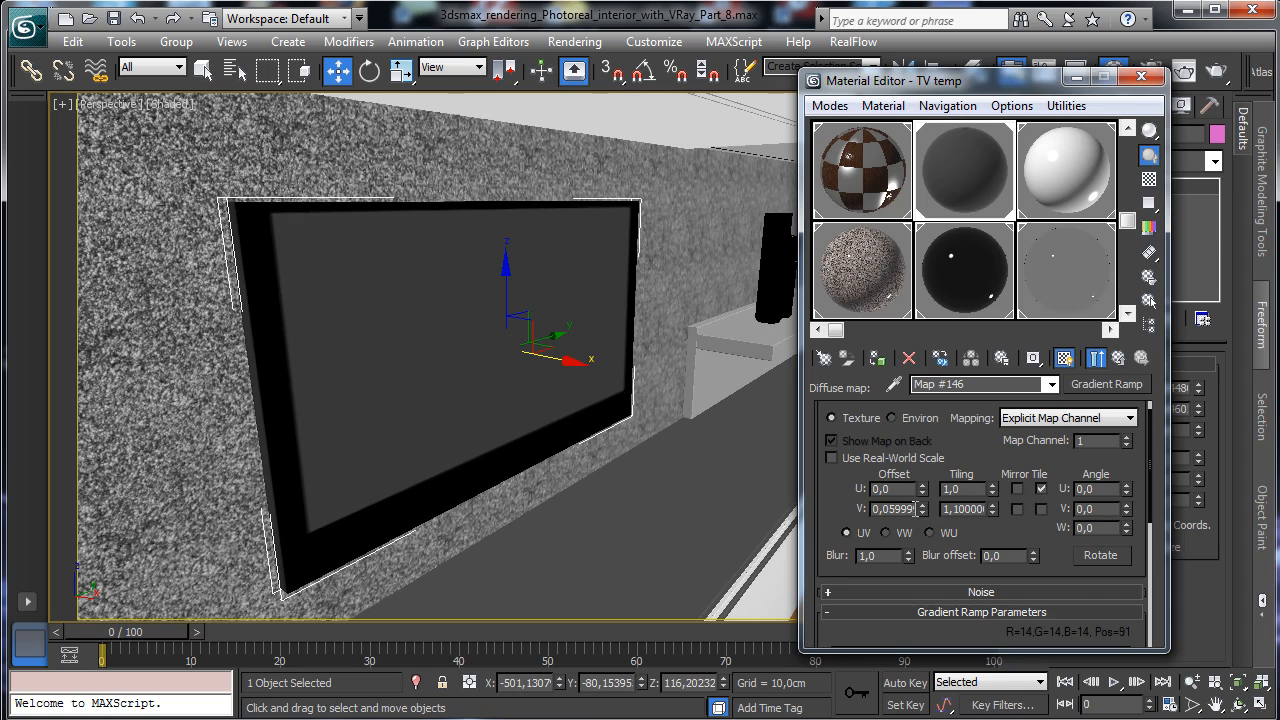
left_click(922, 513)
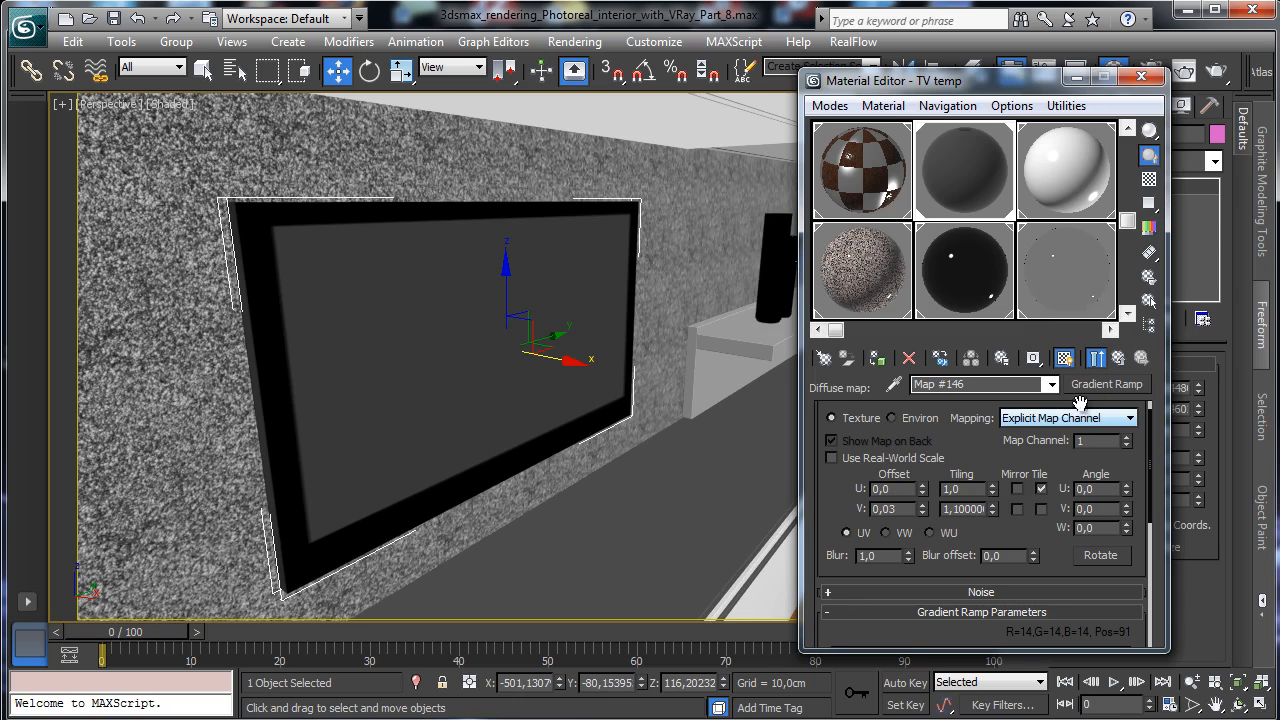
Switch the viewport to VRayPhysicalCamera005 and render the region around the TV.
left_click(120, 106)
mouse_move(150, 126)
left_click(470, 214)
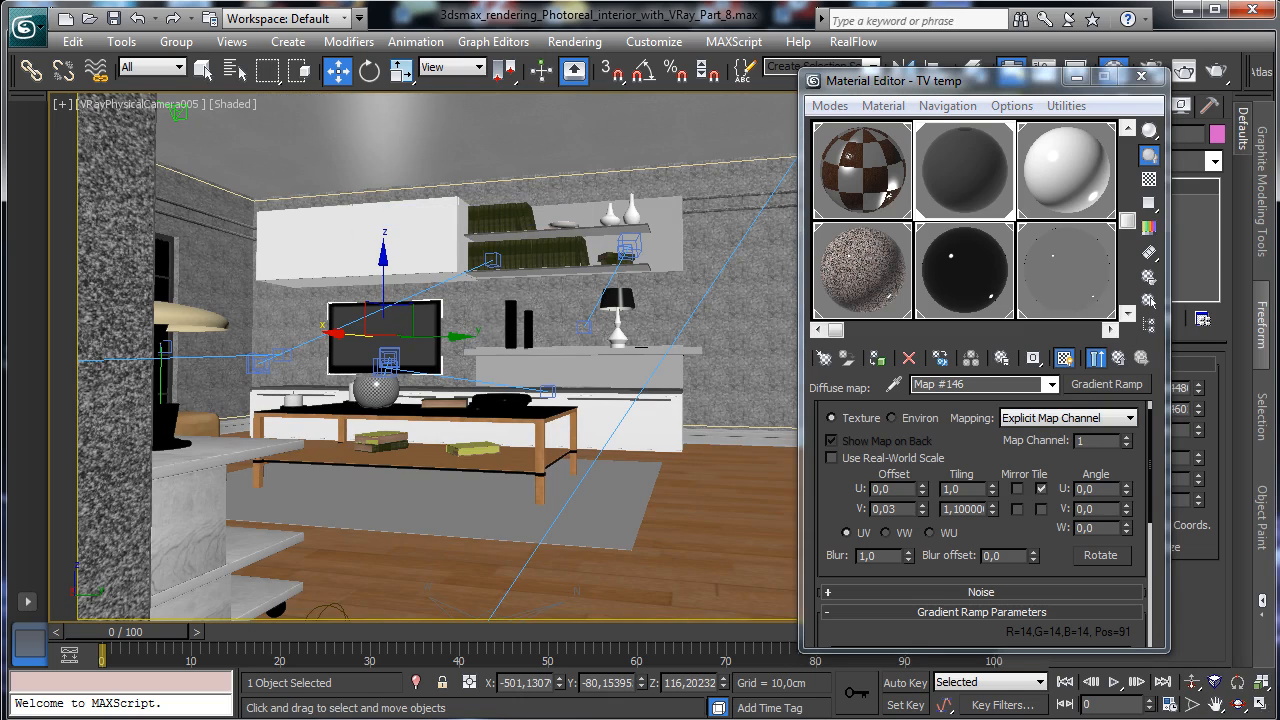
key("shift+q")
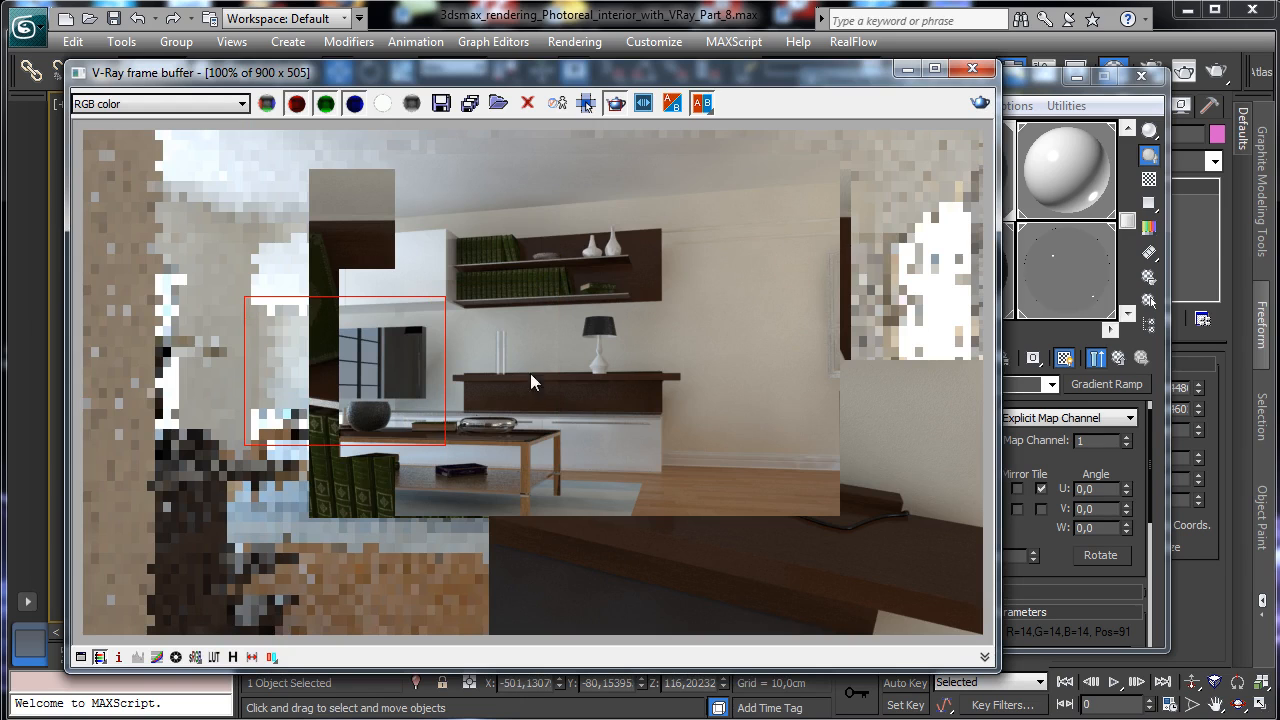
left_click(979, 103)
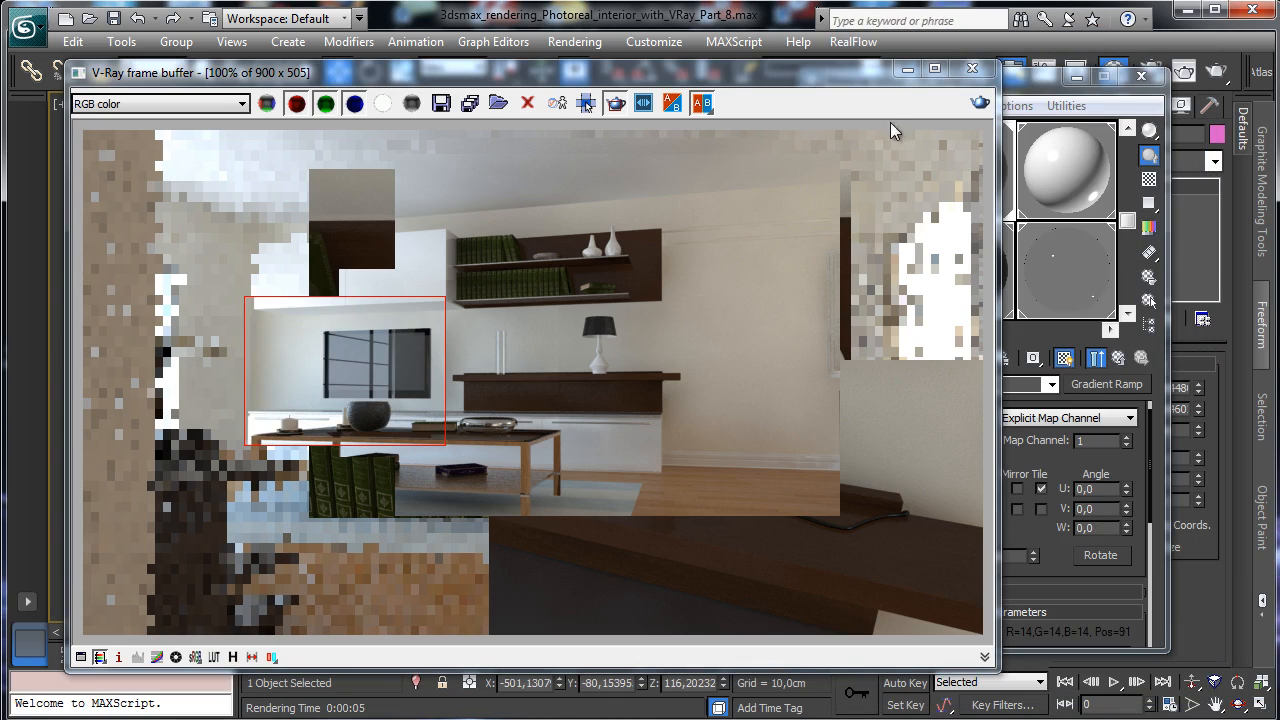
left_click(907, 68)
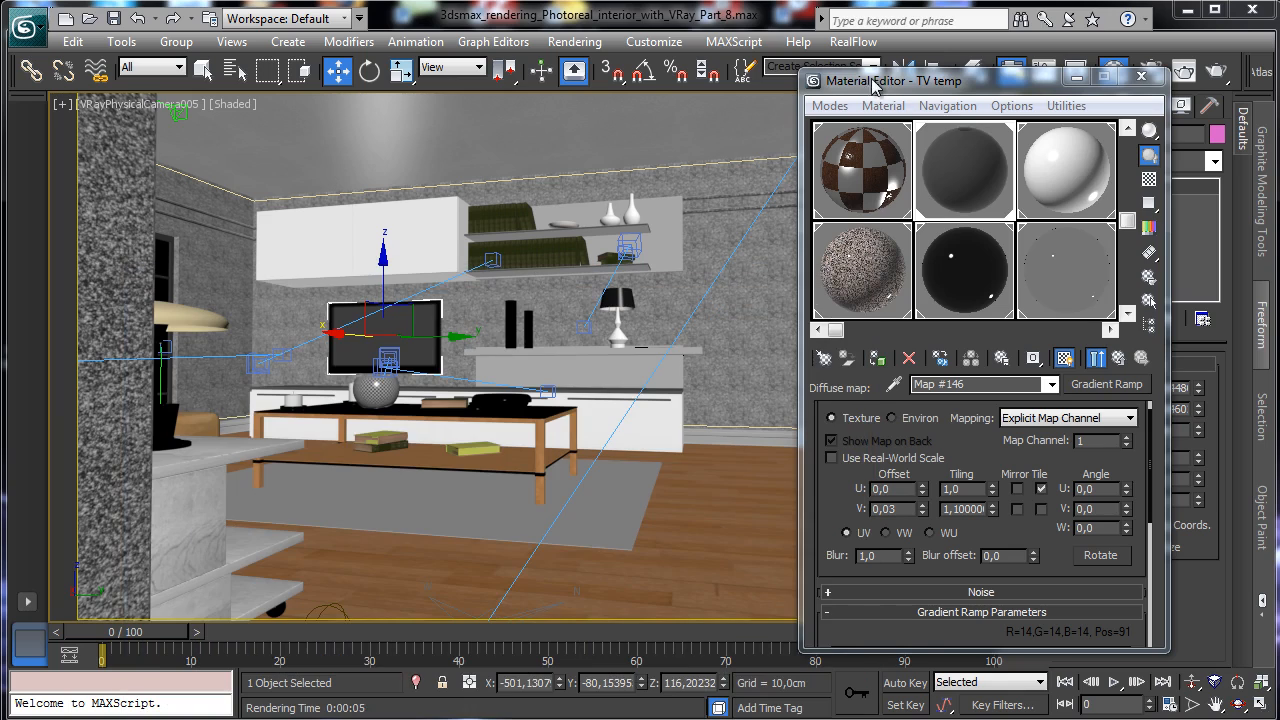
Set the TV temp material's refraction IOR to 1.5 and its reflection glossiness to 0.96, and re-render the TV region.
left_click(1118, 359)
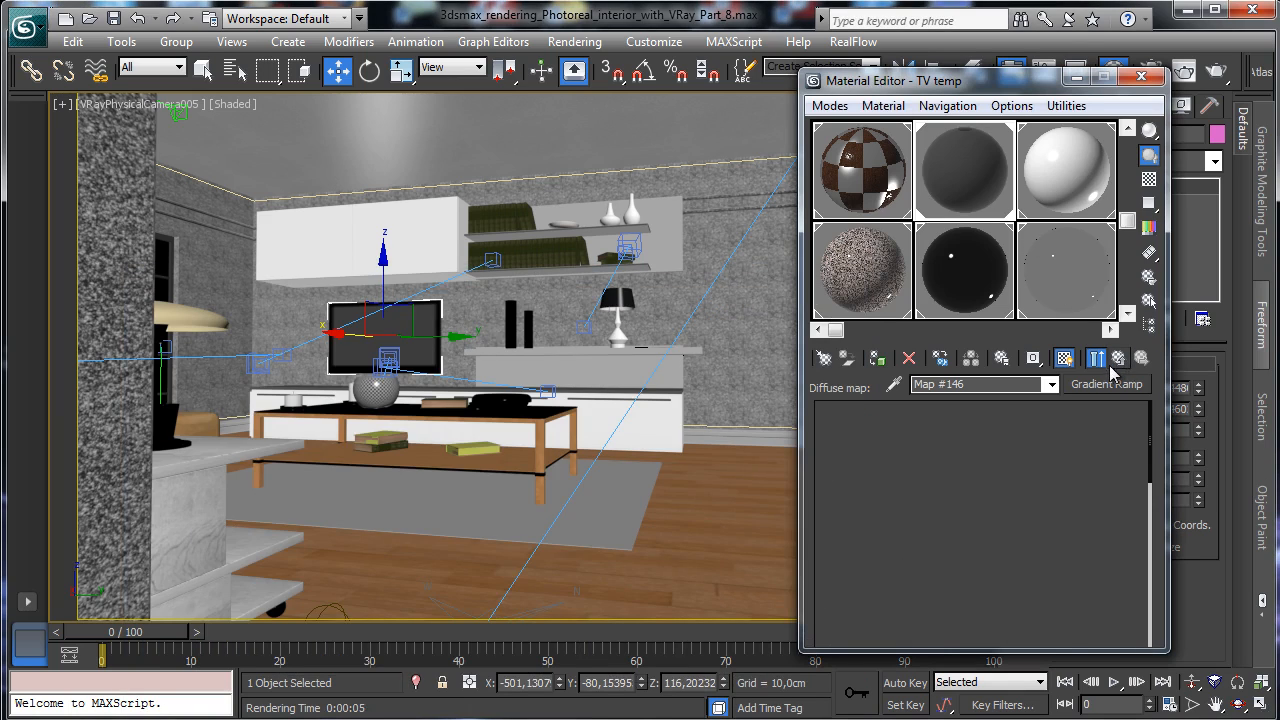
scroll(1092, 400, "down", 5)
left_click_drag(1081, 484, 1080, 497)
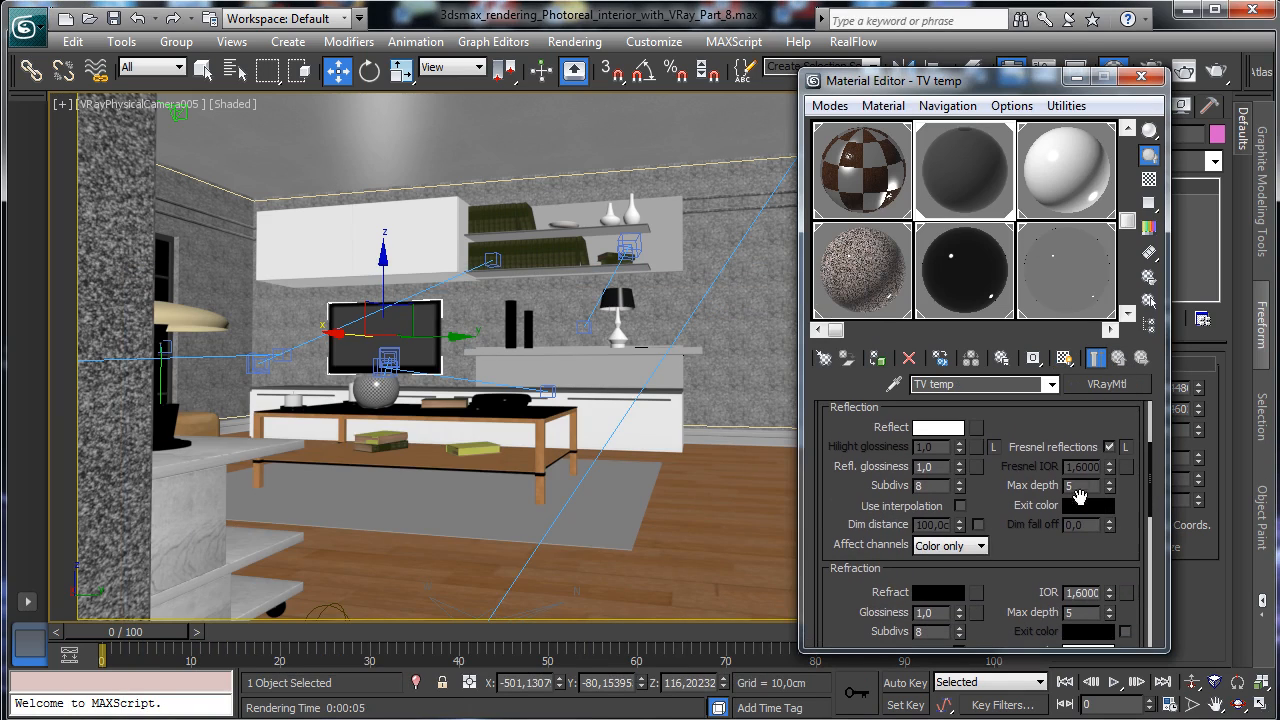
left_click_drag(1113, 592, 1204, 525)
left_click_drag(1014, 430, 1016, 447)
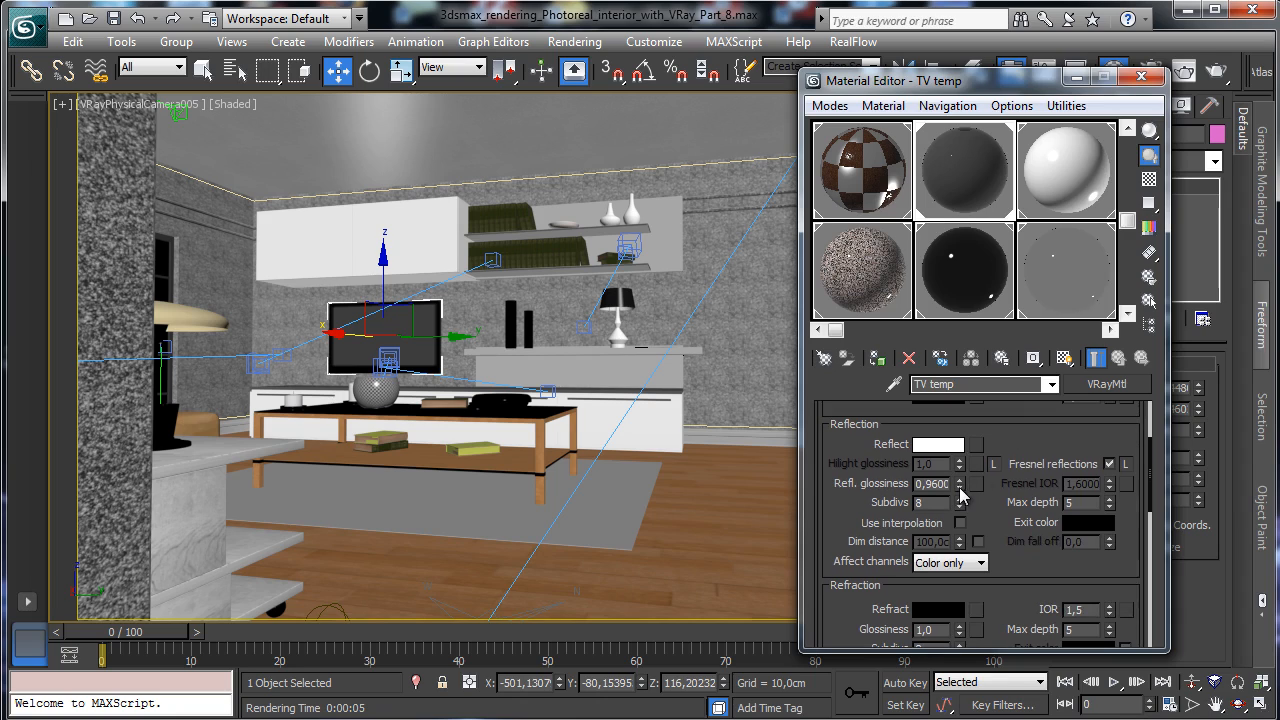
left_click(1213, 70)
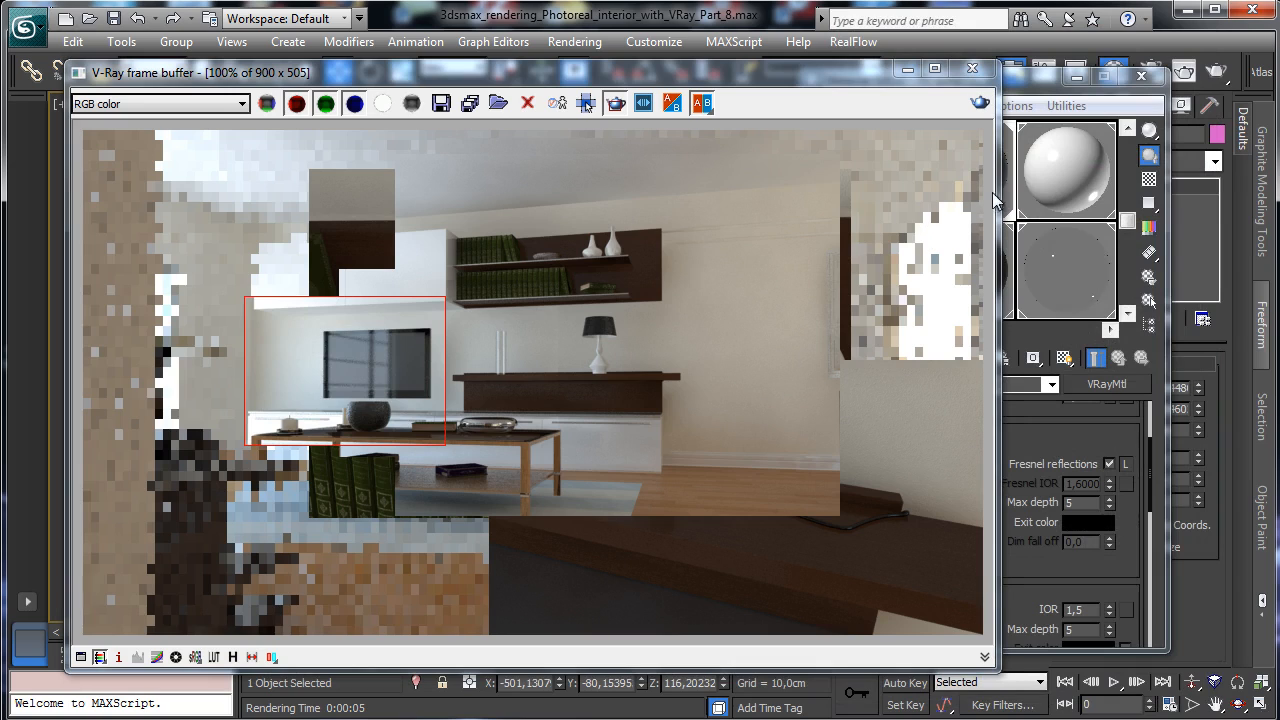
left_click(908, 70)
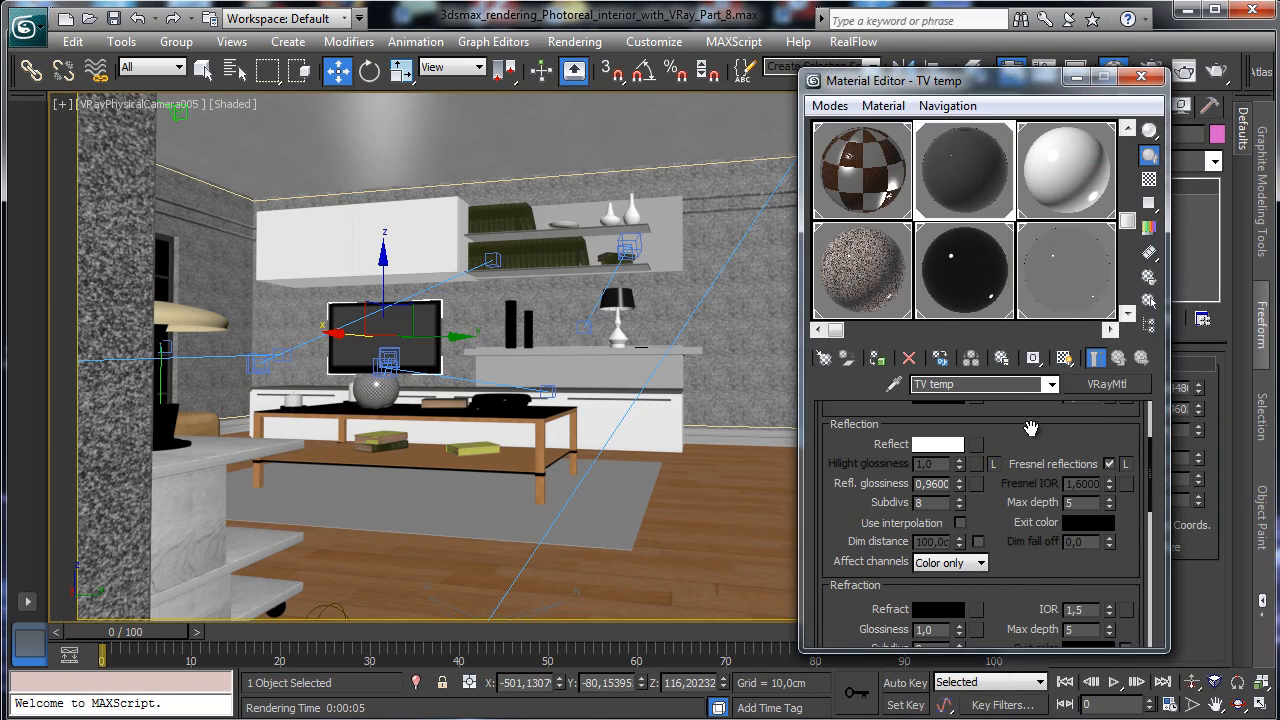
Assign a Noise map to the TV temp material's Bump slot and re-render the TV region.
scroll(997, 425, "down", 10)
scroll(1003, 455, "down", 2)
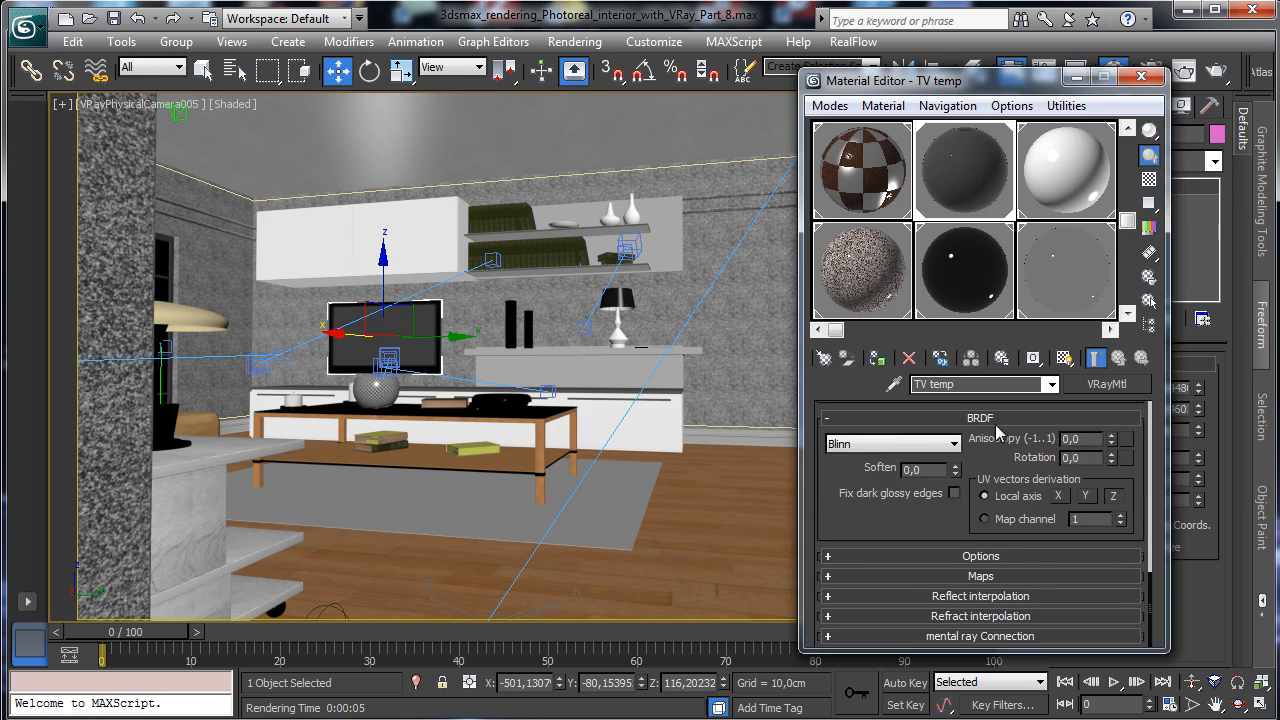
left_click(1000, 578)
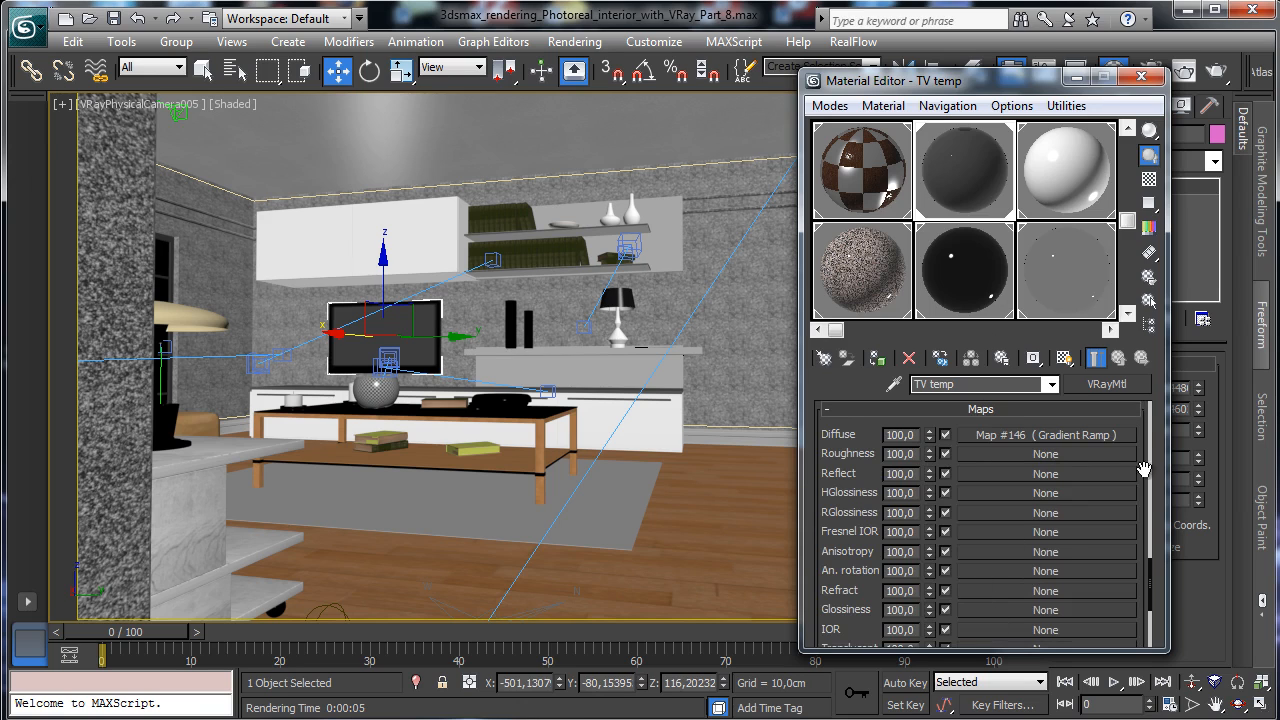
left_click_drag(1143, 469, 1148, 387)
left_click(1000, 577)
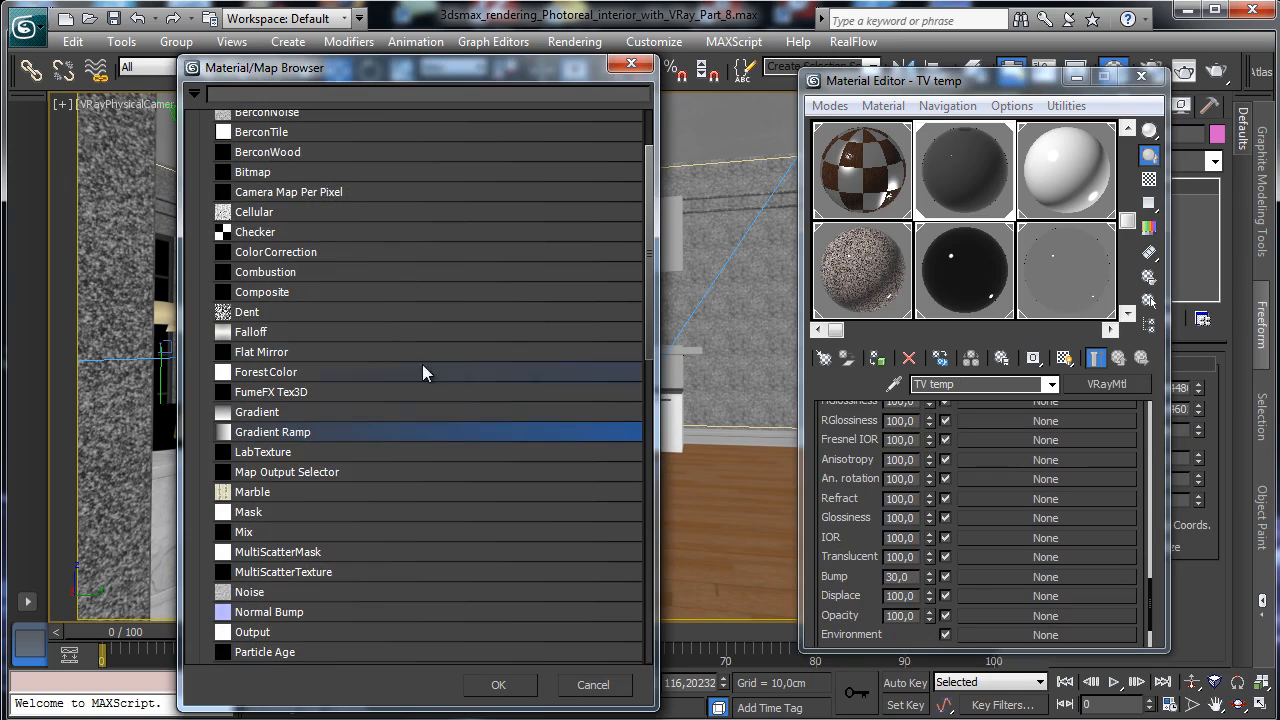
double_click(270, 597)
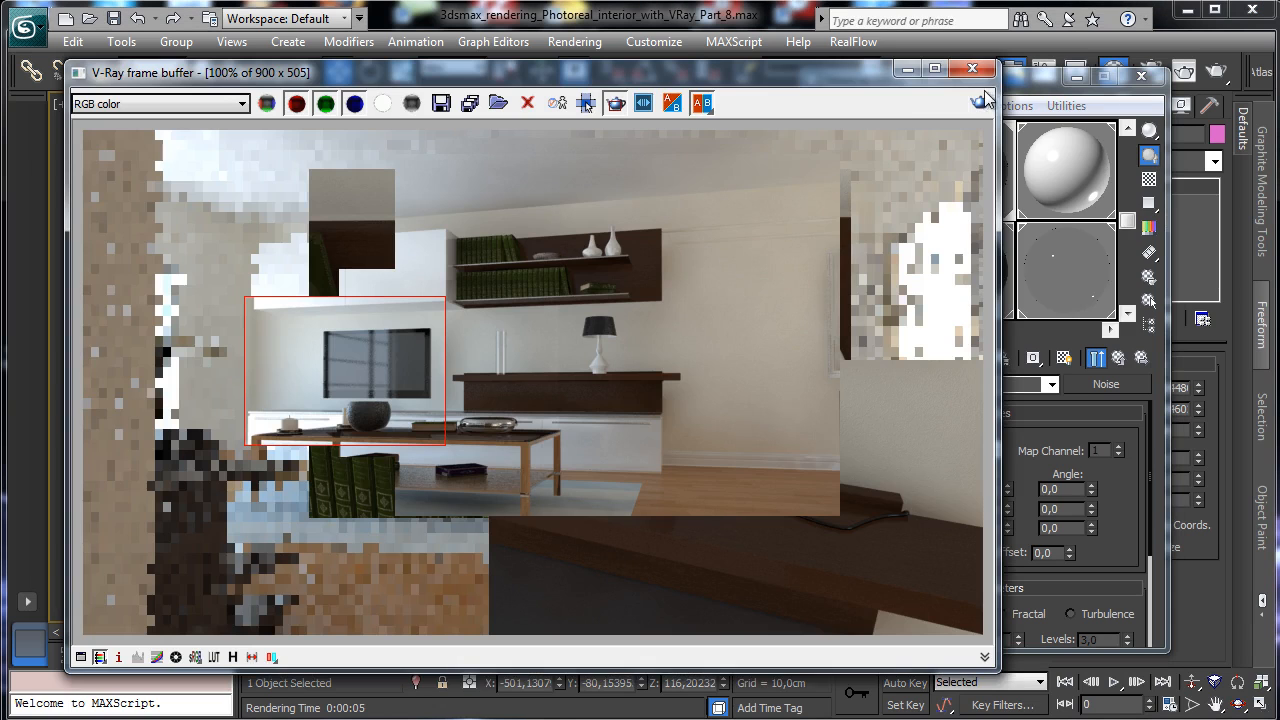
left_click(982, 103)
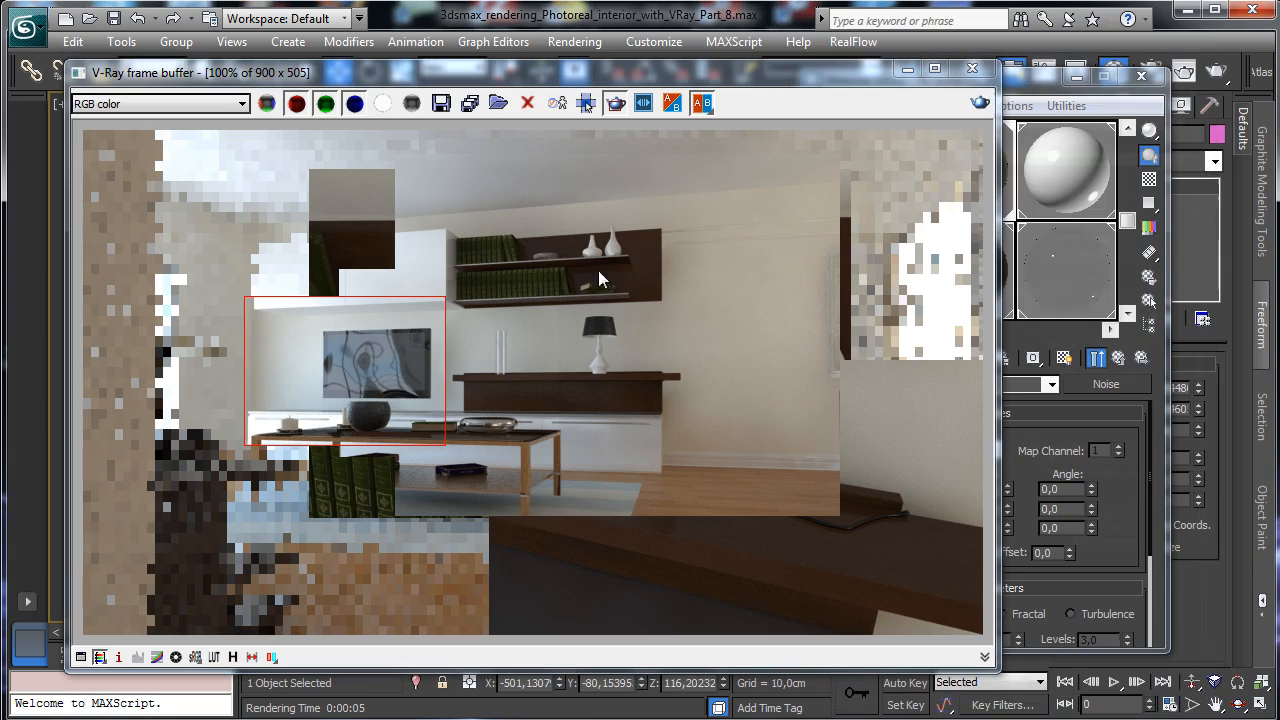
Set the TV temp material's bump amount to 5 and re-render the region around the TV.
left_click(1023, 78)
left_click(1122, 358)
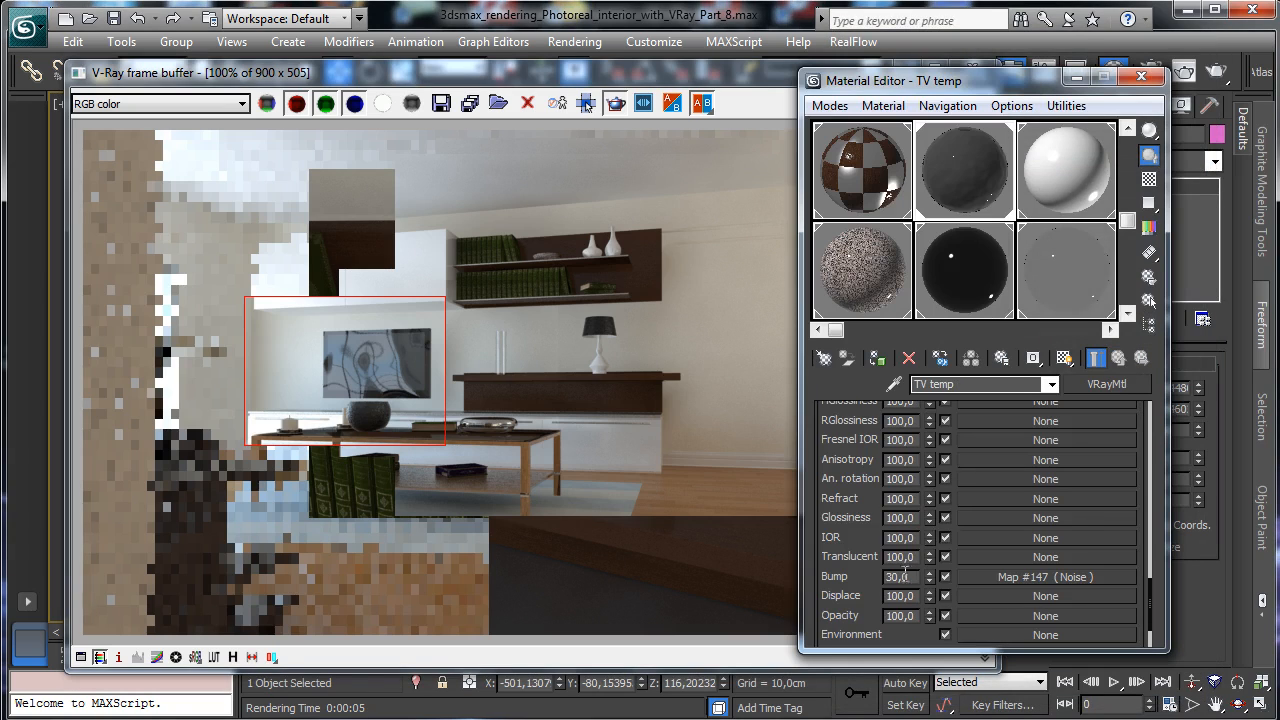
type("5")
key("Return")
key("shift+q")
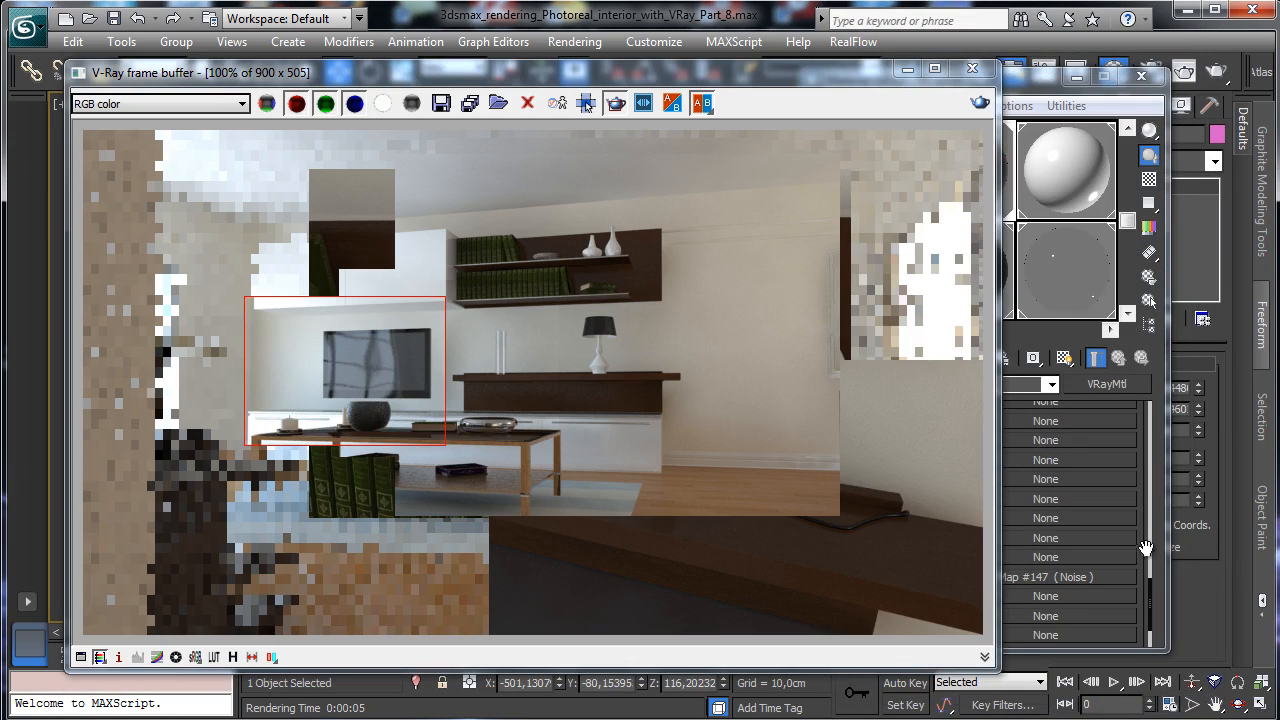
Lower the TV temp material's bump amount to 1 and re-render the region around the TV.
left_click(1145, 548)
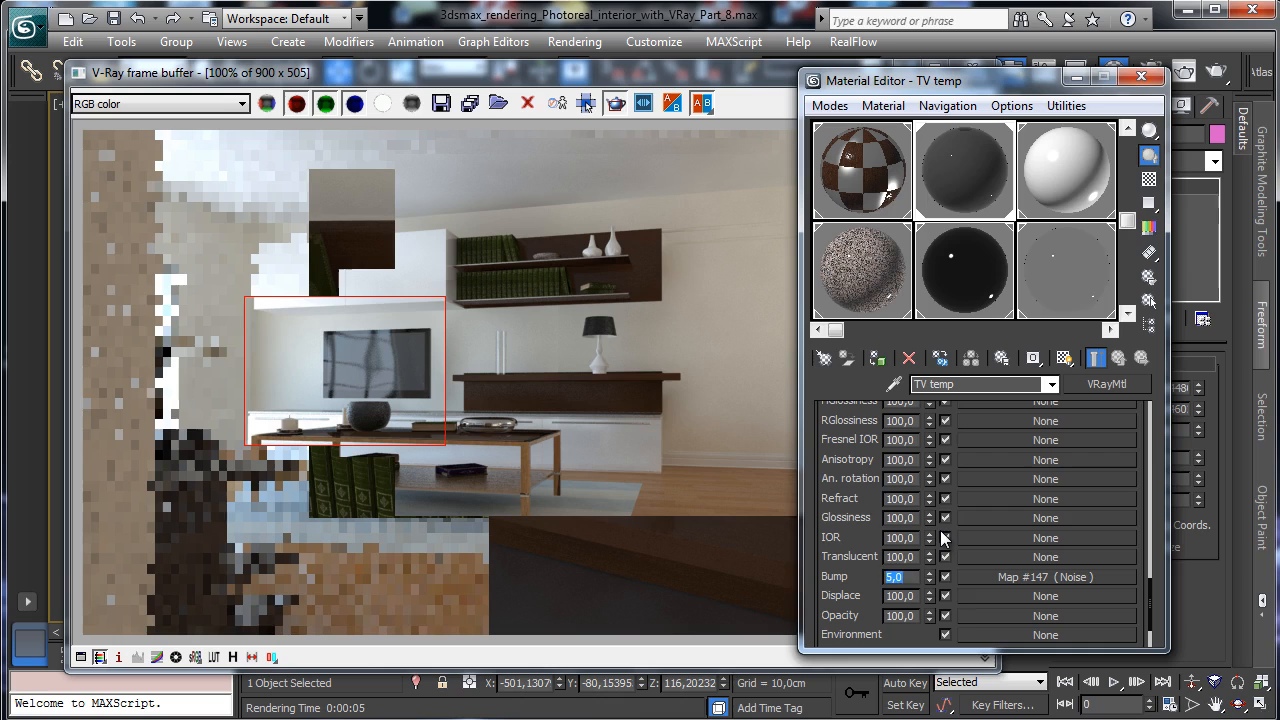
left_click(744, 76)
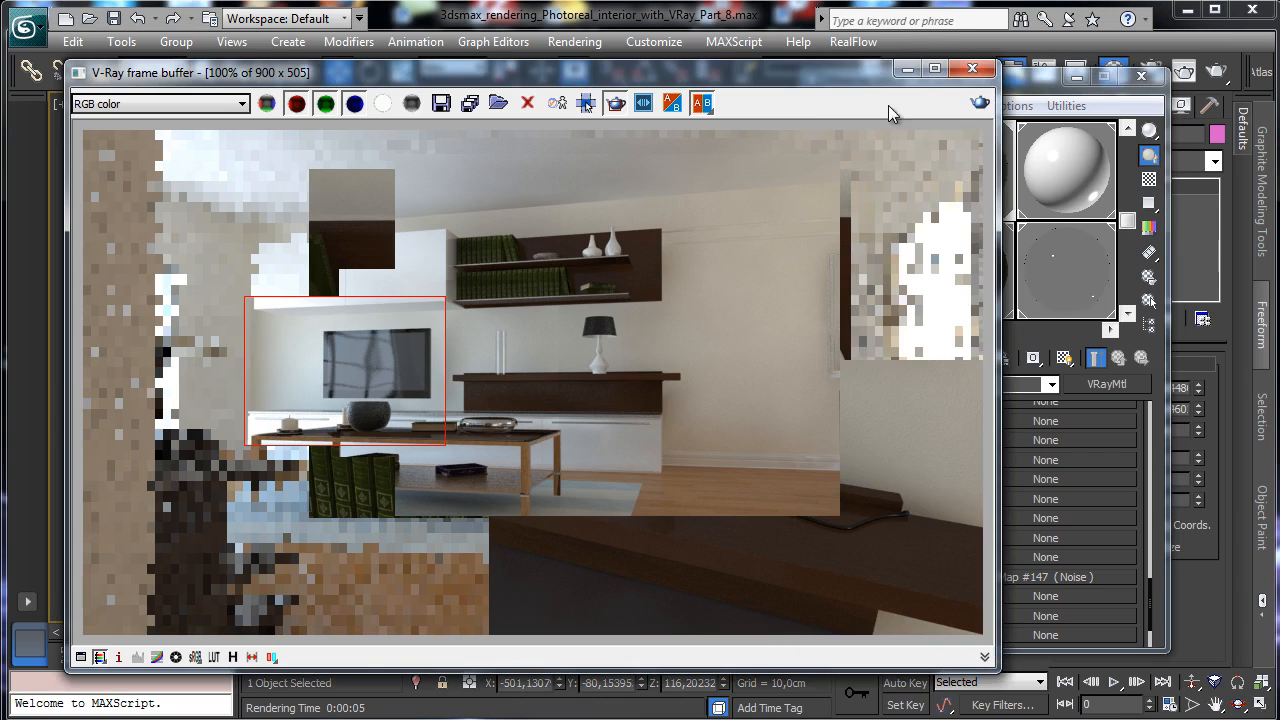
left_click(980, 104)
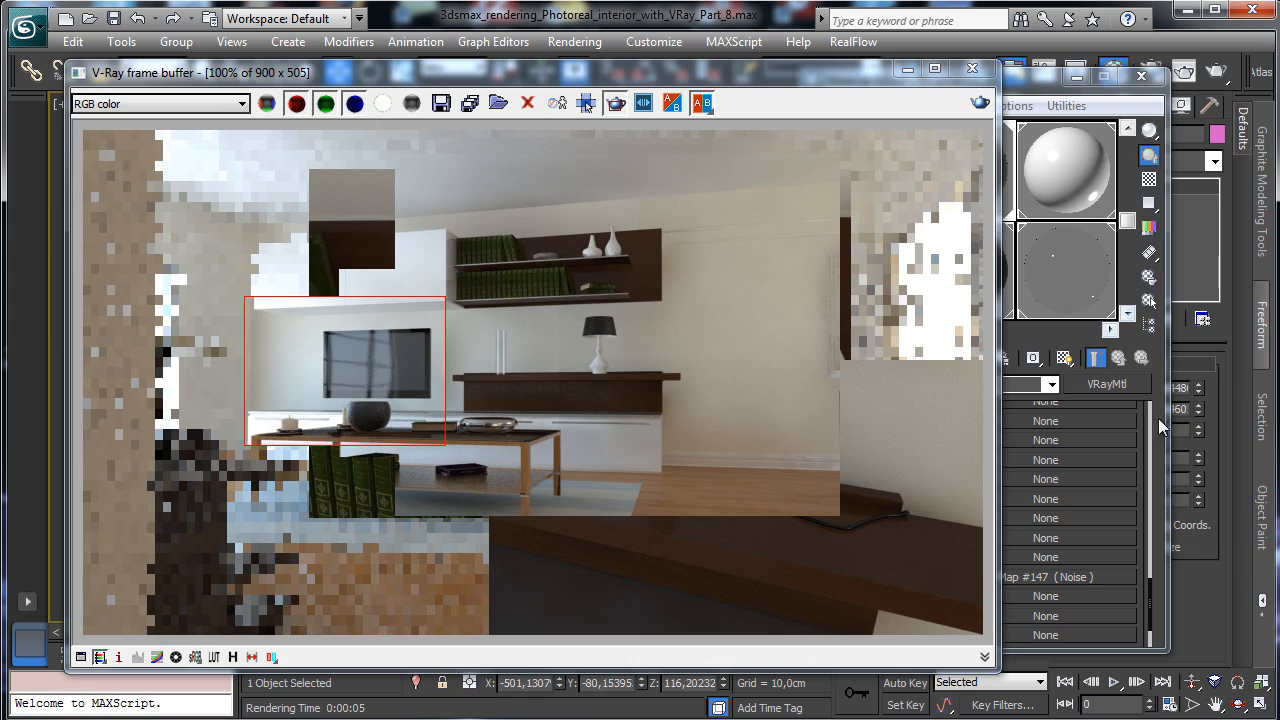
left_click(1150, 594)
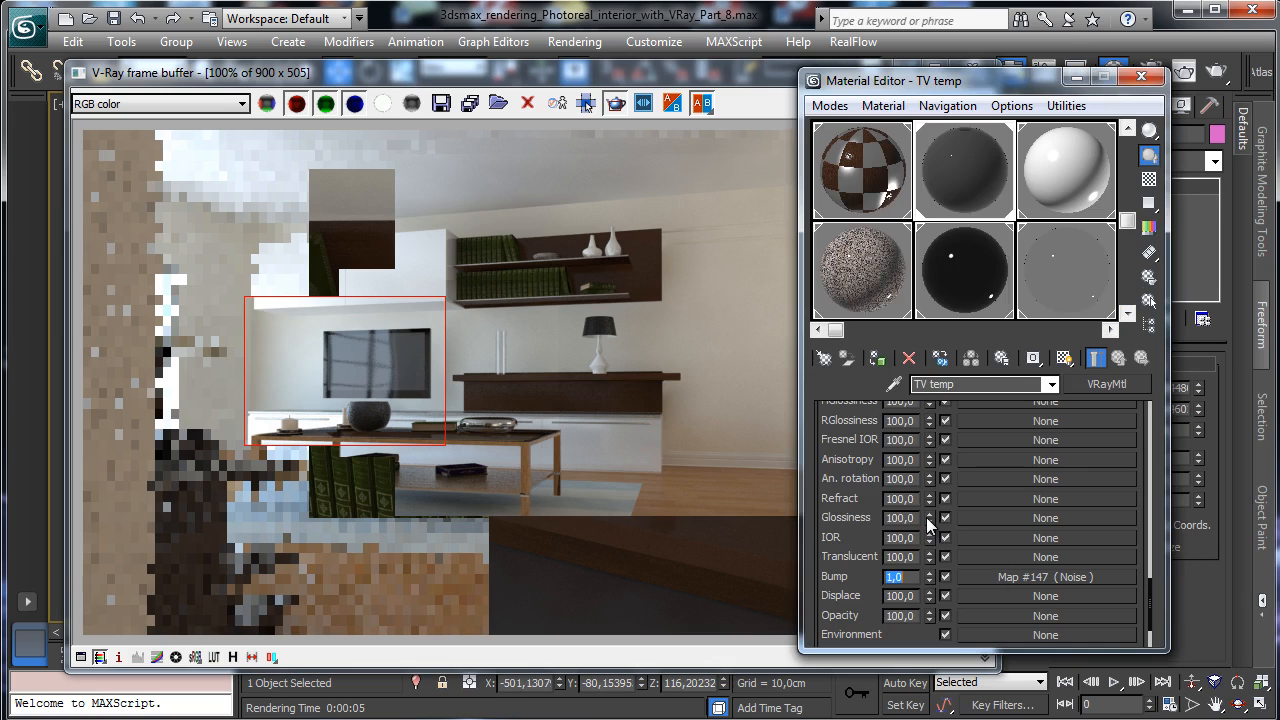
left_click(776, 81)
left_click(979, 104)
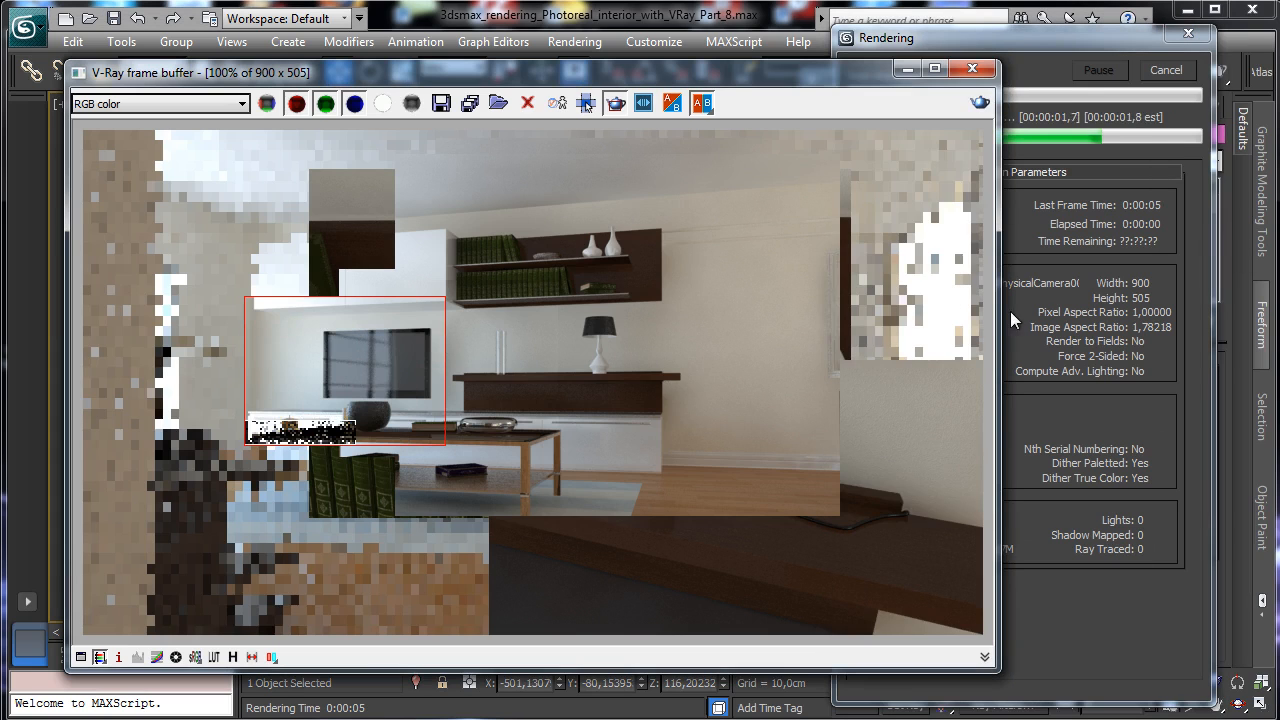
Isolate the selected TV box and switch its camera view to Perspective in a four-viewport layout, with the render and material windows out of the way.
left_click(907, 69)
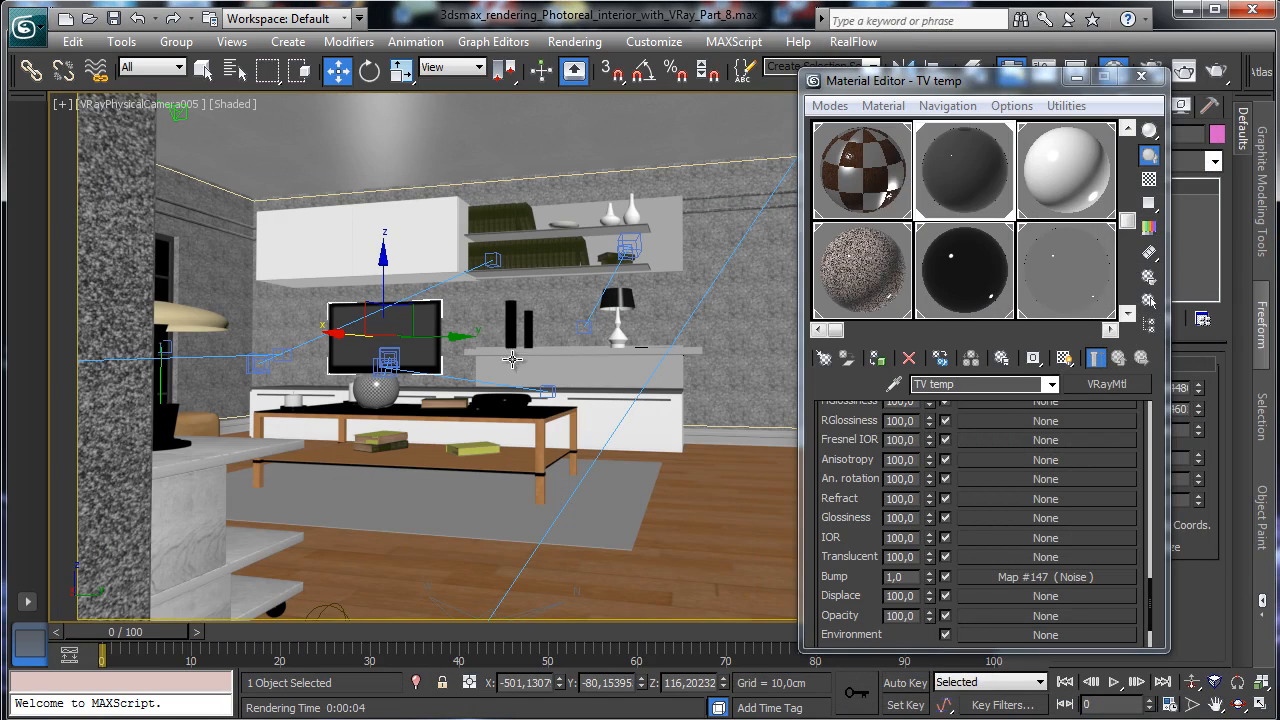
left_click(416, 682)
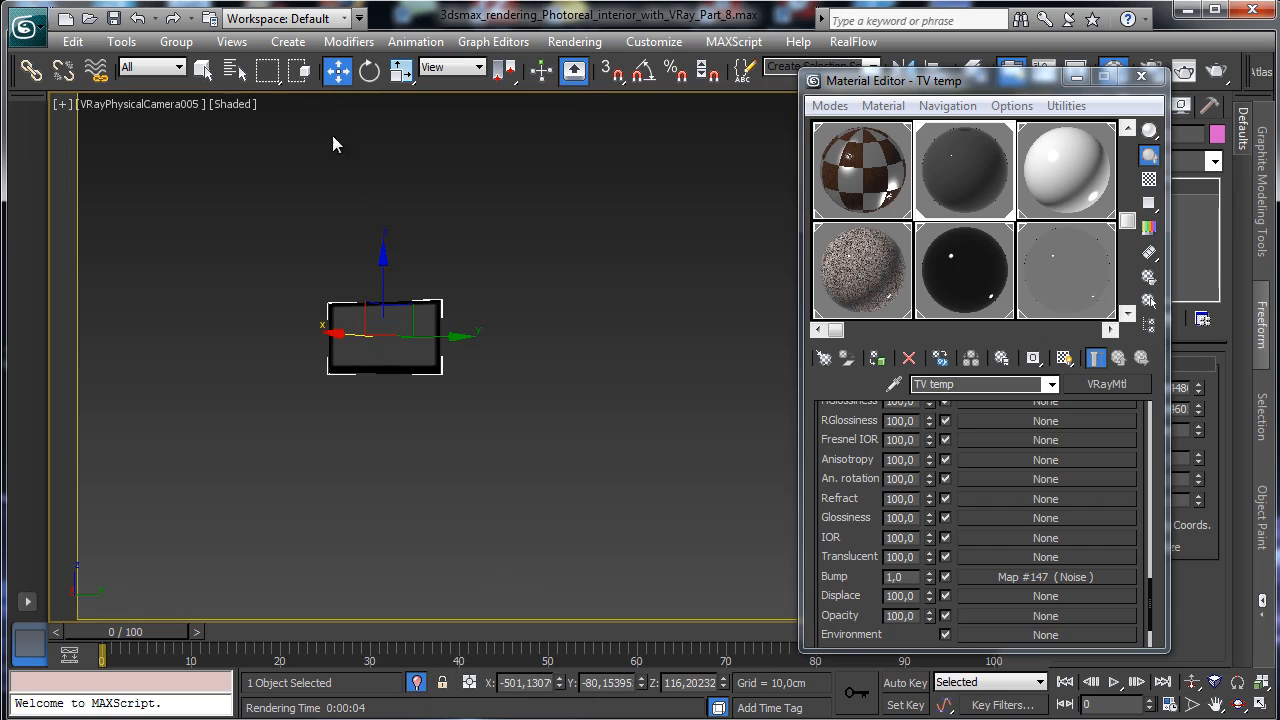
left_click(163, 106)
left_click(247, 180)
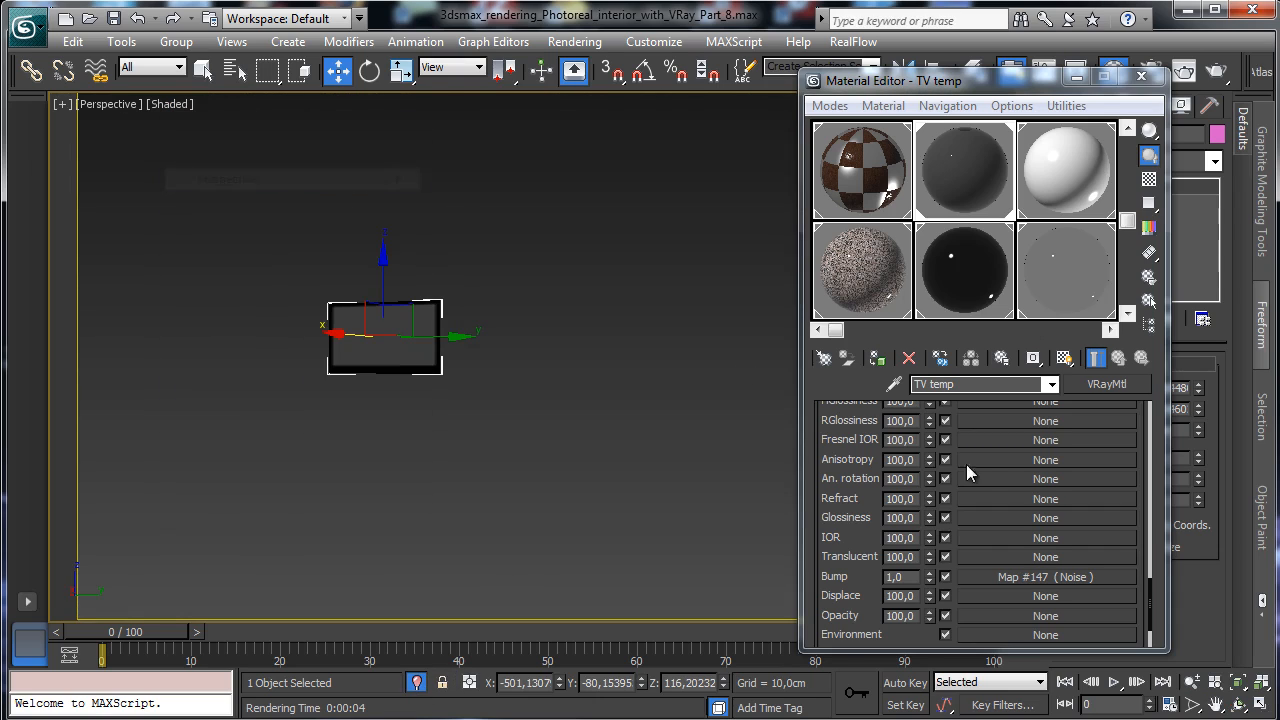
left_click(1261, 683)
left_click(1260, 705)
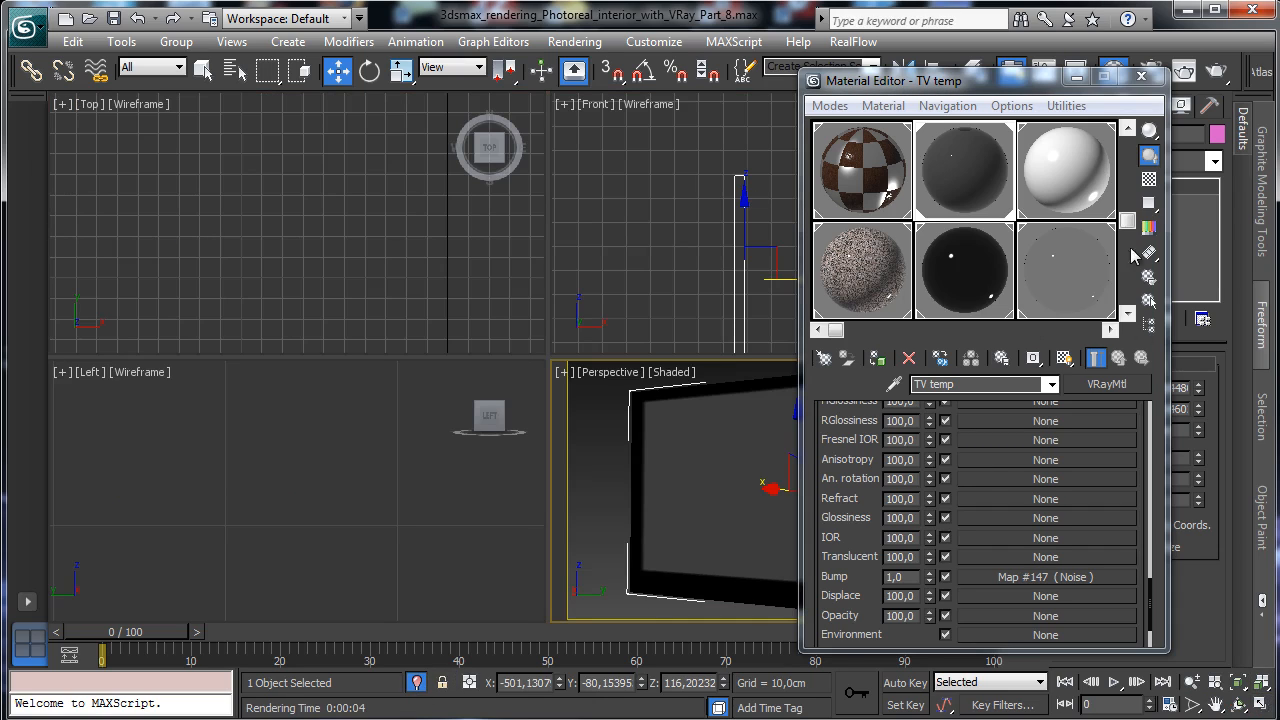
left_click(1141, 77)
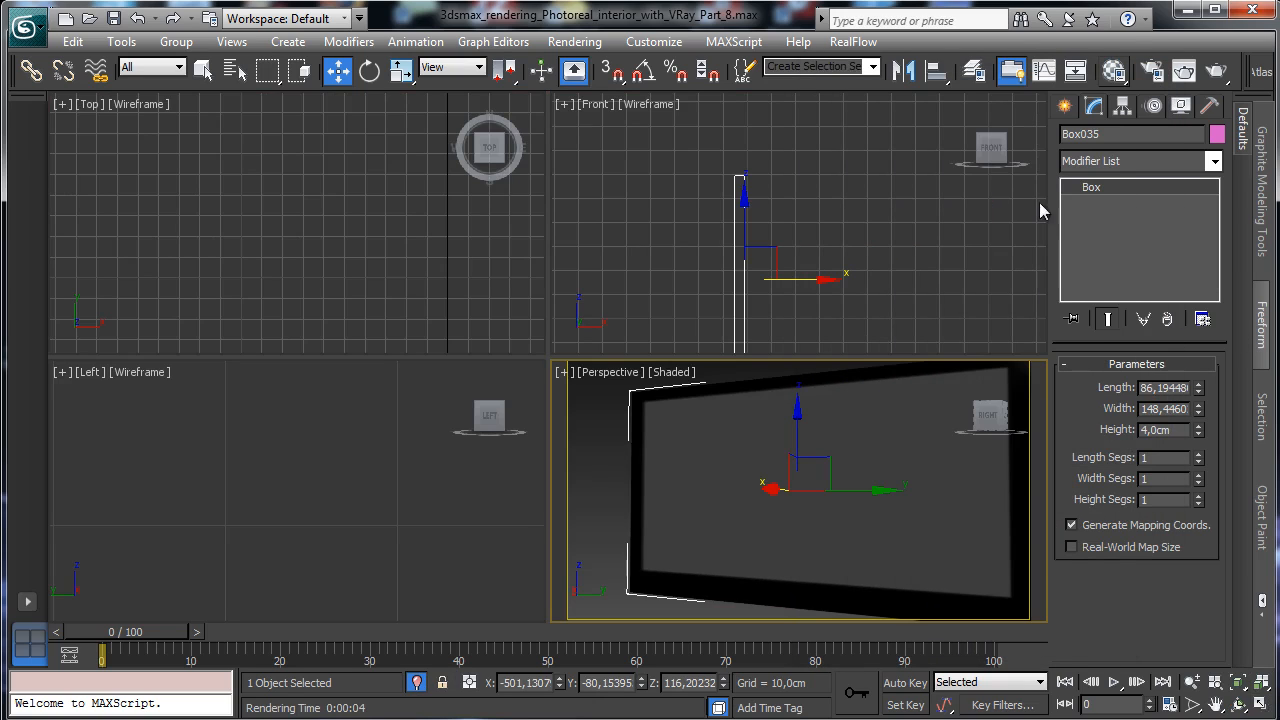
Convert the TV box to an Editable Poly and enter its Edge sub-object level.
right_click(802, 399)
mouse_move(860, 546)
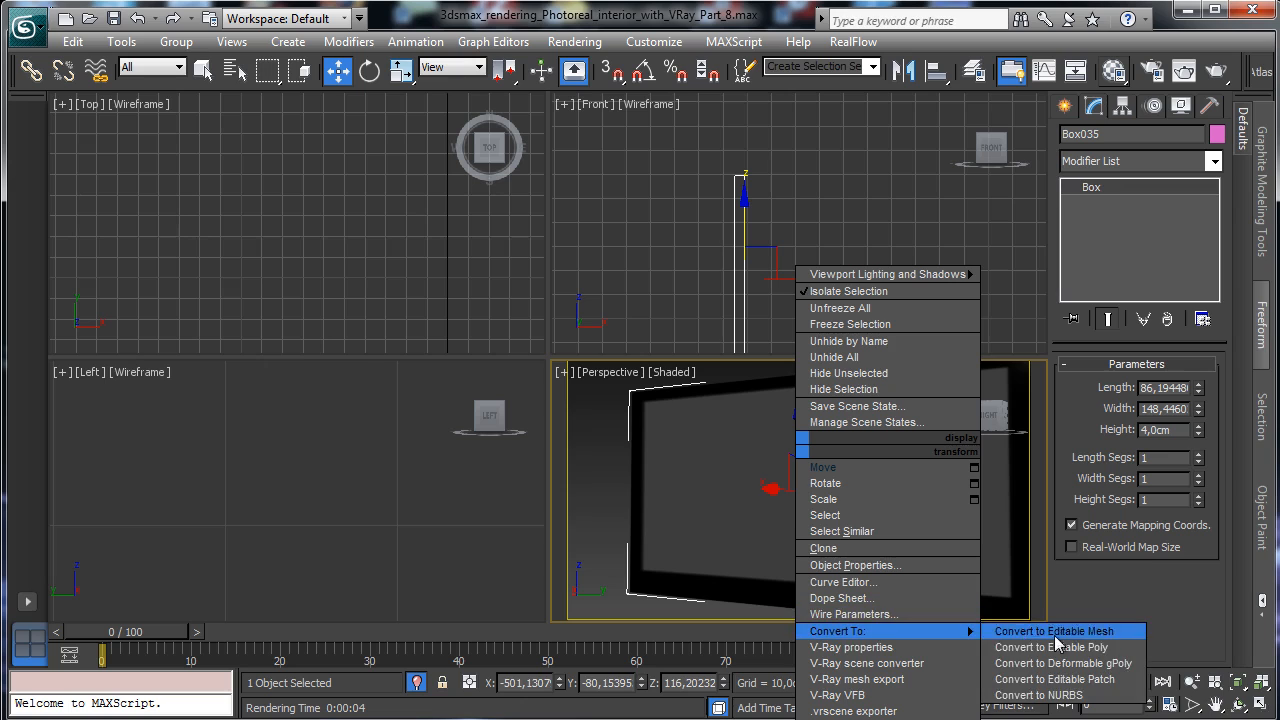
left_click(1060, 566)
left_click(1108, 386)
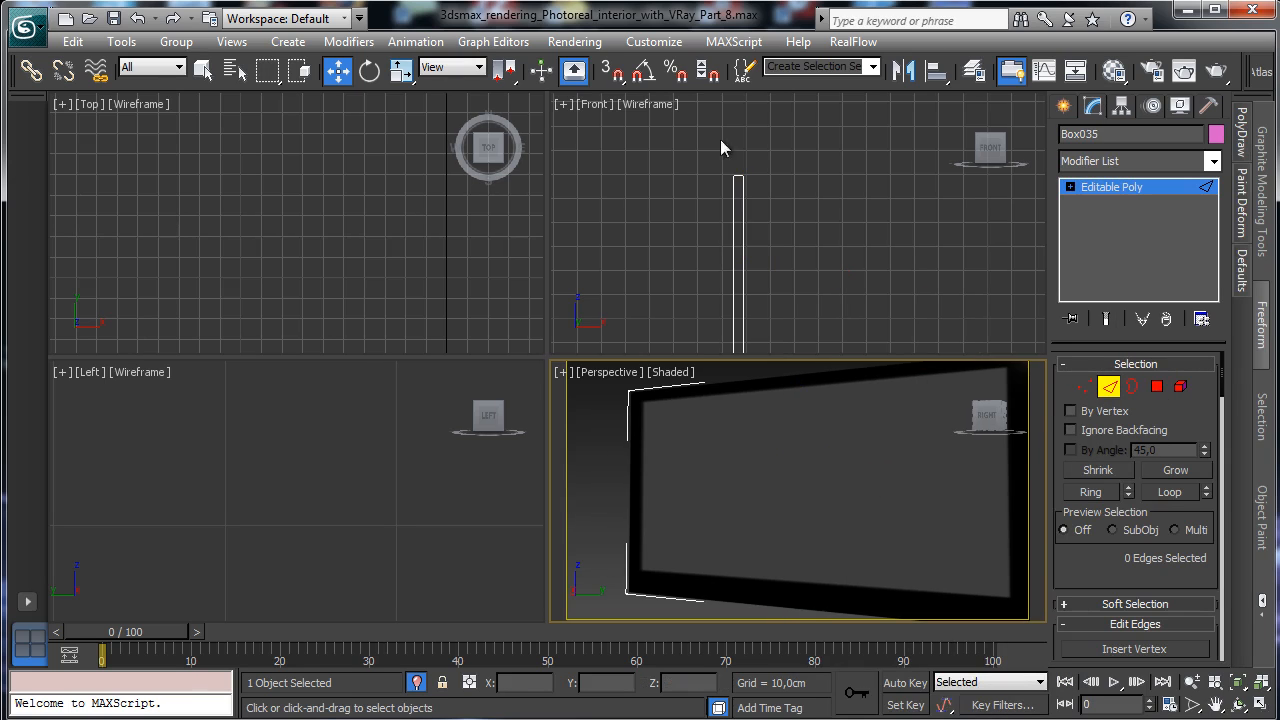
Chamfer all edges of the TV box by 0,25 cm with one segment and leave edge editing.
left_click_drag(668, 128, 802, 449)
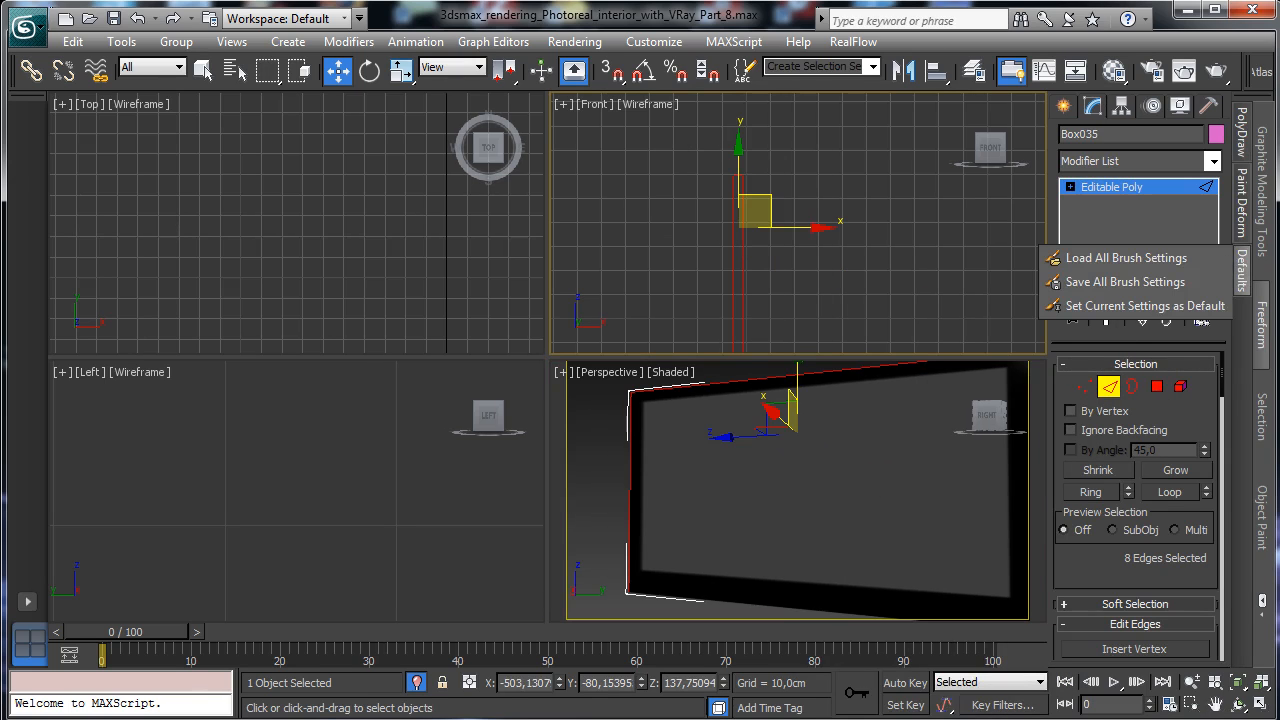
left_click(1262, 681)
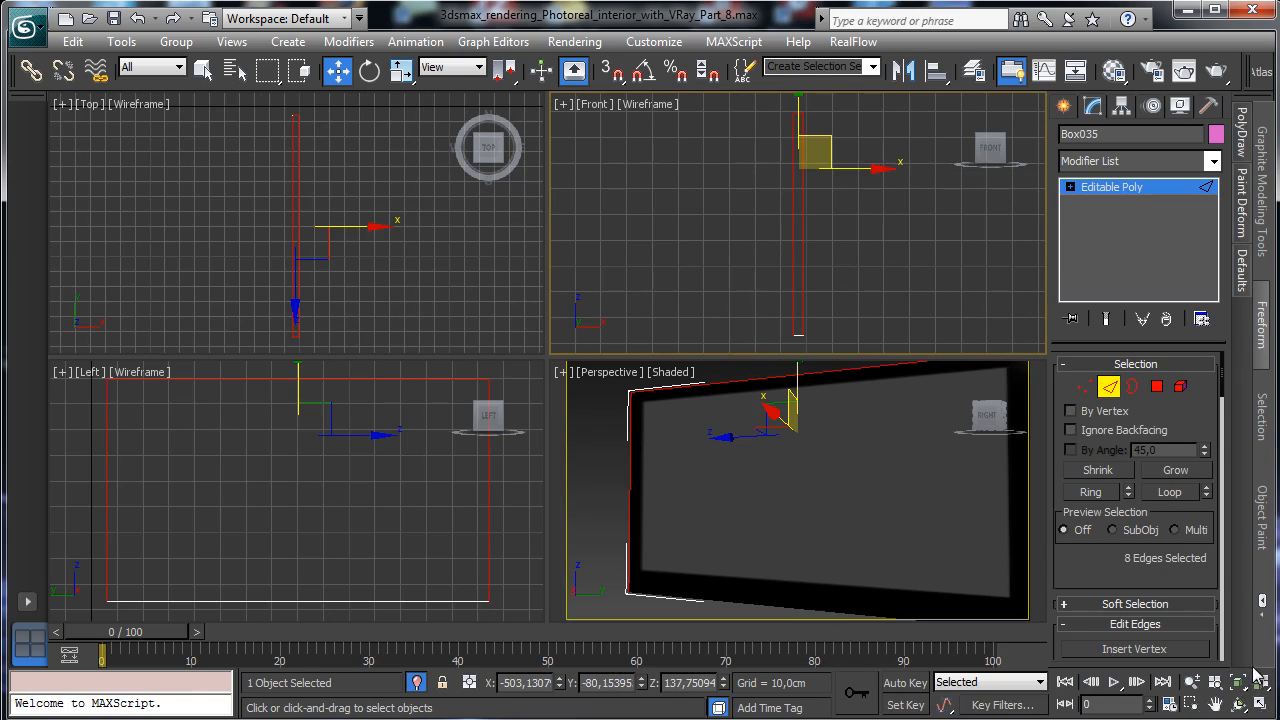
right_click(270, 103)
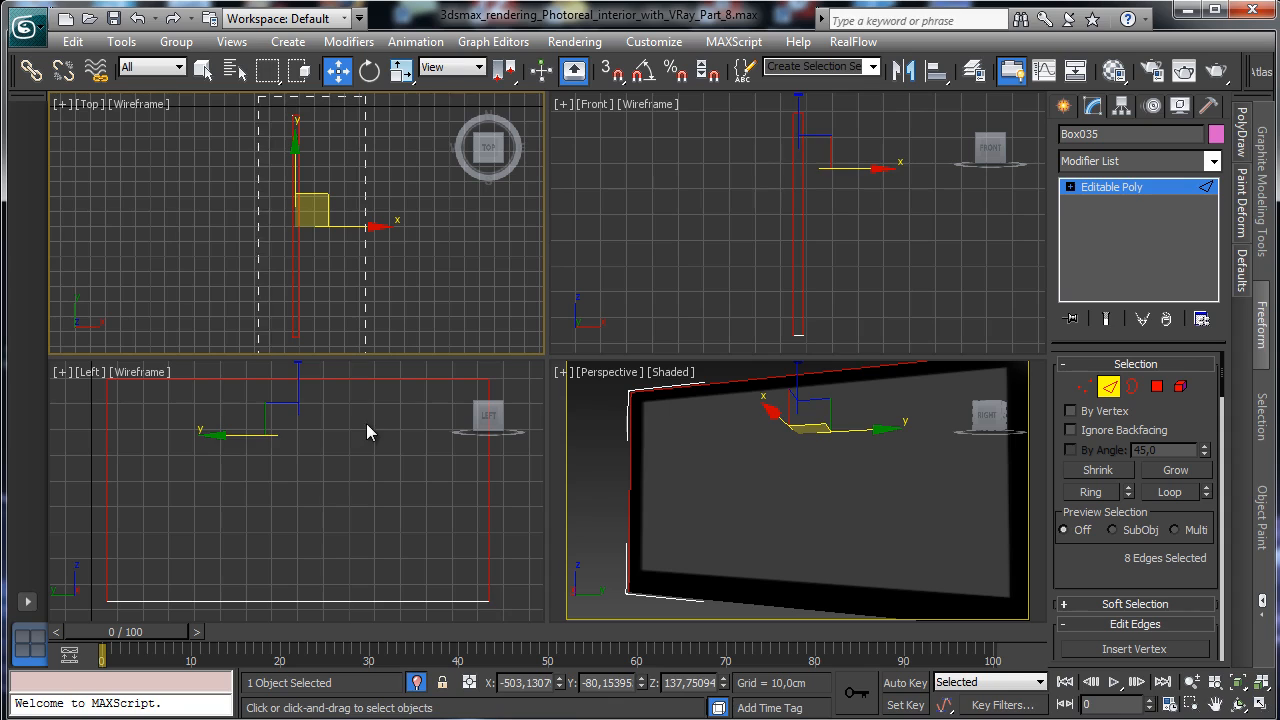
key("ctrl+a")
scroll(1160, 460, "down", 5)
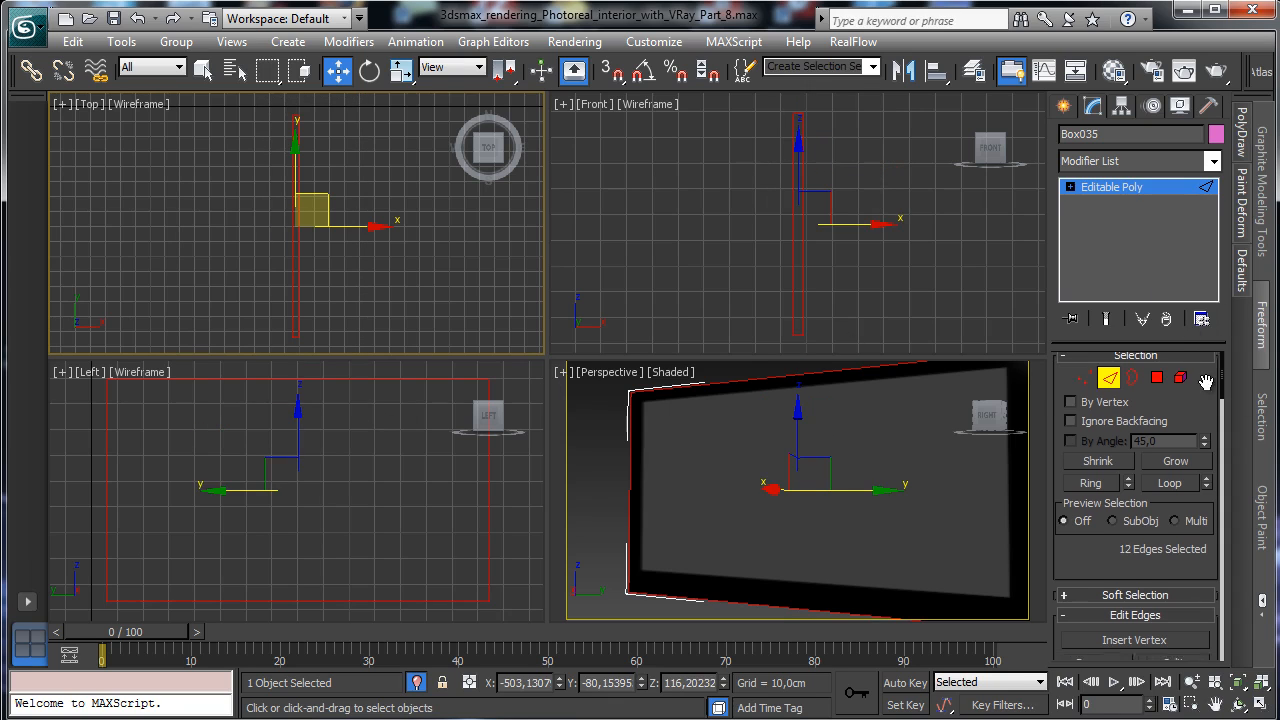
left_click(1127, 505)
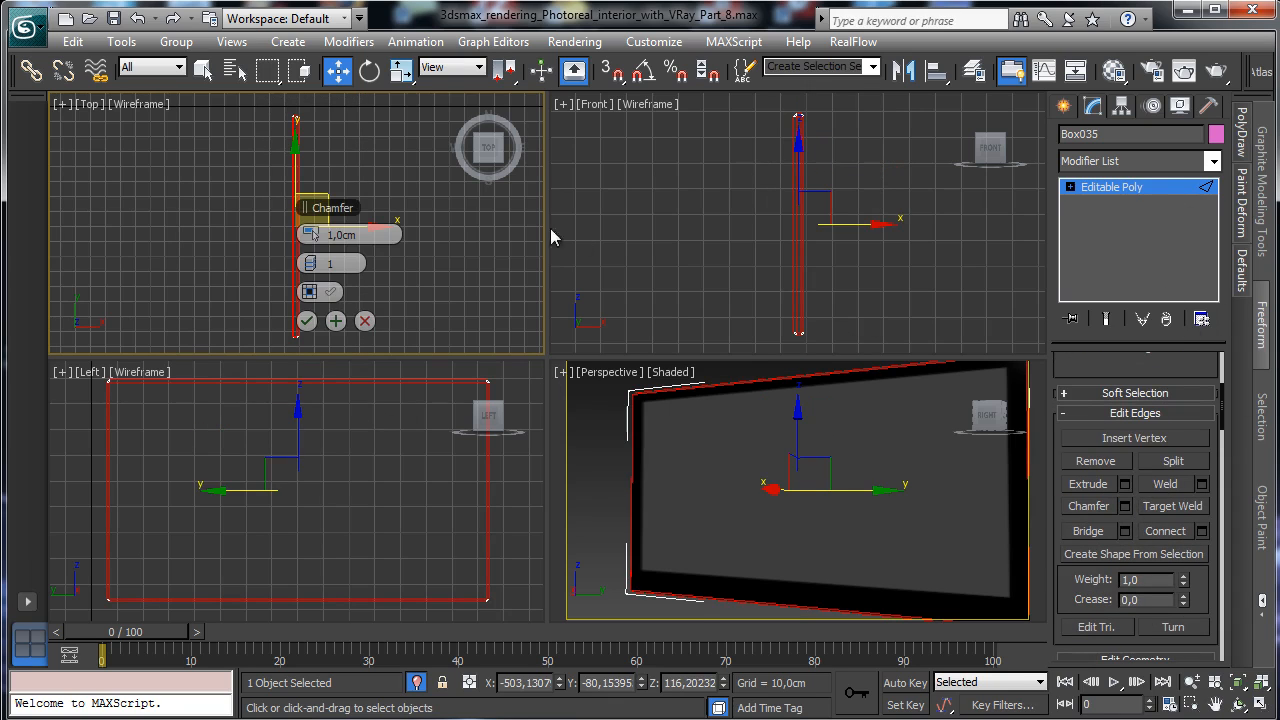
type("0,25")
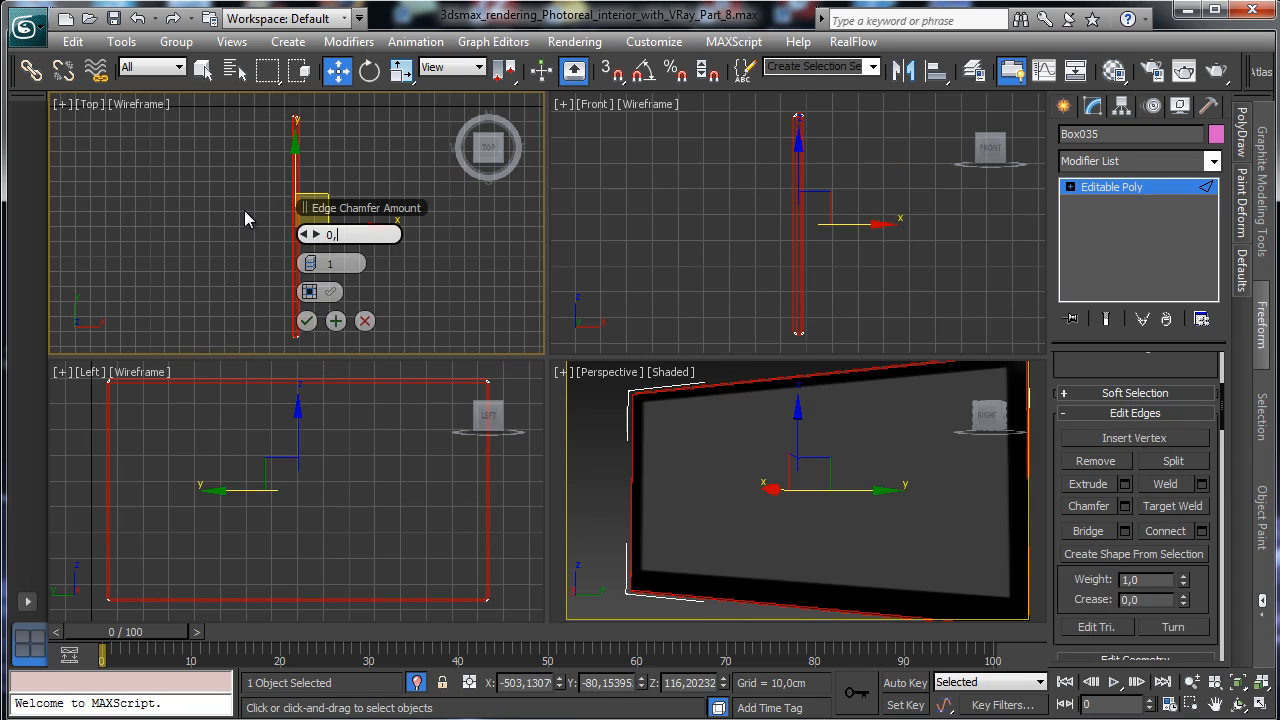
key("Return")
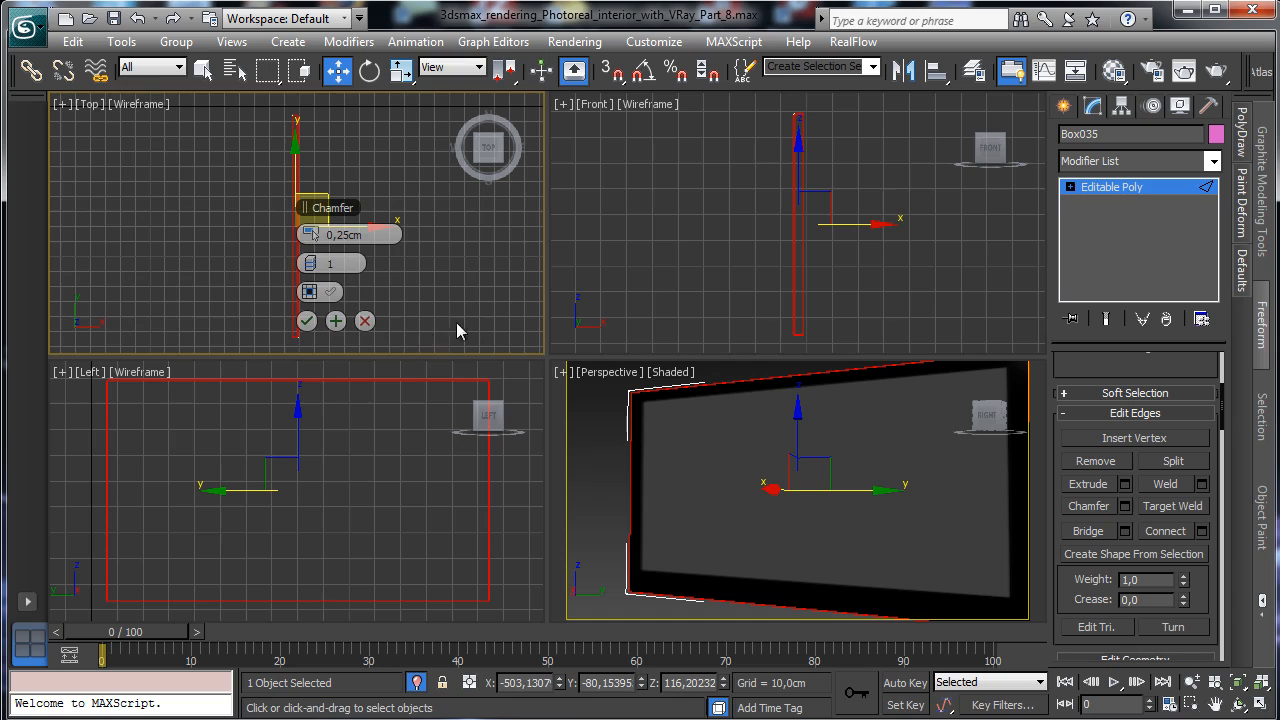
left_click(305, 326)
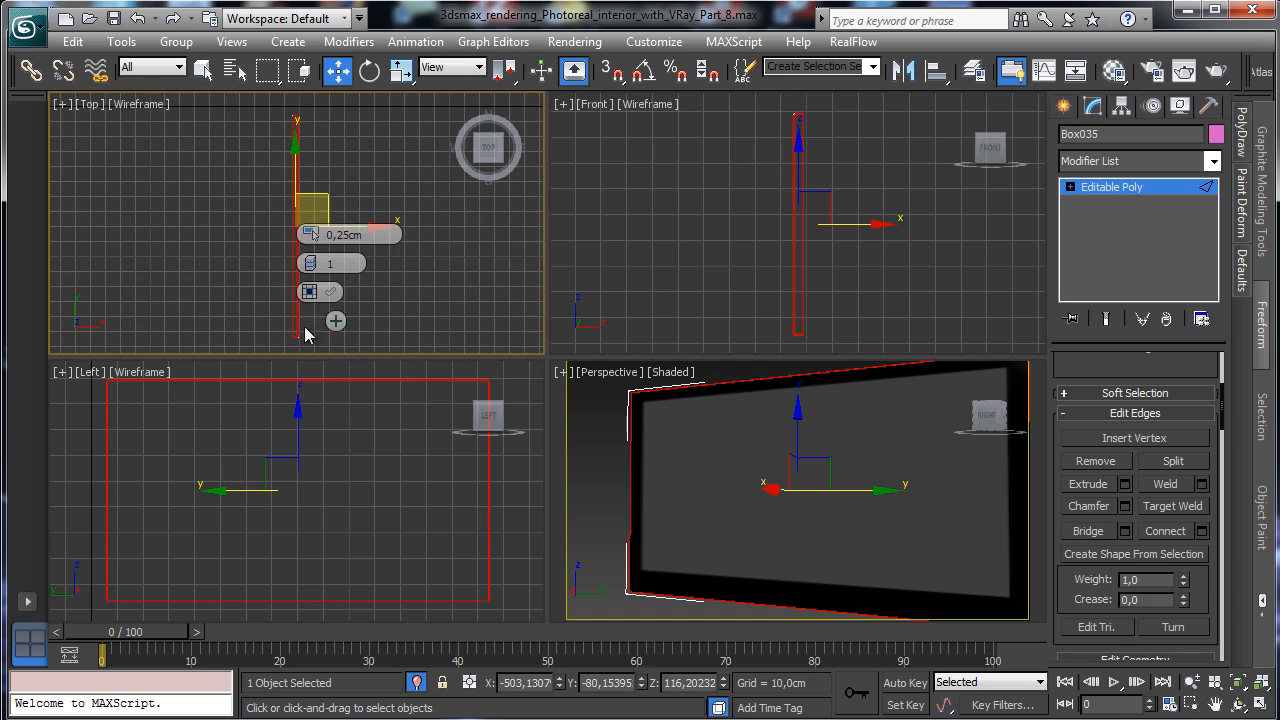
left_click(1090, 187)
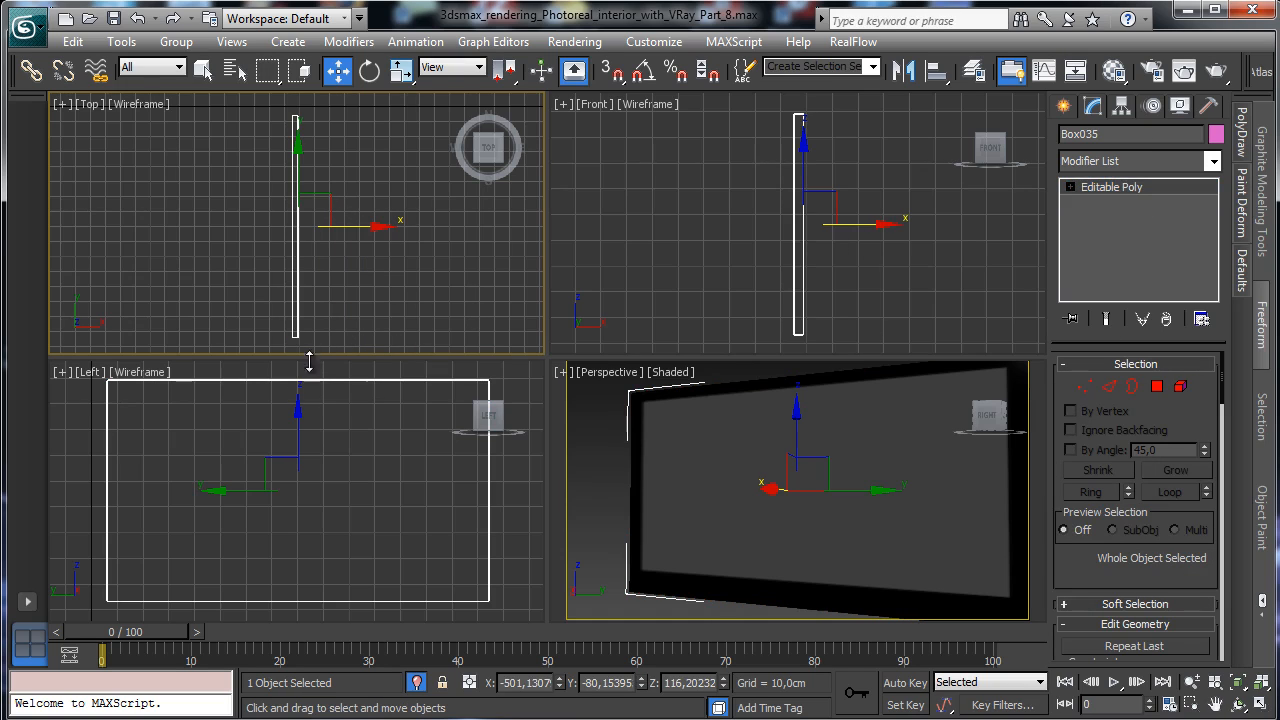
Clone the chamfered TV box about 36 cm straight down.
left_click(292, 434)
left_click_drag(298, 428, 303, 520, "shift")
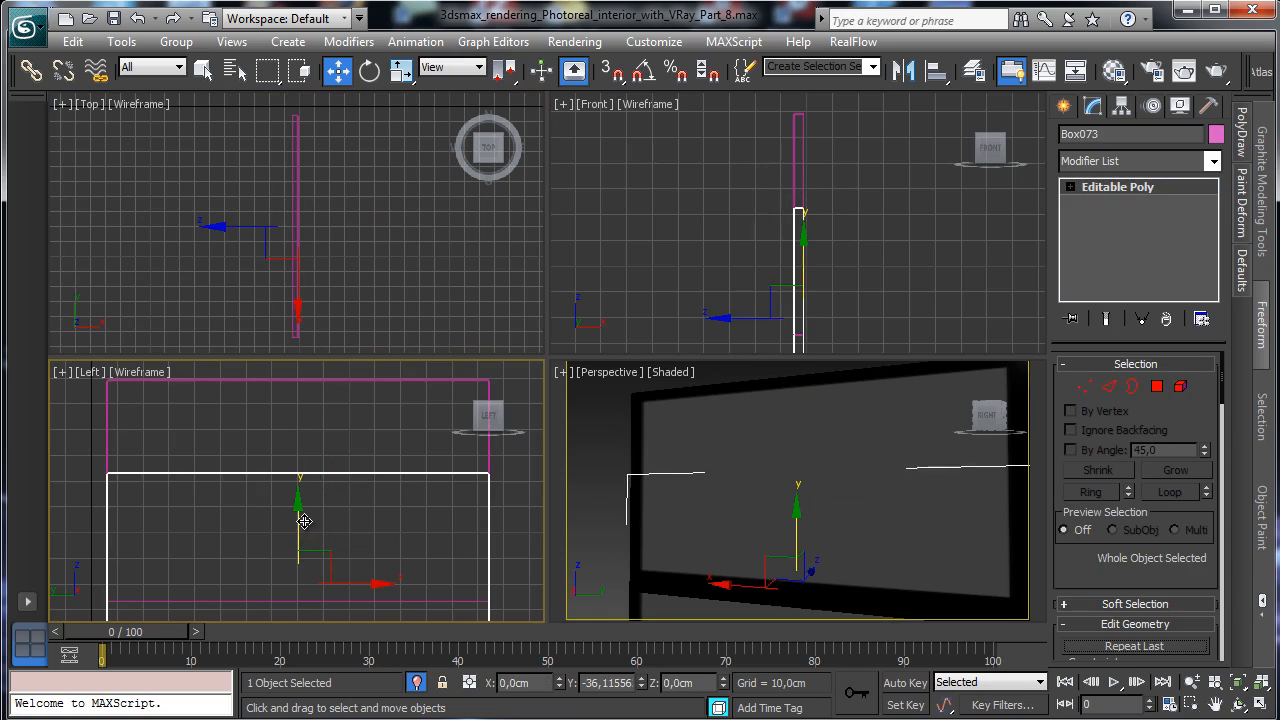
left_click(642, 455)
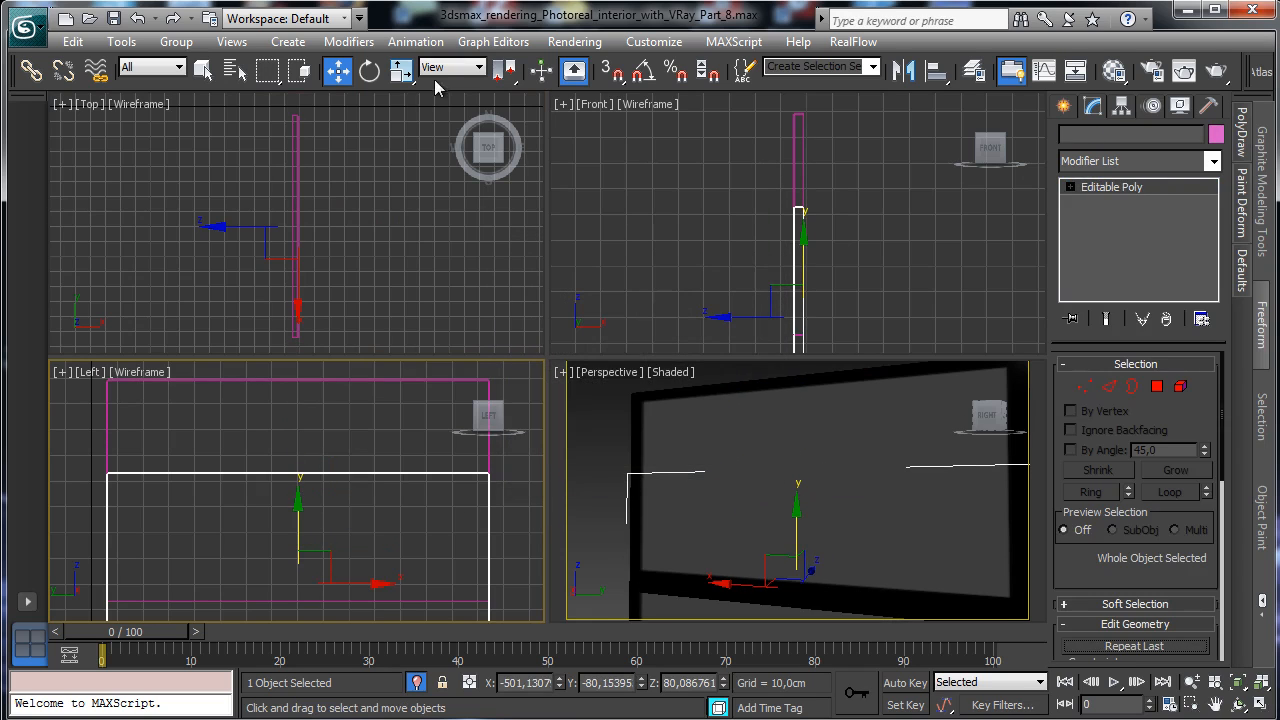
Scale the cloned box vertically to about 6 percent and move the resulting bar down onto the TV's bottom edge.
left_click_drag(400, 70, 405, 162)
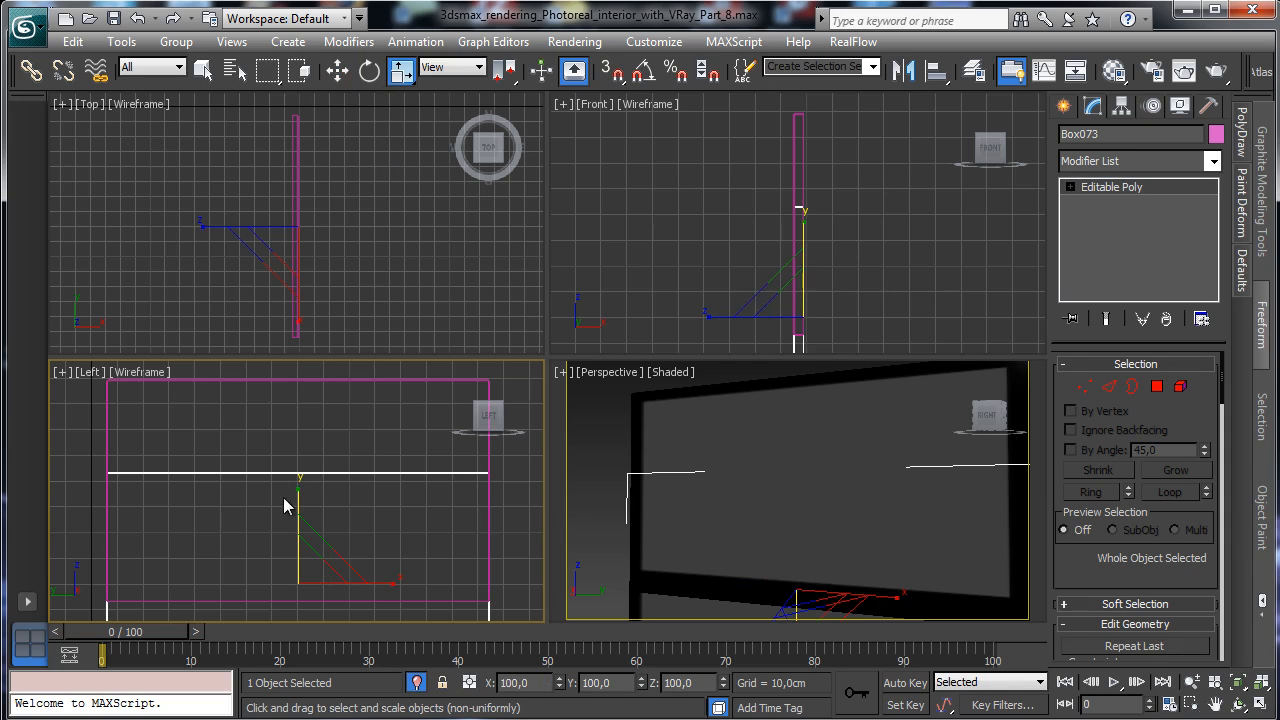
left_click_drag(283, 505, 291, 568)
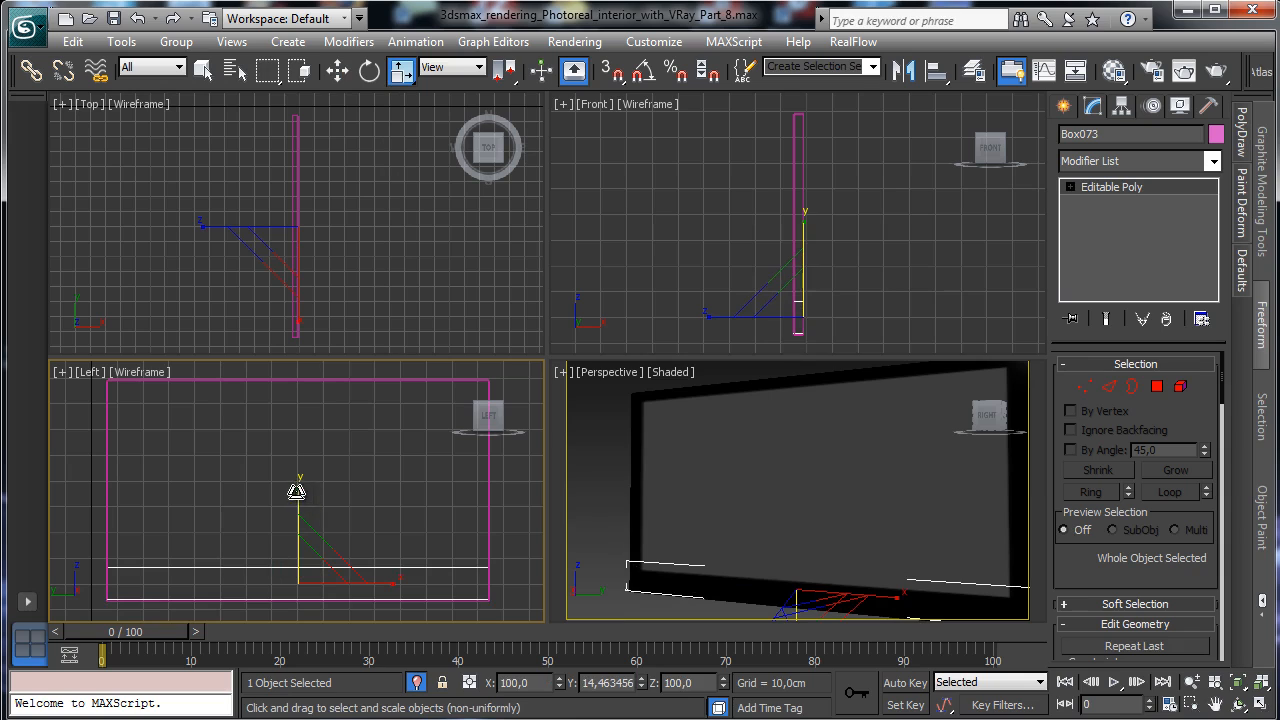
left_click_drag(296, 492, 302, 586)
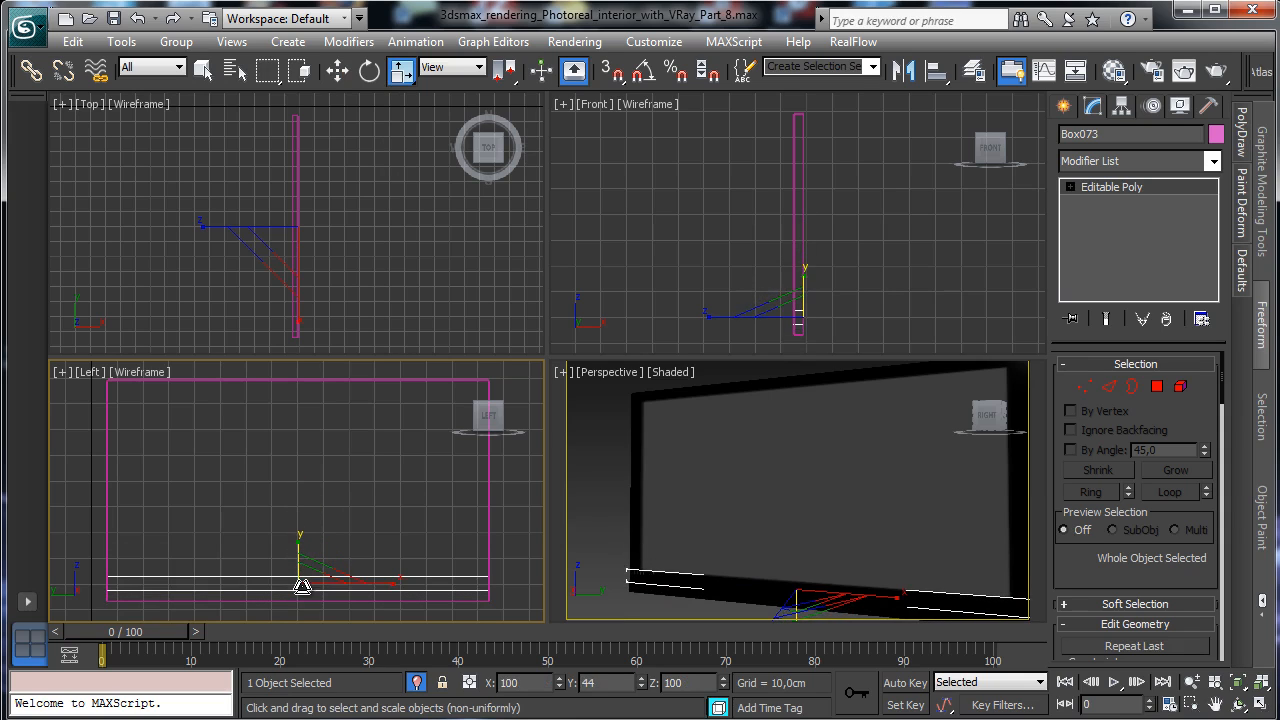
key("w")
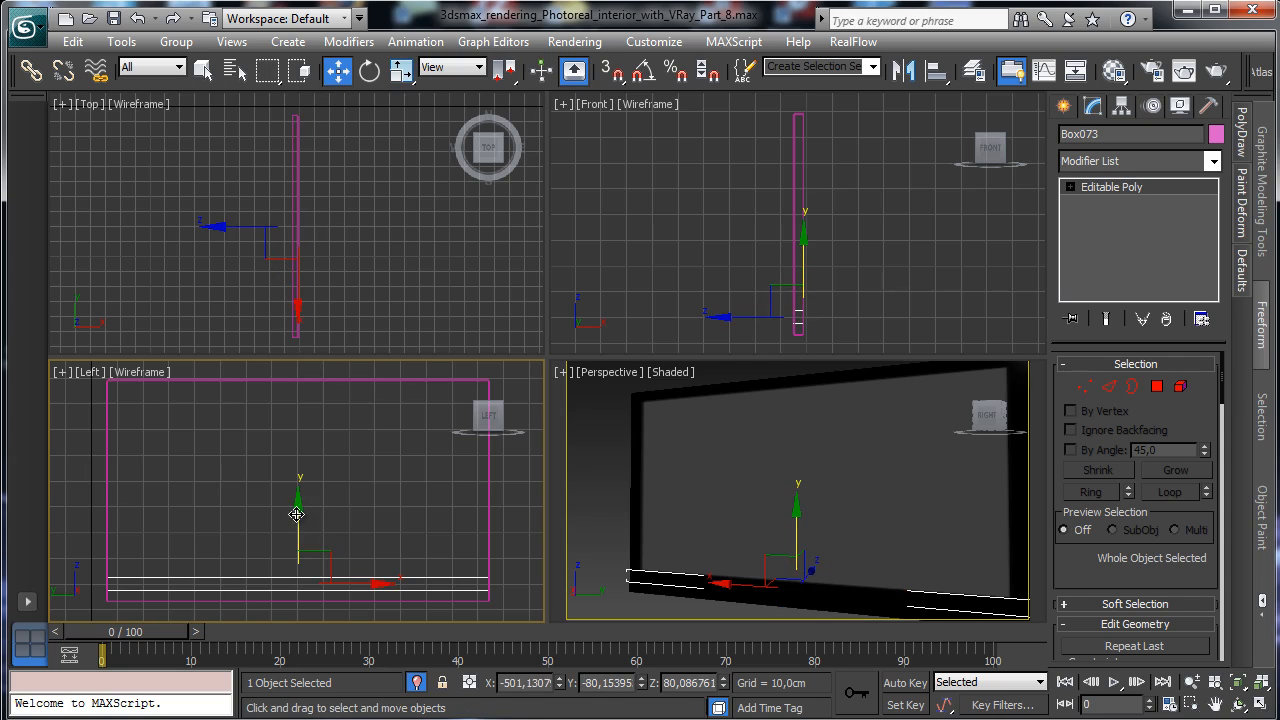
left_click_drag(296, 514, 297, 537)
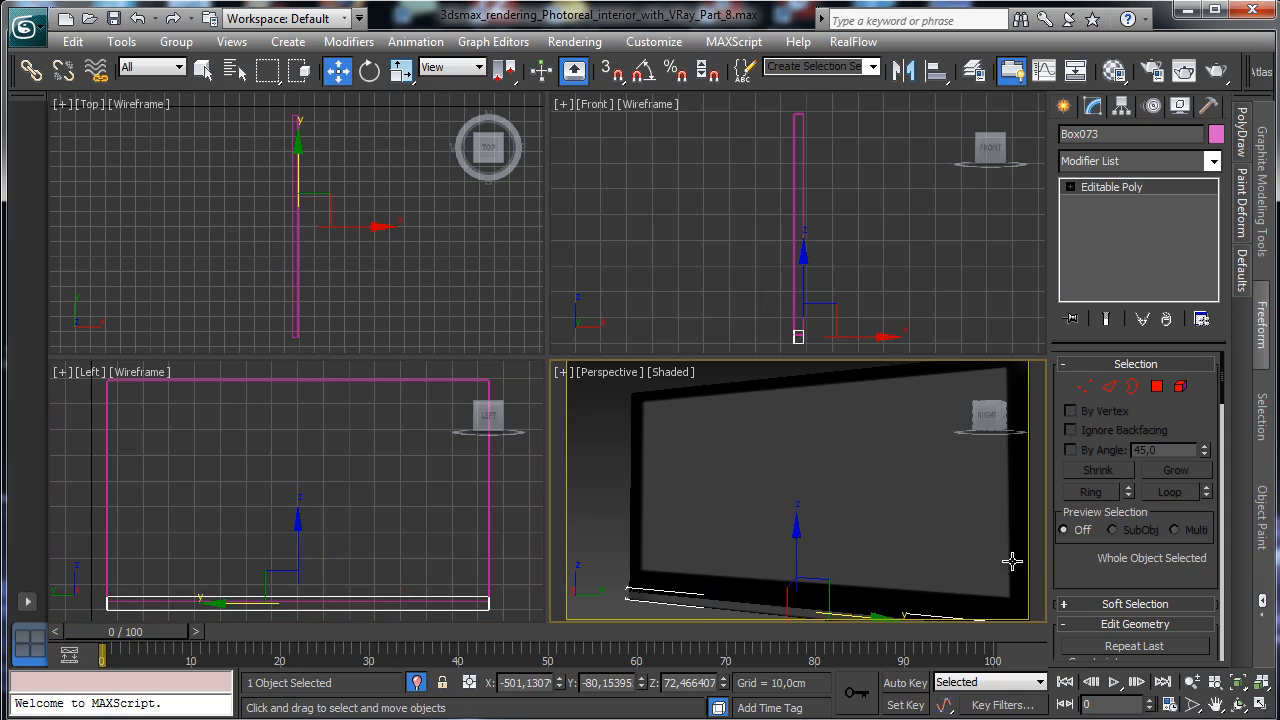
Lower the bar slightly to a Z position of about 70,5 cm, just beneath the TV's frame.
left_click(1239, 681)
left_click(1239, 704)
left_click_drag(768, 461, 945, 524)
left_click(1262, 704)
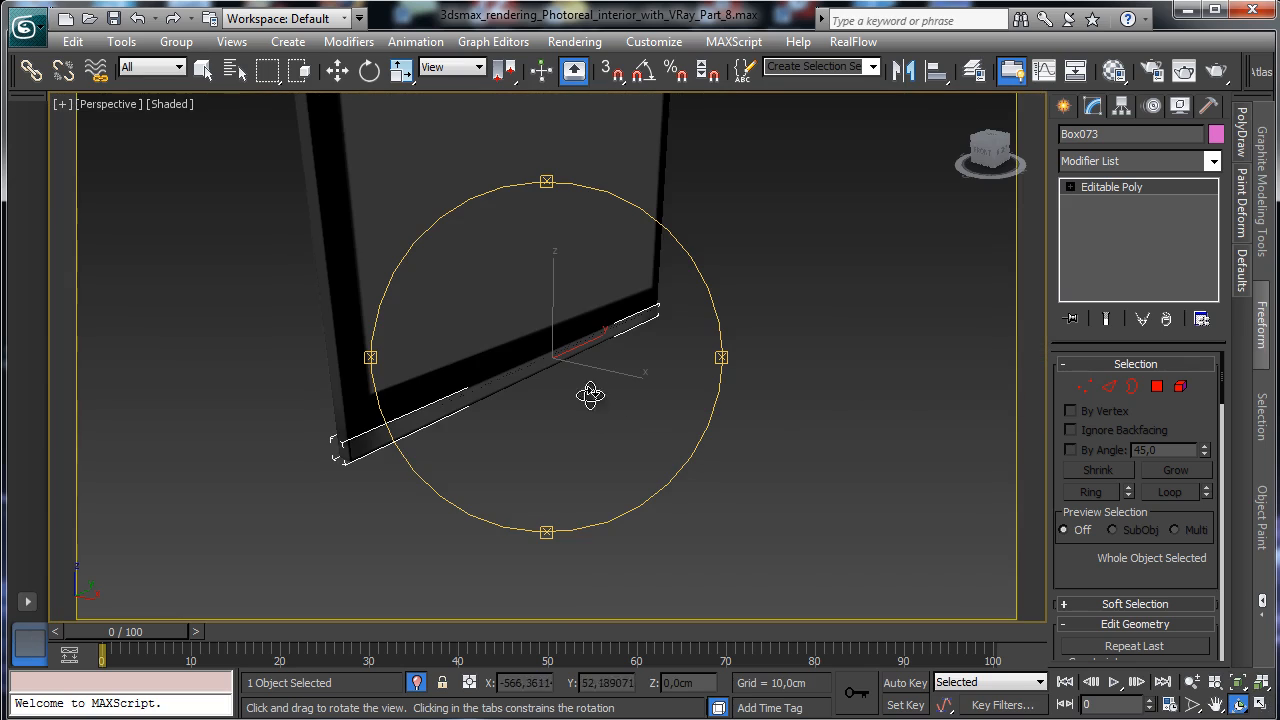
left_click(343, 76)
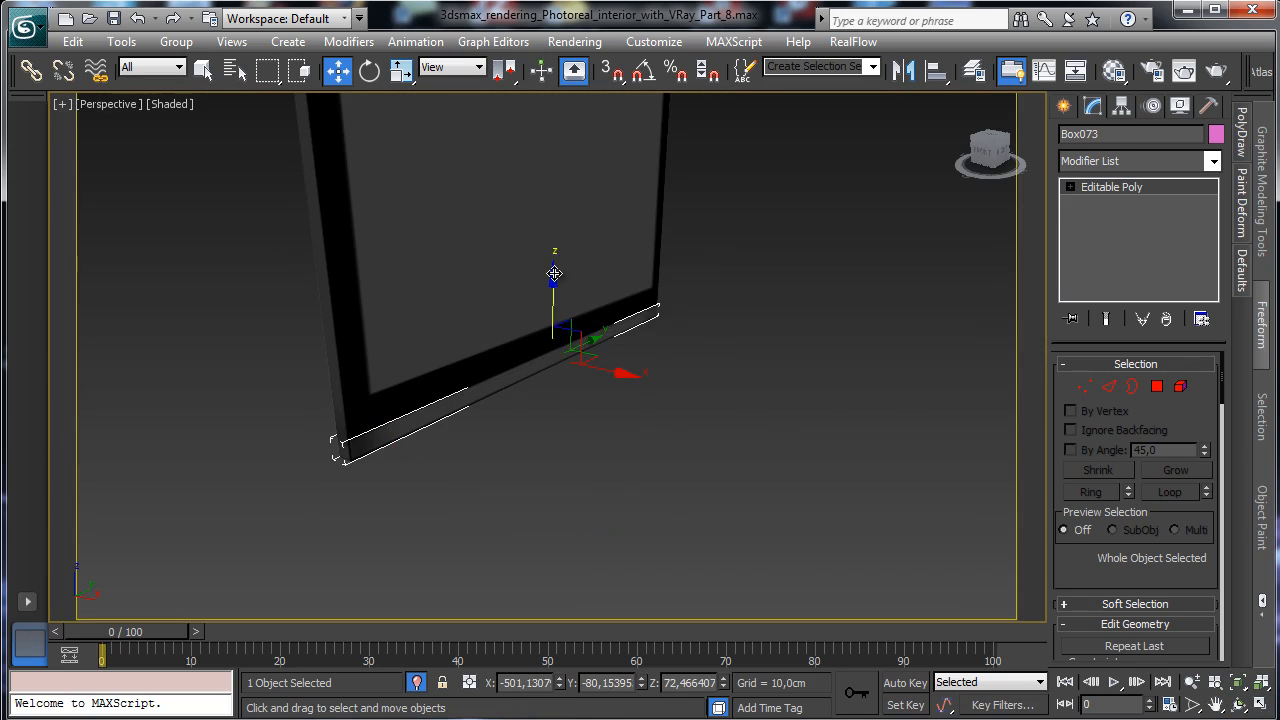
left_click_drag(554, 274, 556, 289)
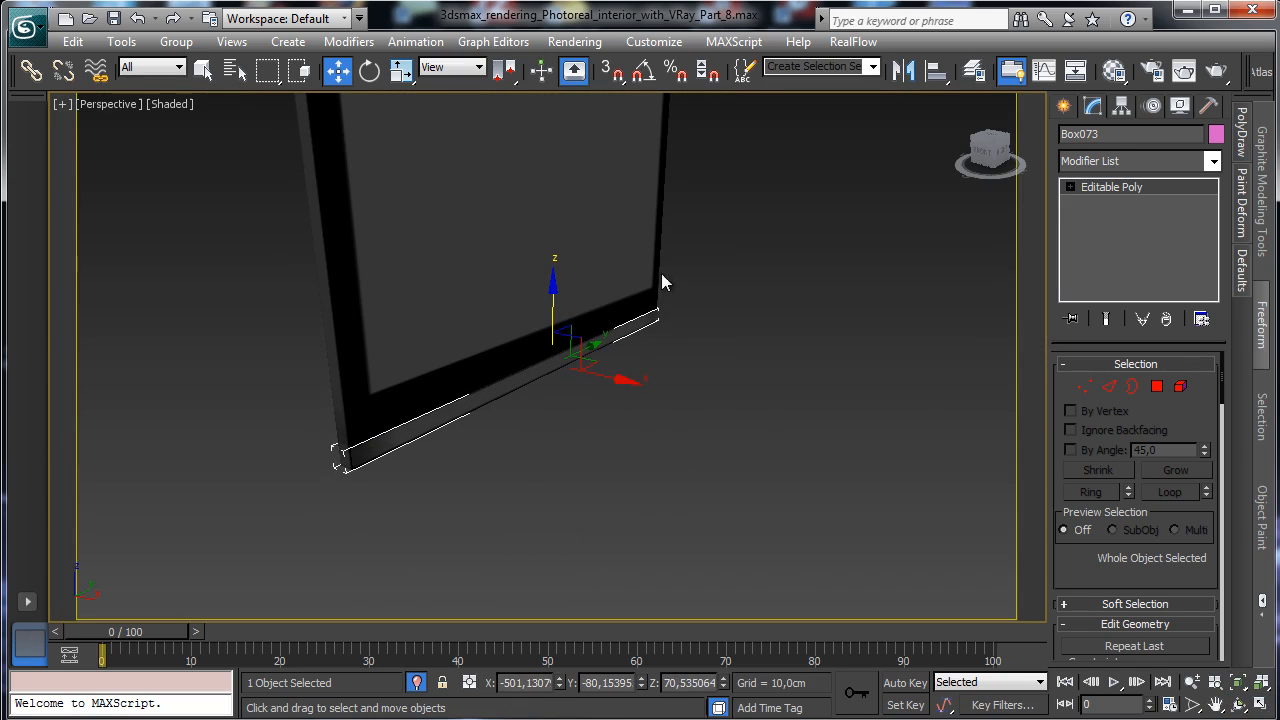
Scale the bar under the TV non-uniformly to make it slightly thinner in height and adjust its depth.
left_click_drag(400, 70, 400, 163)
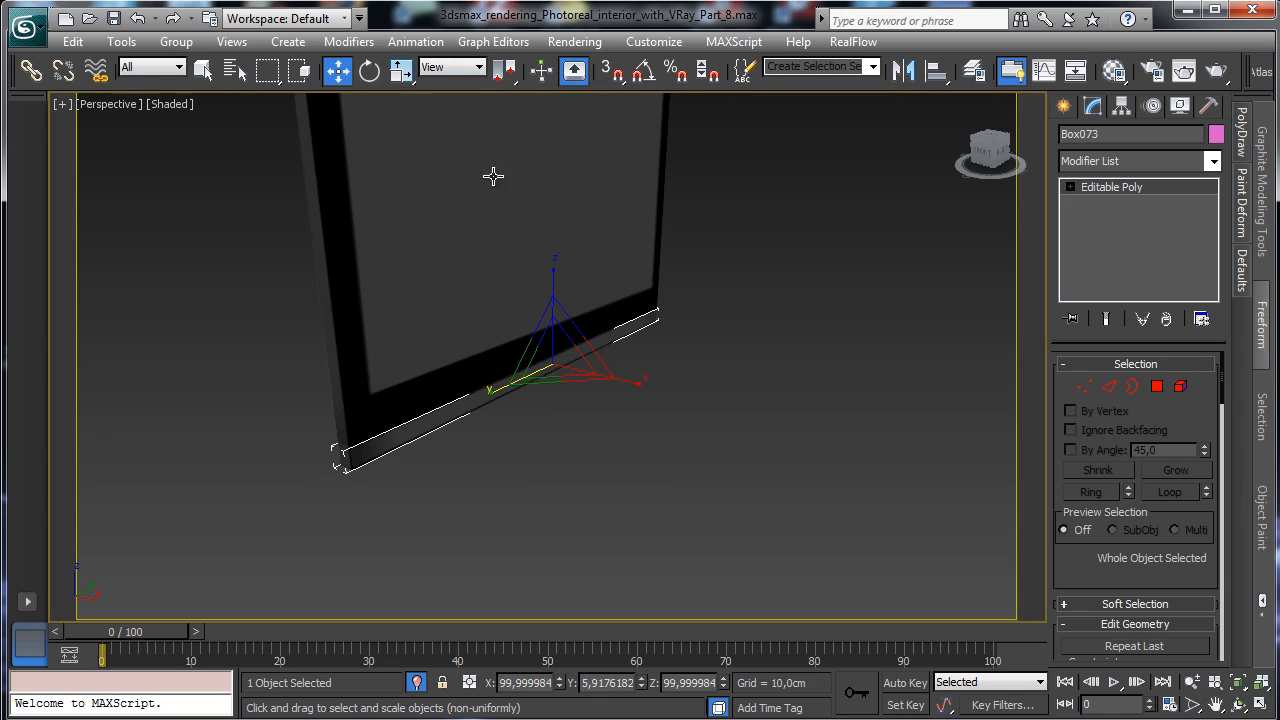
left_click_drag(553, 318, 553, 333)
left_click_drag(642, 384, 649, 387)
left_click(337, 69)
left_click(1260, 701)
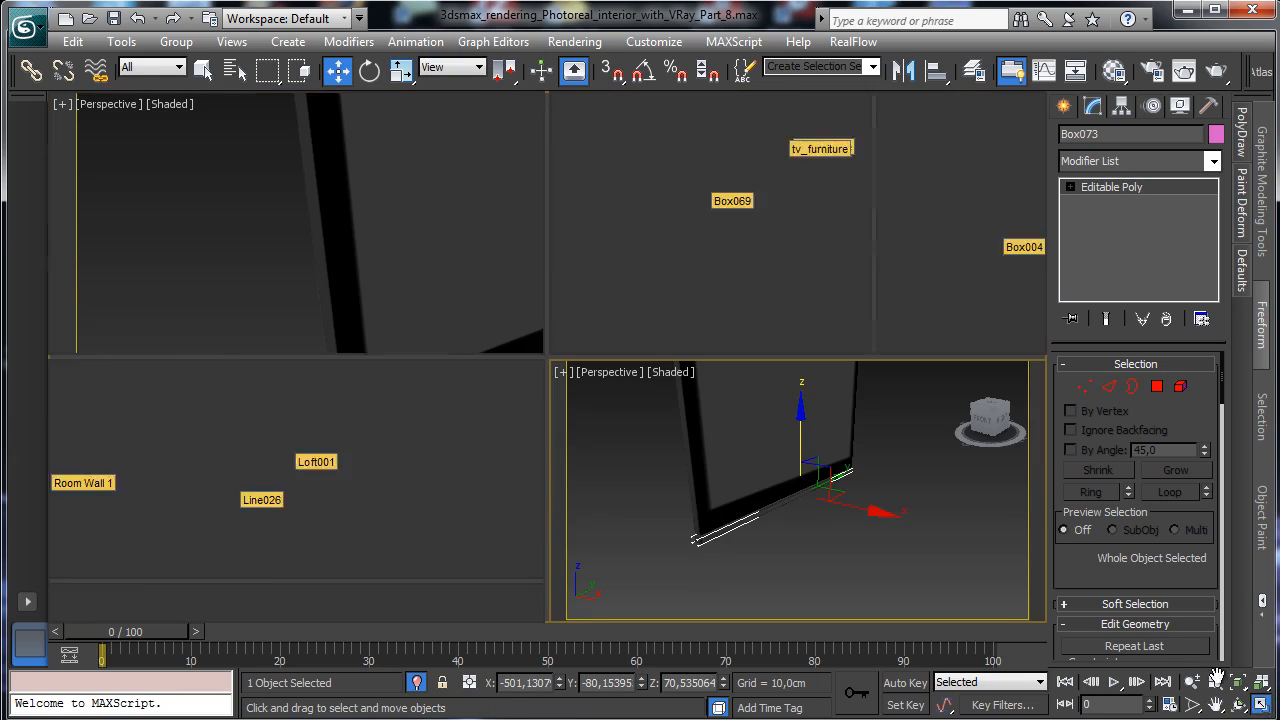
In the Front view, move the thin bar up against the TV's bottom edge, to a Z position of about 71,6 cm.
right_click(386, 511)
right_click(823, 325)
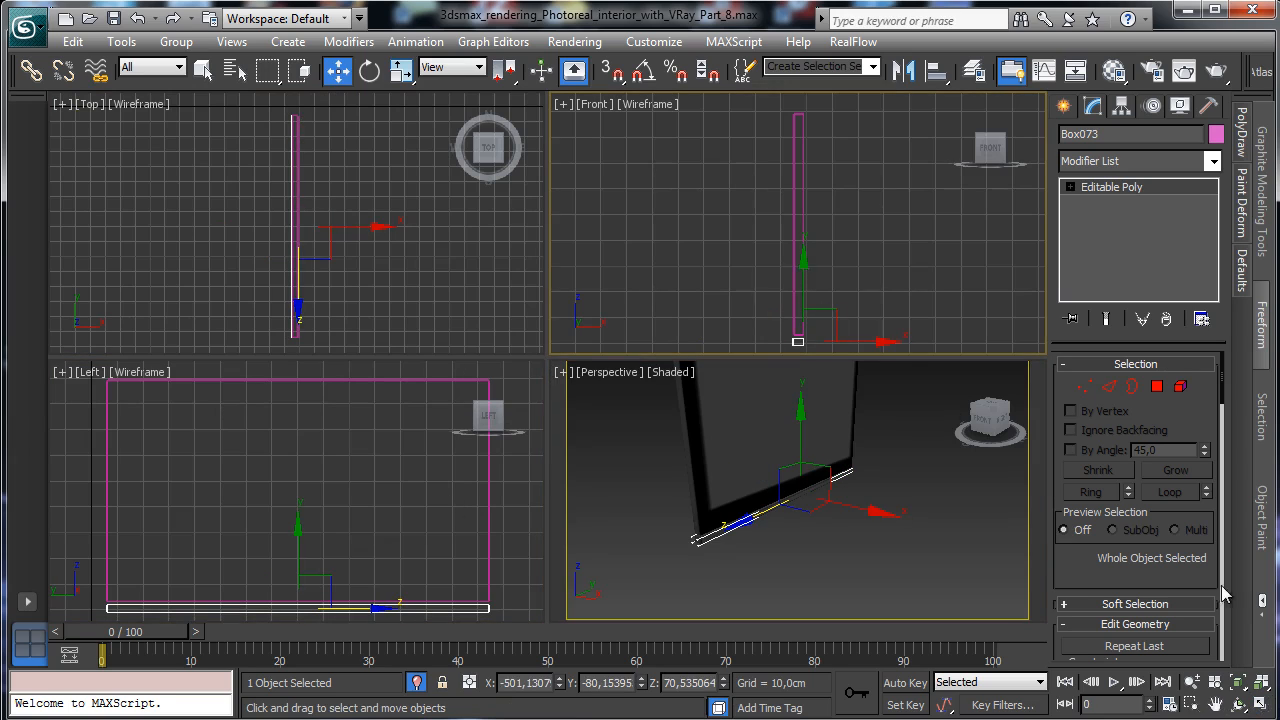
left_click(1237, 682)
left_click(1195, 683)
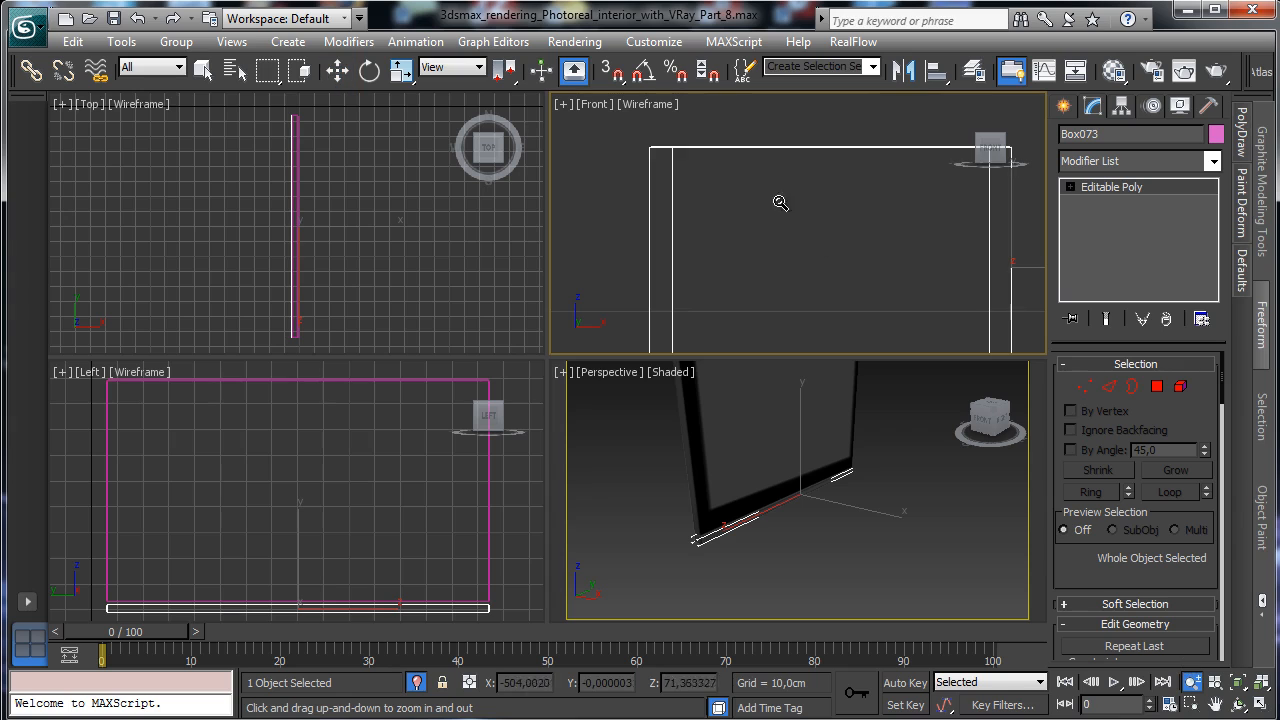
left_click_drag(777, 203, 791, 283)
left_click(340, 68)
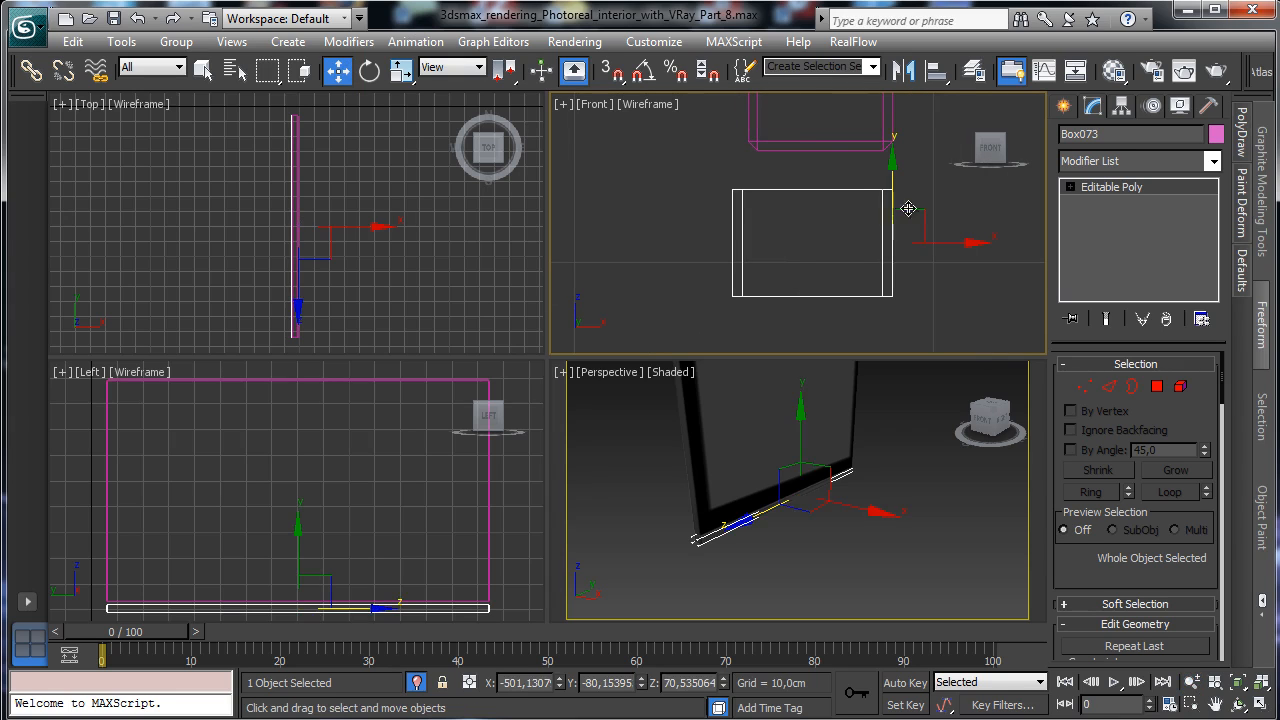
left_click_drag(919, 211, 929, 172)
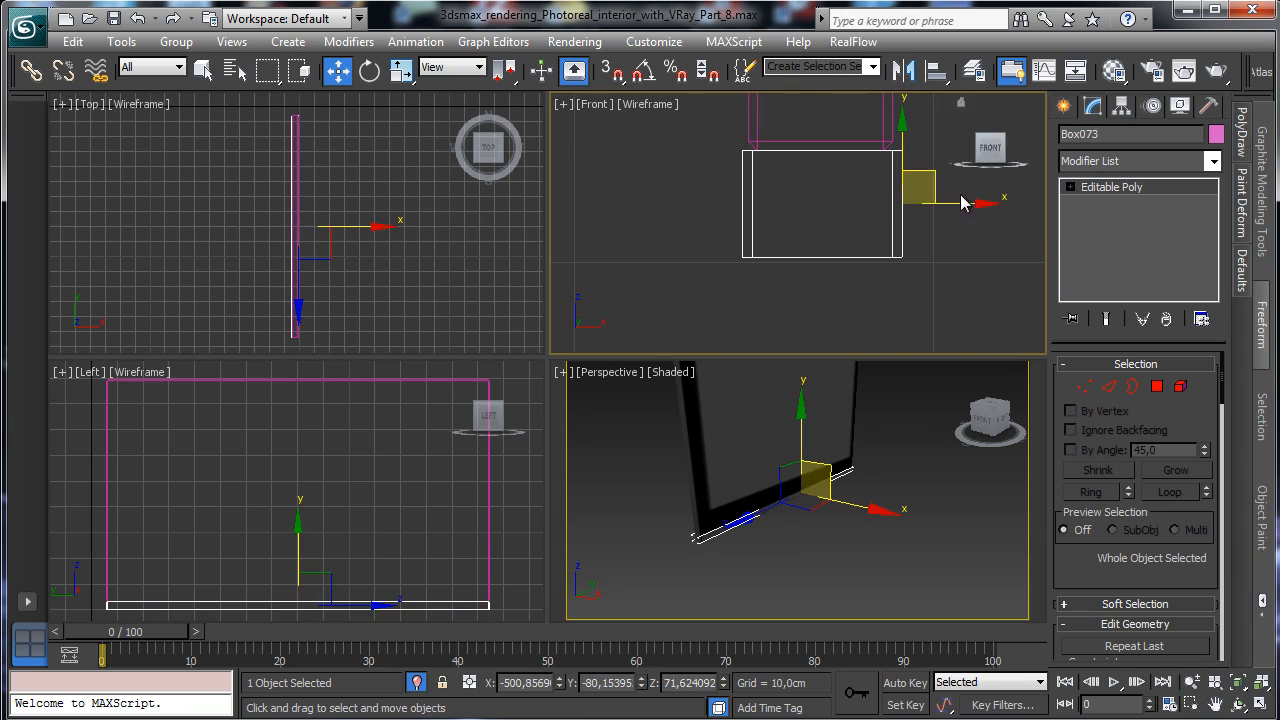
Name an unused material slot "TV Chrome" and assign it to the bar beneath the TV.
right_click(888, 412)
left_click(1114, 71)
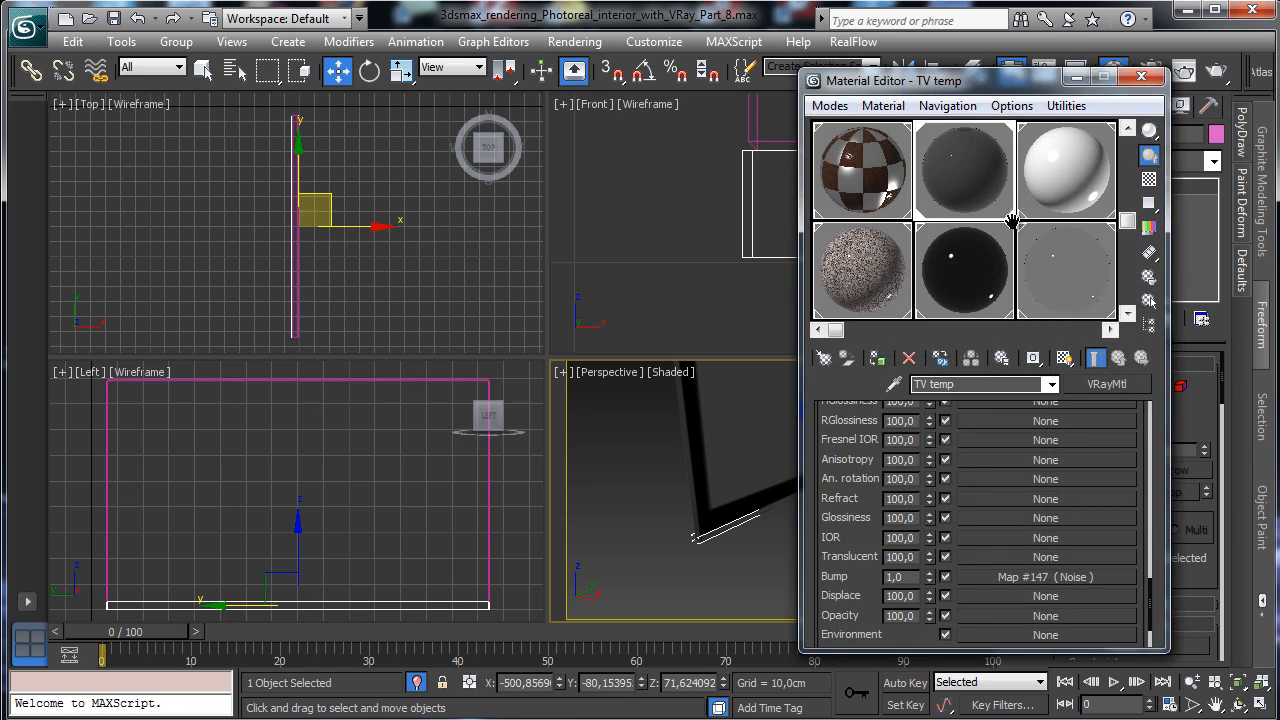
left_click_drag(1012, 220, 1018, 122)
left_click(1058, 268)
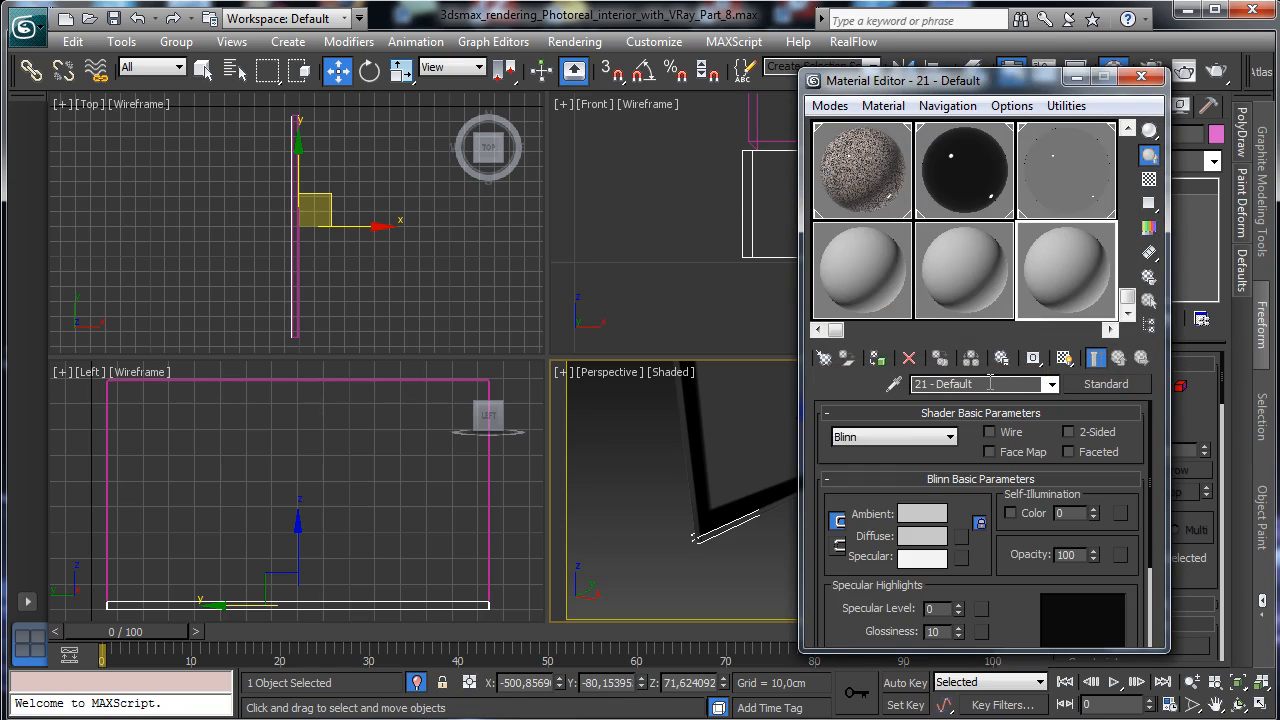
left_click(990, 383)
type("TV ")
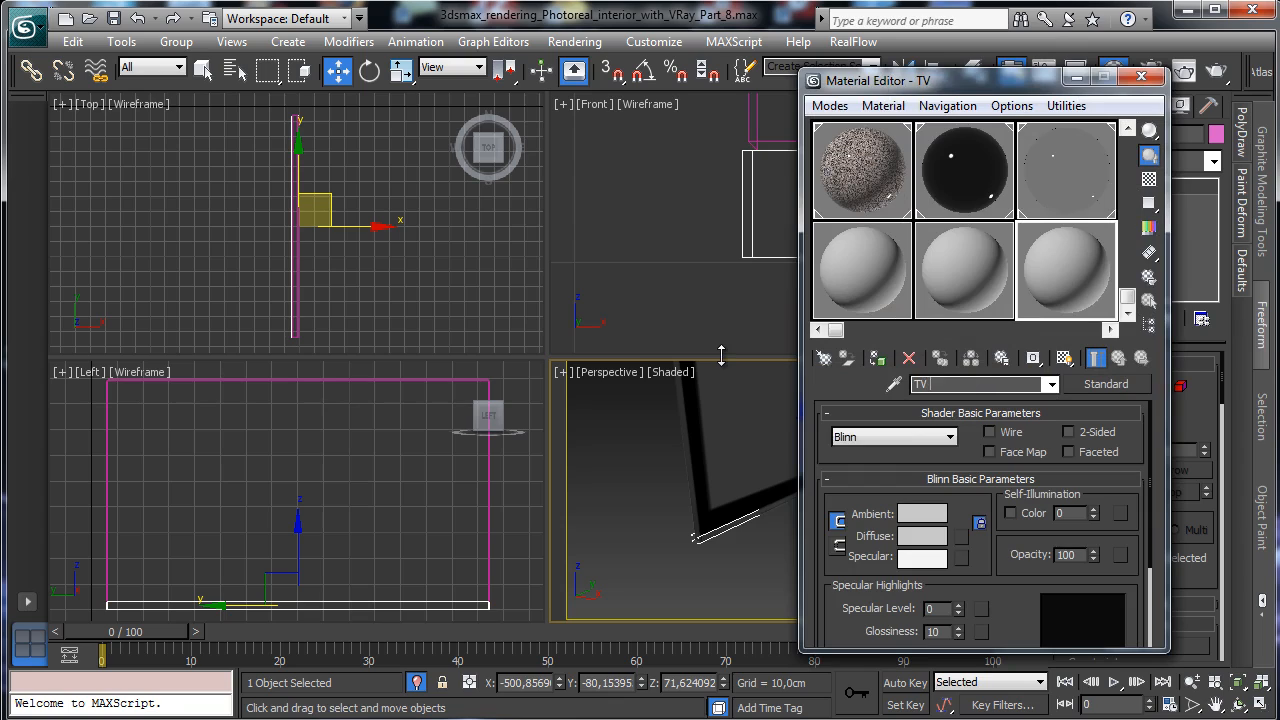
type("Chrome")
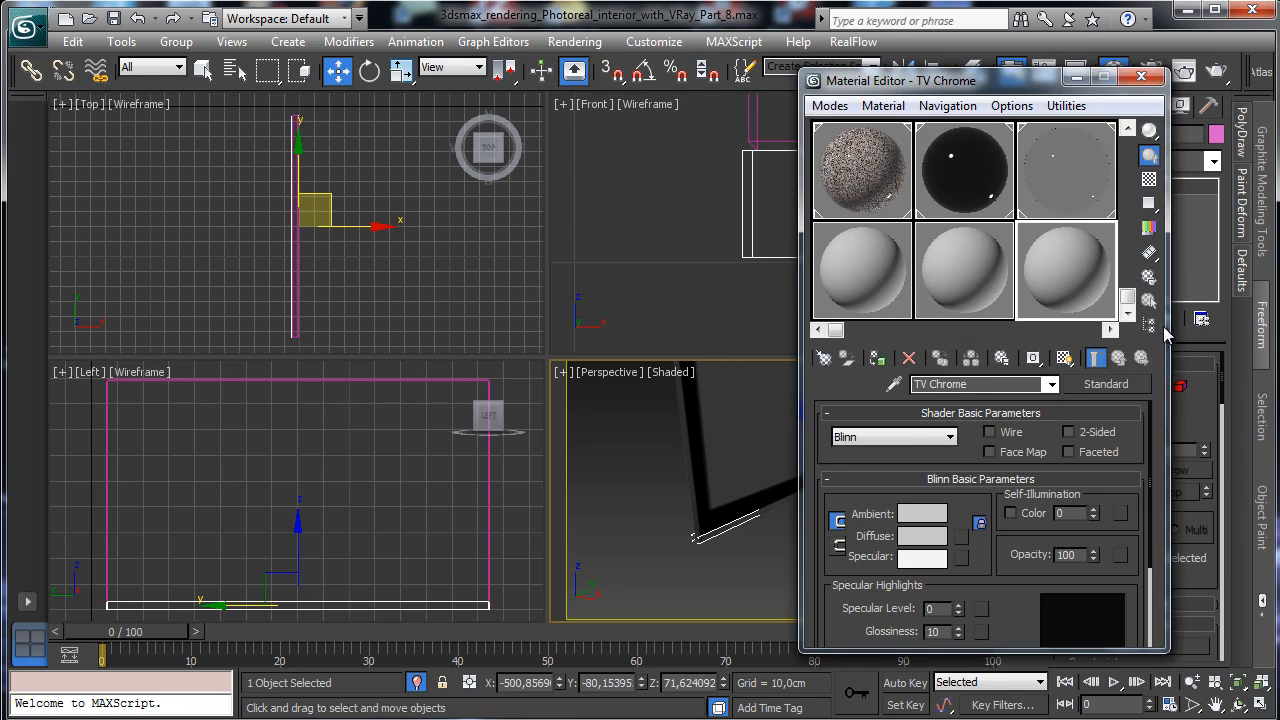
left_click(878, 360)
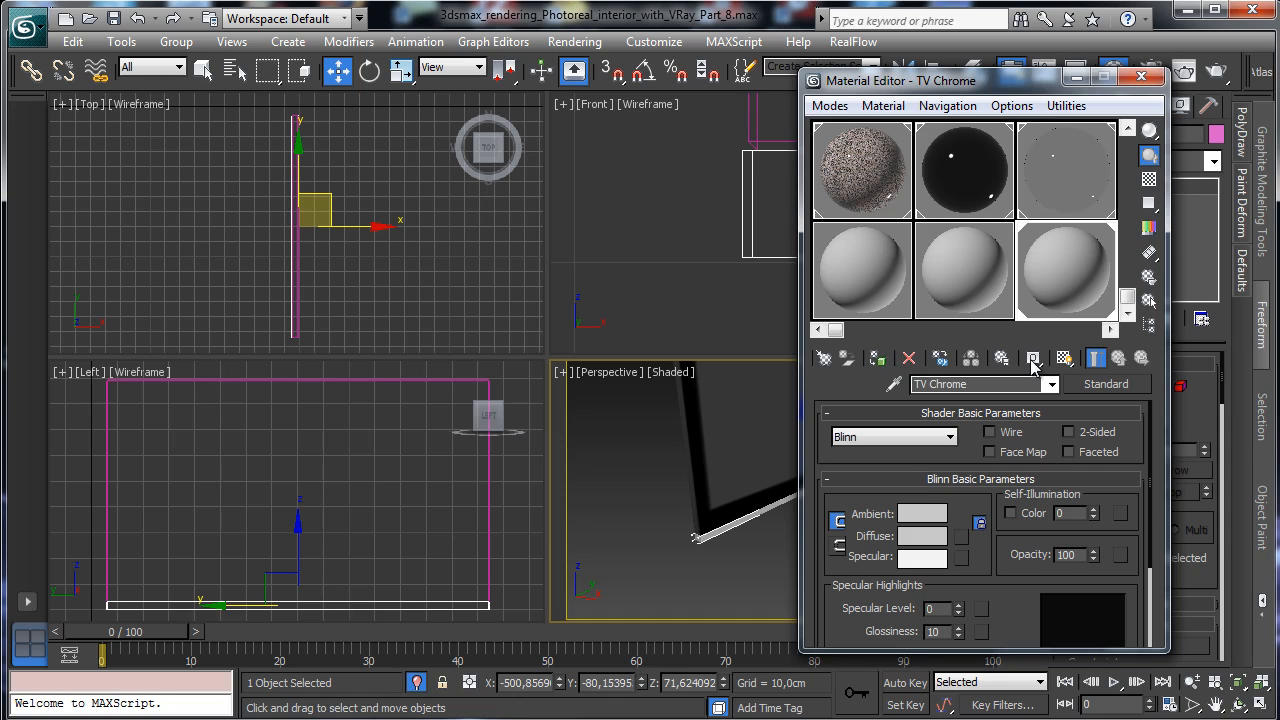
Change the TV Chrome material's type to VRayMtl and set its diffuse color to black.
left_click(1110, 386)
double_click(262, 598)
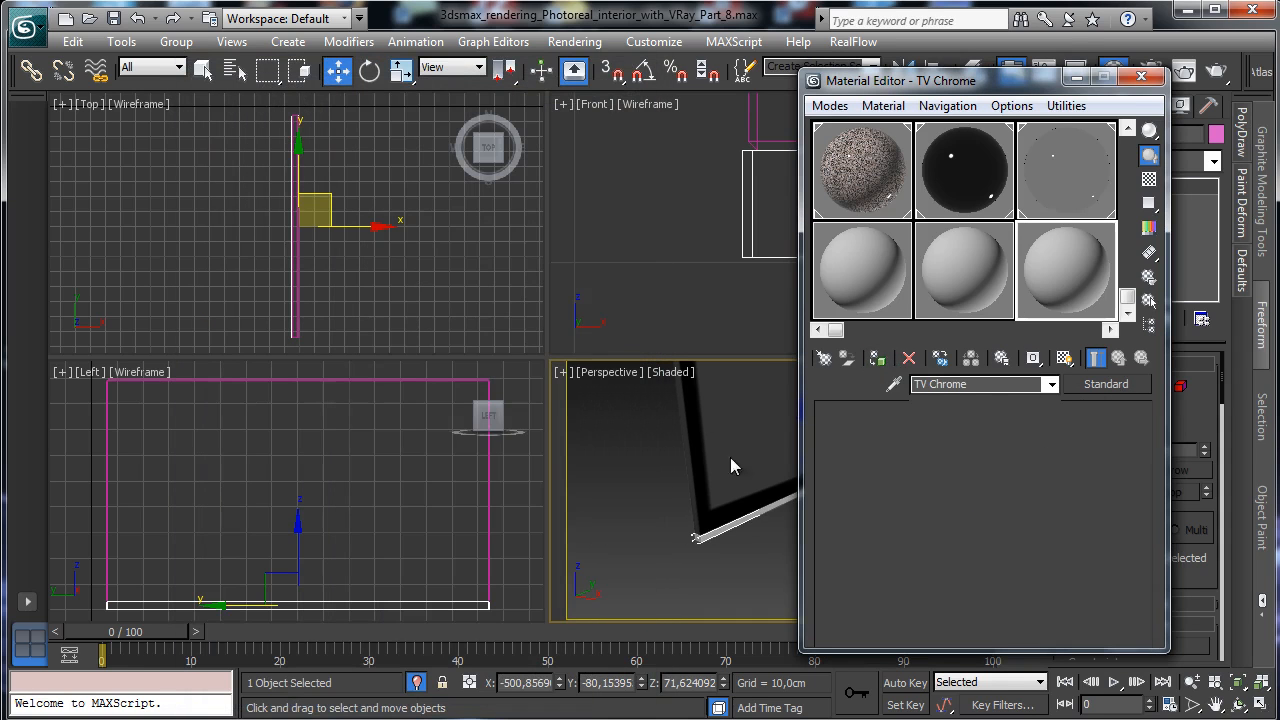
left_click(945, 512)
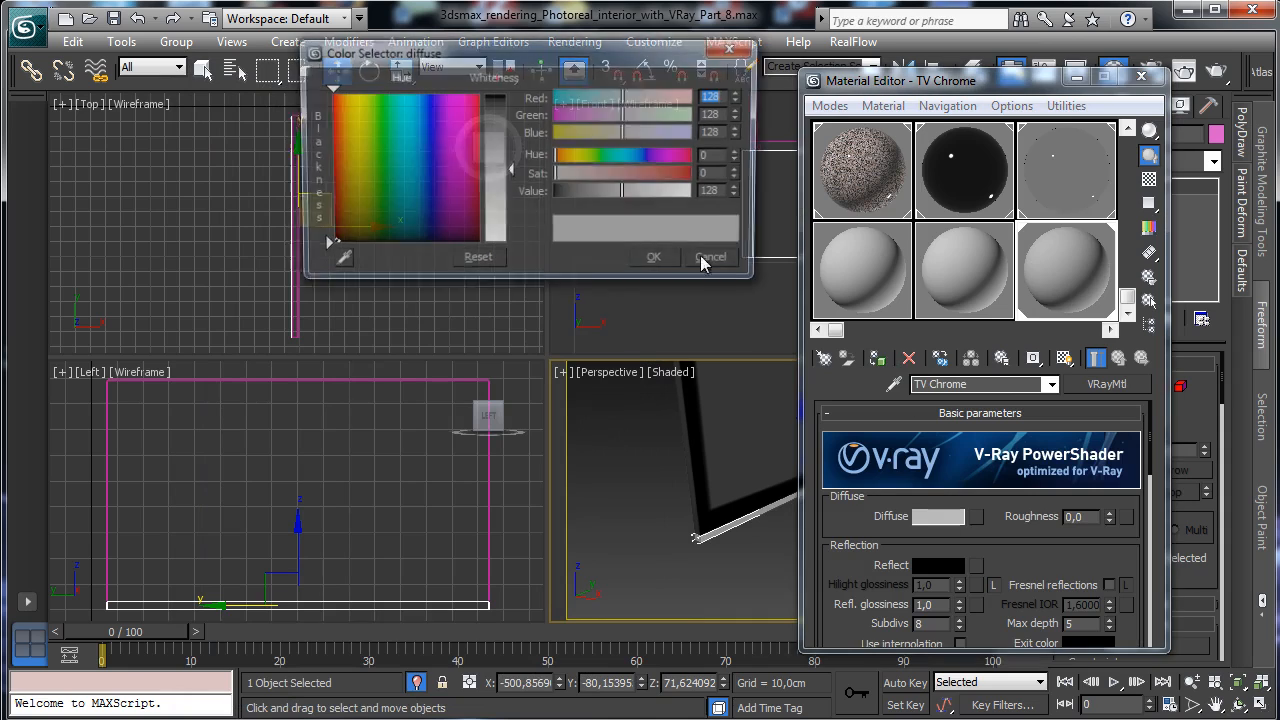
left_click_drag(622, 191, 500, 198)
left_click(648, 262)
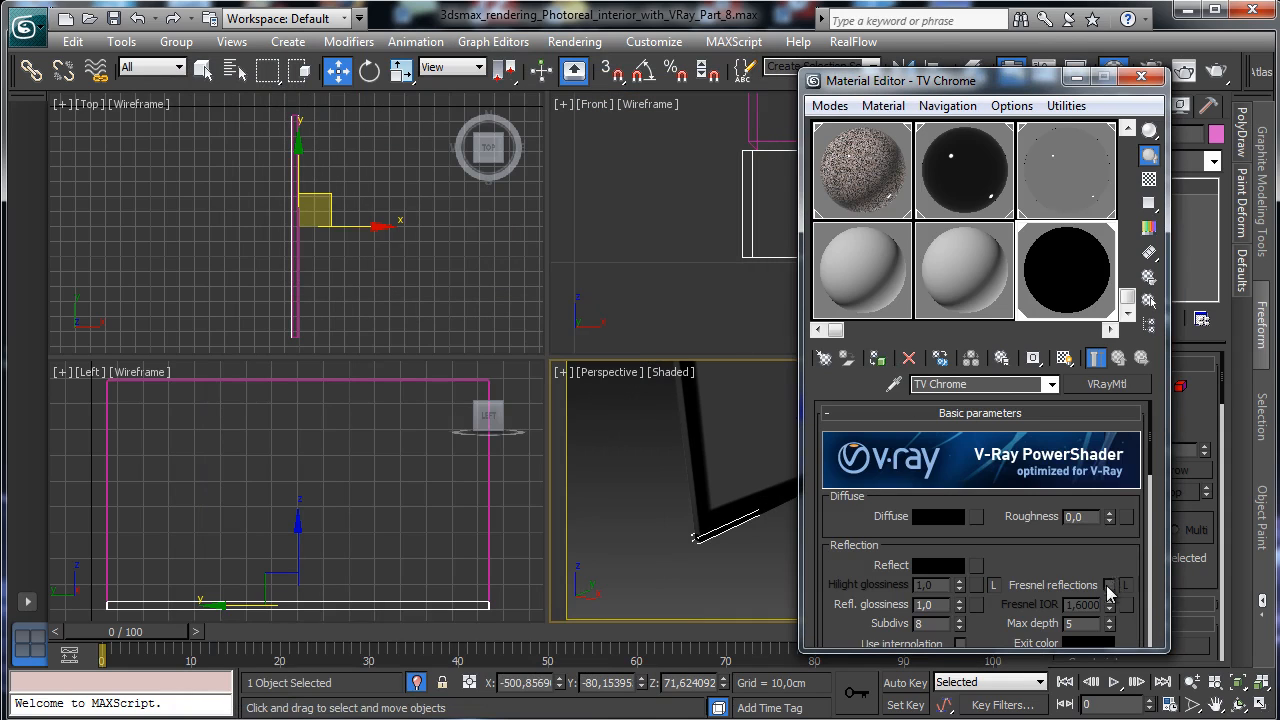
Enable Fresnel reflections on the TV Chrome material and set its refraction IOR to 18,0.
left_click(1108, 586)
left_click_drag(1046, 547, 1016, 447)
double_click(1082, 627)
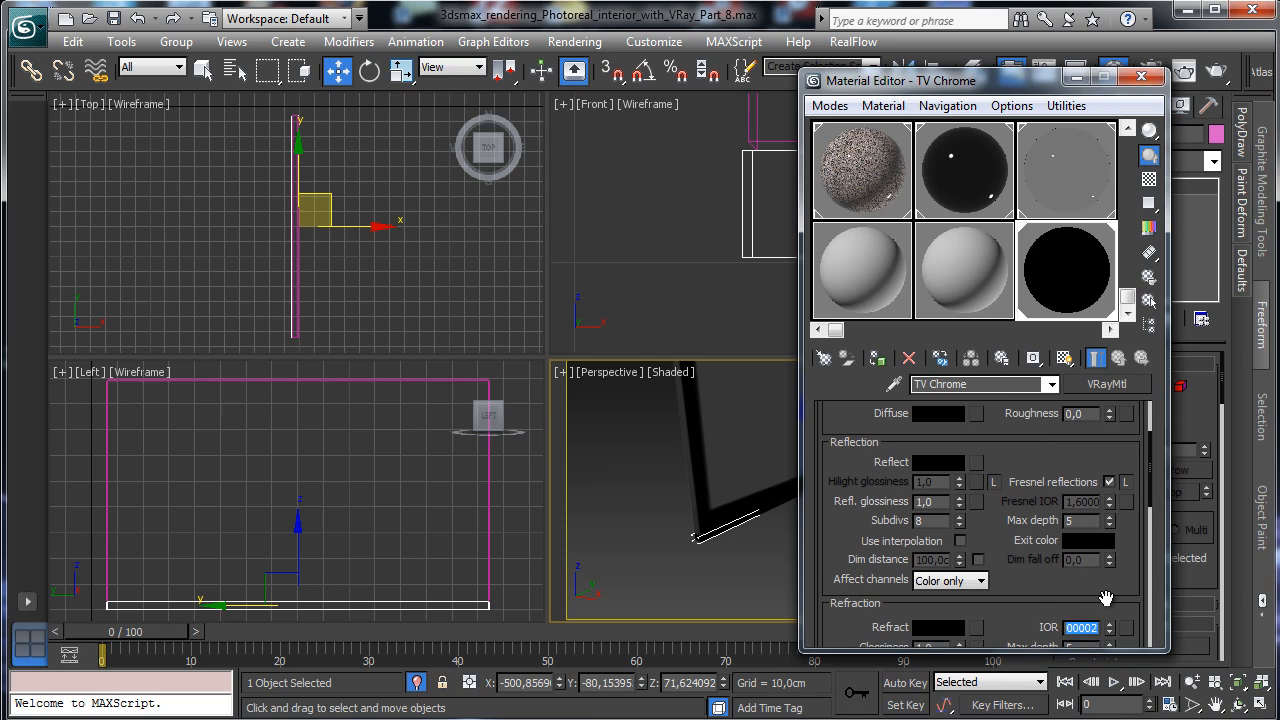
Set the TV Chrome reflection color to white and its reflection glossiness to 0,8, then close the material settings.
left_click(946, 461)
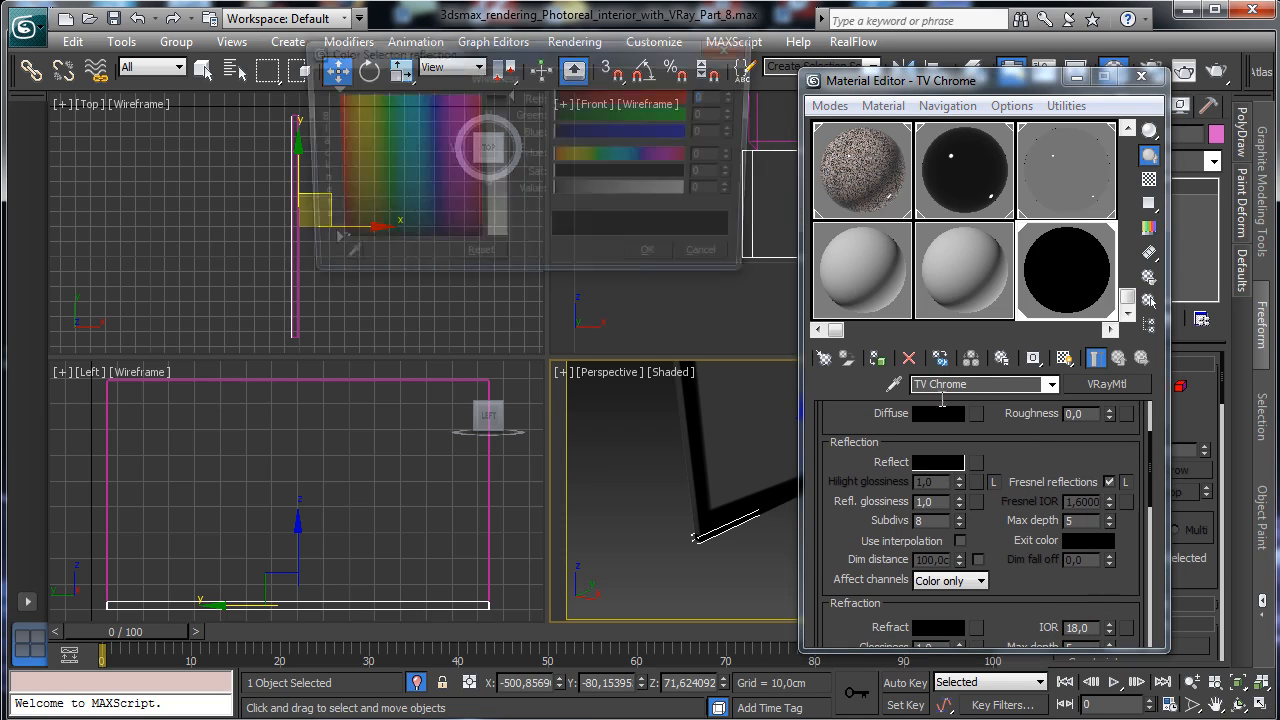
left_click_drag(509, 187, 540, 285)
left_click(657, 261)
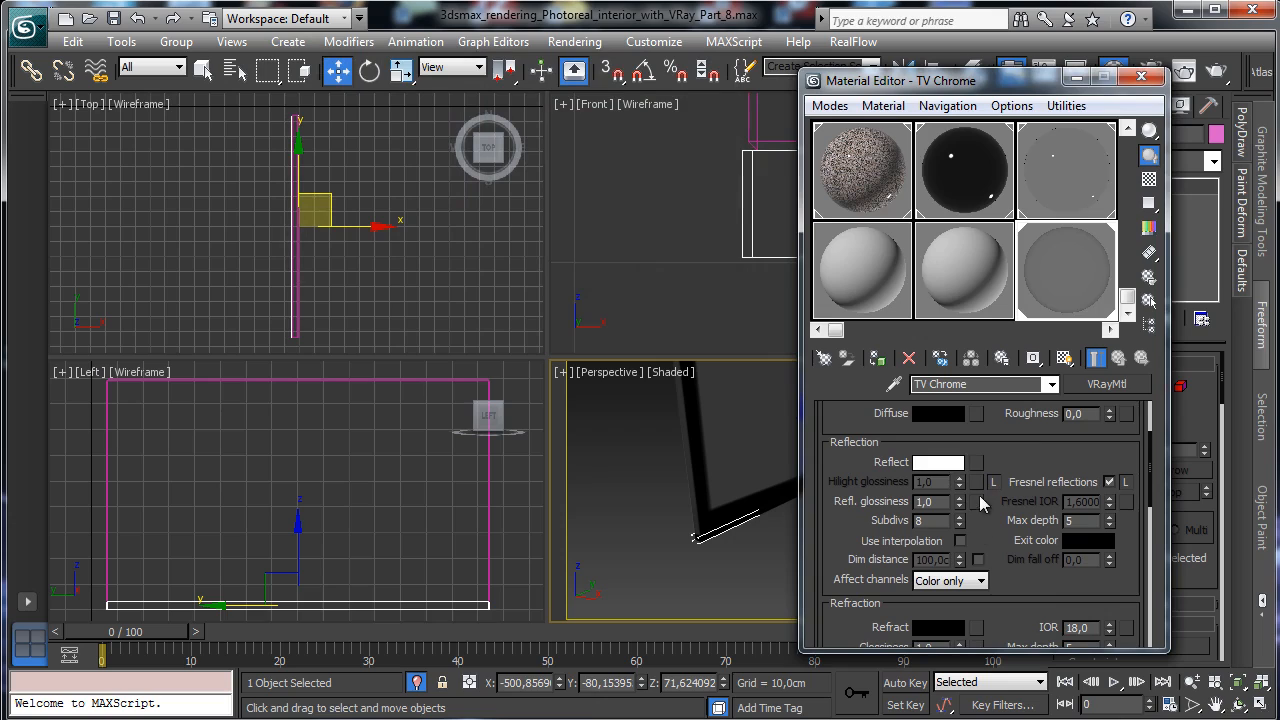
left_click_drag(959, 504, 962, 521)
left_click(624, 378)
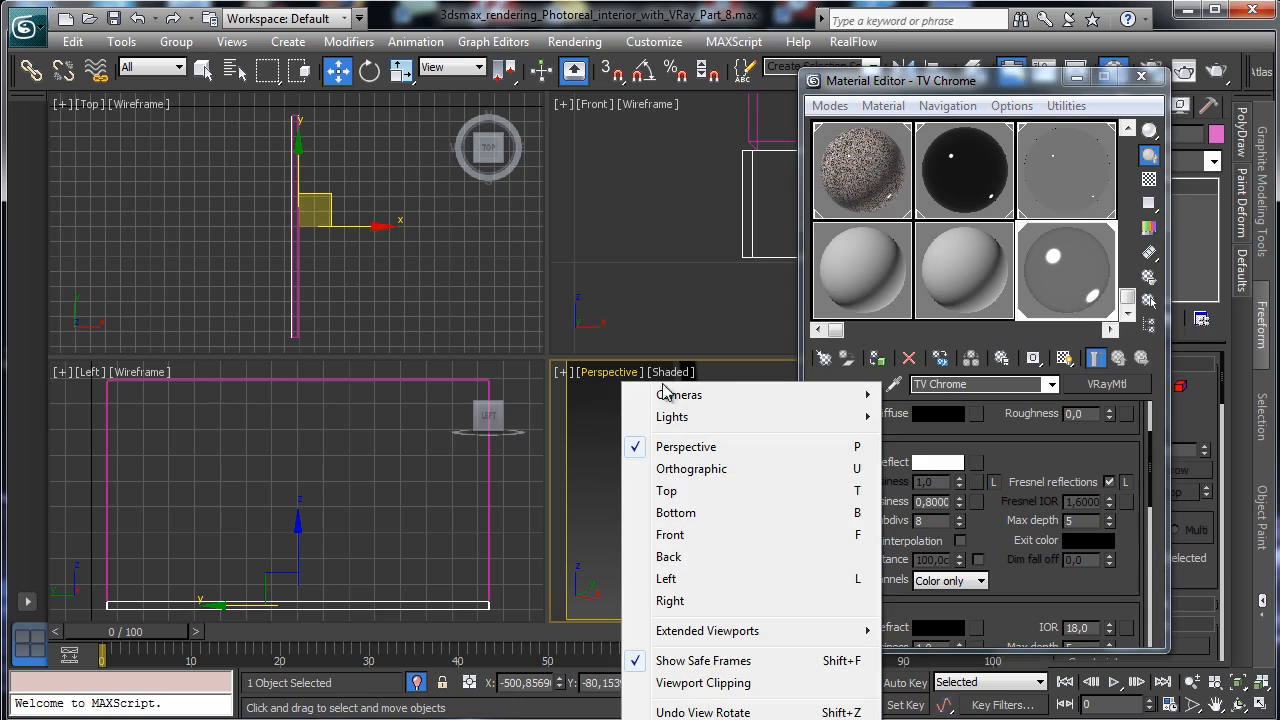
left_click(1141, 76)
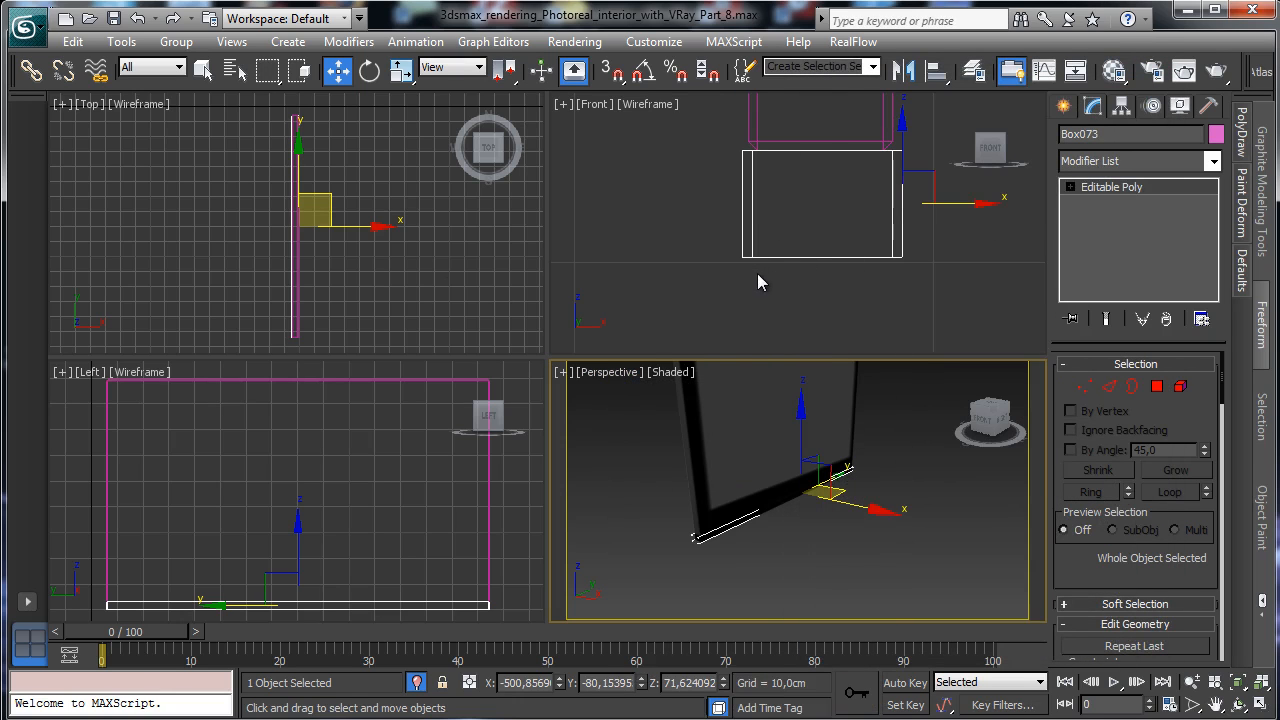
Place a text spline over the middle of the bar in the Left view and set its size to 4,0 cm.
right_click(374, 483)
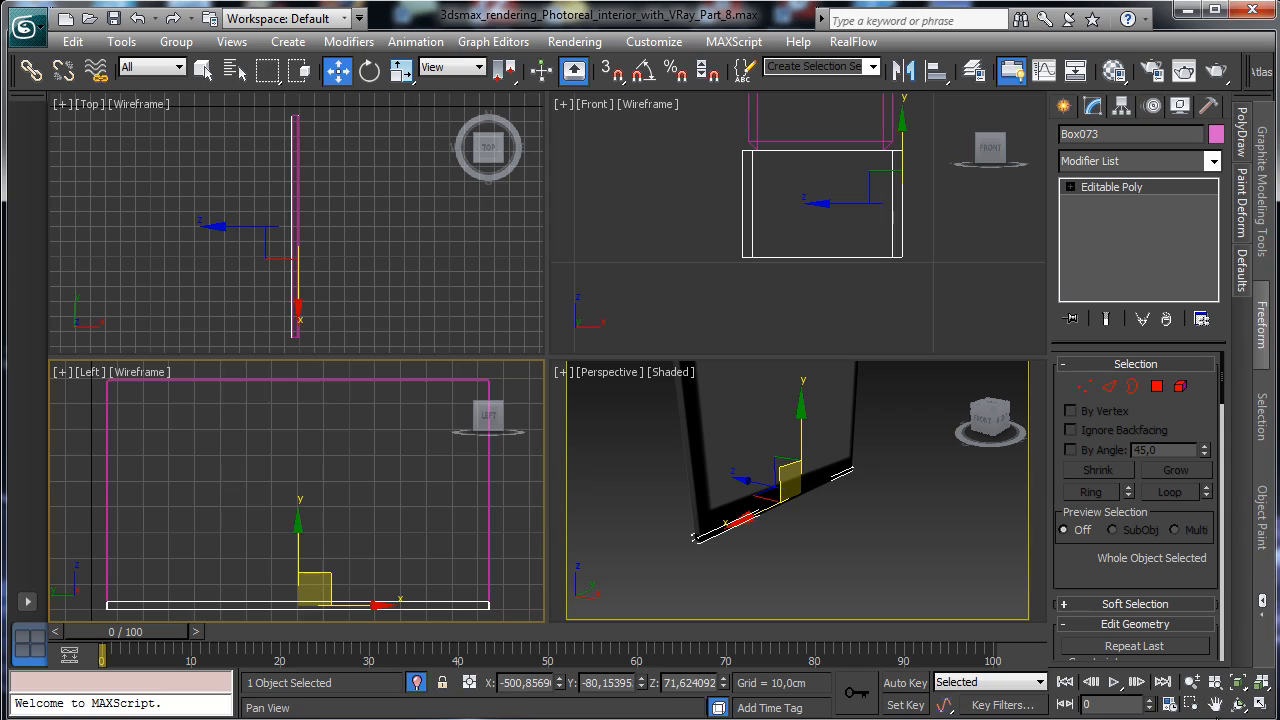
left_click(1191, 704)
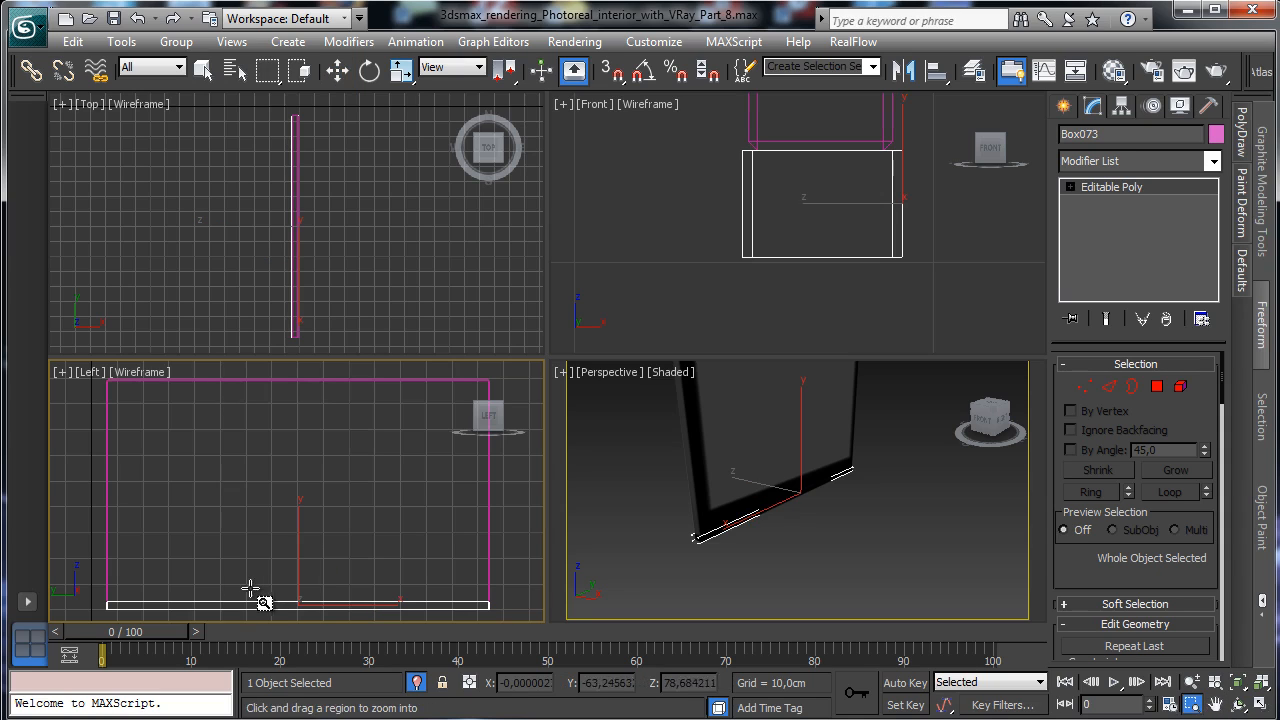
left_click_drag(244, 586, 351, 634)
left_click(1065, 108)
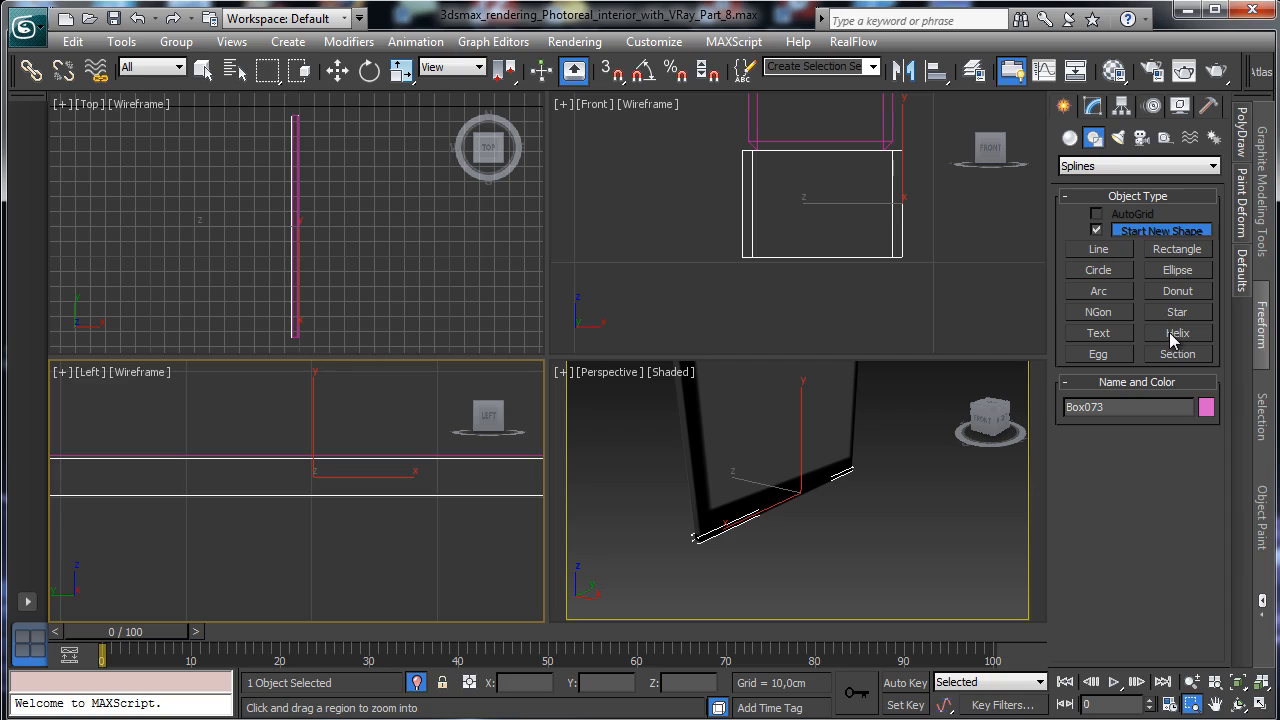
left_click(1098, 333)
left_click(326, 503)
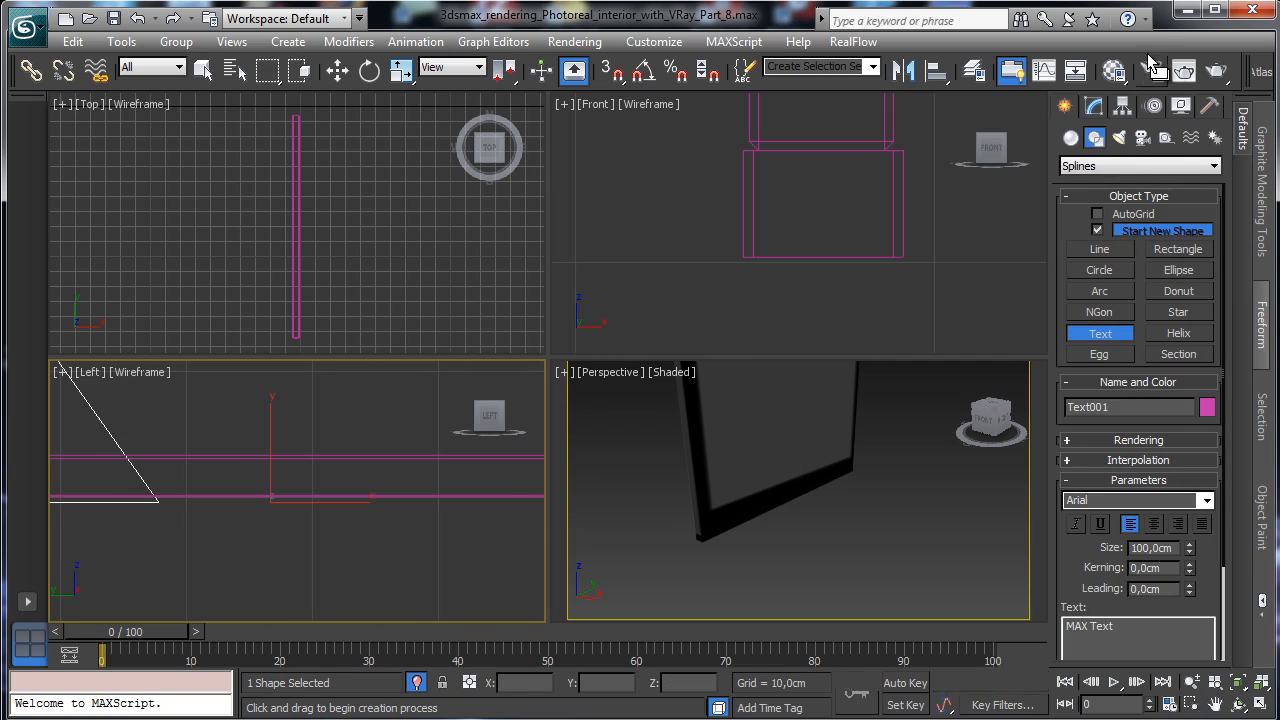
key("w")
left_click(1094, 106)
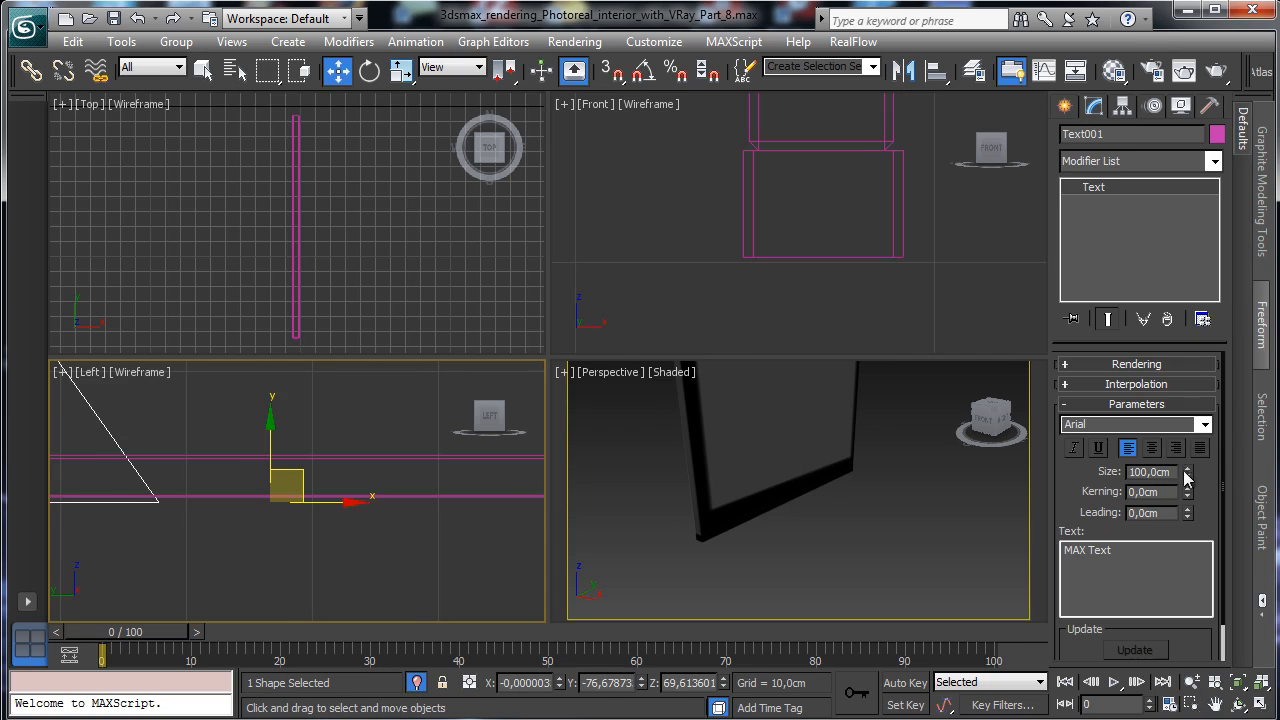
right_click(1187, 471)
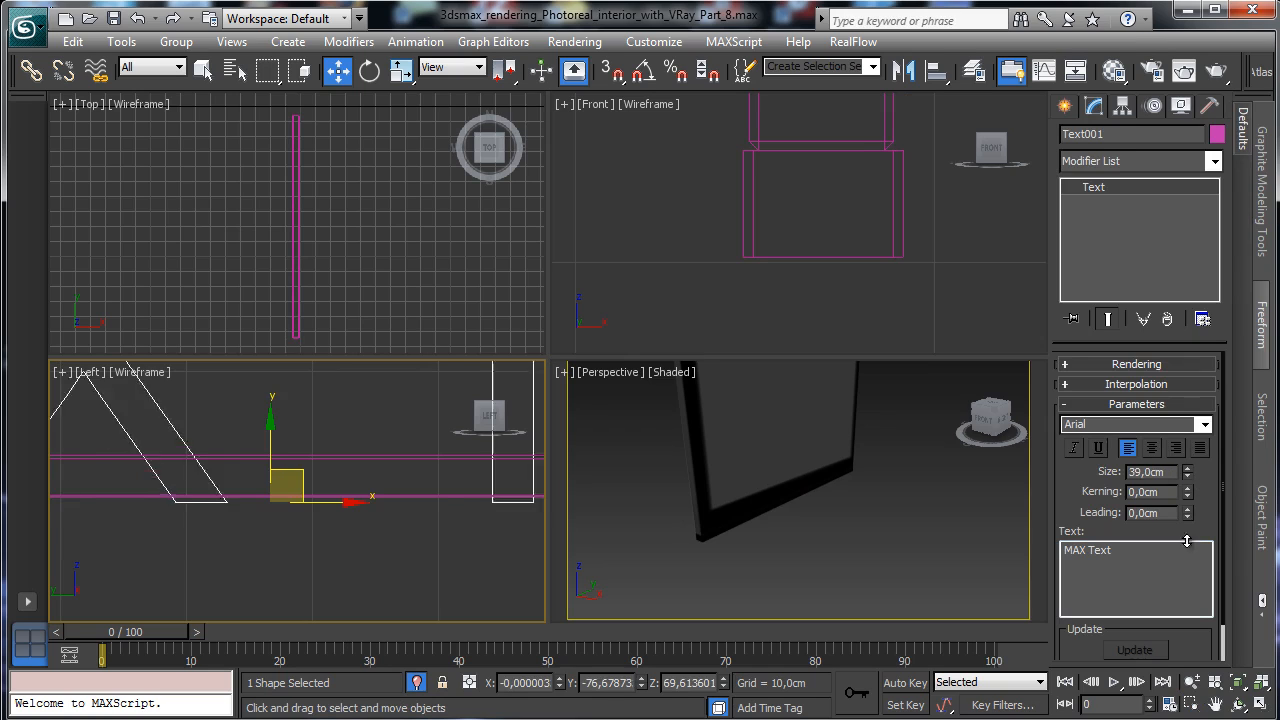
mouse_move(1187, 471)
left_mouse_down()
mouse_move(1187, 450)
mouse_move(1187, 466)
left_mouse_up()
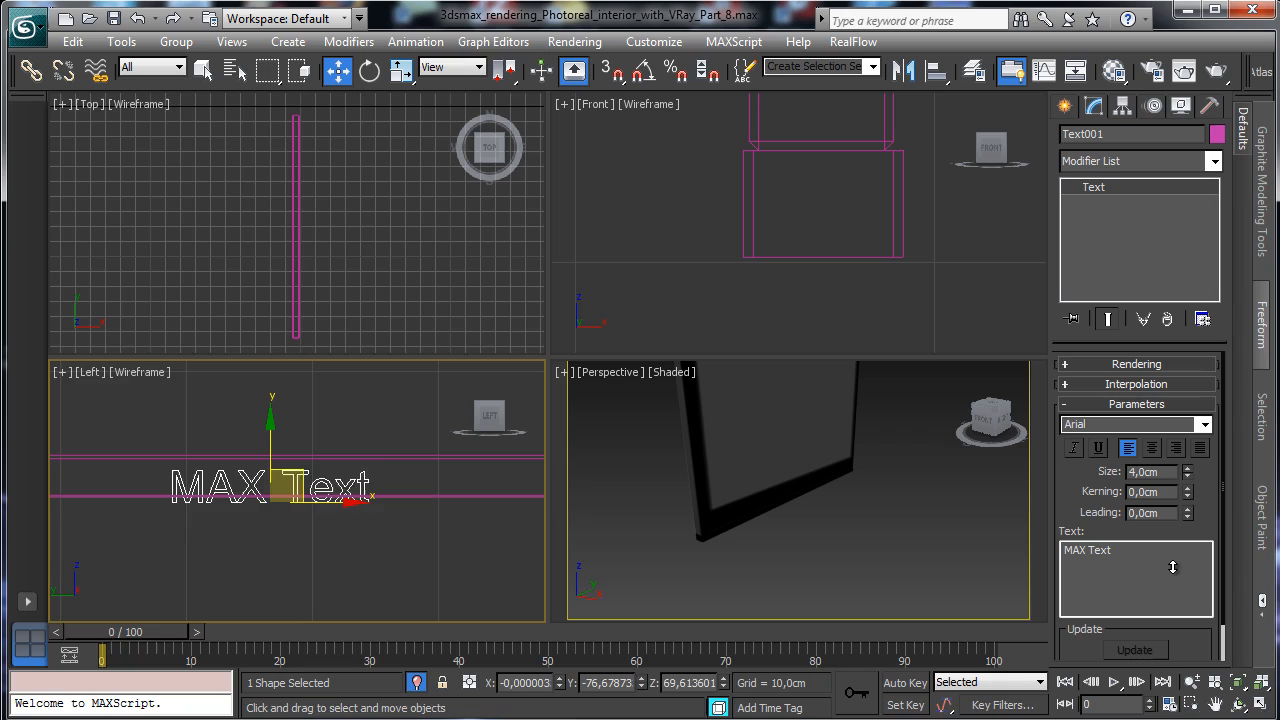
Replace the default wording of the text spline on the bar with "AKAYGO".
left_click_drag(1123, 549, 987, 506)
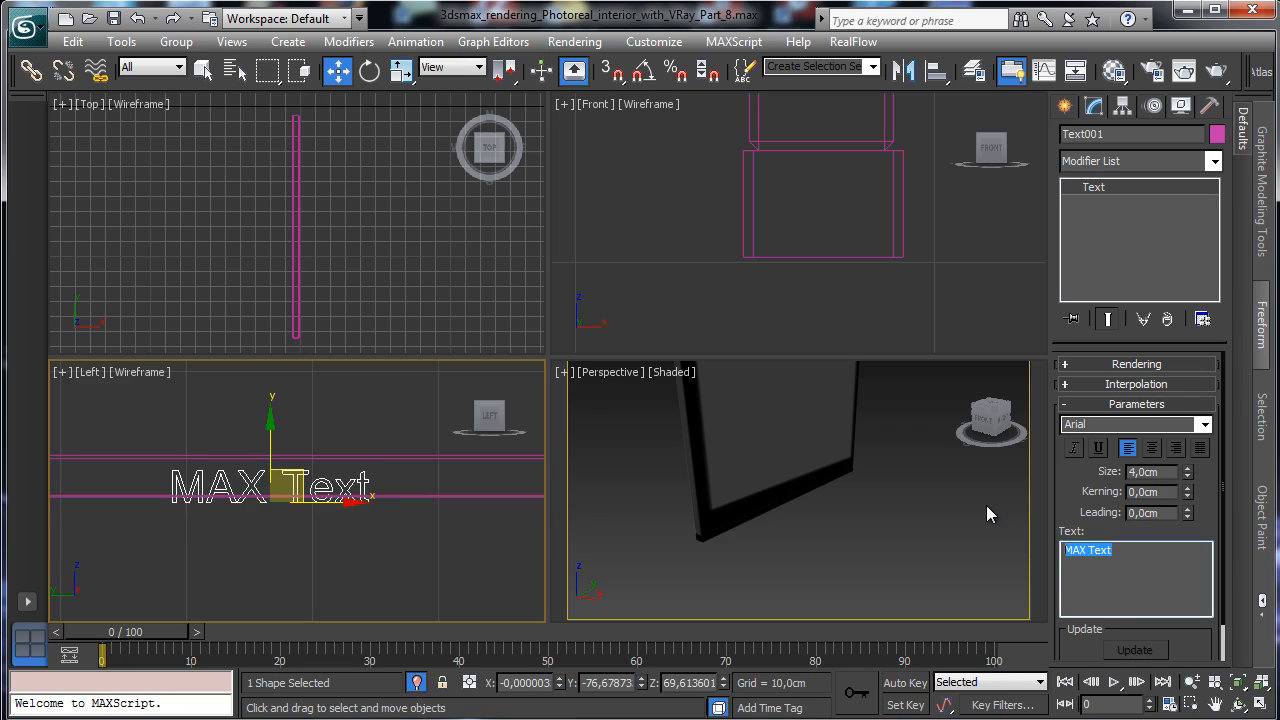
key("BackSpace")
type("Aka")
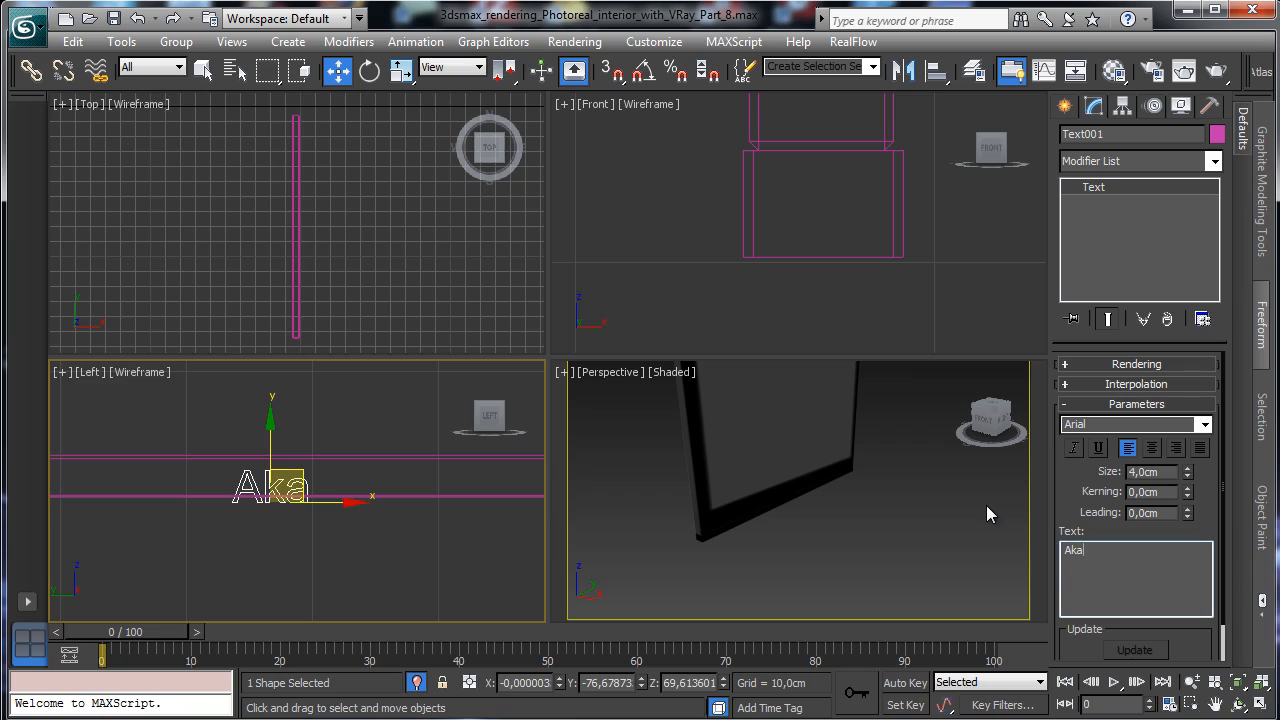
type("y")
key("BackSpace")
key("BackSpace")
key("BackSpace")
type("KAY")
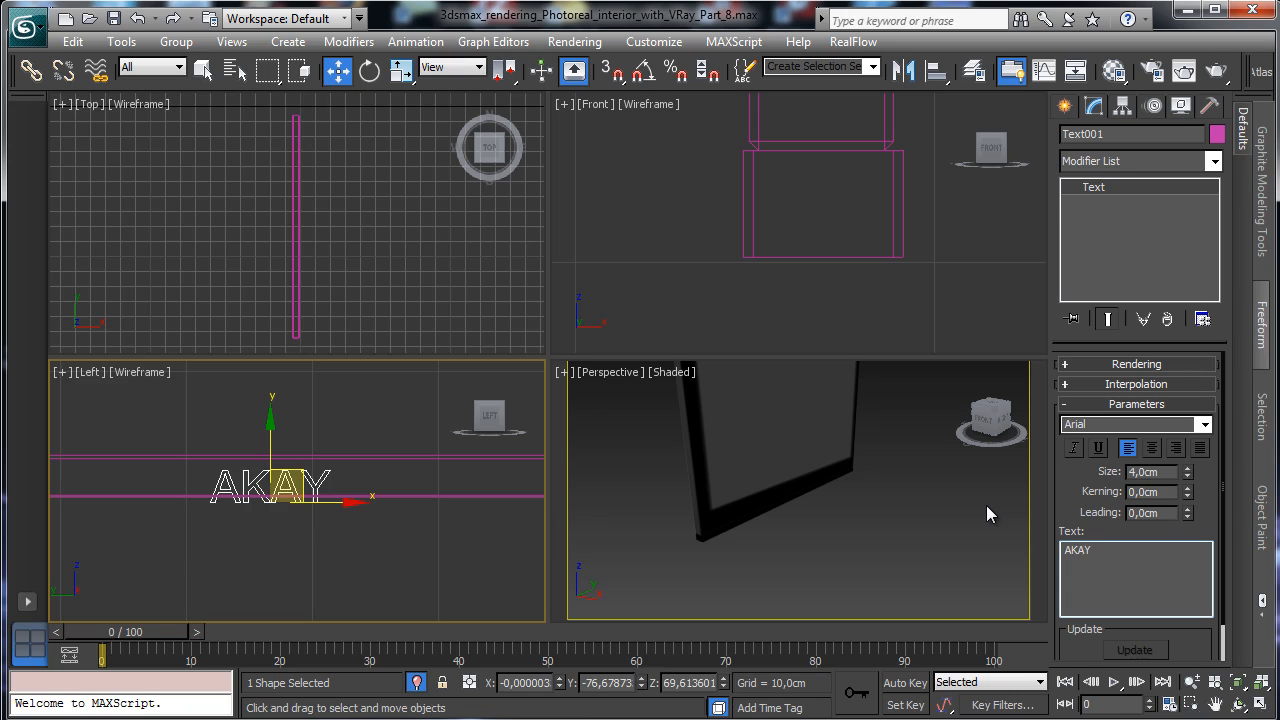
type("GO")
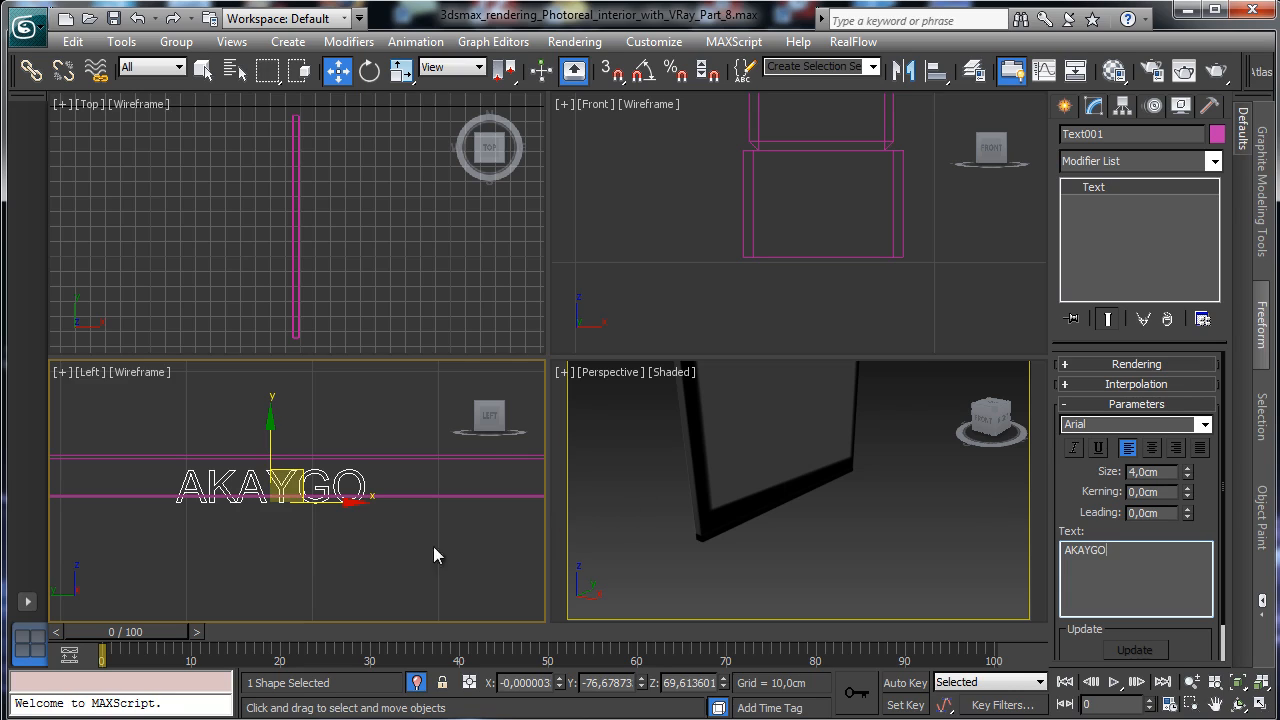
Align the AKAYGO text to the bar in the Front view, center to center in X and Y position.
right_click(417, 323)
left_click(935, 69)
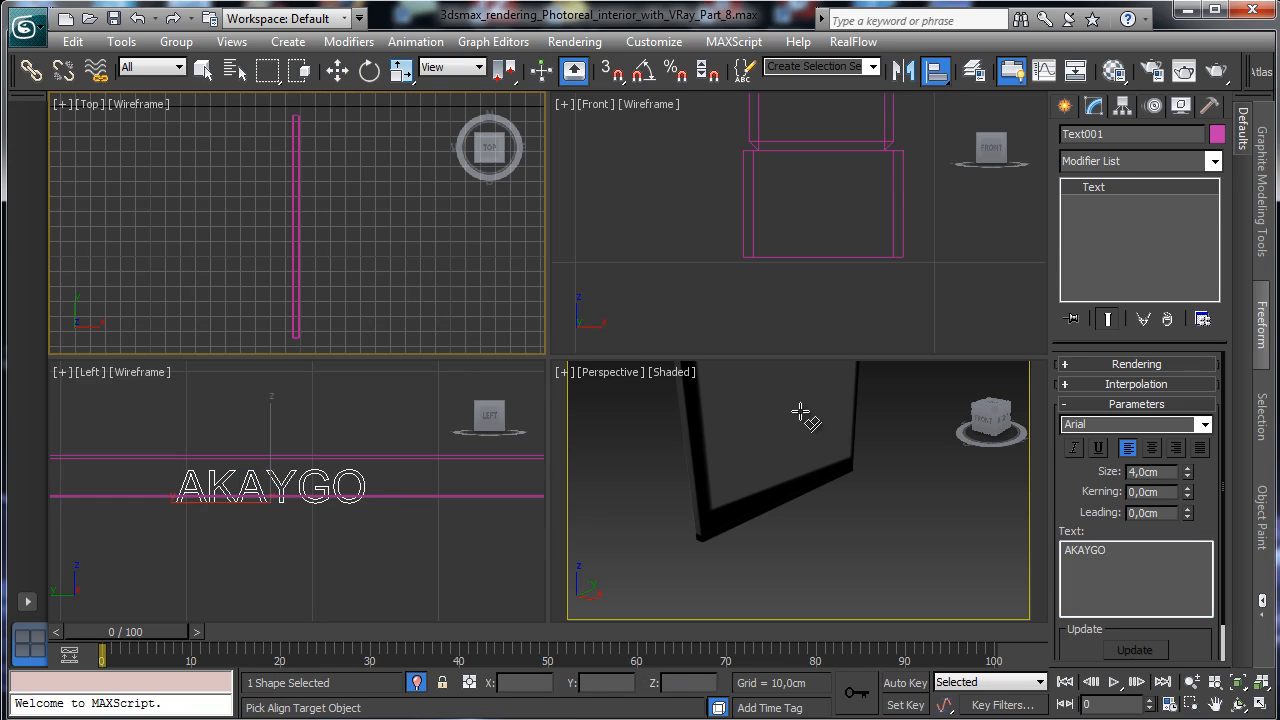
left_click(898, 240)
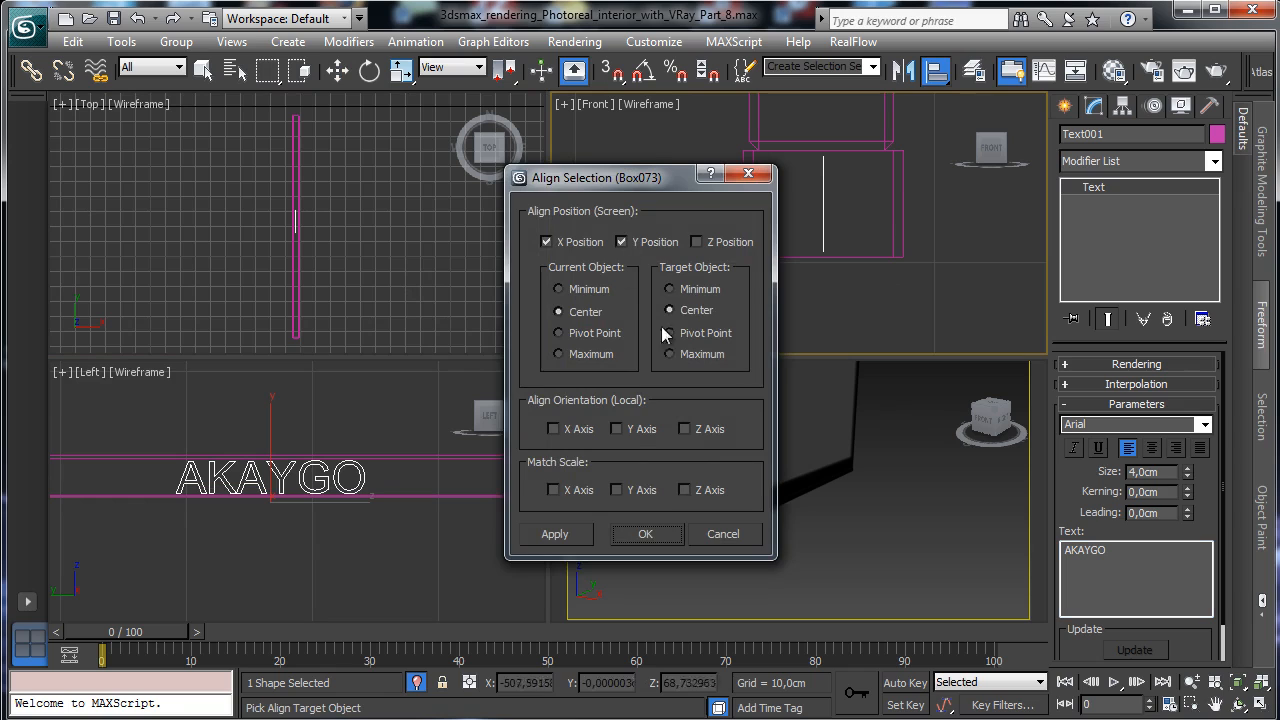
left_click(645, 533)
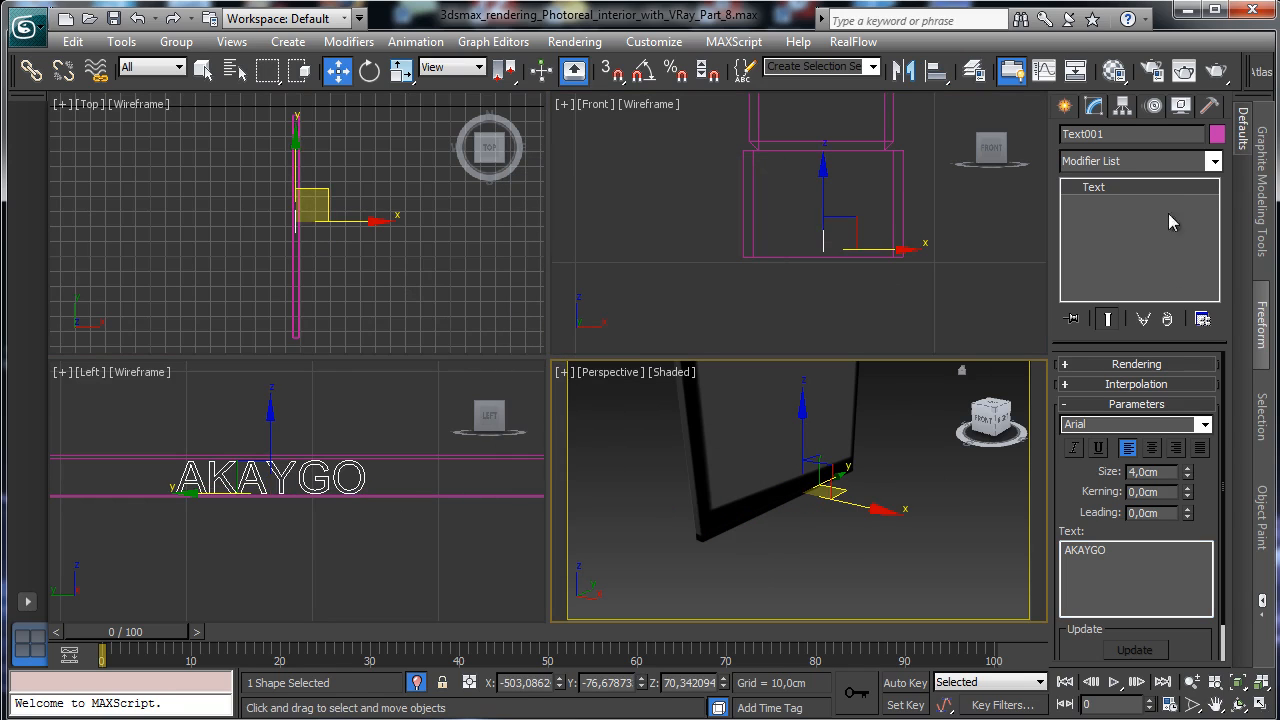
Add a Shell modifier to the AKAYGO text with an inner amount of 2,0 cm and an outer amount of 0.
left_click(1213, 161)
left_click_drag(1214, 215, 1213, 697)
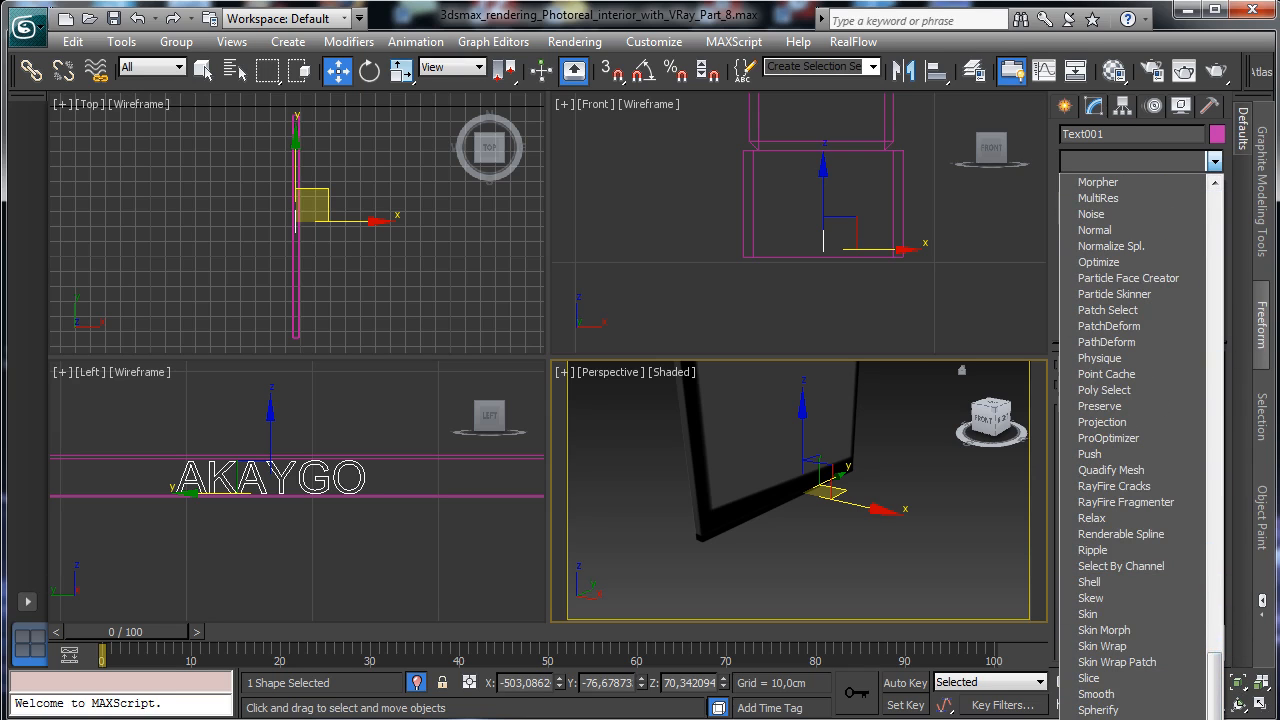
left_click(1092, 582)
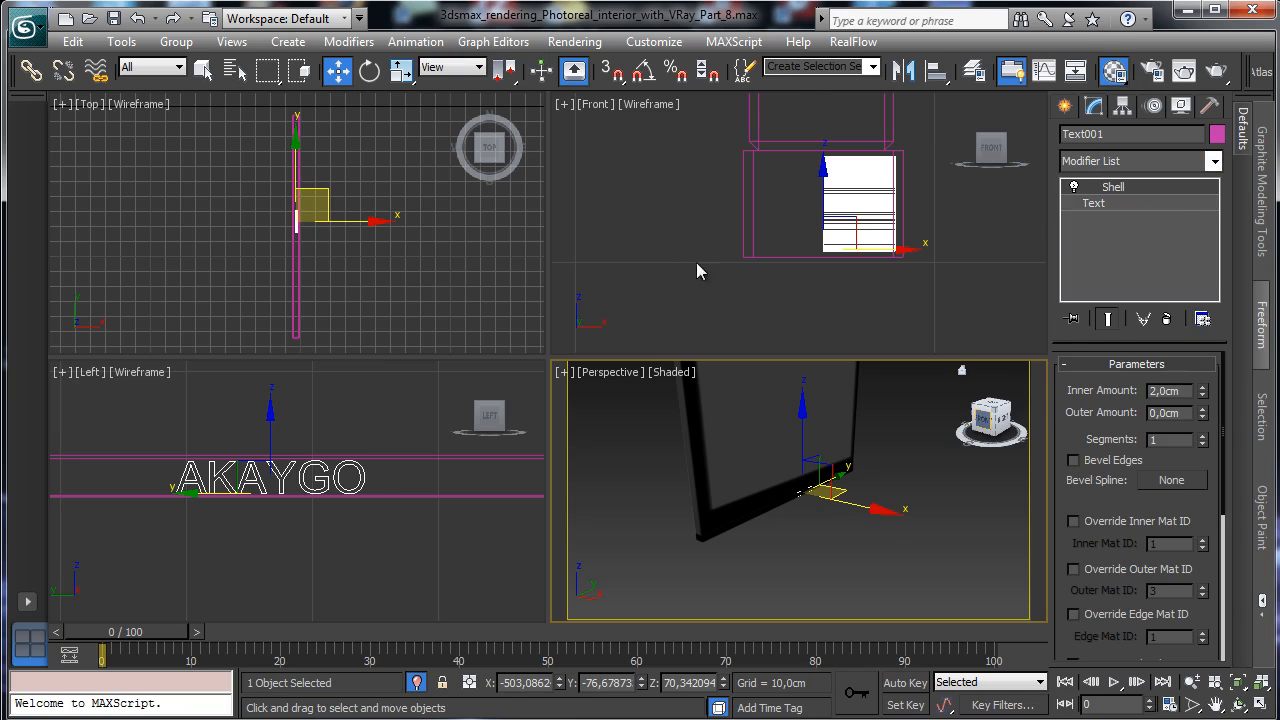
Name an empty material slot "TV white", assign it to the AKAYGO text and change its type to VRayMtl.
key("m")
left_click(940, 271)
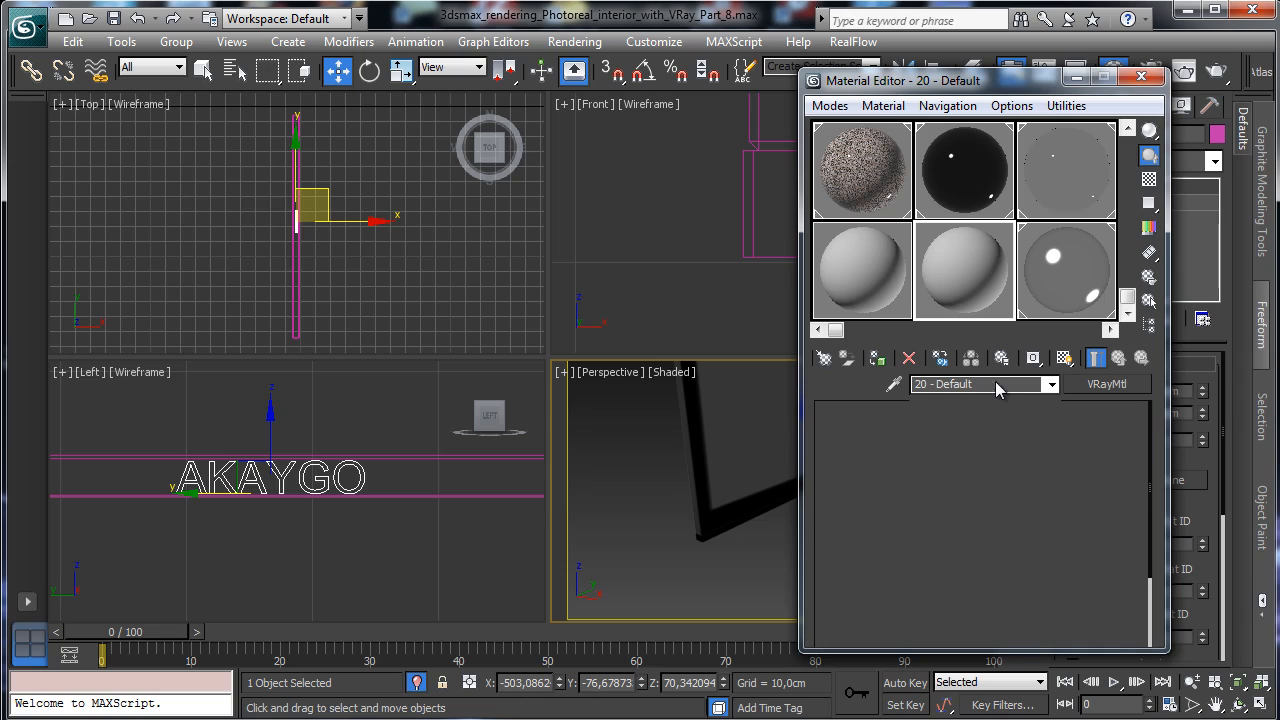
type("TV white")
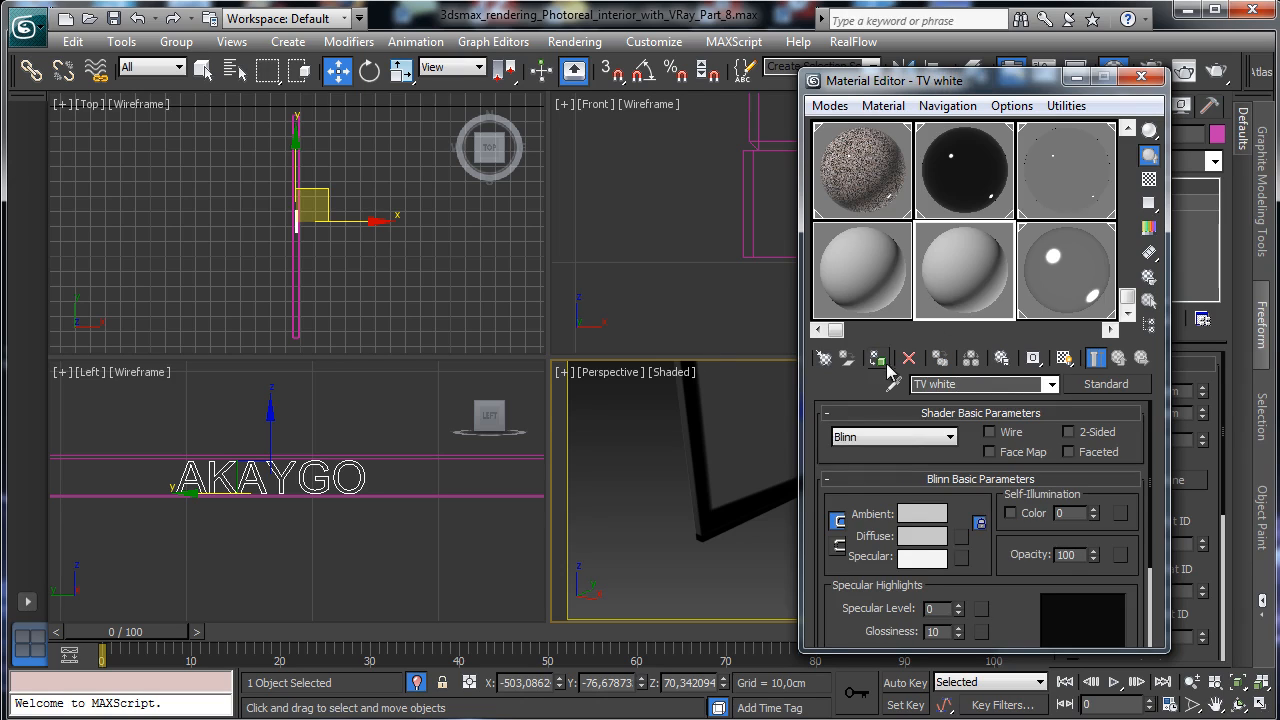
left_click(1118, 384)
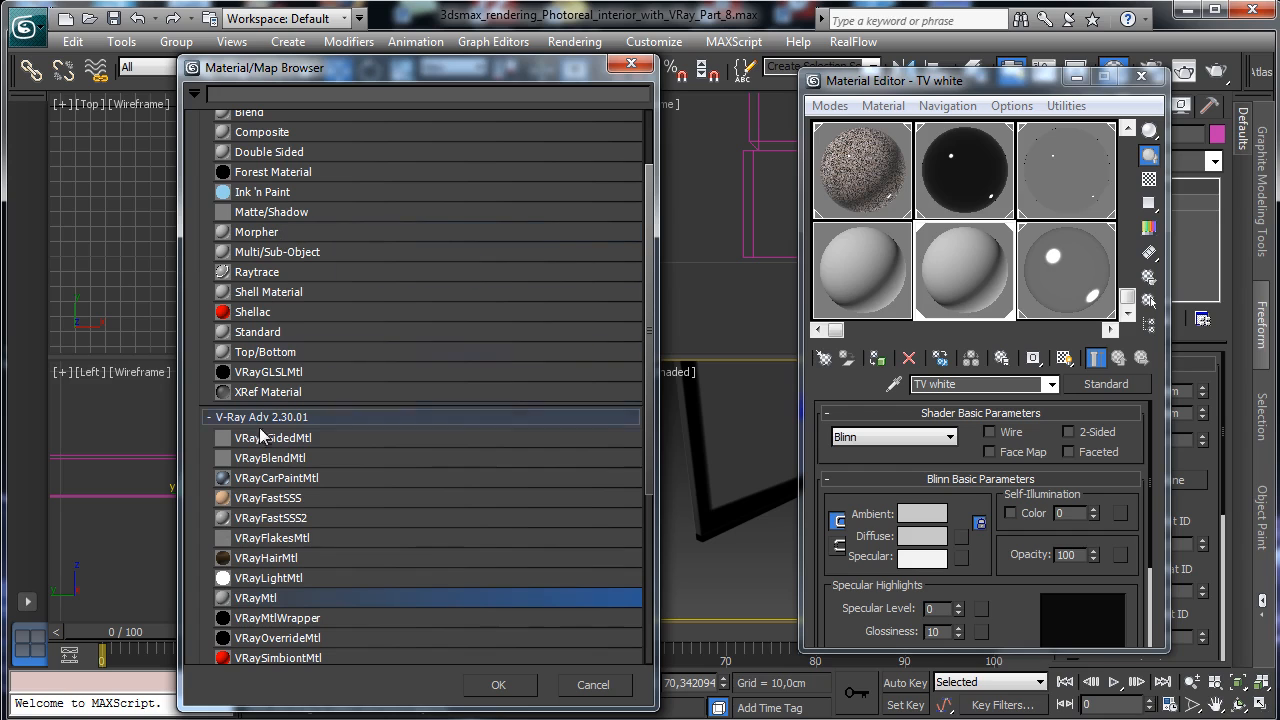
double_click(262, 598)
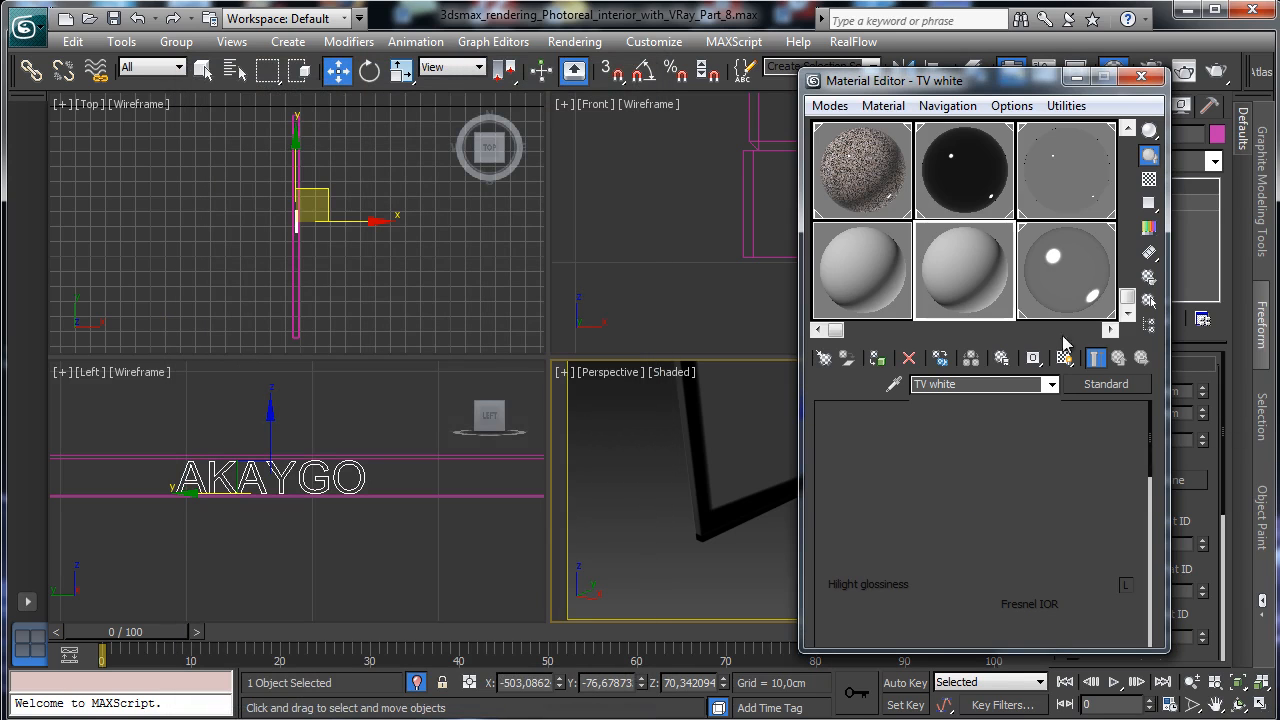
Set the diffuse color of the TV white material to pure white and close the material editing.
left_click(945, 516)
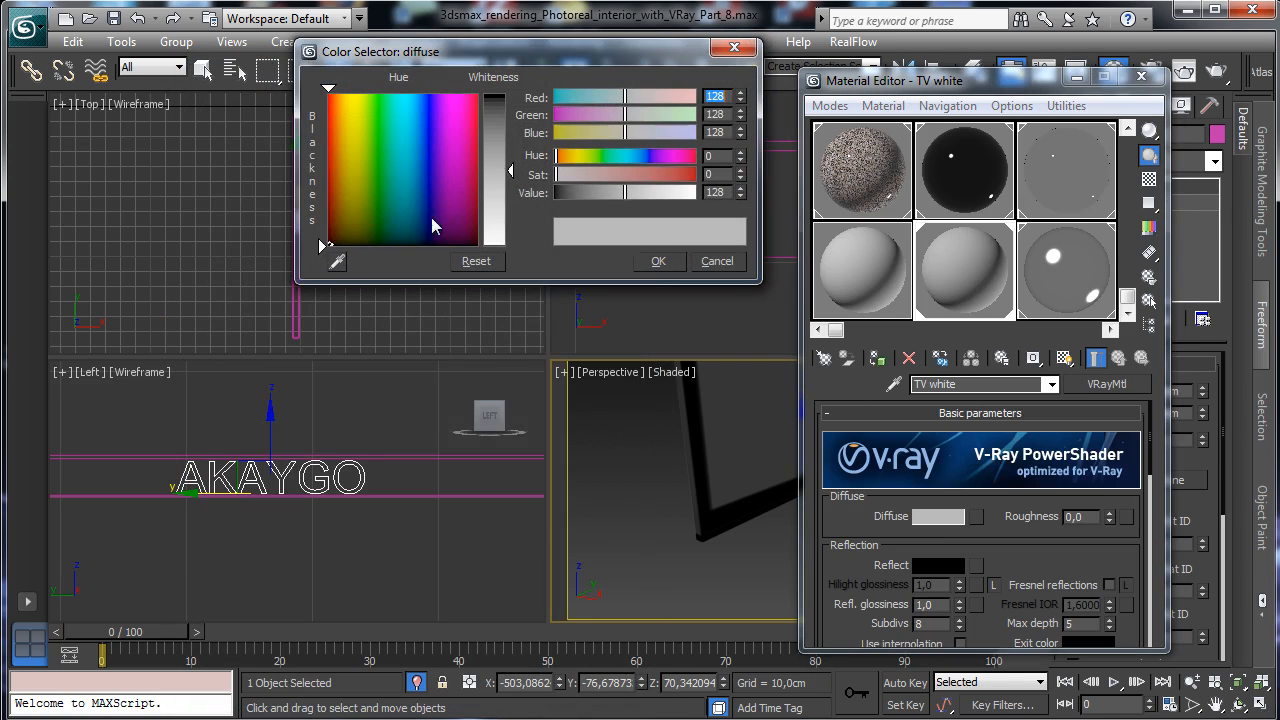
left_click_drag(492, 215, 507, 236)
left_click(658, 261)
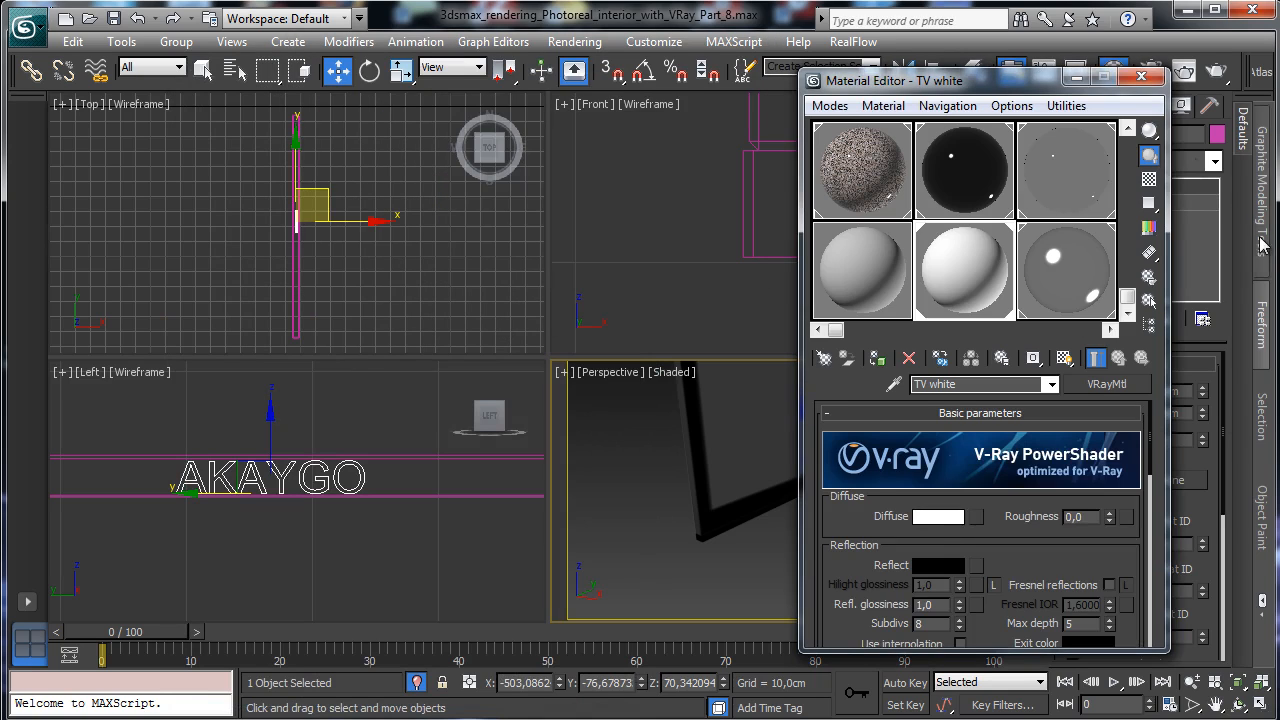
left_click(1141, 78)
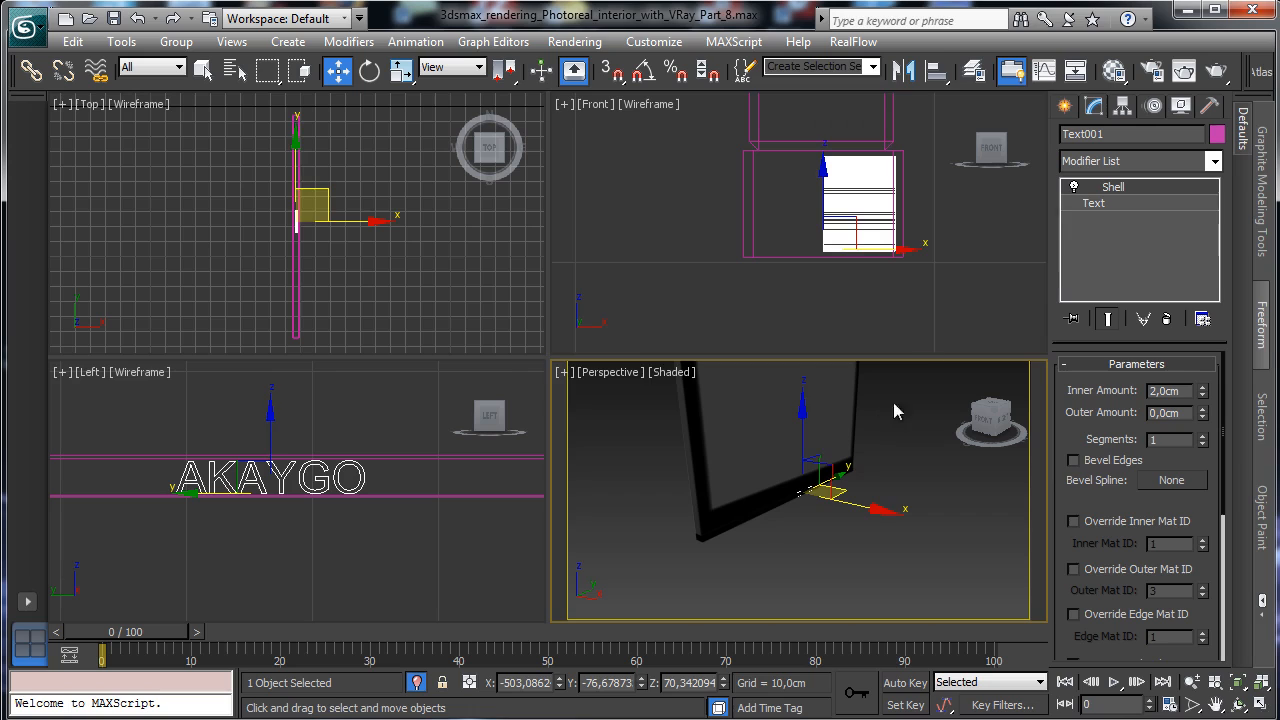
Replace the Shell modifier on the AKAYGO text with an Extrude modifier.
right_click(935, 245)
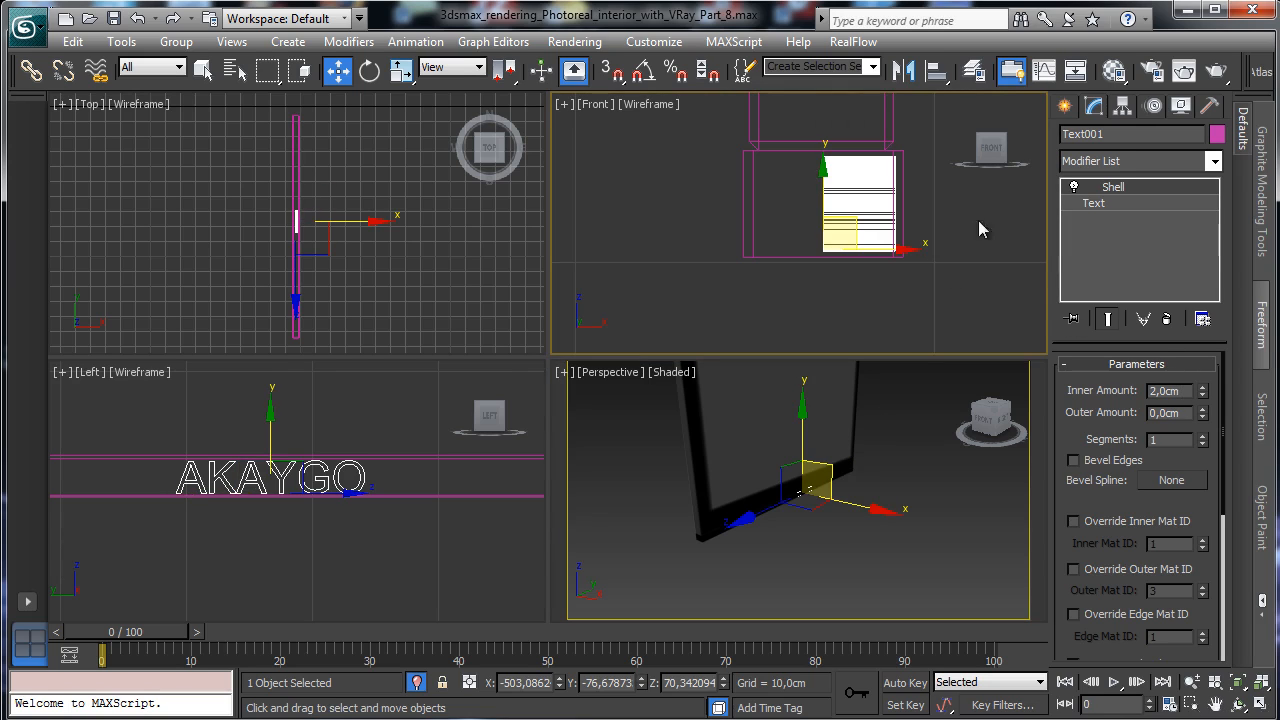
left_click(1166, 318)
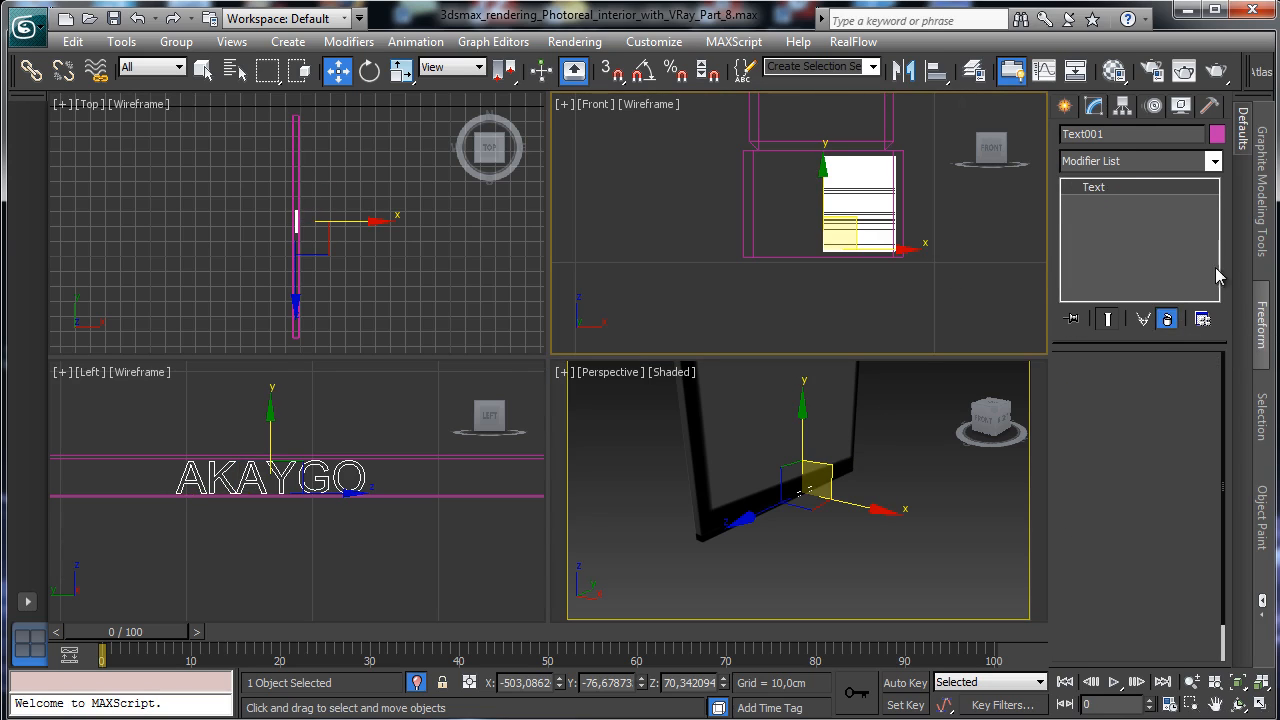
left_click(1213, 161)
left_click_drag(1218, 215, 1219, 249)
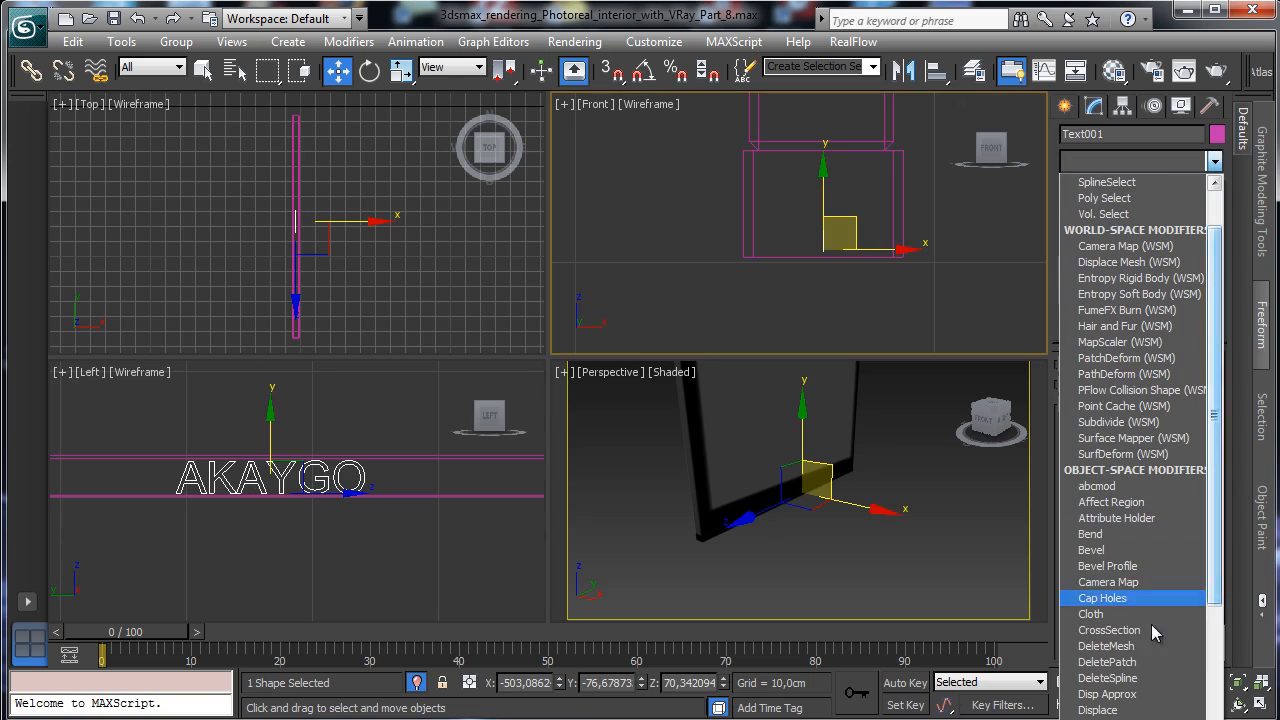
key("Return")
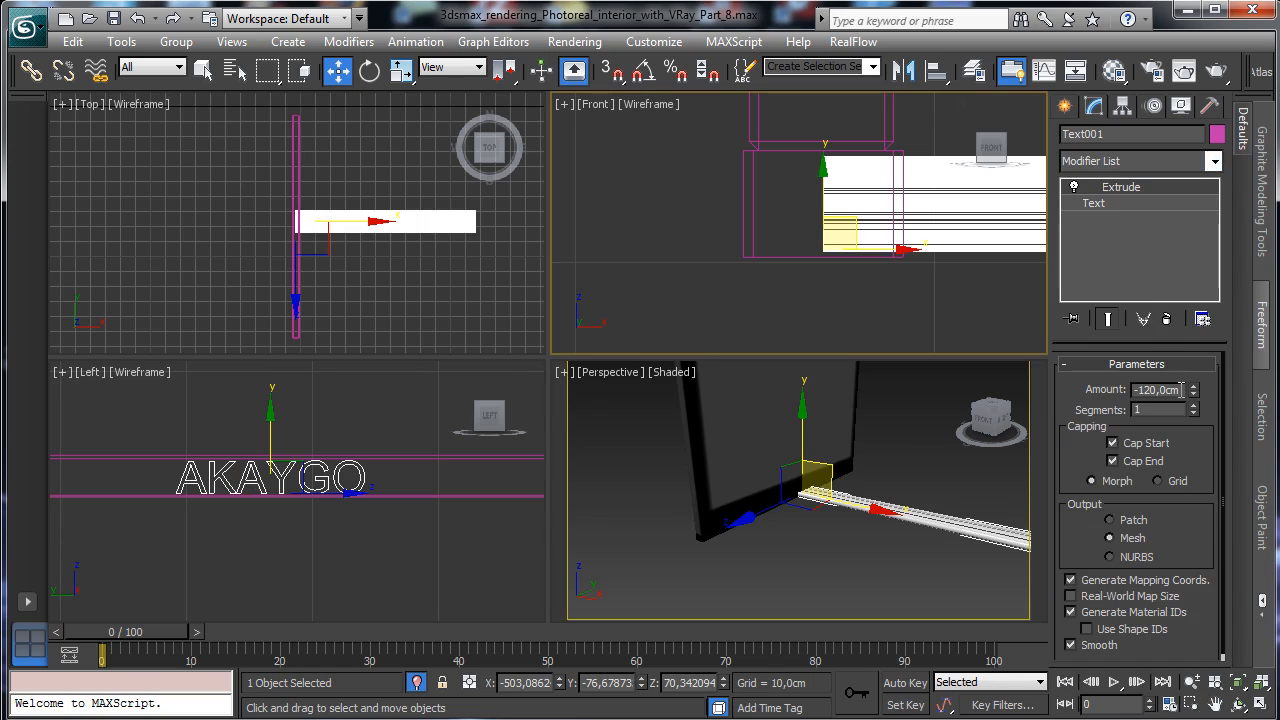
Set the extrusion amount of the AKAYGO text to 0,1 cm.
double_click(1181, 390)
key("BackSpace")
type("0,1")
key("Return")
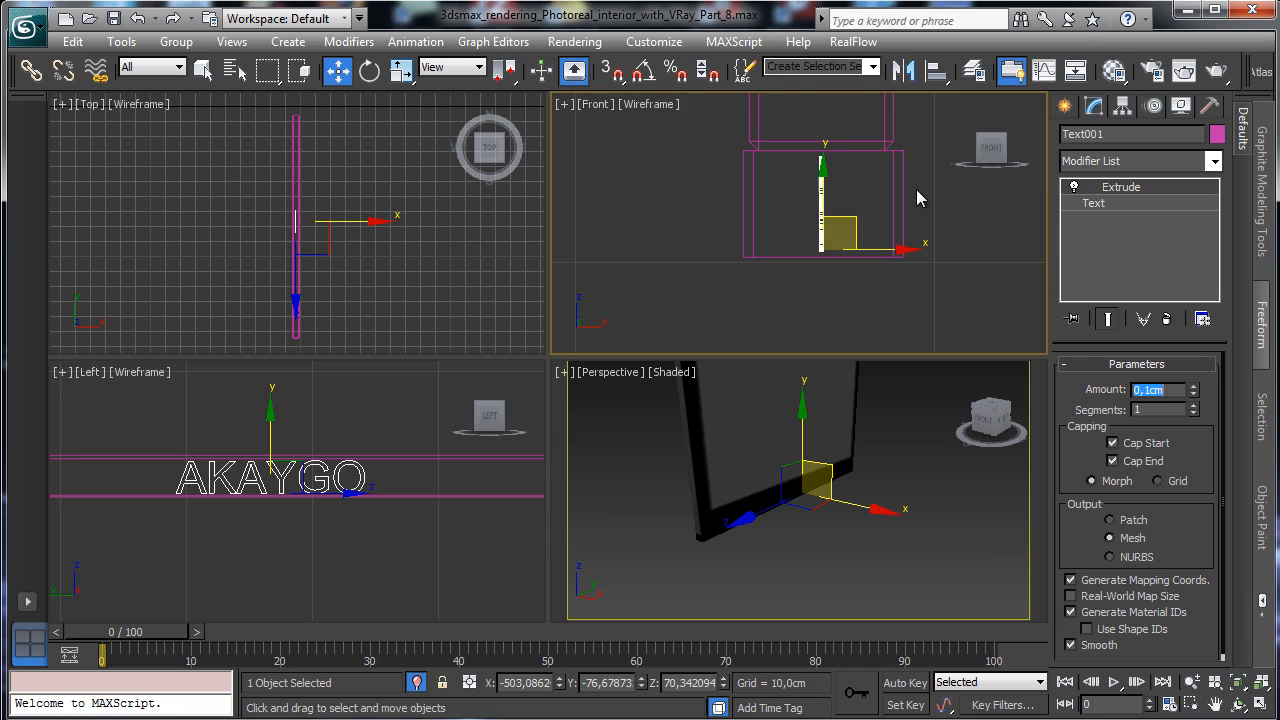
Move the AKAYGO text off the bar and up onto the front face of the TV's lower frame, at about Z 76,76.
right_click(918, 198)
left_click(913, 213)
left_click_drag(849, 221, 921, 105)
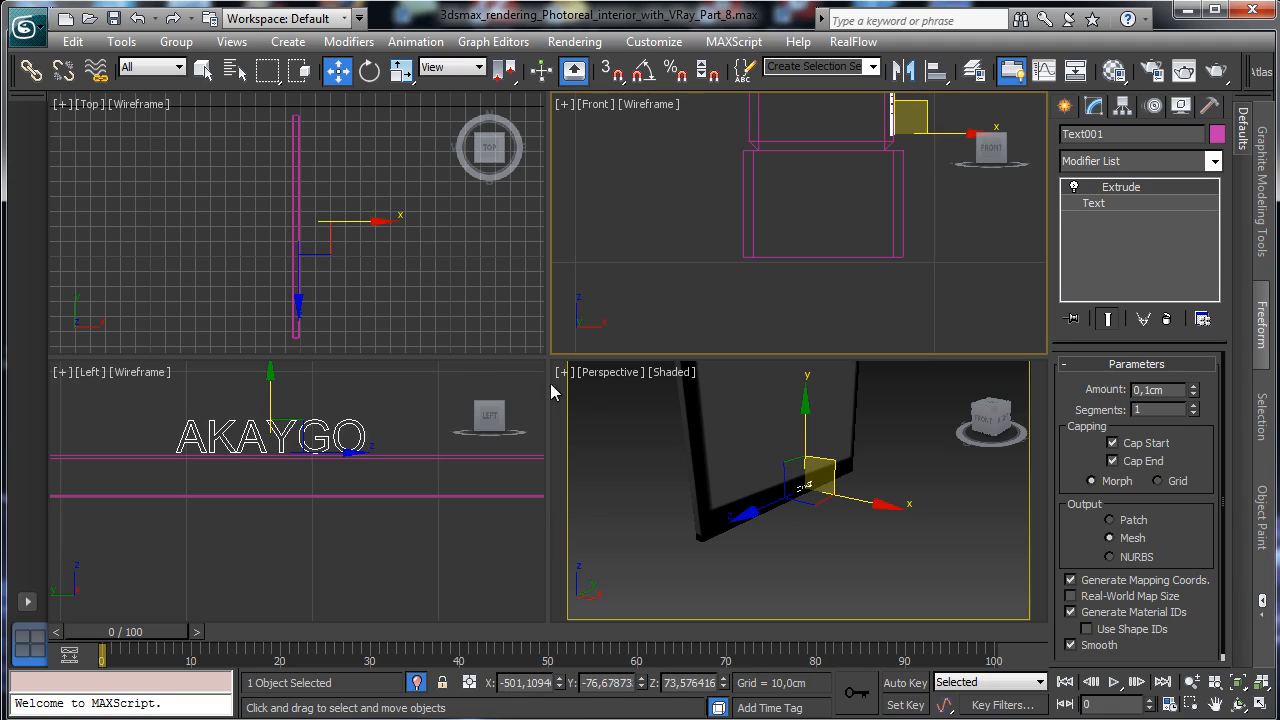
right_click(464, 444)
right_click(910, 526)
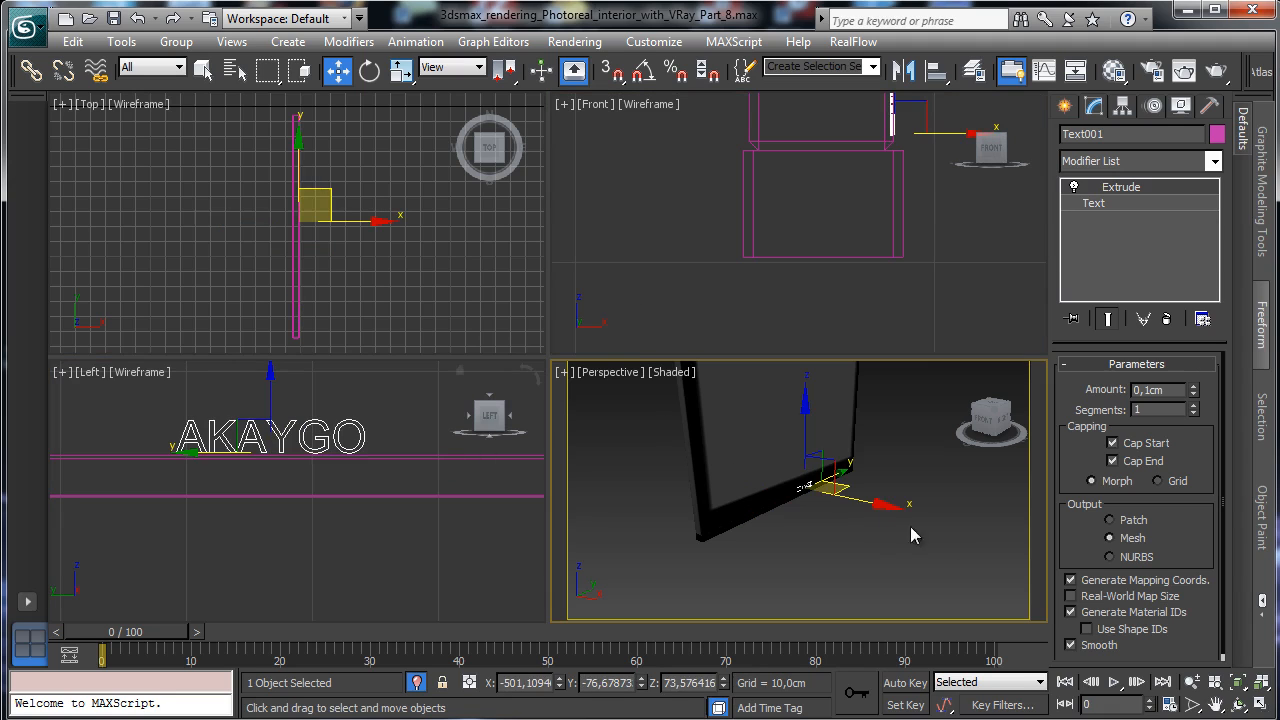
left_click(1257, 707)
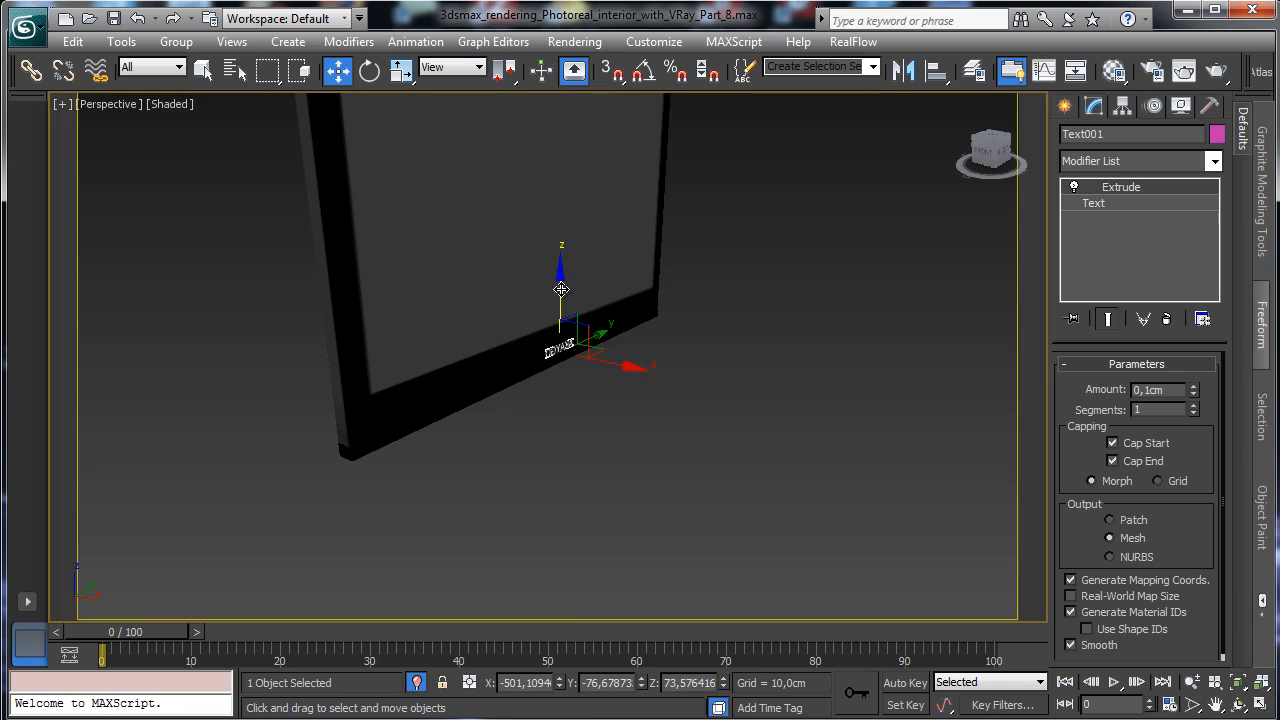
left_click_drag(561, 289, 654, 287)
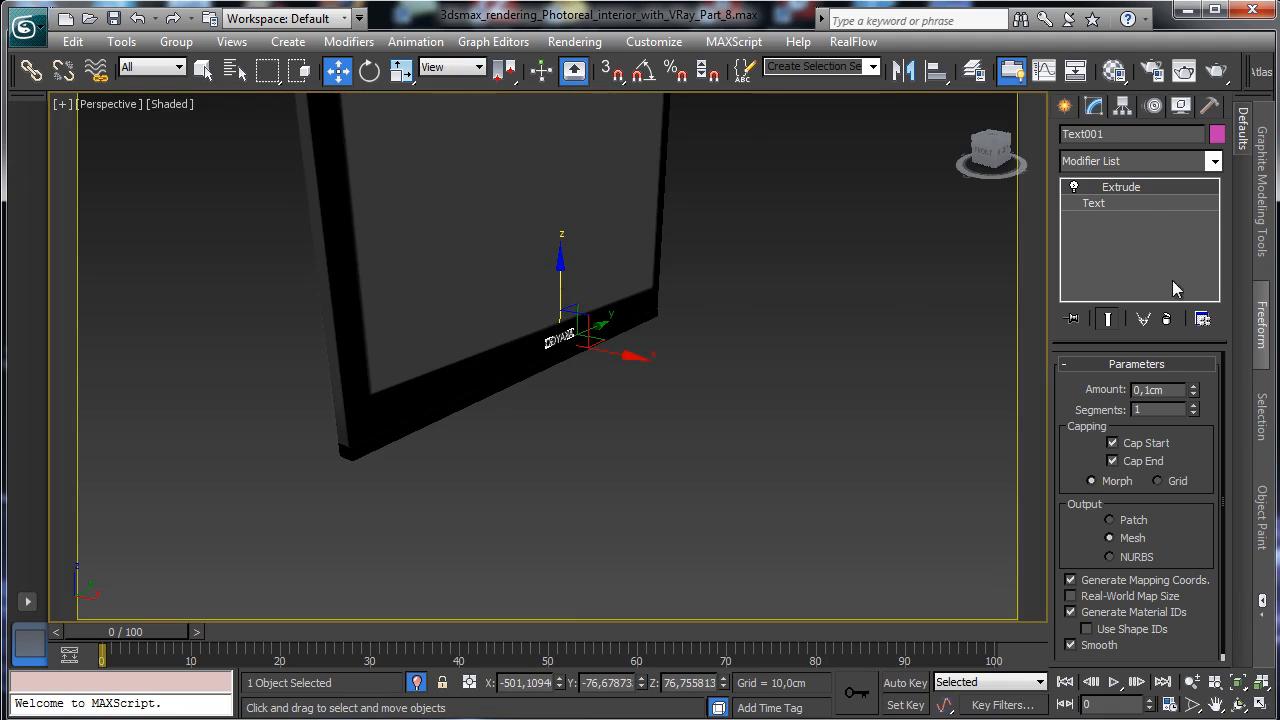
Reduce the size of the AKAYGO text on the TV frame to about 2,12 cm.
left_click(1138, 204)
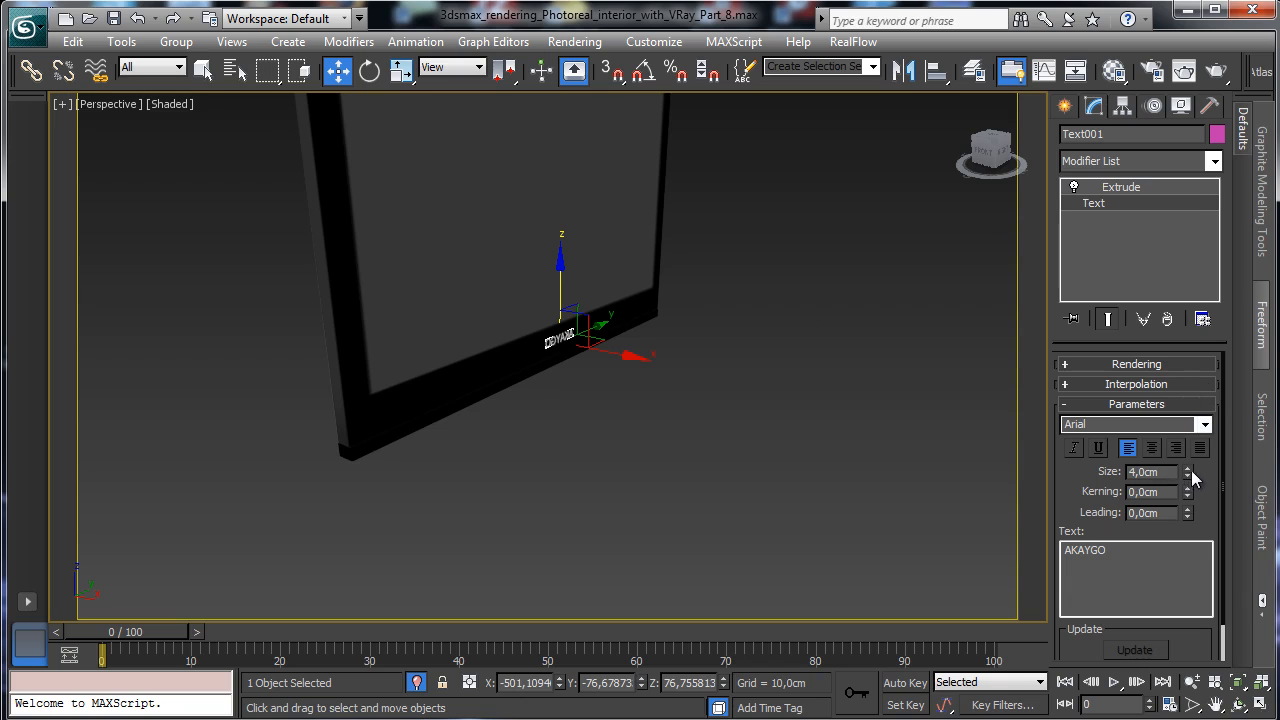
left_click_drag(1188, 476, 1190, 492)
key("e")
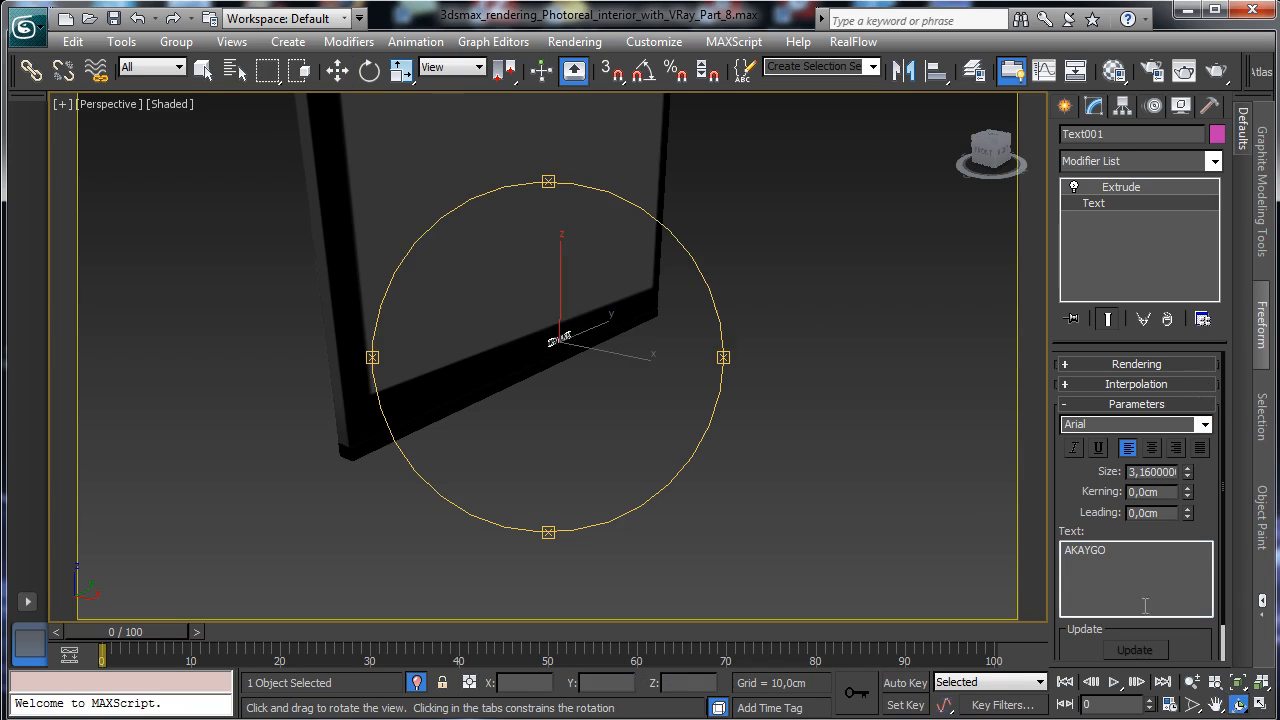
left_click_drag(517, 277, 428, 248)
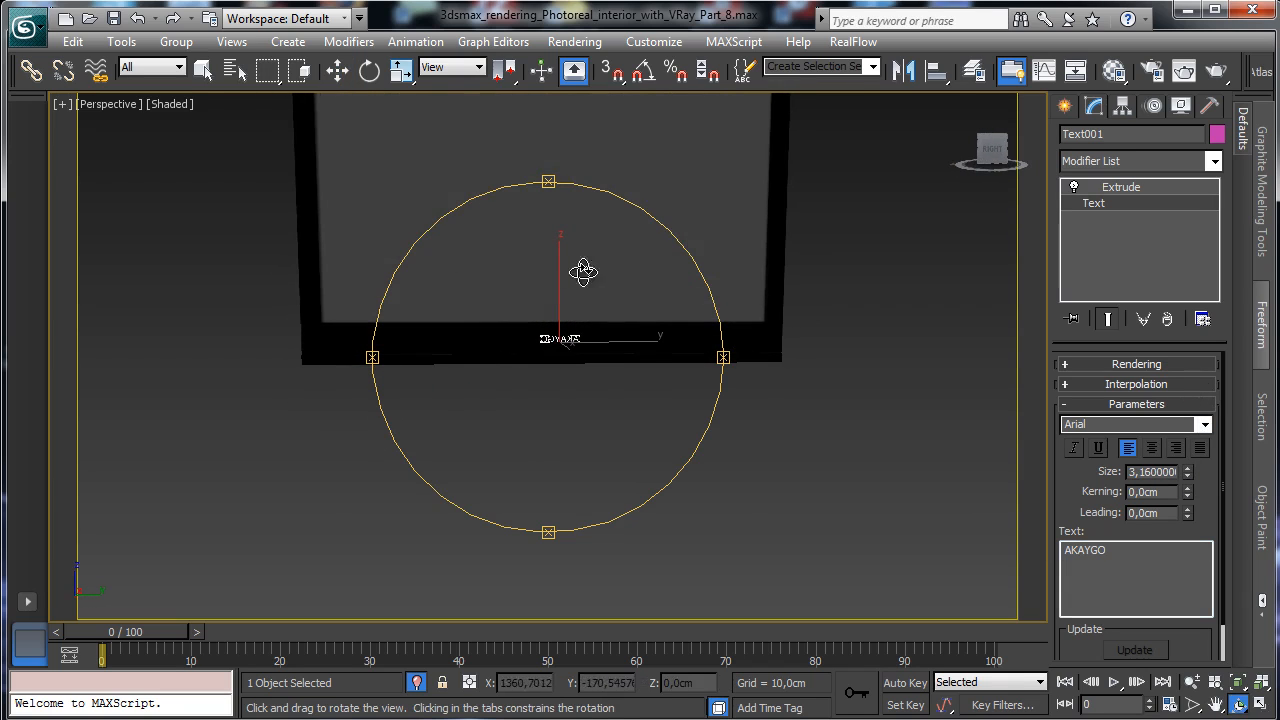
left_click_drag(1187, 476, 1190, 503)
Rotate the AKAYGO text 180 degrees about the Z axis with angle snap on.
left_click(369, 69)
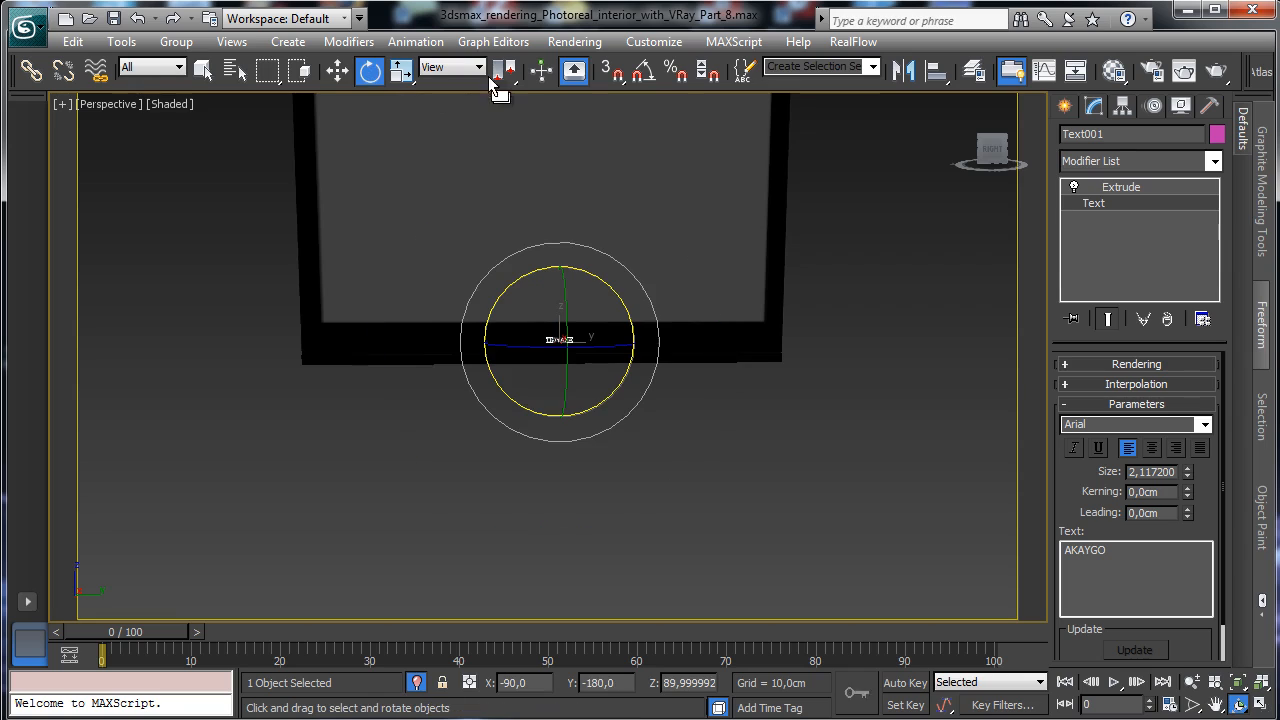
left_click(643, 69)
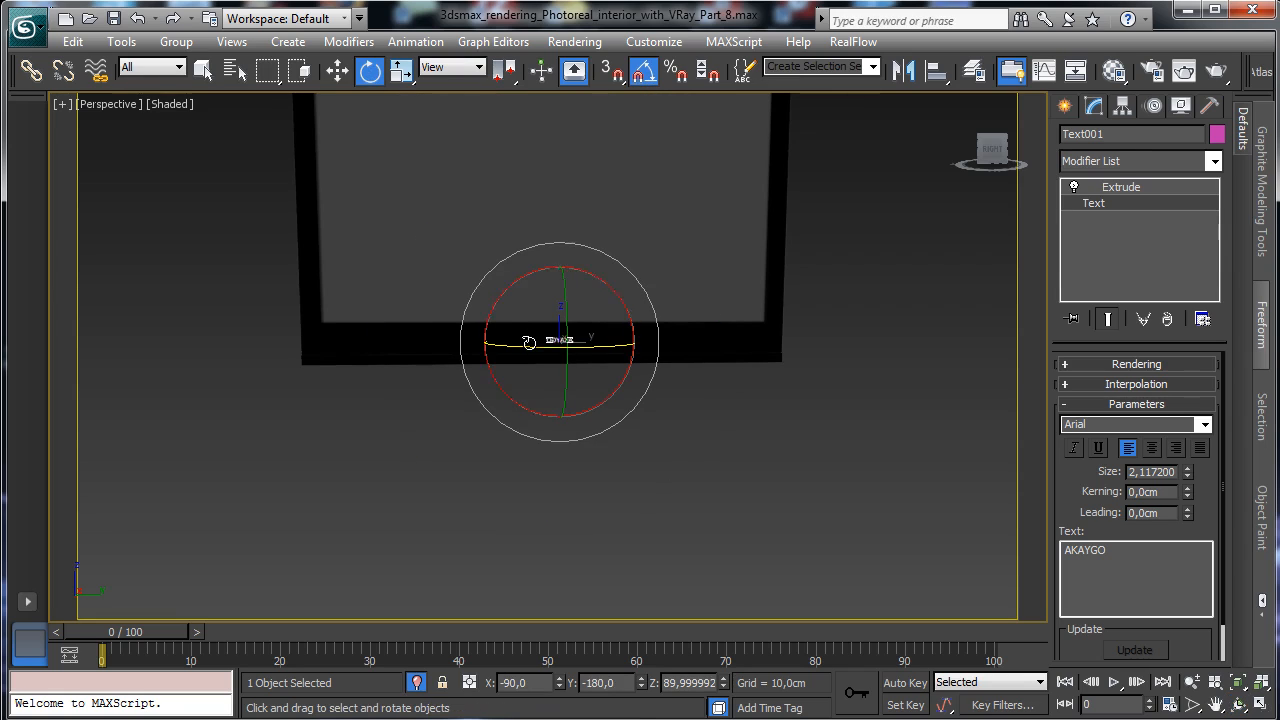
left_click_drag(534, 340, 658, 364)
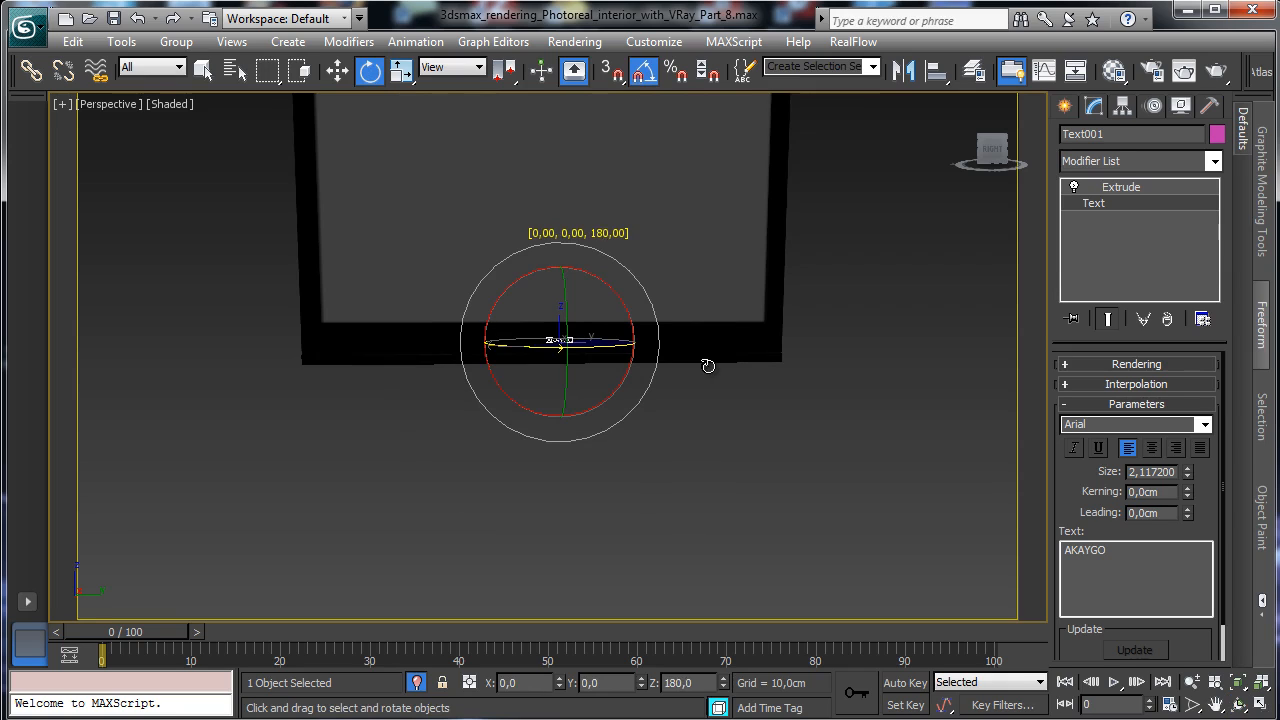
left_click_drag(707, 366, 707, 366)
Switch the viewport to VRayPhysicalCamera005 and end the isolation of the TV so the whole room is shown.
left_click(118, 104)
mouse_move(286, 126)
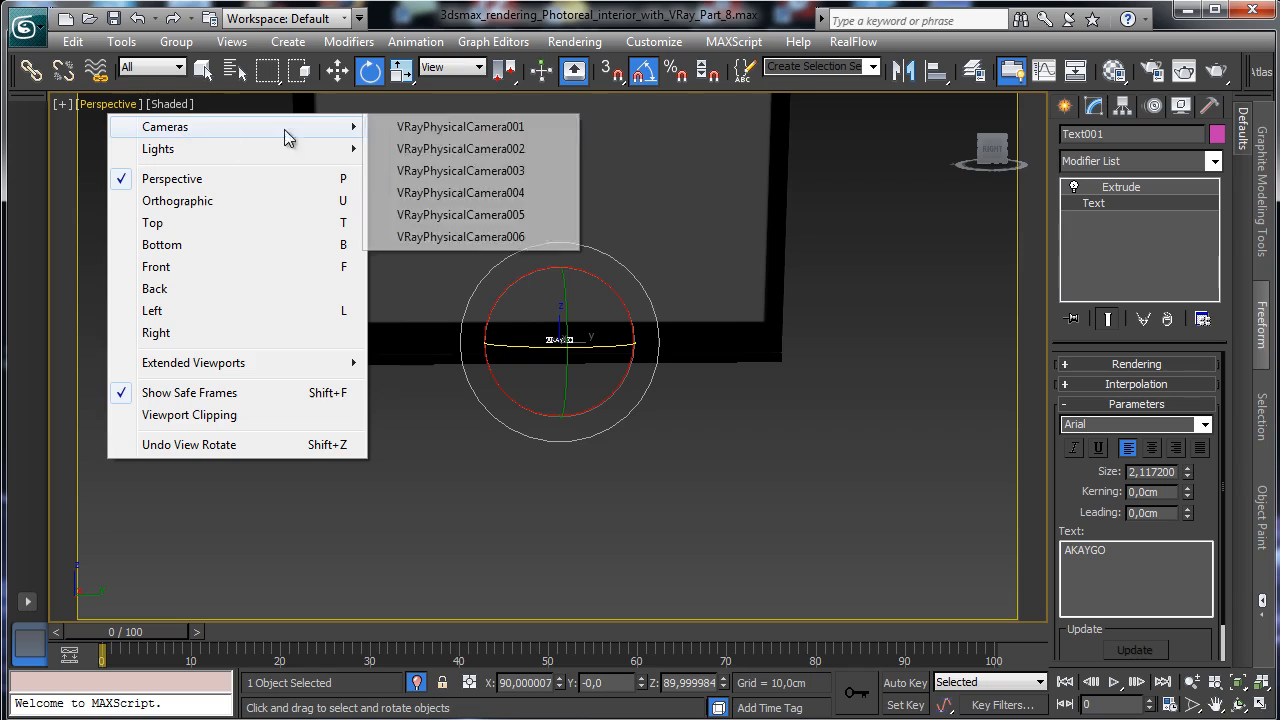
left_click(488, 216)
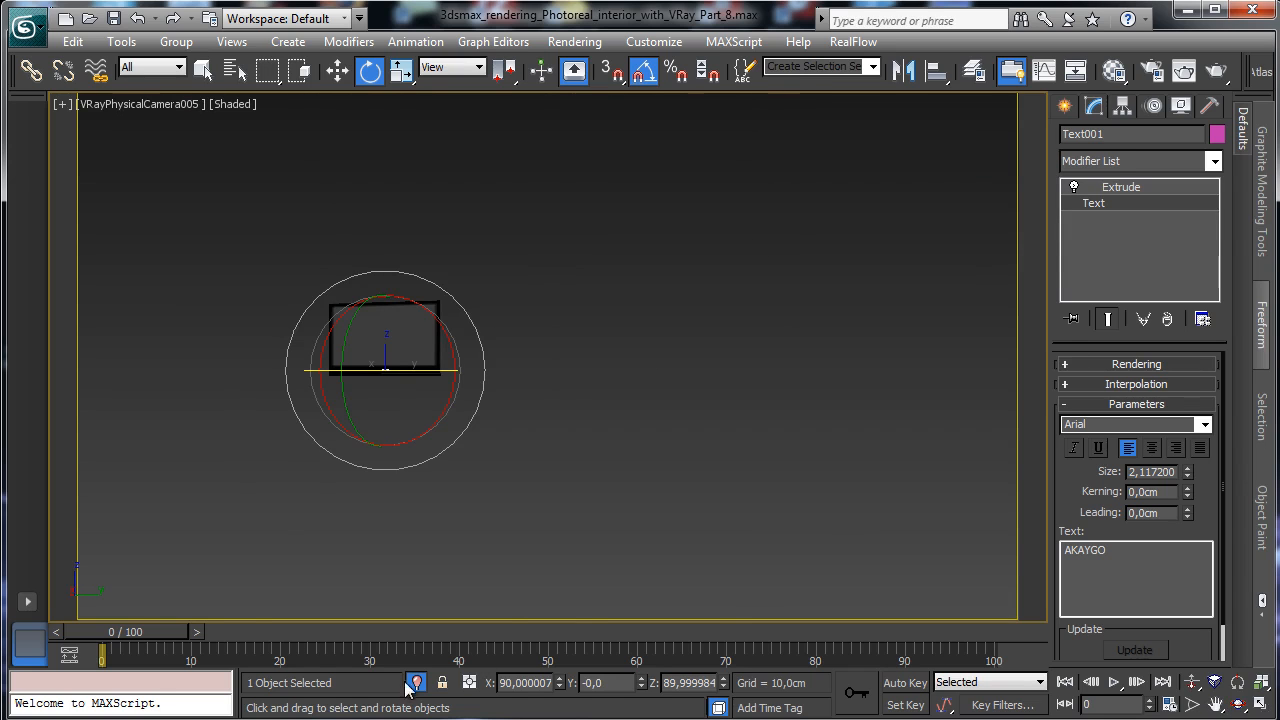
key("p")
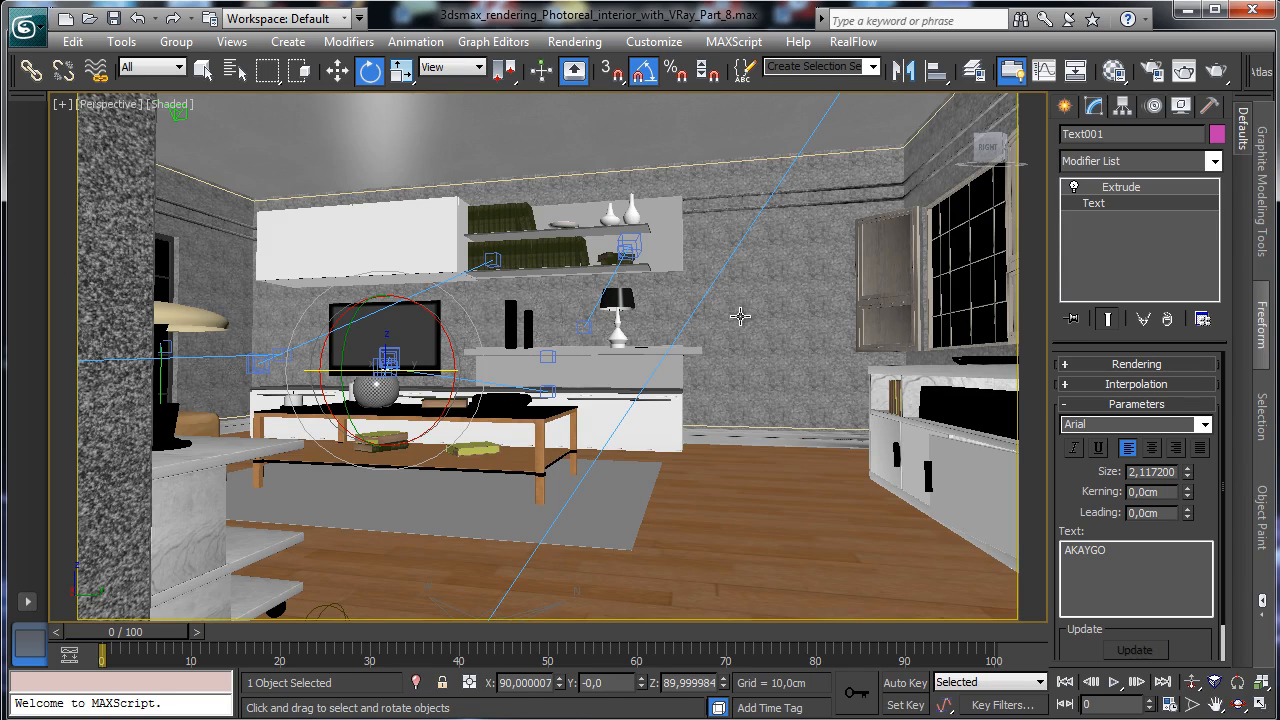
Make a test render of the TV area through VRayPhysicalCamera005 and put the frame buffer away.
left_click(1215, 70)
left_click(1165, 72)
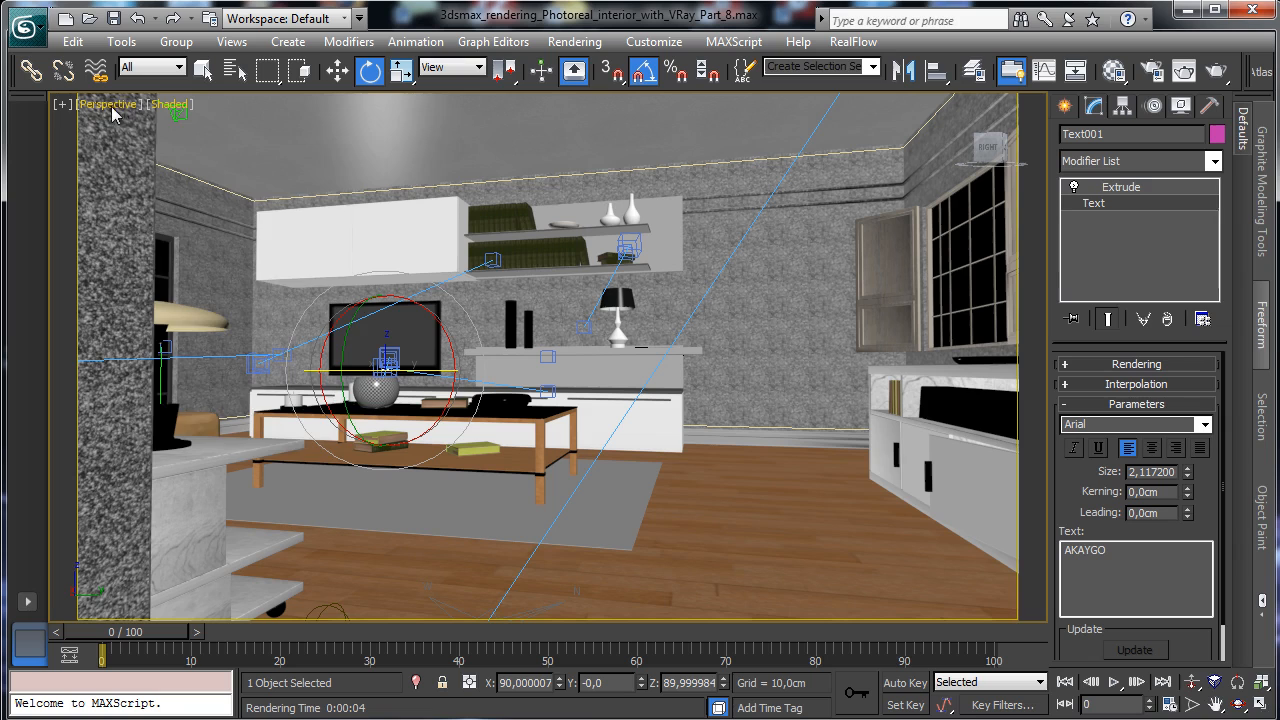
left_click(115, 104)
mouse_move(175, 128)
left_click(515, 222)
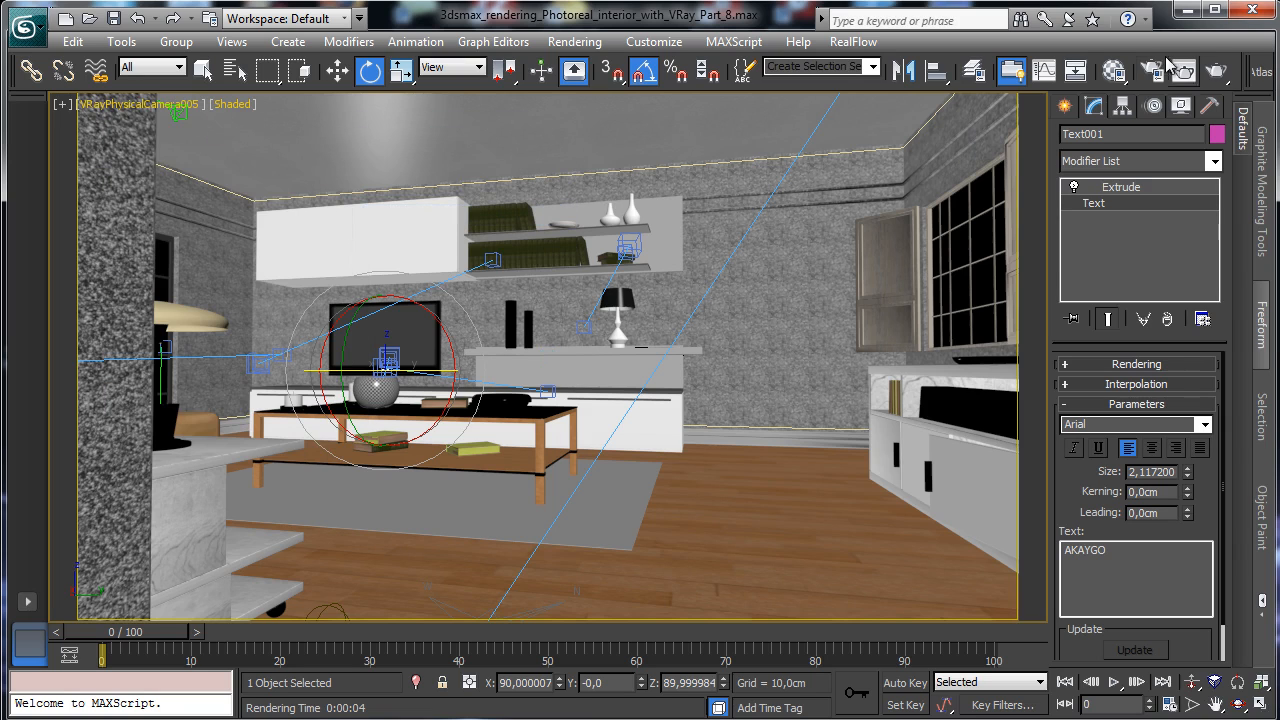
left_click(1215, 70)
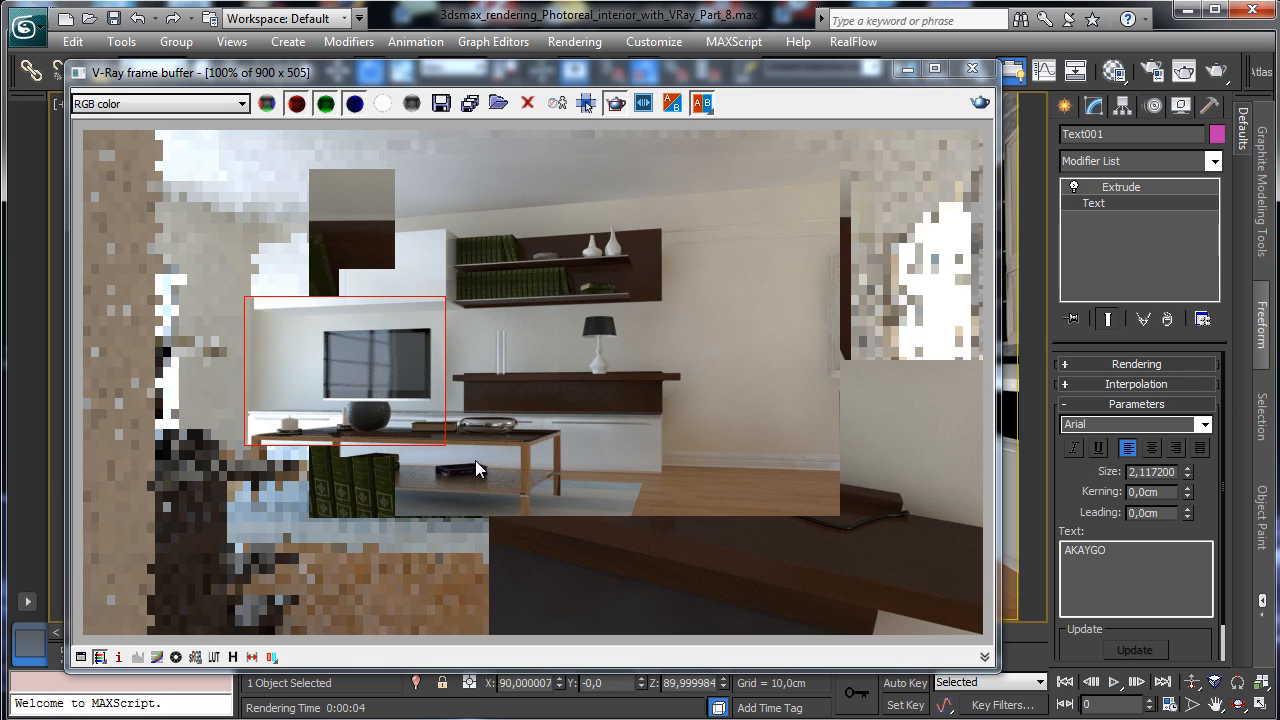
left_click(905, 69)
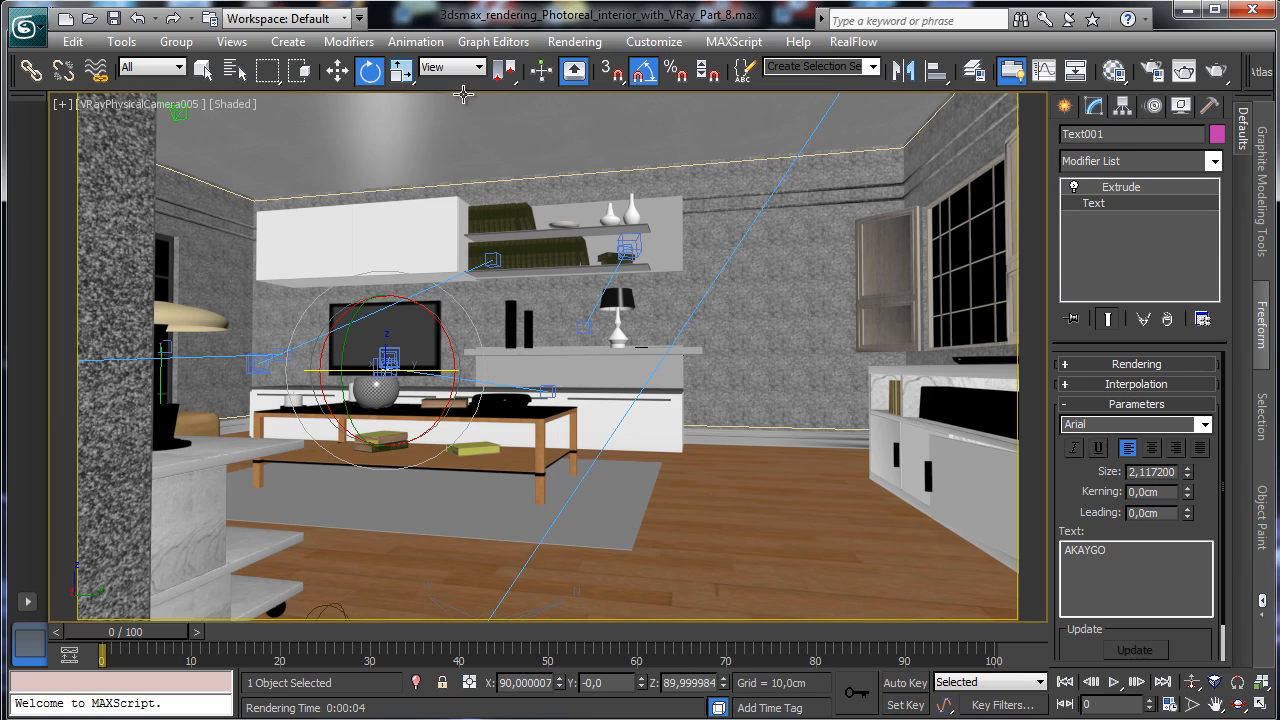
Group the AKAYGO text, the TV frame and the bar beneath it under the name "TV".
left_click(1262, 704)
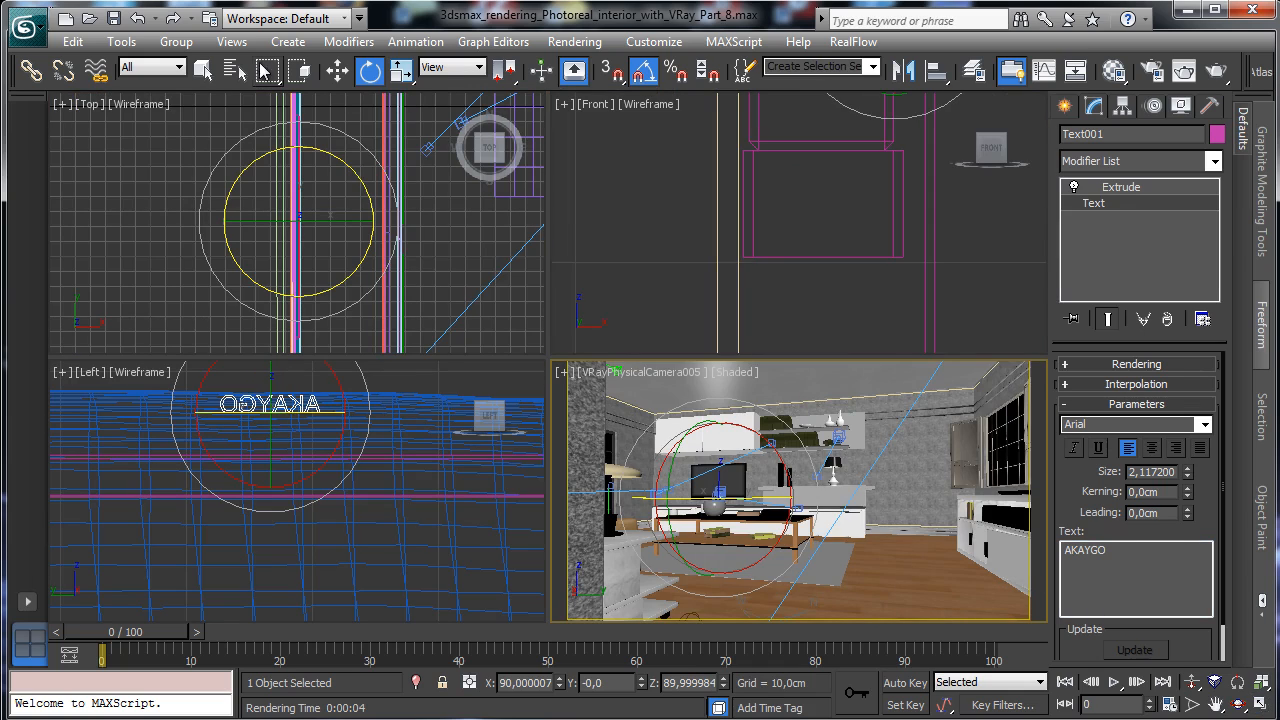
left_click(202, 69)
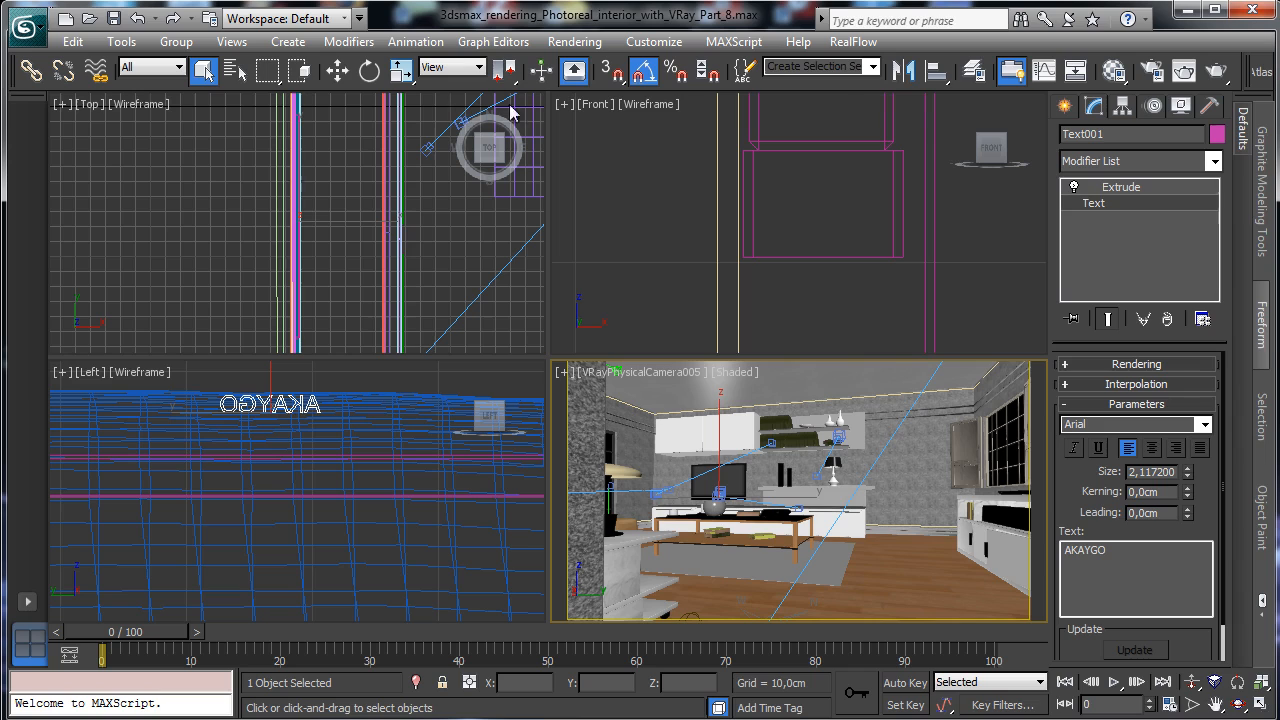
left_click(883, 141, "ctrl")
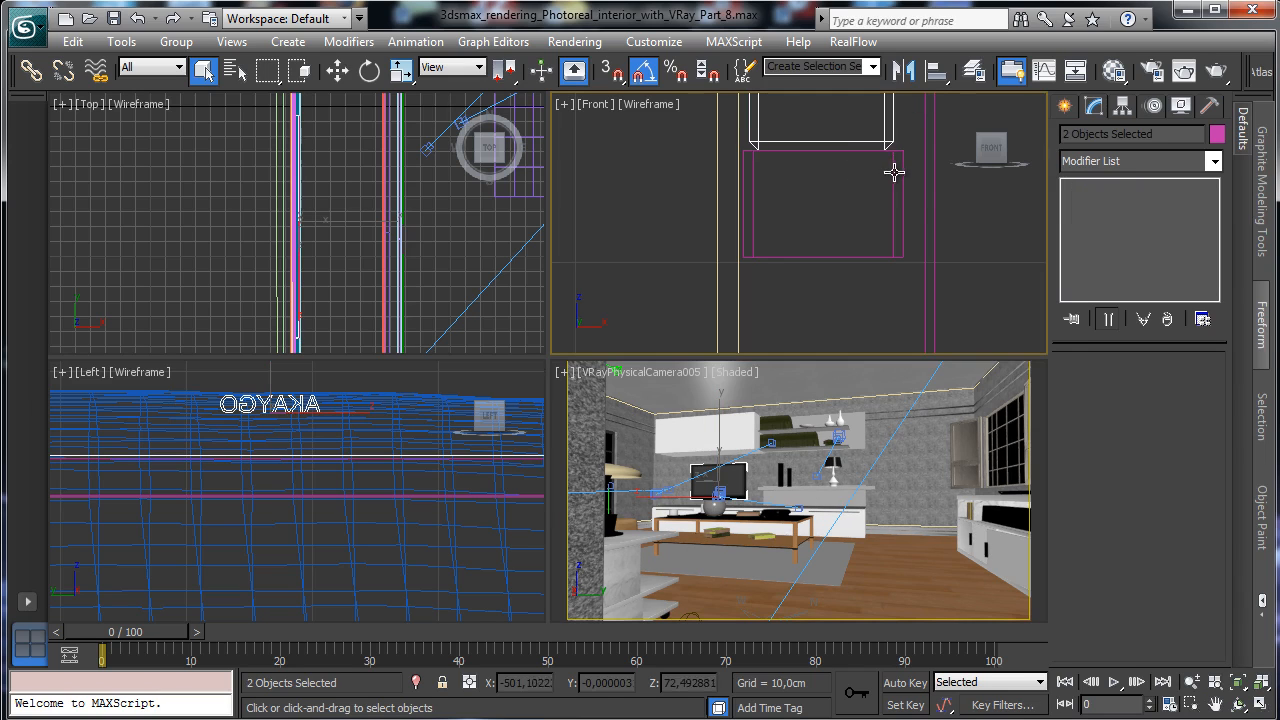
left_click(894, 172, "ctrl")
left_click(166, 43)
left_click(200, 63)
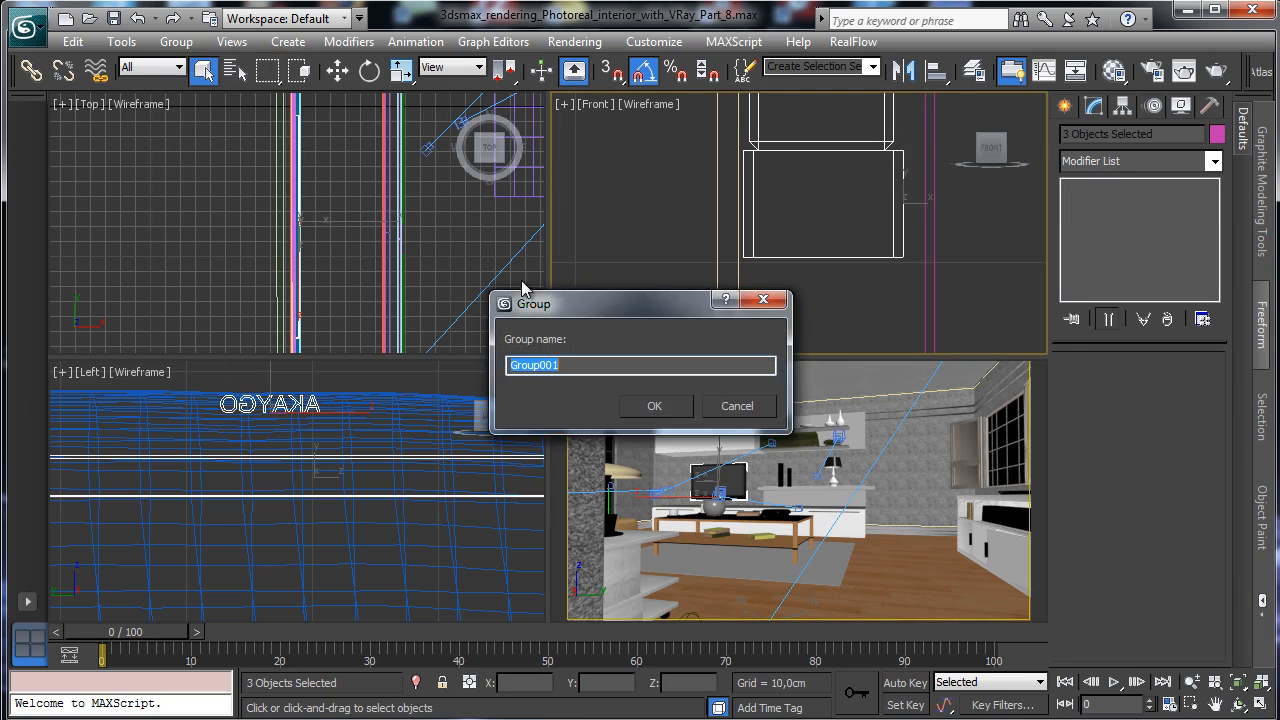
type("TV")
key("Return")
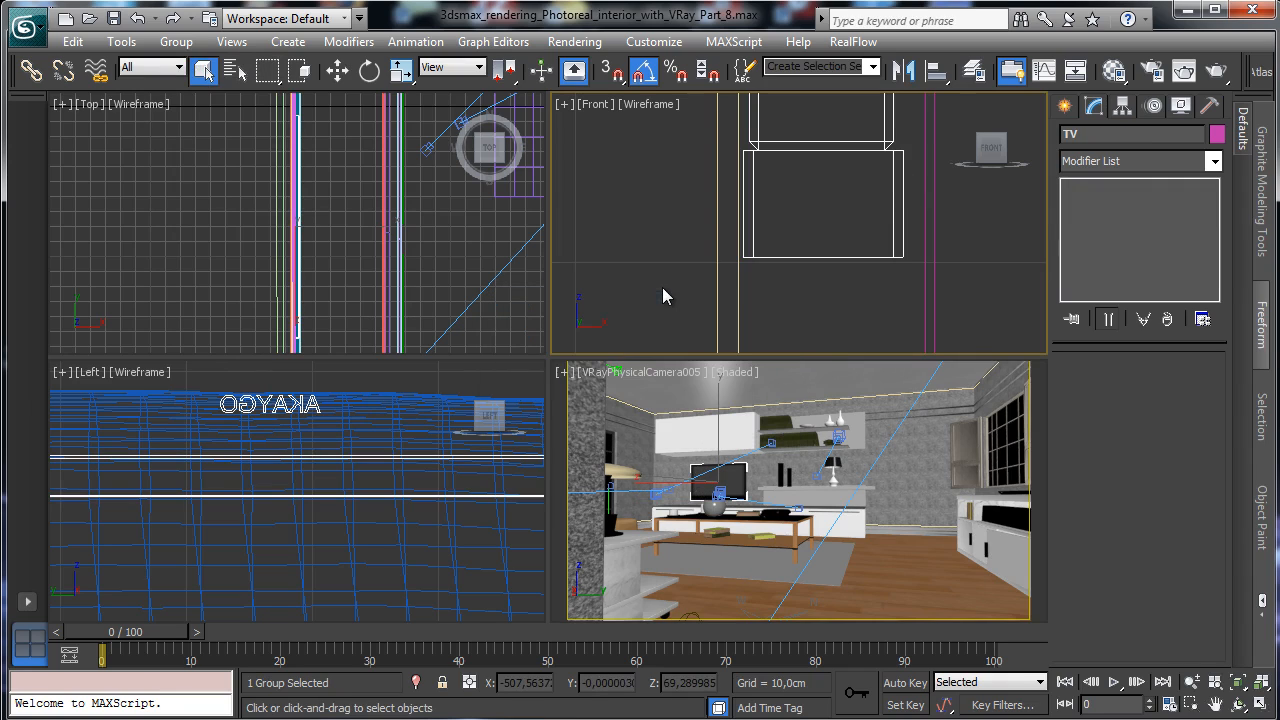
right_click(852, 453)
left_click(1263, 704)
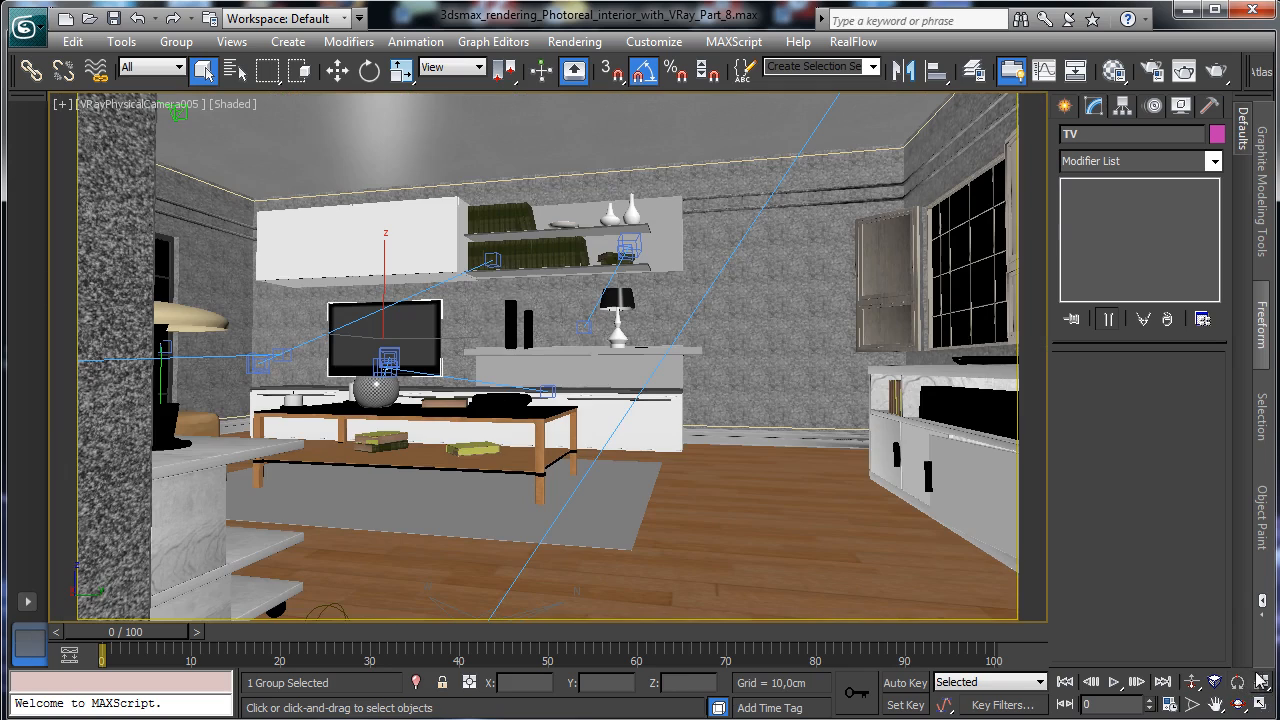
Raise the TV group to about Z 121.96 and shift it along the wall to about Y -90.65.
left_click(337, 69)
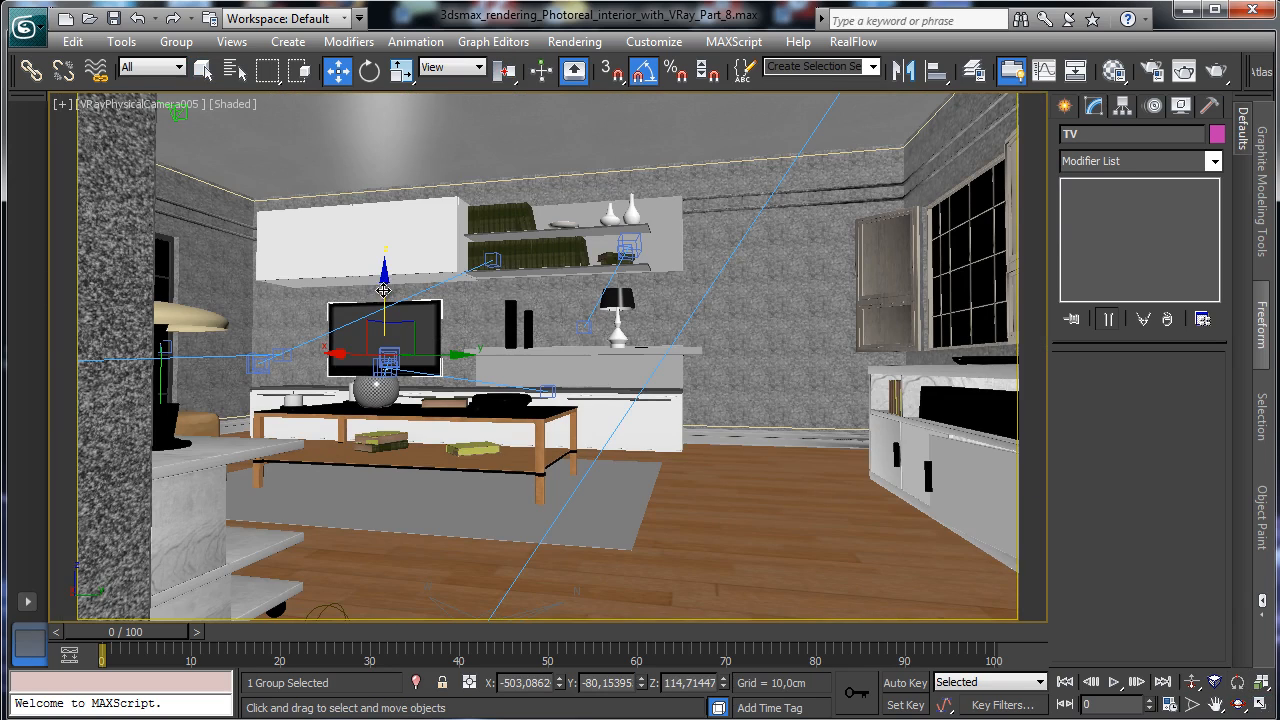
left_click_drag(384, 292, 384, 289)
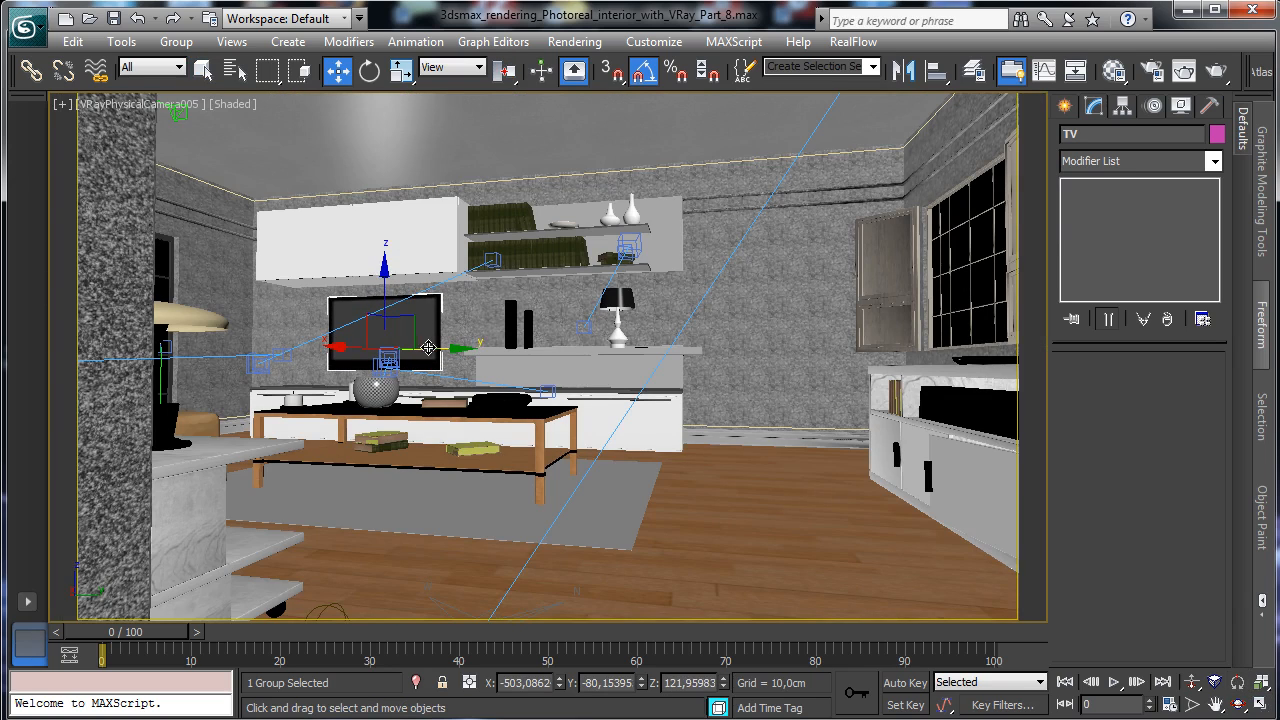
left_click_drag(430, 347, 422, 347)
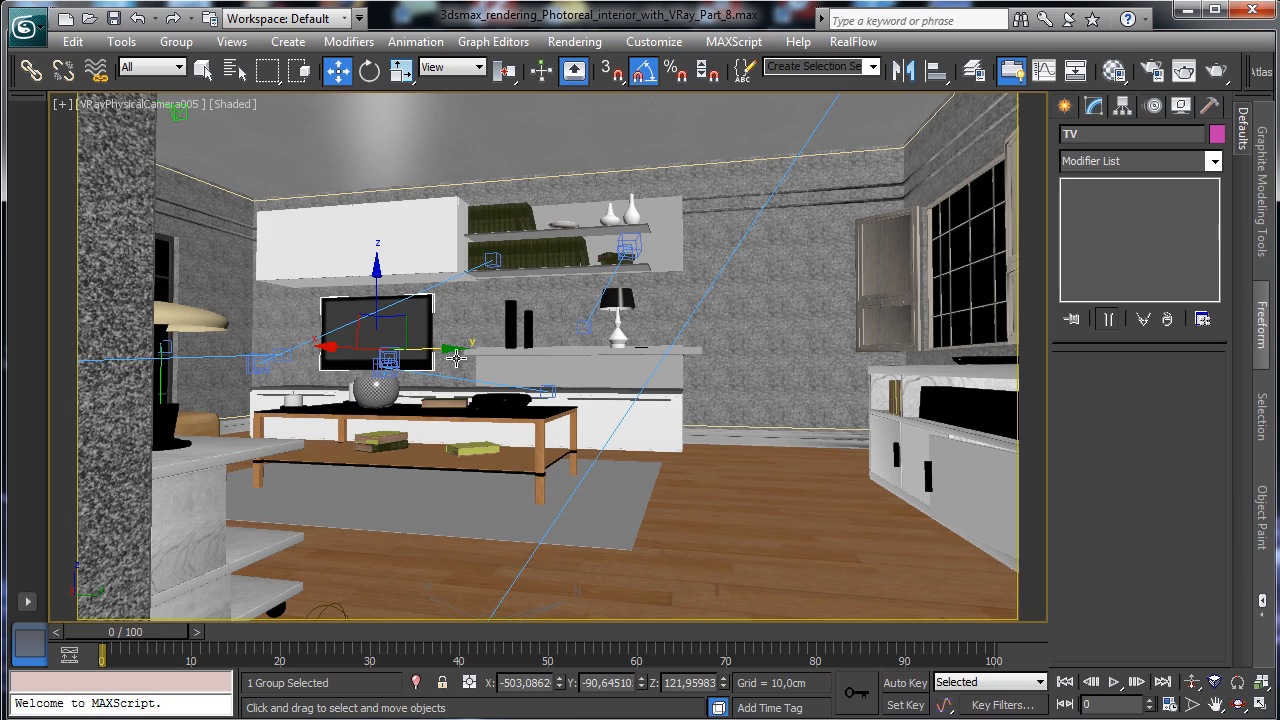
Shift the round bowl on the coffee table along Y to about 71.5 and save the scene.
left_click(374, 394)
left_click_drag(445, 387, 459, 395)
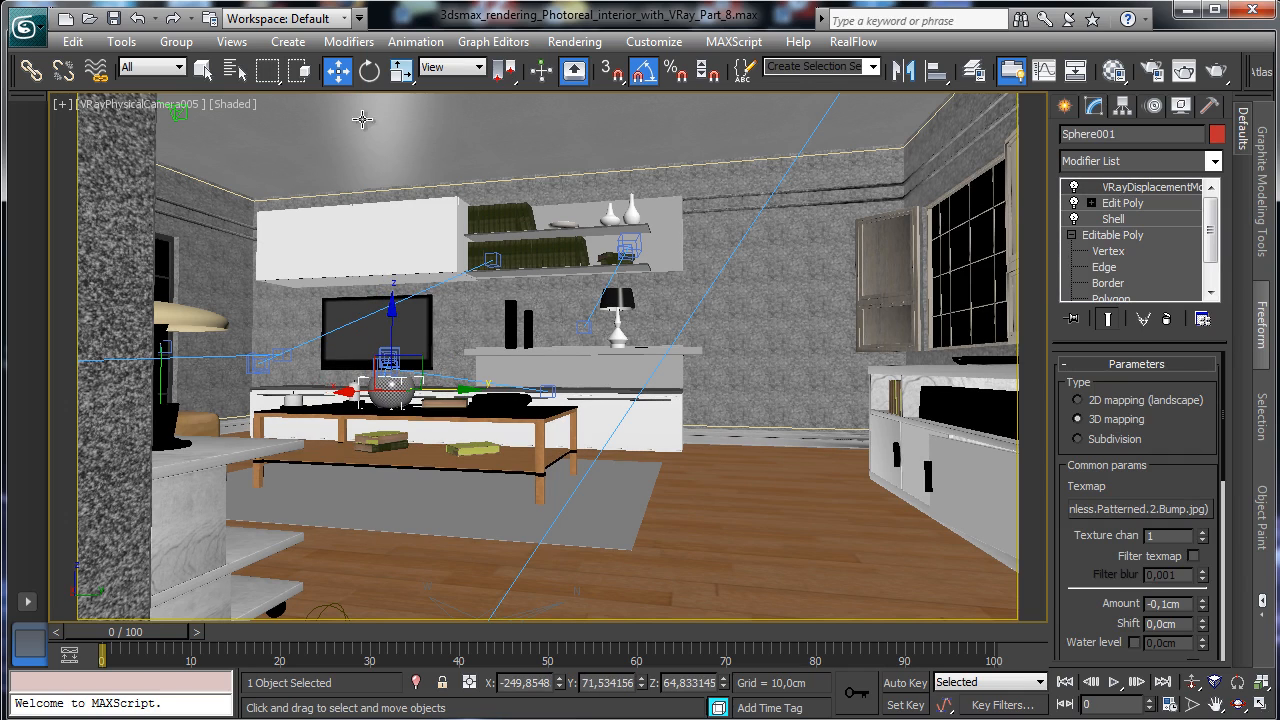
left_click(203, 69)
left_click(113, 22)
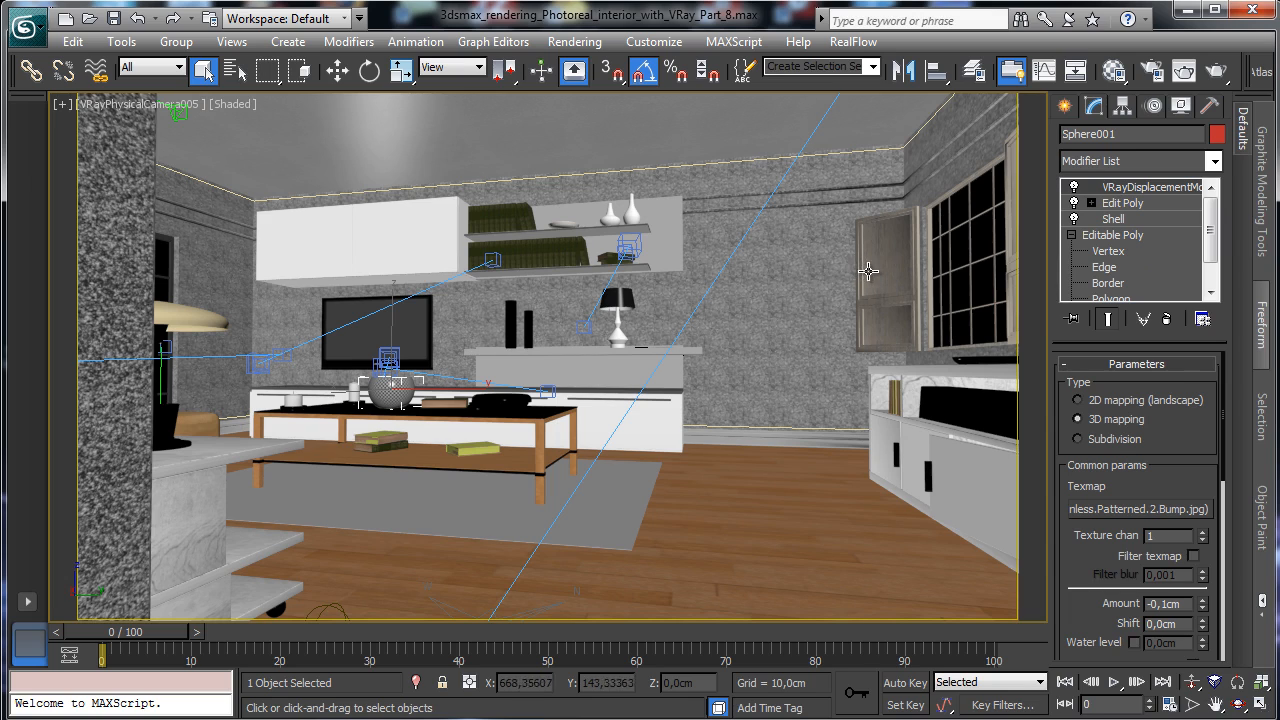
Open the TV group for editing and select the bar beneath the TV in the Front view.
left_click(1262, 705)
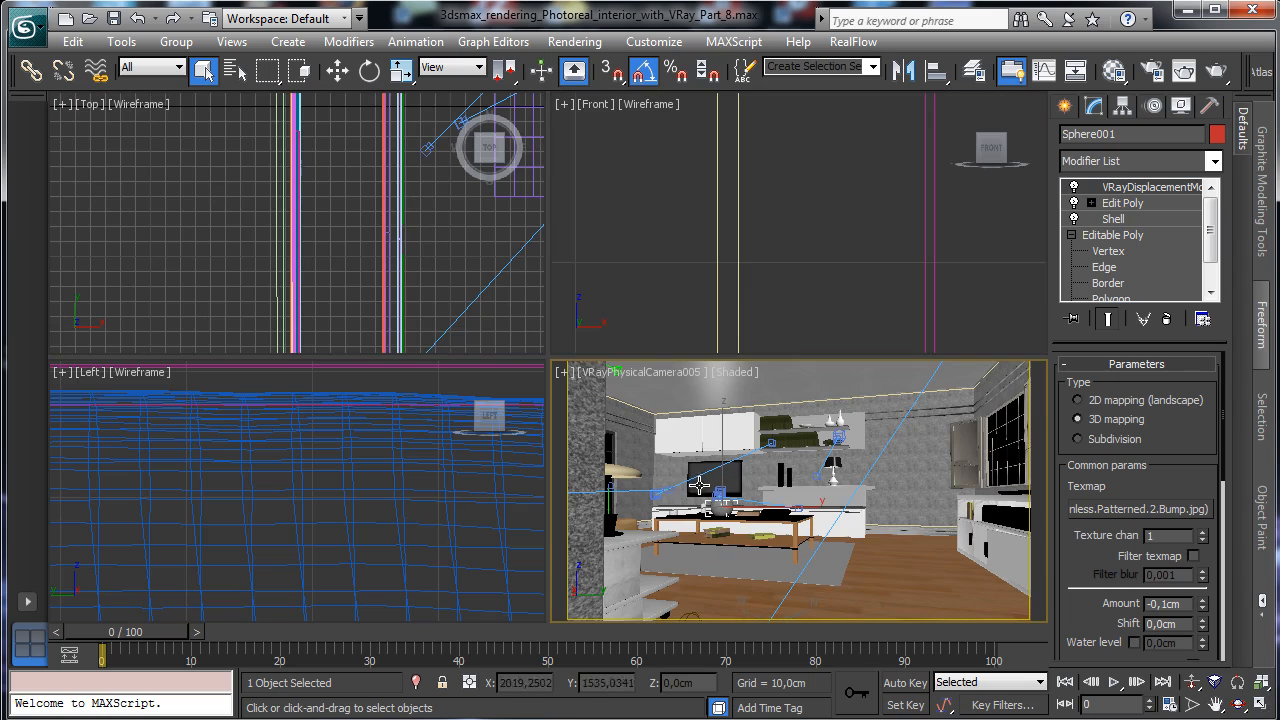
left_click(821, 401)
right_click(929, 337)
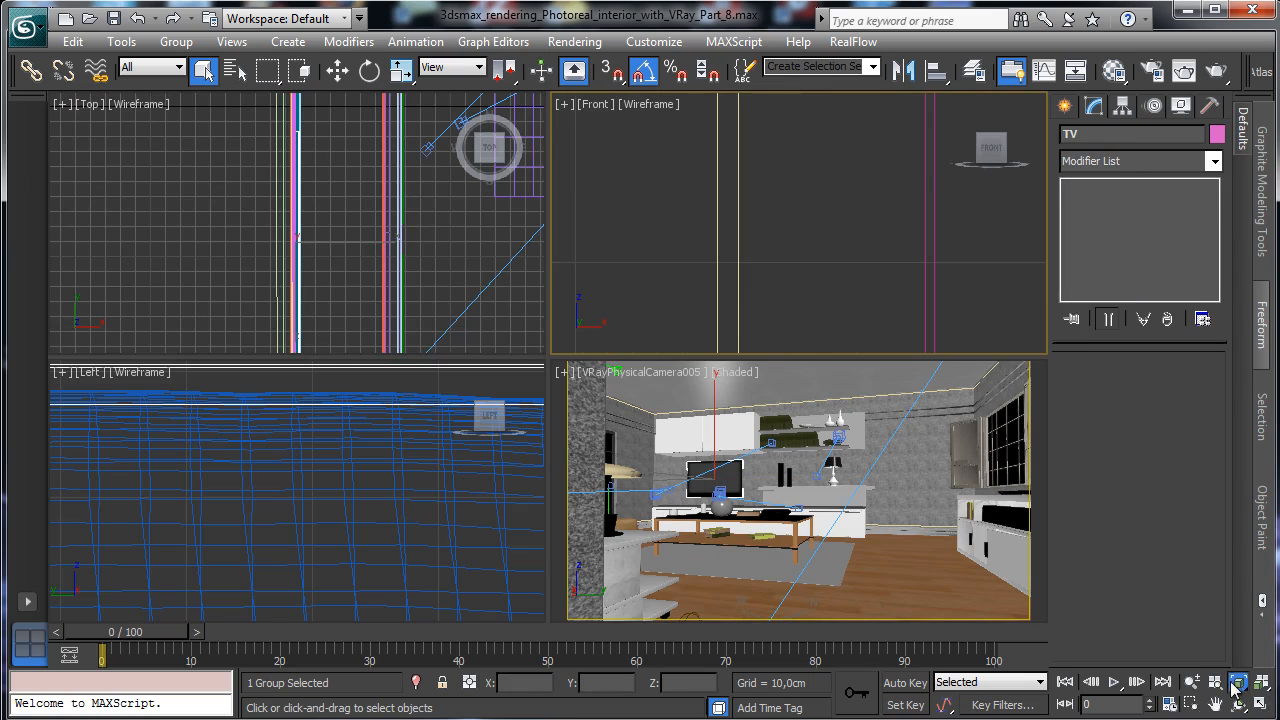
key("z")
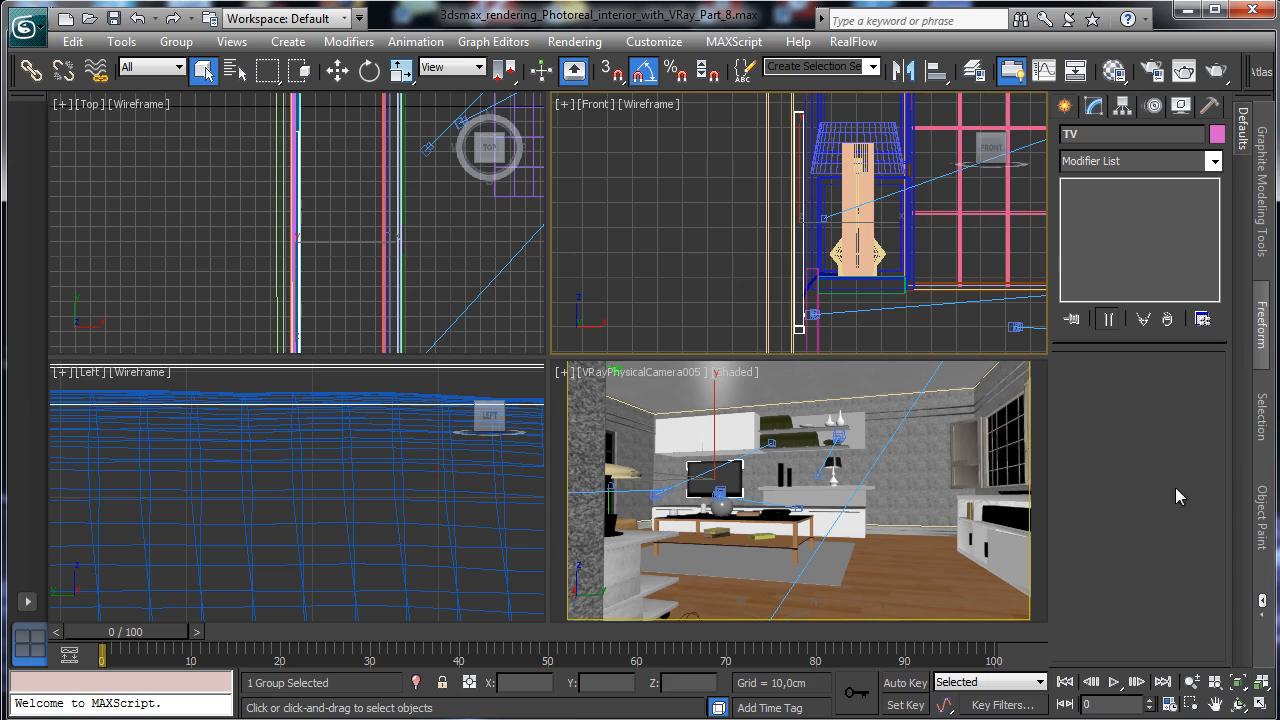
left_click(1192, 704)
left_click_drag(814, 314, 822, 360)
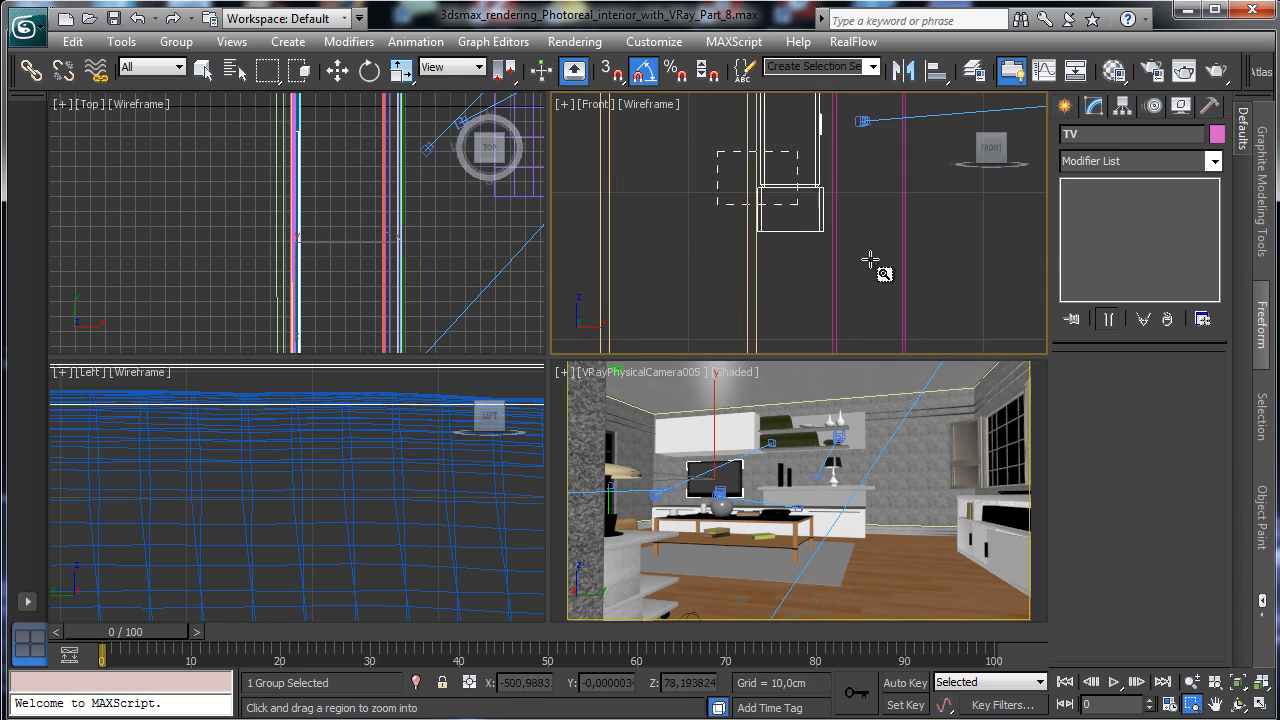
left_click(176, 41)
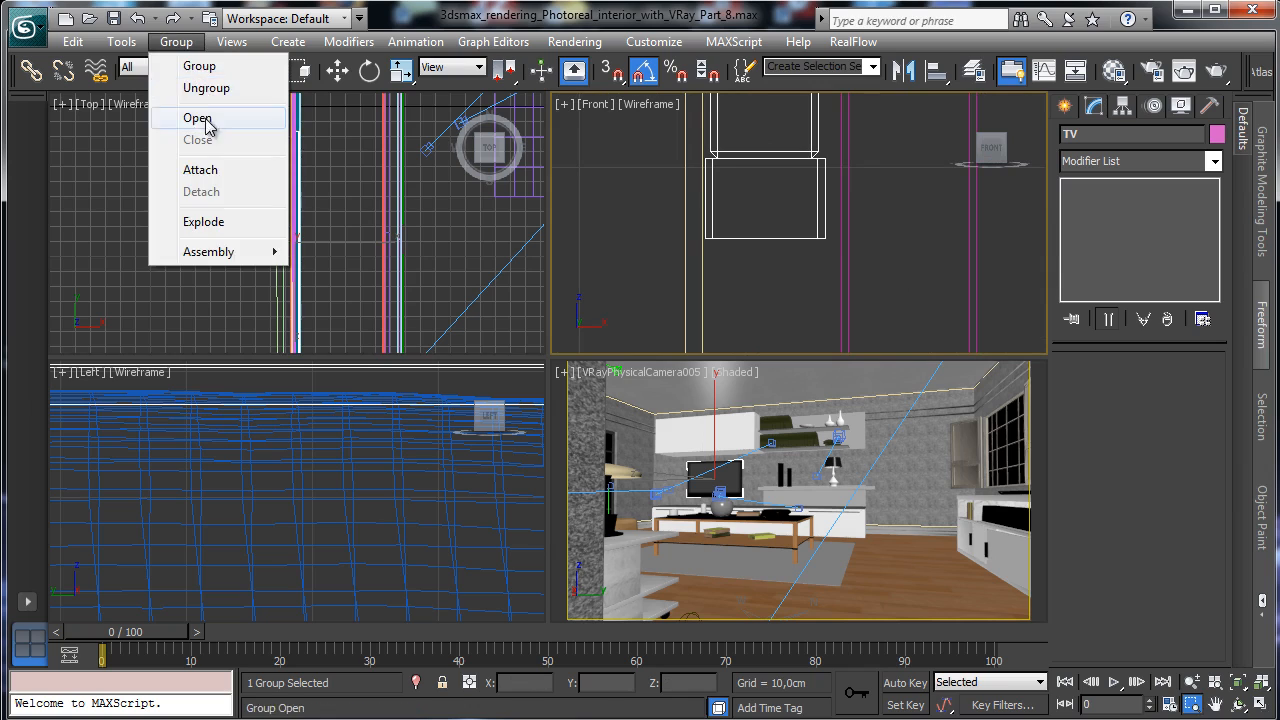
left_click(197, 118)
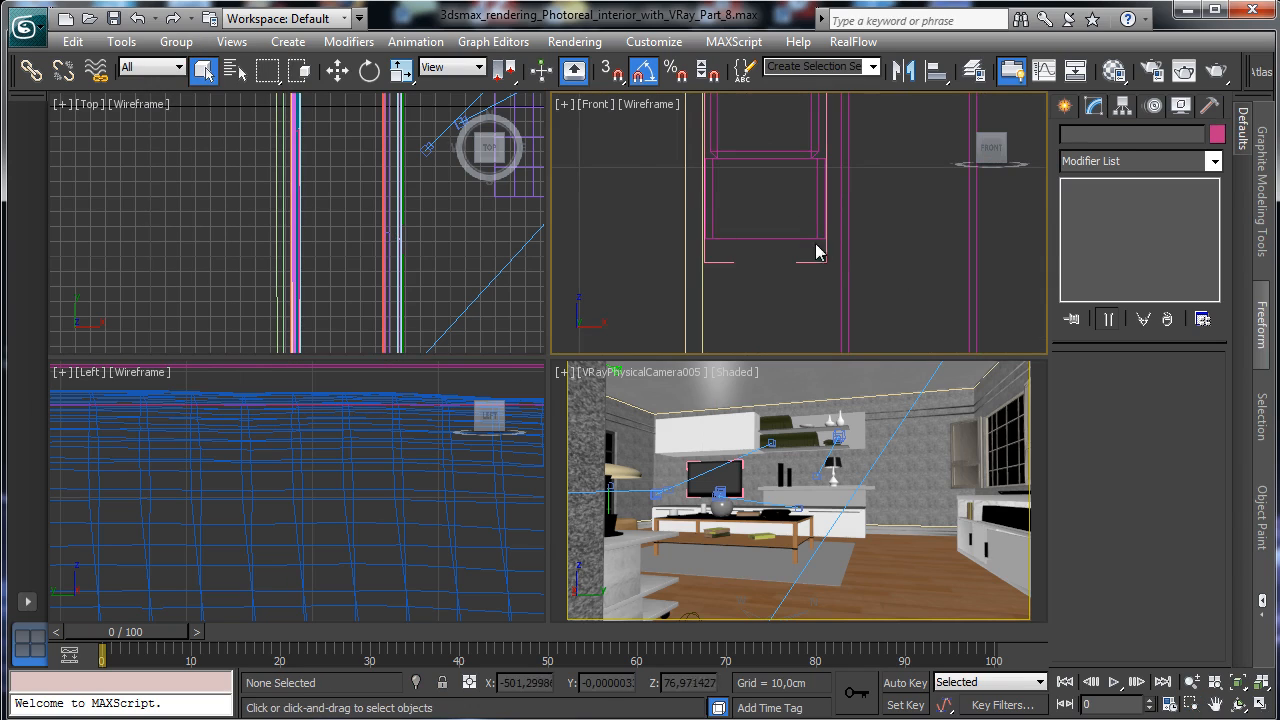
left_click(825, 238)
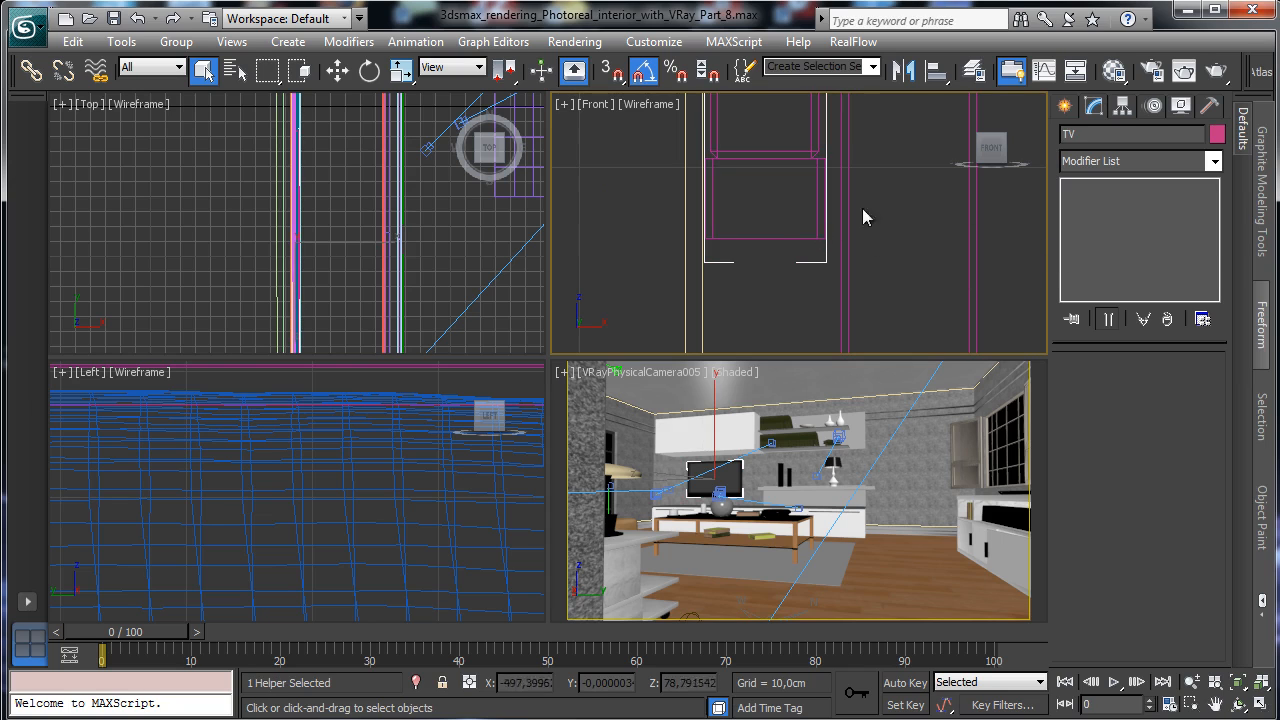
left_click(811, 219)
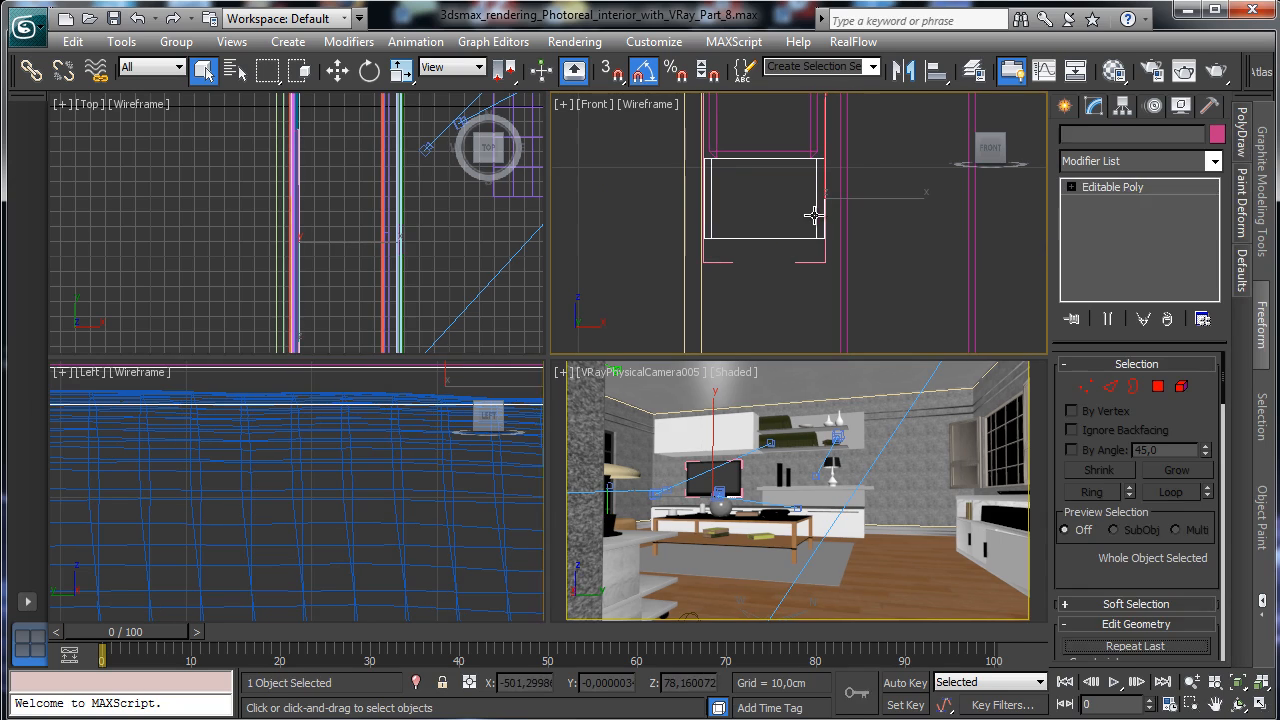
Move the bar's lower front vertices back toward the wall in the Front view so its front face slants.
key("1")
left_click_drag(805, 221, 868, 238)
left_click(337, 70)
left_click(1085, 386)
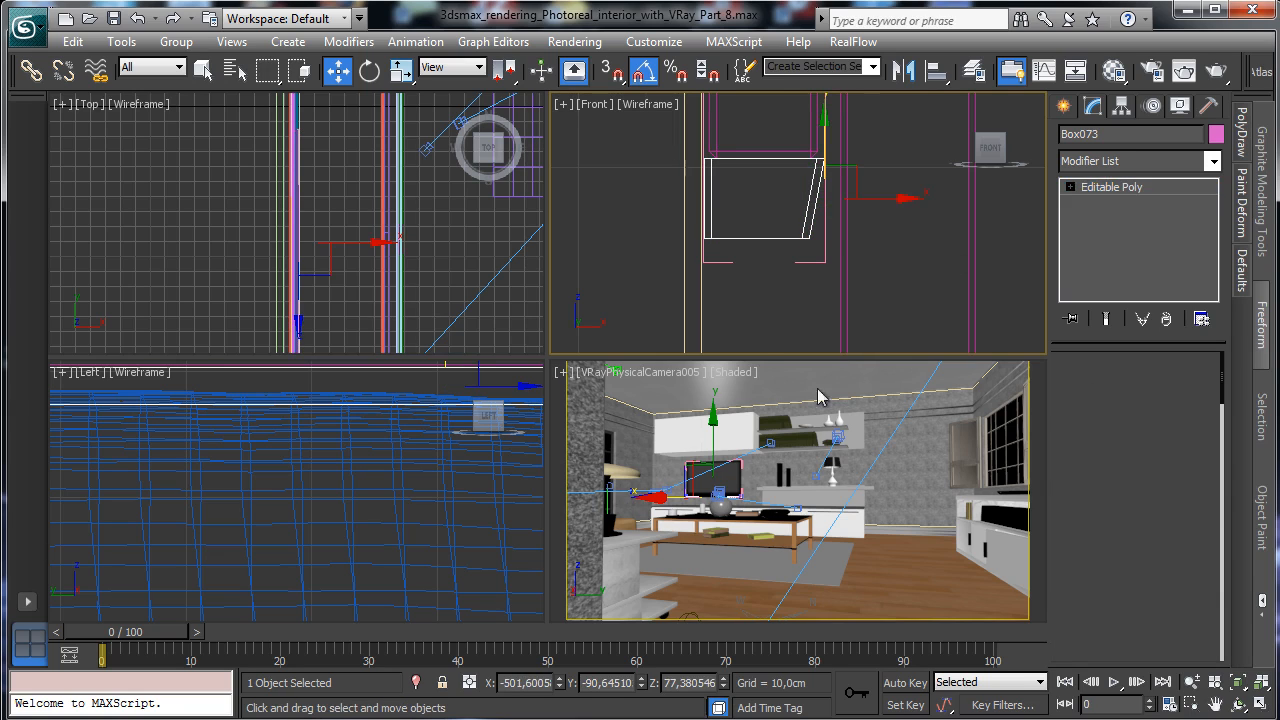
Close the TV group and save the scene.
left_click(176, 41)
left_click(186, 137)
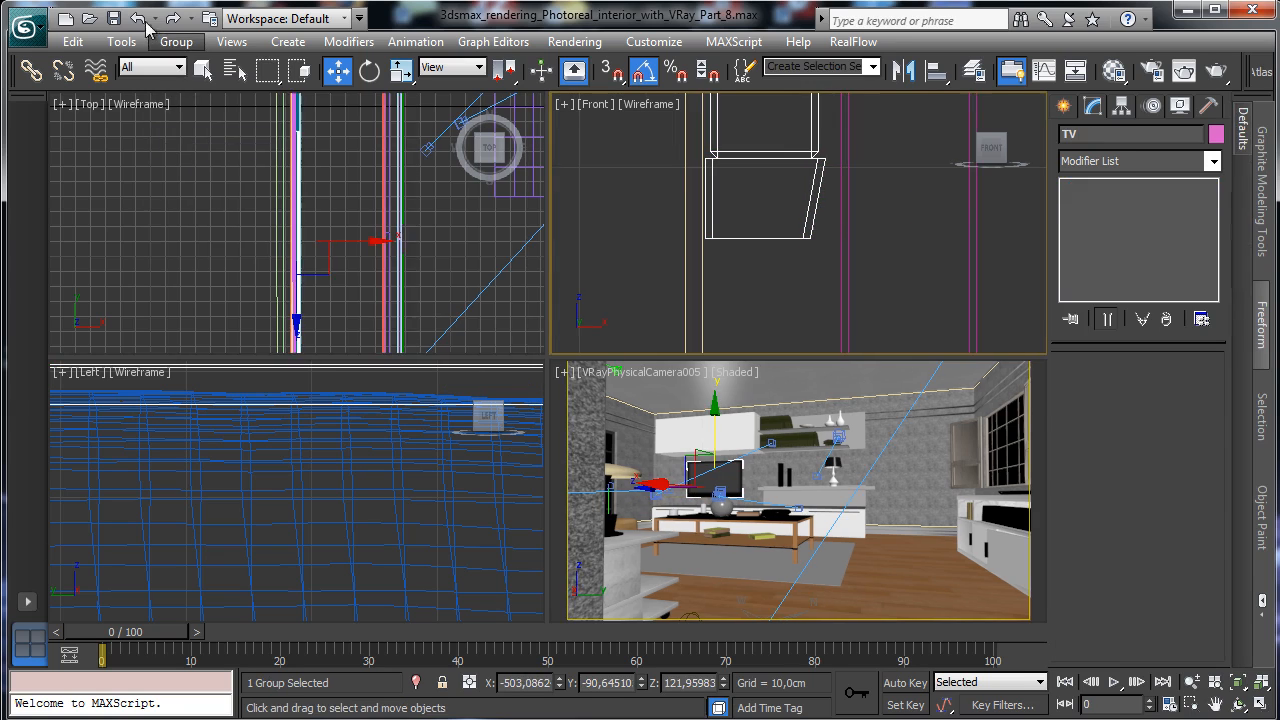
left_click(116, 20)
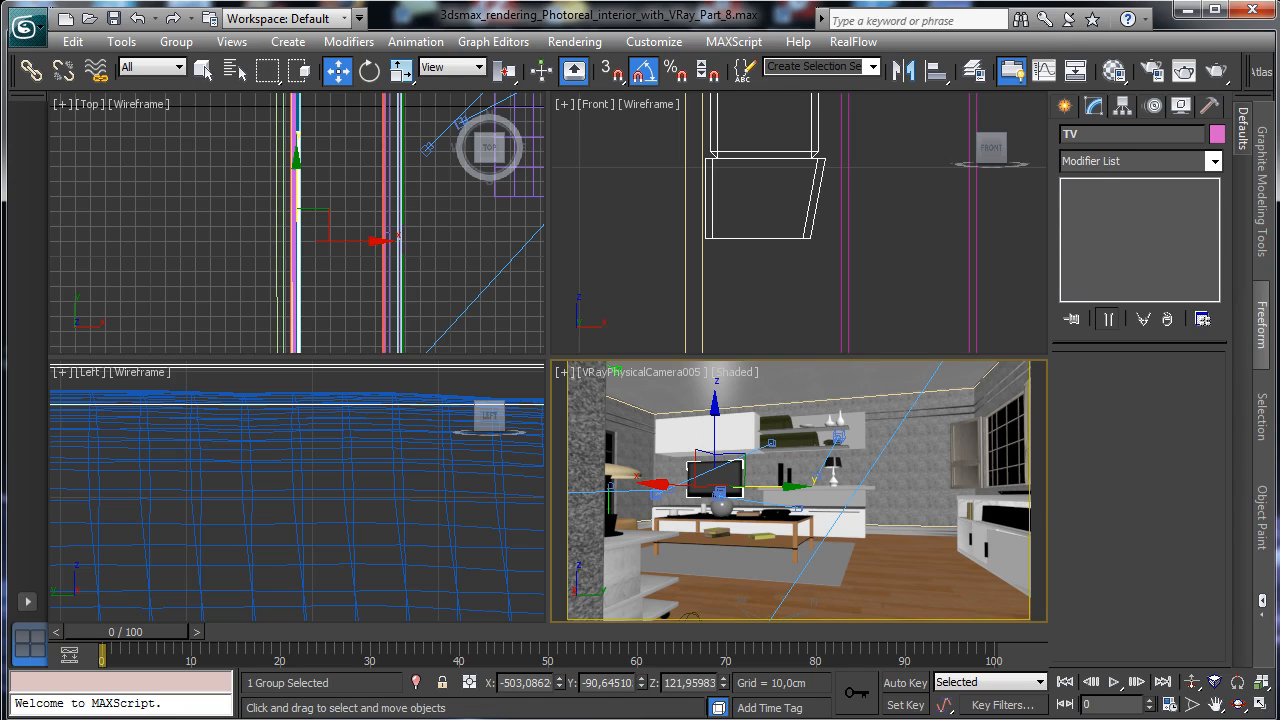
Make a test render of the room through VRayPhysicalCamera005 and put the frame buffer away.
key("shift+q")
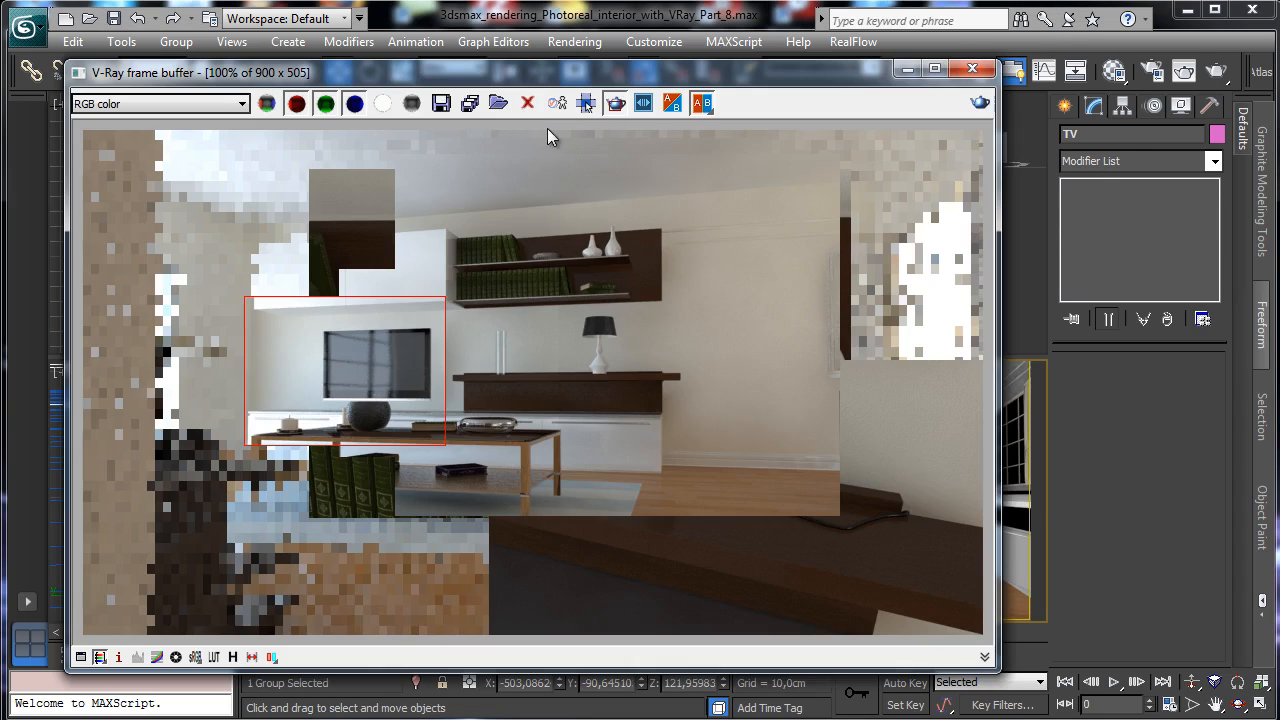
left_click(980, 104)
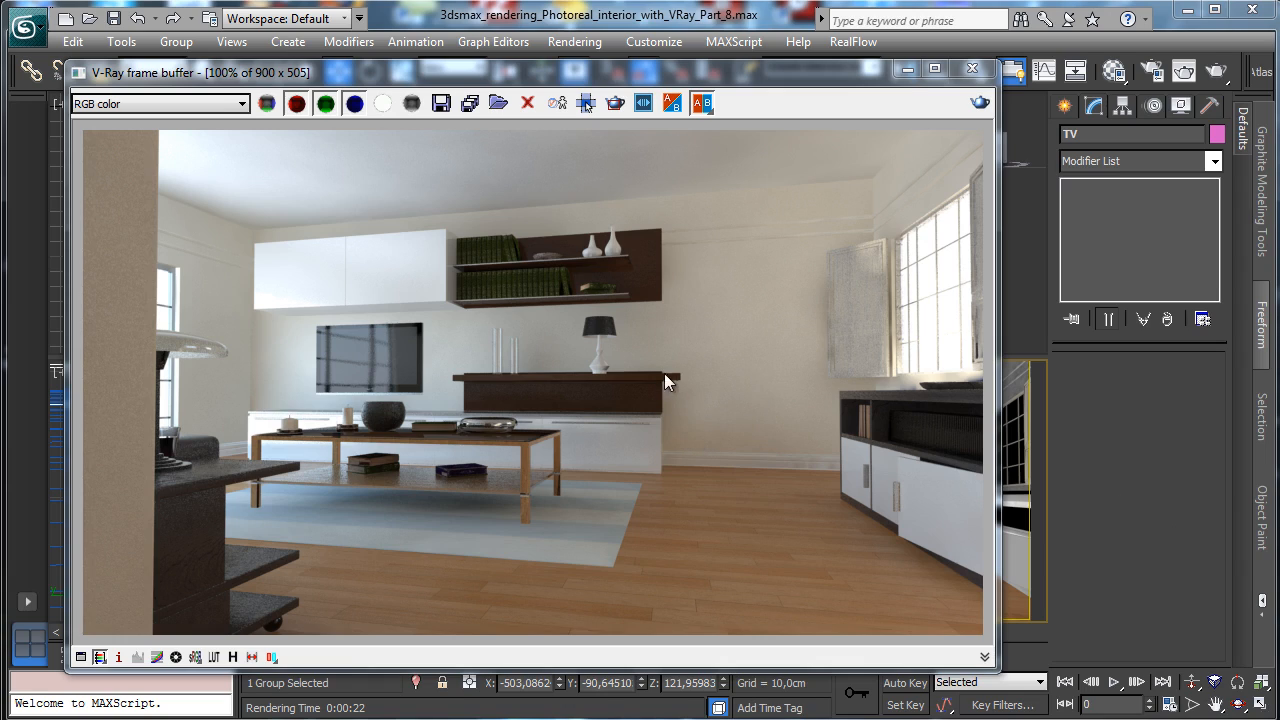
left_click(967, 68)
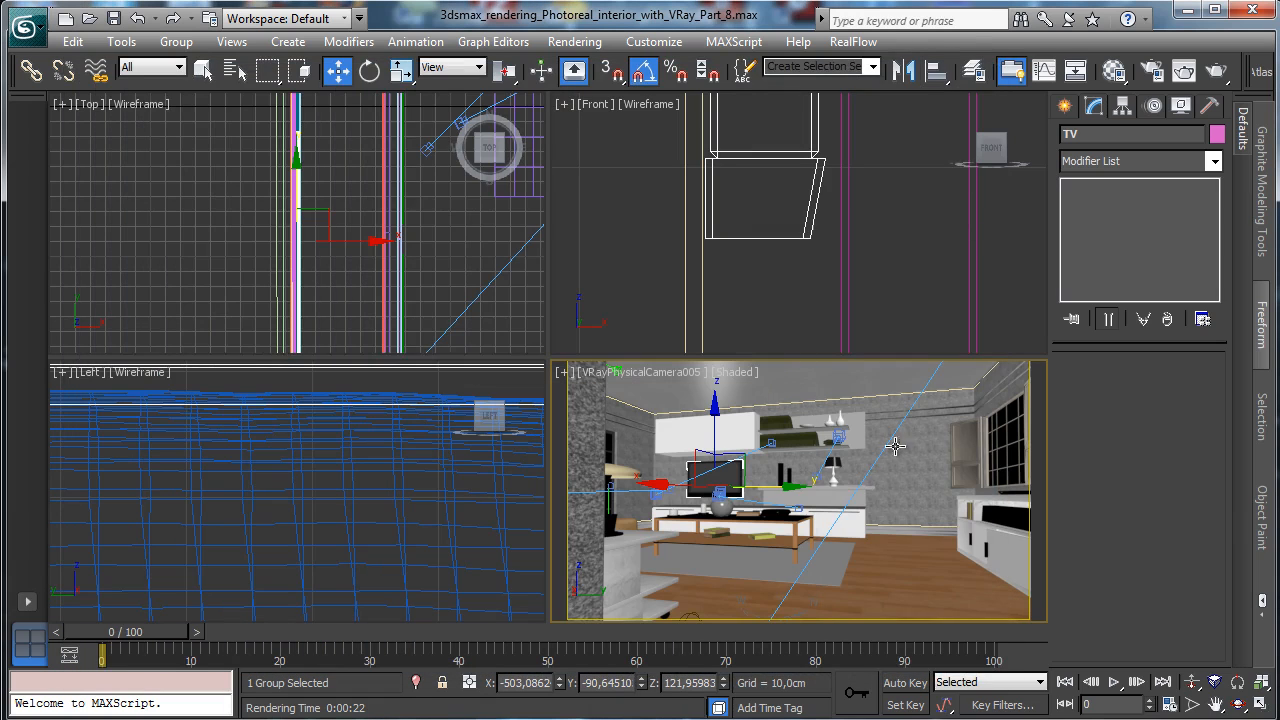
Isolate the shelf beside the TV together with its back panel and fit both in all views.
left_click(873, 488)
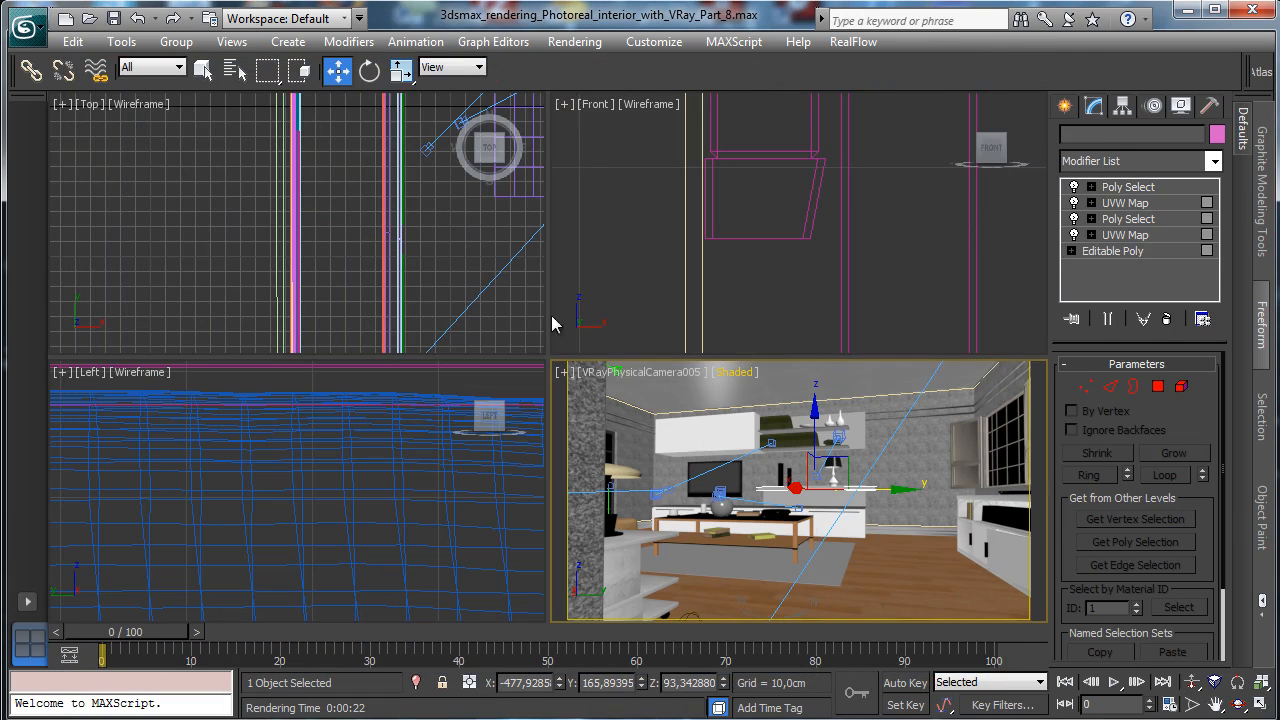
left_click(820, 493, "ctrl")
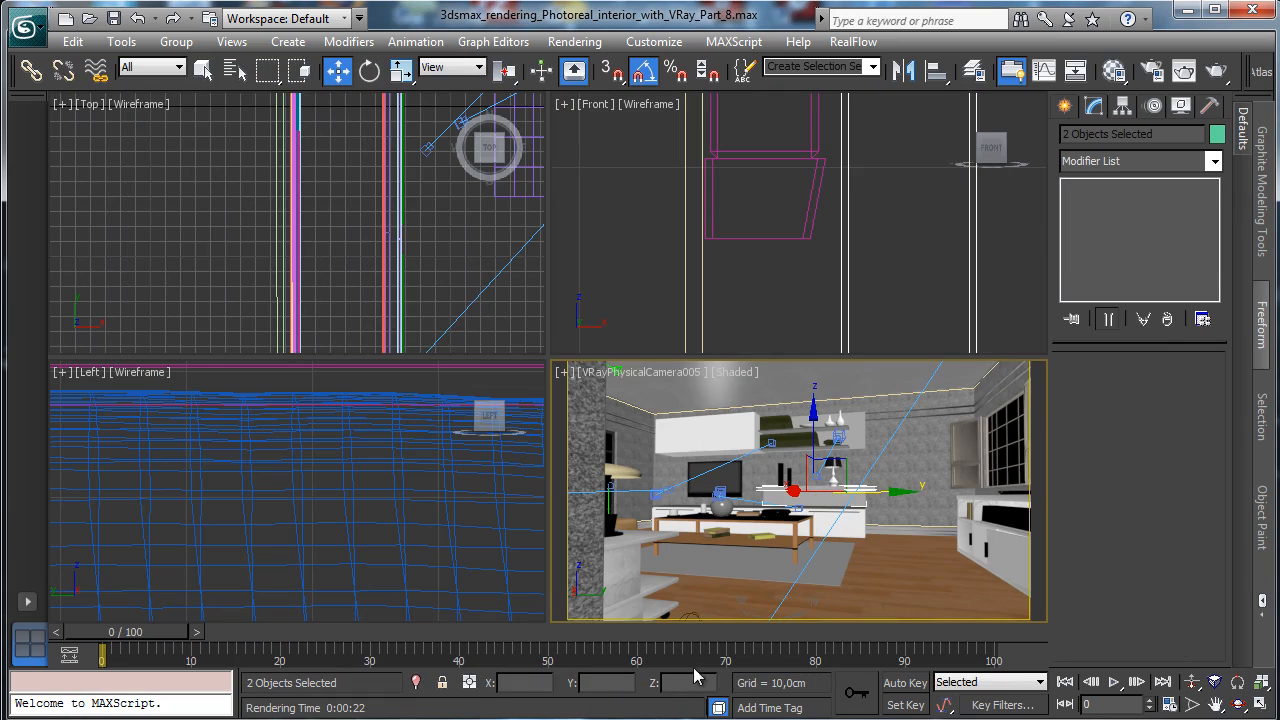
key("alt+q")
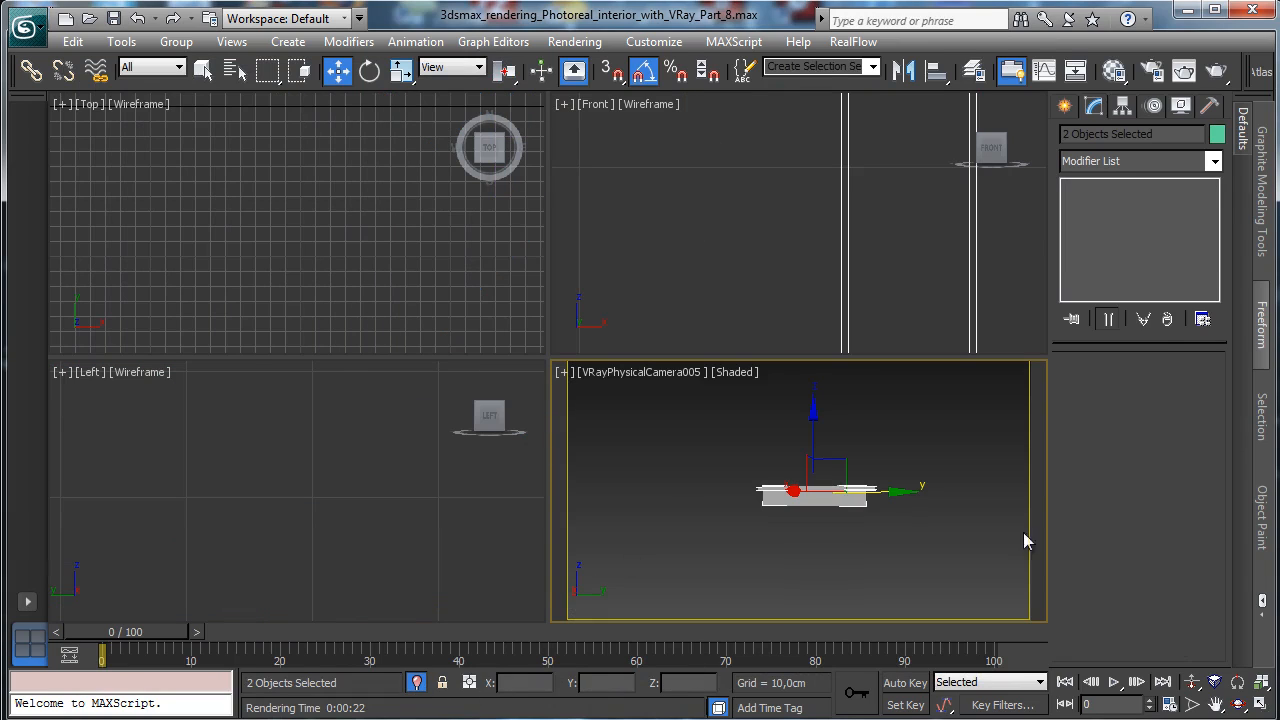
left_click(1260, 682)
left_click(876, 318)
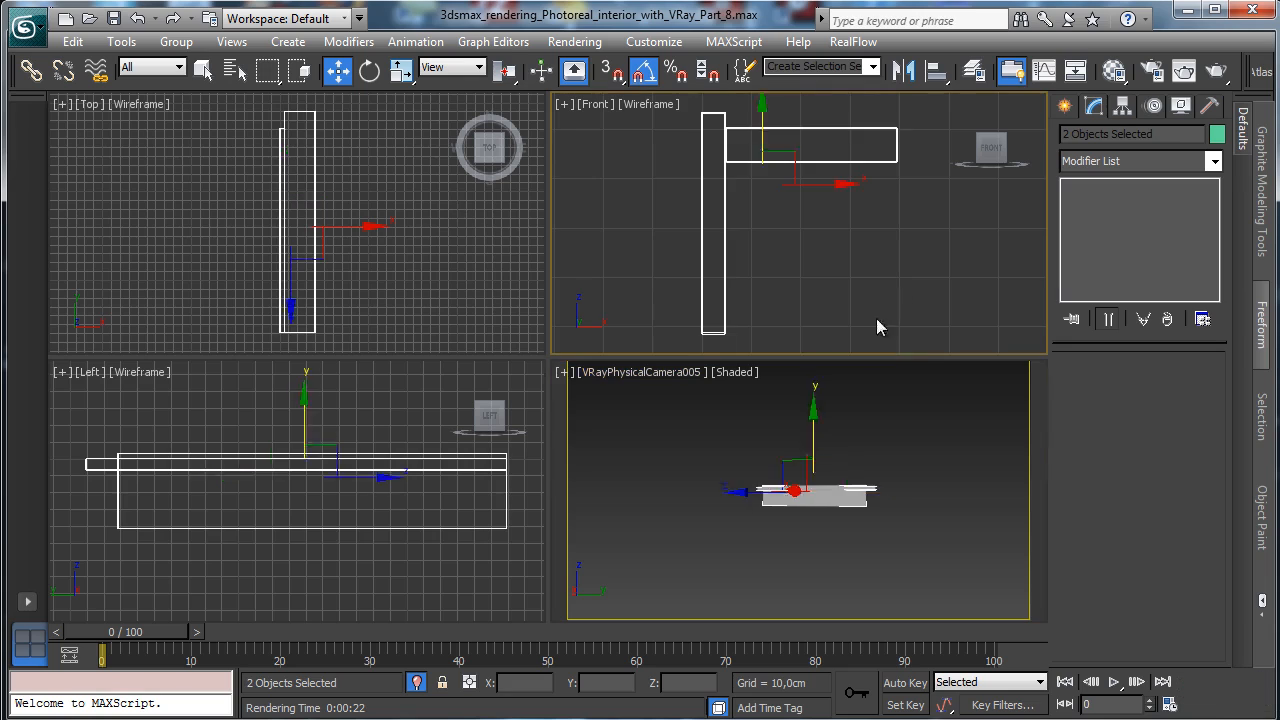
Add an Edit Poly modifier to the shelf Box031 above its existing Poly Select and UVW Map modifiers.
left_click(872, 490)
left_click(1084, 385)
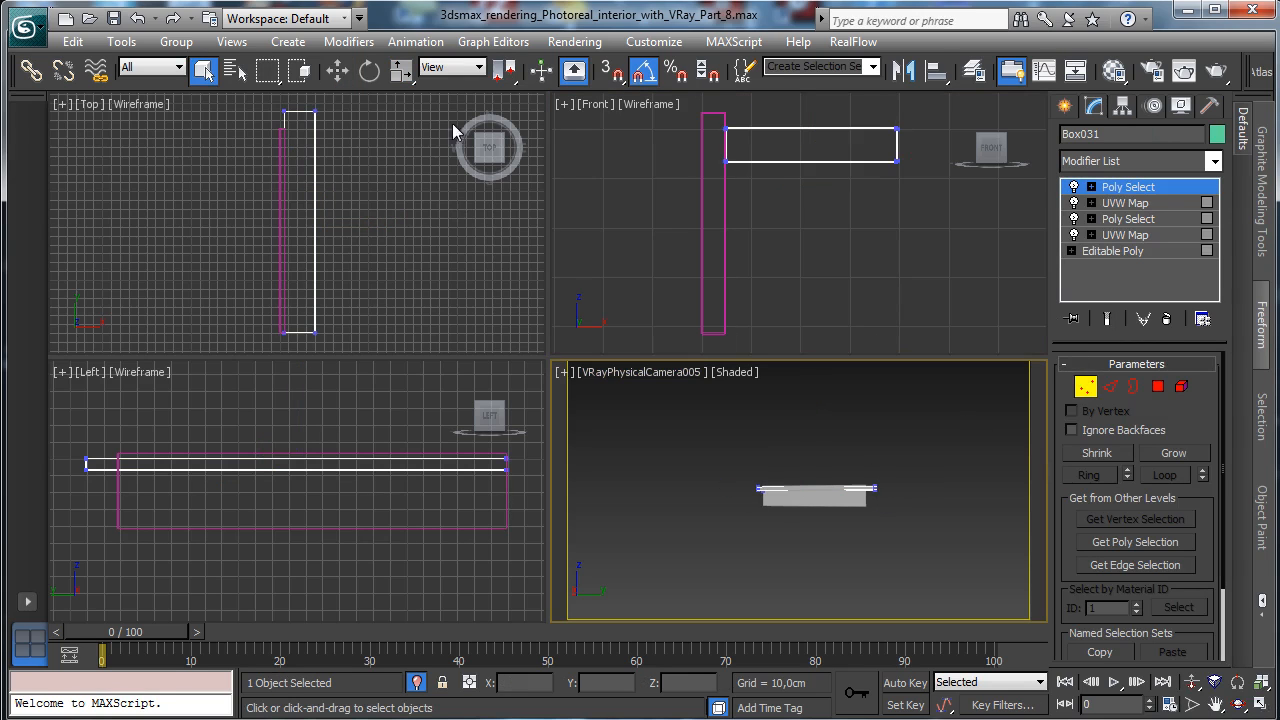
left_click(1108, 385)
left_click(1213, 161)
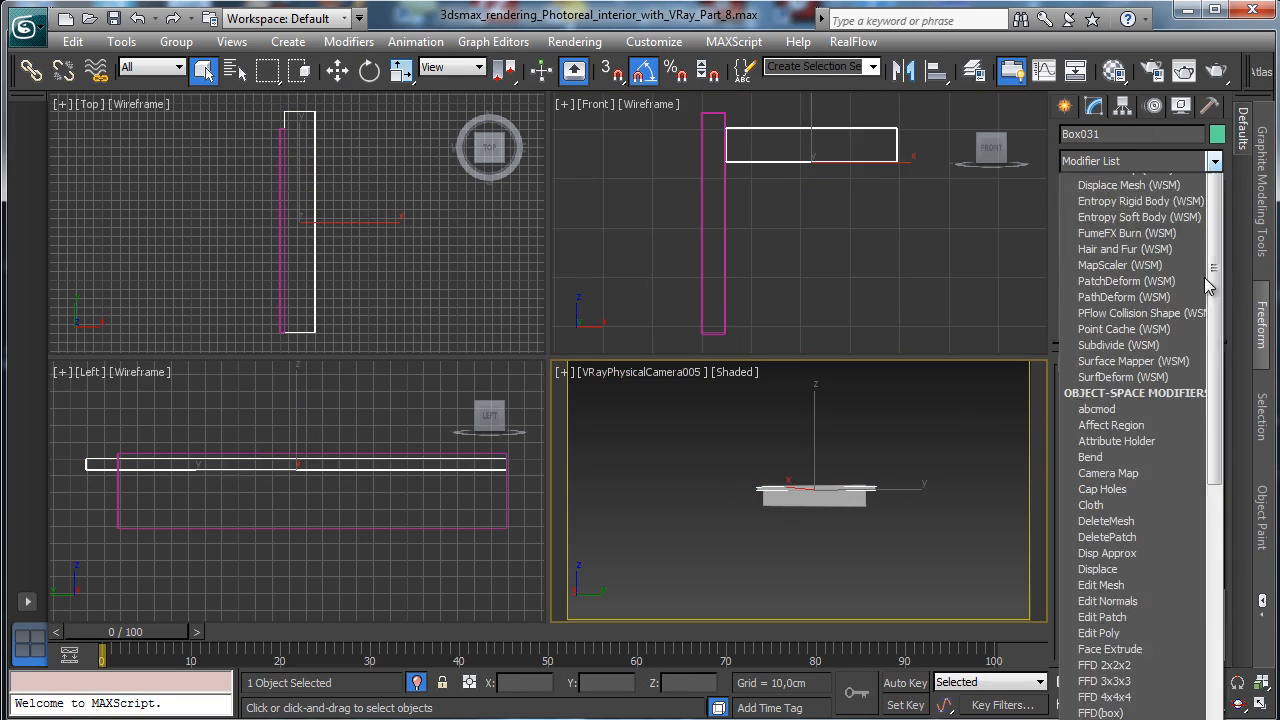
key("e")
key("e")
key("e")
key("e")
key("Return")
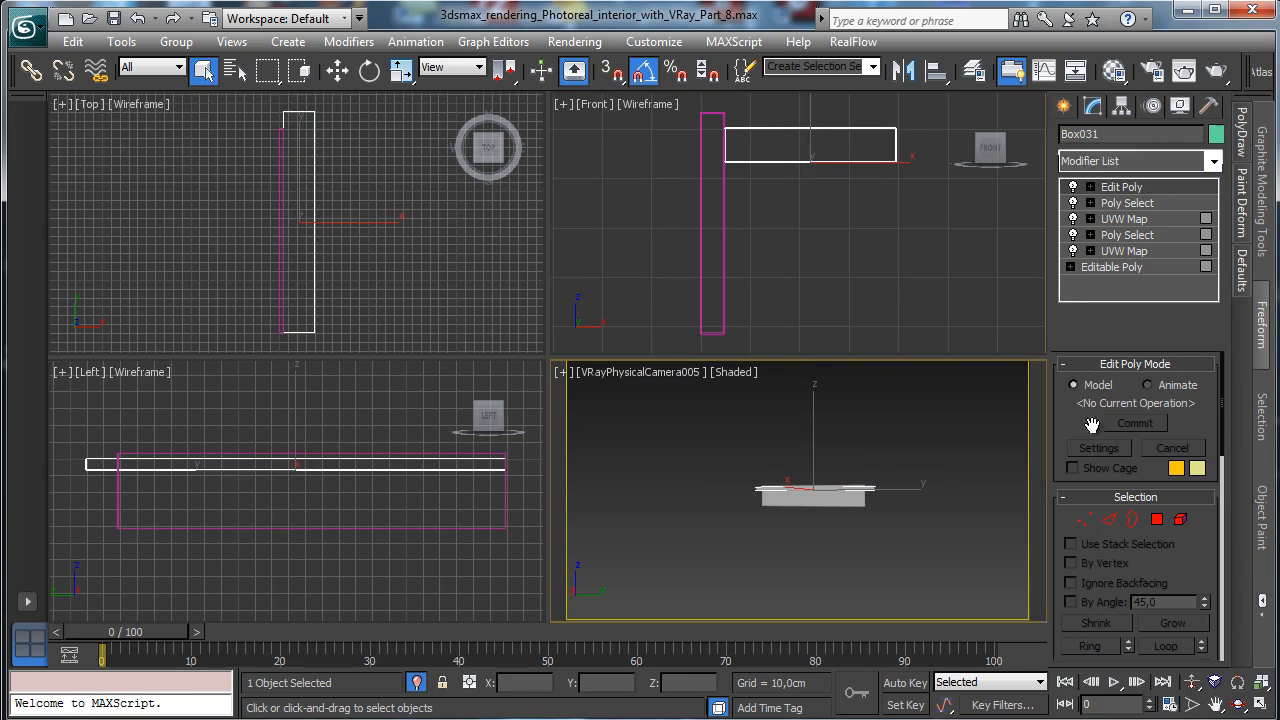
Move the vertices at the shelf's overhanging end to about Y 271.7, flush with the end of the back panel.
left_click(1084, 519)
left_click_drag(258, 100, 343, 124)
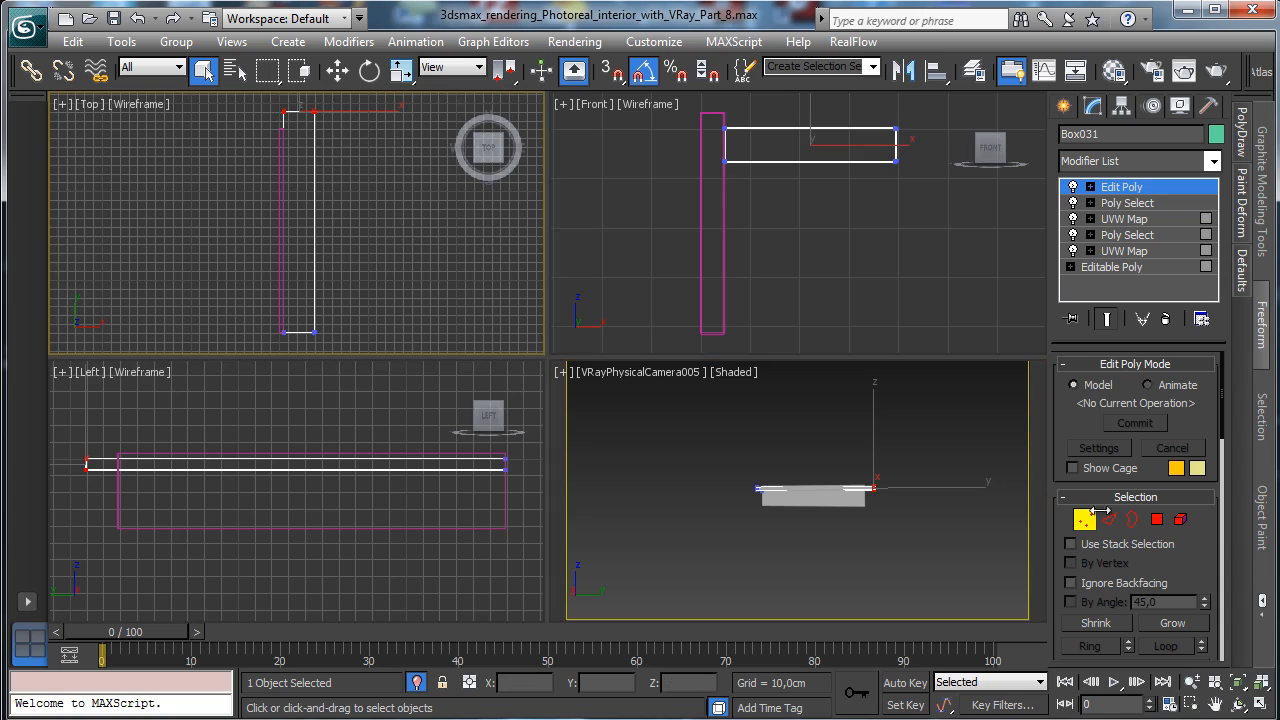
left_click(1238, 683)
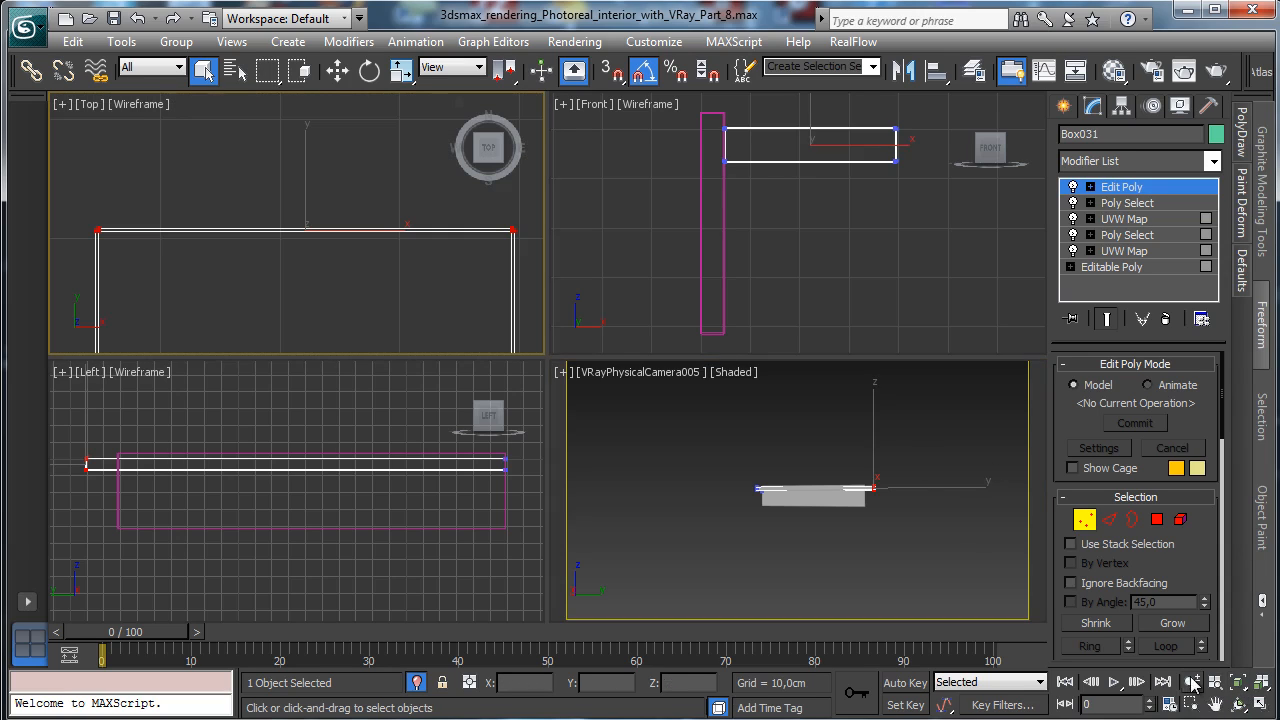
left_click(1192, 683)
left_click_drag(234, 286, 331, 363)
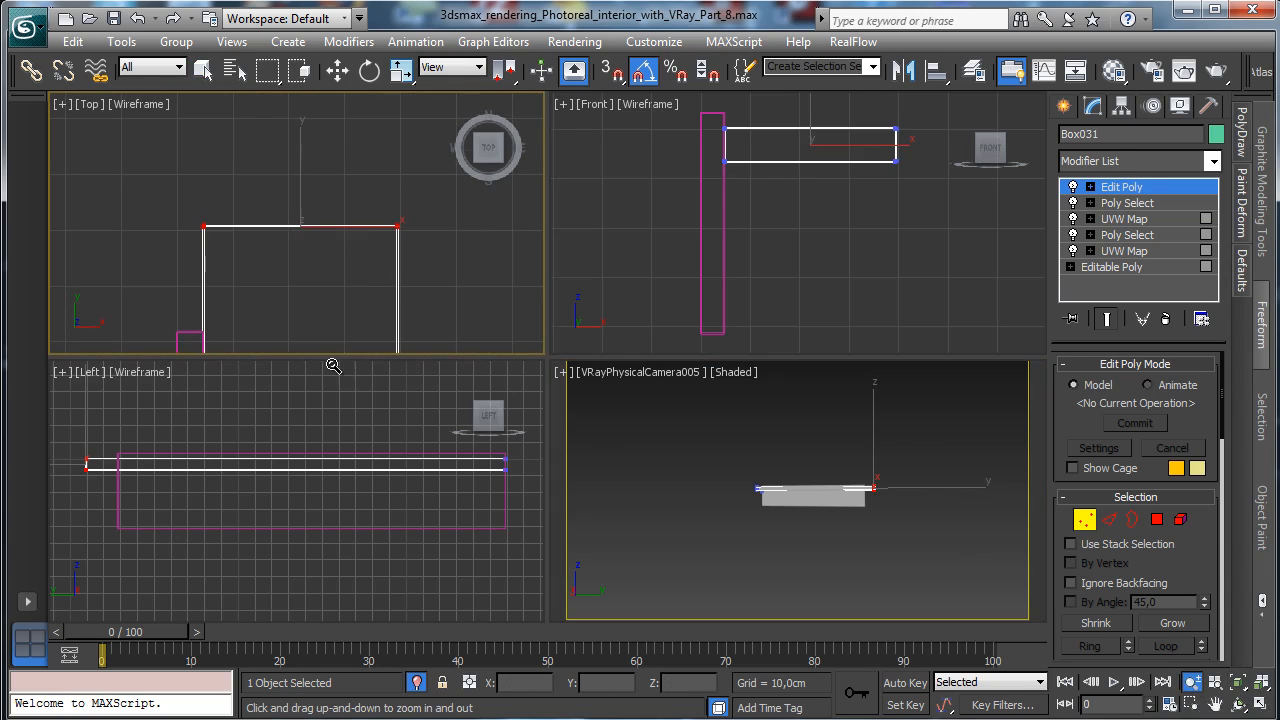
left_click(1259, 704)
left_click(337, 69)
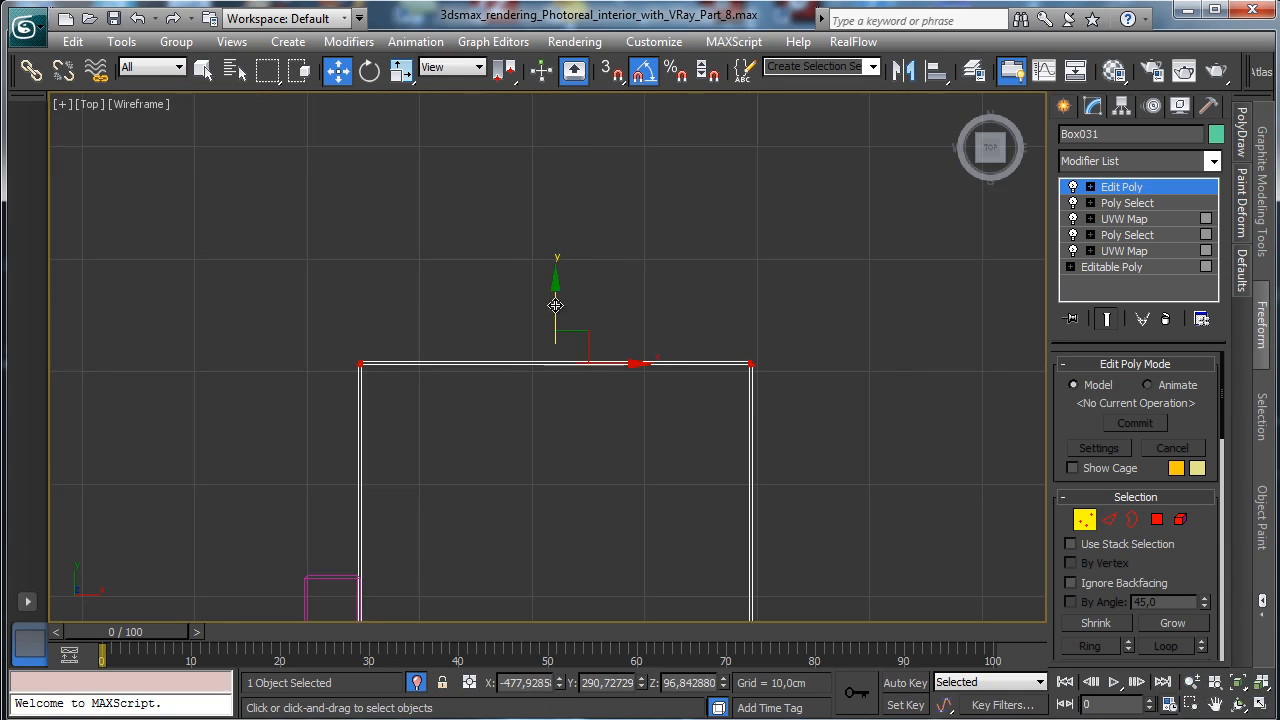
left_click_drag(555, 305, 534, 520)
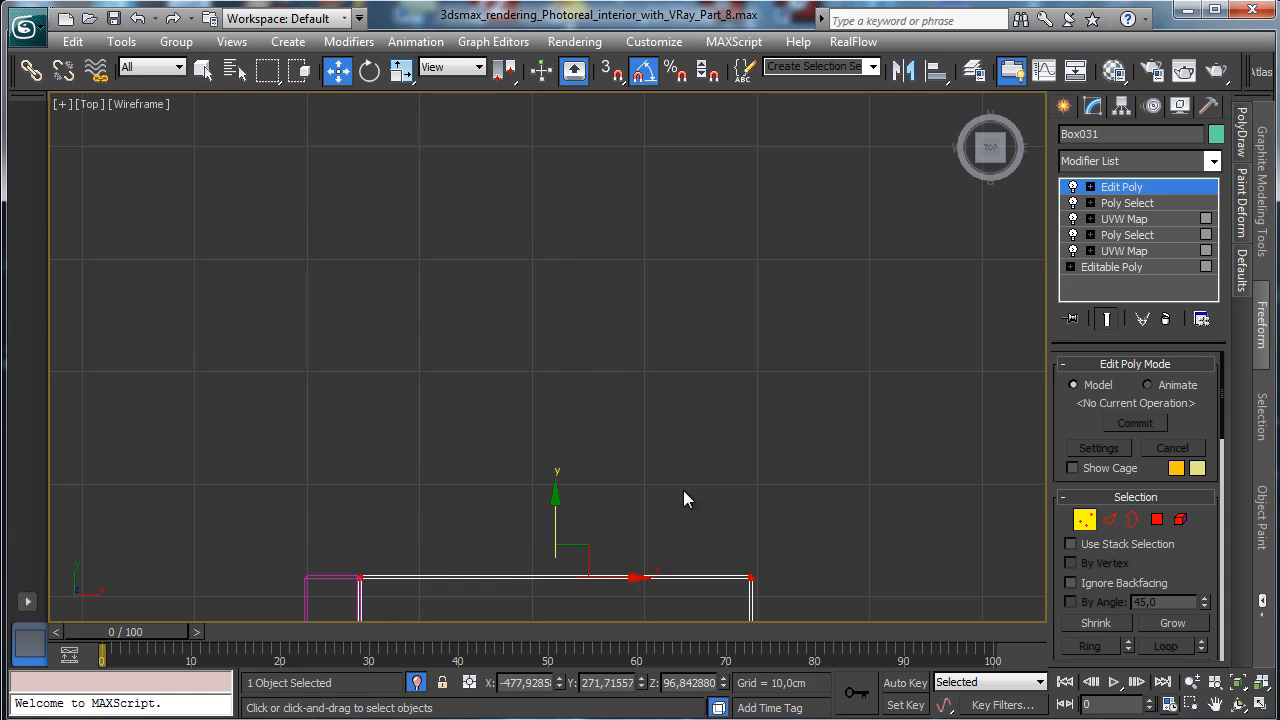
left_click(1085, 519)
left_click(1260, 706)
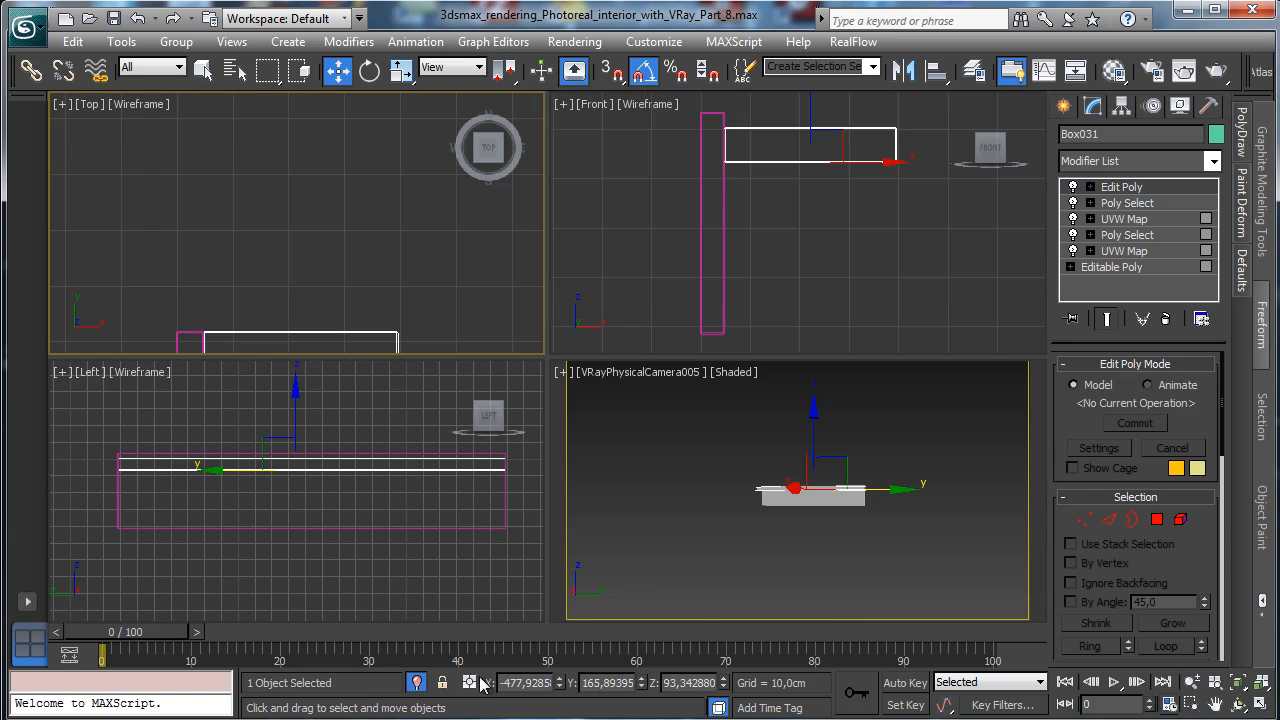
End the isolation of the shelf and back panel and save the scene.
left_click(416, 682)
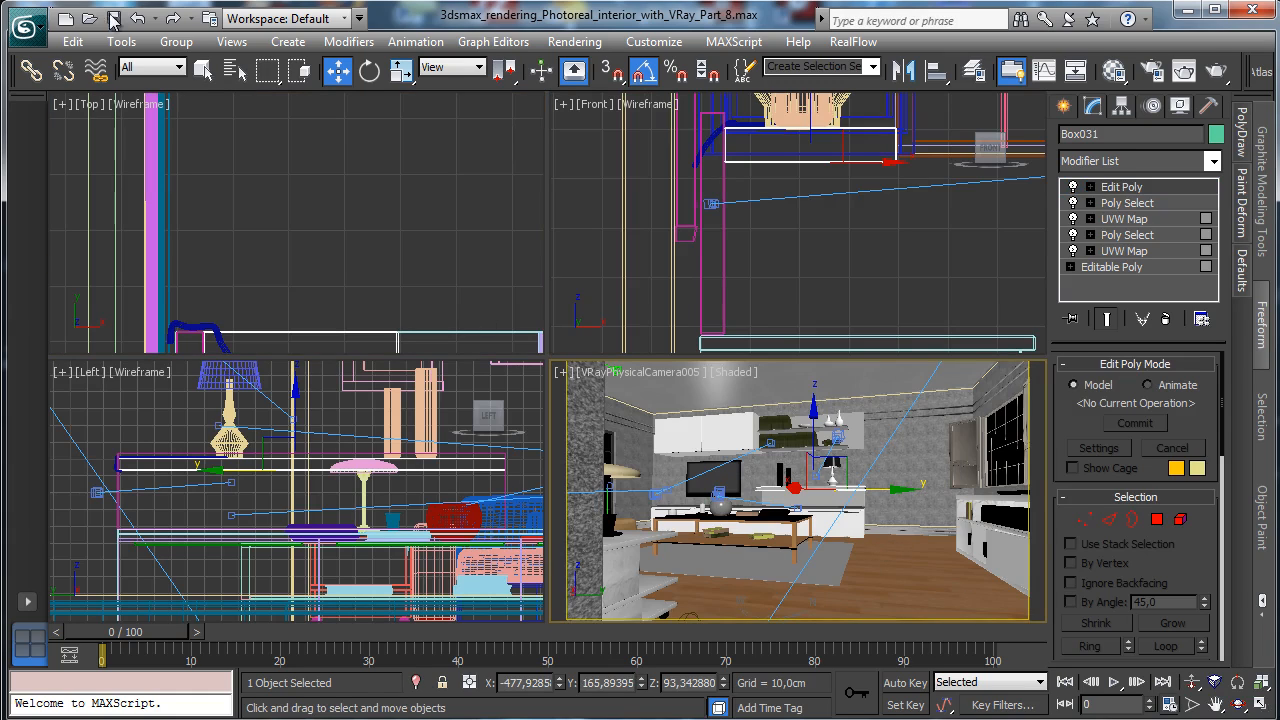
left_click(113, 18)
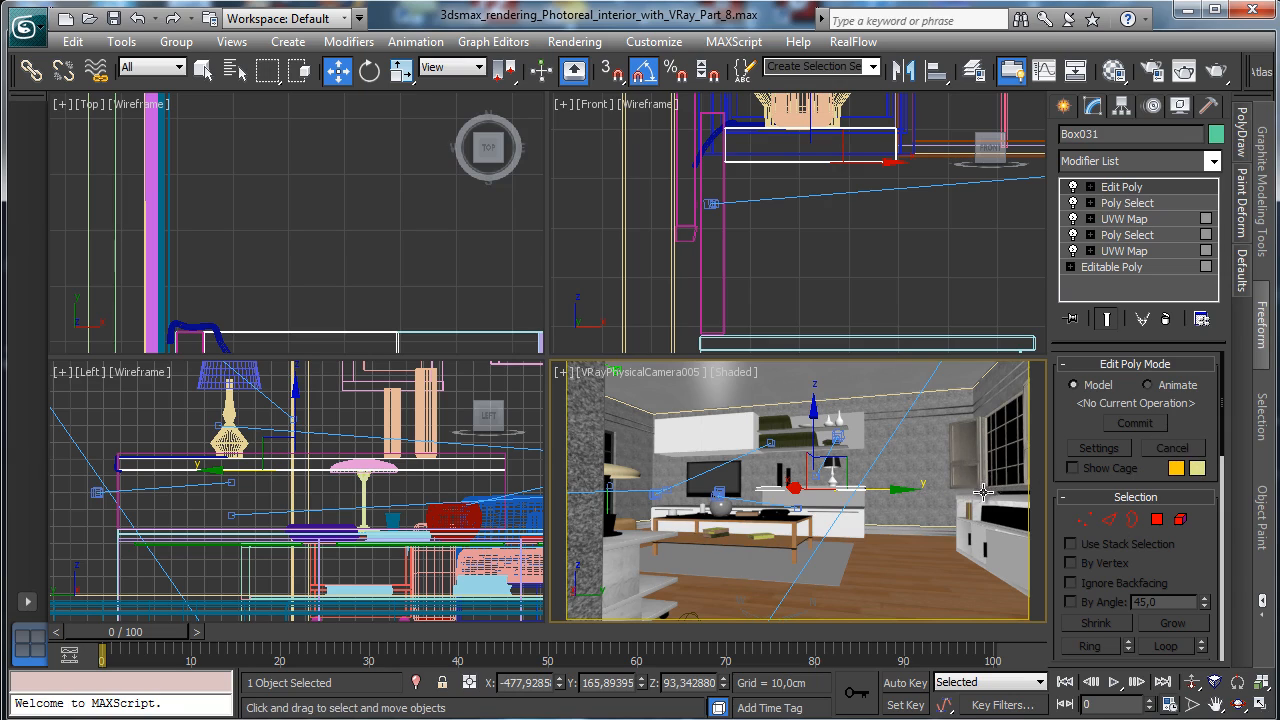
Move VRayPhysicalCamera005 to about X 132.4, Y 303.4 and Z 112.2 cm, judging the framing in its enlarged view.
left_click(640, 380)
left_click(740, 708)
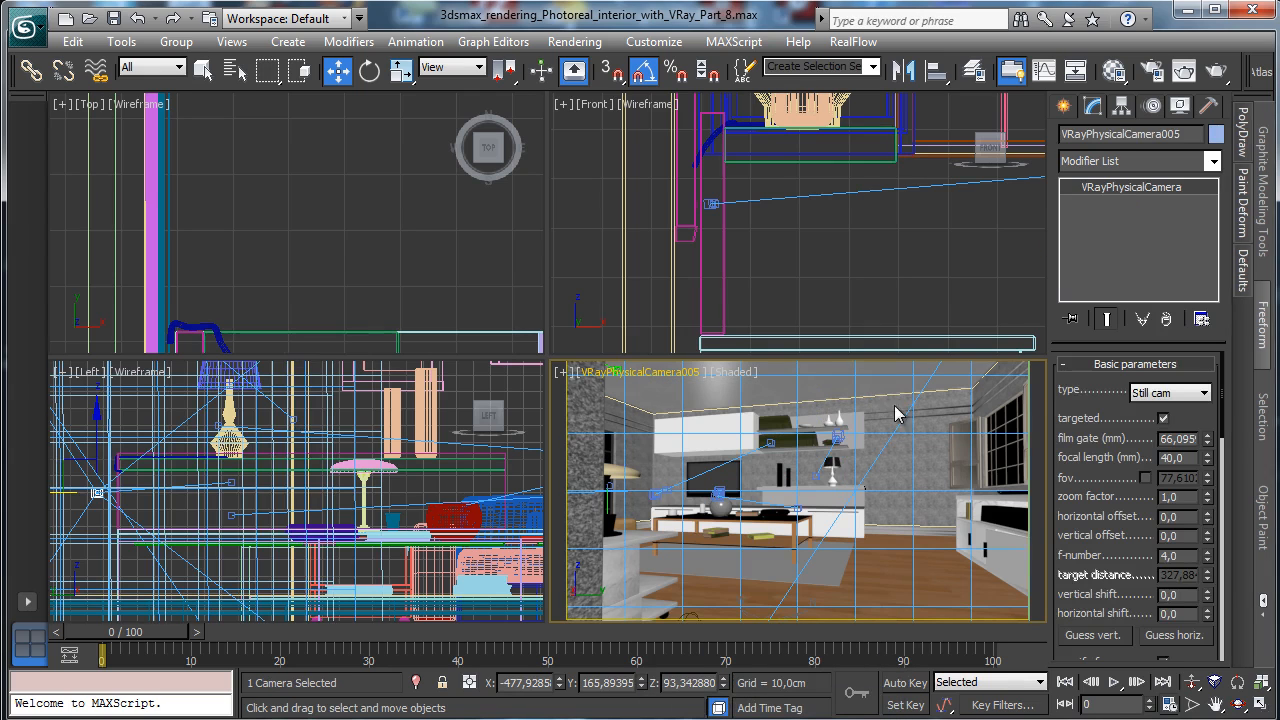
right_click(338, 70)
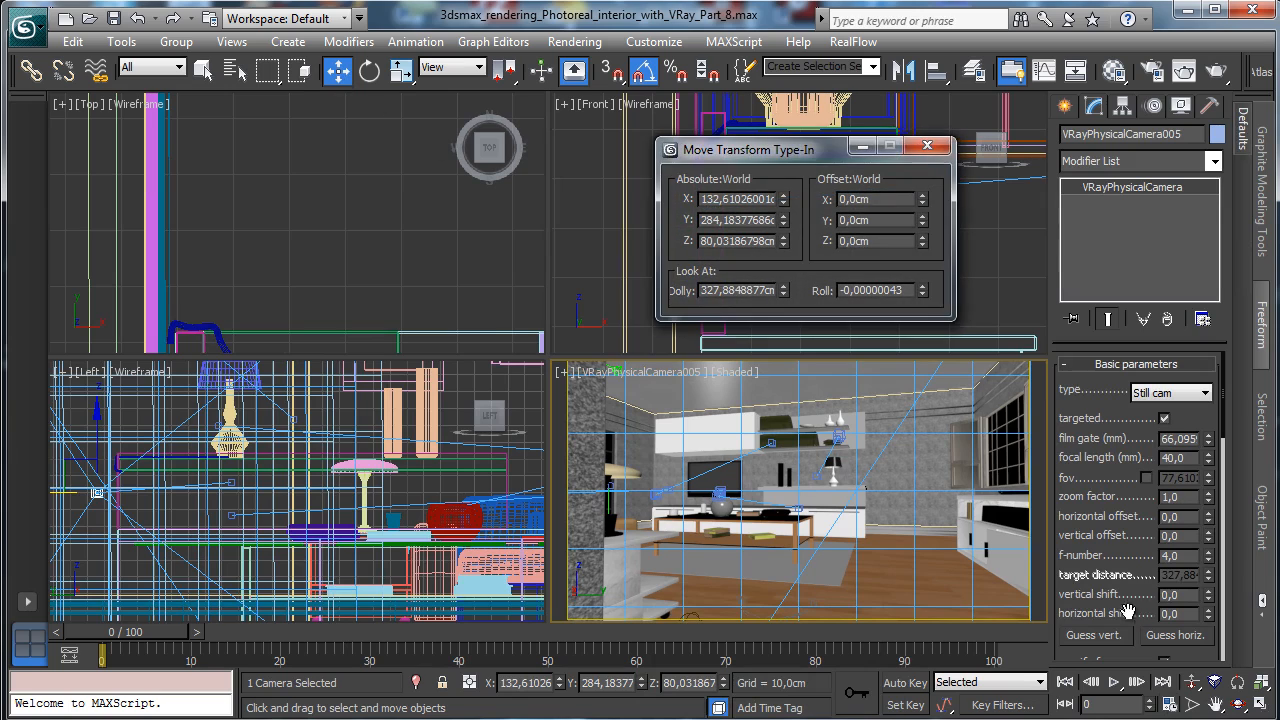
left_click(1262, 704)
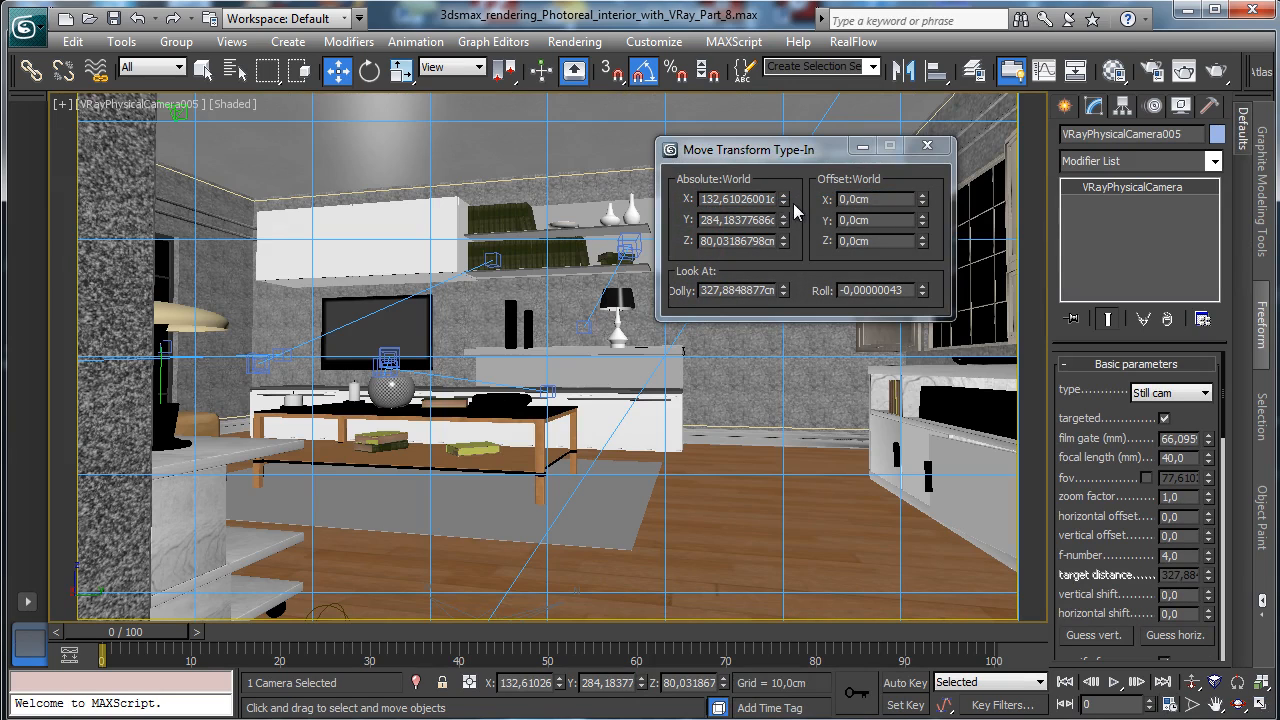
left_click_drag(784, 198, 763, 149)
left_click_drag(780, 223, 779, 155)
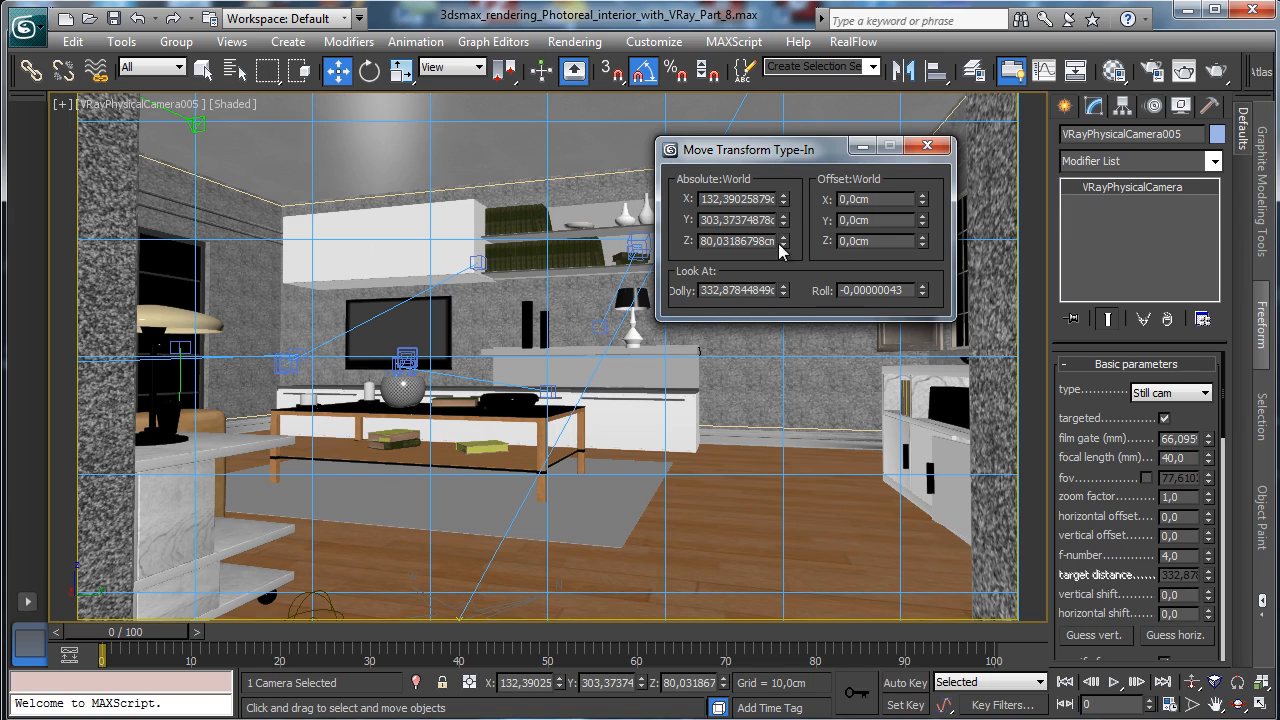
left_click_drag(783, 240, 791, 172)
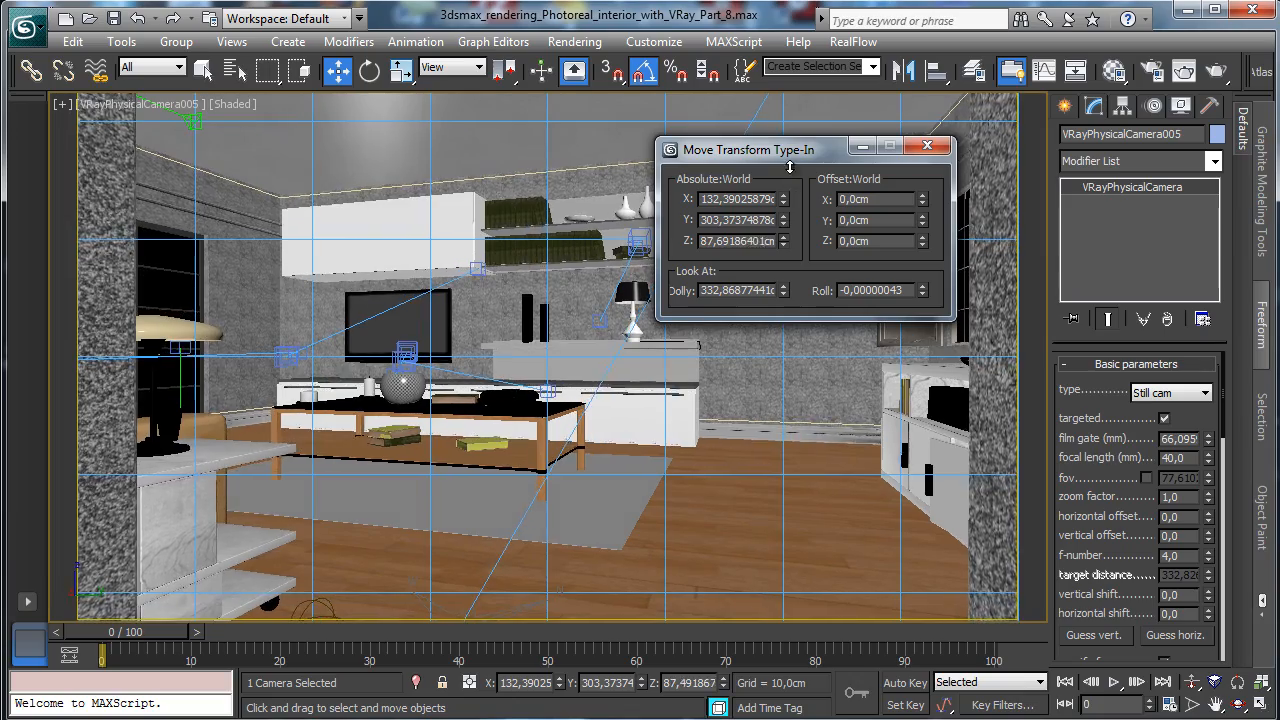
left_click_drag(783, 240, 790, 136)
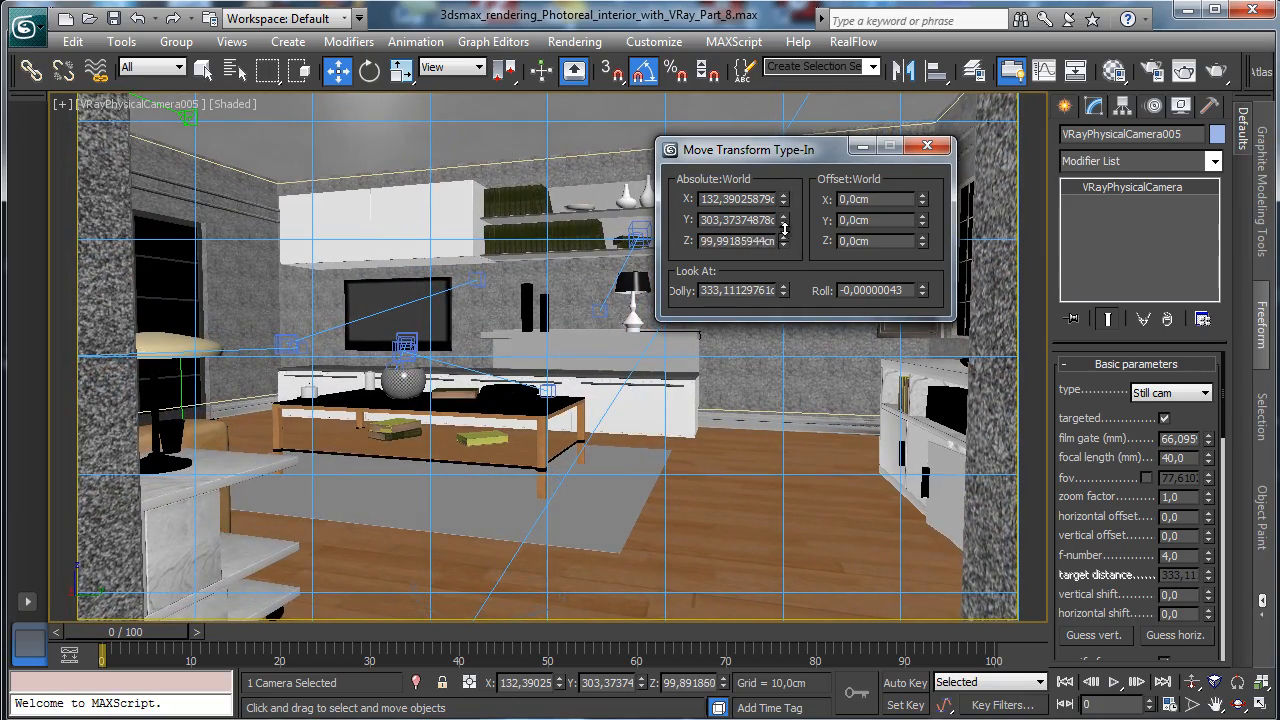
mouse_move(784, 228)
left_mouse_down()
mouse_move(797, 132)
mouse_move(800, 233)
mouse_move(792, 210)
left_mouse_up()
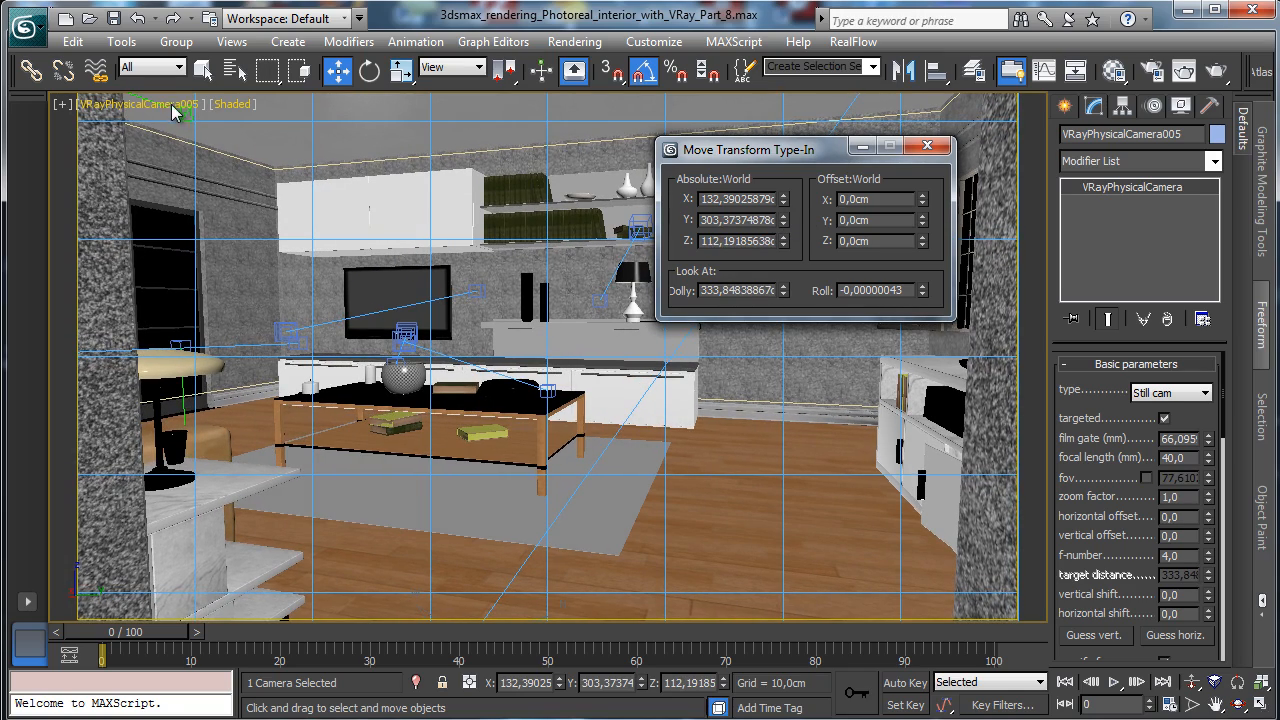
Shift the target of VRayPhysicalCamera005 to about Y 196.3 and Z 85.0 cm so the room is centred between the side walls.
left_click(172, 110)
left_click(245, 459)
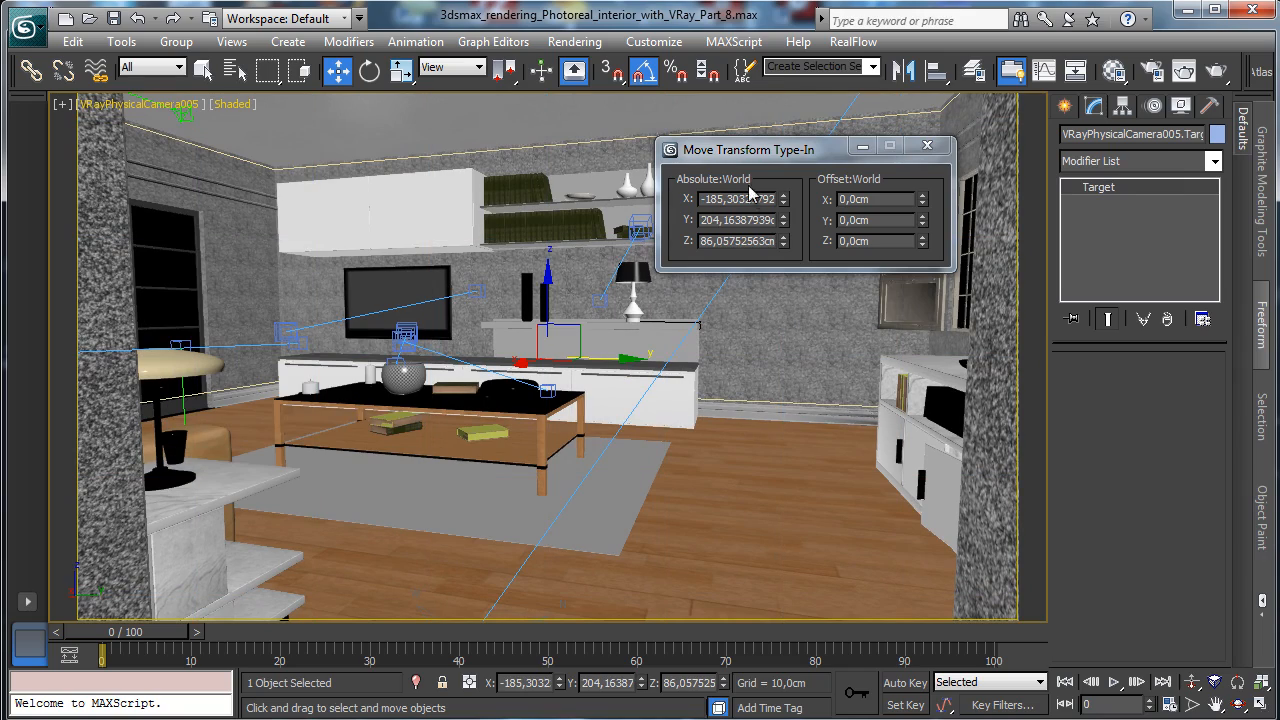
left_click_drag(549, 288, 554, 298)
left_click_drag(597, 362, 587, 354)
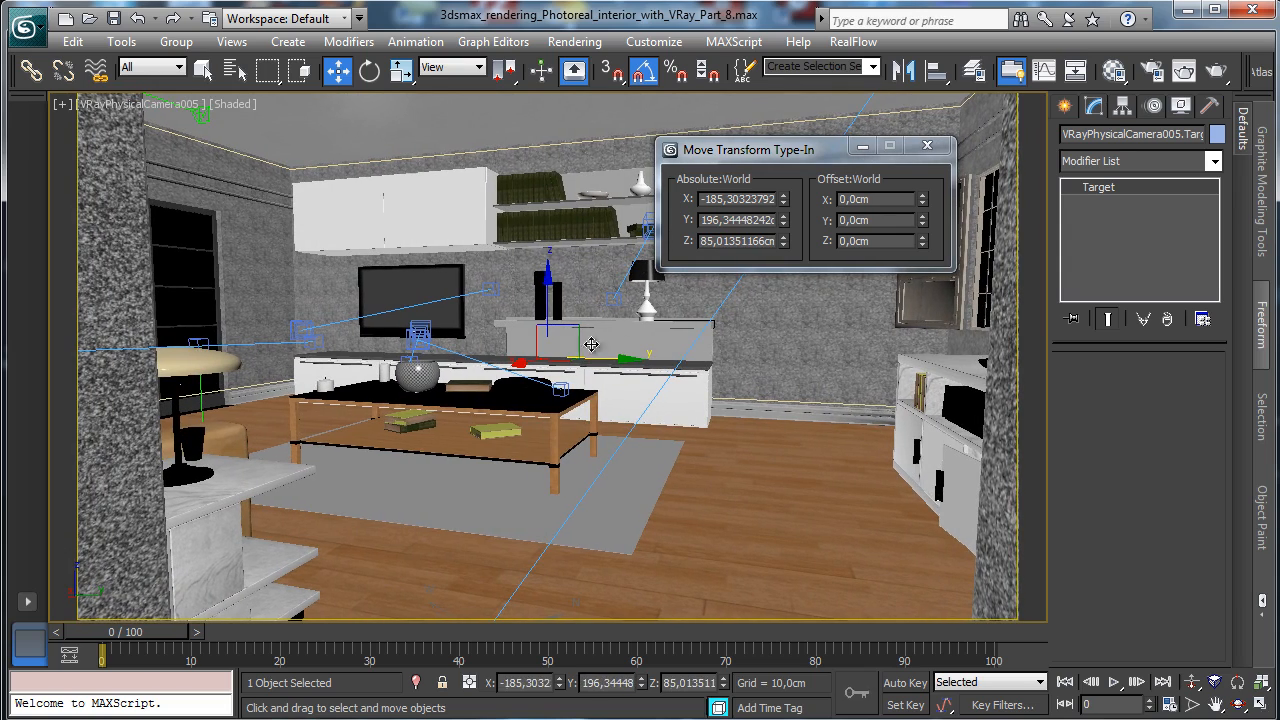
left_click(926, 147)
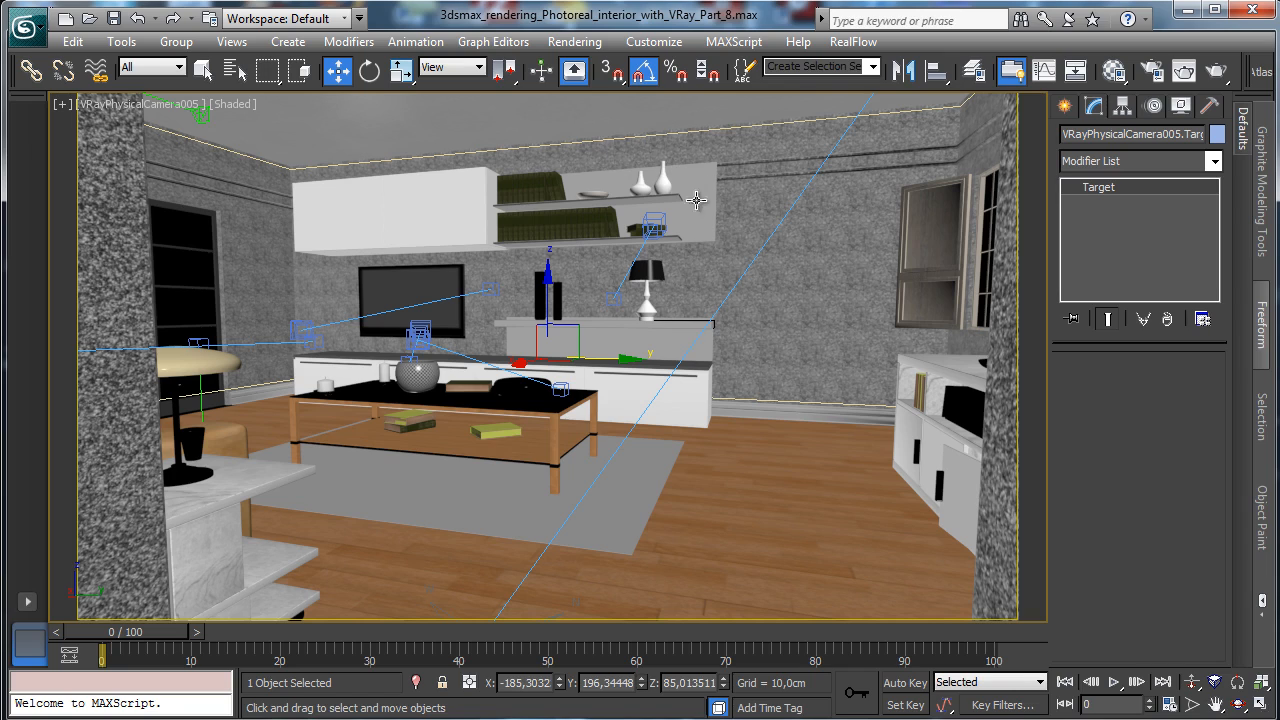
Save the scene and set the V-Ray DMC sampler to 32 min samples with a global subdivs multiplier of 4.
left_click(113, 18)
left_click(1113, 72)
double_click(497, 169)
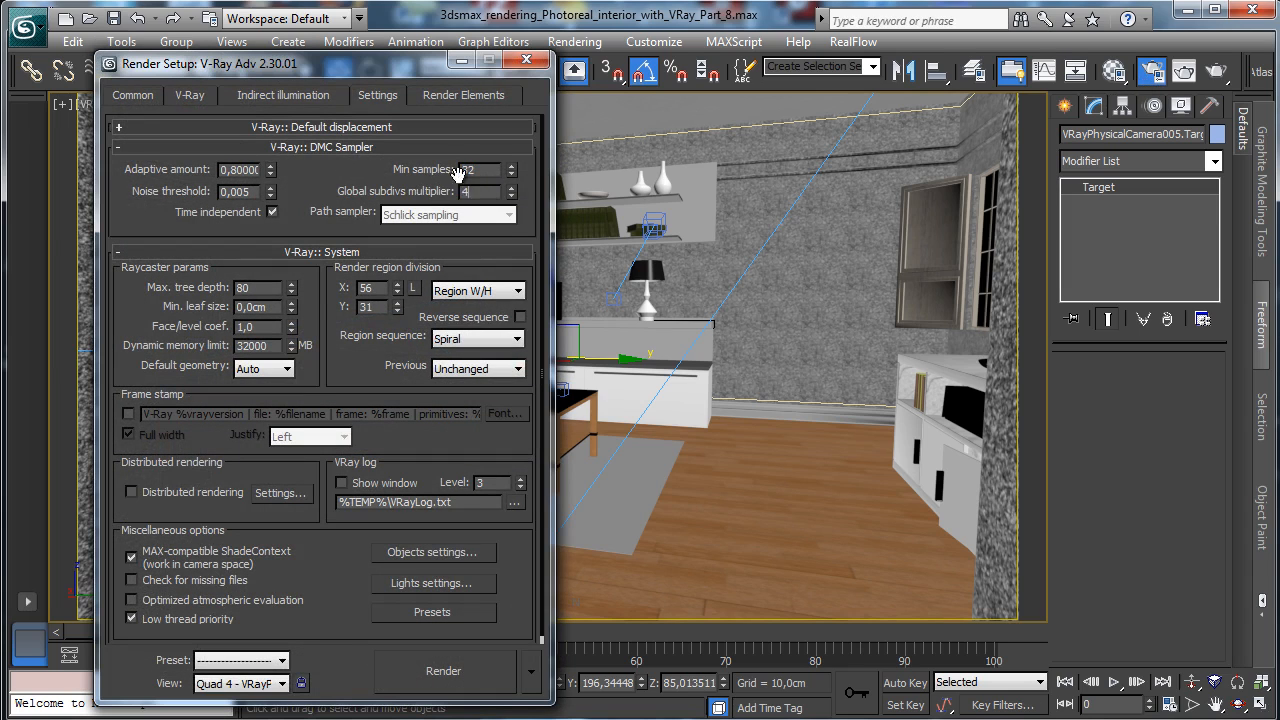
Set the irradiance map's max rate to -1 with detail enhancement on, and the light cache subdivs to 2000.
left_click(283, 94)
left_click_drag(262, 244, 262, 60)
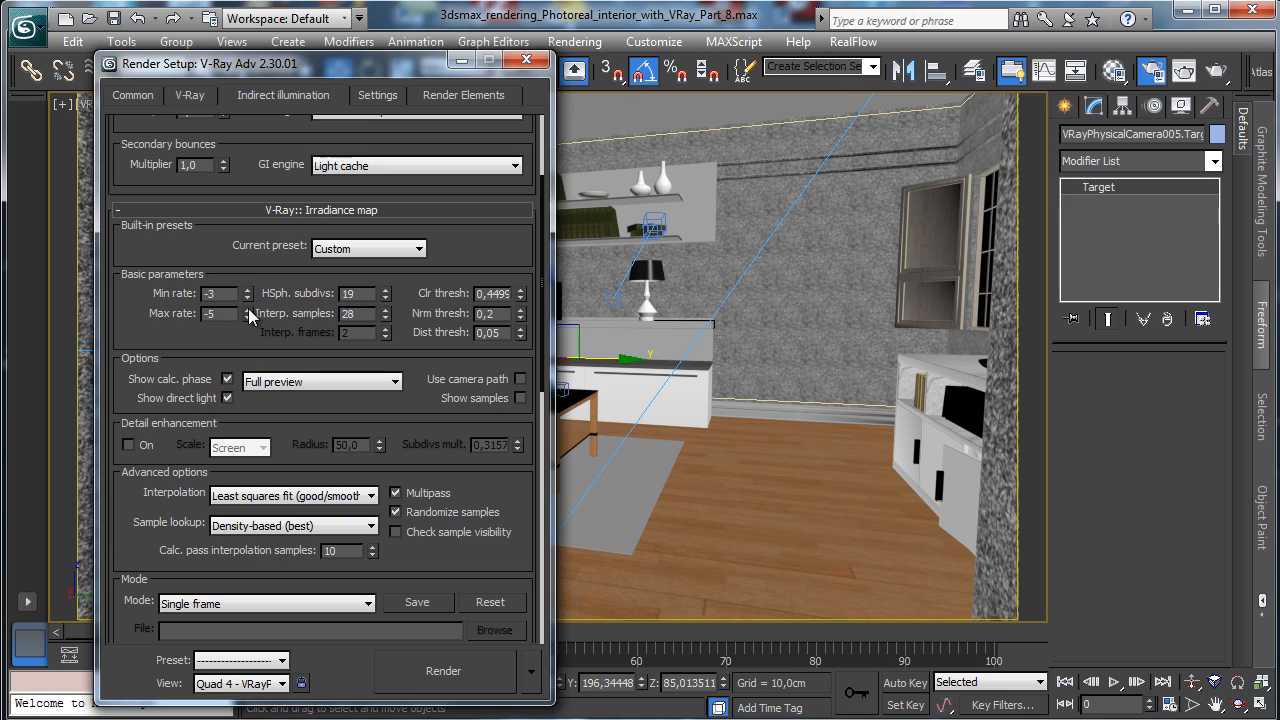
left_click(128, 444)
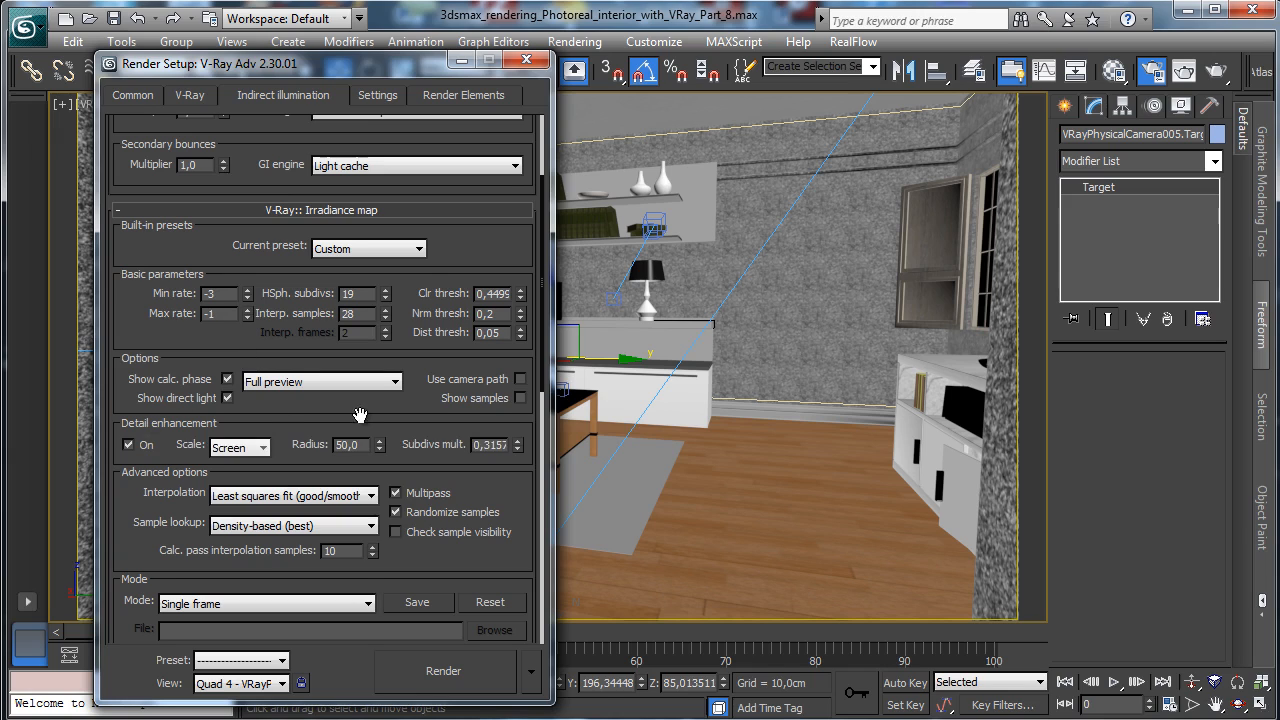
scroll(289, 323, "down", 5)
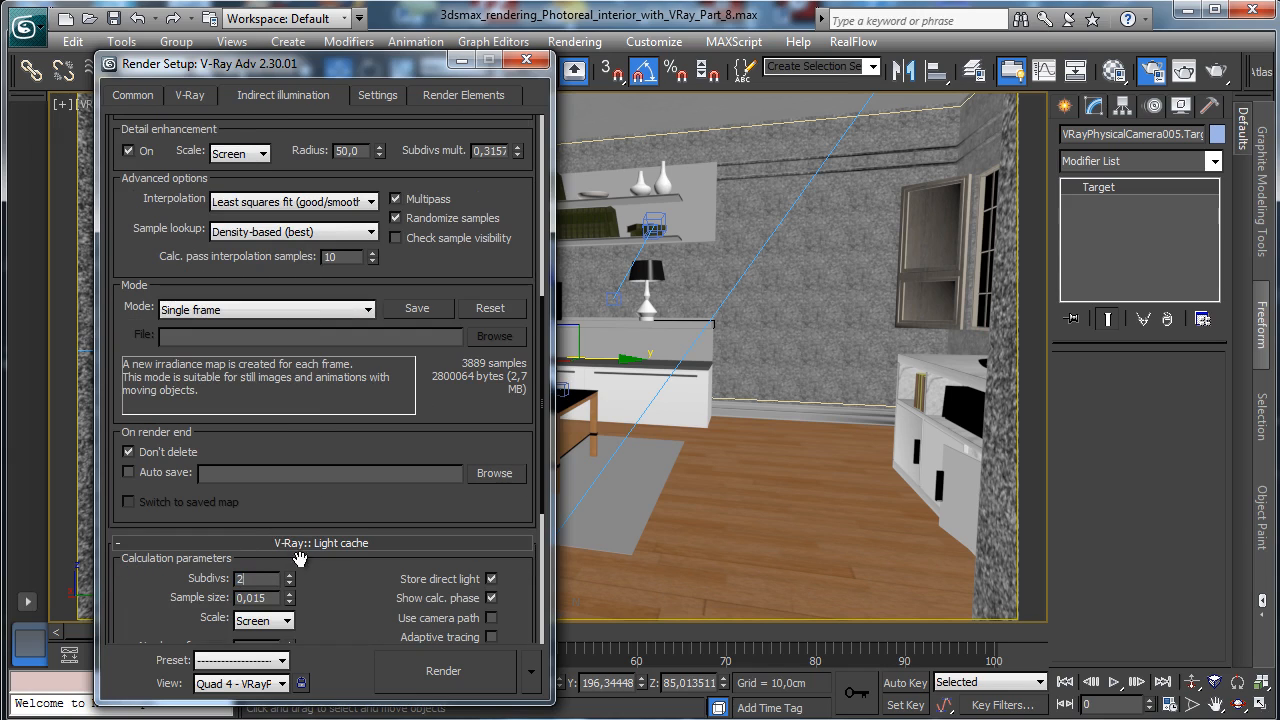
type("00")
key("Return")
Save the scene and render the VRayPhysicalCamera005 view with the higher quality settings.
left_click(189, 98)
scroll(400, 540, "down", 3)
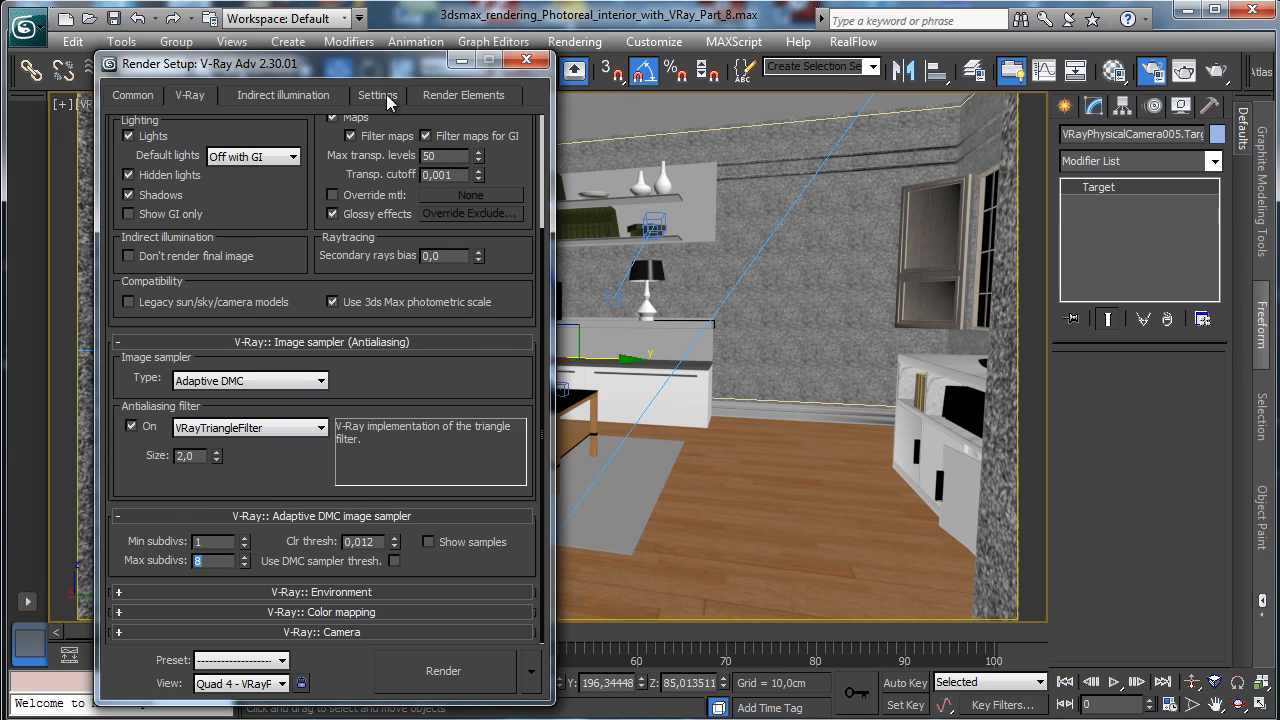
left_click(133, 95)
left_click(113, 18)
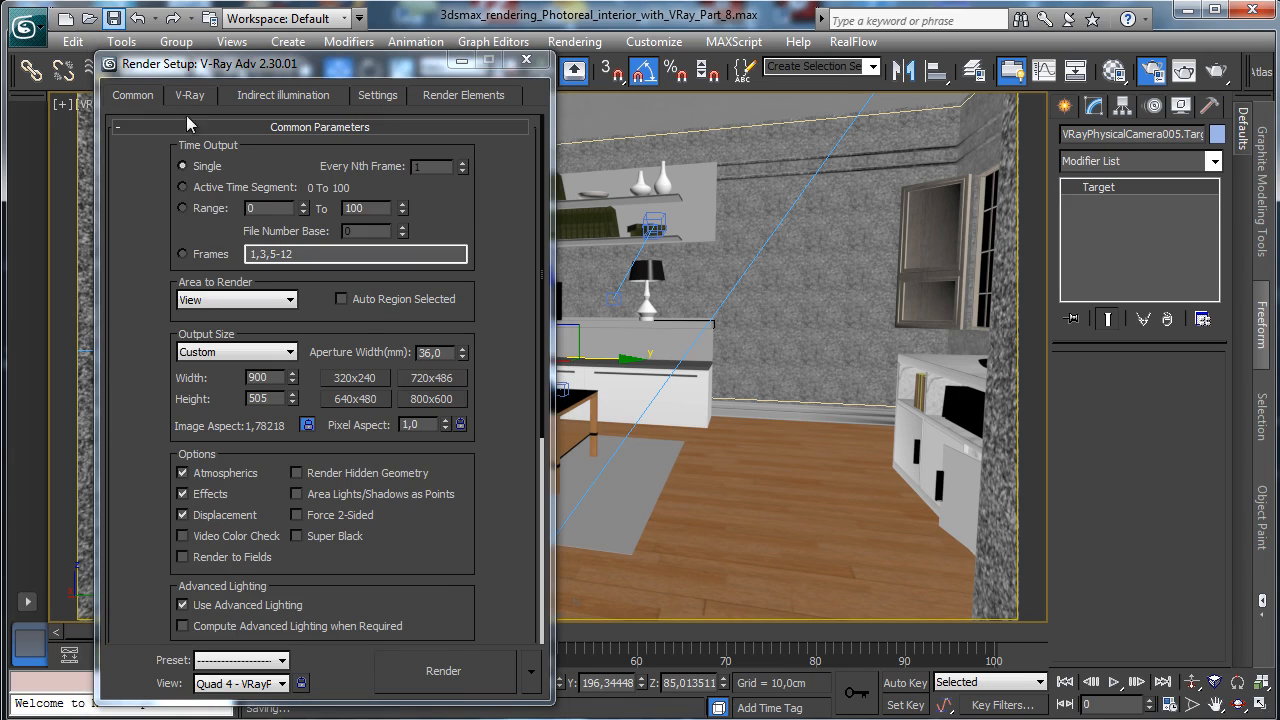
left_click(443, 671)
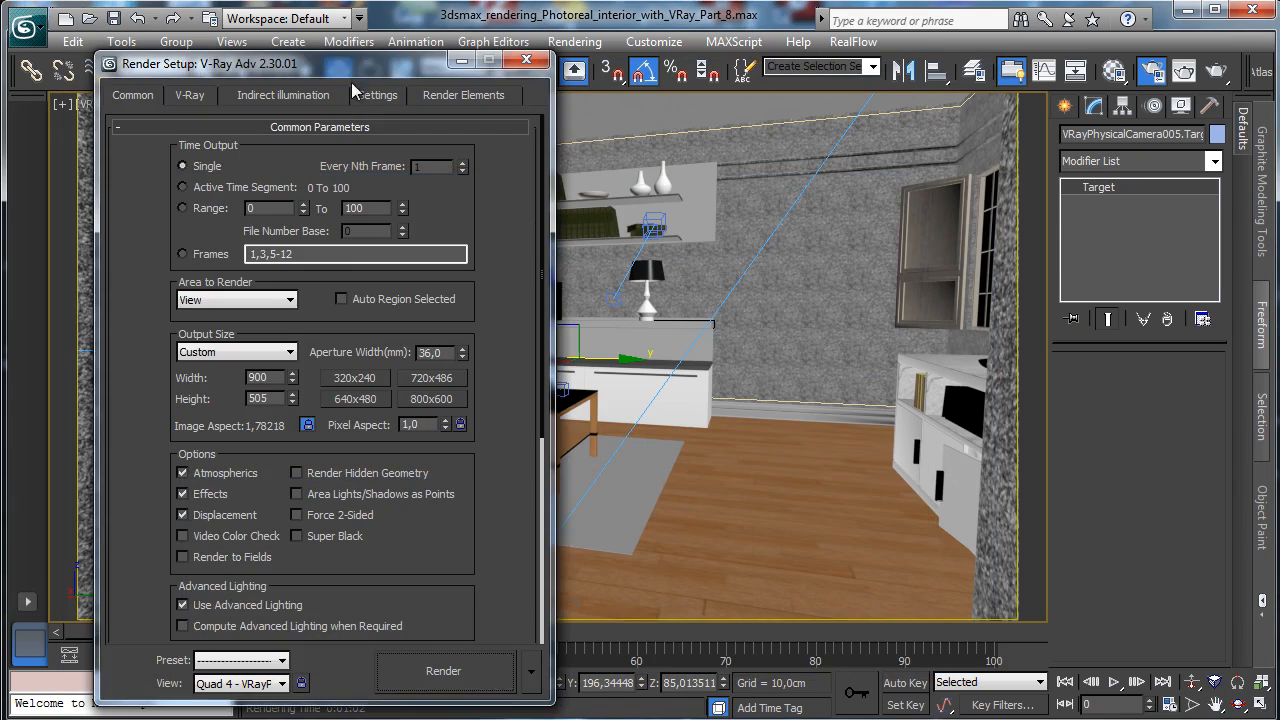
left_click(250, 97)
left_click(464, 62)
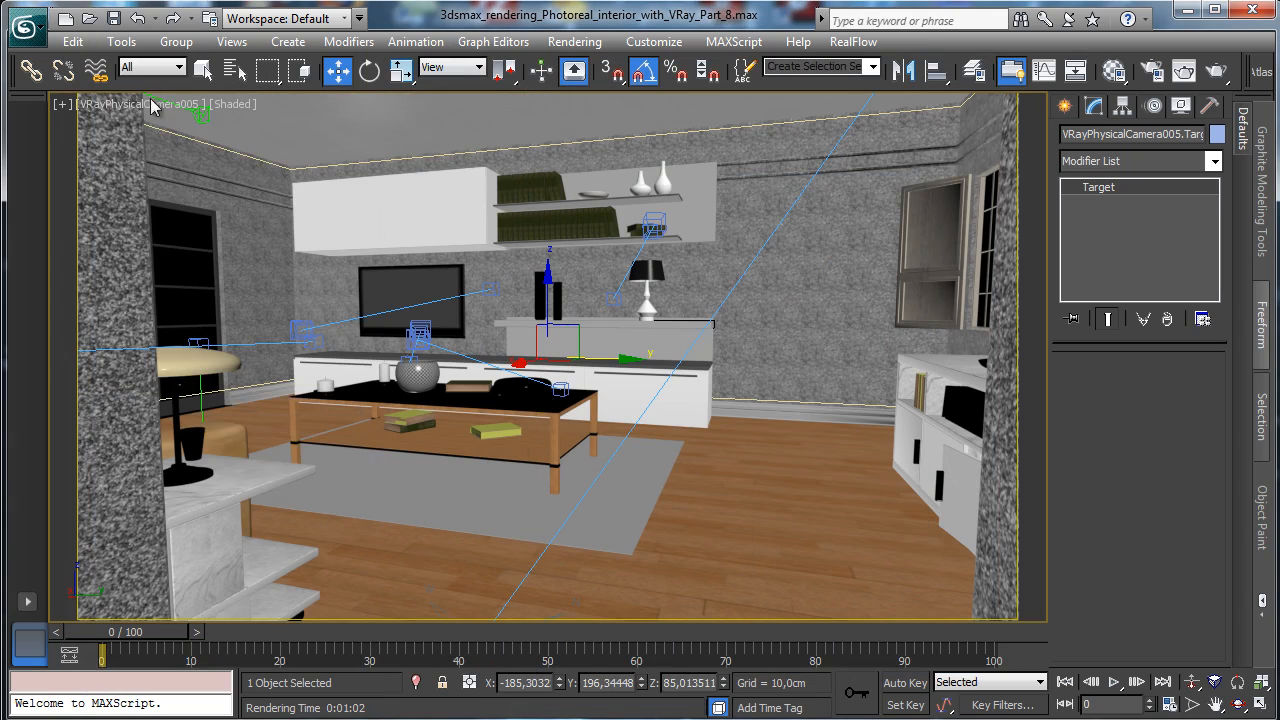
Set the focus distance of VRayPhysicalCamera005 to 387 cm, checking the focus plane's position in the Top view.
left_click(124, 108)
left_click(175, 434)
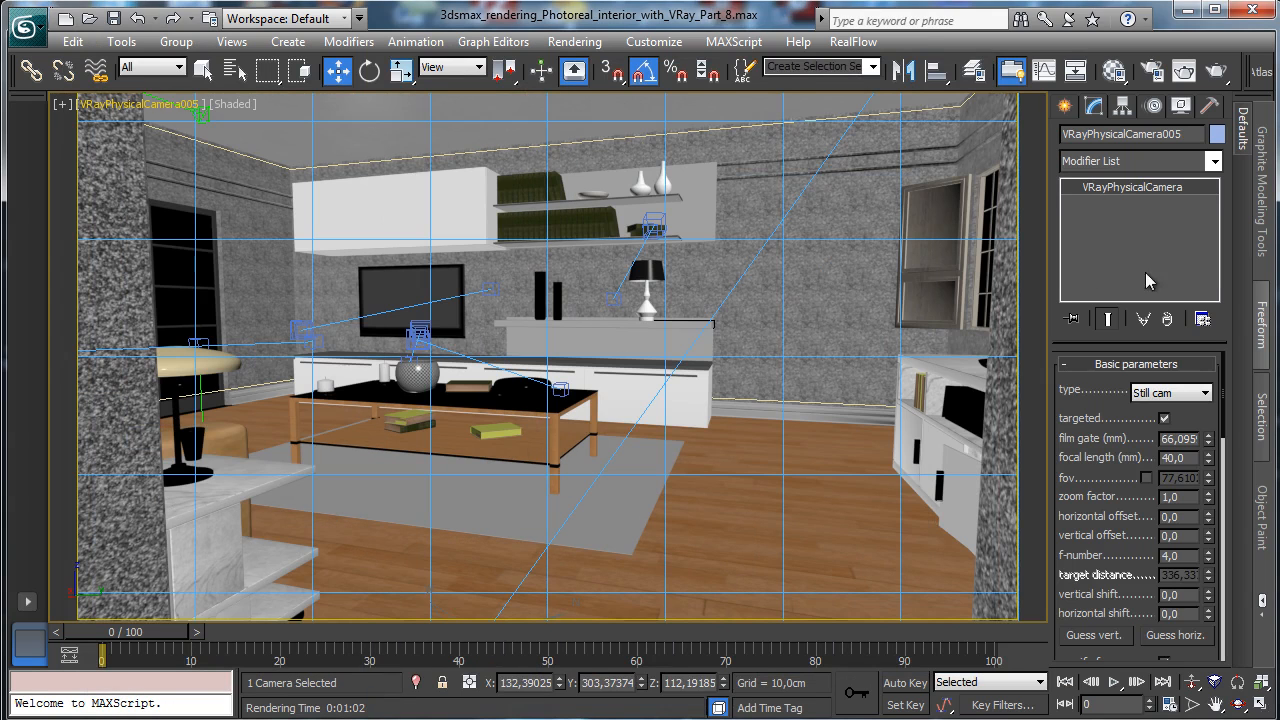
left_click_drag(1113, 405, 1099, 232)
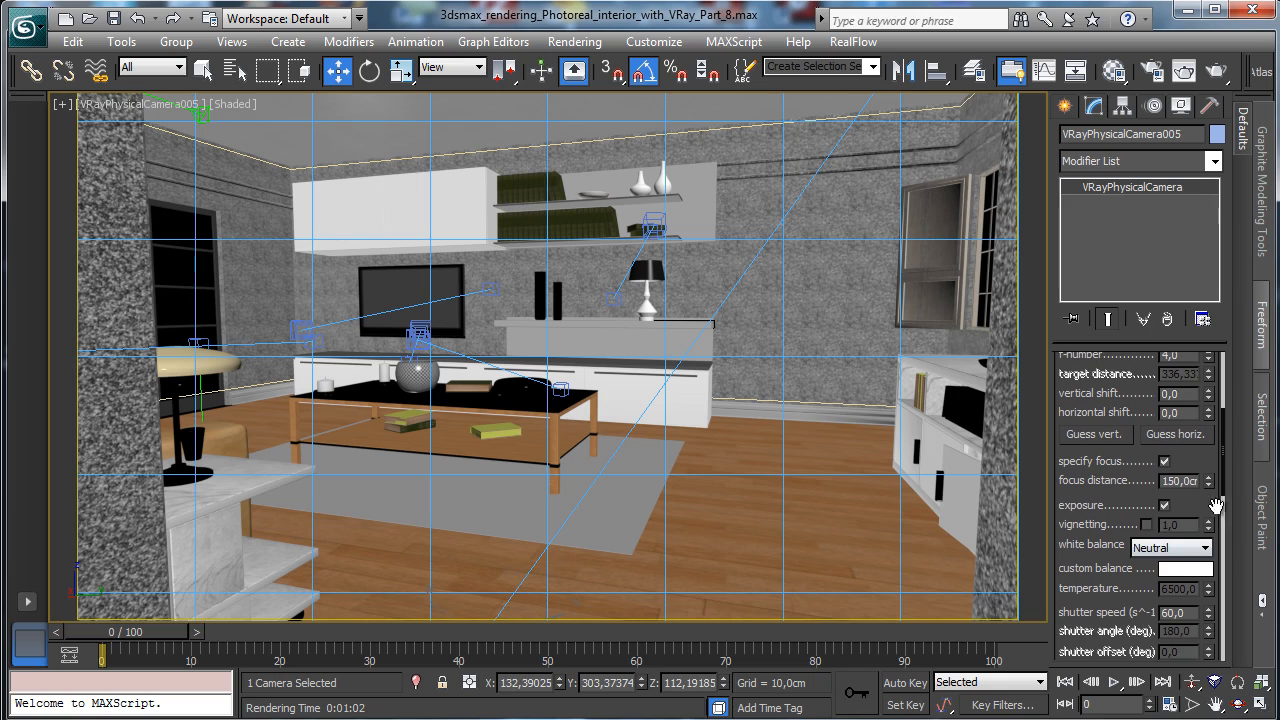
left_click(1262, 704)
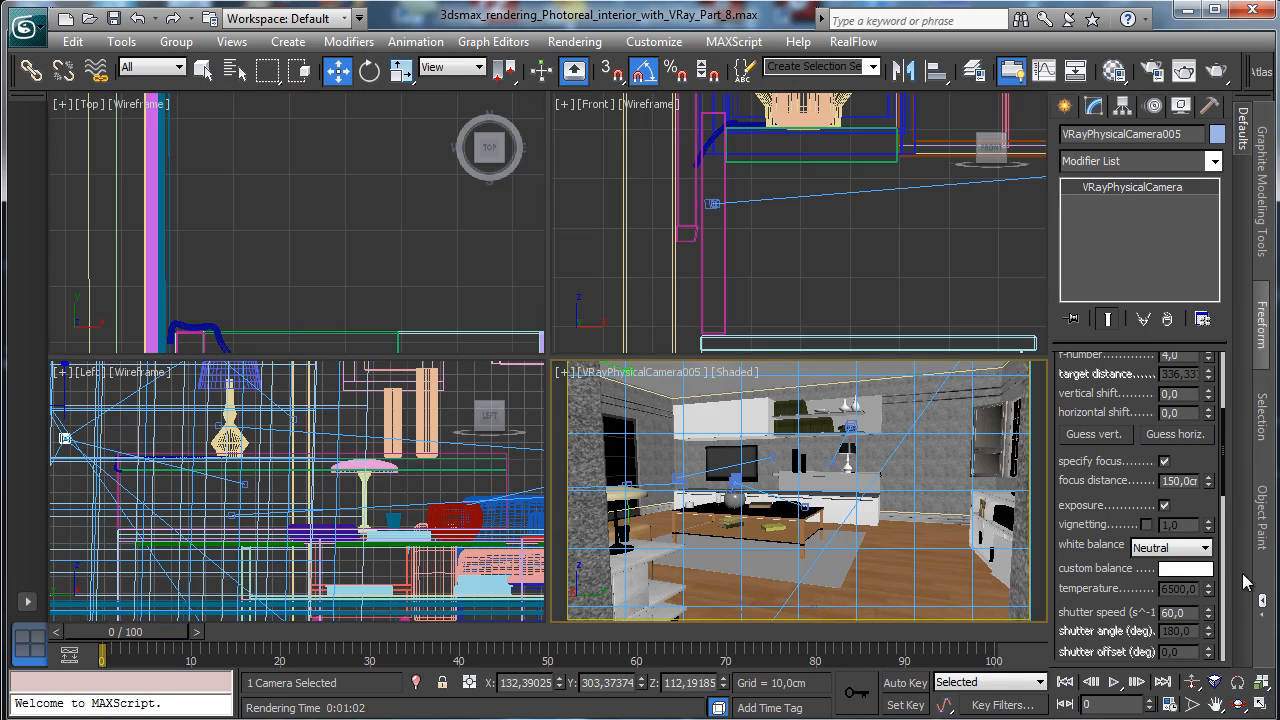
right_click(447, 256)
left_click(1236, 681)
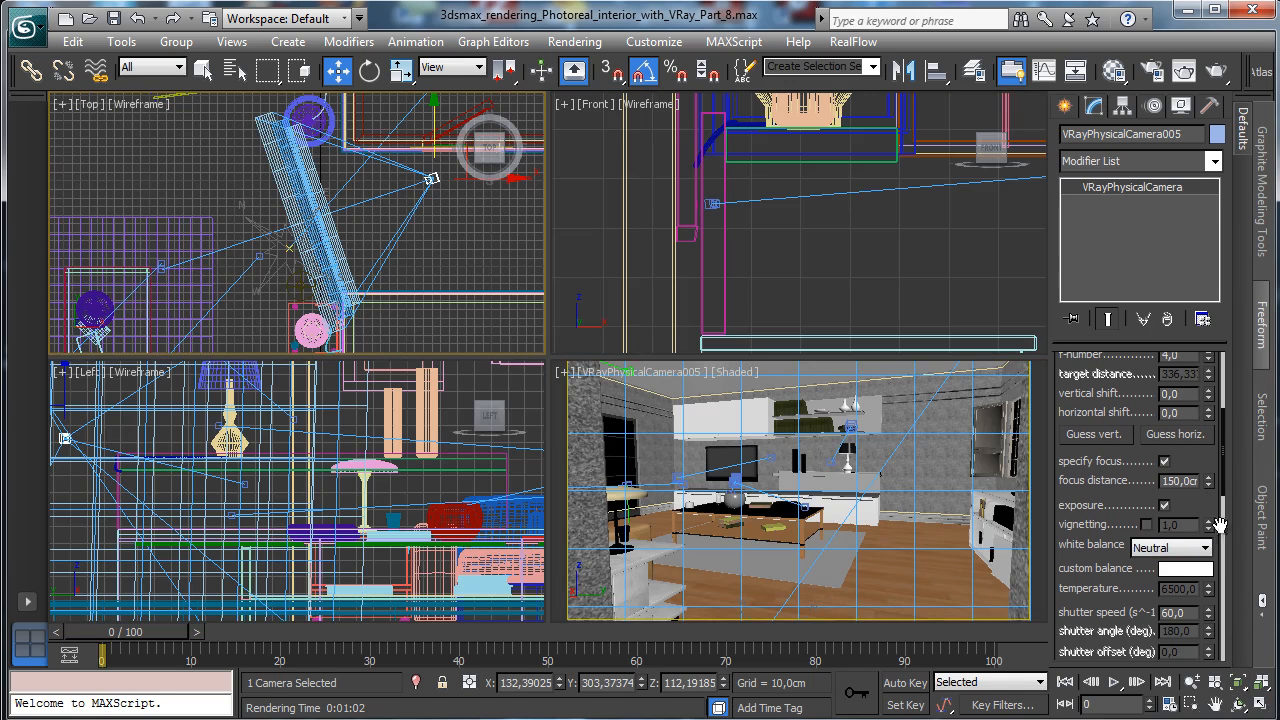
left_click_drag(1210, 485, 1199, 322)
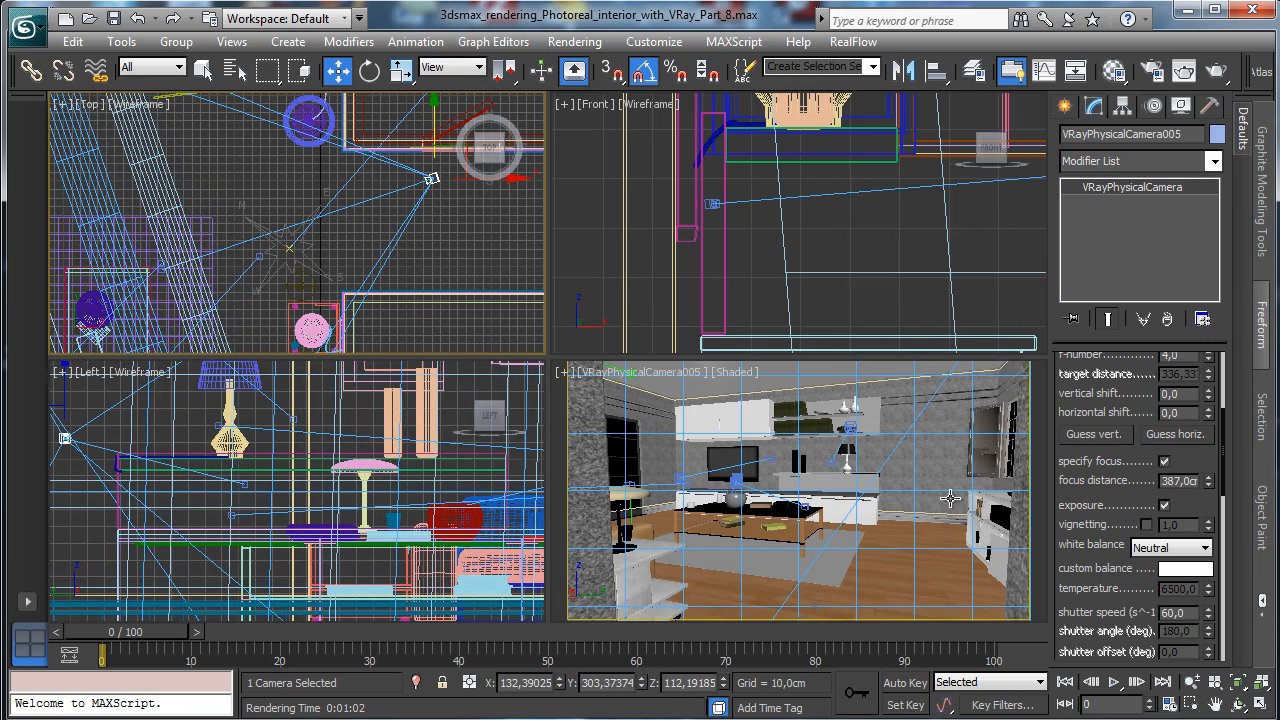
Enable depth of field in the sampling settings of VRayPhysicalCamera005.
right_click(893, 480)
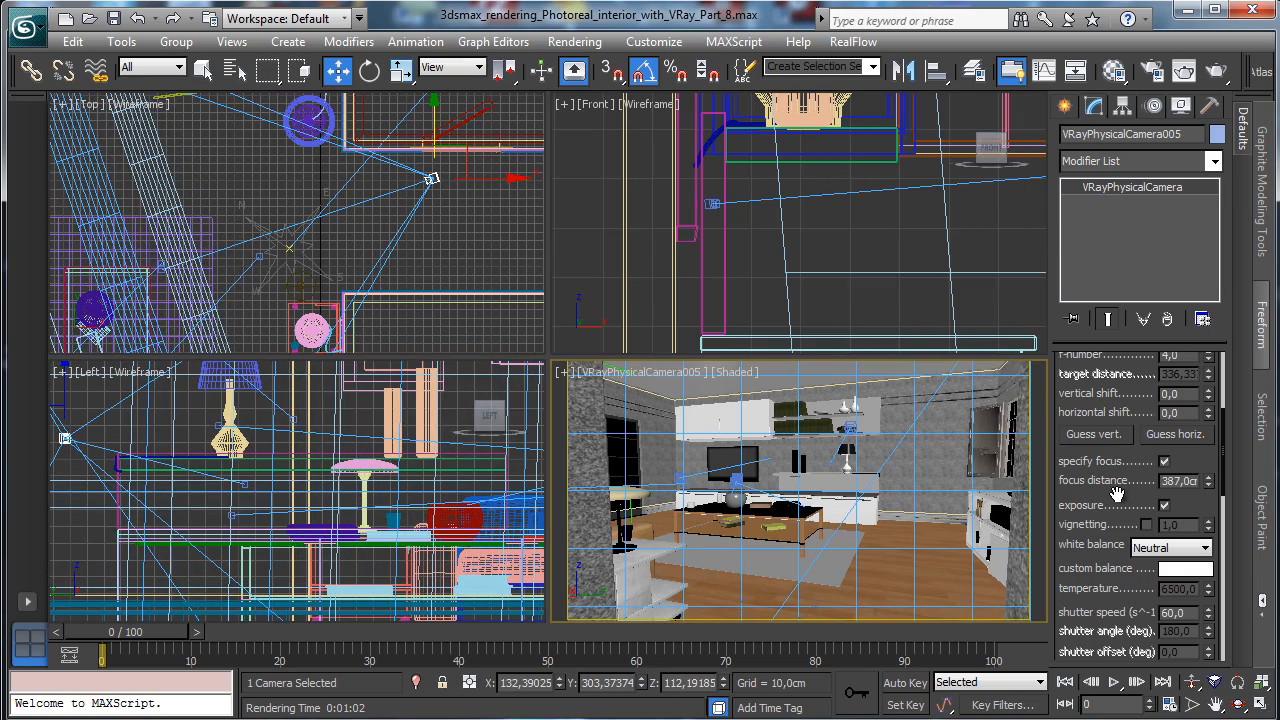
scroll(1116, 494, "down", 5)
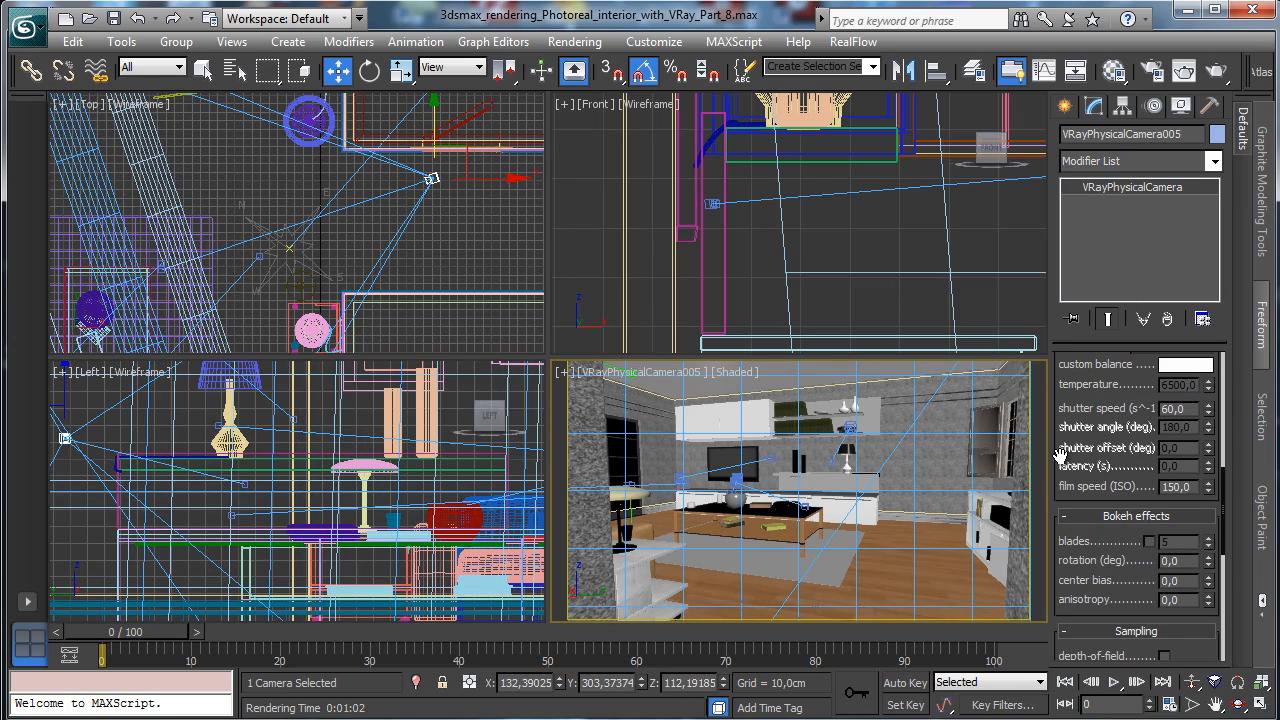
scroll(1192, 623, "down", 1)
left_click(1164, 609)
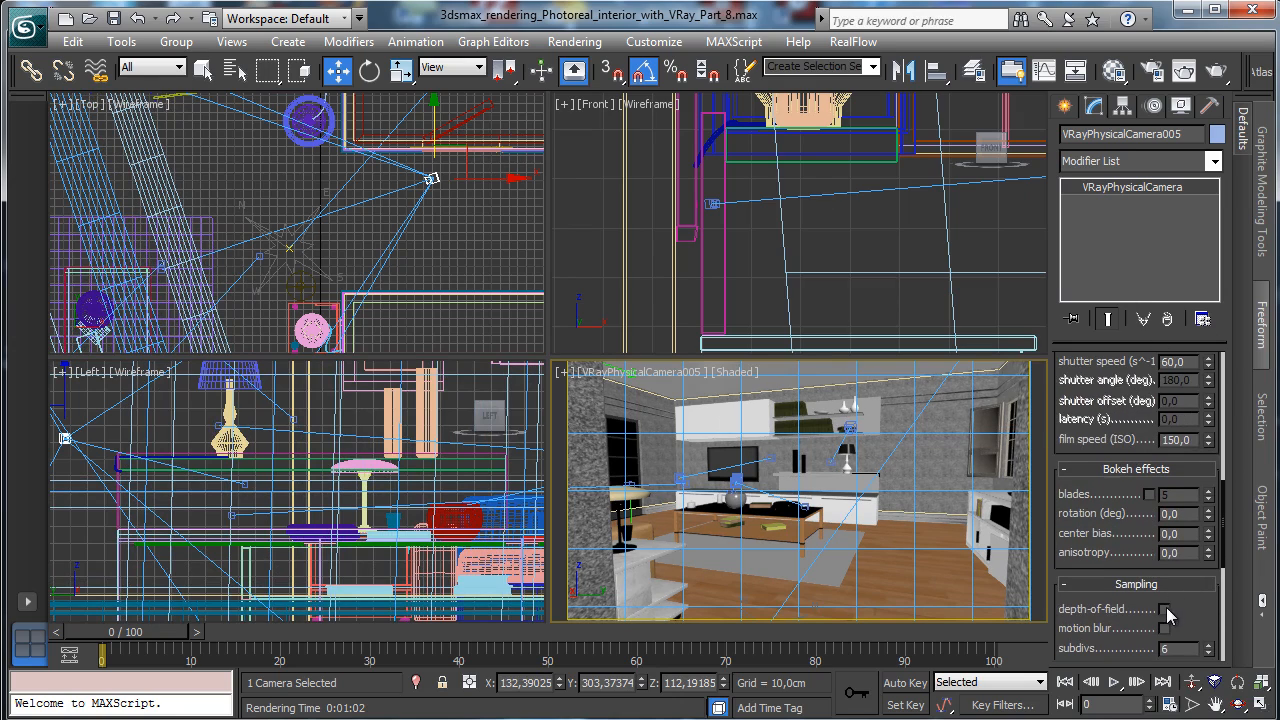
Turn off detail enhancement for the irradiance map and change the light cache subdivs for a test render.
left_click(1151, 75)
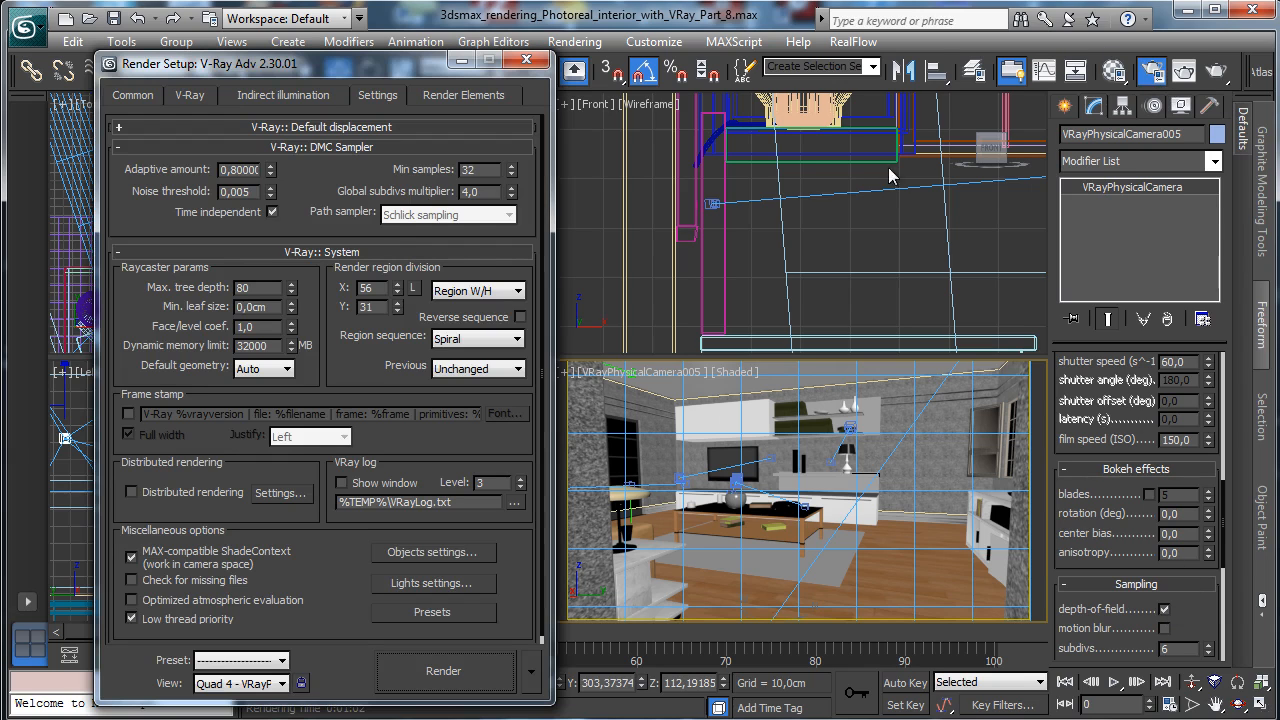
left_click(184, 93)
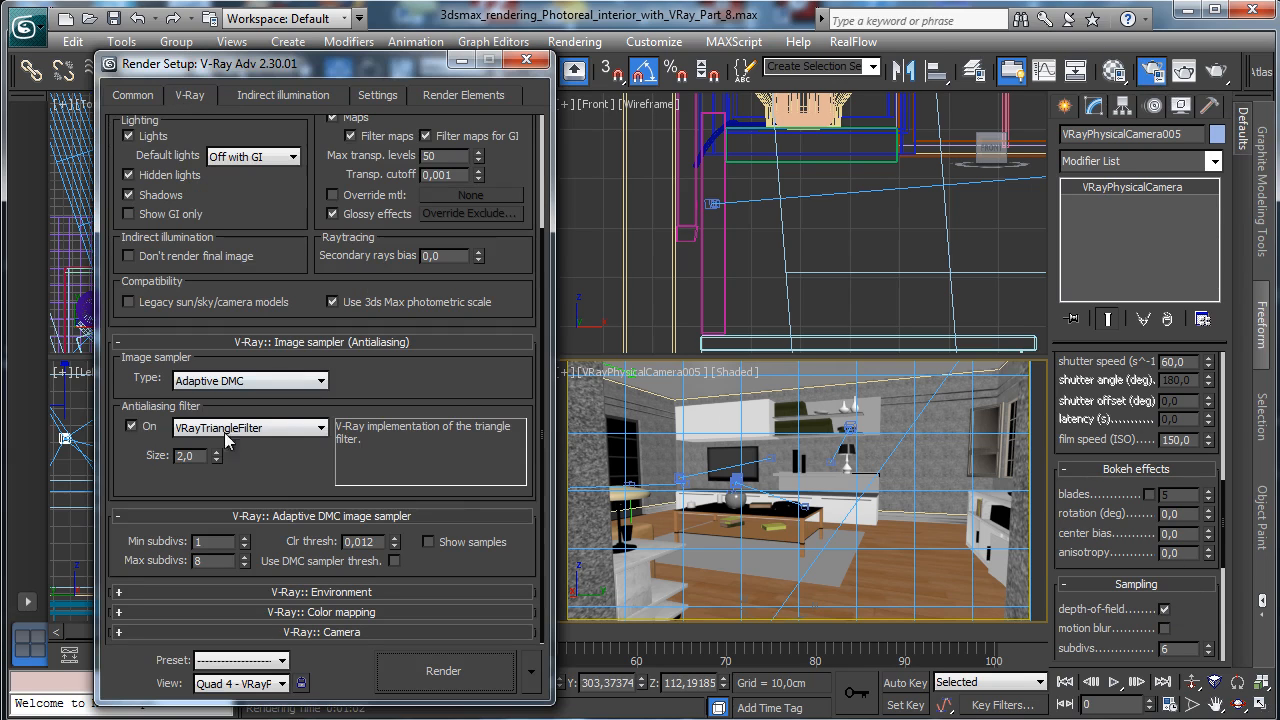
left_click(283, 95)
scroll(120, 300, "down", 2)
scroll(120, 157, "up", 3)
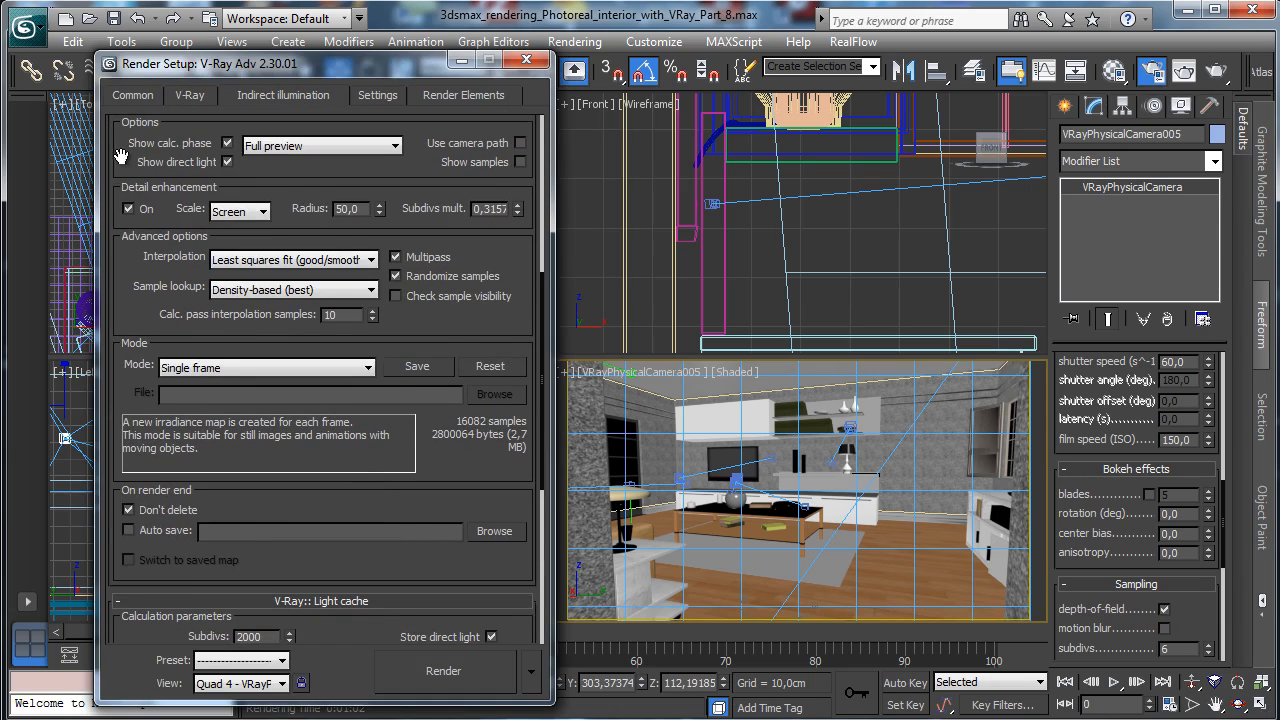
scroll(200, 270, "down", 4)
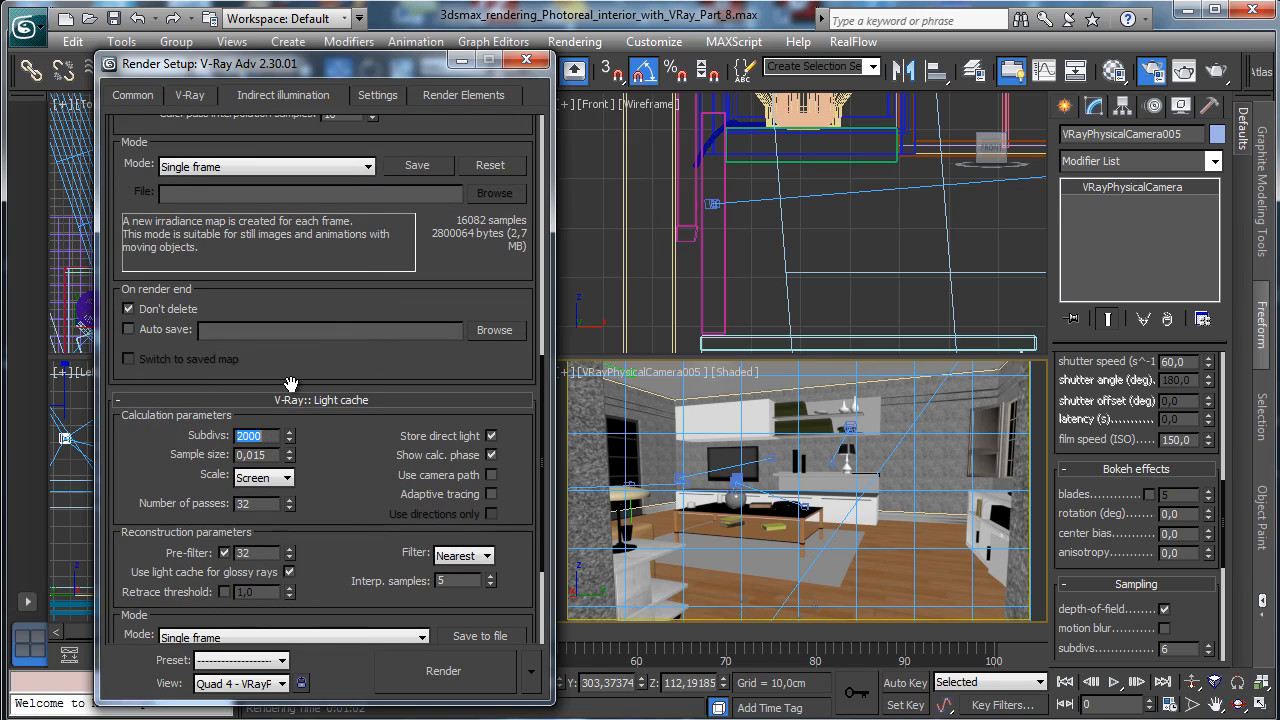
key("Return")
scroll(327, 222, "up", 8)
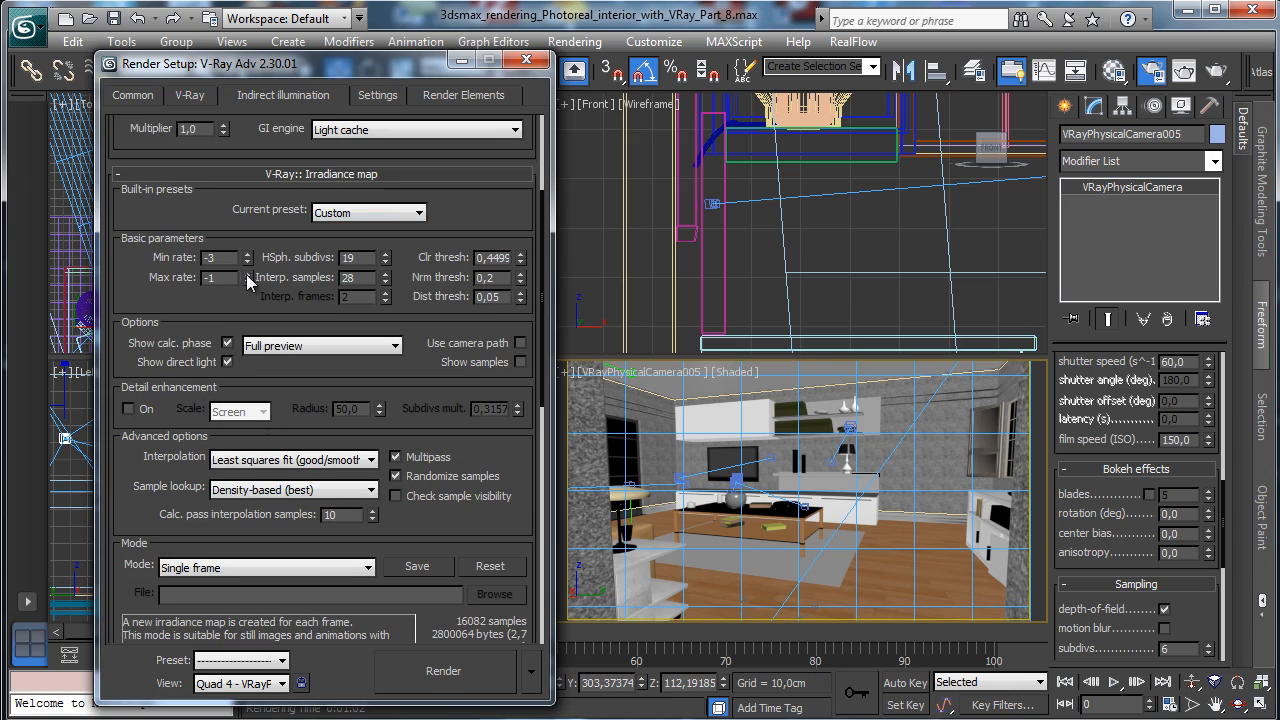
Set the DMC sampler's min samples to 16 and lower the global subdivs multiplier.
left_click(397, 93)
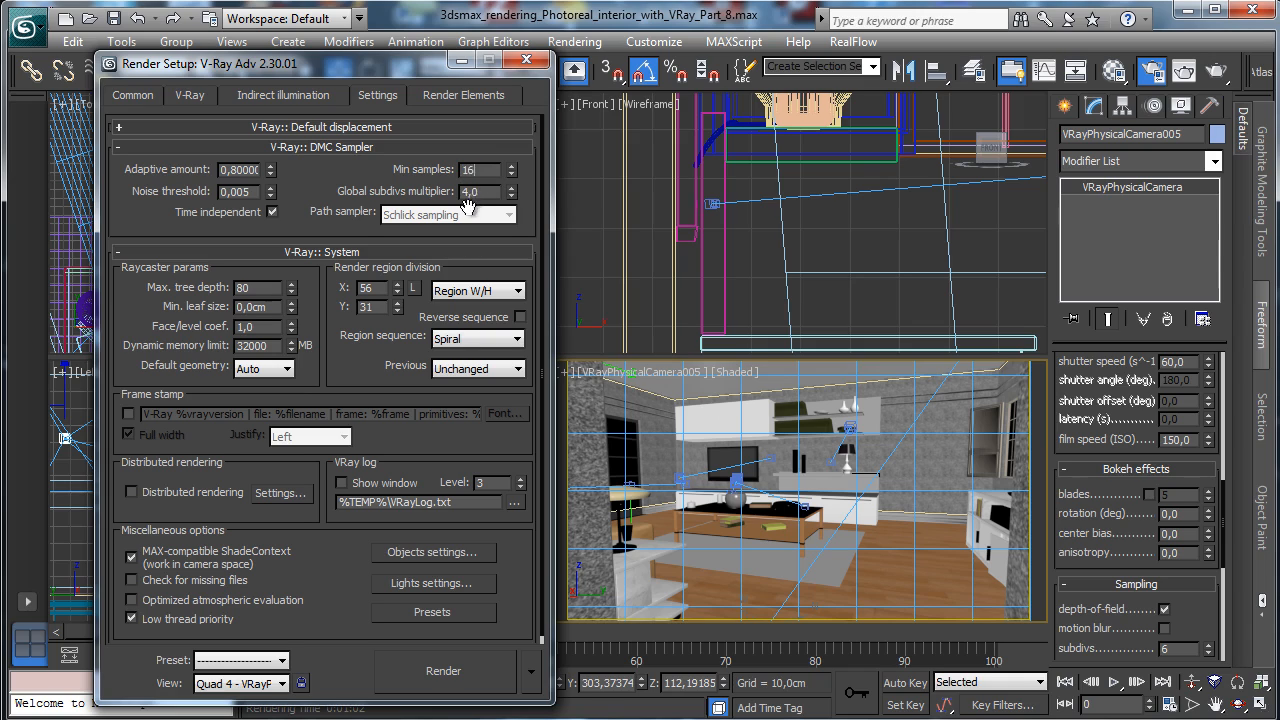
left_click_drag(511, 195, 514, 215)
Set the render output width to 650 and render the camera view with depth of field.
left_click(124, 96)
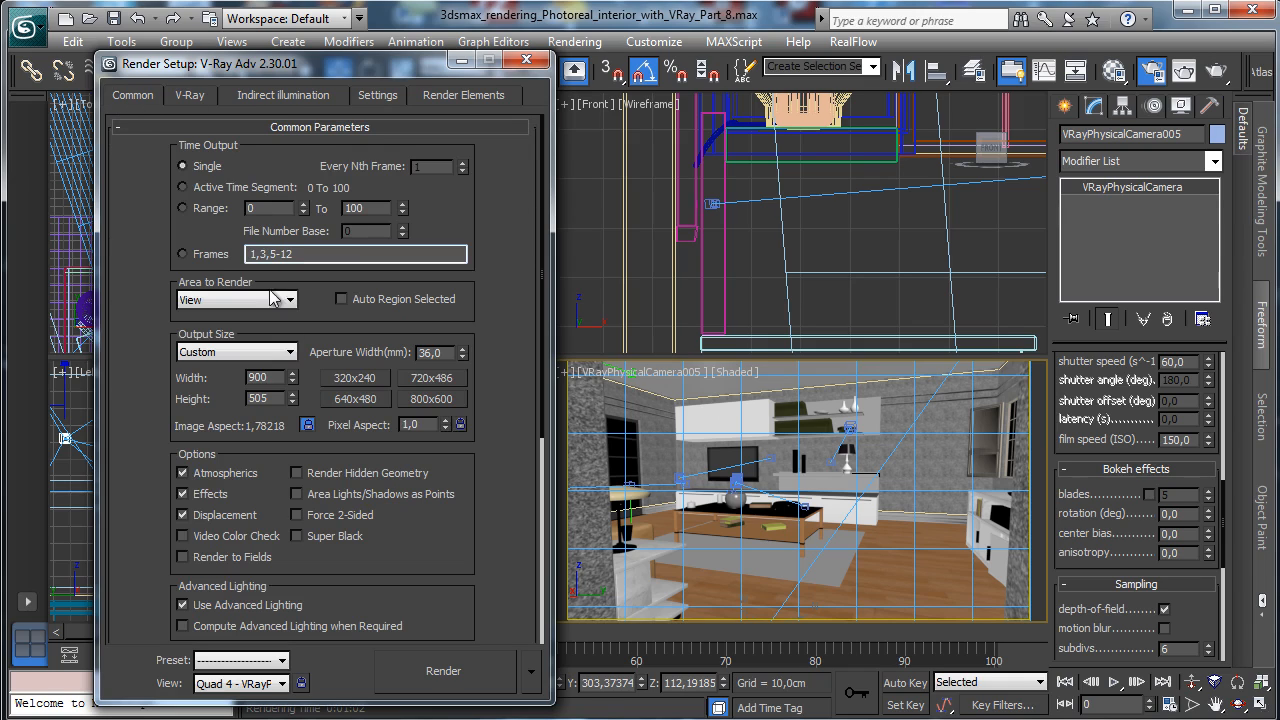
type("650")
left_click(425, 675)
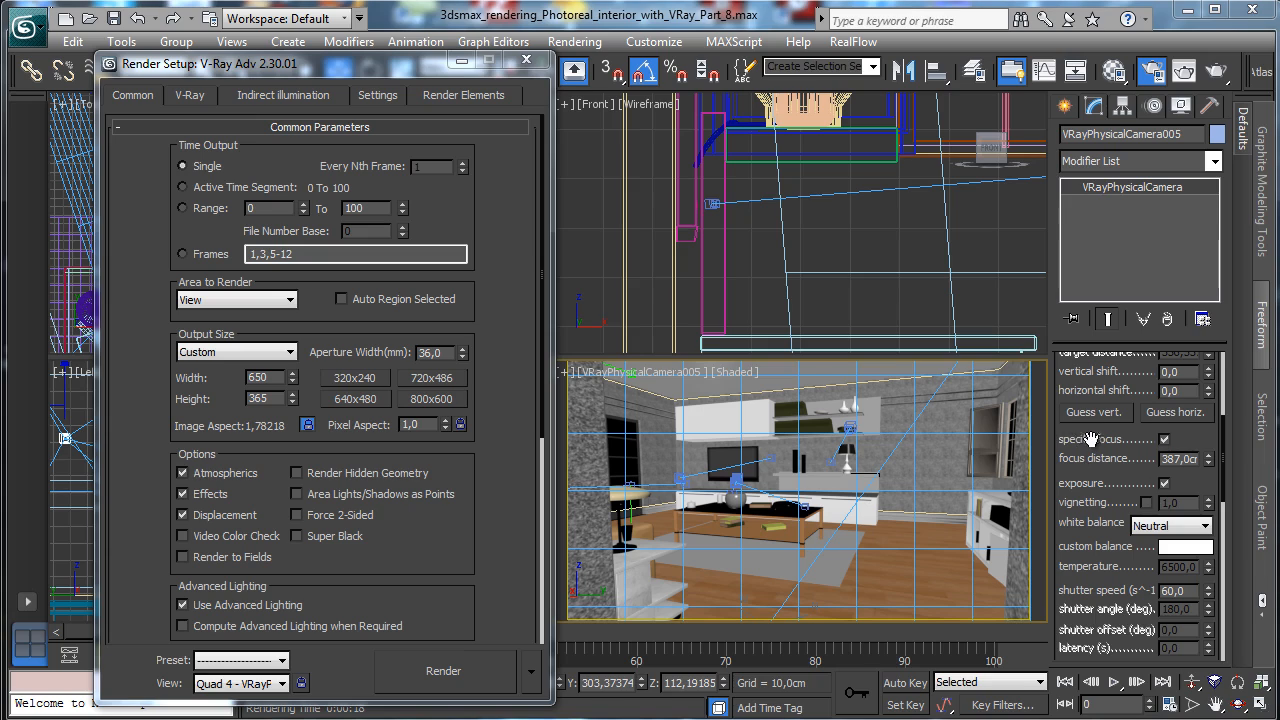
Set the f-number of VRayPhysicalCamera005 to 2,5 and run a test render of its view.
scroll(1090, 440, "up", 3)
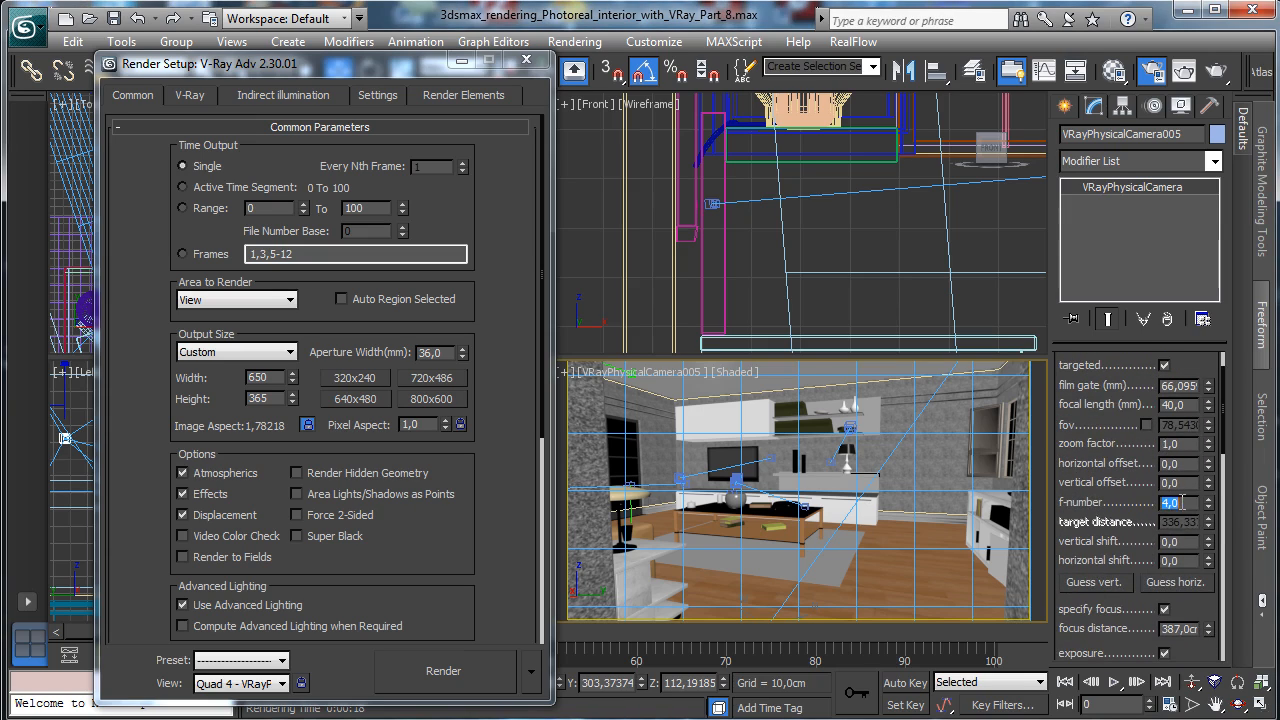
type("2,5")
key("Return")
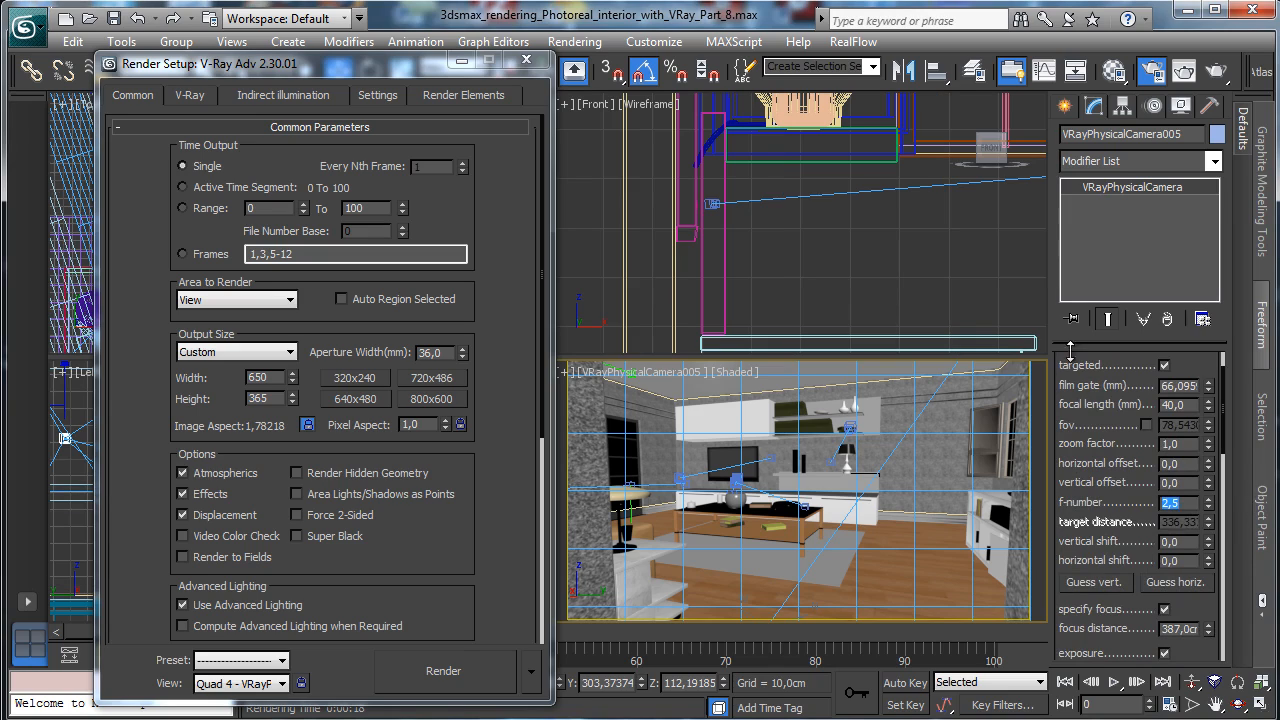
left_click(1215, 70)
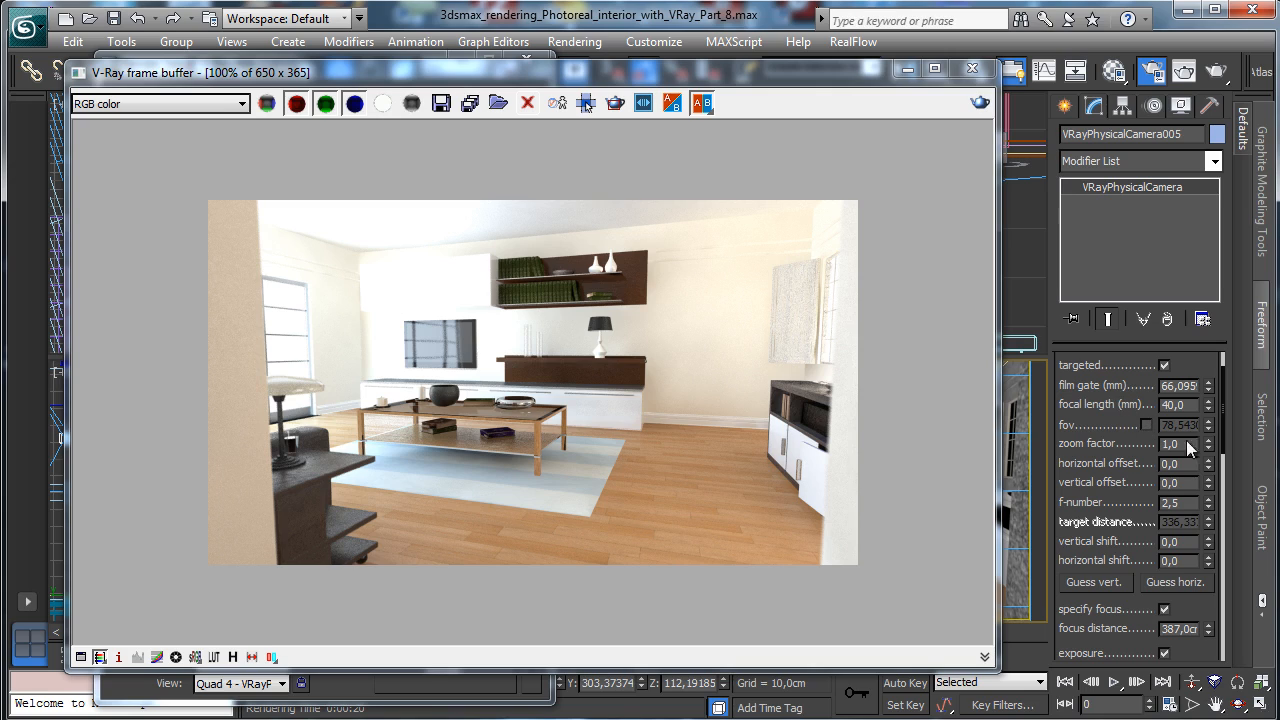
Lower the f-number of VRayPhysicalCamera005 to 2 and render the view again.
double_click(1187, 503)
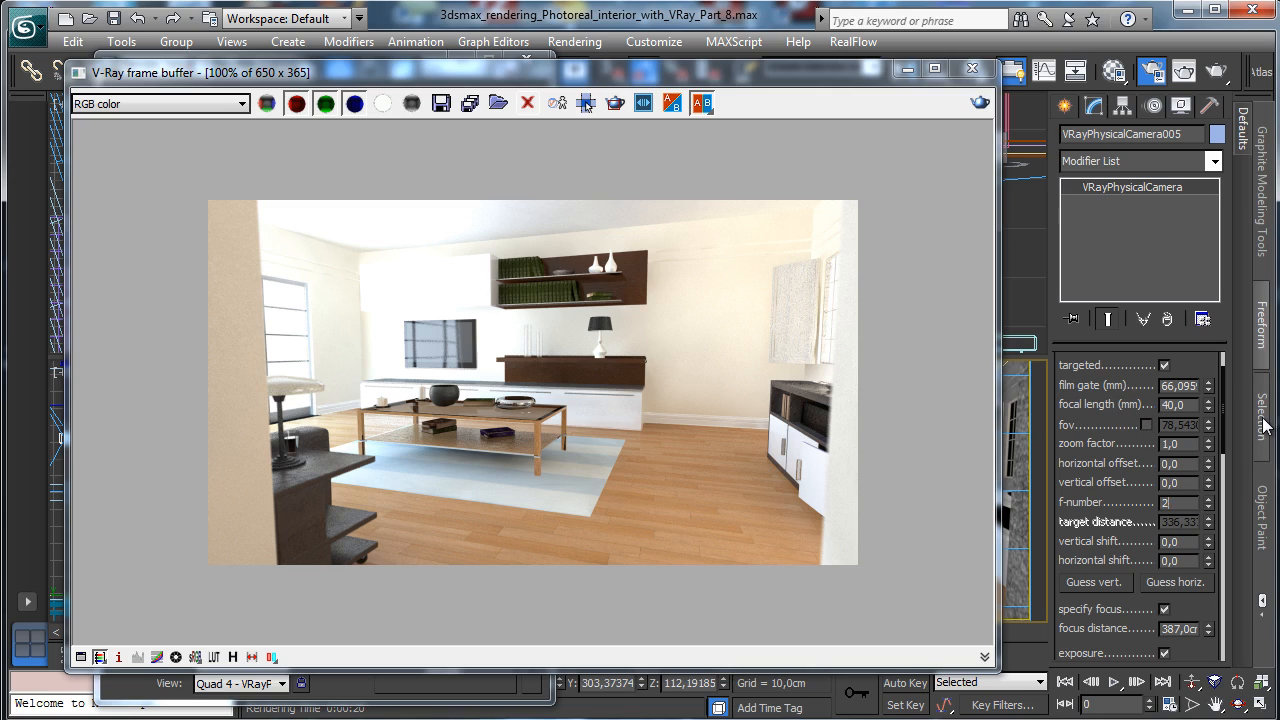
type("2")
key("Return")
scroll(1077, 513, "down", 5)
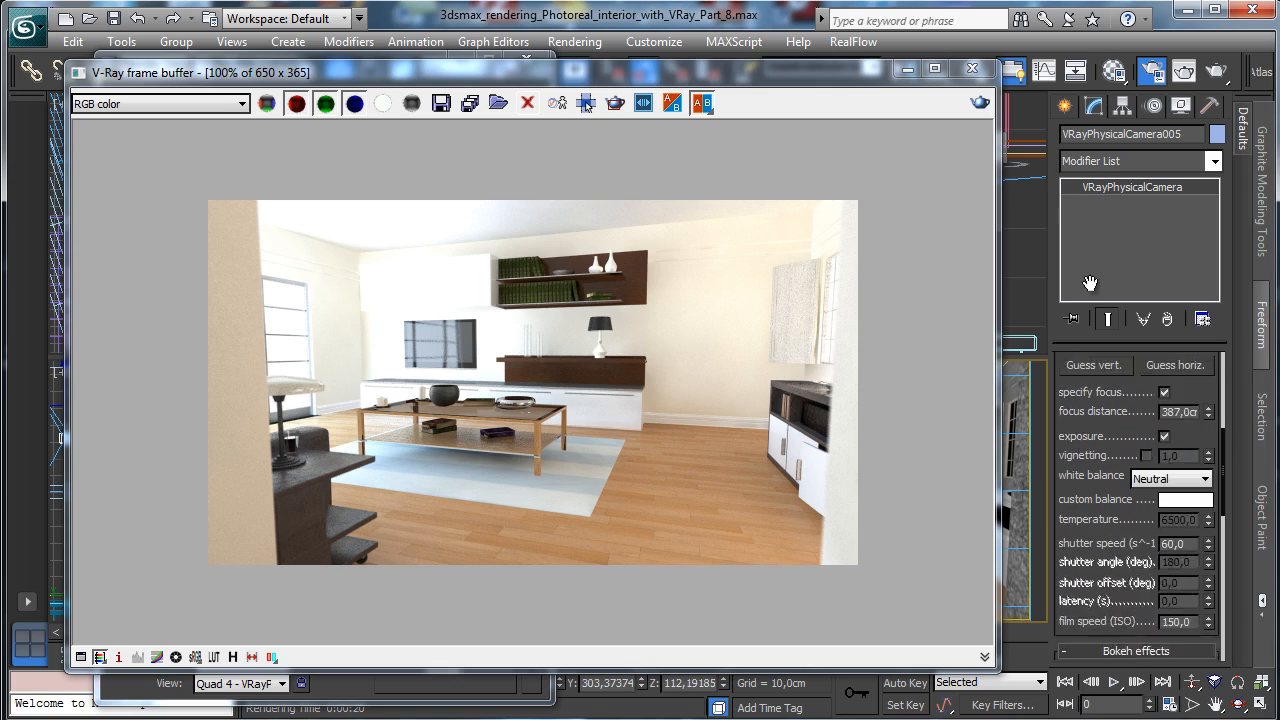
left_click(981, 105)
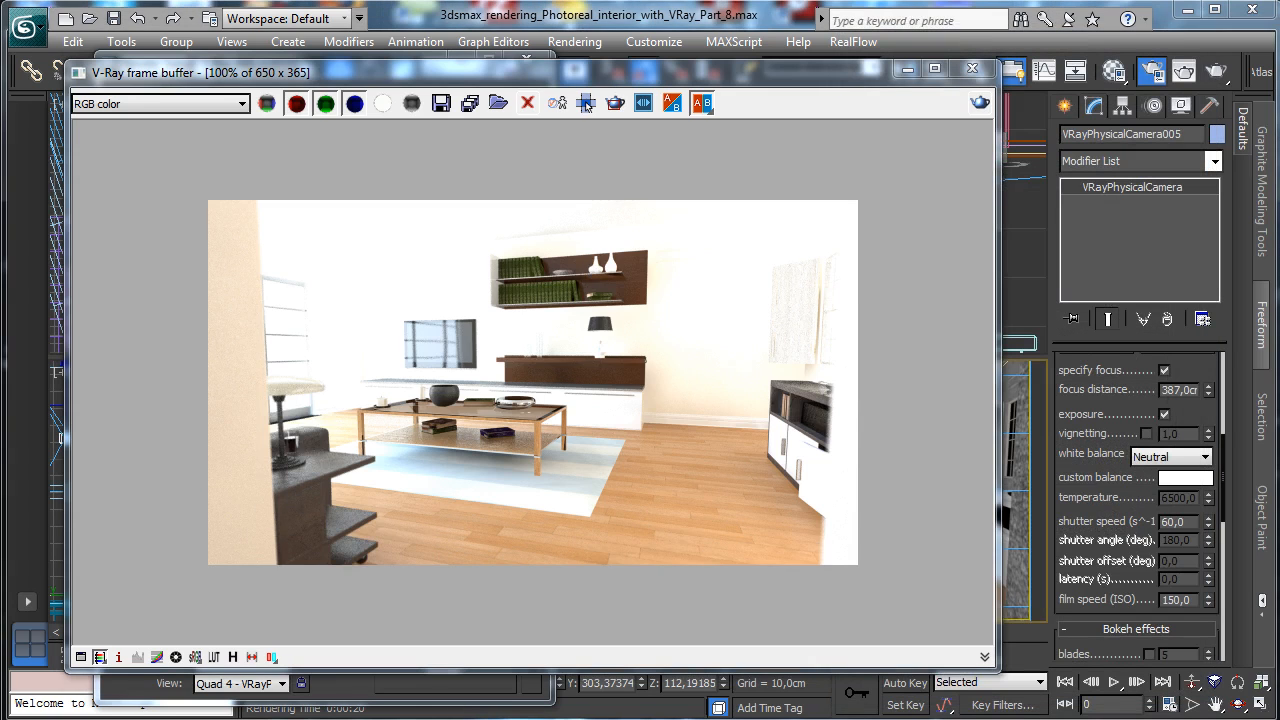
Set the camera's shutter speed to 160, render the view again and put the frame buffer away.
left_click(1191, 522)
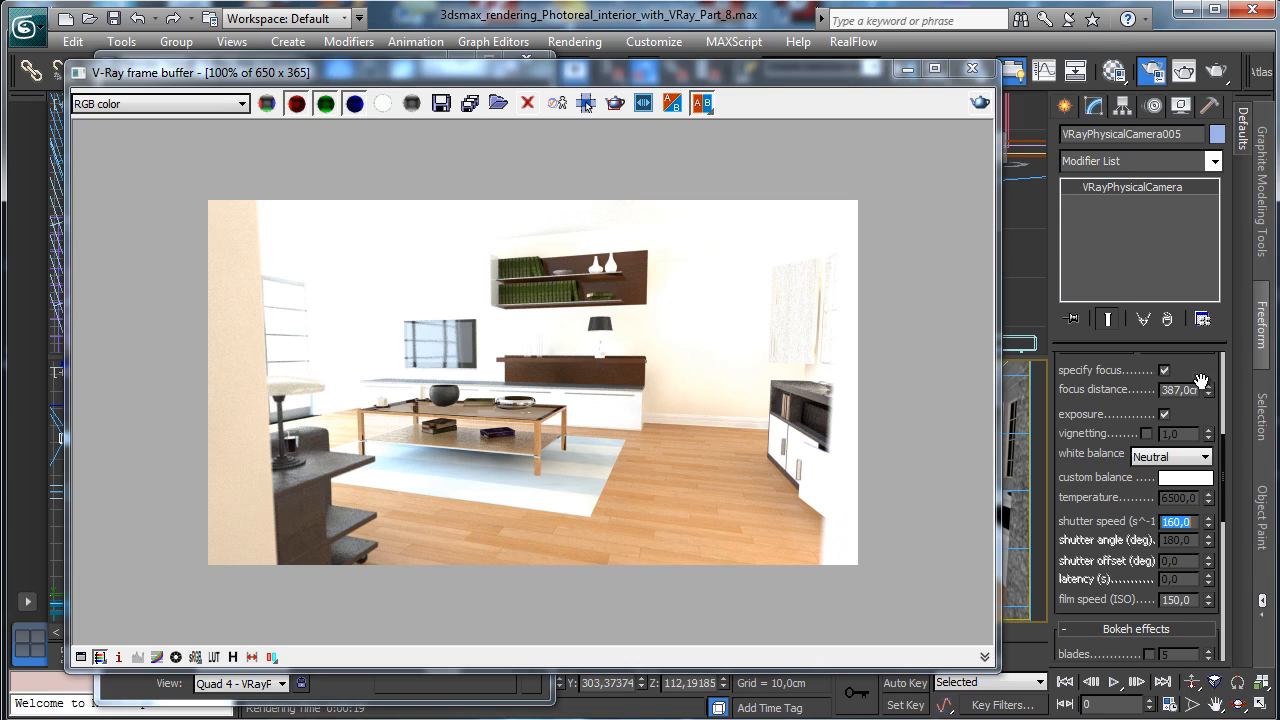
left_click(979, 104)
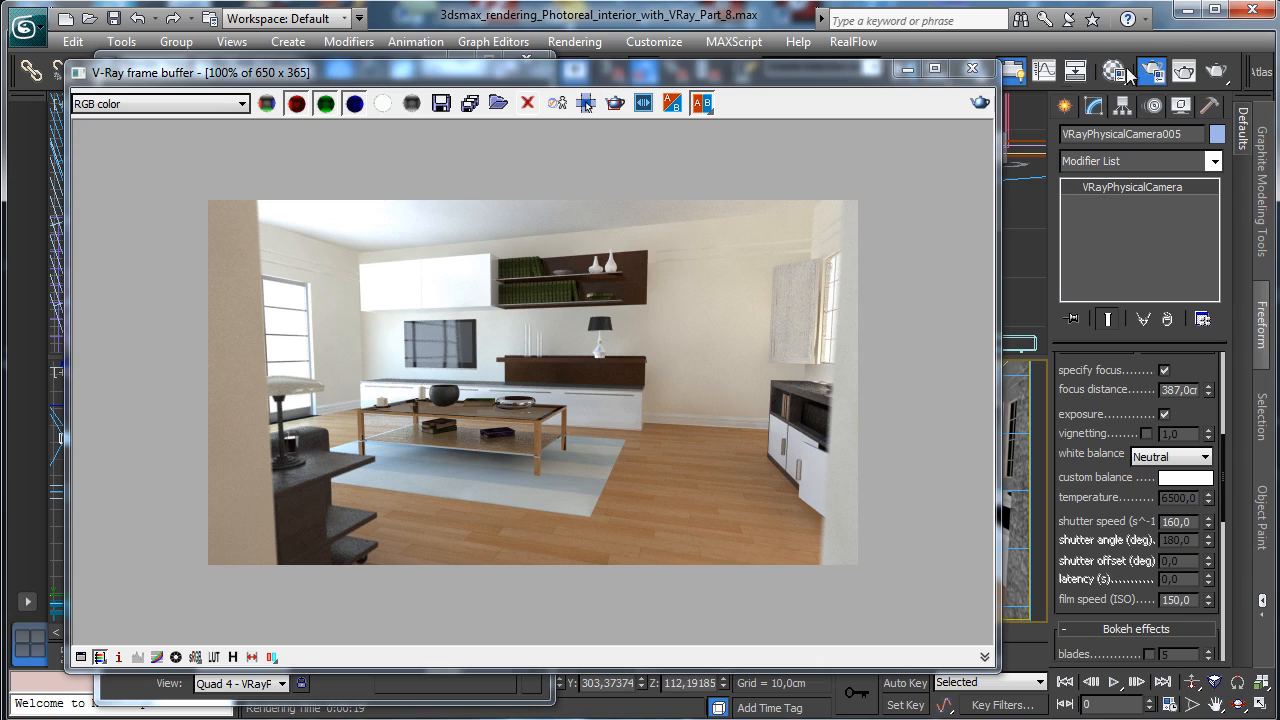
left_click(906, 68)
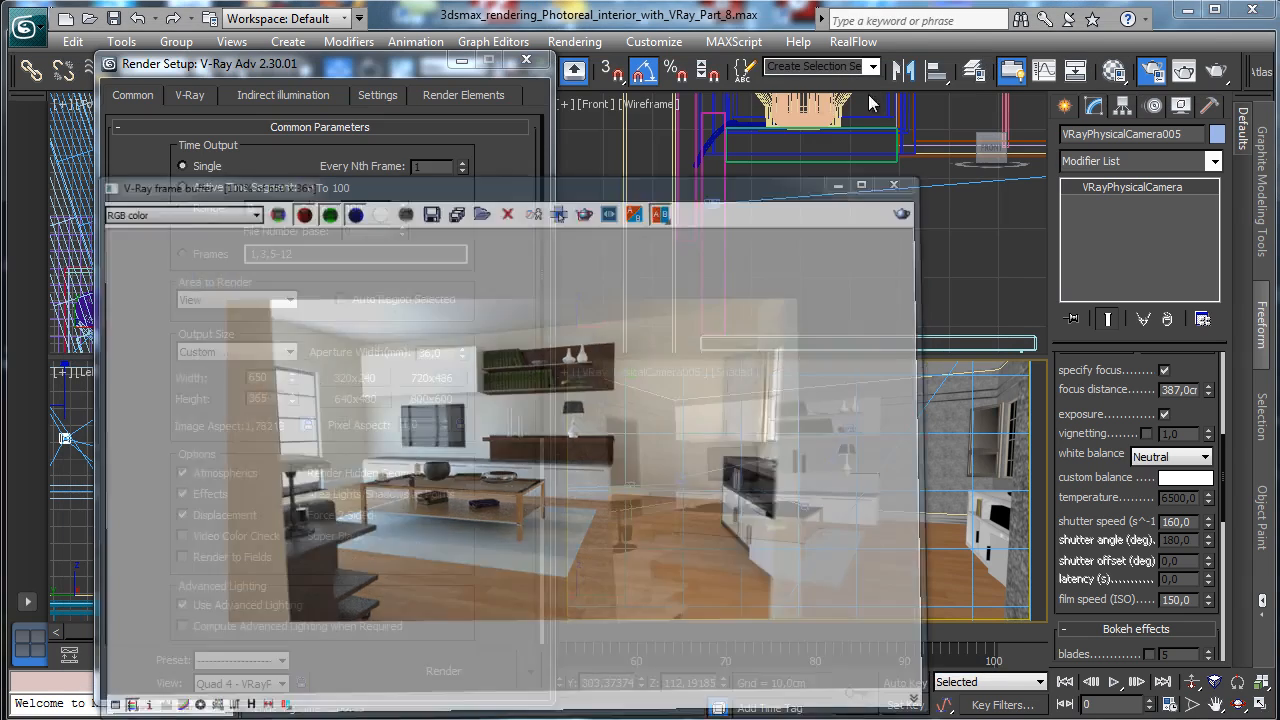
Turn on ambient occlusion in the indirect illumination settings with amount 0,5 and radius 35 cm, and test render the camera view.
left_click(299, 95)
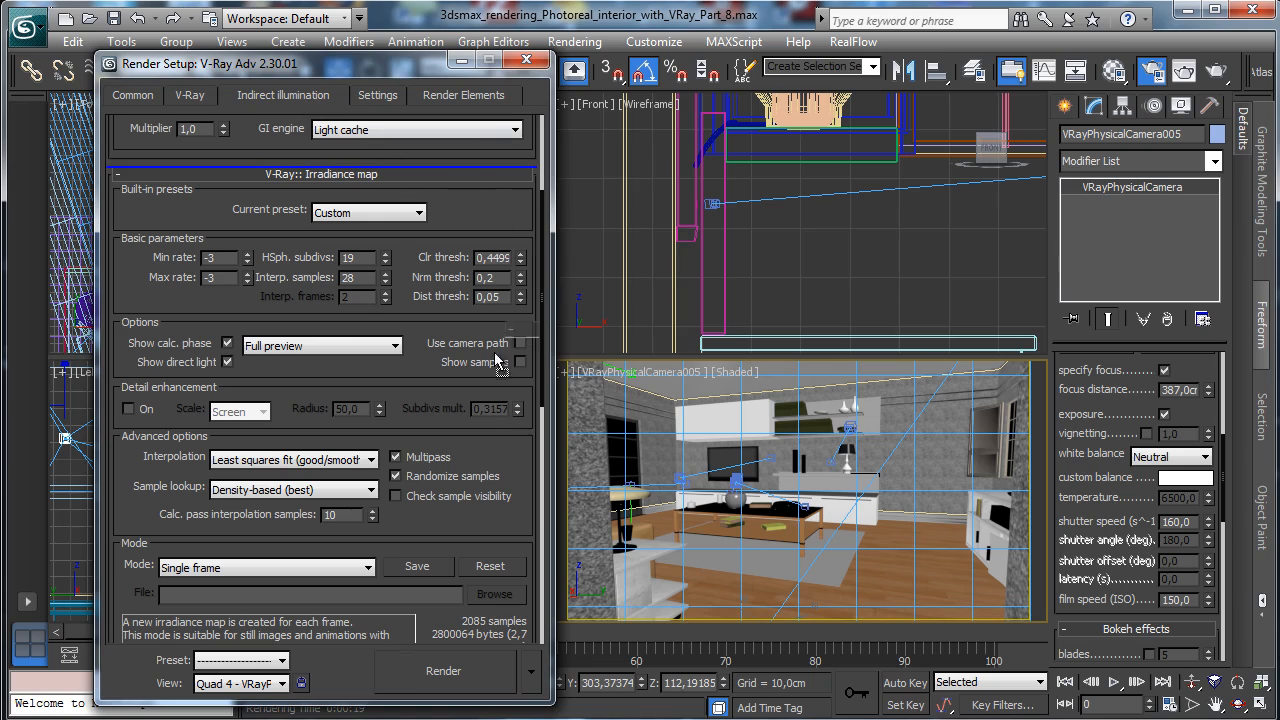
scroll(491, 206, "up", 3)
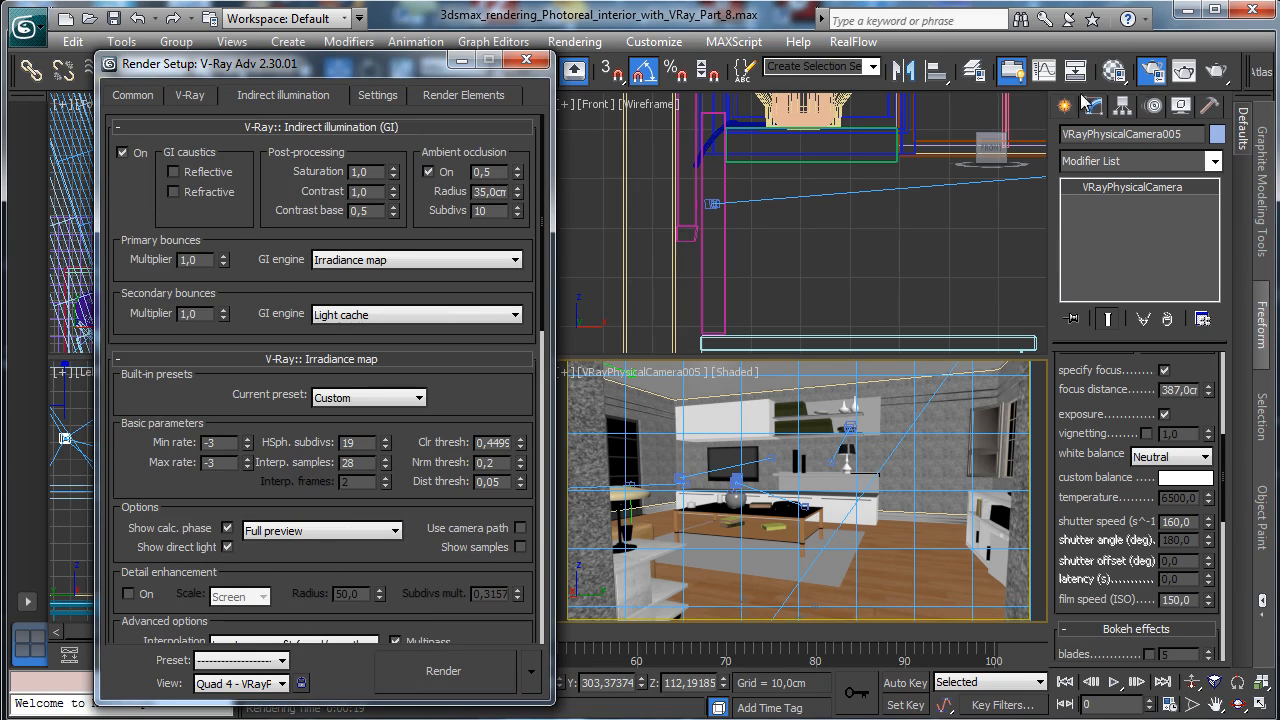
left_click(1218, 72)
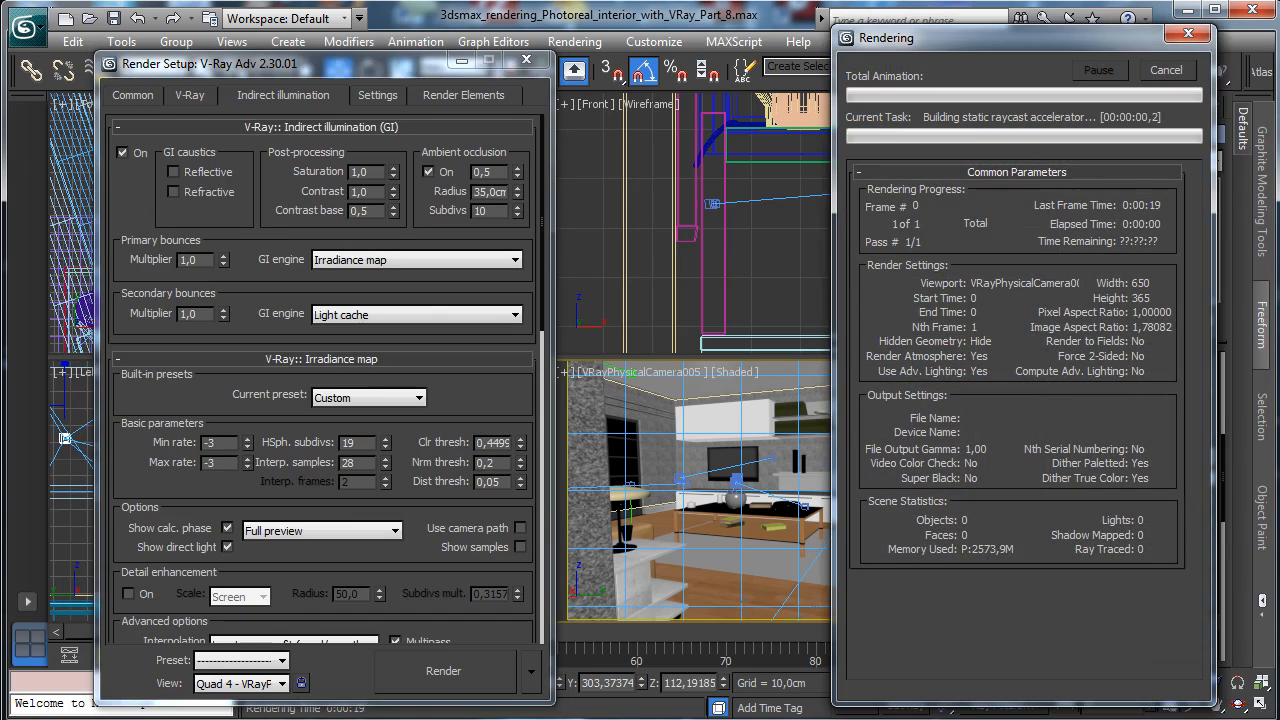
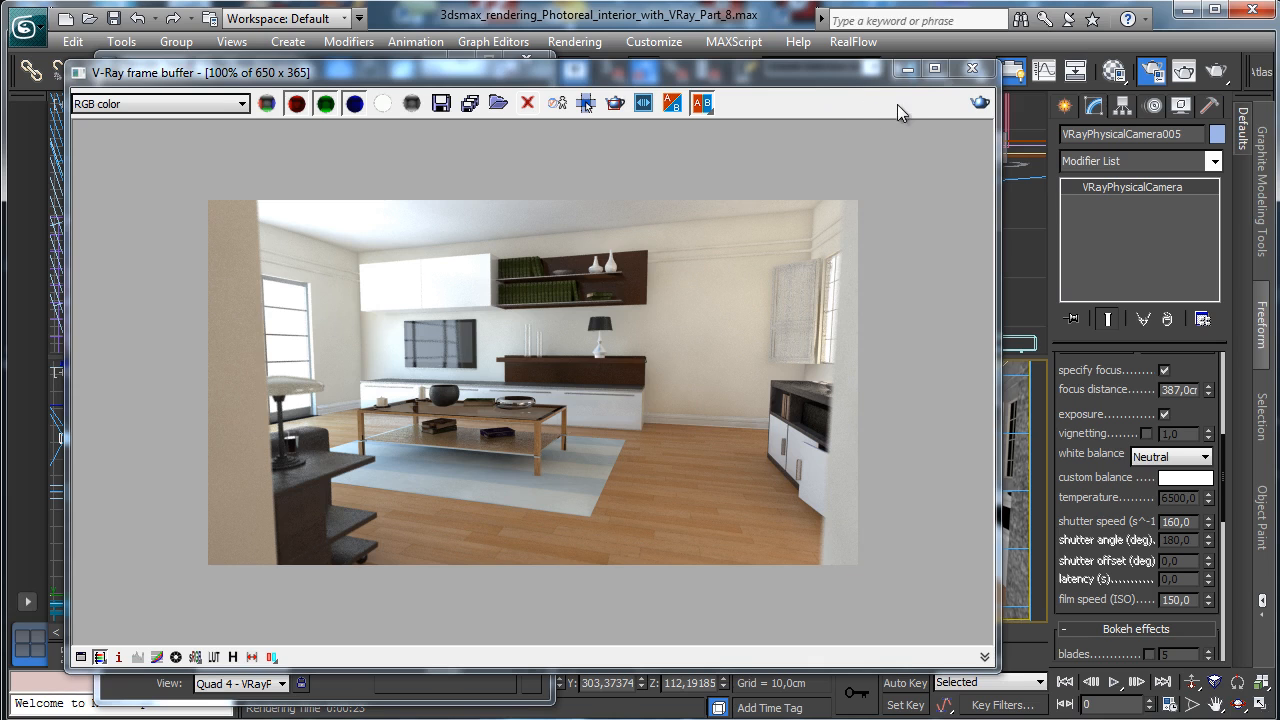
left_click(906, 70)
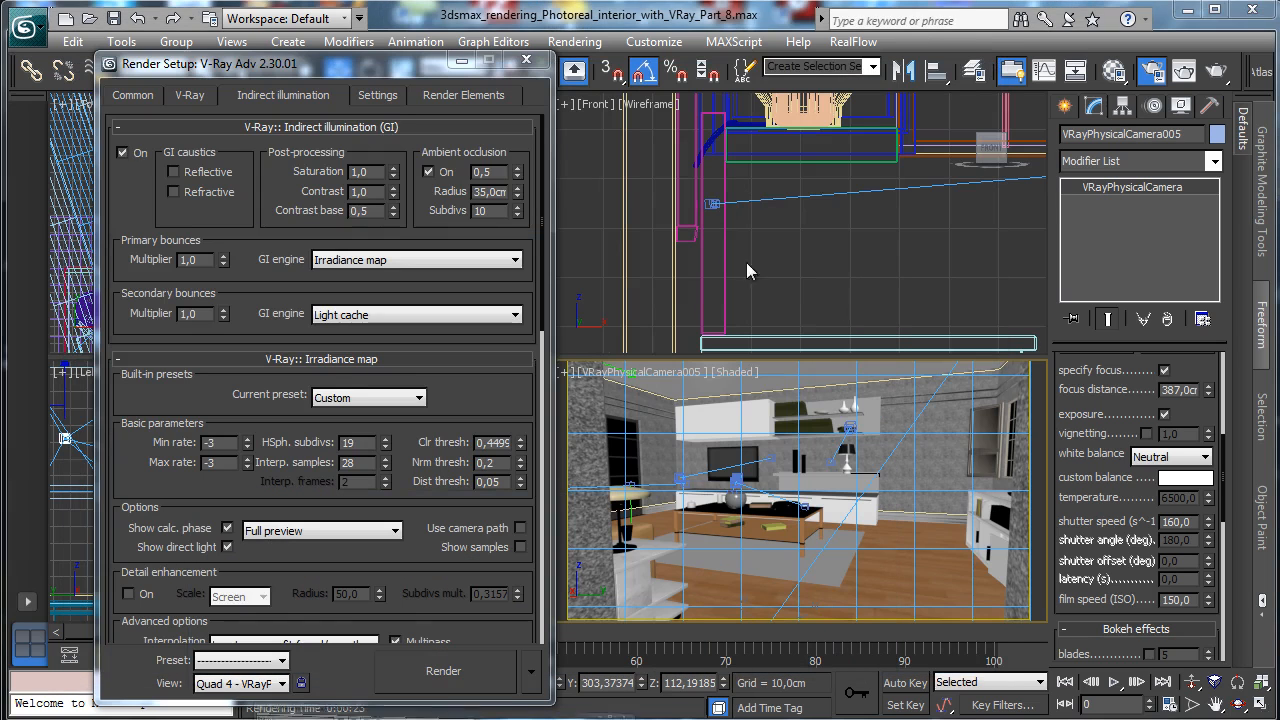
left_click(545, 57)
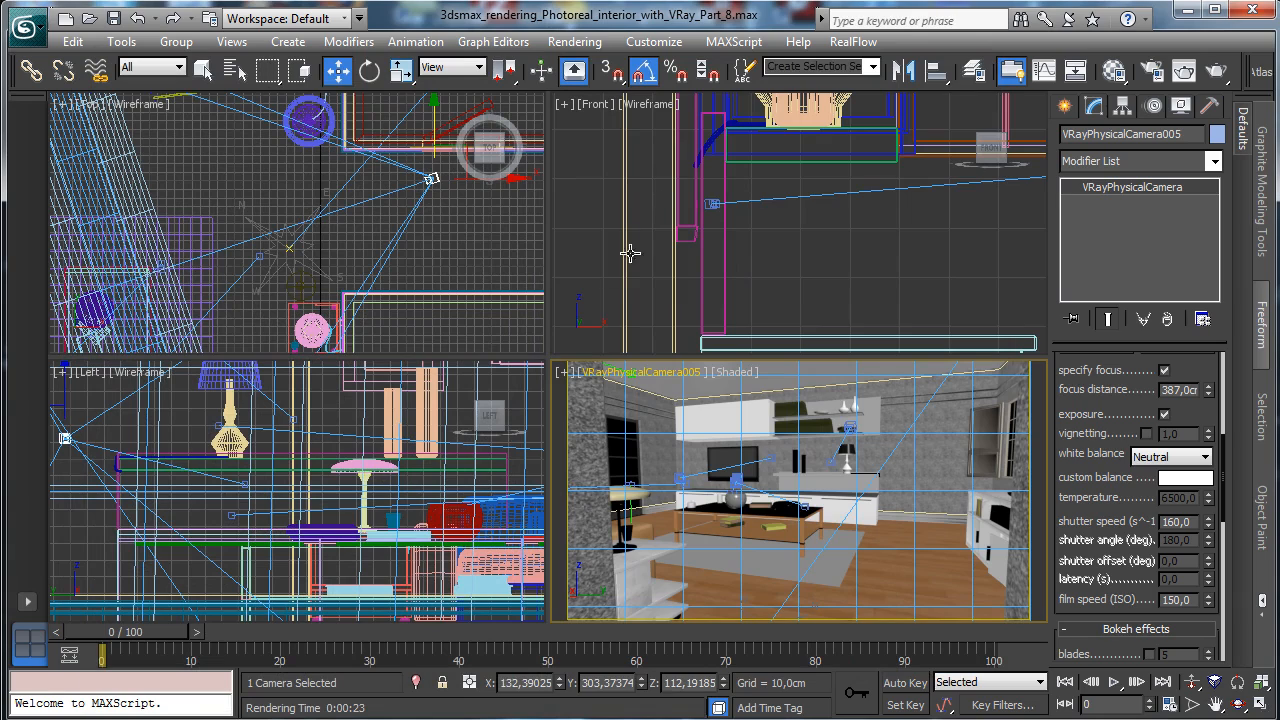
Switch the Front viewport to the VRayPhysicalCamera001 view and display it shaded.
right_click(596, 106)
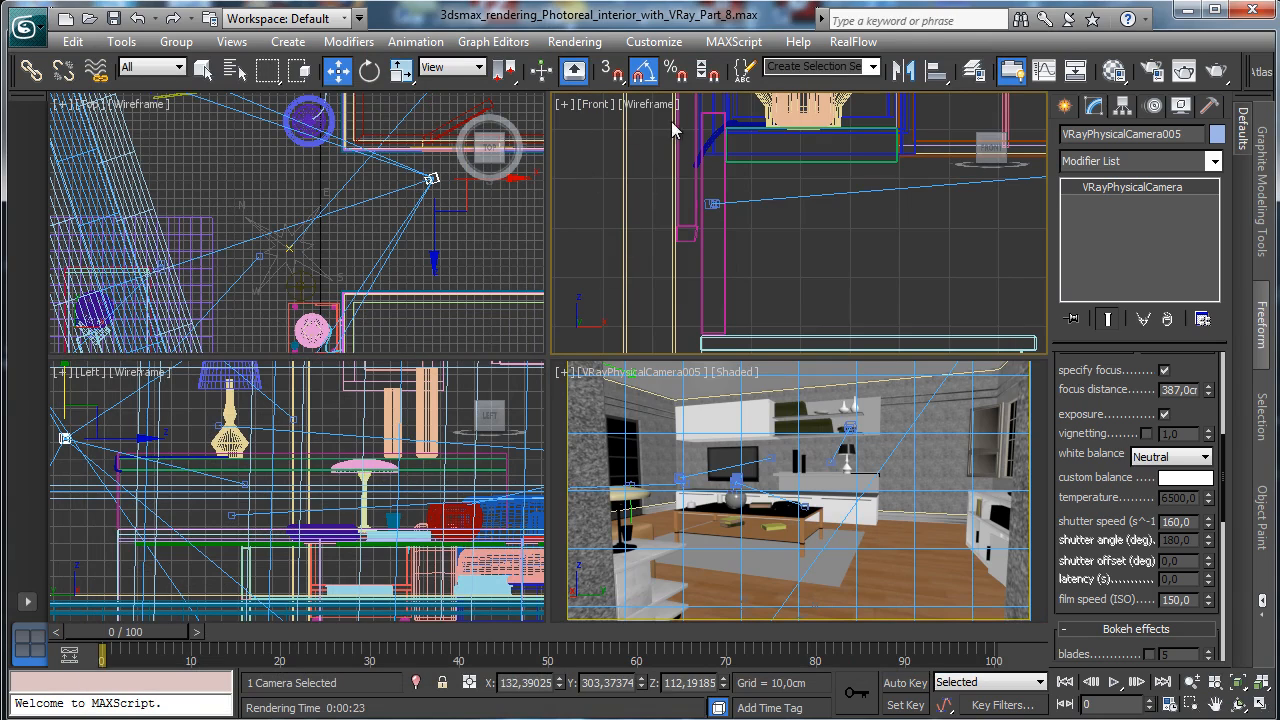
left_click(593, 104)
mouse_move(686, 124)
left_click(915, 128)
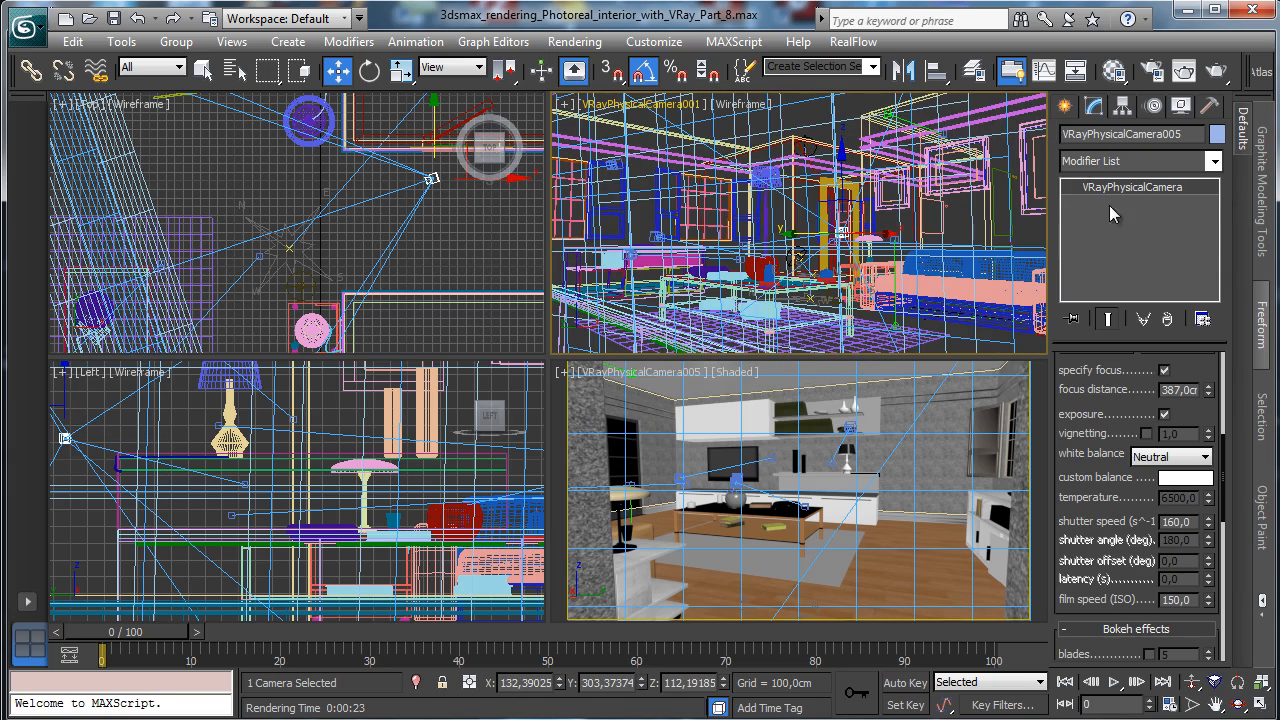
left_click(753, 107)
left_click(783, 151)
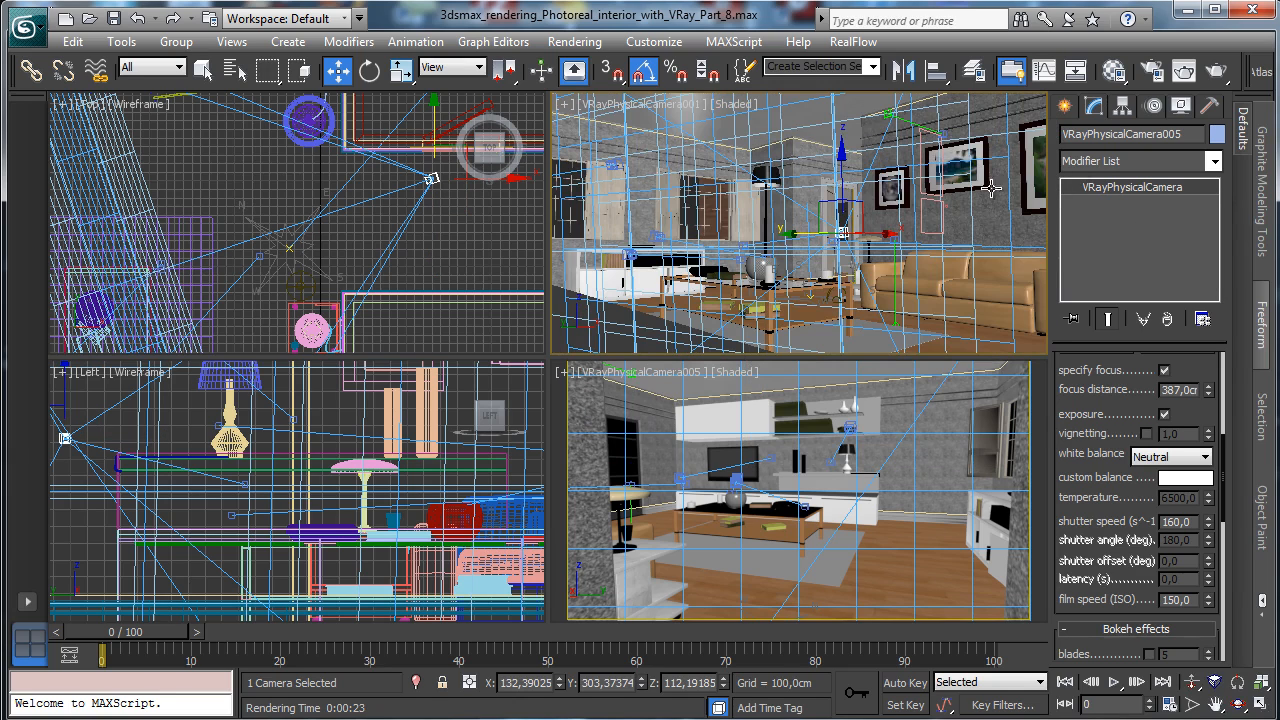
Clone the framed picture Art_003 that hangs furthest along the sofa wall.
left_click(1033, 190)
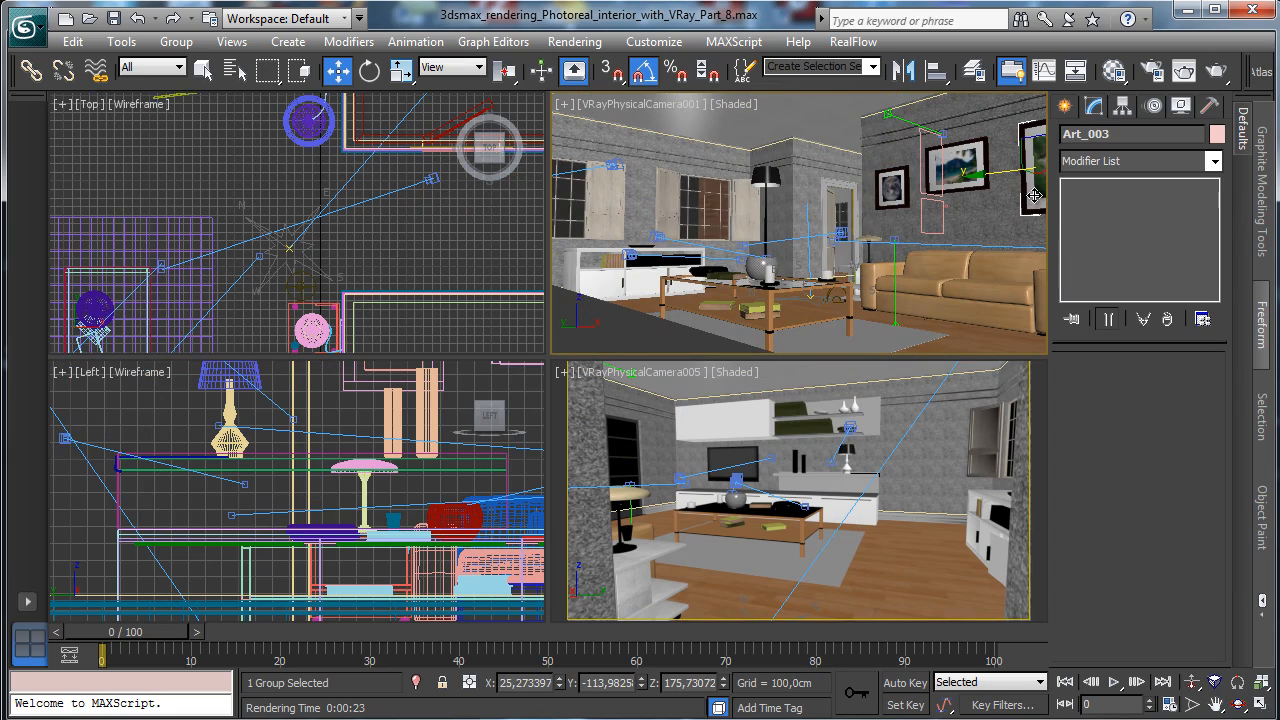
left_click(73, 41)
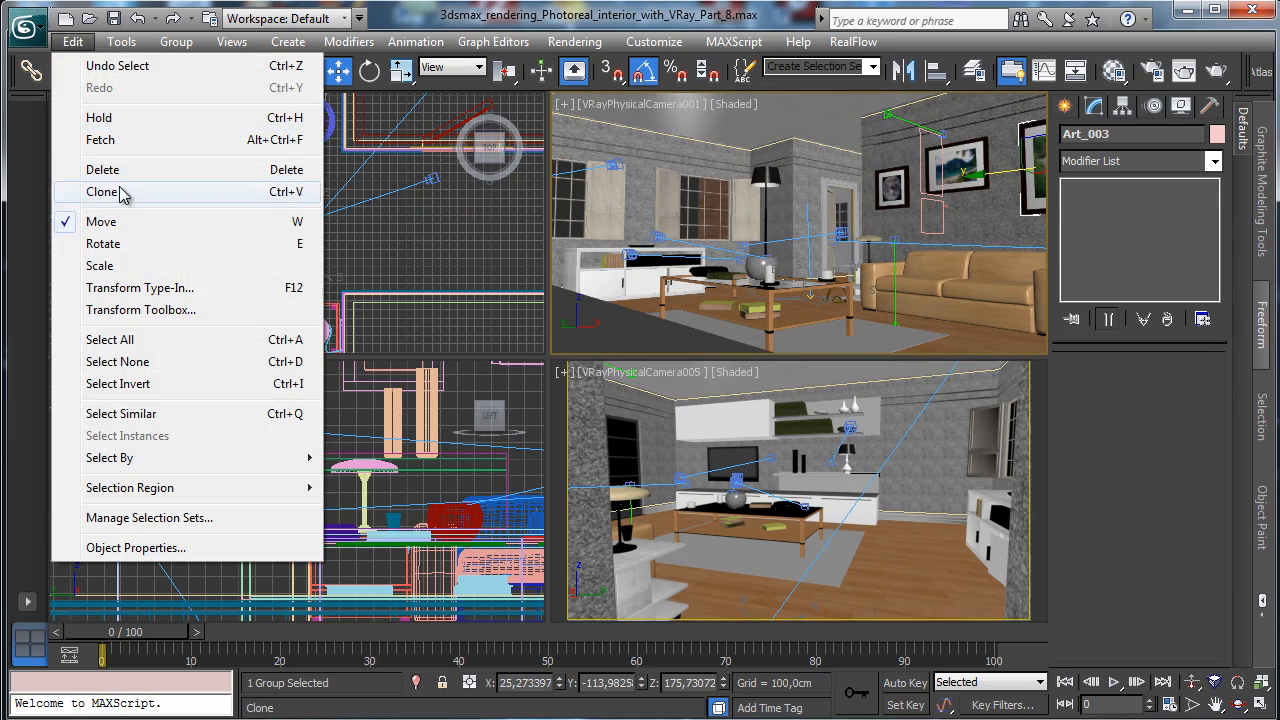
left_click(125, 193)
left_click(587, 446)
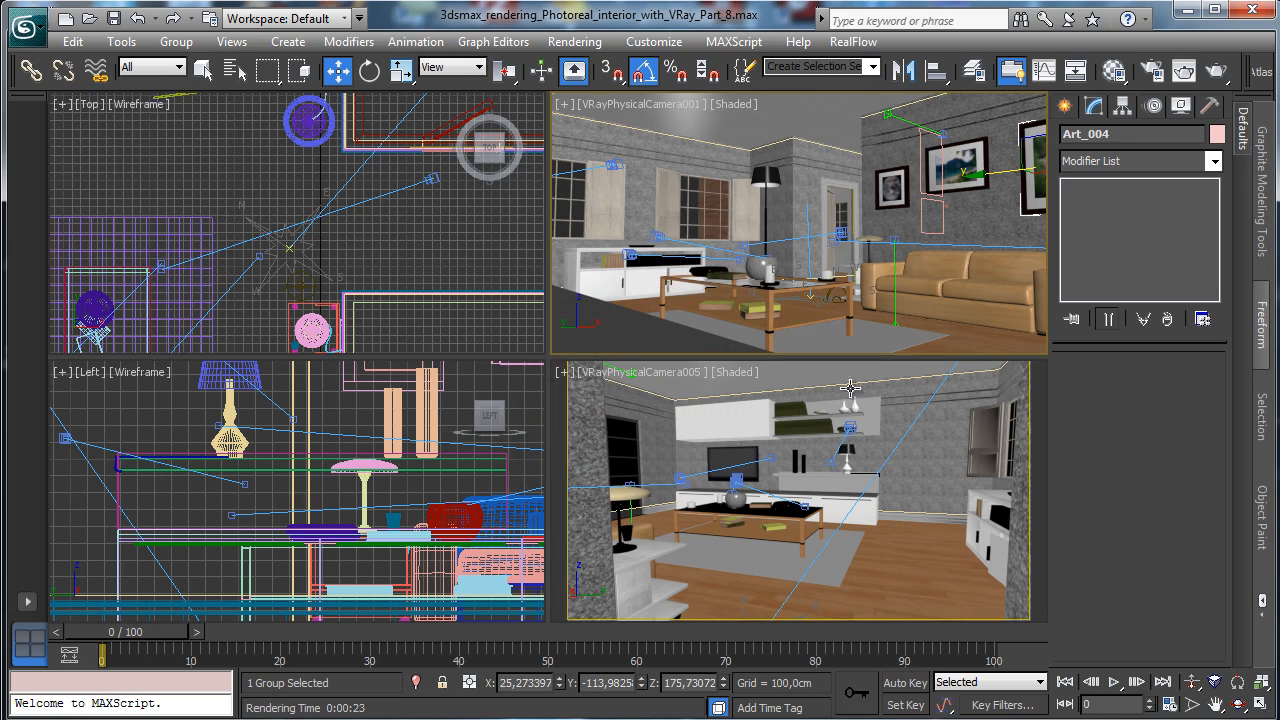
Move the cloned picture in the Top view across the room to the wall adjoining the TV wall.
right_click(380, 277)
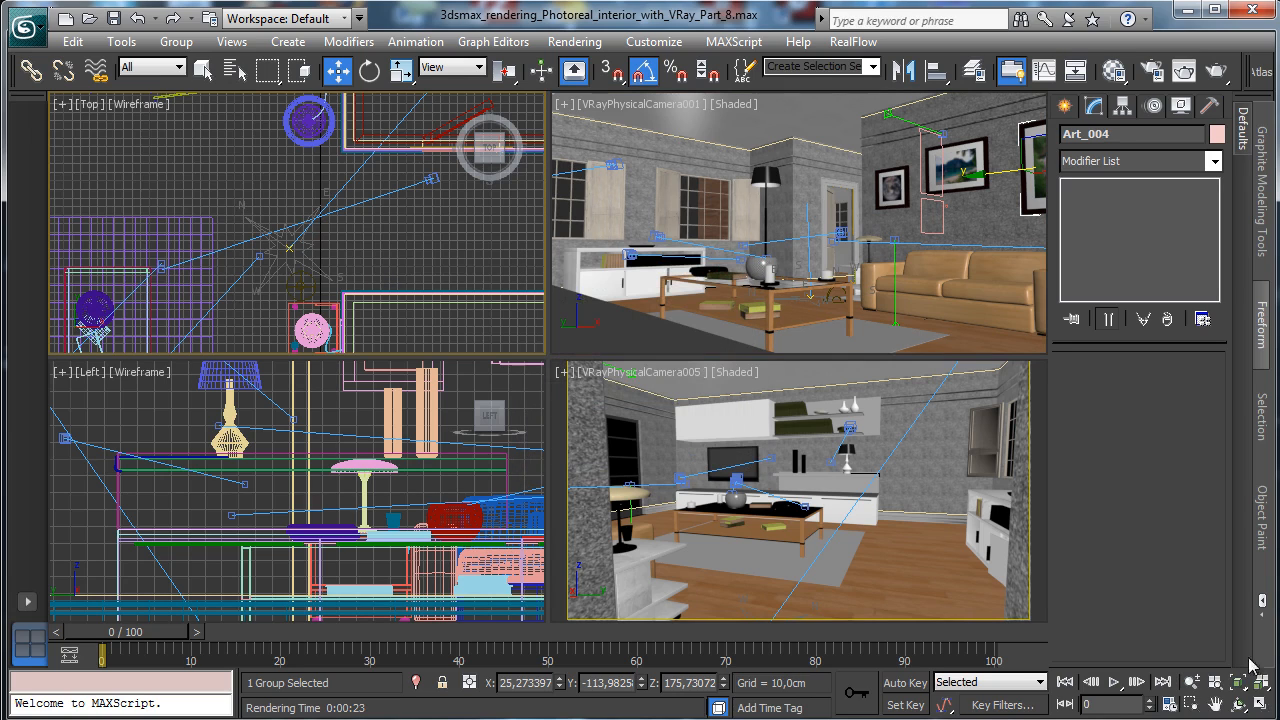
left_click(1239, 684)
left_click(1193, 684)
left_click_drag(310, 198, 330, 424)
left_click(338, 70)
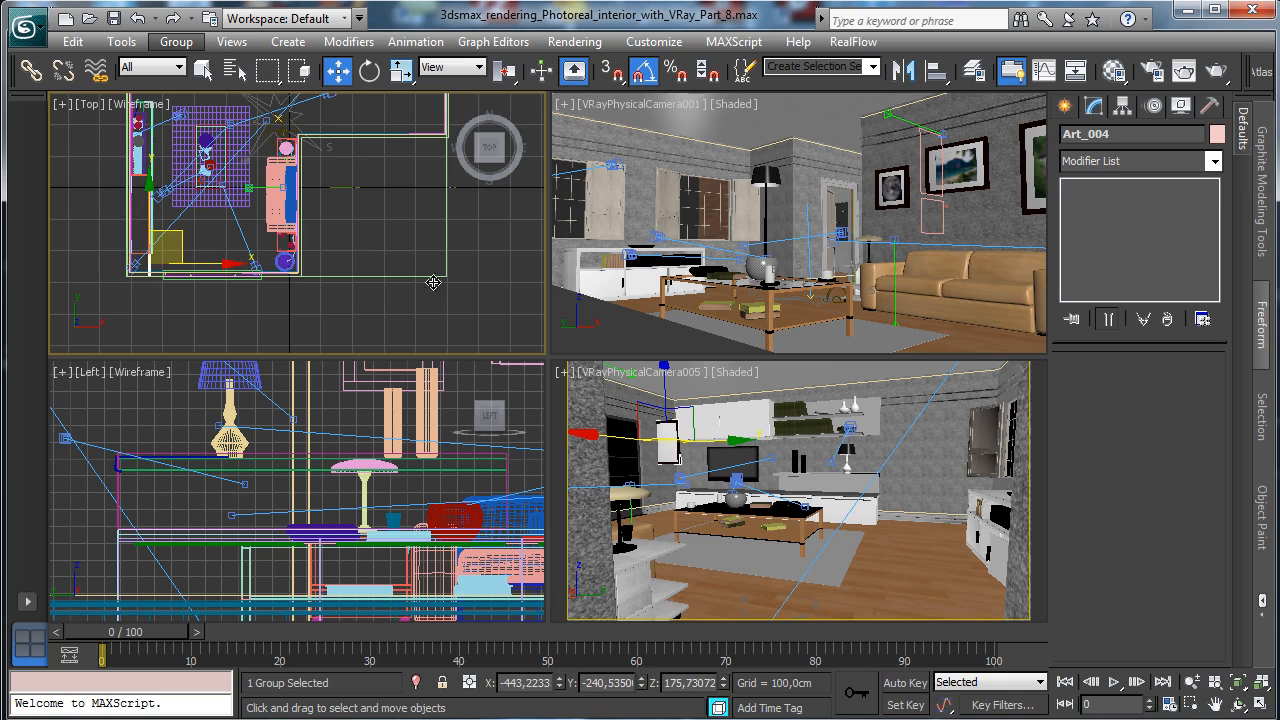
Rotate the cloned picture to face the room and scale it down, working in the enlarged VRayPhysicalCamera005 view.
right_click(775, 471)
left_click(1262, 706)
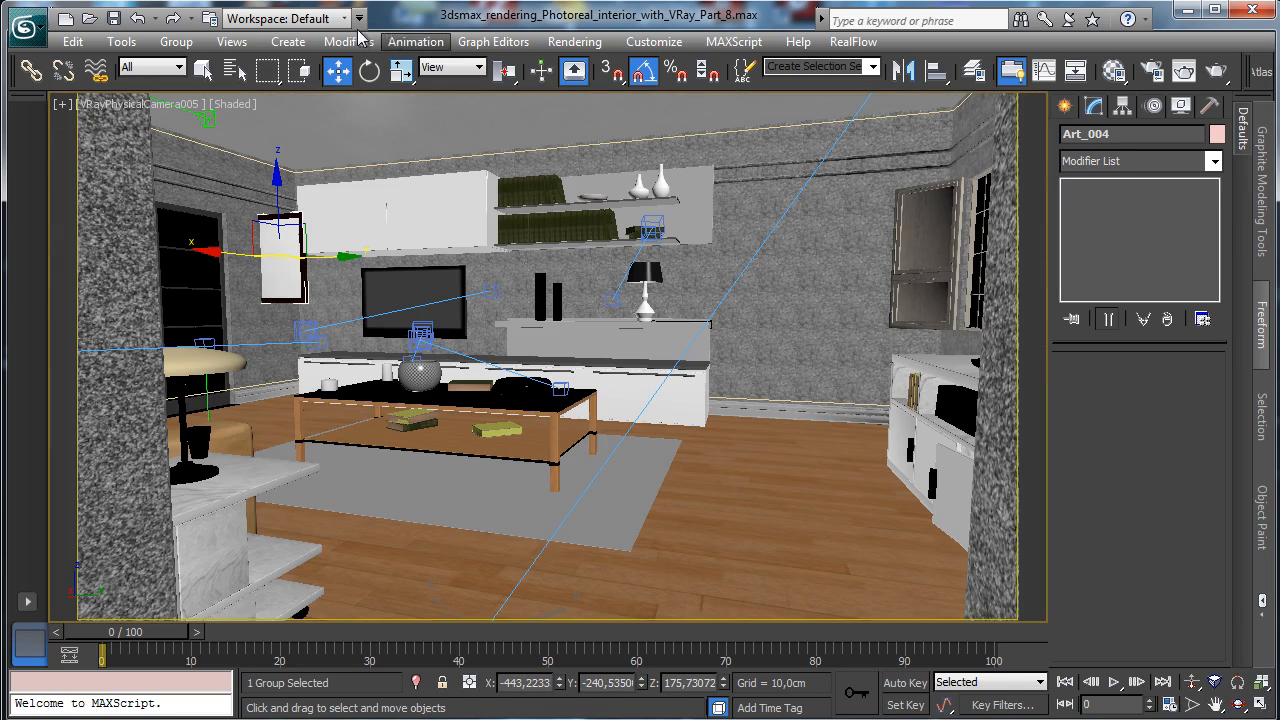
left_click(369, 70)
left_click_drag(302, 256, 282, 287)
left_click(400, 71)
left_click(337, 71)
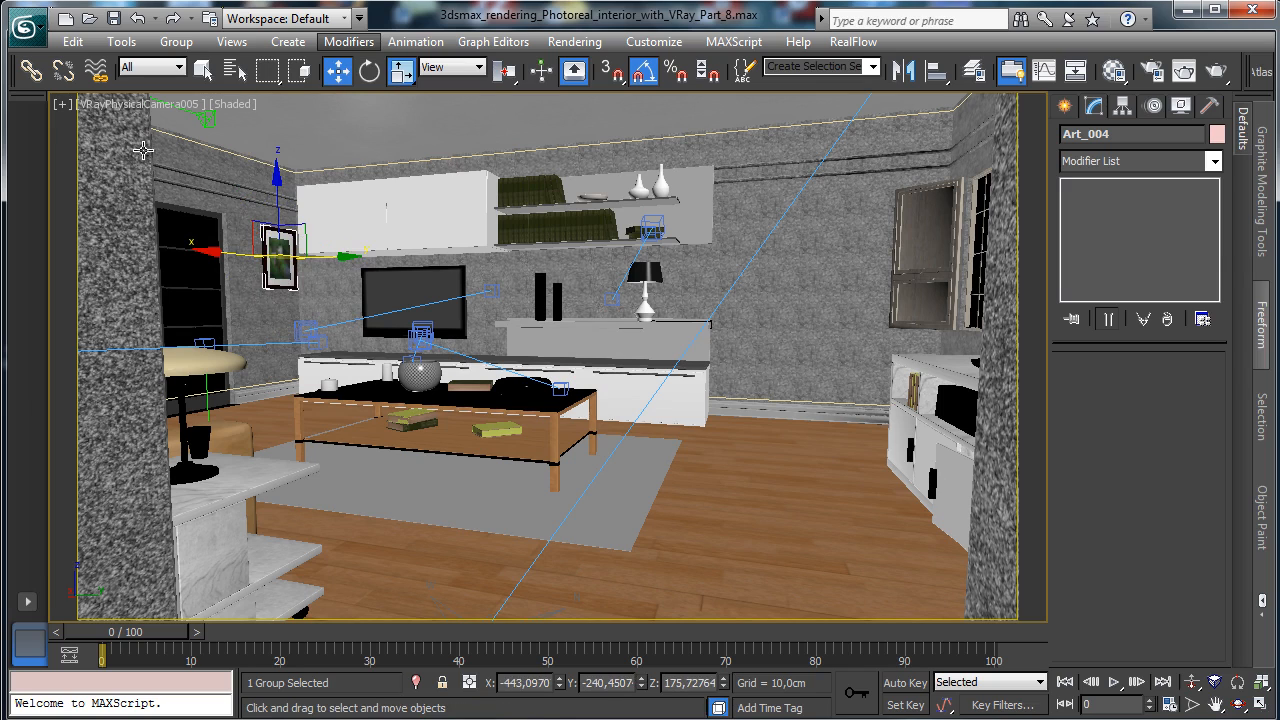
Change the camera view to Perspective and shift the cloned picture along its wall, away from the room corner.
left_click(135, 104)
left_click(195, 177)
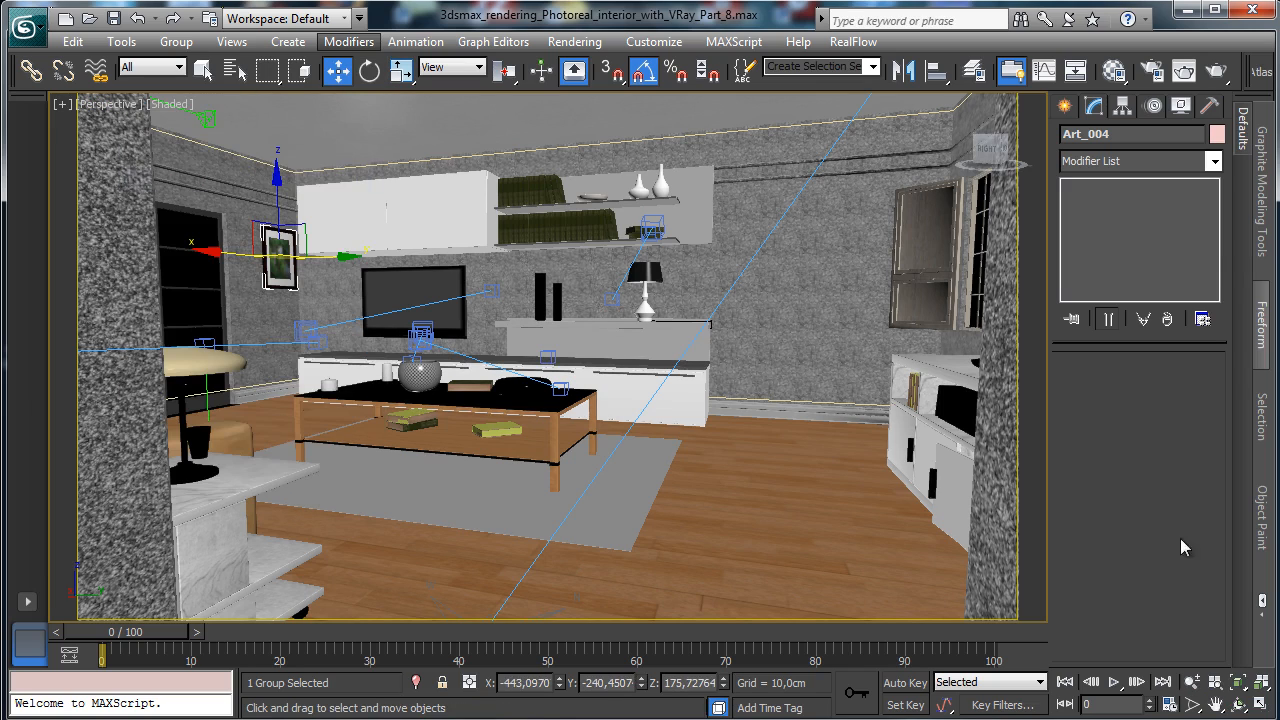
left_click(1238, 682)
left_click(1238, 704)
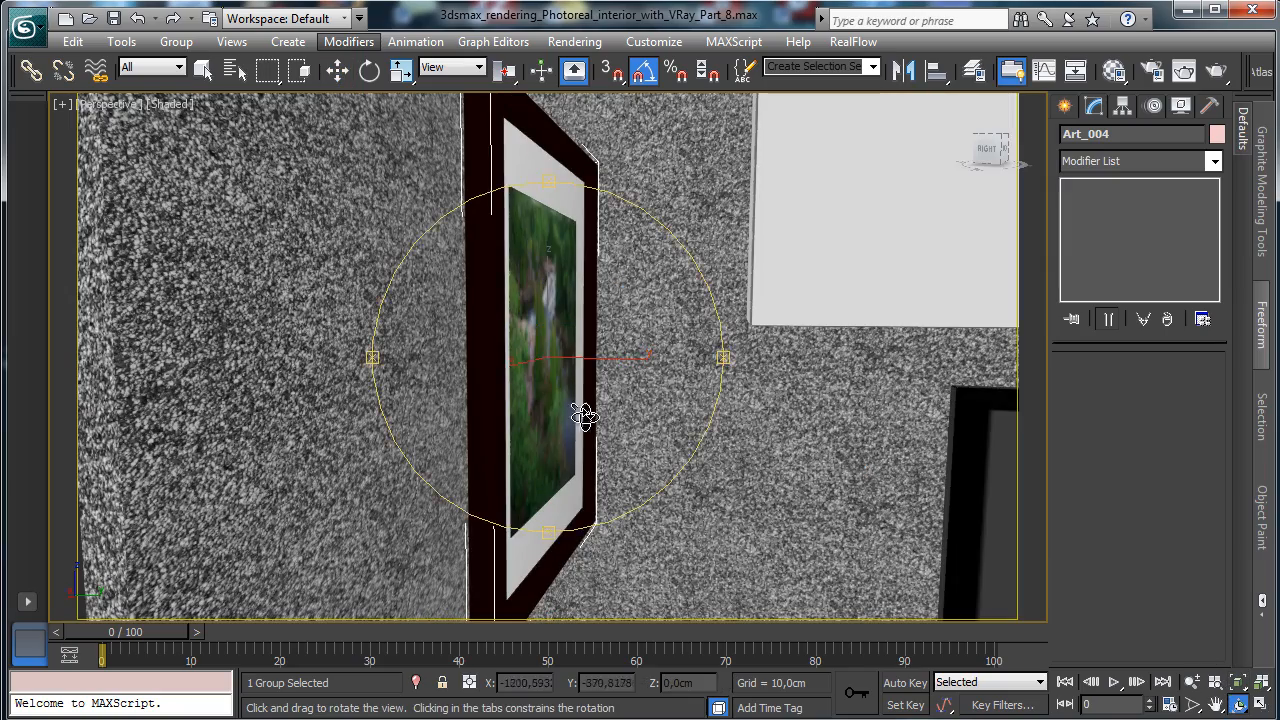
left_click_drag(586, 414, 481, 356)
key("w")
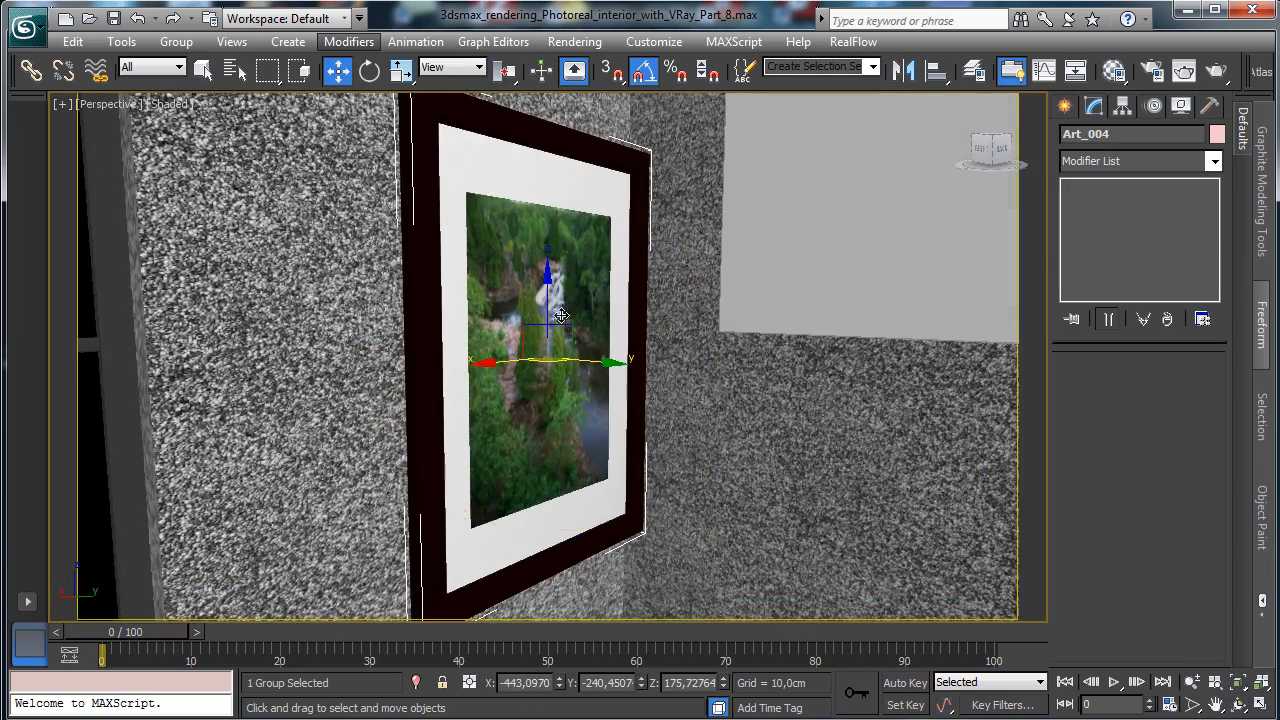
left_click_drag(597, 364, 496, 345)
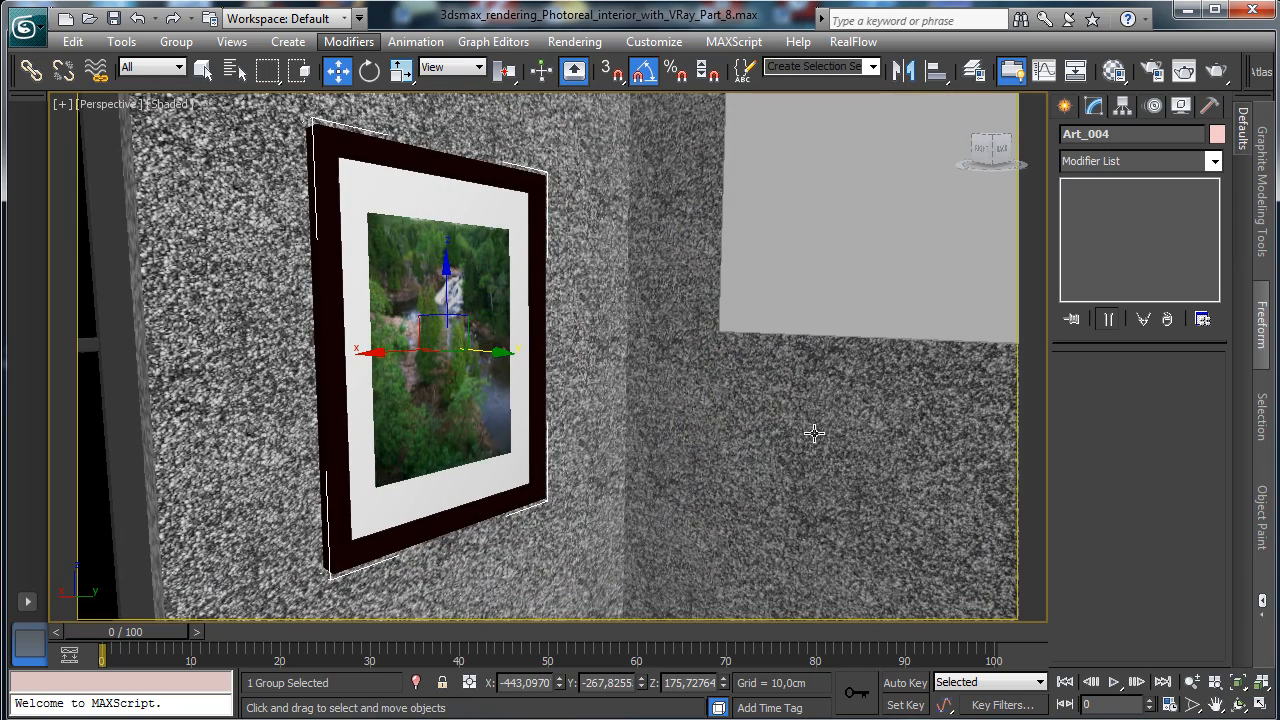
Lower the cloned picture to a height of about 145 cm and nudge it along X against the wall.
left_click(1238, 704)
left_click_drag(514, 400, 380, 202)
left_click(337, 69)
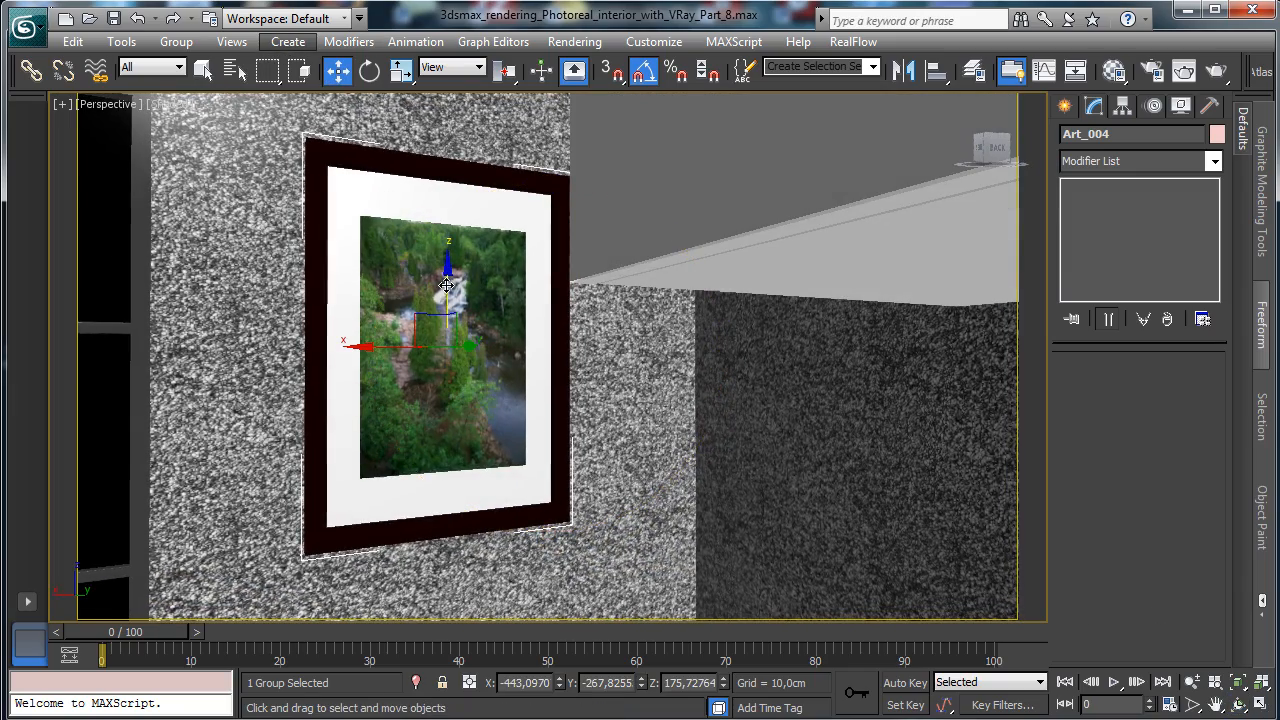
left_click_drag(446, 286, 383, 447)
left_click_drag(371, 513, 360, 511)
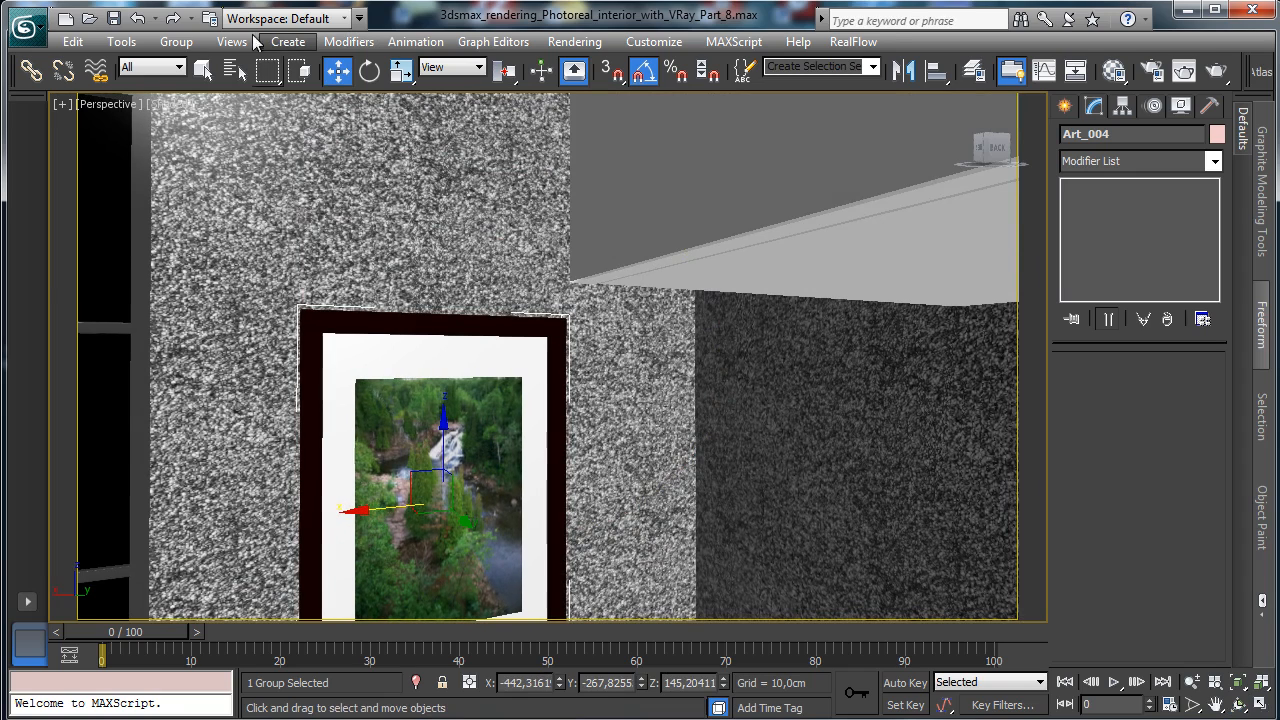
Open the cloned picture's group and select the picture panel inside the frame.
left_click(176, 41)
left_click(208, 120)
left_click(468, 434)
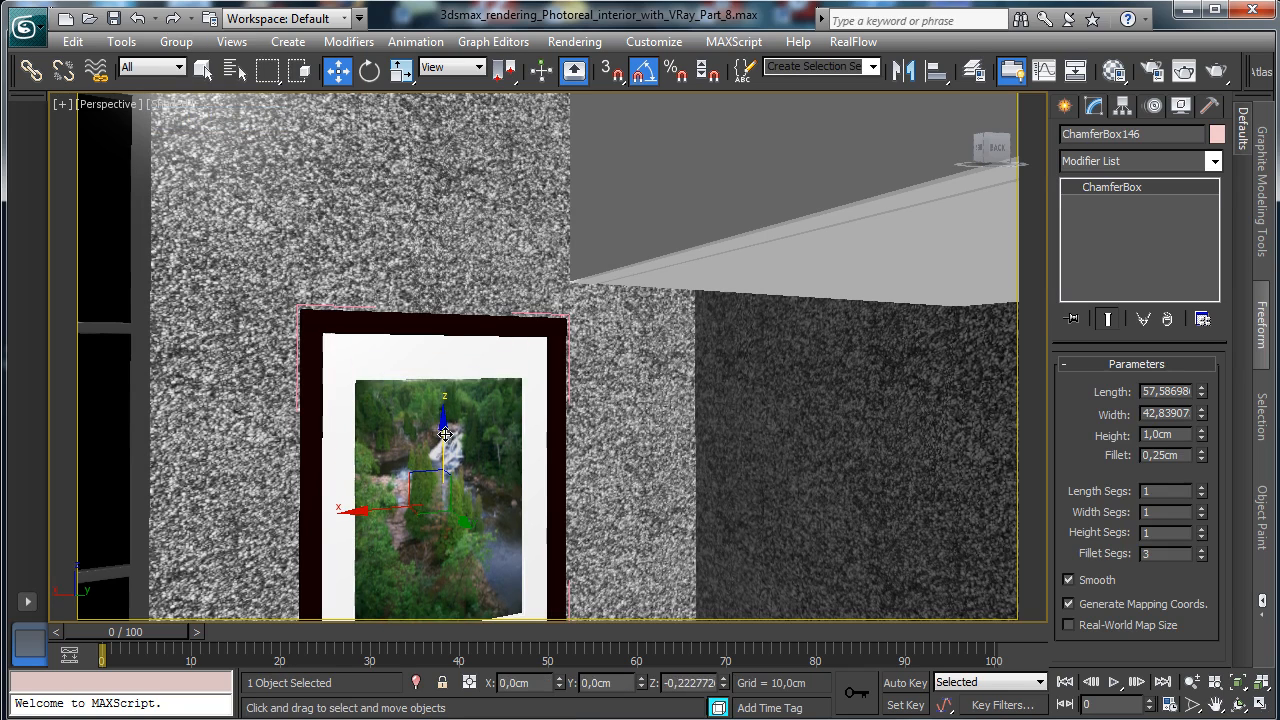
Pick the Art_3 material from the cloned picture into the unused 19 - Default slot of the Material Editor.
left_click(1114, 70)
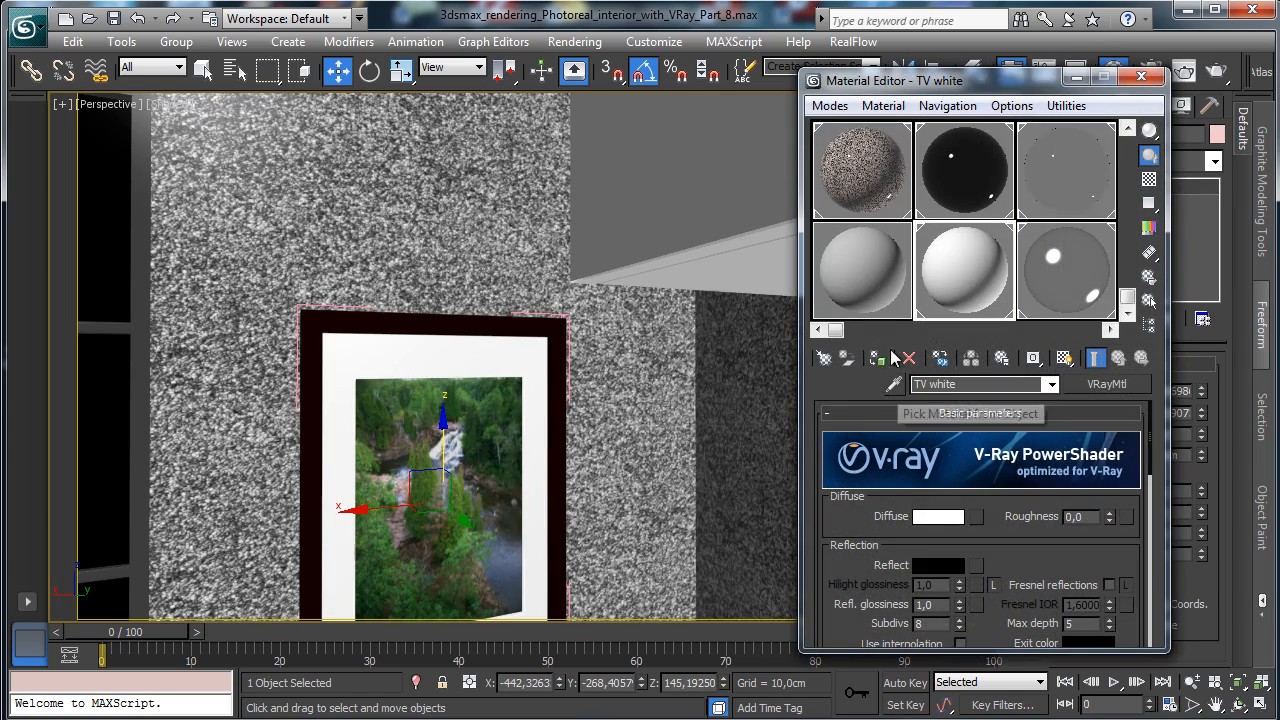
left_click(858, 290)
left_click(894, 384)
left_click(383, 418)
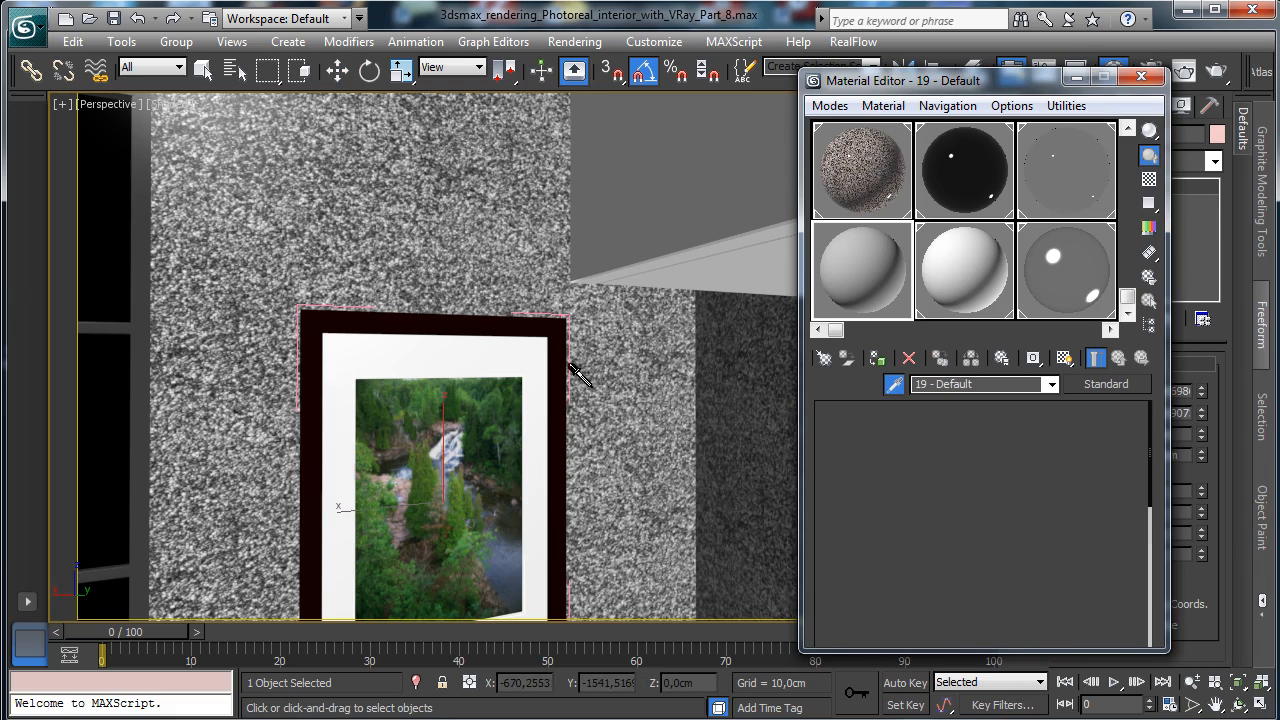
key("w")
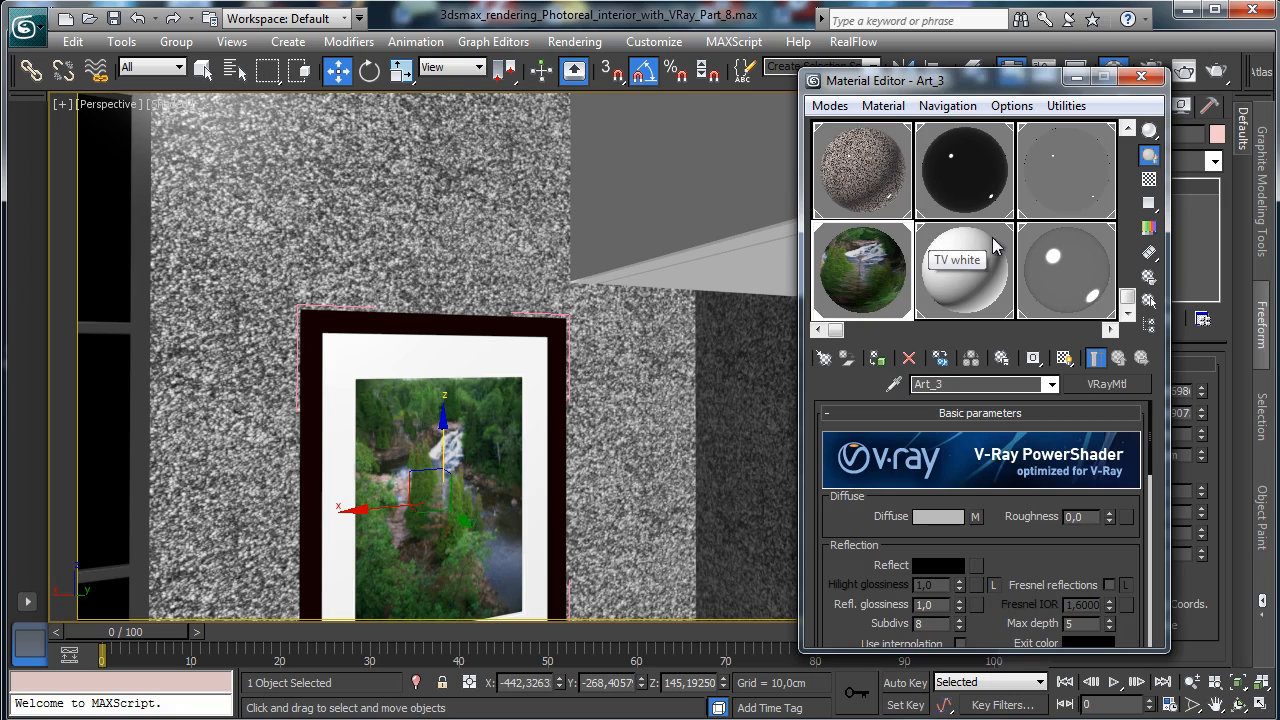
Copy the Art_3 material into an unused slot, rename it Art_5 and assign it to the picture panel.
left_click_drag(916, 222, 878, 218)
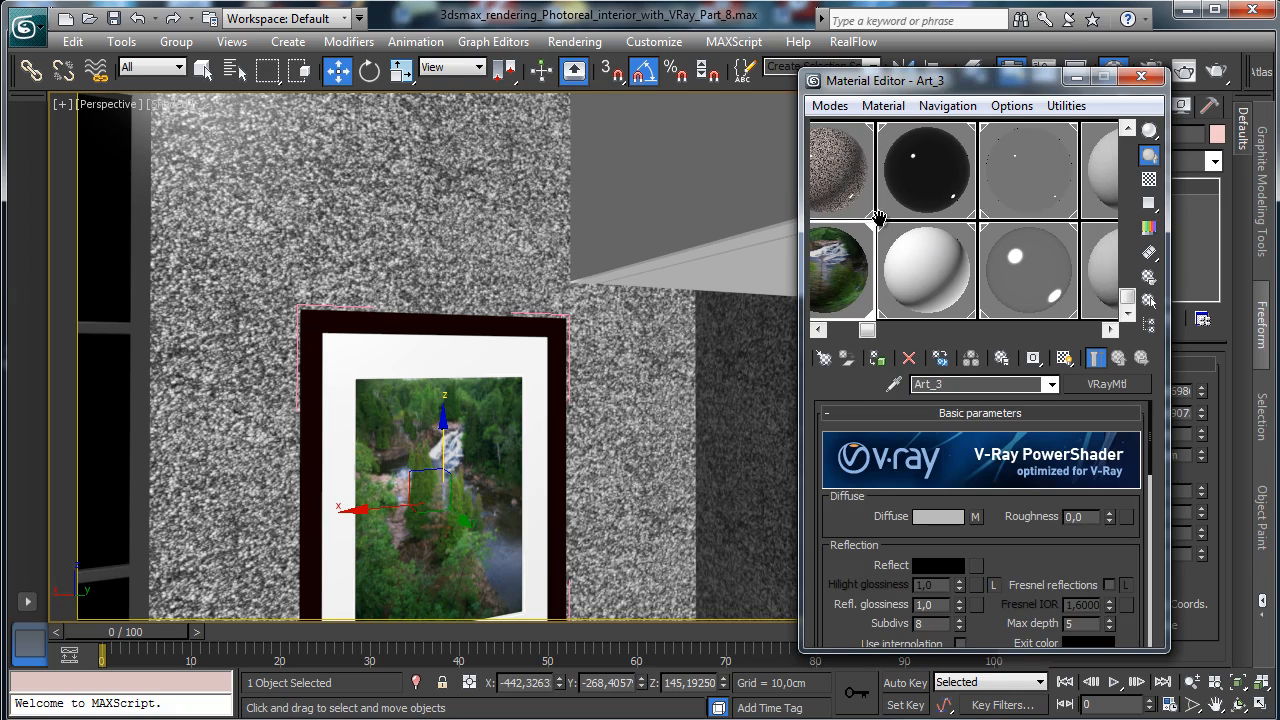
left_click(1100, 272)
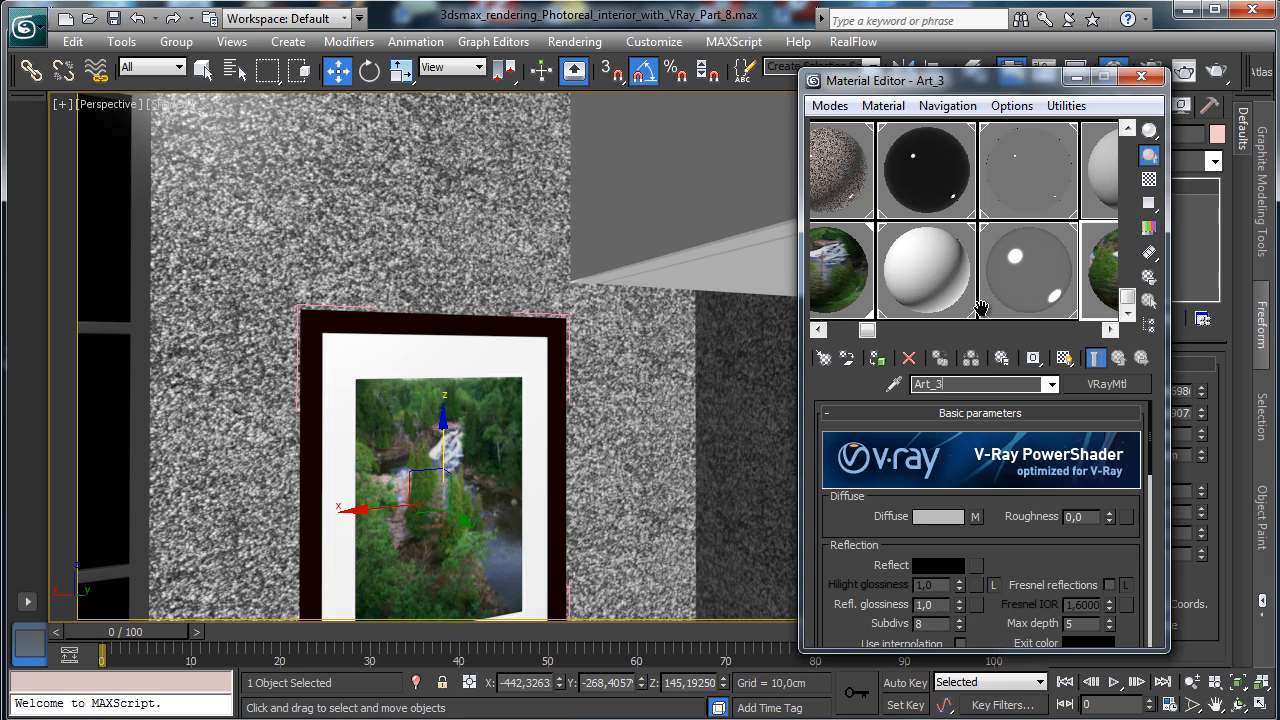
key("BackSpace")
left_click_drag(1080, 220, 822, 232)
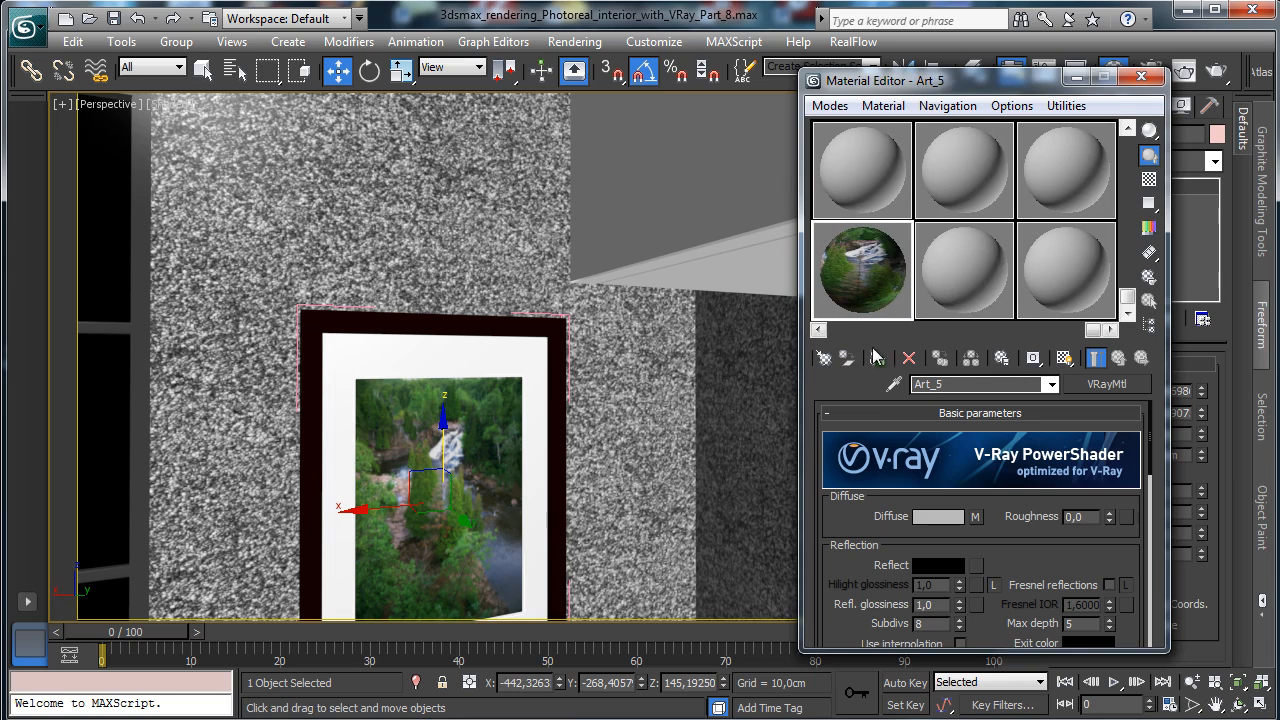
Replace the bitmap in Art_5's diffuse map with MOROCCO.JPG from the Backgrounds folder.
scroll(980, 477, "down", 2)
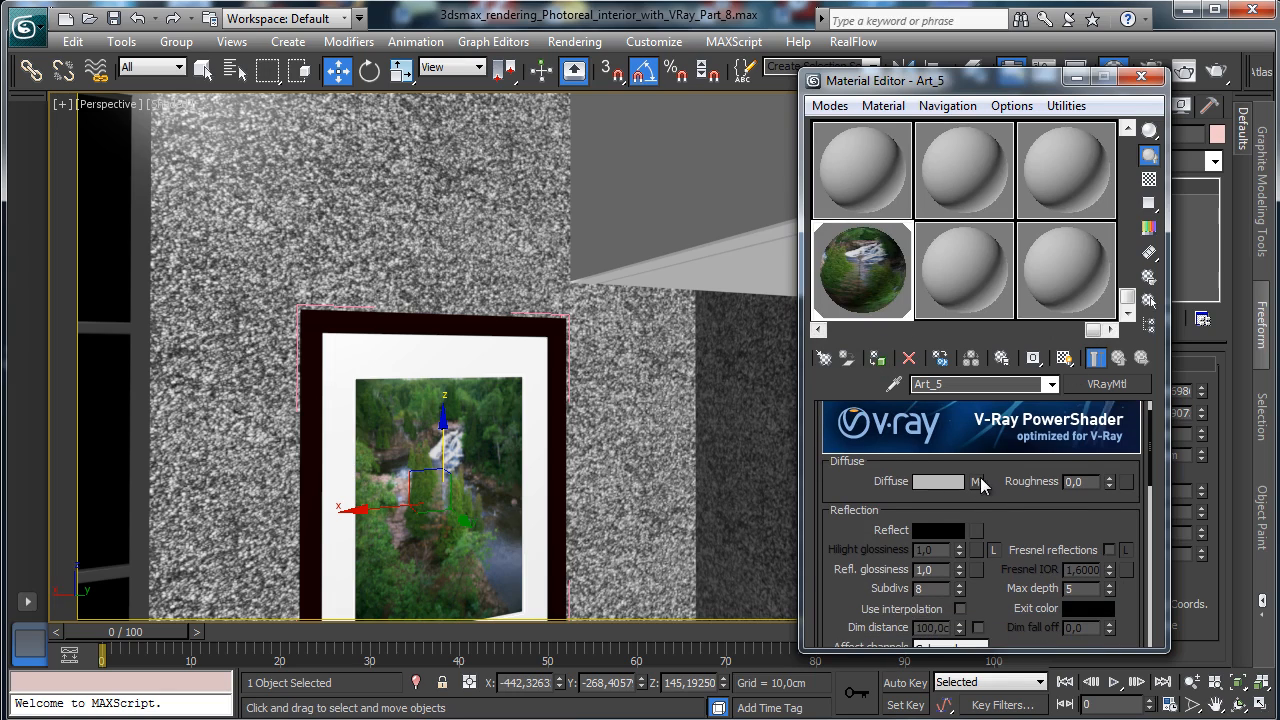
left_click(976, 484)
scroll(998, 553, "down", 5)
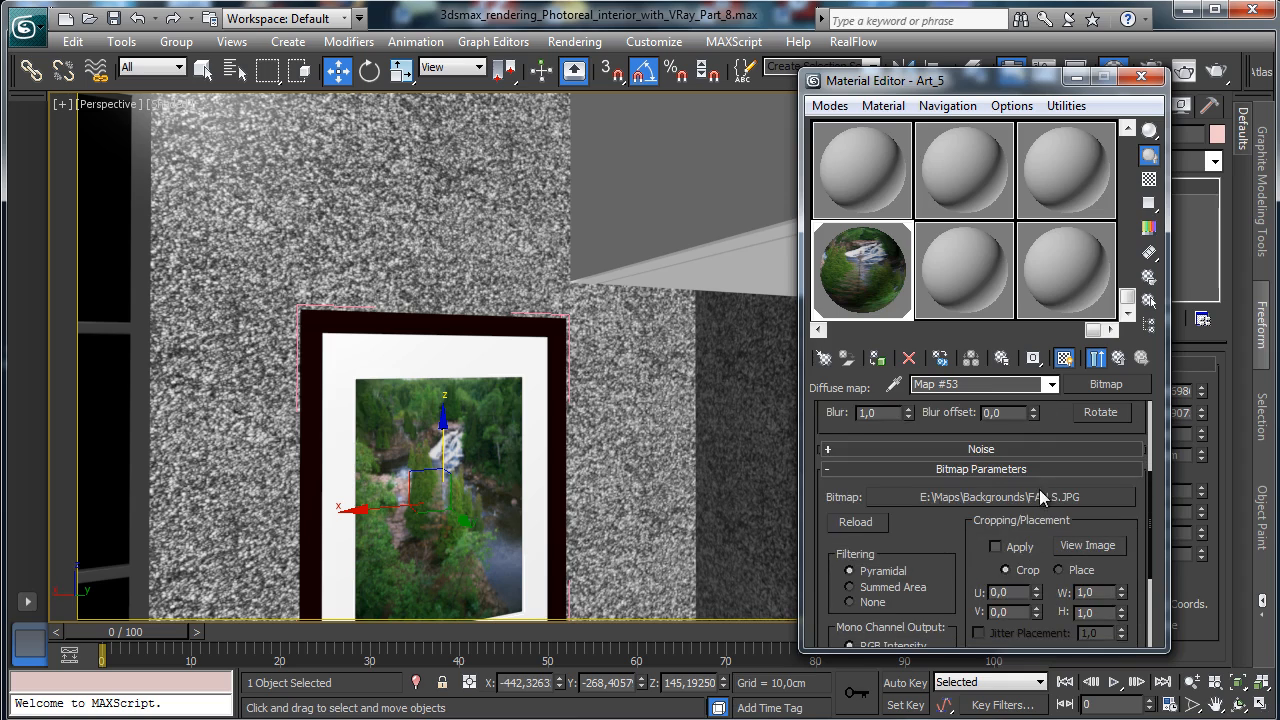
left_click(1040, 493)
left_click_drag(1098, 132, 674, 62)
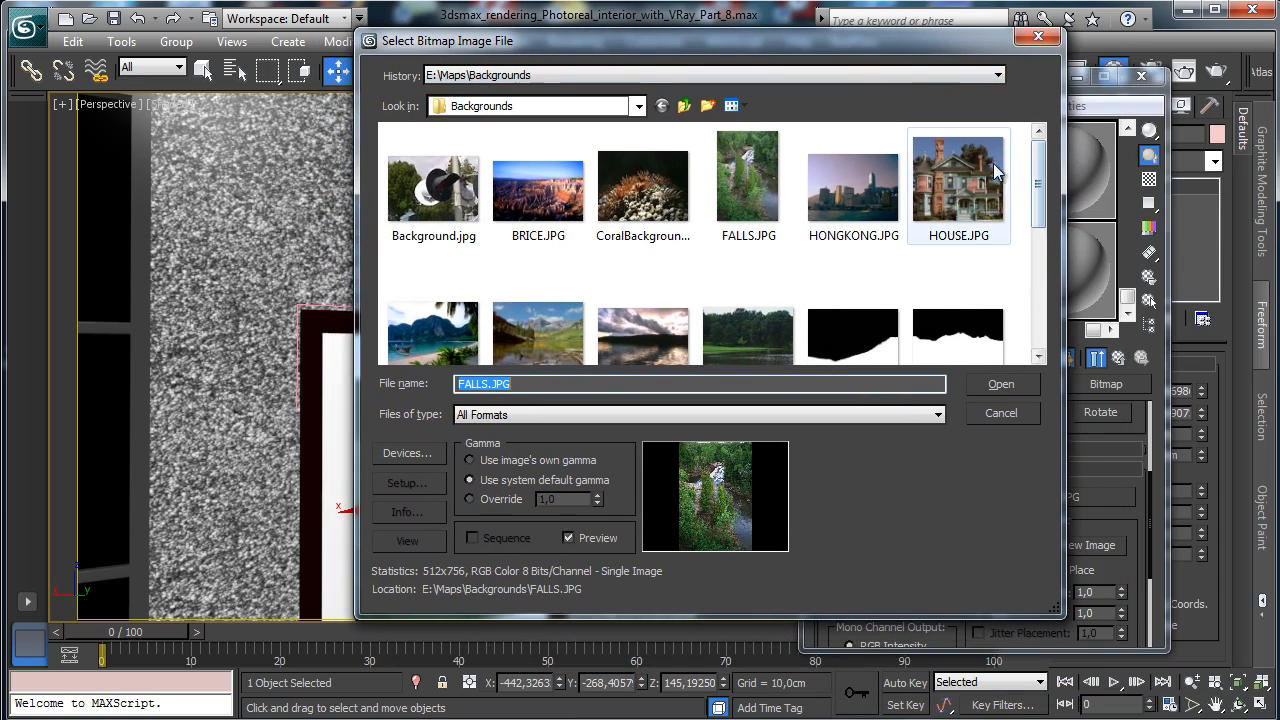
left_click_drag(1040, 180, 1033, 255)
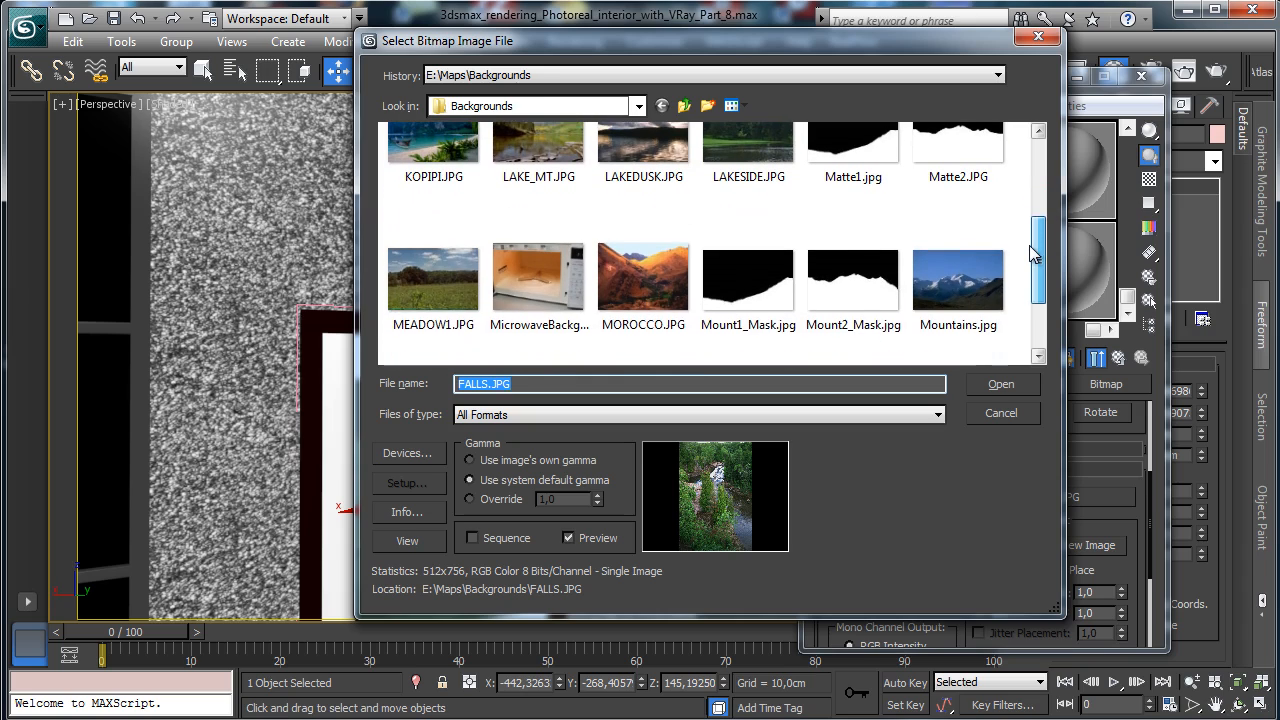
left_click(636, 278)
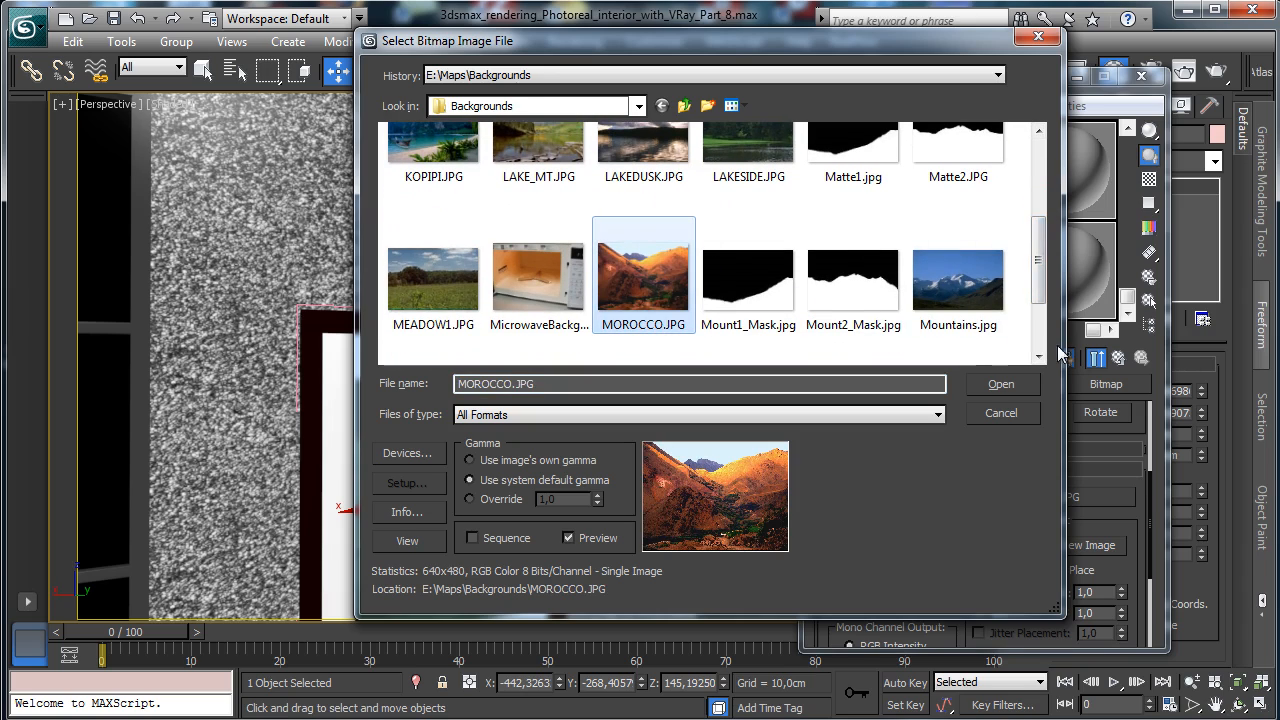
left_click(1004, 384)
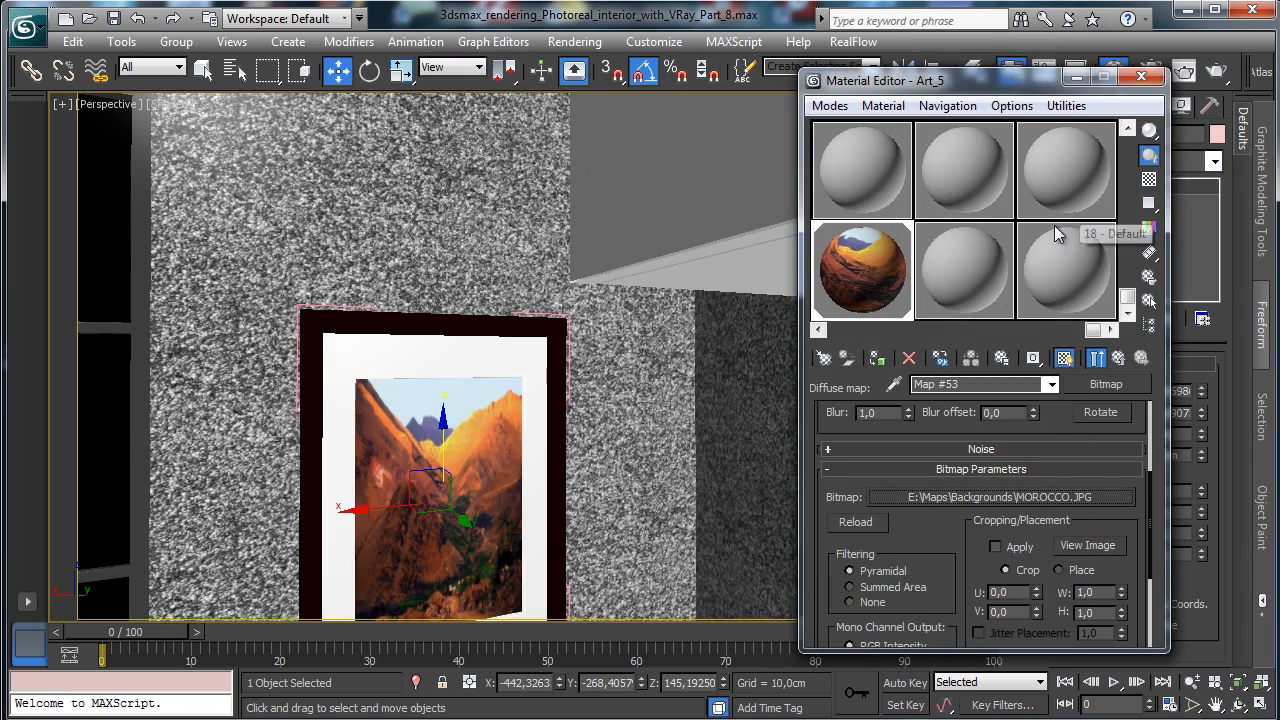
Set the Morocco bitmap's W angle to 90 and its blur to 0.01, and close the picture's group.
scroll(1098, 479, "up", 3)
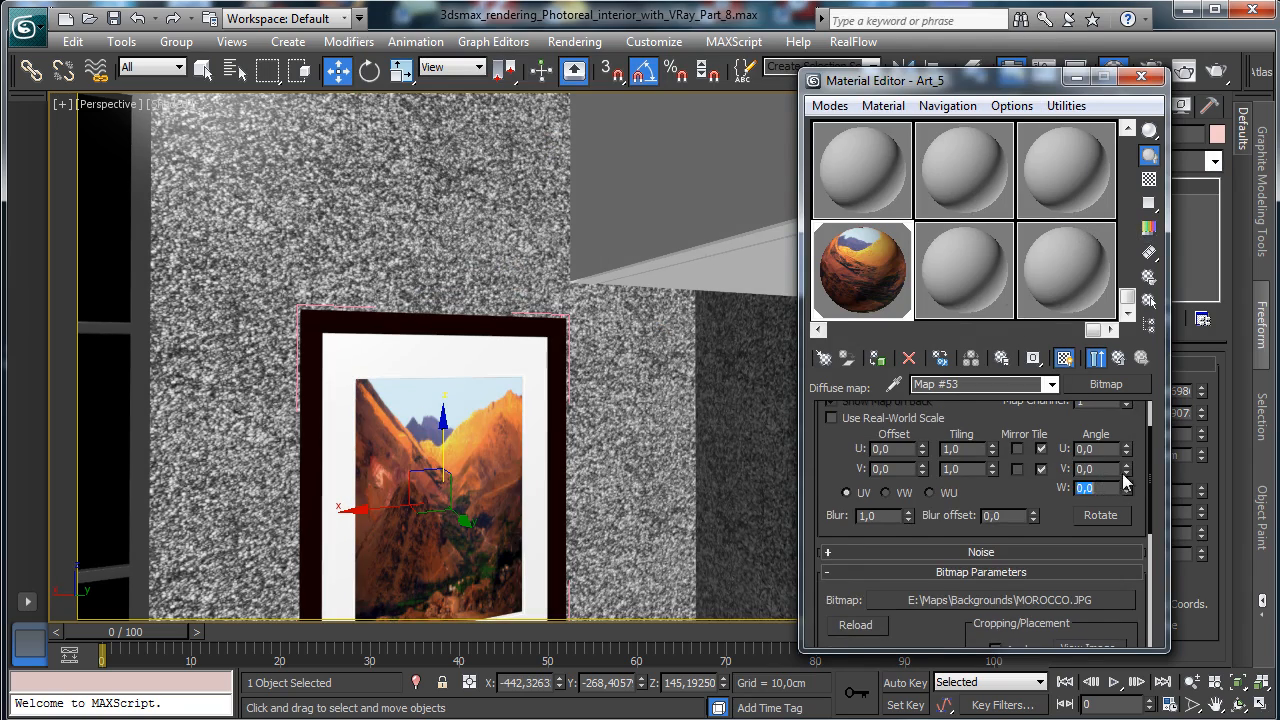
key("Return")
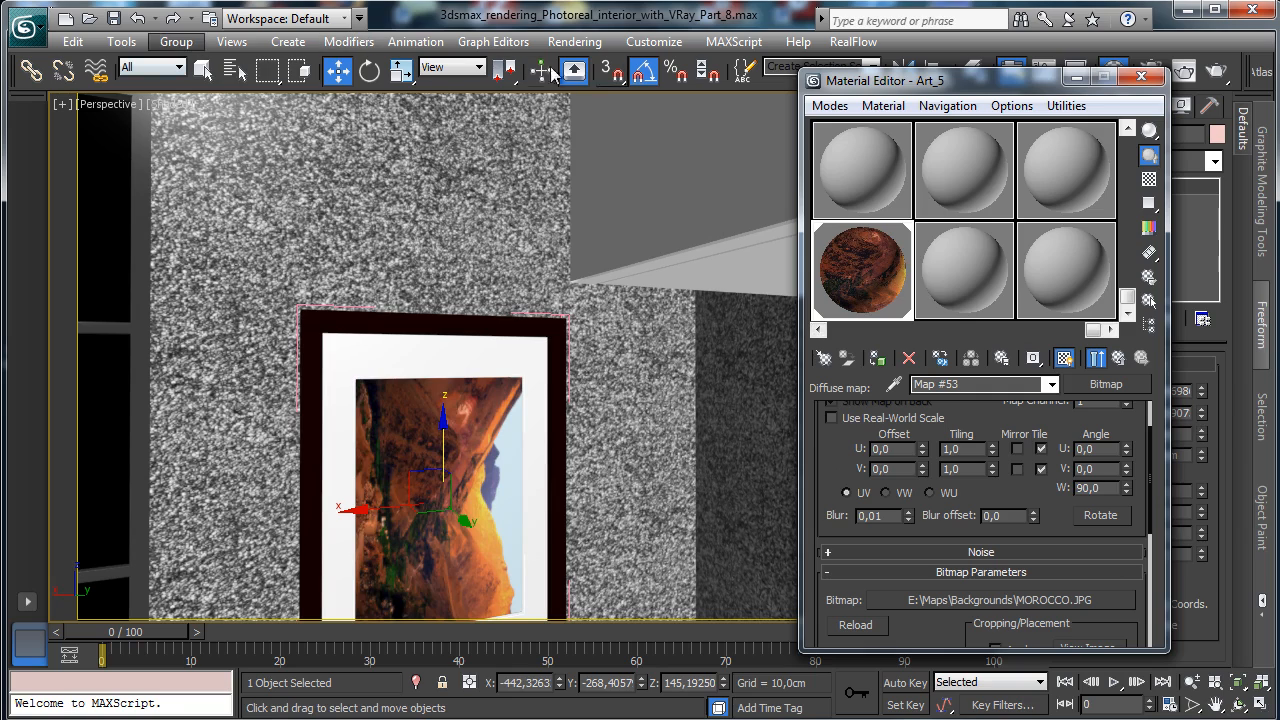
left_click(176, 41)
left_click(199, 136)
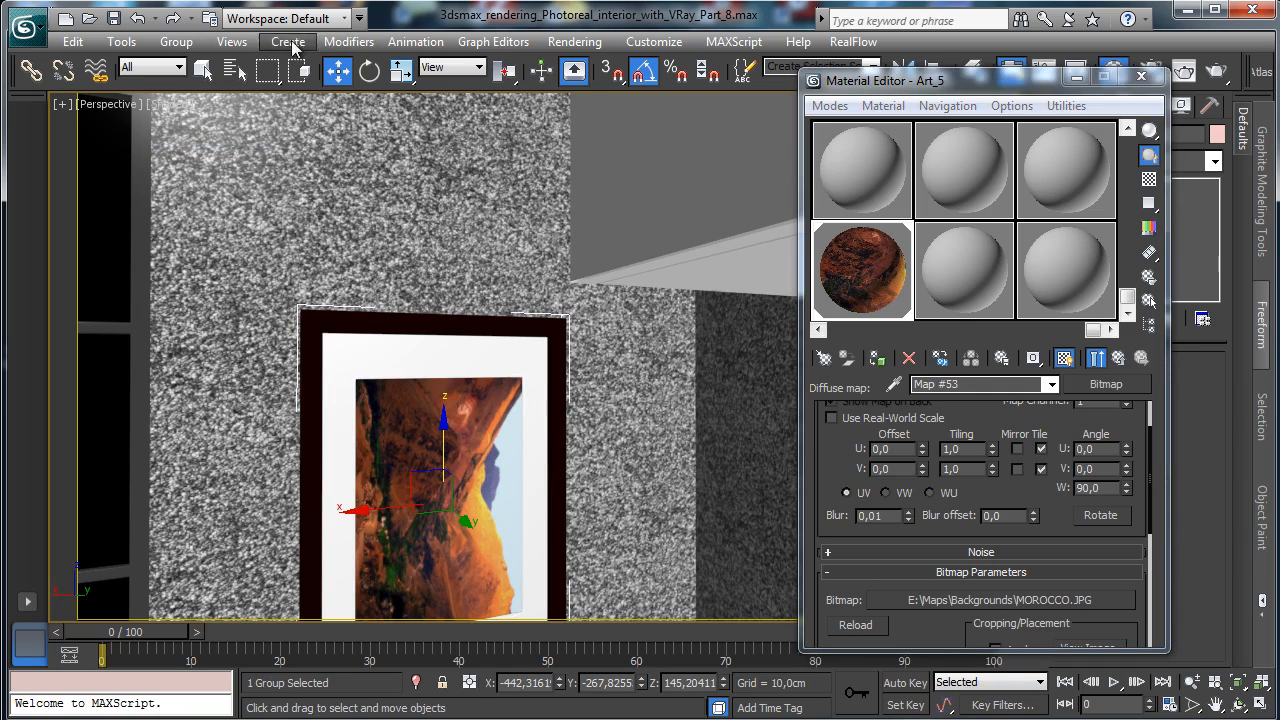
Rotate the picture group 90 degrees into landscape orientation and change the view to VRayPhysicalCamera005.
left_click(369, 70)
left_click_drag(414, 435, 327, 460)
left_click(138, 103)
mouse_move(143, 123)
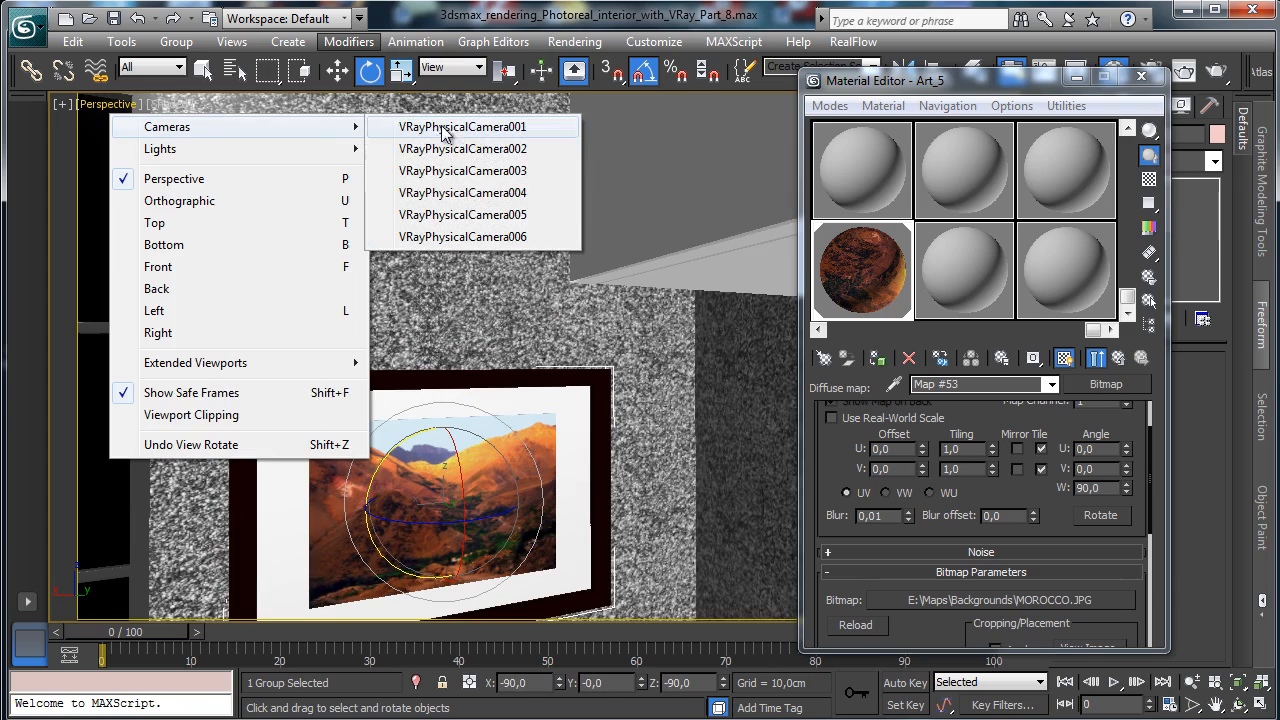
left_click(457, 206)
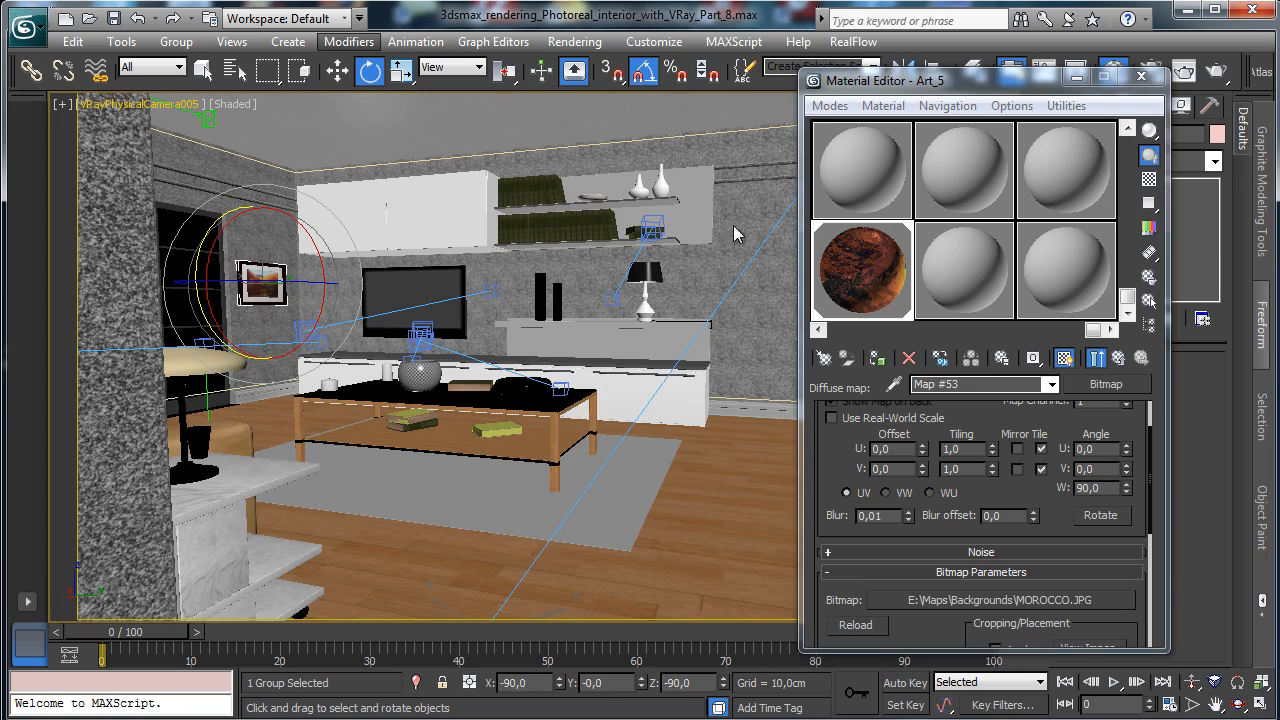
Raise the landscape picture to a height of about 180 cm and shift it along X to about -447.5 cm.
left_click(337, 69)
left_click_drag(256, 240, 261, 206)
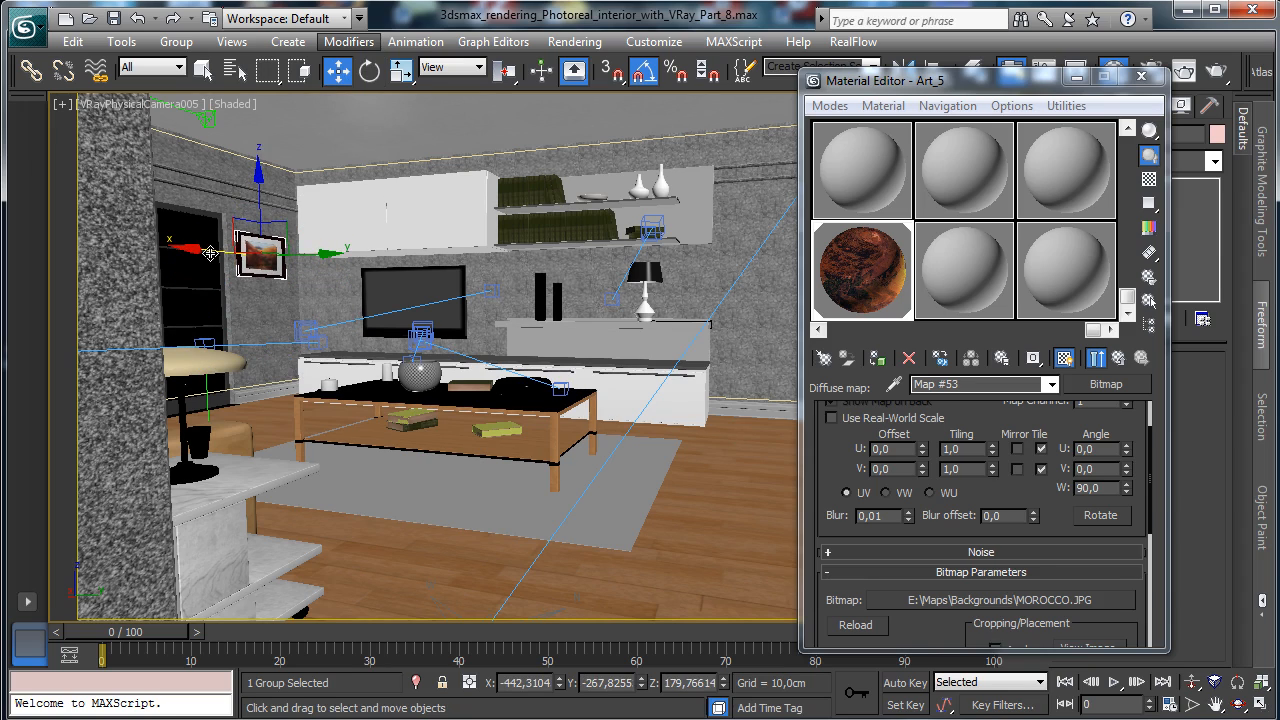
left_click_drag(208, 253, 216, 254)
left_click_drag(905, 88, 1076, 70)
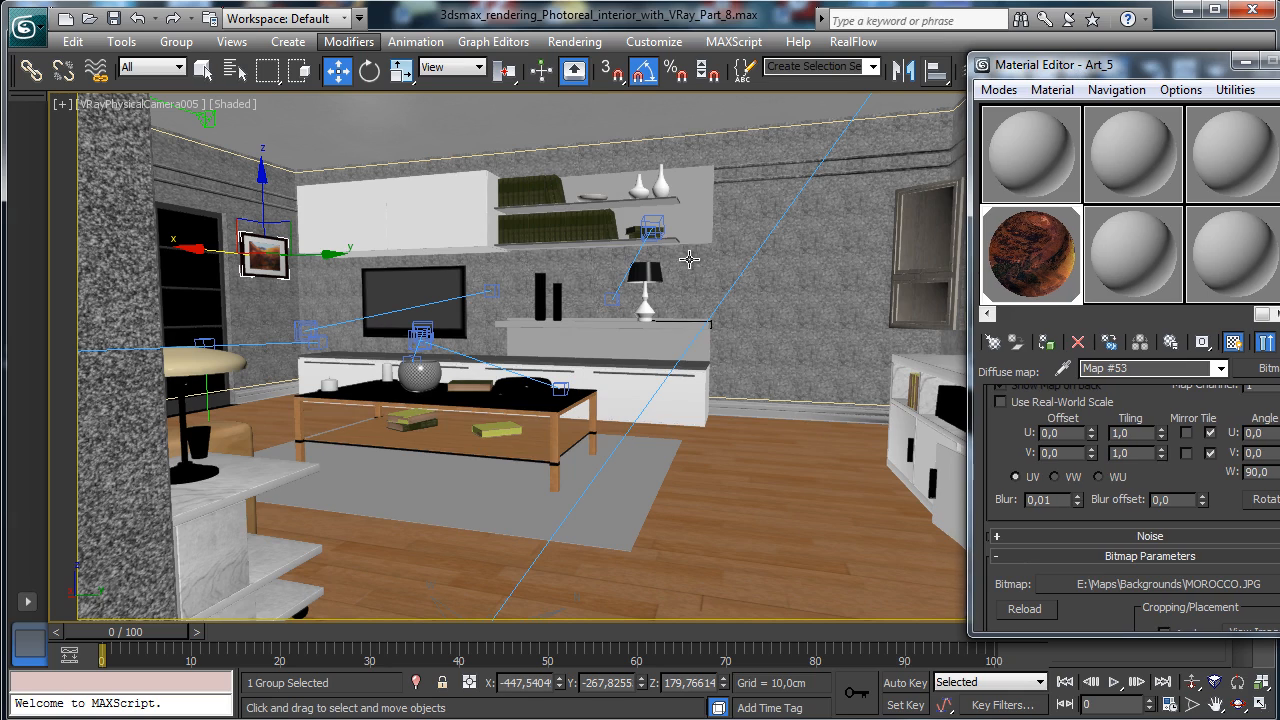
Clone the landscape picture as one copy turned 90 degrees about the vertical axis.
left_click(369, 70)
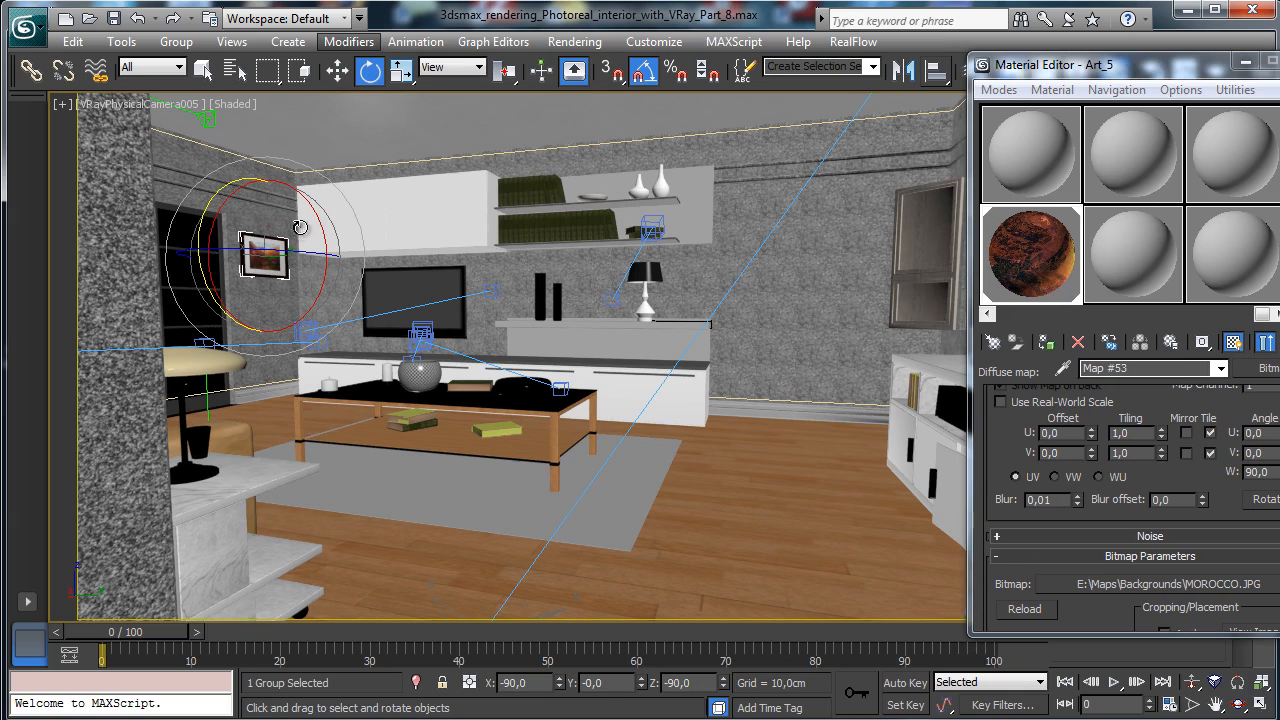
left_click_drag(230, 250, 201, 254)
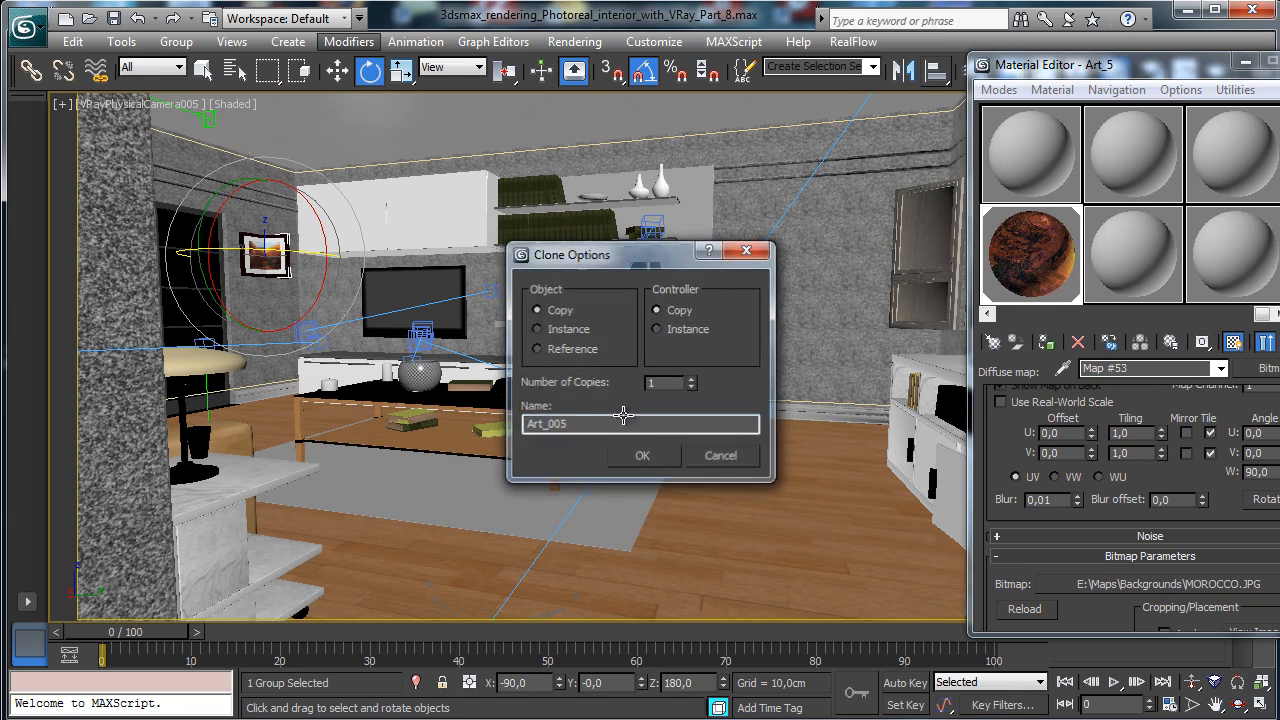
left_click(641, 452)
Move the new picture copy along Y to about 352 cm, between the wall shelves and the wooden cabinet.
key("w")
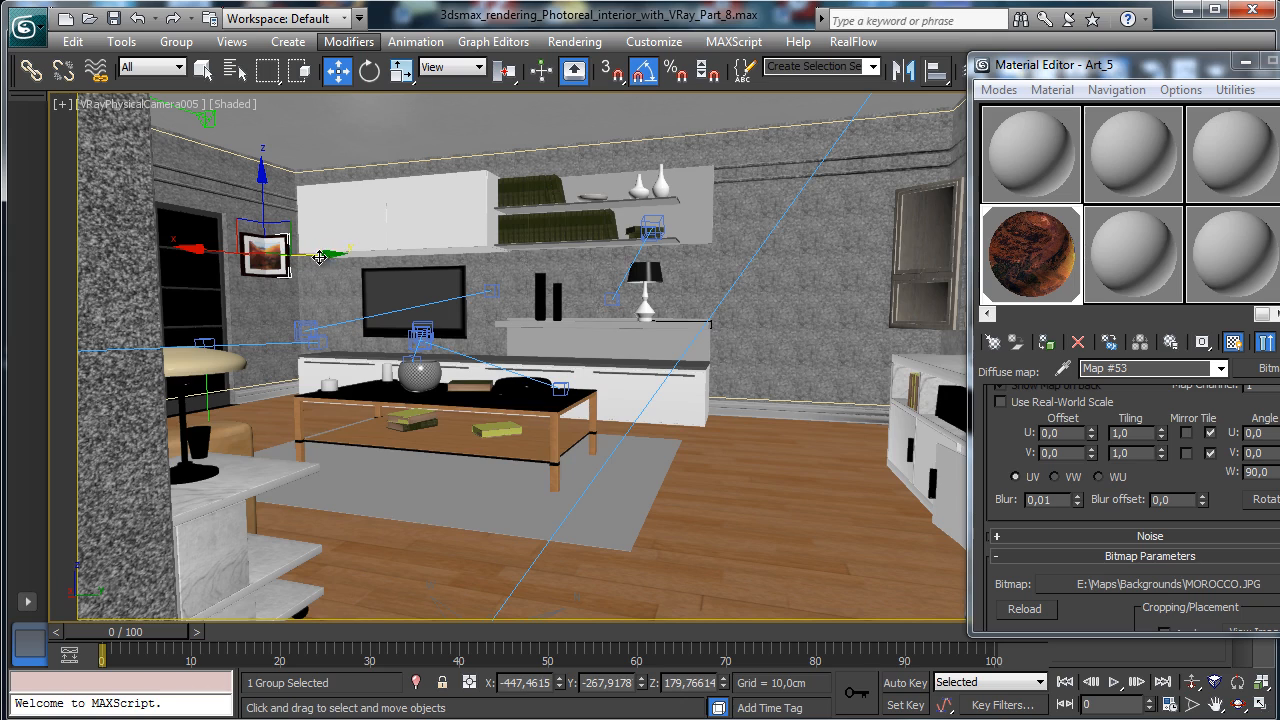
left_click_drag(319, 257, 862, 168)
left_click(403, 72)
left_click(337, 71)
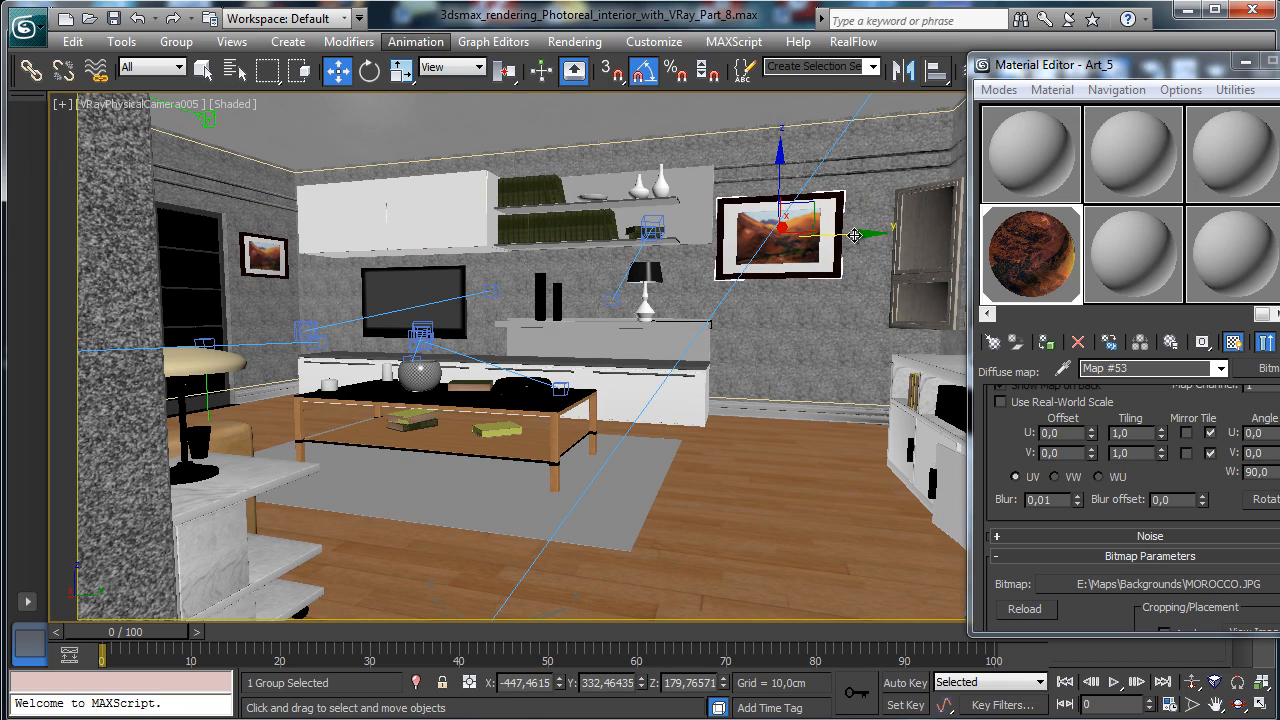
left_click_drag(852, 237, 877, 236)
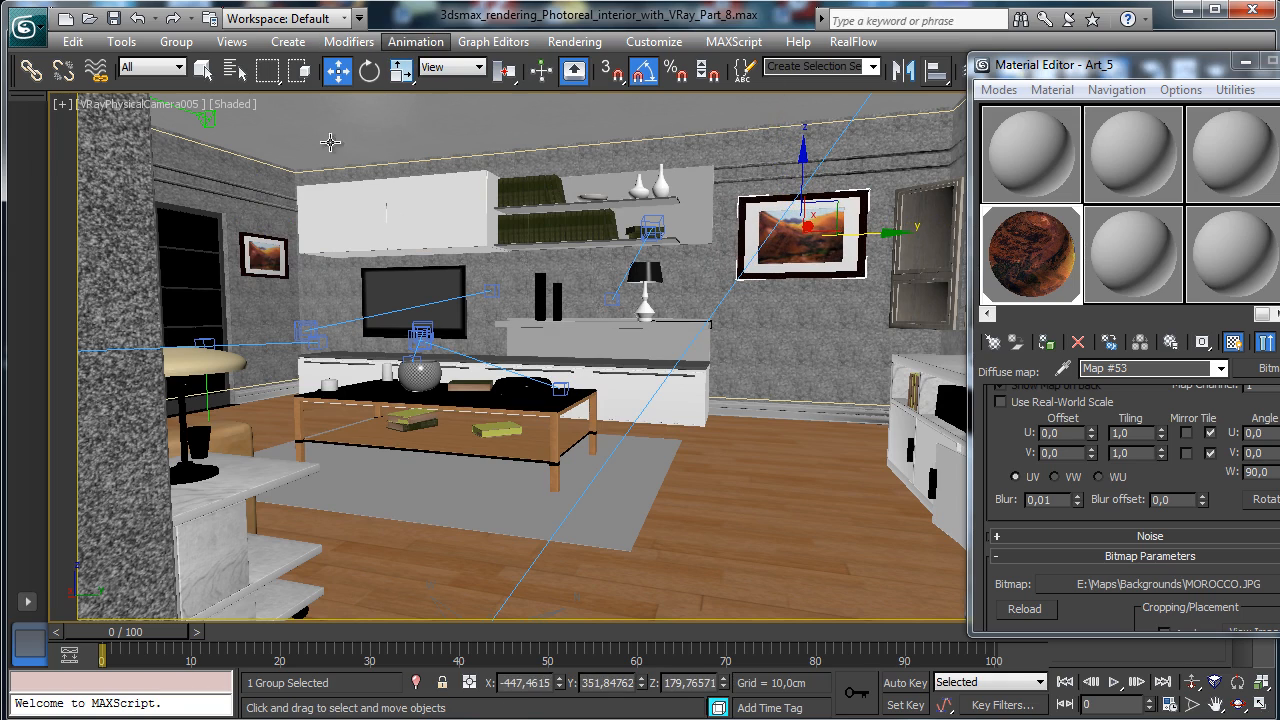
Change the view to Perspective and push the new picture along X against the wall, to about -504 cm.
left_click(139, 106)
left_click(198, 178)
left_click(1237, 683)
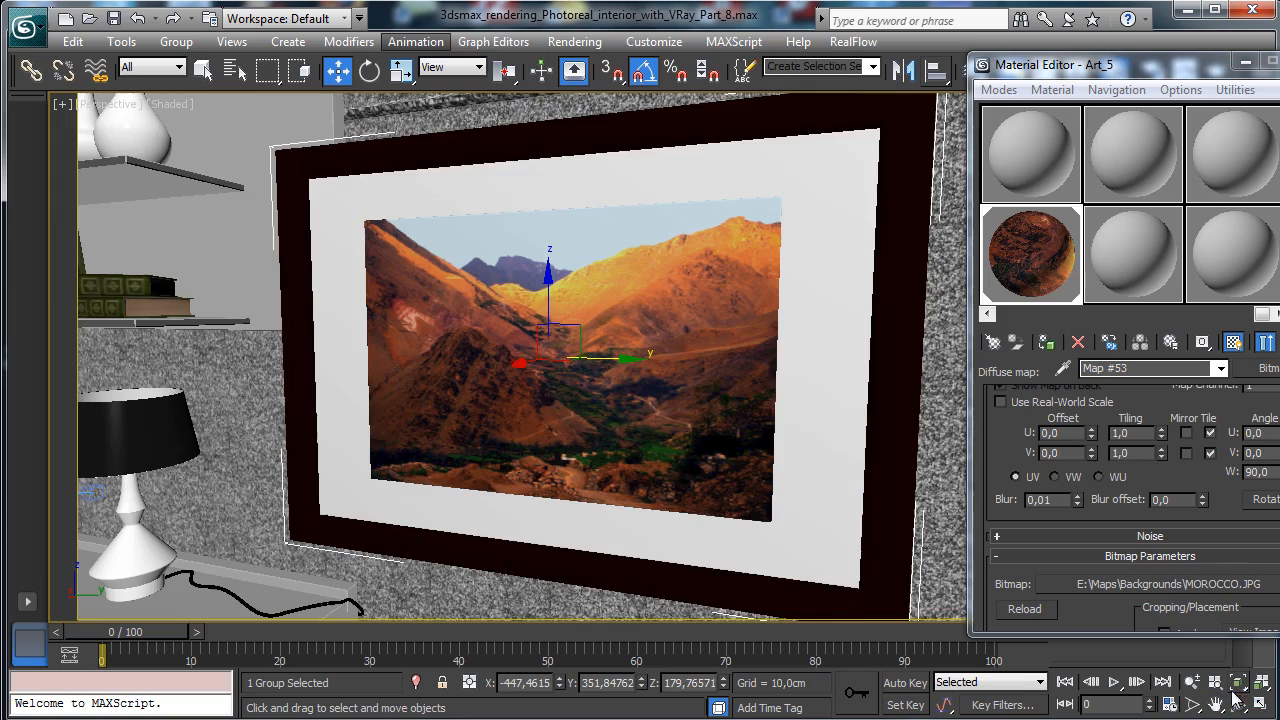
left_click(1238, 703)
left_click_drag(571, 389, 653, 410)
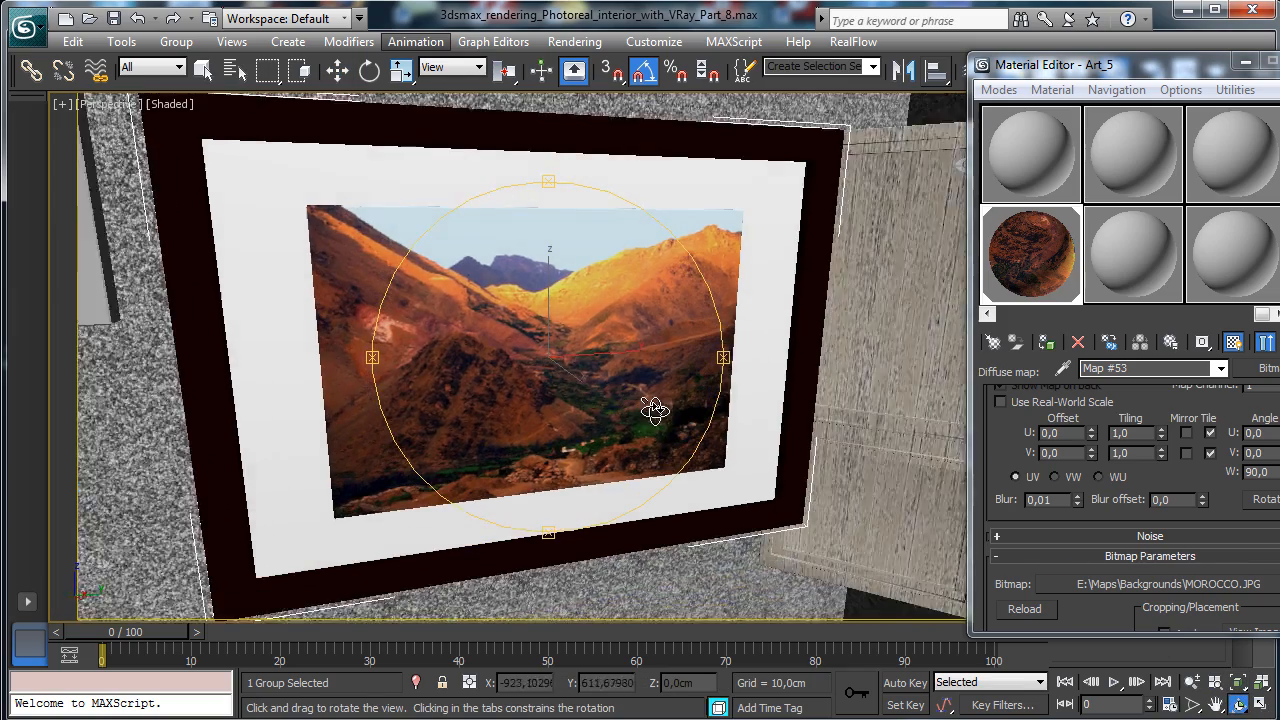
left_click(337, 69)
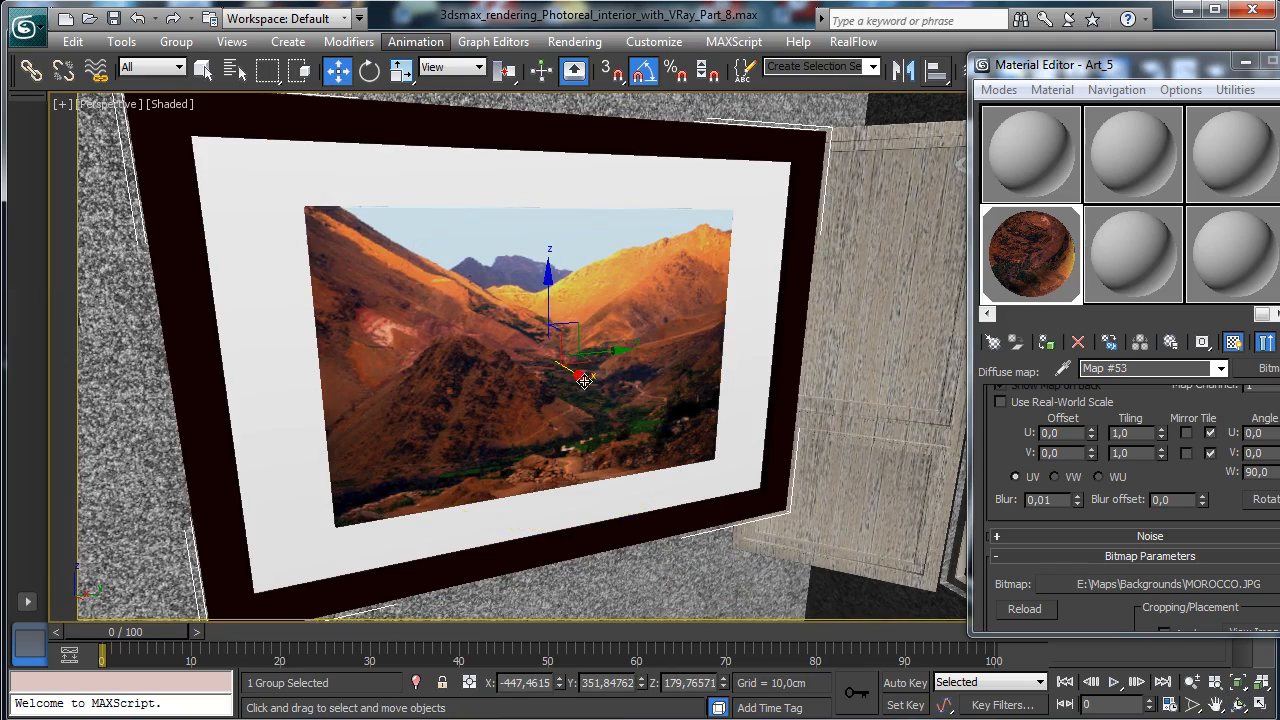
left_click_drag(584, 380, 492, 322)
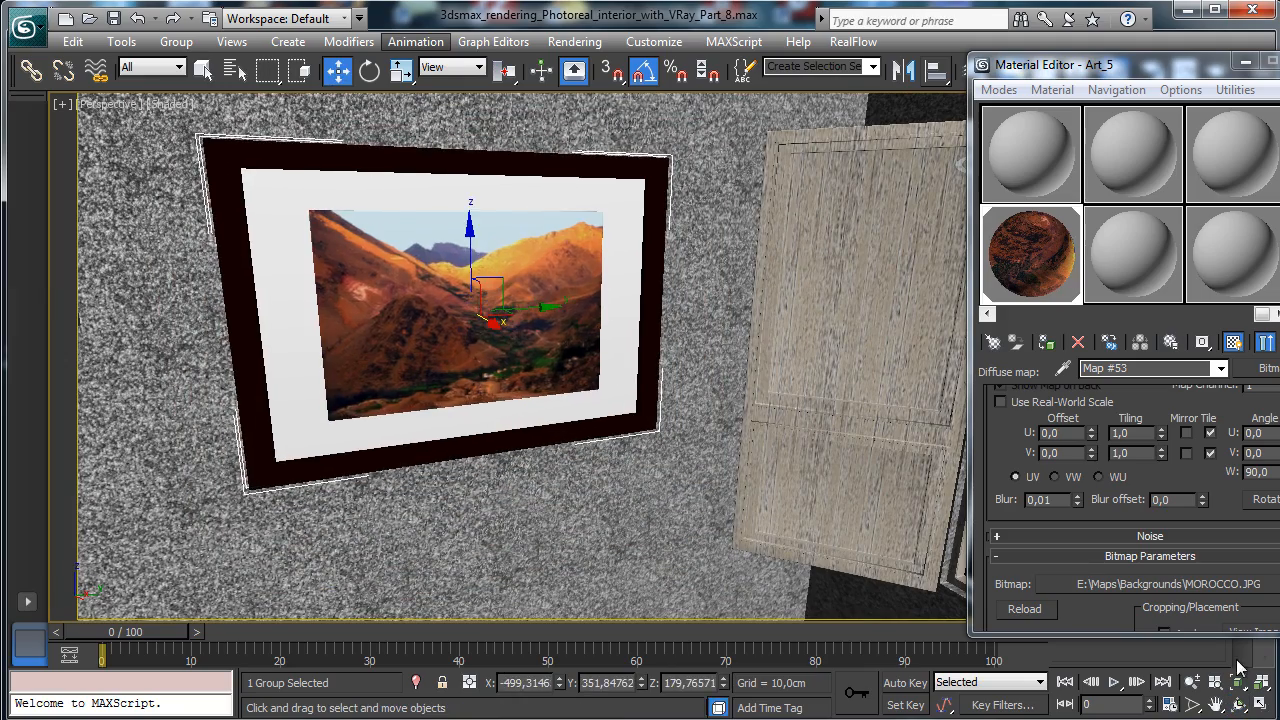
left_click(1237, 681)
left_click(1238, 703)
left_click_drag(575, 400, 580, 350)
left_click(337, 69)
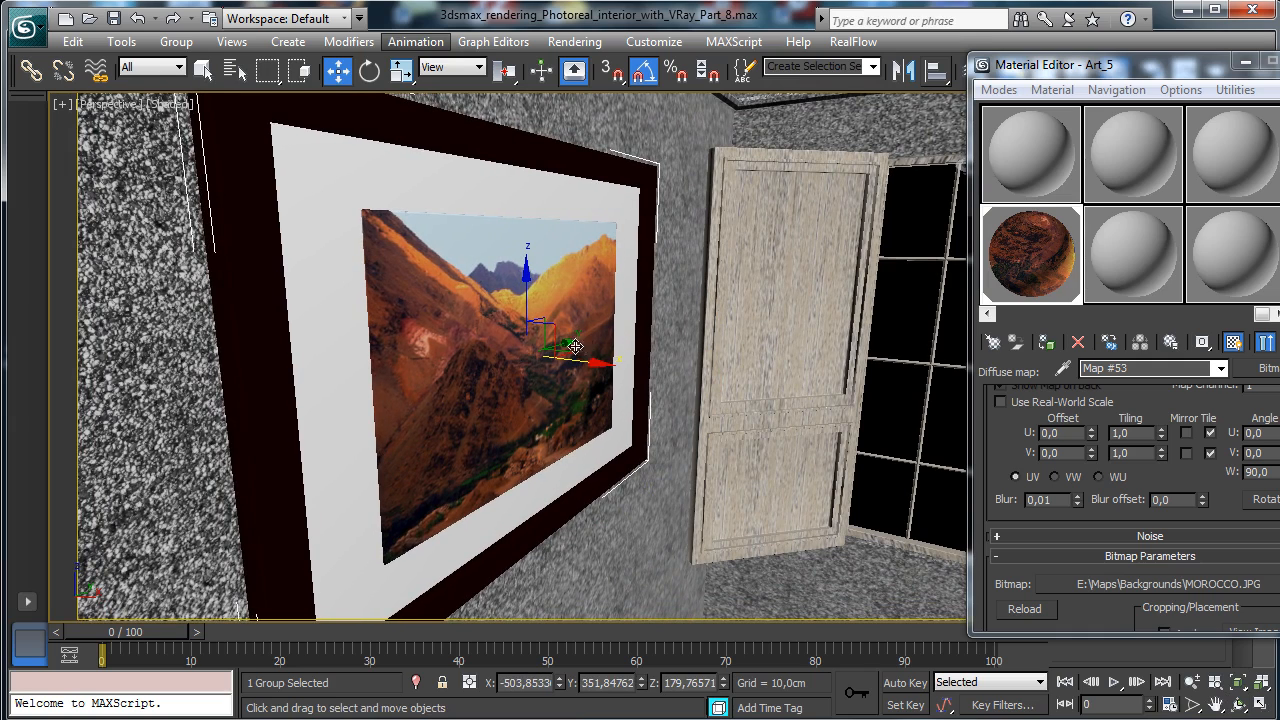
Copy Art_5 into an unused slot as Art_6, and open the new picture's group to select its picture panel.
left_click(1146, 262)
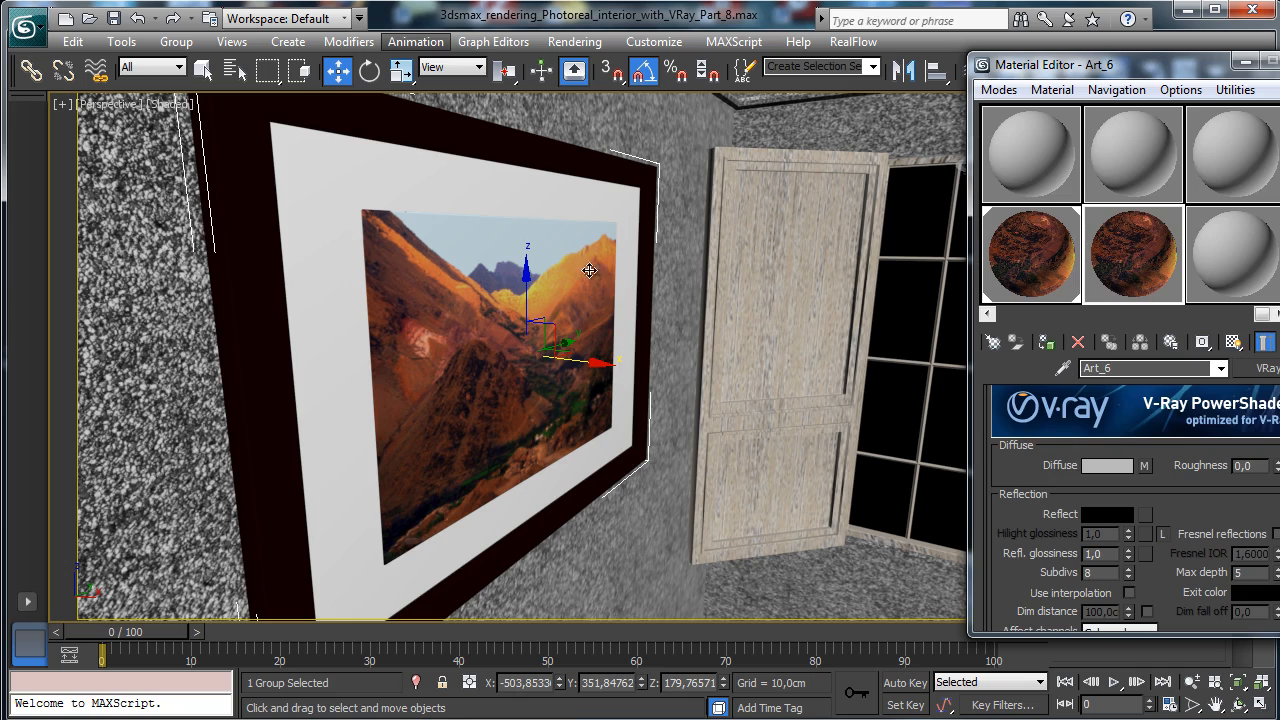
left_click(176, 41)
left_click(202, 86)
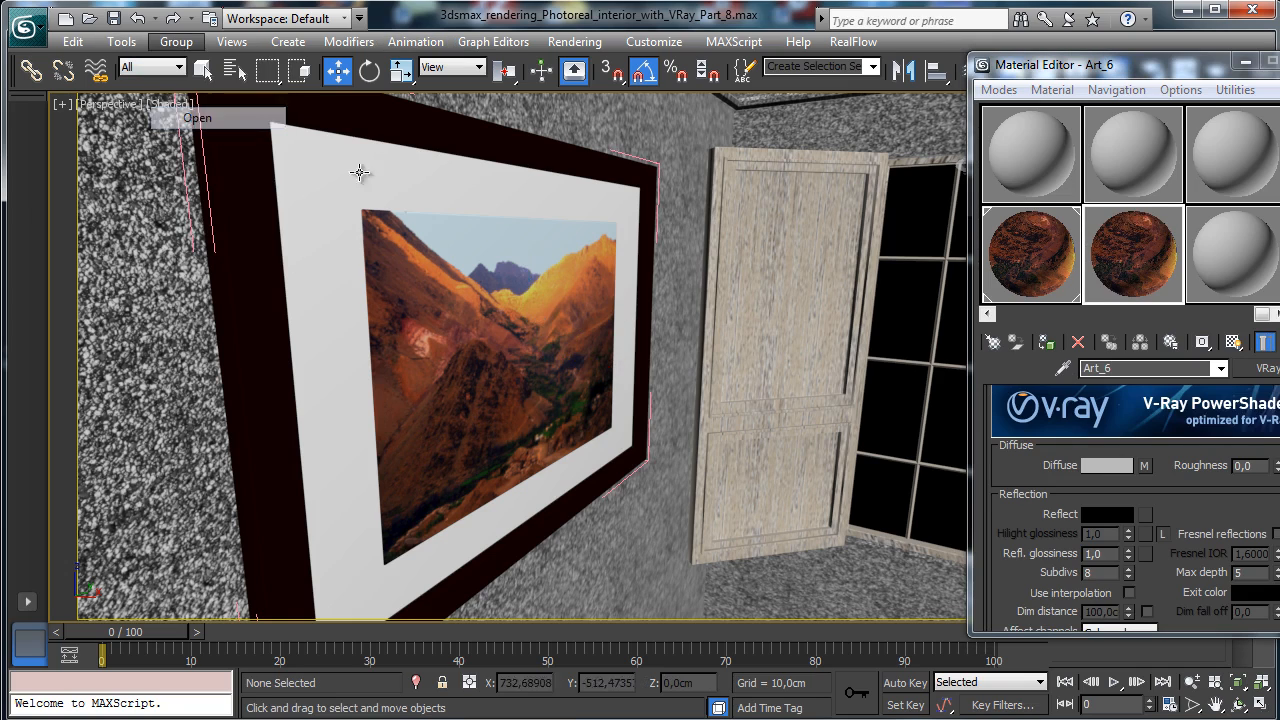
Replace the diffuse bitmap of Art_6 with KOPIPI.JPG from the Backgrounds folder.
left_click(1144, 465)
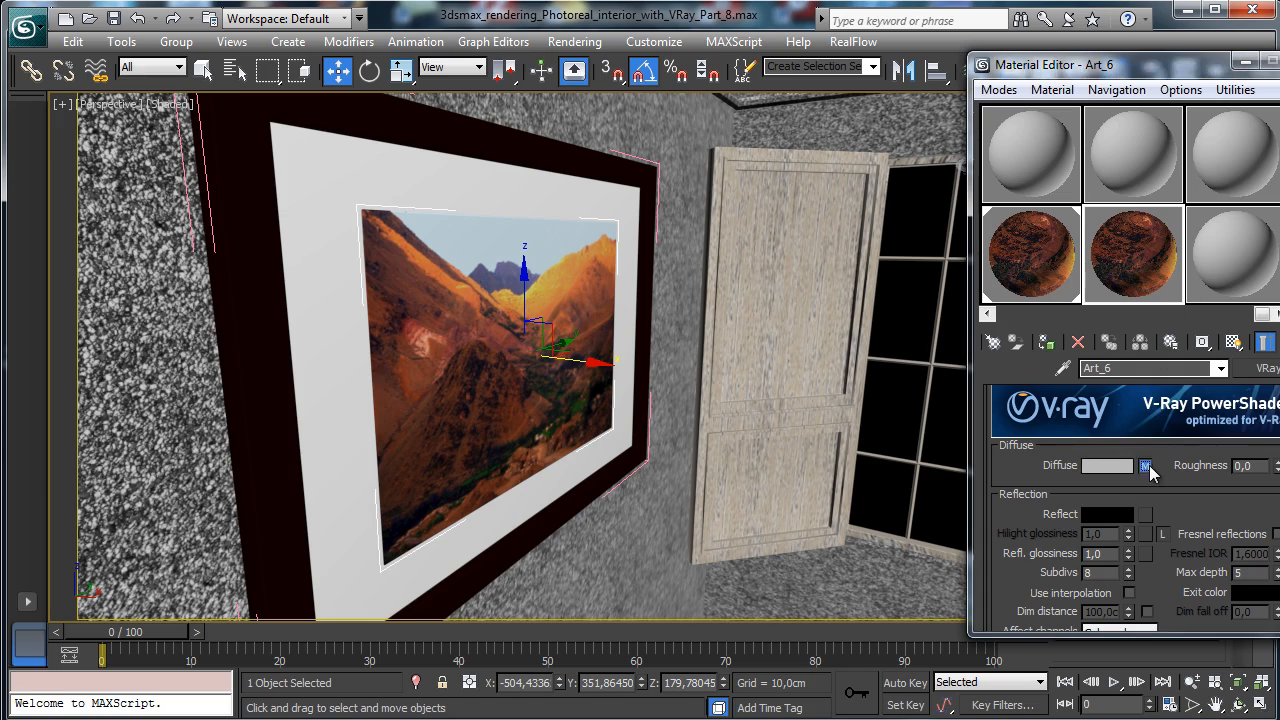
left_click(1187, 618)
scroll(1187, 520, "down", 2)
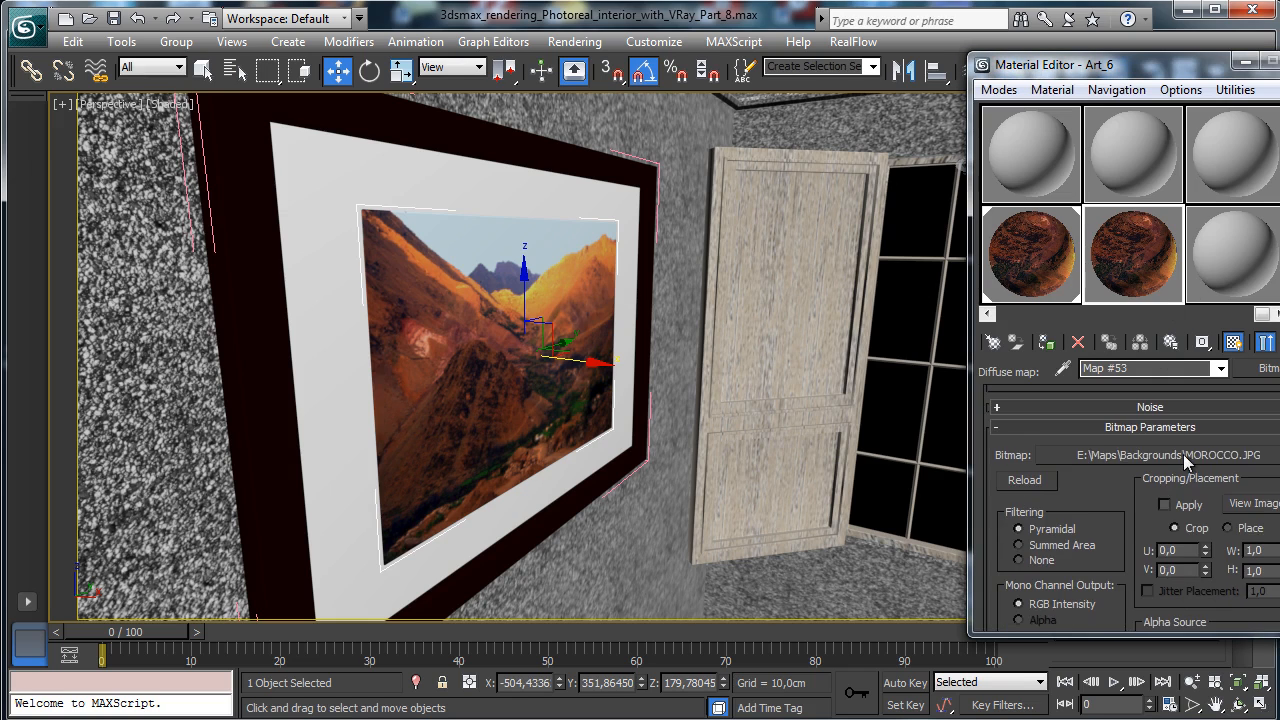
left_click(1187, 458)
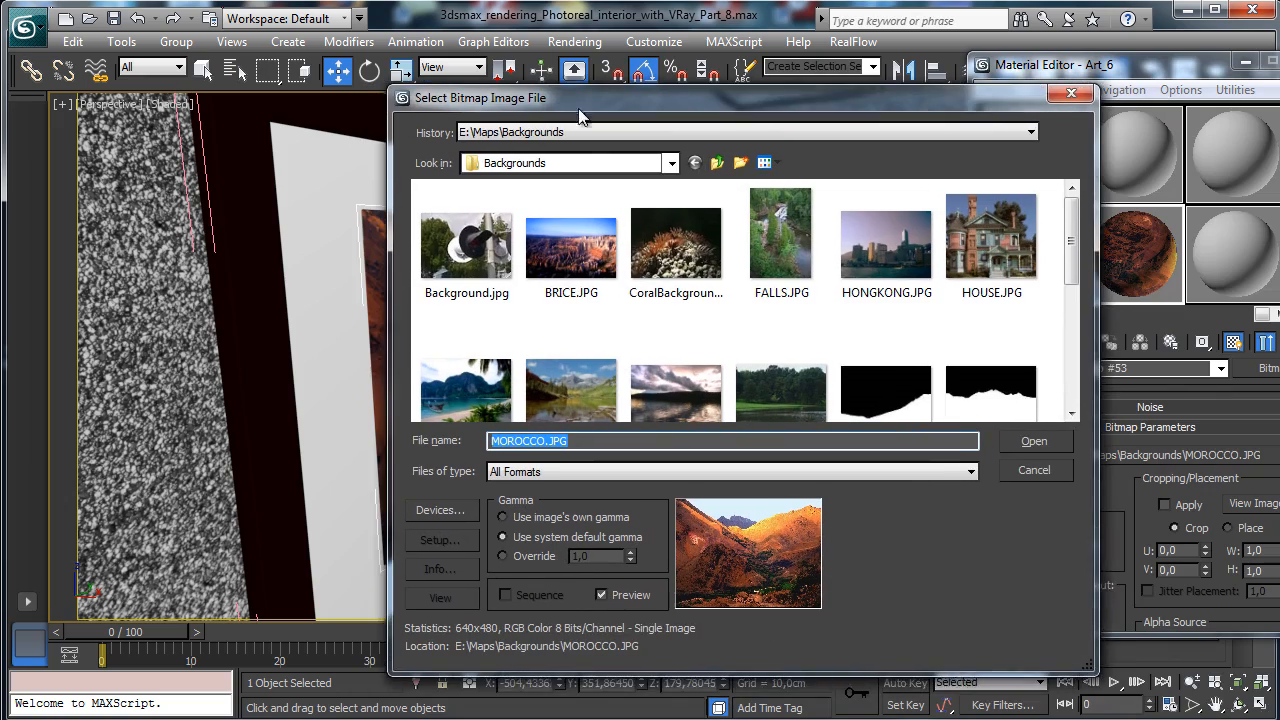
left_click(1071, 96)
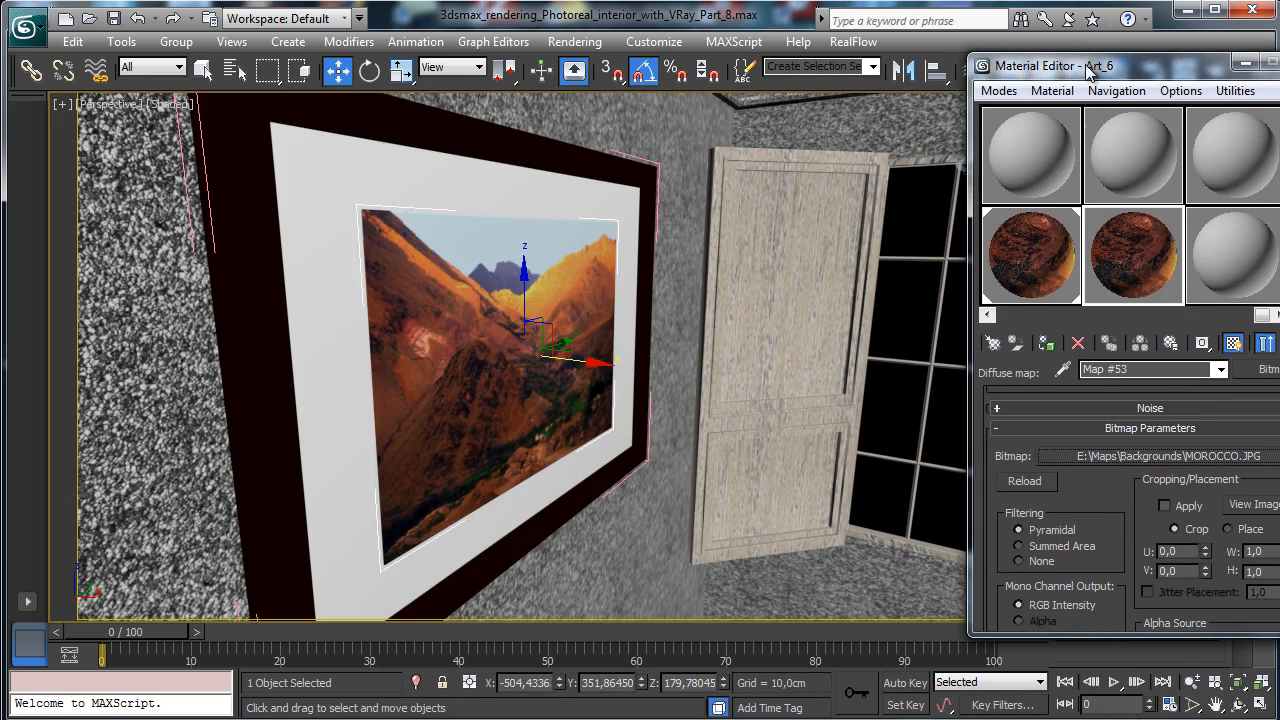
left_click_drag(1121, 68, 1030, 74)
left_click(1080, 454)
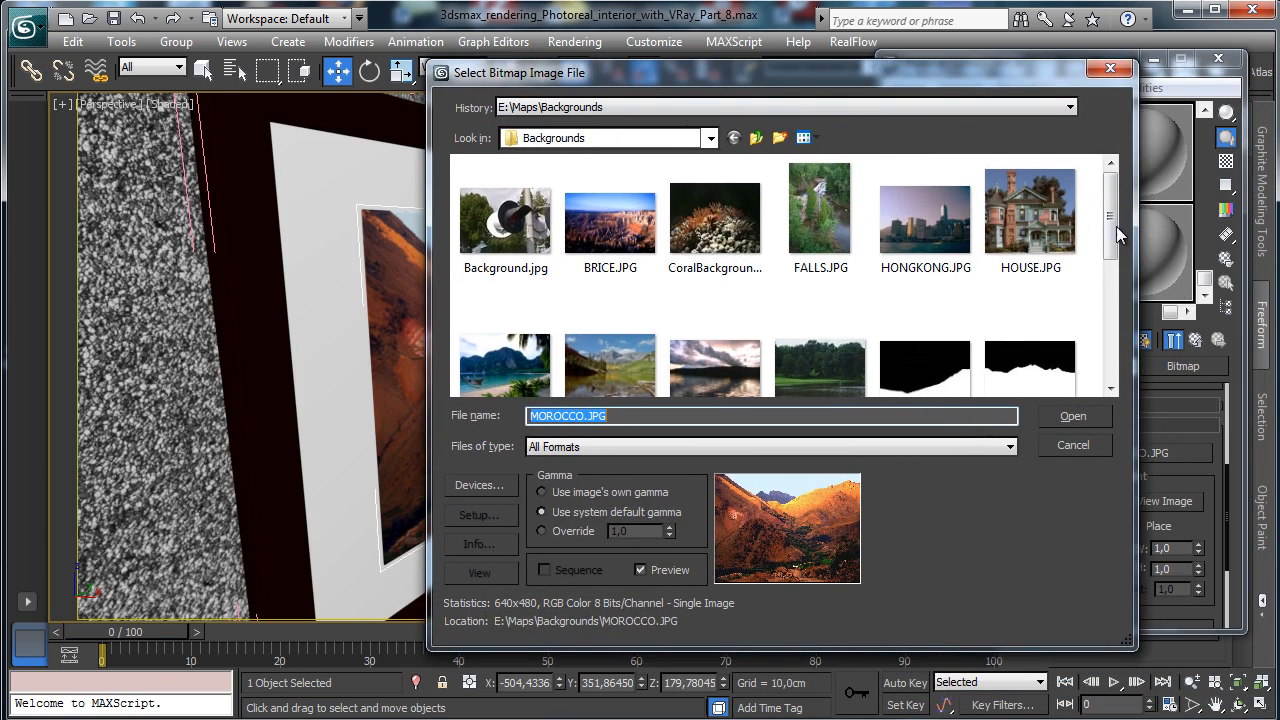
left_click_drag(1116, 225, 1110, 255)
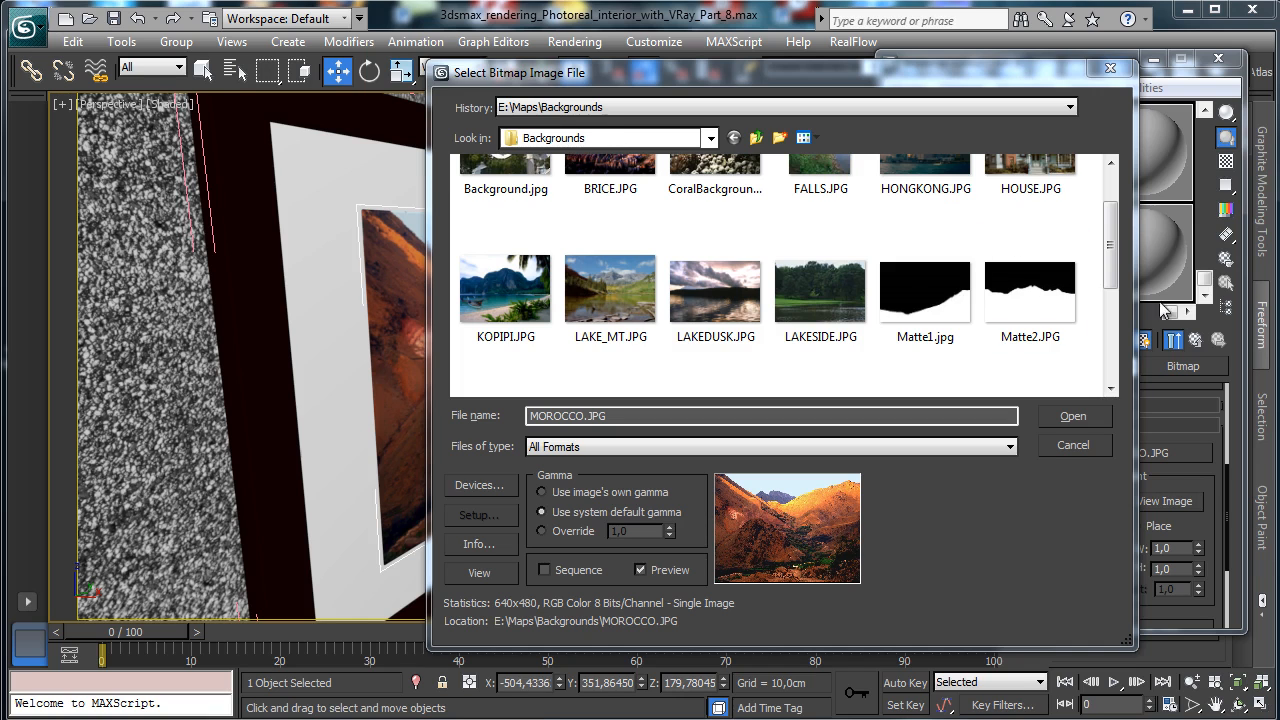
left_click(505, 290)
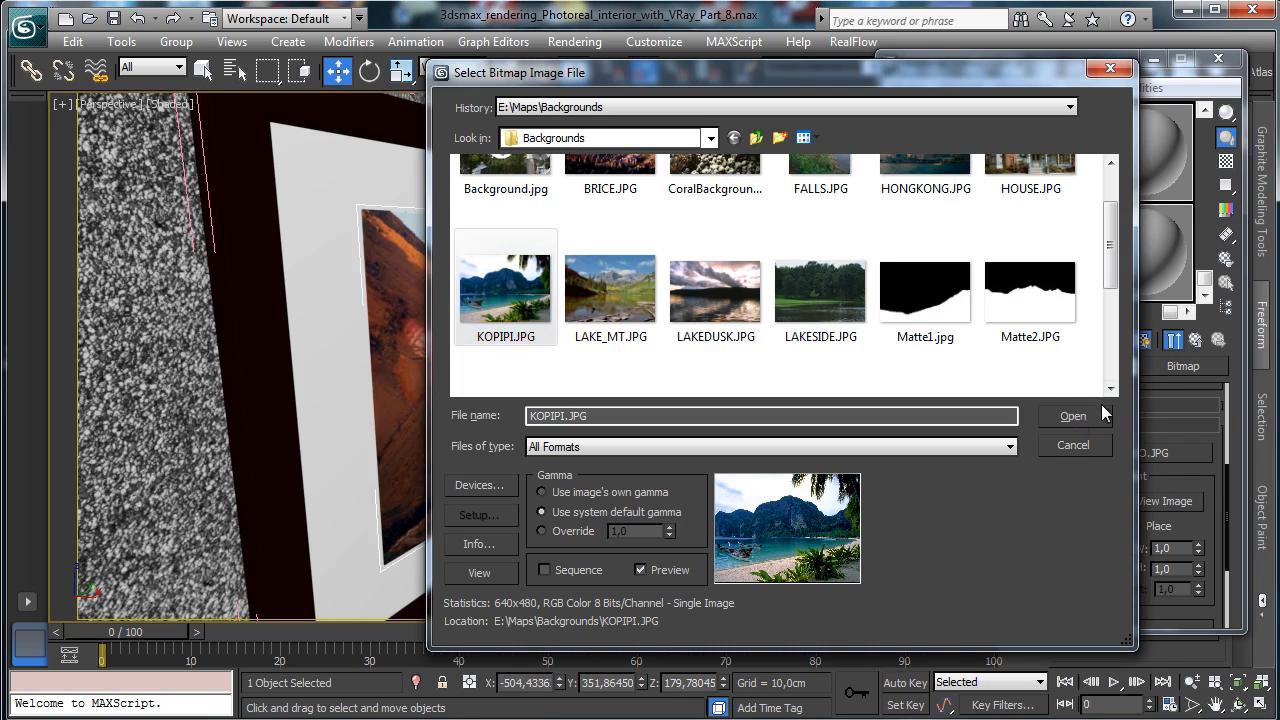
left_click(1072, 415)
left_click(955, 341)
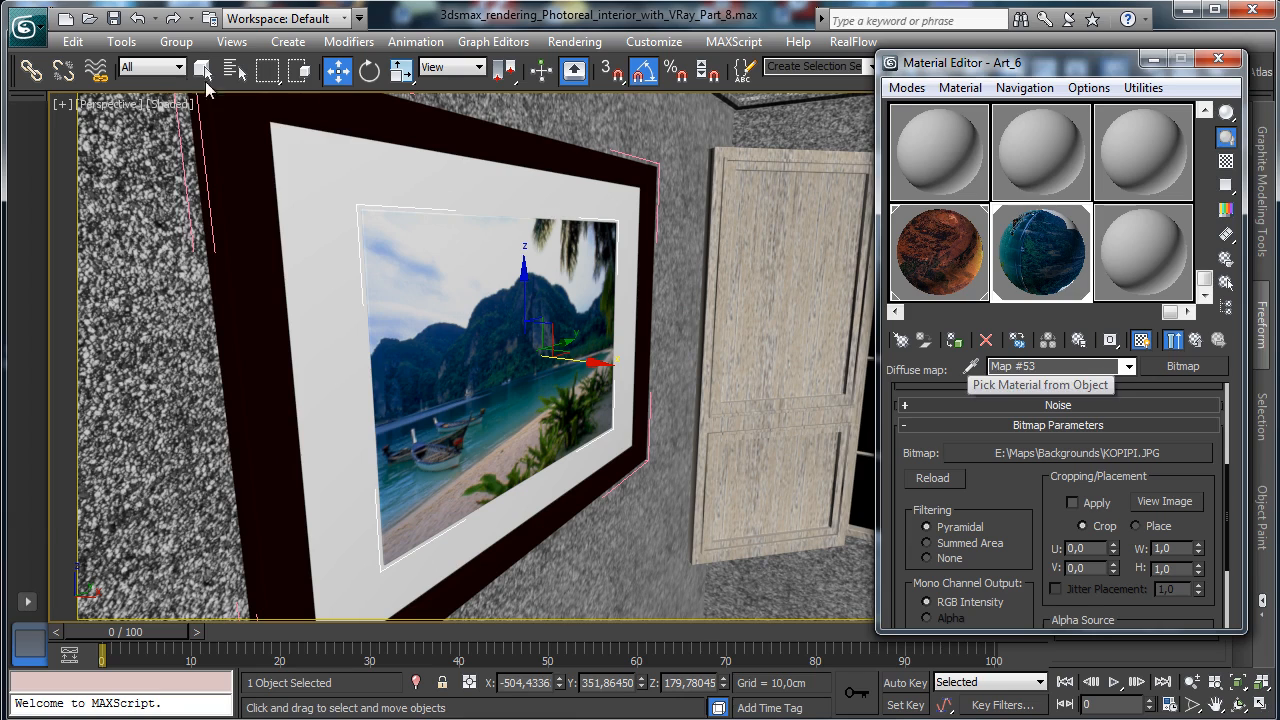
Set the view to VRayPhysicalCamera005, close the beach picture's group and close the Material Editor.
left_click(118, 104)
mouse_move(180, 127)
left_click(516, 214)
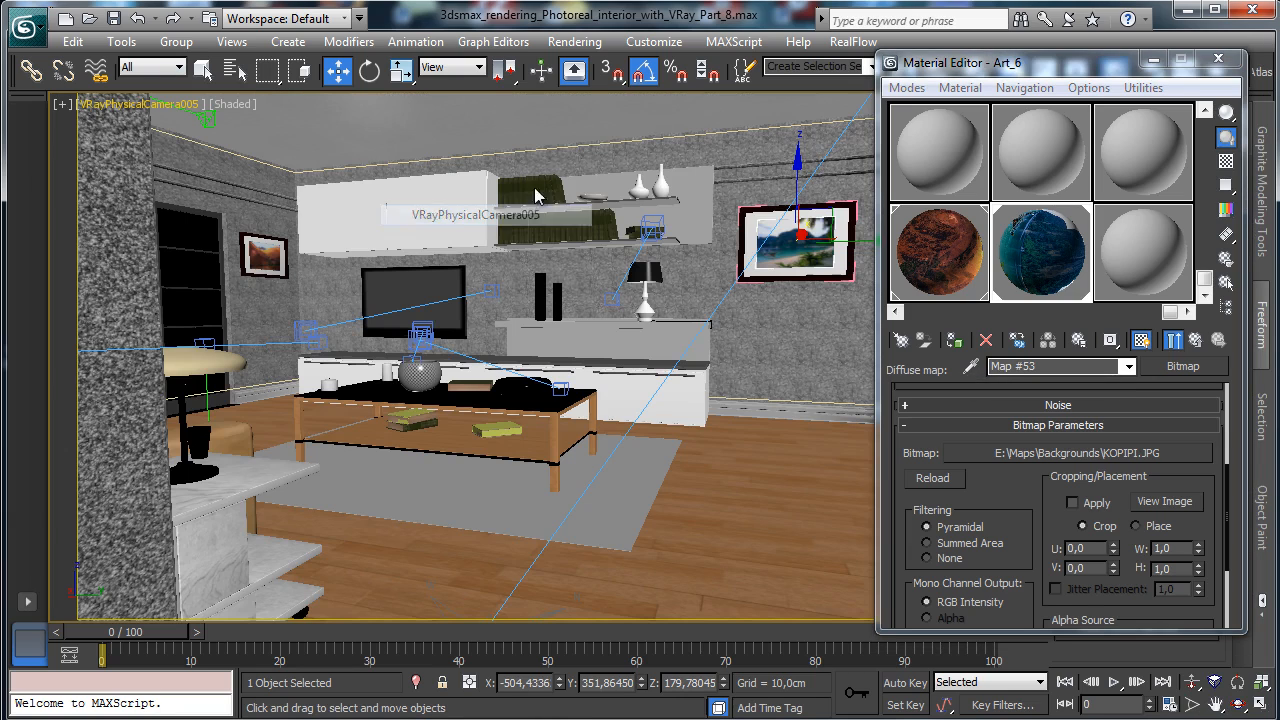
left_click(176, 42)
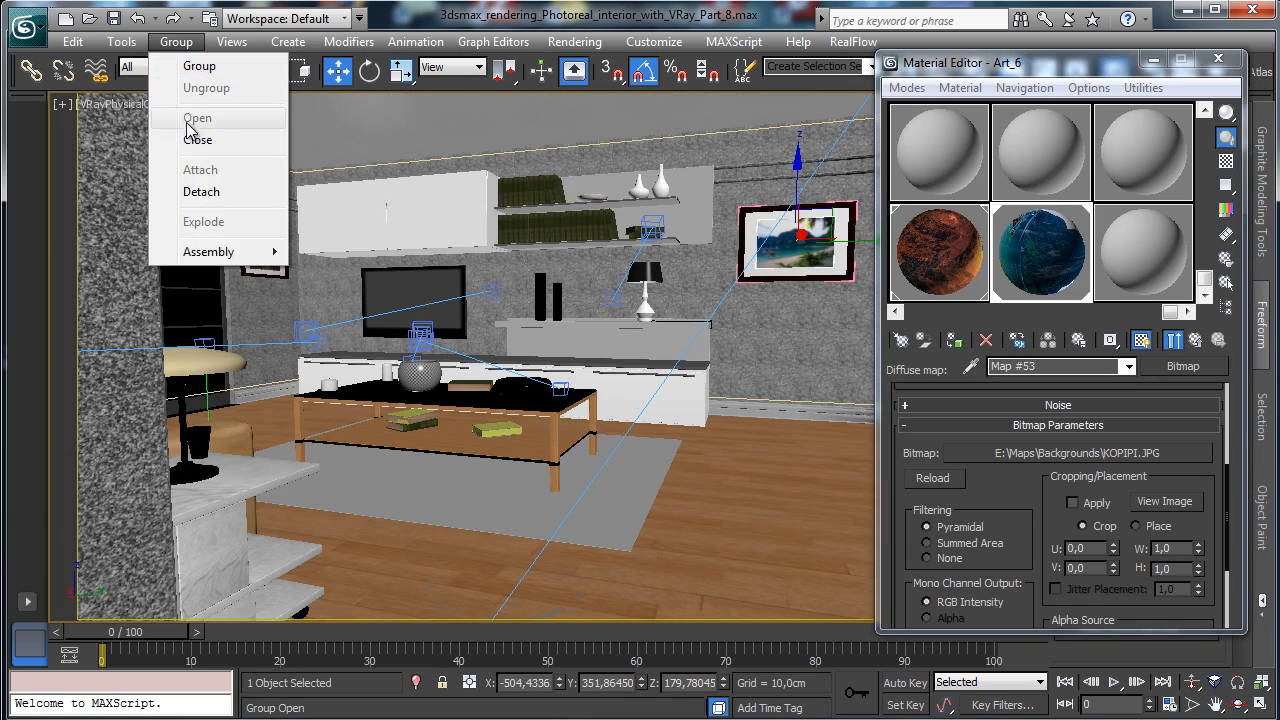
left_click(188, 131)
left_click(1219, 61)
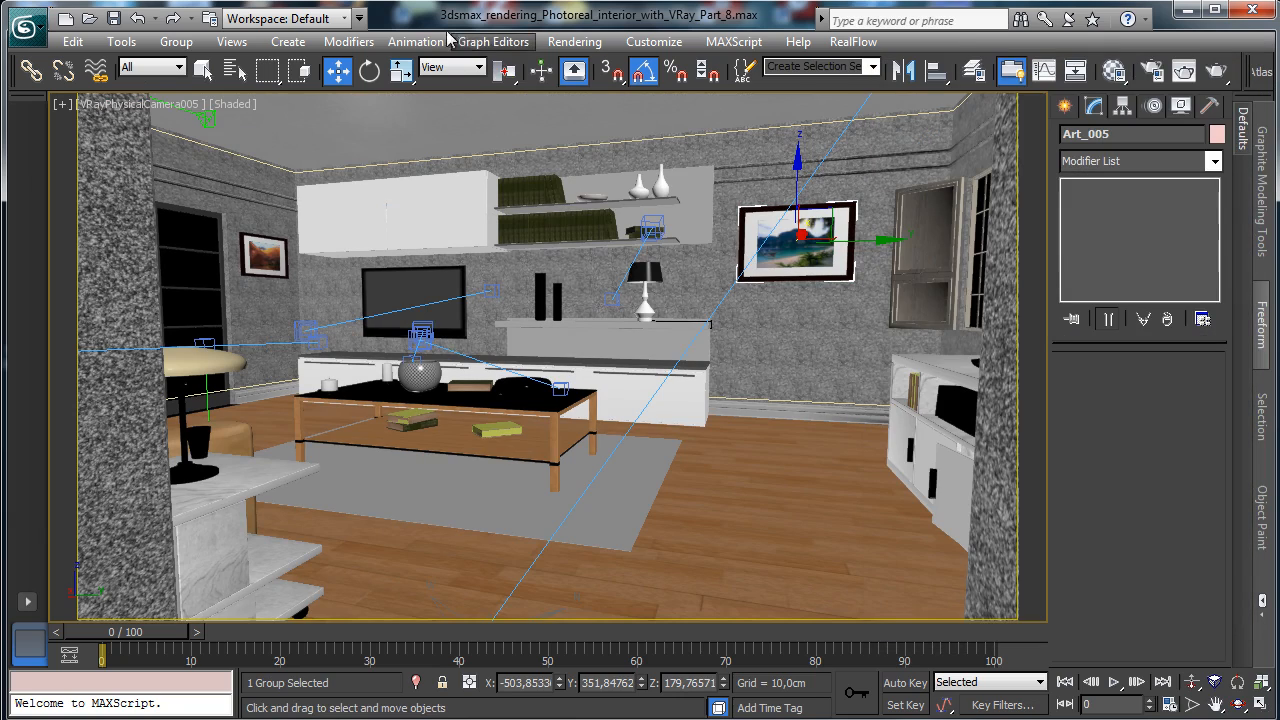
Move the beach picture up and towards the window, and clone it as one copy at about Y 316 cm, Z 158 cm.
left_click_drag(868, 240, 877, 217)
left_click_drag(807, 186, 808, 172)
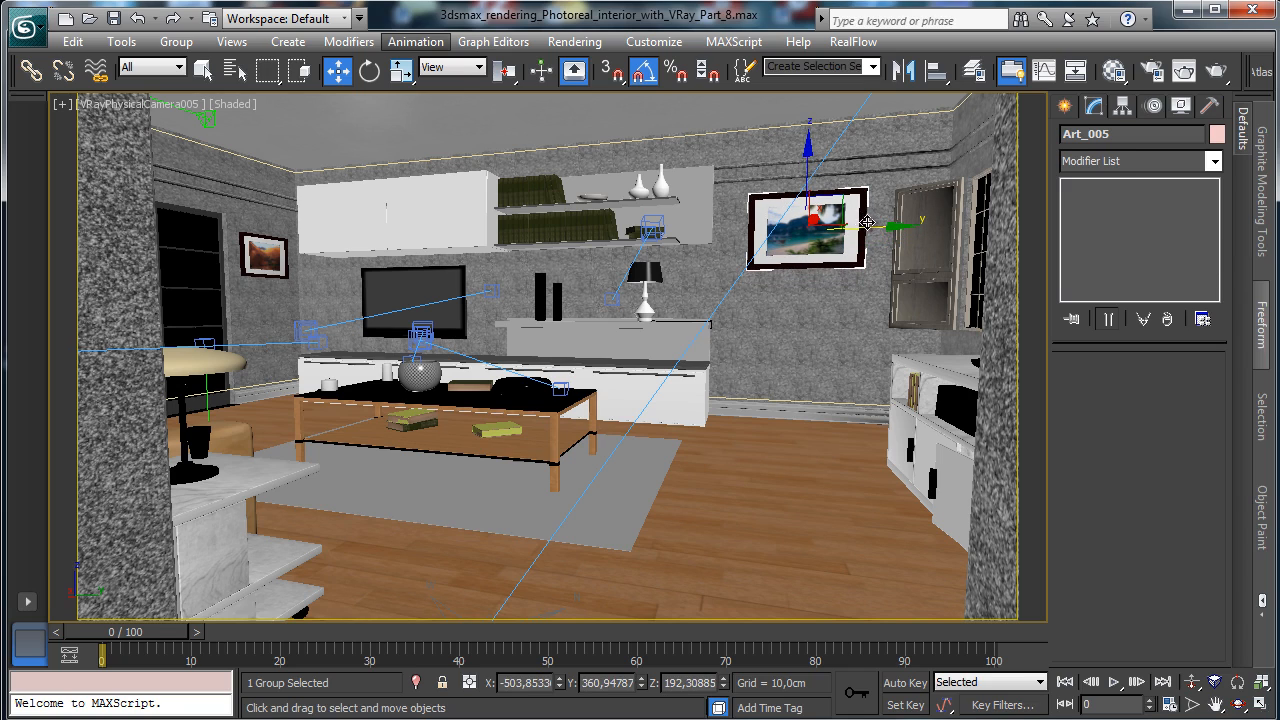
mouse_move(866, 222)
left_mouse_down()
mouse_move(920, 228)
mouse_move(878, 196)
mouse_move(796, 239)
left_mouse_up()
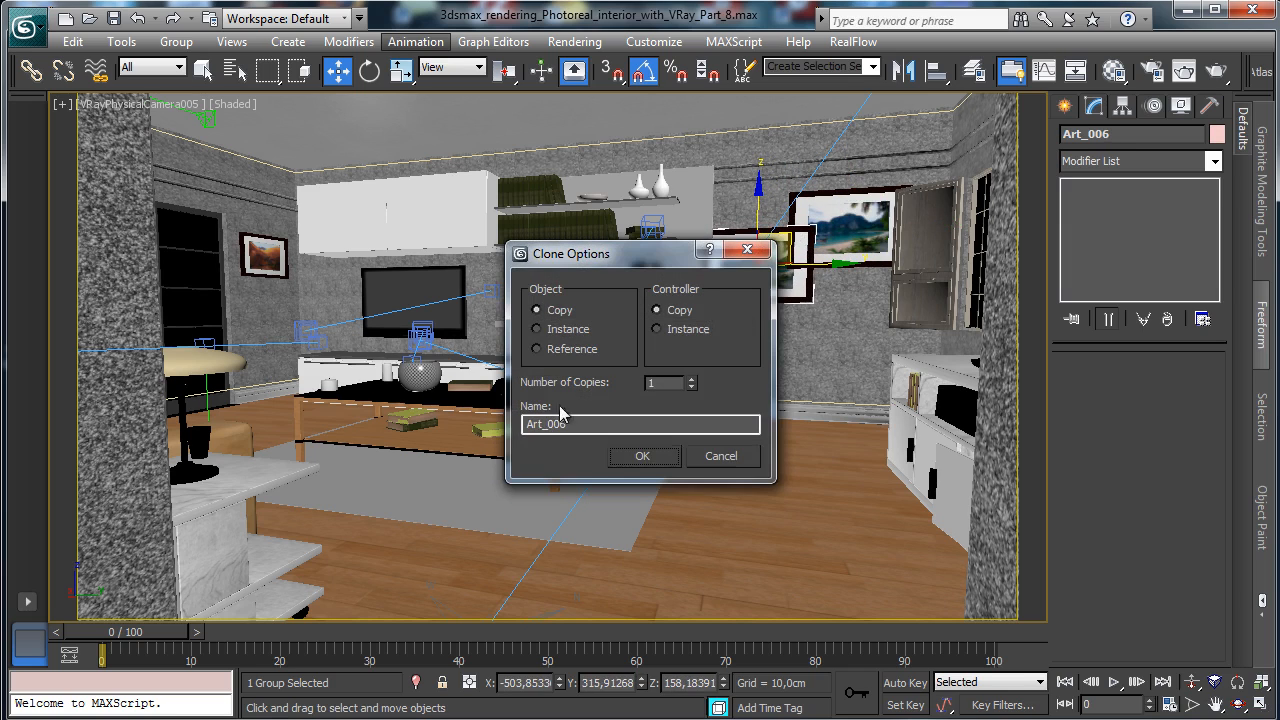
left_click(640, 457)
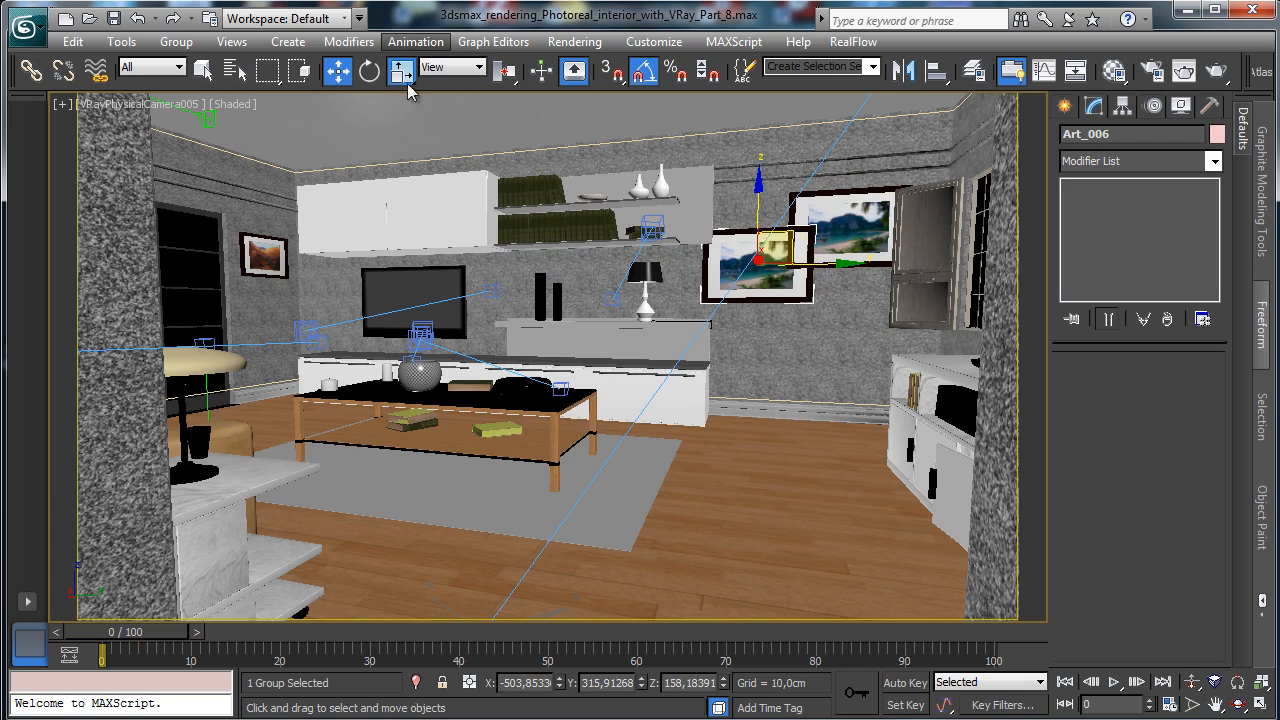
Scale the new copy to about 44% in Y and Z, and move it to about Y 310 cm, Z 153 cm.
left_click(401, 70)
left_click(860, 214)
left_click_drag(860, 214, 668, 304)
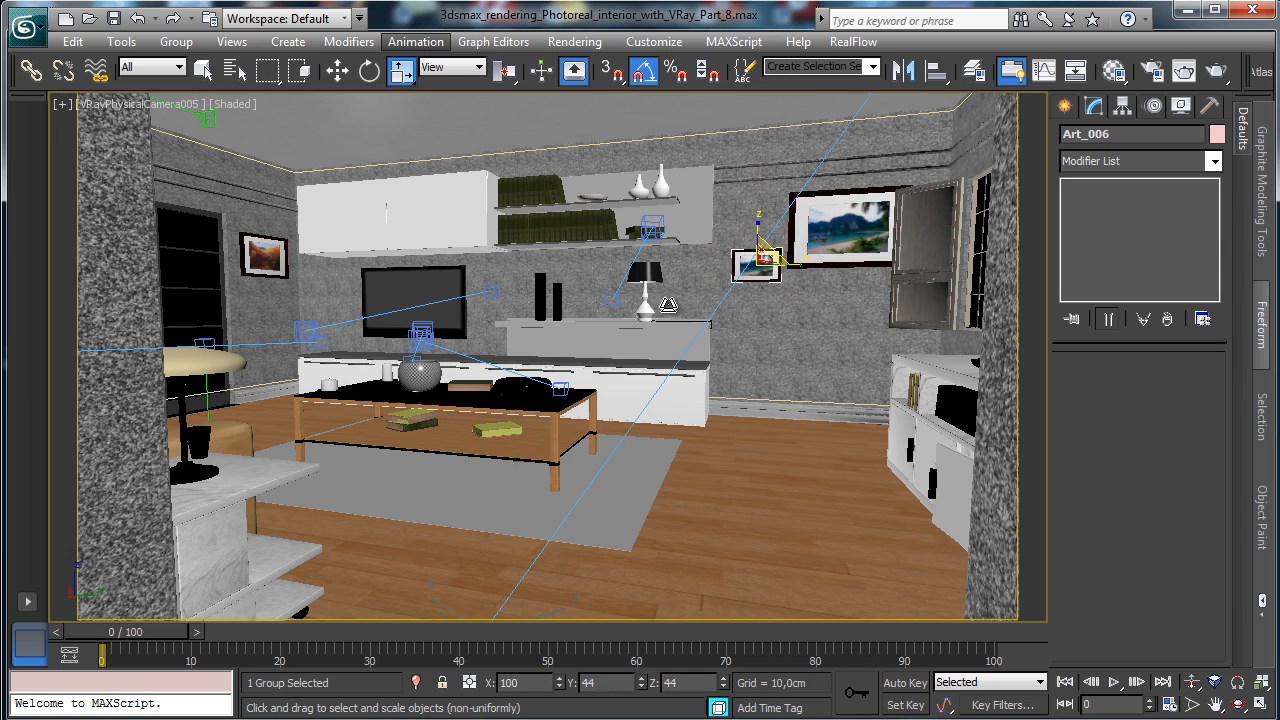
left_click(337, 69)
mouse_move(787, 235)
left_mouse_down()
mouse_move(781, 213)
mouse_move(781, 239)
left_mouse_up()
Show the small picture up close in Perspective, and open its group to select its picture panel.
left_click(143, 104)
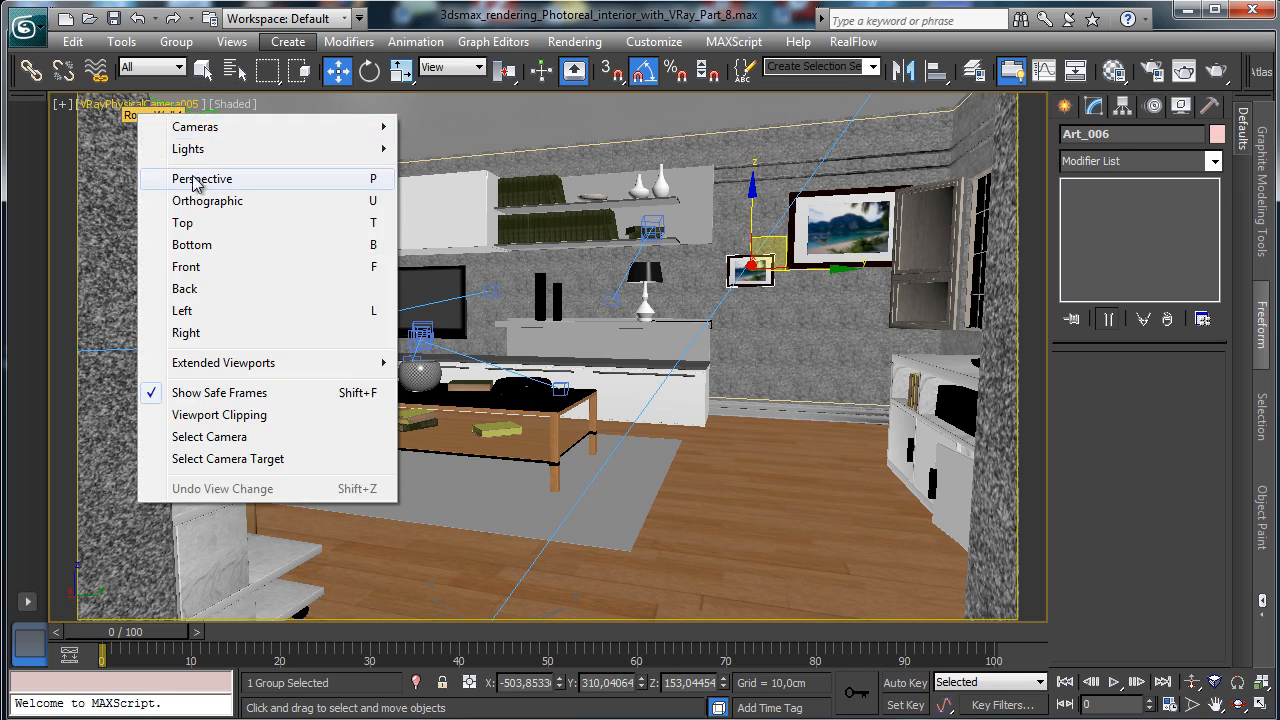
left_click(200, 176)
left_click(1239, 685)
left_click(1240, 700)
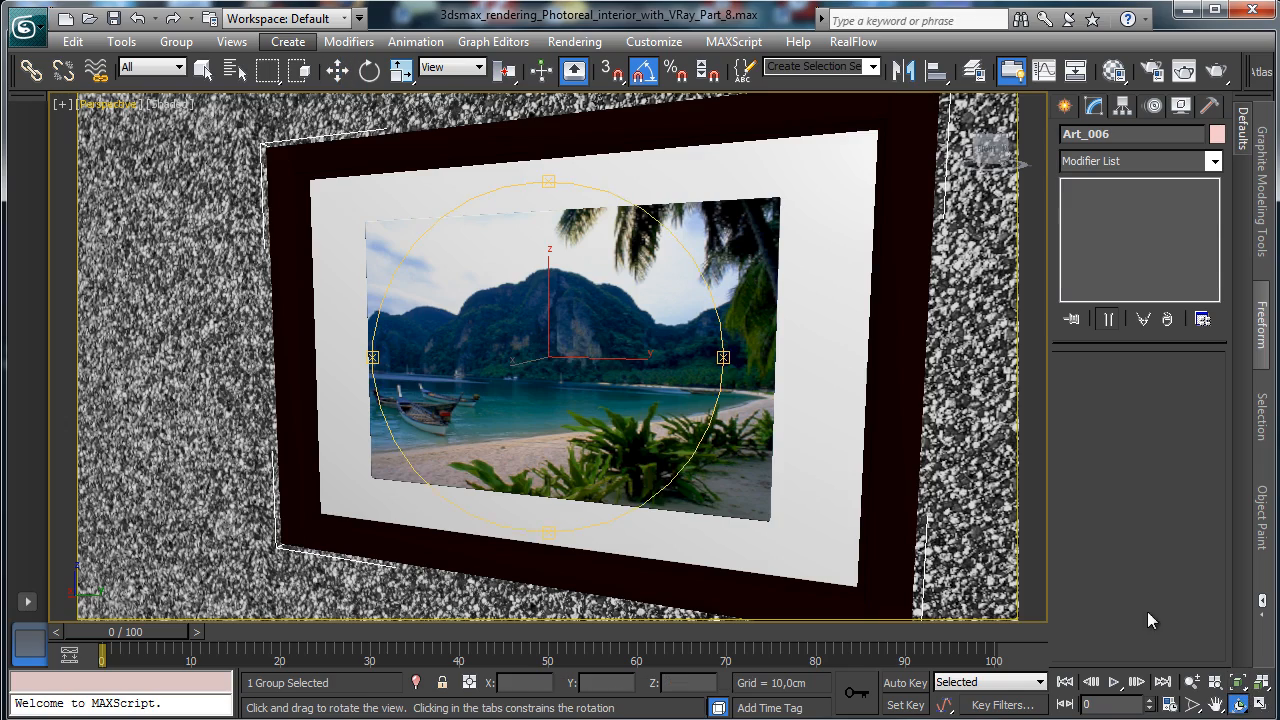
left_click_drag(553, 361, 483, 215)
left_click(205, 68)
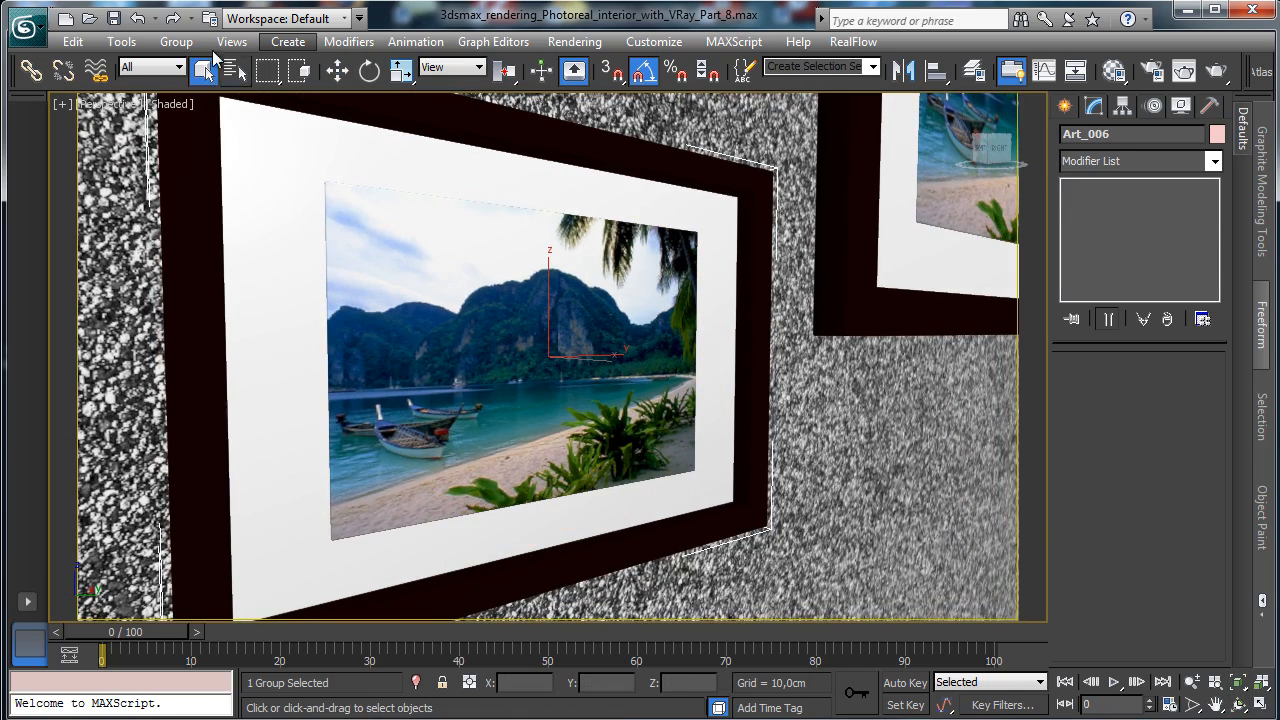
left_click(176, 41)
left_click(195, 118)
left_click(495, 308)
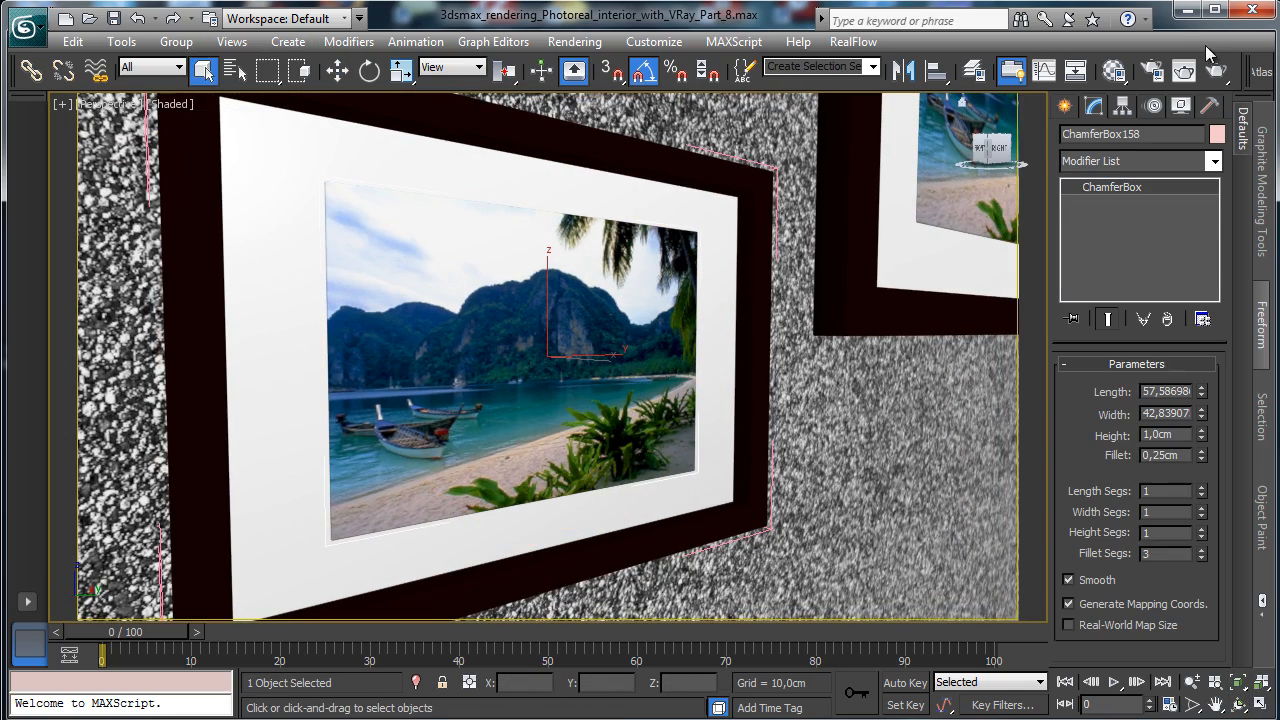
Copy Art_6 into the unused neighbouring slot, rename it Art_7 and assign it to the selected picture panel.
left_click(1116, 71)
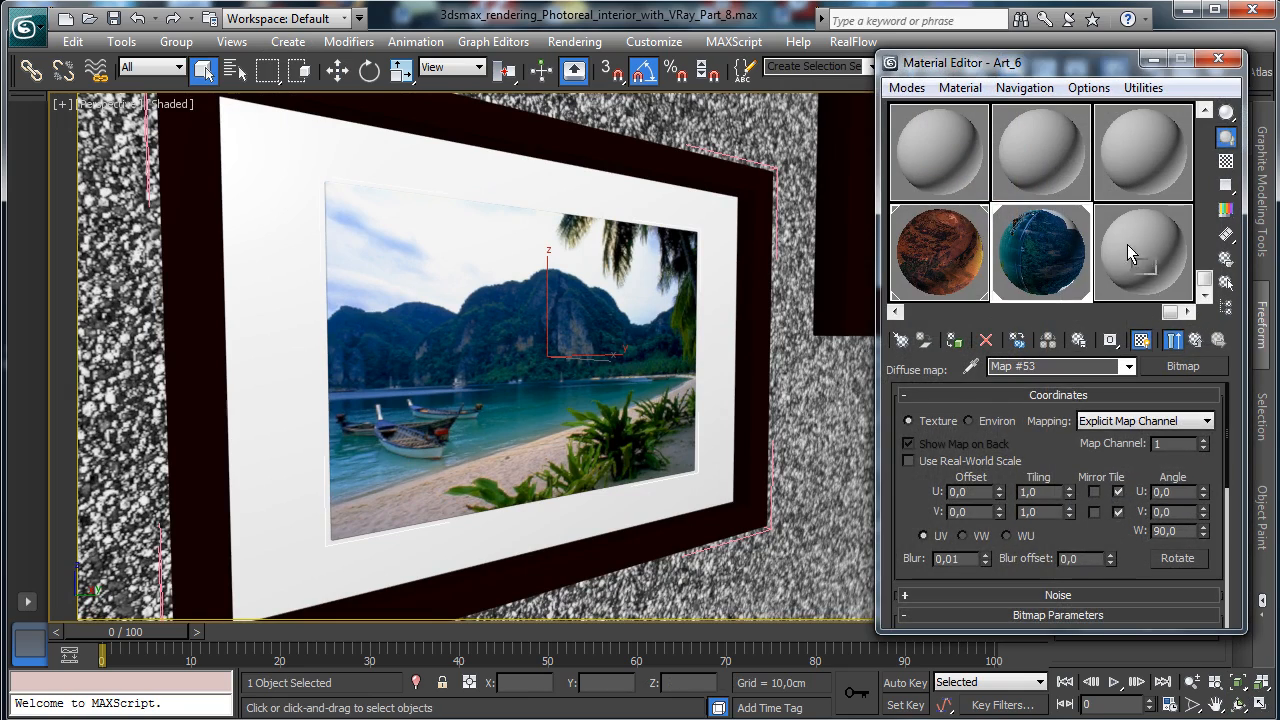
left_click(1130, 254)
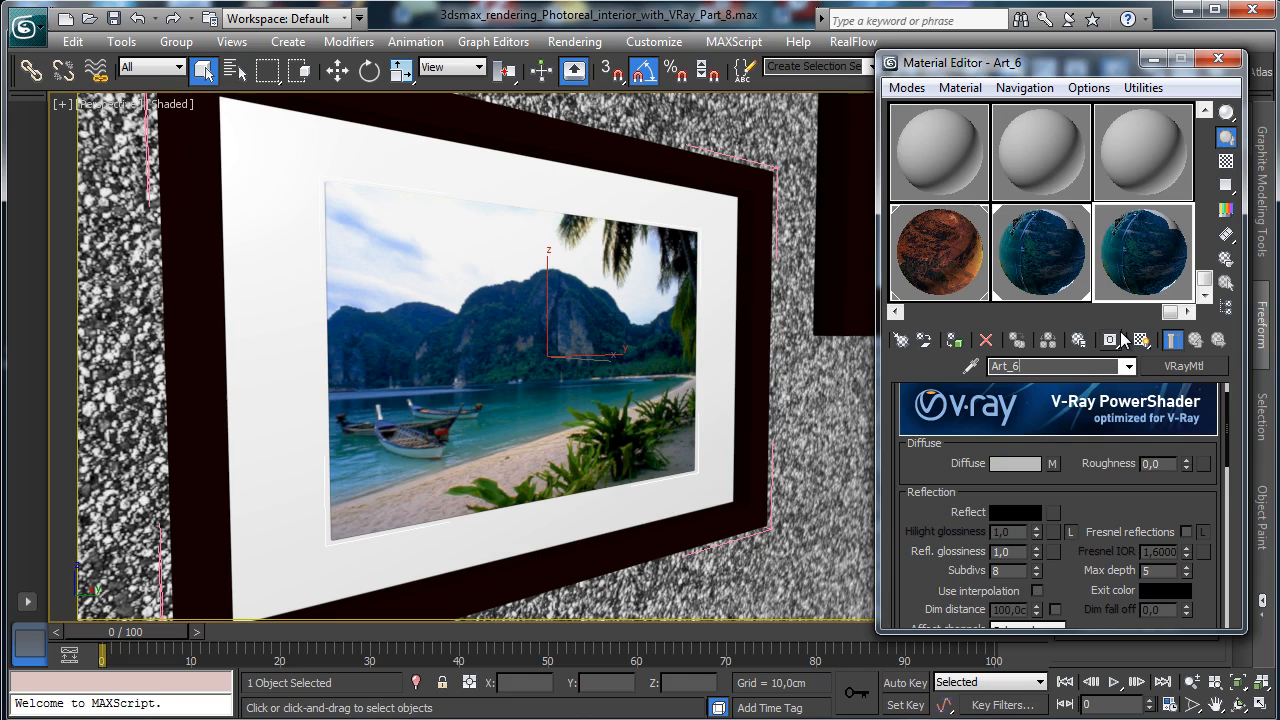
key("BackSpace")
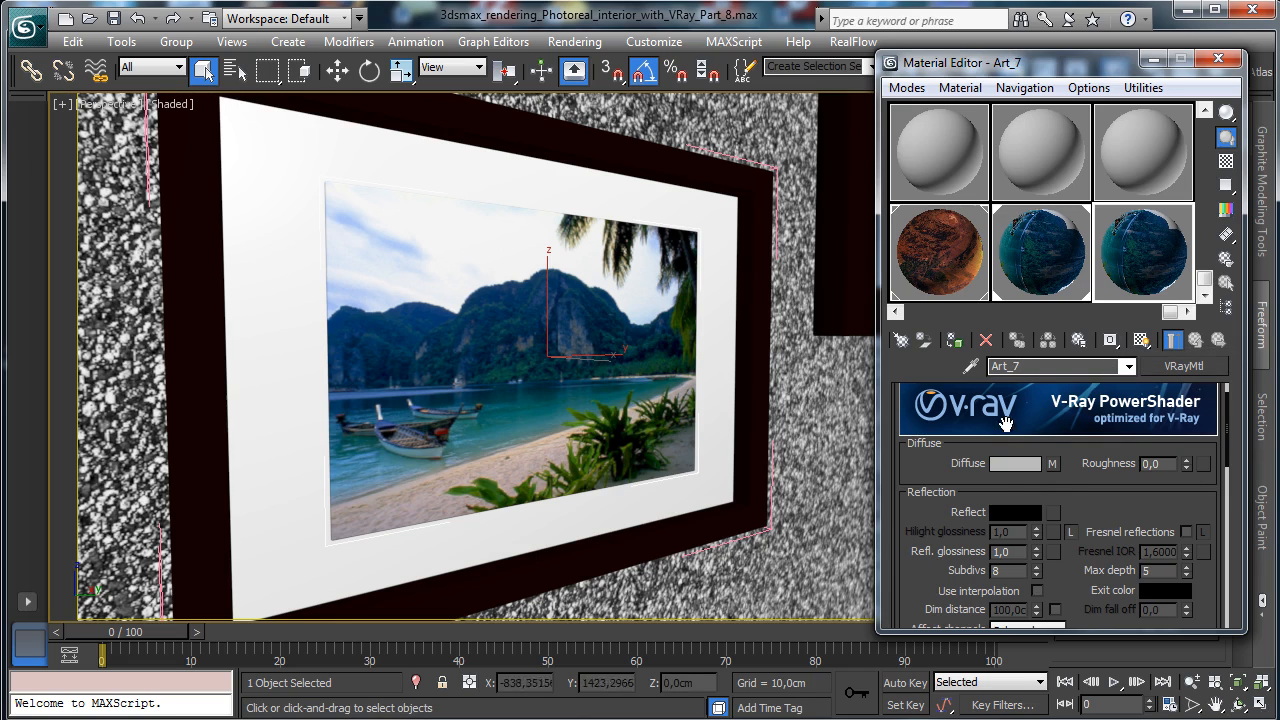
Replace the diffuse bitmap of Art_7 with LAKESIDE.JPG.
left_click(1052, 463)
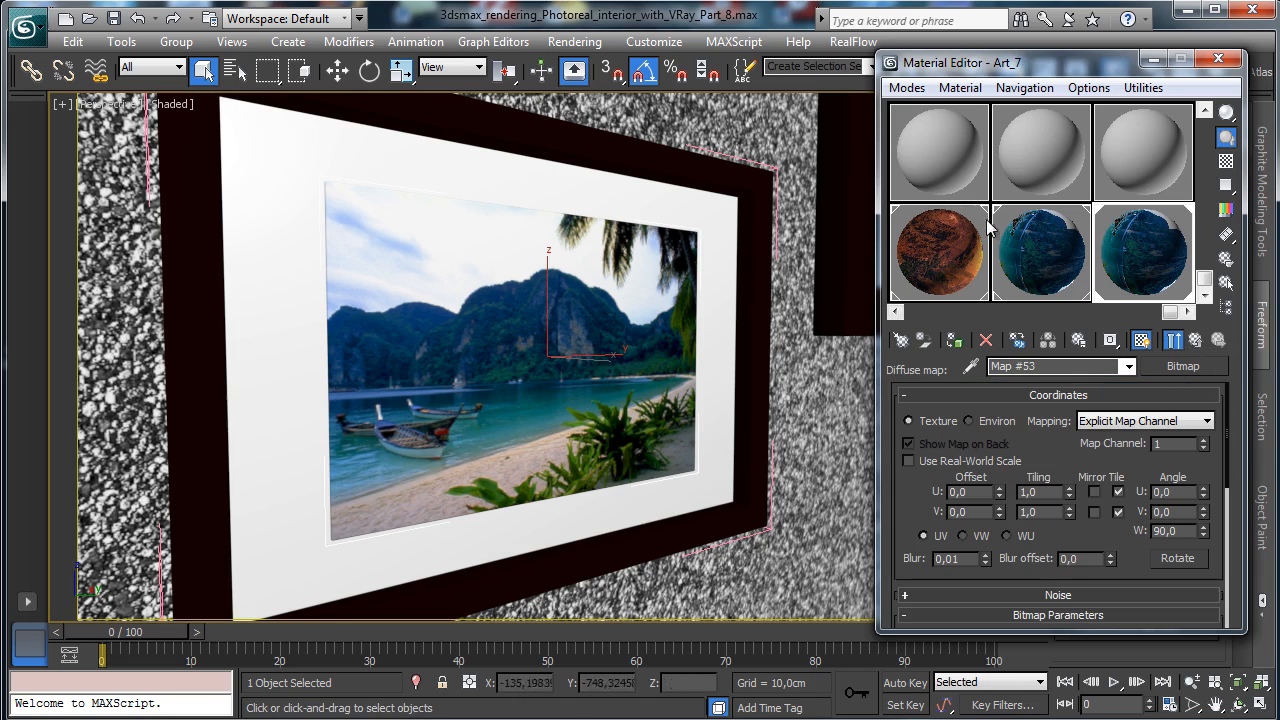
left_click_drag(1130, 558, 1090, 333)
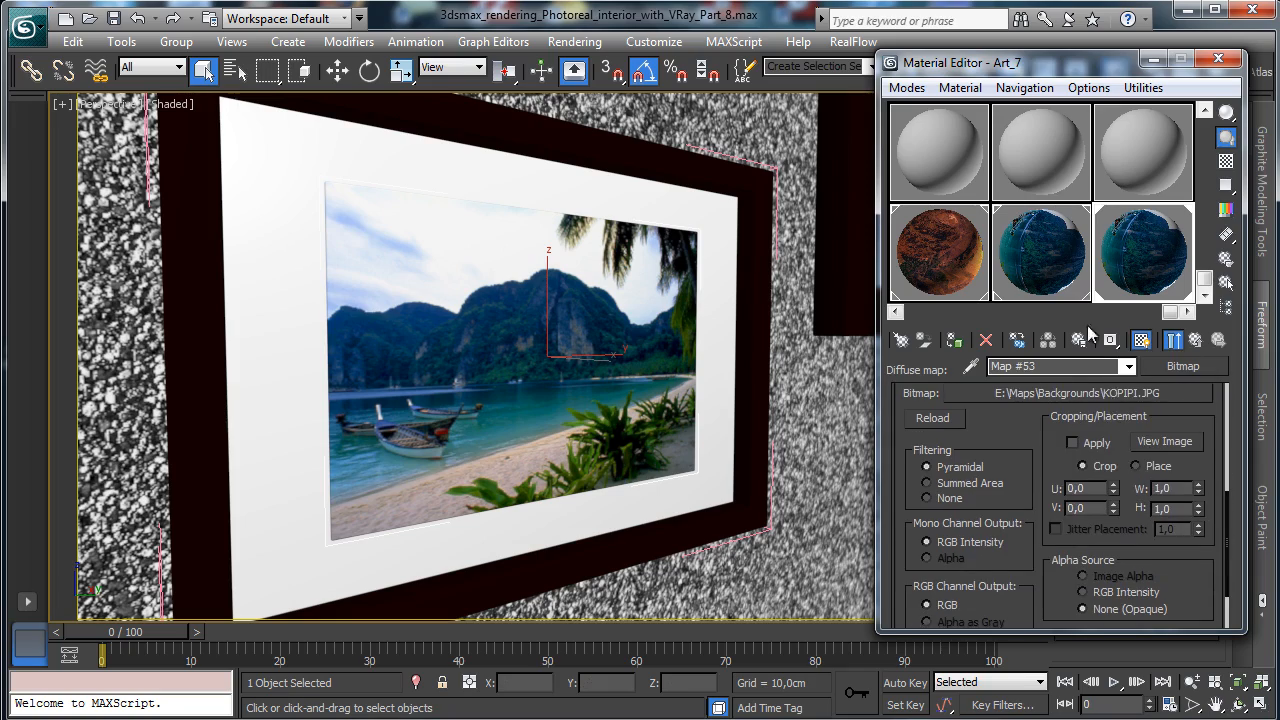
left_click(1100, 393)
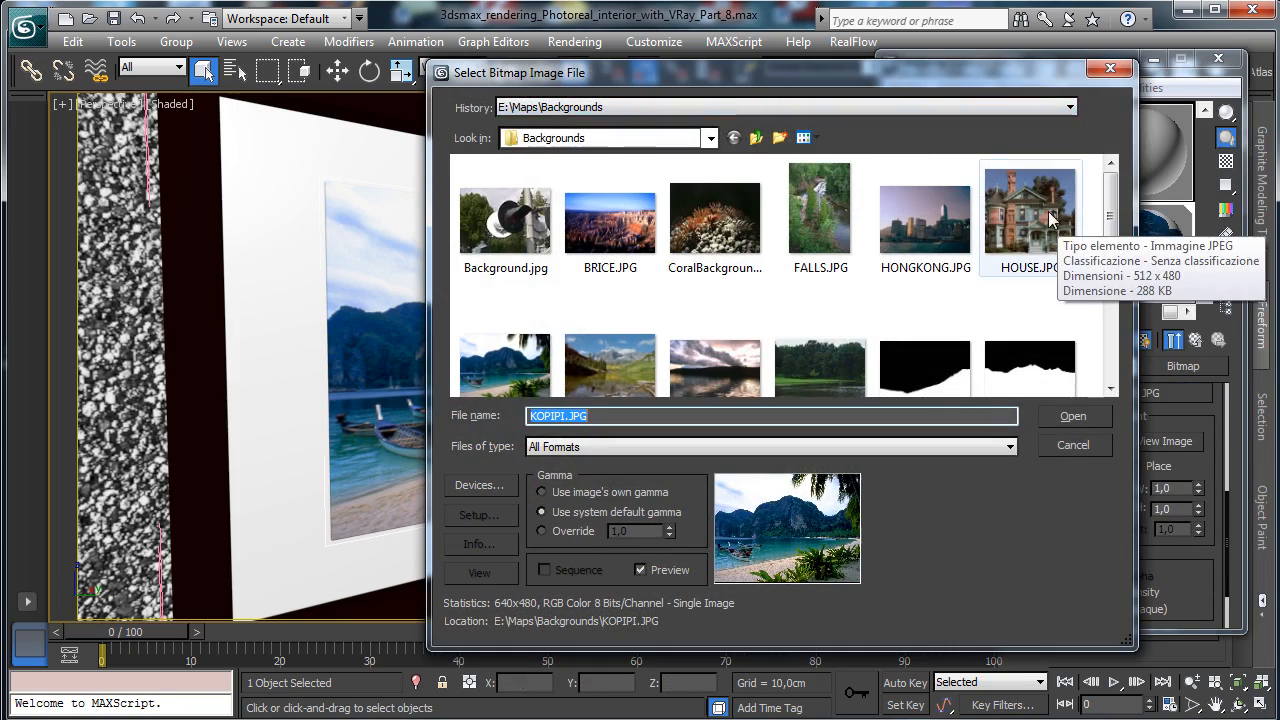
scroll(1110, 200, "down", 1)
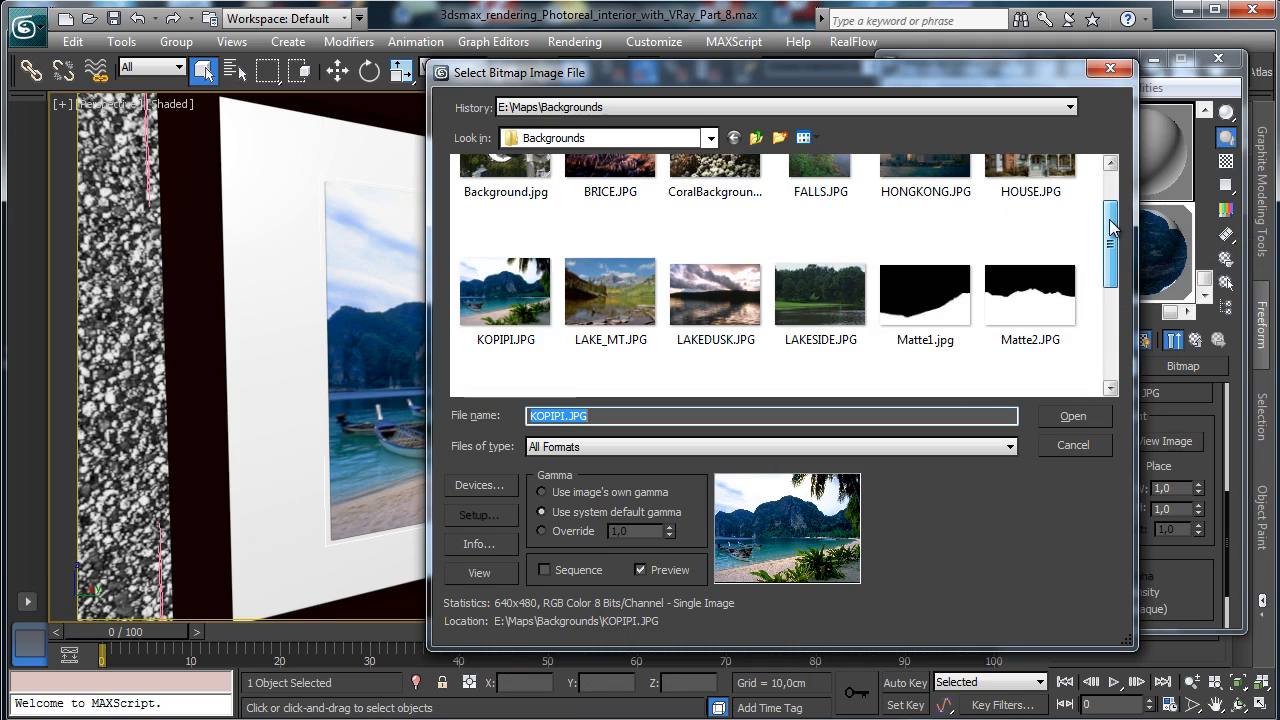
left_click(714, 178)
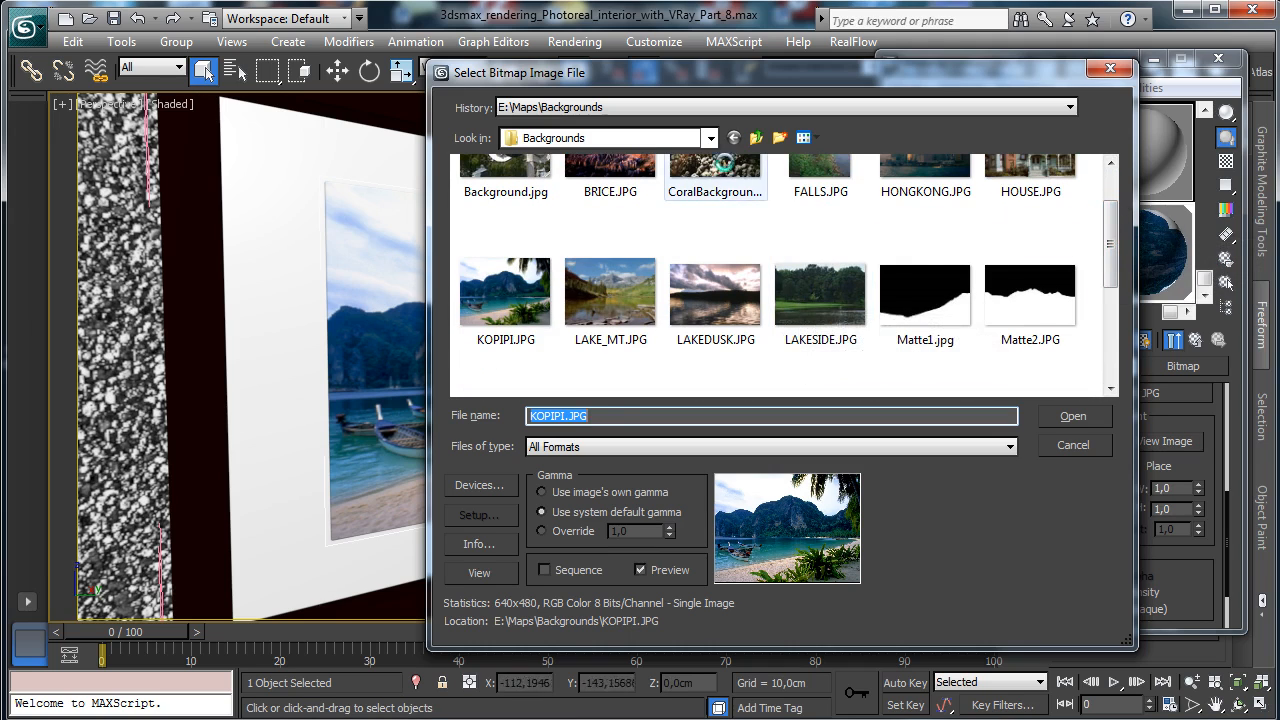
scroll(800, 300, "up", 1)
left_click(835, 355)
scroll(1040, 300, "down", 1)
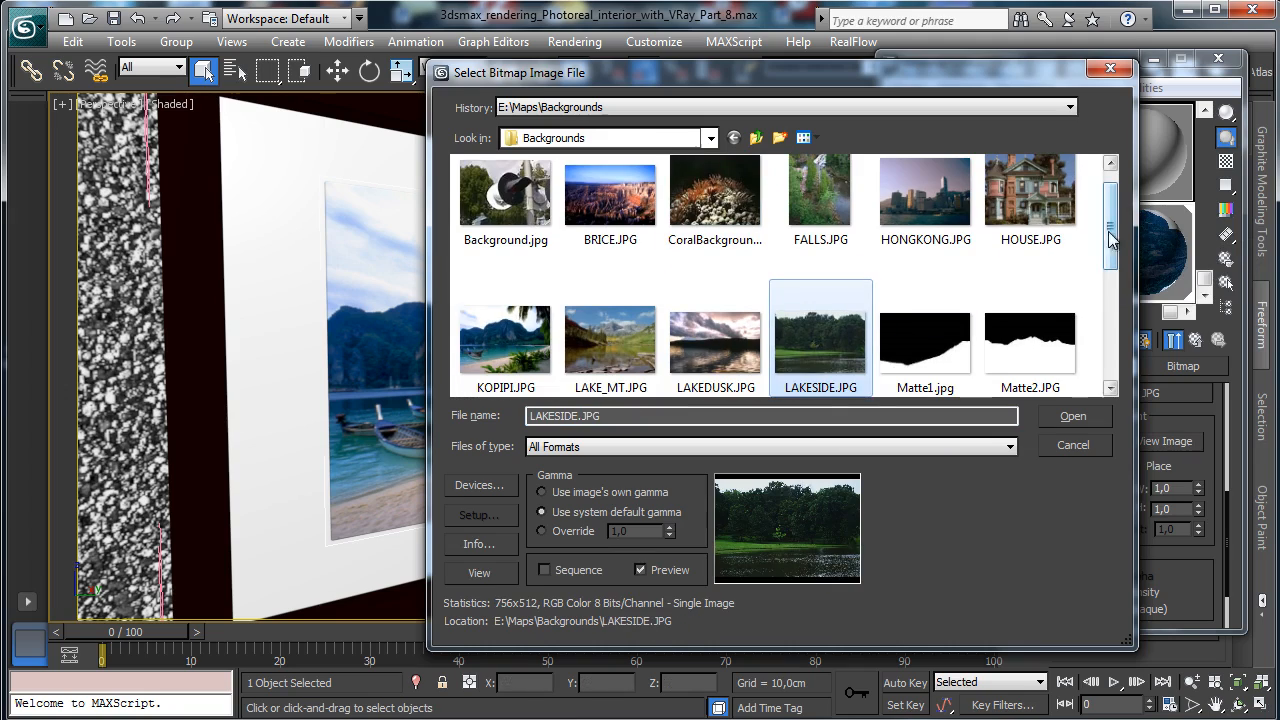
left_click(1085, 418)
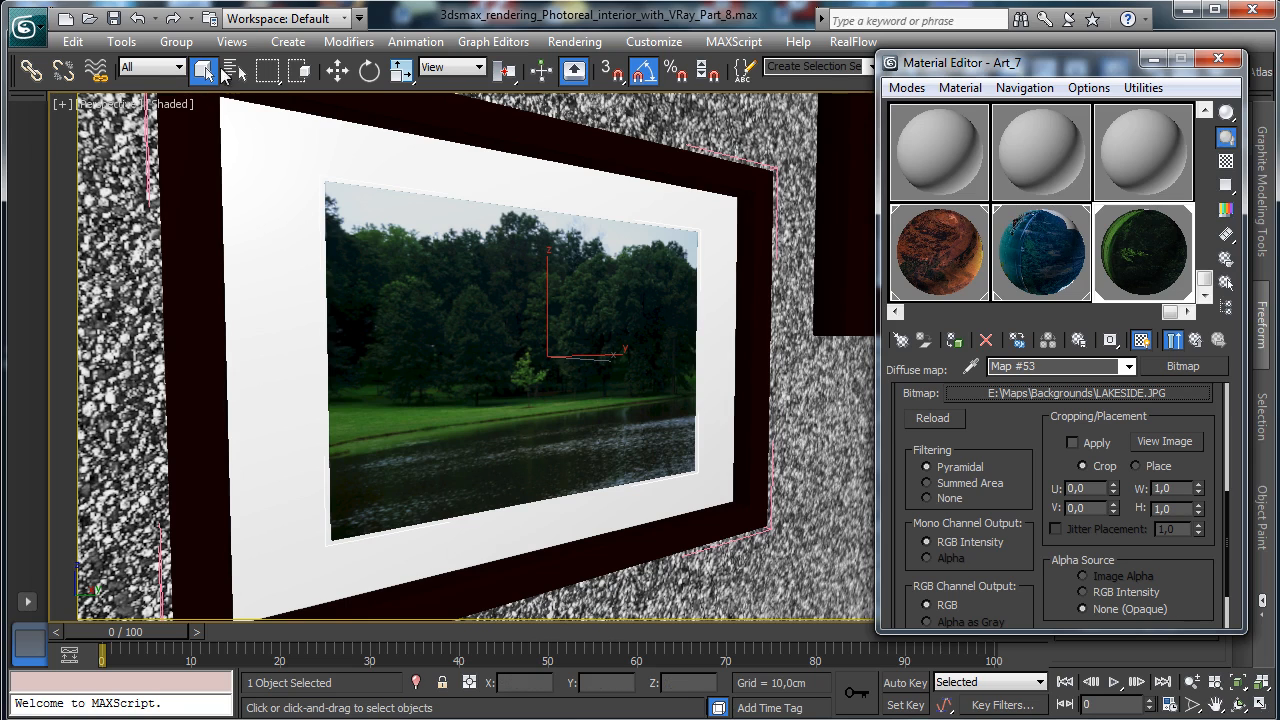
Close the small picture's group, and save the scene with the view set to VRayPhysicalCamera005.
left_click(176, 41)
left_click(192, 134)
left_click(118, 104)
mouse_move(150, 127)
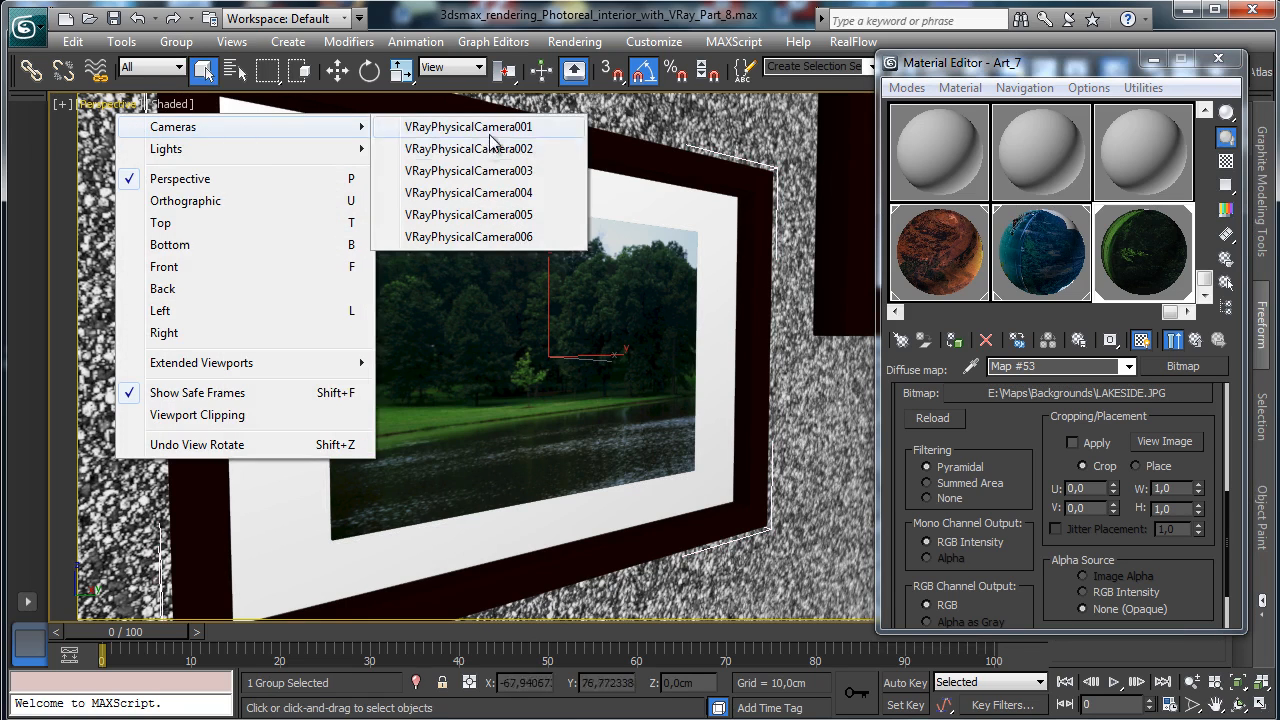
left_click(485, 210)
left_click(1218, 62)
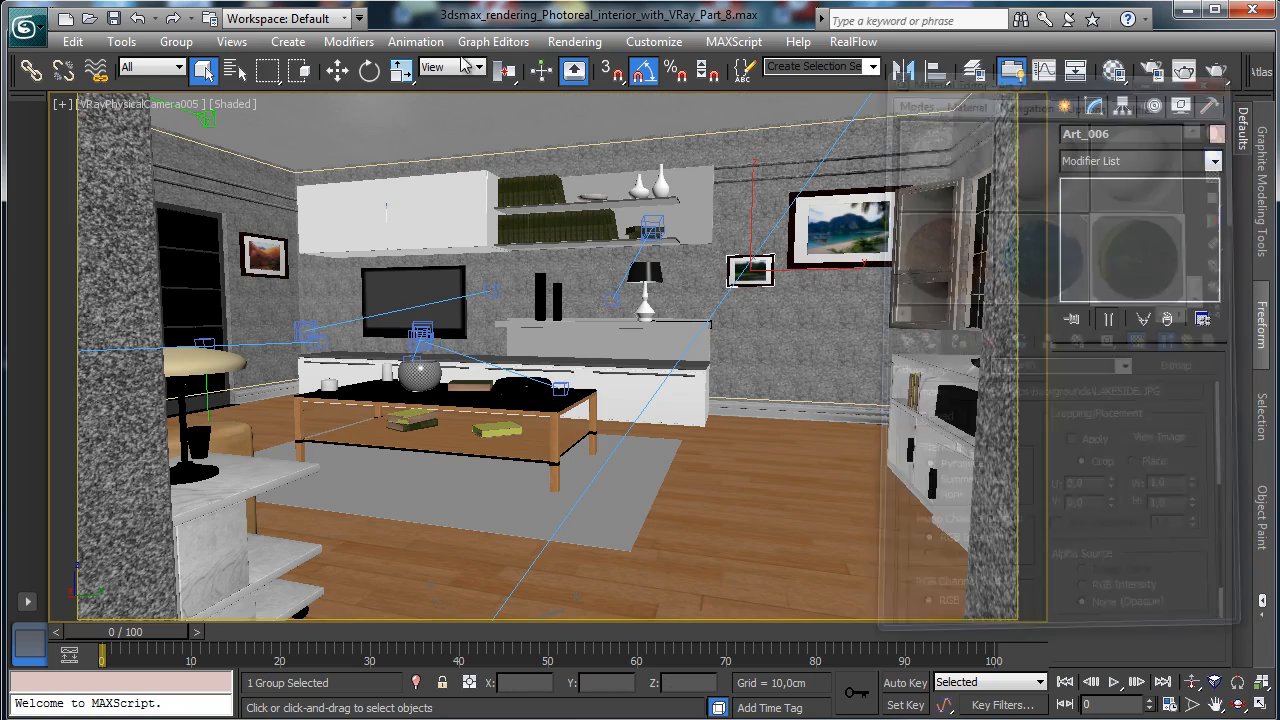
left_click(113, 18)
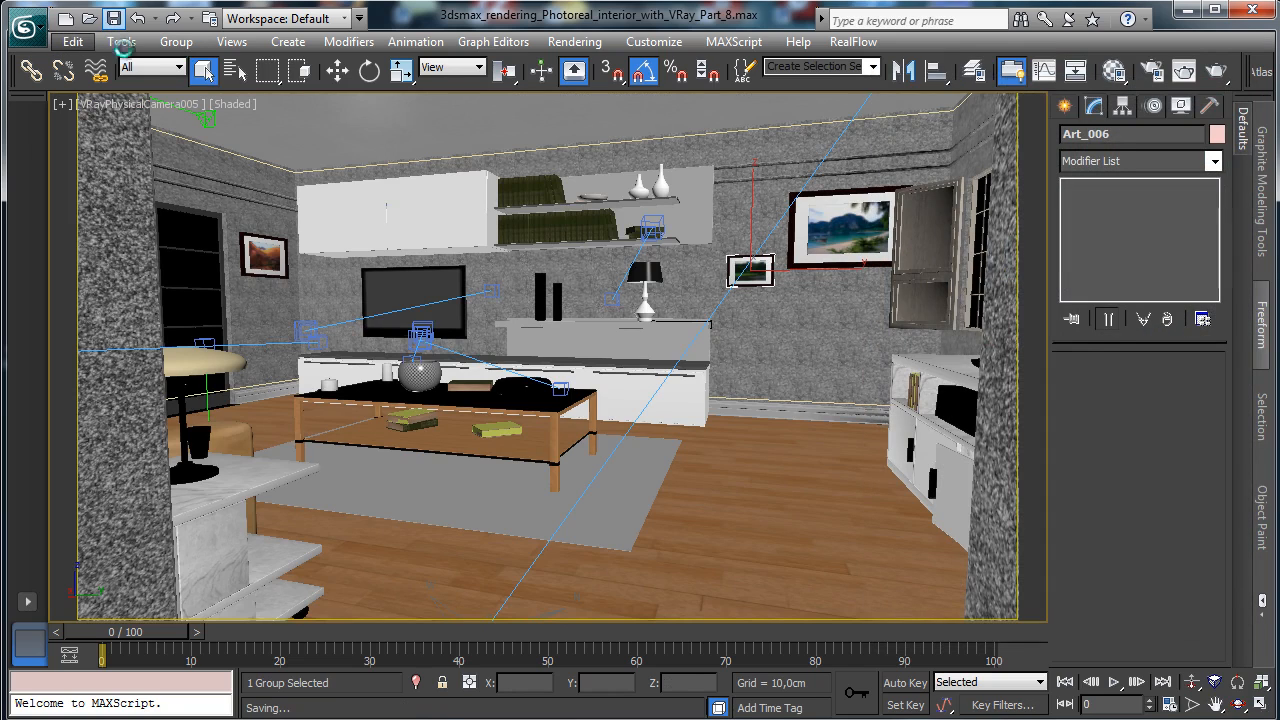
Review the room through VRayPhysicalCamera001 and VRayPhysicalCamera002.
left_click(137, 106)
mouse_move(243, 131)
left_click(495, 124)
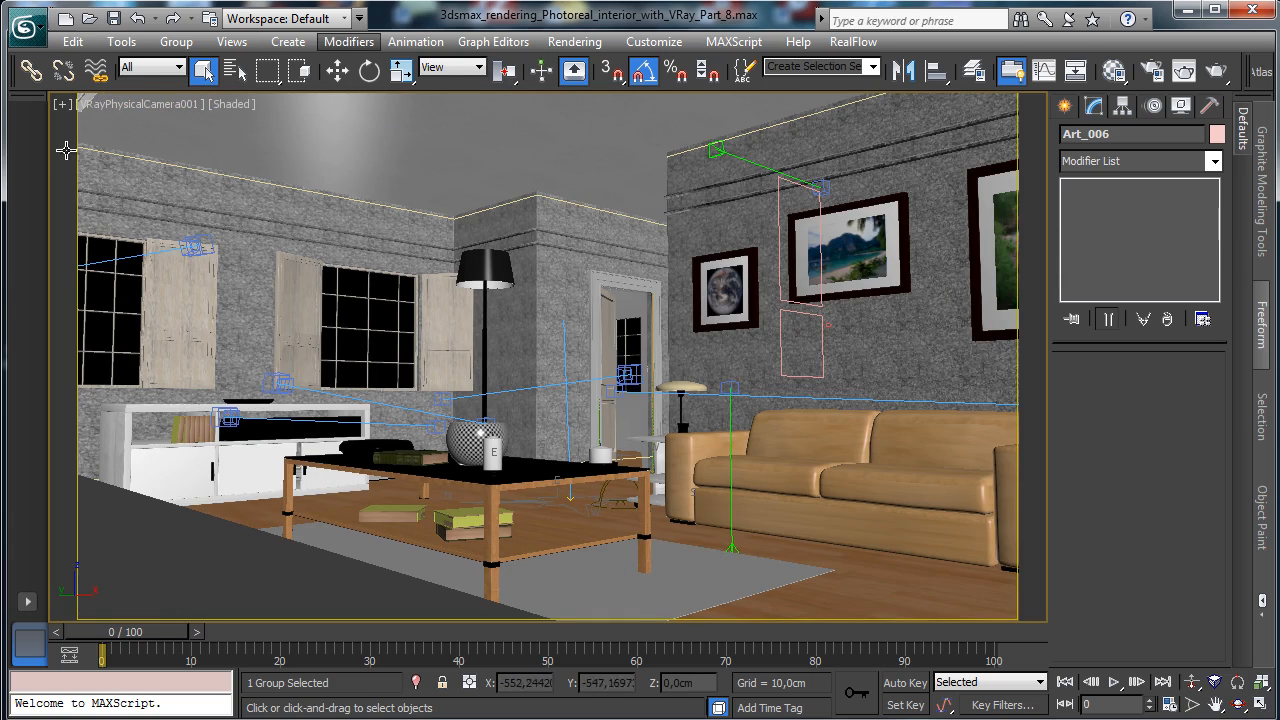
left_click(120, 108)
mouse_move(240, 128)
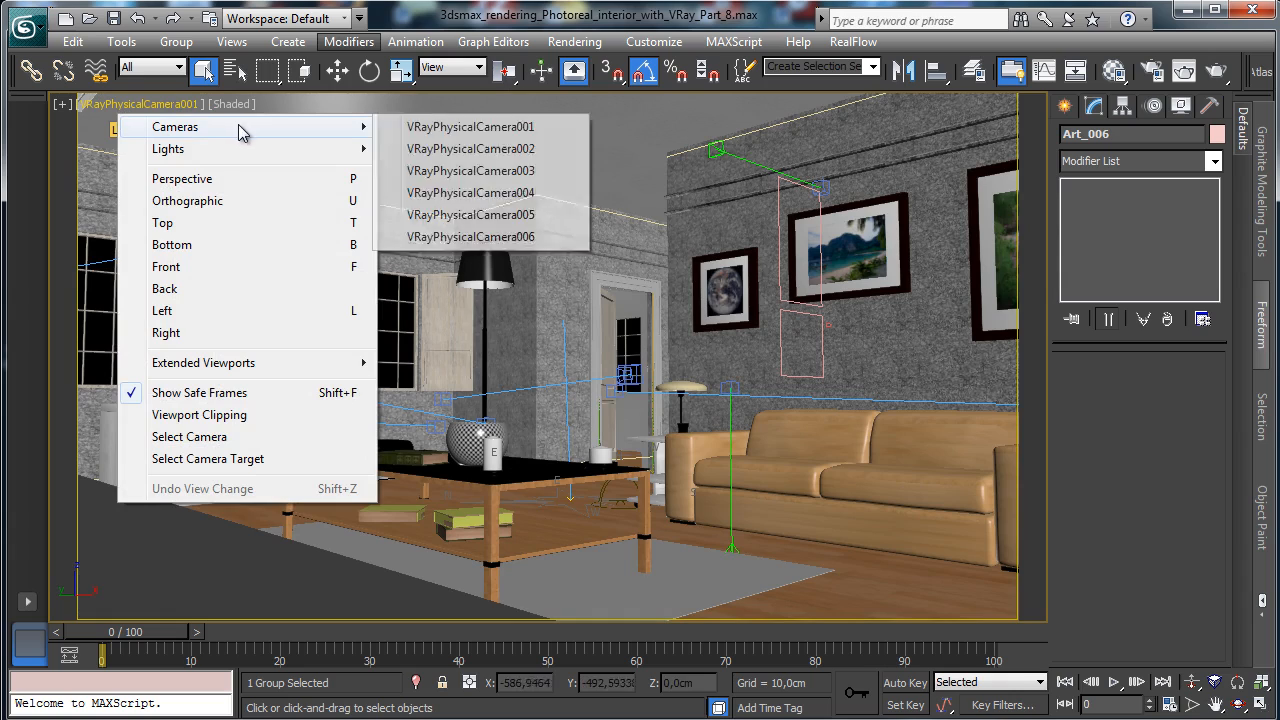
left_click(465, 148)
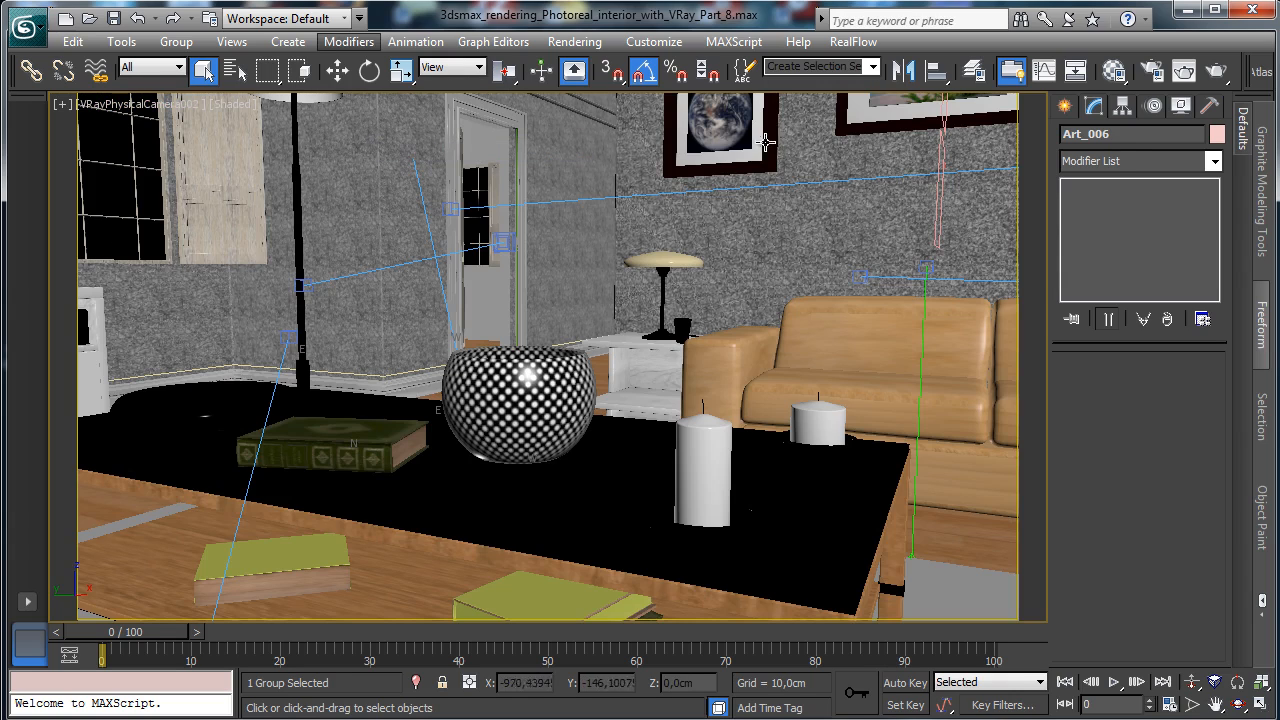
Look through VRayPhysicalCamera003, and set the view to VRayPhysicalCamera004.
left_click(155, 108)
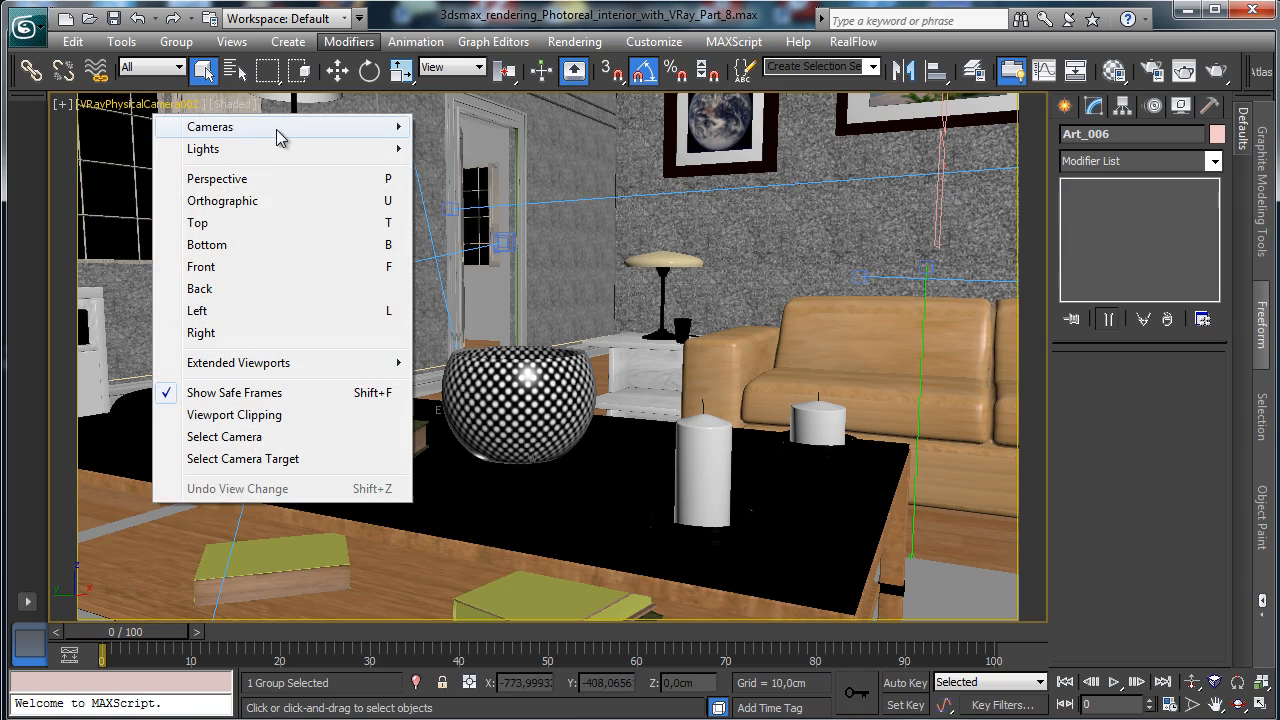
mouse_move(277, 132)
left_click(520, 166)
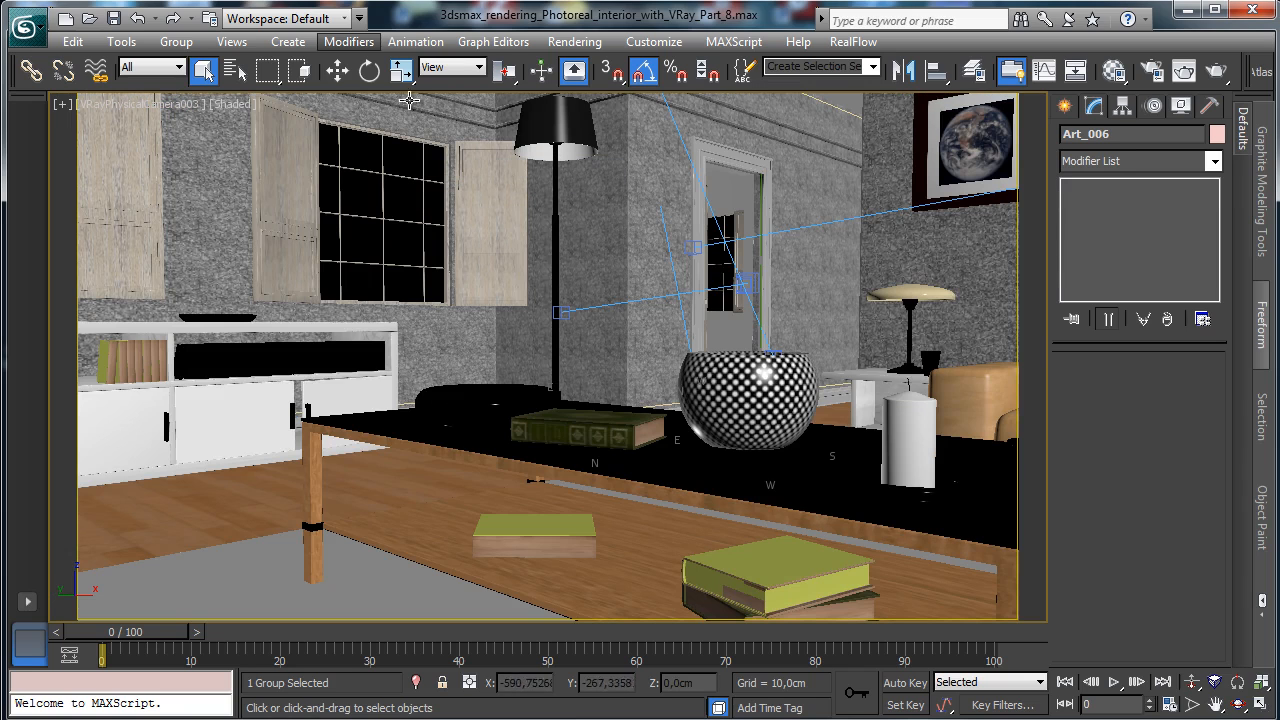
left_click(170, 104)
mouse_move(325, 133)
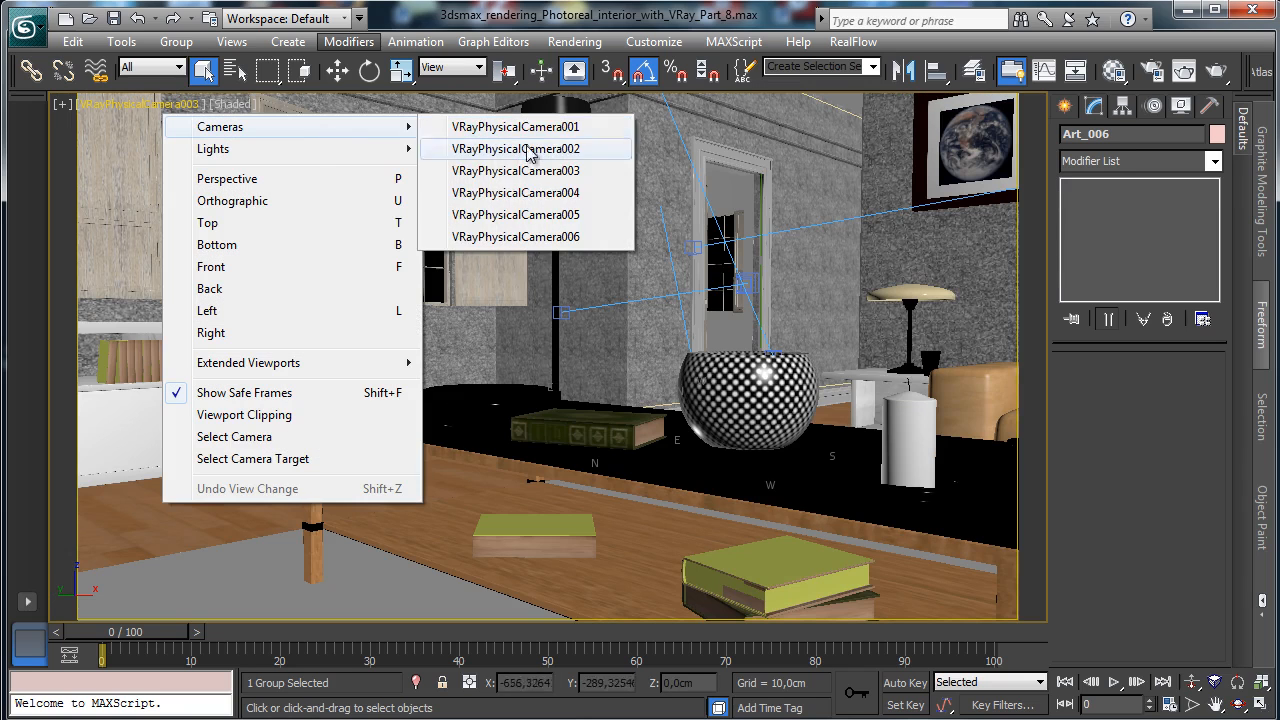
left_click(582, 191)
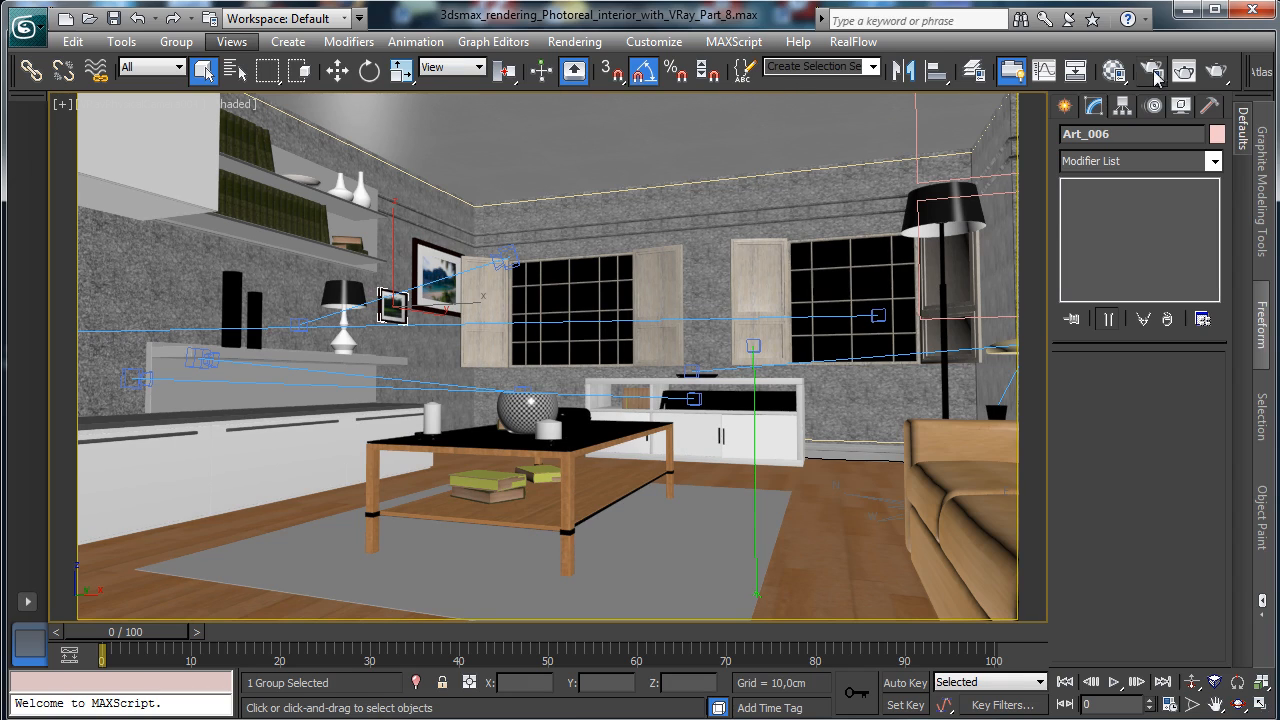
Select VRayPhysicalCamera004, set its shutter speed to 160, and restore the four-view layout.
key("F10")
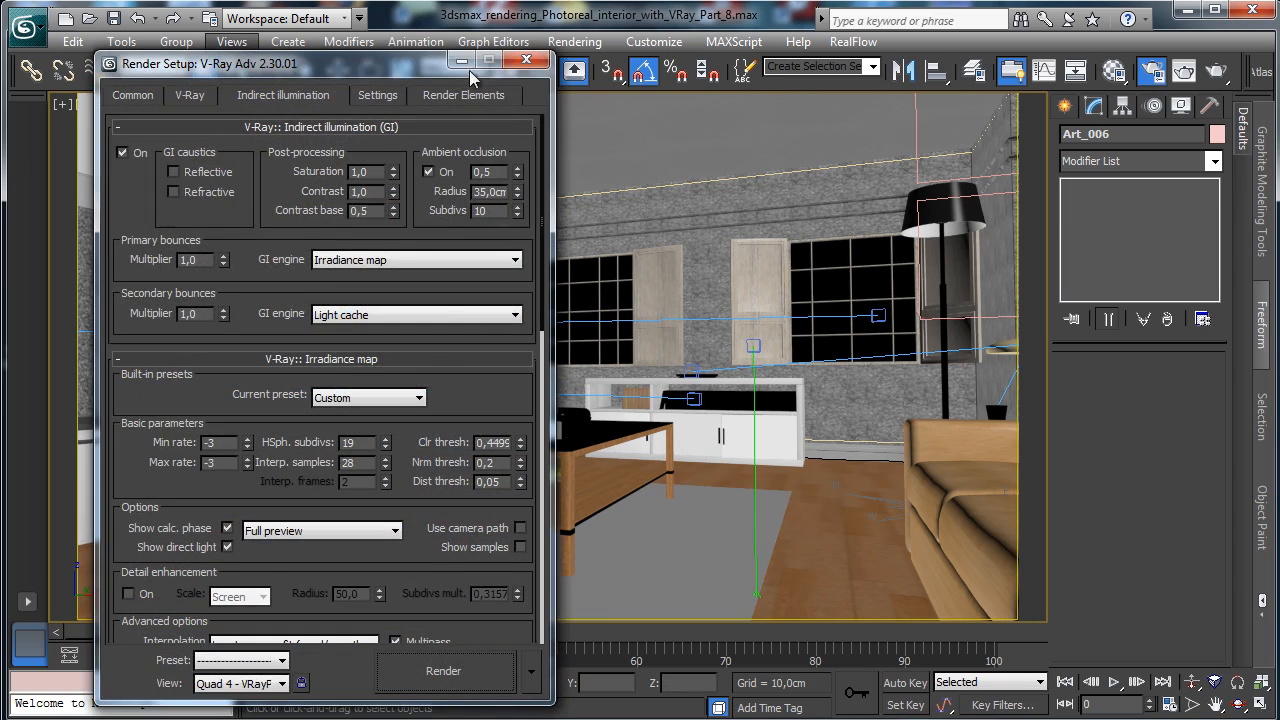
left_click(526, 61)
left_click(124, 104)
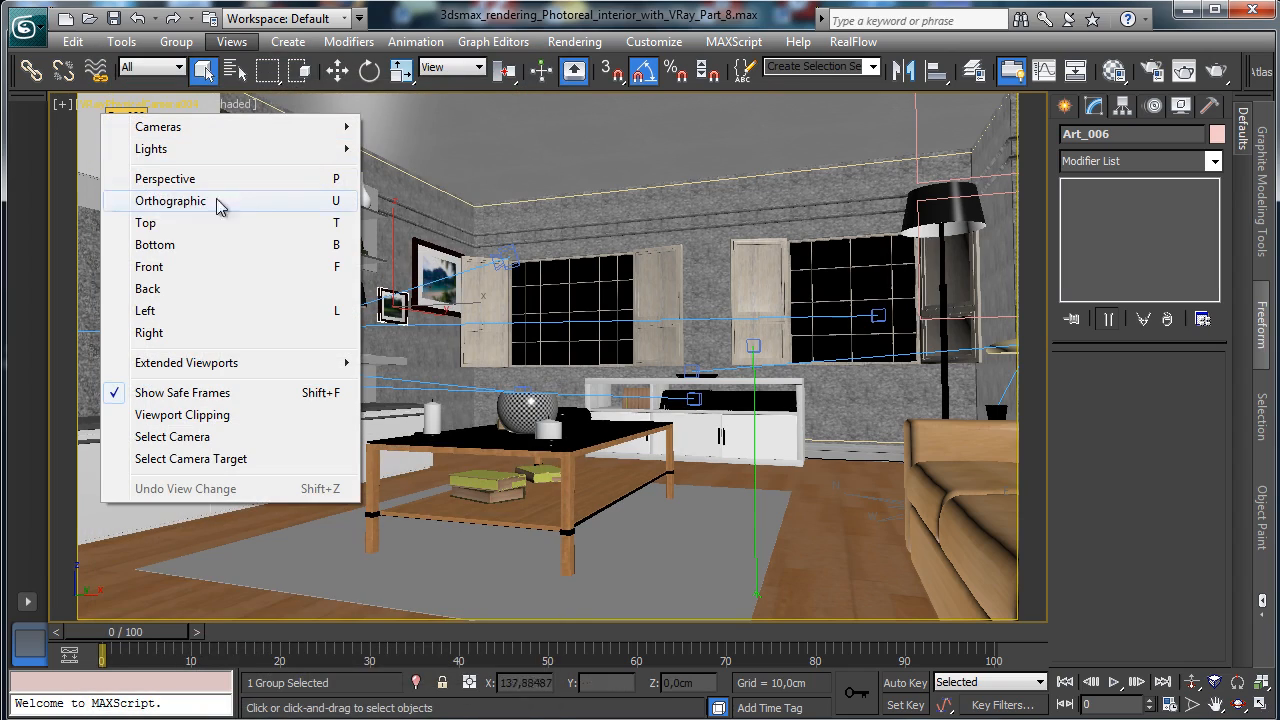
left_click(200, 436)
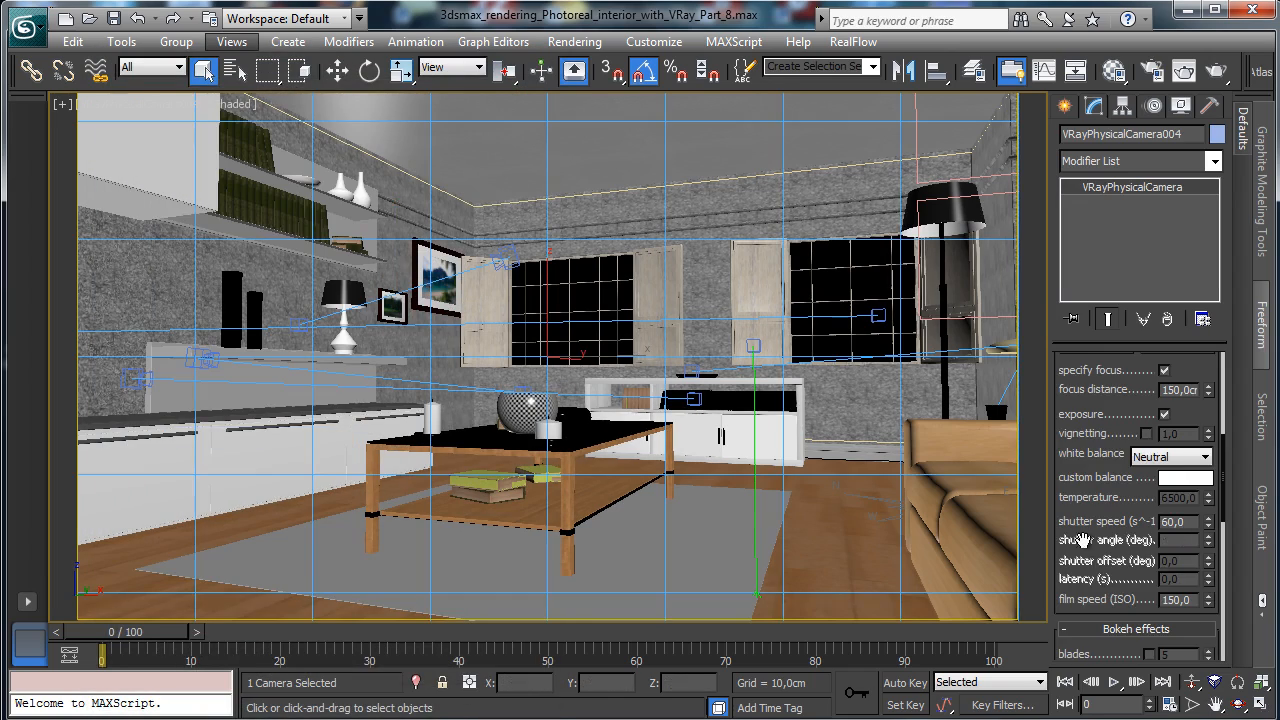
left_click(1258, 704)
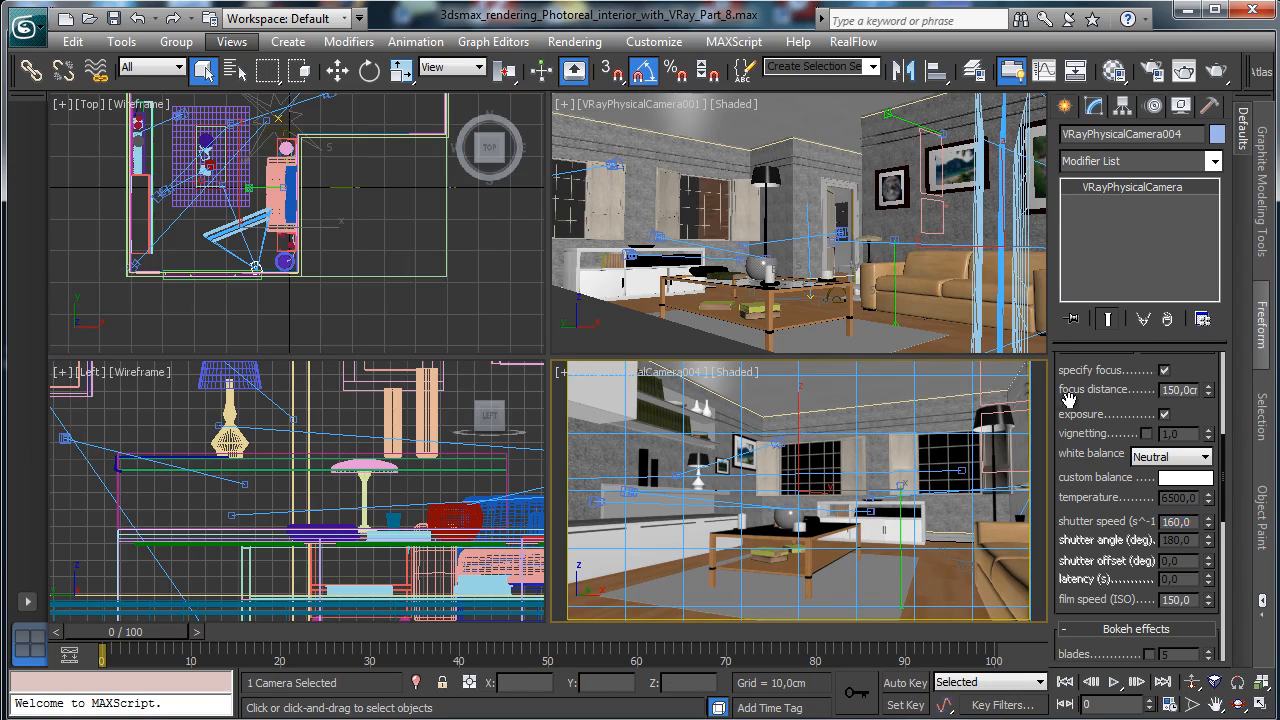
Set the f-number of VRayPhysicalCamera004 to 2 and raise its focus distance to about 367.5 cm.
scroll(1068, 398, "up", 5)
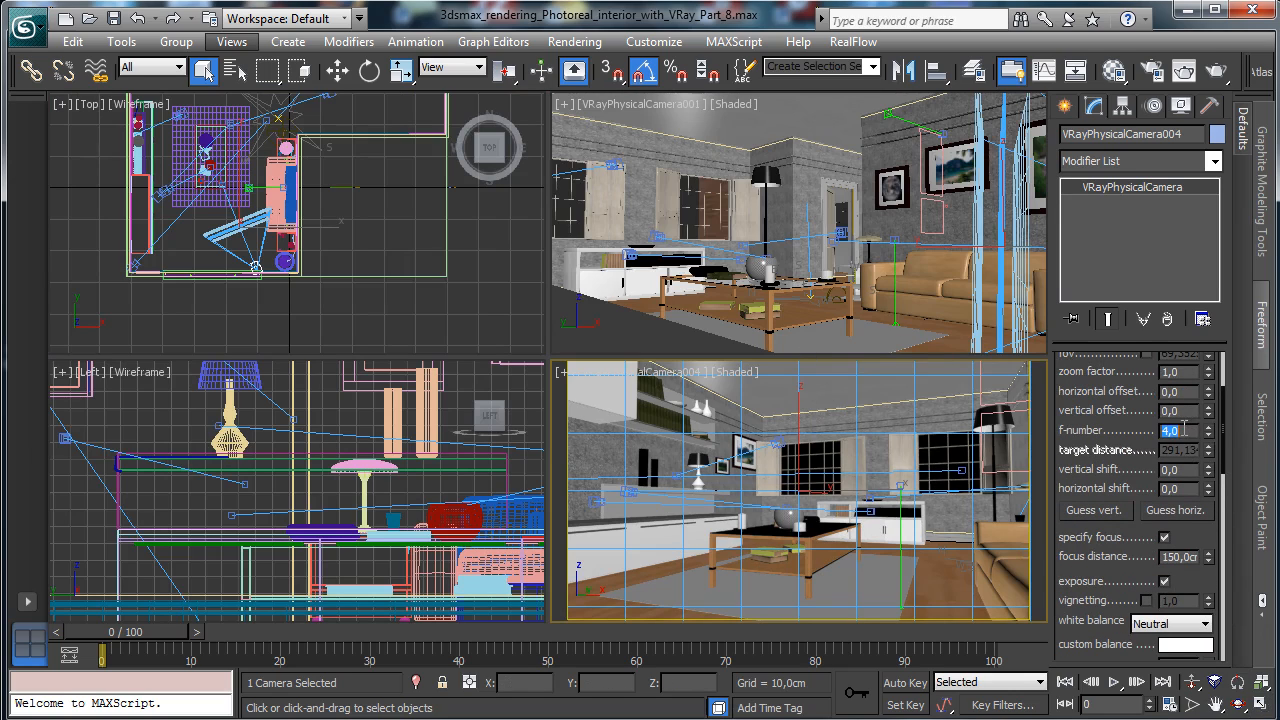
type("2")
key("Return")
left_click_drag(1095, 558, 1104, 492)
left_click_drag(1209, 501, 1127, 357)
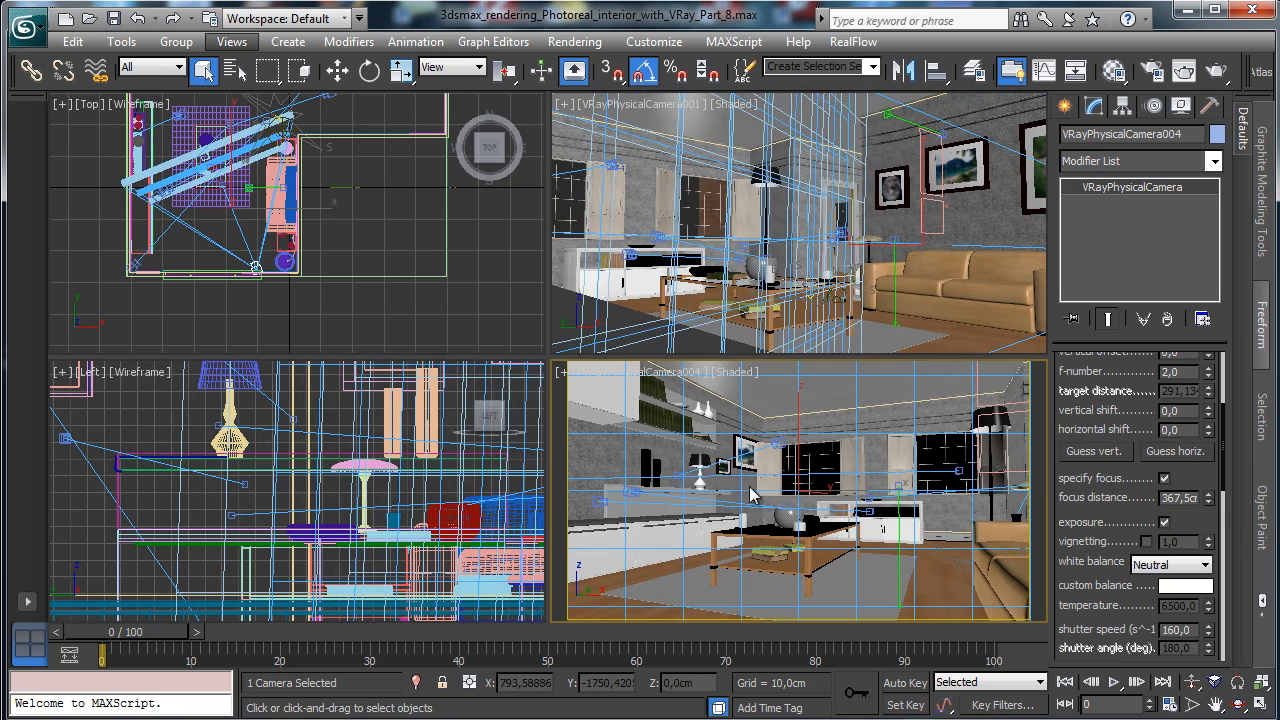
Save the scene and render the VRayPhysicalCamera004 view.
right_click(749, 480)
left_click(741, 33)
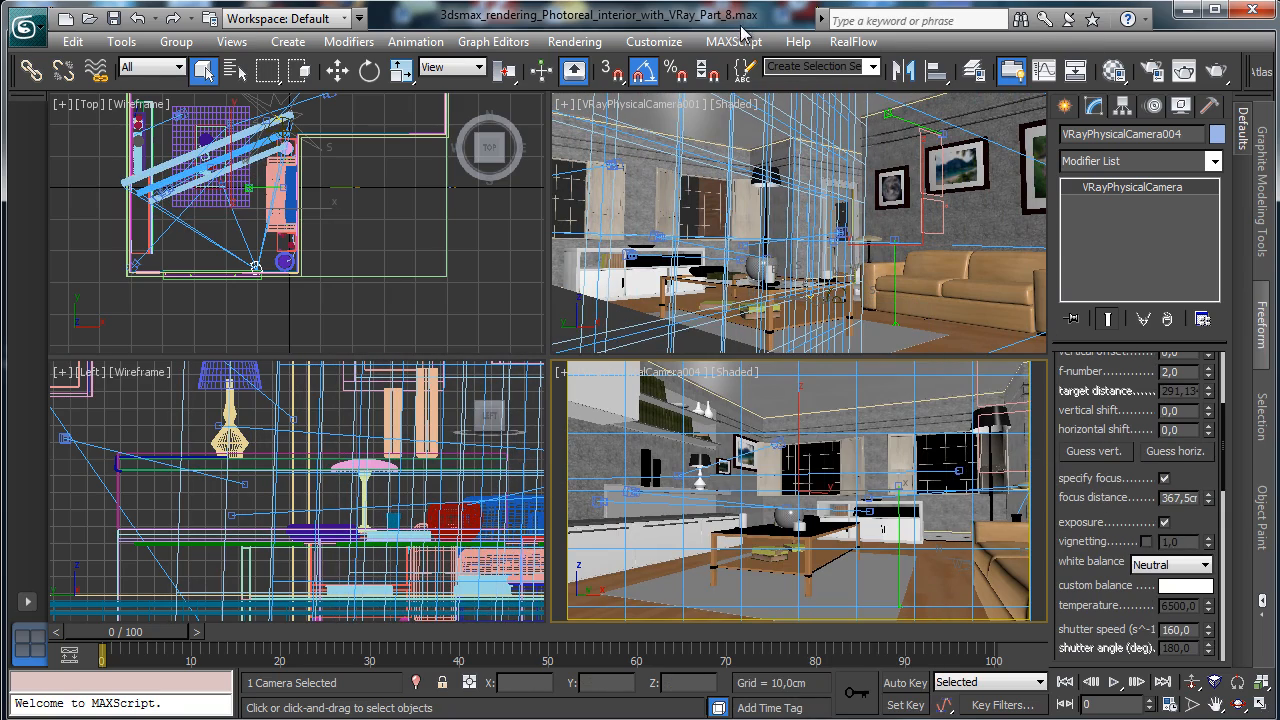
left_click(115, 19)
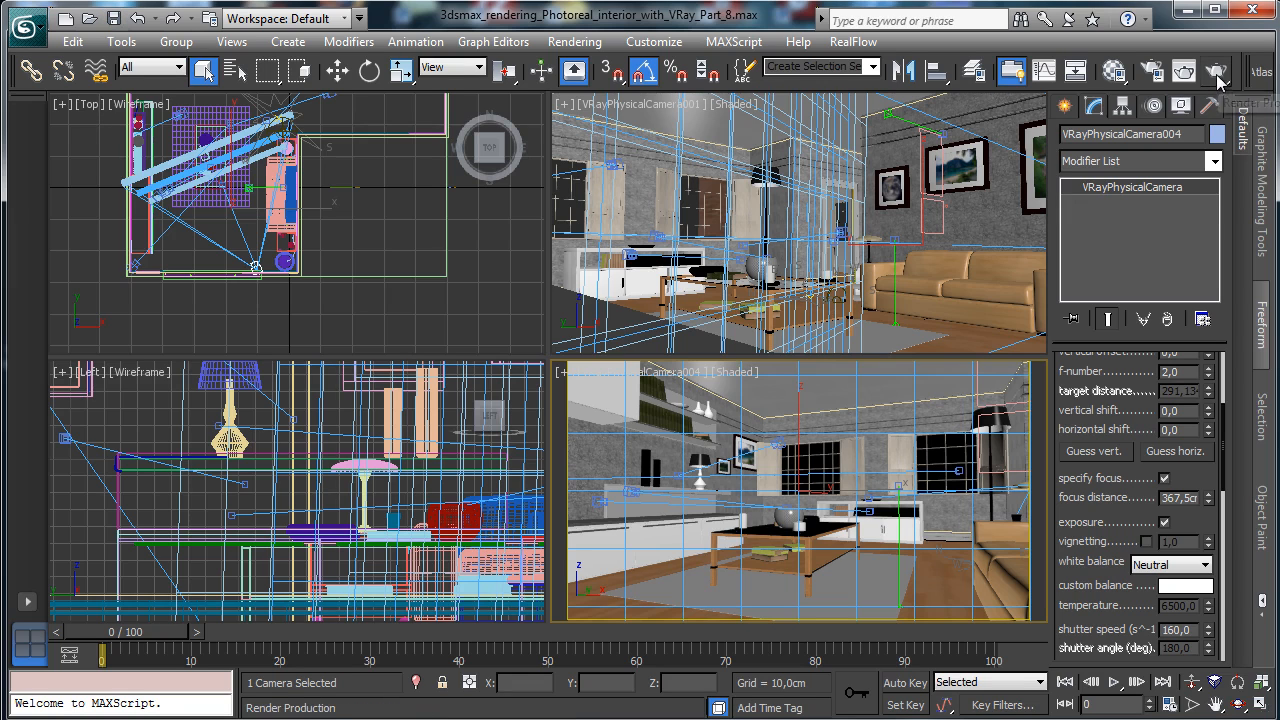
left_click(1213, 79)
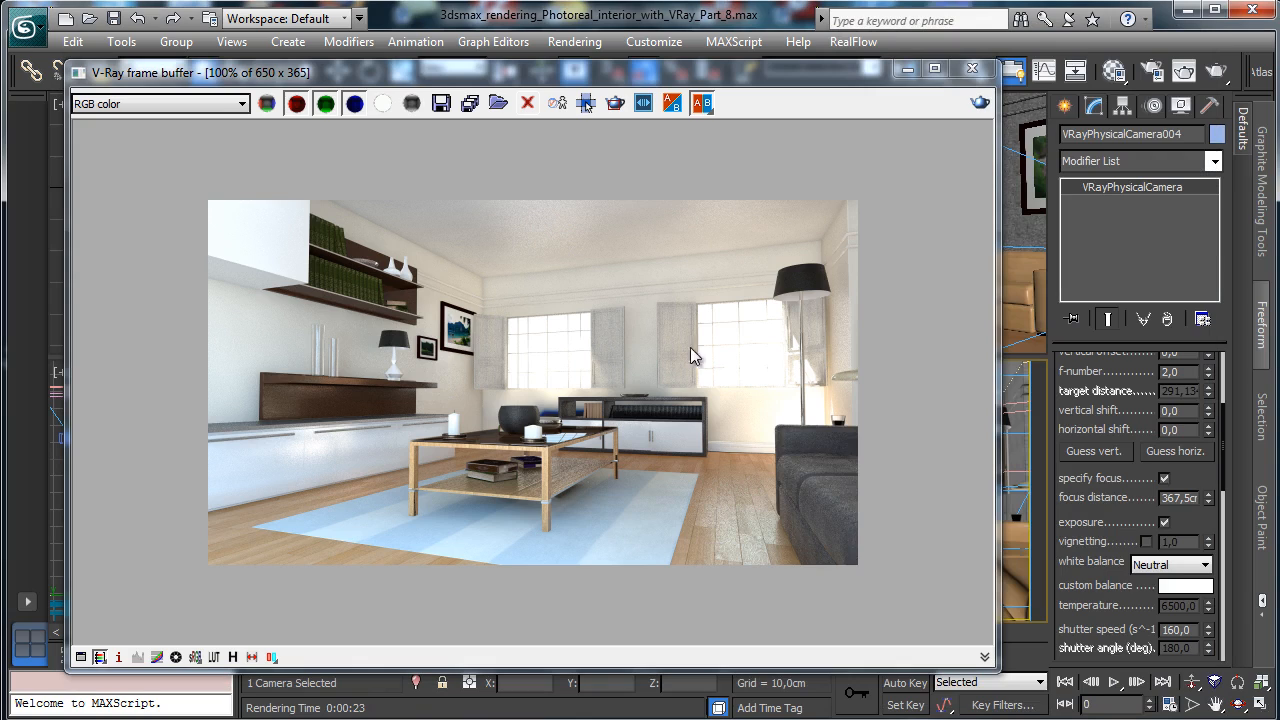
Set the camera's f-number to 1 and shutter speed to 200, and render the view again.
scroll(1105, 412, "up", 2)
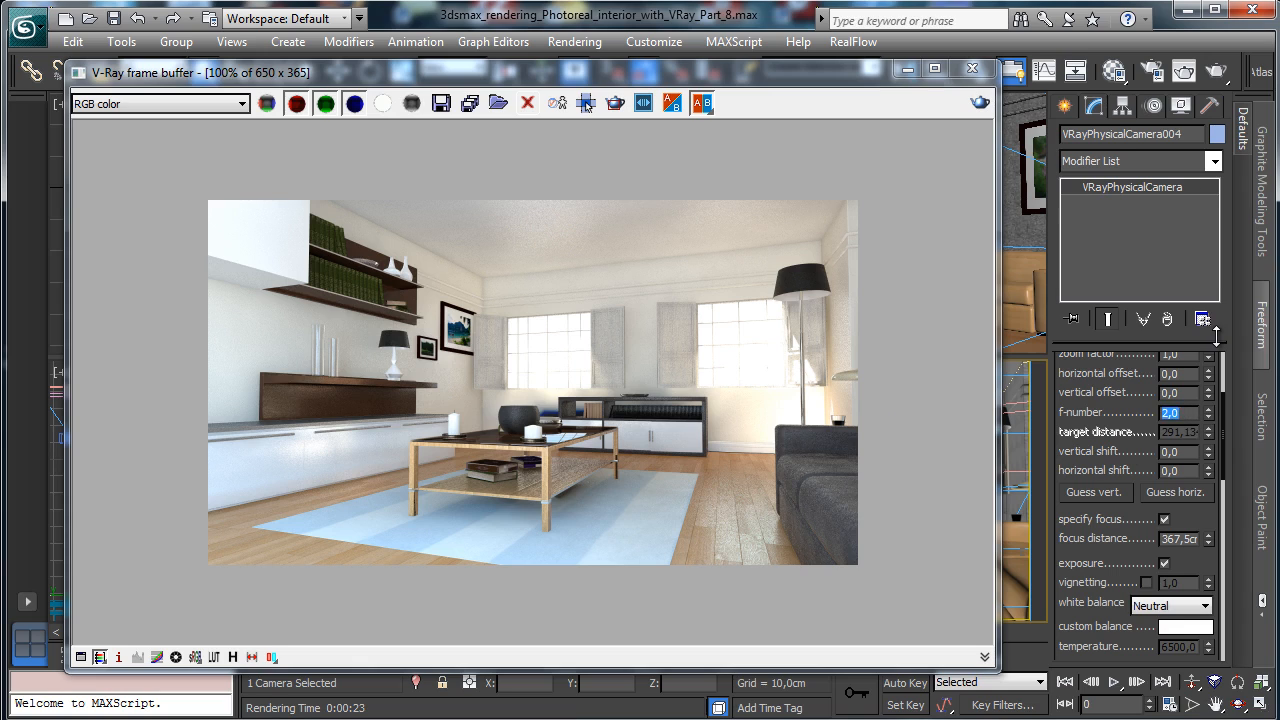
scroll(1125, 562, "down", 5)
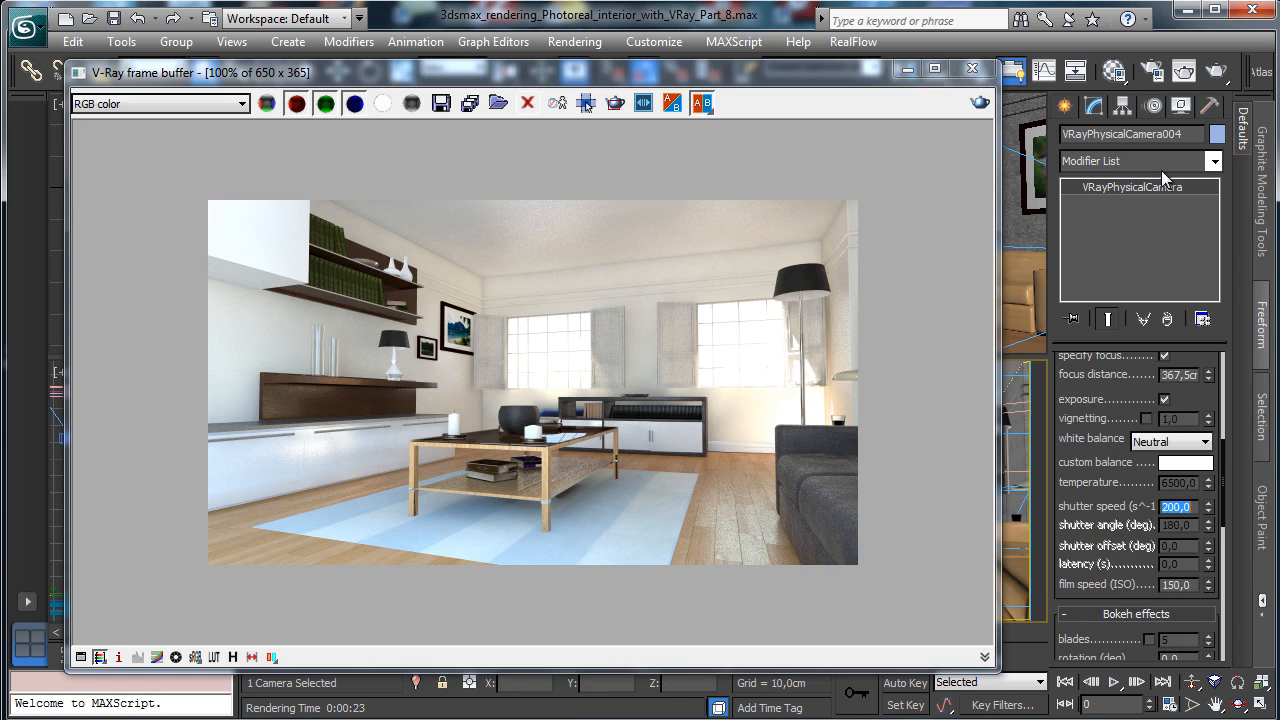
left_click(984, 102)
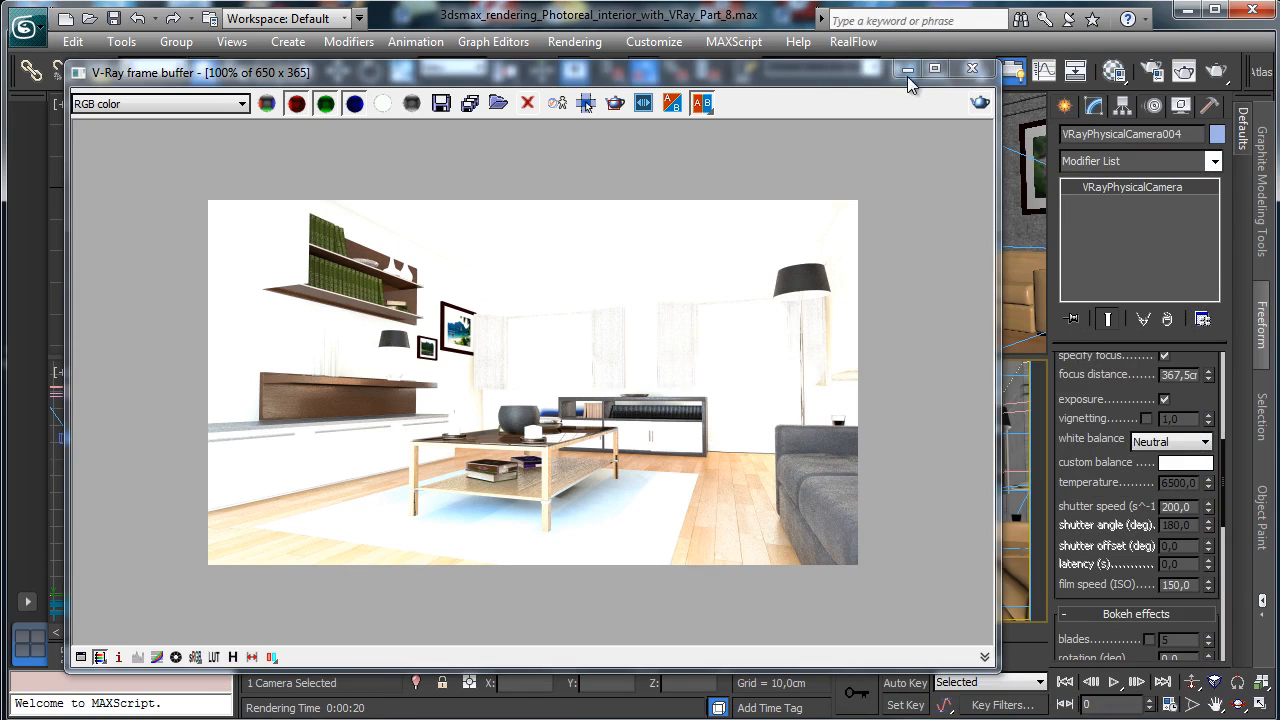
Set the f-number of VRayPhysicalCamera004 back to 2, render the view again, and close the frame buffer.
left_click(1127, 437)
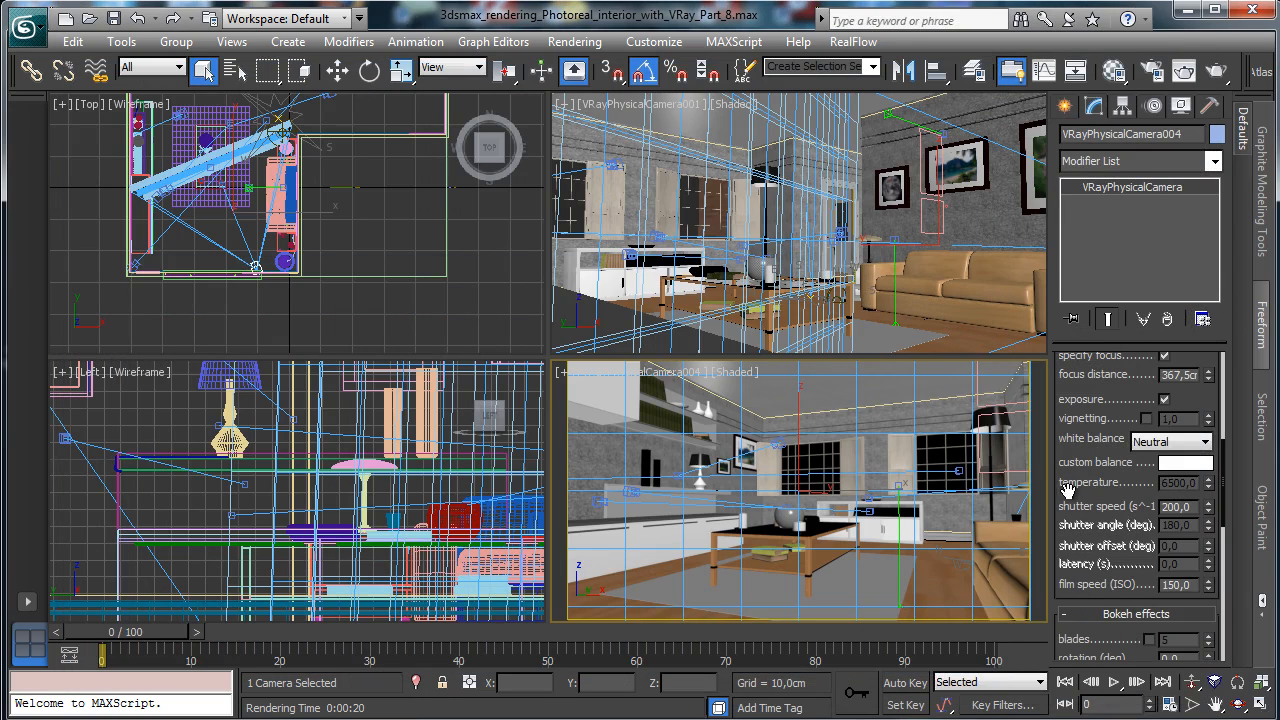
scroll(1125, 448, "down", 5)
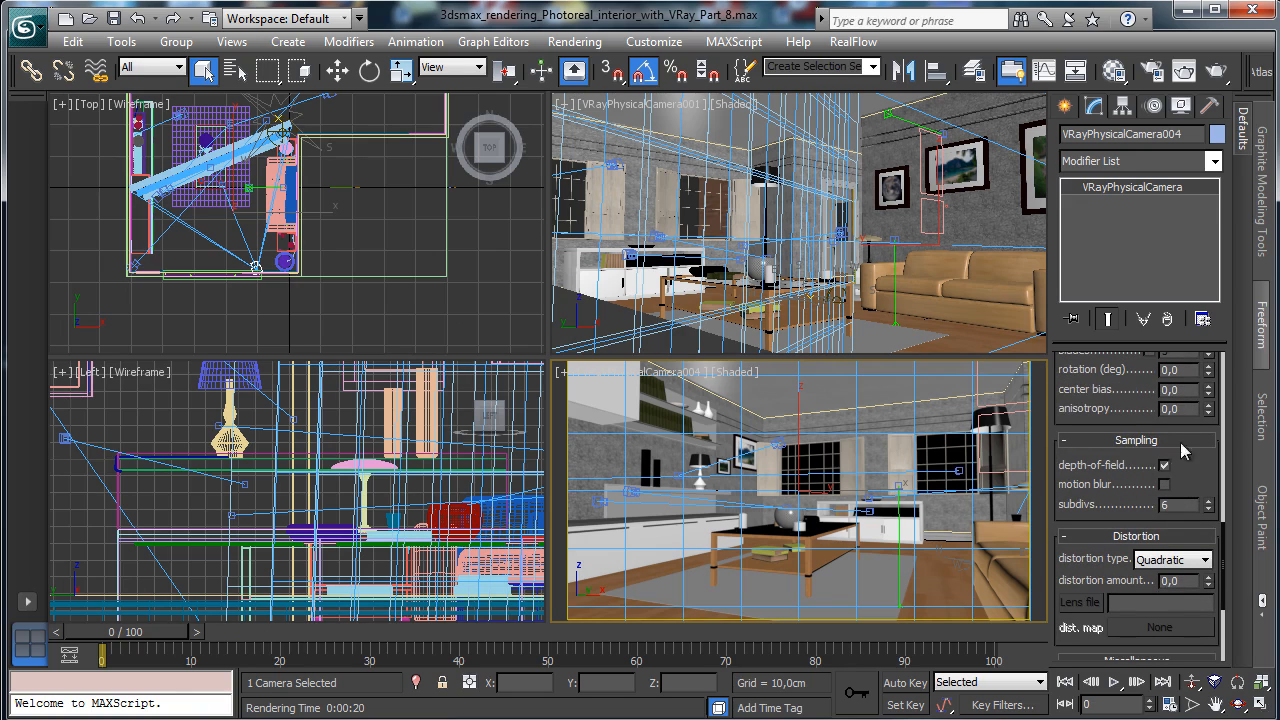
scroll(1161, 513, "up", 3)
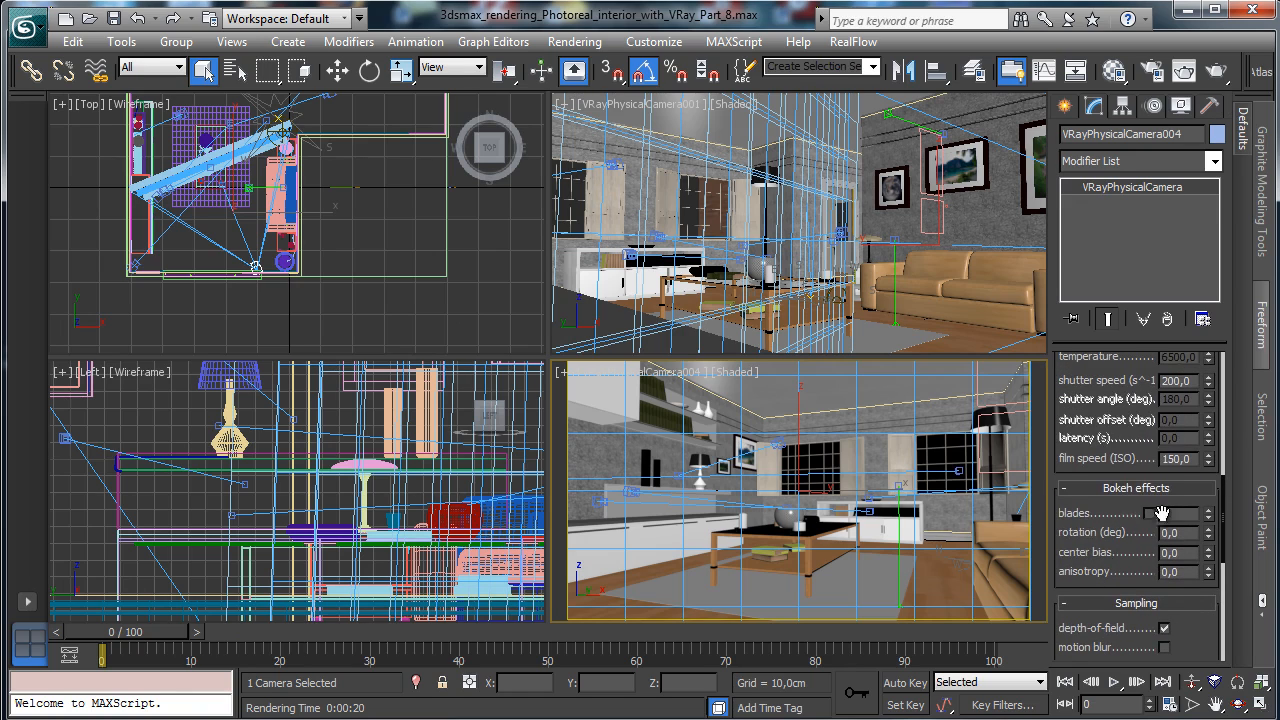
scroll(1203, 449, "up", 1)
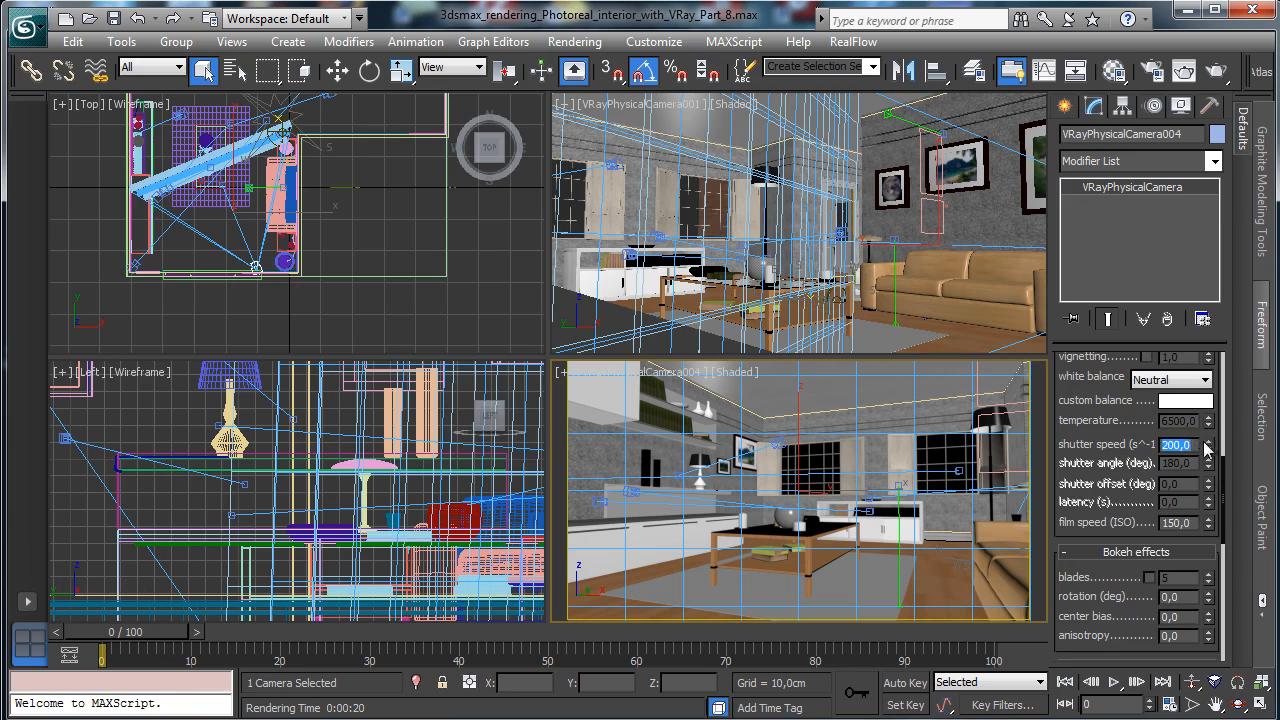
scroll(1150, 455, "up", 4)
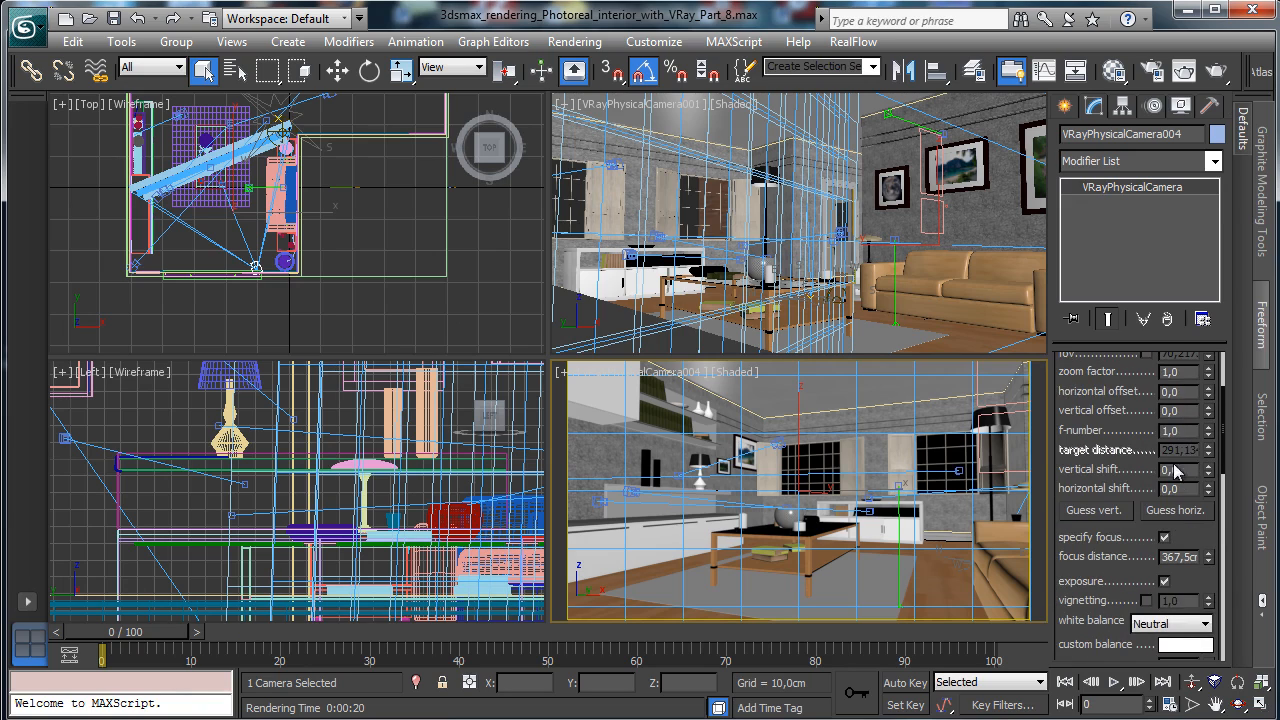
key("Return")
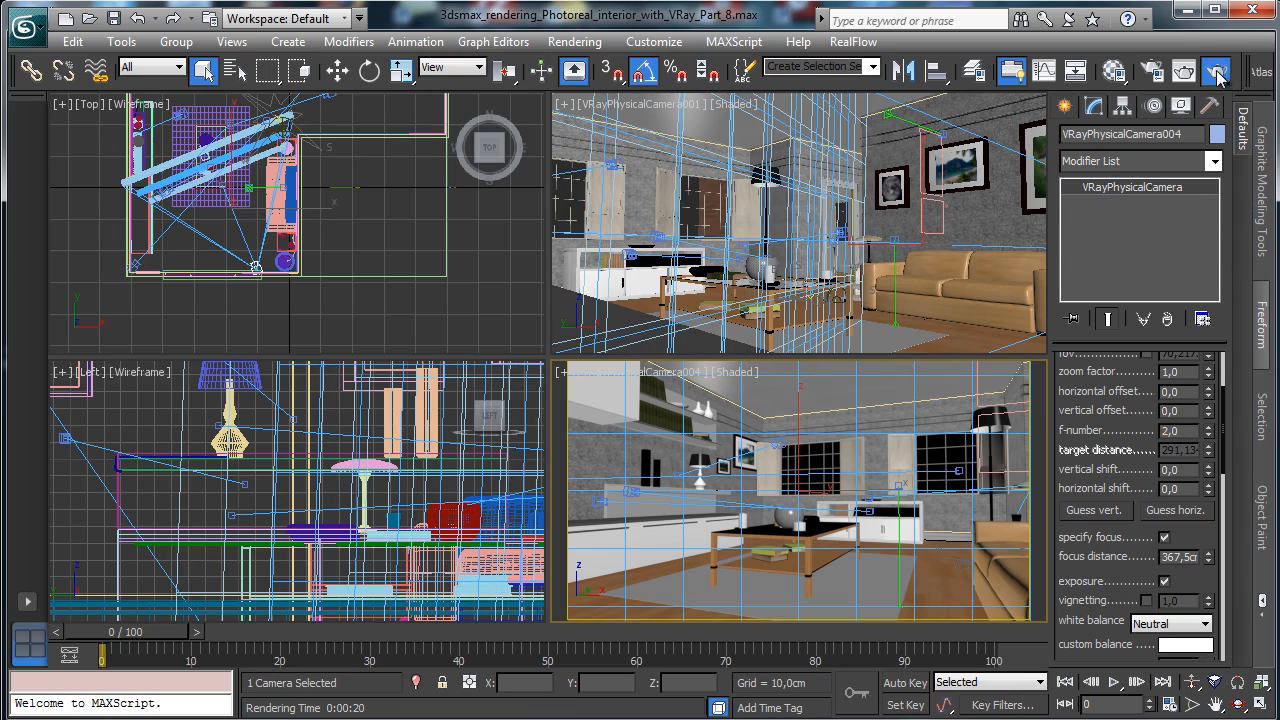
left_click(1215, 72)
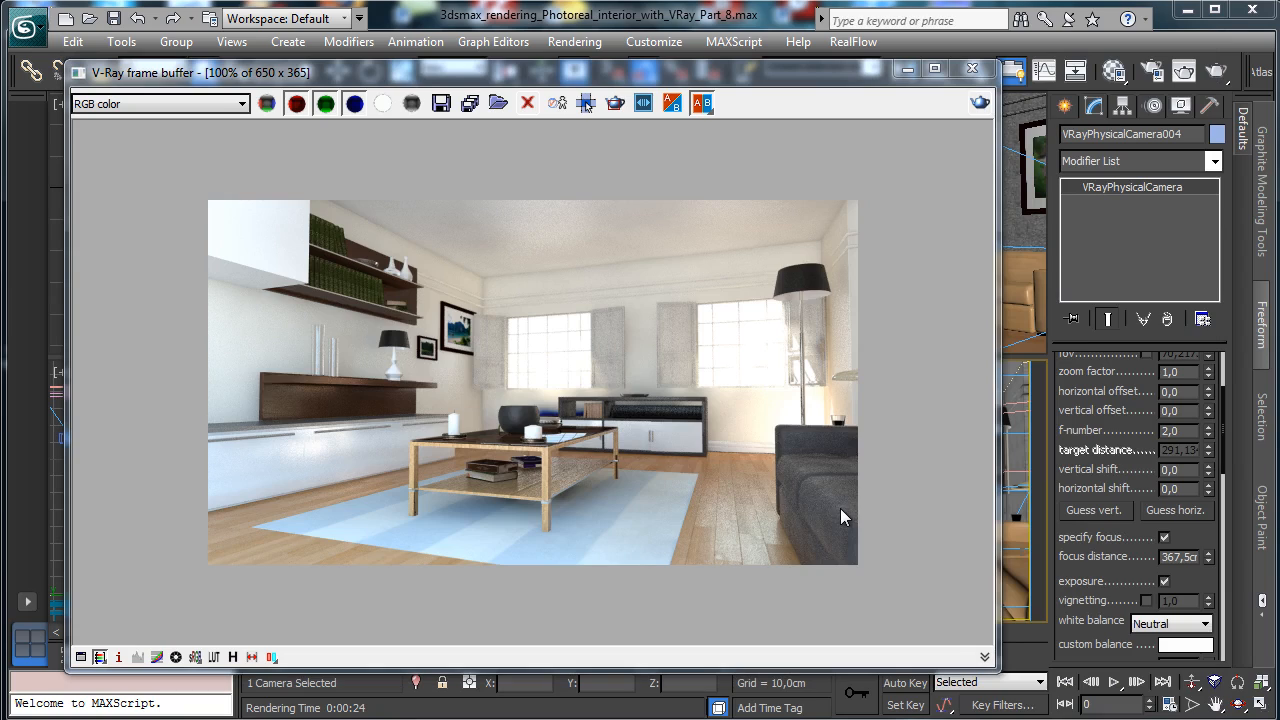
left_click(972, 68)
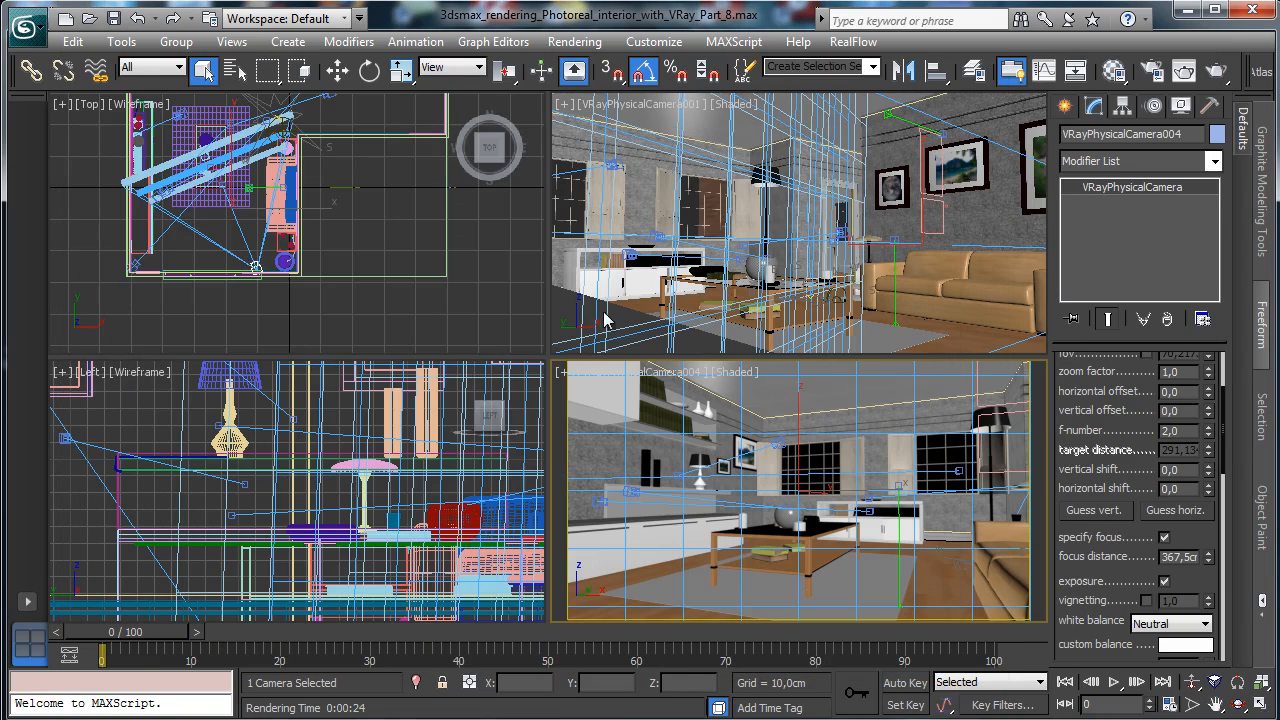
Switch the VRayPhysicalCamera004 viewport to VRayPhysicalCamera005 and render it.
left_click(615, 374)
mouse_move(690, 395)
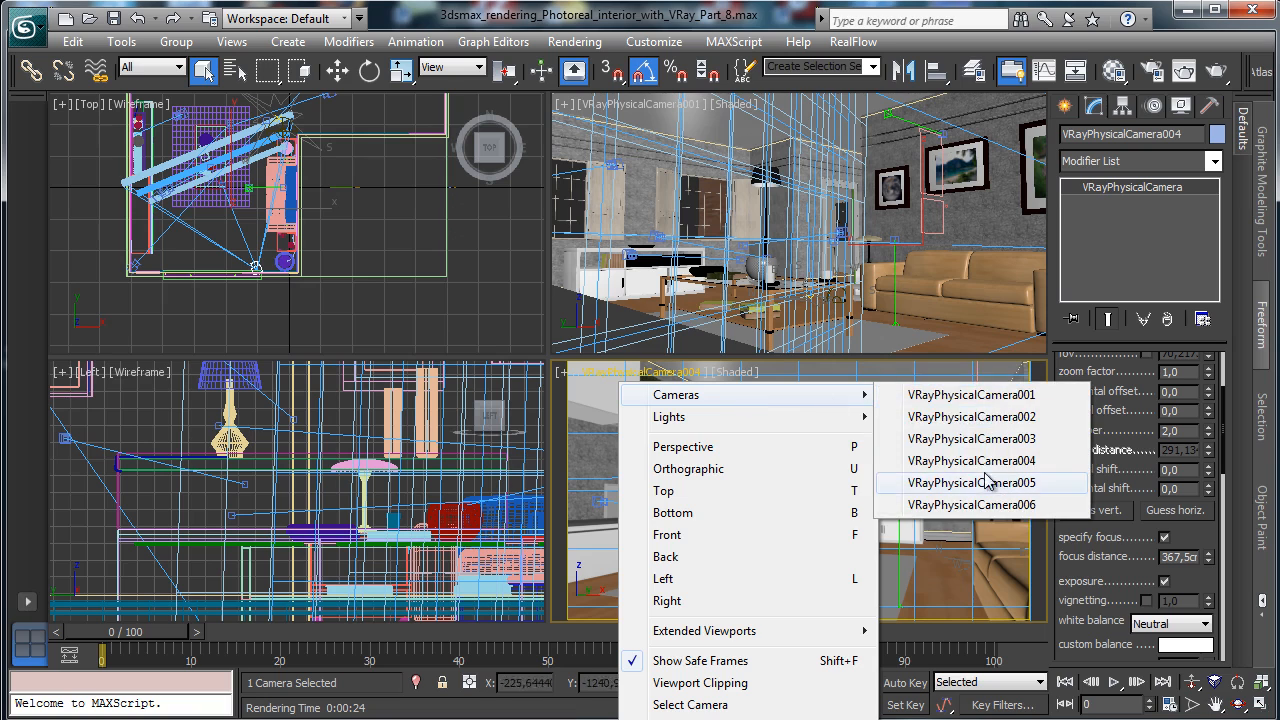
left_click(955, 483)
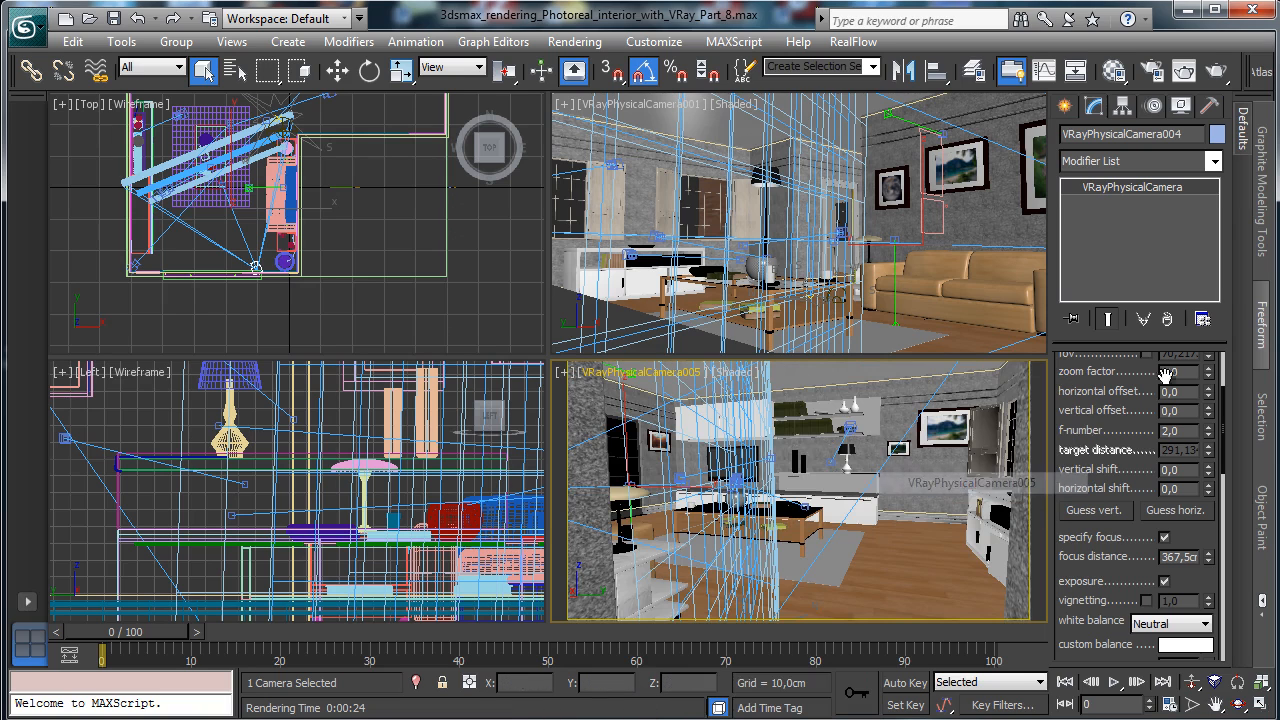
left_click(1215, 70)
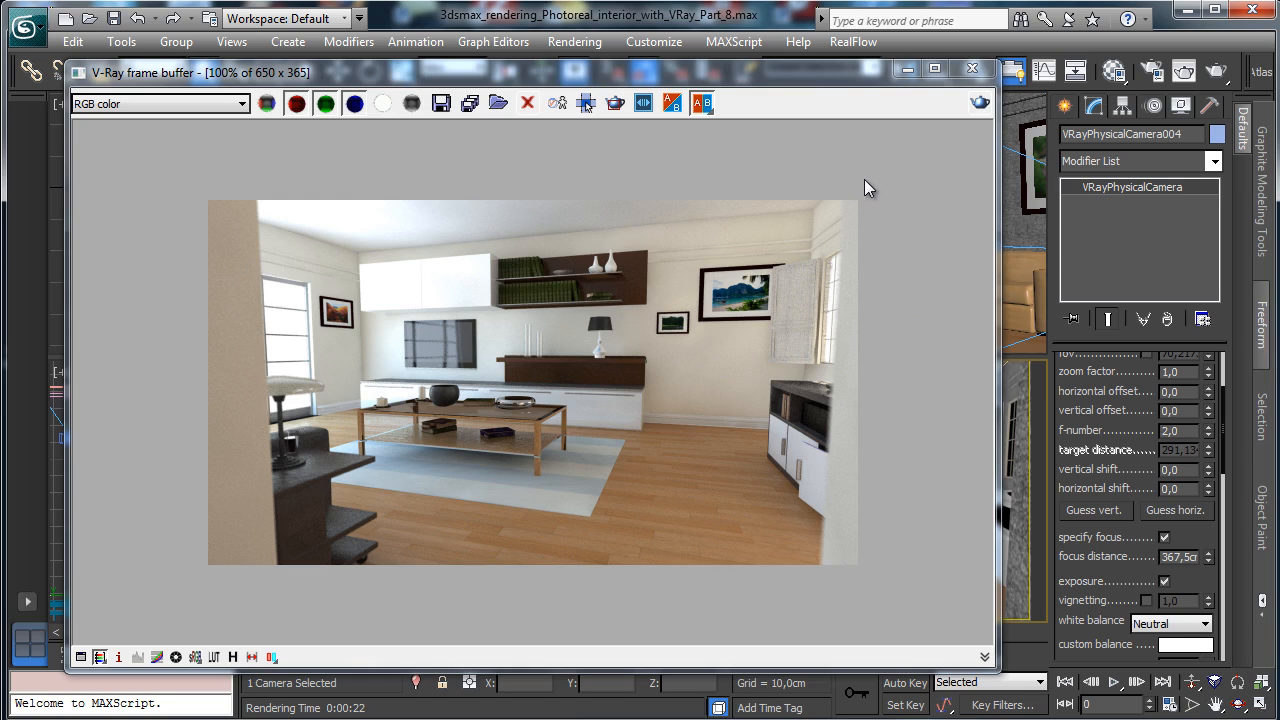
Set the maximum reflection/refraction depth in the V-Ray global switches to 10.
left_click(1151, 72)
key("F10")
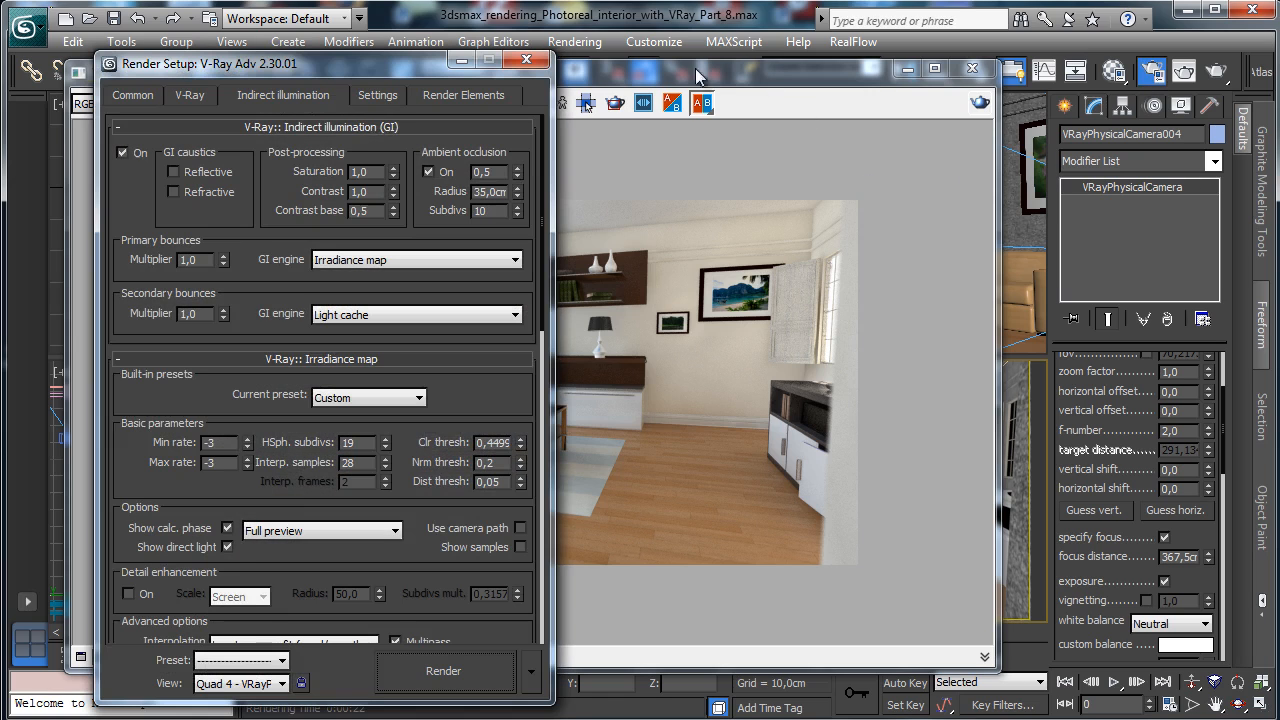
left_click(190, 95)
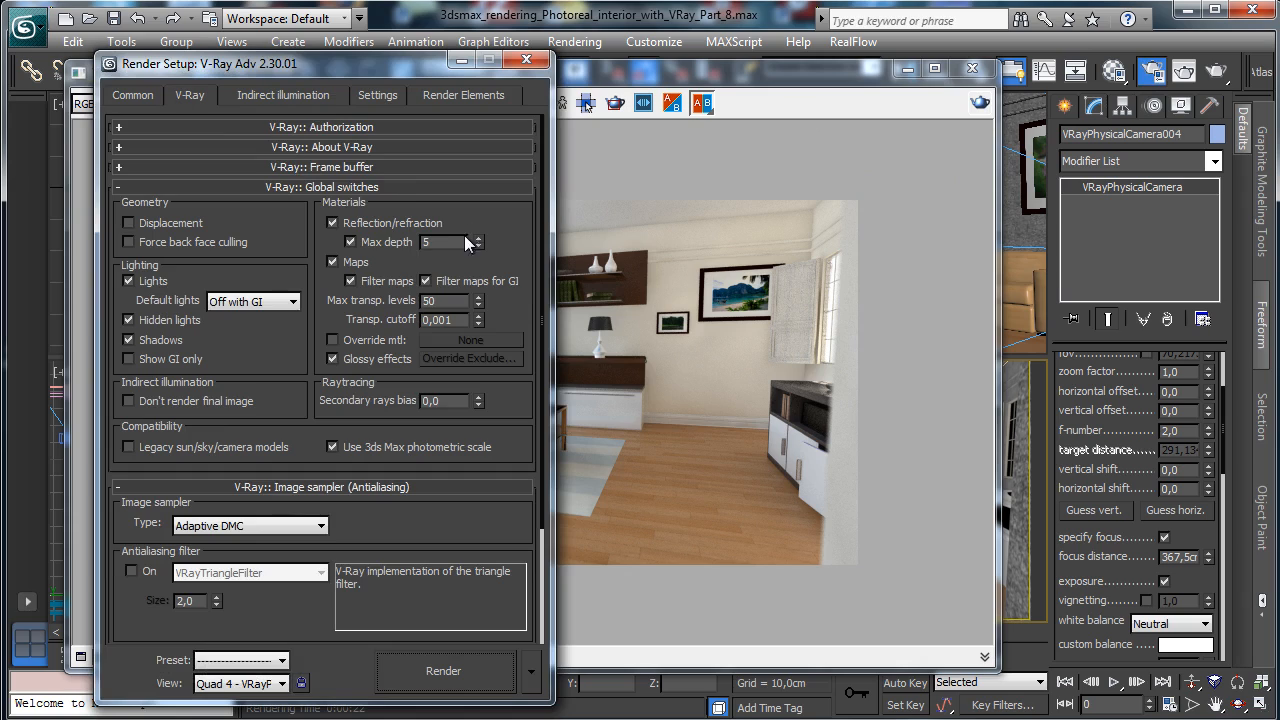
double_click(462, 241)
type("10")
key("Return")
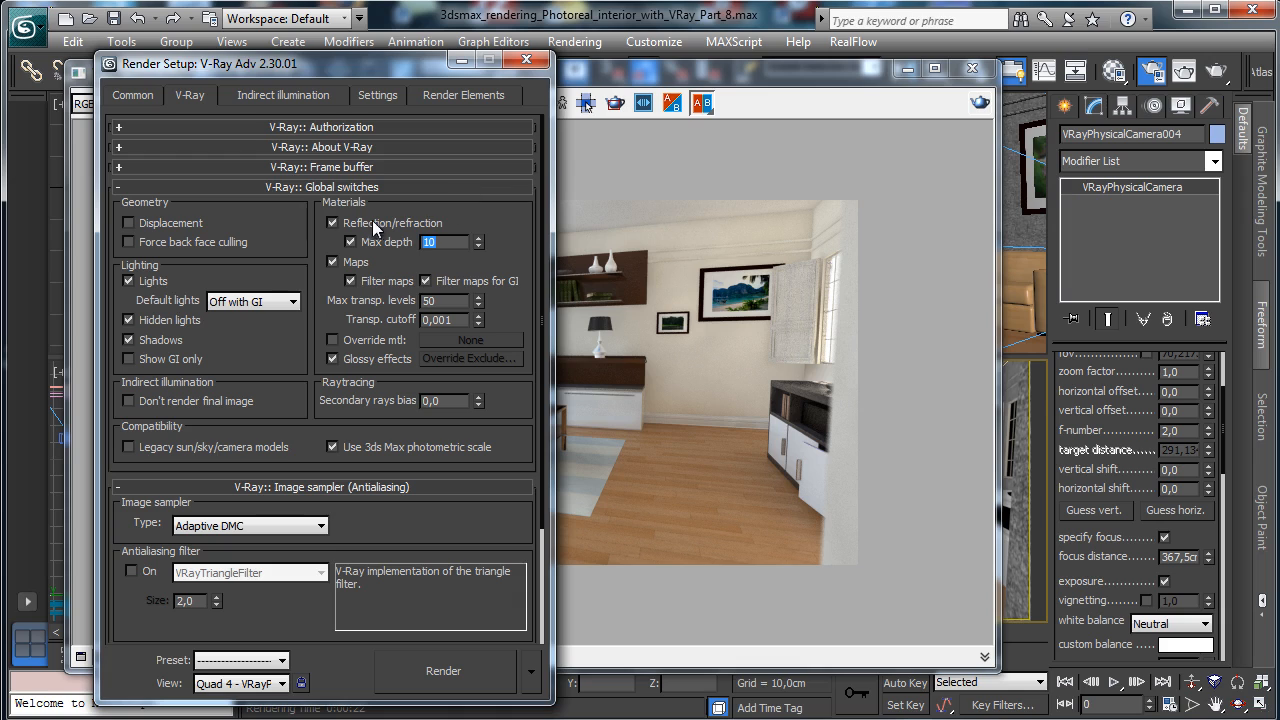
left_click(725, 78)
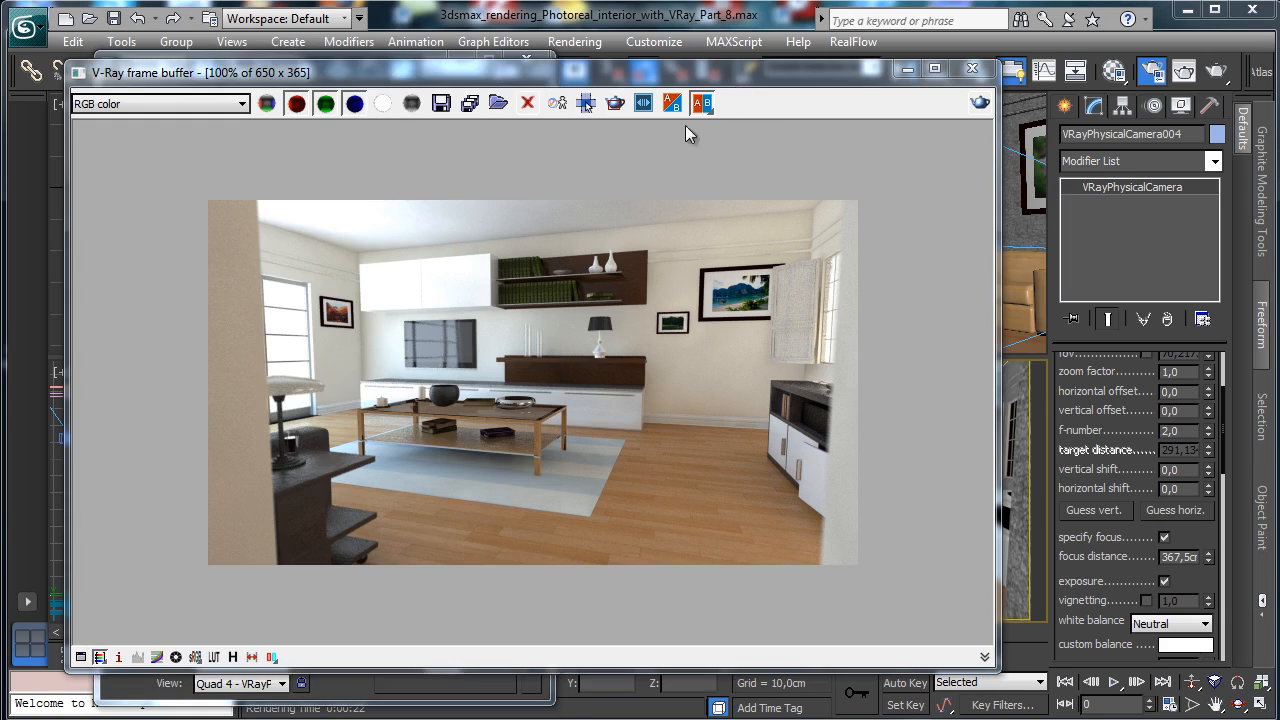
Region-render the area around the cup and lamp base on the dark side table in the foreground.
left_click(586, 103)
left_click_drag(270, 402, 355, 508)
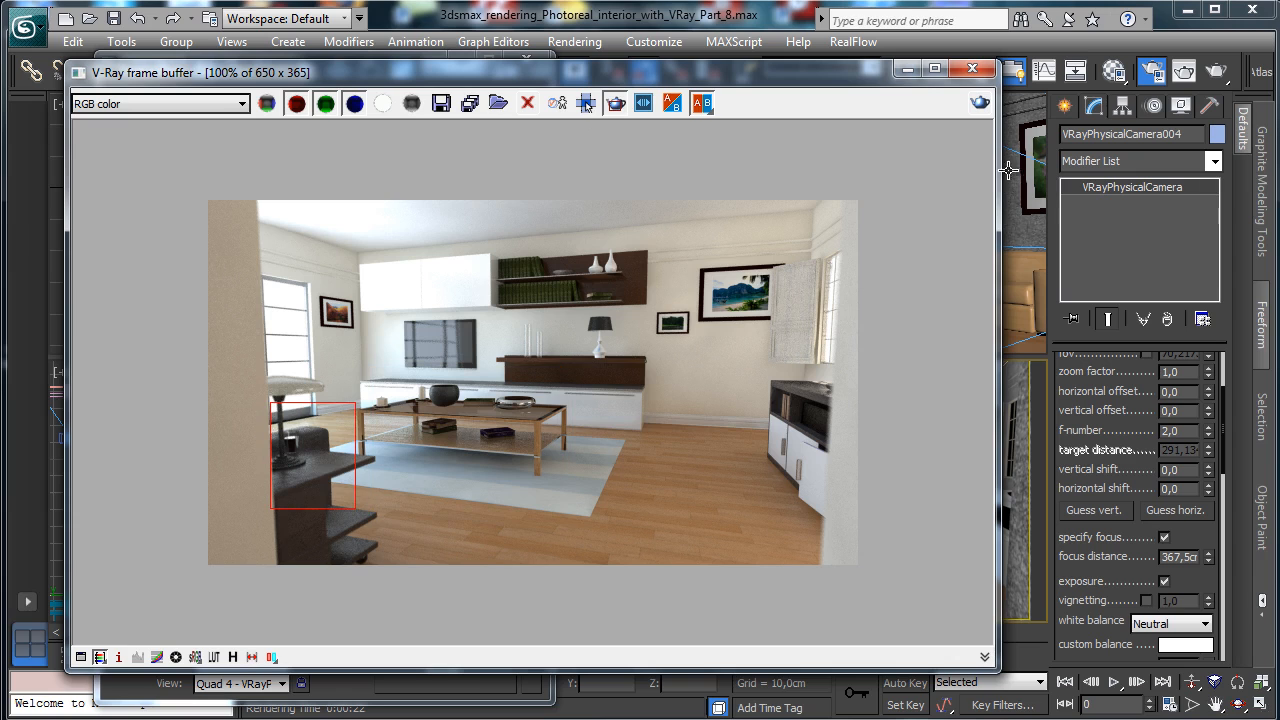
left_click(980, 102)
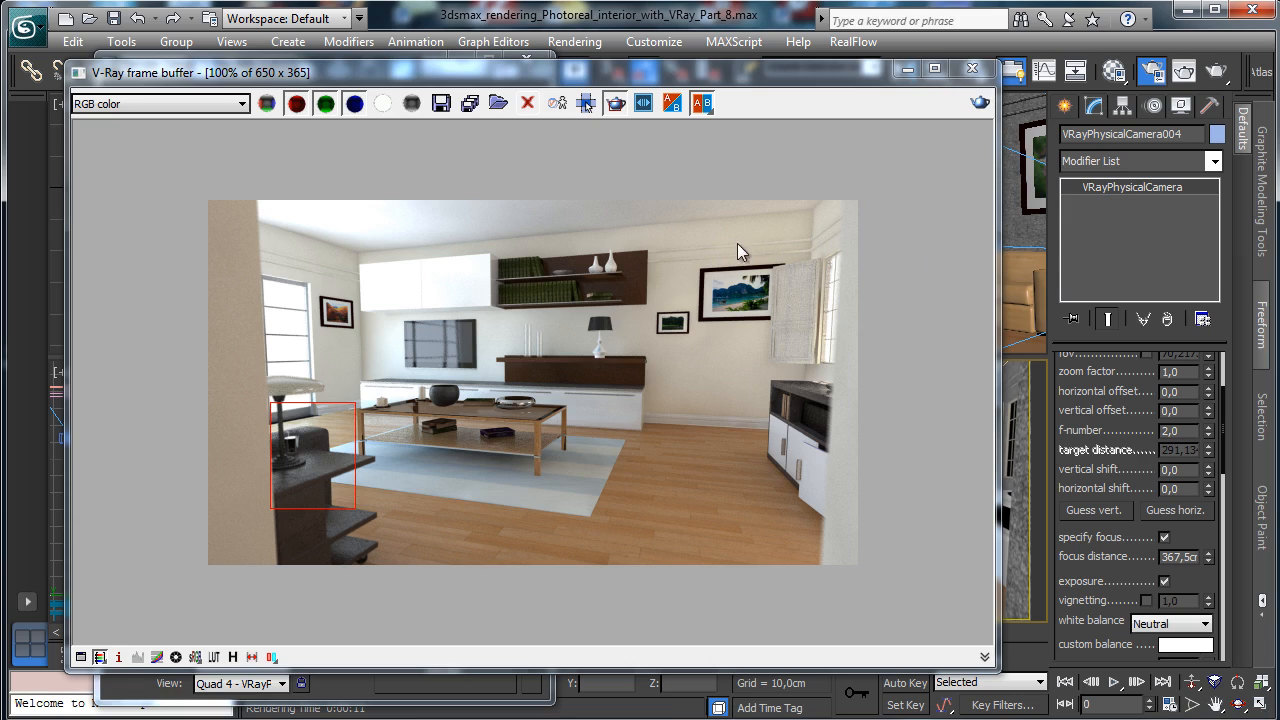
Minimise the frame buffer and the render settings, and select the room's Loft001 object in the VRayPhysicalCamera001 view.
left_click(906, 69)
left_click(978, 172)
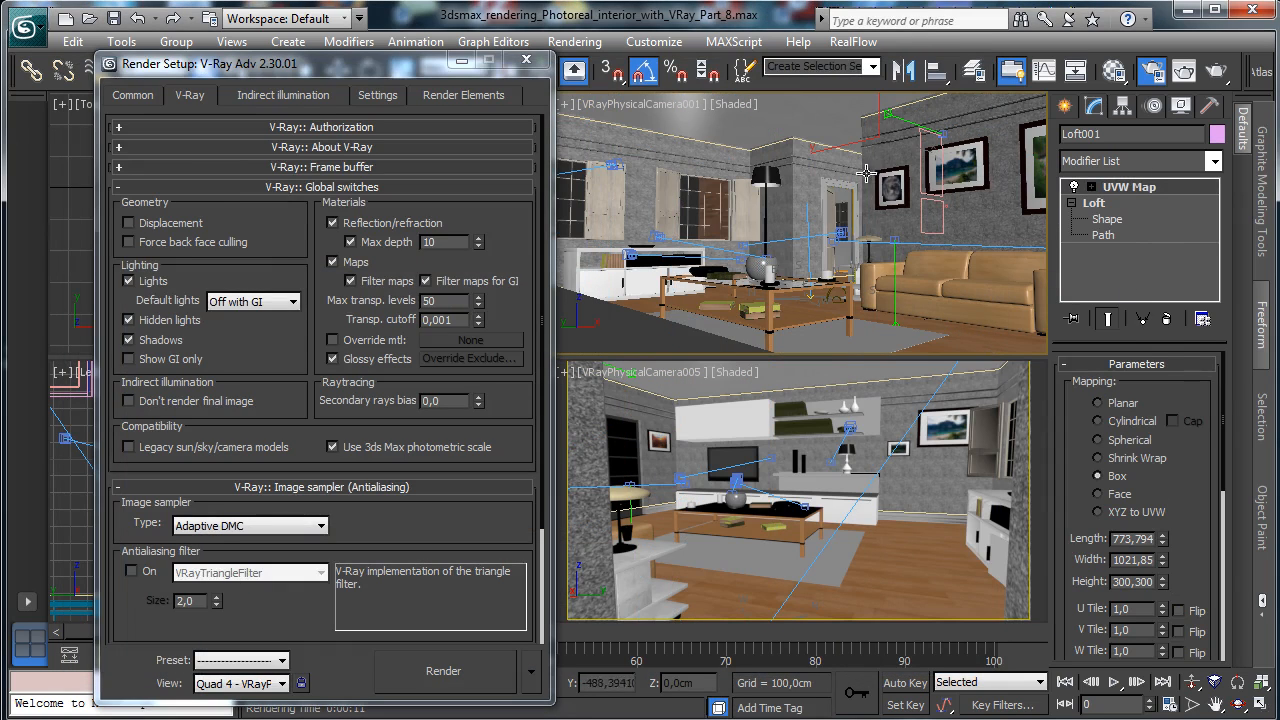
left_click(466, 60)
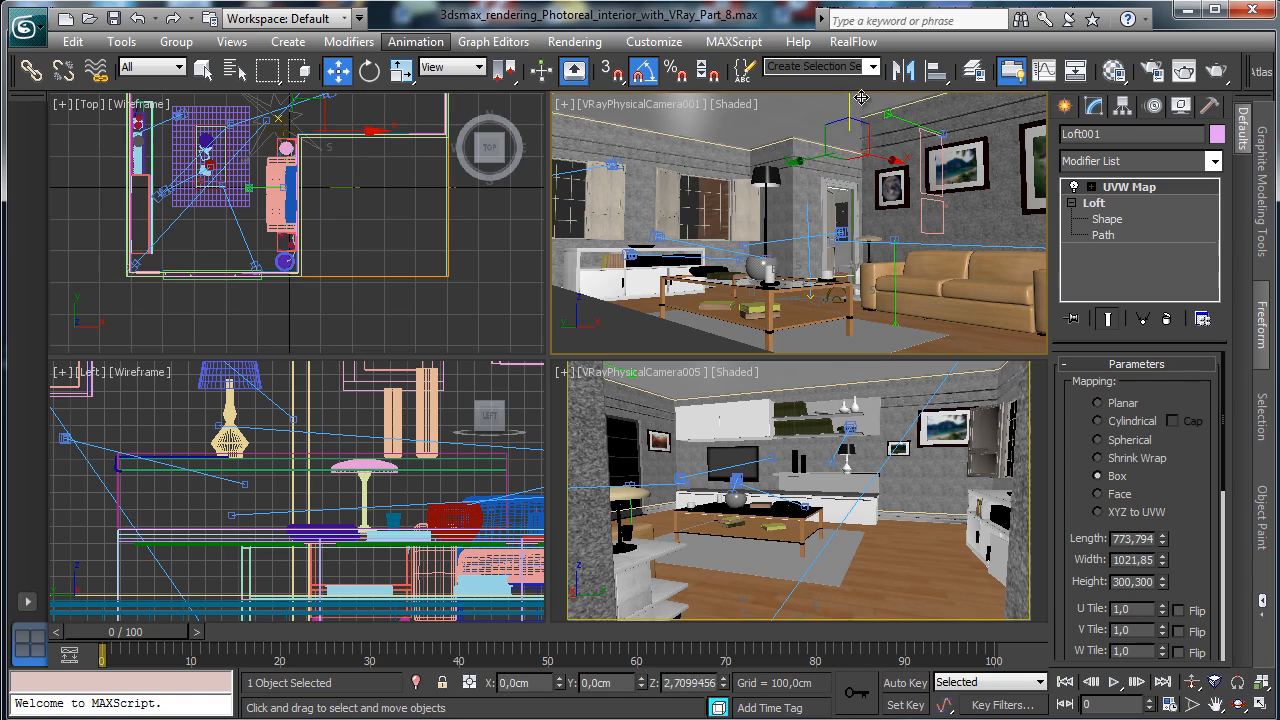
Move the Loft001 object slightly upwards in the VRayPhysicalCamera001 view, select Loft003, and clear the selection.
left_click_drag(861, 97, 874, 72)
left_click(962, 113)
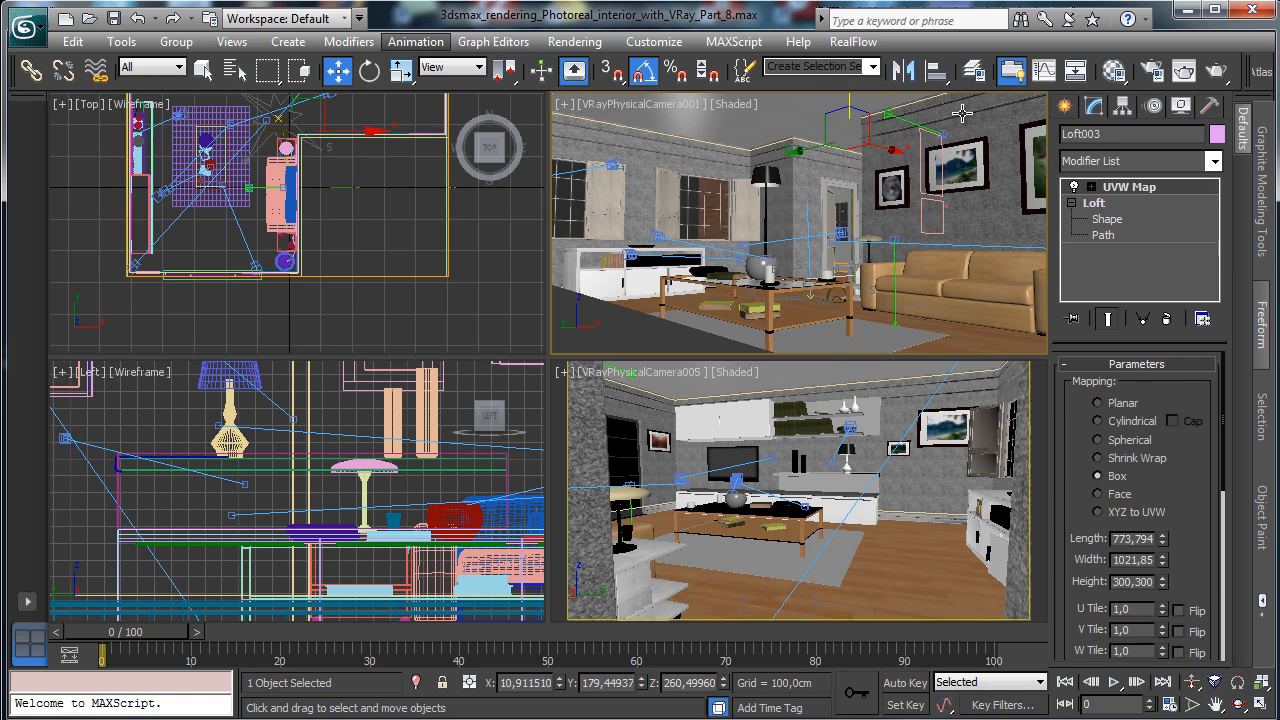
key("ctrl+d")
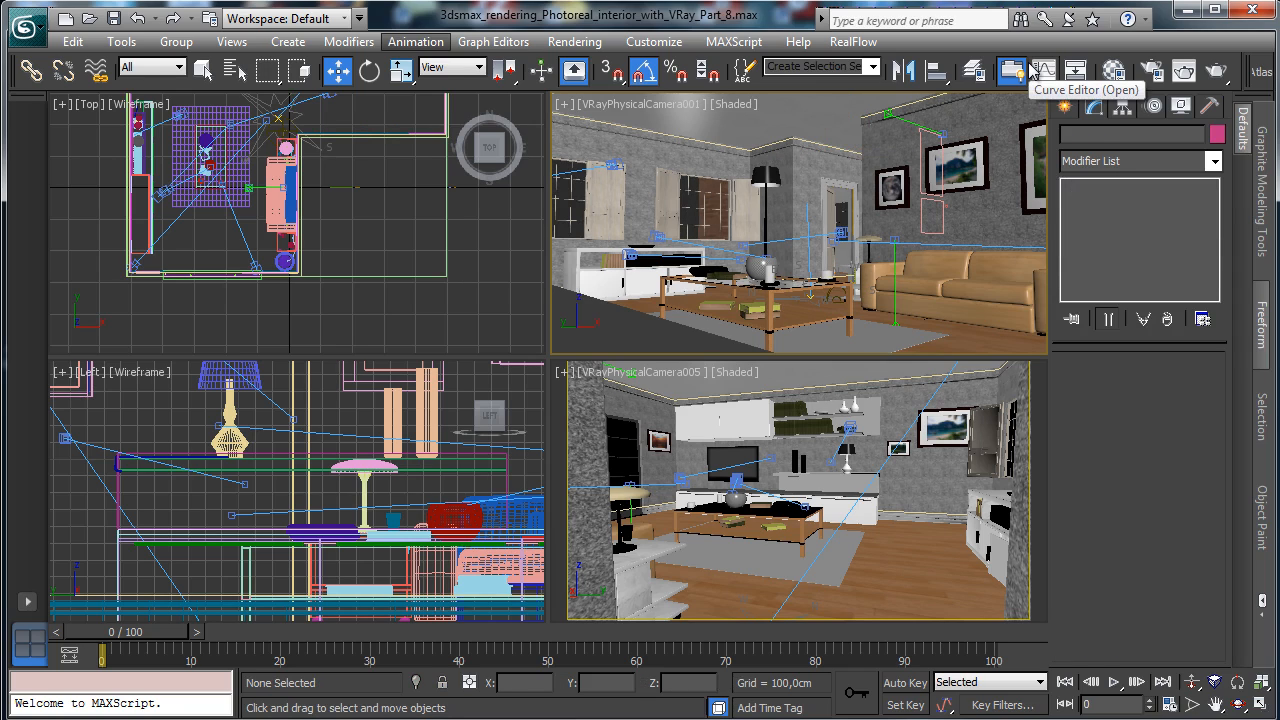
Region-render the upper wall with the shelves and framed pictures in the VRayPhysicalCamera005 view, and minimise the frame buffer.
right_click(888, 438)
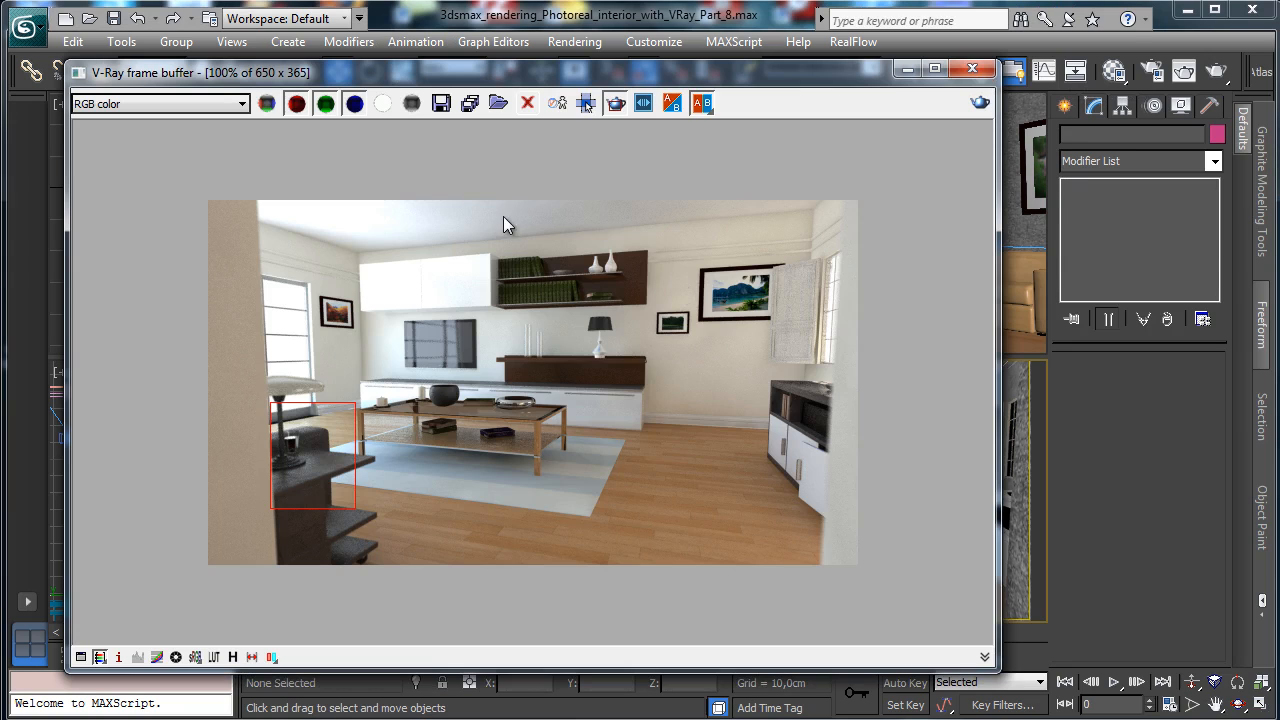
left_click(615, 103)
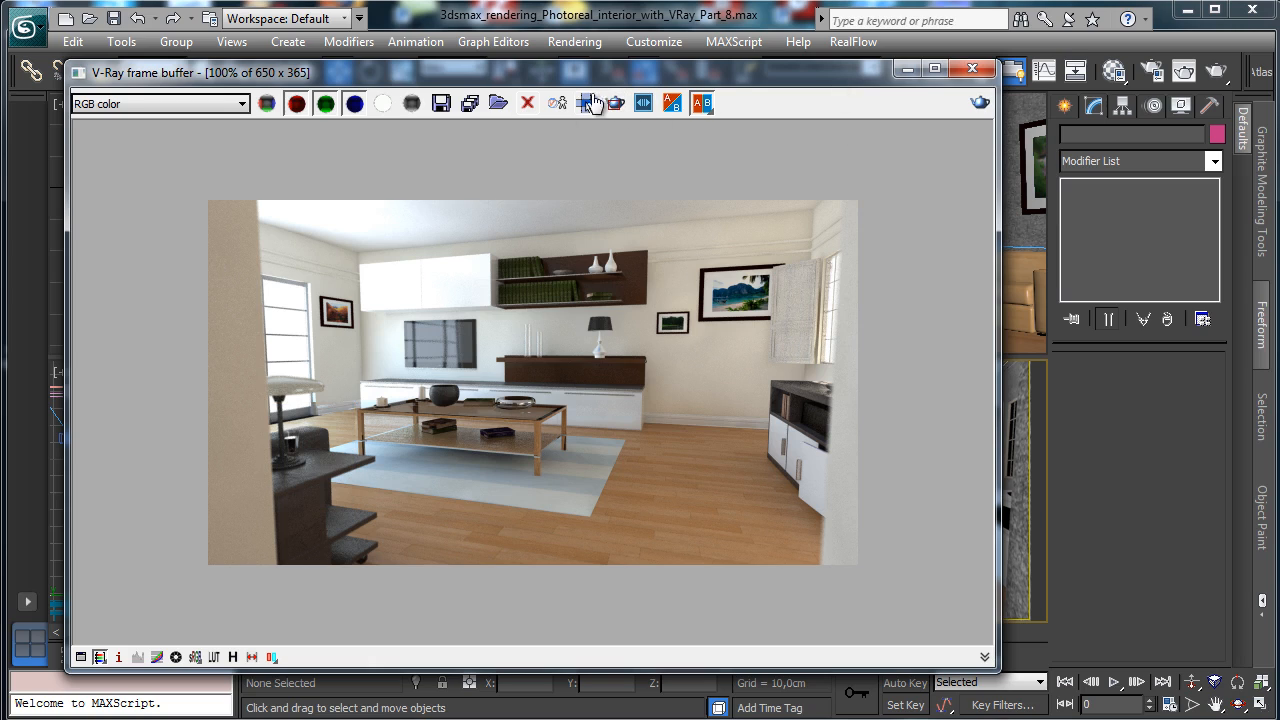
left_click(615, 103)
left_click_drag(434, 210, 796, 341)
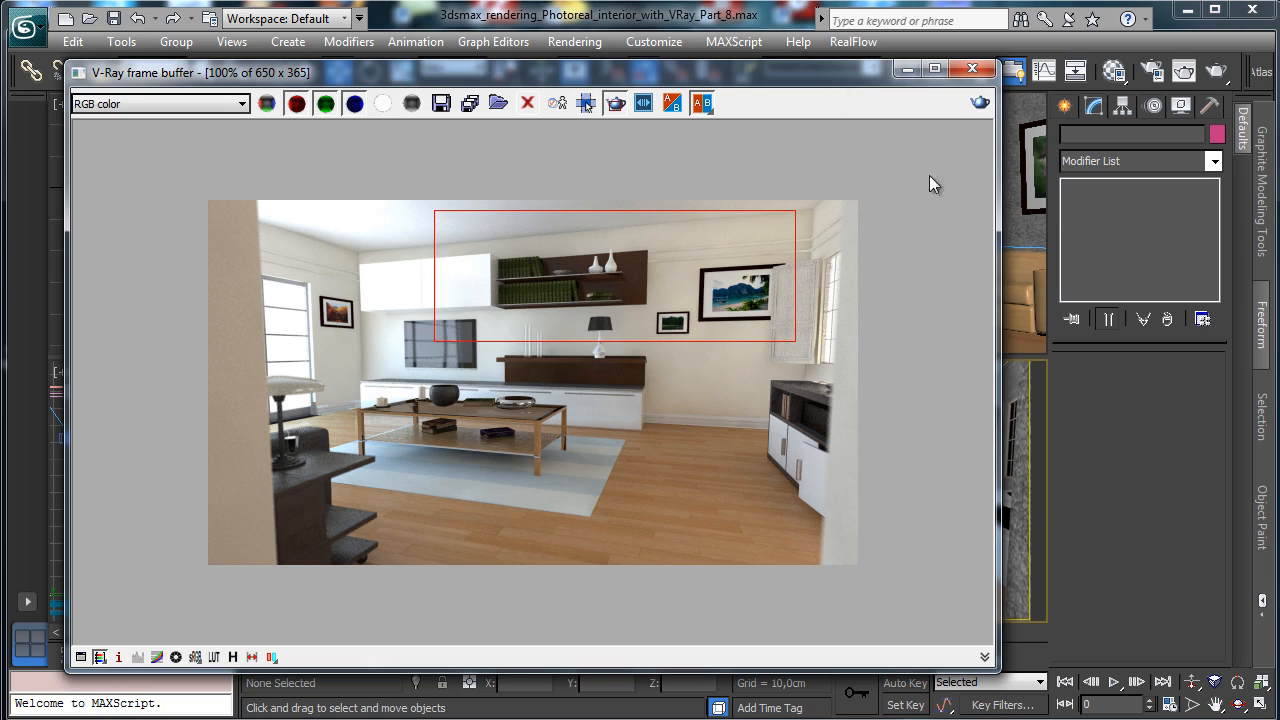
left_click(980, 104)
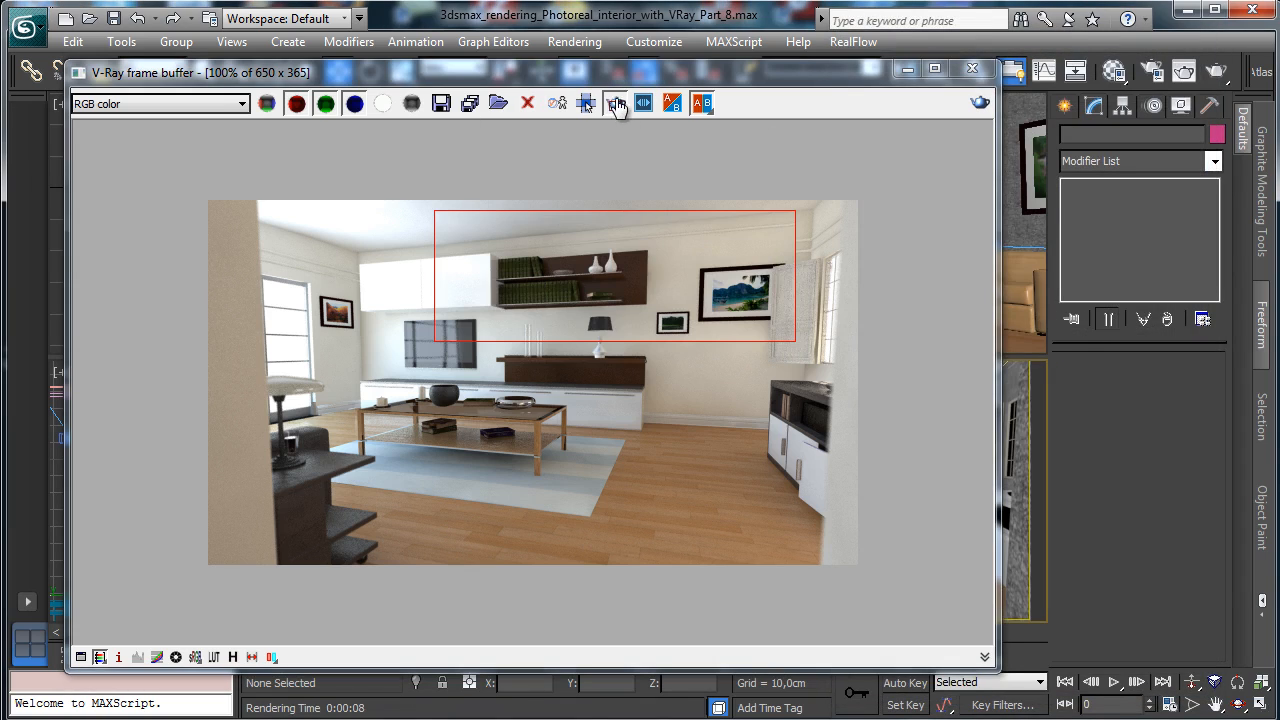
left_click(908, 69)
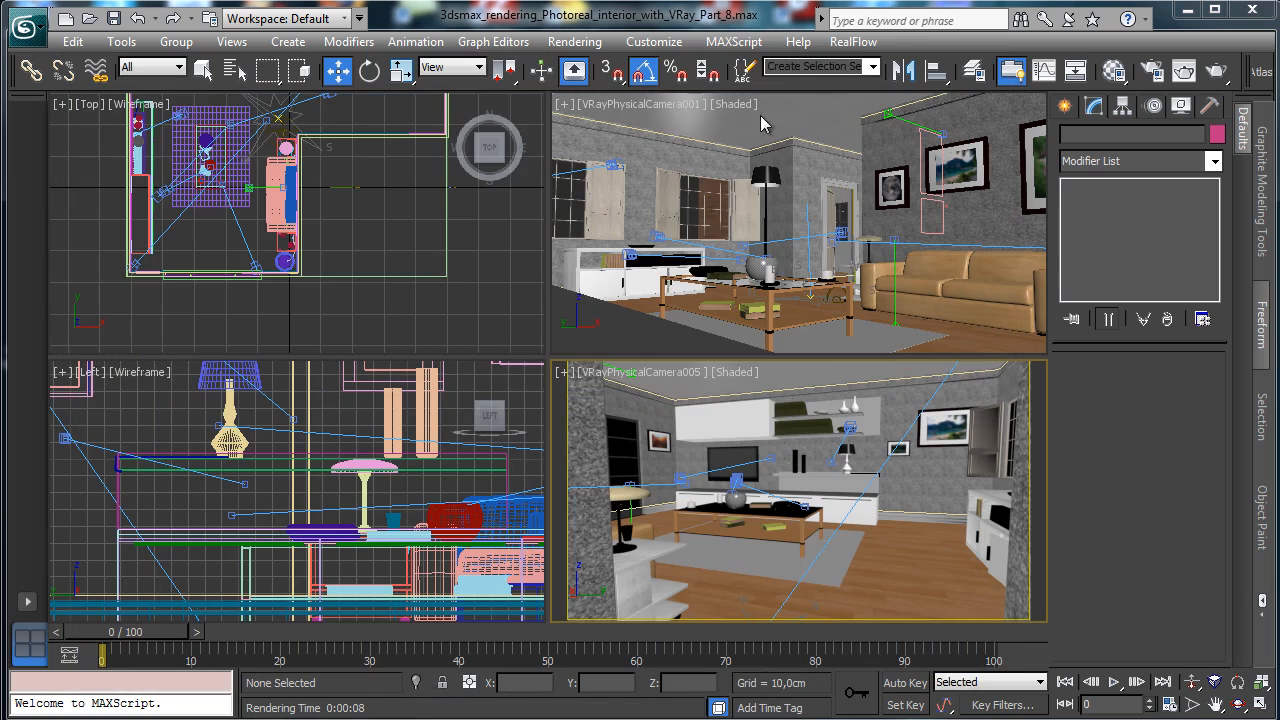
Save the scene and render the full VRayPhysicalCamera005 view at 1280 x 719.
left_click(113, 18)
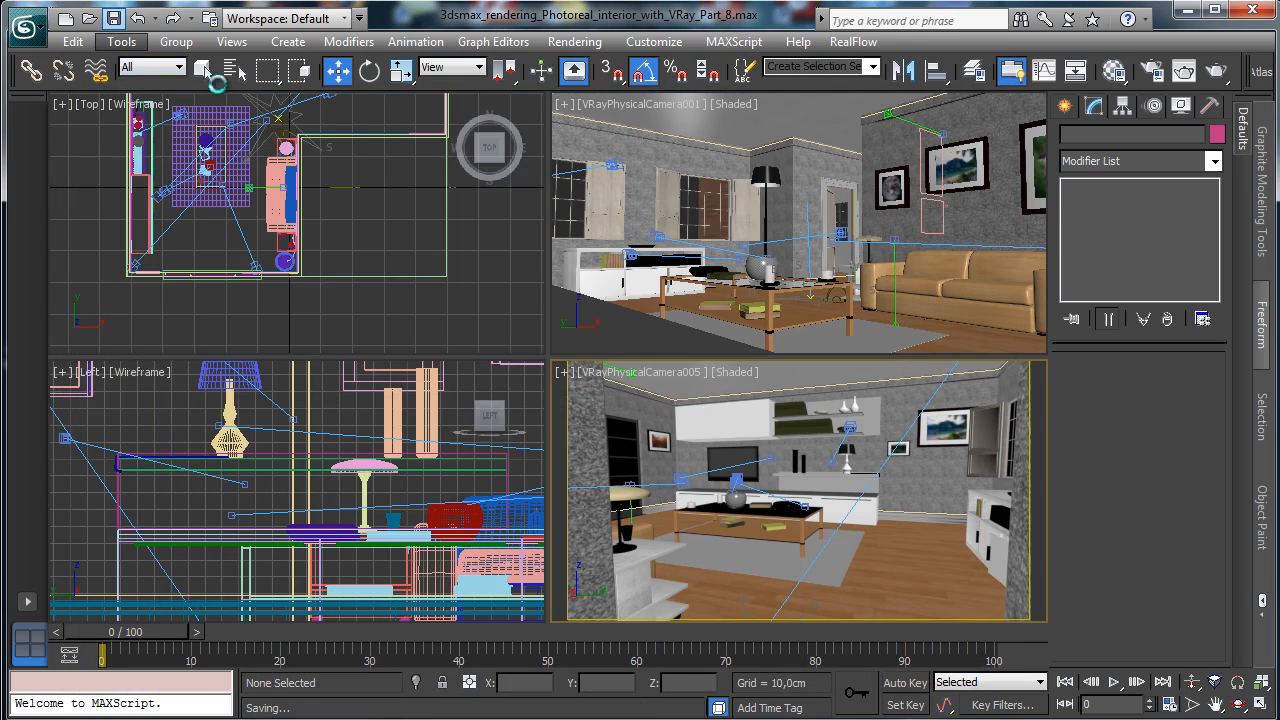
key("shift+q")
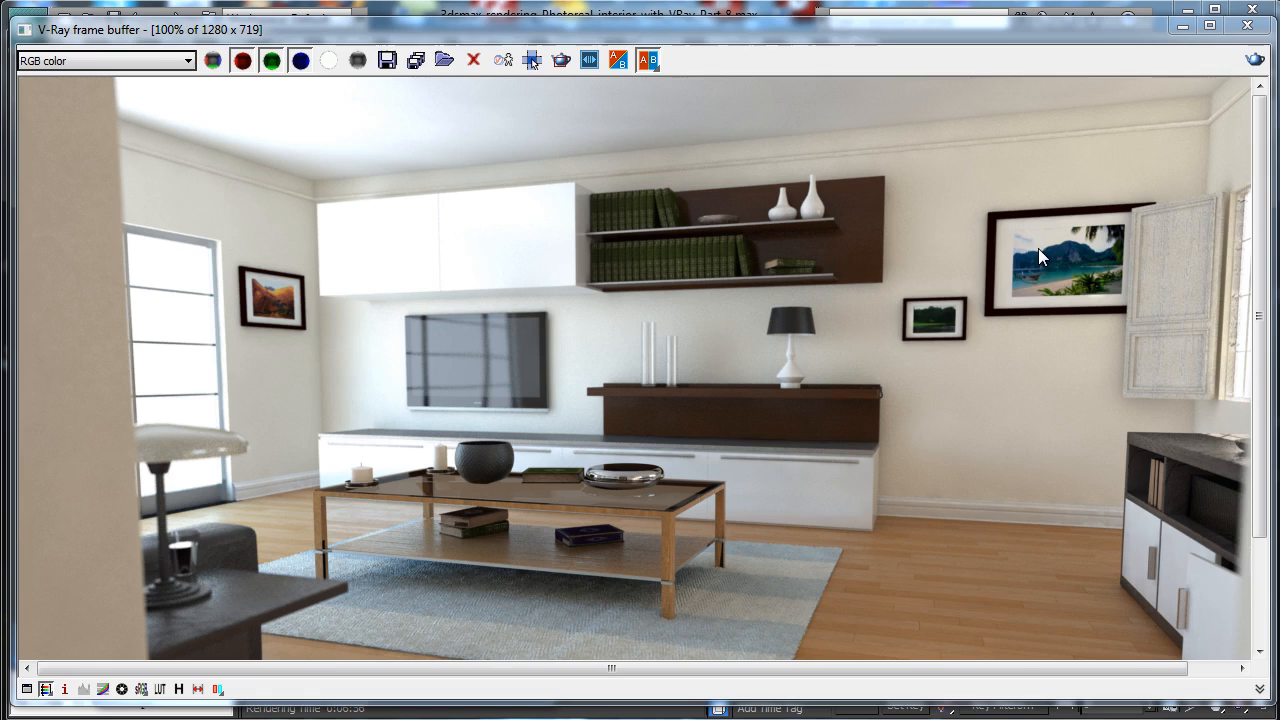